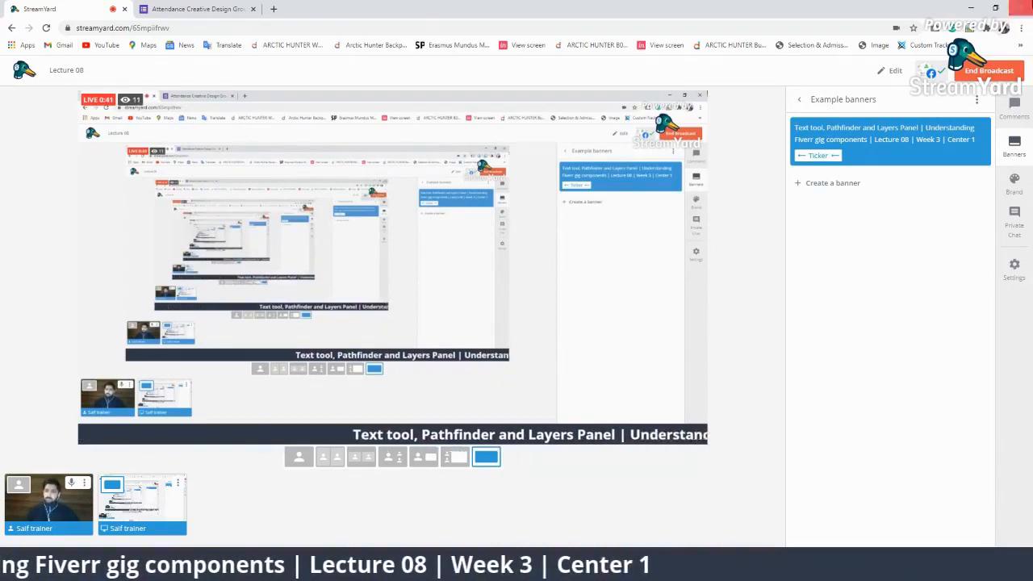
# Open the live comments, show the viewer comment "A.o.a sir..." on the broadcast and hide it again.
pyautogui.click(1015, 118)
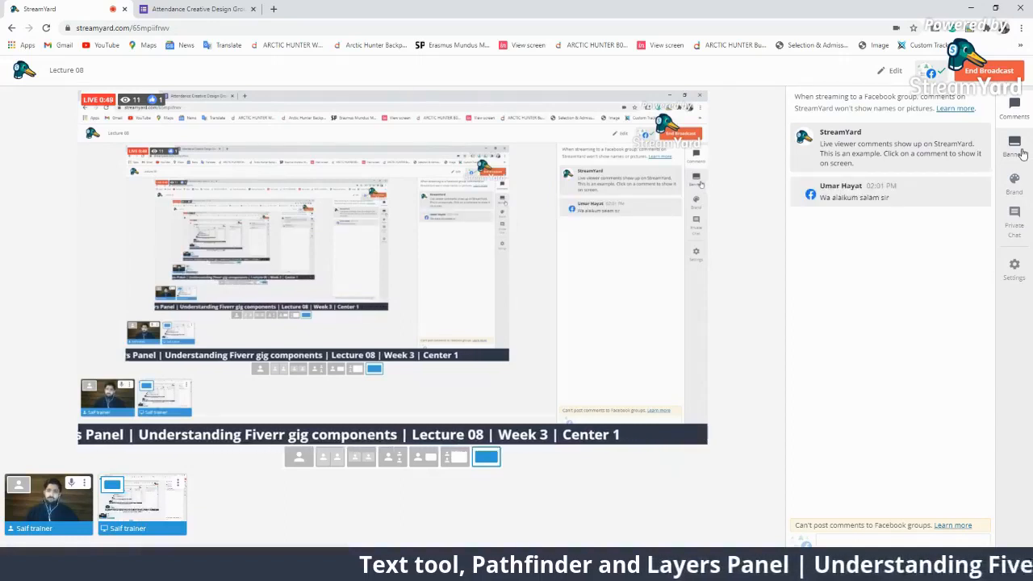
pyautogui.moveTo(957, 189)
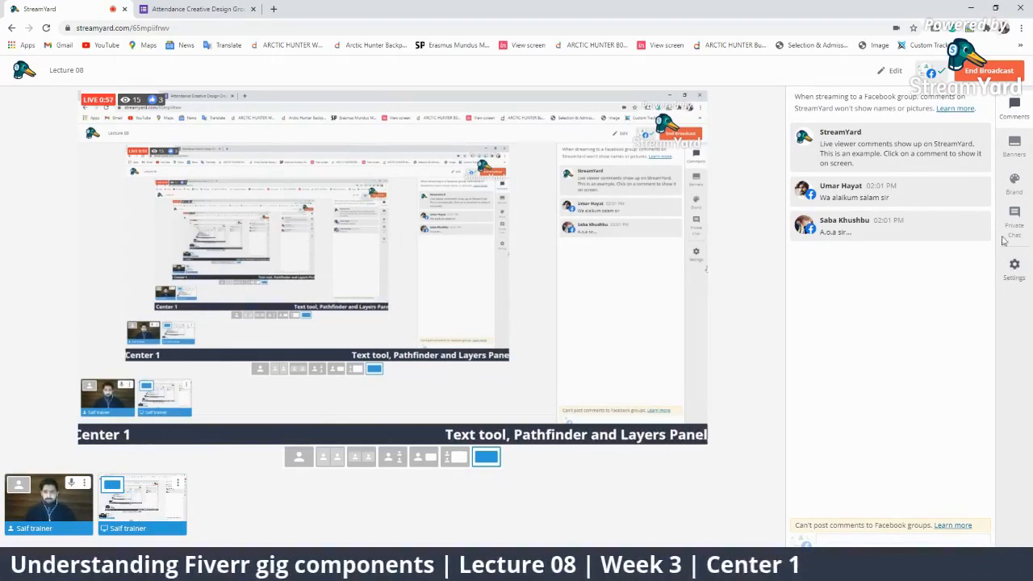
pyautogui.click(902, 231)
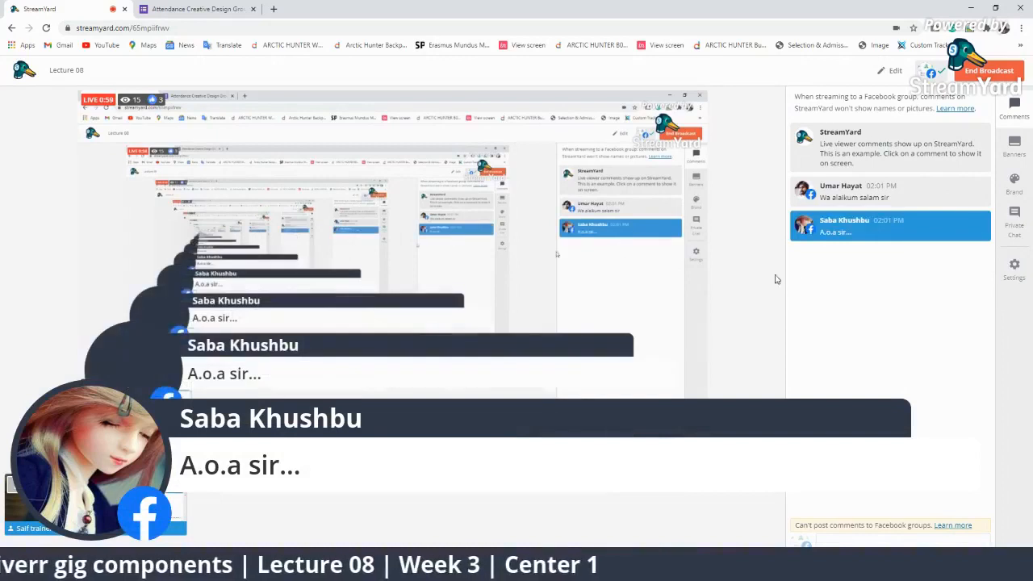
pyautogui.moveTo(937, 234)
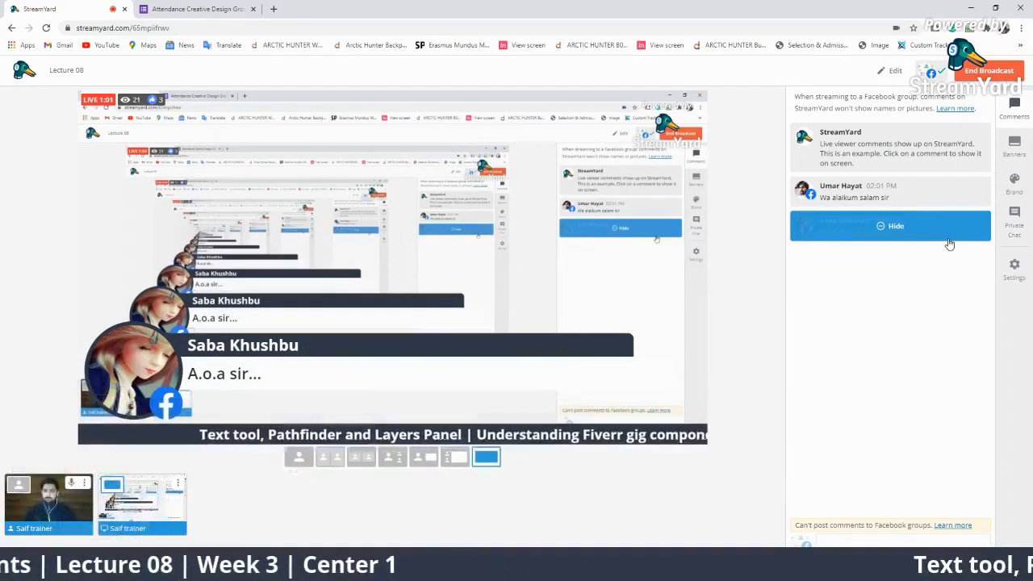
pyautogui.click(949, 239)
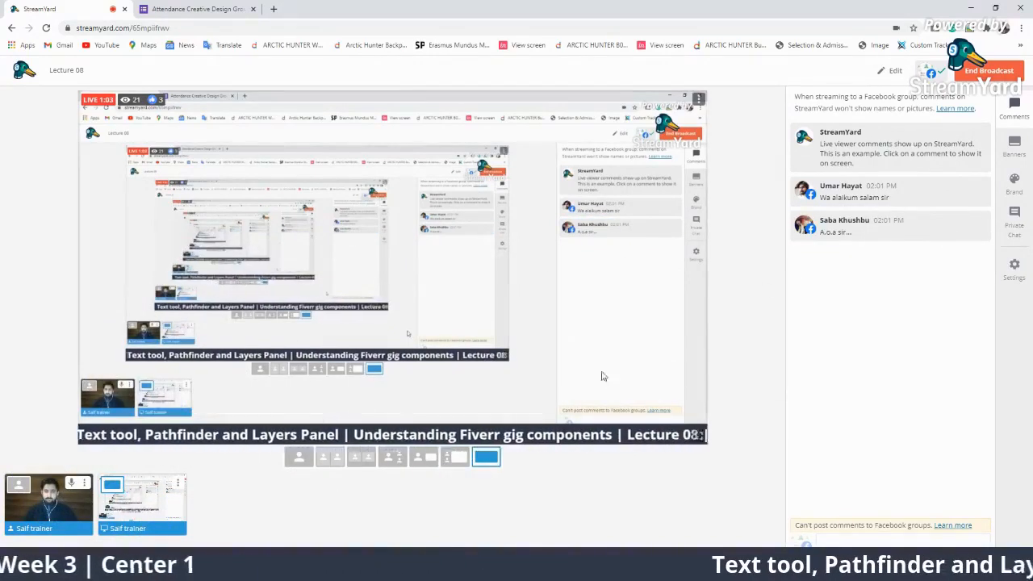
# Reload the Attendance Creative Design Group-01 form in the other browser page to check whether it accepts responses.
pyautogui.hotkey('ctrl', 'Tab')
pyautogui.click(46, 28)
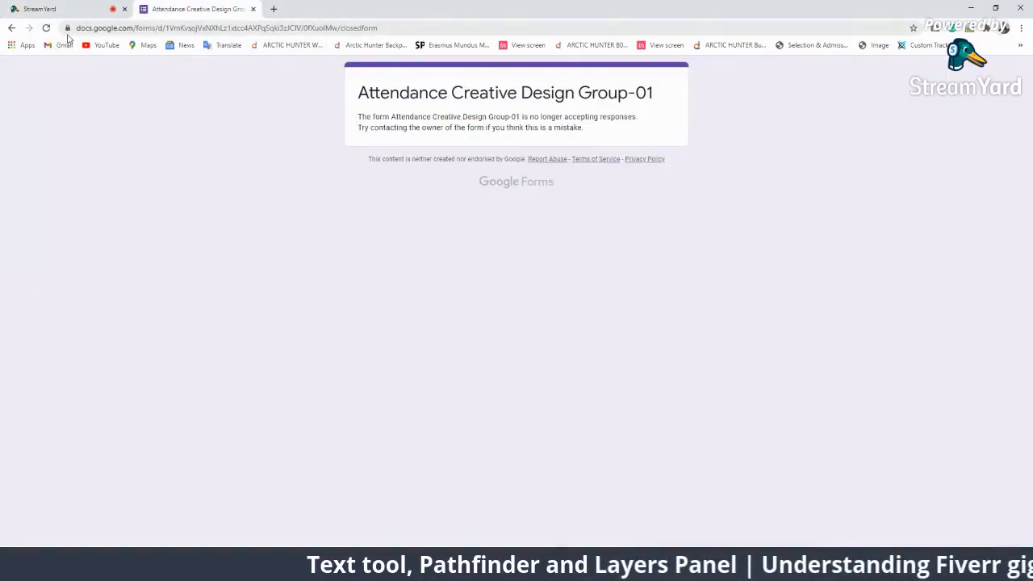
pyautogui.click(94, 8)
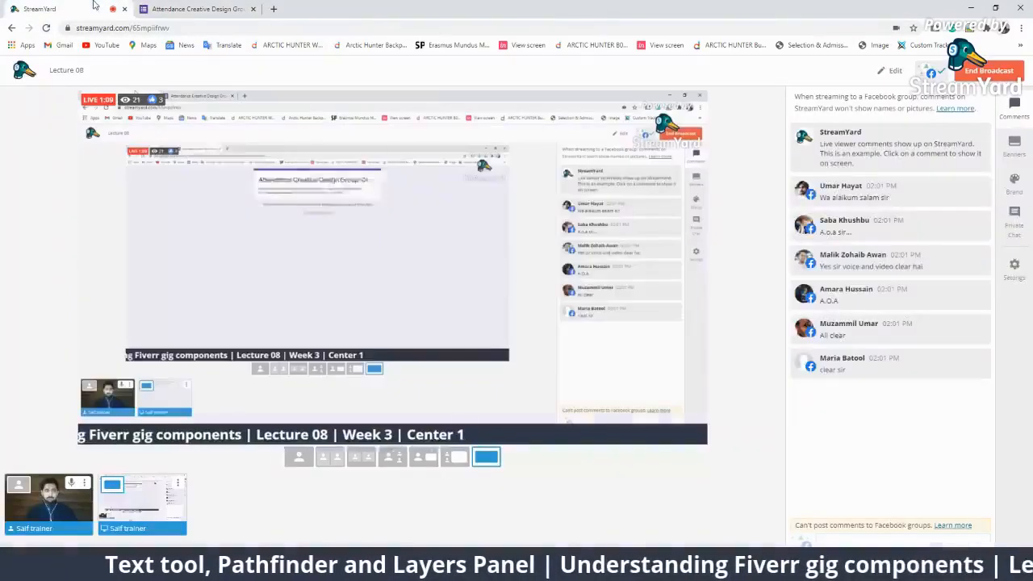
pyautogui.click(197, 8)
pyautogui.click(46, 27)
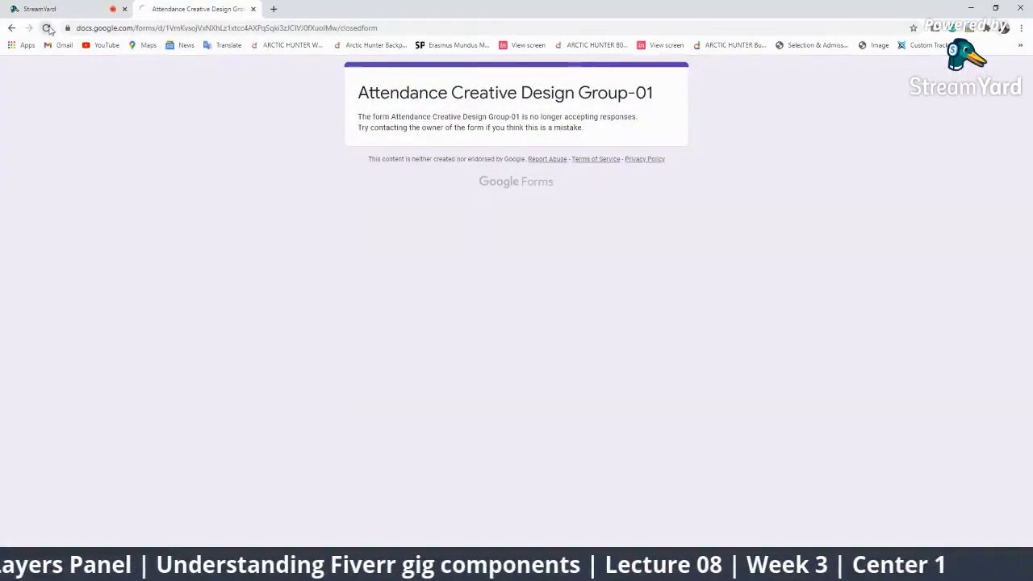
pyautogui.click(47, 27)
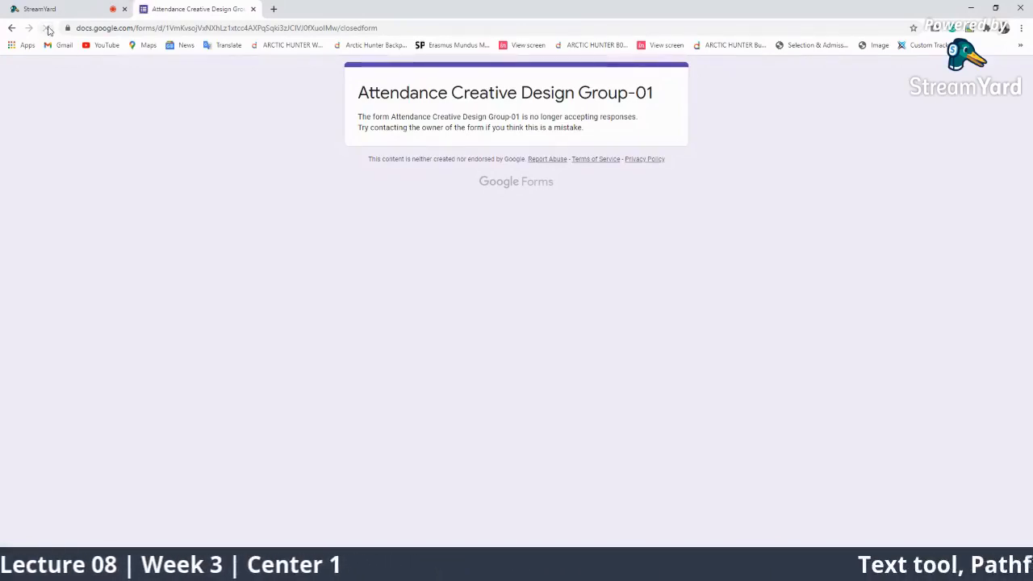
# Return to the StreamYard broadcast and review the latest viewer comments.
pyautogui.click(63, 8)
pyautogui.scroll(-5, 975, 434)
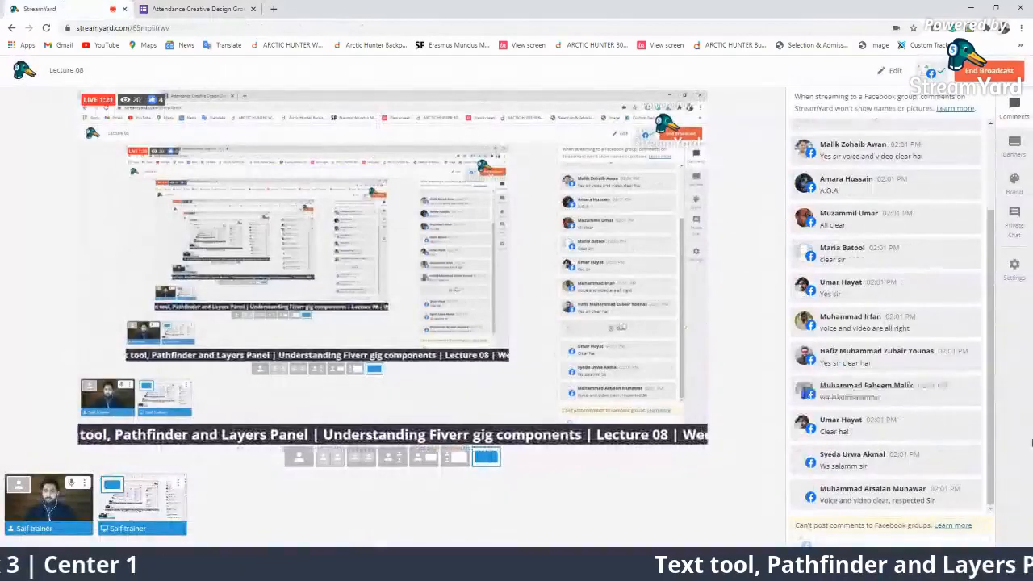
pyautogui.click(928, 494)
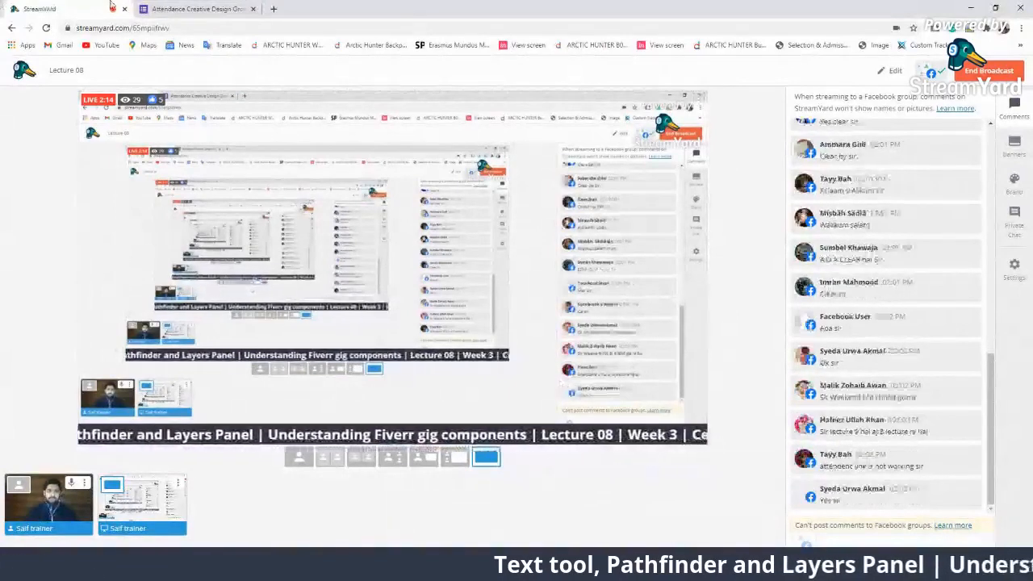
# Switch back to the attendance form page and reload it to recheck its availability.
pyautogui.click(175, 7)
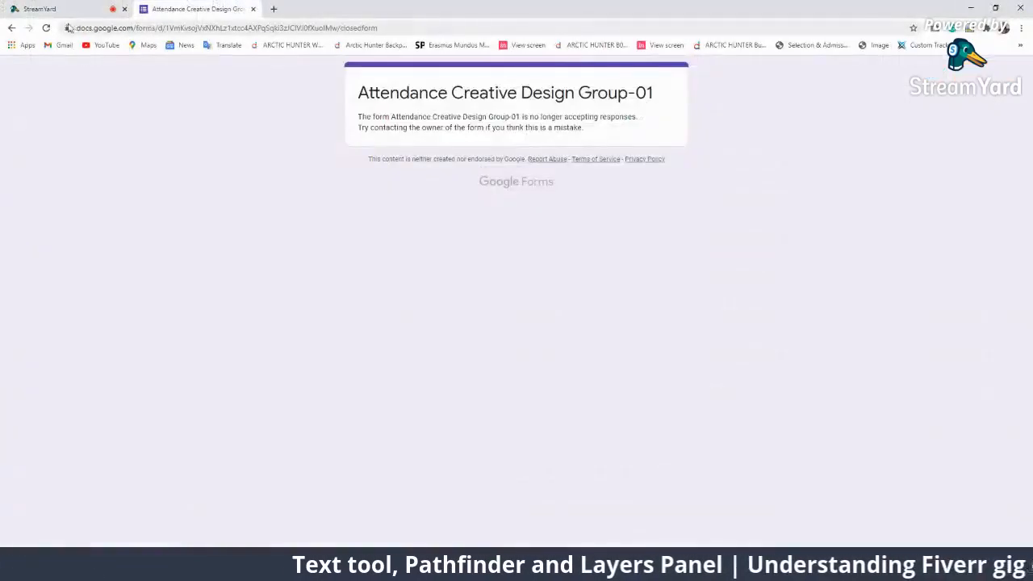
pyautogui.click(46, 28)
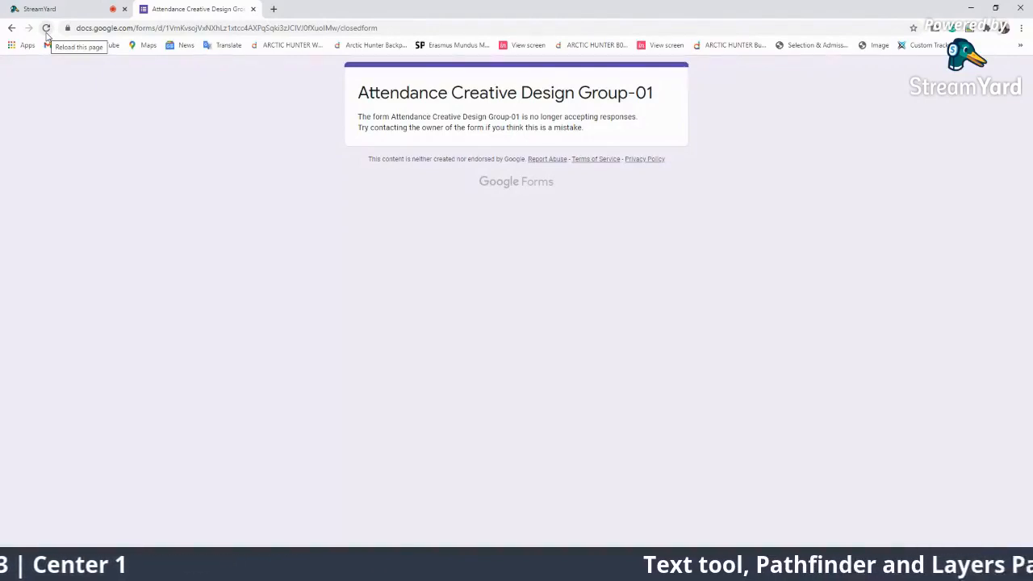
pyautogui.click(46, 29)
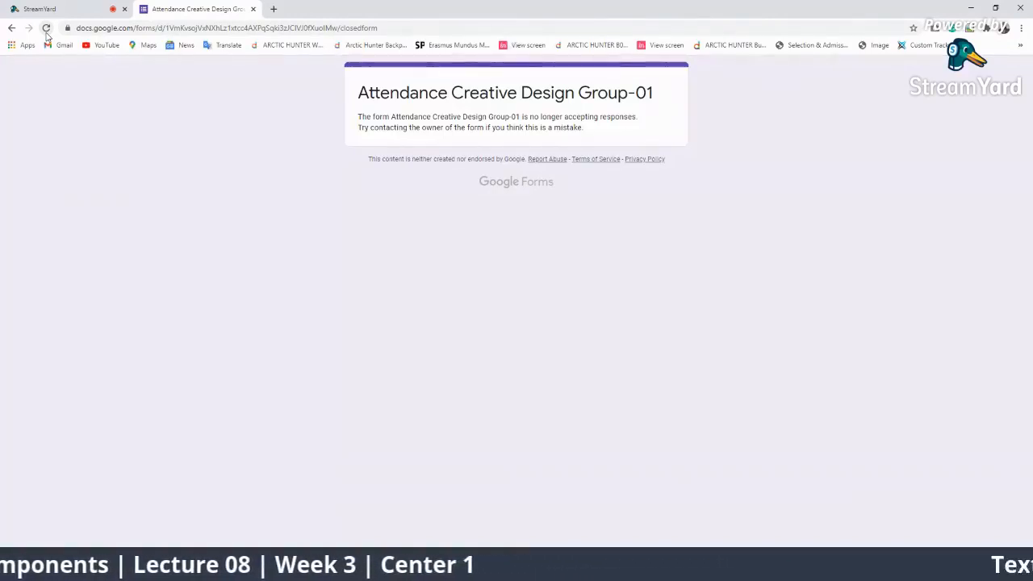
# Reopen the Attendance Creative Design Group-01 form from the browser's address suggestions.
pyautogui.click(59, 45)
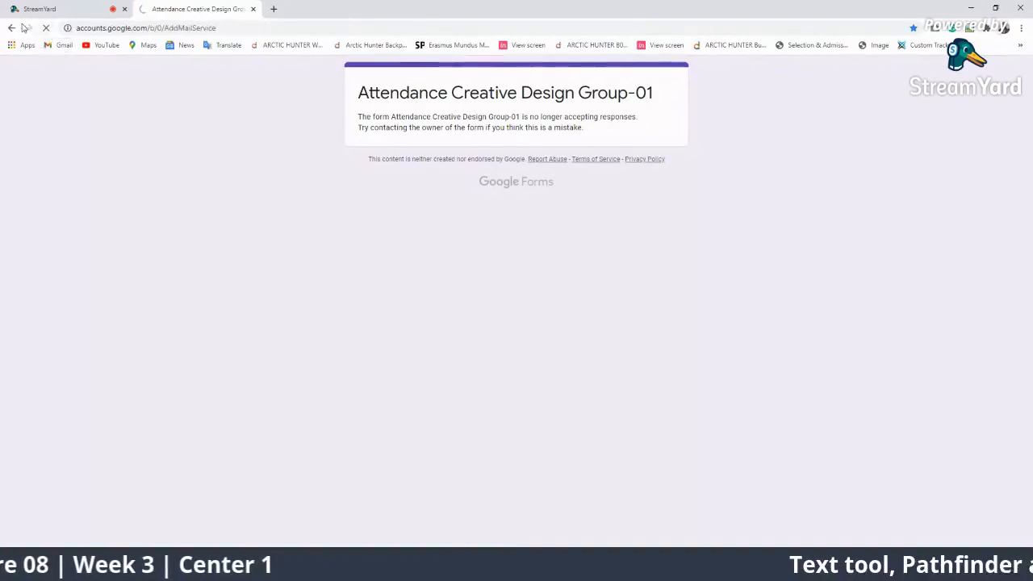
pyautogui.click(11, 28)
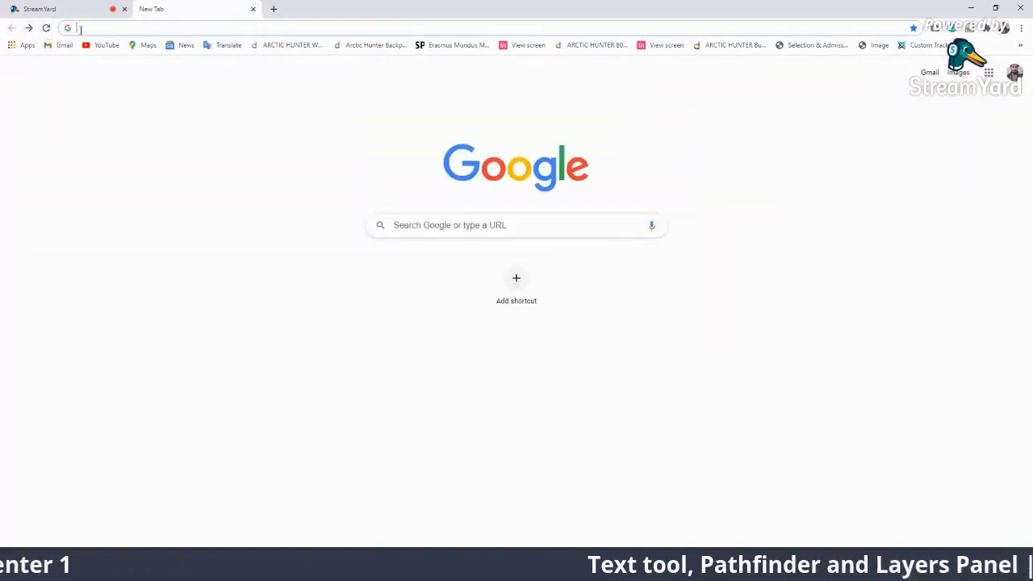
pyautogui.click(106, 30)
pyautogui.write('a')
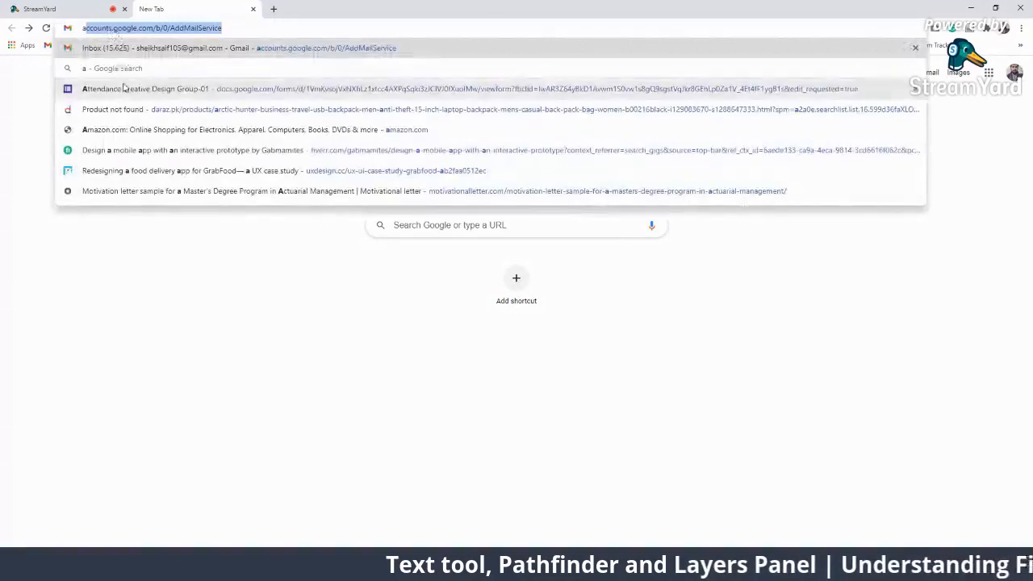
pyautogui.click(123, 94)
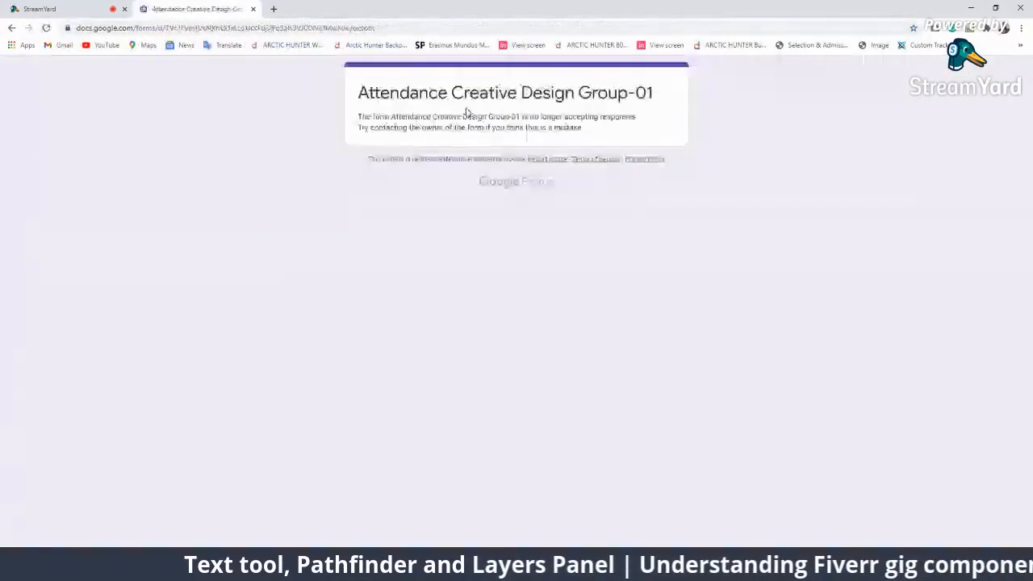
# Show the viewer comments "i have fee questions related lecture 7" and "Kindly share attendance link" on the StreamYard broadcast.
pyautogui.click(81, 9)
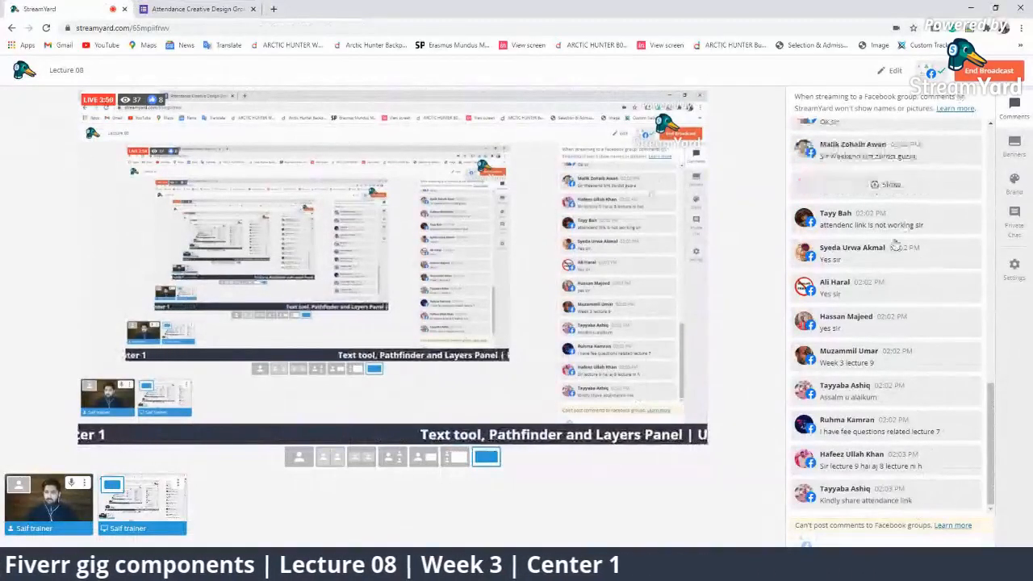
pyautogui.click(904, 428)
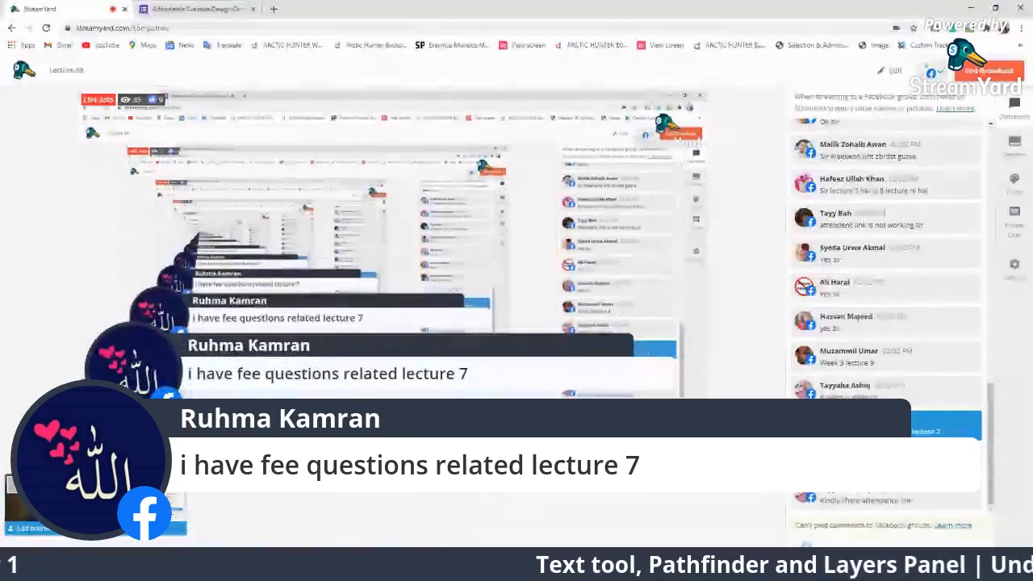
pyautogui.click(191, 9)
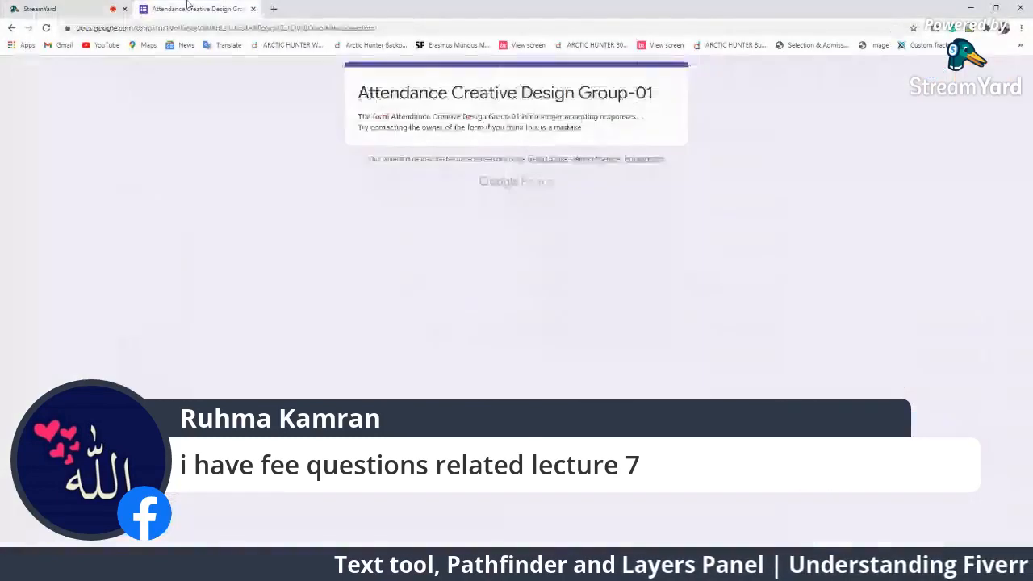
pyautogui.click(37, 8)
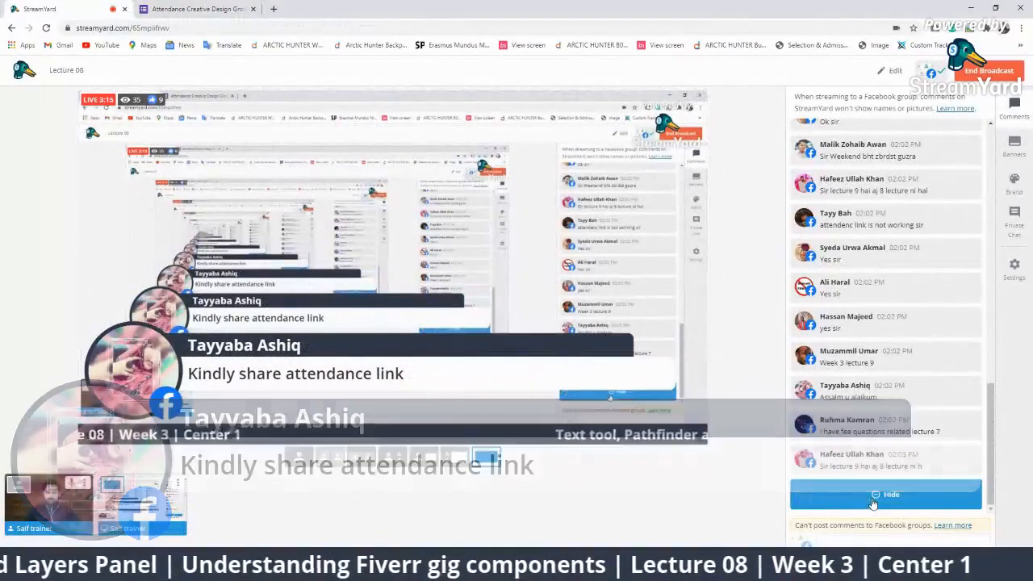
# Reload the Attendance Creative Design Group-01 form and copy its full web address.
pyautogui.click(194, 8)
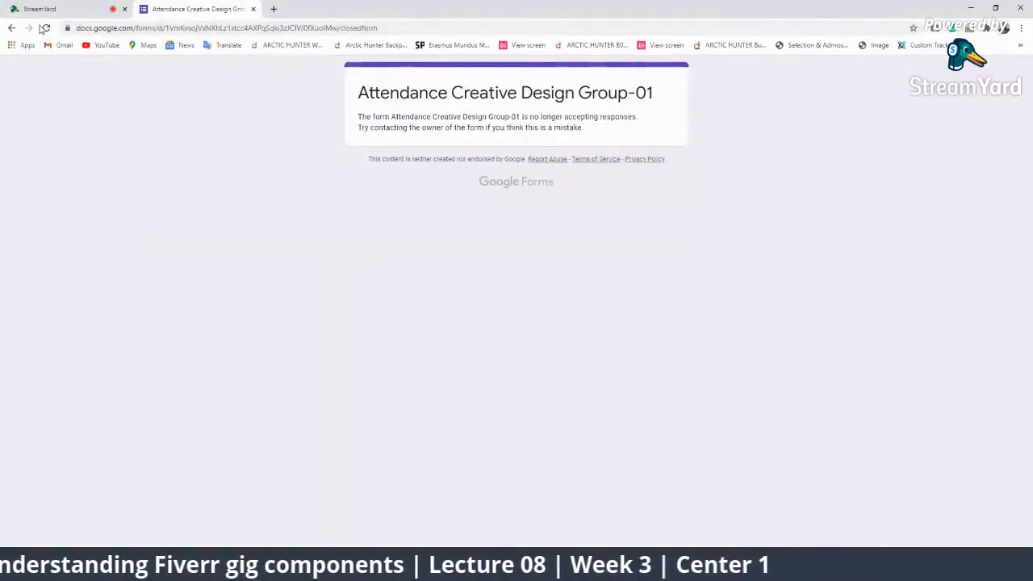
pyautogui.click(47, 28)
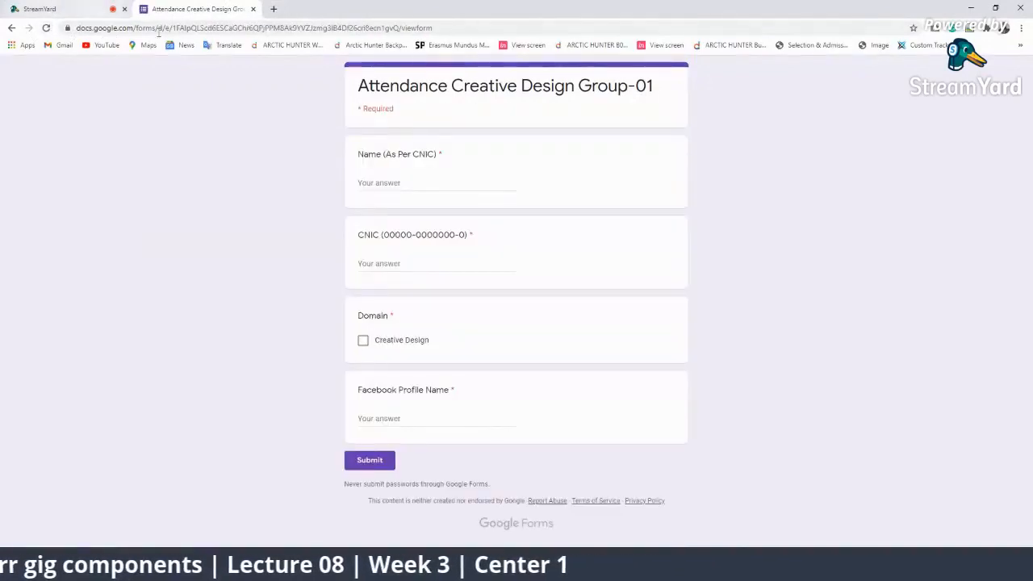
pyautogui.click(383, 28)
pyautogui.click(452, 28)
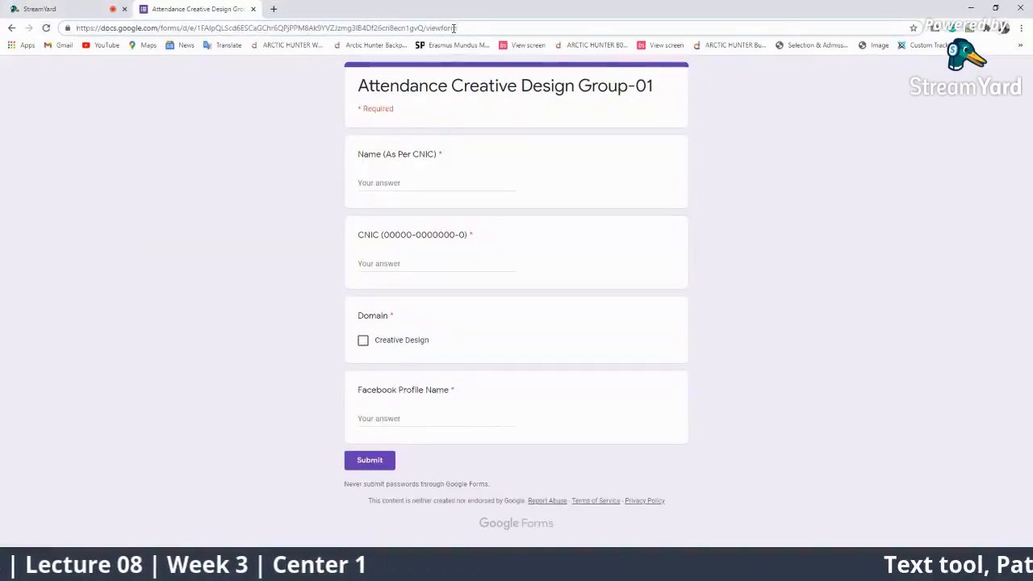
pyautogui.hotkey('ctrl', 'a')
# In StreamYard, add the copied attendance form link under "Mark your attendance:" in the Lecture 08 broadcast description and save the changes.
pyautogui.click(90, 6)
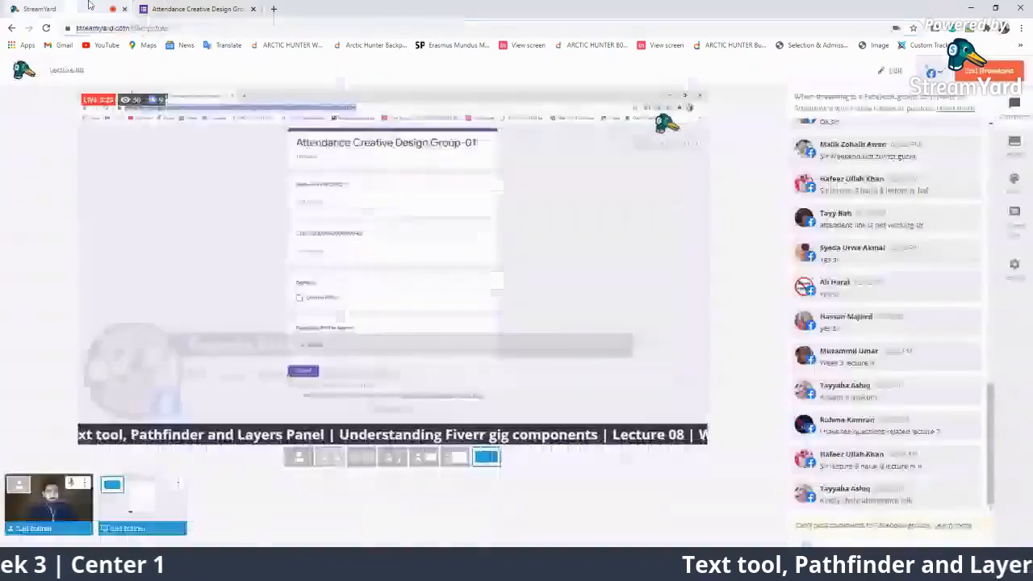
pyautogui.click(893, 70)
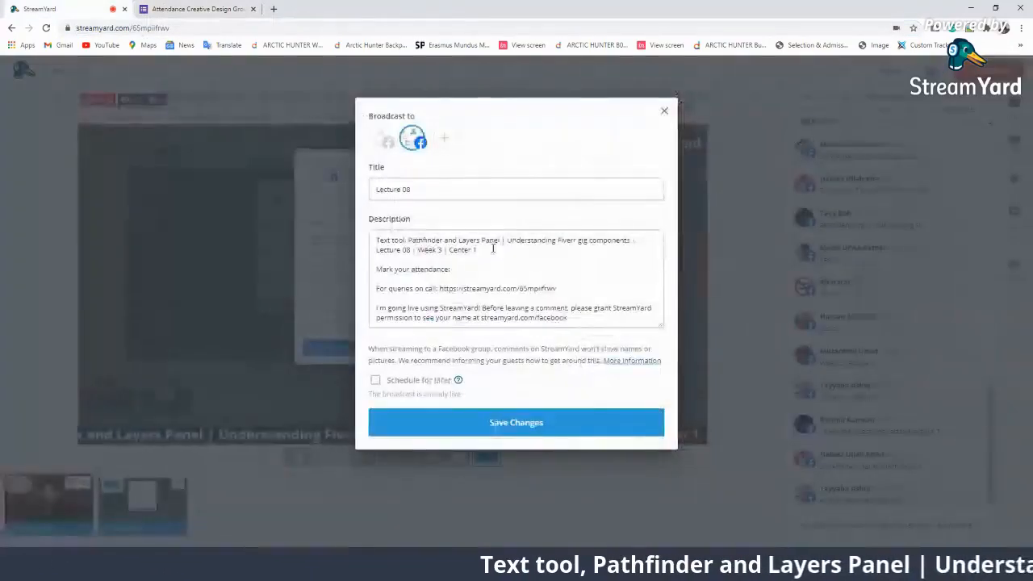
pyautogui.click(468, 269)
pyautogui.write('https://docs.google.com/forms/d/e/1FAIpQLScd6ESCaGChr6QPjPPM8Ak9YVZjzmg3I84Df26cn8ecn1gvQ/viewform')
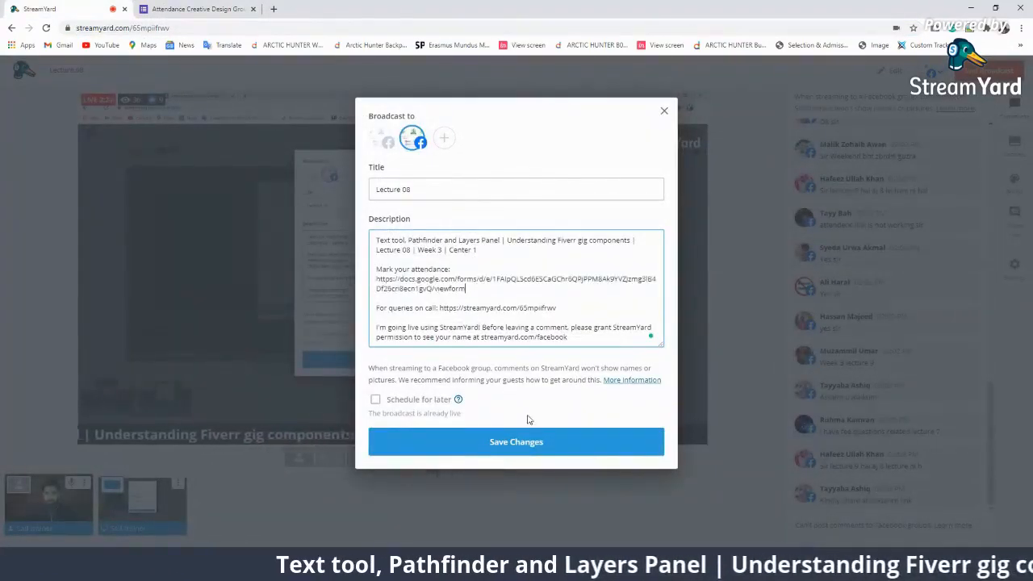
pyautogui.click(531, 442)
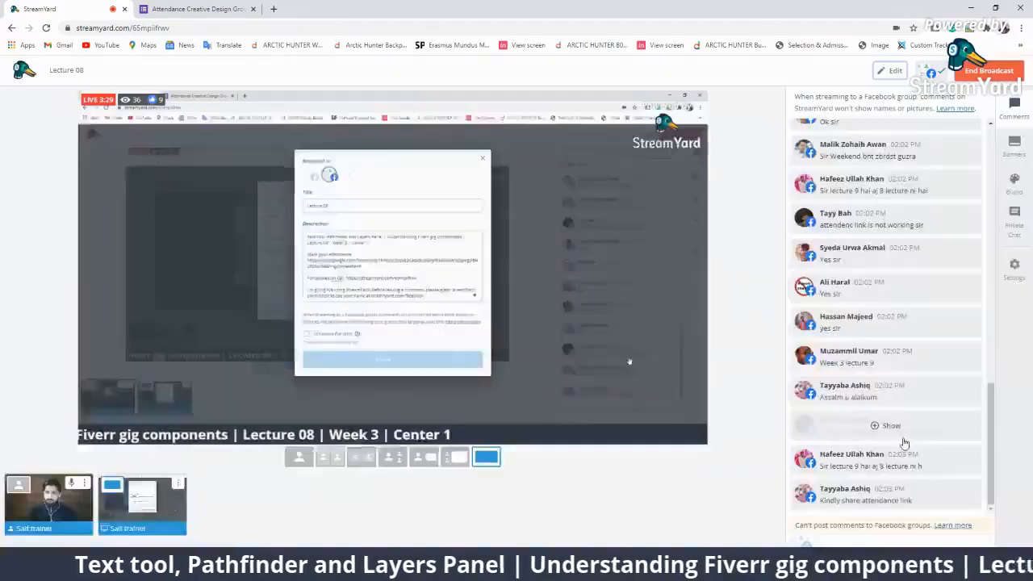
pyautogui.click(894, 426)
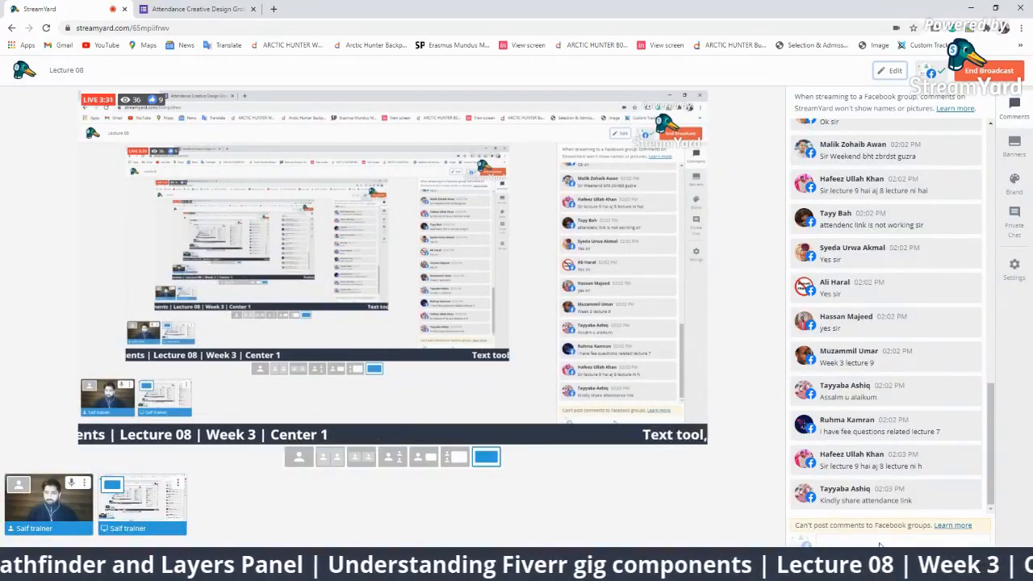
pyautogui.click(955, 395)
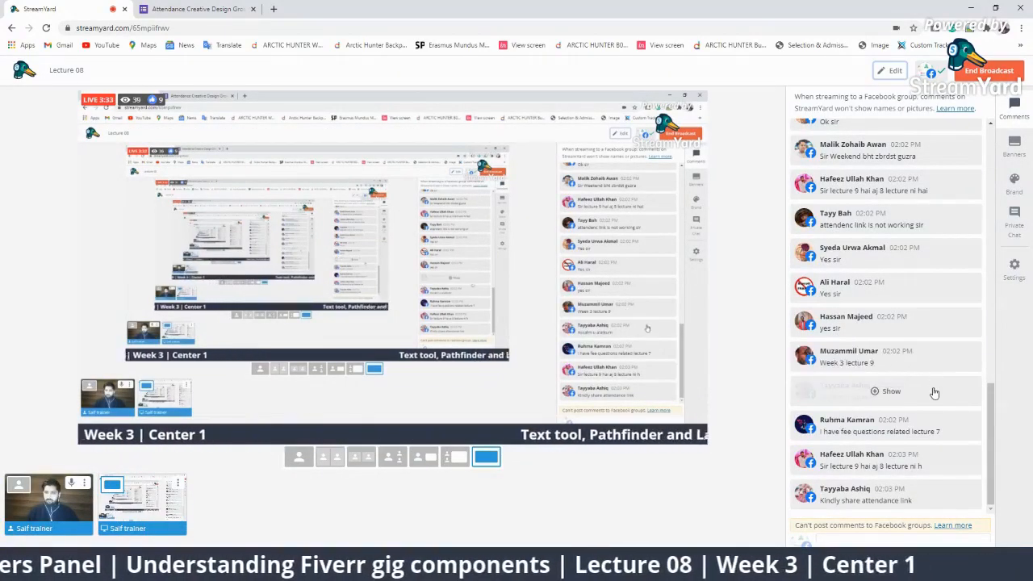
pyautogui.click(934, 401)
pyautogui.click(938, 286)
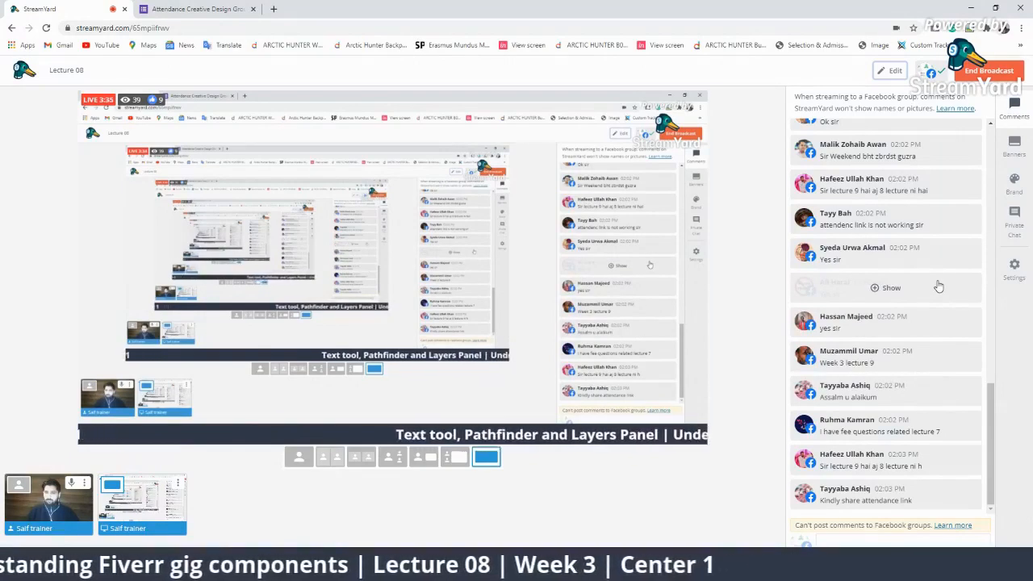
pyautogui.click(939, 287)
pyautogui.click(901, 417)
pyautogui.click(901, 420)
pyautogui.click(911, 327)
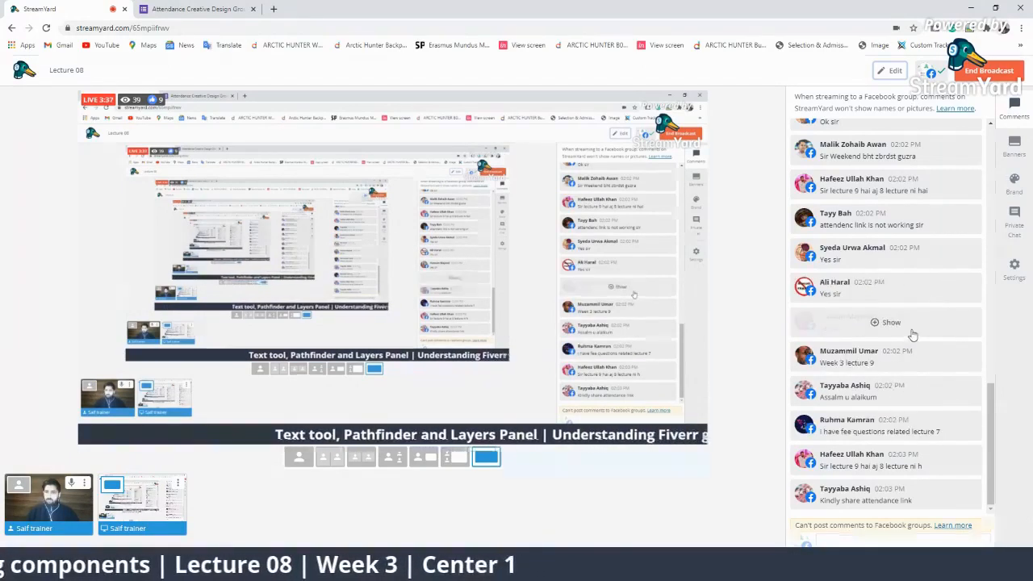
pyautogui.click(880, 325)
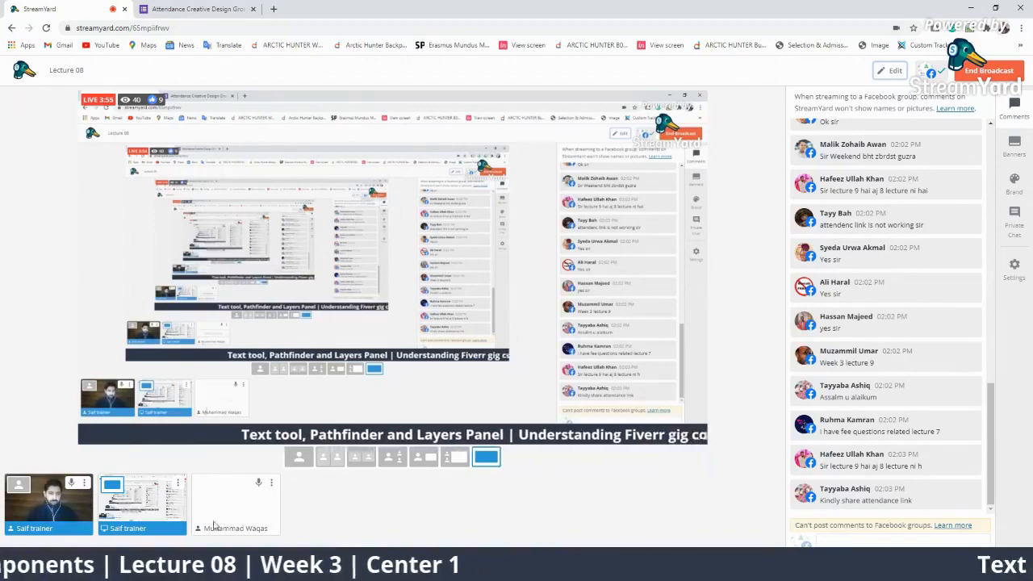
# Bring the waiting guest onto the live broadcast alongside the trainer's camera and shared screen.
pyautogui.click(234, 505)
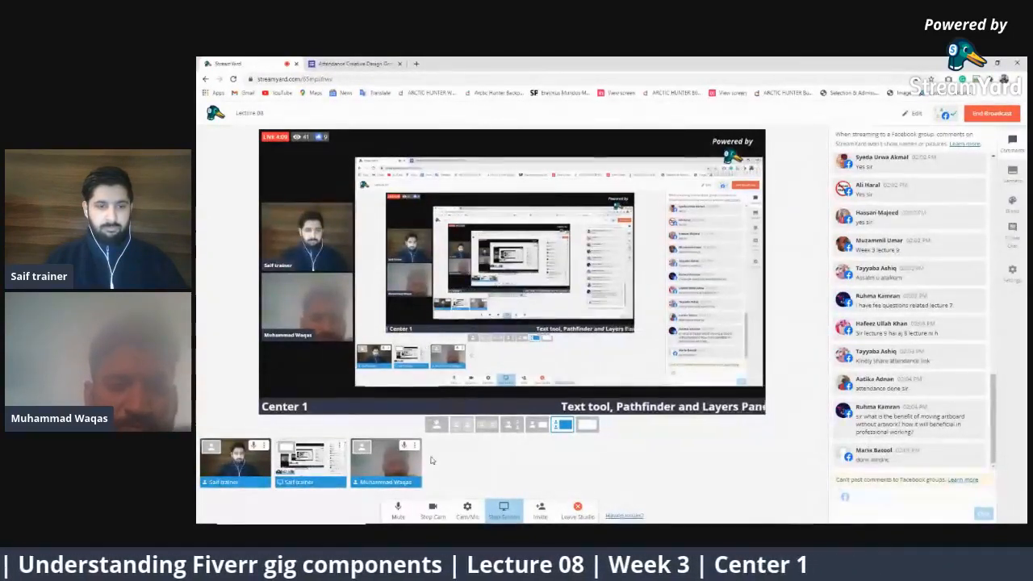
# Remove the guest from the live broadcast, keeping the trainer's camera and shared screen on stream.
pyautogui.moveTo(396, 470)
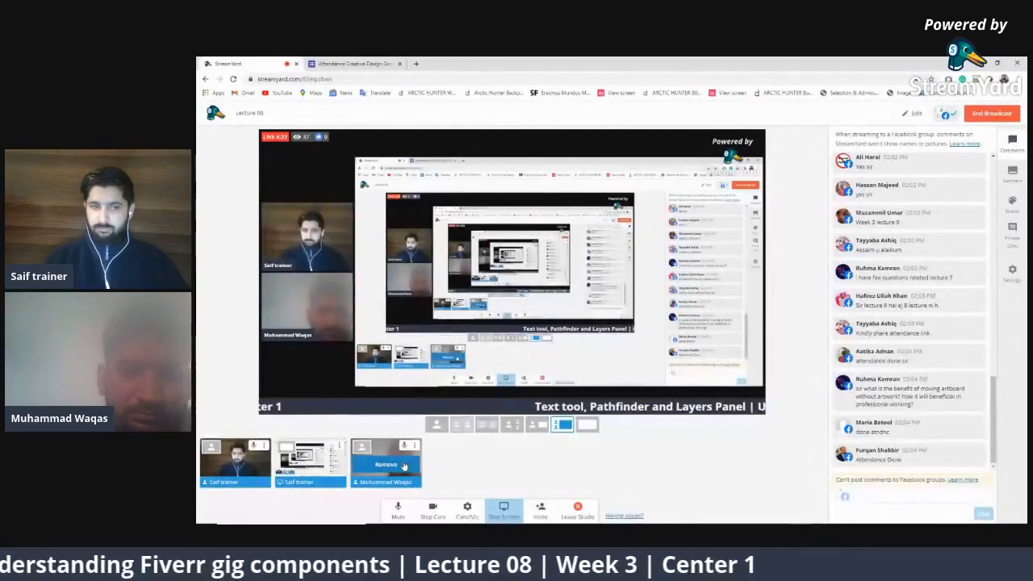
pyautogui.click(405, 467)
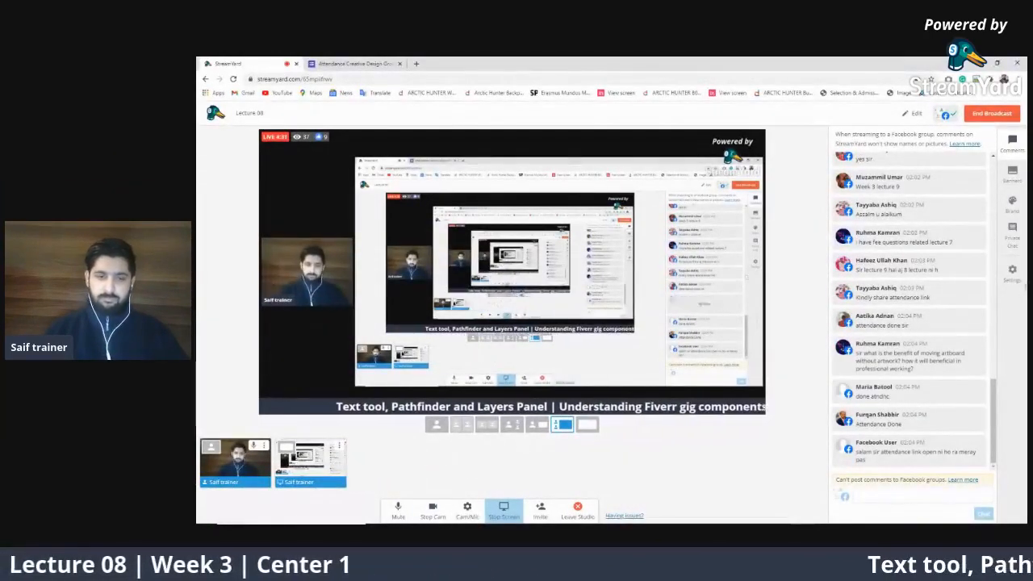
# Show the viewer comment about the attendance link not opening, and switch the broadcast to the full-screen shared screen layout.
pyautogui.moveTo(909, 327)
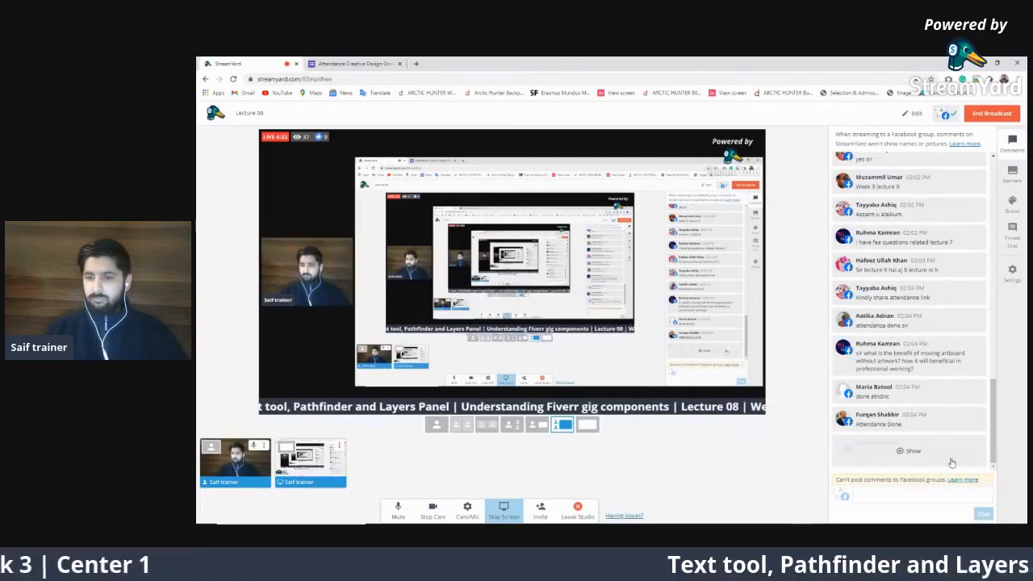
pyautogui.click(913, 449)
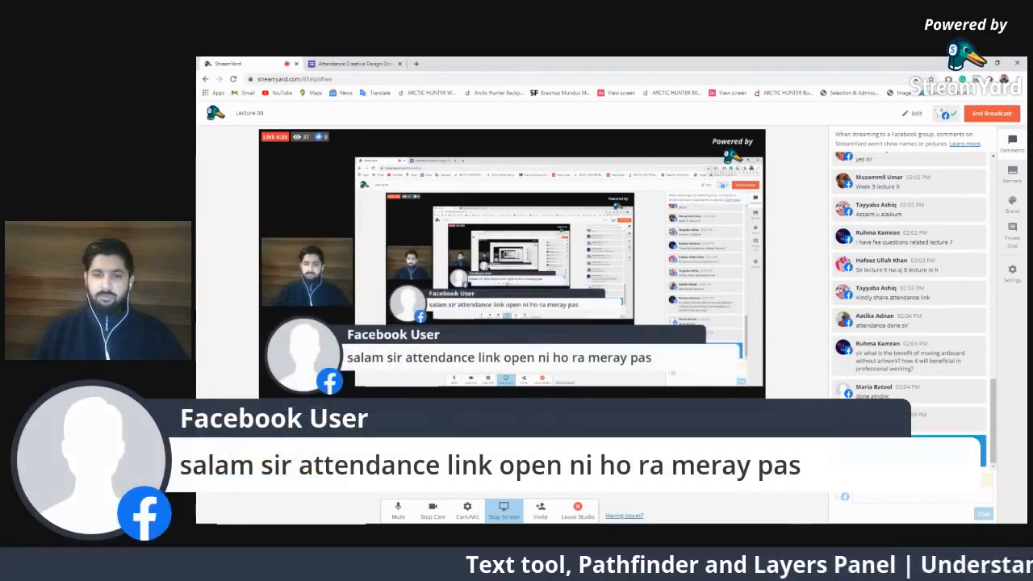
pyautogui.click(587, 424)
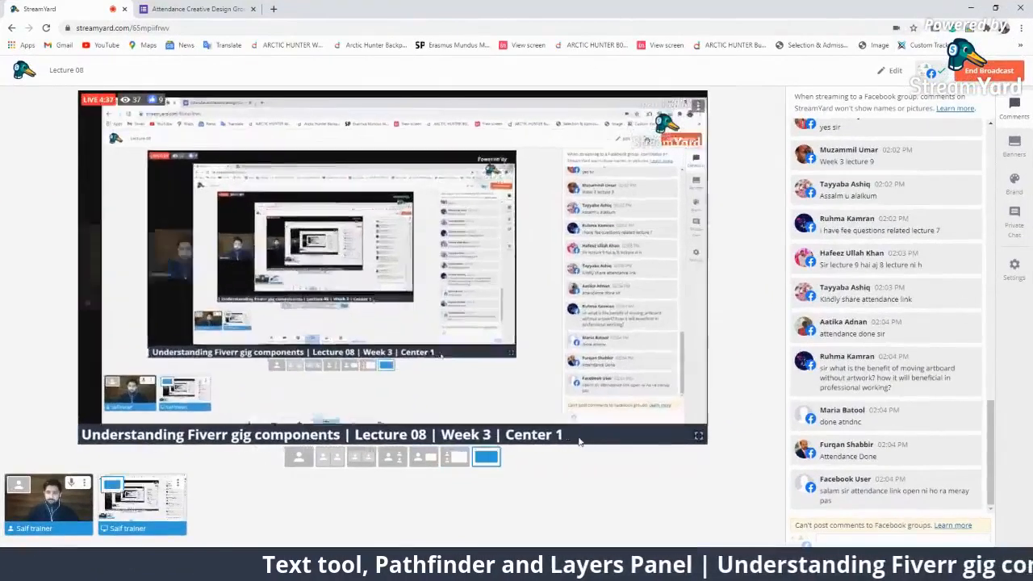
# Show the viewer comment asking about the benefit of moving an artboard without artwork, and hide it from the broadcast.
pyautogui.click(844, 416)
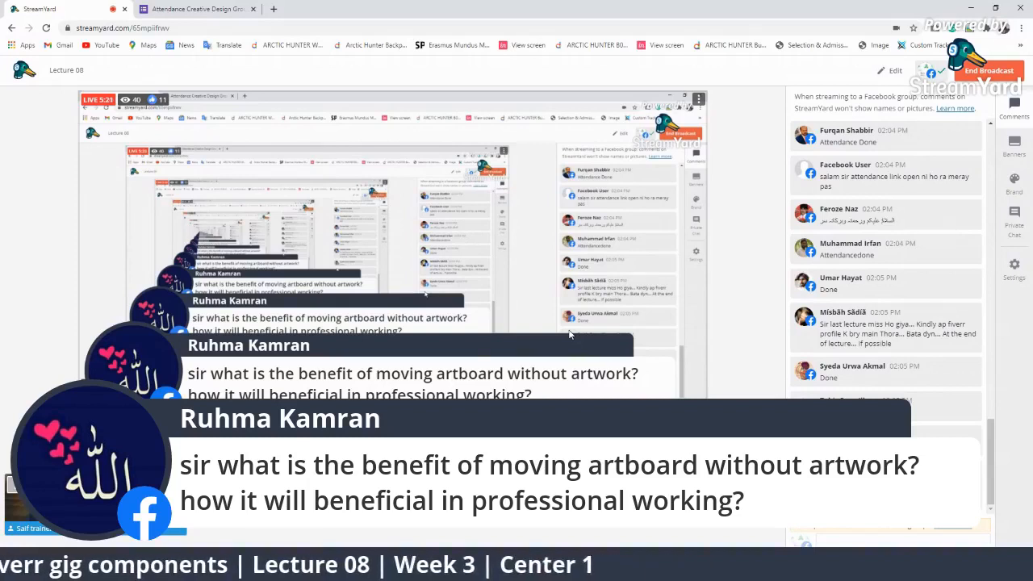
pyautogui.moveTo(865, 333)
pyautogui.moveTo(907, 165)
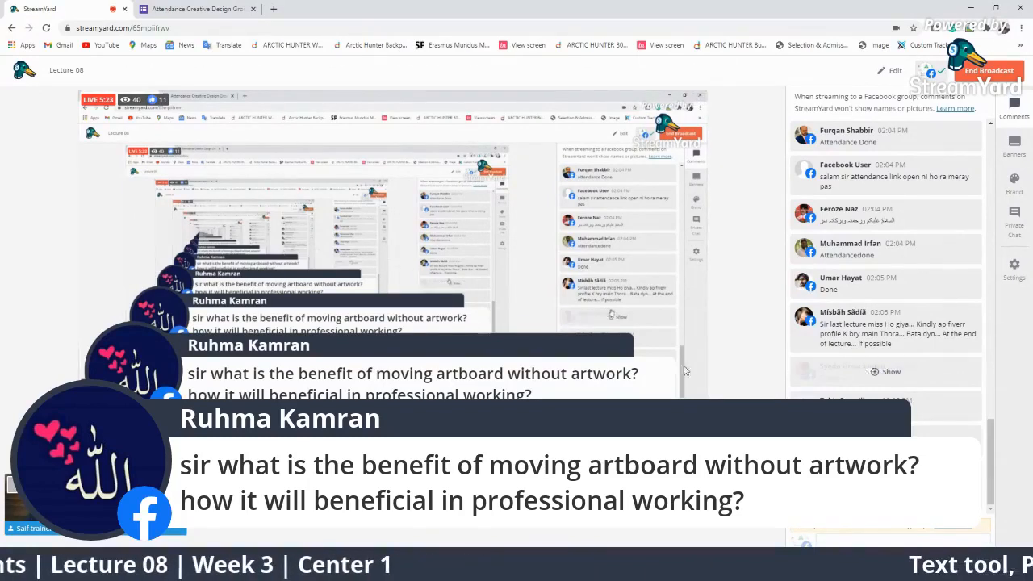
pyautogui.scroll(3, 912, 202)
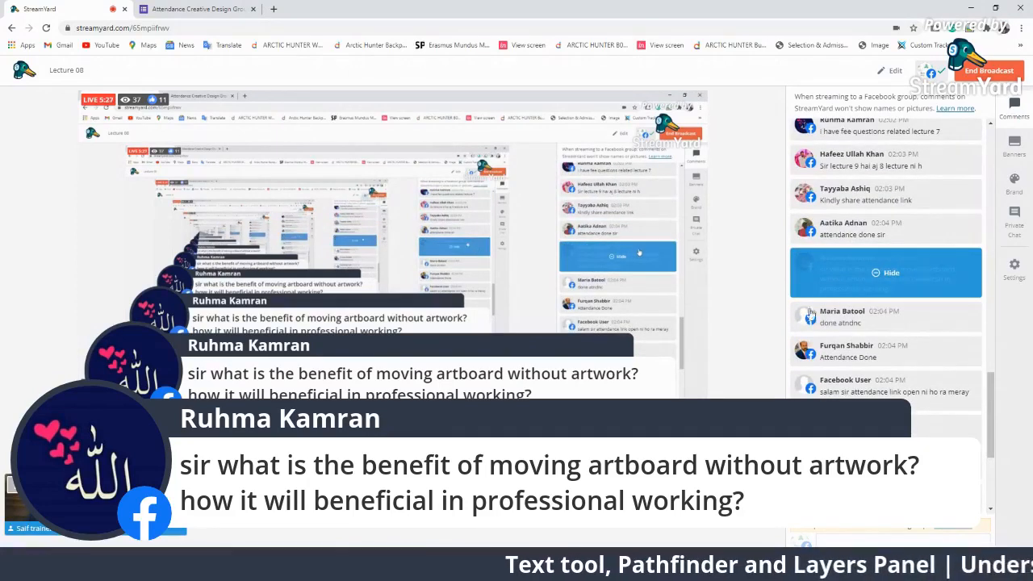
pyautogui.click(920, 266)
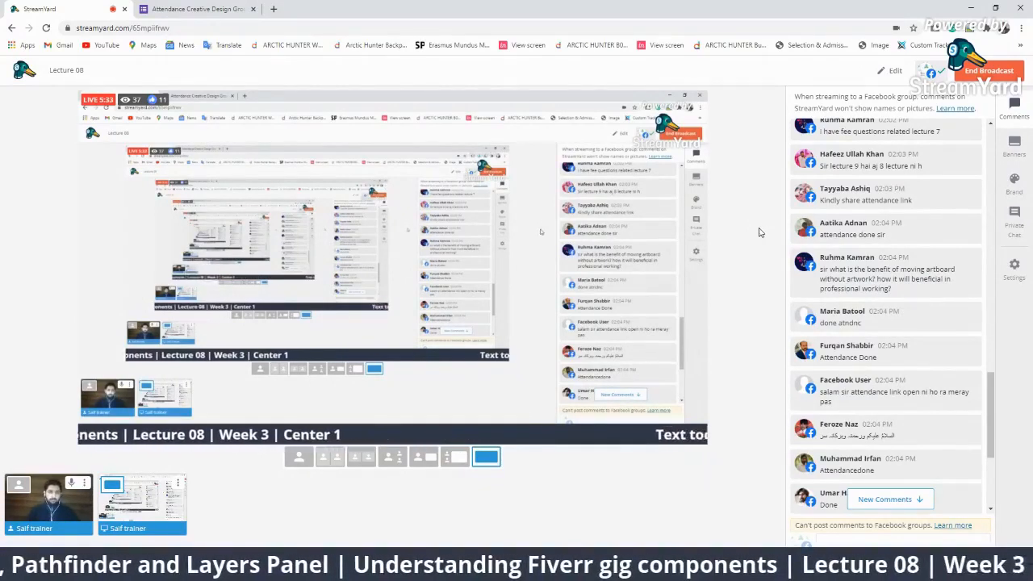
# Show the long viewer comment about saving one artboard for web and the missing round radius option on the broadcast.
pyautogui.moveTo(952, 365)
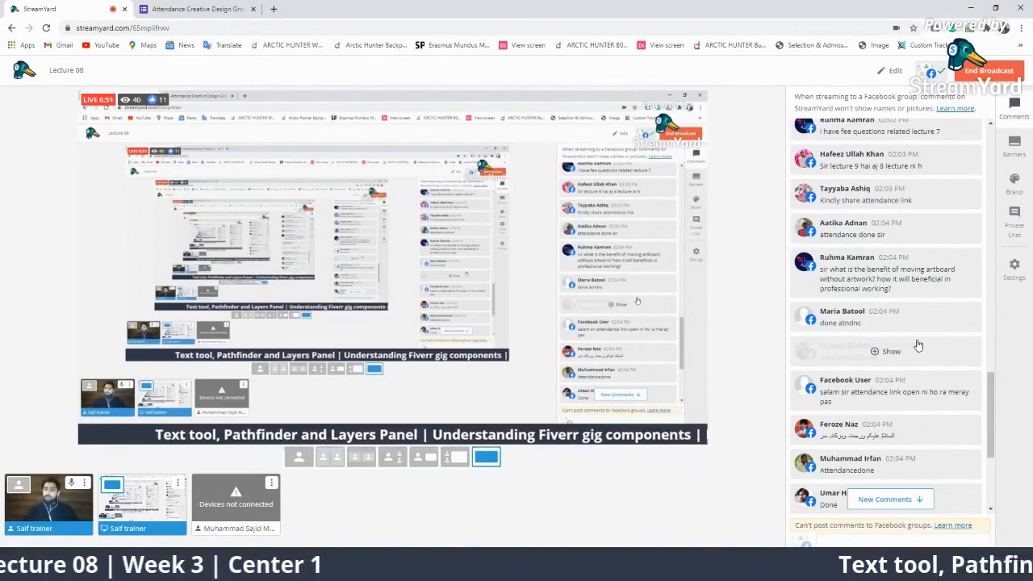
pyautogui.click(890, 351)
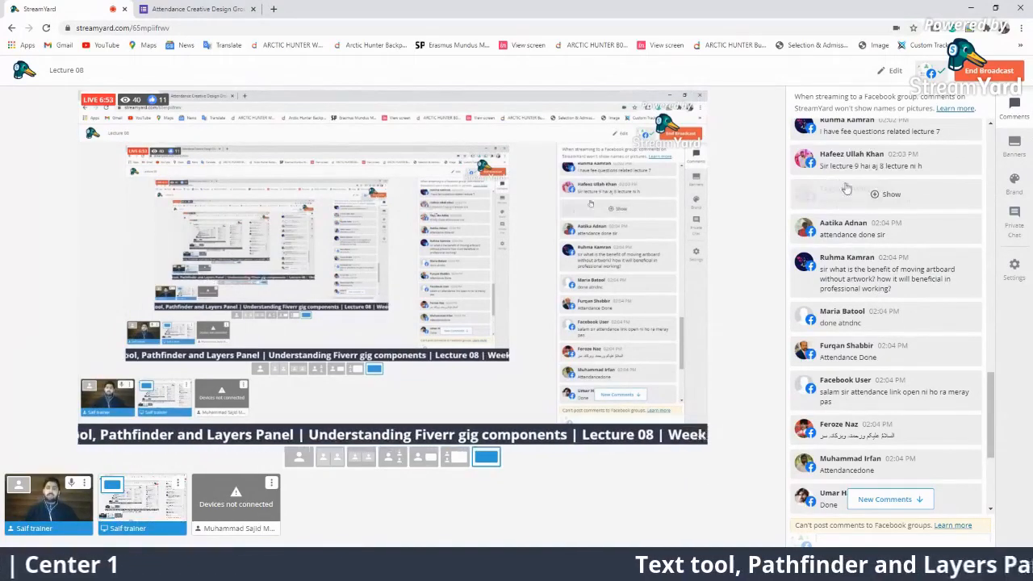
pyautogui.scroll(-5, 844, 219)
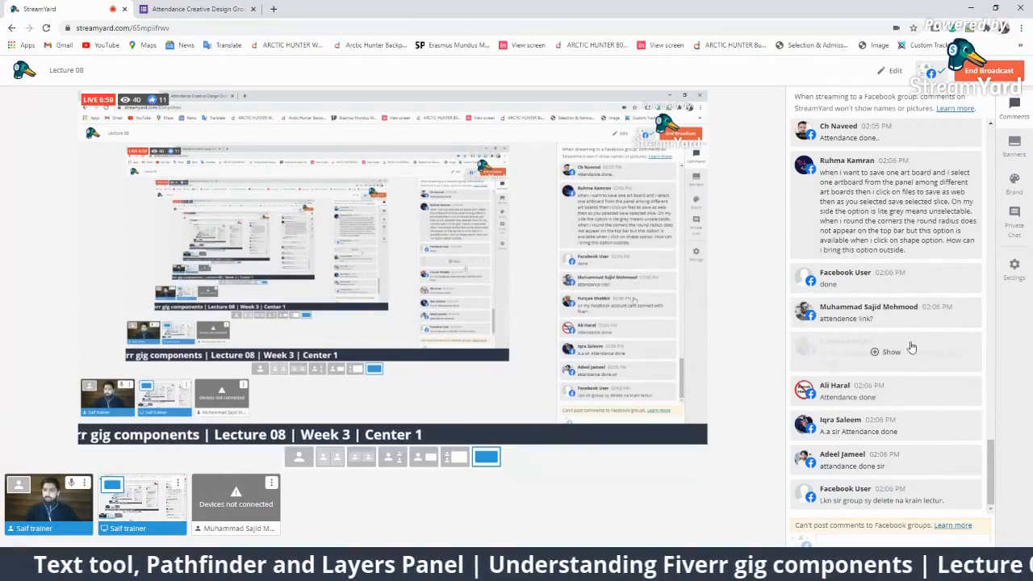
pyautogui.click(888, 202)
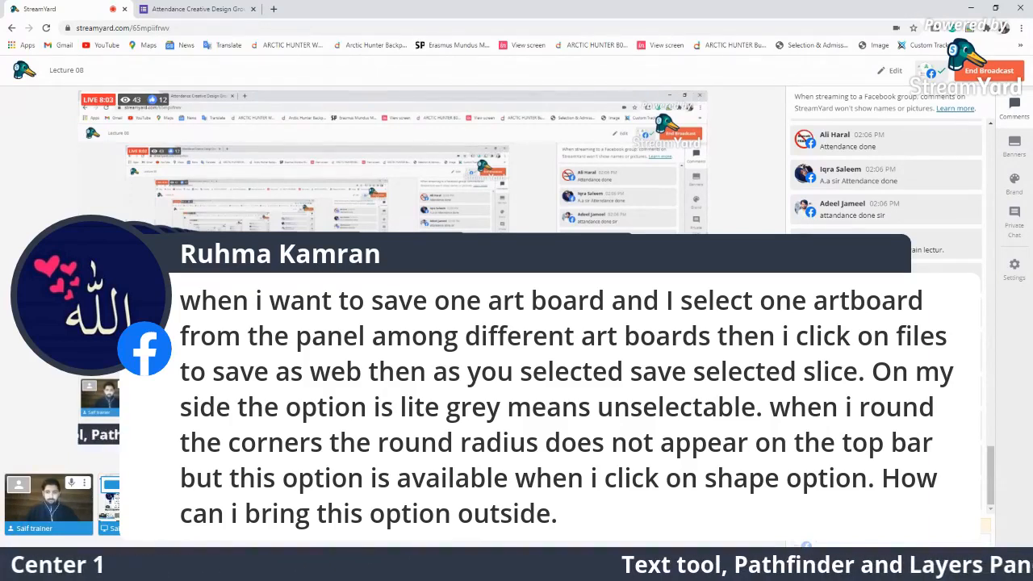
# Switch to Illustrator and close the coffee.svg, table.svg, accessibility.svg and down-arrow.svg documents, leaving the Maison [Recovered].ai document open.
pyautogui.hotkey('alt', 'Tab')
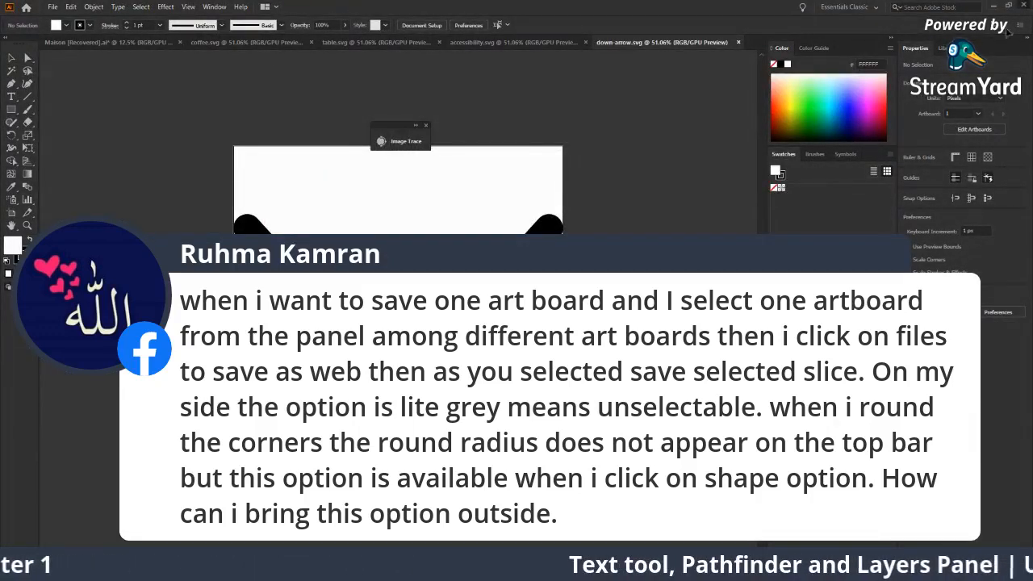
pyautogui.hotkey('ctrl', 'w')
pyautogui.hotkey('ctrl', 'w')
pyautogui.hotkey('ctrl', 'w')
pyautogui.hotkey('ctrl', 'w')
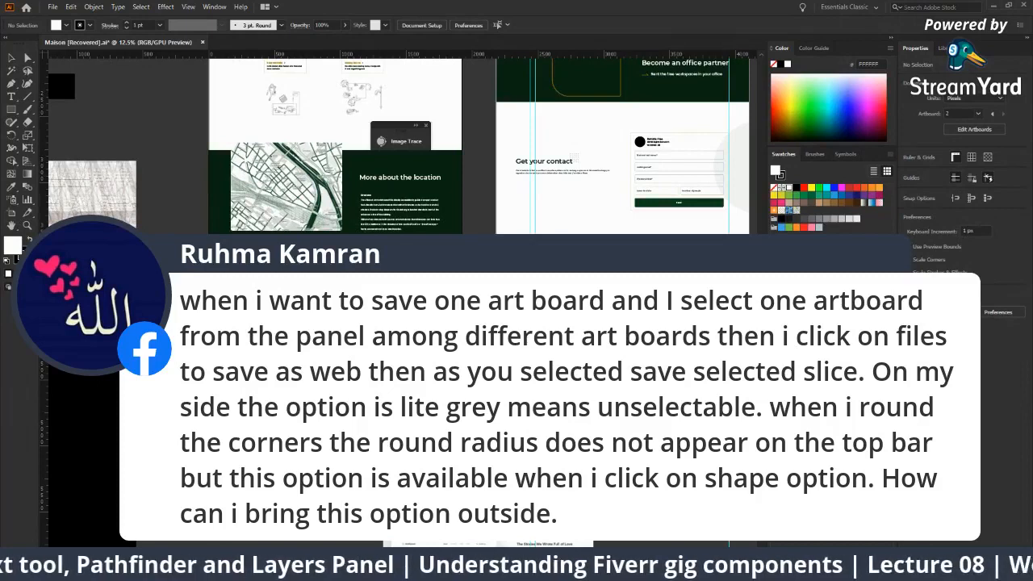
pyautogui.hotkey('ctrl', 'shift', 's')
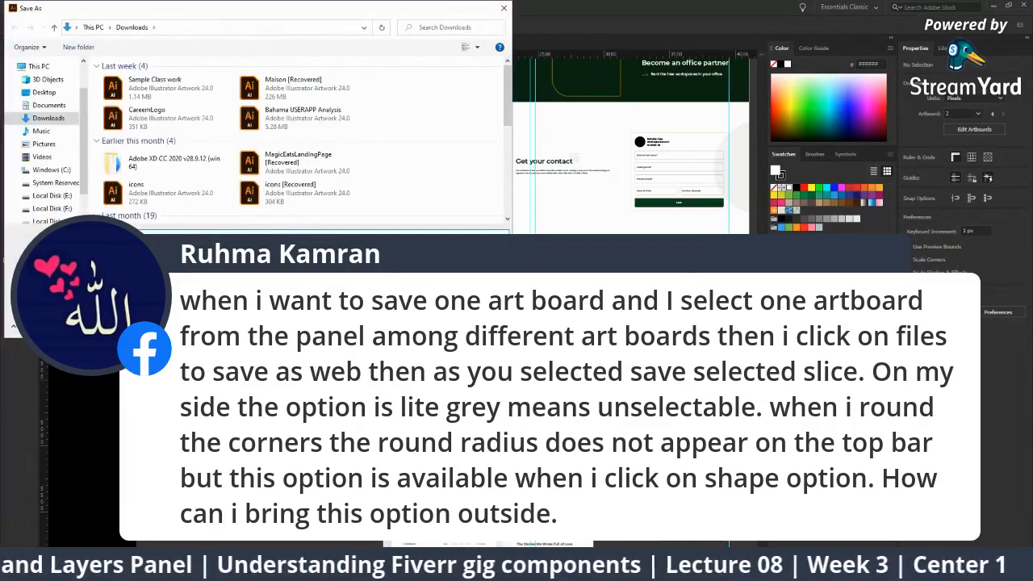
pyautogui.press('Escape')
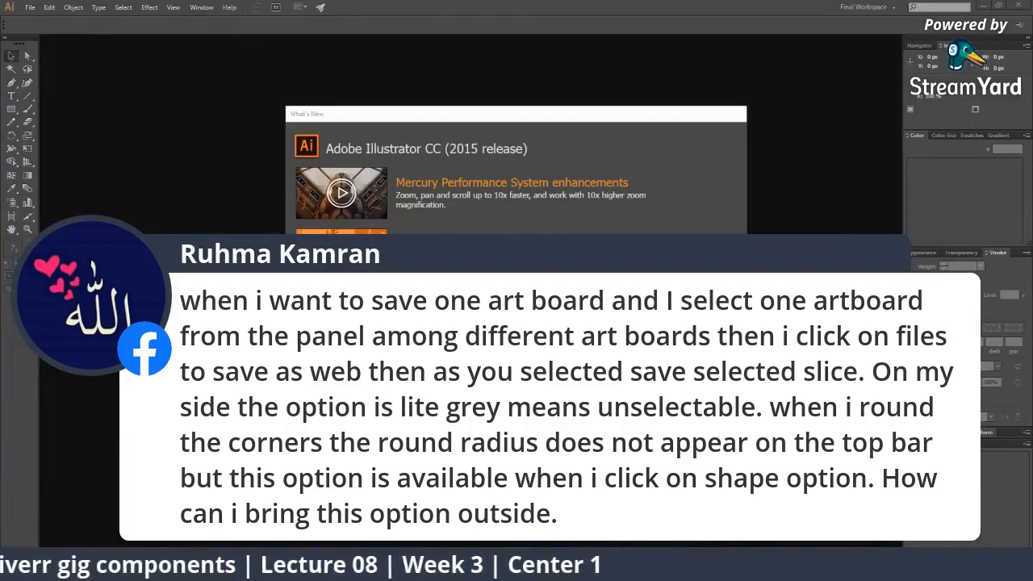
# In Illustrator CC 2015, dismiss the What's New screen and create a new document with the default settings.
pyautogui.press('Escape')
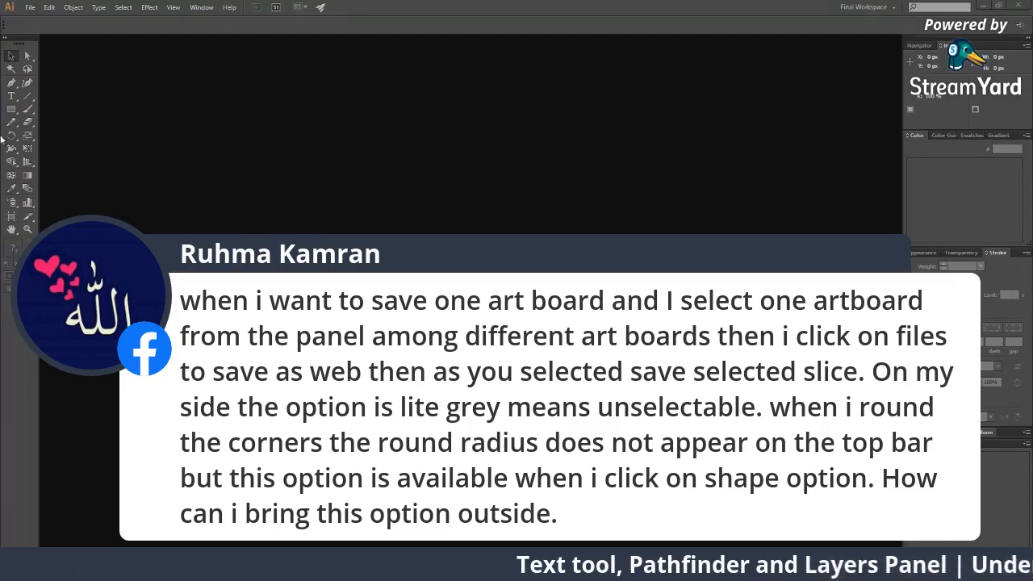
pyautogui.click(30, 7)
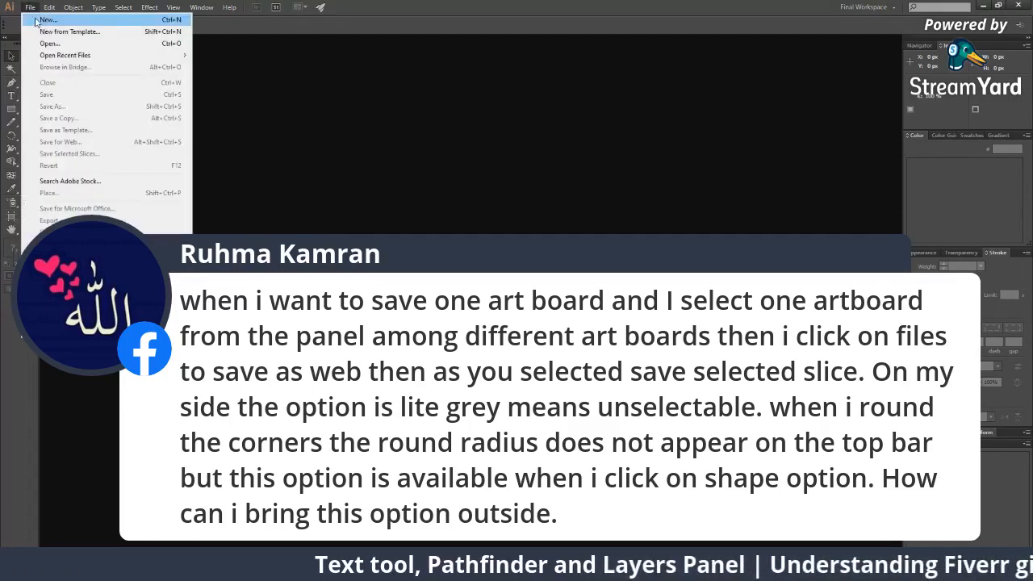
pyautogui.press('Escape')
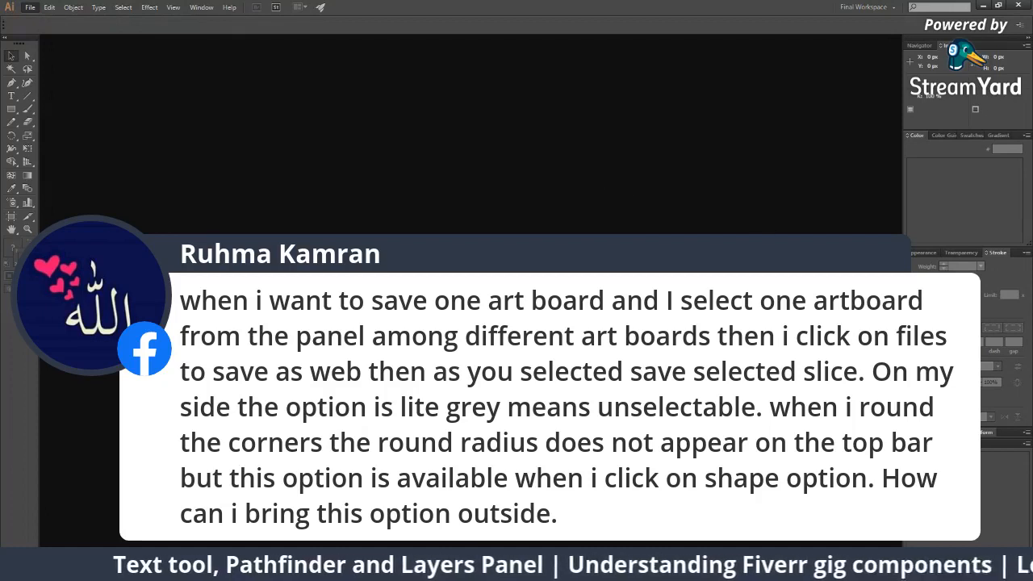
pyautogui.hotkey('ctrl', 'n')
pyautogui.press('Return')
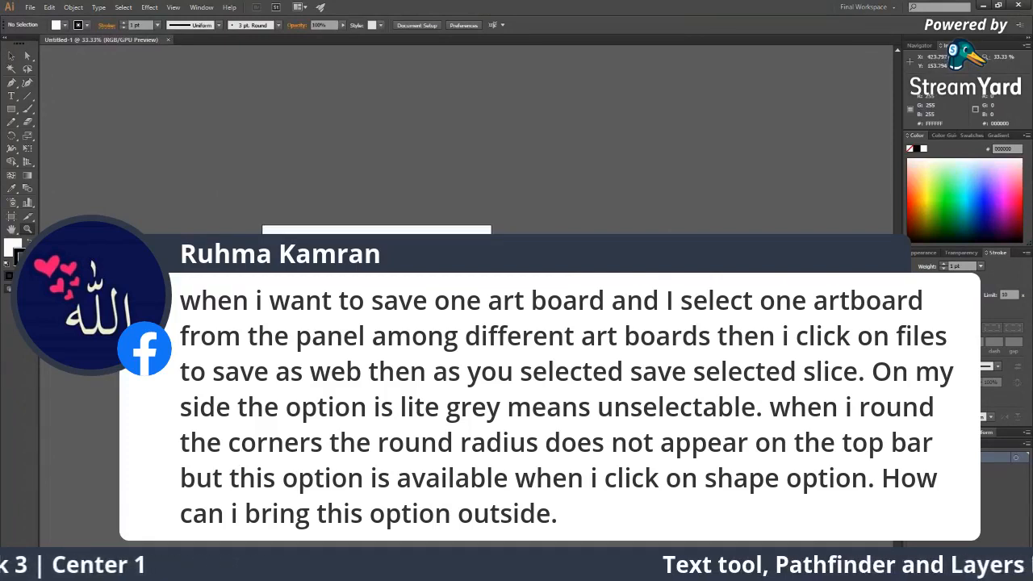
# Add a second 1280 × 800 px artboard beside Artboard 1, aligned with its upper edge.
pyautogui.click(10, 217)
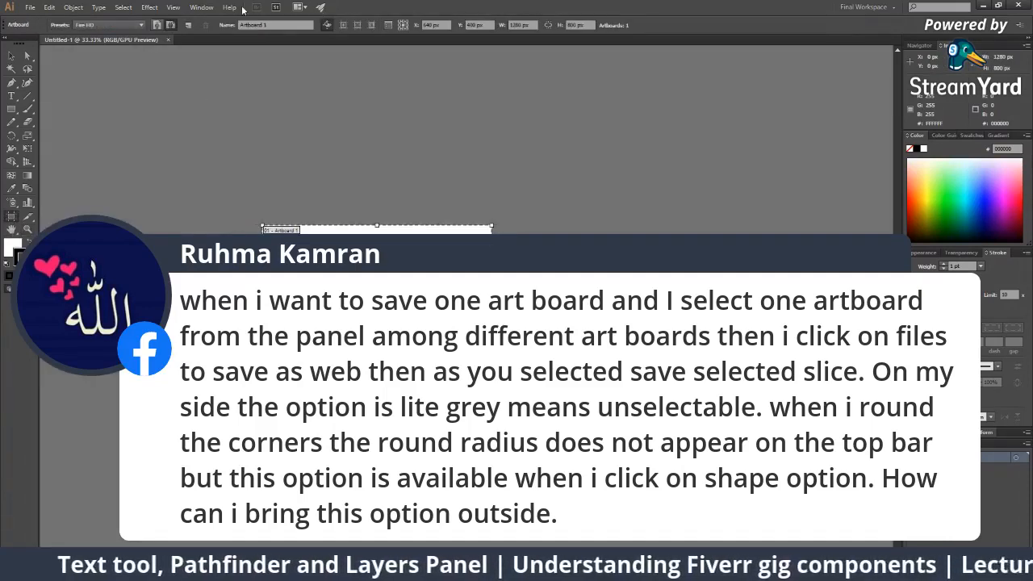
pyautogui.click(190, 26)
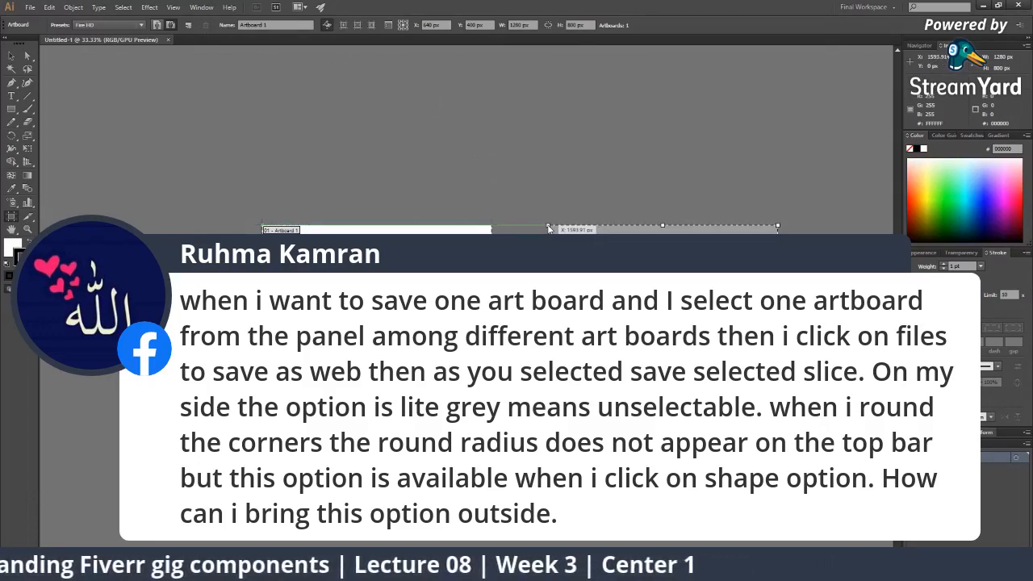
pyautogui.click(548, 230)
pyautogui.scroll(-2, 363, 226)
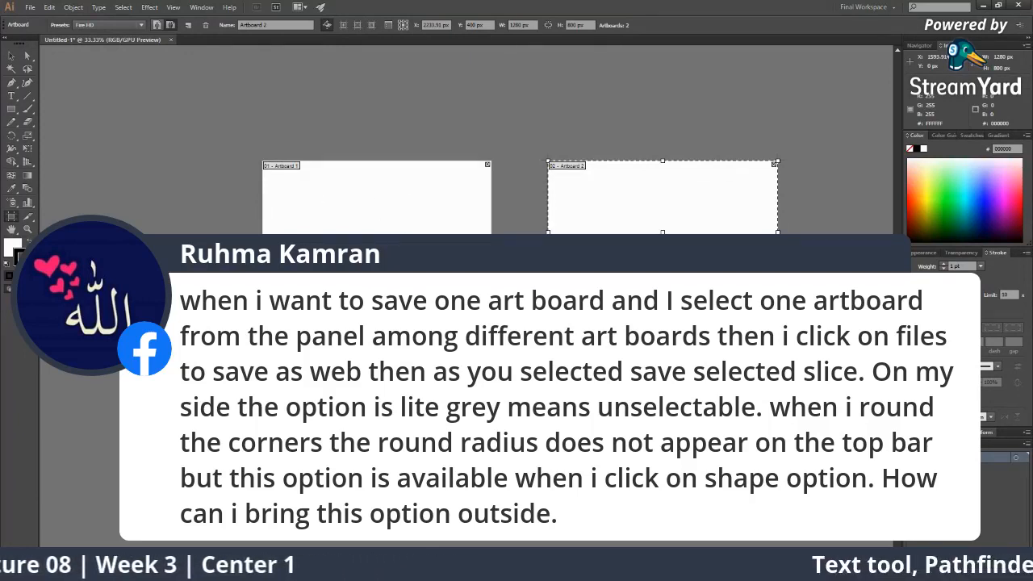
# Duplicate Artboard 1 below the original, and undo both added artboards.
pyautogui.click(435, 222)
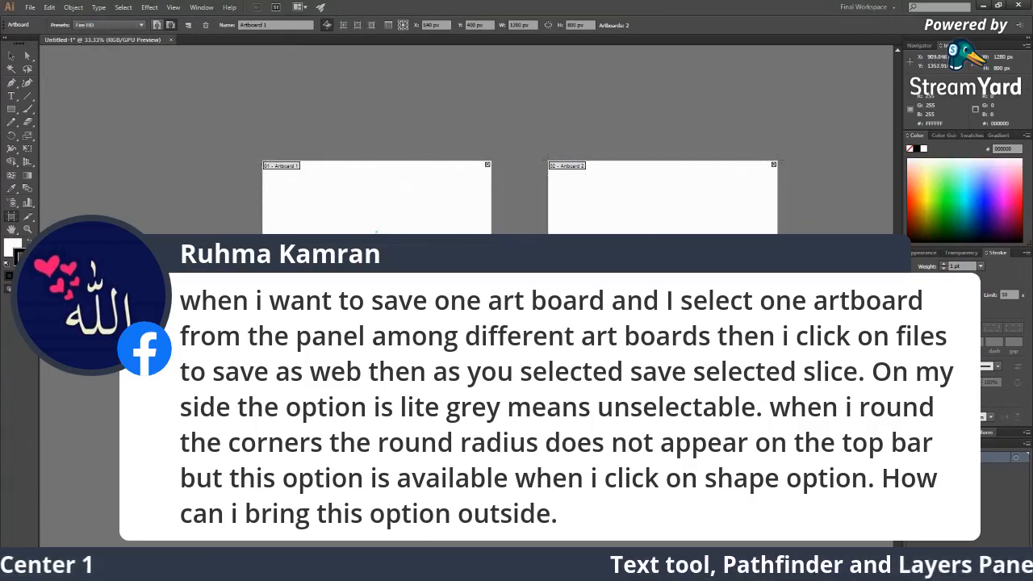
pyautogui.moveTo(426, 213); pyautogui.dragTo(425, 403)
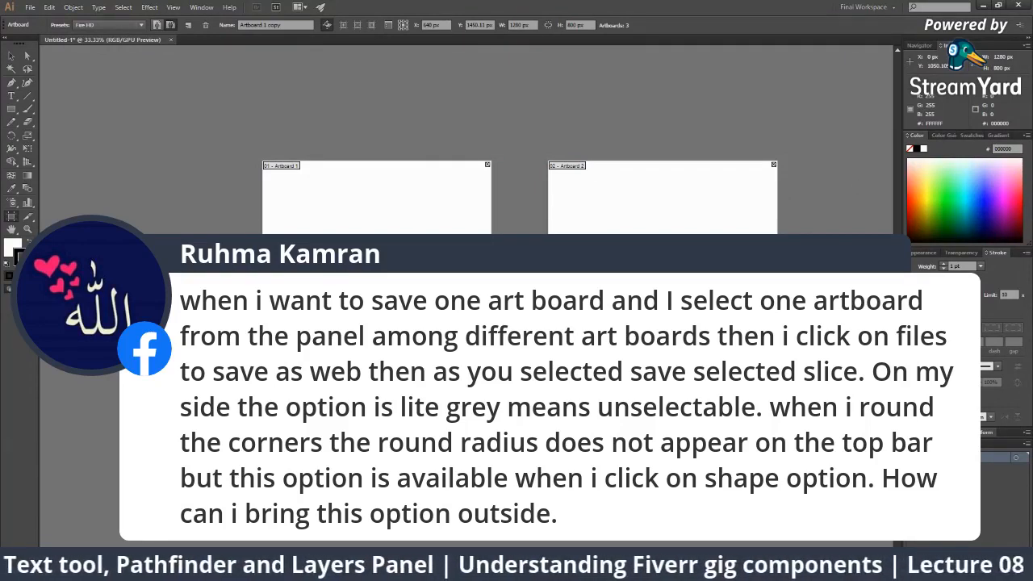
pyautogui.hotkey('ctrl', 'z')
pyautogui.hotkey('ctrl', 'z')
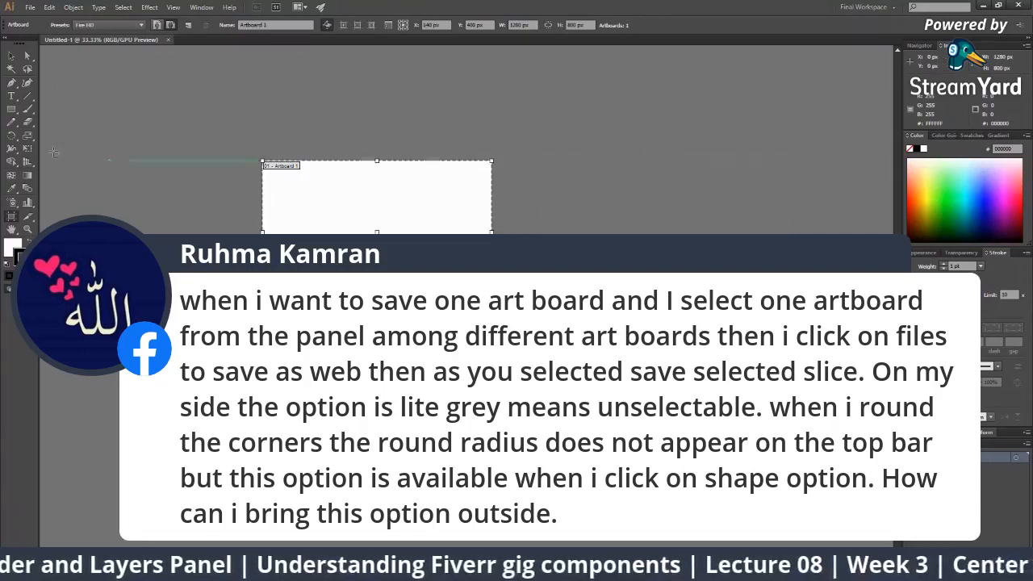
# Draw a rectangle about 507 × 432 px in the middle of Artboard 1 and fill it with green #37FF33.
pyautogui.click(11, 109)
pyautogui.moveTo(331, 190); pyautogui.dragTo(421, 268)
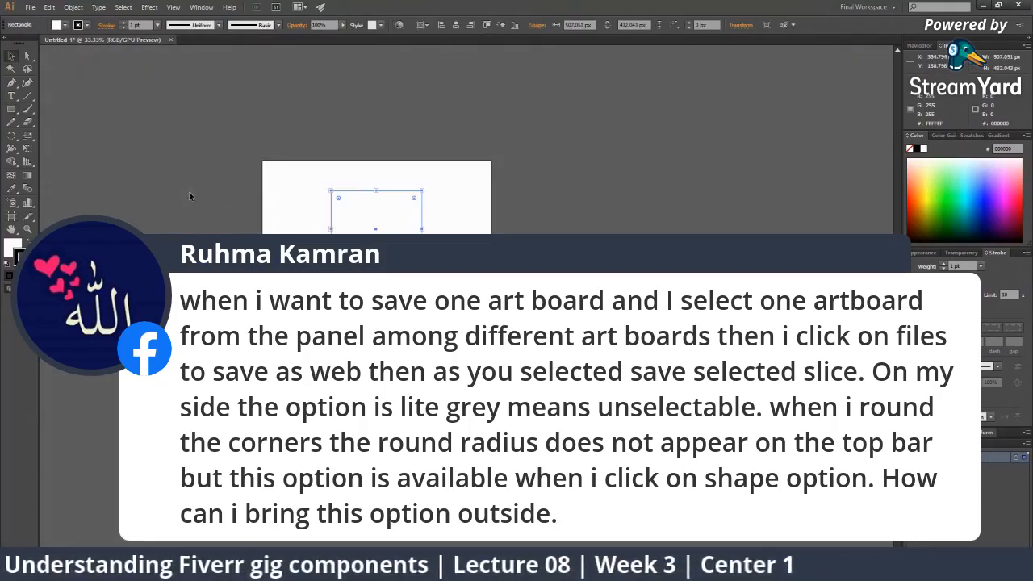
pyautogui.click(949, 191)
# Duplicate Artboard 1 together with its green rectangle beside the original, and delete the copy.
pyautogui.click(10, 219)
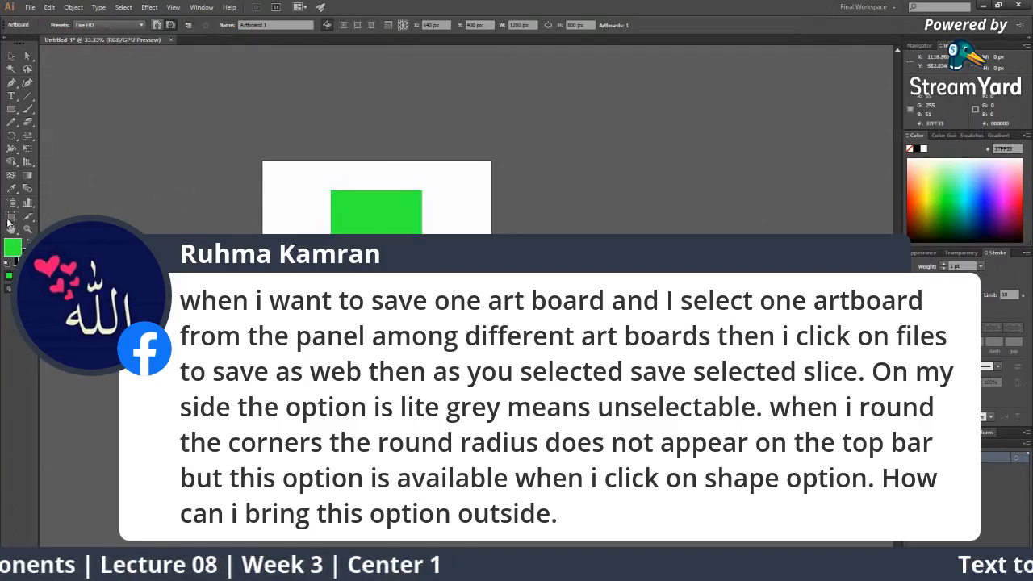
pyautogui.moveTo(378, 211); pyautogui.dragTo(634, 214)
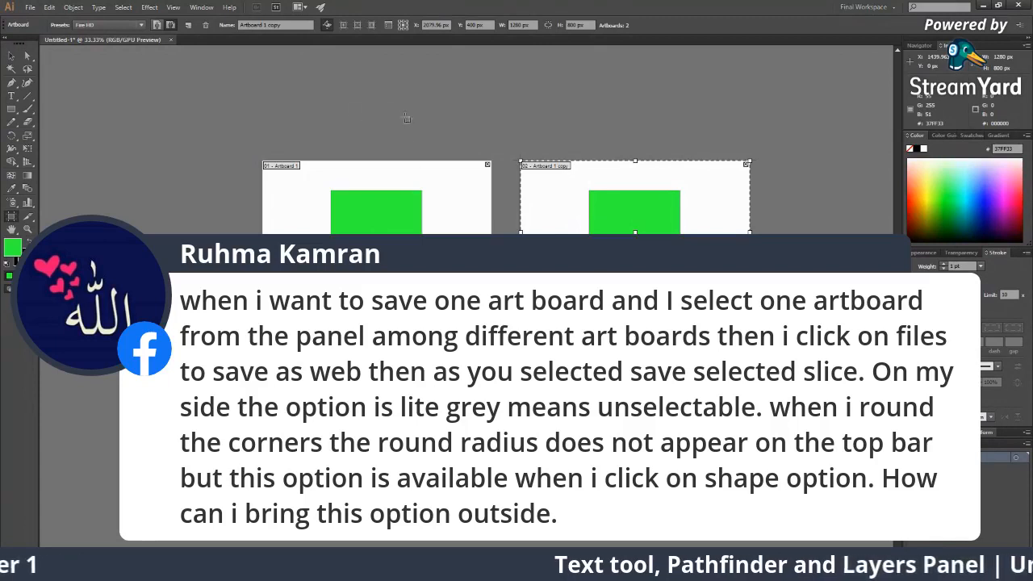
pyautogui.press('Delete')
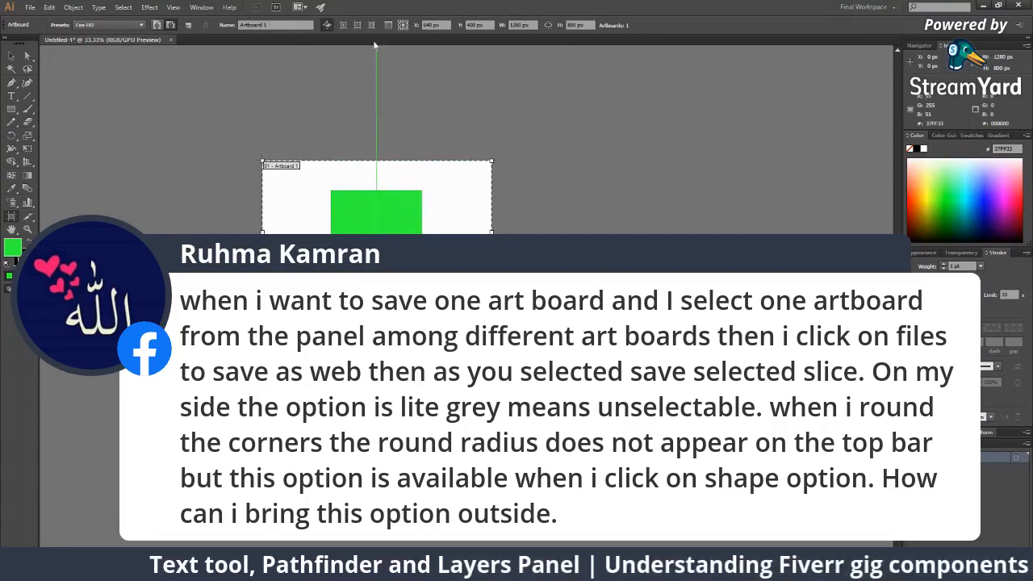
# Duplicate Artboard 1 beside the original without its artwork, and draw an orange #FF5040 ellipse near the middle of the copy.
pyautogui.moveTo(442, 223); pyautogui.dragTo(720, 224)
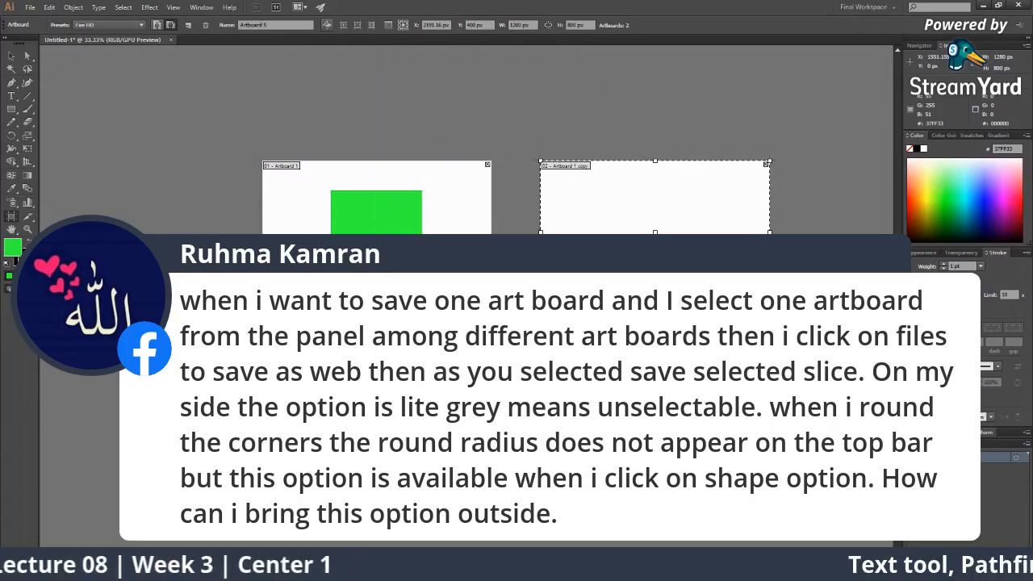
pyautogui.moveTo(11, 109); pyautogui.dragTo(63, 138)
pyautogui.click(911, 190)
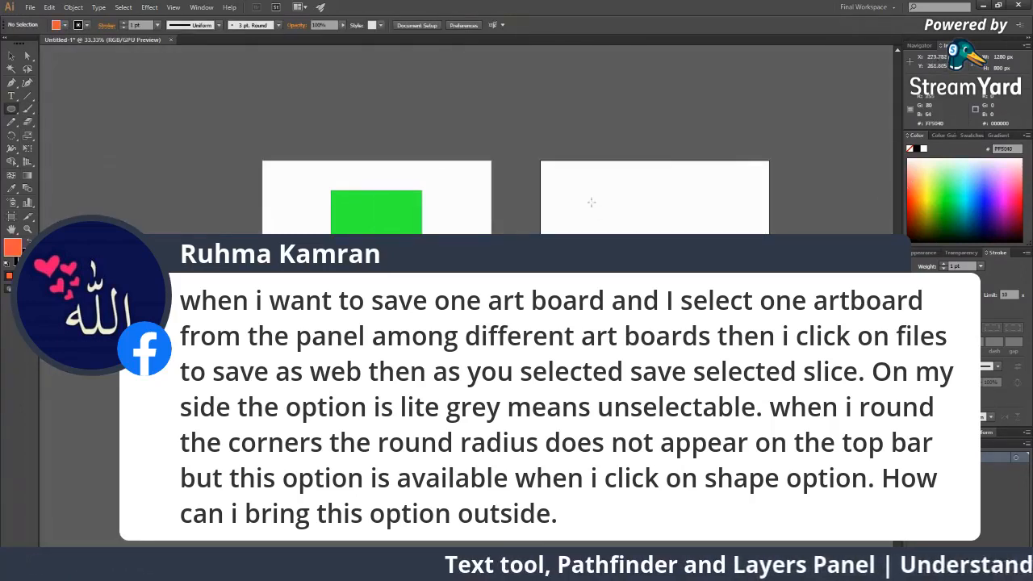
pyautogui.moveTo(610, 187); pyautogui.dragTo(724, 267)
pyautogui.press('v')
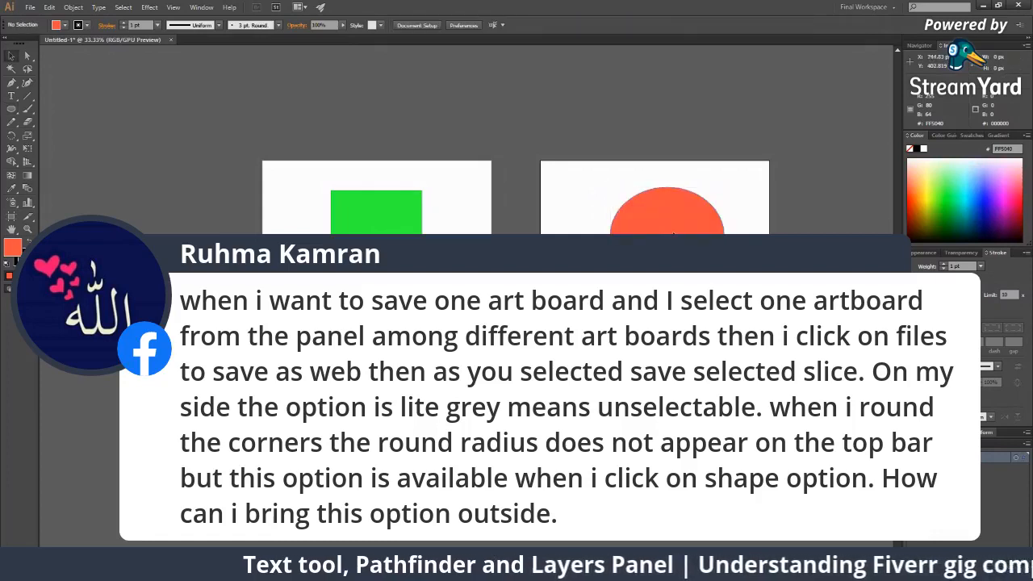
pyautogui.moveTo(677, 238); pyautogui.dragTo(665, 234)
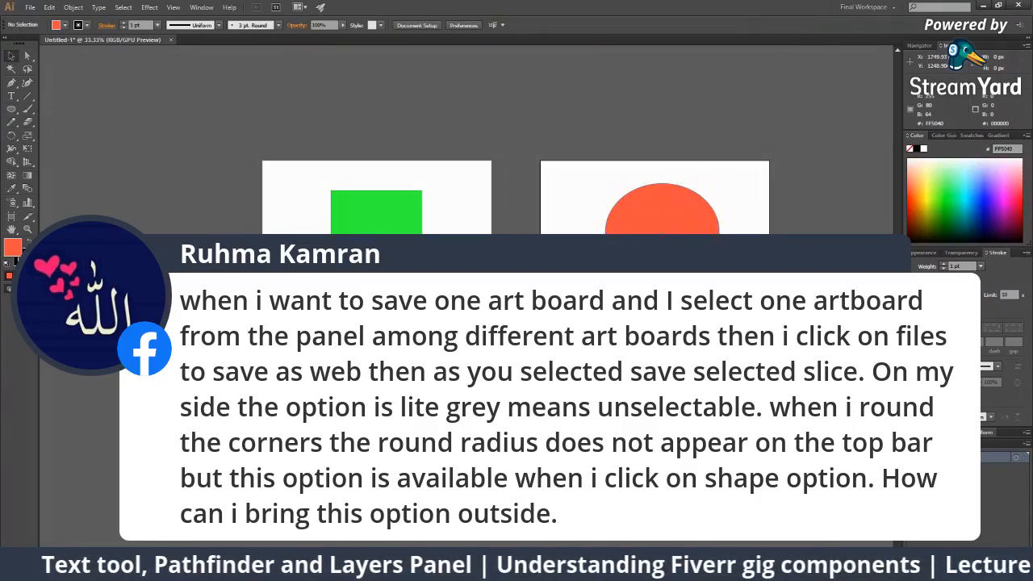
# Show the Artboards panel and select the green rectangle and the orange ellipse in turn to switch the active artboard.
pyautogui.click(382, 215)
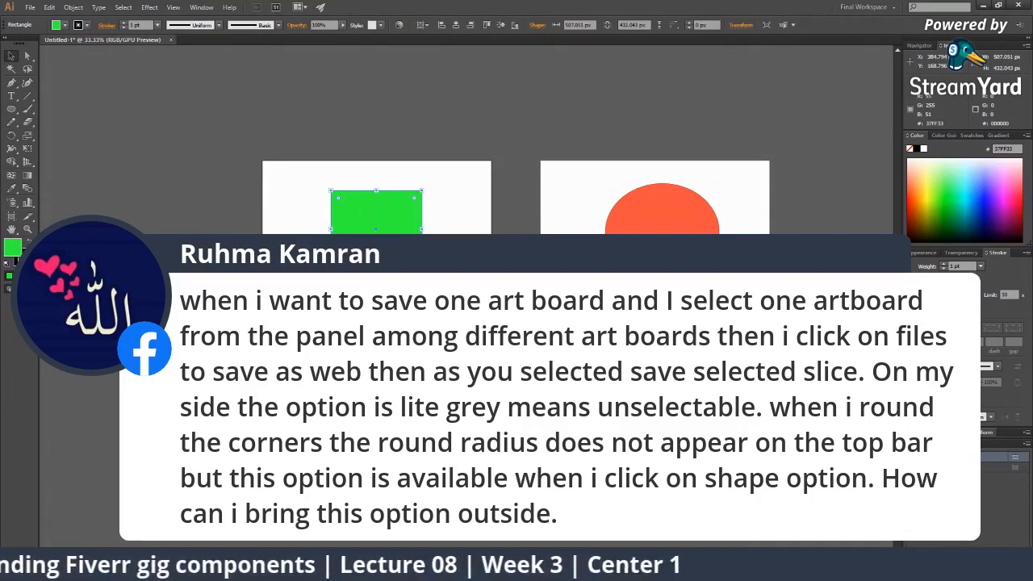
pyautogui.click(1016, 457)
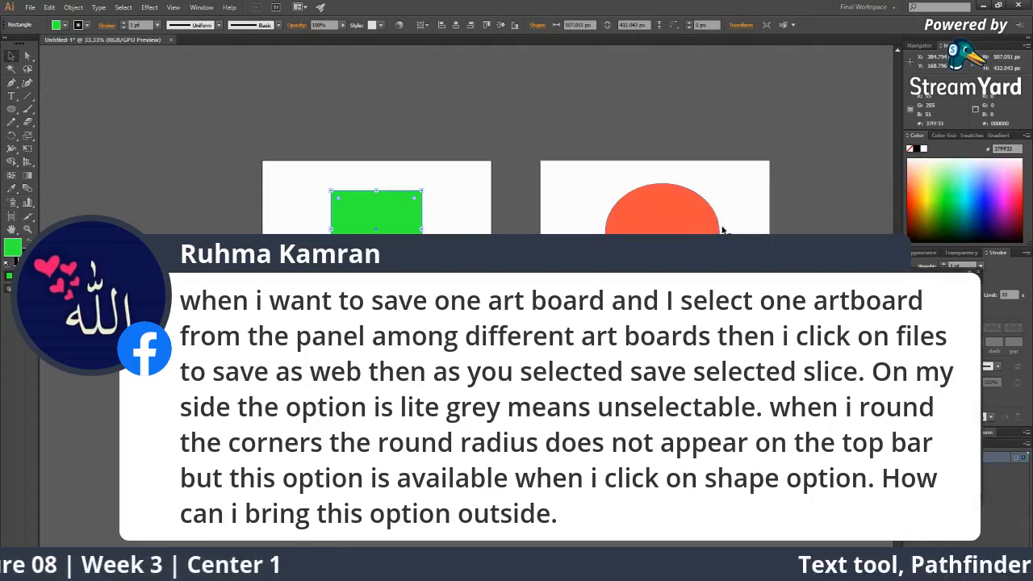
pyautogui.click(666, 211)
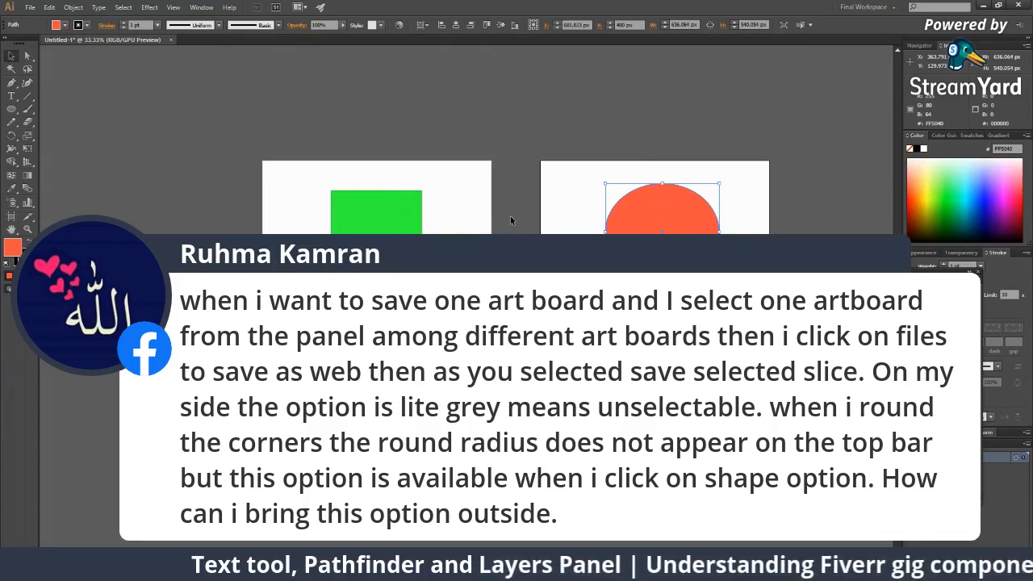
pyautogui.click(405, 206)
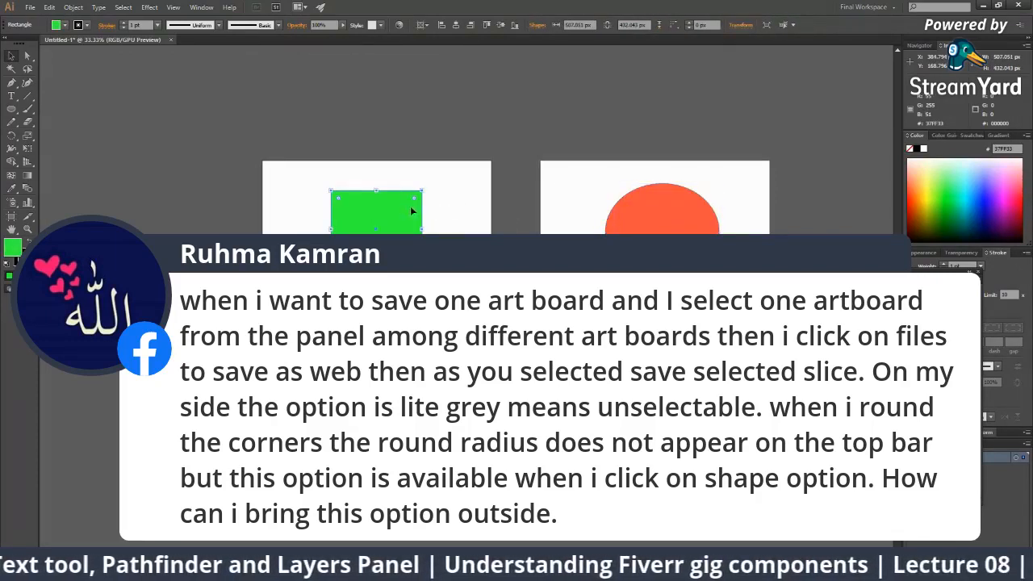
pyautogui.click(460, 188)
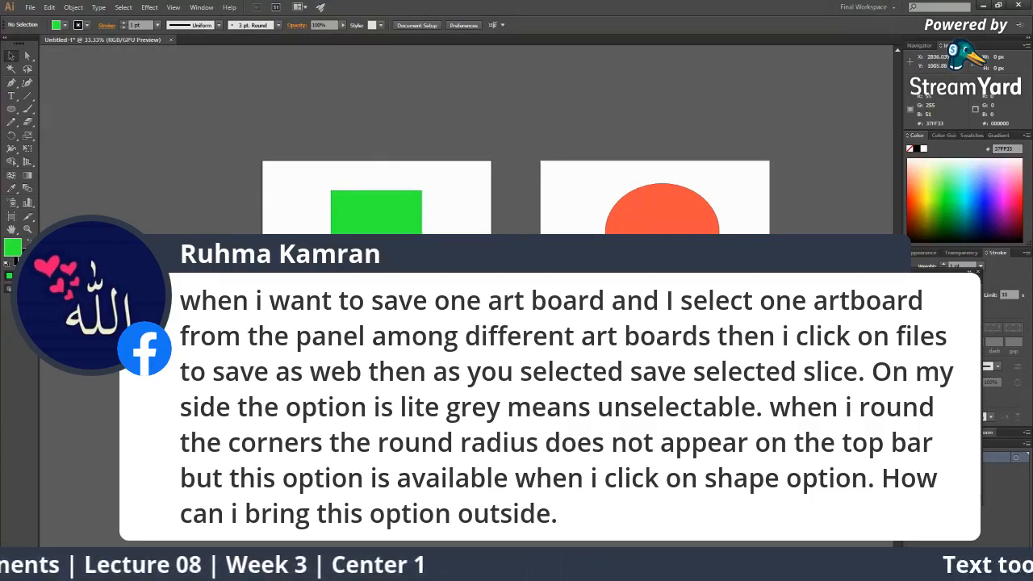
# Make the second artboard active by selecting its orange ellipse, and clear the selection.
pyautogui.hotkey('ctrl', '0')
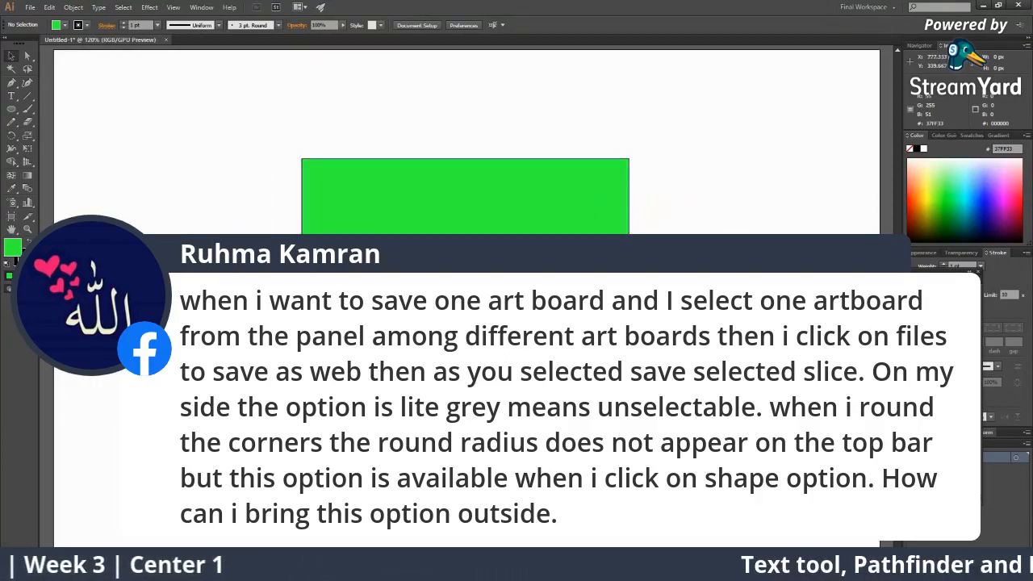
pyautogui.hotkey('ctrl', '-')
pyautogui.hotkey('ctrl', '-')
pyautogui.hotkey('ctrl', '-')
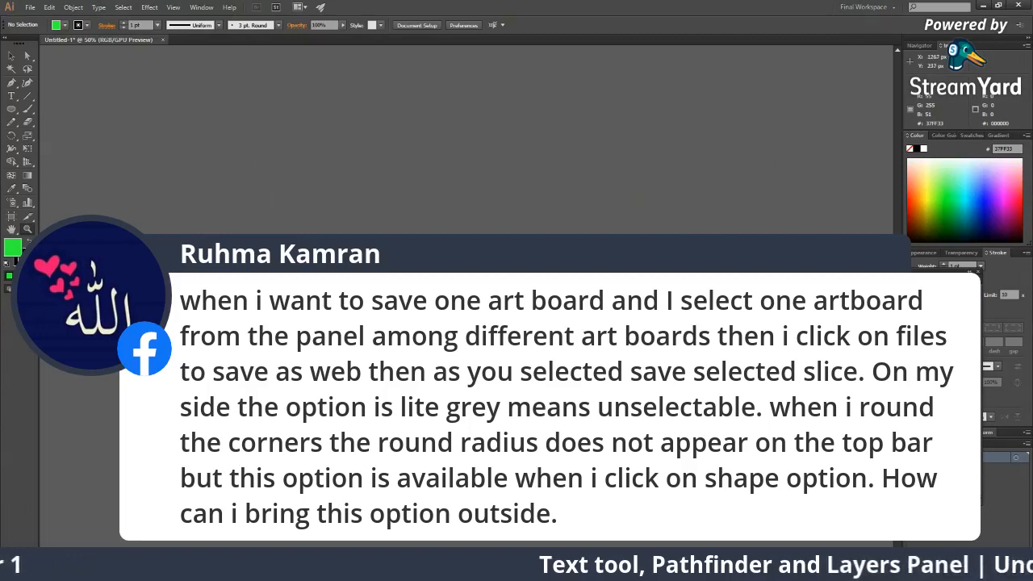
pyautogui.scroll(-5, 80, 403)
pyautogui.click(11, 55)
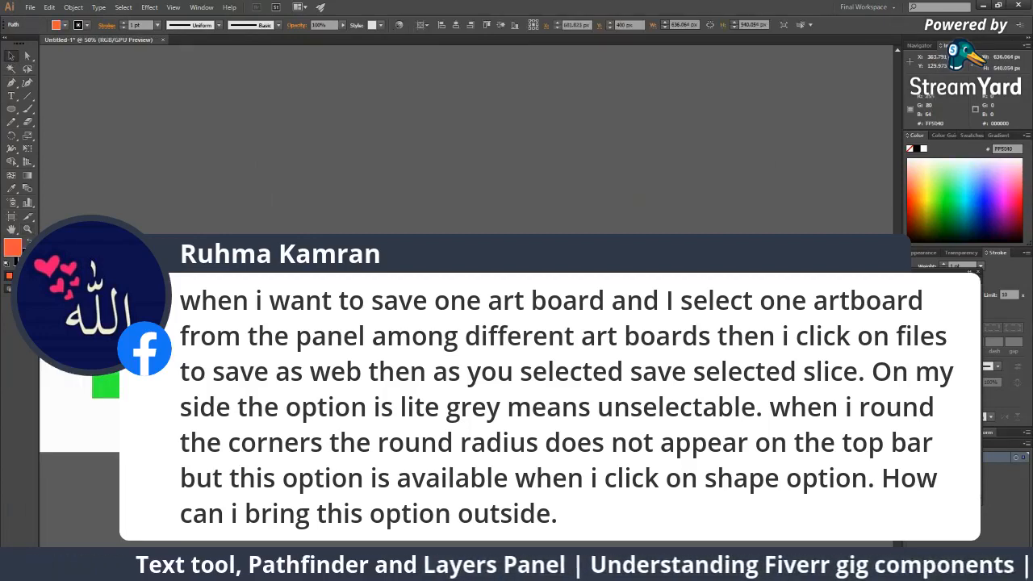
pyautogui.hotkey('ctrl', 'shift', 'a')
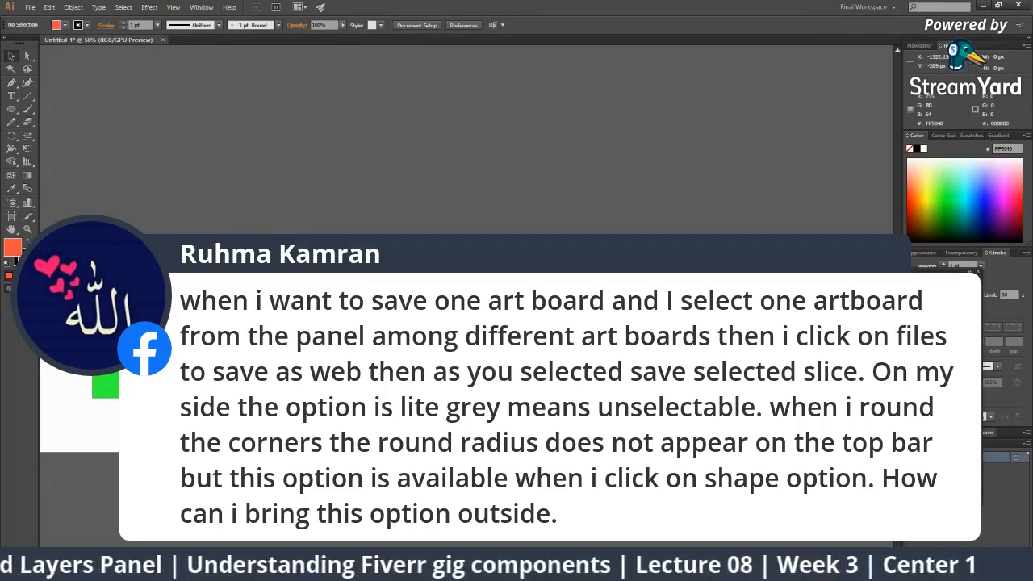
# Preview the ellipse artboard in Save for Web as PNG-24, bring up the save location dialog, and cancel the export.
pyautogui.click(31, 7)
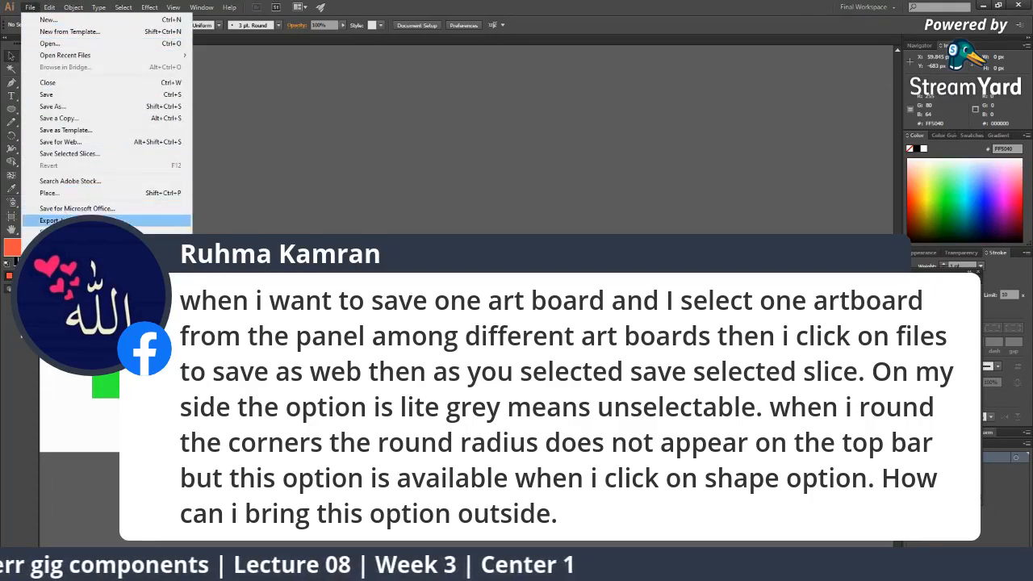
pyautogui.click(61, 141)
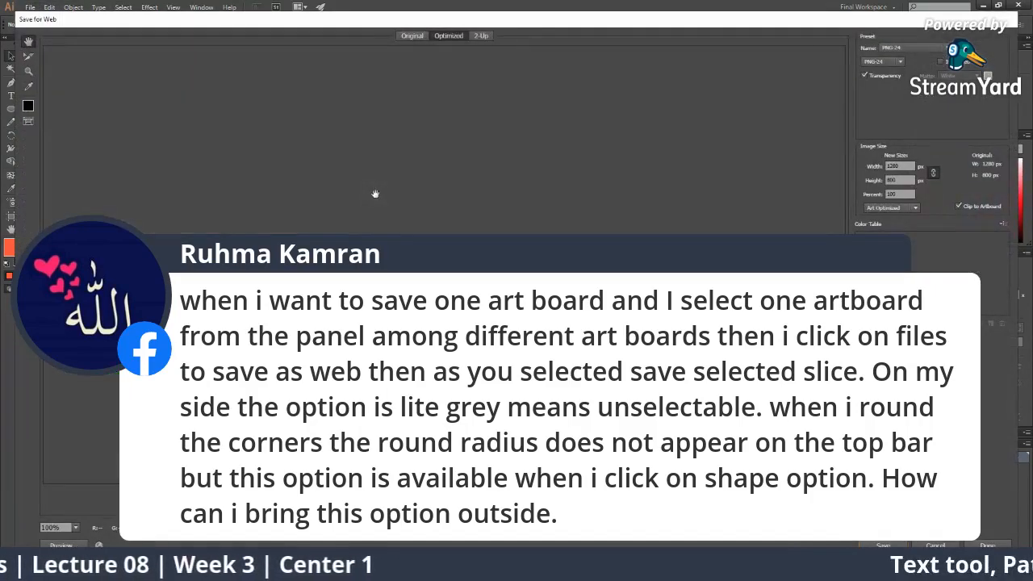
pyautogui.press('z')
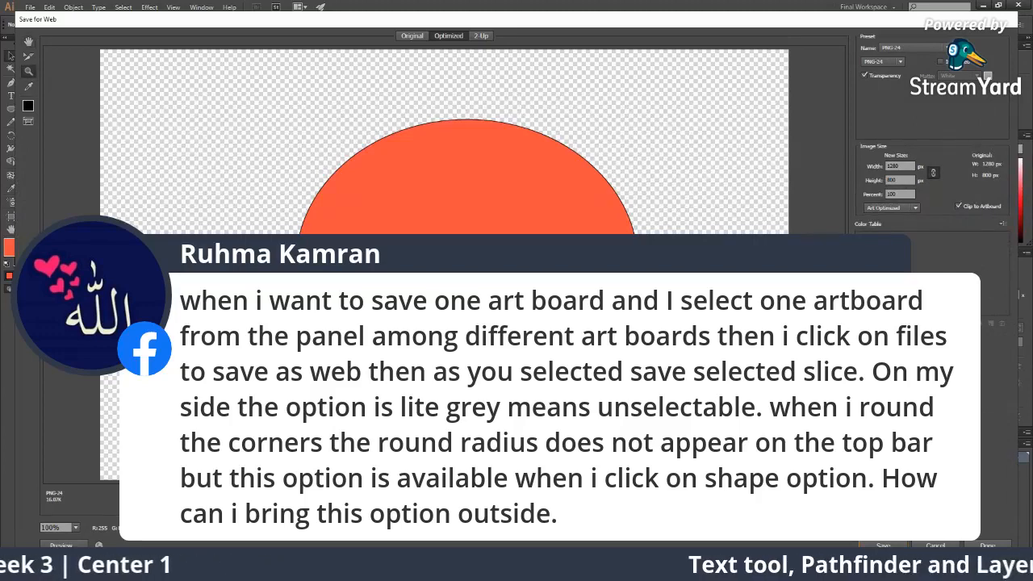
pyautogui.hotkey('ctrl', '-')
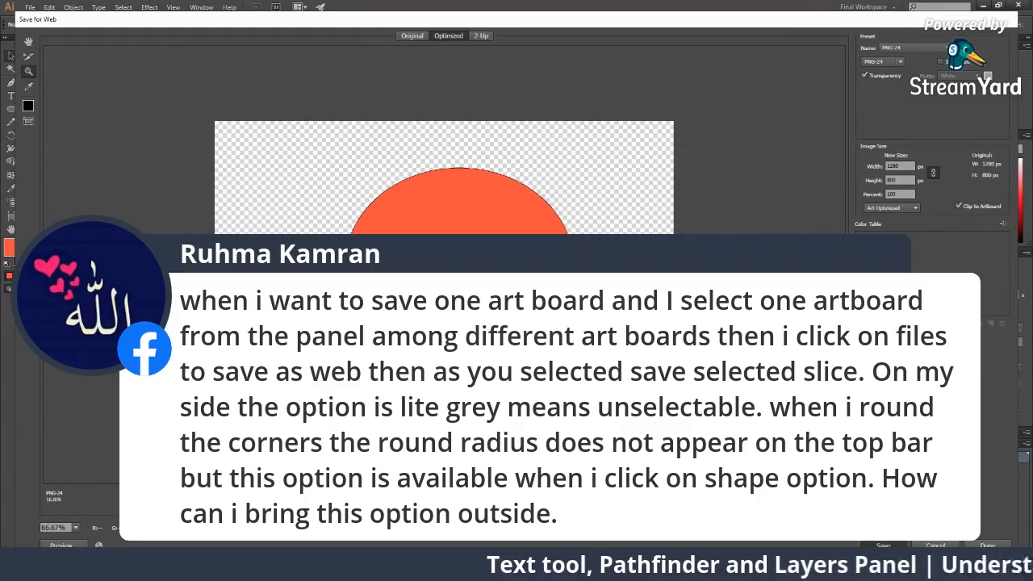
pyautogui.press('Return')
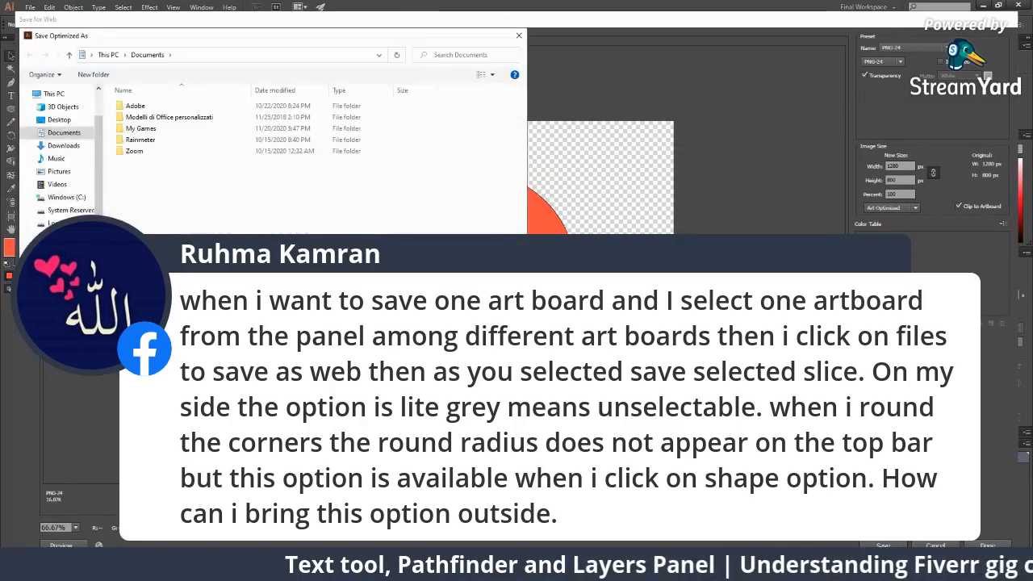
pyautogui.press('Escape')
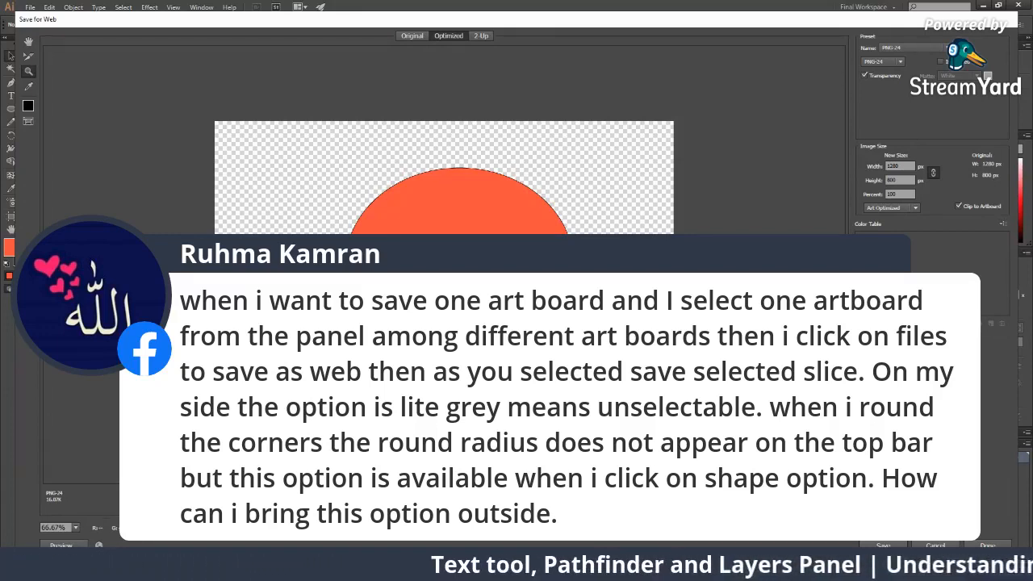
pyautogui.press('Escape')
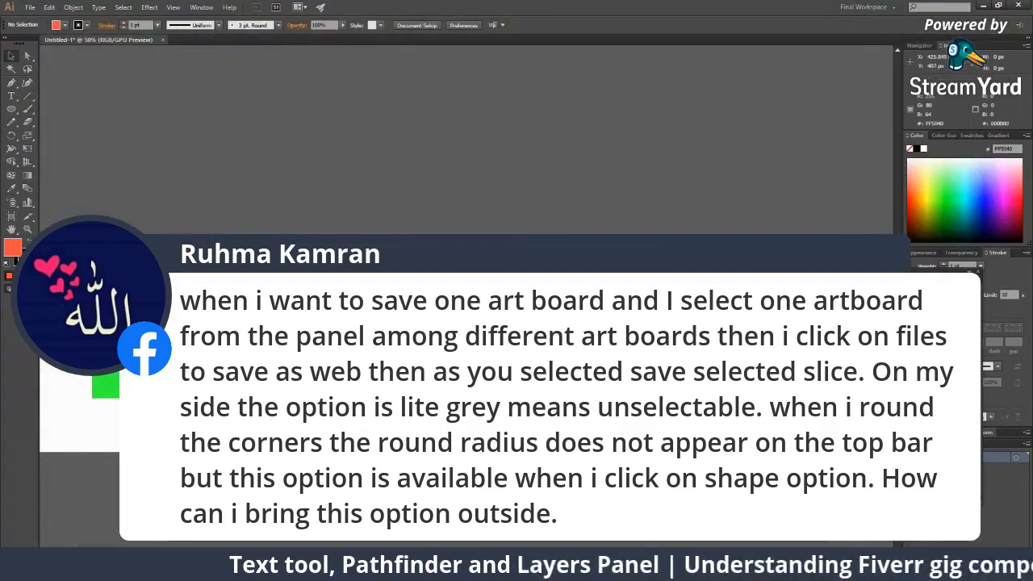
# Preview the ellipse artboard in Save for Web with the format set to JPEG, and leave without exporting.
pyautogui.click(29, 8)
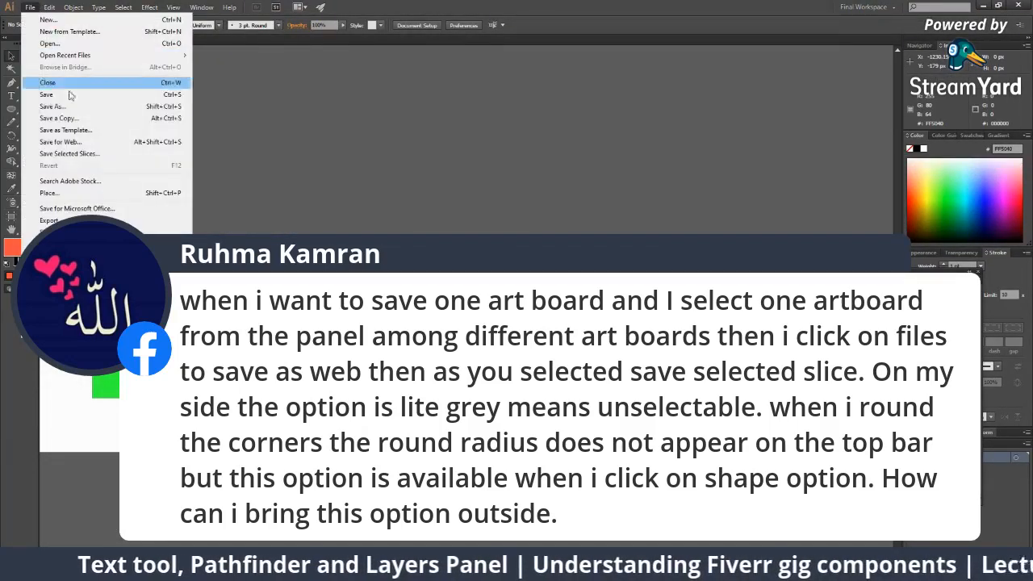
pyautogui.click(88, 142)
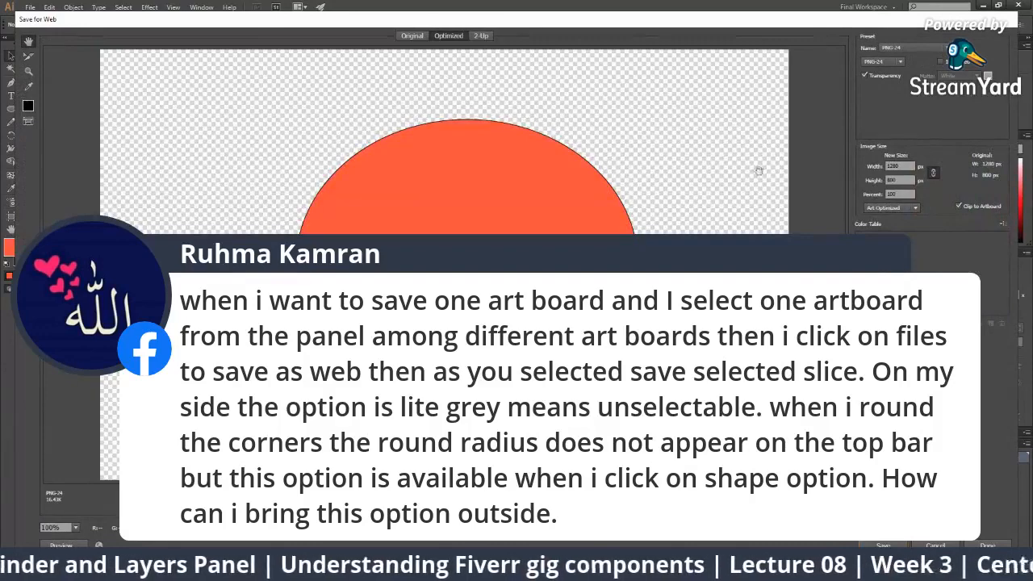
pyautogui.click(884, 61)
pyautogui.click(880, 81)
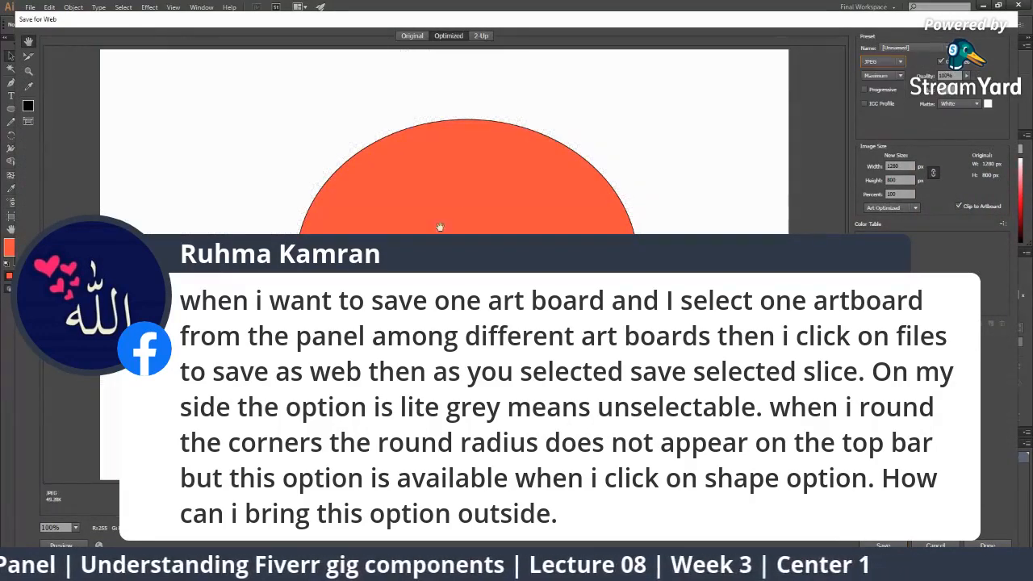
pyautogui.press('Escape')
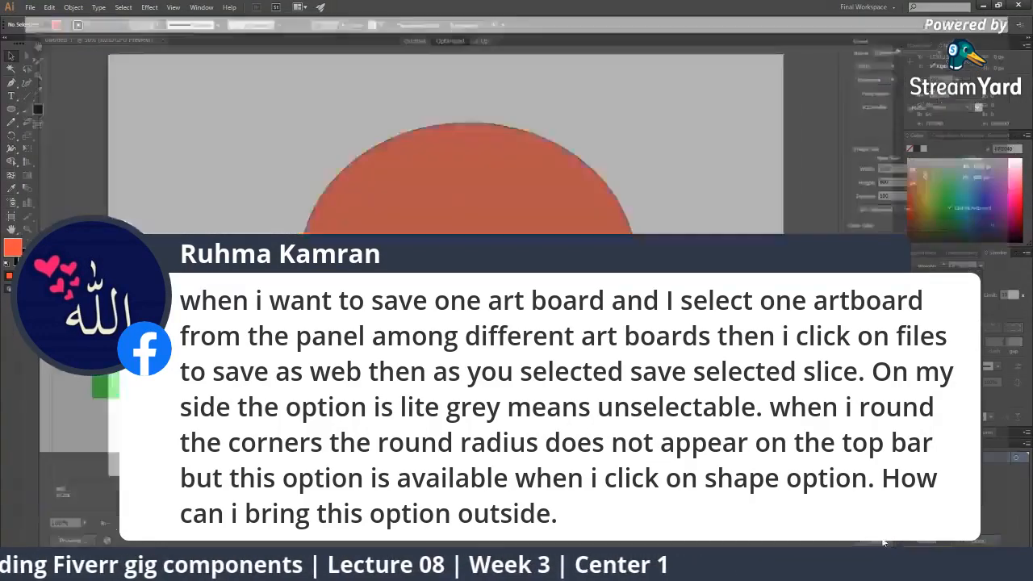
# Preview the green rectangle's artboard in Save for Web, and cancel without exporting.
pyautogui.click(29, 8)
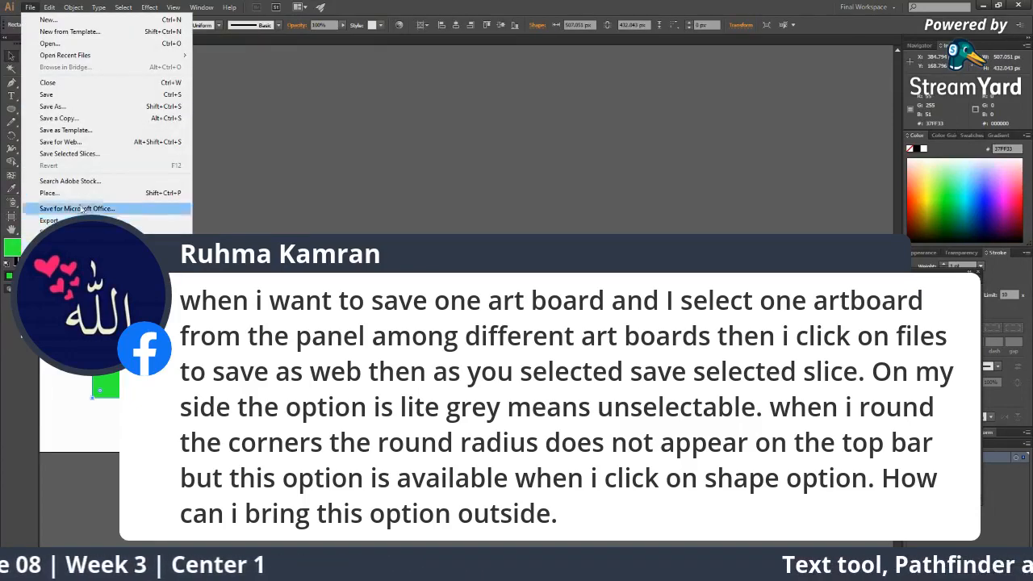
pyautogui.click(60, 141)
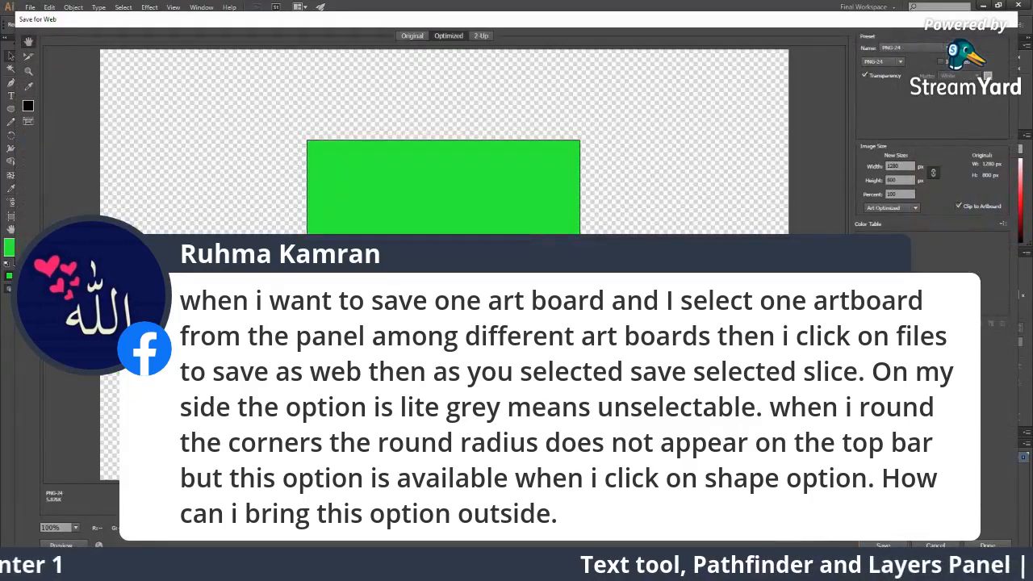
pyautogui.click(935, 546)
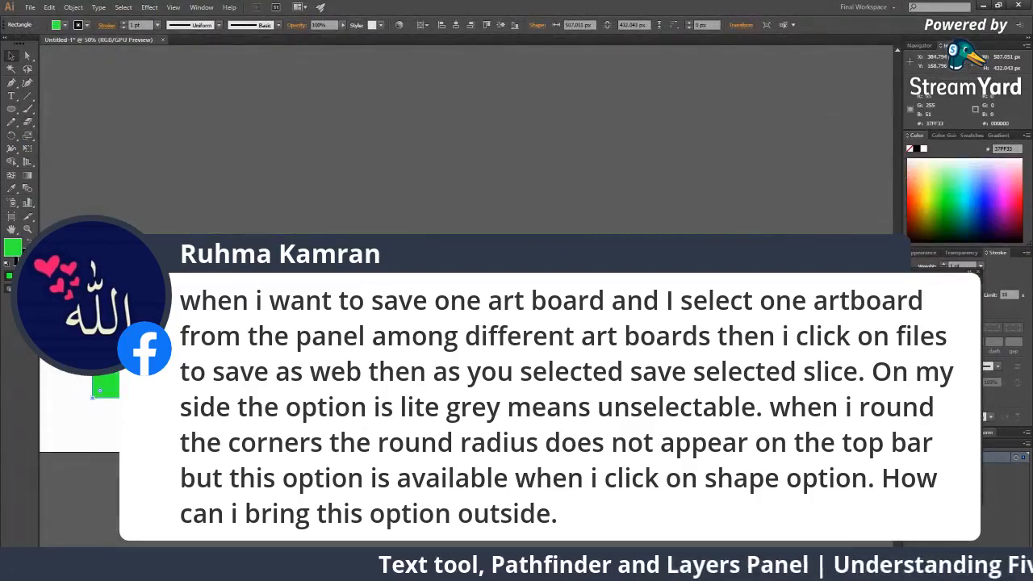
# Switch to the StreamYard broadcast and hide the long viewer comment about saving one artboard.
pyautogui.hotkey('alt', 'Tab')
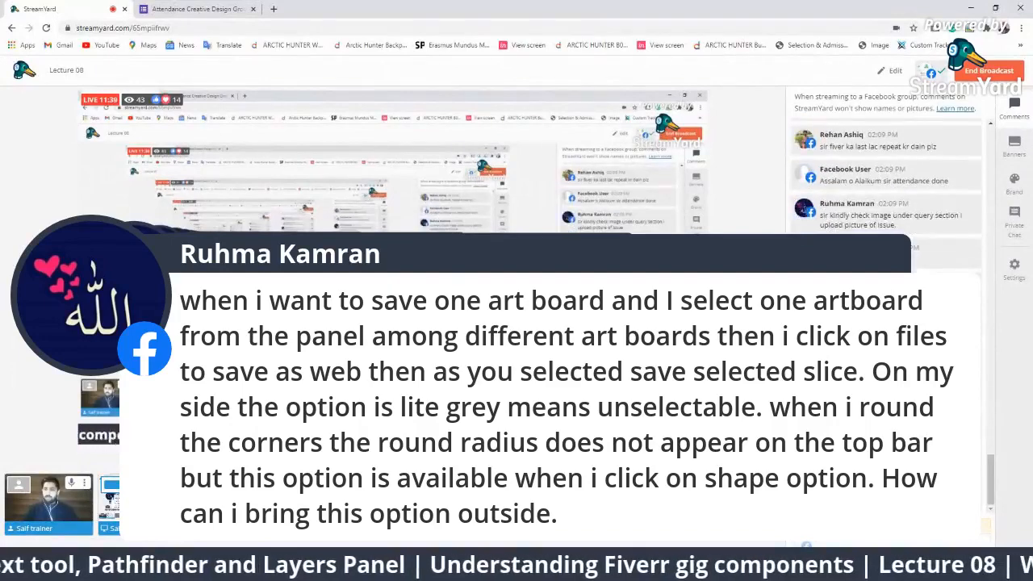
pyautogui.scroll(8, 917, 315)
pyautogui.click(918, 222)
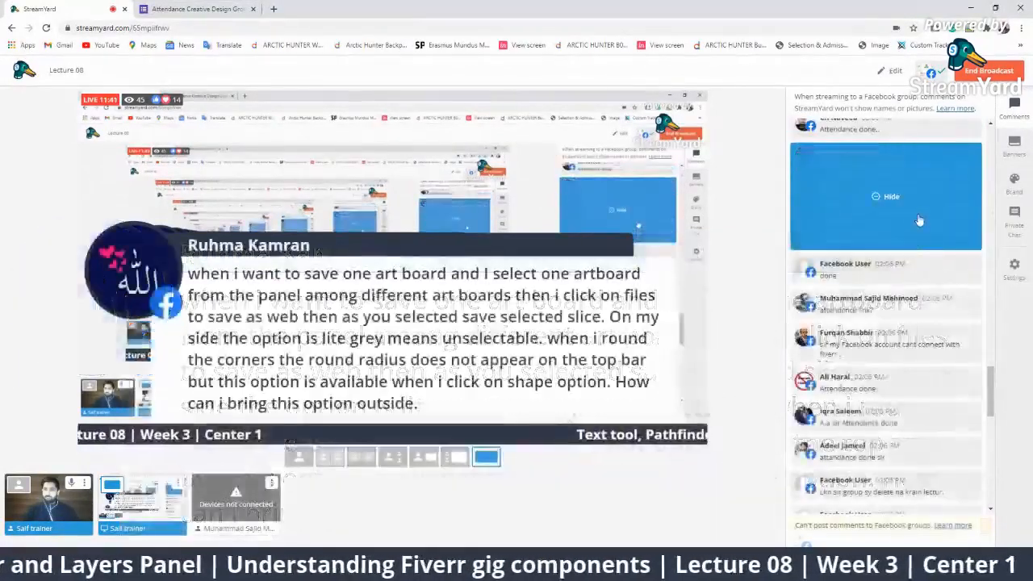
# Show the viewer comment asking to check practice work under the query post on the broadcast, and hide it again.
pyautogui.scroll(-10, 920, 339)
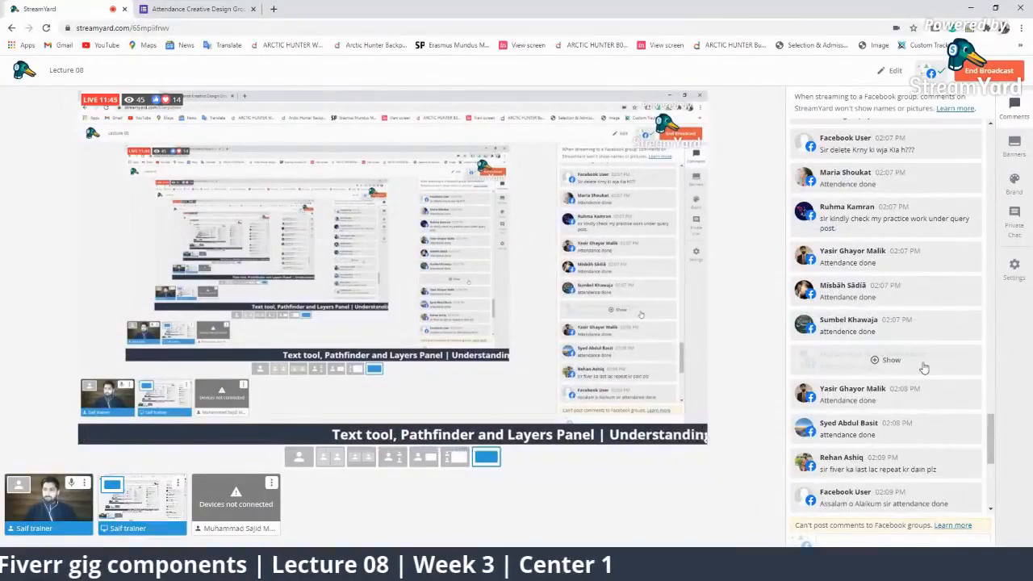
pyautogui.click(918, 218)
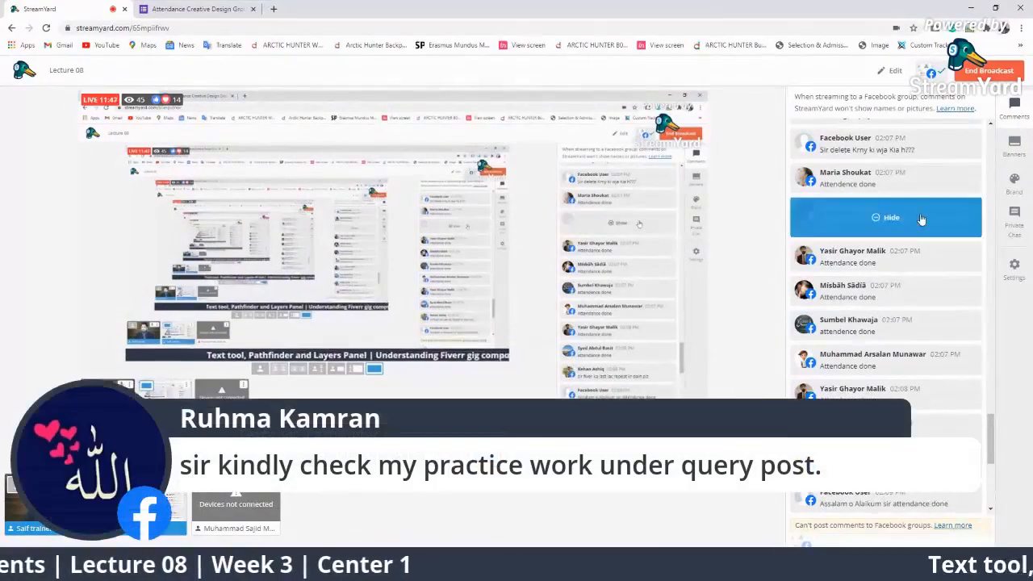
pyautogui.click(918, 217)
# Show the newest viewer comment, "screen not clear sir", on the broadcast, and hide it again.
pyautogui.scroll(-5, 888, 364)
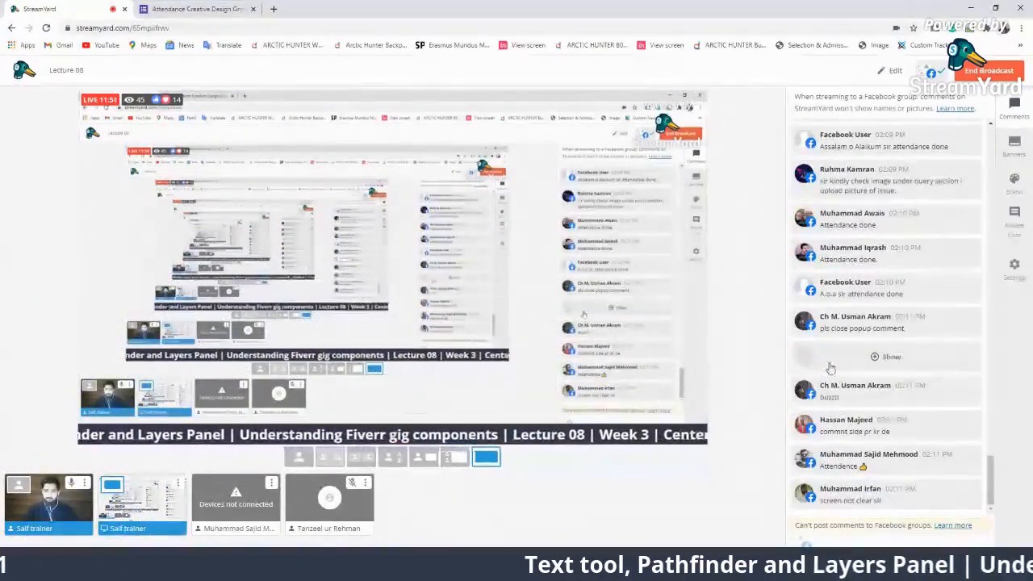
pyautogui.click(839, 493)
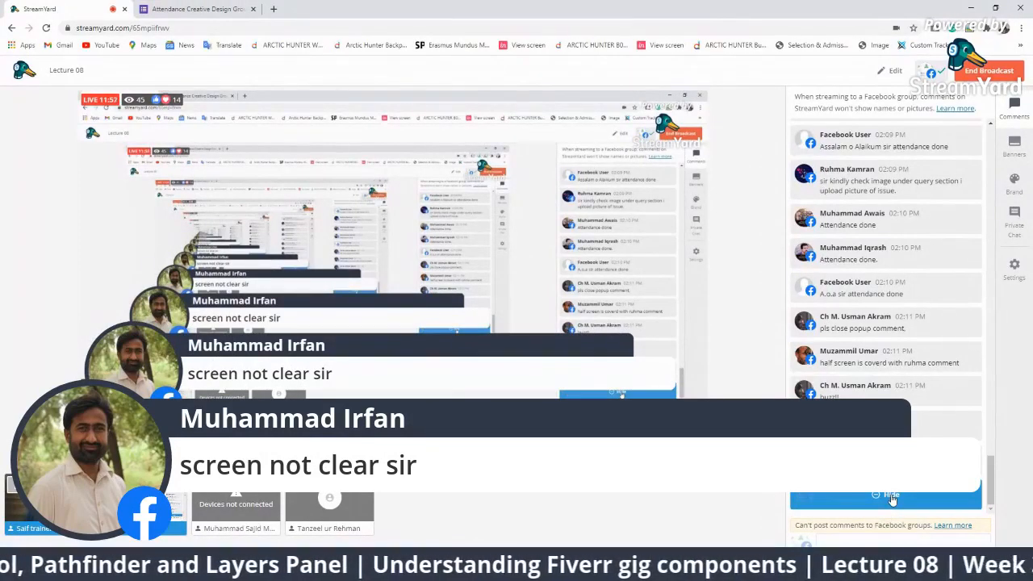
pyautogui.click(891, 497)
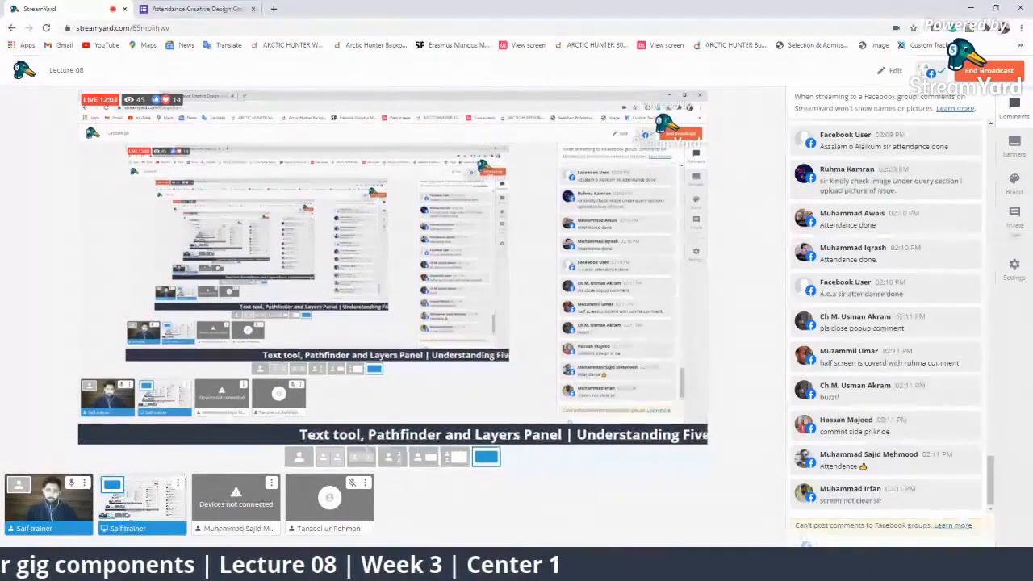
# Switch back to Illustrator and close the Untitled-1 document without saving.
pyautogui.hotkey('alt', 'Tab')
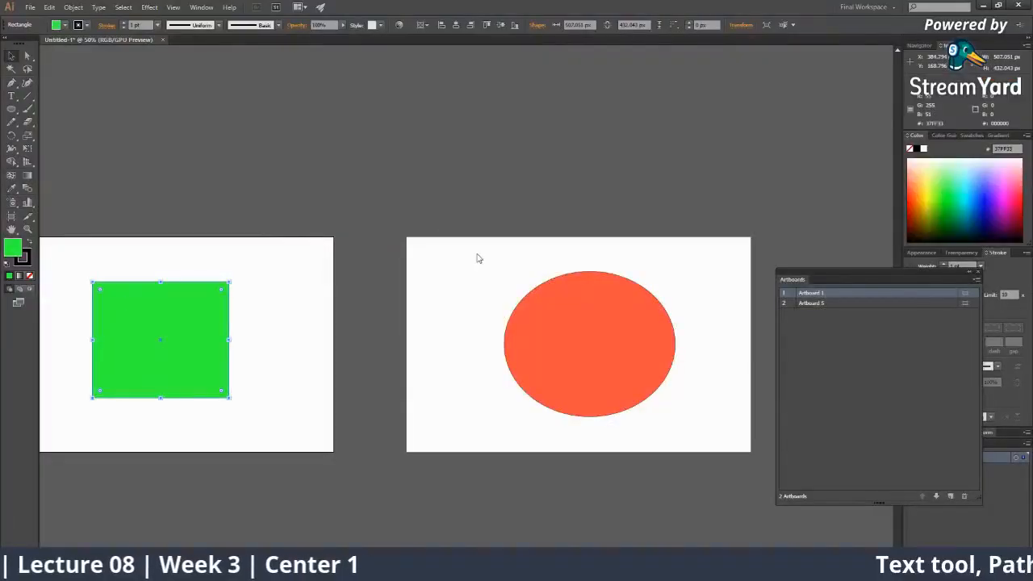
pyautogui.hotkey('ctrl', '-')
pyautogui.hotkey('ctrl', '-')
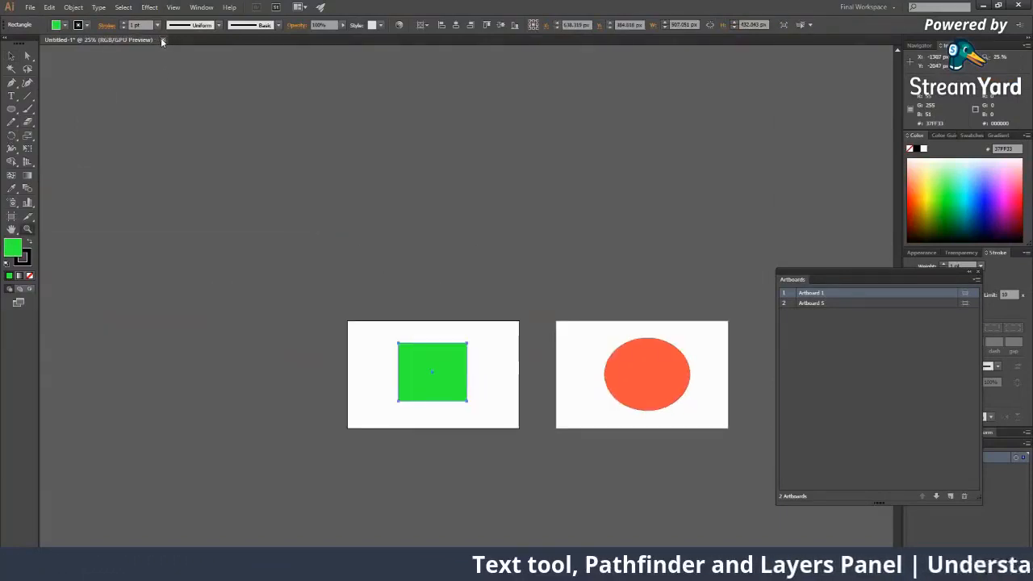
pyautogui.click(162, 39)
pyautogui.click(563, 308)
# Create a new 1280 x 800 px RGB document named "Text tool, Layers and Pathfinder".
pyautogui.click(29, 8)
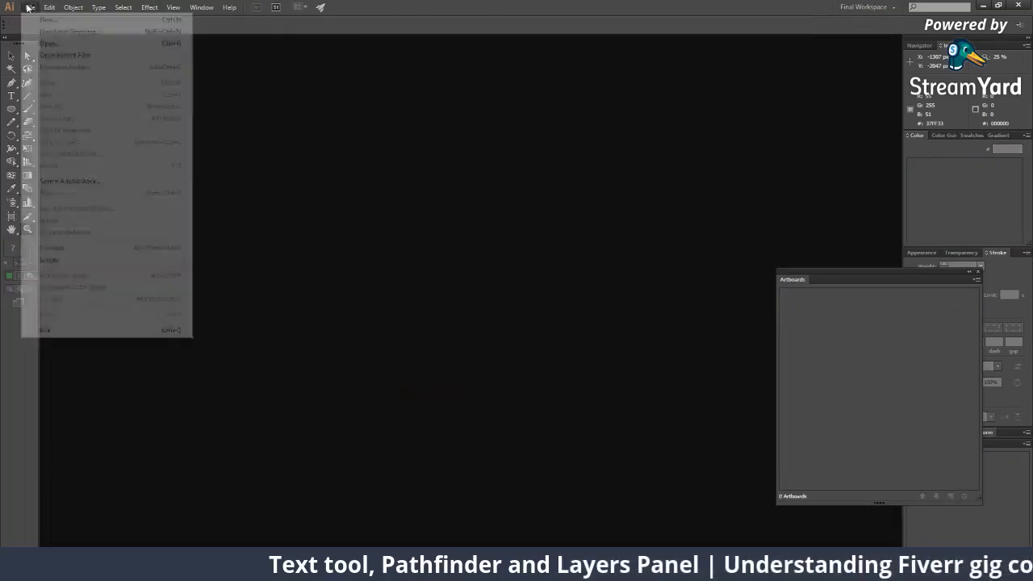
pyautogui.click(45, 20)
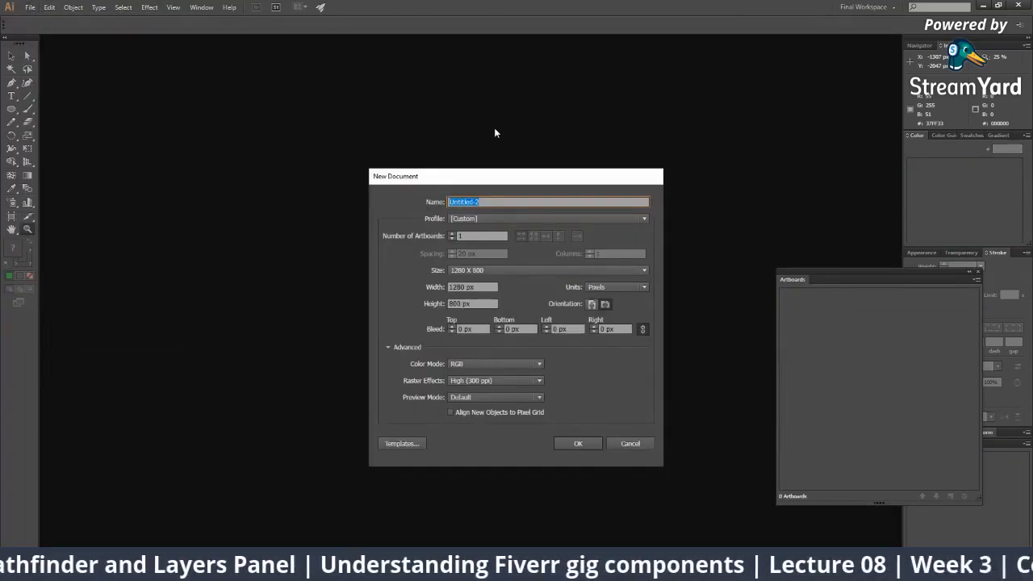
pyautogui.write('Tex')
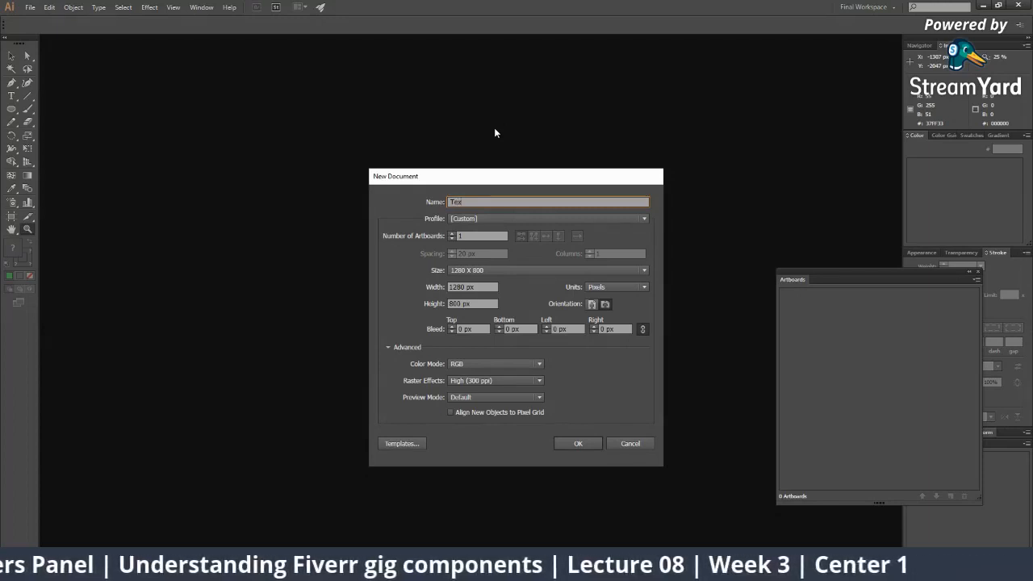
pyautogui.write('t')
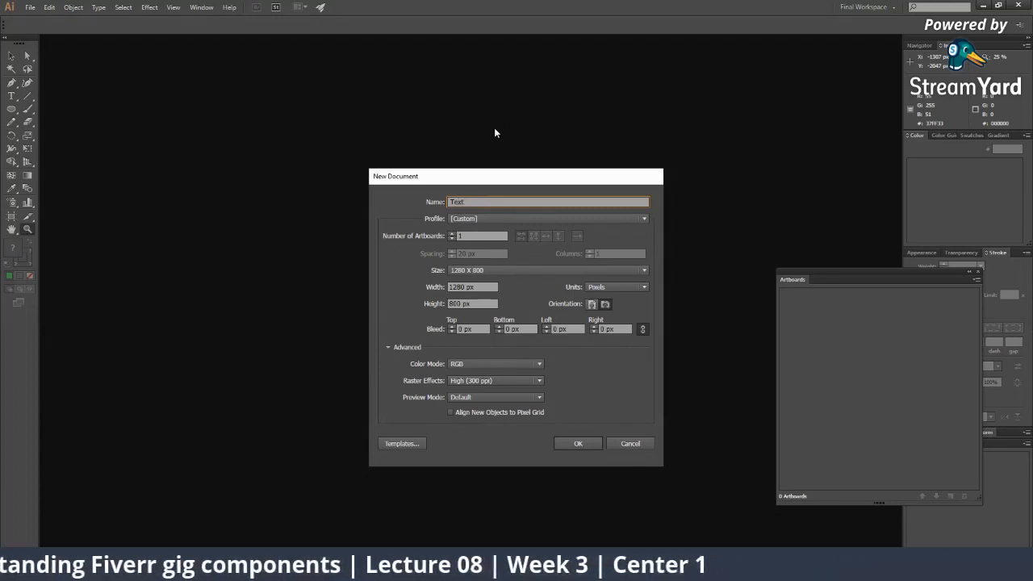
pyautogui.write(' tool')
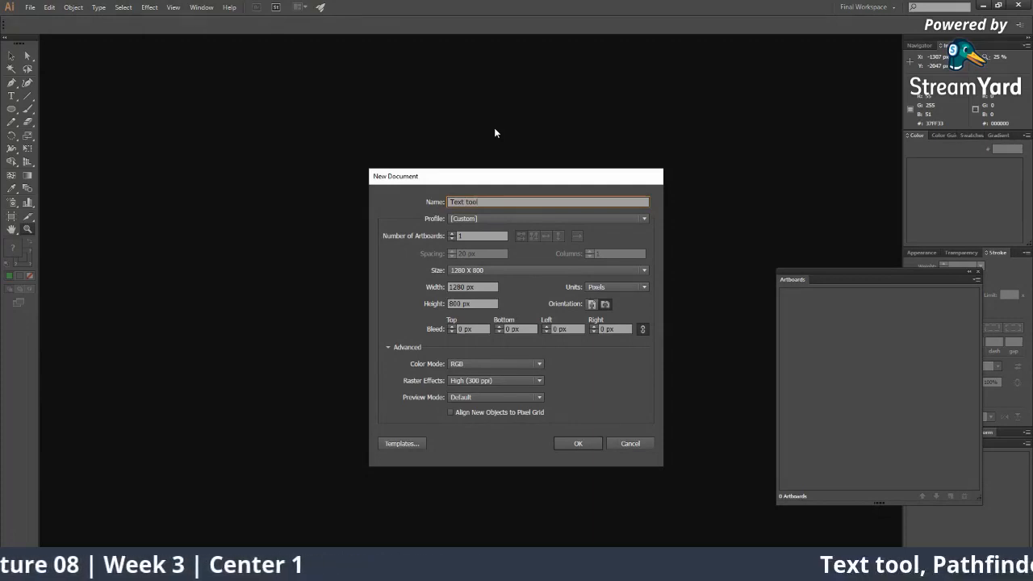
pyautogui.write(', Layers')
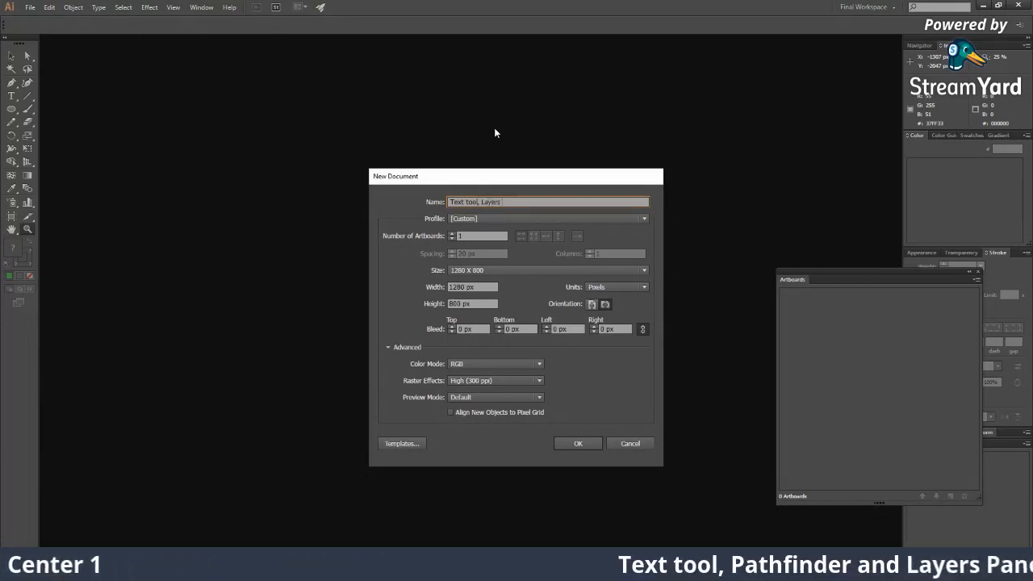
pyautogui.write(' and Path')
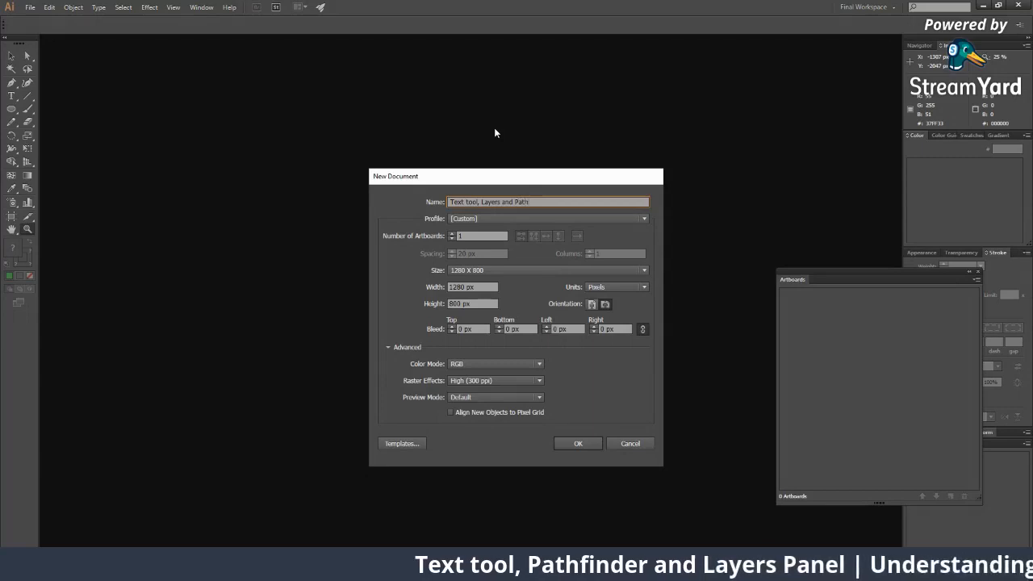
pyautogui.write('finder')
pyautogui.press('Return')
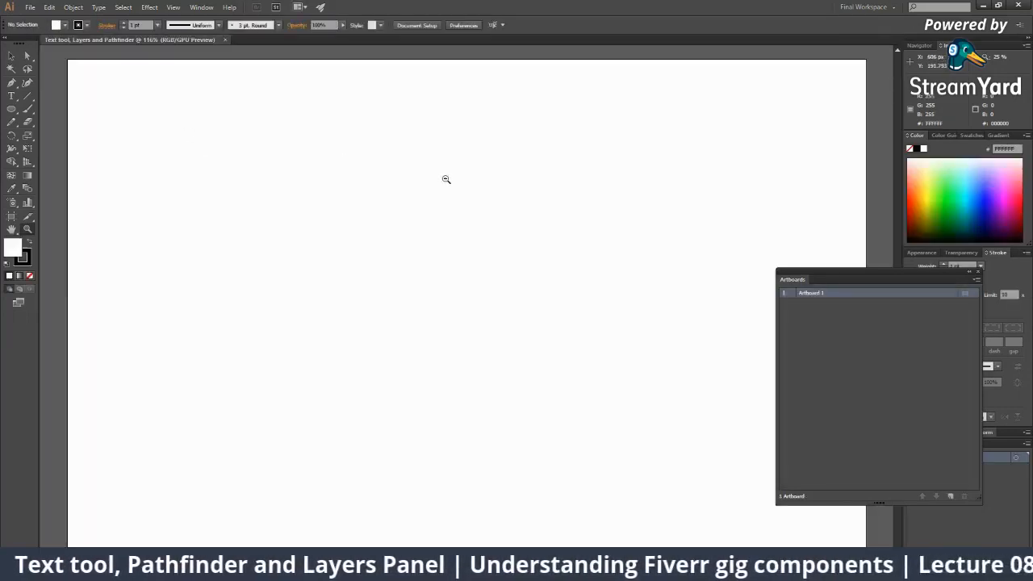
pyautogui.scroll(-3, 446, 179)
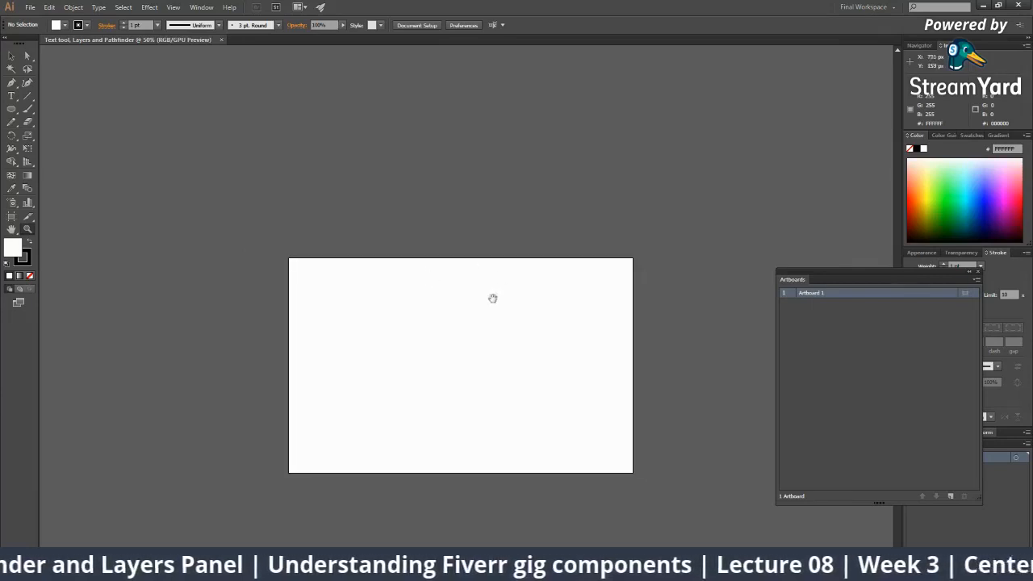
pyautogui.scroll(-2, 492, 299)
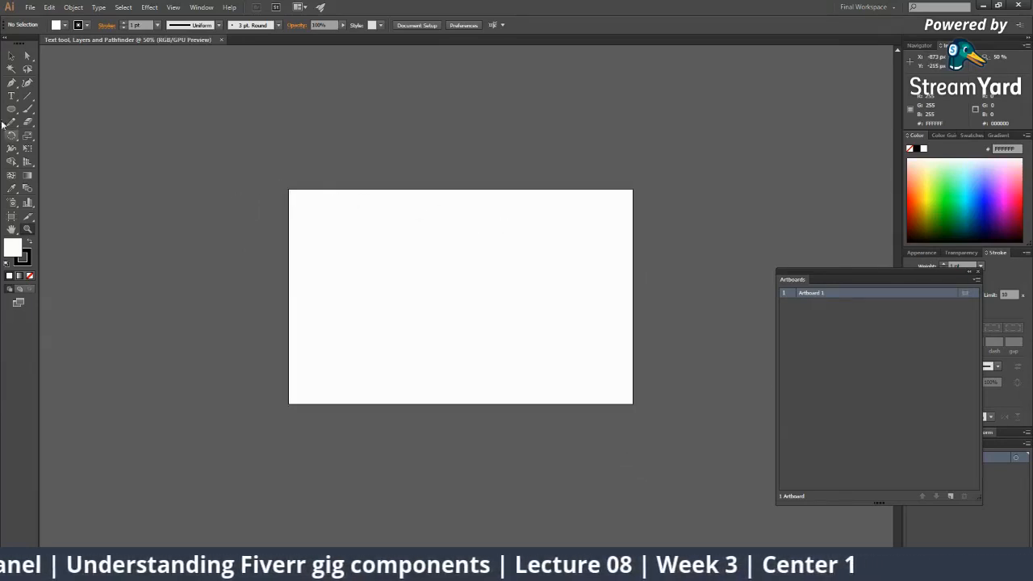
# Move the floating Artboards panel clear of the docked panels, and view the variants of the Type tool.
pyautogui.moveTo(11, 110); pyautogui.dragTo(98, 114)
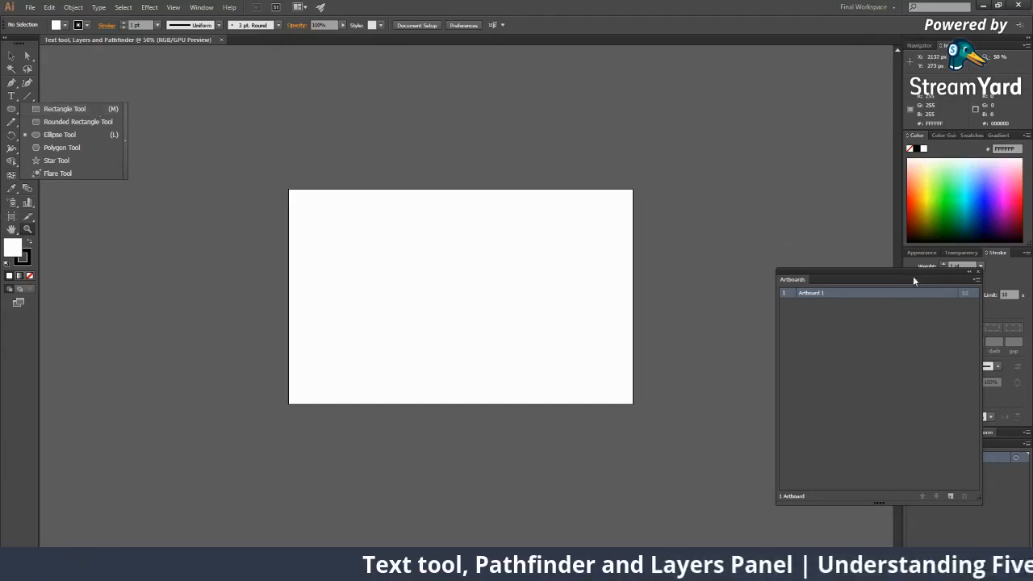
pyautogui.moveTo(913, 276); pyautogui.dragTo(783, 115)
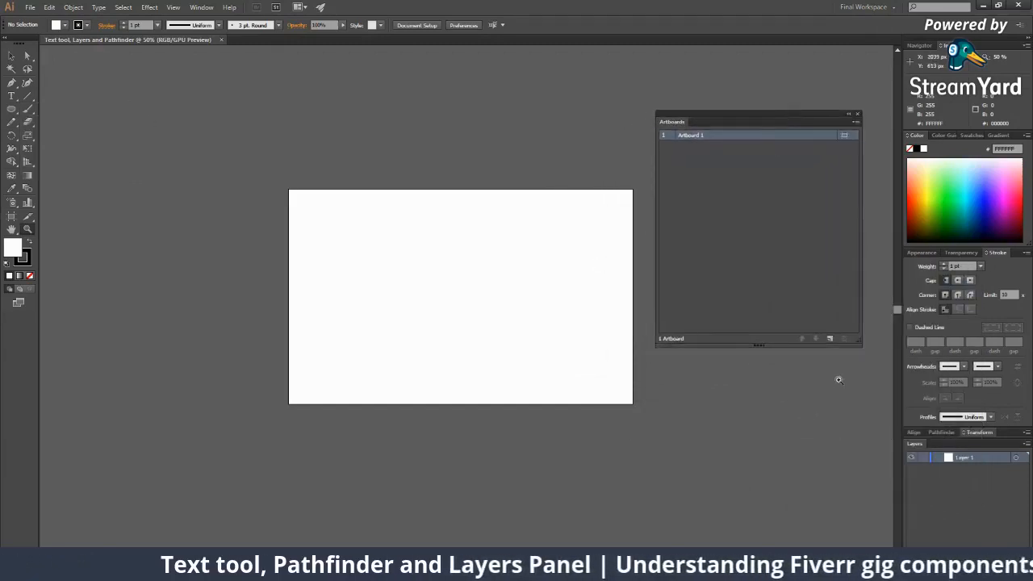
pyautogui.click(11, 96)
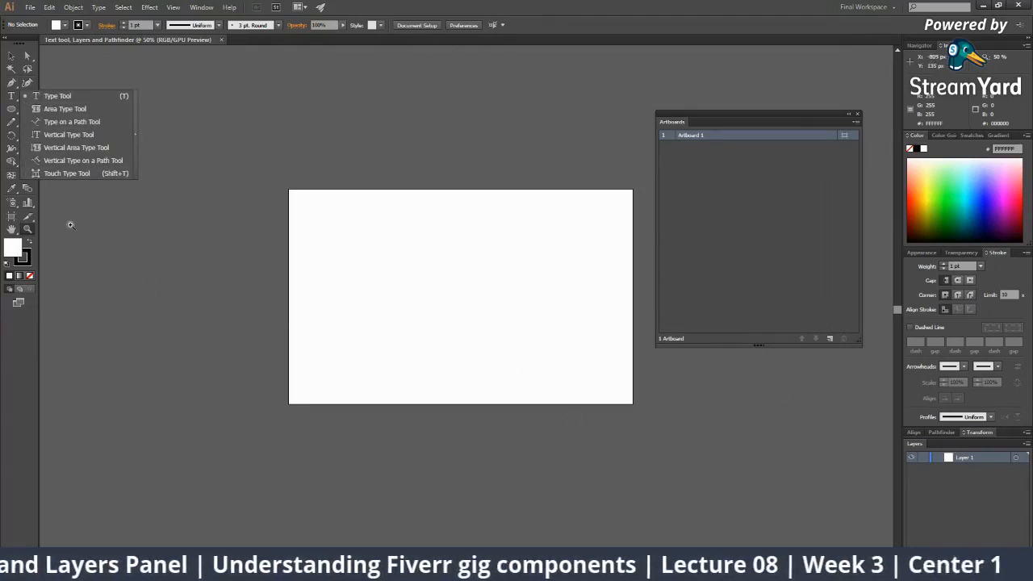
pyautogui.click(12, 97)
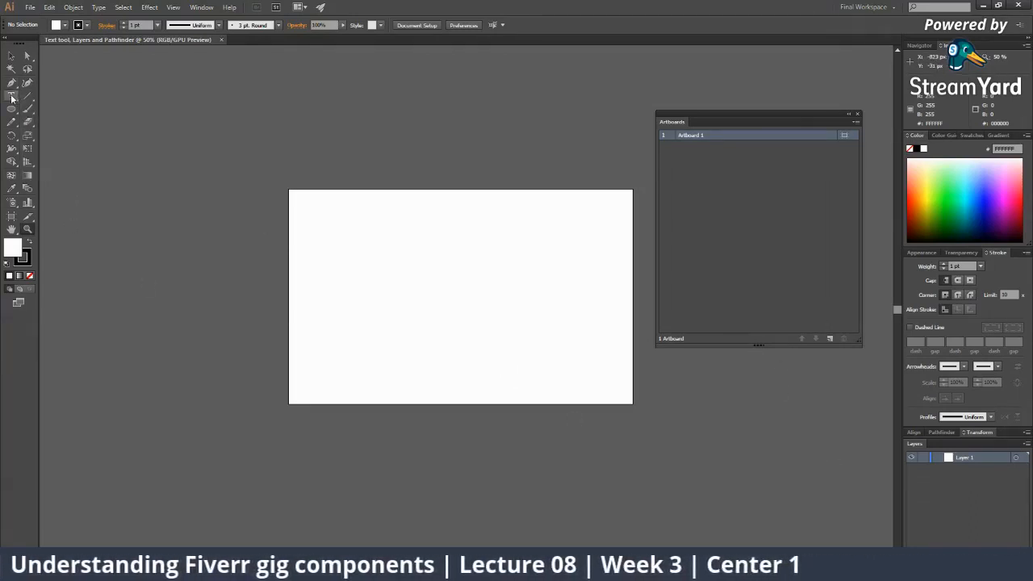
# Choose the Rectangle Tool and set the fill colour to bright green, 76FF0C.
pyautogui.click(11, 109)
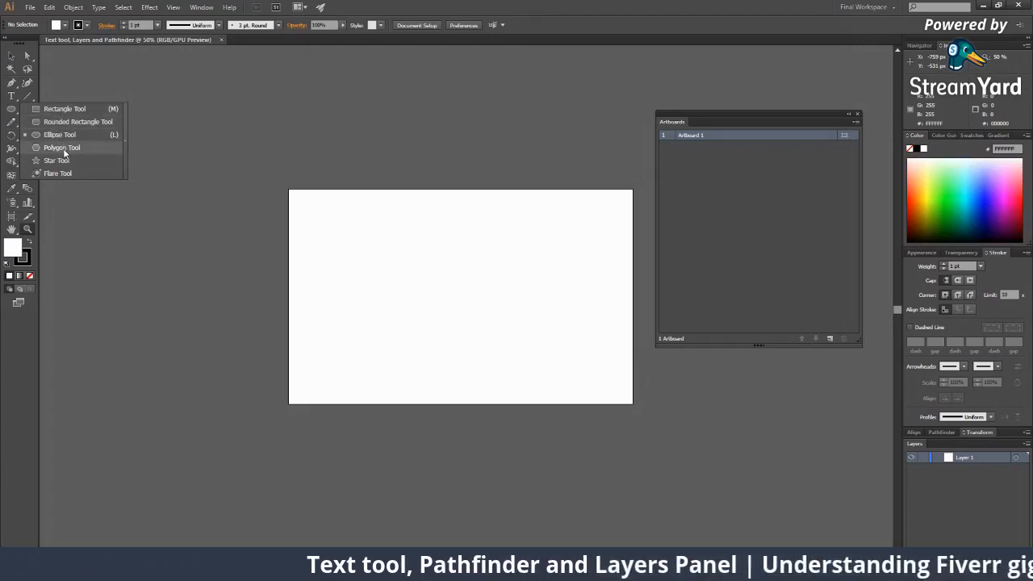
pyautogui.click(63, 111)
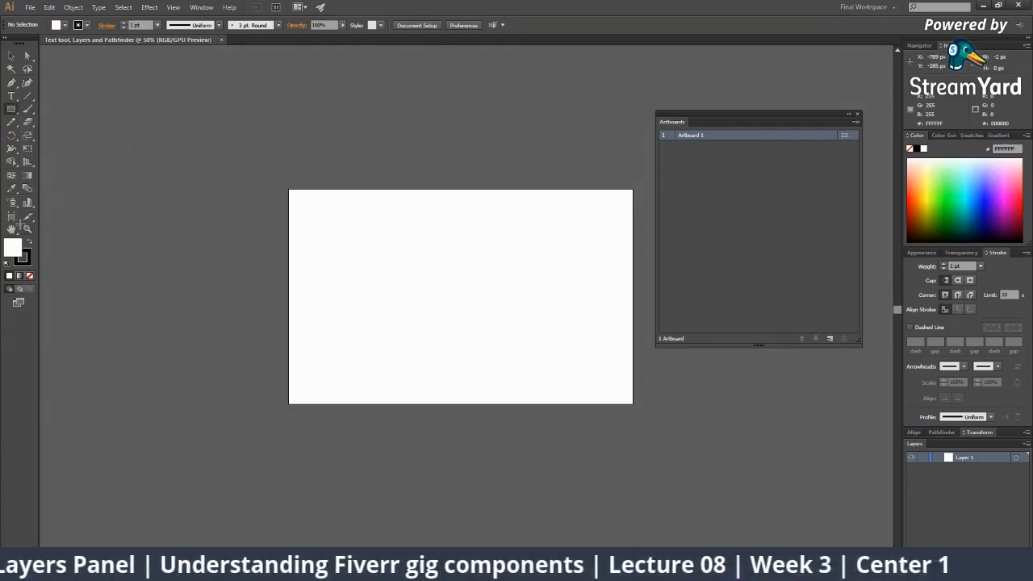
pyautogui.click(938, 194)
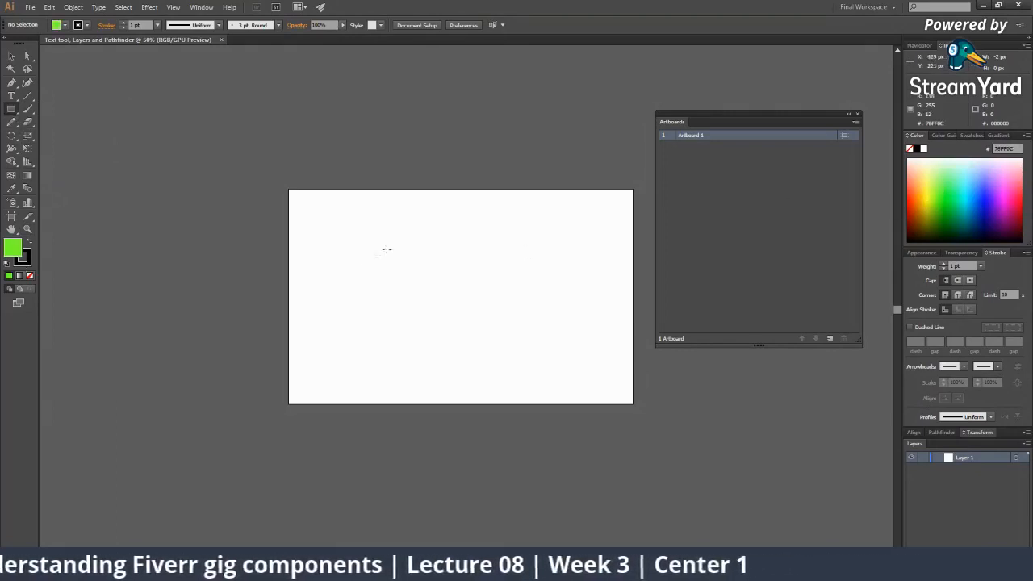
# Draw a rectangle about 722 x 384 px and a square about 402 px from its centre, deleting each one.
pyautogui.moveTo(371, 217); pyautogui.dragTo(566, 318)
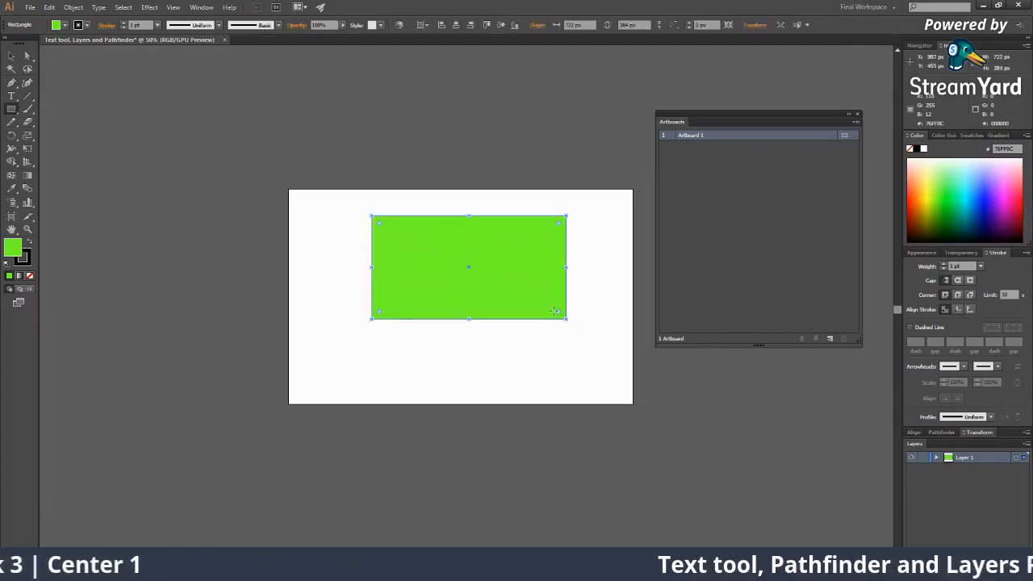
pyautogui.press('Delete')
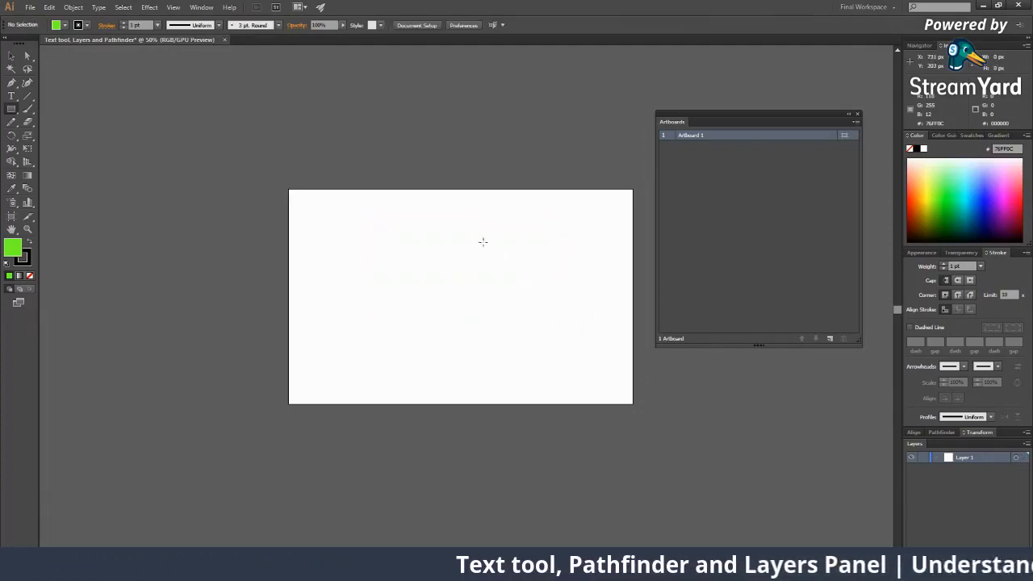
pyautogui.moveTo(460, 242); pyautogui.dragTo(509, 296)
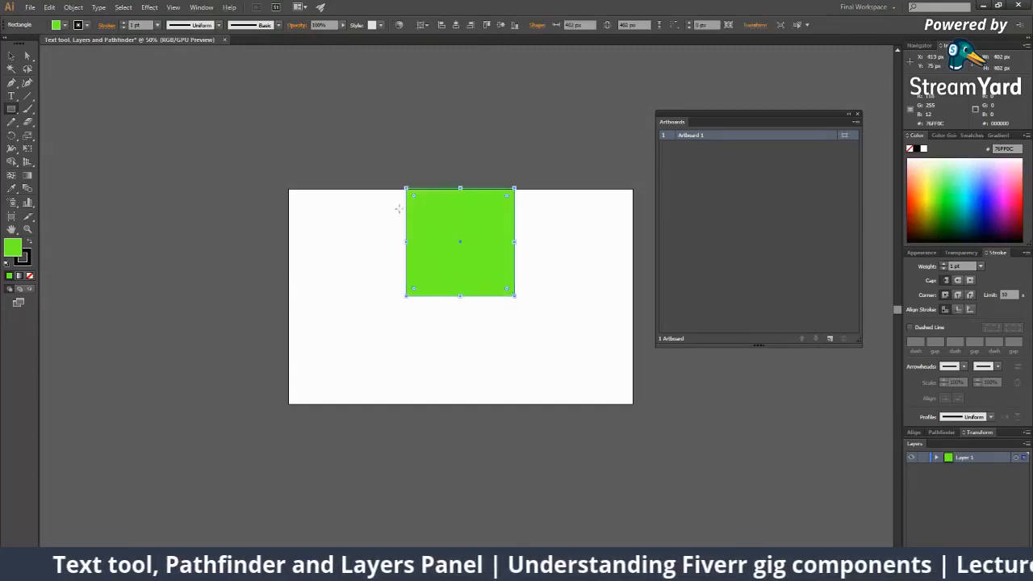
pyautogui.press('Delete')
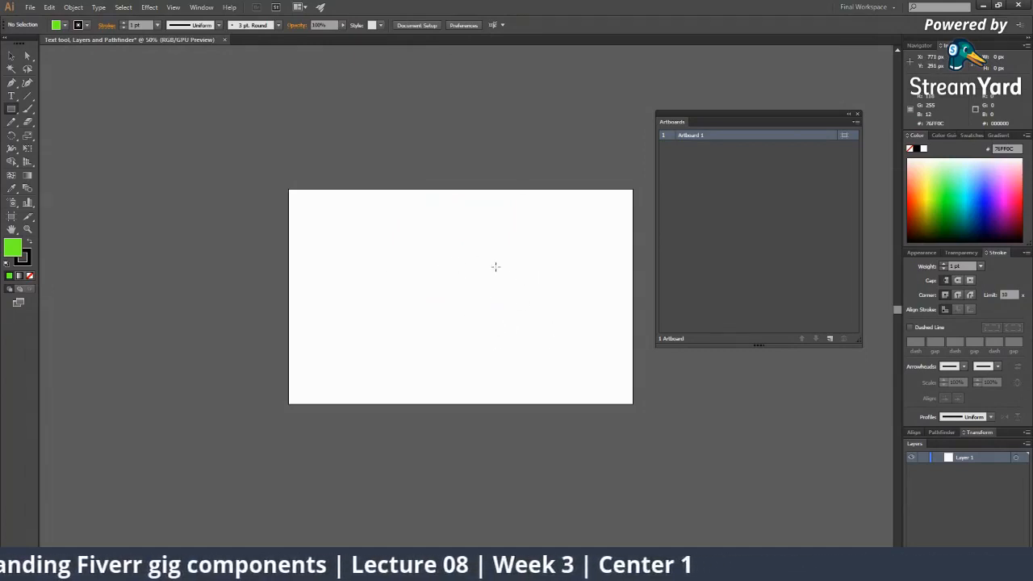
# Create a rectangle with an exact size of 600 x 400 px and move it left to near the artboard's middle.
pyautogui.moveTo(460, 297); pyautogui.dragTo(458, 256)
pyautogui.click(458, 255)
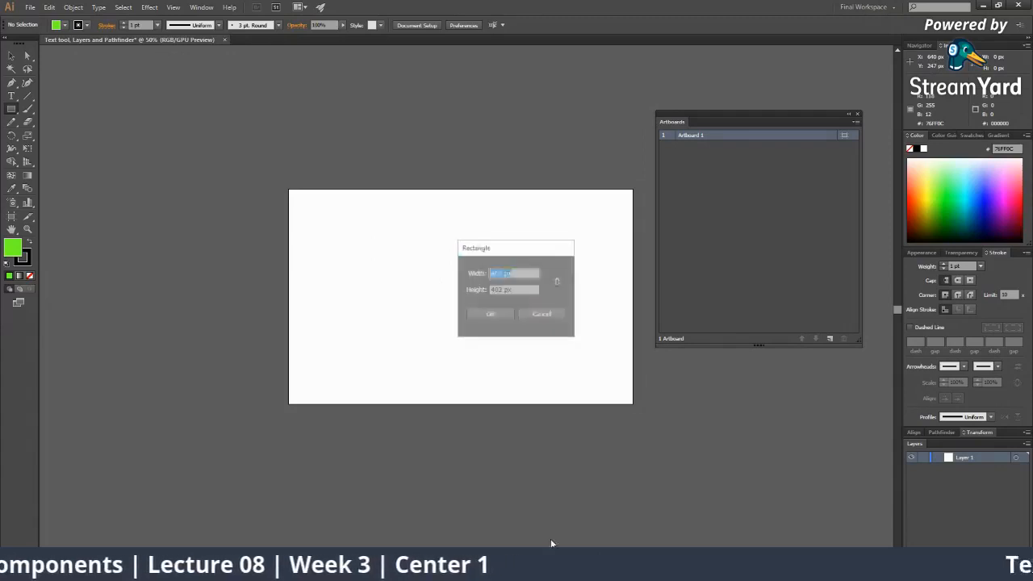
pyautogui.moveTo(535, 252)
pyautogui.mouseDown()
pyautogui.moveTo(497, 245)
pyautogui.moveTo(531, 232)
pyautogui.mouseUp()
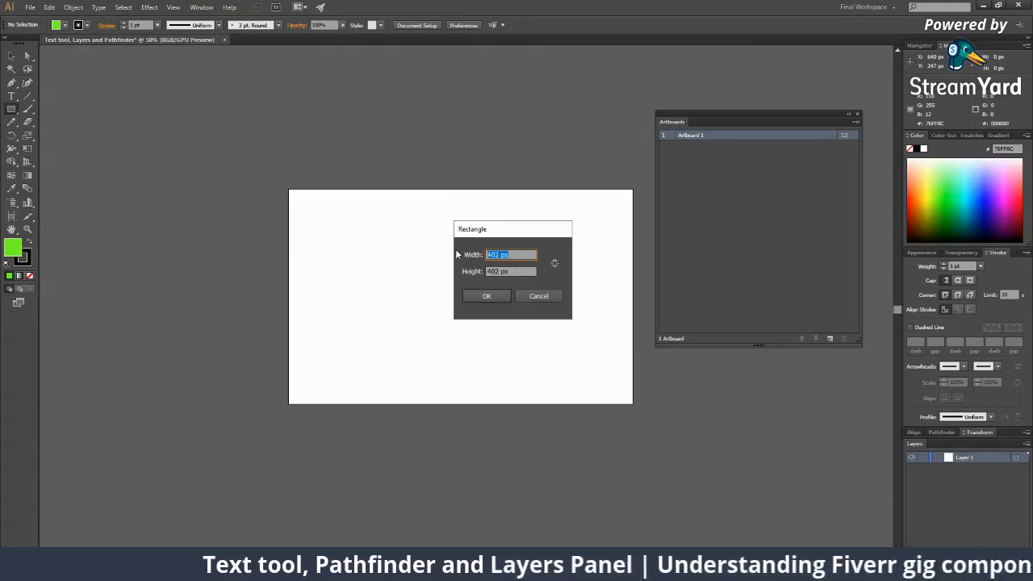
pyautogui.write('600')
pyautogui.press('Tab')
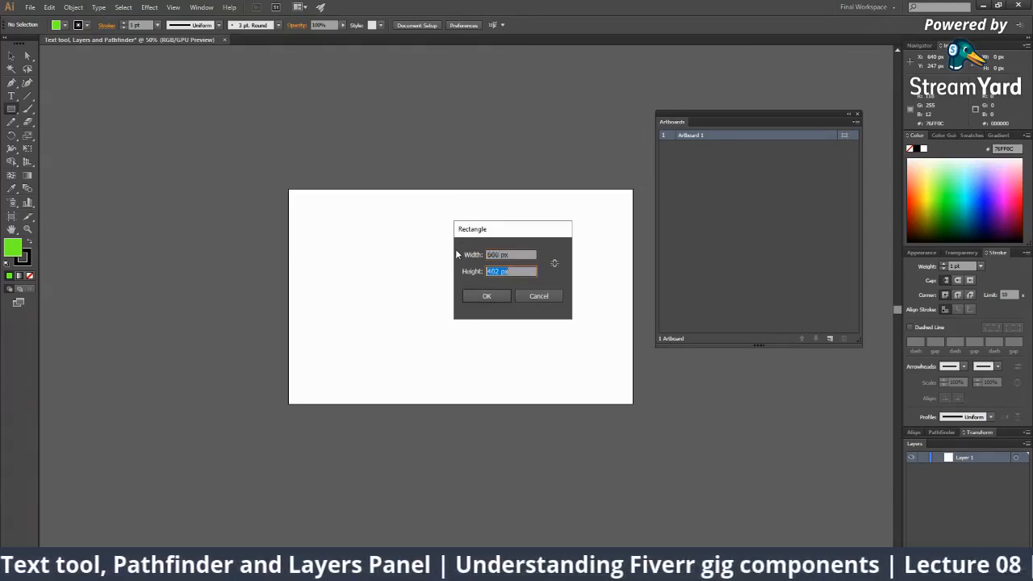
pyautogui.write('400')
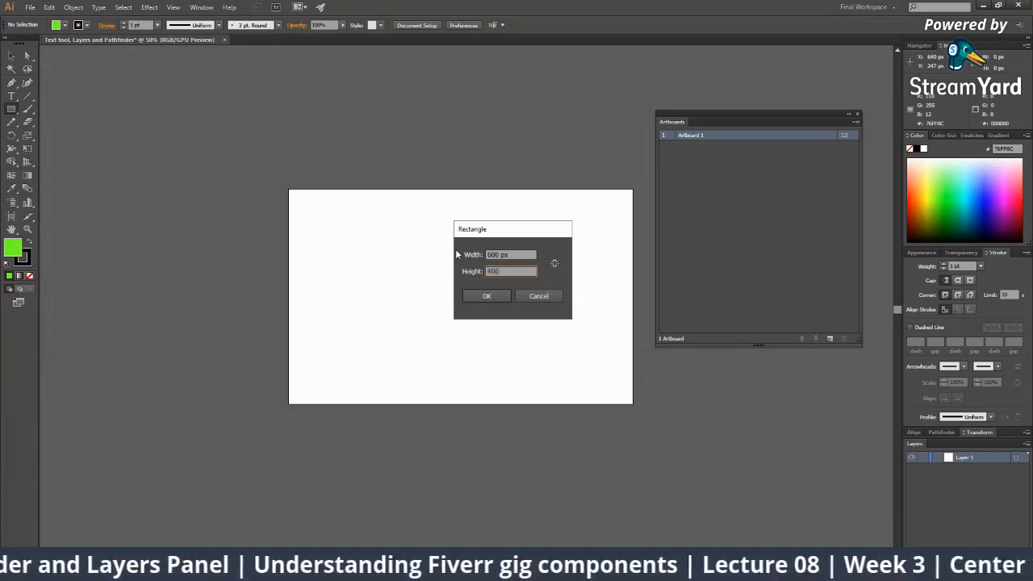
pyautogui.click(478, 297)
pyautogui.press('v')
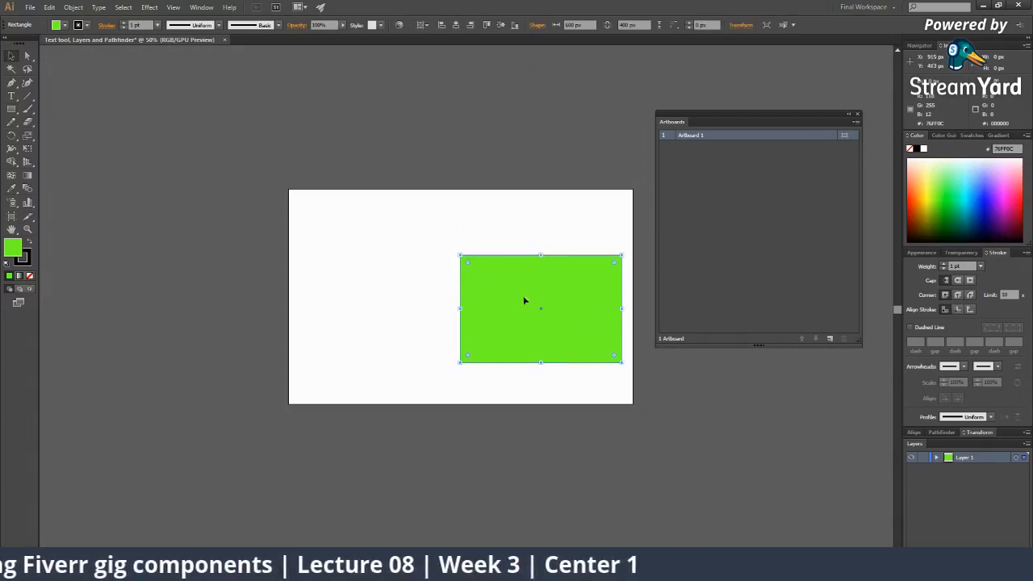
pyautogui.moveTo(537, 304); pyautogui.dragTo(434, 286)
# Reselect the green rectangle and examine its width, height and shape properties.
pyautogui.click(489, 210)
pyautogui.click(476, 294)
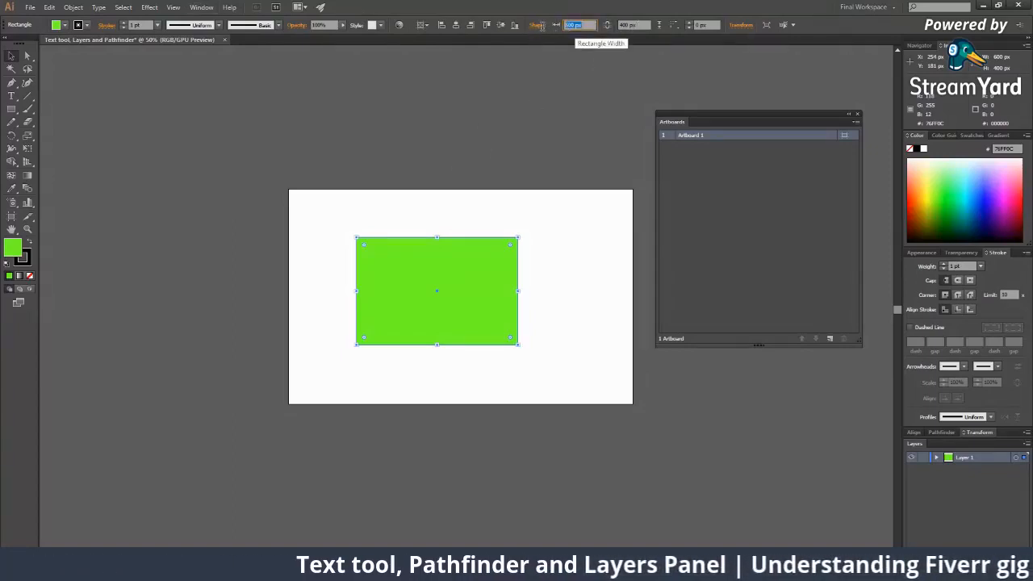
pyautogui.click(633, 24)
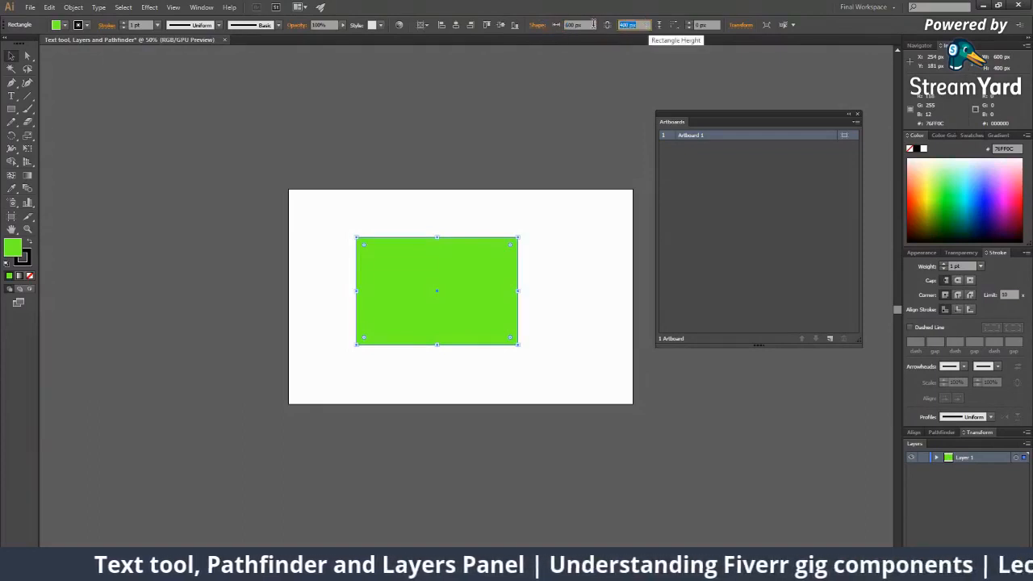
pyautogui.click(537, 25)
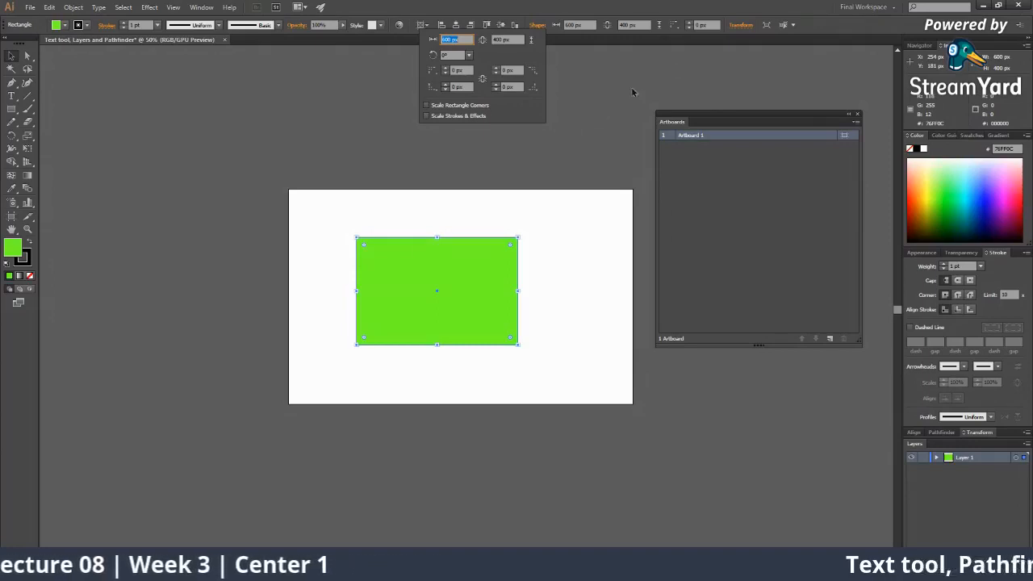
pyautogui.click(744, 25)
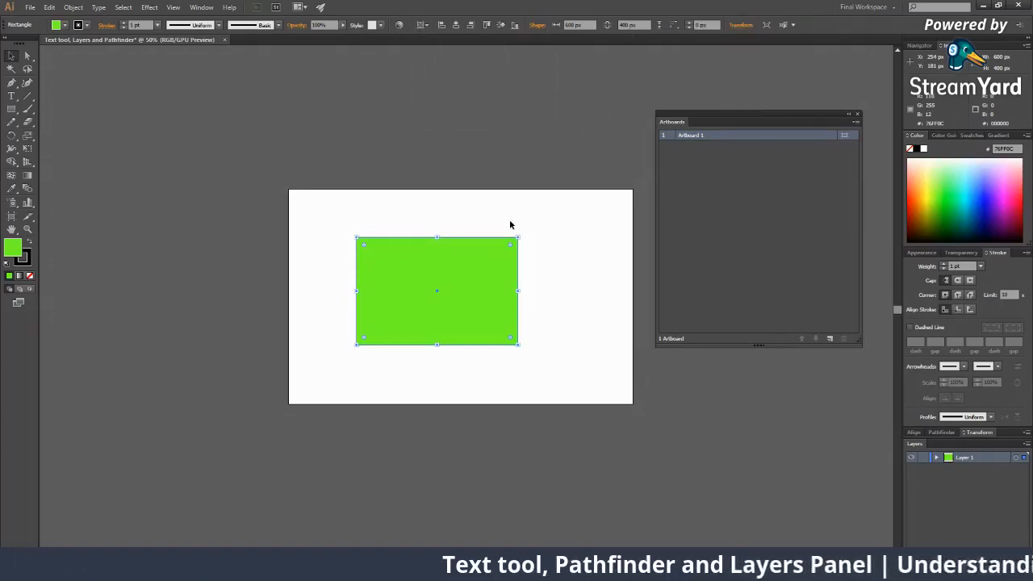
# Move the green rectangle to the artboard's left half and scale it proportionally to about 412 x 275 px.
pyautogui.moveTo(466, 275); pyautogui.dragTo(488, 268)
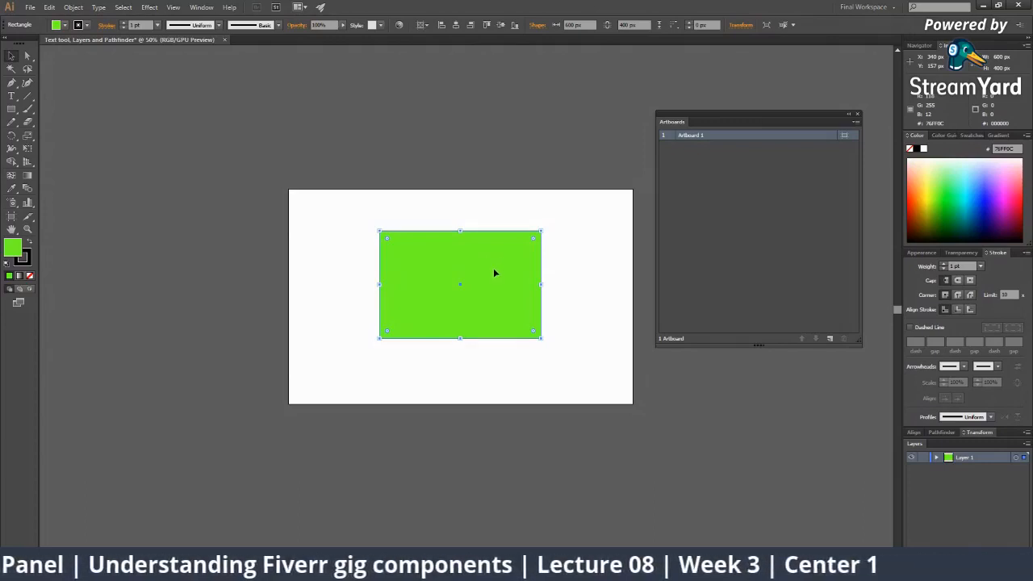
pyautogui.moveTo(474, 302); pyautogui.dragTo(418, 302)
pyautogui.moveTo(485, 338); pyautogui.dragTo(391, 299)
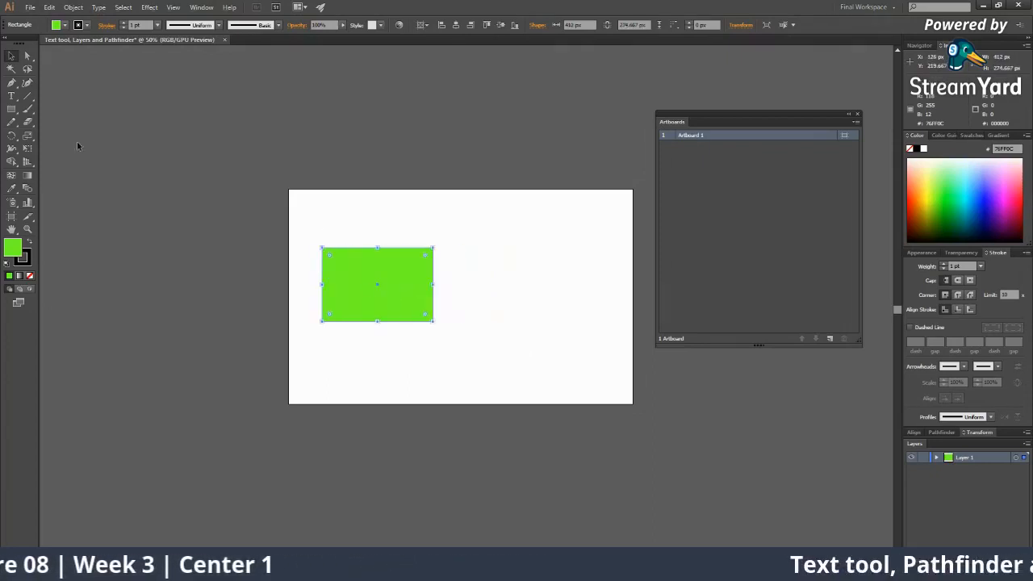
# Draw a green rounded rectangle about 430 x 300 px to the right of the existing rectangle.
pyautogui.moveTo(11, 108); pyautogui.dragTo(49, 120)
pyautogui.press('z')
pyautogui.click(478, 266)
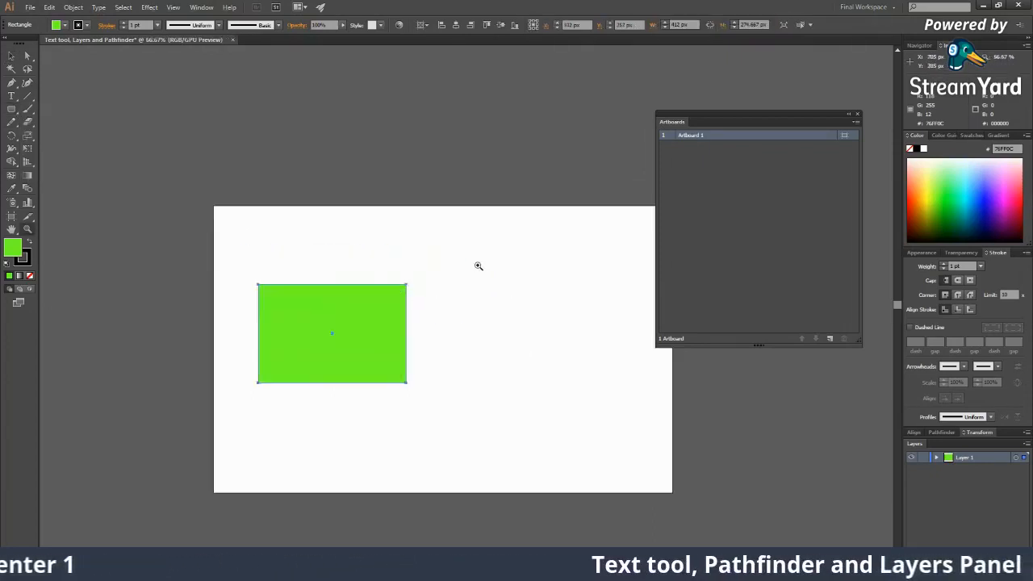
pyautogui.click(477, 266)
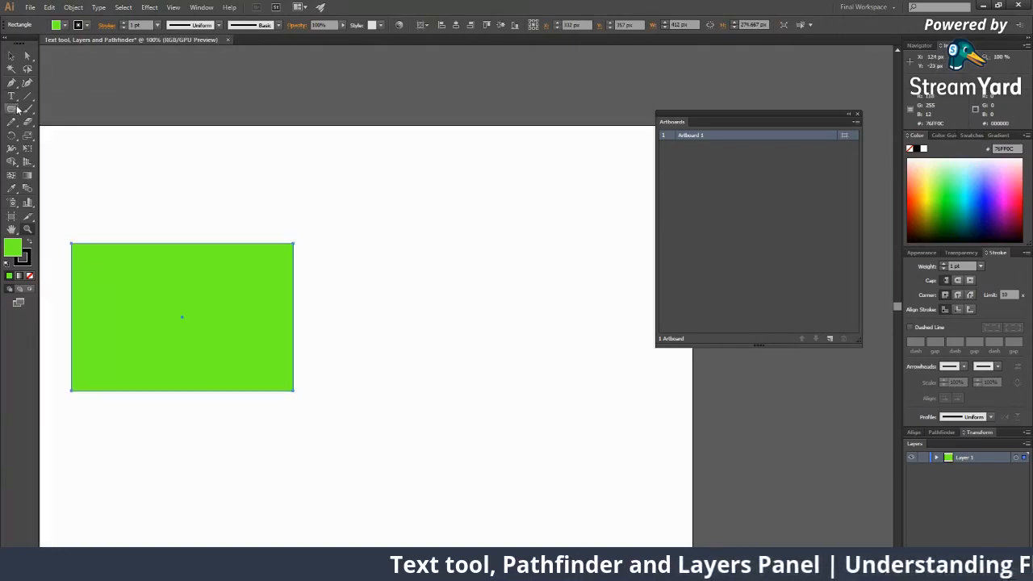
pyautogui.click(16, 108)
pyautogui.moveTo(392, 236); pyautogui.dragTo(627, 399)
pyautogui.moveTo(238, 295); pyautogui.dragTo(284, 262)
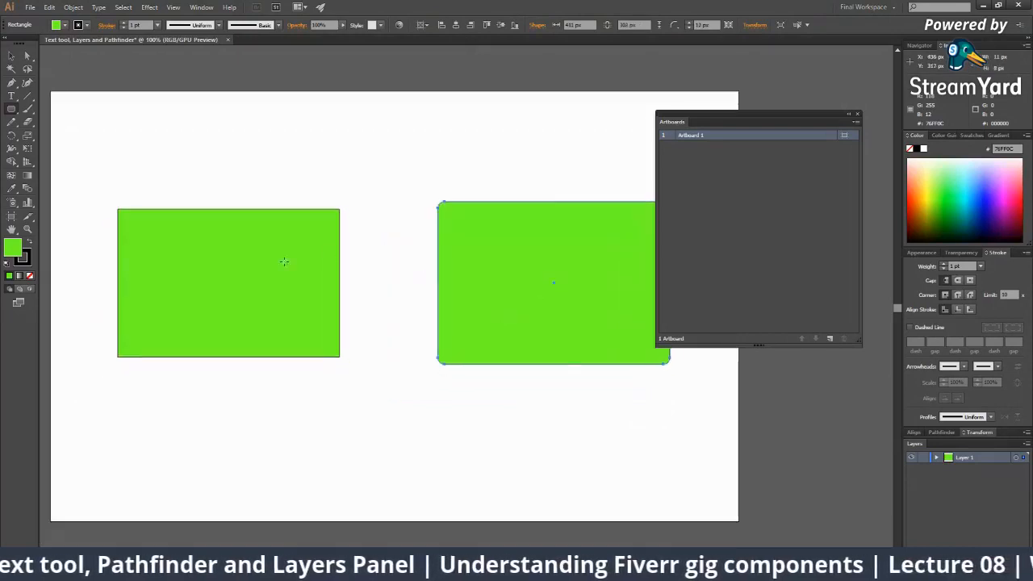
# Square off the right-hand rounded rectangle's corners with its corner handles and try adjusting the left rectangle's corners the same way.
pyautogui.press('v')
pyautogui.click(282, 261)
pyautogui.moveTo(339, 231); pyautogui.dragTo(315, 237)
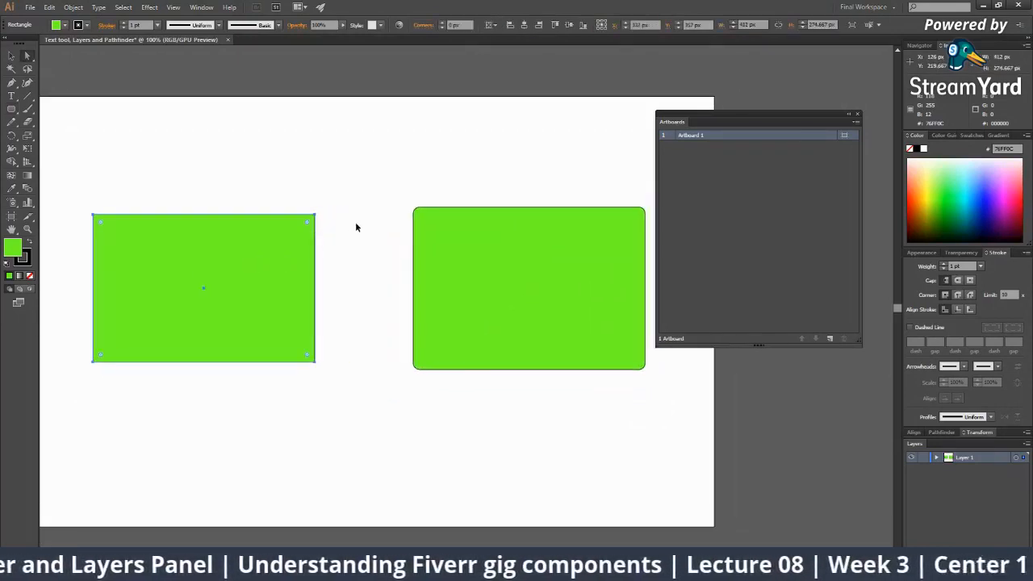
pyautogui.click(484, 244)
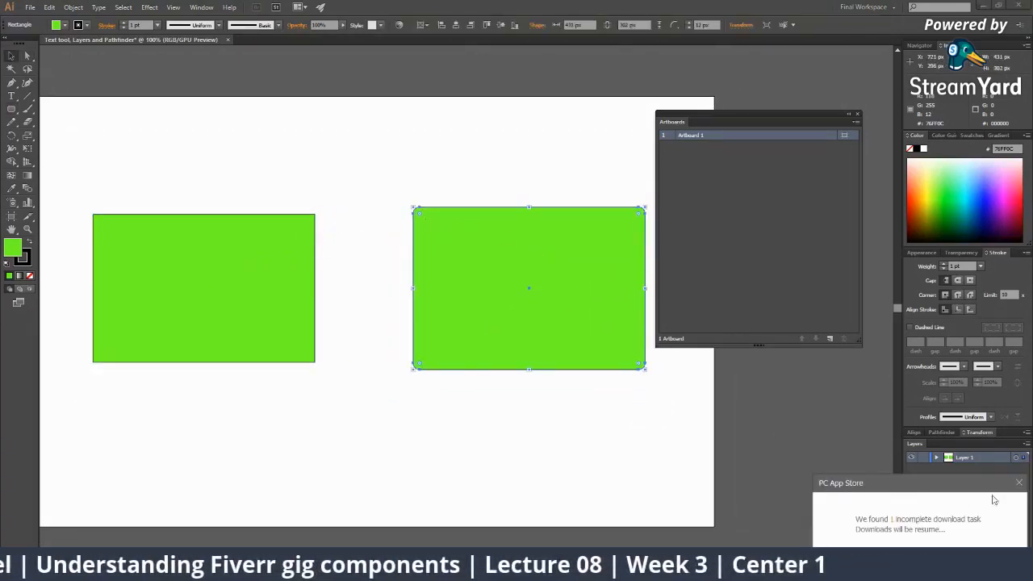
pyautogui.click(1019, 483)
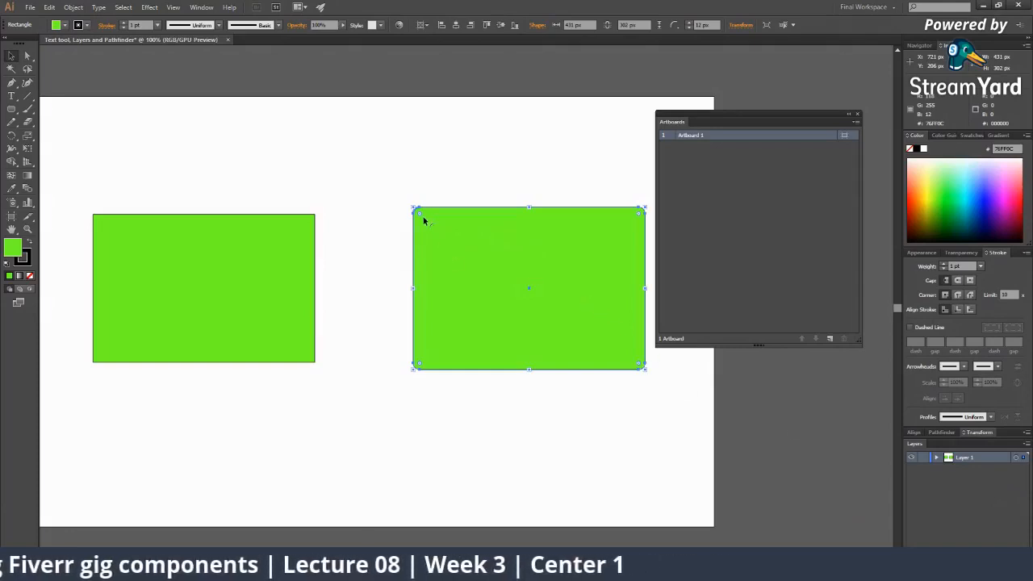
pyautogui.moveTo(421, 219)
pyautogui.mouseDown()
pyautogui.moveTo(525, 279)
pyautogui.moveTo(421, 220)
pyautogui.mouseUp()
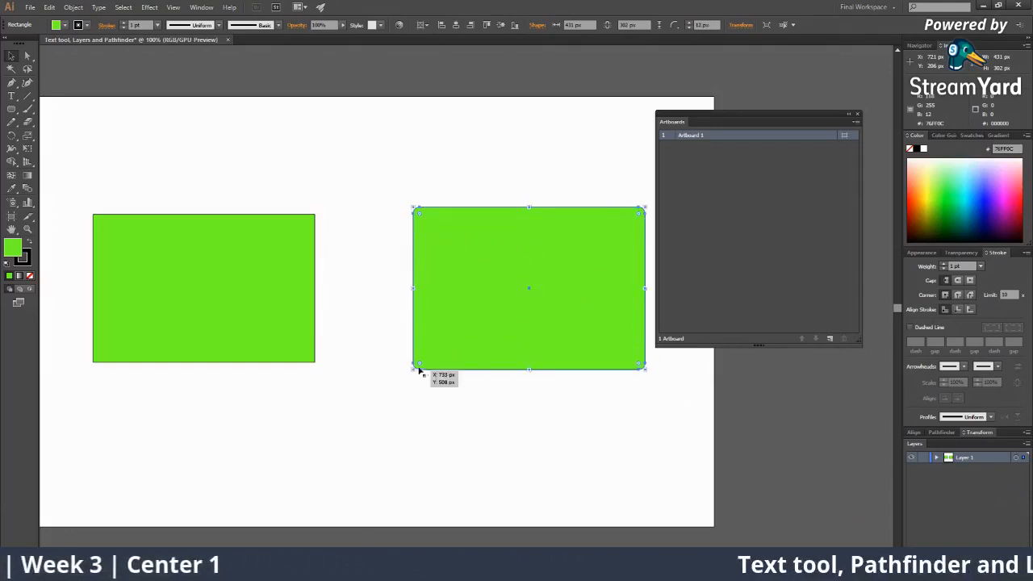
pyautogui.moveTo(418, 362); pyautogui.dragTo(401, 369)
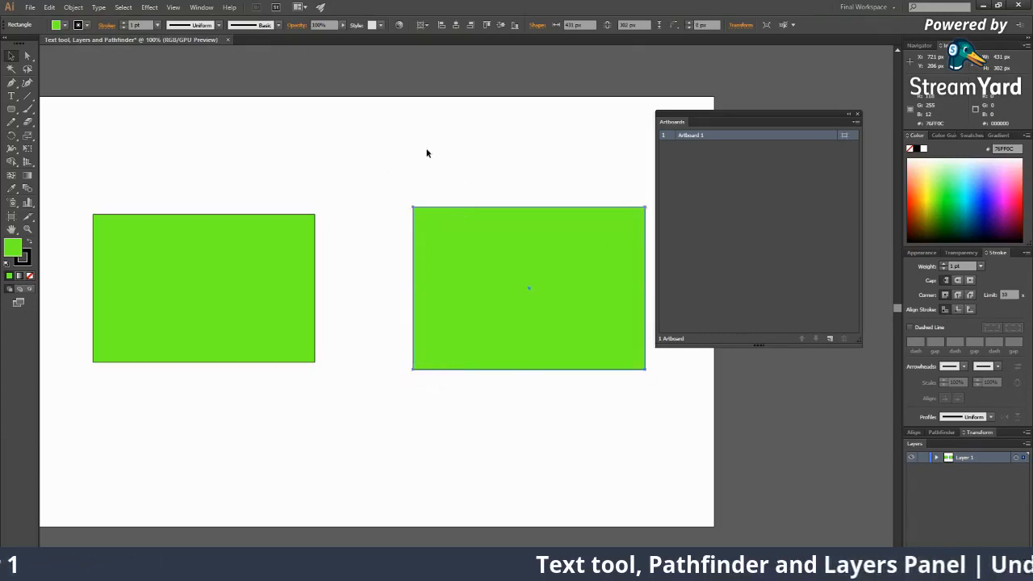
pyautogui.click(300, 261)
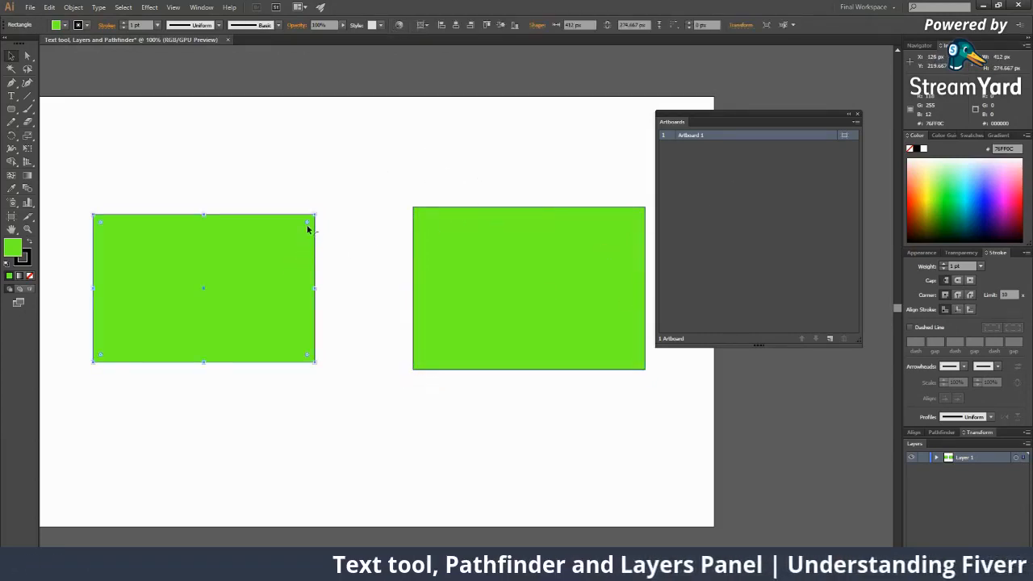
pyautogui.moveTo(307, 226); pyautogui.dragTo(359, 243)
# Delete the green rectangle on the artboard's right half.
pyautogui.press('z')
pyautogui.keyDown('alt'); pyautogui.click(357, 241); pyautogui.keyUp('alt')
pyautogui.click(421, 264)
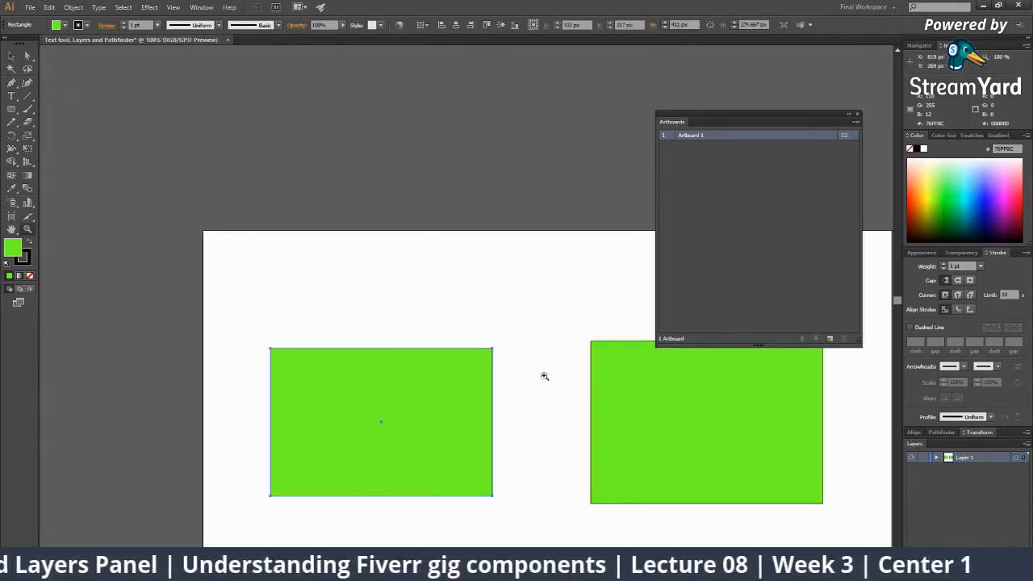
pyautogui.moveTo(511, 320); pyautogui.dragTo(208, 312)
pyautogui.press('v')
pyautogui.click(207, 312)
pyautogui.moveTo(396, 390); pyautogui.dragTo(344, 374)
pyautogui.press('Delete')
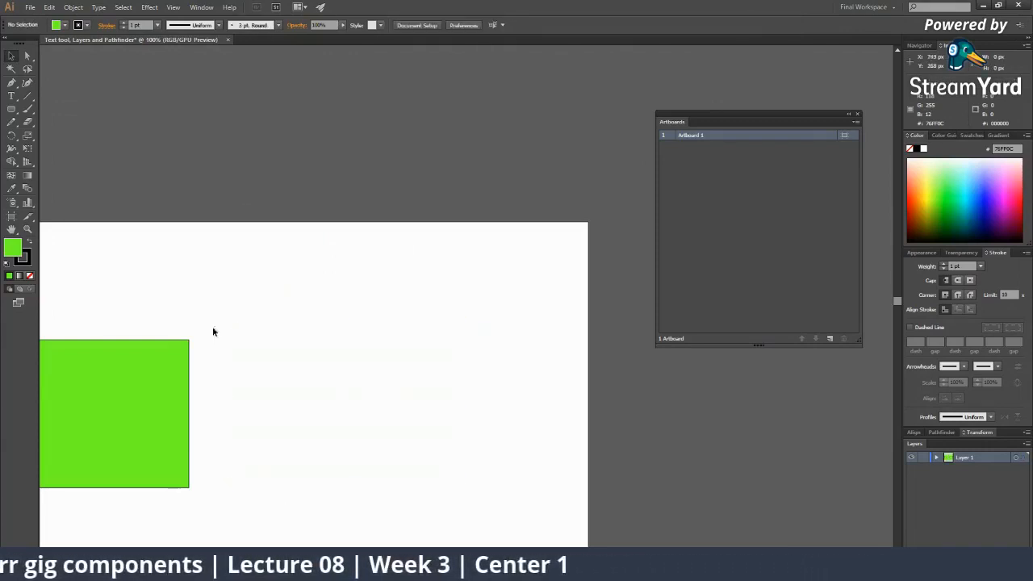
# Create a 431 x 302 px rounded rectangle with a 50 px corner radius to the right of the green rectangle.
pyautogui.click(12, 109)
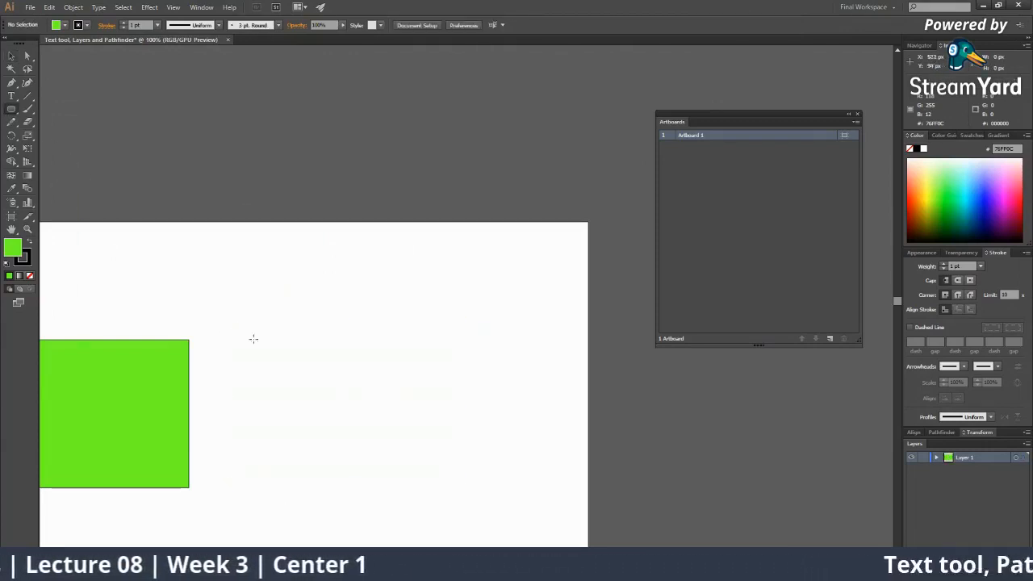
pyautogui.click(380, 333)
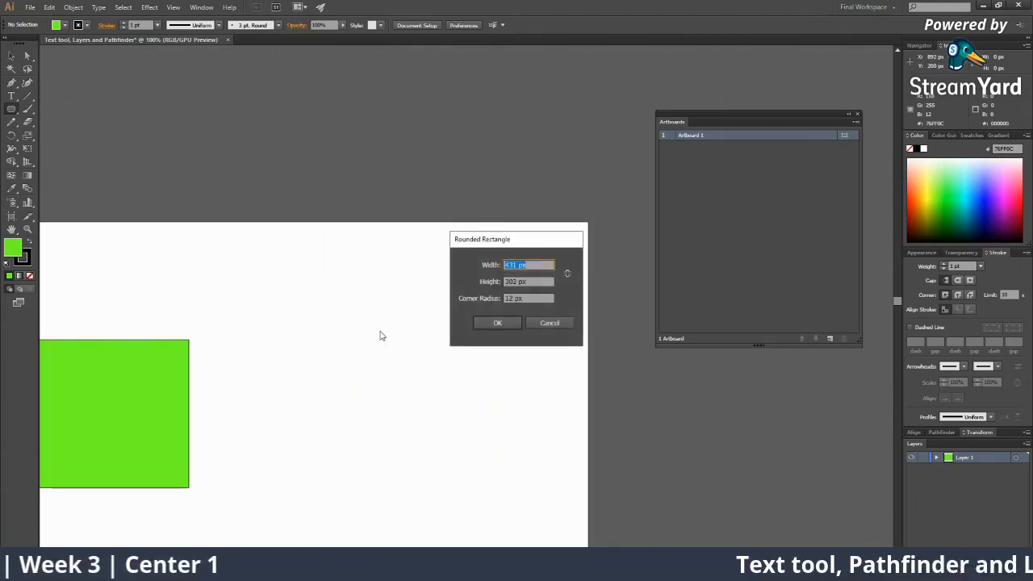
pyautogui.click(510, 281)
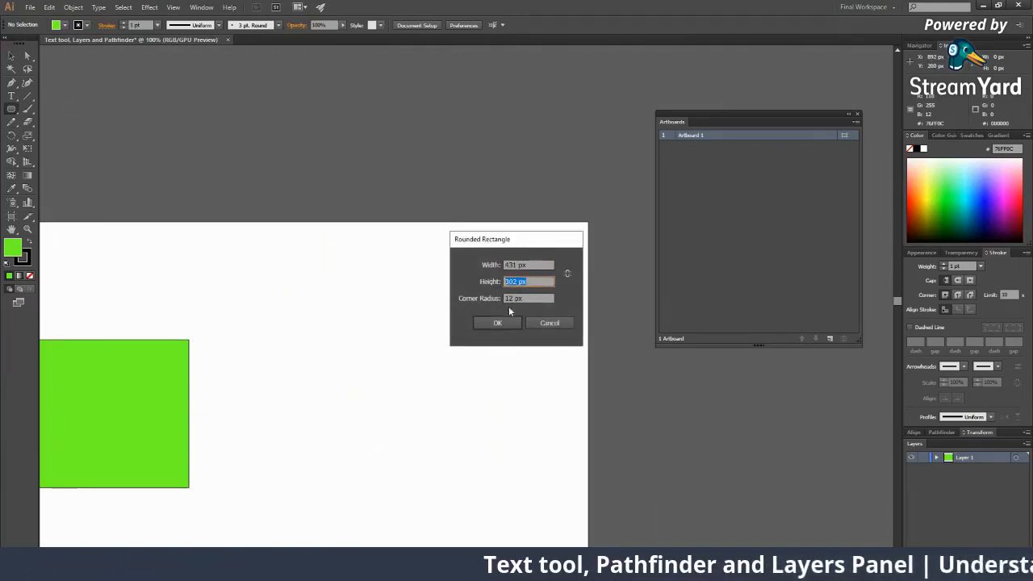
pyautogui.click(509, 301)
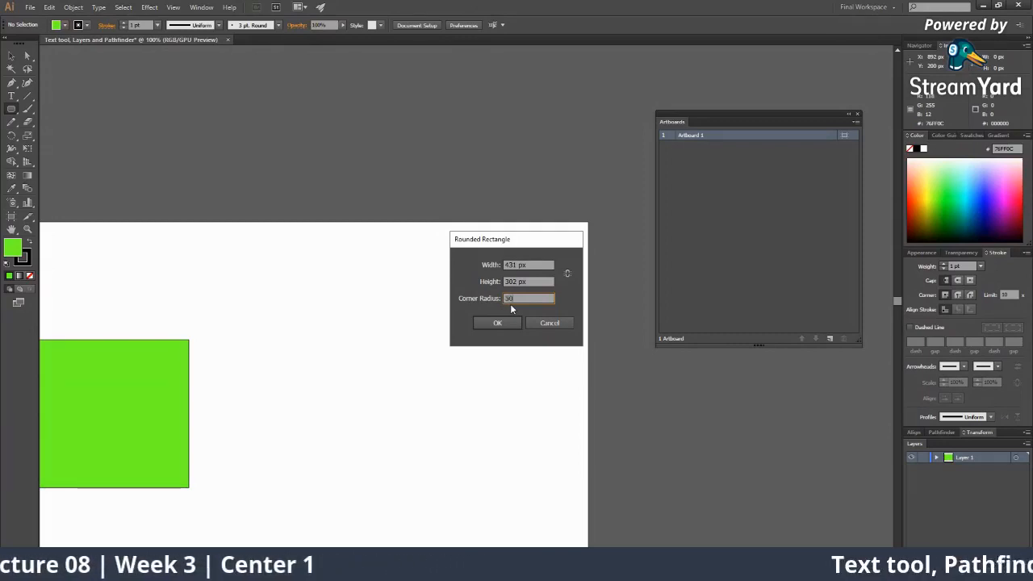
pyautogui.click(495, 322)
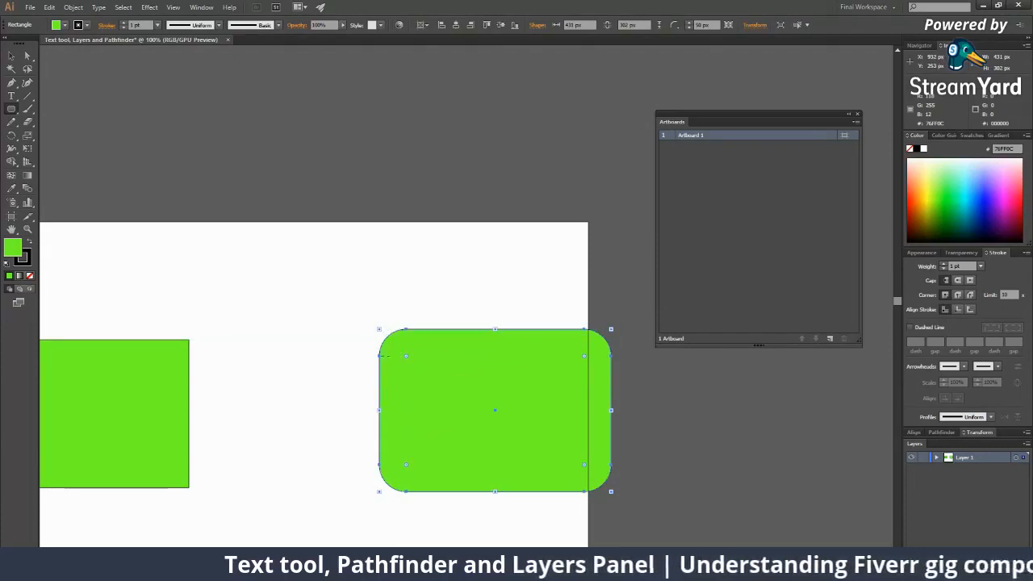
pyautogui.click(260, 271)
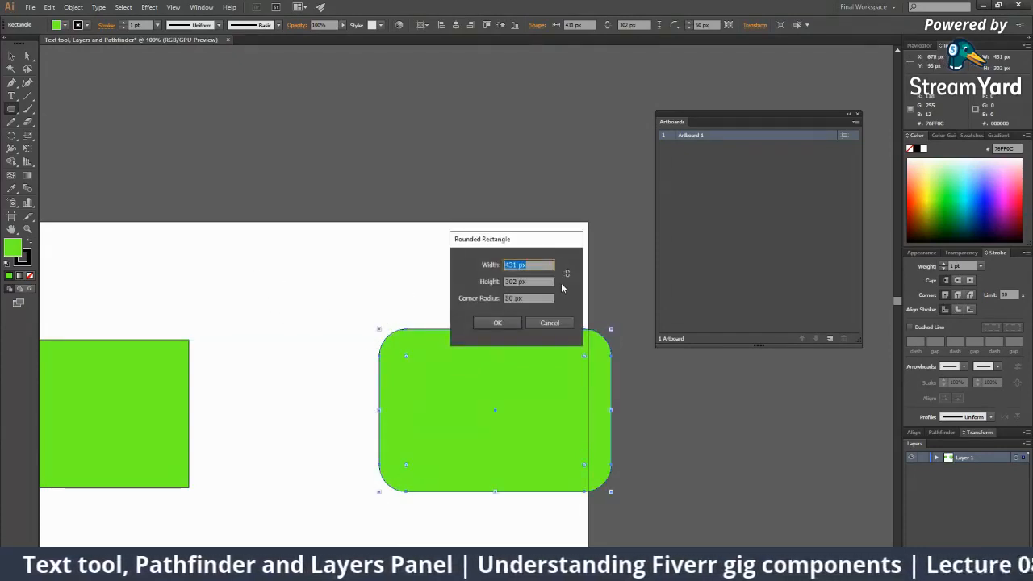
pyautogui.click(550, 323)
# Move the new rounded rectangle left and slightly up so it lies fully inside the artboard.
pyautogui.press('v')
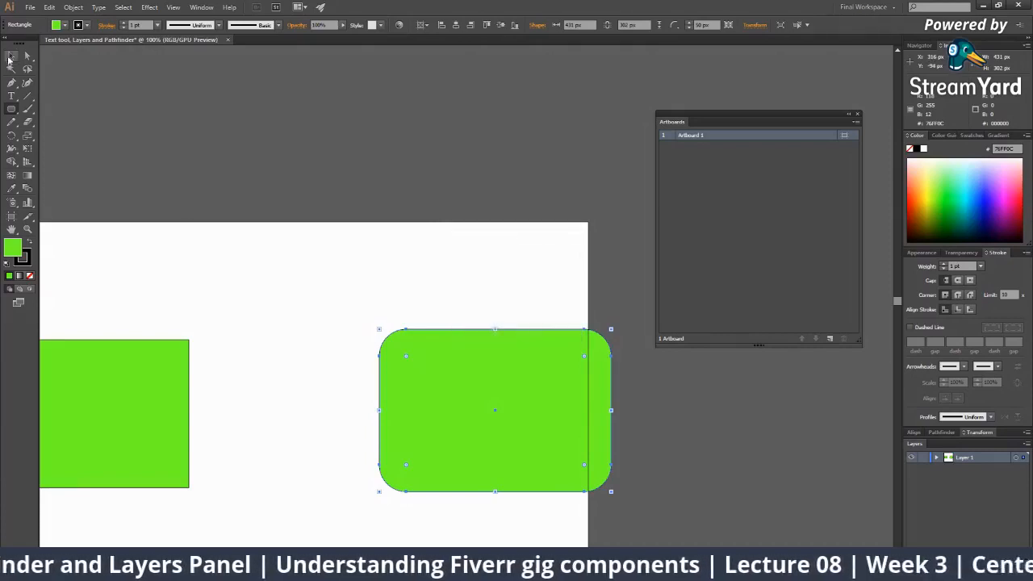
pyautogui.click(688, 28)
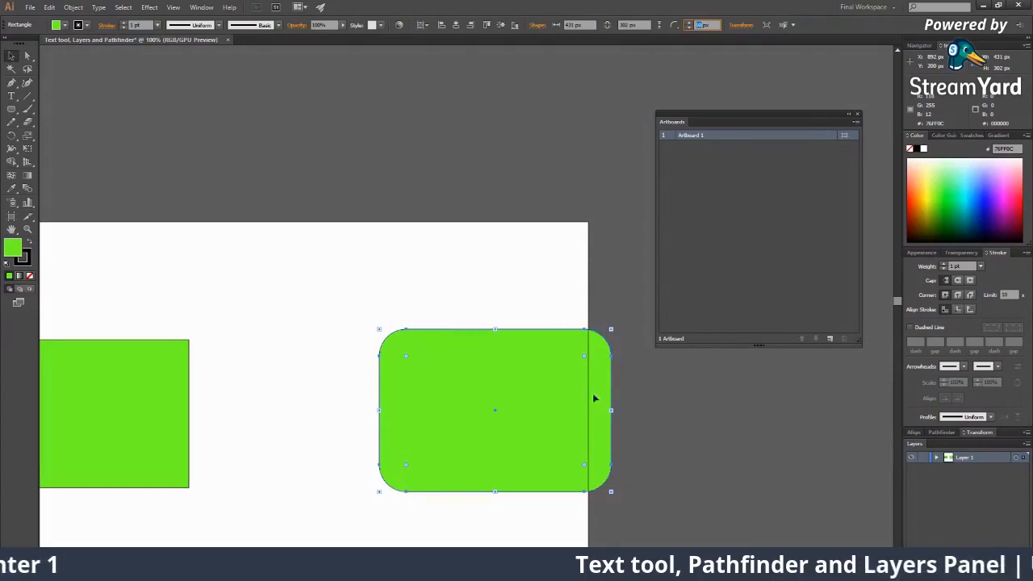
pyautogui.moveTo(523, 358); pyautogui.dragTo(502, 336)
pyautogui.click(555, 354)
pyautogui.click(478, 355)
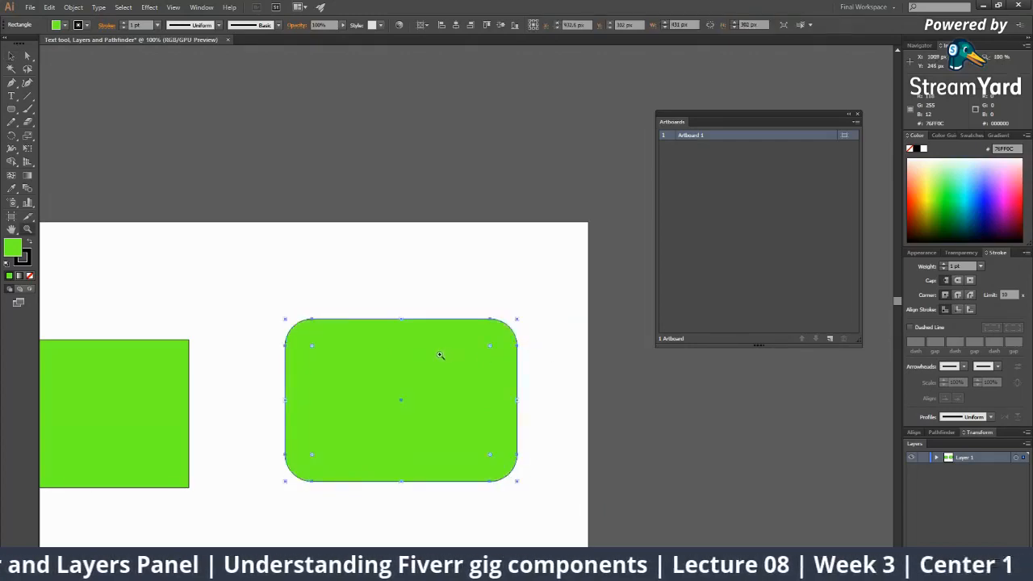
pyautogui.hotkey('ctrl', '-')
pyautogui.hotkey('ctrl', '-')
# Switch to StreamYard and briefly show viewers' comments on the broadcast, including the one about the missing save as web option, hiding each again.
pyautogui.hotkey('alt', 'Tab')
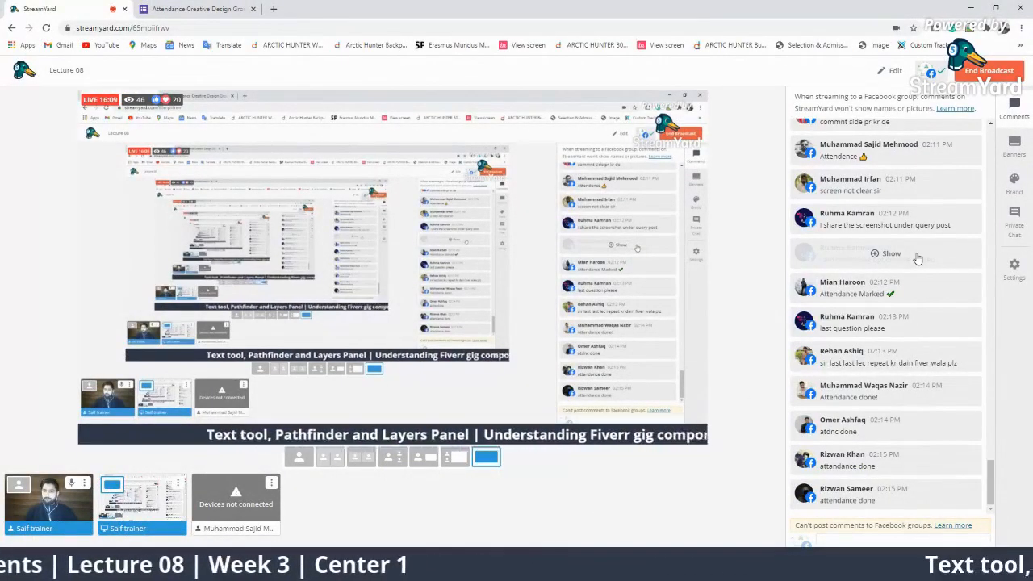
pyautogui.click(890, 357)
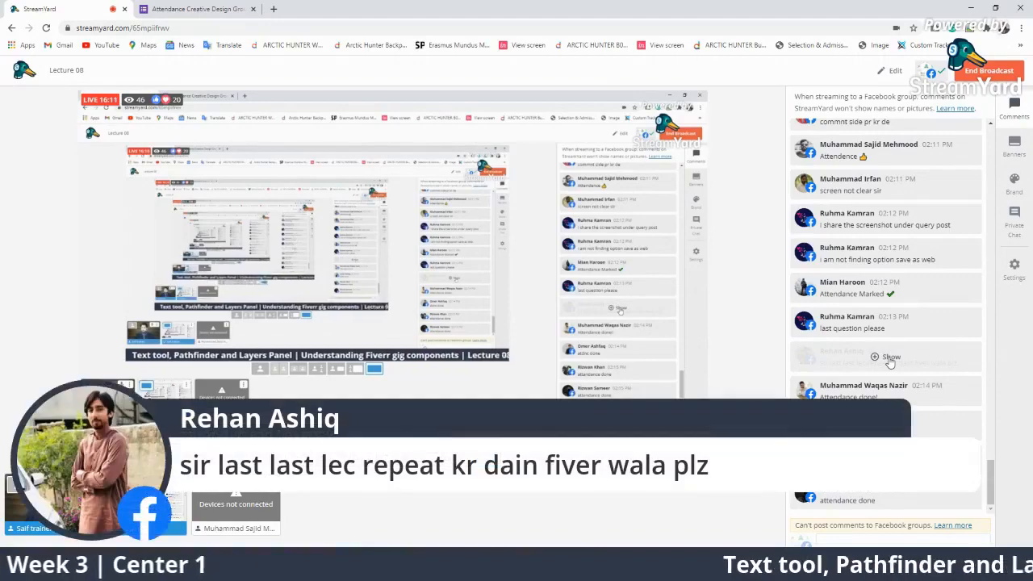
pyautogui.click(891, 357)
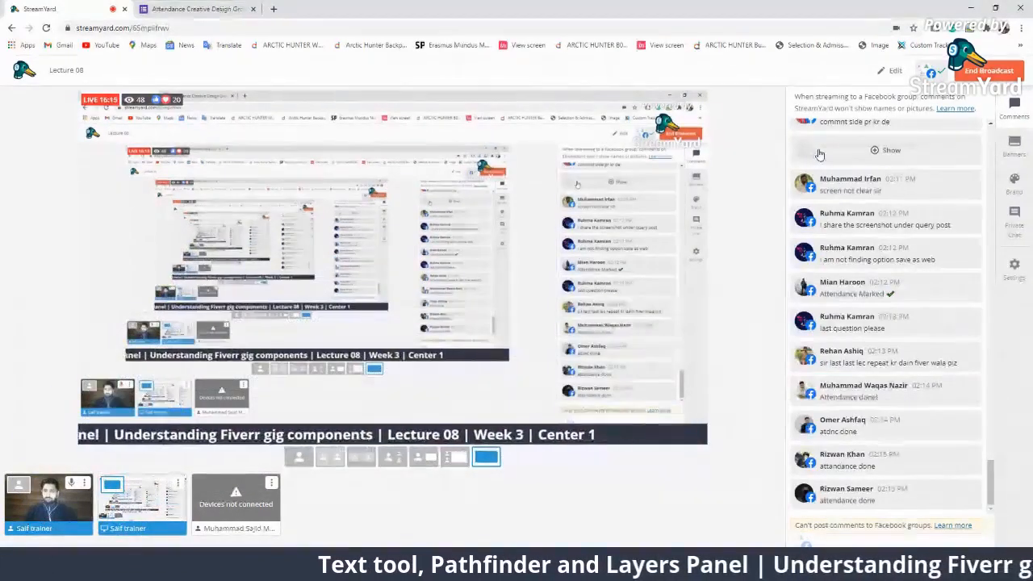
pyautogui.click(823, 253)
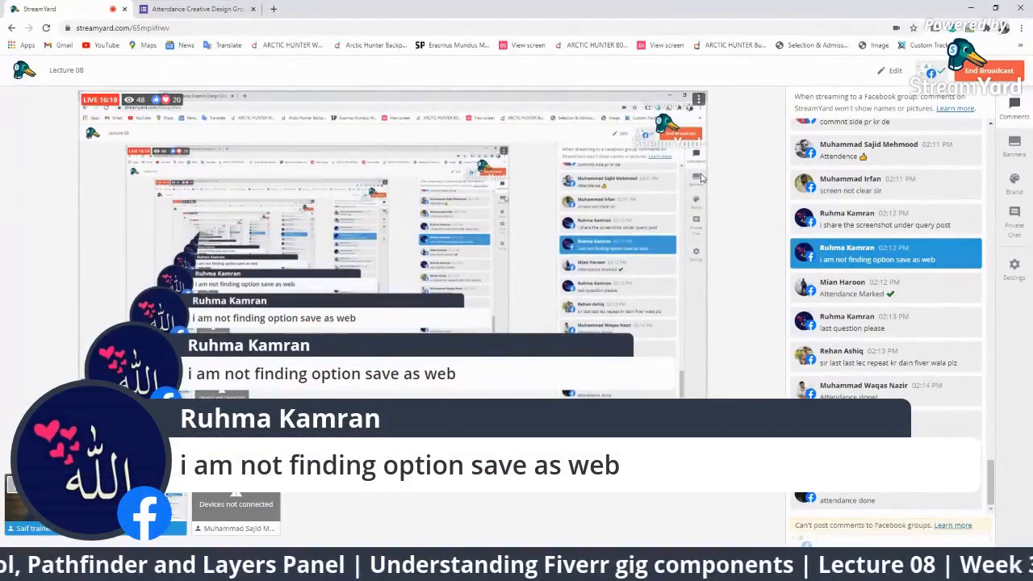
pyautogui.moveTo(894, 265)
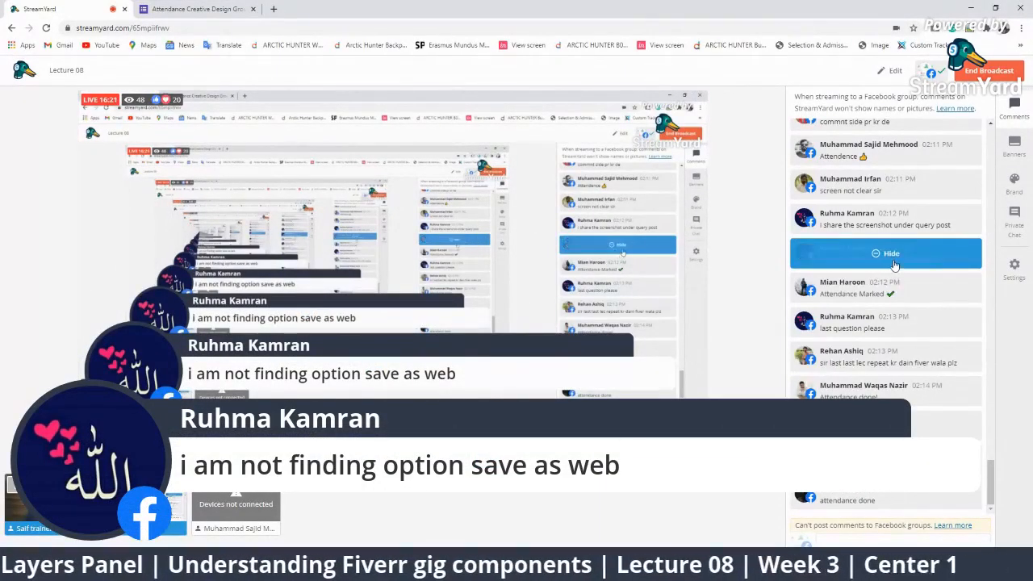
pyautogui.click(894, 265)
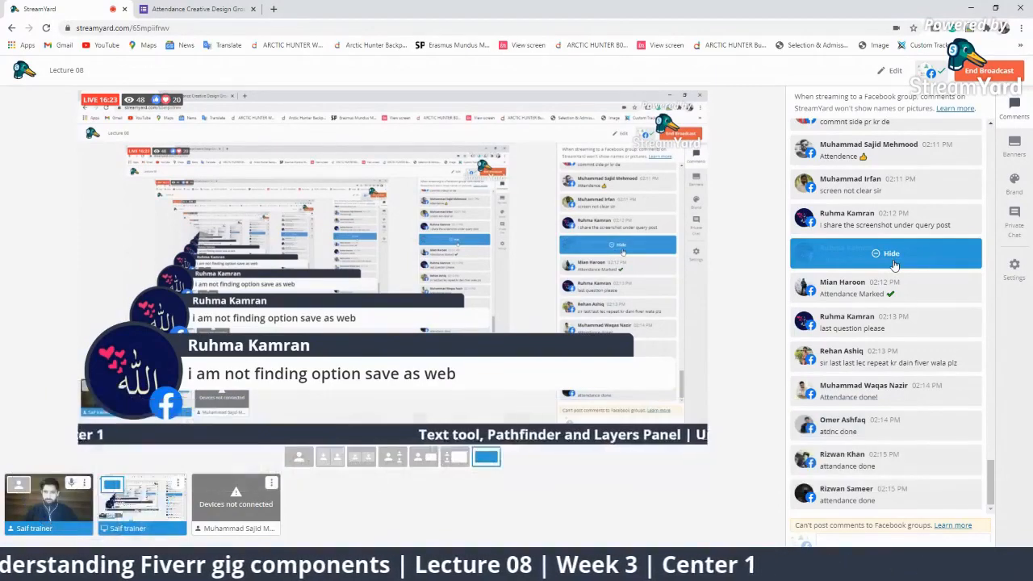
pyautogui.click(893, 221)
pyautogui.click(891, 220)
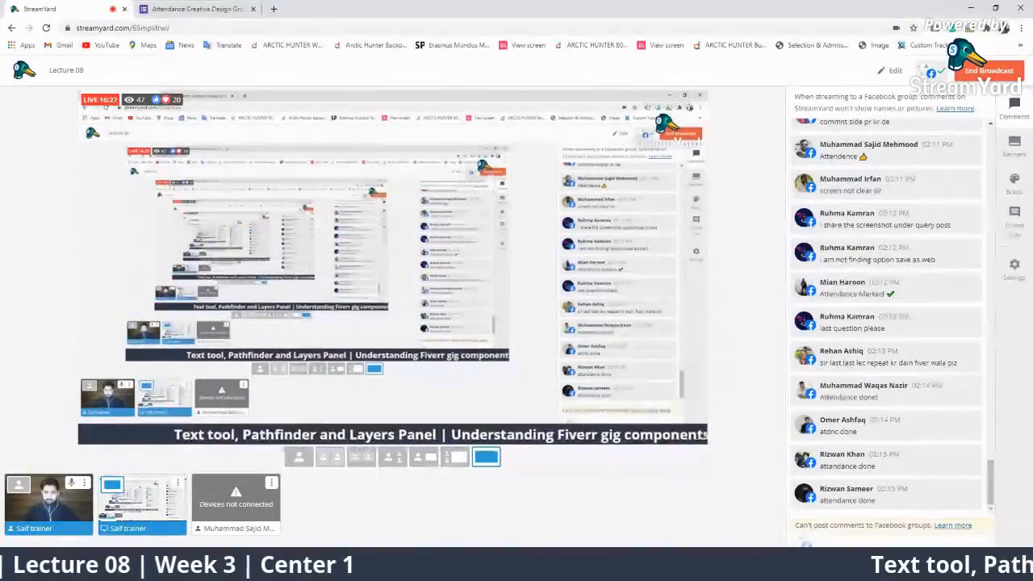
# Switch back to Illustrator and look up the Save for Web option among the file commands.
pyautogui.hotkey('alt', 'Tab')
pyautogui.click(18, 6)
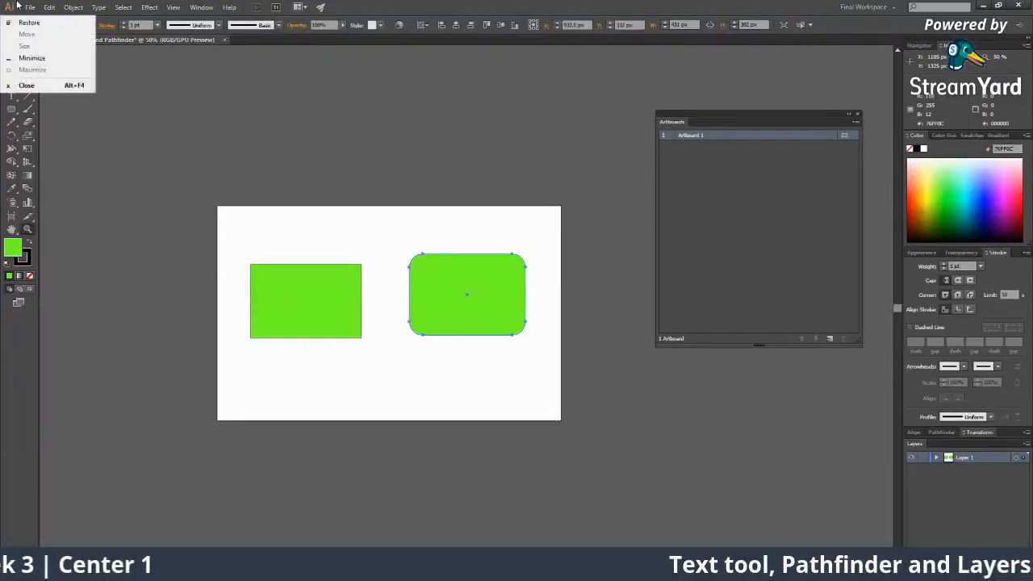
pyautogui.click(30, 8)
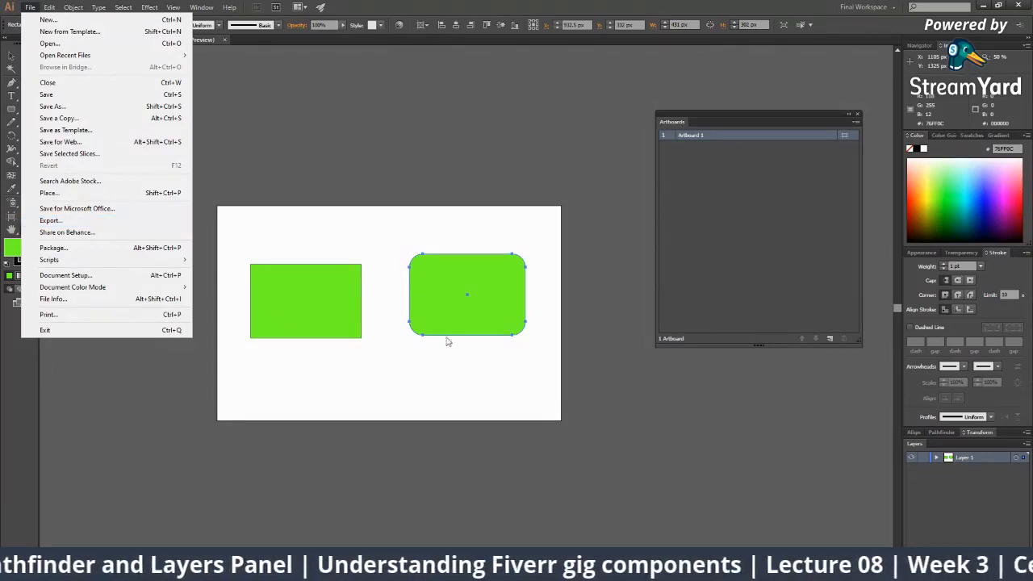
pyautogui.click(529, 432)
pyautogui.click(530, 431)
# Move the green rounded rectangle closer to the plain rectangle and fill it with light orange (#FF9D57).
pyautogui.moveTo(327, 216); pyautogui.dragTo(352, 240)
pyautogui.click(356, 208)
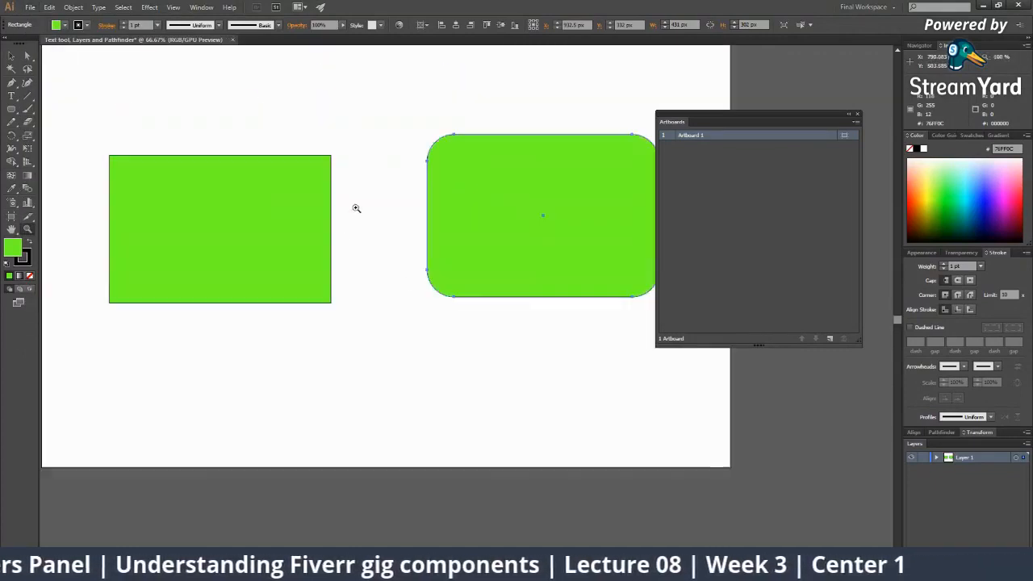
pyautogui.press('v')
pyautogui.moveTo(487, 219); pyautogui.dragTo(458, 225)
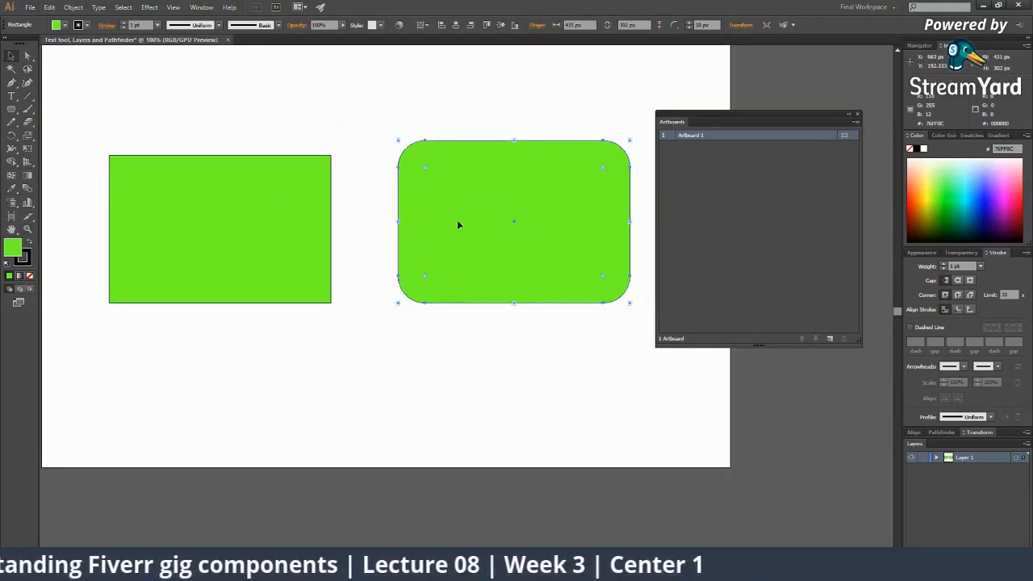
pyautogui.click(915, 185)
pyautogui.click(520, 355)
# Move the orange rounded rectangle up near the artboard's upper edge and scale it down proportionally.
pyautogui.press('z')
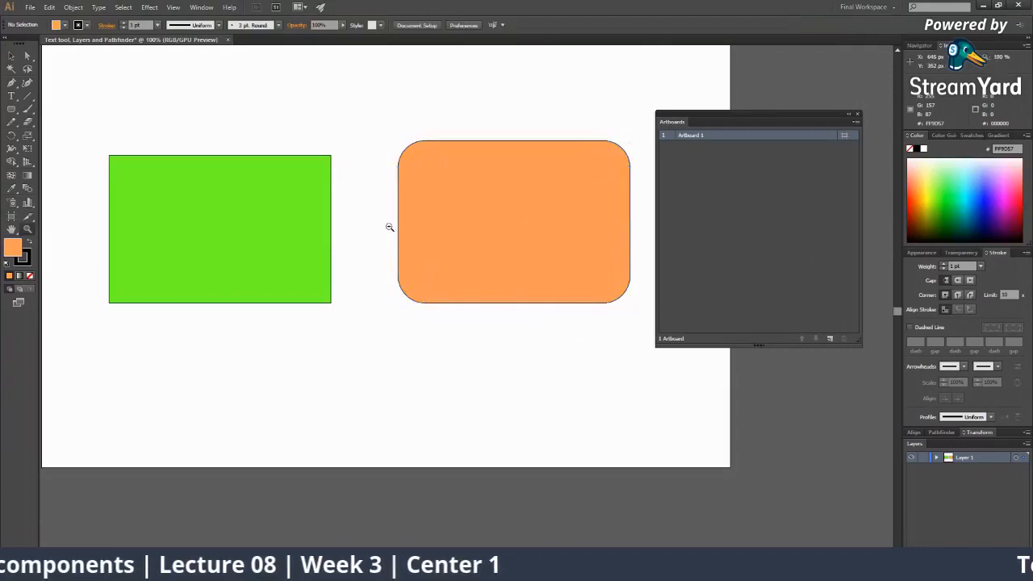
pyautogui.keyDown('alt'); pyautogui.click(389, 227); pyautogui.keyUp('alt')
pyautogui.moveTo(354, 332); pyautogui.dragTo(172, 350)
pyautogui.moveTo(11, 109); pyautogui.dragTo(50, 137)
pyautogui.press('v')
pyautogui.moveTo(380, 306); pyautogui.dragTo(379, 252)
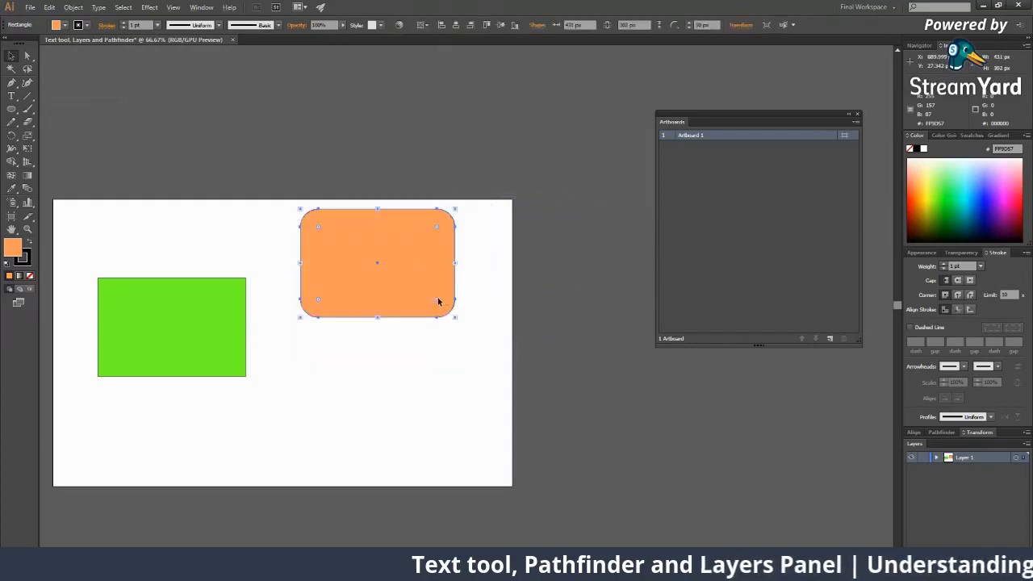
pyautogui.moveTo(440, 308); pyautogui.dragTo(398, 312)
# Draw a wide red (#FF1D16) ellipse below the orange shape and two red circles about 200 px and 234 px across beneath it.
pyautogui.hotkey('ctrl', '1')
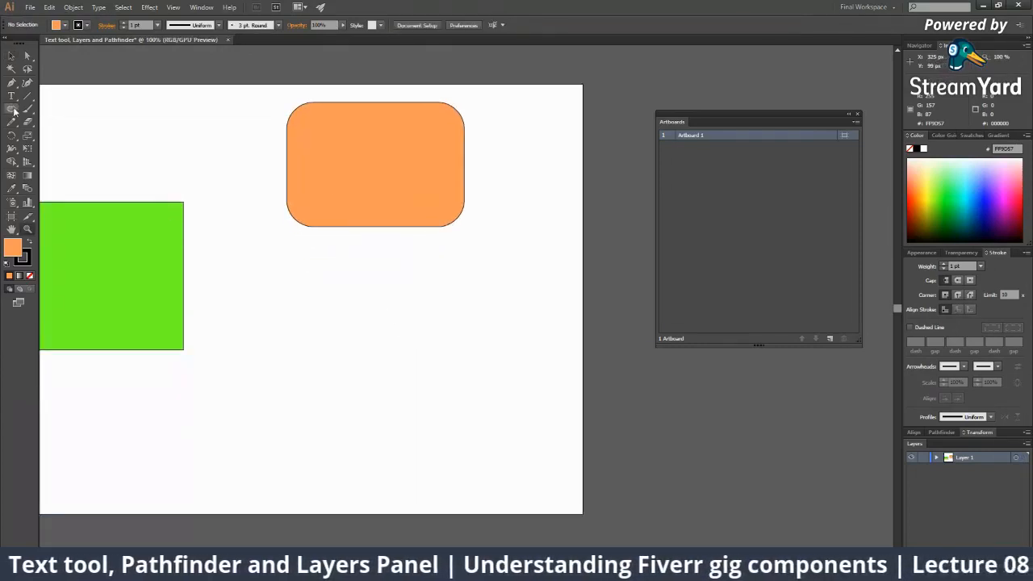
pyautogui.click(914, 192)
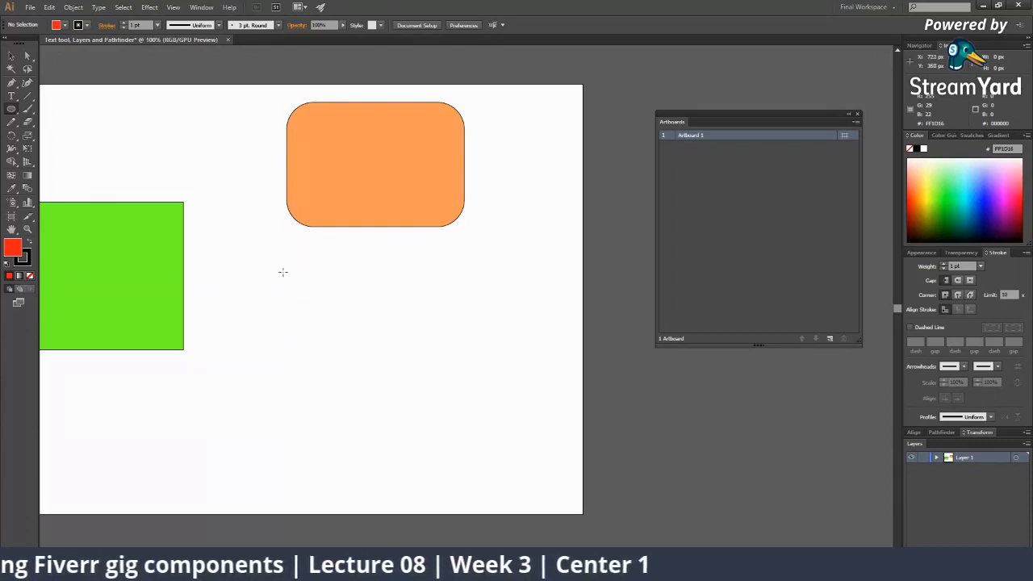
pyautogui.moveTo(282, 272); pyautogui.dragTo(537, 359)
pyautogui.moveTo(358, 386); pyautogui.dragTo(465, 493)
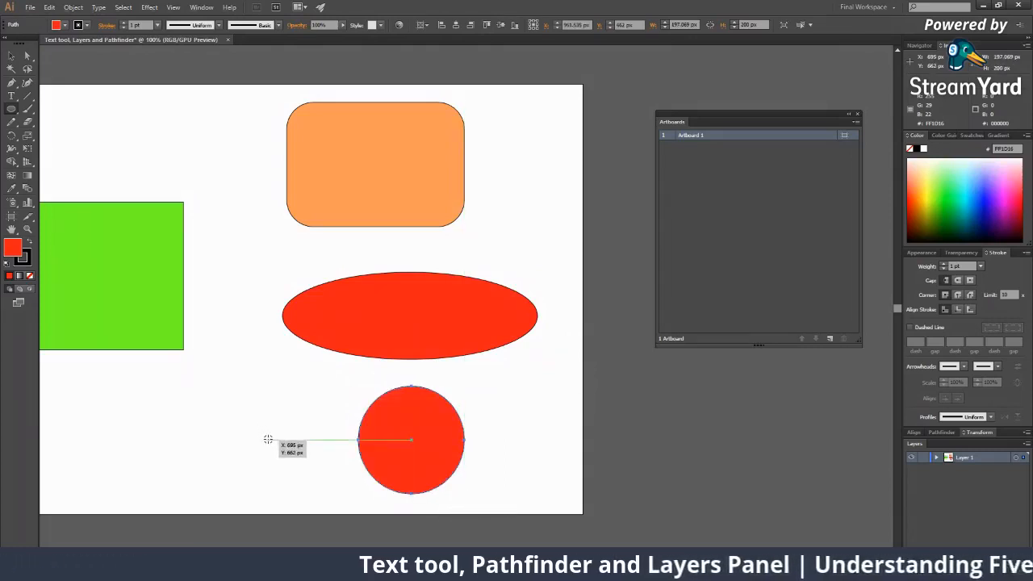
pyautogui.moveTo(268, 439); pyautogui.dragTo(299, 501)
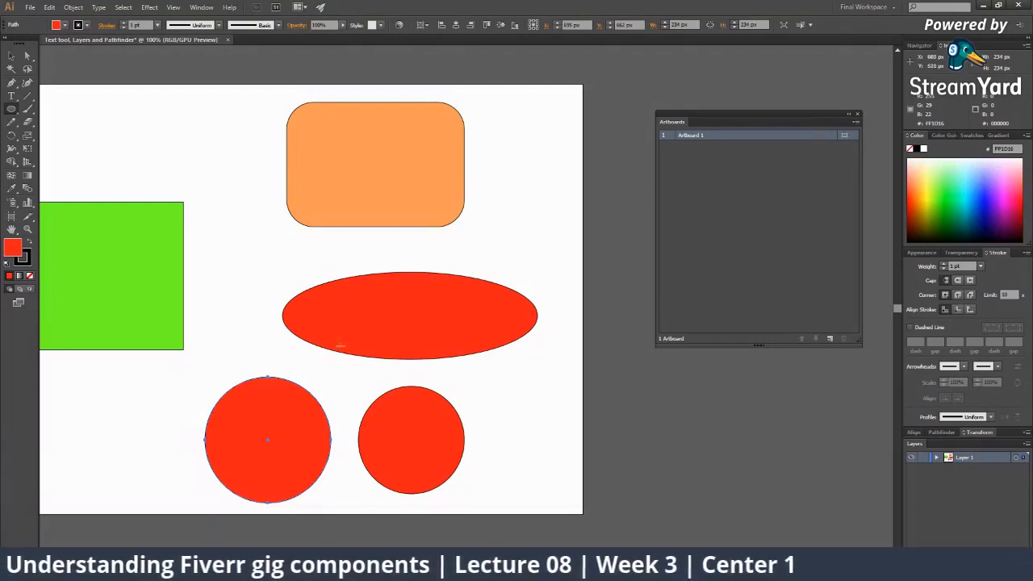
# Create a 400 by 400 px red circle with the Ellipse tool and move it just outside the artboard's edge.
pyautogui.scroll(-2, 457, 364)
pyautogui.hscroll(2, 457, 364)
pyautogui.click(458, 351)
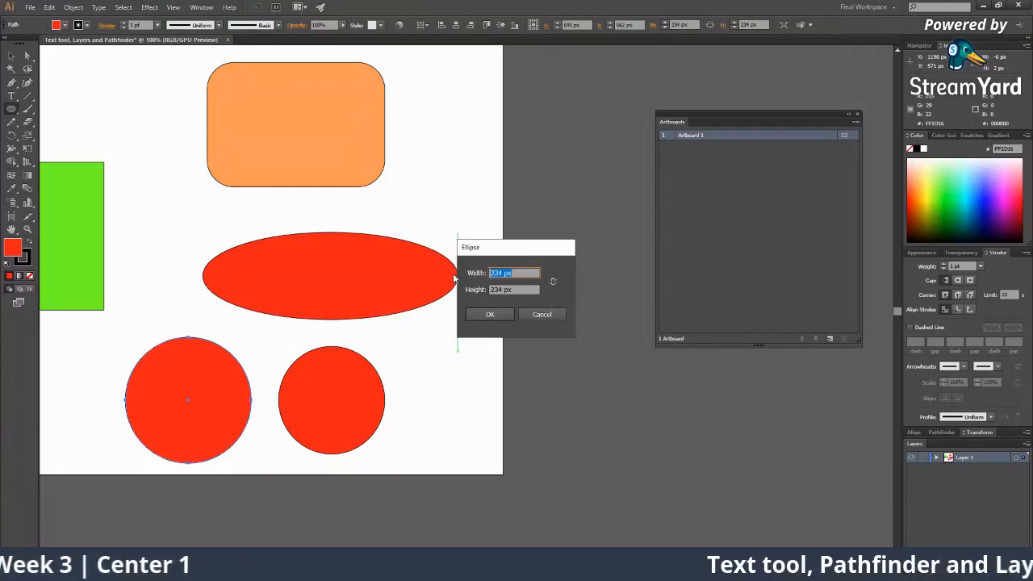
pyautogui.write('400')
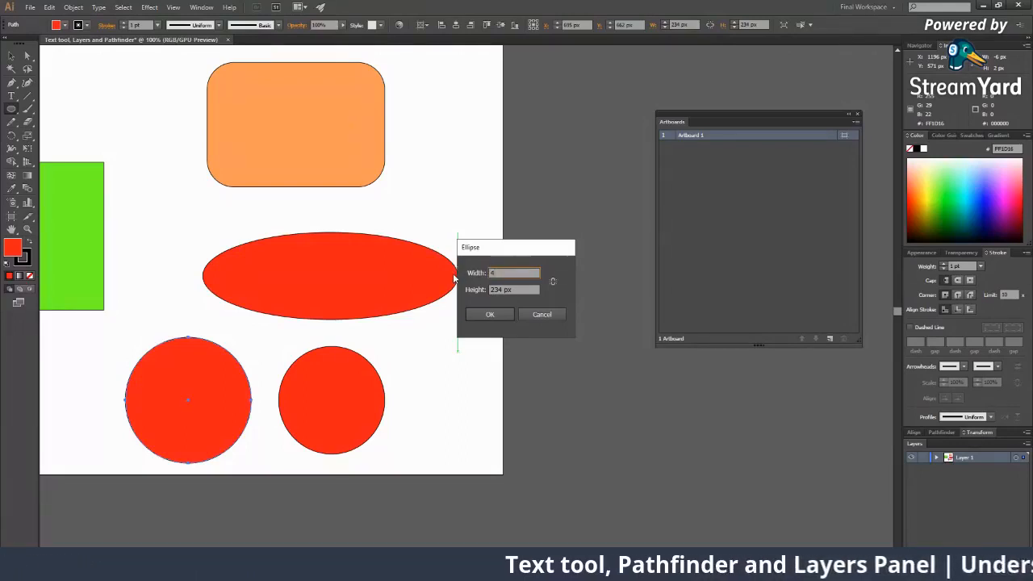
pyautogui.press('Tab')
pyautogui.write('400')
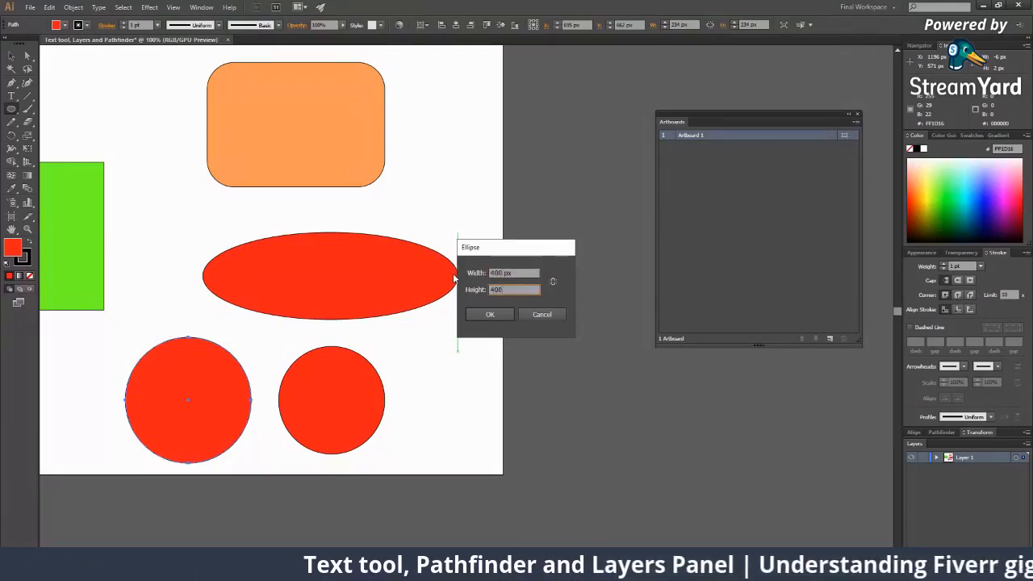
pyautogui.press('Return')
pyautogui.press('z')
pyautogui.keyDown('alt'); pyautogui.click(444, 371); pyautogui.keyUp('alt')
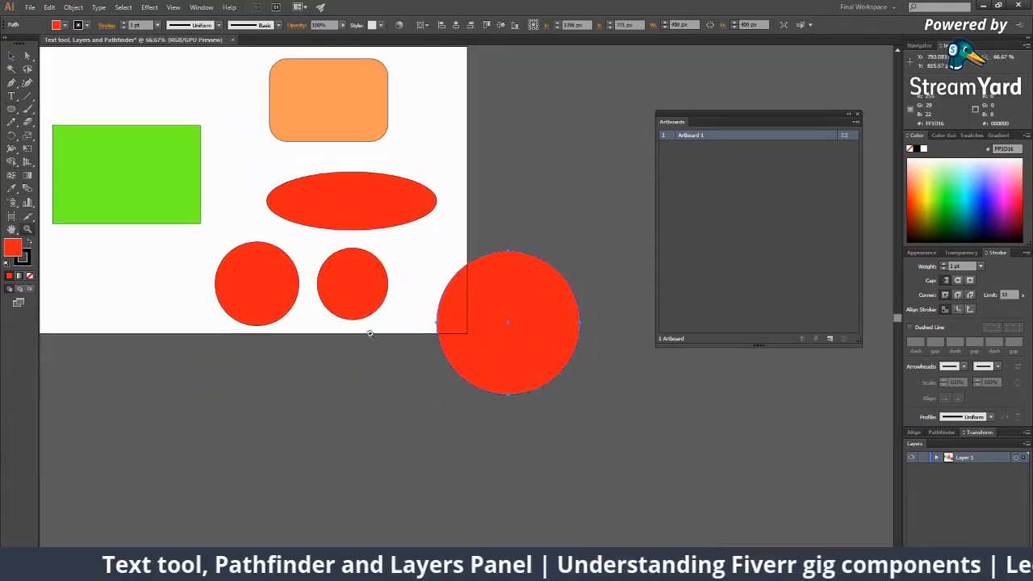
pyautogui.press('v')
pyautogui.moveTo(518, 322); pyautogui.dragTo(551, 231)
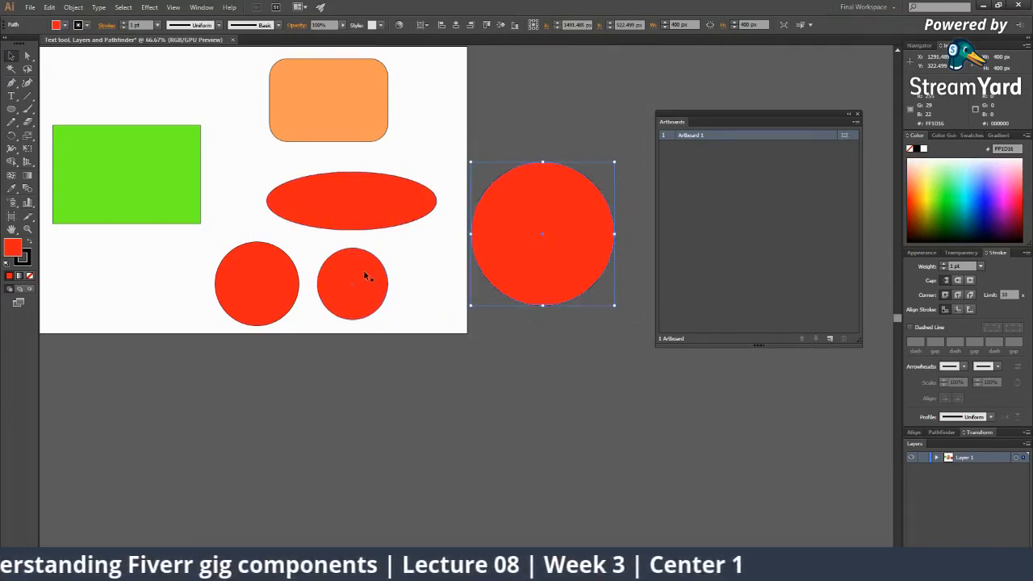
# Delete the 400 px circle, the smaller artboard circle and the wide ellipse, and move the remaining circle up beside the green rectangle.
pyautogui.press('Delete')
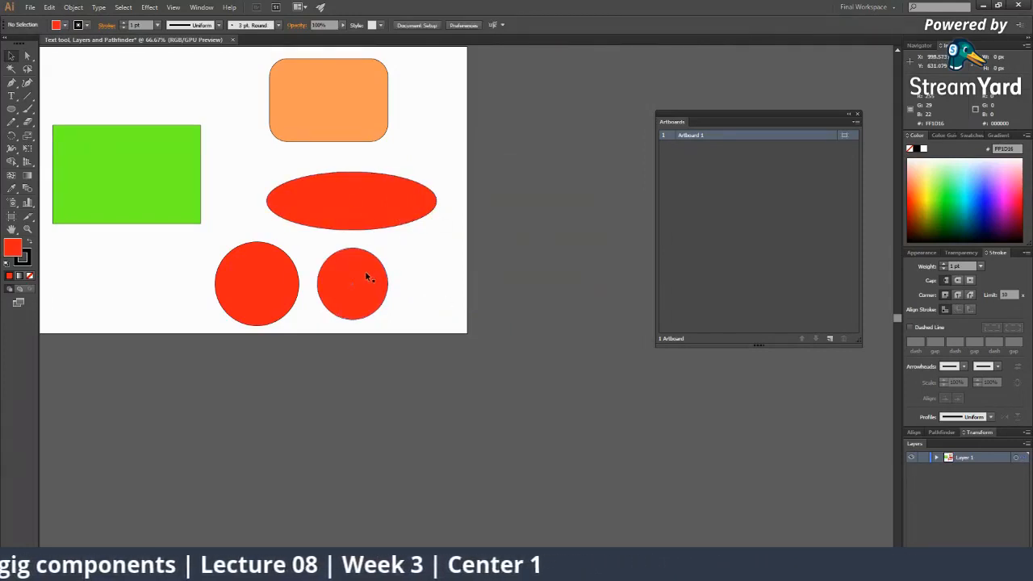
pyautogui.click(362, 268)
pyautogui.press('Delete')
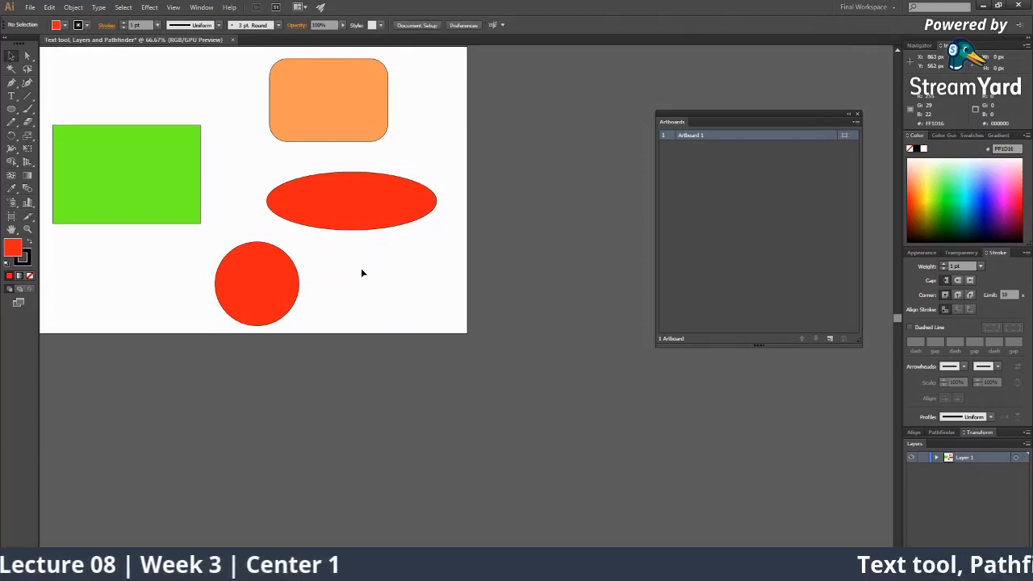
pyautogui.click(347, 201)
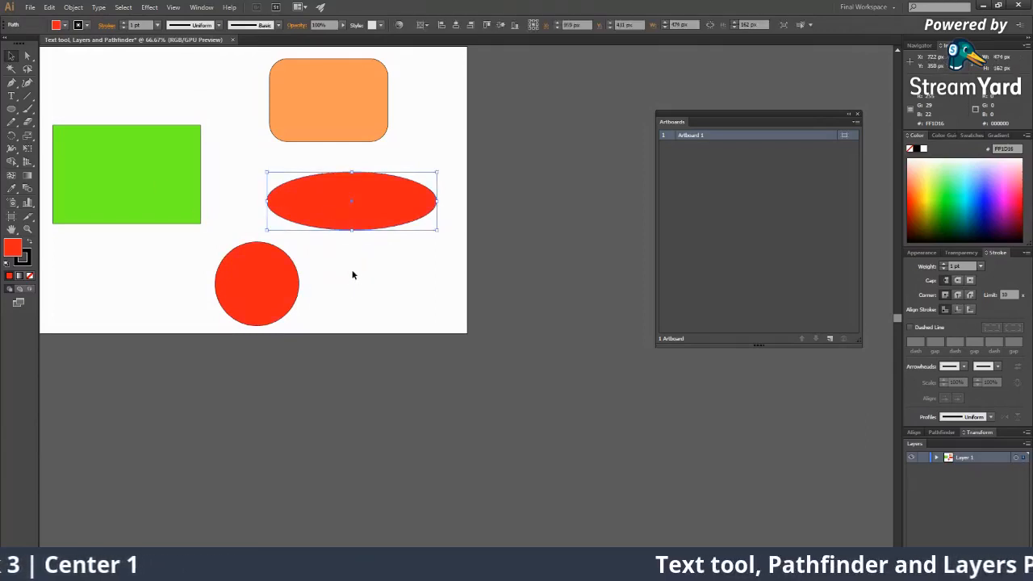
pyautogui.press('Delete')
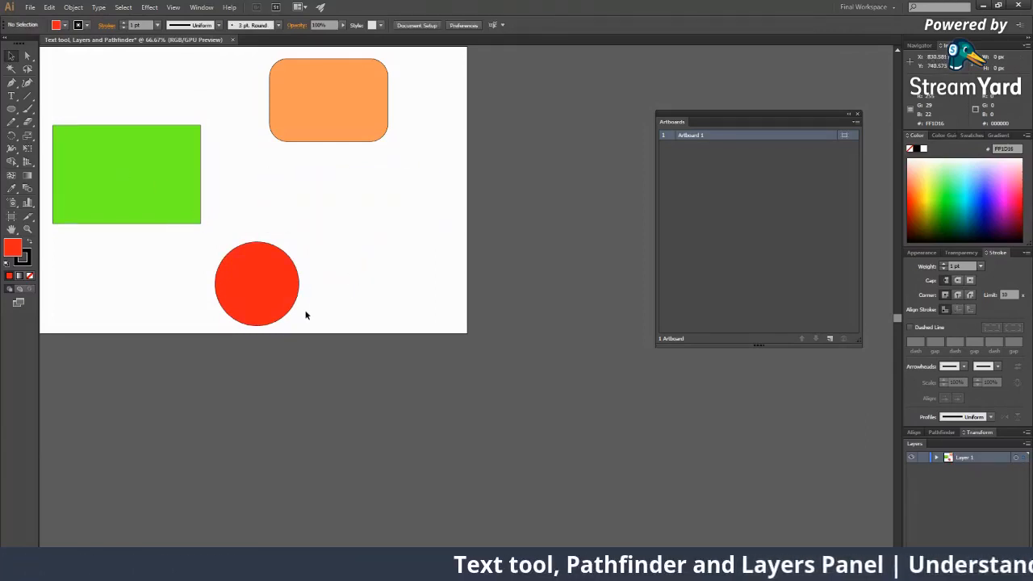
pyautogui.moveTo(285, 281); pyautogui.dragTo(310, 209)
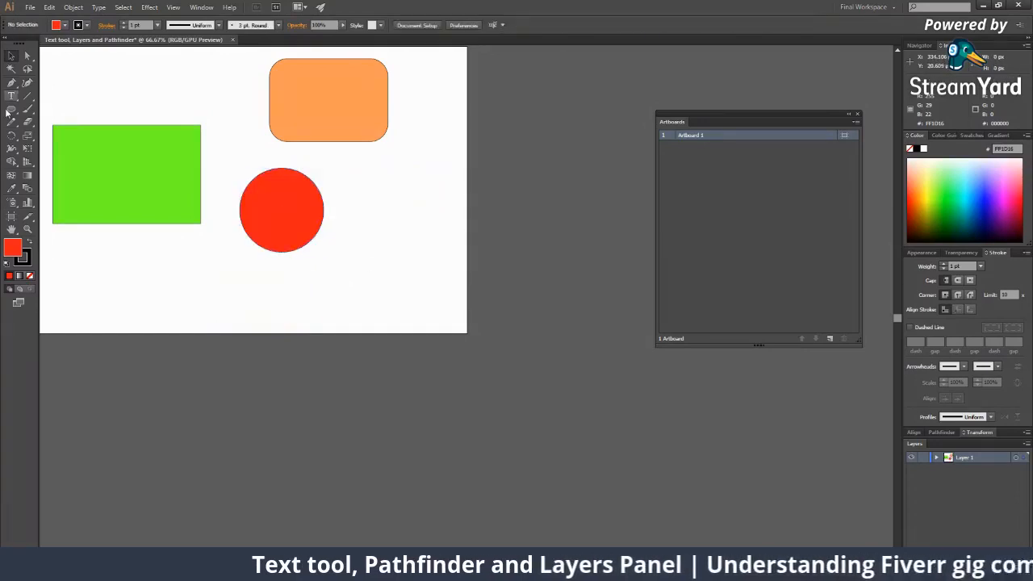
# Draw a trial red hexagon about 260 by 225 px beside the circle with the Polygon tool, and delete it.
pyautogui.moveTo(12, 108); pyautogui.dragTo(34, 147)
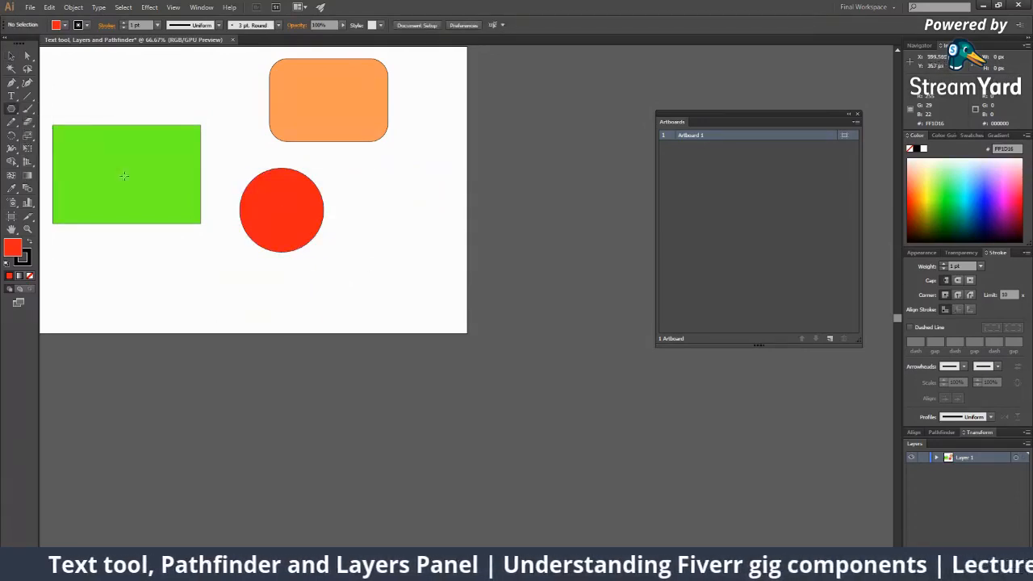
pyautogui.press('z')
pyautogui.click(284, 242)
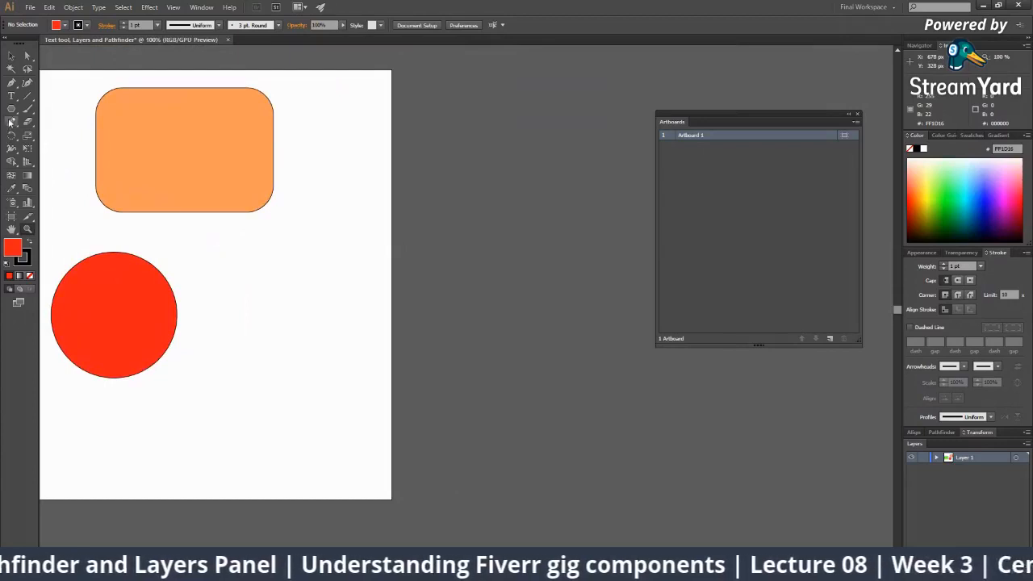
pyautogui.click(10, 121)
pyautogui.moveTo(240, 257); pyautogui.dragTo(231, 288)
pyautogui.hotkey('ctrl', 'z')
pyautogui.hotkey('ctrl', 'z')
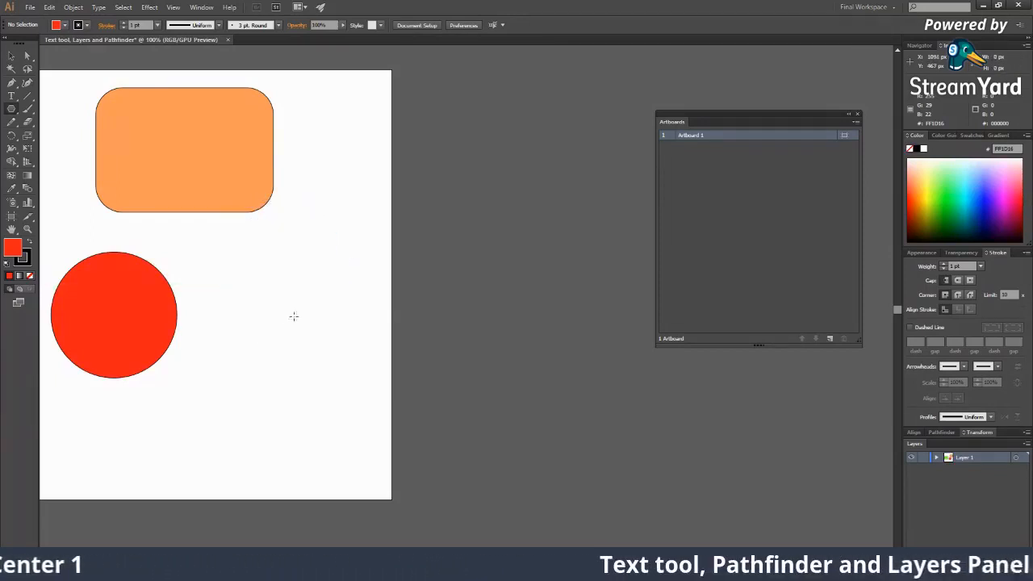
pyautogui.moveTo(296, 300); pyautogui.dragTo(366, 300)
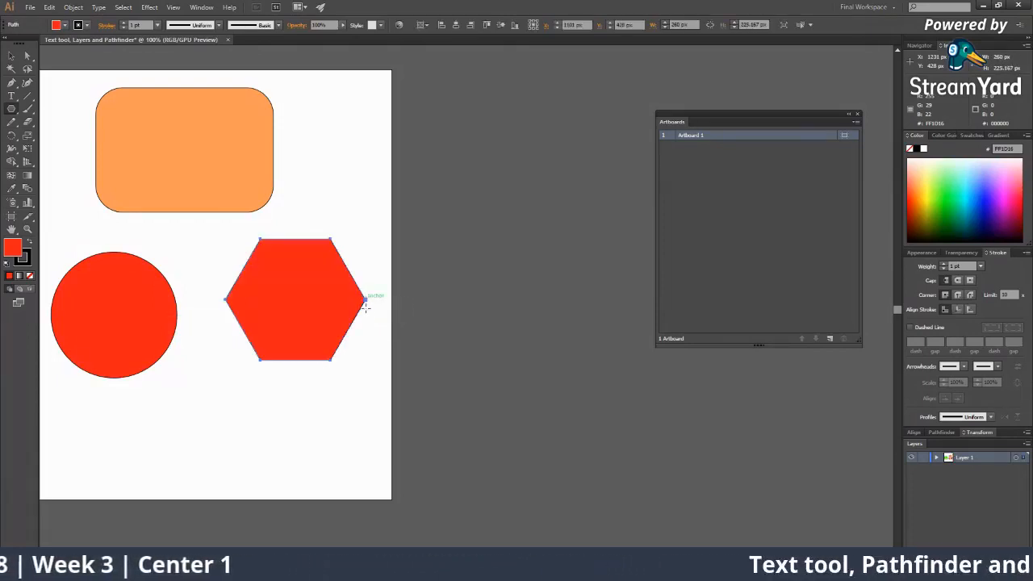
pyautogui.press('Delete')
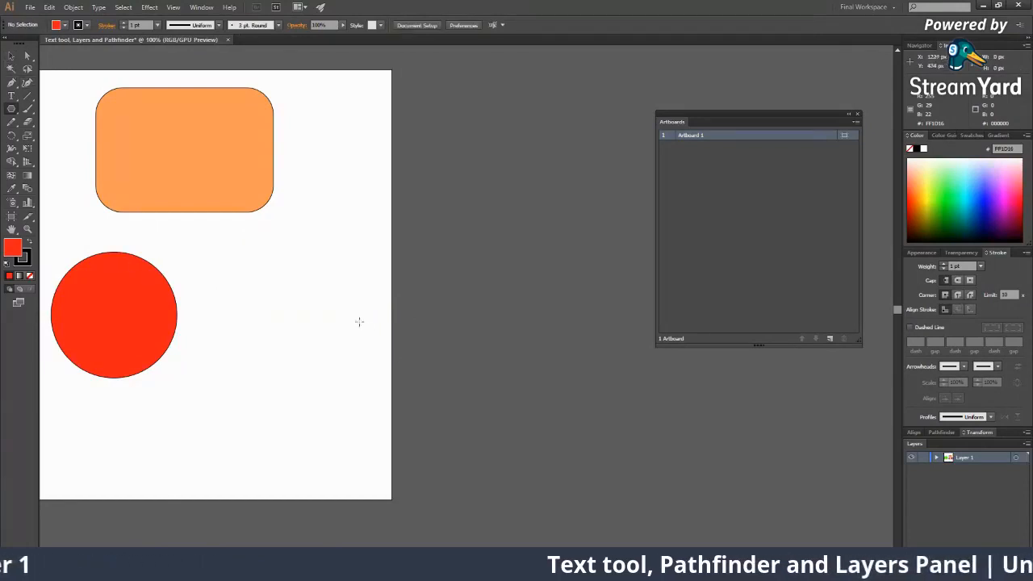
# Draw and delete two more trial hexagons beside the circle, and open and cancel the polygon's radius and sides settings.
pyautogui.moveTo(300, 302); pyautogui.dragTo(339, 352)
pyautogui.press('Delete')
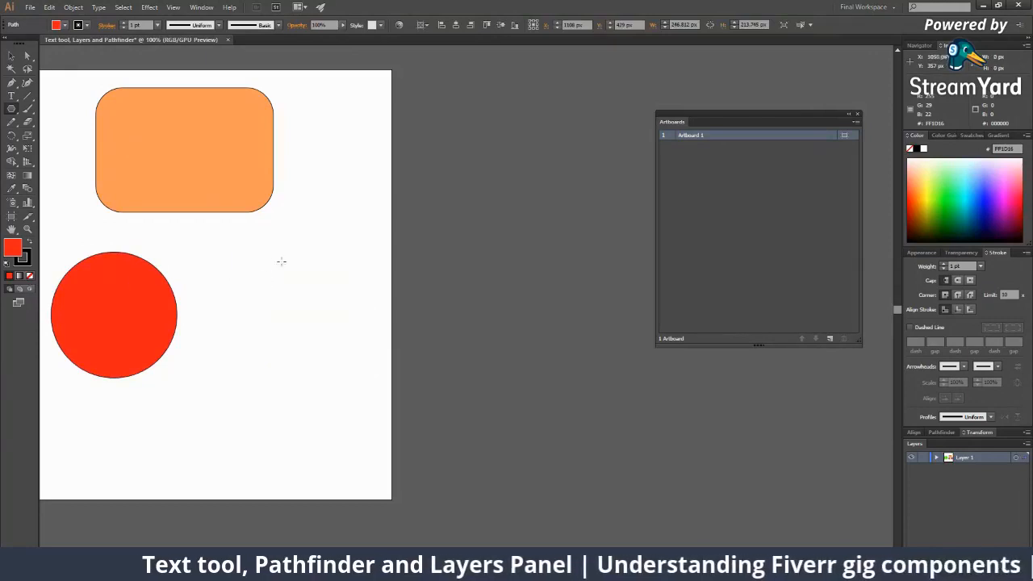
pyautogui.moveTo(257, 237); pyautogui.dragTo(292, 297)
pyautogui.press('Delete')
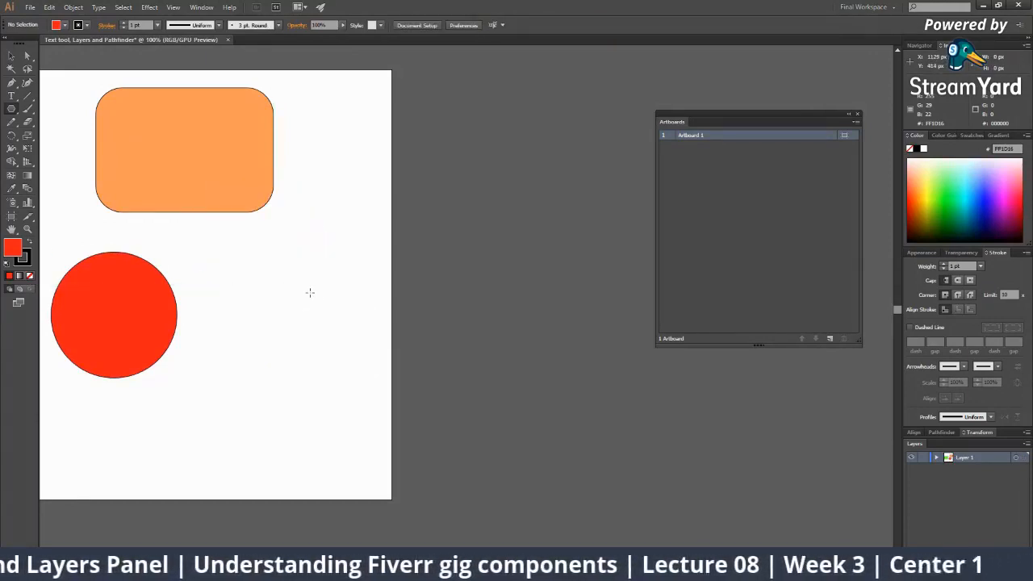
pyautogui.click(310, 293)
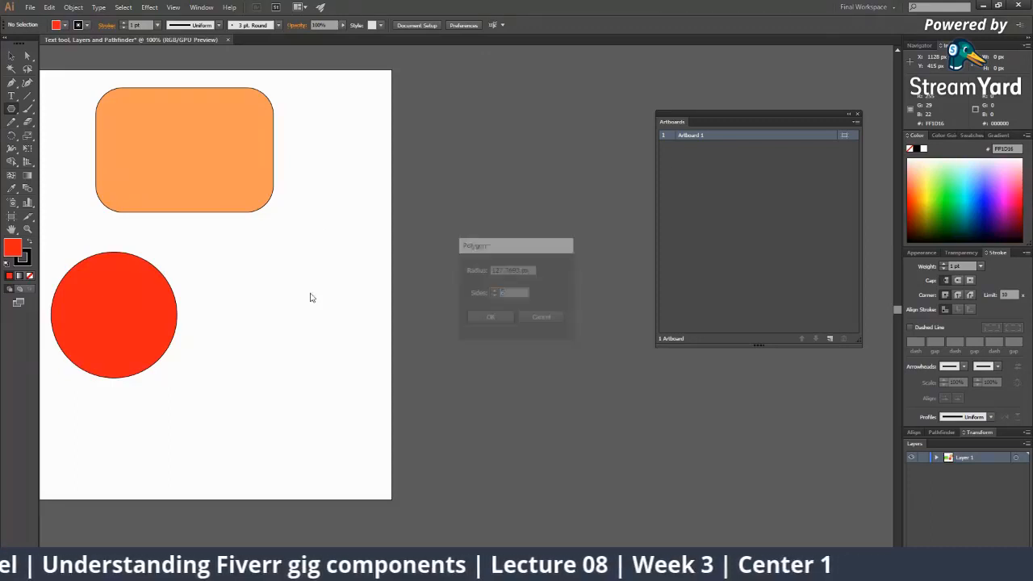
pyautogui.click(544, 314)
# Draw a hexagon standing on its corner, about 258 by 296 px, move it below the orange shape and undo it.
pyautogui.moveTo(253, 248); pyautogui.dragTo(254, 325)
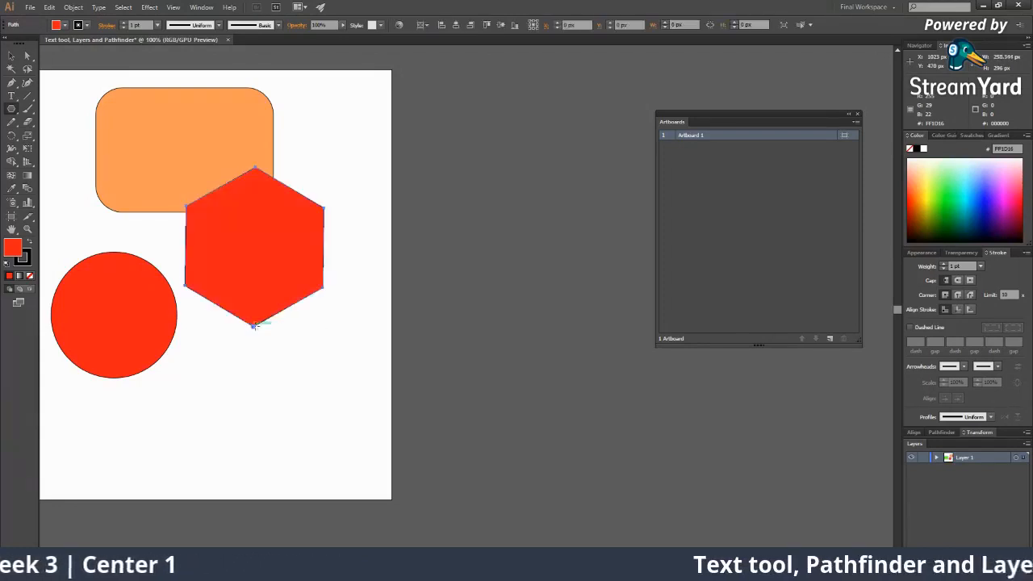
pyautogui.press('v')
pyautogui.moveTo(275, 270); pyautogui.dragTo(317, 322)
pyautogui.hotkey('ctrl', 'z')
pyautogui.hotkey('ctrl', 'z')
pyautogui.hotkey('ctrl', 'z')
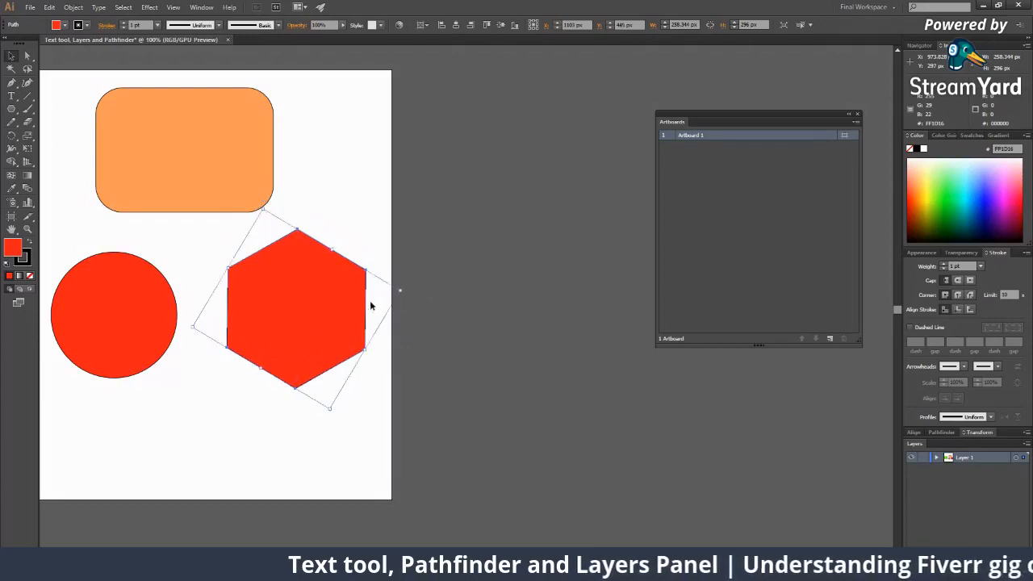
# Draw a red hexagon about 258 by 223 px beside the circle and rotate it to stand on a corner.
pyautogui.click(12, 109)
pyautogui.moveTo(292, 303); pyautogui.dragTo(317, 369)
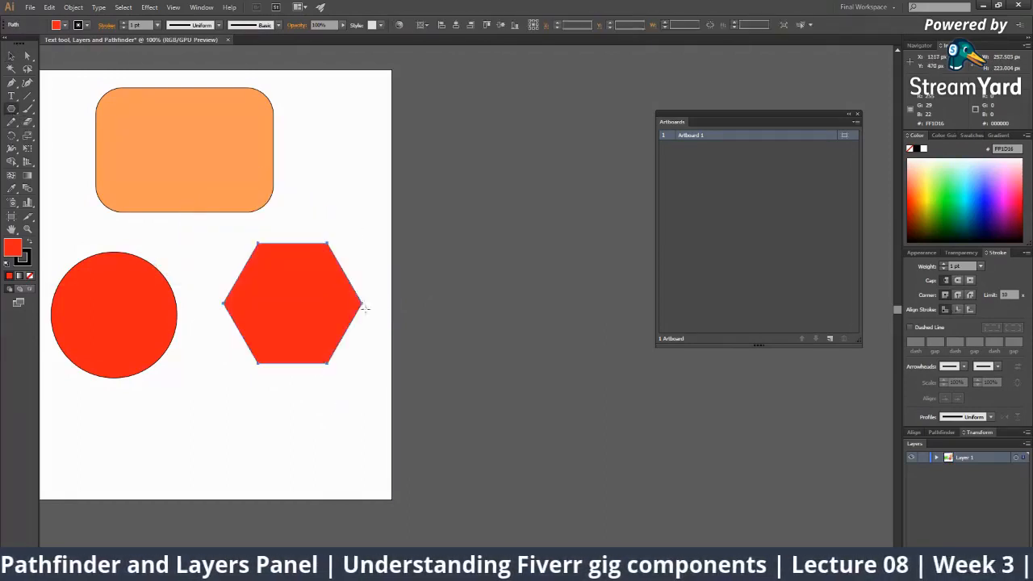
pyautogui.press('v')
pyautogui.moveTo(365, 242); pyautogui.dragTo(331, 211)
pyautogui.click(395, 376)
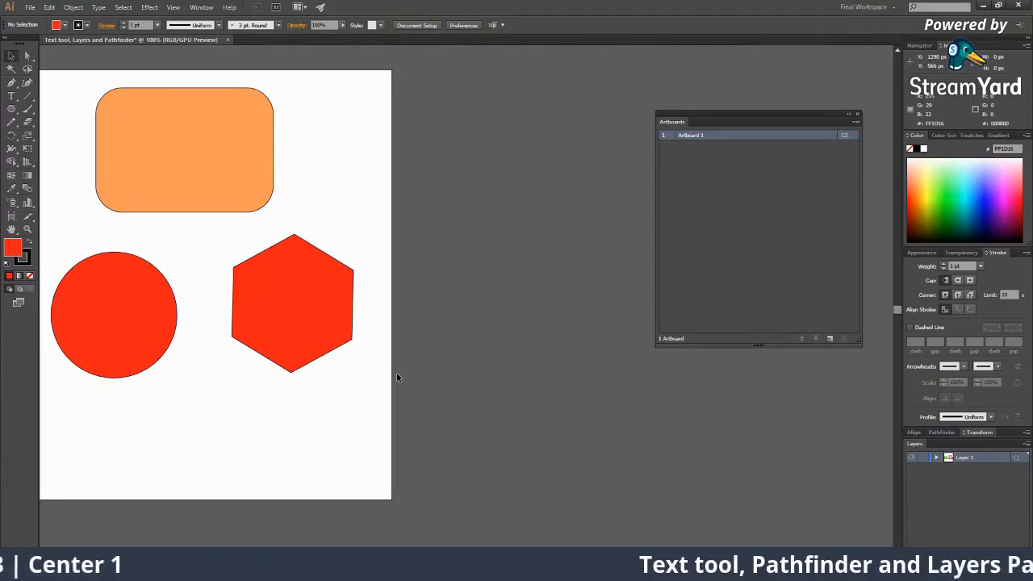
# Fine-tune the hexagon's rotation until its two side edges are vertical, and deselect it.
pyautogui.click(285, 314)
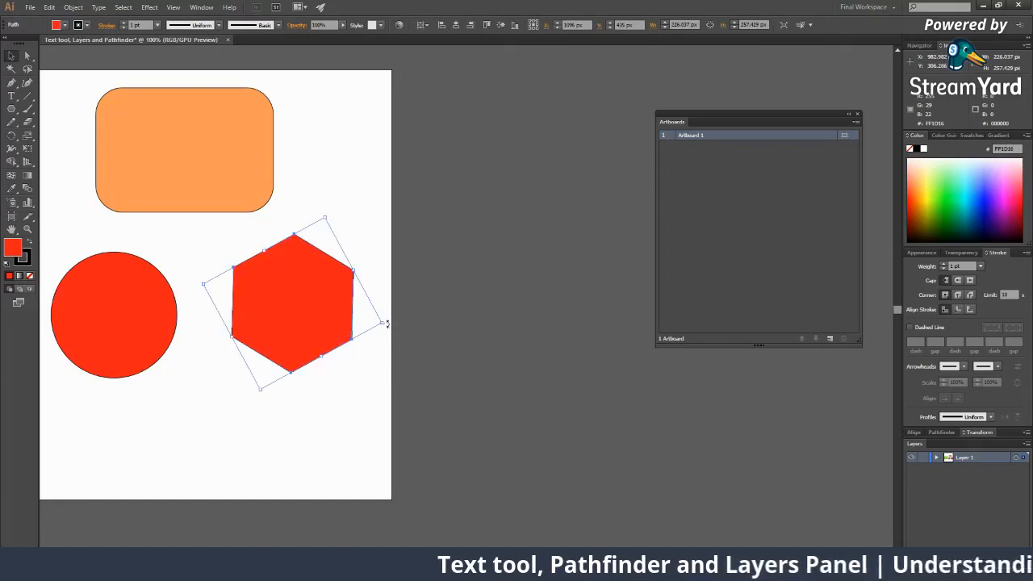
pyautogui.click(389, 327)
pyautogui.click(345, 308)
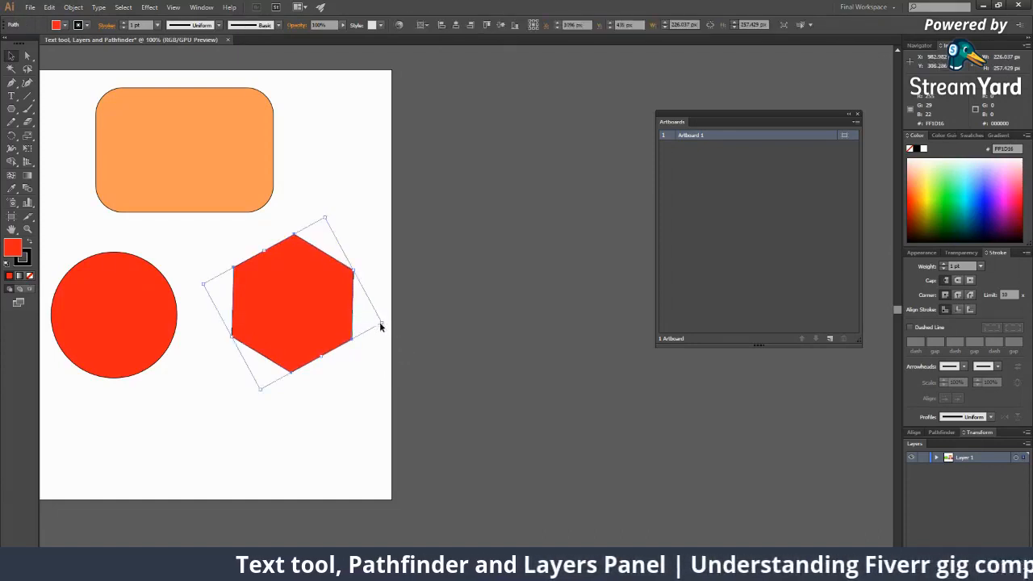
pyautogui.click(387, 330)
pyautogui.click(346, 311)
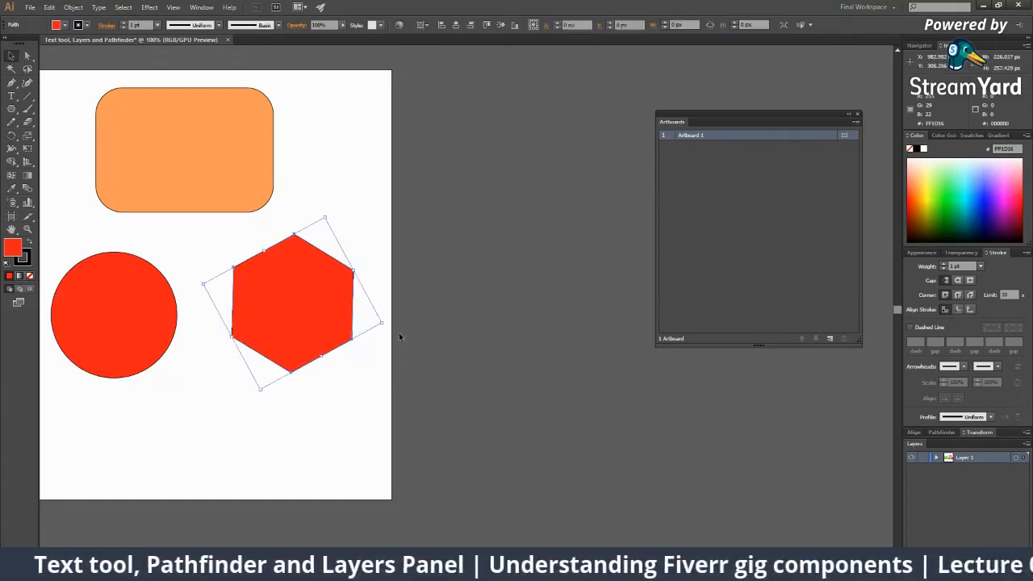
pyautogui.click(418, 385)
# Fill the hexagon with blue (#3032FF).
pyautogui.click(11, 109)
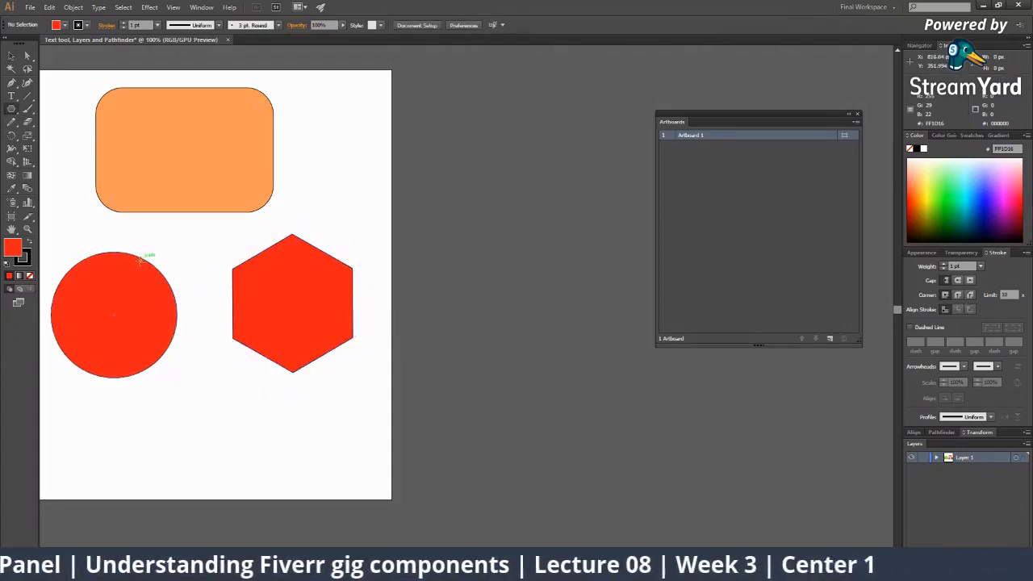
pyautogui.moveTo(334, 431); pyautogui.dragTo(358, 325)
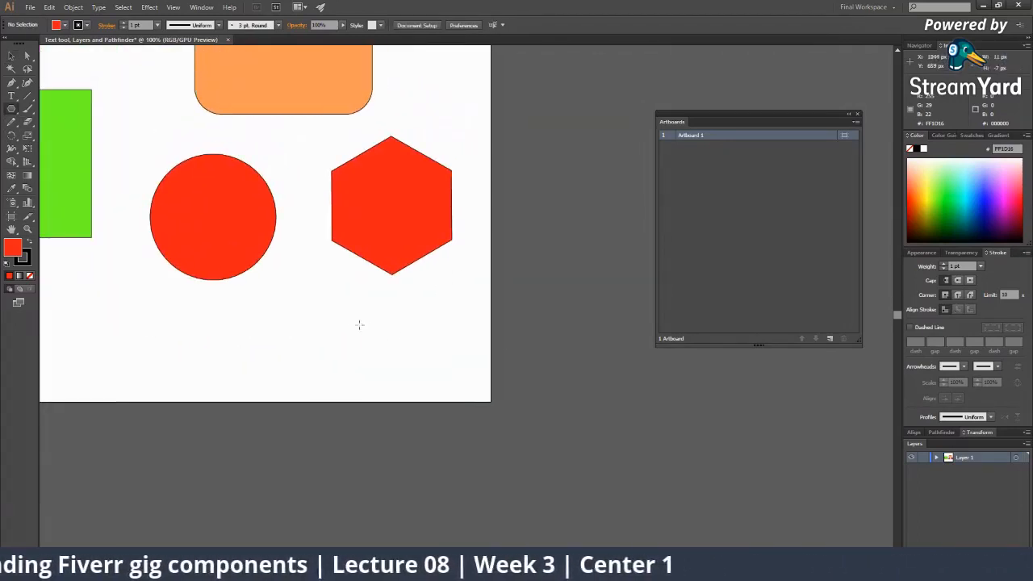
pyautogui.press('v')
pyautogui.click(388, 236)
pyautogui.click(952, 181)
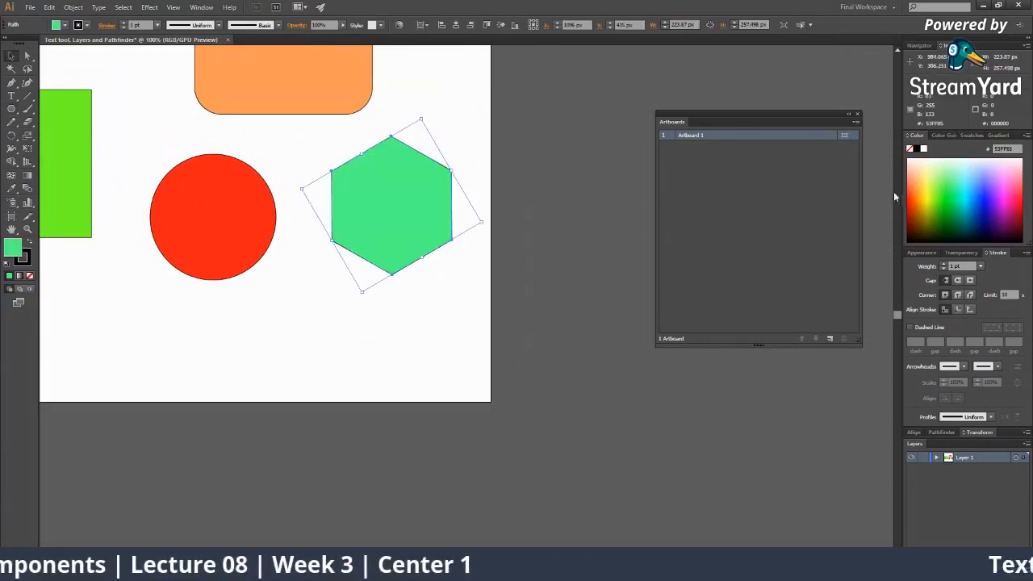
pyautogui.click(984, 193)
pyautogui.moveTo(518, 205); pyautogui.dragTo(671, 258)
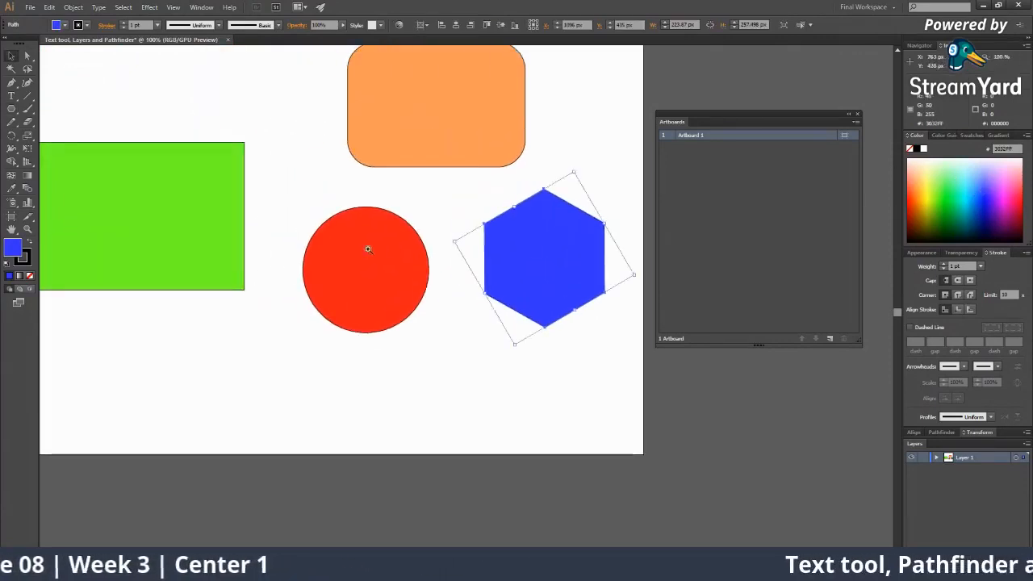
# Rearrange the shapes with the green rectangle near the artboard's upper edge, the red circle beneath it and the blue hexagon beside the circle.
pyautogui.keyDown('ctrl'); pyautogui.keyDown('alt'); pyautogui.click(368, 248); pyautogui.keyUp('alt'); pyautogui.keyUp('ctrl')
pyautogui.click(353, 277)
pyautogui.moveTo(352, 277); pyautogui.dragTo(364, 207)
pyautogui.moveTo(395, 264); pyautogui.dragTo(385, 259)
pyautogui.moveTo(425, 324); pyautogui.dragTo(292, 316)
pyautogui.moveTo(557, 343); pyautogui.dragTo(386, 339)
pyautogui.click(517, 340)
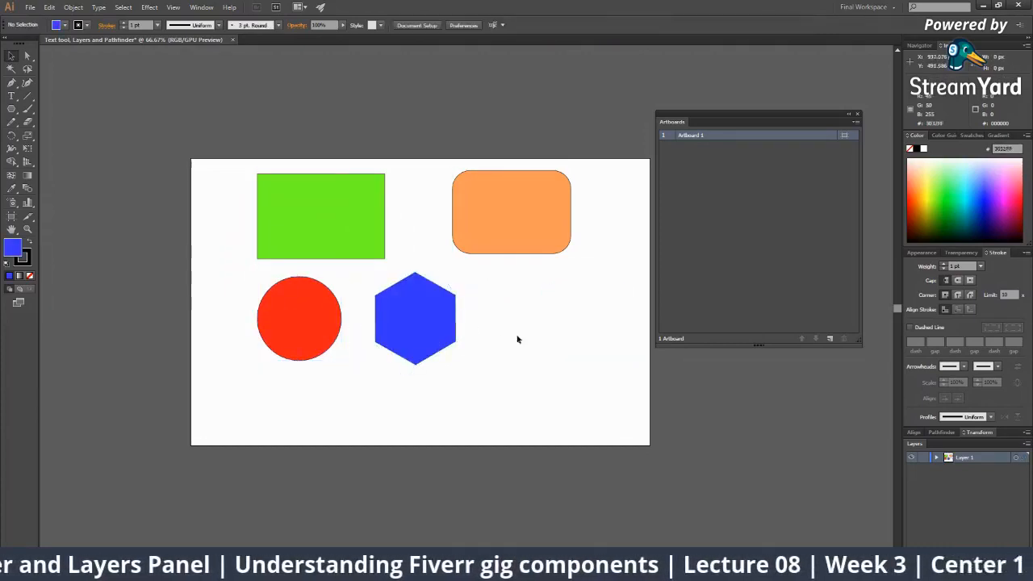
# Create a blue five-sided polygon with a 128.7517 px radius beneath the orange rounded rectangle.
pyautogui.click(11, 109)
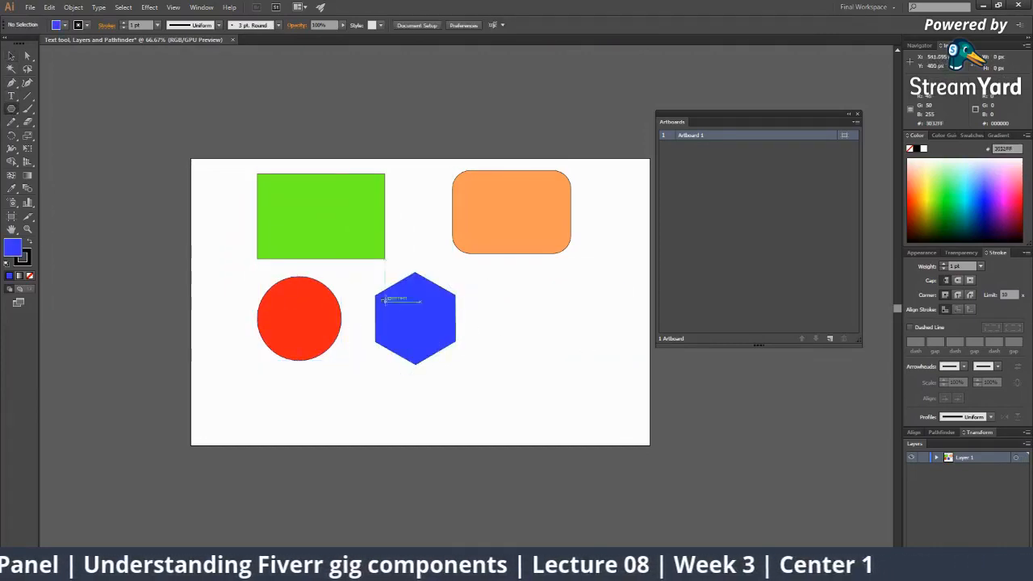
pyautogui.click(528, 306)
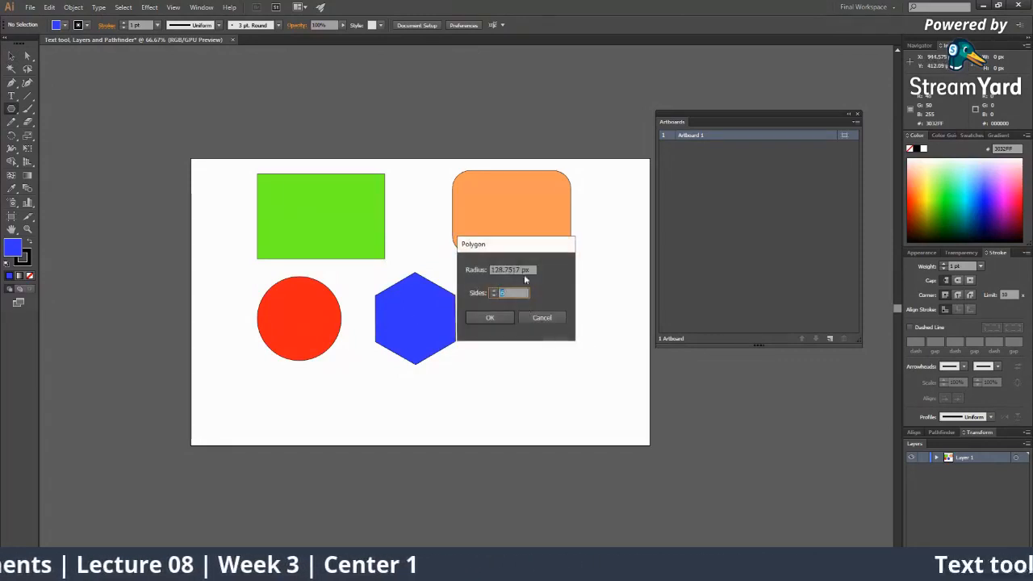
pyautogui.moveTo(562, 249); pyautogui.dragTo(622, 262)
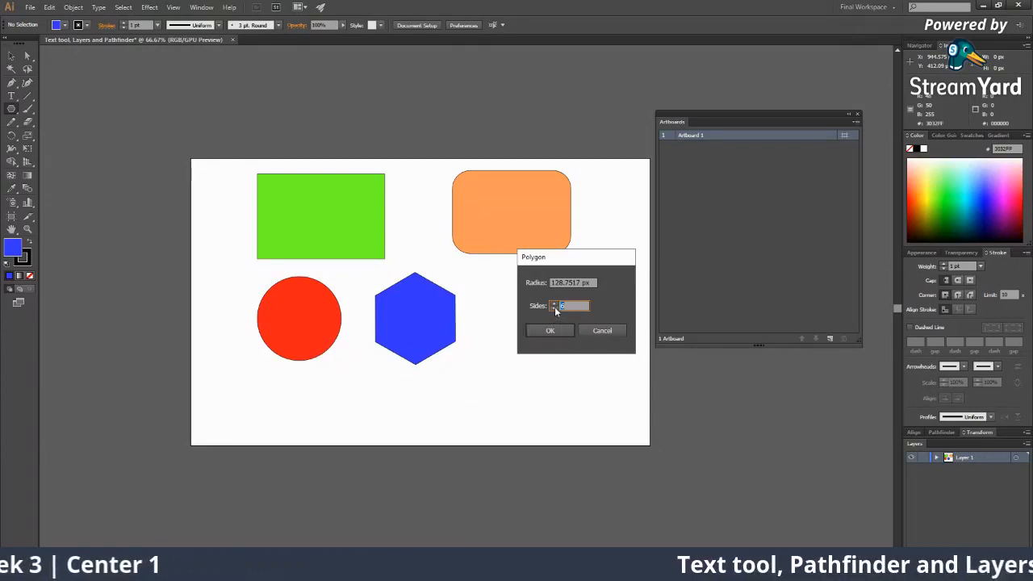
pyautogui.click(551, 331)
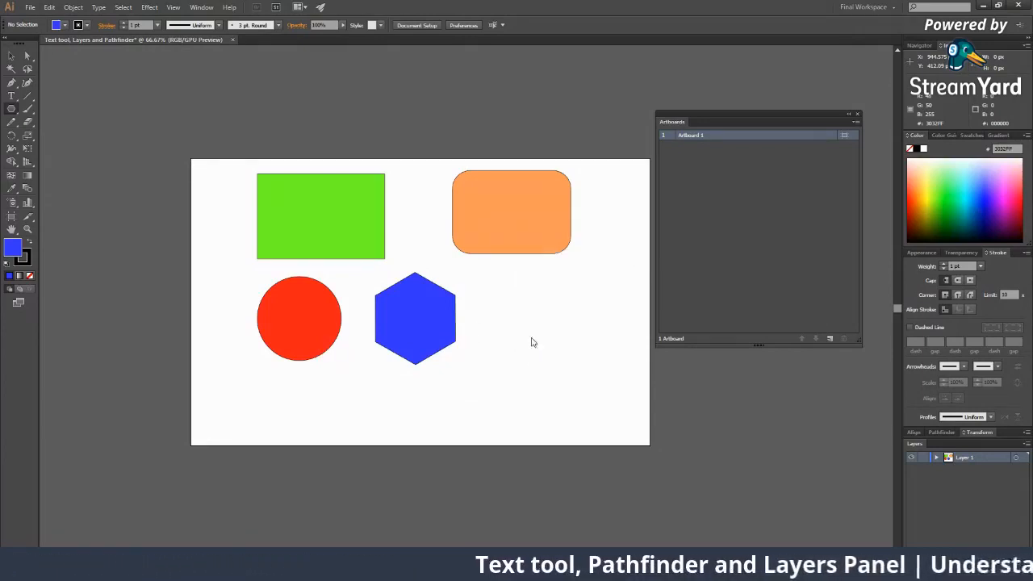
pyautogui.press('z')
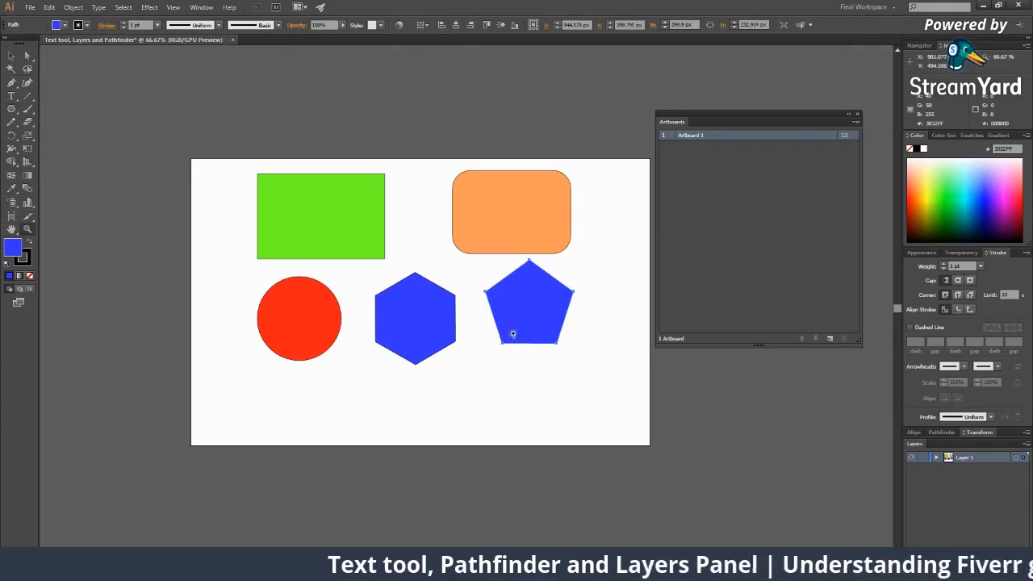
# Move the blue pentagon slightly down, clear of the orange rounded rectangle and level with the hexagon, and deselect it.
pyautogui.click(486, 292)
pyautogui.click(487, 292)
pyautogui.press('v')
pyautogui.moveTo(545, 312); pyautogui.dragTo(537, 340)
pyautogui.moveTo(537, 340); pyautogui.dragTo(363, 368)
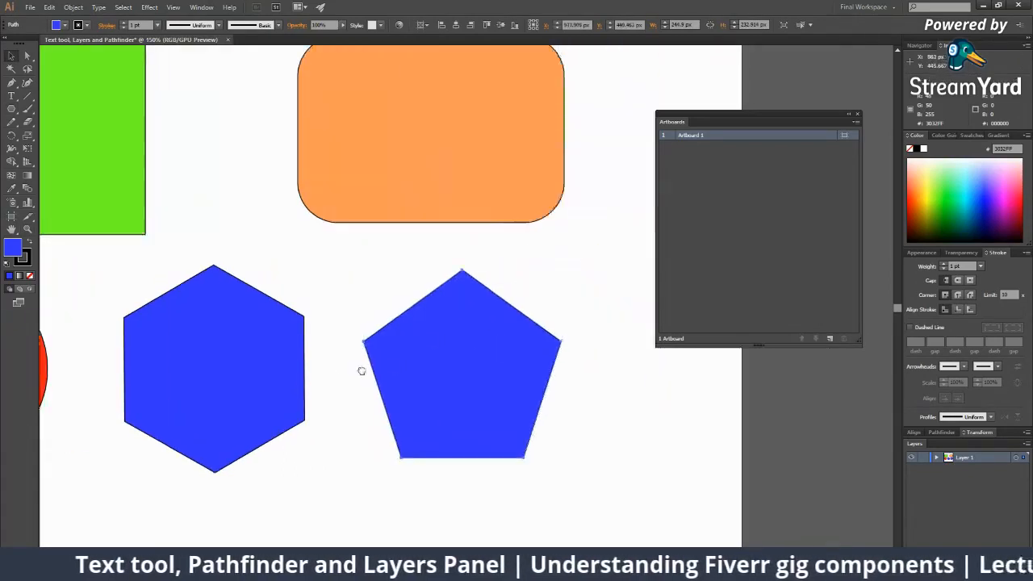
pyautogui.click(581, 435)
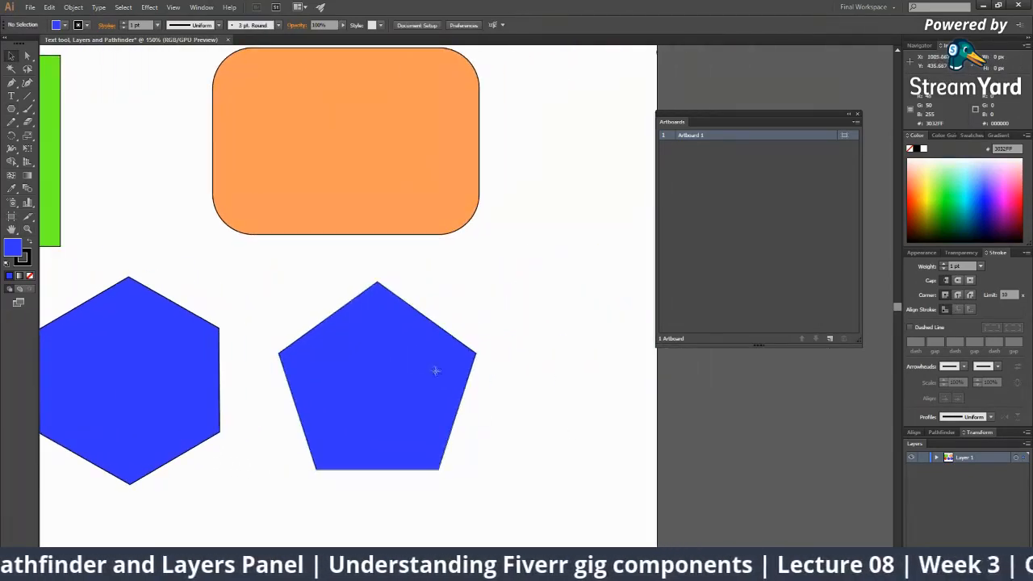
pyautogui.moveTo(436, 368); pyautogui.dragTo(435, 359)
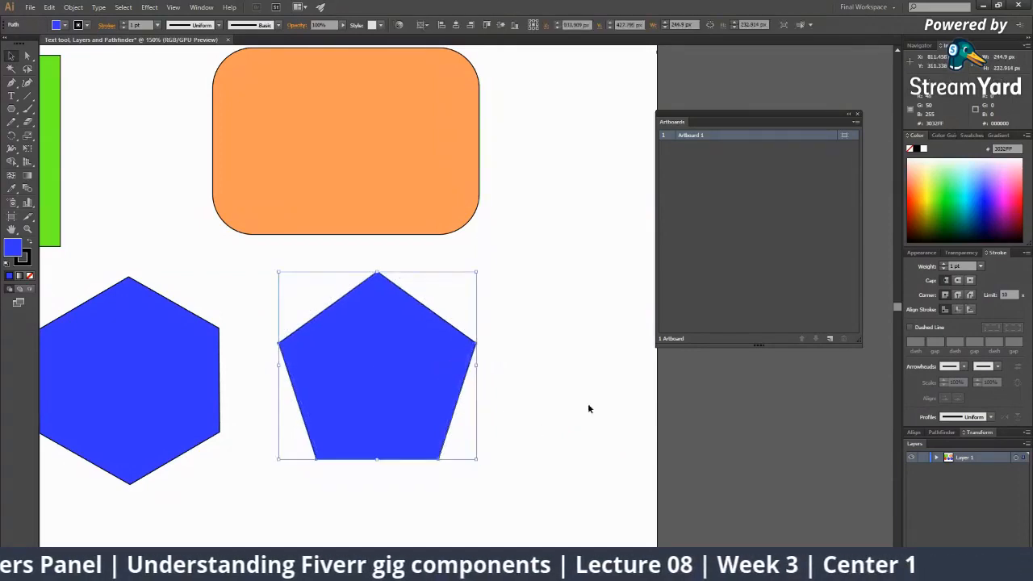
pyautogui.click(513, 415)
pyautogui.moveTo(396, 404); pyautogui.dragTo(383, 314)
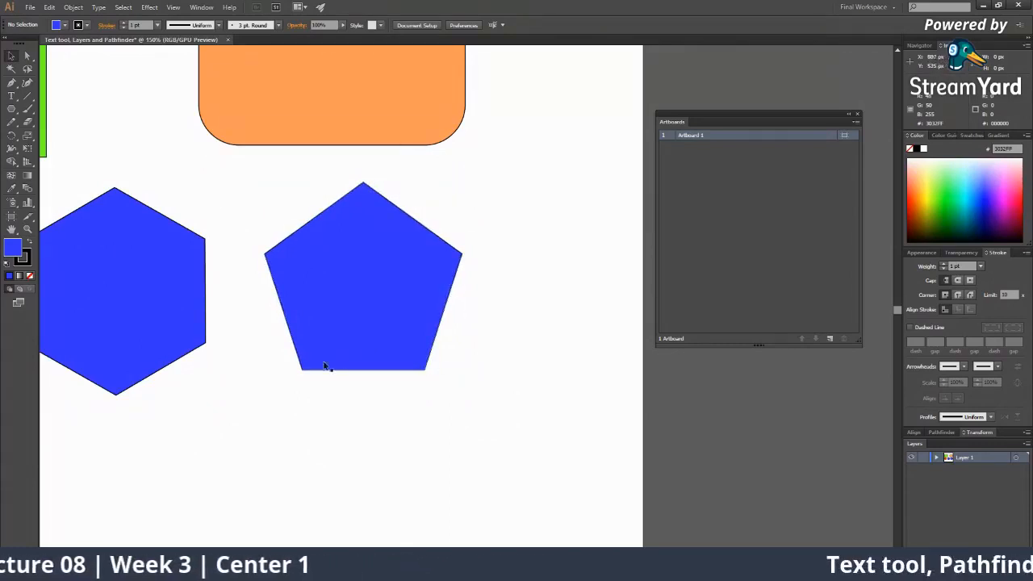
pyautogui.keyDown('ctrl'); pyautogui.keyDown('alt'); pyautogui.click(367, 285); pyautogui.keyUp('alt'); pyautogui.keyUp('ctrl')
pyautogui.keyDown('ctrl'); pyautogui.keyDown('alt'); pyautogui.click(367, 285); pyautogui.keyUp('alt'); pyautogui.keyUp('ctrl')
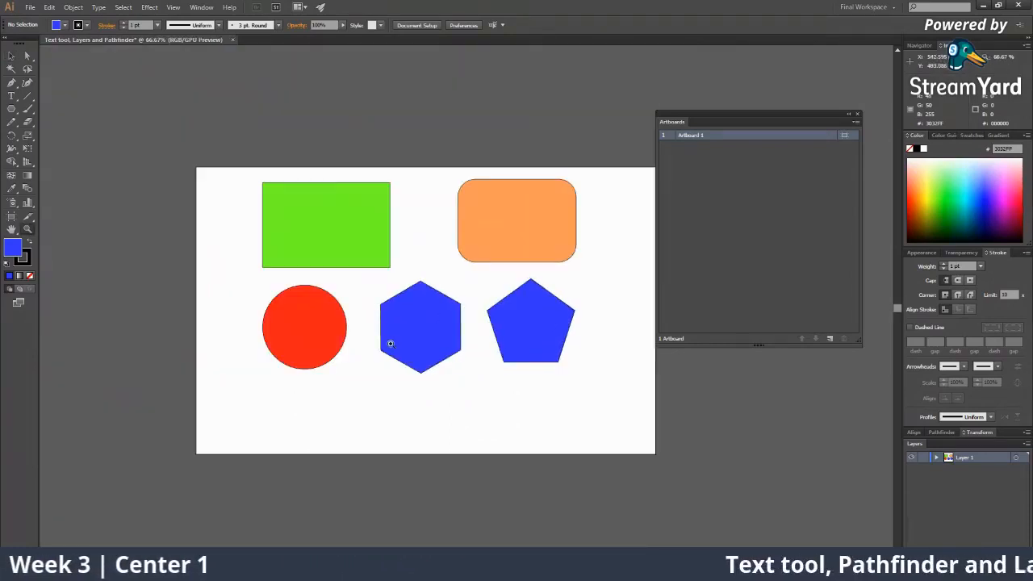
# Create a blue four-sided polygon with a 128.7517 px radius and place it beneath the hexagon.
pyautogui.click(12, 109)
pyautogui.click(586, 381)
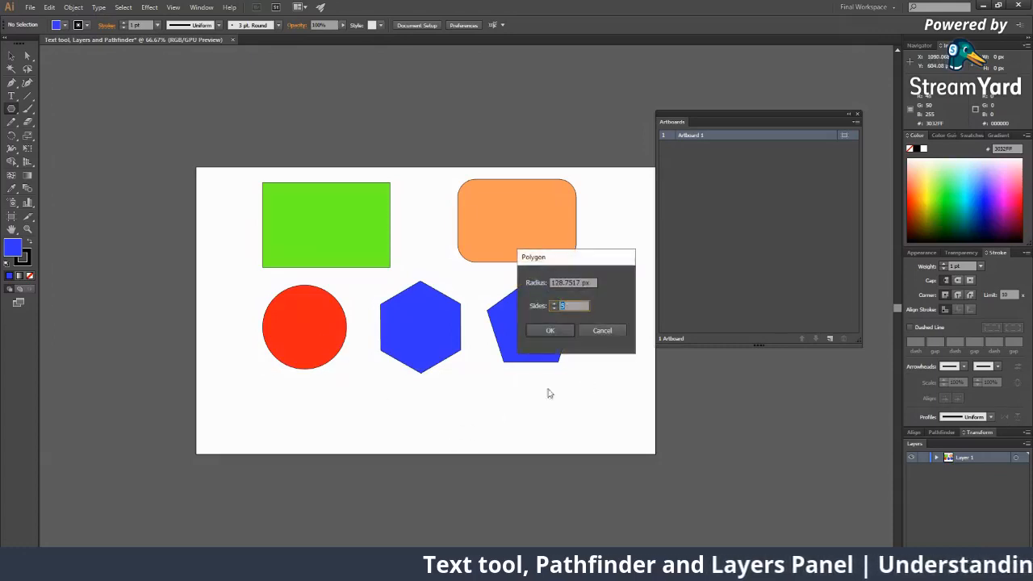
pyautogui.moveTo(621, 269); pyautogui.dragTo(714, 262)
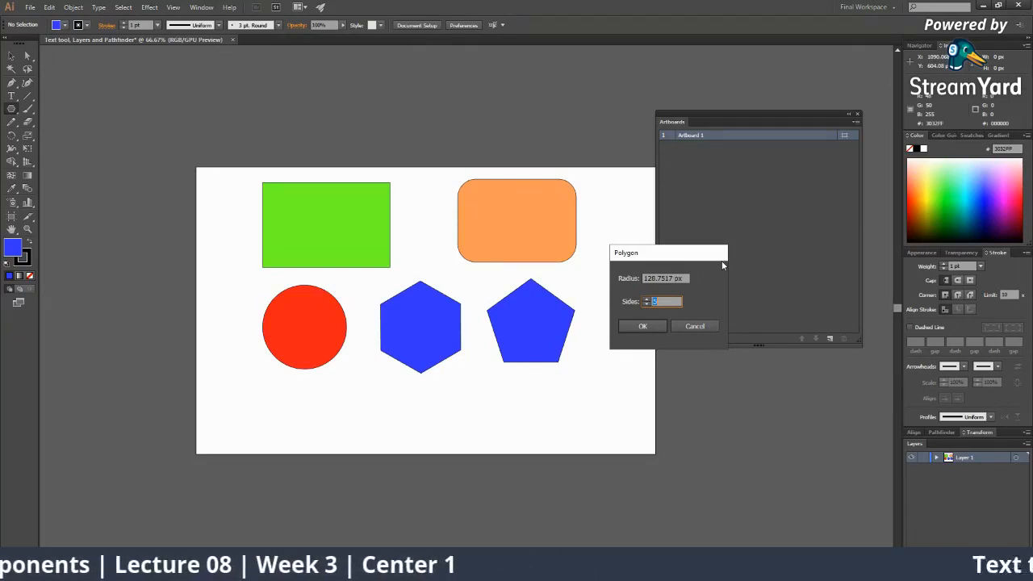
pyautogui.moveTo(667, 257); pyautogui.dragTo(689, 258)
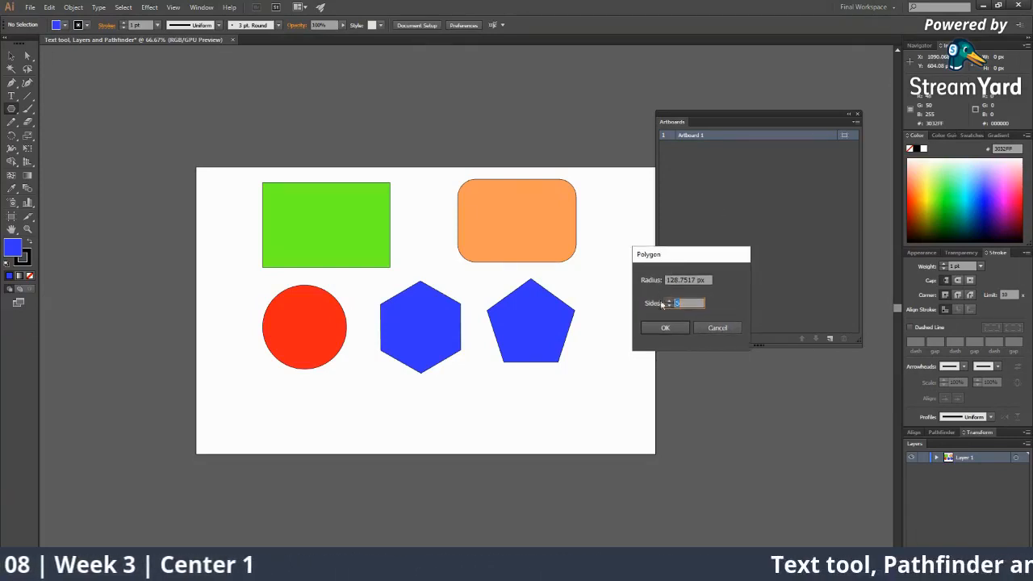
pyautogui.write('4')
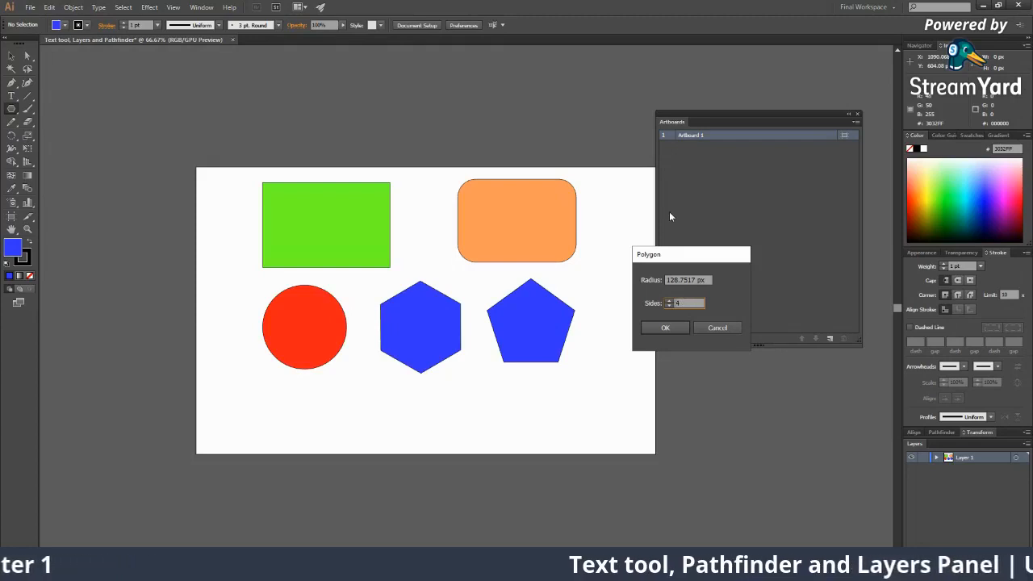
pyautogui.click(667, 330)
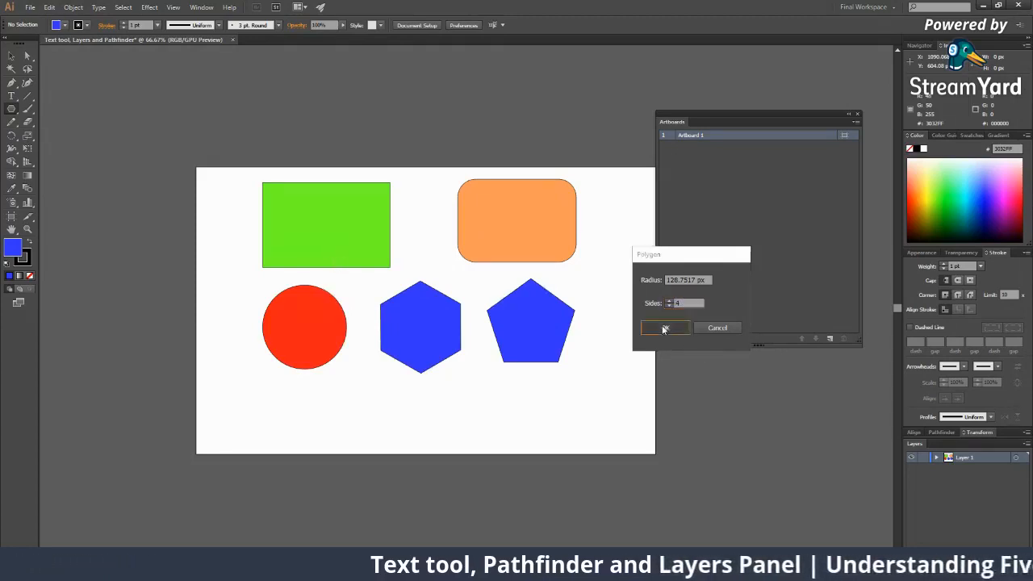
pyautogui.press('v')
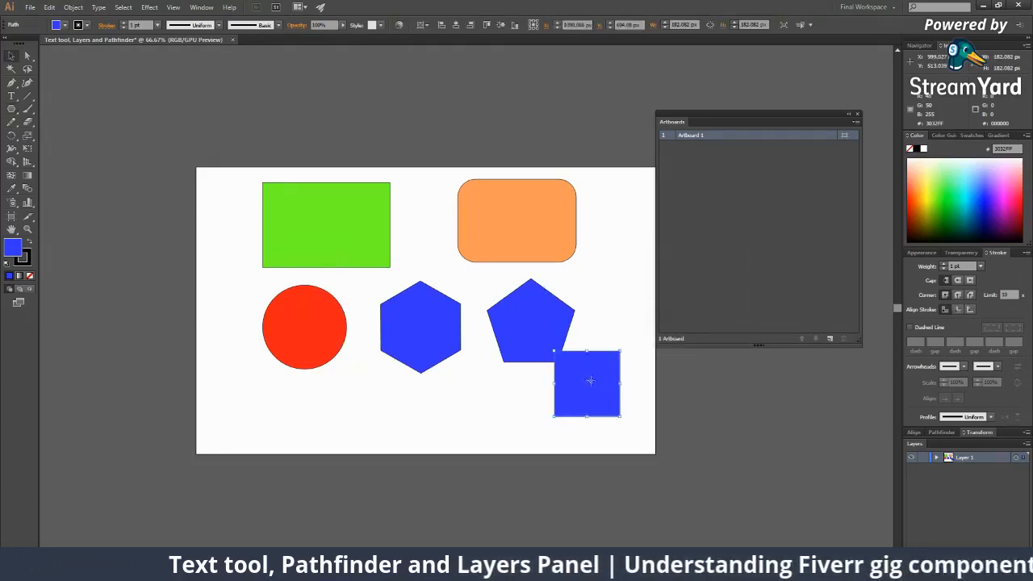
pyautogui.moveTo(591, 385); pyautogui.dragTo(417, 418)
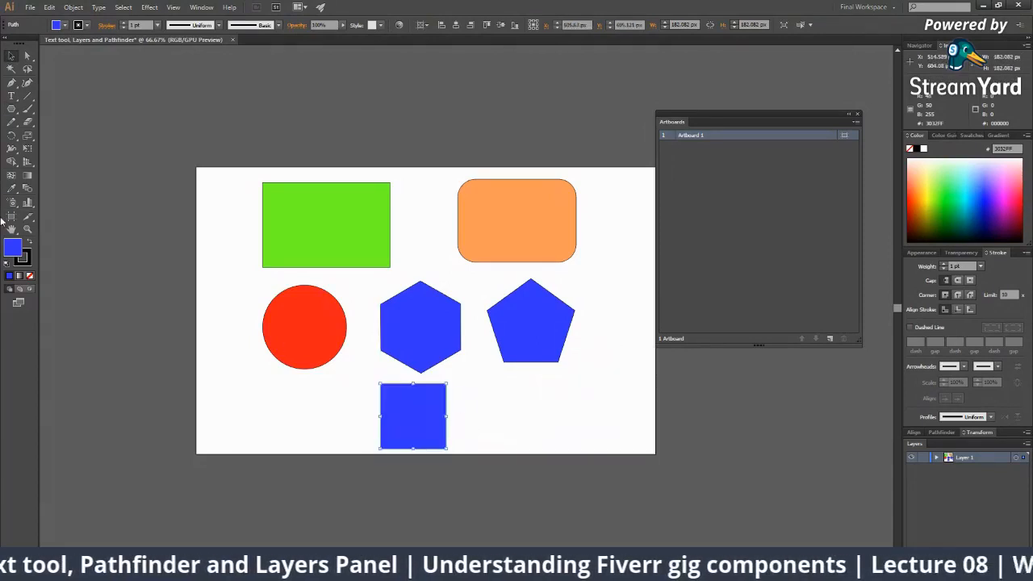
# Extend the artboard's lower edge downward to make room for another row of shapes beneath the square.
pyautogui.click(11, 216)
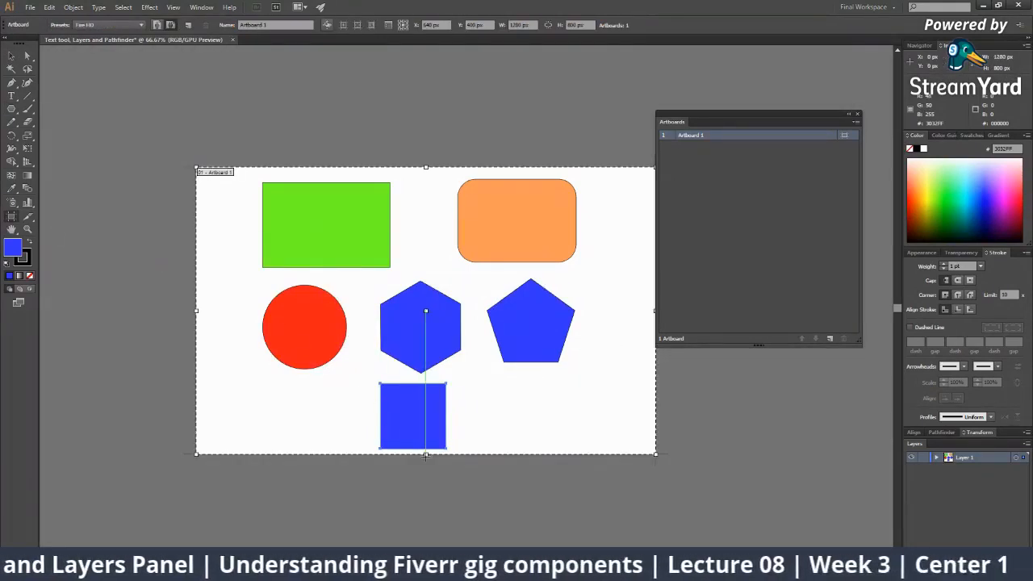
pyautogui.moveTo(426, 452); pyautogui.dragTo(426, 542)
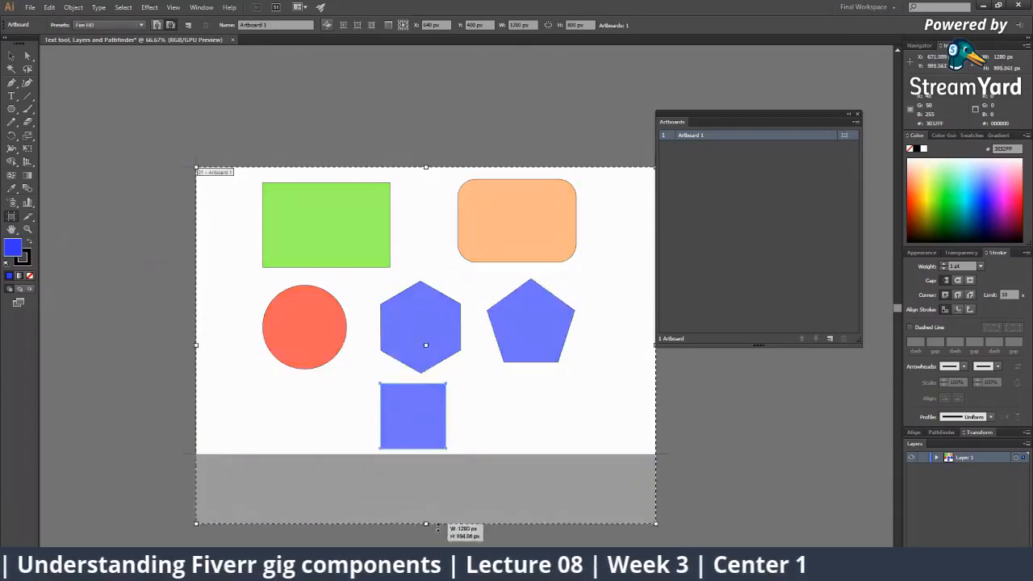
pyautogui.press('Escape')
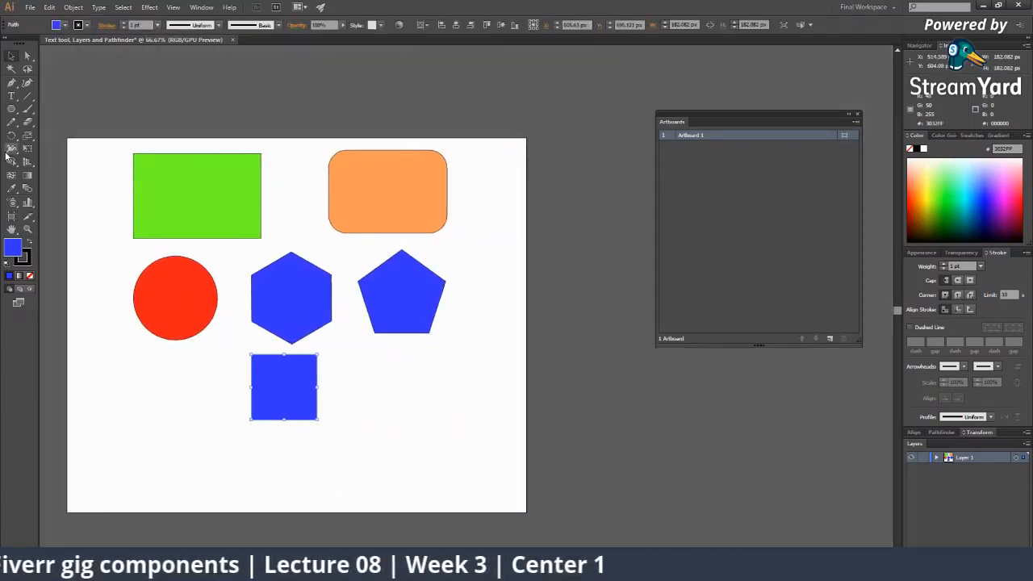
# Create a blue three-sided polygon with a 128.7517 px radius, place it beneath the pentagon beside the square, and deselect it.
pyautogui.click(531, 311)
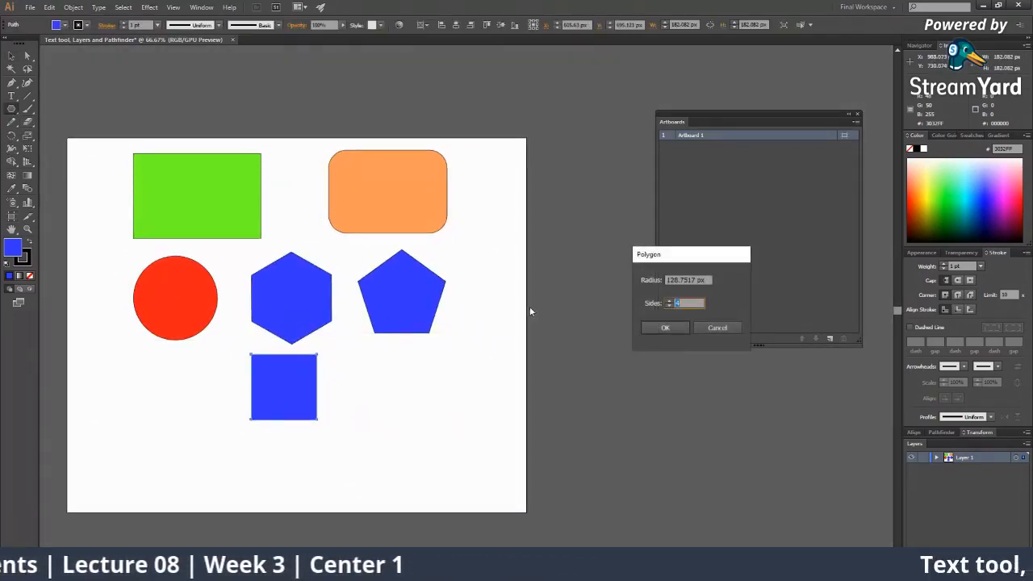
pyautogui.click(664, 306)
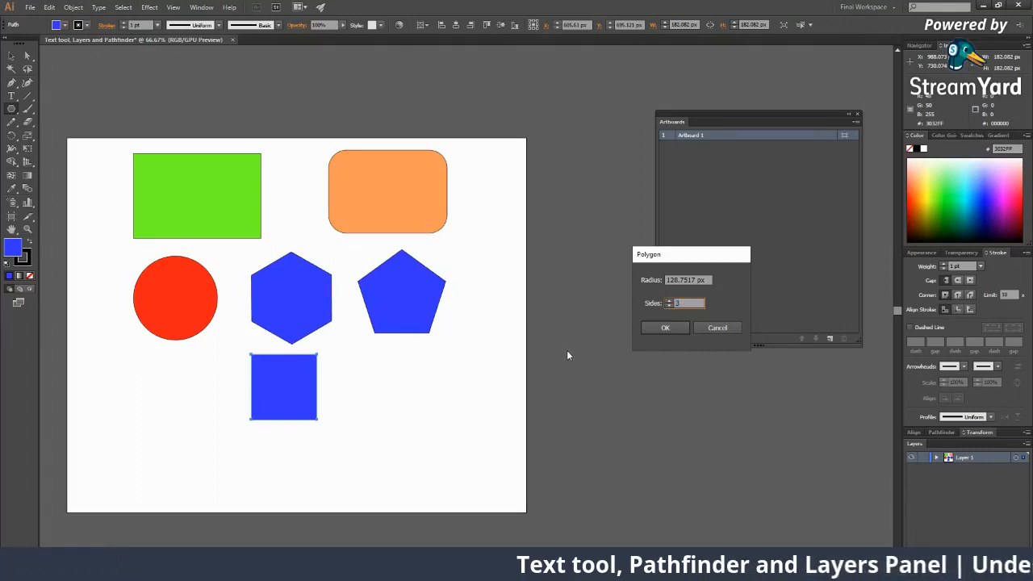
pyautogui.click(675, 328)
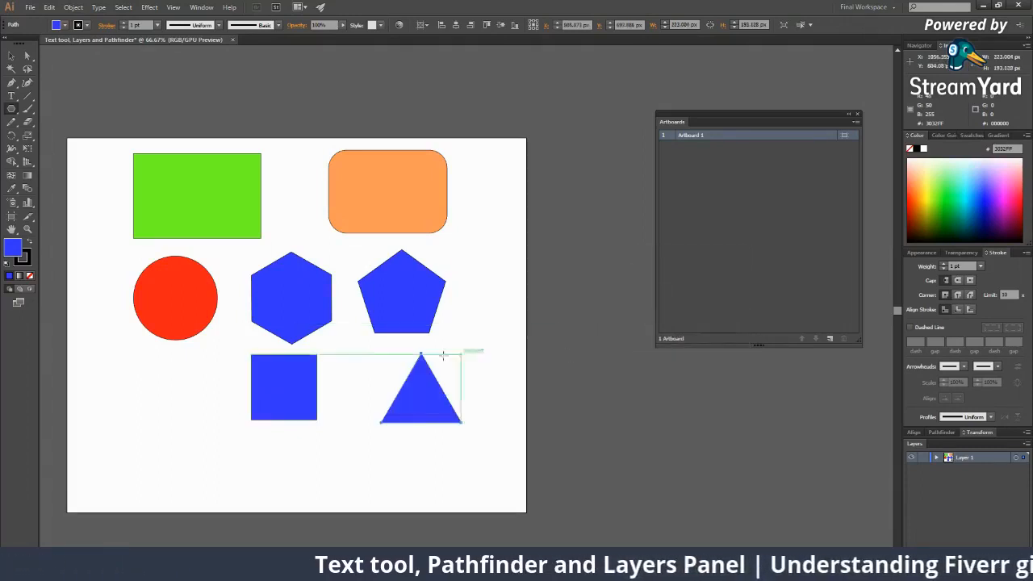
pyautogui.keyDown('ctrl'); pyautogui.click(429, 346); pyautogui.keyUp('ctrl')
pyautogui.moveTo(513, 354); pyautogui.dragTo(470, 348)
pyautogui.moveTo(12, 116); pyautogui.dragTo(64, 147)
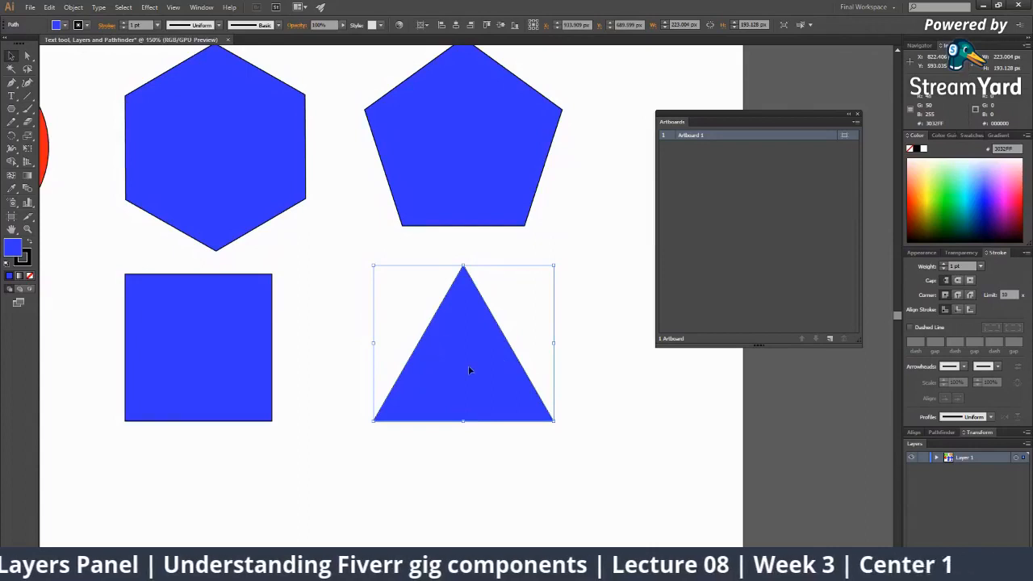
pyautogui.scroll(-3, 484, 367)
pyautogui.click(491, 376)
pyautogui.keyDown('ctrl'); pyautogui.keyDown('alt'); pyautogui.click(503, 307); pyautogui.keyUp('alt'); pyautogui.keyUp('ctrl')
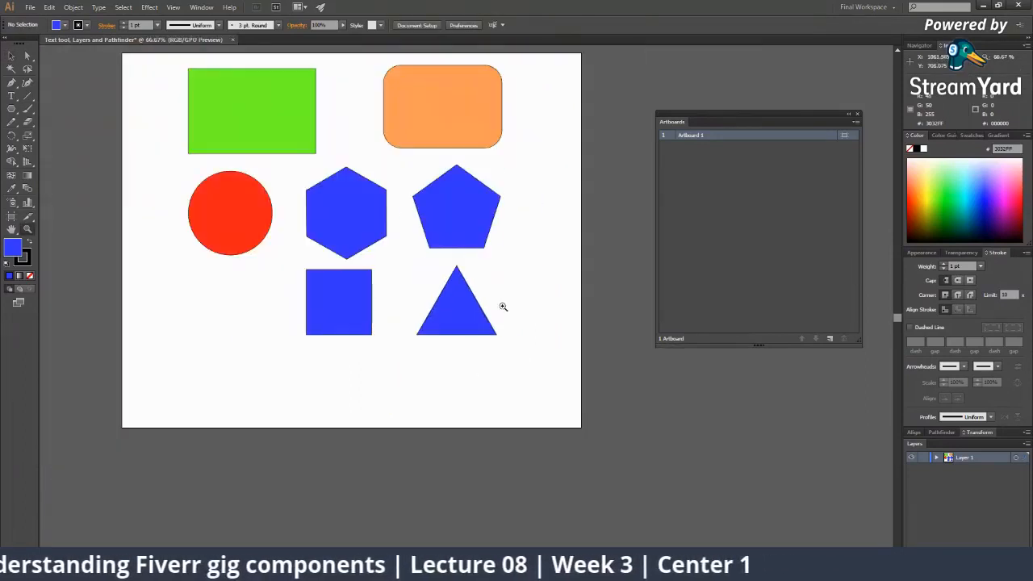
pyautogui.click(540, 282)
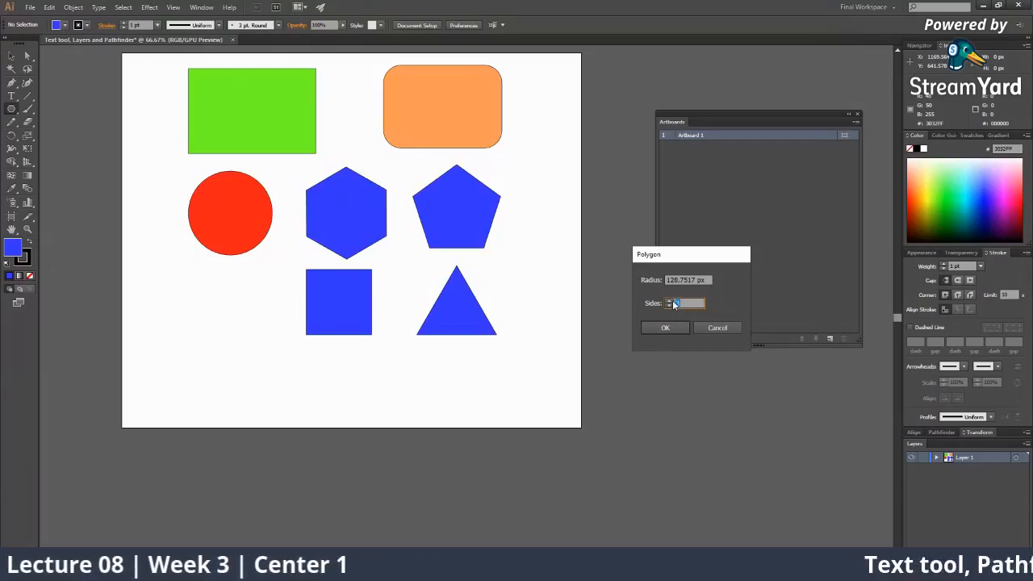
pyautogui.click(665, 328)
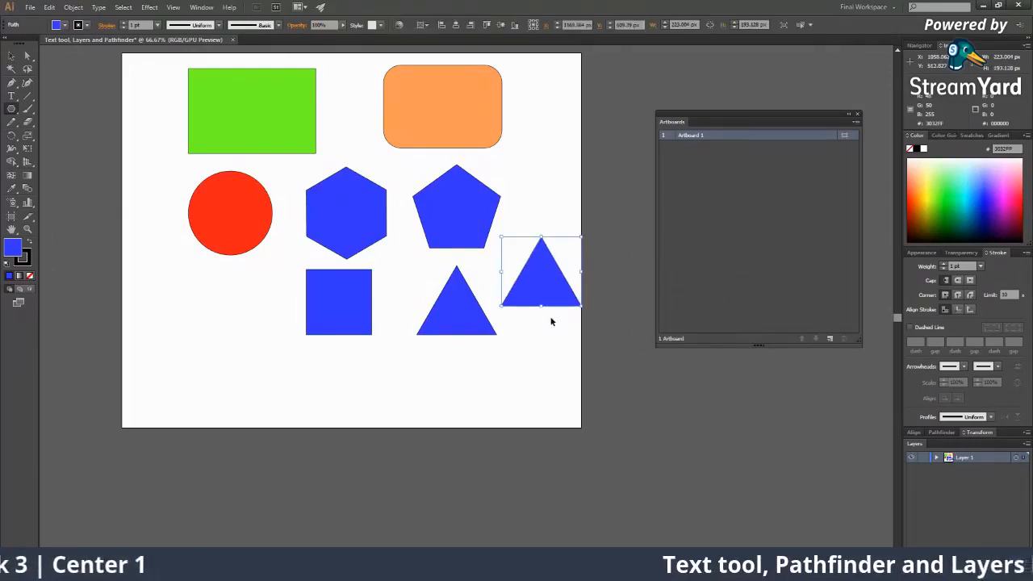
pyautogui.press('Delete')
pyautogui.press('v')
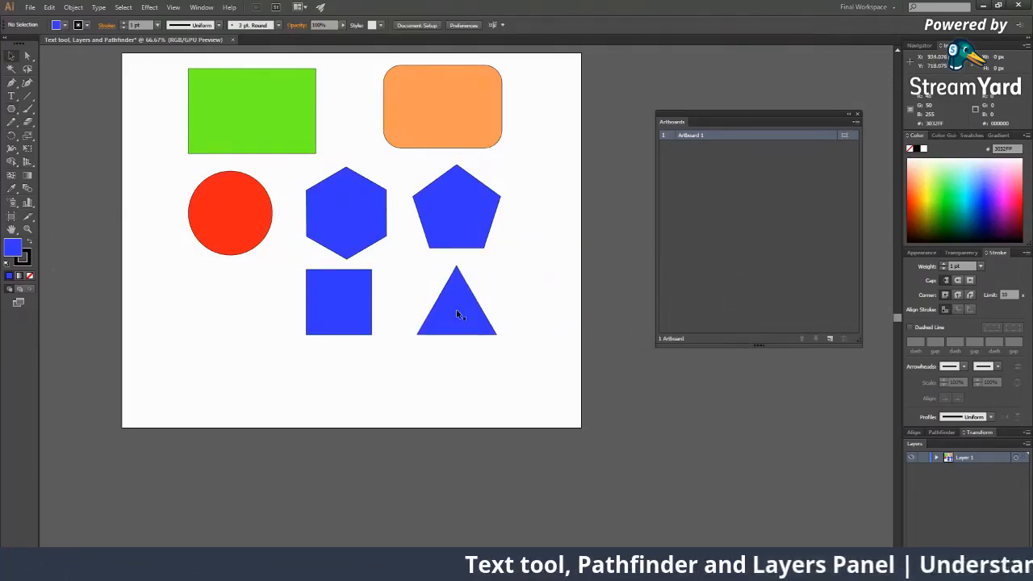
# Create a blue eight-sided polygon with a 128.7517 px radius beside the triangle.
pyautogui.click(12, 108)
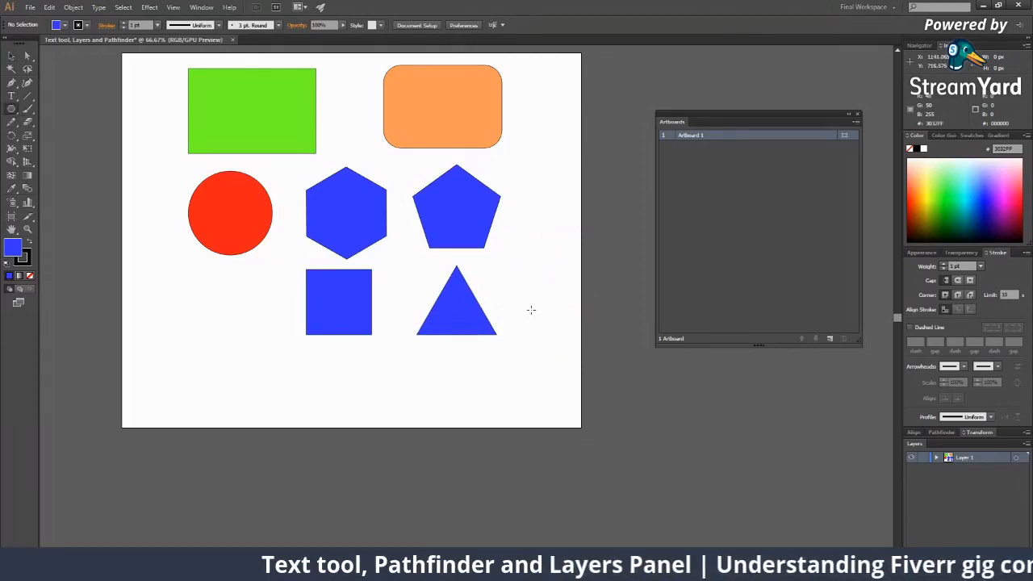
pyautogui.click(531, 307)
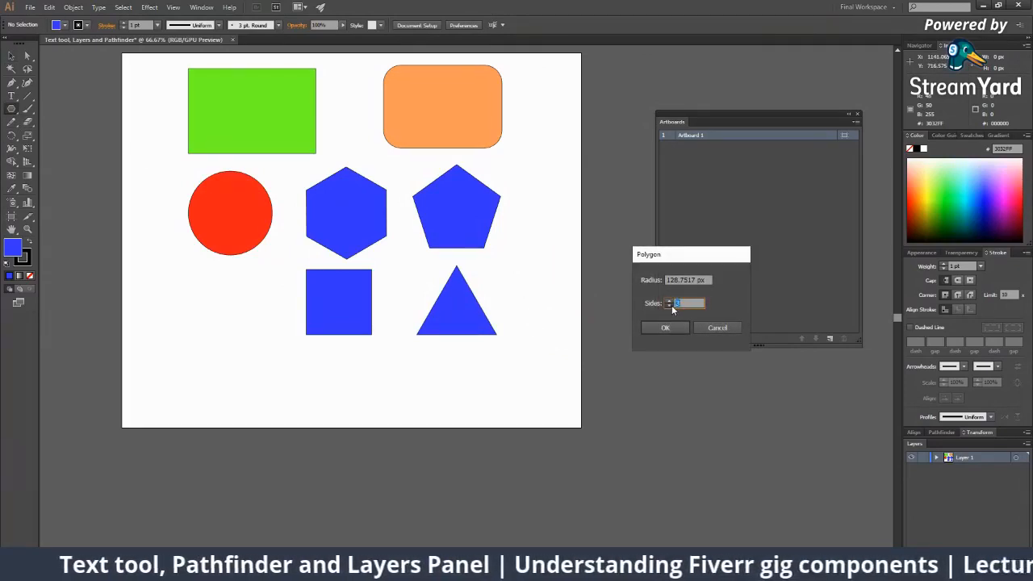
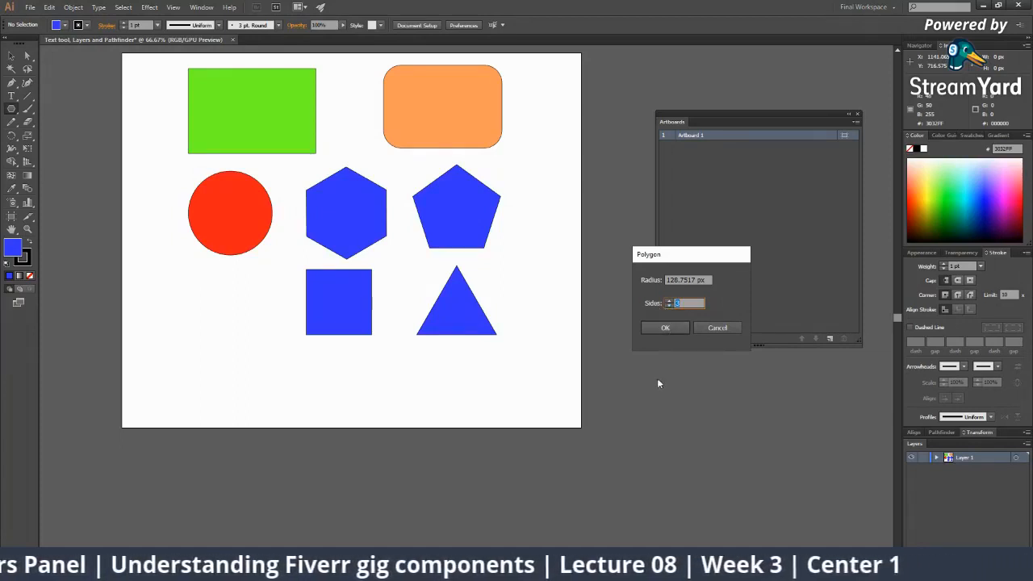
pyautogui.click(668, 306)
pyautogui.click(668, 306)
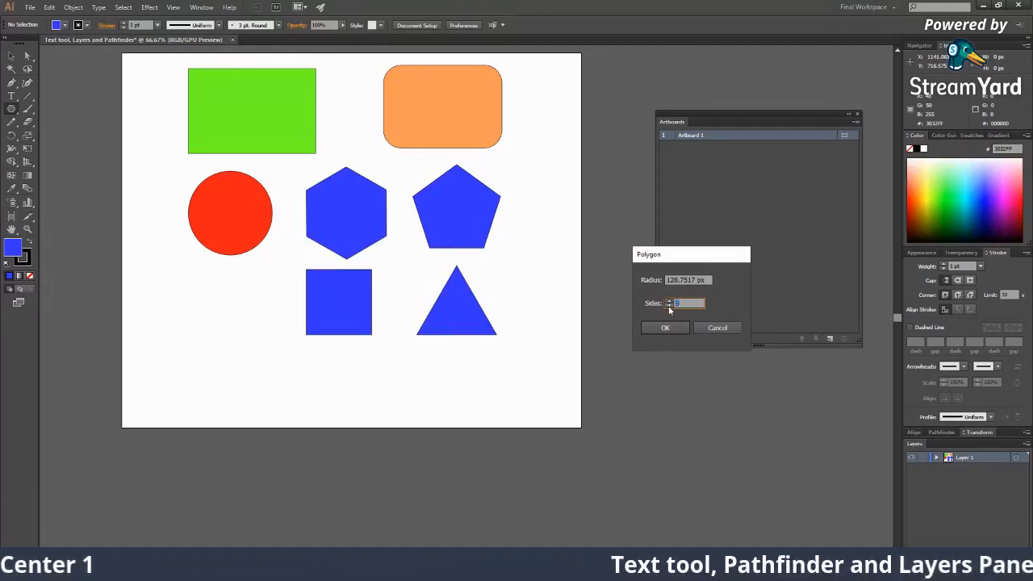
pyautogui.click(669, 306)
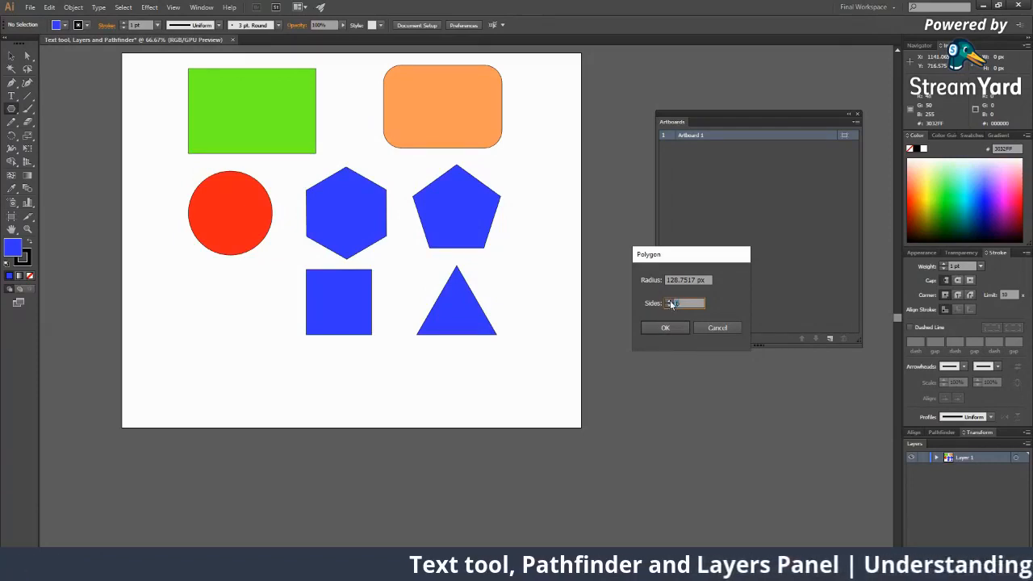
pyautogui.click(660, 330)
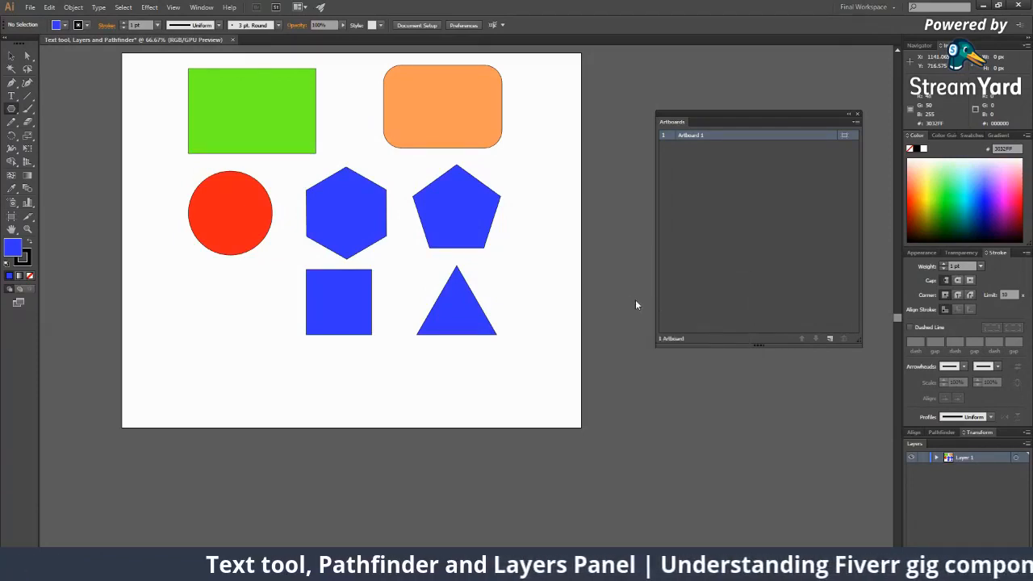
# Move the octagon beneath the square, scale it down proportionally to fit above the artboard's lower edge, and deselect it.
pyautogui.press('z')
pyautogui.click(436, 301)
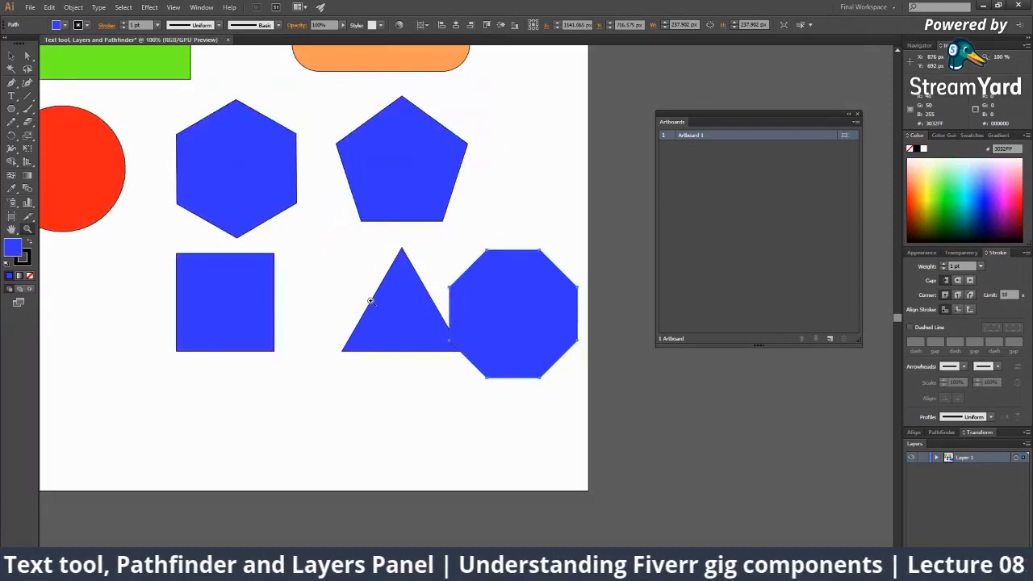
pyautogui.click(369, 301)
pyautogui.hscroll(3, 226, 277)
pyautogui.keyDown('alt'); pyautogui.click(403, 291); pyautogui.keyUp('alt')
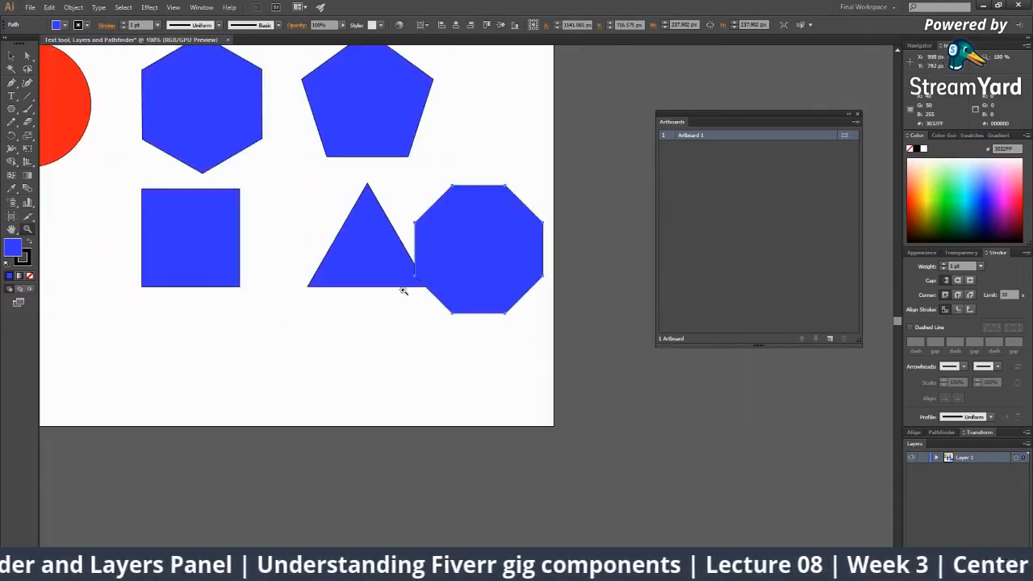
pyautogui.press('v')
pyautogui.moveTo(514, 260); pyautogui.dragTo(222, 374)
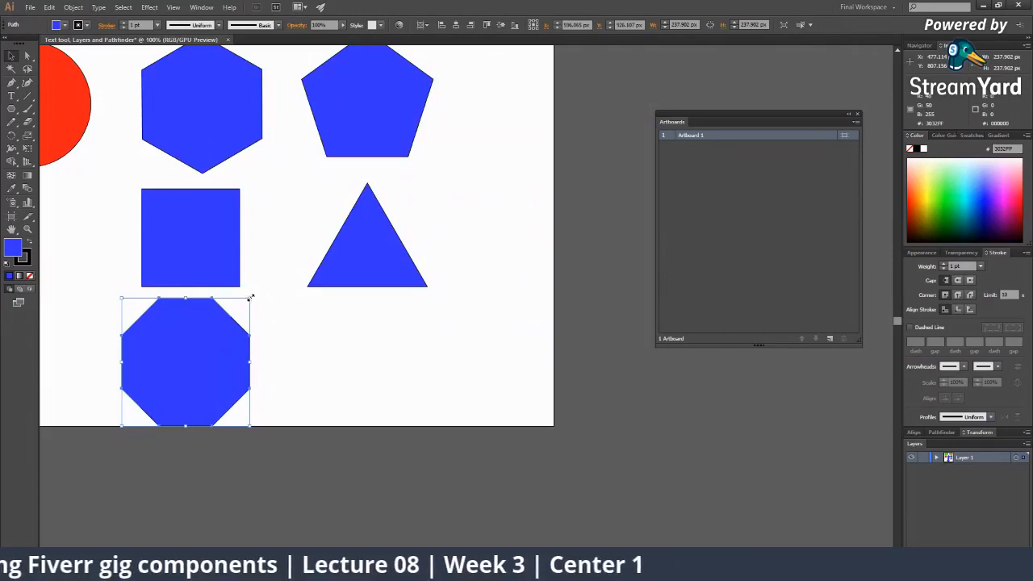
pyautogui.moveTo(250, 298); pyautogui.dragTo(388, 334)
pyautogui.click(269, 332)
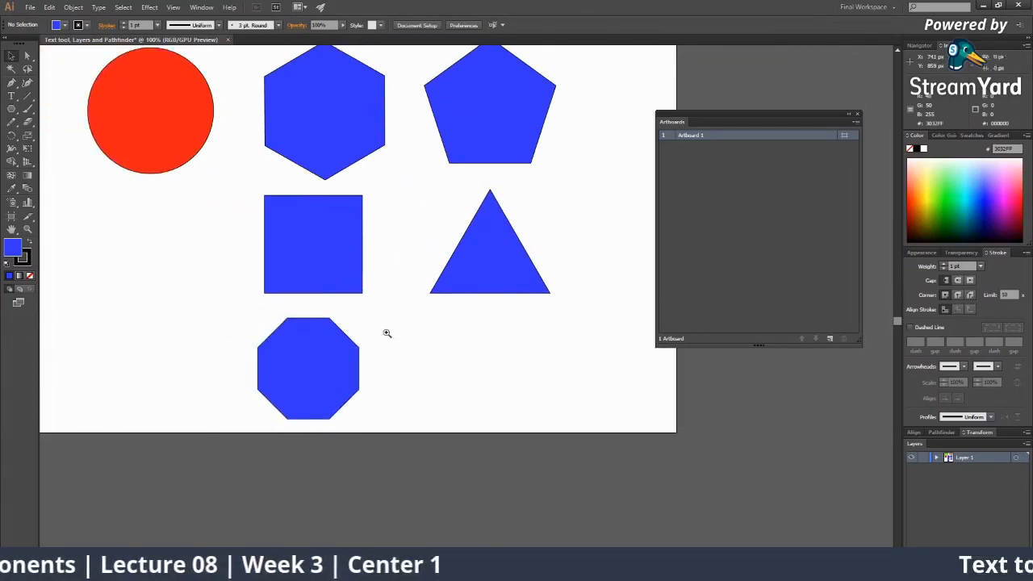
# Draw a blue five-pointed star about 235 px wide beneath the red circle and undo it.
pyautogui.keyDown('ctrl'); pyautogui.keyDown('alt'); pyautogui.click(452, 293); pyautogui.keyUp('alt'); pyautogui.keyUp('ctrl')
pyautogui.moveTo(452, 293); pyautogui.dragTo(443, 330)
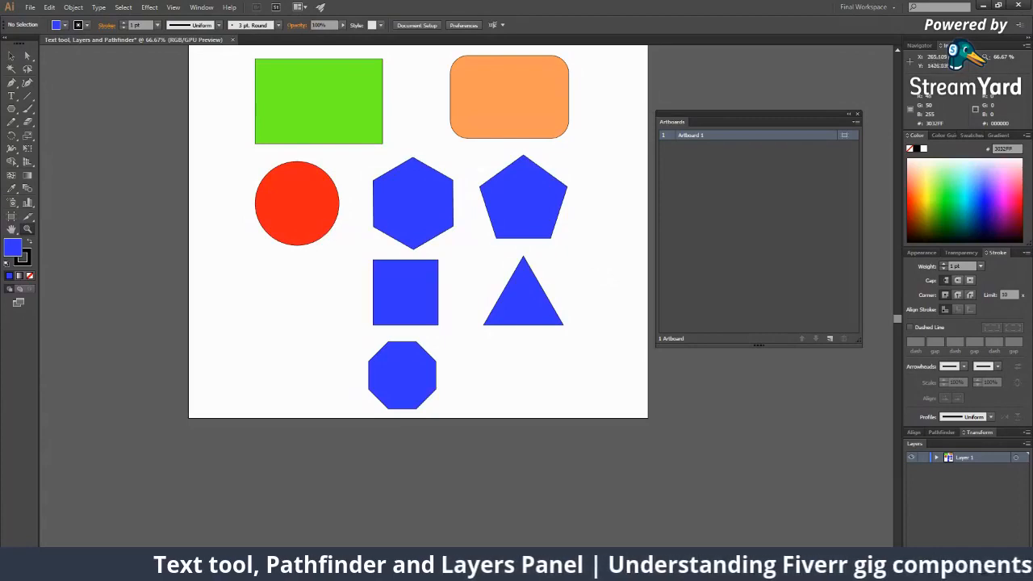
pyautogui.moveTo(11, 109); pyautogui.dragTo(43, 160)
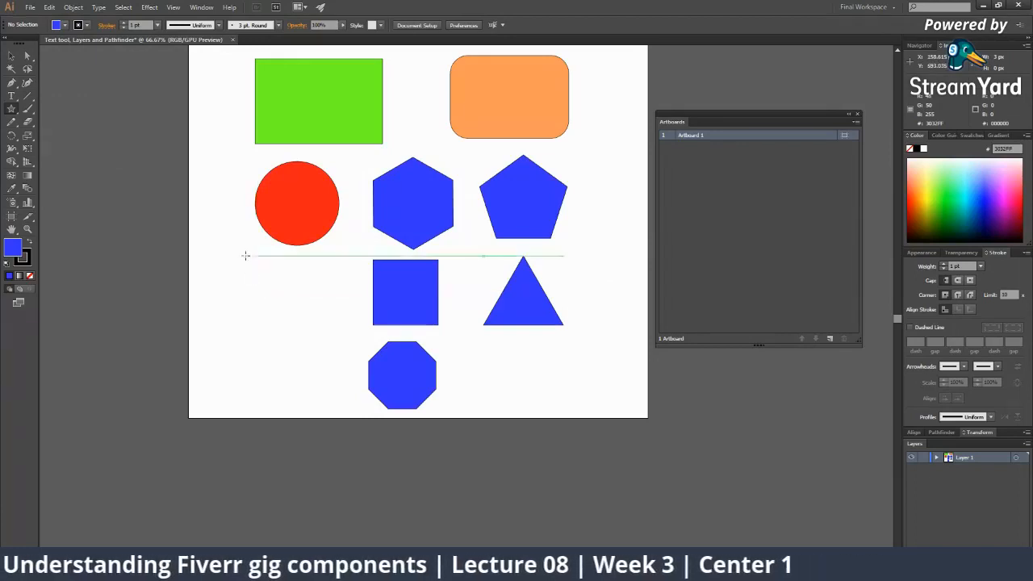
pyautogui.moveTo(244, 255)
pyautogui.mouseDown()
pyautogui.moveTo(269, 295)
pyautogui.moveTo(292, 296)
pyautogui.moveTo(301, 314)
pyautogui.mouseUp()
pyautogui.hotkey('ctrl', 'z')
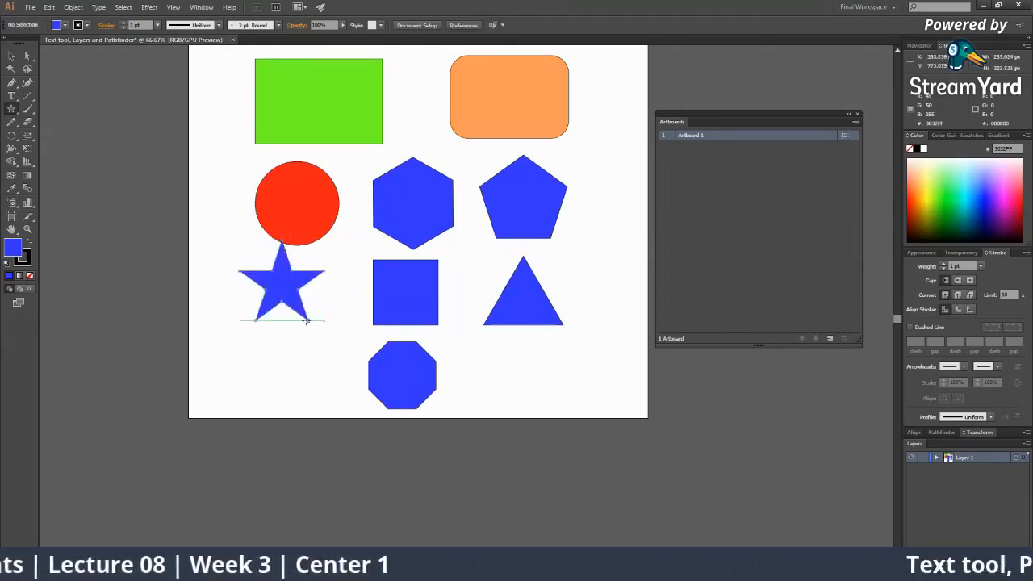
pyautogui.hotkey('ctrl', 'z')
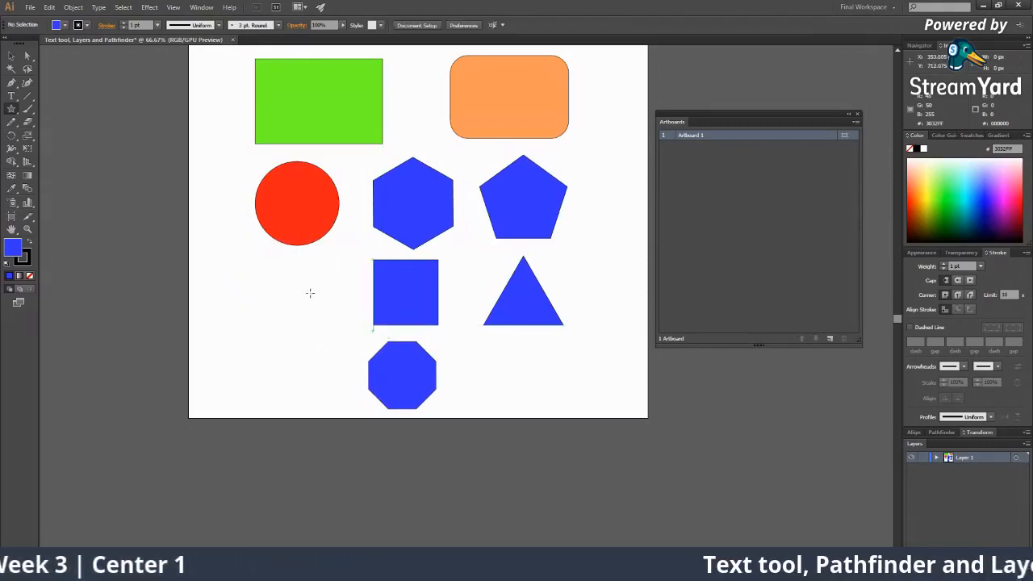
# Create a blue 12-pointed star with radii of 123.5596 px and 20 px beneath the red circle, and deselect it.
pyautogui.click(276, 288)
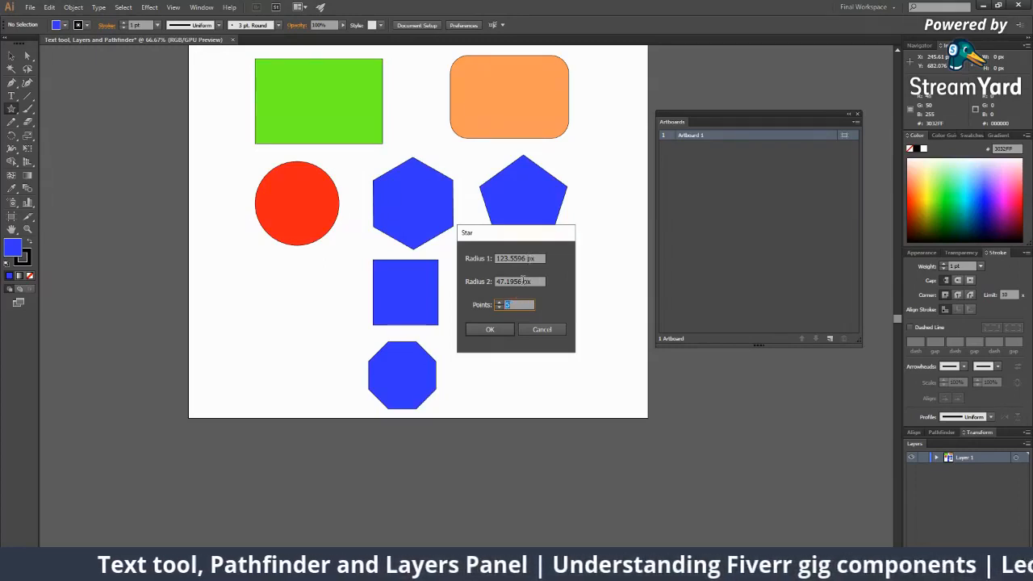
pyautogui.doubleClick(521, 281)
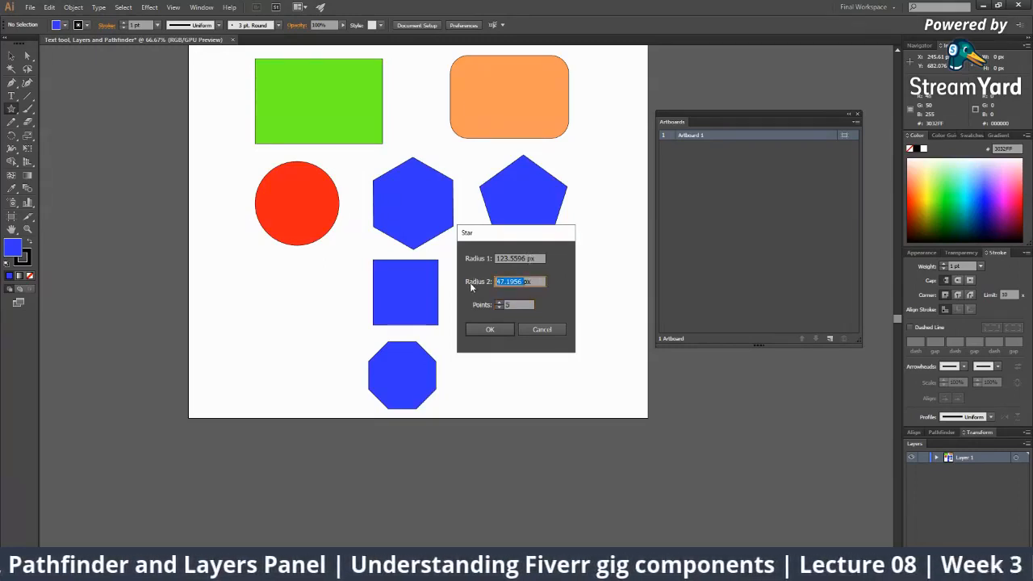
pyautogui.write('20')
pyautogui.press('Tab')
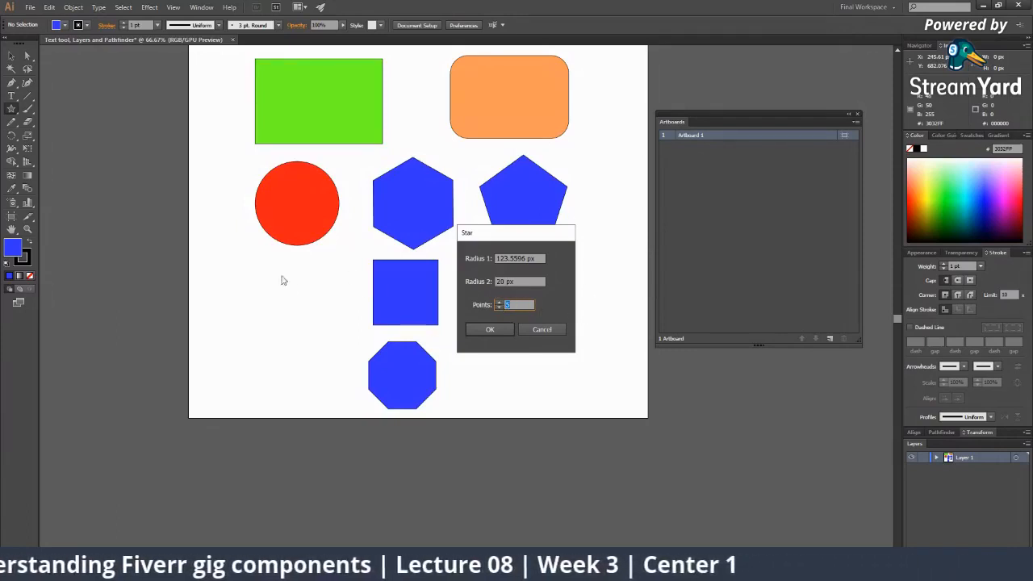
pyautogui.click(498, 301)
pyautogui.click(498, 301)
pyautogui.click(489, 329)
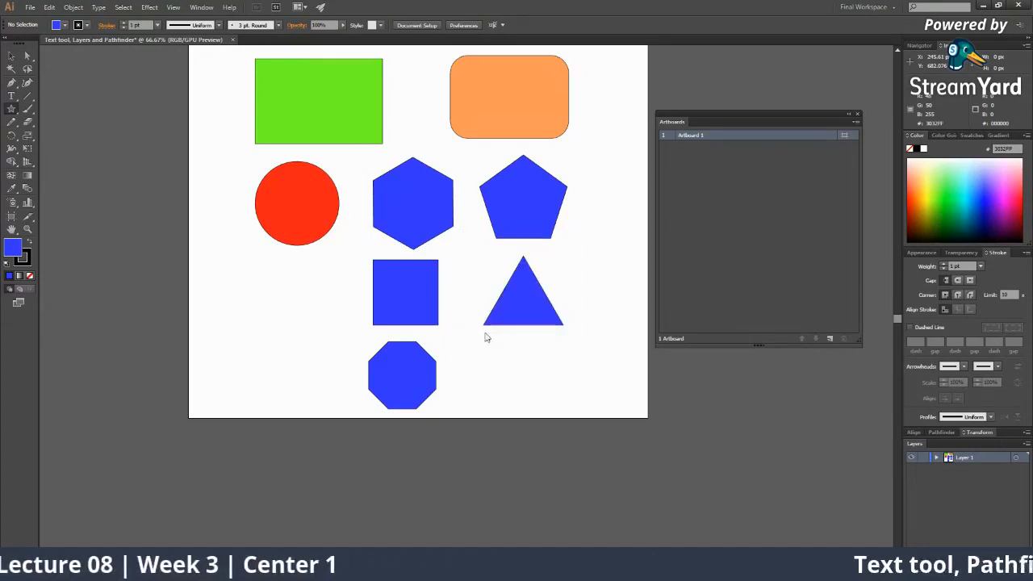
pyautogui.press('z')
pyautogui.click(329, 292)
pyautogui.click(400, 298)
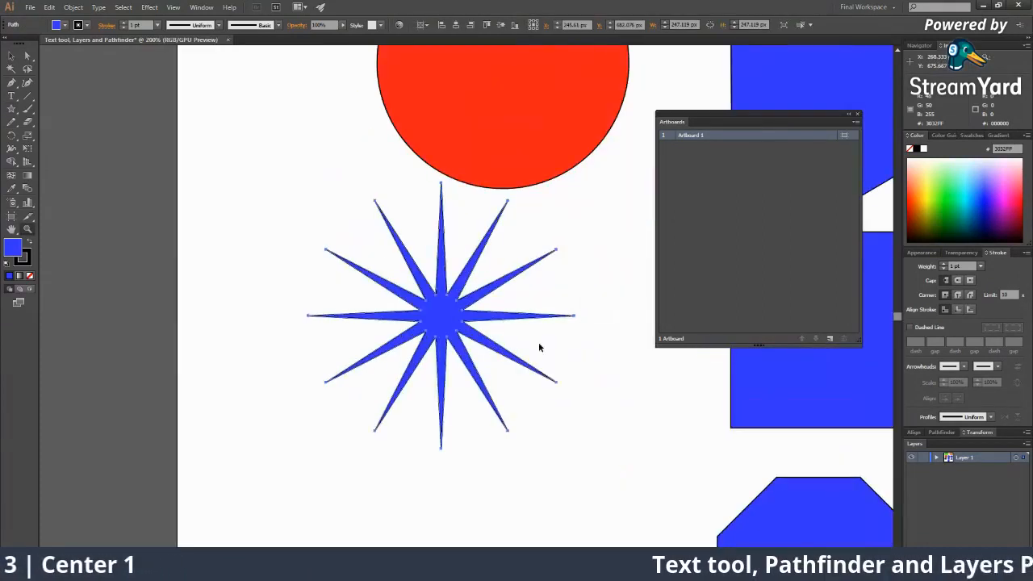
pyautogui.press('v')
pyautogui.click(373, 293)
pyautogui.hotkey('ctrl', '-')
pyautogui.hotkey('ctrl', '-')
pyautogui.hotkey('ctrl', '-')
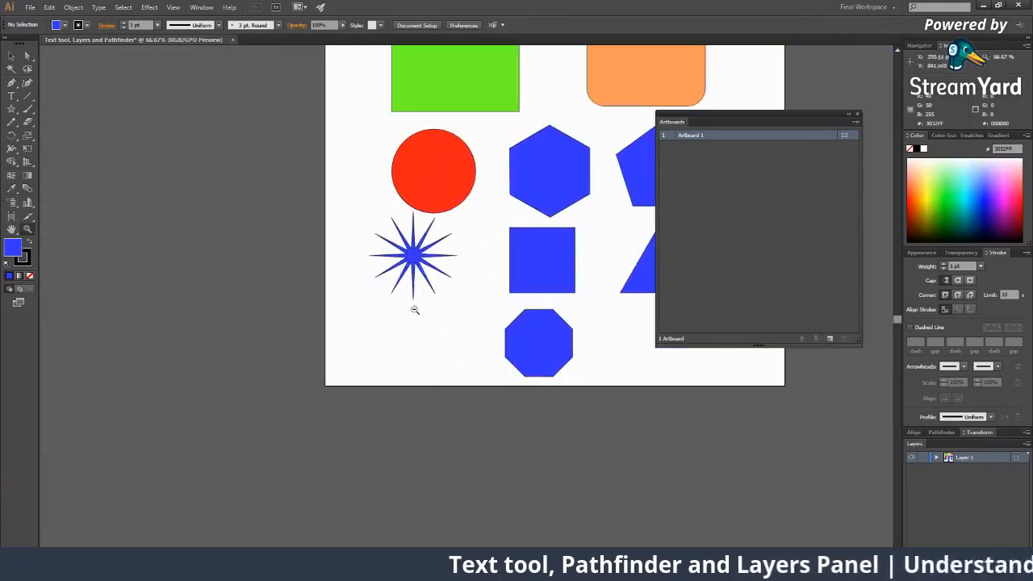
# Create a five-pointed star with radii of 123.5596 px and 20 px, and move it up onto the artboard beside the octagon.
pyautogui.click(11, 108)
pyautogui.click(454, 372)
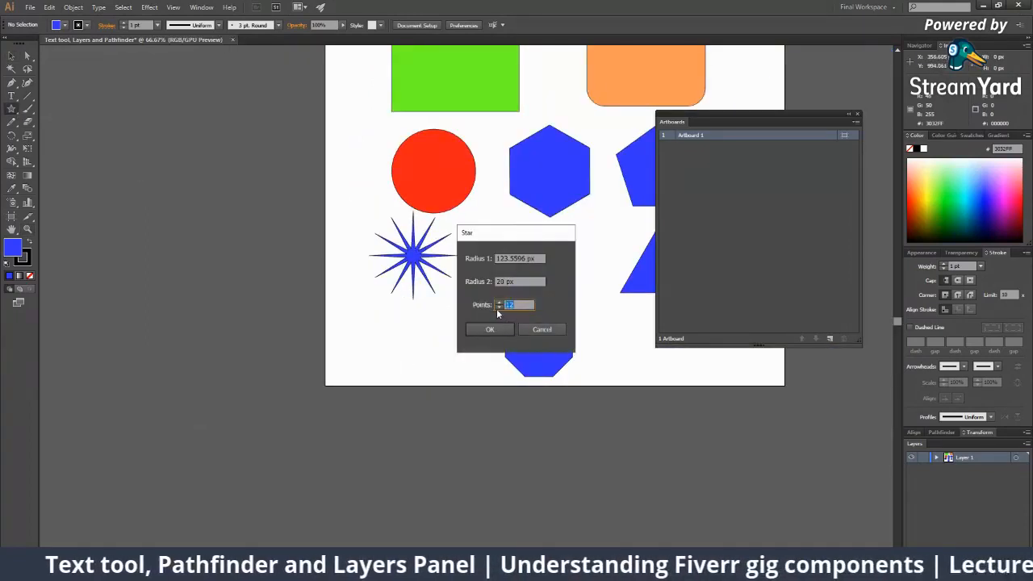
pyautogui.click(498, 307)
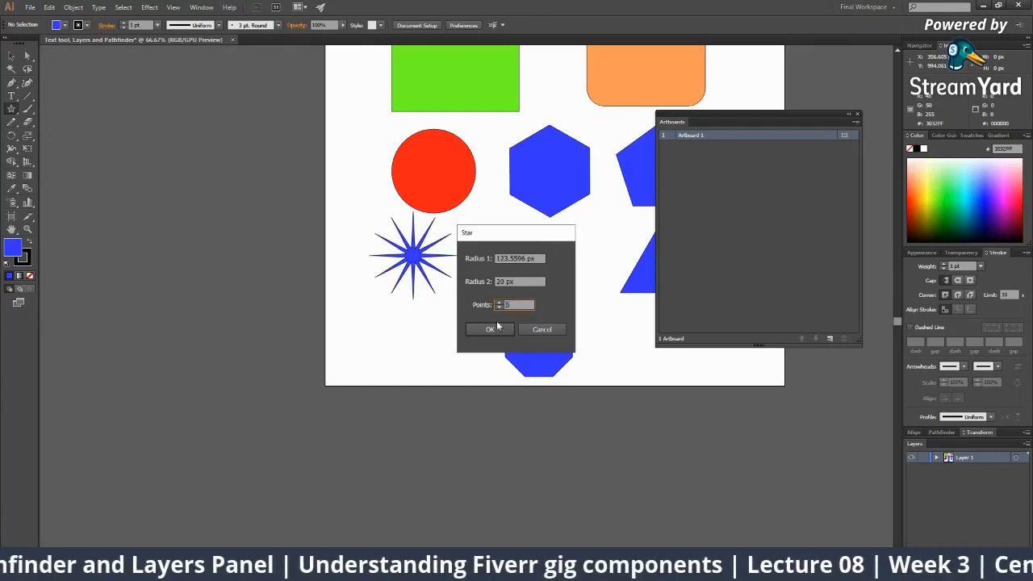
pyautogui.click(490, 329)
pyautogui.press('z')
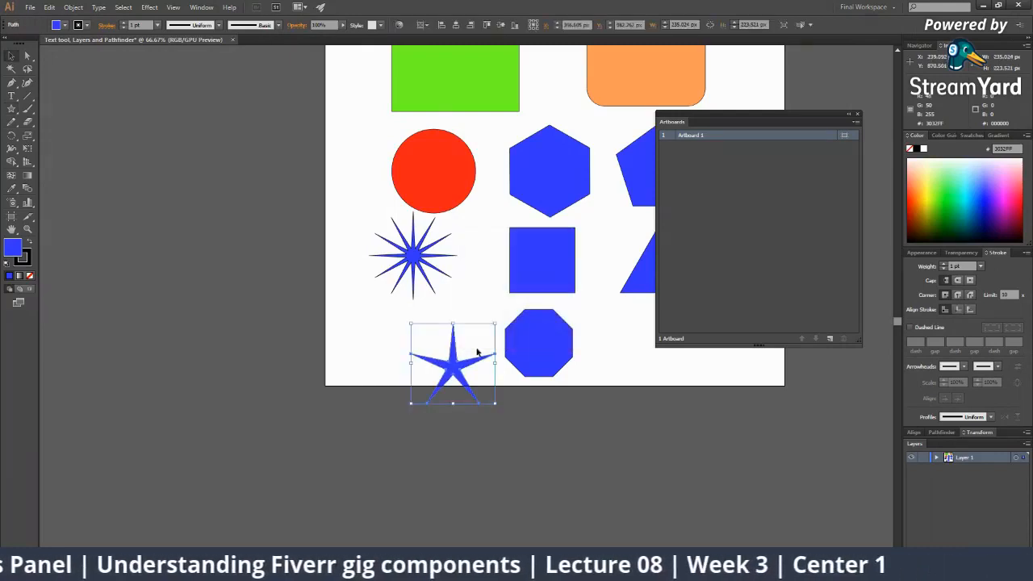
pyautogui.click(463, 333)
pyautogui.click(463, 333)
pyautogui.press('v')
pyautogui.moveTo(443, 330); pyautogui.dragTo(407, 246)
pyautogui.scroll(2, 407, 246)
pyautogui.hscroll(2, 408, 246)
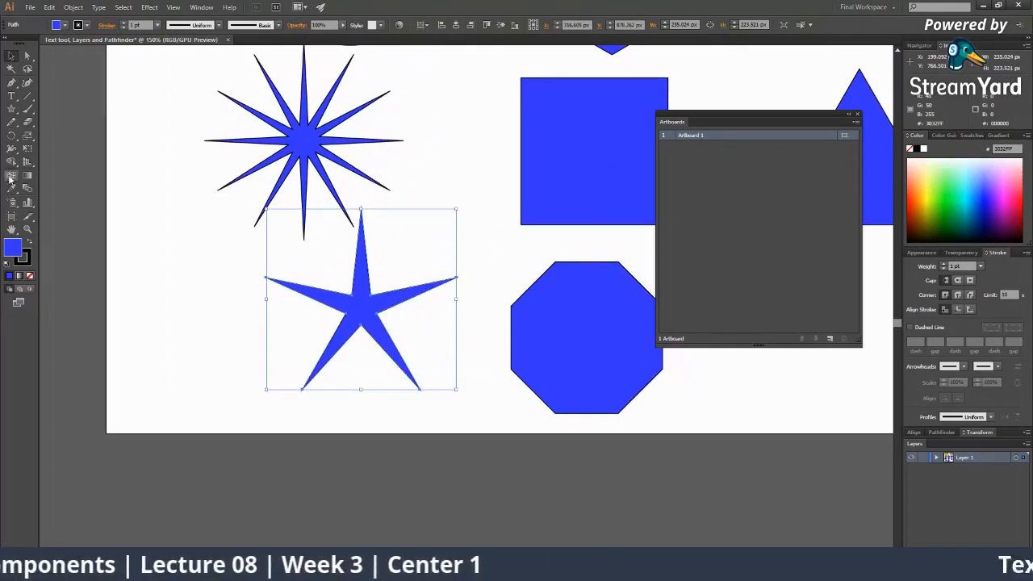
# Create a fuller five-pointed star with radius 1 of 123.5596 px and radius 2 of 50 px, overlapping the narrow star's outer arm.
pyautogui.click(11, 108)
pyautogui.click(326, 346)
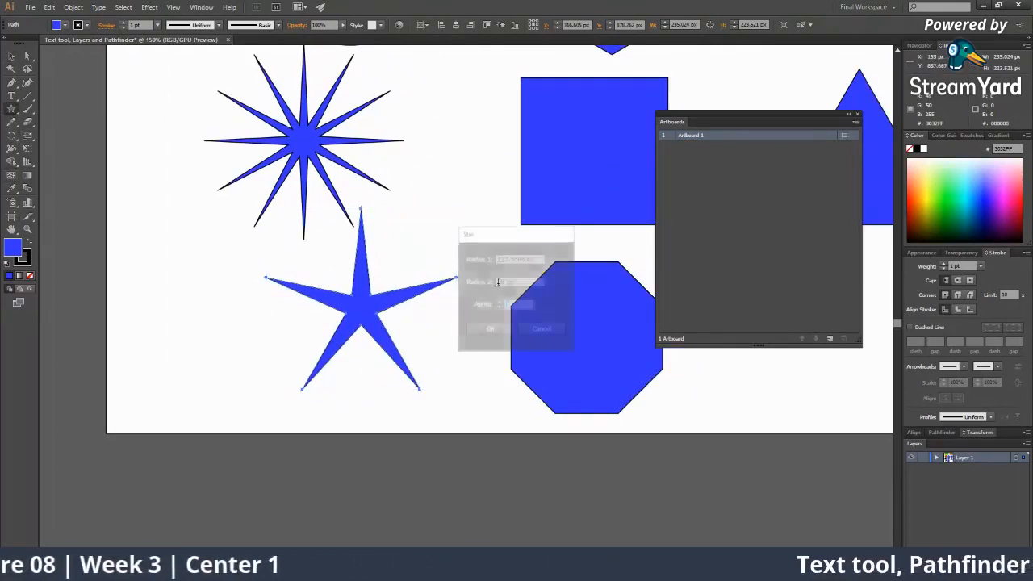
pyautogui.hotkey('shift', 'Tab')
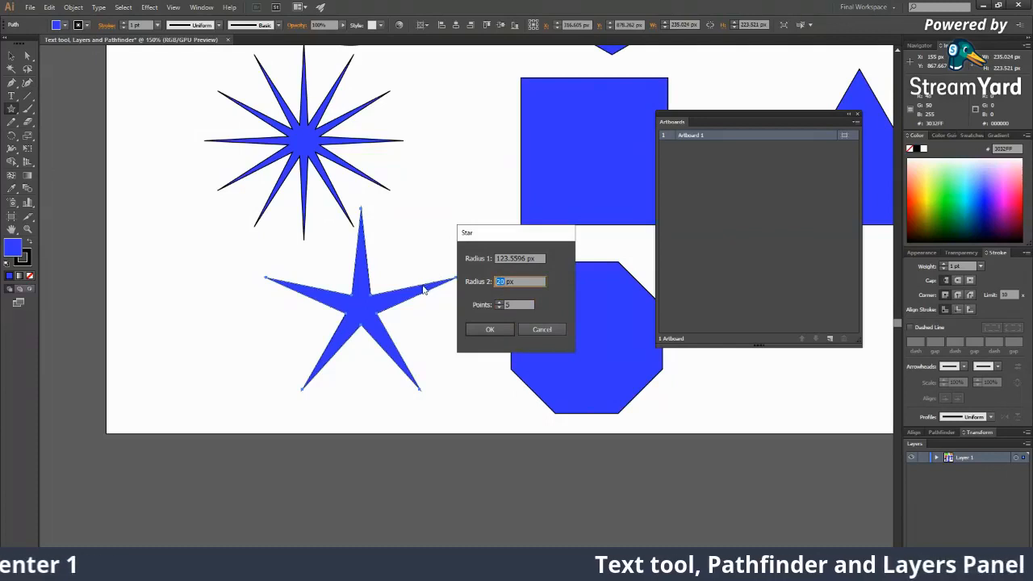
pyautogui.press('Return')
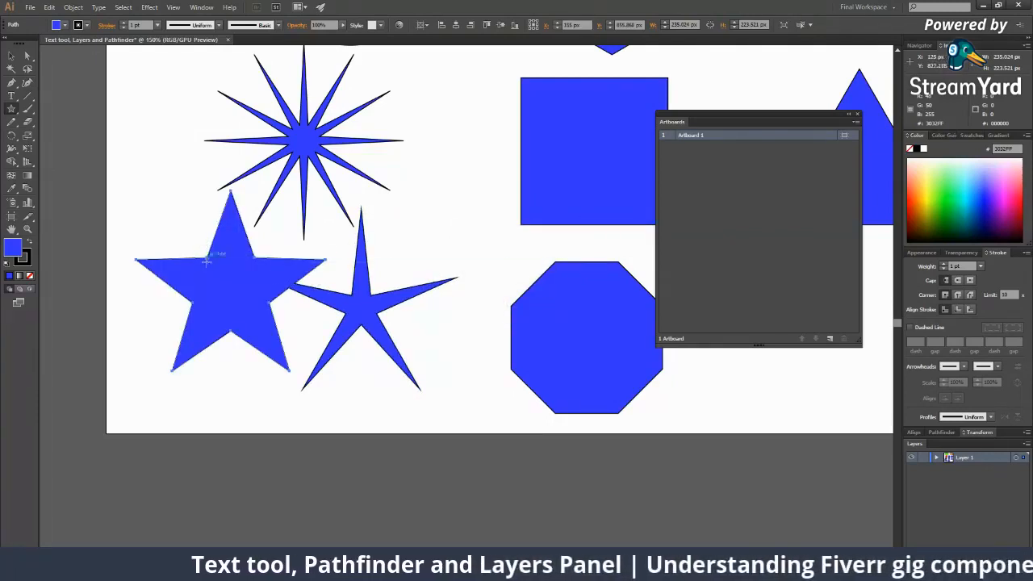
# Create a small five-pointed star with radius 1 of 30 px and radius 2 of 50 px above the narrow star's arm near the octagon.
pyautogui.click(392, 254)
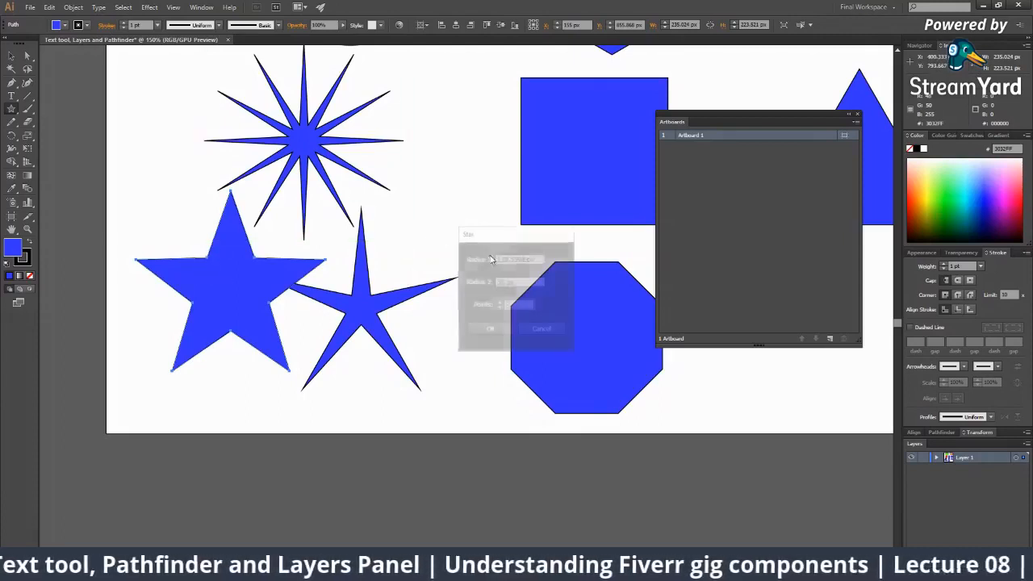
pyautogui.click(503, 258)
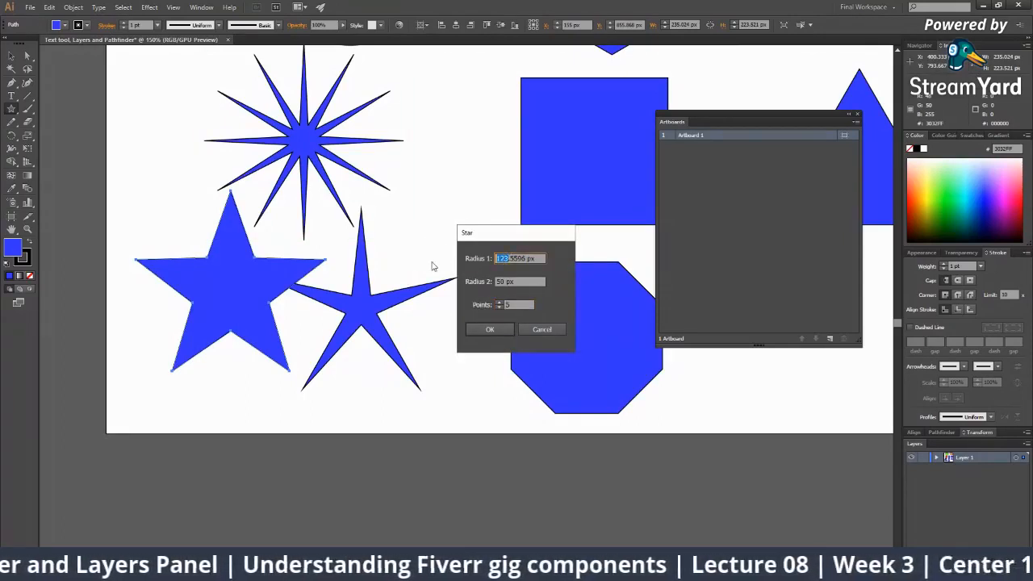
pyautogui.hotkey('shift', 'End')
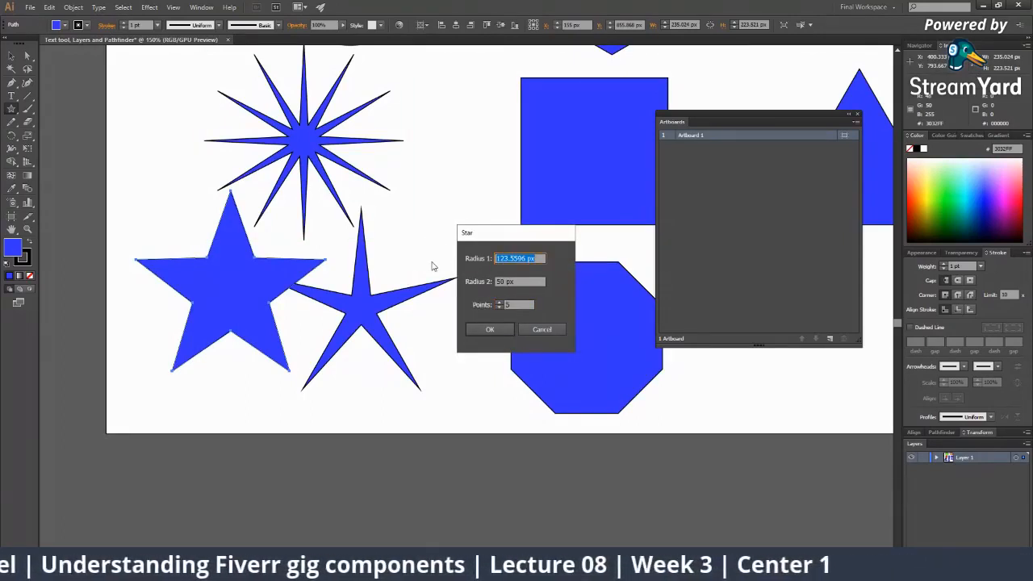
pyautogui.write('30')
pyautogui.press('Tab')
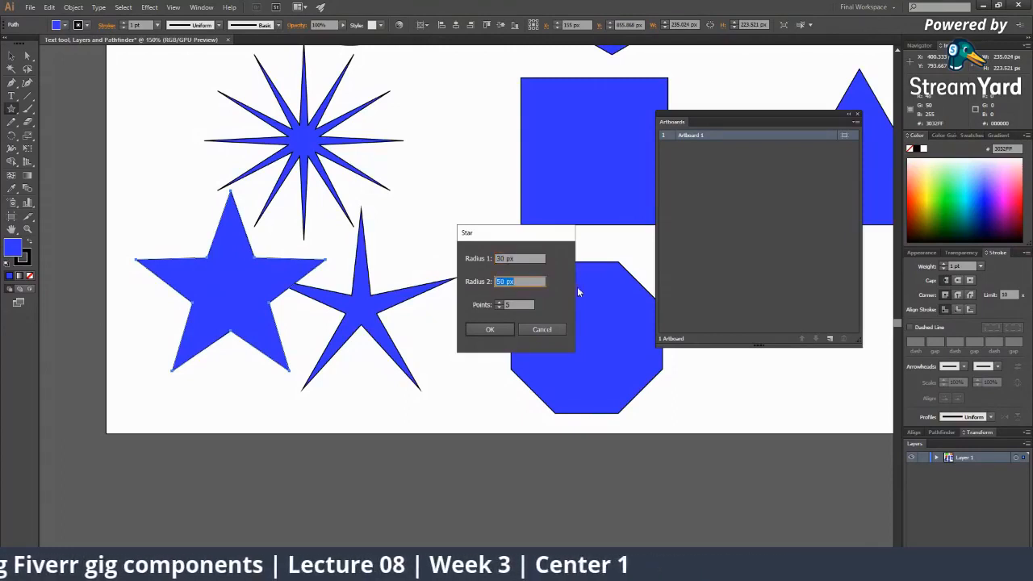
pyautogui.click(490, 330)
pyautogui.press('z')
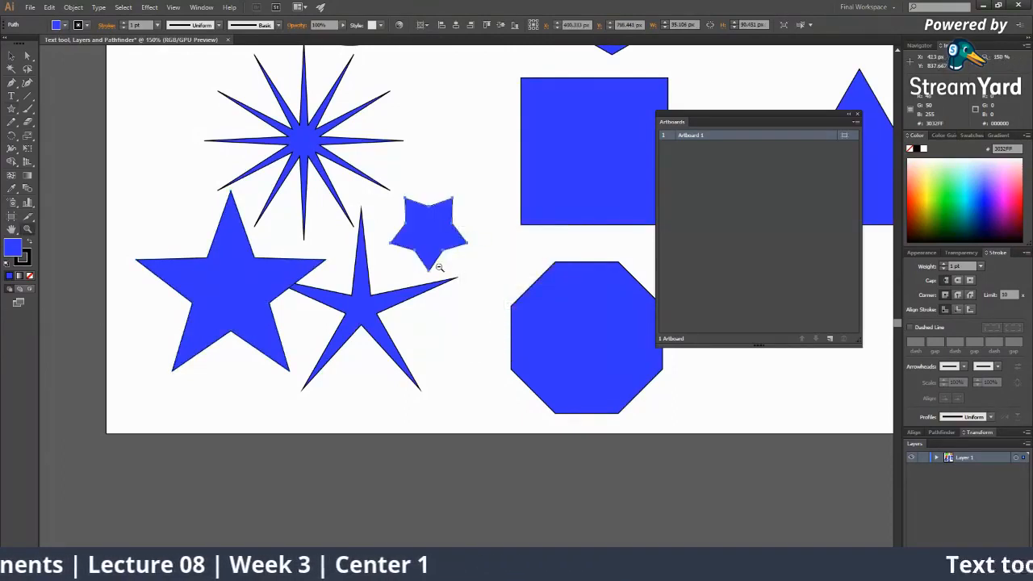
pyautogui.moveTo(440, 262); pyautogui.dragTo(477, 365)
pyautogui.click(484, 331)
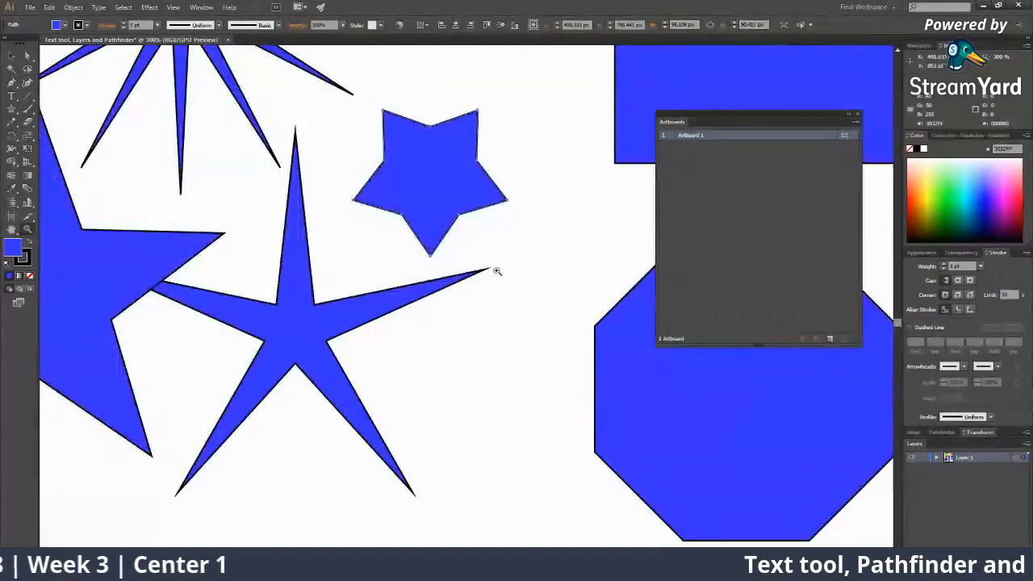
pyautogui.keyDown('alt'); pyautogui.click(493, 207); pyautogui.keyUp('alt')
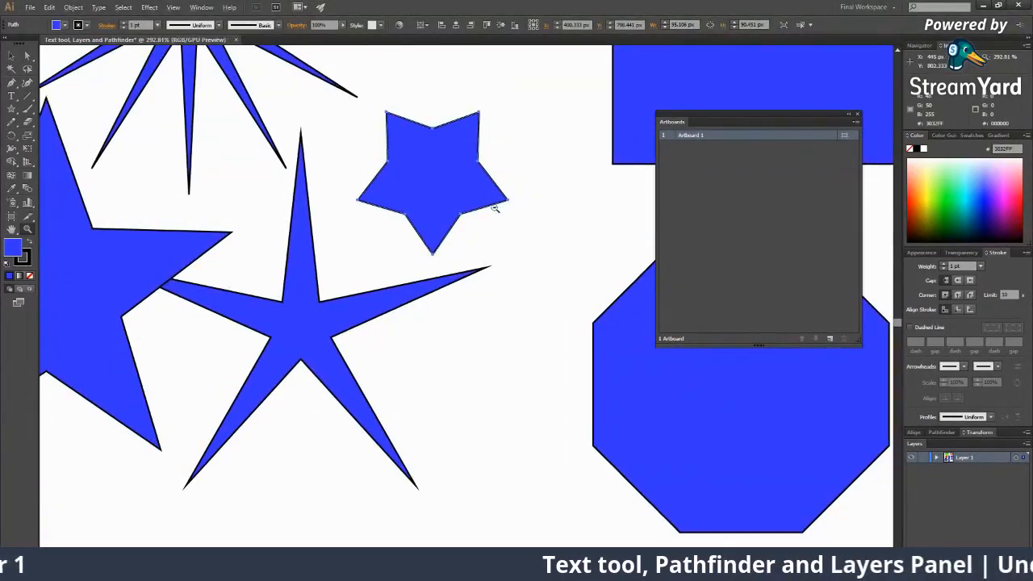
pyautogui.keyDown('alt'); pyautogui.click(488, 220); pyautogui.keyUp('alt')
# Create a five-pointed star with radius 1 of 100 px and radius 2 of 50 px over the small star.
pyautogui.click(11, 109)
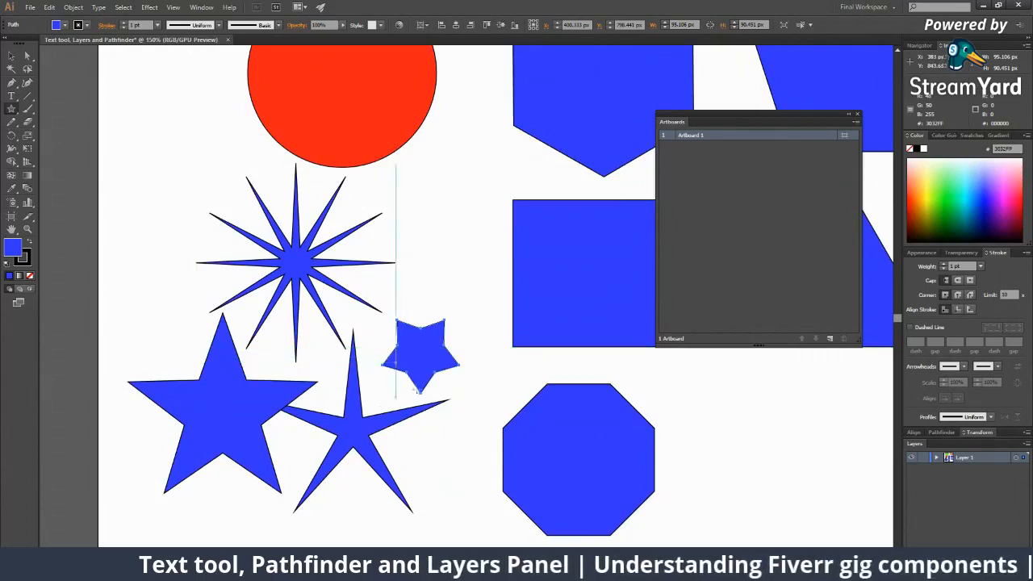
pyautogui.click(424, 380)
pyautogui.moveTo(525, 282); pyautogui.dragTo(457, 283)
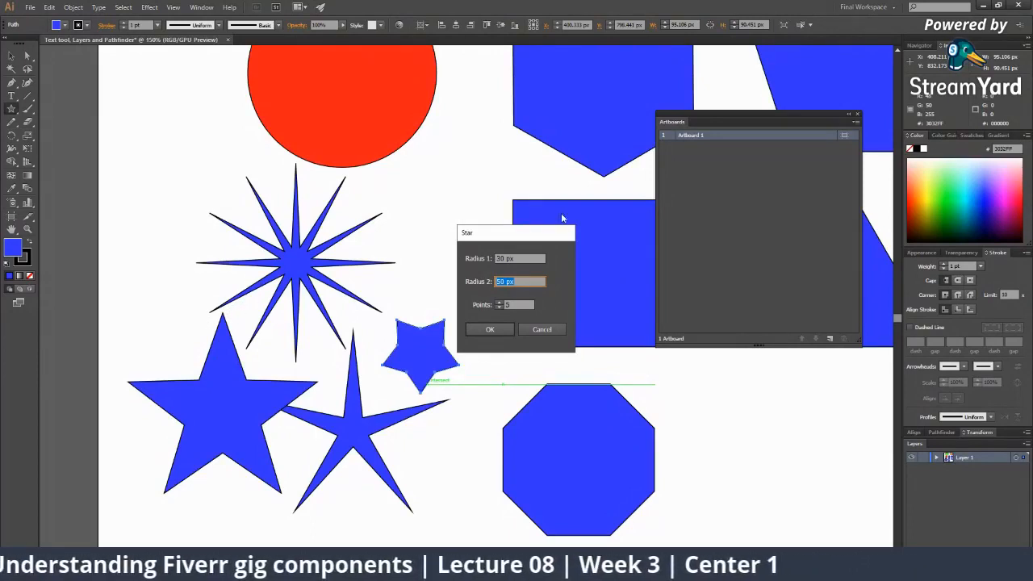
pyautogui.moveTo(528, 254); pyautogui.dragTo(488, 260)
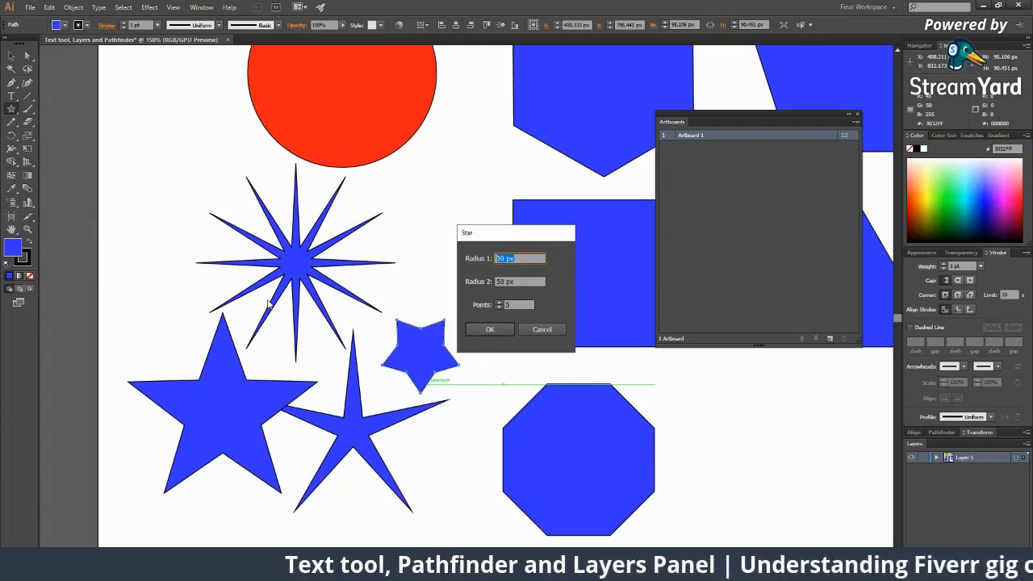
pyautogui.write('100')
pyautogui.press('Tab')
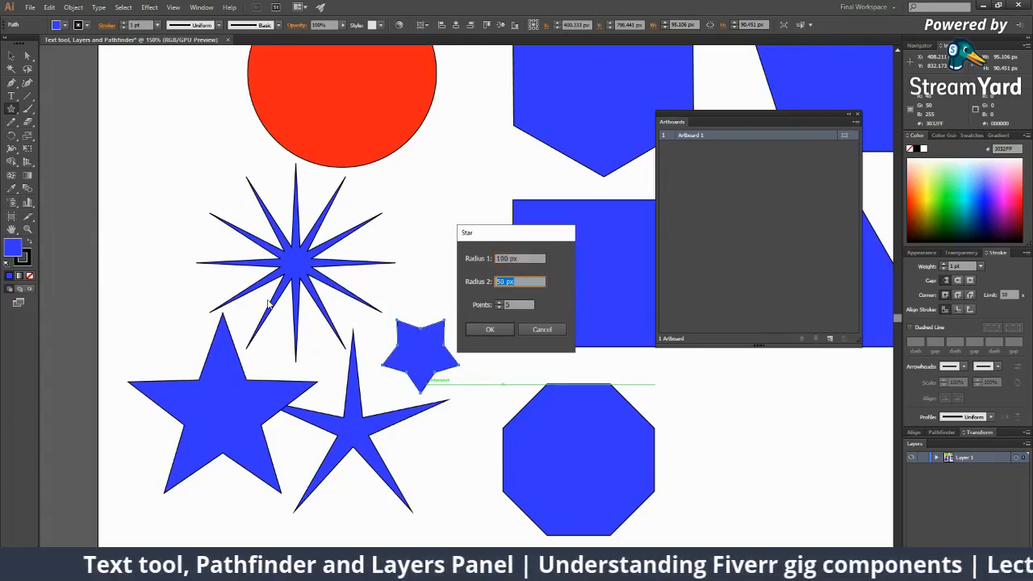
pyautogui.press('Return')
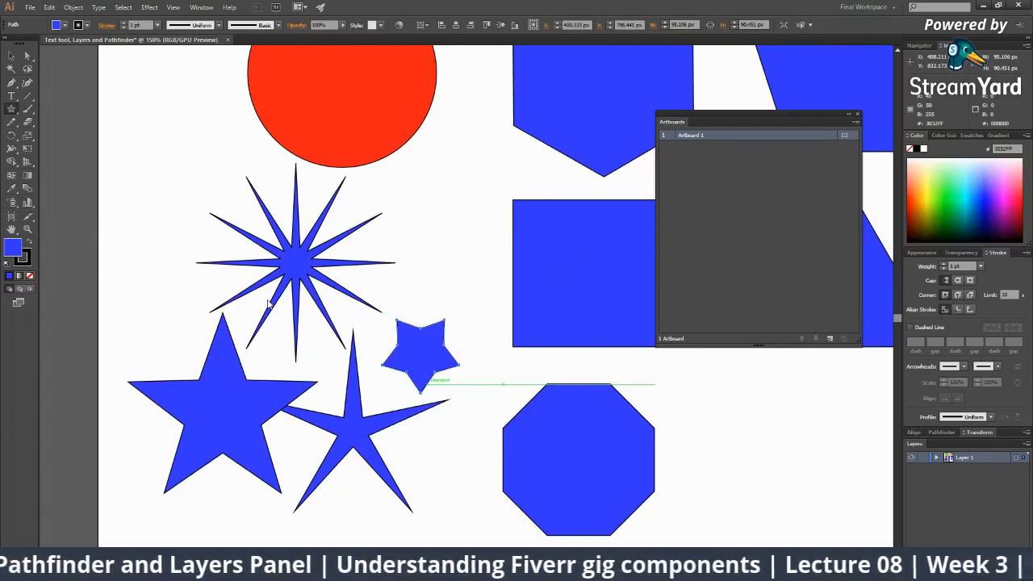
# Move the new 100 px star to the empty area beside the octagon beneath the triangle, and deselect it.
pyautogui.hotkey('ctrl', '1')
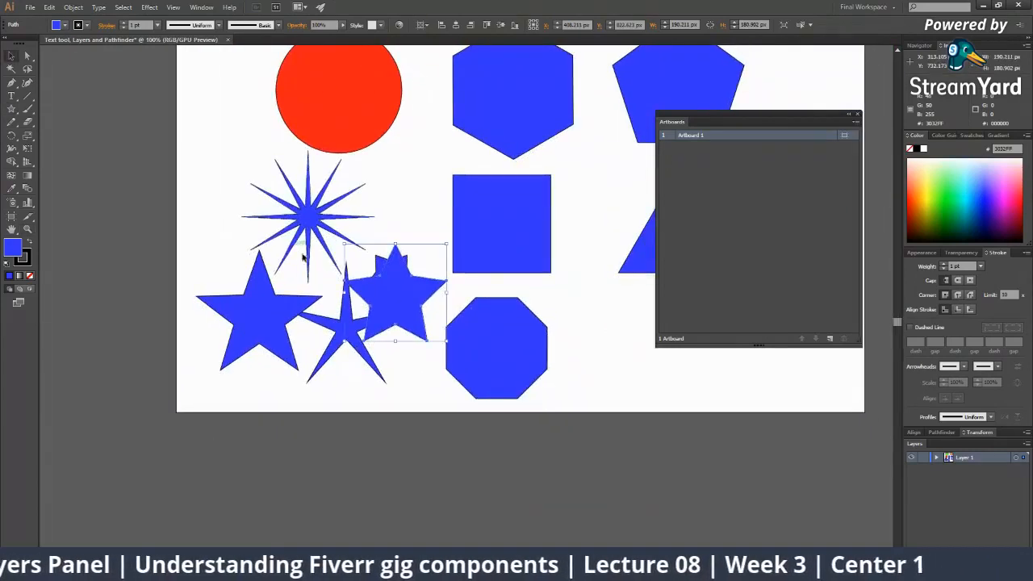
pyautogui.moveTo(404, 296); pyautogui.dragTo(601, 340)
pyautogui.hscroll(3, 565, 355)
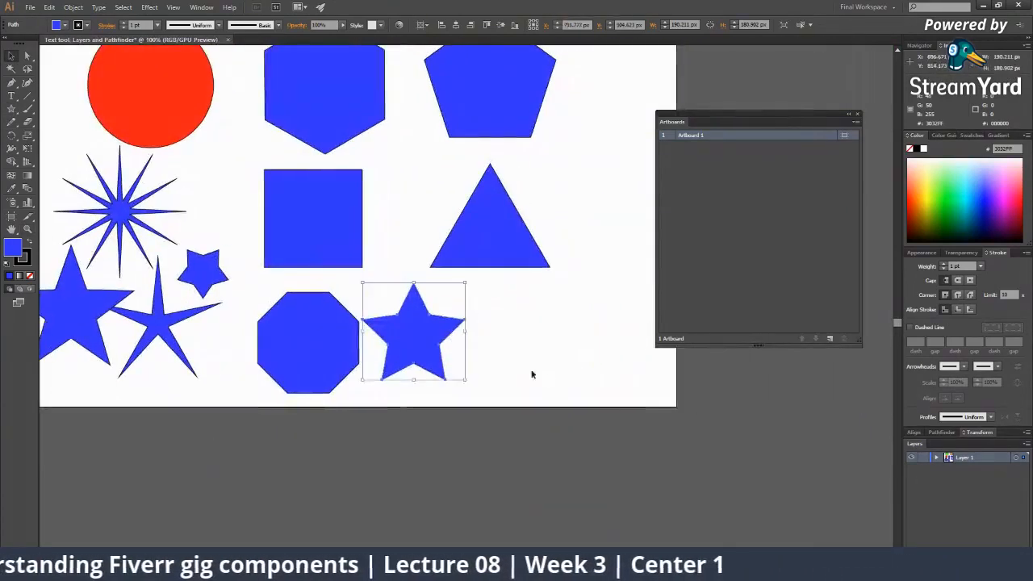
pyautogui.click(507, 364)
# Create another five-pointed star with a 100 px radius 1 and a radius 2 below 50 px, beneath the triangle for comparison.
pyautogui.hotkey('ctrl', '=')
pyautogui.click(451, 327)
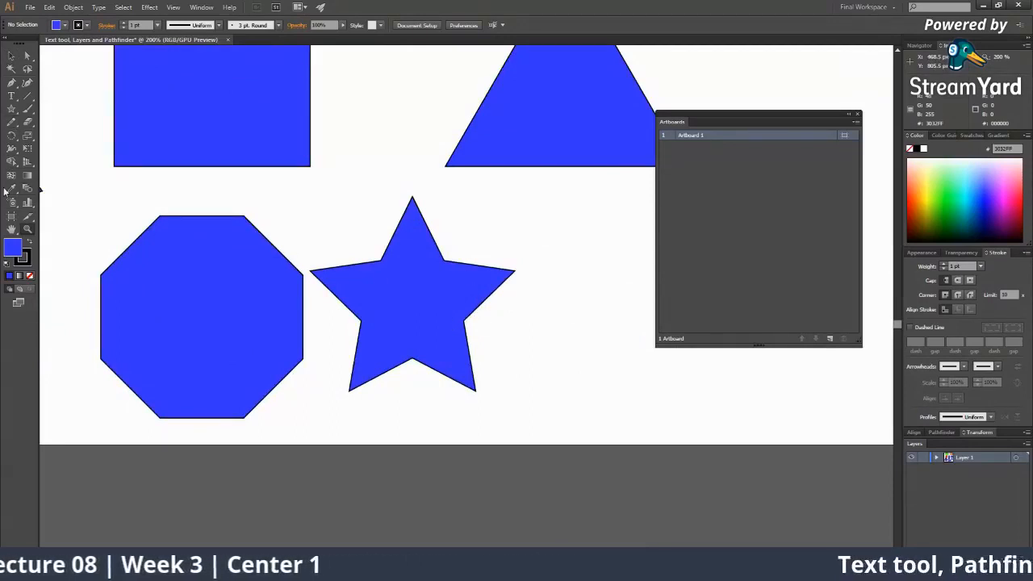
pyautogui.click(11, 109)
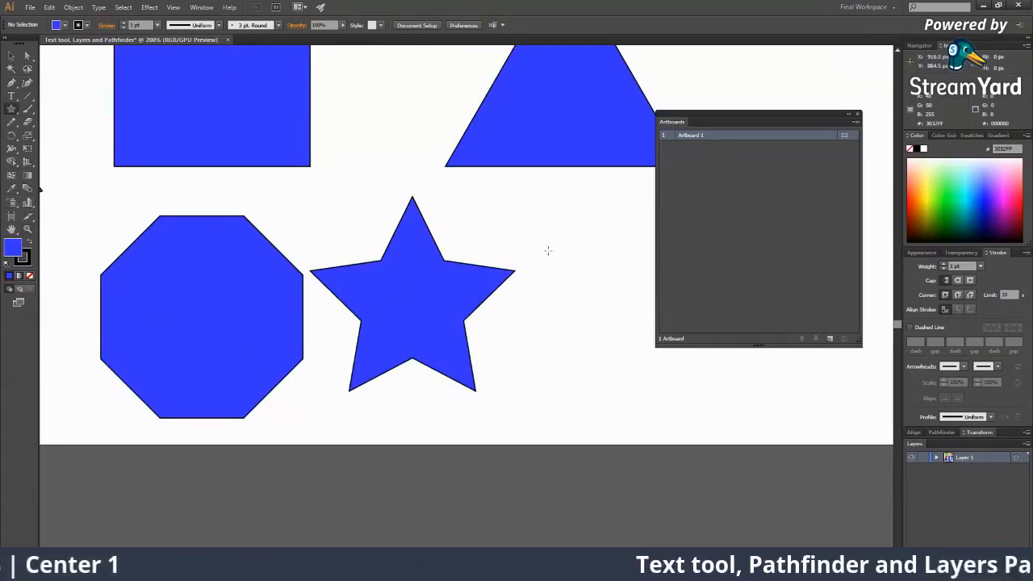
pyautogui.click(618, 271)
pyautogui.press('Tab')
pyautogui.click(510, 281)
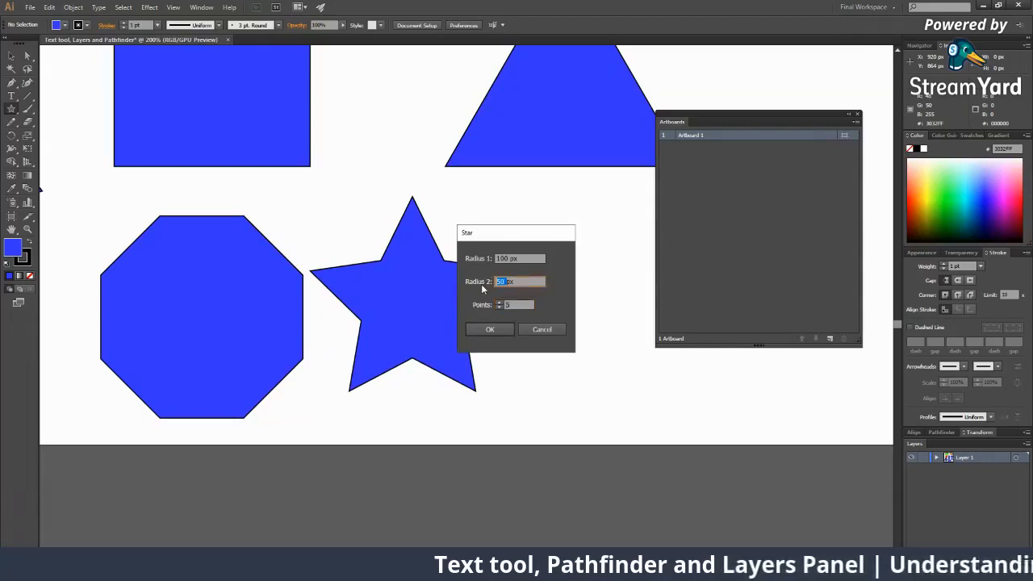
pyautogui.press('Return')
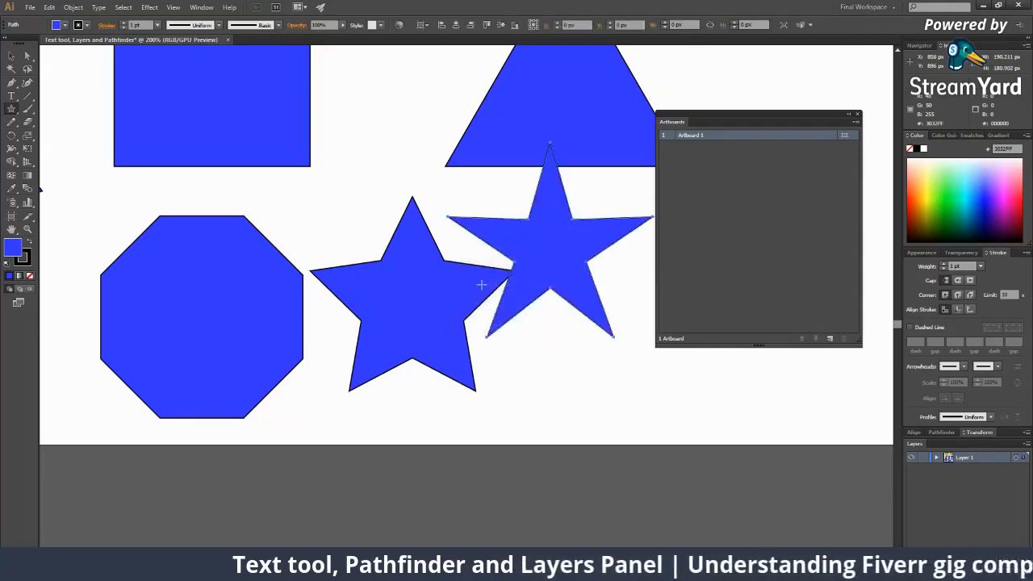
# Move the narrower 100 px star to the empty area beneath the triangle, beside the other star, and deselect it.
pyautogui.press('v')
pyautogui.click(611, 312)
pyautogui.moveTo(667, 363); pyautogui.dragTo(372, 364)
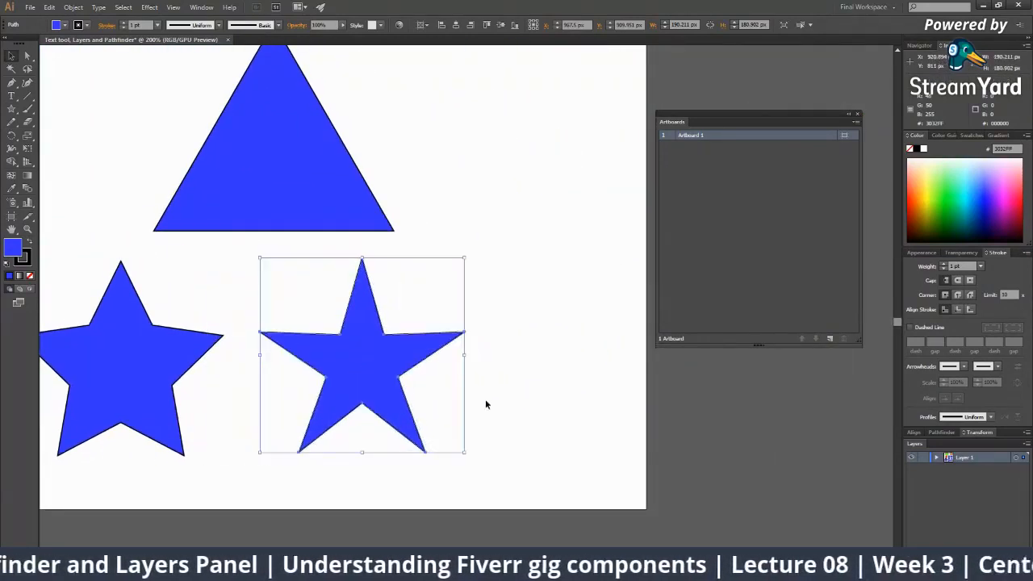
pyautogui.click(443, 401)
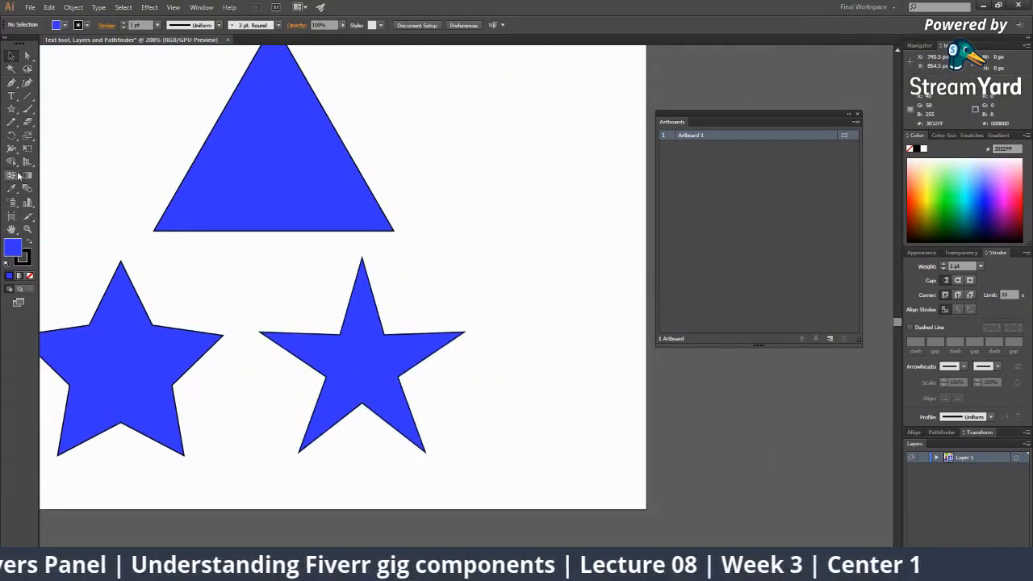
# Create a four-pointed star with radius 1 of 100 px and radius 2 of 35 px beside the triangle, and deselect it.
pyautogui.click(11, 109)
pyautogui.click(588, 234)
pyautogui.doubleClick(511, 304)
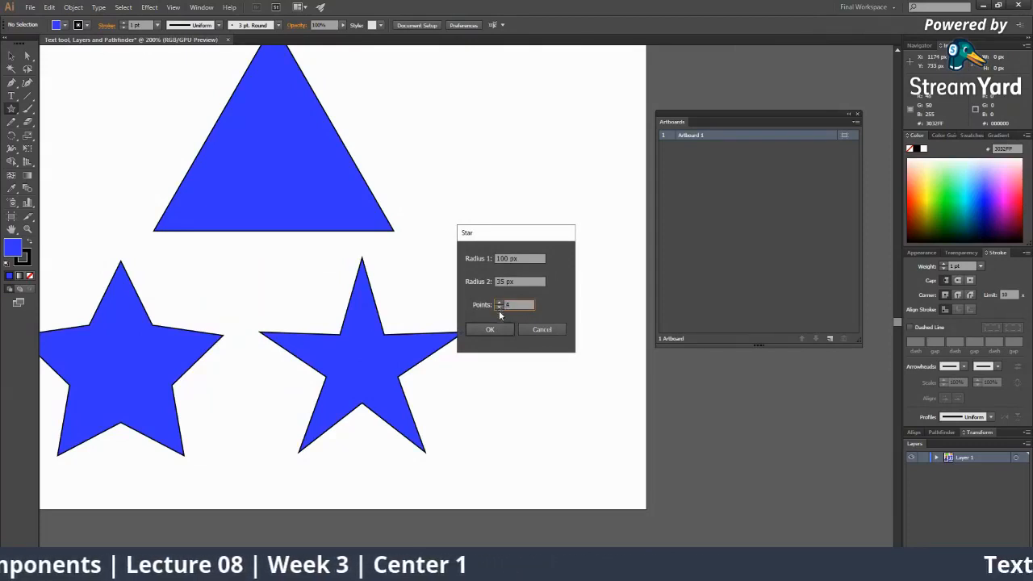
pyautogui.write('4')
pyautogui.click(493, 327)
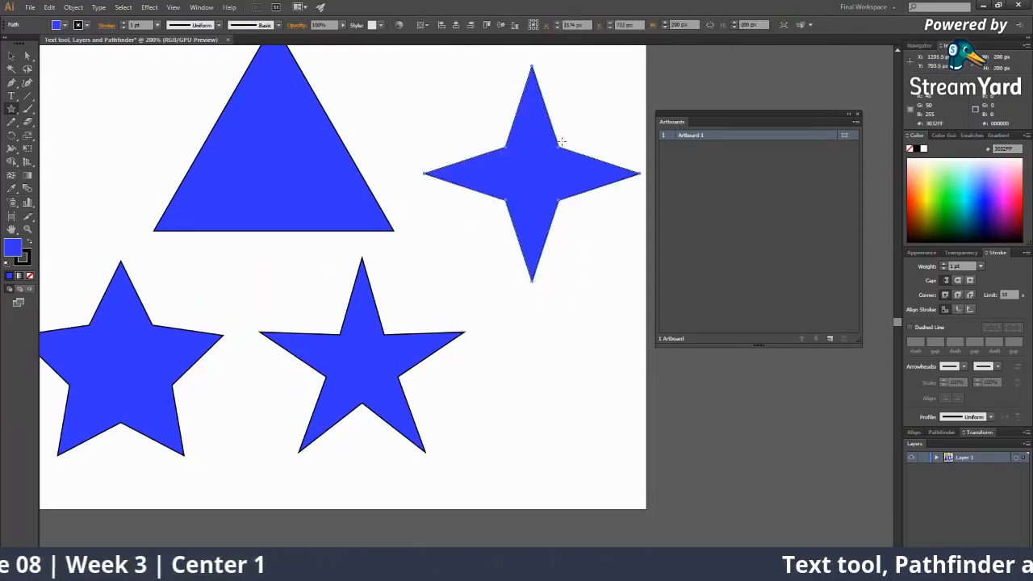
pyautogui.hotkey('ctrl', 'shift', 'a')
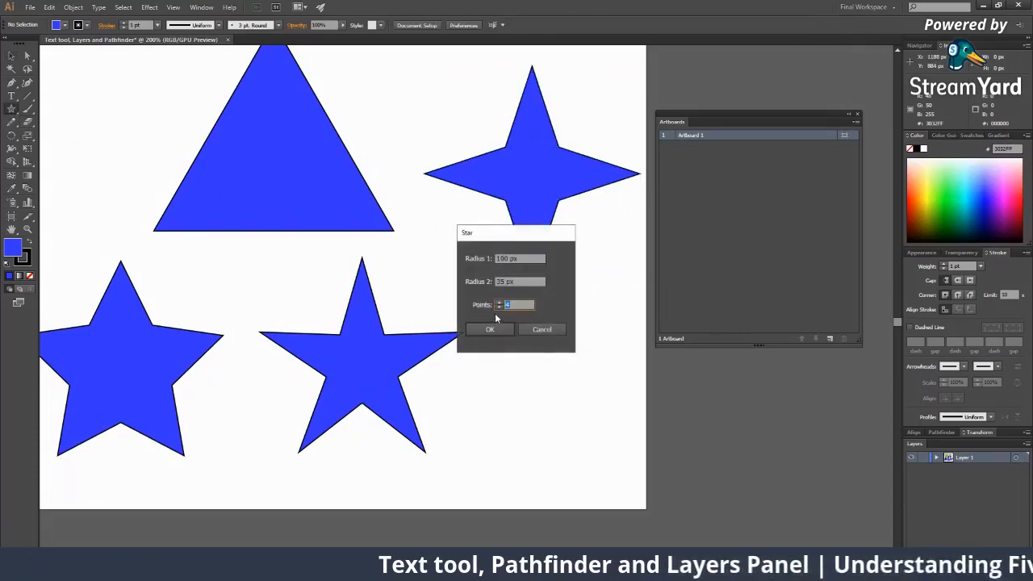
# Create a three-pointed star with radius 1 of 100 px and radius 2 of 35 px, placed directly beneath the four-pointed star.
pyautogui.click(494, 328)
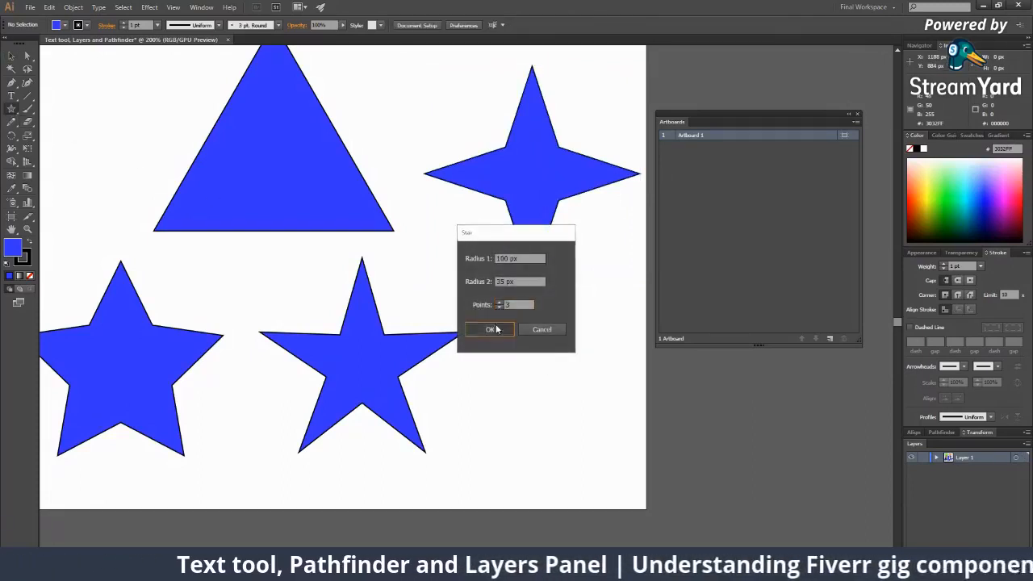
pyautogui.press('v')
pyautogui.moveTo(559, 337); pyautogui.dragTo(377, 262)
pyautogui.click(322, 236)
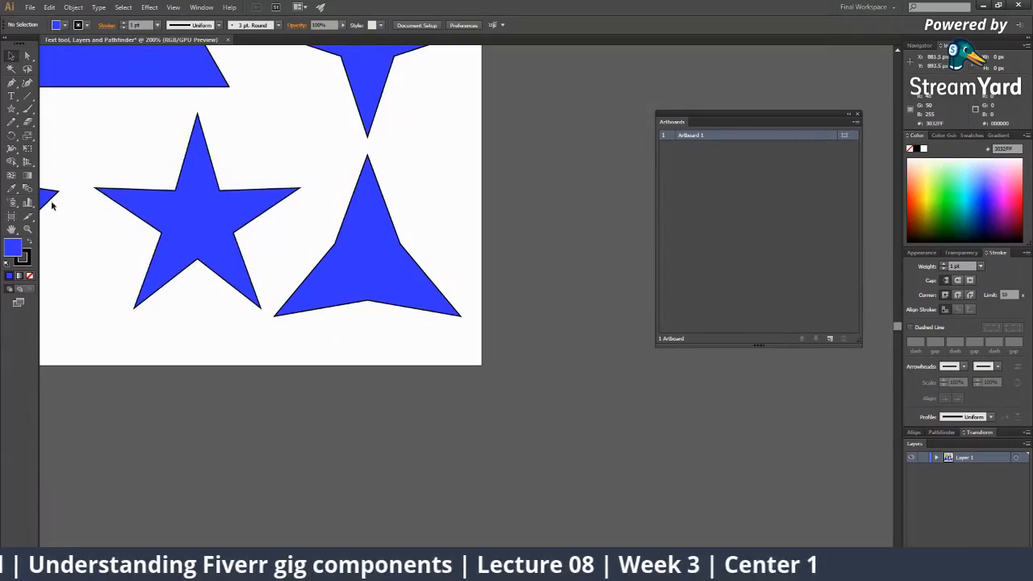
# Extend the artboard downward to about 1600 px high, keeping its 1280 px width, for empty space beneath the shapes.
pyautogui.hotkey('ctrl', '-')
pyautogui.hotkey('ctrl', '-')
pyautogui.hotkey('ctrl', '-')
pyautogui.hotkey('ctrl', '-')
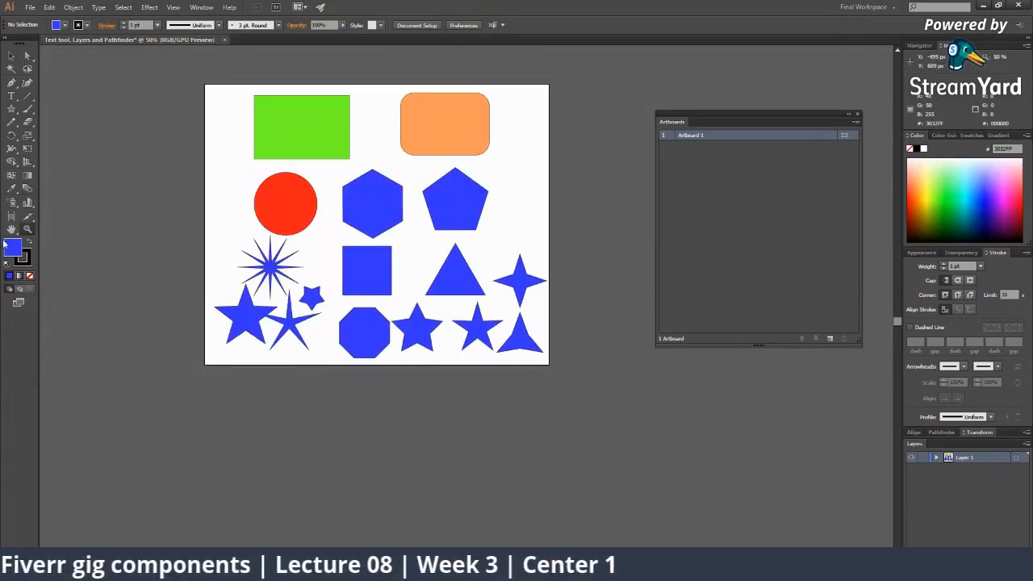
pyautogui.click(11, 215)
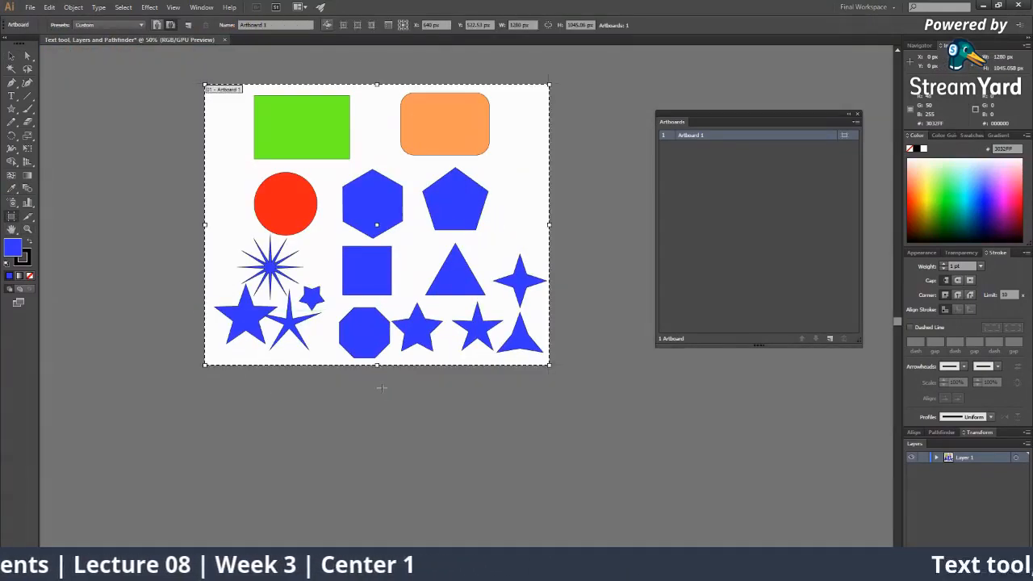
pyautogui.moveTo(377, 365); pyautogui.dragTo(377, 515)
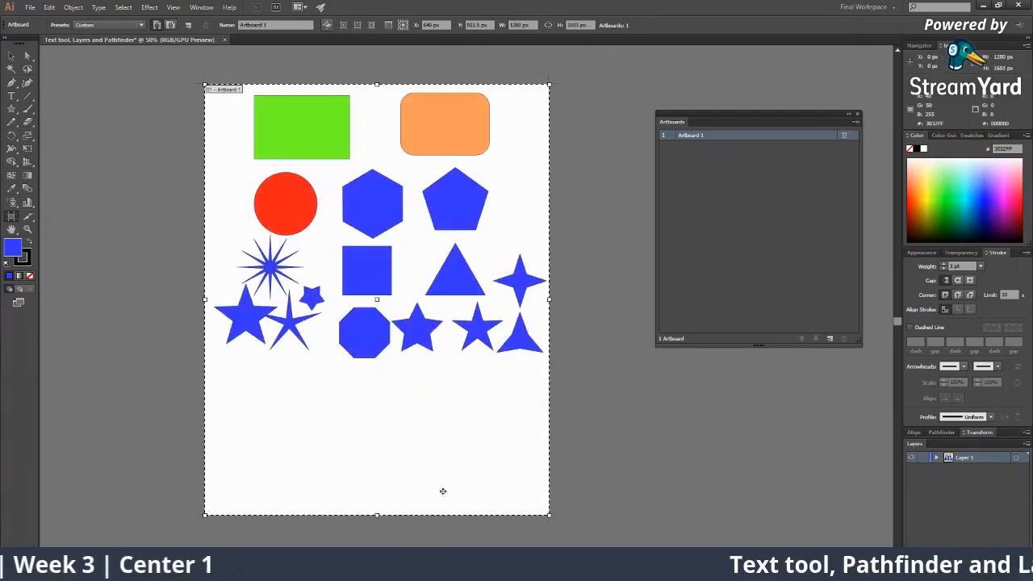
pyautogui.press('Escape')
# Create a 20-pointed star with radius 1 of 100 px and radius 2 of 35 px in the artboard's new empty area.
pyautogui.hotkey('ctrl', '+')
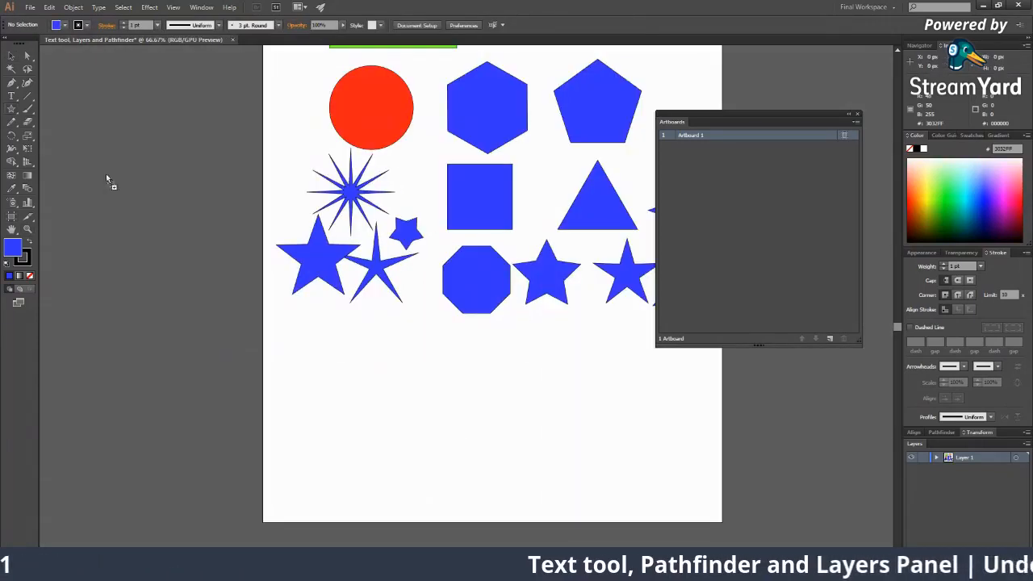
pyautogui.click(344, 379)
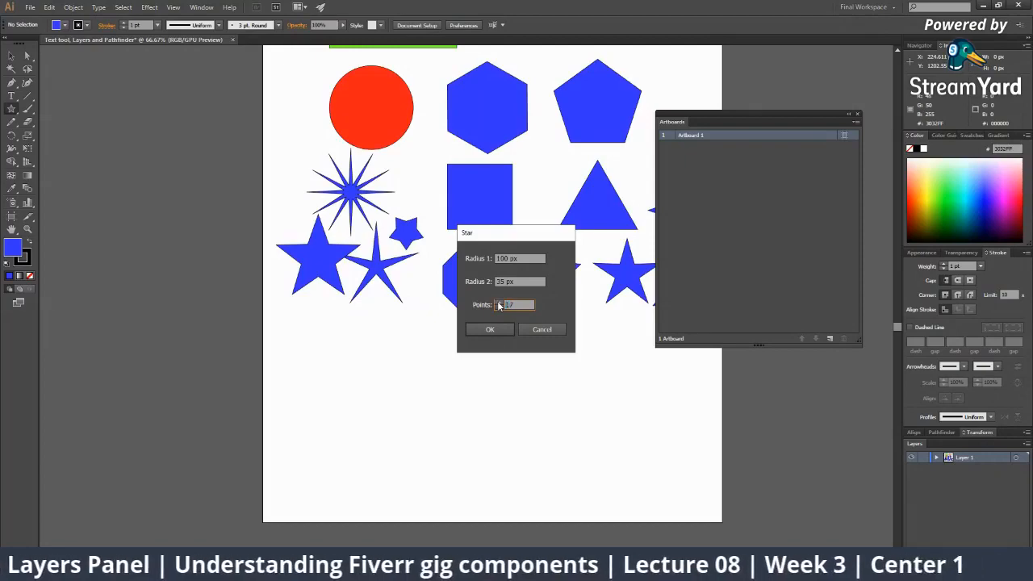
pyautogui.click(490, 329)
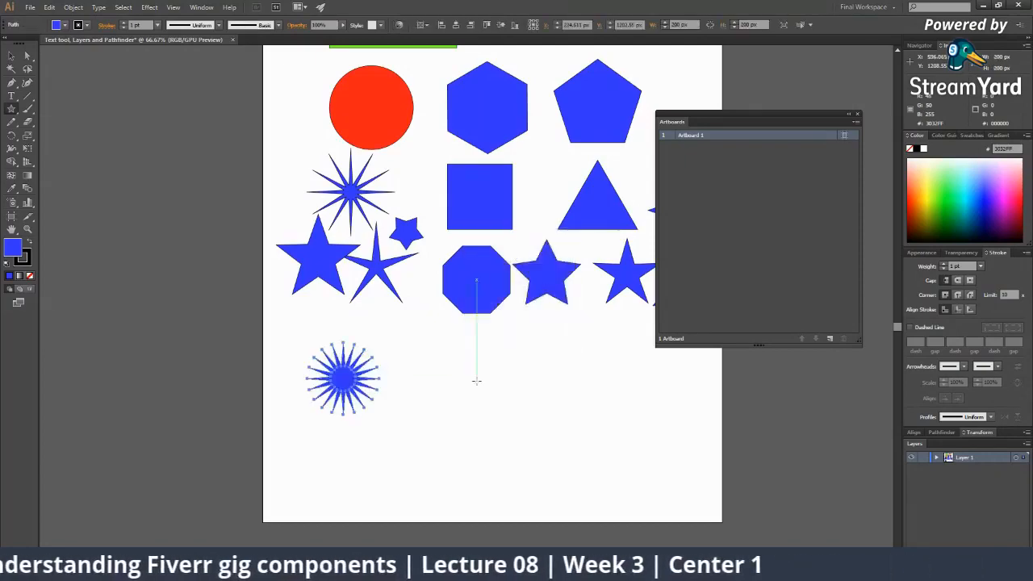
# Remove the 20-pointed star's stroke, fill it with orange FF6023, and deselect it.
pyautogui.press('z')
pyautogui.click(355, 368)
pyautogui.click(454, 328)
pyautogui.click(545, 334)
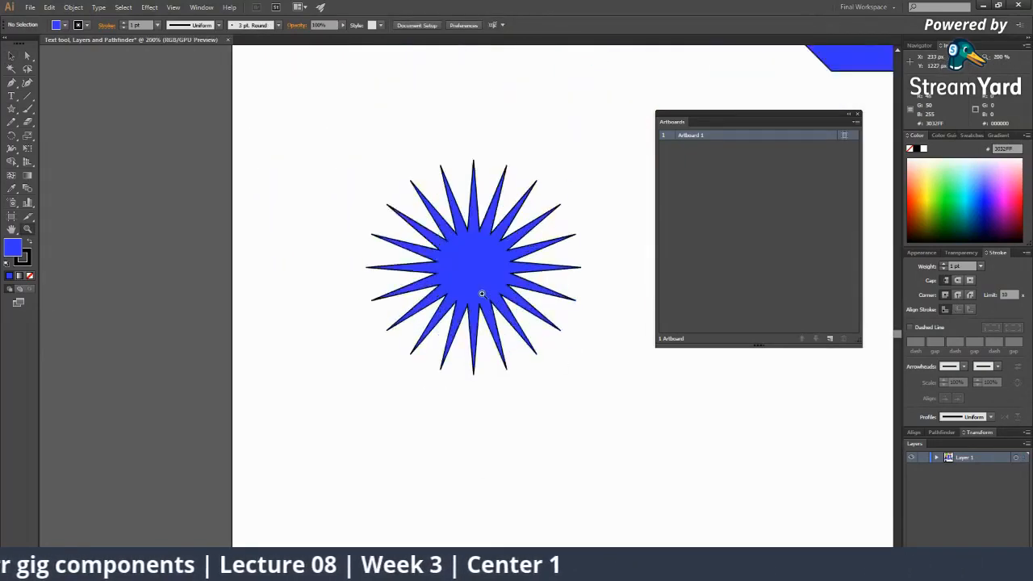
pyautogui.click(438, 277)
pyautogui.keyDown('alt'); pyautogui.click(484, 363); pyautogui.keyUp('alt')
pyautogui.keyDown('alt'); pyautogui.click(486, 365); pyautogui.keyUp('alt')
pyautogui.press('v')
pyautogui.click(487, 365)
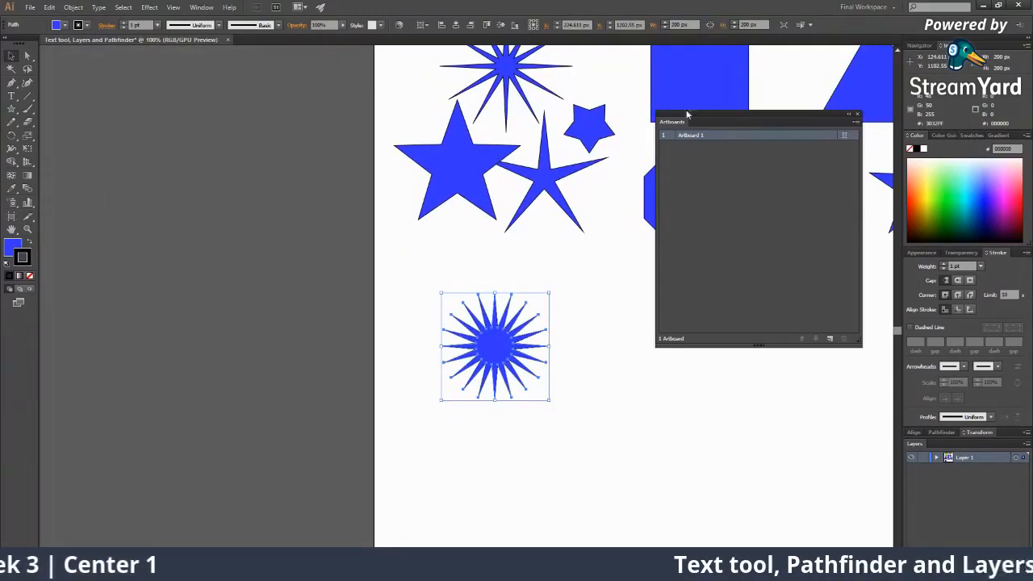
pyautogui.click(31, 277)
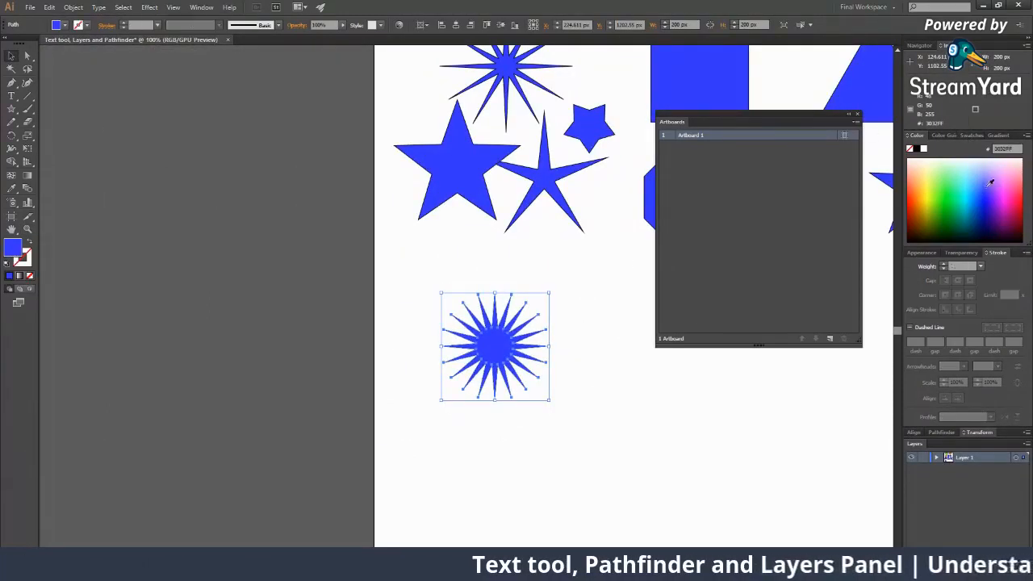
pyautogui.click(915, 188)
pyautogui.click(606, 379)
# Move the thin-armed five-pointed star slightly down, clear of the large star beside it, and deselect it.
pyautogui.press('z')
pyautogui.moveTo(606, 379); pyautogui.dragTo(355, 293)
pyautogui.scroll(1, 371, 307)
pyautogui.press('v')
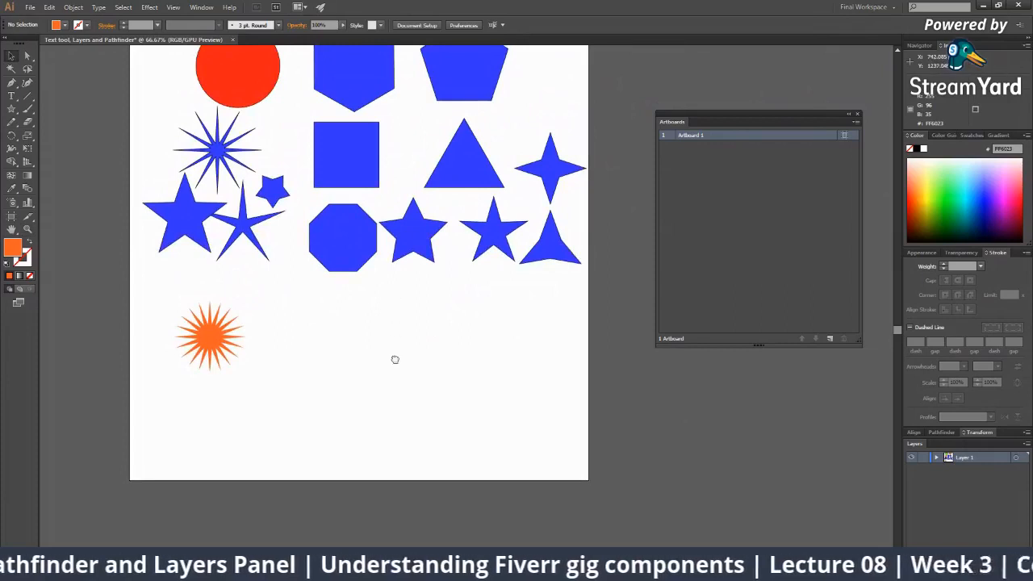
pyautogui.moveTo(395, 359); pyautogui.dragTo(385, 385)
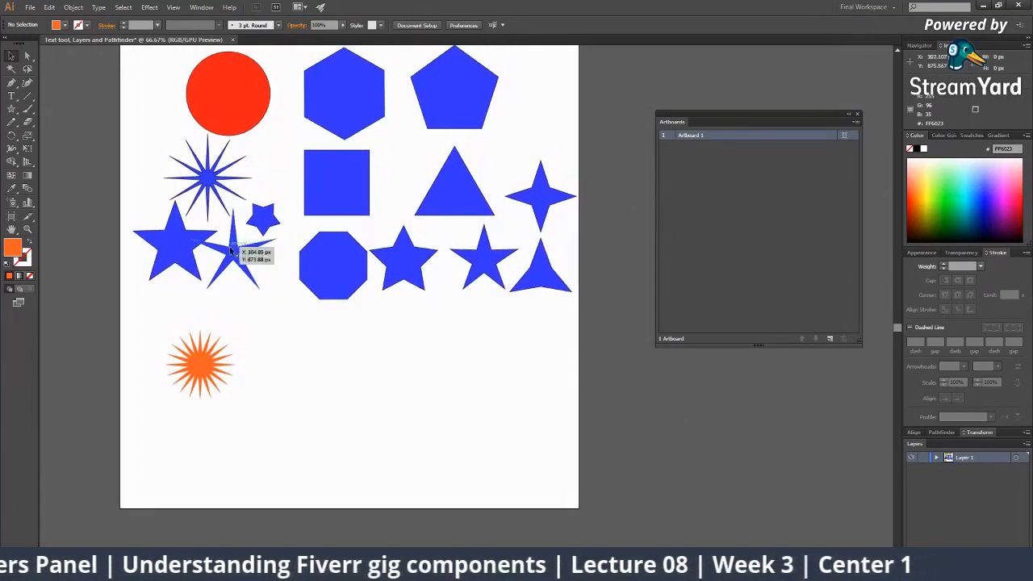
pyautogui.moveTo(231, 252); pyautogui.dragTo(240, 269)
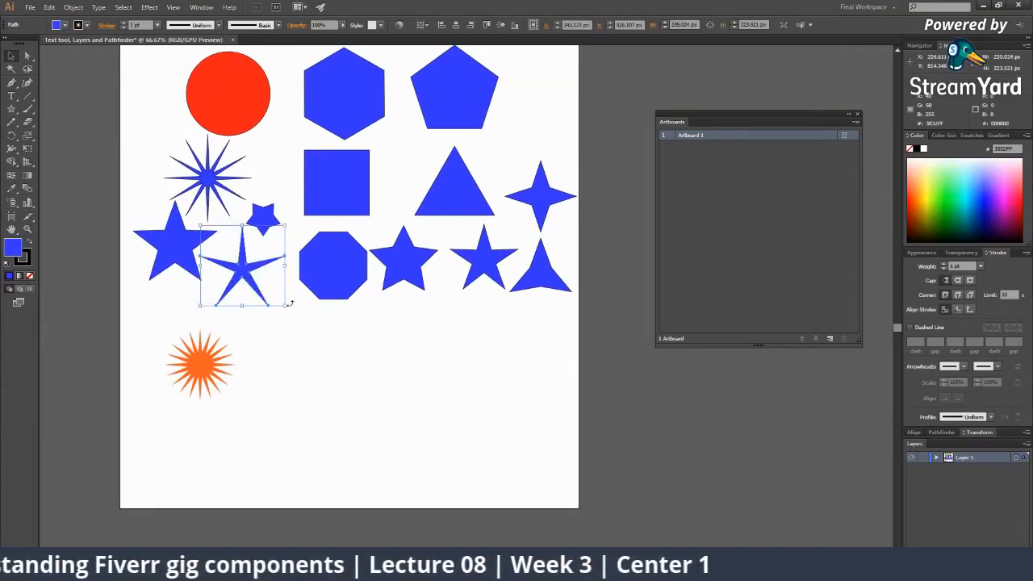
pyautogui.click(323, 318)
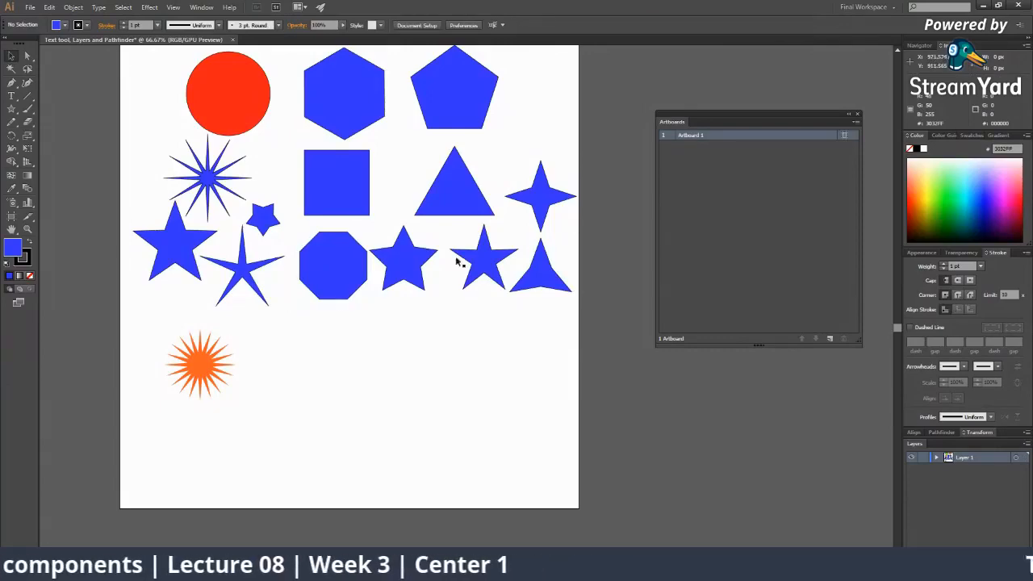
# Move the octagon down into the empty area beneath the rows of shapes.
pyautogui.click(322, 283)
pyautogui.keyDown('ctrl'); pyautogui.click(334, 317); pyautogui.keyUp('ctrl')
pyautogui.keyDown('ctrl'); pyautogui.click(334, 317); pyautogui.keyUp('ctrl')
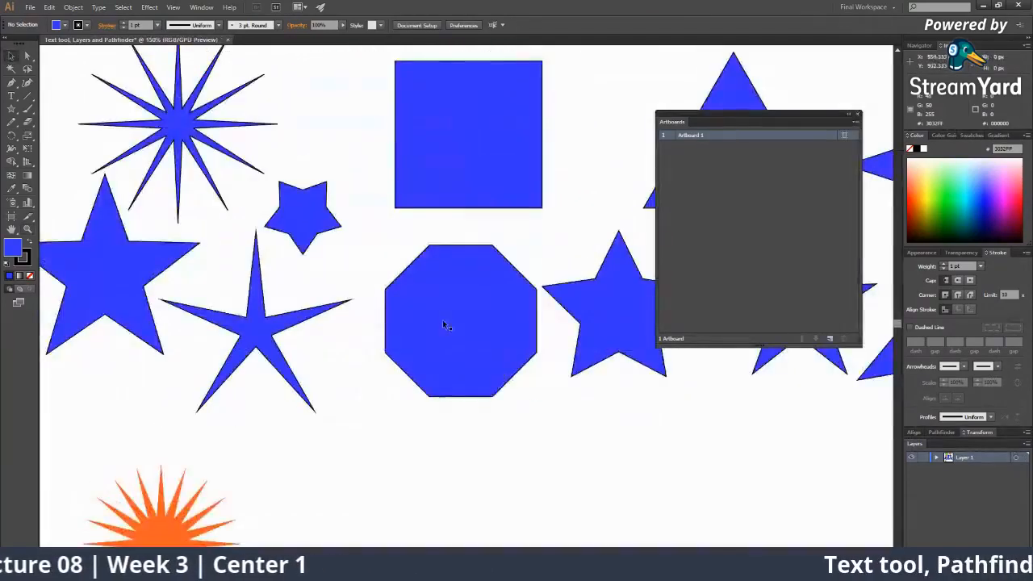
pyautogui.moveTo(329, 223); pyautogui.dragTo(367, 438)
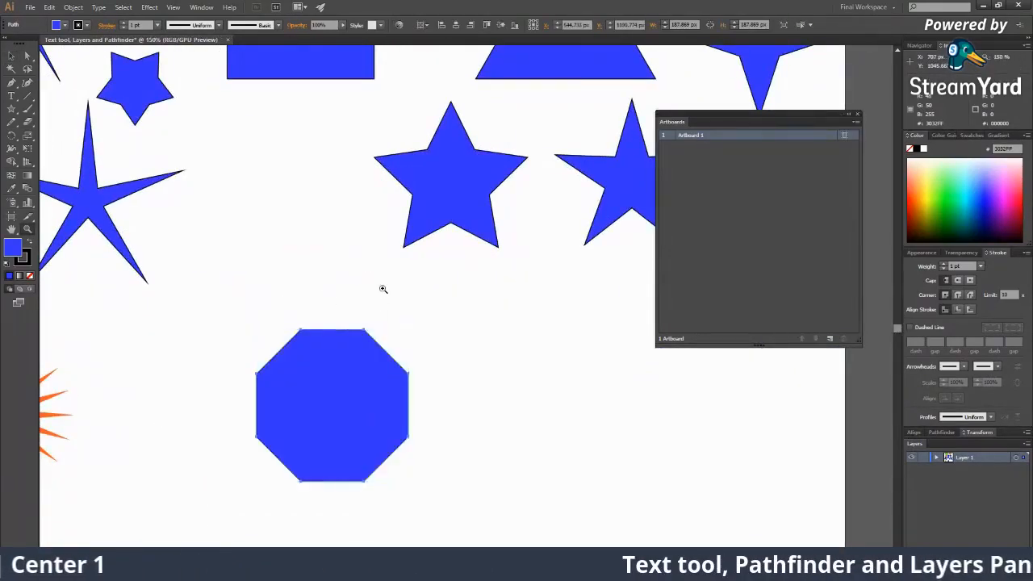
# Reshape the octagon by pulling its upper-left corner point inward with the Direct Selection tool, and deselect it.
pyautogui.keyDown('ctrl'); pyautogui.click(439, 316); pyautogui.keyUp('ctrl')
pyautogui.moveTo(388, 385); pyautogui.dragTo(268, 292)
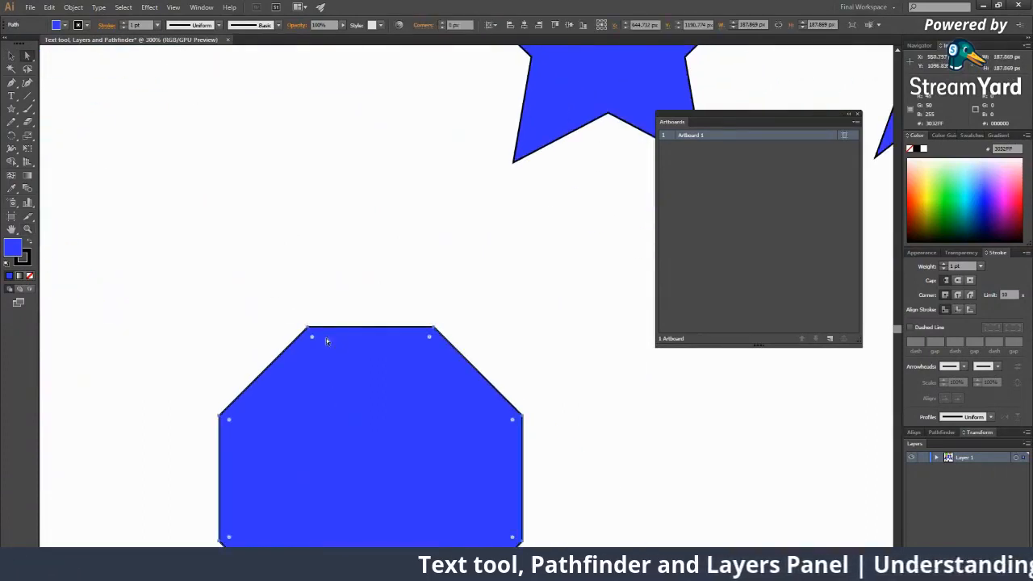
pyautogui.moveTo(311, 335); pyautogui.dragTo(311, 333)
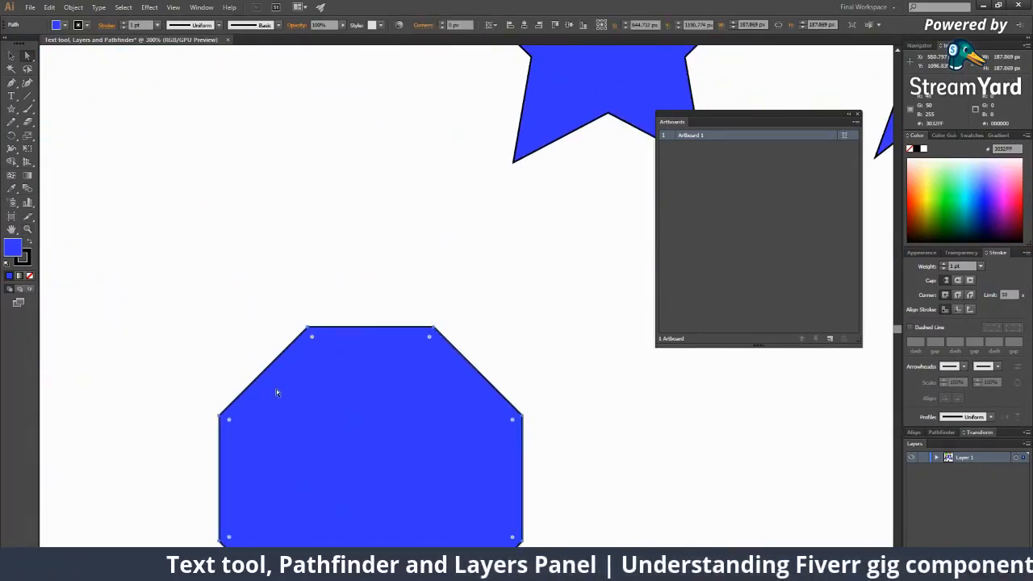
pyautogui.click(11, 110)
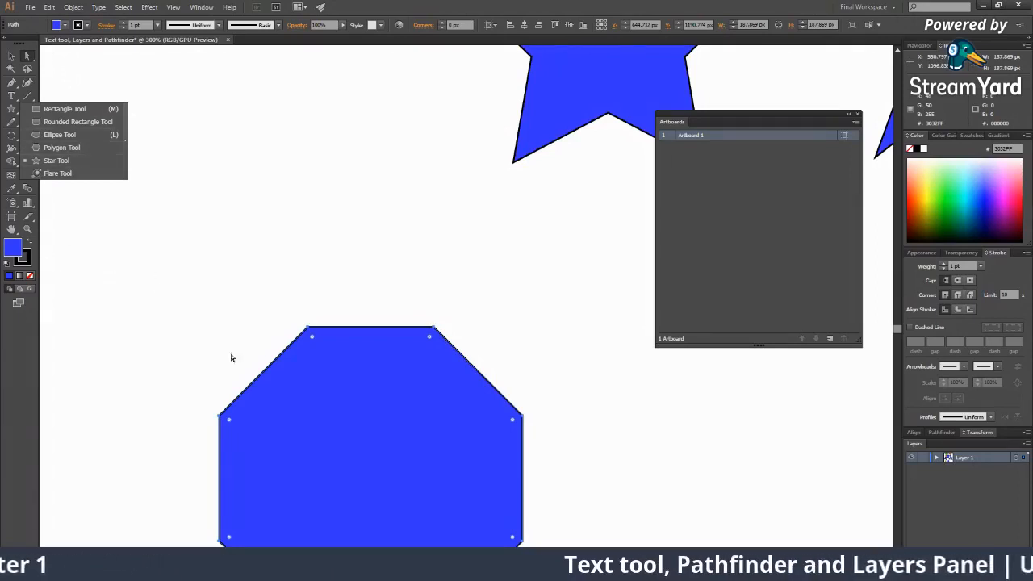
pyautogui.click(348, 340)
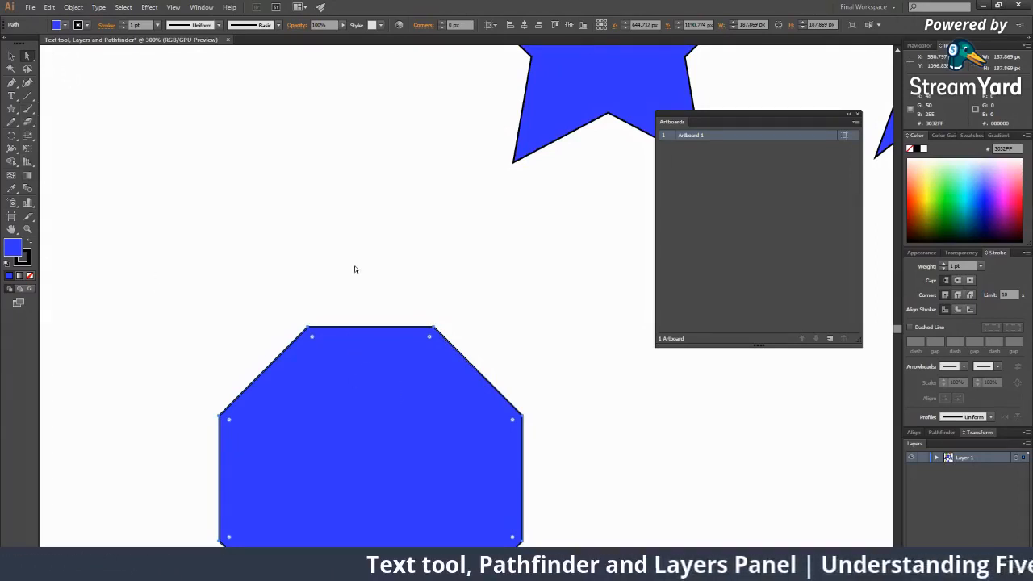
pyautogui.moveTo(304, 362); pyautogui.dragTo(301, 320)
pyautogui.click(283, 168)
# Try reshaping the triangle by pulling its lower-left corner point up and outward with the Direct Selection tool.
pyautogui.press('z')
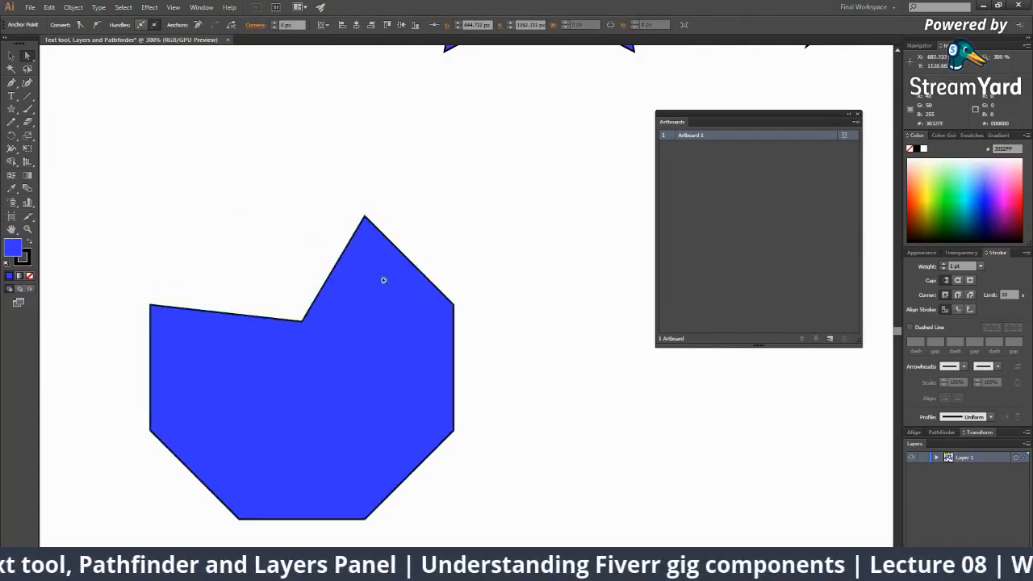
pyautogui.keyDown('alt'); pyautogui.click(387, 285); pyautogui.keyUp('alt')
pyautogui.keyDown('alt'); pyautogui.click(422, 318); pyautogui.keyUp('alt')
pyautogui.keyDown('alt'); pyautogui.click(432, 328); pyautogui.keyUp('alt')
pyautogui.keyDown('alt'); pyautogui.click(443, 336); pyautogui.keyUp('alt')
pyautogui.keyDown('alt'); pyautogui.click(442, 337); pyautogui.keyUp('alt')
pyautogui.keyDown('alt'); pyautogui.click(441, 336); pyautogui.keyUp('alt')
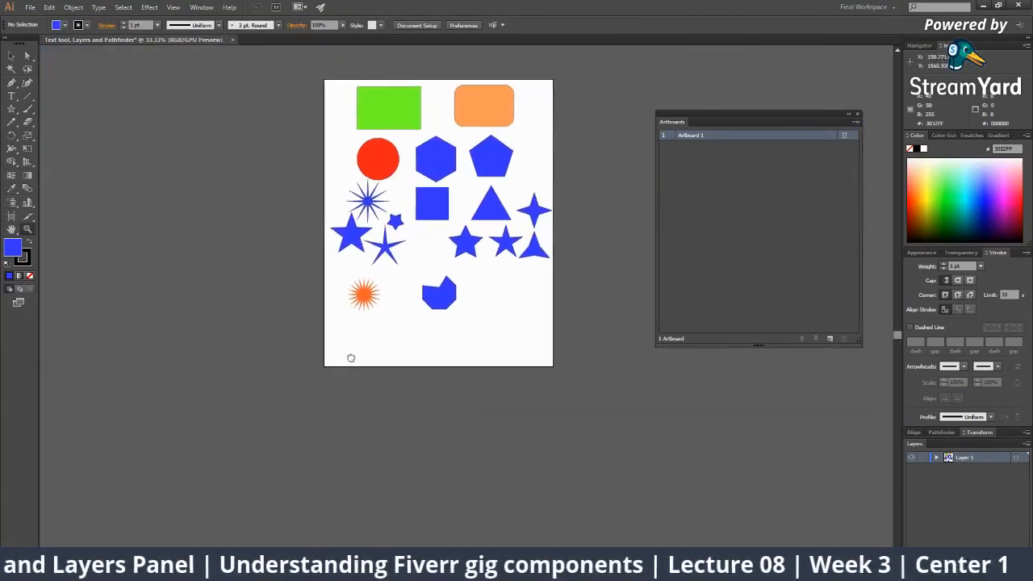
pyautogui.click(461, 278)
pyautogui.click(463, 261)
pyautogui.click(498, 261)
pyautogui.press('a')
pyautogui.click(521, 253)
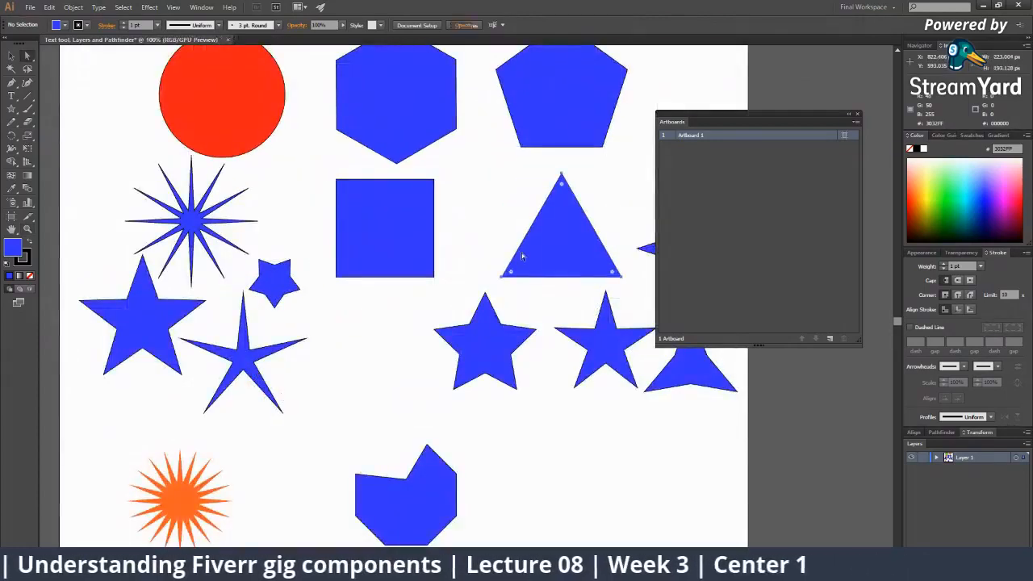
pyautogui.moveTo(436, 291); pyautogui.dragTo(319, 220)
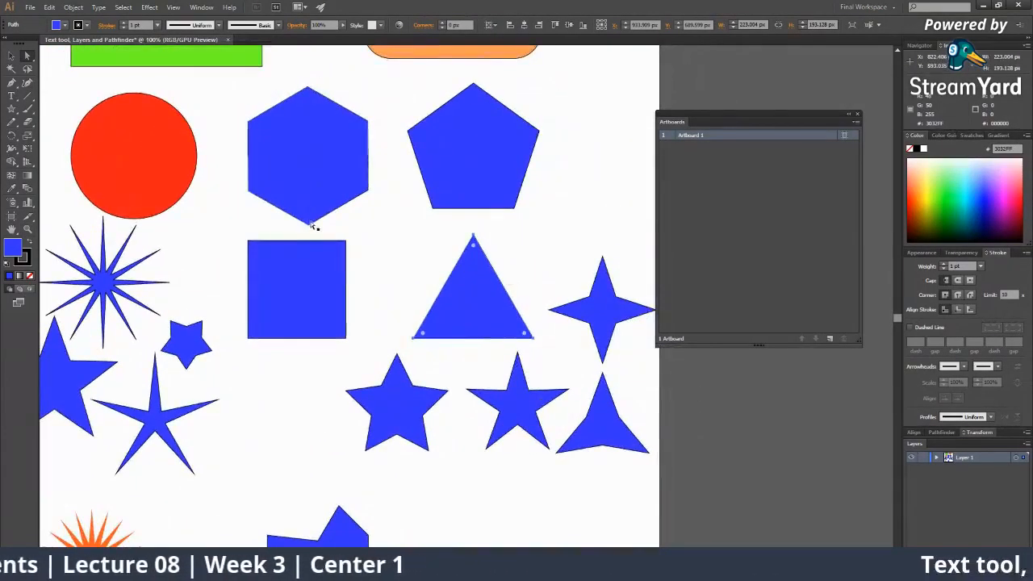
pyautogui.moveTo(530, 364); pyautogui.dragTo(443, 369)
pyautogui.click(431, 298)
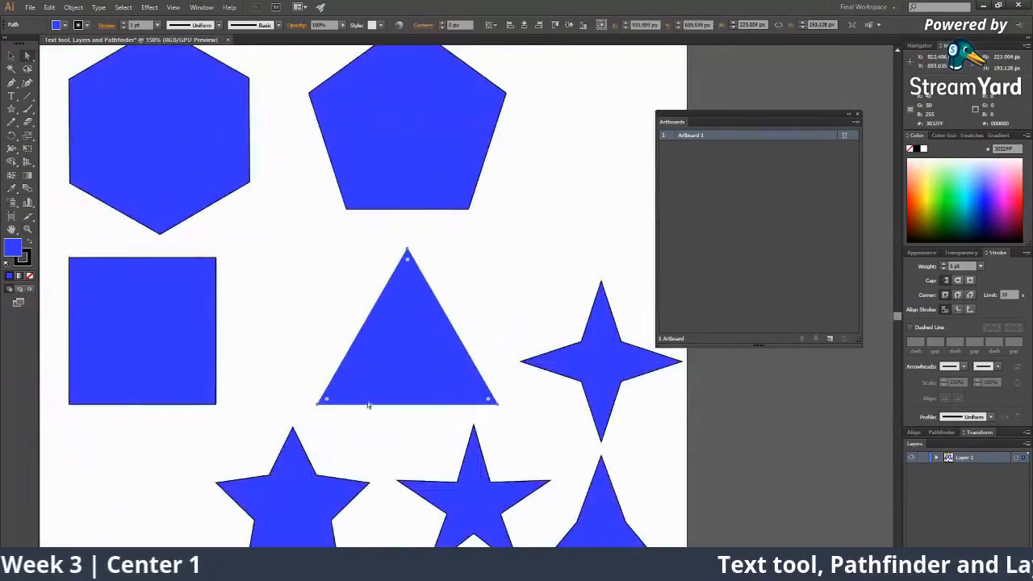
pyautogui.click(317, 405)
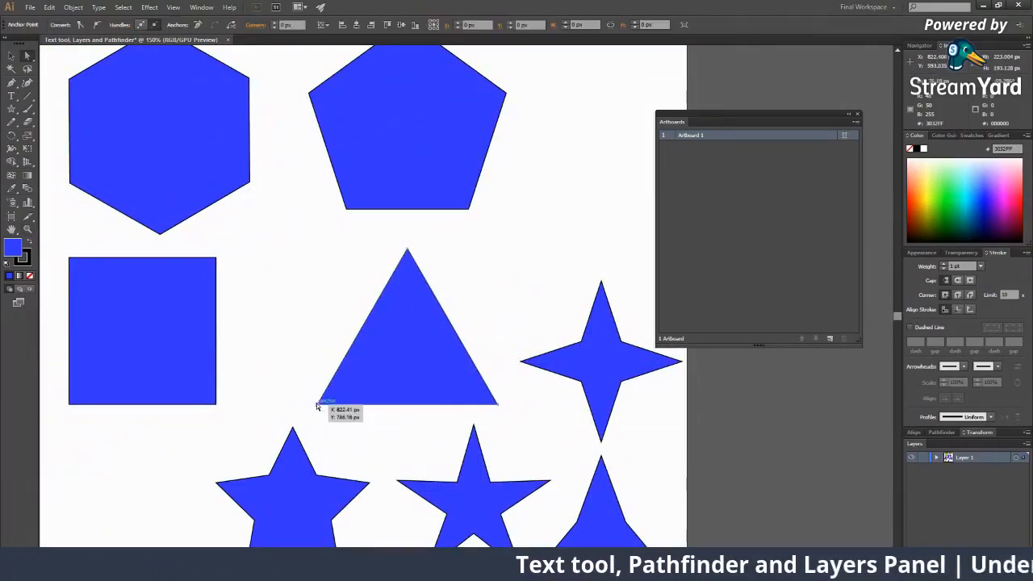
pyautogui.moveTo(317, 406); pyautogui.dragTo(290, 303)
pyautogui.click(361, 399)
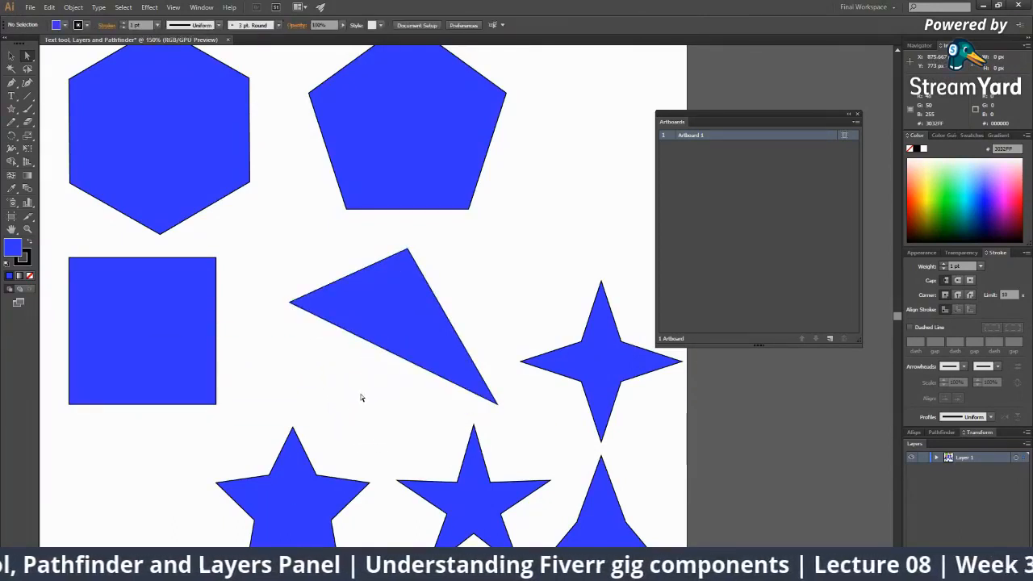
# Undo the triangle's corner point move and bring all the shapes back into view.
pyautogui.hotkey('ctrl', 'z')
pyautogui.hotkey('ctrl', 'z')
pyautogui.click(474, 325)
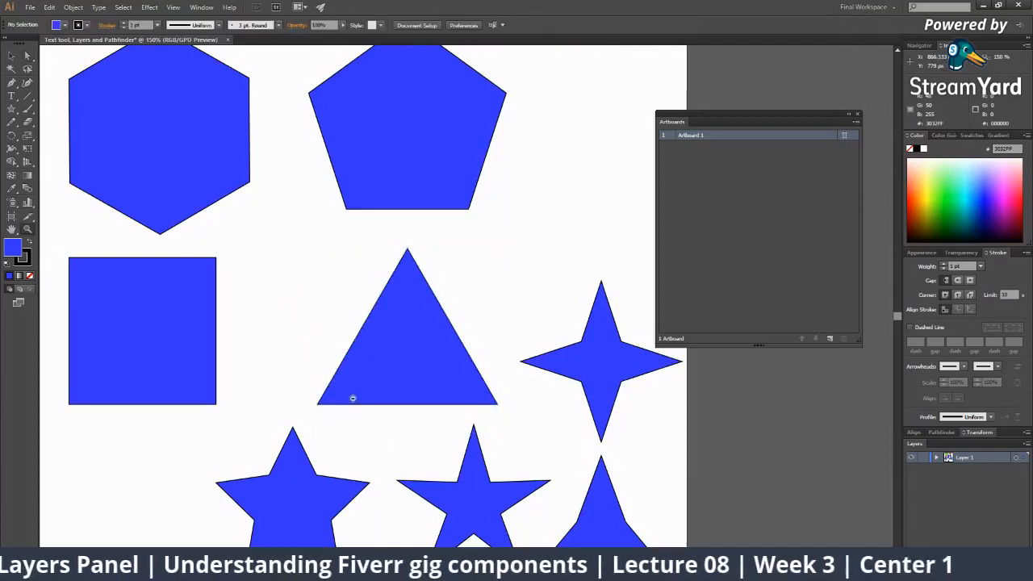
pyautogui.keyDown('alt'); pyautogui.click(353, 398); pyautogui.keyUp('alt')
pyautogui.moveTo(583, 336); pyautogui.dragTo(540, 379)
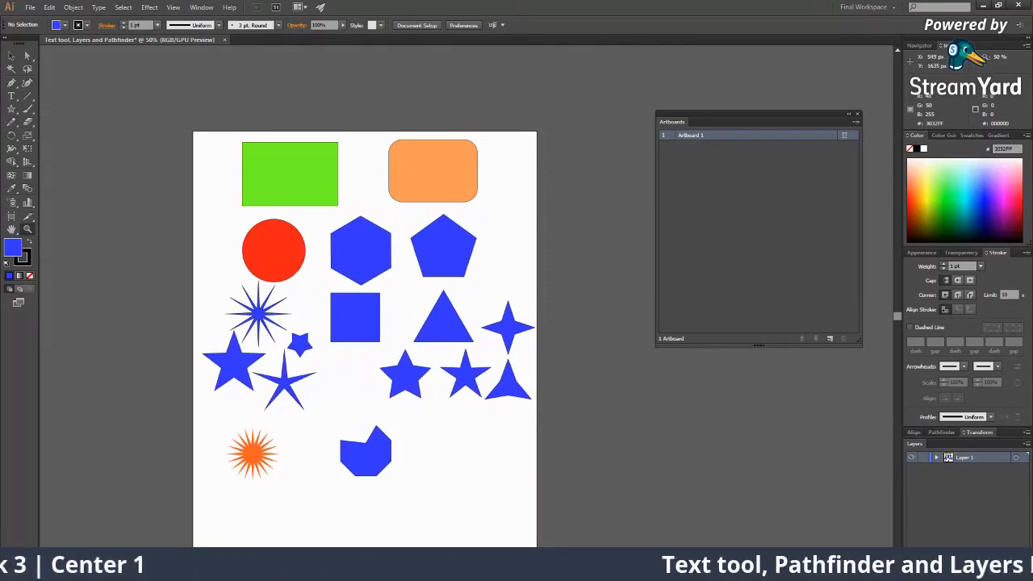
# Switch to StreamYard, show the viewer comment asking to repeat the last shape on the broadcast, and hide it again.
pyautogui.hotkey('alt', 'Tab')
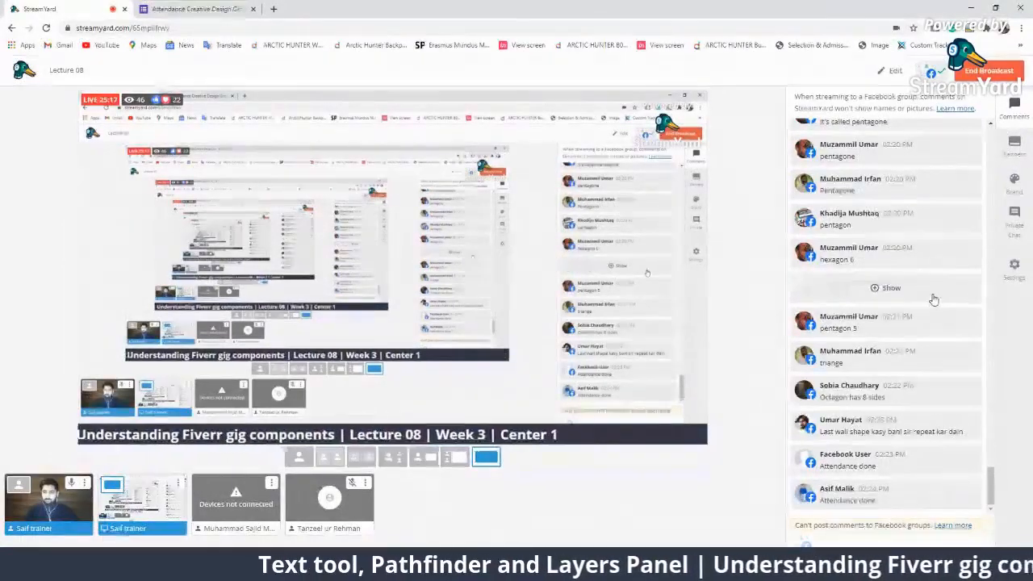
pyautogui.click(950, 428)
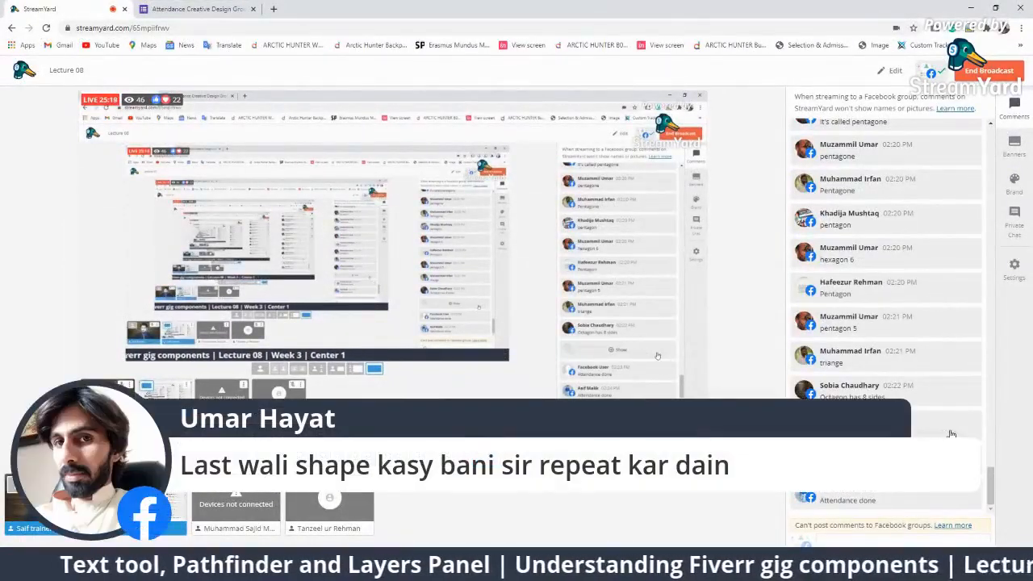
pyautogui.click(951, 434)
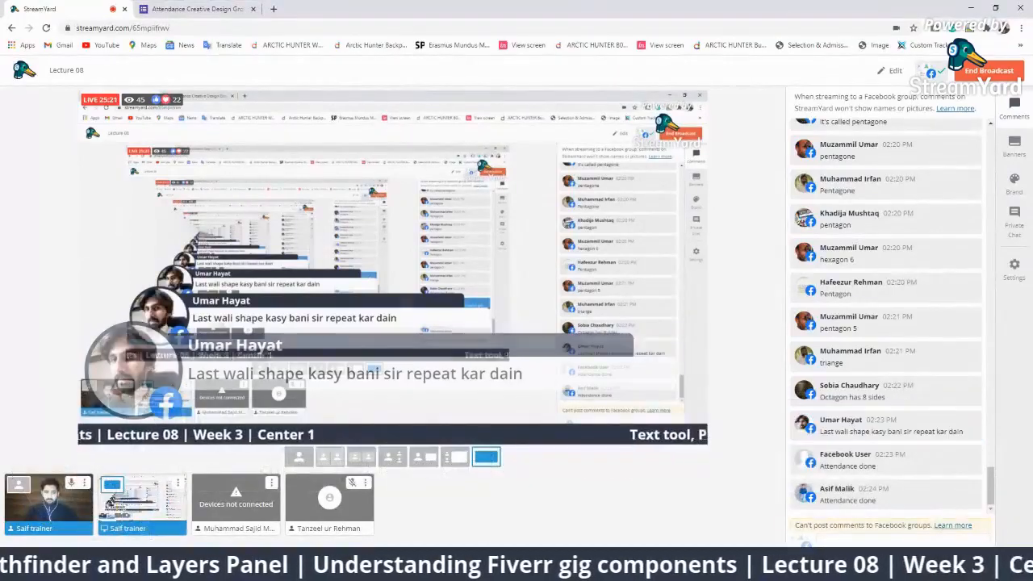
# Switch to Illustrator, open the Star options for the empty area beside the reshaped octagon, and cancel them.
pyautogui.hotkey('alt', 'Tab')
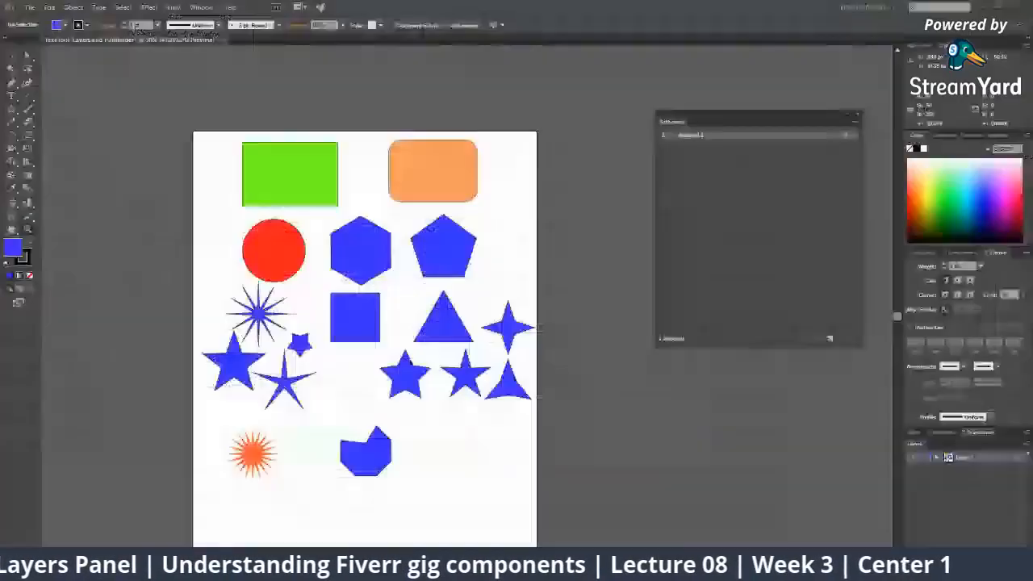
pyautogui.click(385, 349)
pyautogui.click(444, 408)
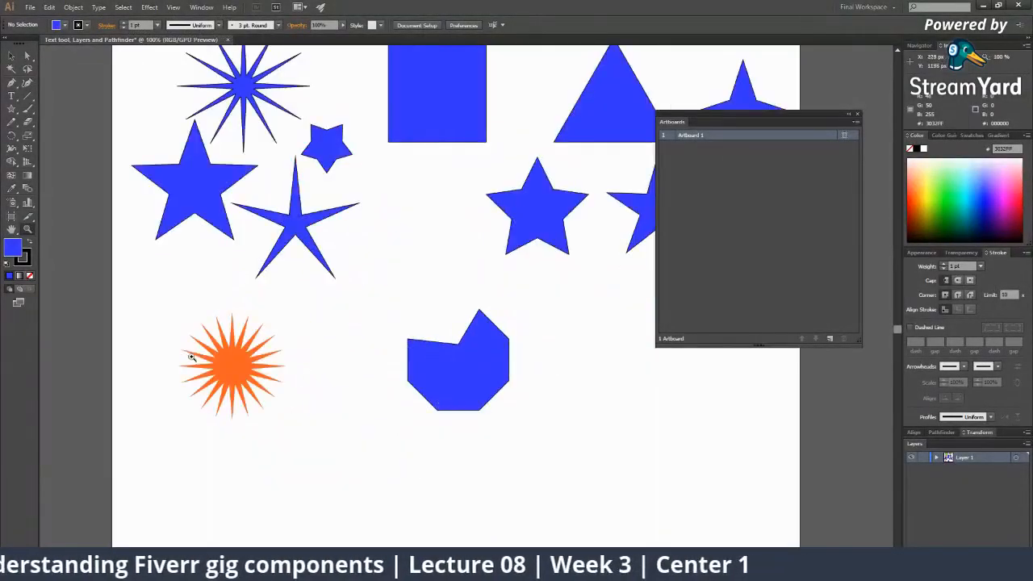
pyautogui.press('v')
pyautogui.click(250, 361)
pyautogui.moveTo(349, 326); pyautogui.dragTo(265, 346)
pyautogui.click(265, 347)
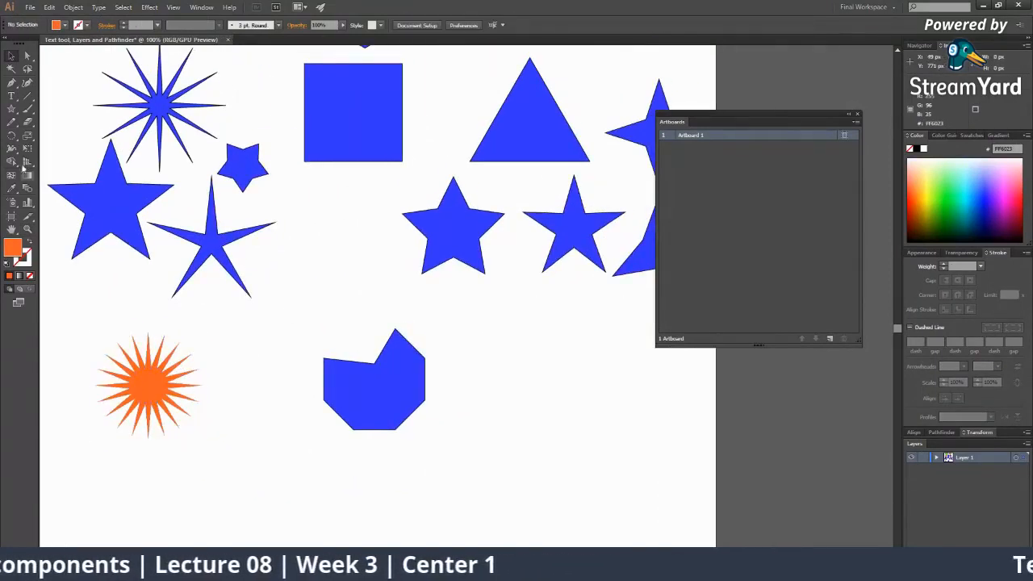
pyautogui.click(11, 109)
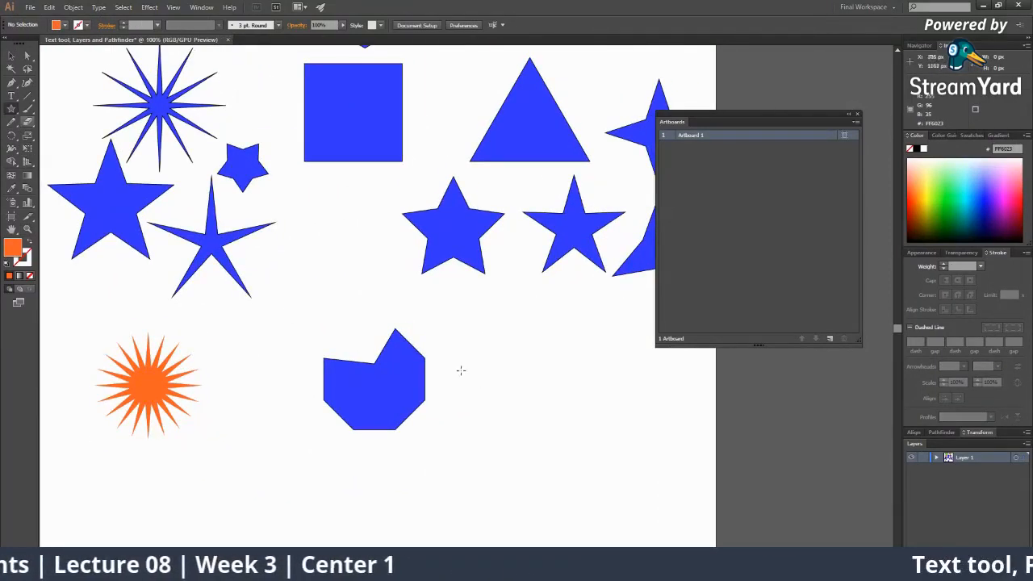
pyautogui.click(532, 360)
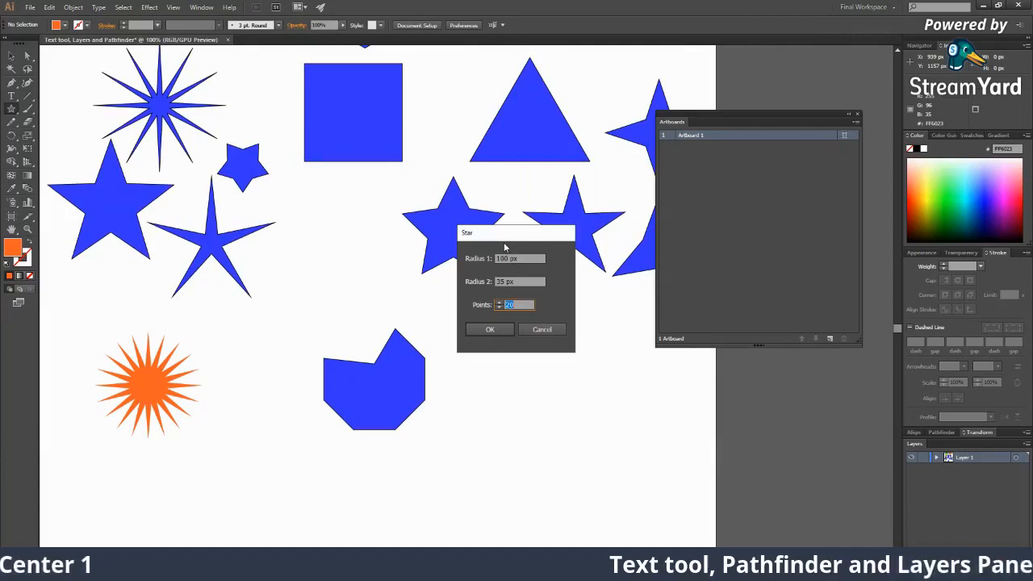
pyautogui.click(542, 329)
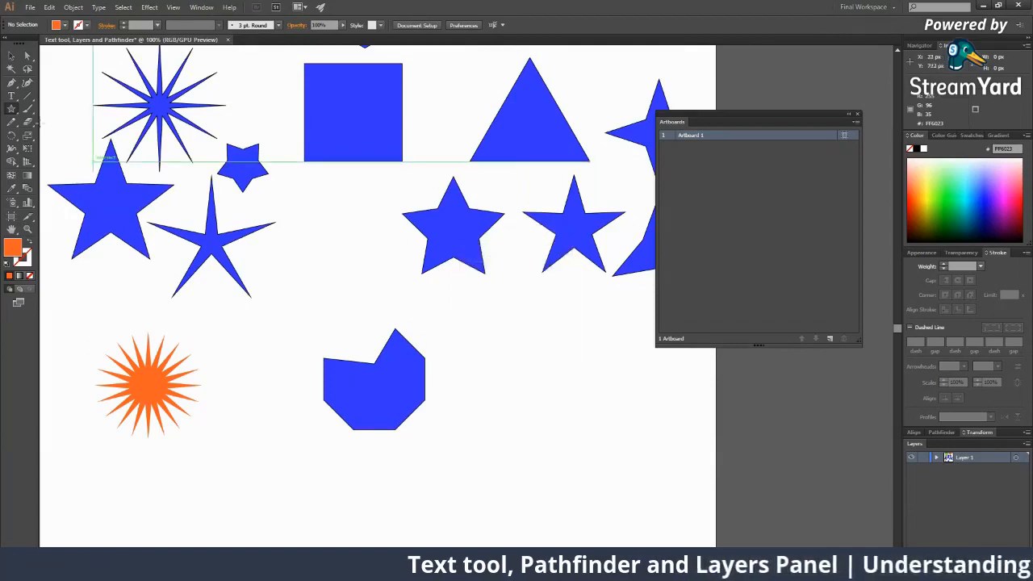
# Draw a trial star freehand in the empty area beside the reshaped octagon and delete it.
pyautogui.click(16, 113)
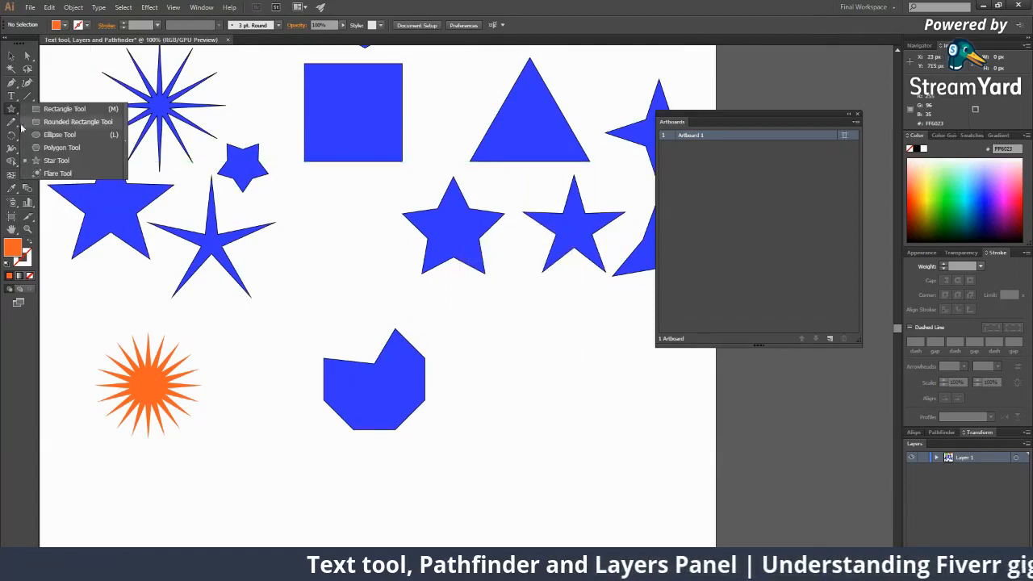
pyautogui.click(50, 162)
pyautogui.moveTo(529, 350); pyautogui.dragTo(562, 399)
pyautogui.press('Delete')
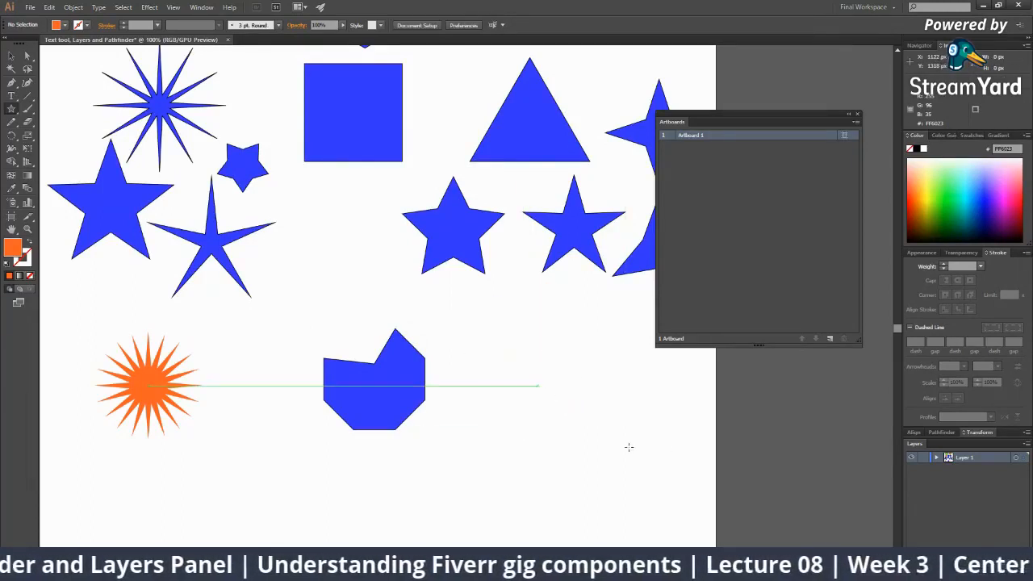
# Create a 12-point star with radii 109.0504 px and 54.5252 px to the upper right of the reshaped octagon, and deselect it.
pyautogui.click(555, 332)
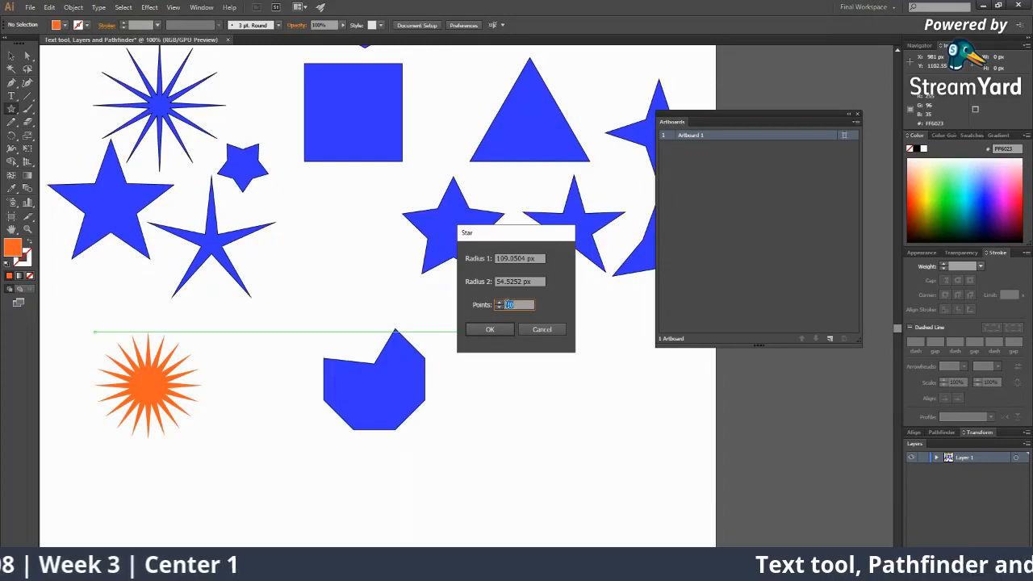
pyautogui.click(498, 308)
pyautogui.click(490, 330)
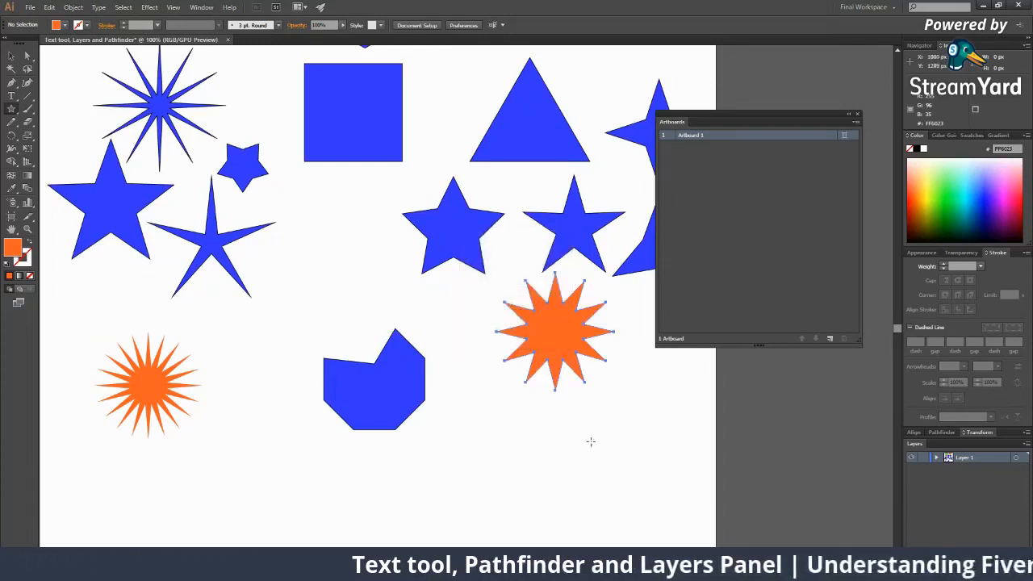
pyautogui.moveTo(544, 432); pyautogui.dragTo(457, 267)
pyautogui.press('v')
pyautogui.click(457, 267)
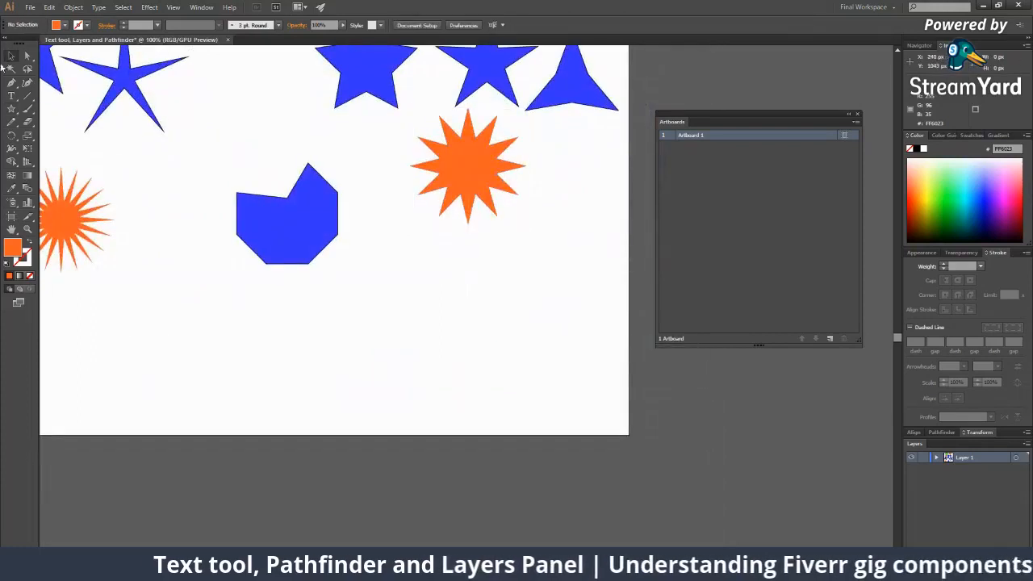
# Draw a star about 173 px wide beside the reshaped octagon, and create a 6-point star with radii 87.4643 and 43.7321 px to its right.
pyautogui.click(12, 109)
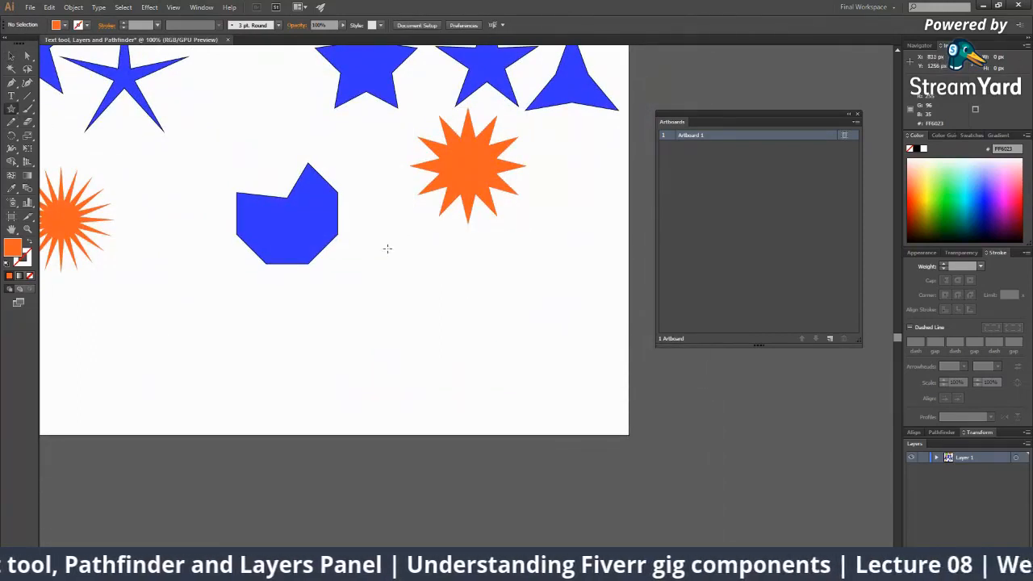
pyautogui.moveTo(387, 249); pyautogui.dragTo(405, 289)
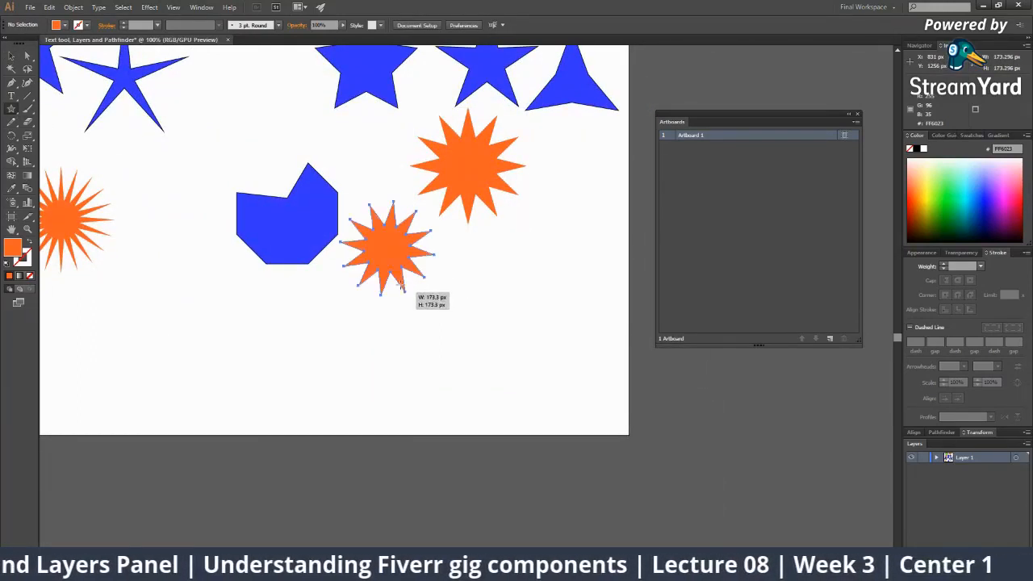
pyautogui.click(526, 247)
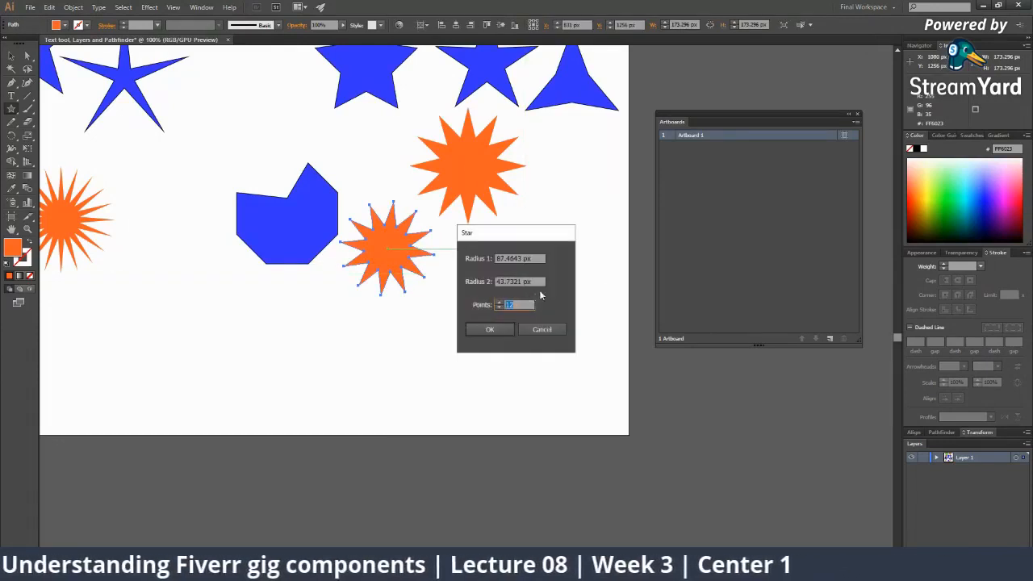
pyautogui.click(492, 328)
pyautogui.press('v')
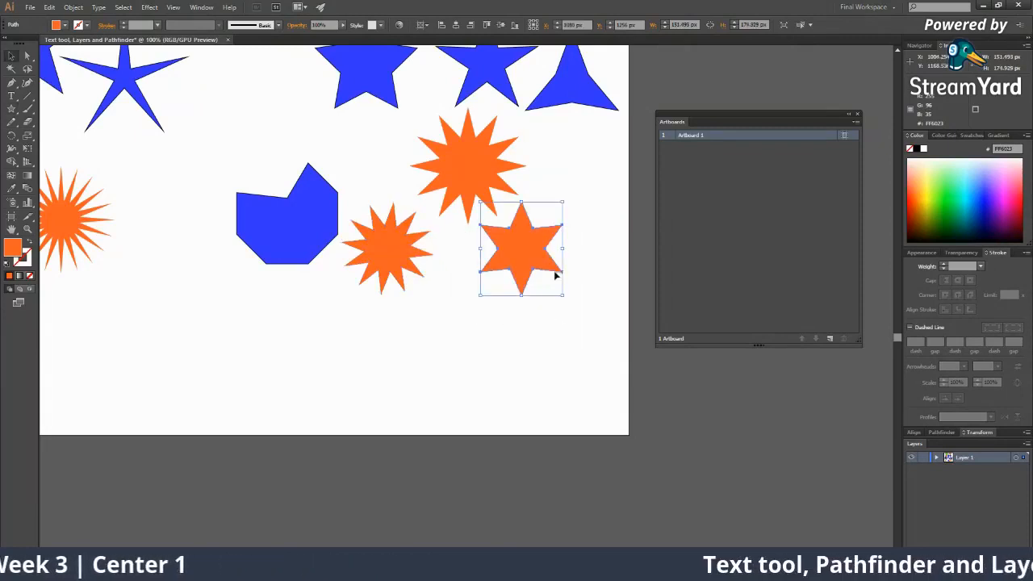
pyautogui.click(561, 325)
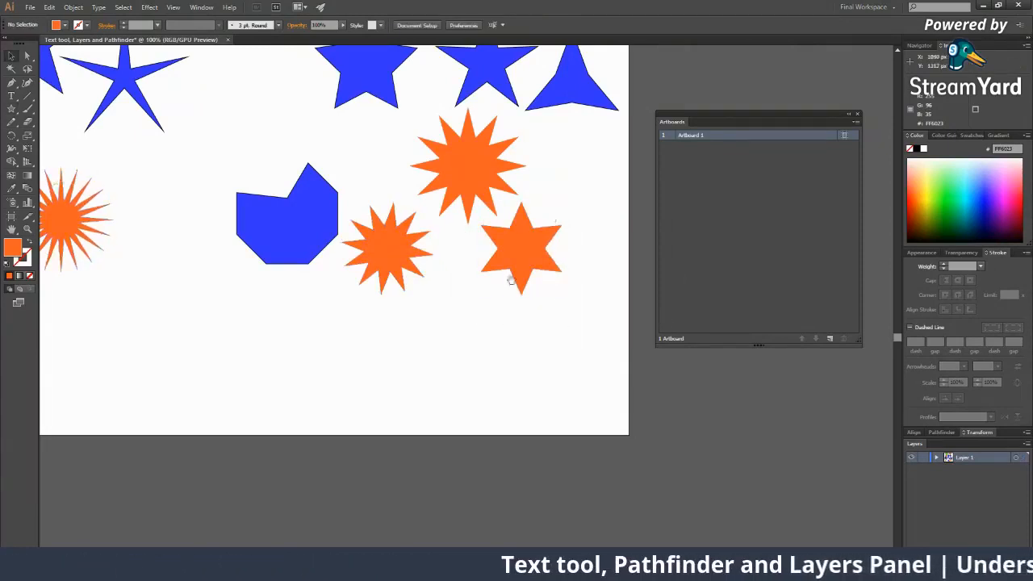
# Create a 20-point star with radii 87.4643 px and 43.7321 px near the original orange sunburst, and move it clear to the lower right.
pyautogui.scroll(2, 375, 289)
pyautogui.hscroll(1, 374, 289)
pyautogui.hscroll(-6, 374, 289)
pyautogui.scroll(1, 374, 289)
pyautogui.hscroll(2, 51, 293)
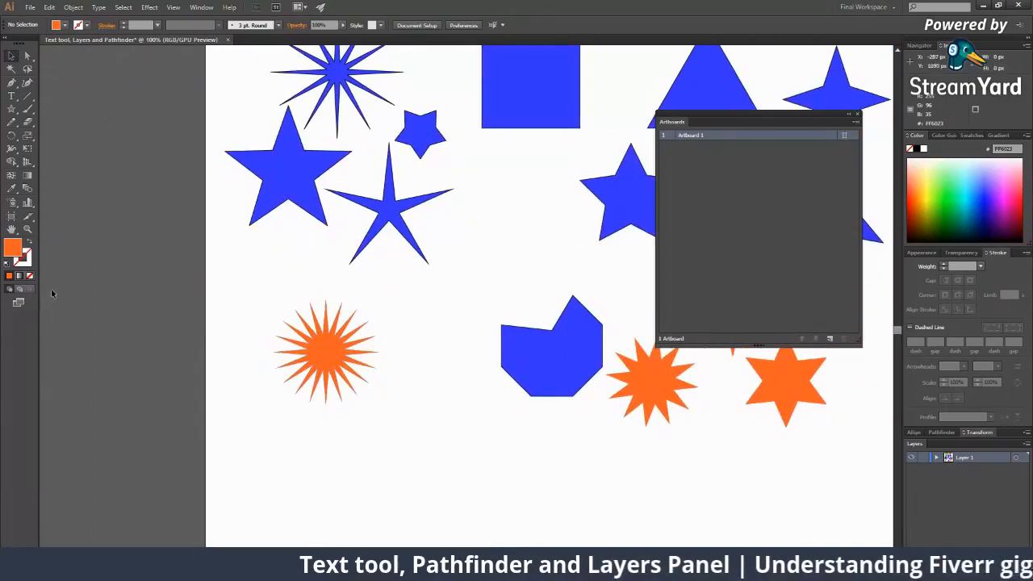
pyautogui.click(8, 109)
pyautogui.click(362, 405)
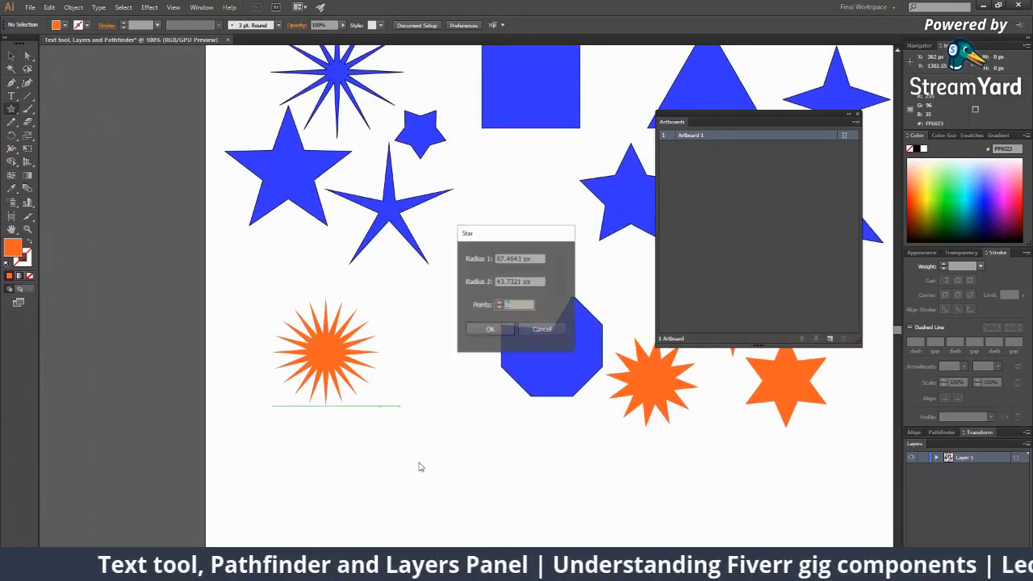
pyautogui.click(490, 329)
pyautogui.scroll(-4, 385, 258)
pyautogui.hscroll(1, 386, 258)
pyautogui.moveTo(379, 247); pyautogui.dragTo(443, 322)
pyautogui.click(468, 334)
# Examine the new 20-point star and the original orange sunburst up close to compare their points.
pyautogui.press('z')
pyautogui.click(443, 322)
pyautogui.click(422, 309)
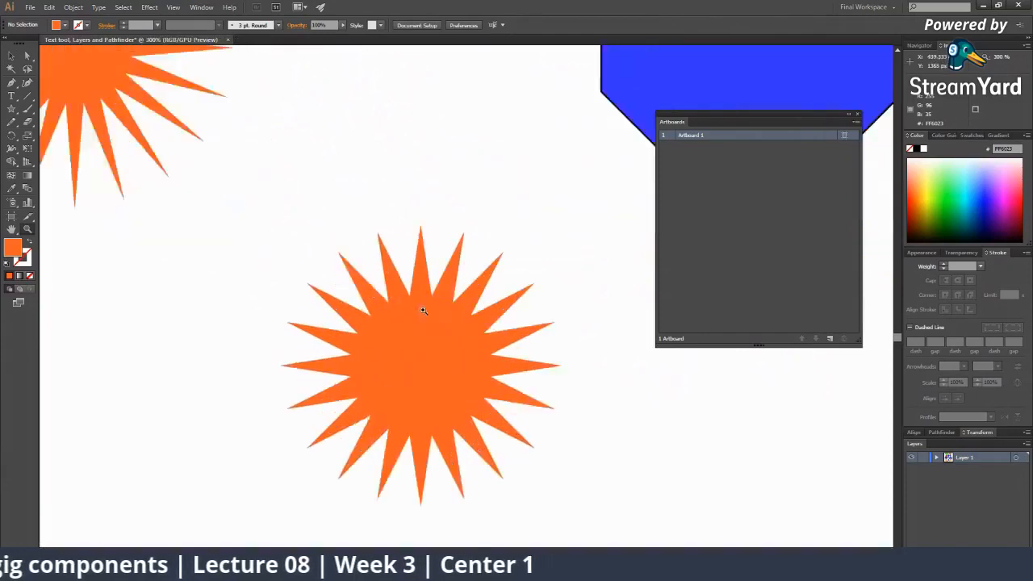
pyautogui.click(422, 309)
pyautogui.keyDown('alt'); pyautogui.click(494, 319); pyautogui.keyUp('alt')
pyautogui.keyDown('alt'); pyautogui.click(494, 320); pyautogui.keyUp('alt')
pyautogui.click(300, 190)
pyautogui.moveTo(292, 182); pyautogui.dragTo(365, 278)
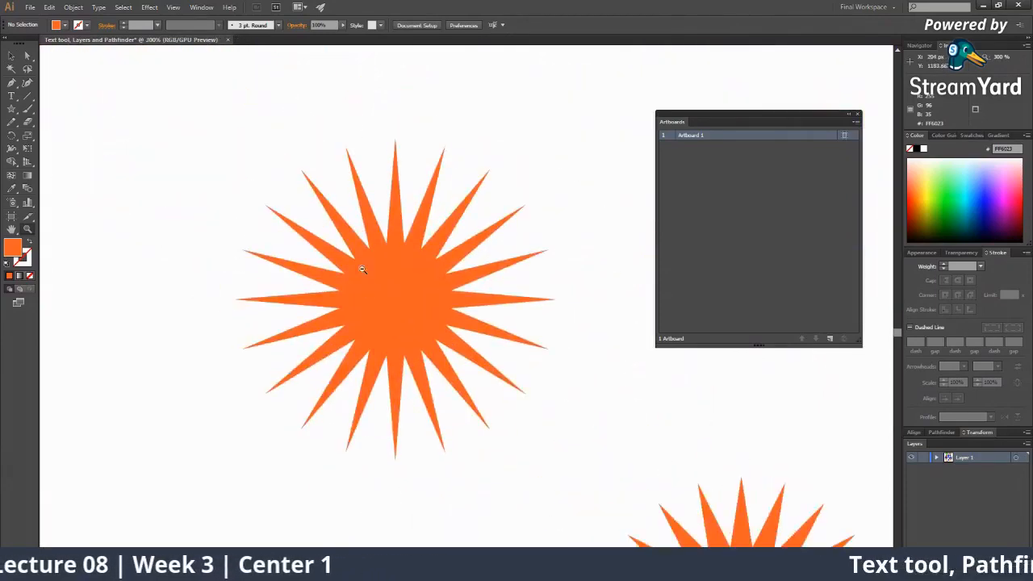
pyautogui.click(363, 260)
pyautogui.click(413, 261)
pyautogui.press('v')
pyautogui.press('z')
pyautogui.keyDown('alt'); pyautogui.click(602, 388); pyautogui.keyUp('alt')
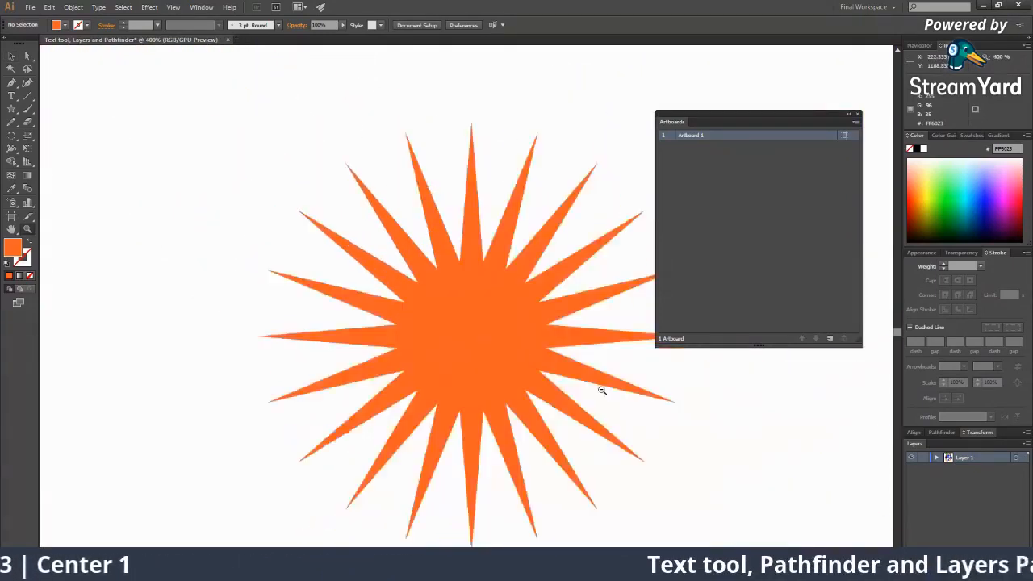
pyautogui.keyDown('alt'); pyautogui.click(602, 388); pyautogui.keyUp('alt')
pyautogui.keyDown('alt'); pyautogui.click(602, 387); pyautogui.keyUp('alt')
# Move the new 20-point star up level with the original sunburst, placing it directly to its right, and deselect it.
pyautogui.press('v')
pyautogui.moveTo(550, 441); pyautogui.dragTo(533, 224)
pyautogui.click(391, 217)
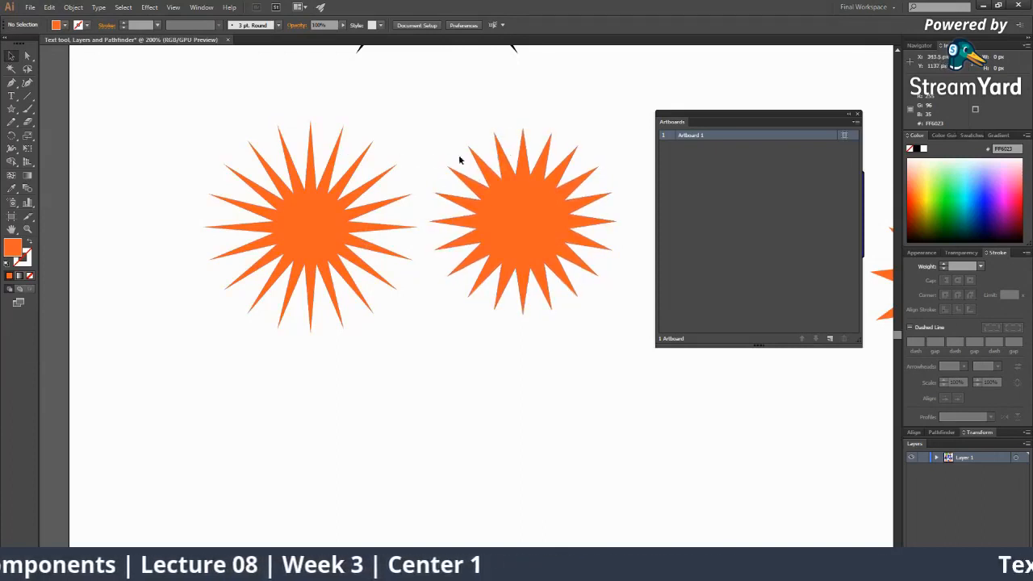
# Create a 20-point star with Radius 1 of 200 px and Radius 2 of 150 px below the two orange sunbursts.
pyautogui.click(10, 111)
pyautogui.click(477, 345)
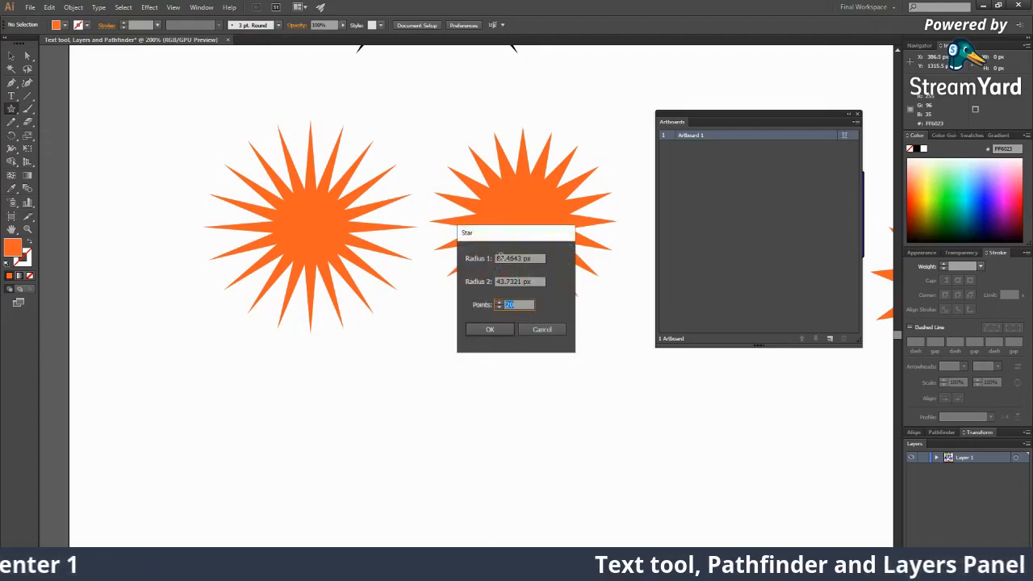
pyautogui.moveTo(511, 242); pyautogui.dragTo(521, 382)
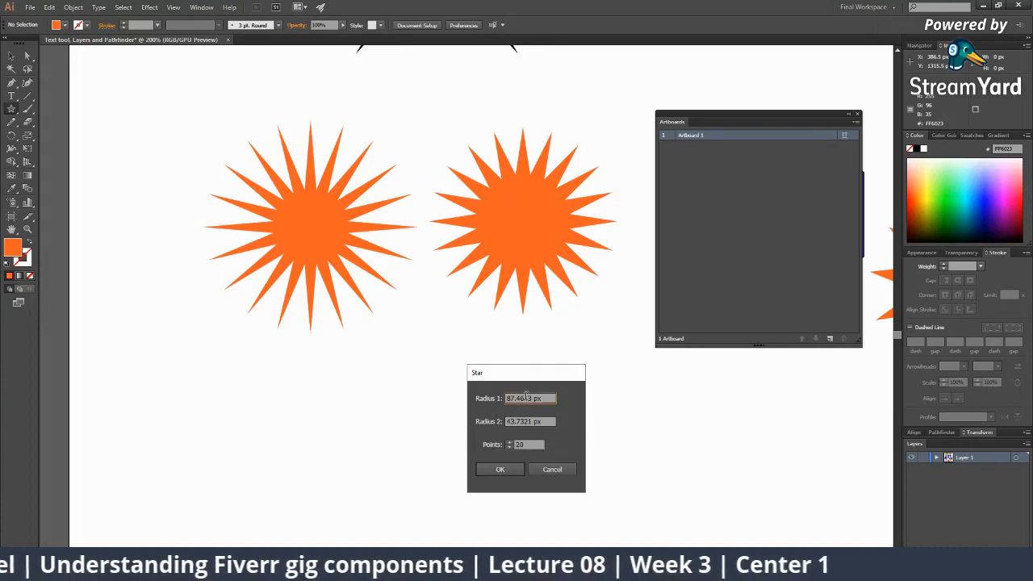
pyautogui.doubleClick(523, 397)
pyautogui.write('200')
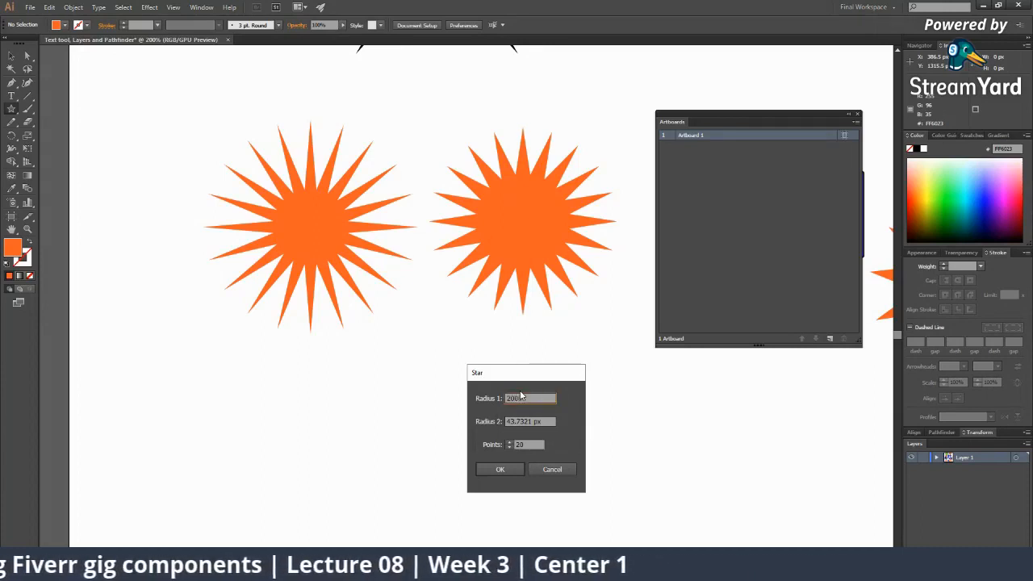
pyautogui.press('Tab')
pyautogui.write('1')
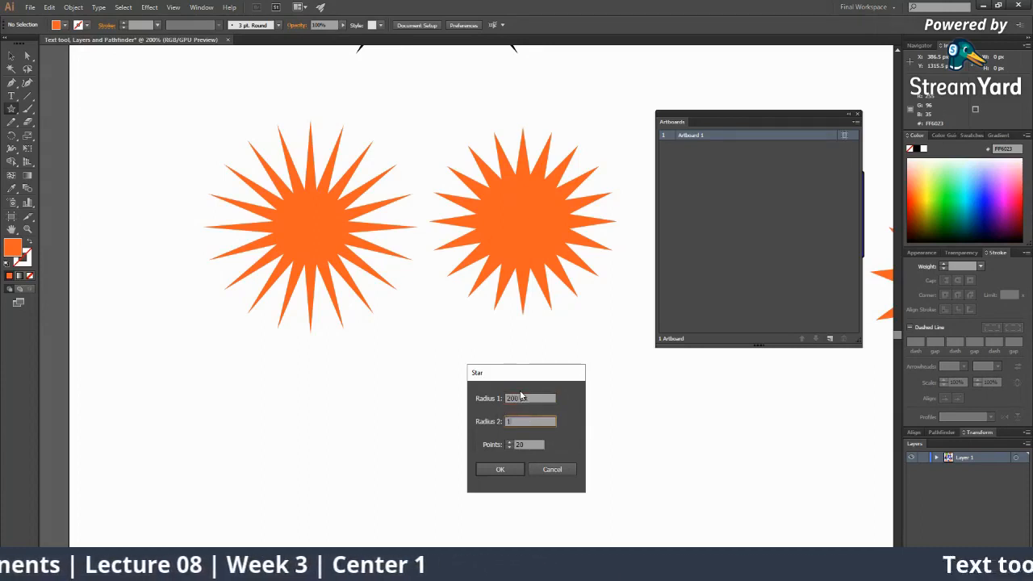
pyautogui.press('Return')
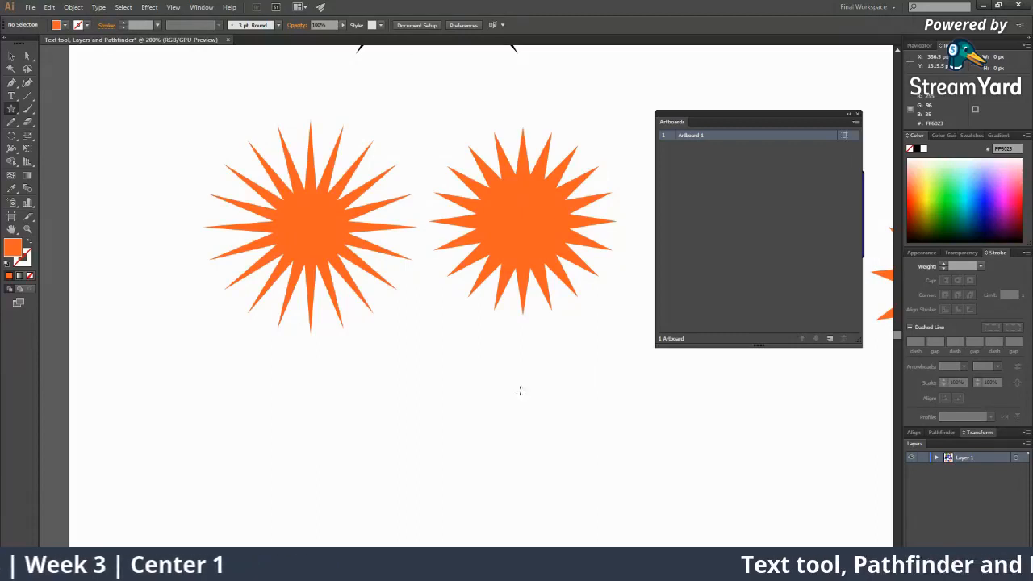
# Move the large star further down below the two sunbursts and scale it down proportionally to about 221 px wide.
pyautogui.hotkey('ctrl', '-')
pyautogui.hotkey('ctrl', '-')
pyautogui.press('v')
pyautogui.moveTo(459, 272); pyautogui.dragTo(495, 380)
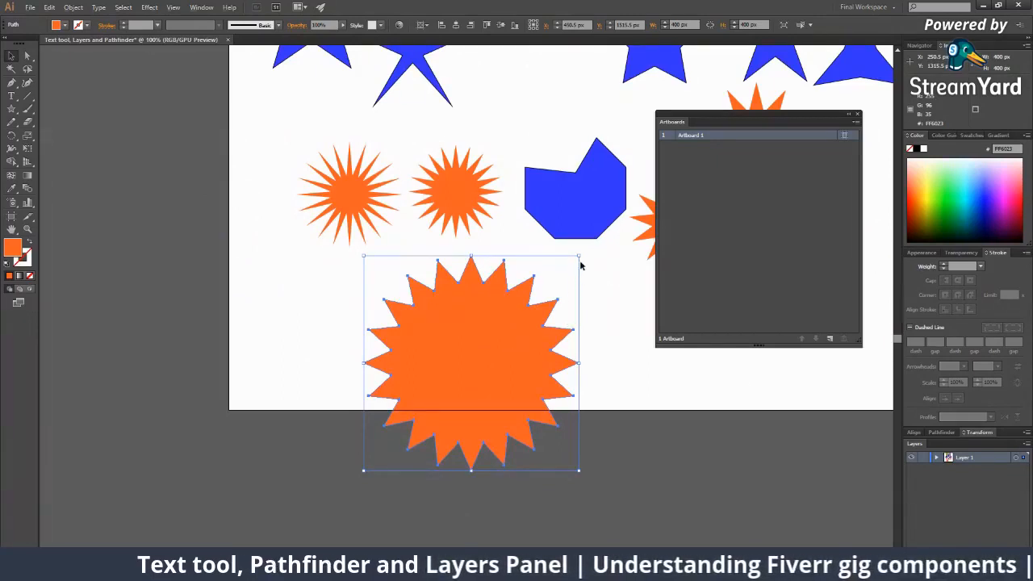
pyautogui.moveTo(579, 257); pyautogui.dragTo(530, 304)
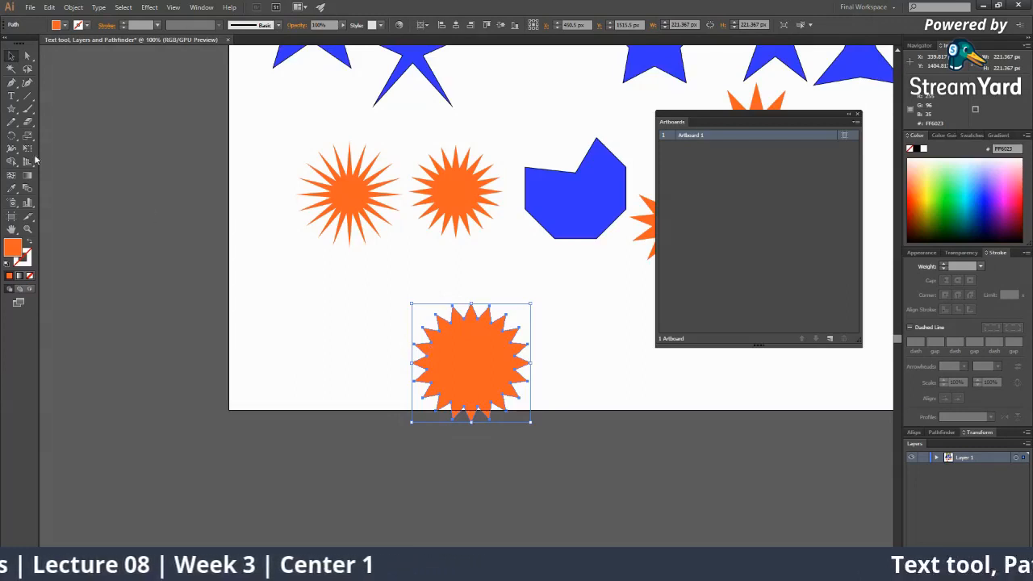
# Create another 20-point star near the lower edge of the artboard with Radius 1 of 100 px and Radius 2 of 50 px.
pyautogui.click(11, 109)
pyautogui.click(481, 425)
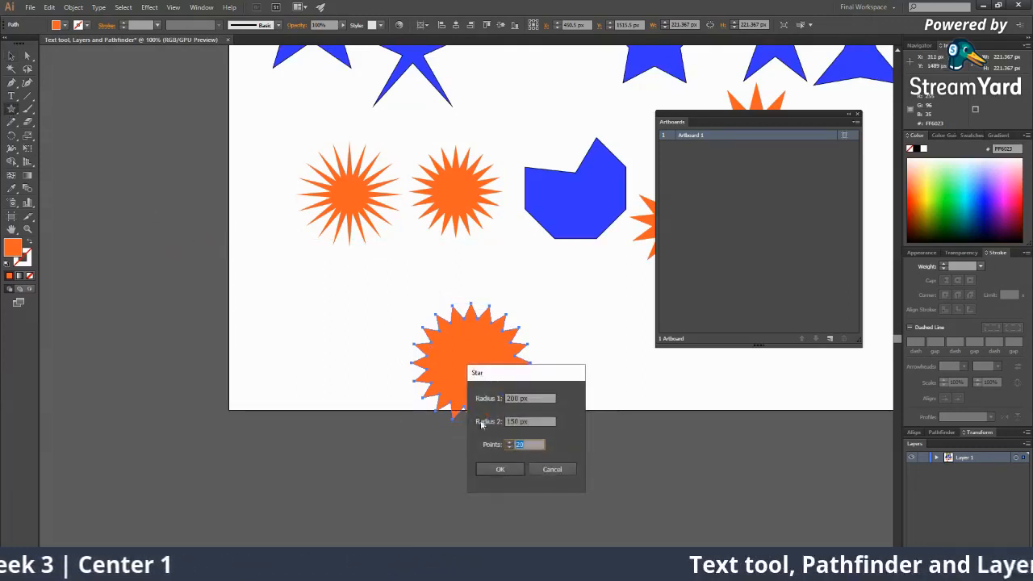
pyautogui.doubleClick(517, 398)
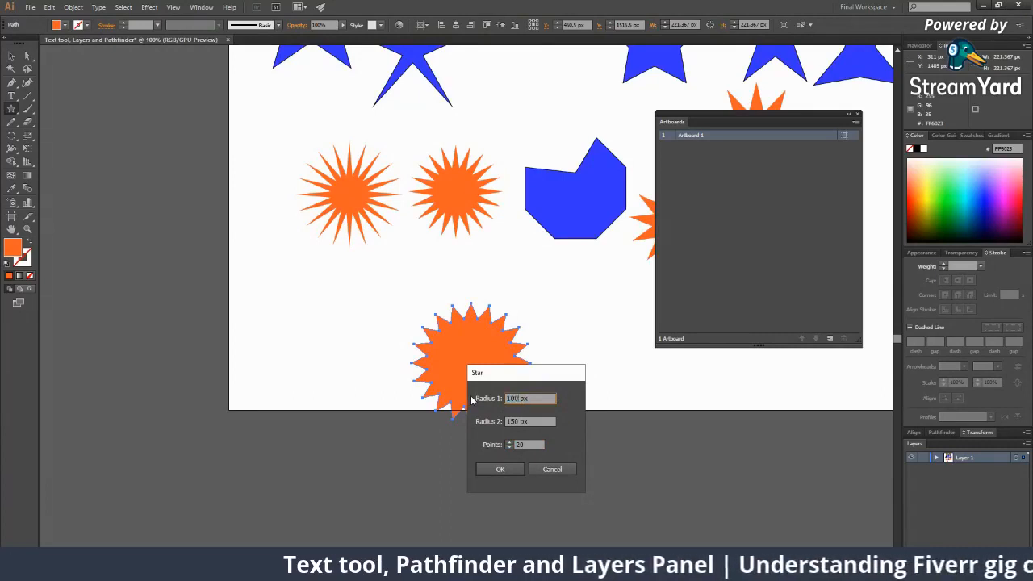
pyautogui.press('Tab')
pyautogui.write('5')
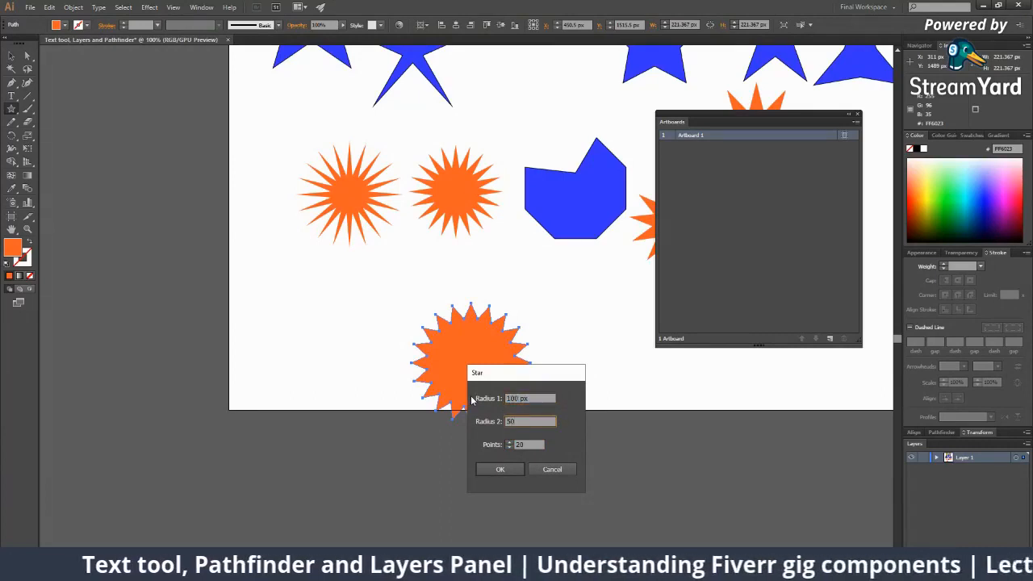
pyautogui.press('Return')
# Move the newest star to the left of the wider star, clear of it near the artboard's left edge, and deselect it.
pyautogui.press('v')
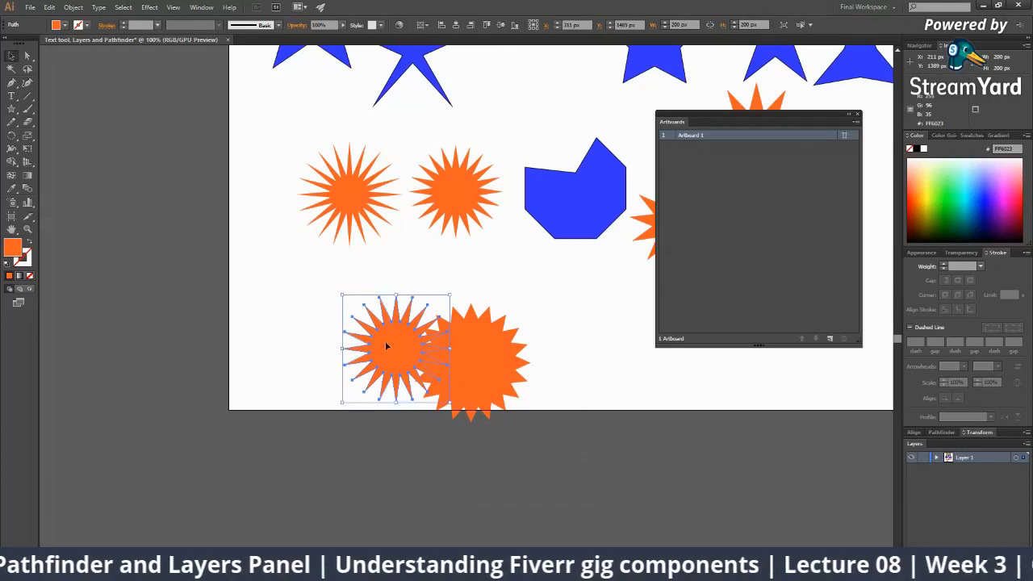
pyautogui.moveTo(385, 345); pyautogui.dragTo(295, 311)
pyautogui.click(373, 396)
pyautogui.press('z')
pyautogui.click(353, 296)
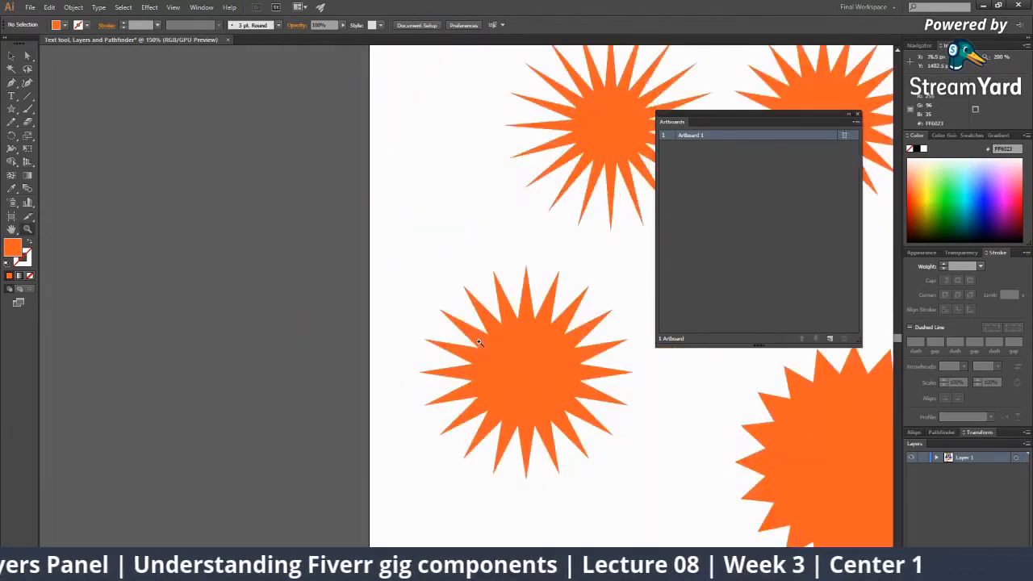
# Look over the star and starburst shapes on the lower part of the artboard at a reduced zoom of 66.67%.
pyautogui.click(505, 341)
pyautogui.hotkey('ctrl', '-')
pyautogui.hotkey('ctrl', '-')
pyautogui.hotkey('ctrl', '-')
pyautogui.hotkey('ctrl', '-')
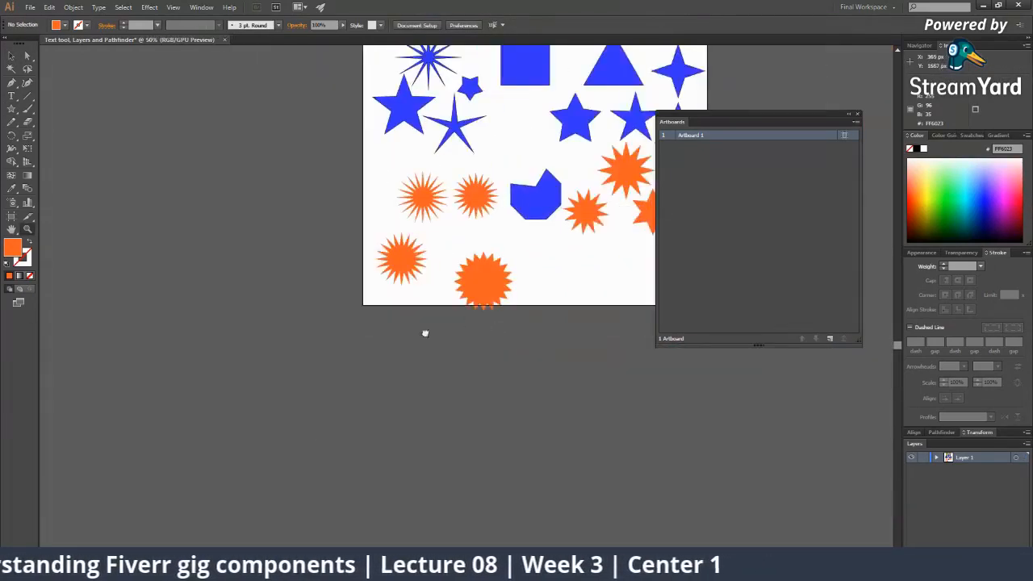
pyautogui.moveTo(425, 332); pyautogui.dragTo(371, 326)
pyautogui.click(391, 319)
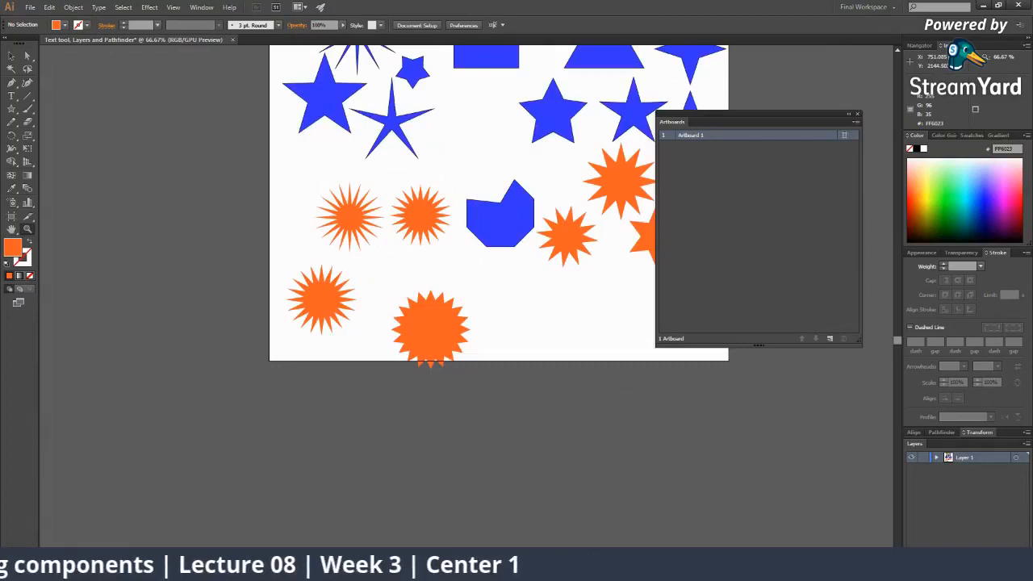
# Check the viewers' comments in StreamYard, return to Illustrator, and select the Polygon tool from the shape tools.
pyautogui.hotkey('alt', 'Tab')
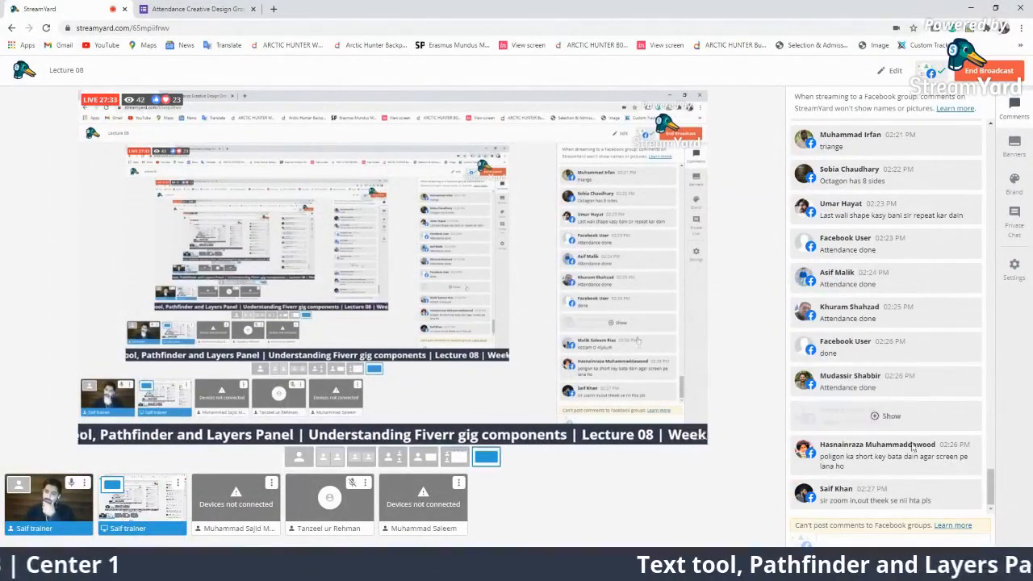
pyautogui.hotkey('alt', 'Tab')
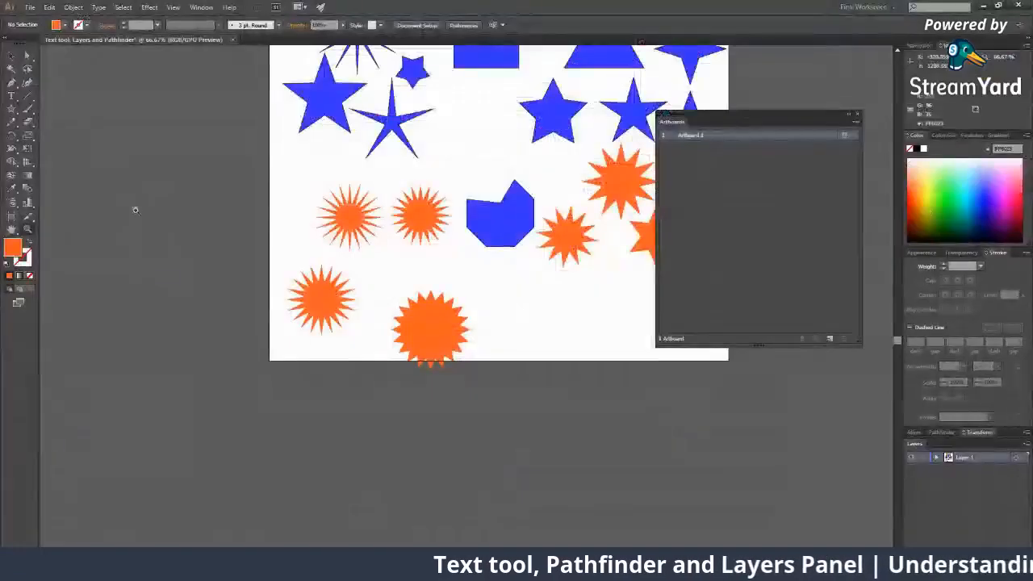
pyautogui.moveTo(11, 108); pyautogui.dragTo(64, 150)
pyautogui.moveTo(11, 108); pyautogui.dragTo(69, 166)
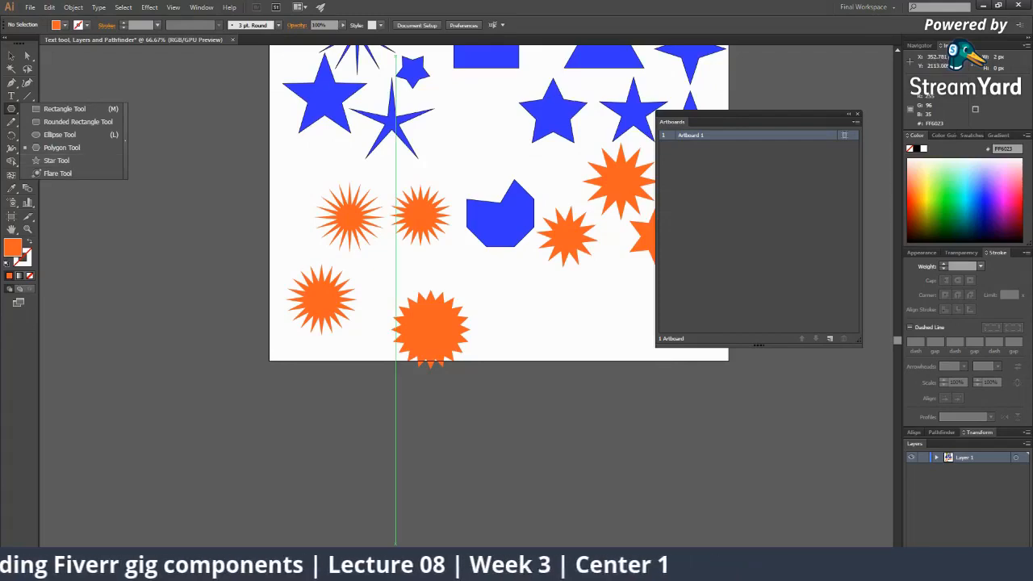
# Switch to StreamYard, show the viewer's comment asking about the previous lecture on the broadcast, and hide it again.
pyautogui.hotkey('alt', 'Tab')
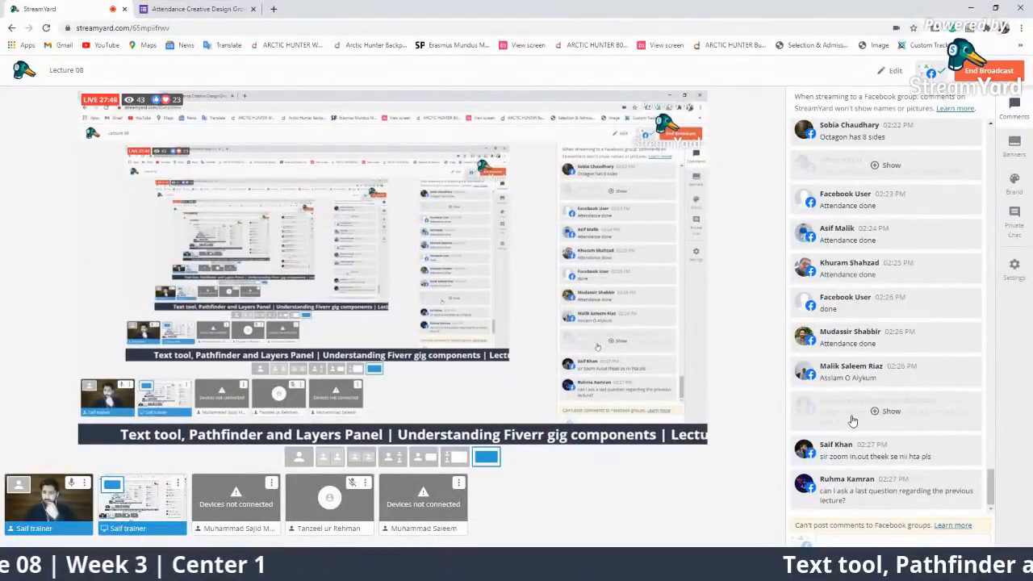
pyautogui.click(880, 490)
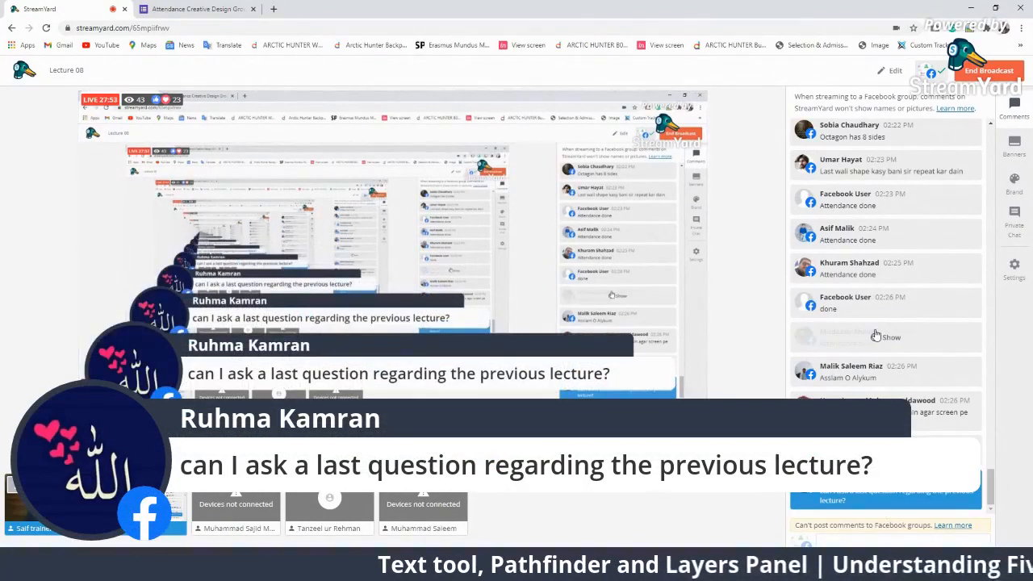
pyautogui.click(881, 335)
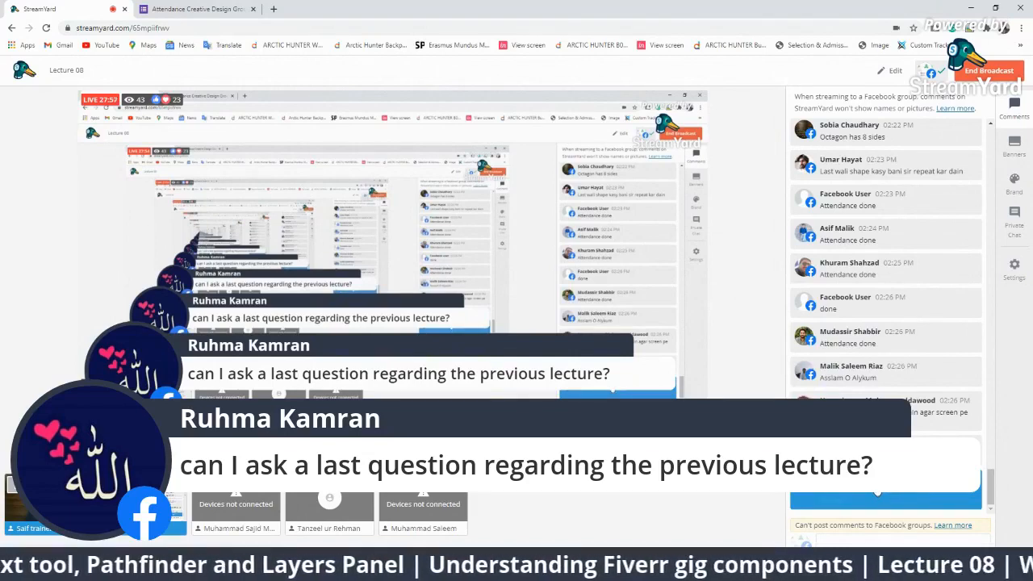
pyautogui.click(877, 490)
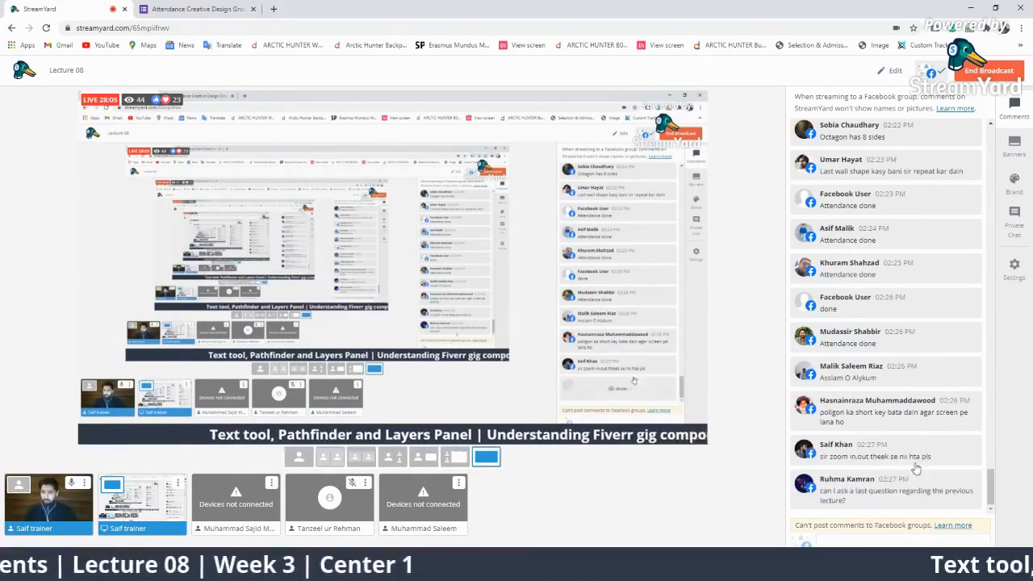
# Show the viewer's comment about zooming in and out on the broadcast, hide it, and return to Illustrator.
pyautogui.click(880, 450)
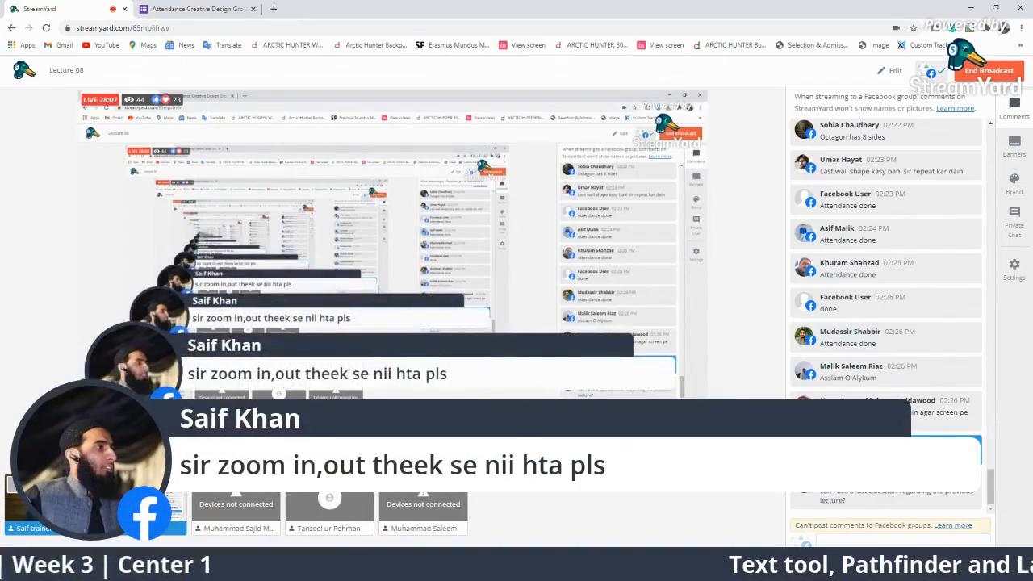
pyautogui.click(938, 461)
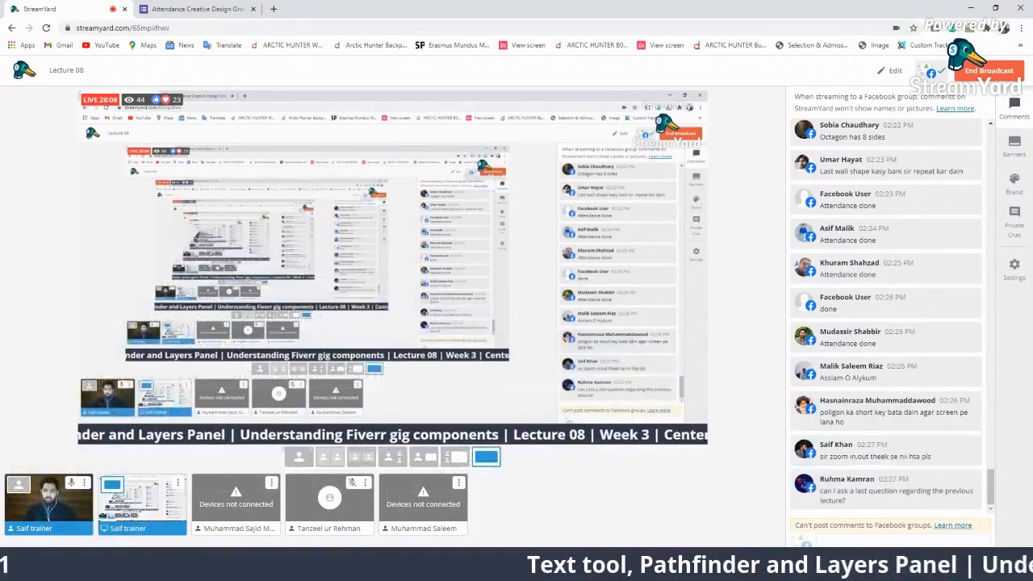
pyautogui.hotkey('alt', 'Tab')
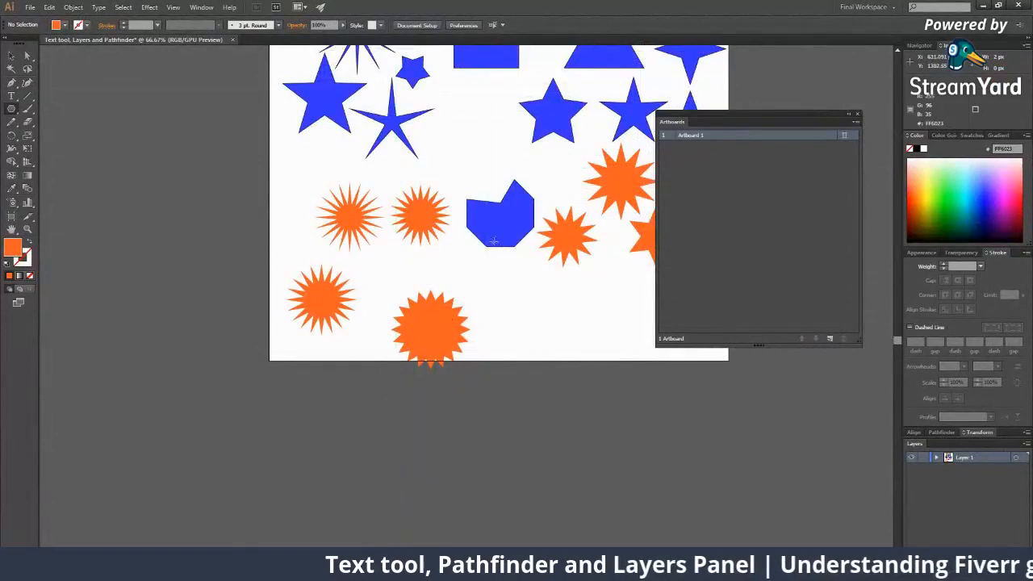
# Magnify the lower edge of the blue square to 600% with the Zoom tool.
pyautogui.moveTo(485, 239); pyautogui.dragTo(405, 338)
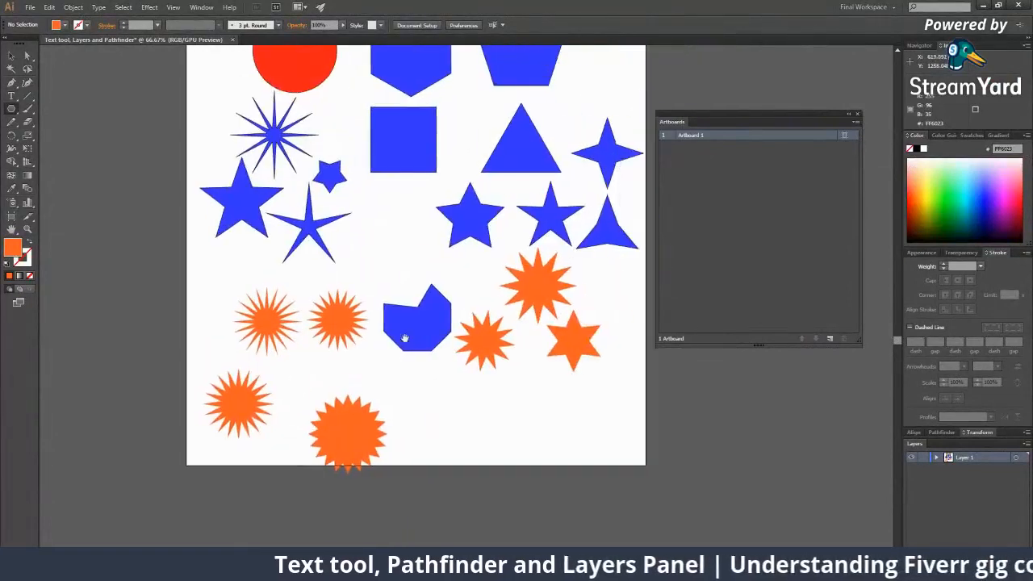
pyautogui.click(28, 230)
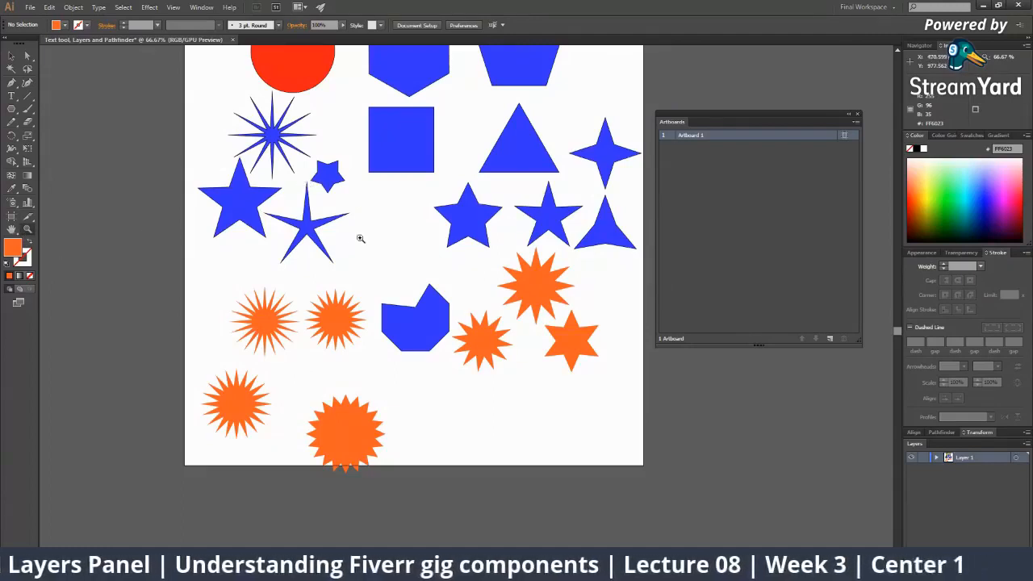
pyautogui.click(419, 205)
pyautogui.click(445, 282)
pyautogui.click(486, 302)
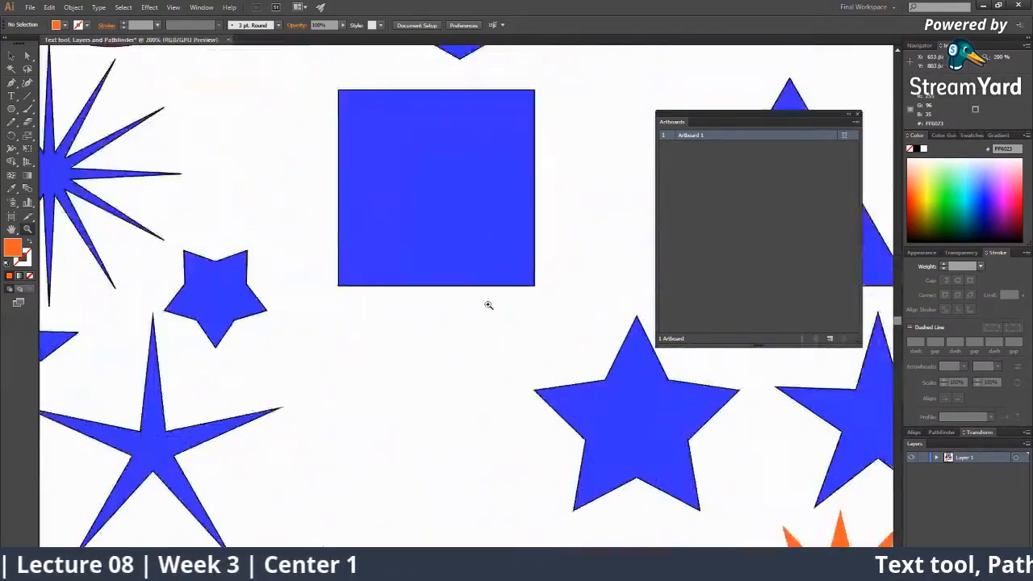
pyautogui.click(484, 302)
pyautogui.click(448, 302)
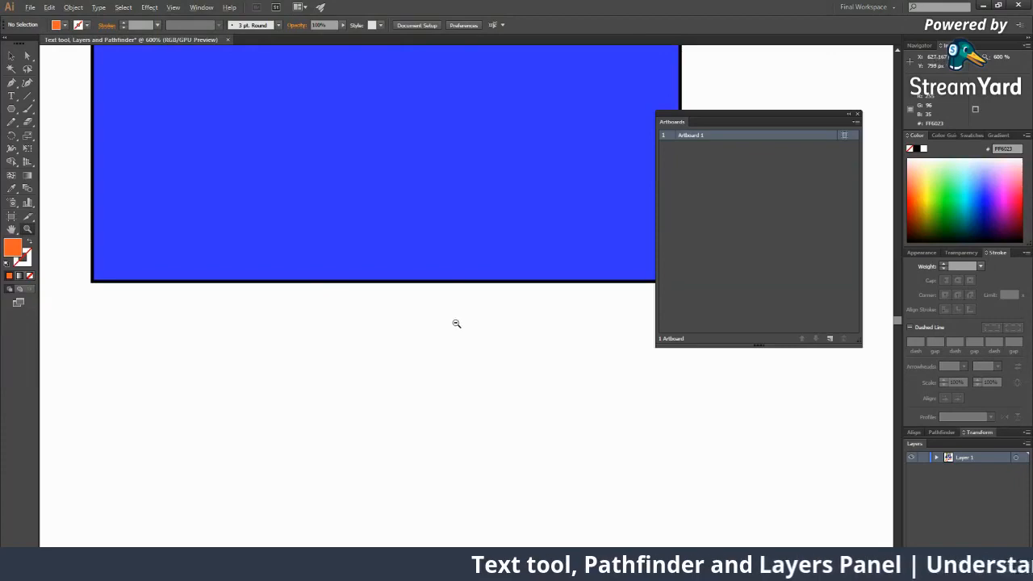
# Zoom back out with the Zoom tool to view the whole artboard and all its shapes.
pyautogui.keyDown('alt'); pyautogui.click(466, 325); pyautogui.keyUp('alt')
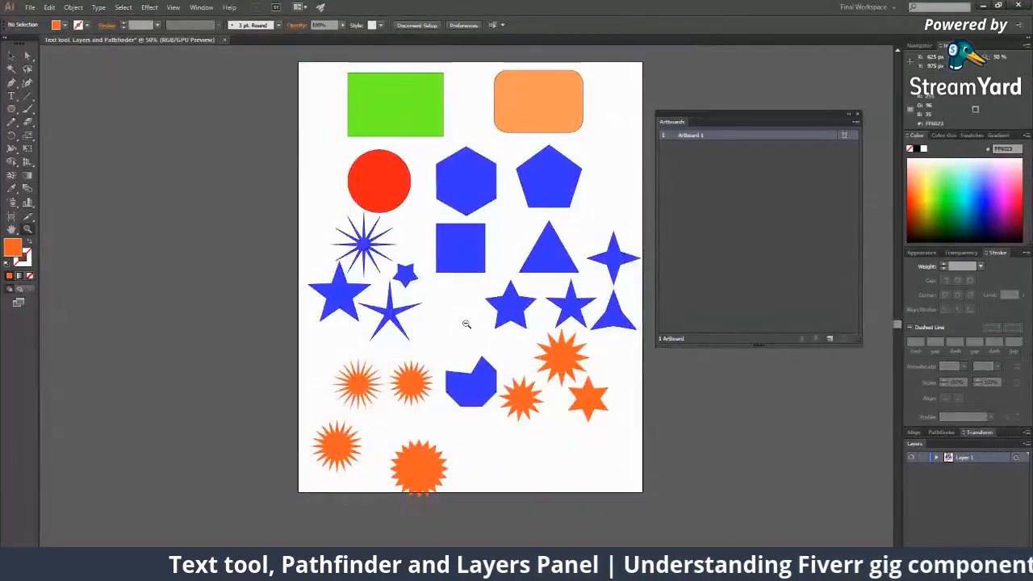
pyautogui.keyDown('alt'); pyautogui.click(466, 324); pyautogui.keyUp('alt')
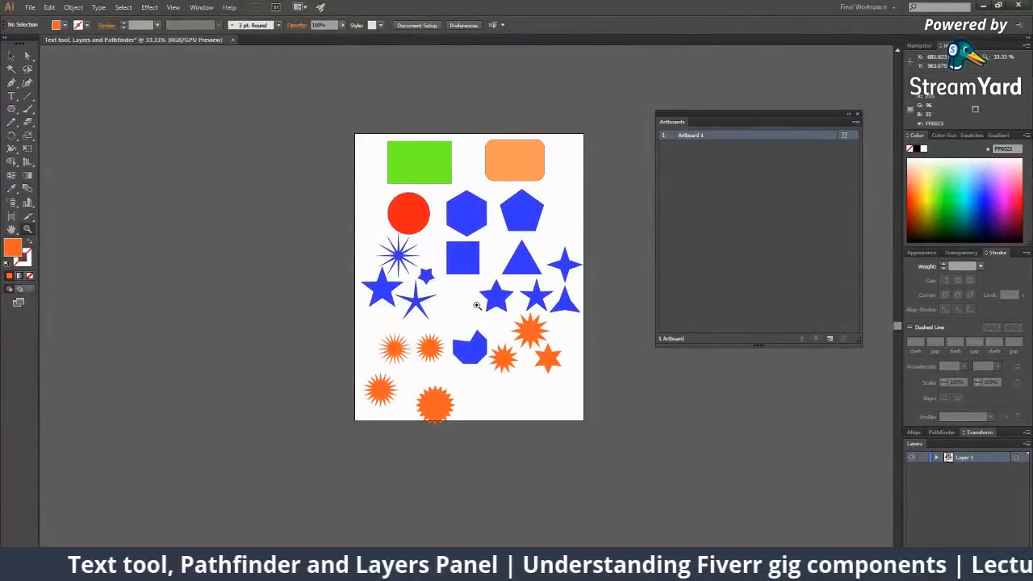
pyautogui.moveTo(457, 260); pyautogui.dragTo(437, 264)
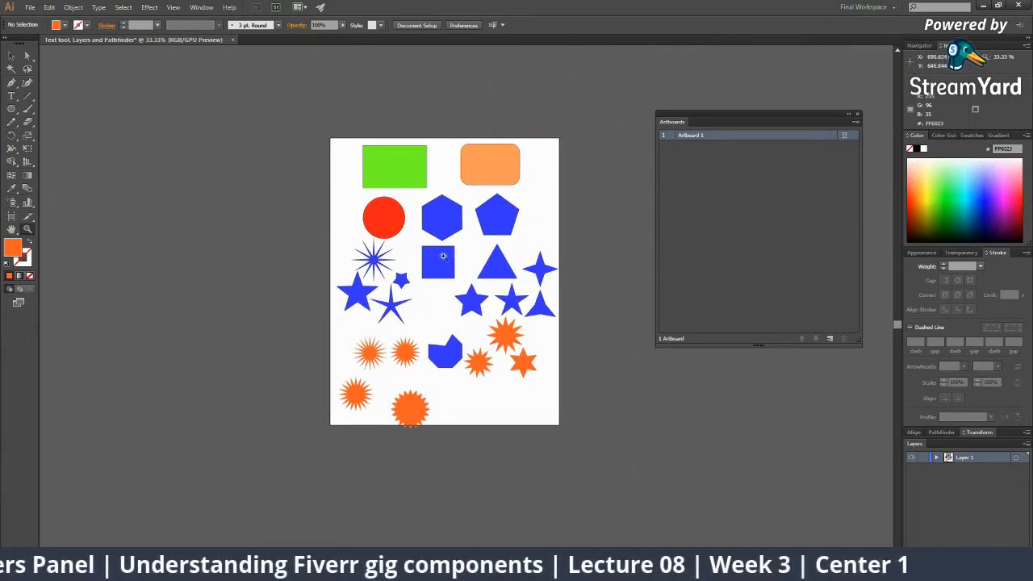
pyautogui.moveTo(436, 260); pyautogui.dragTo(343, 287)
pyautogui.moveTo(413, 334)
pyautogui.mouseDown()
pyautogui.moveTo(515, 429)
pyautogui.moveTo(534, 420)
pyautogui.moveTo(519, 387)
pyautogui.moveTo(416, 339)
pyautogui.mouseUp()
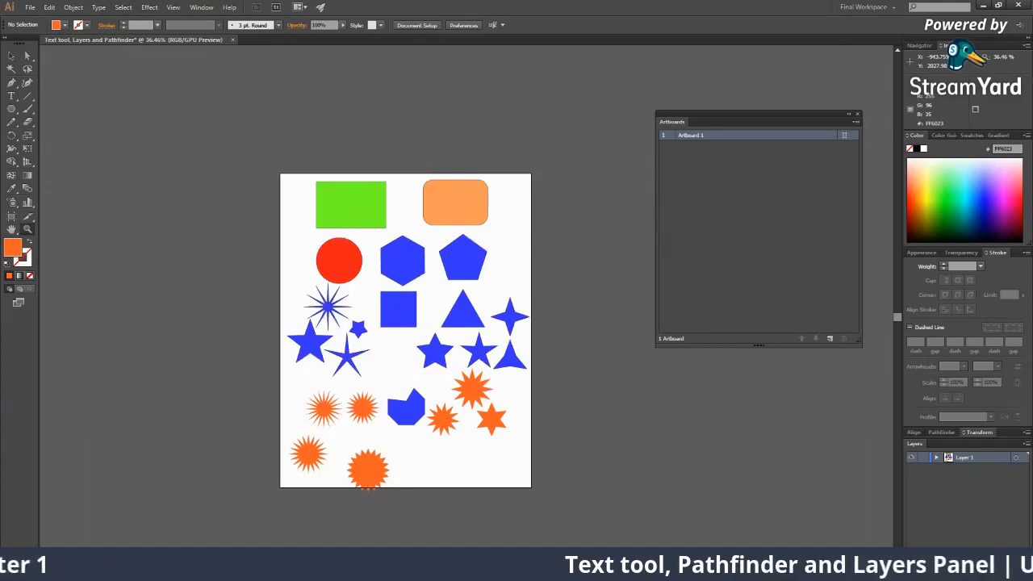
# View the artboard at the preset zoom levels of 50% and 66.67%.
pyautogui.click(100, 555)
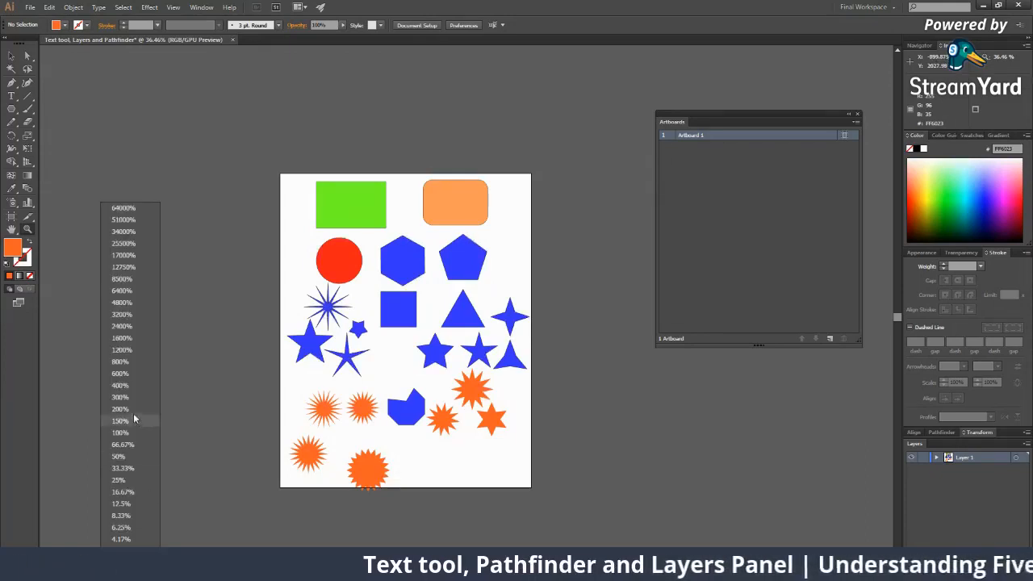
pyautogui.click(127, 457)
pyautogui.scroll(-1, 222, 496)
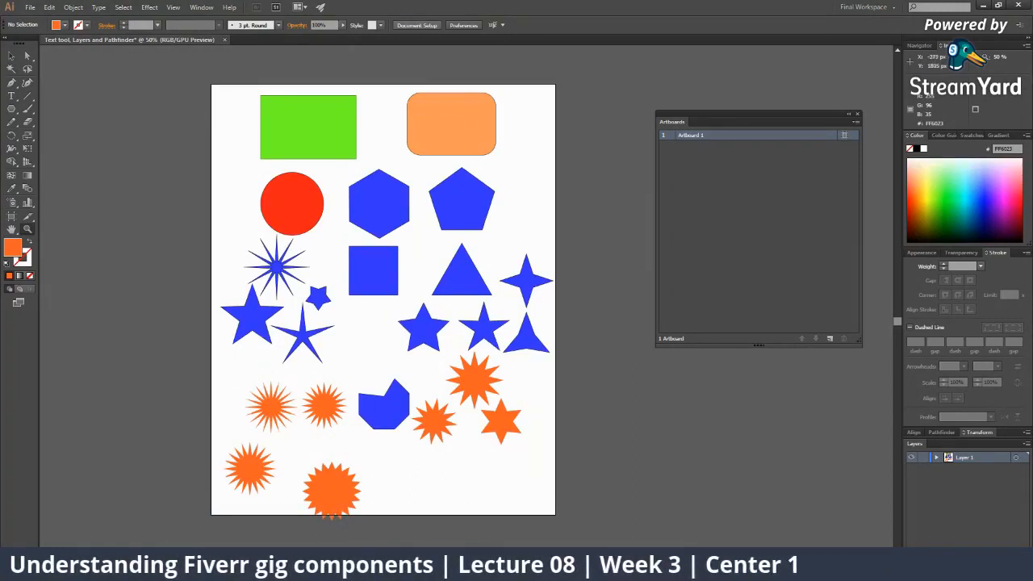
pyautogui.click(93, 569)
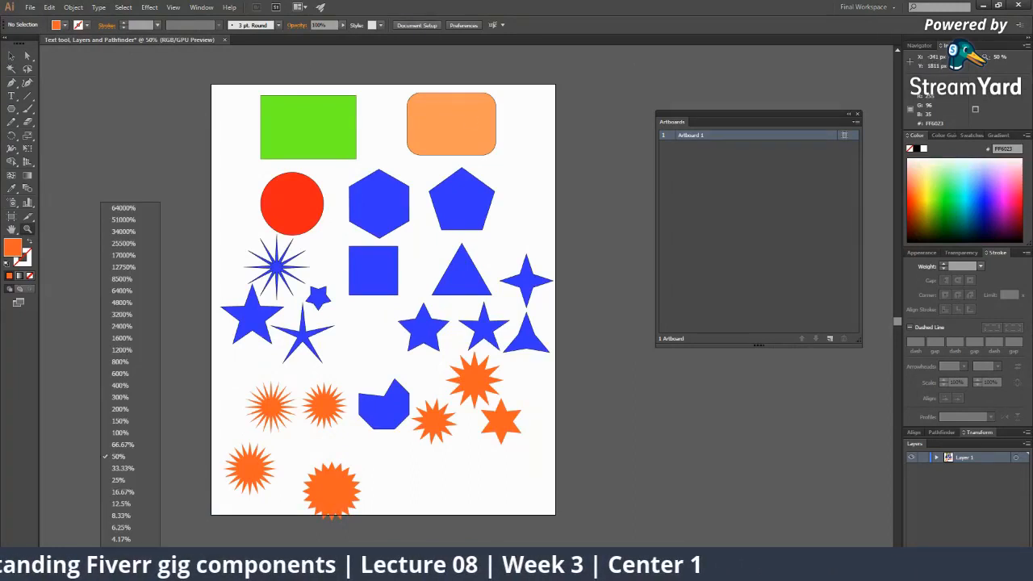
pyautogui.click(123, 444)
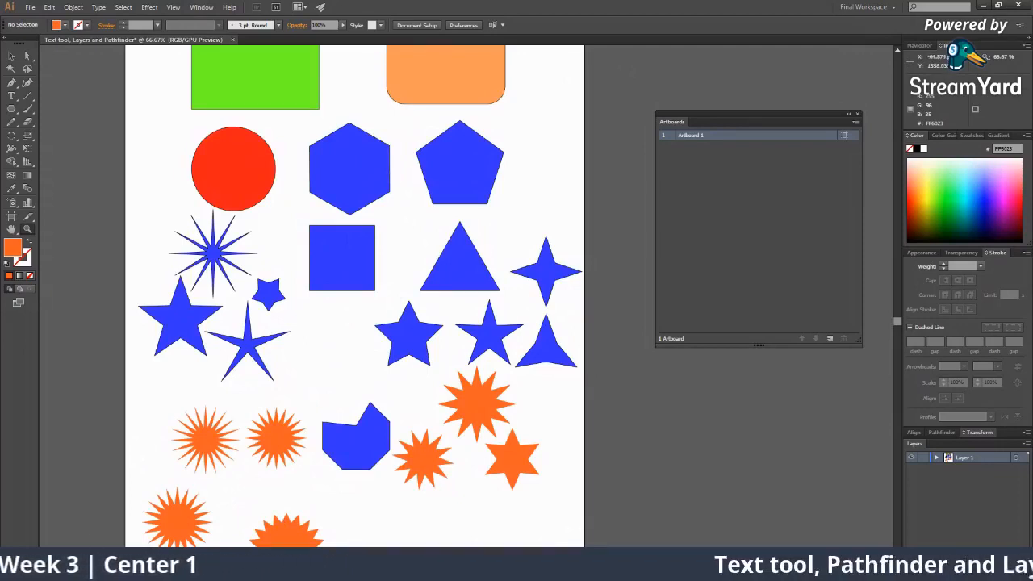
# View the shapes at the 100% zoom preset, and return to 50% with the whole artboard in view.
pyautogui.click(92, 569)
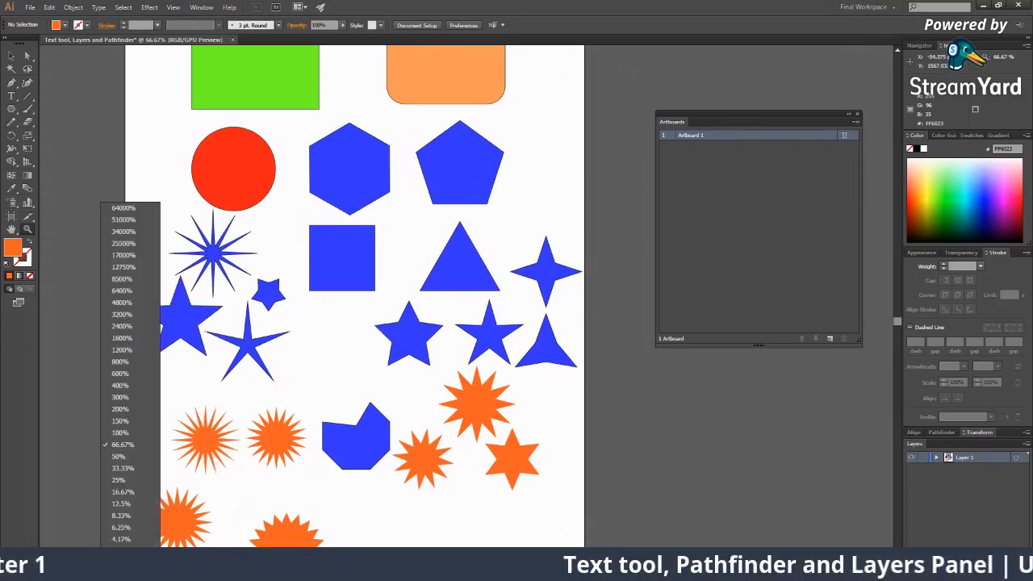
pyautogui.click(137, 437)
pyautogui.scroll(5, 221, 234)
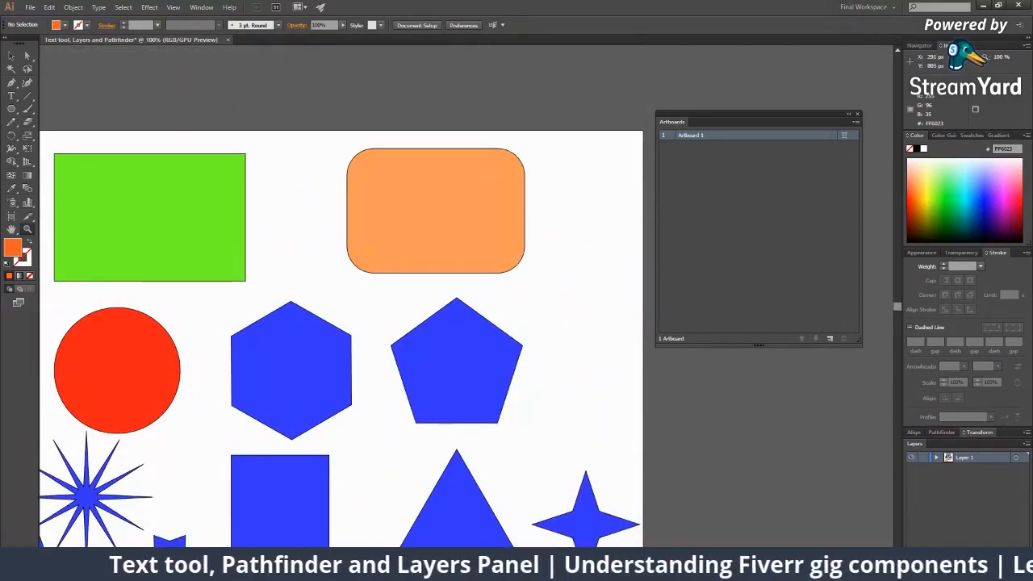
pyautogui.click(93, 569)
pyautogui.click(119, 462)
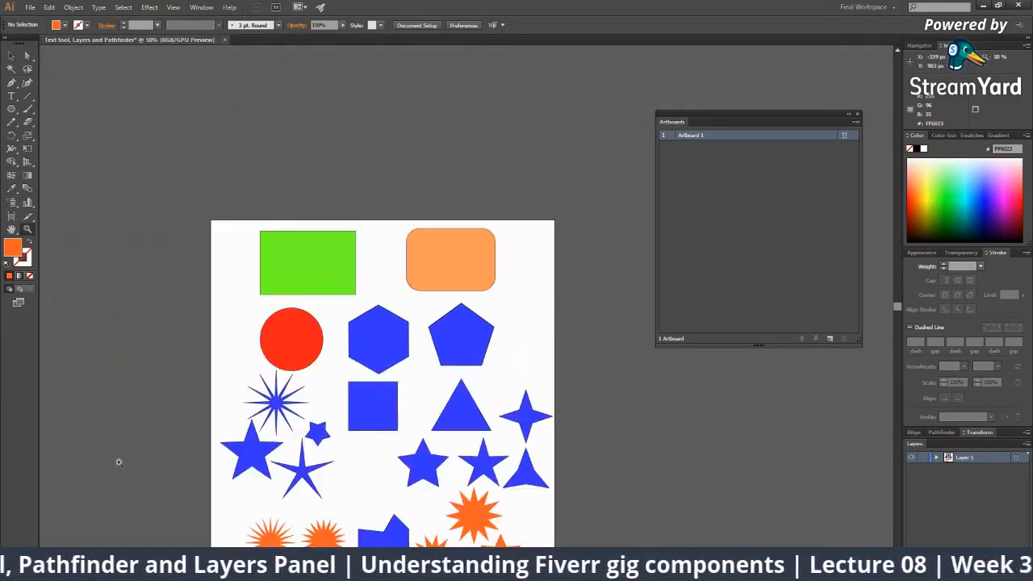
pyautogui.scroll(-3, 407, 368)
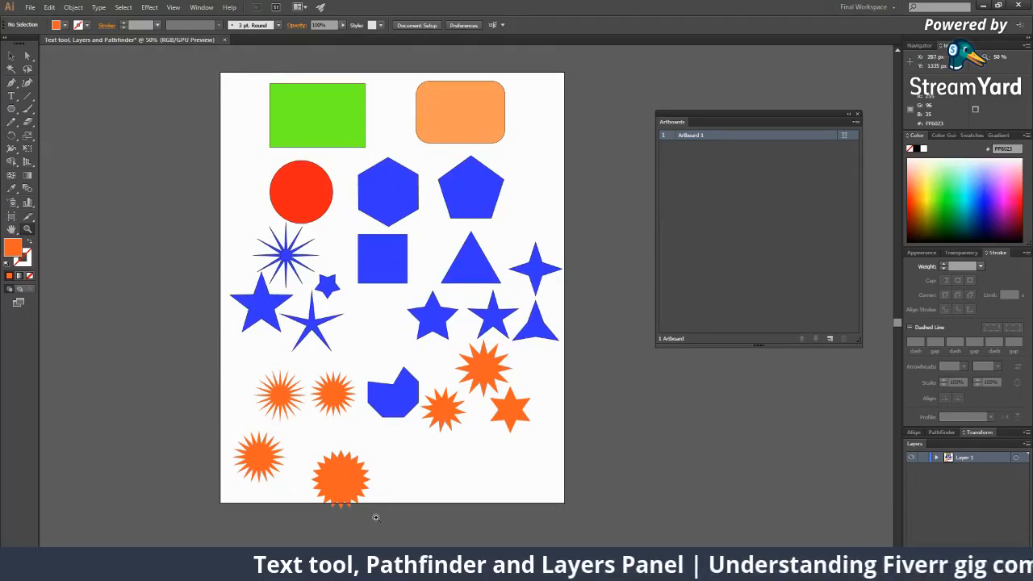
# Check the new StreamYard comments, and back in Illustrator copy the green rectangle to the empty canvas left of the artboard.
pyautogui.click(404, 568)
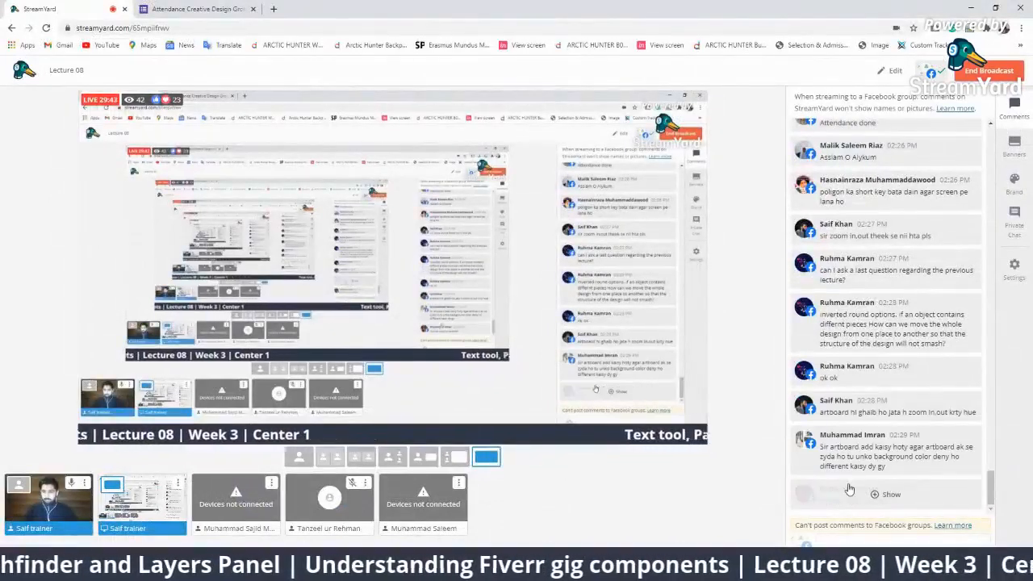
pyautogui.click(367, 568)
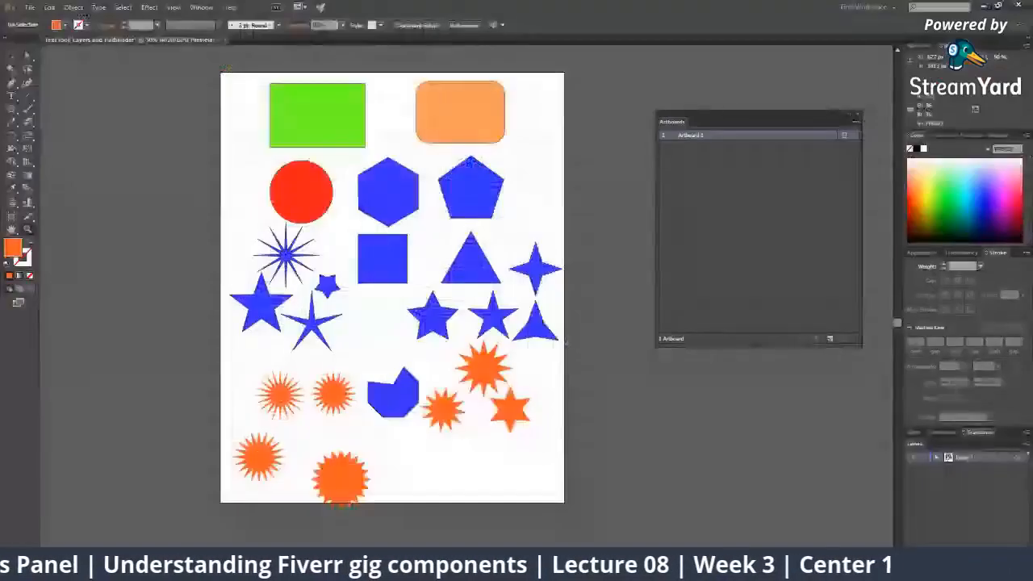
pyautogui.press('v')
pyautogui.moveTo(305, 158); pyautogui.dragTo(321, 190)
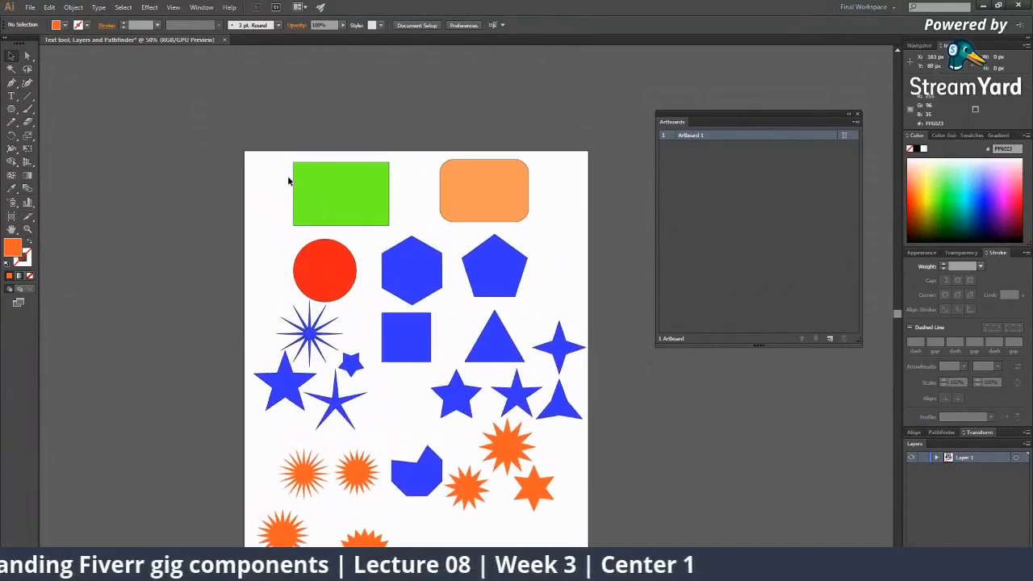
pyautogui.click(327, 198)
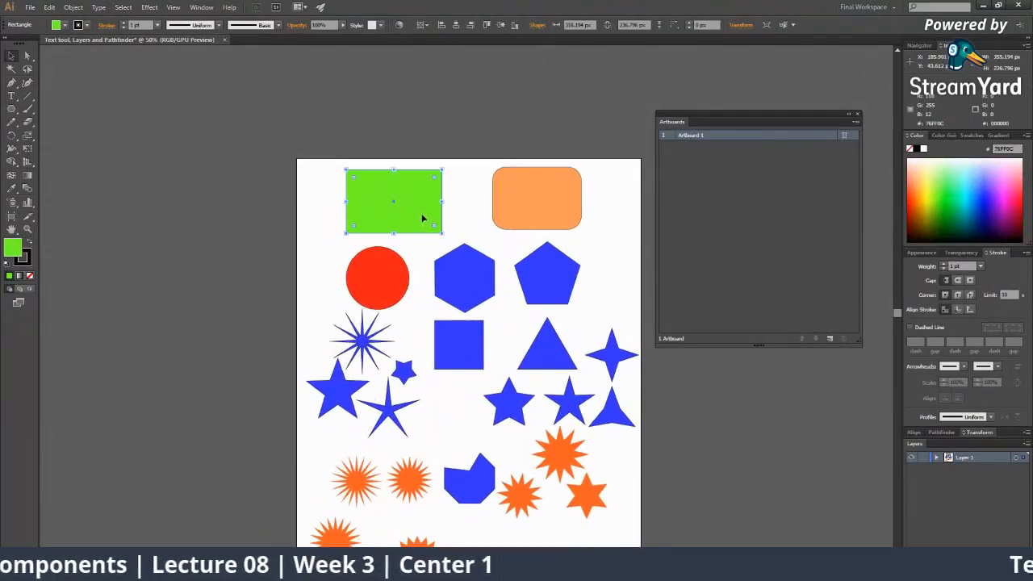
pyautogui.moveTo(419, 209); pyautogui.dragTo(237, 208)
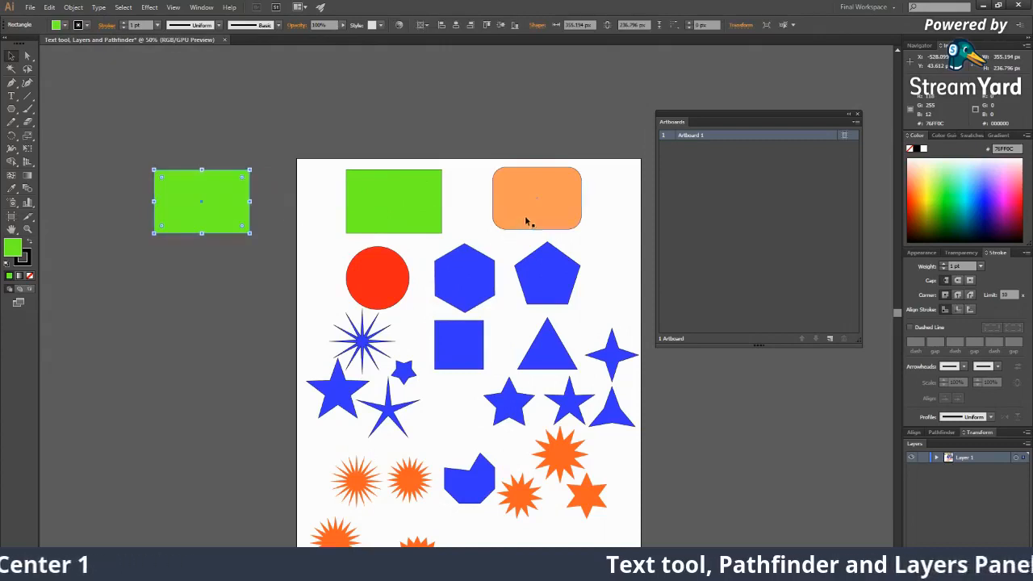
# Undo a trial move of the orange rounded rectangle and place a copy of it on the empty canvas right of the artboard.
pyautogui.moveTo(526, 222); pyautogui.dragTo(434, 231)
pyautogui.hotkey('ctrl', 'z')
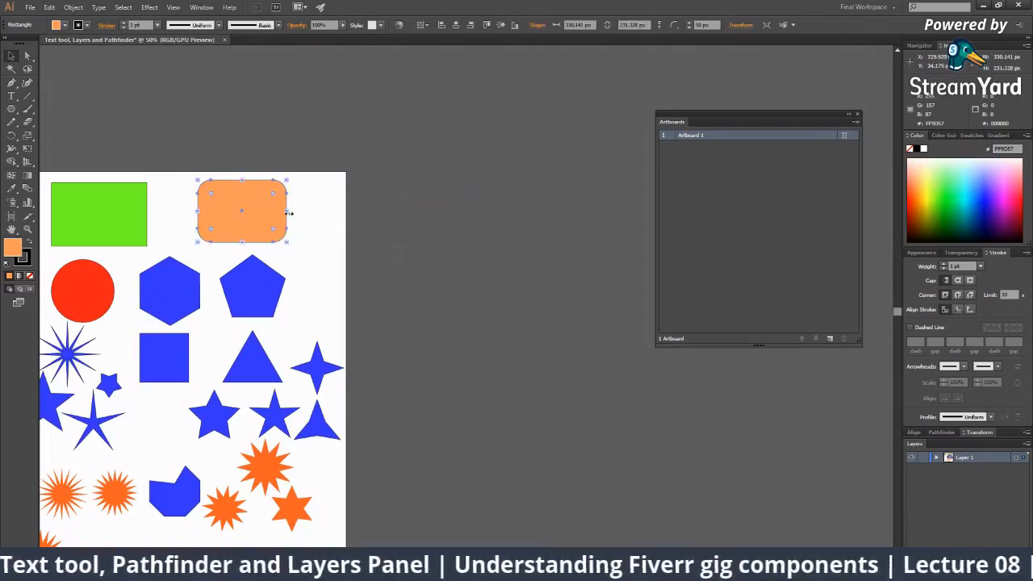
pyautogui.moveTo(289, 215); pyautogui.dragTo(476, 219)
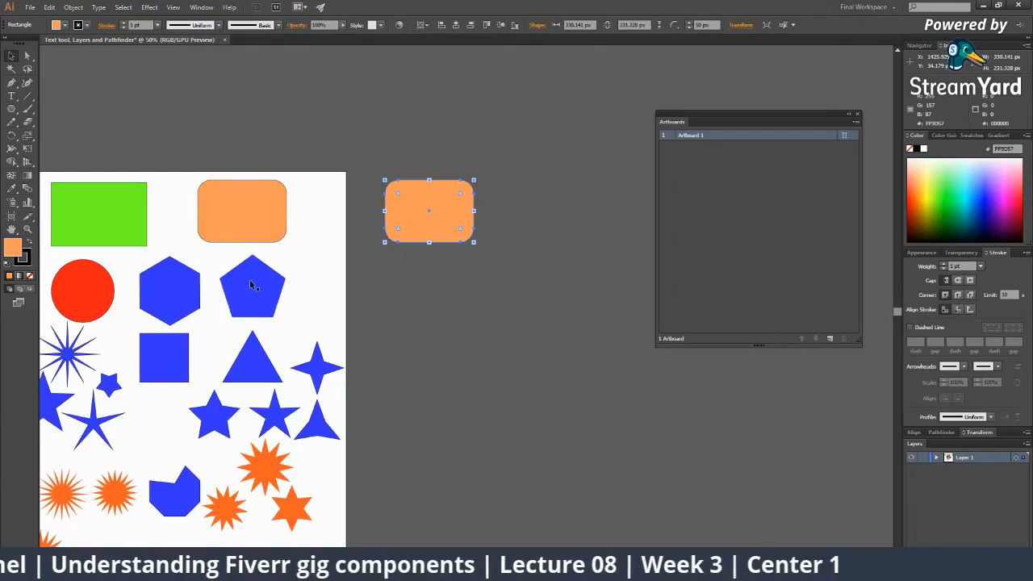
# Try placing copies of the blue pentagon and triangle on the canvas right of the artboard, and undo these and the orange rectangle's copy.
pyautogui.moveTo(251, 285); pyautogui.dragTo(429, 286)
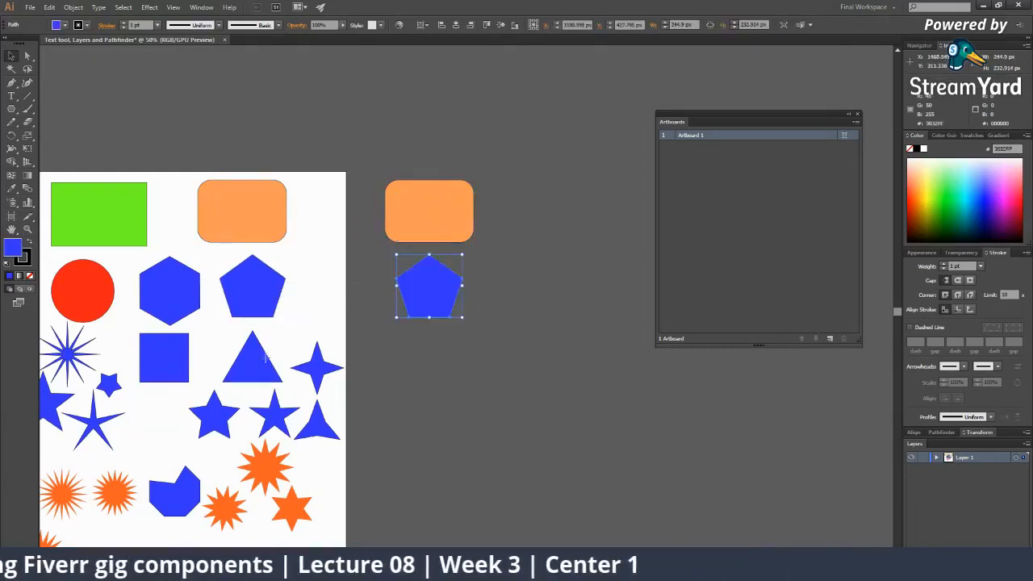
pyautogui.moveTo(269, 361); pyautogui.dragTo(459, 363)
pyautogui.hotkey('ctrl', 'z')
pyautogui.hotkey('ctrl', 'z')
pyautogui.hotkey('ctrl', 'z')
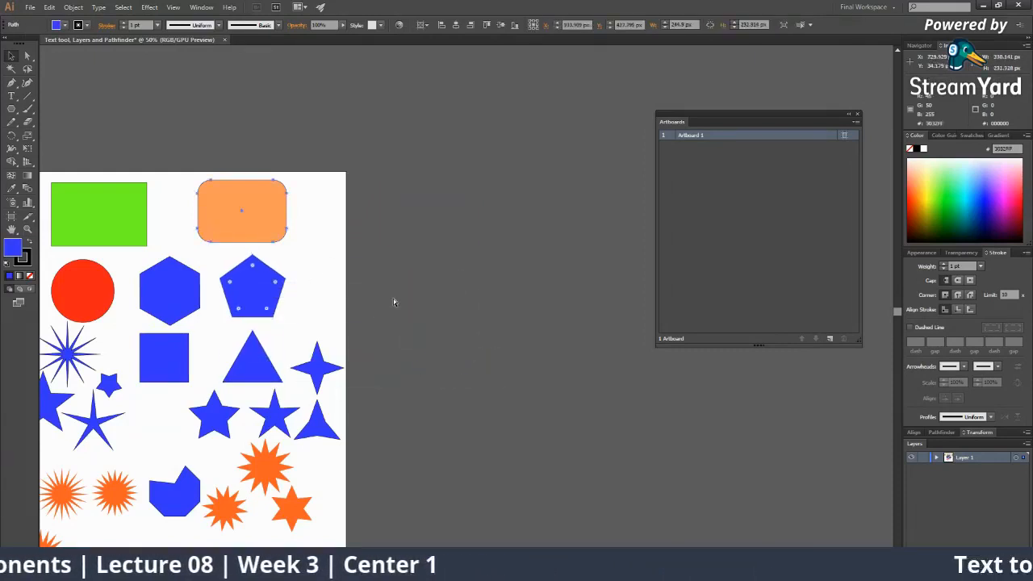
# Undo the remaining green rectangle copy and view the whole artboard at 25%.
pyautogui.hotkey('ctrl', '-')
pyautogui.moveTo(373, 306); pyautogui.dragTo(440, 285)
pyautogui.hotkey('ctrl', 'z')
pyautogui.hotkey('ctrl', 'z')
pyautogui.hotkey('ctrl', '-')
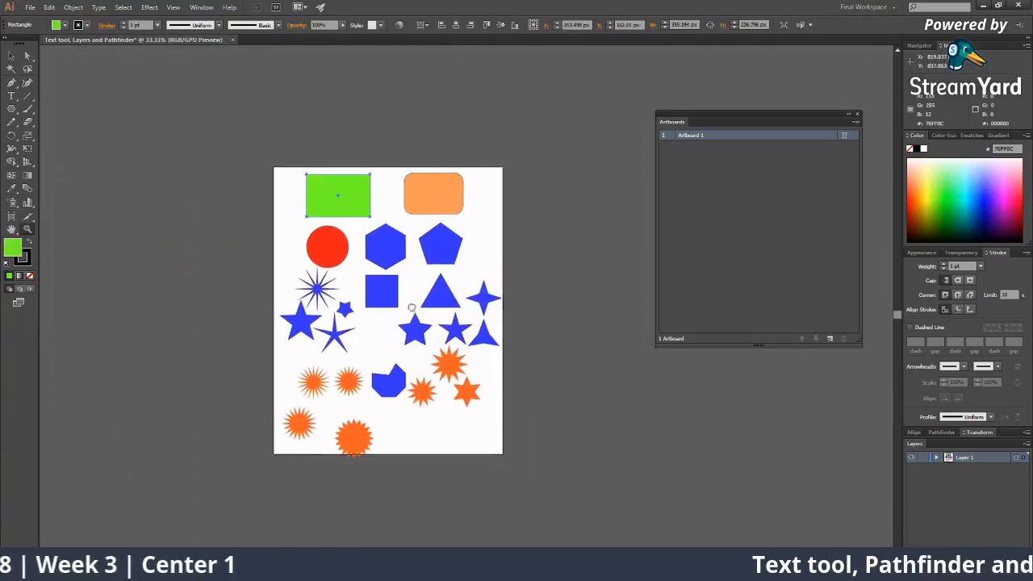
pyautogui.moveTo(397, 391); pyautogui.dragTo(383, 396)
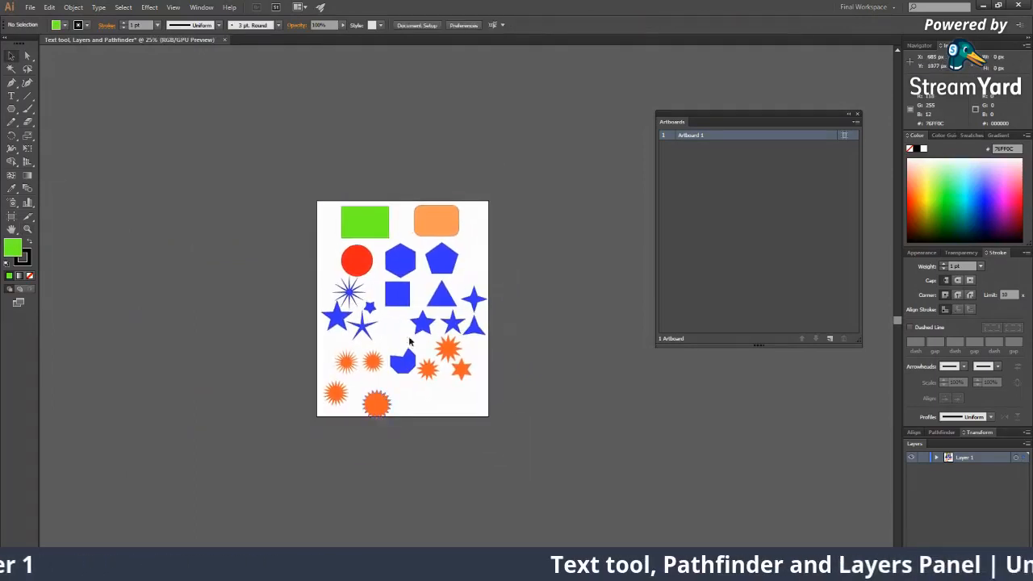
# Duplicate Artboard 1 together with its artwork onto the empty canvas to its right.
pyautogui.moveTo(542, 369); pyautogui.dragTo(331, 360)
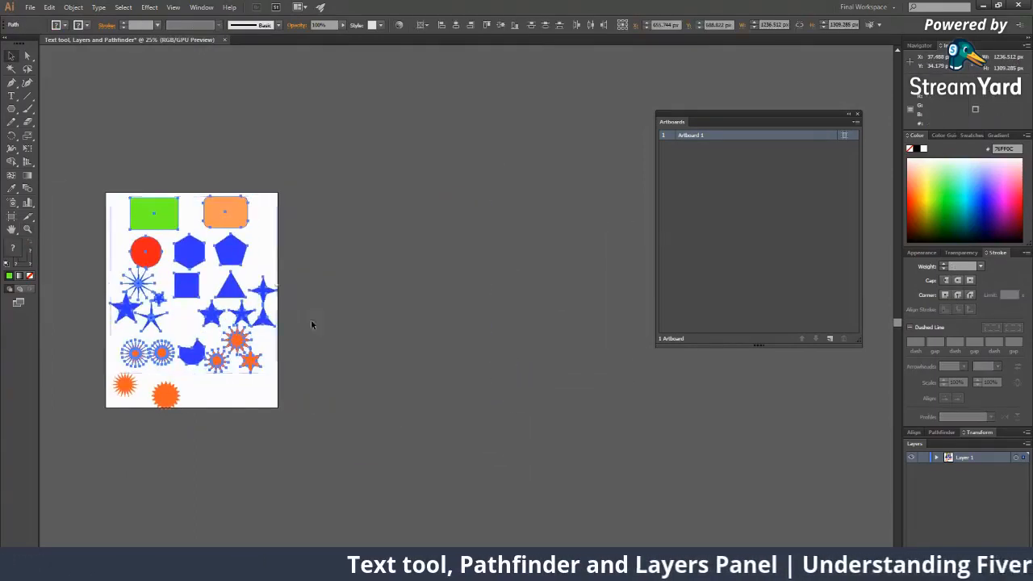
pyautogui.click(12, 215)
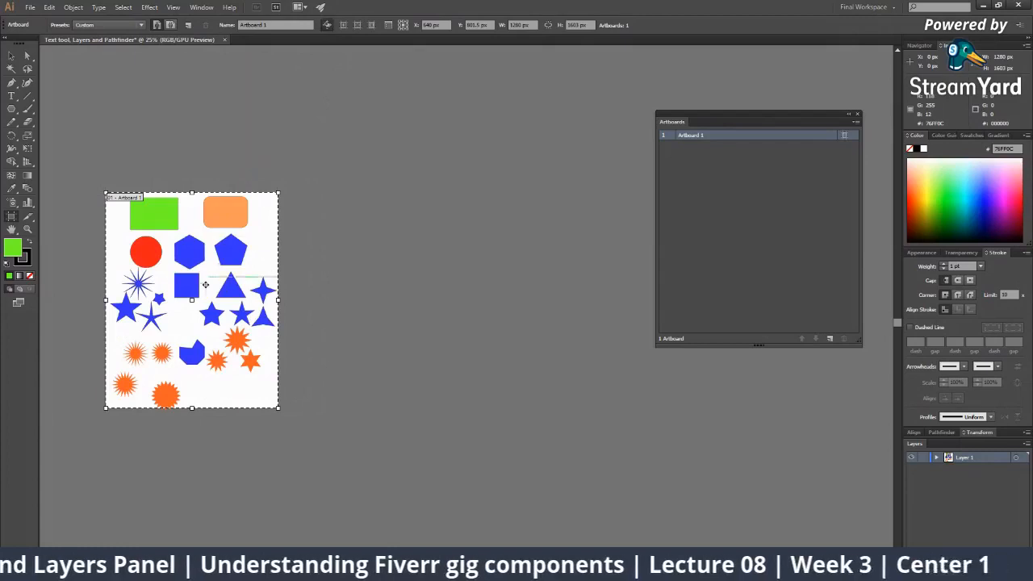
pyautogui.moveTo(216, 291); pyautogui.dragTo(420, 295)
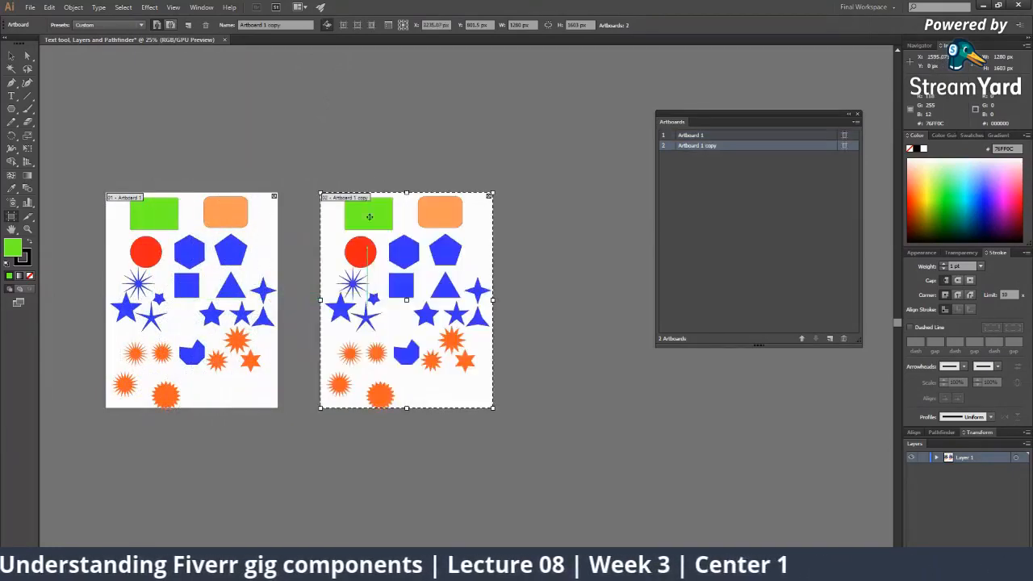
pyautogui.press('v')
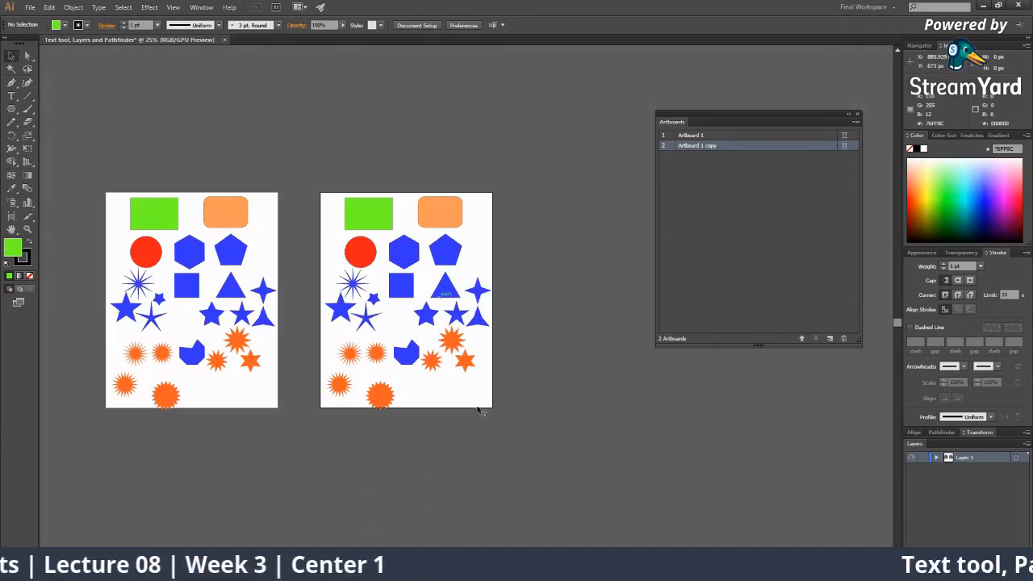
# Add a blank artboard directly below Artboard 1, aligned with its side edges.
pyautogui.click(25, 215)
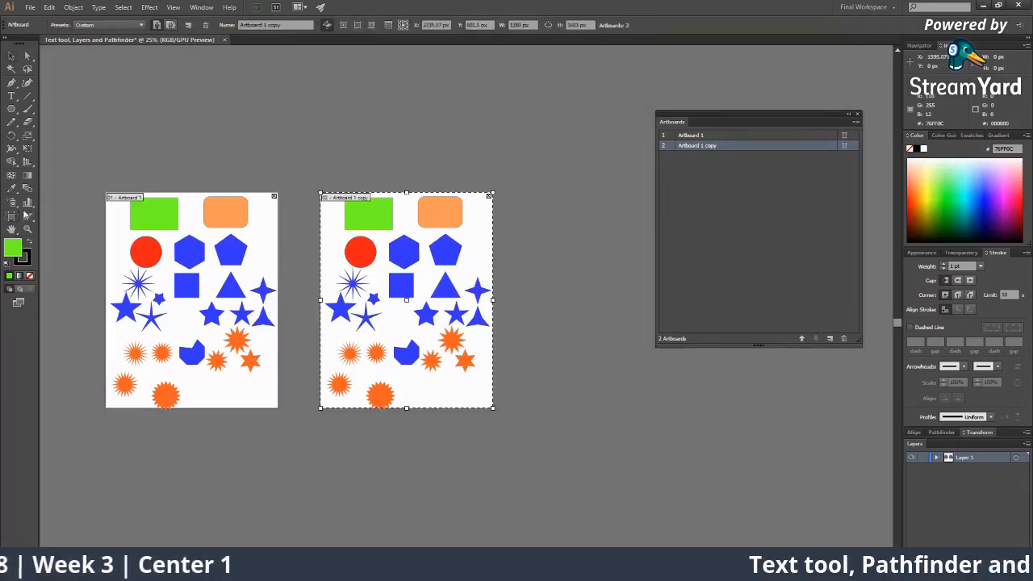
pyautogui.click(327, 25)
pyautogui.scroll(-2, 299, 323)
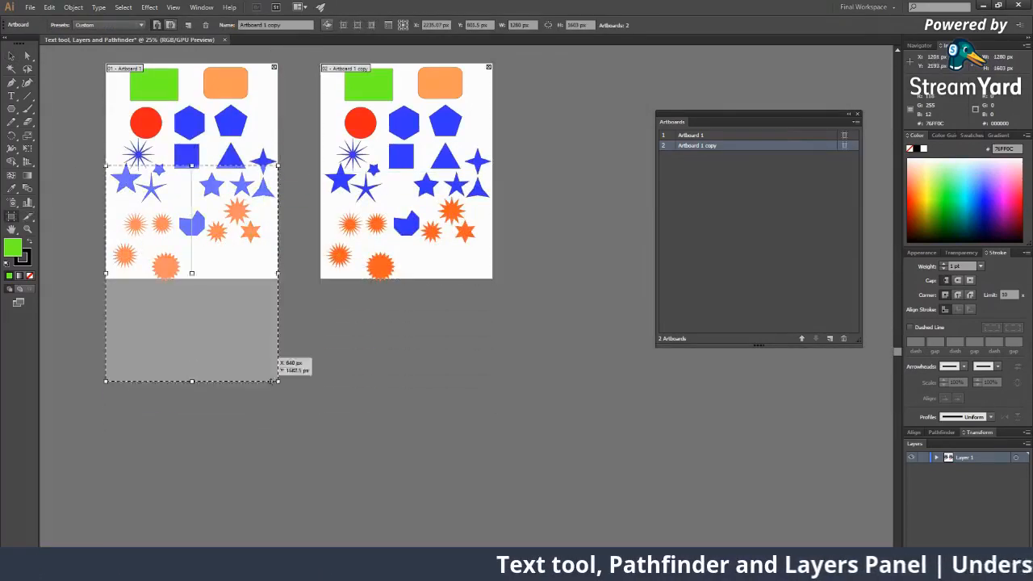
pyautogui.click(272, 521)
pyautogui.press('z')
pyautogui.keyDown('alt'); pyautogui.click(580, 428); pyautogui.keyUp('alt')
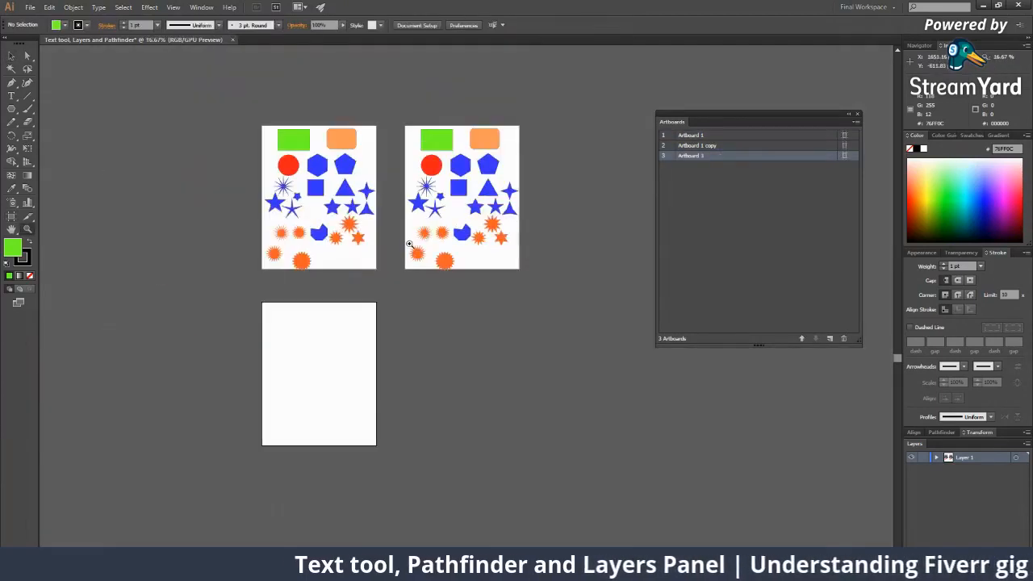
# Draw a green octagon about 256 px wide across Artboard 1's left edge and copy it horizontally to the right edge.
pyautogui.click(314, 231)
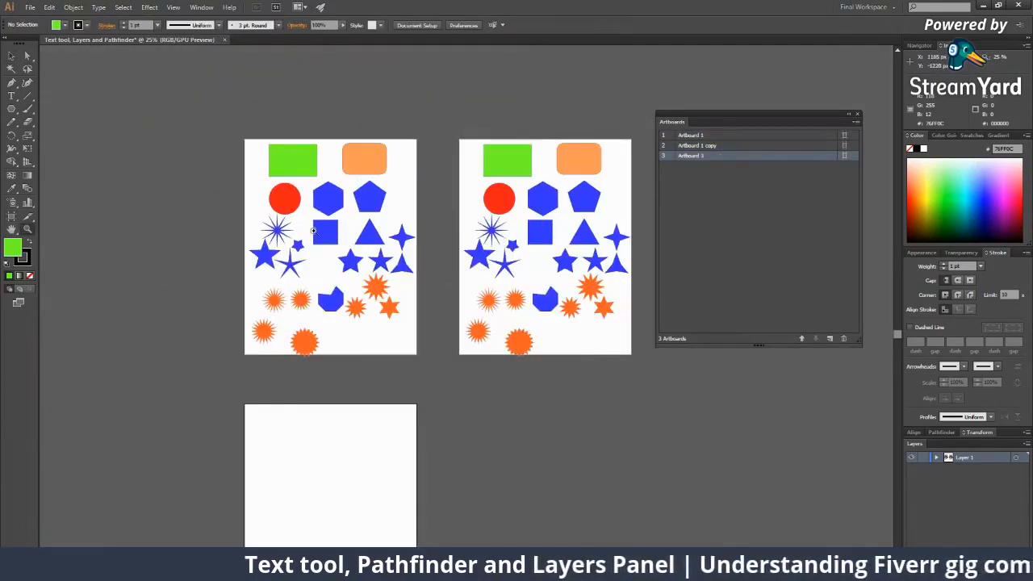
pyautogui.click(88, 298)
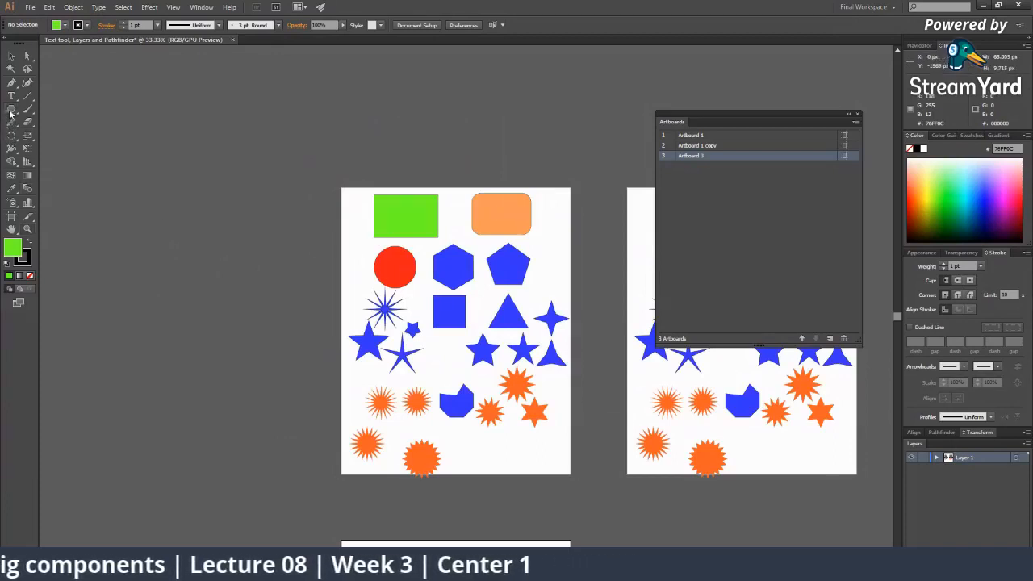
pyautogui.moveTo(333, 234)
pyautogui.mouseDown()
pyautogui.moveTo(359, 247)
pyautogui.moveTo(270, 226)
pyautogui.moveTo(539, 243)
pyautogui.mouseUp()
pyautogui.press('v')
pyautogui.hscroll(2, 316, 239)
pyautogui.scroll(3, 475, 228)
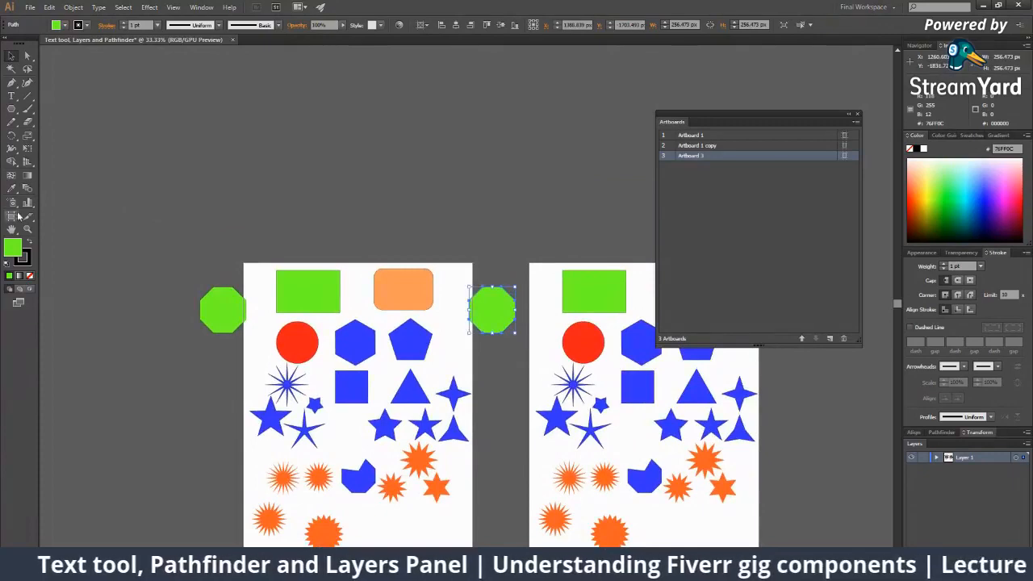
# Duplicate Artboard 1 with its shapes and both overlapping octagons straight above the original.
pyautogui.click(16, 216)
pyautogui.moveTo(456, 385); pyautogui.dragTo(356, 104)
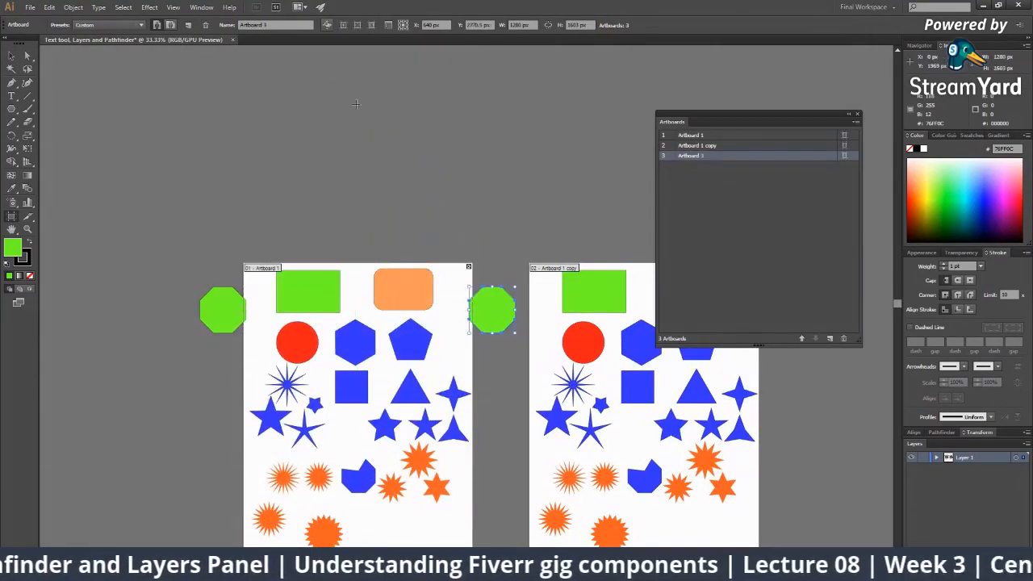
pyautogui.moveTo(403, 376); pyautogui.dragTo(367, 123)
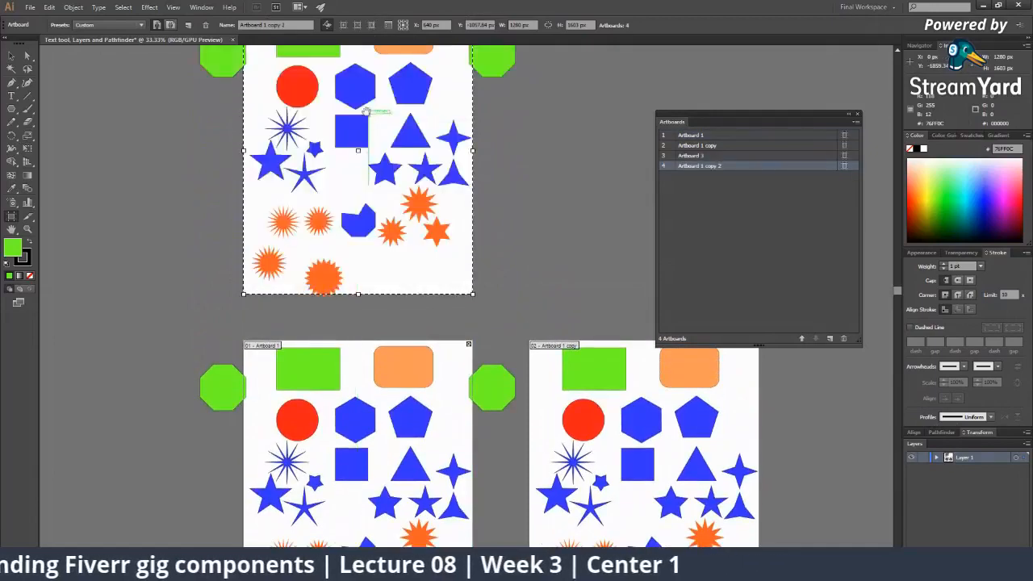
pyautogui.scroll(3, 367, 242)
pyautogui.press('Escape')
pyautogui.press('z')
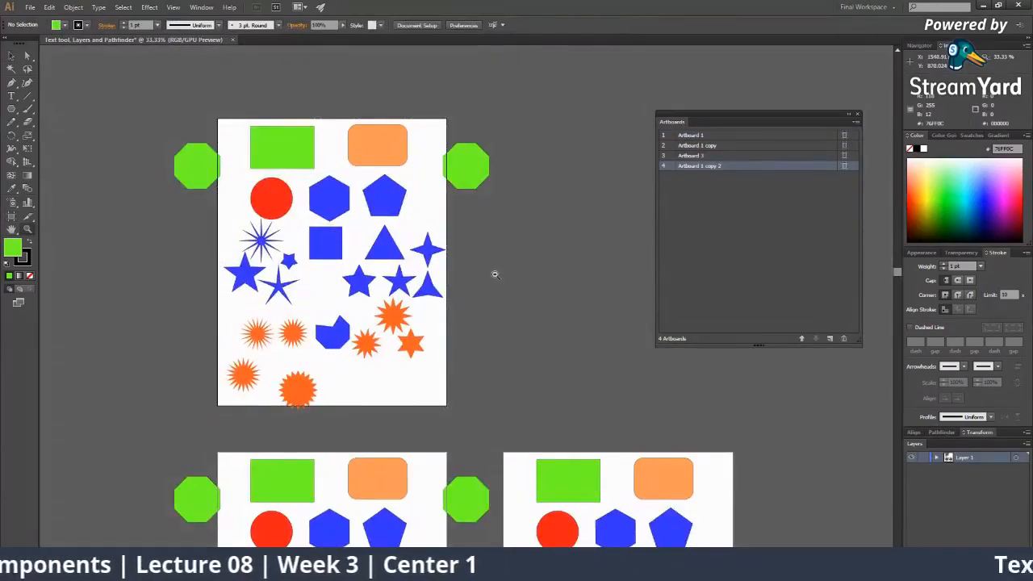
# Undo the added artboards and octagons until only the original Artboard 1 is left, and view it at 50%.
pyautogui.keyDown('alt'); pyautogui.click(397, 383); pyautogui.keyUp('alt')
pyautogui.keyDown('alt'); pyautogui.click(481, 312); pyautogui.keyUp('alt')
pyautogui.click(395, 485)
pyautogui.hotkey('ctrl', 'z')
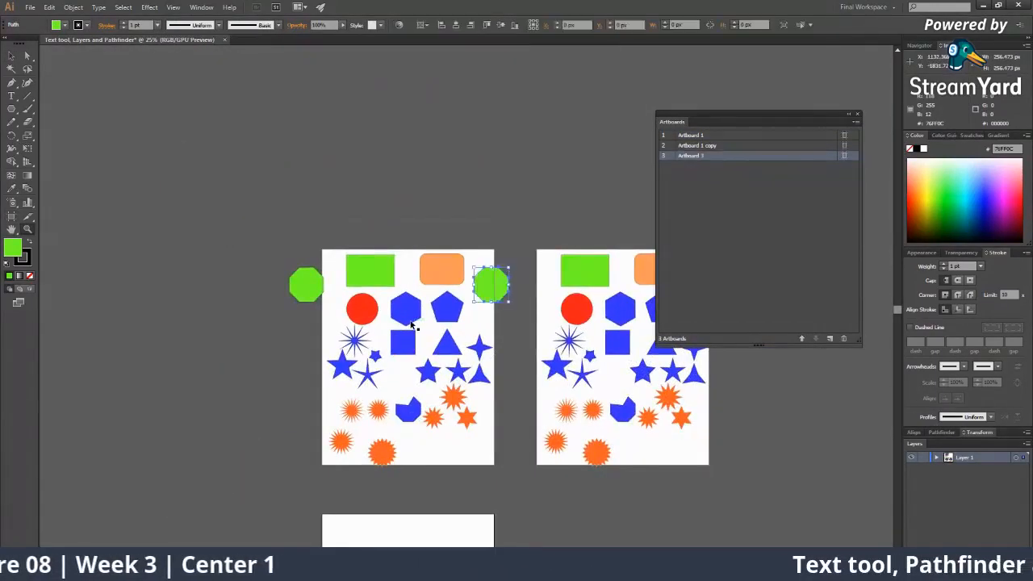
pyautogui.hotkey('ctrl', 'z')
pyautogui.hotkey('ctrl', 'z')
pyautogui.hotkey('ctrl', 'z')
pyautogui.hotkey('ctrl', 'z')
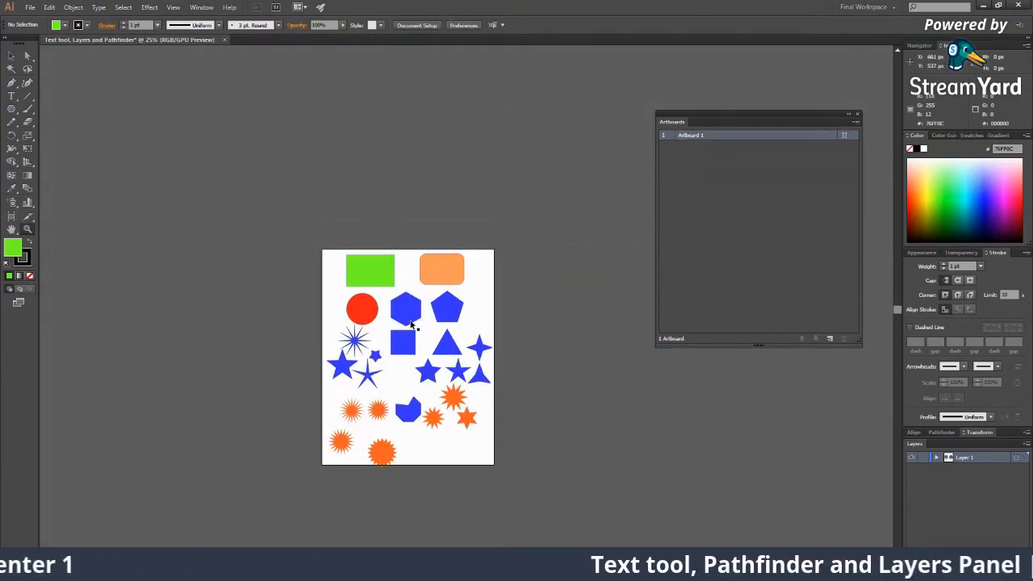
pyautogui.moveTo(555, 313); pyautogui.dragTo(614, 279)
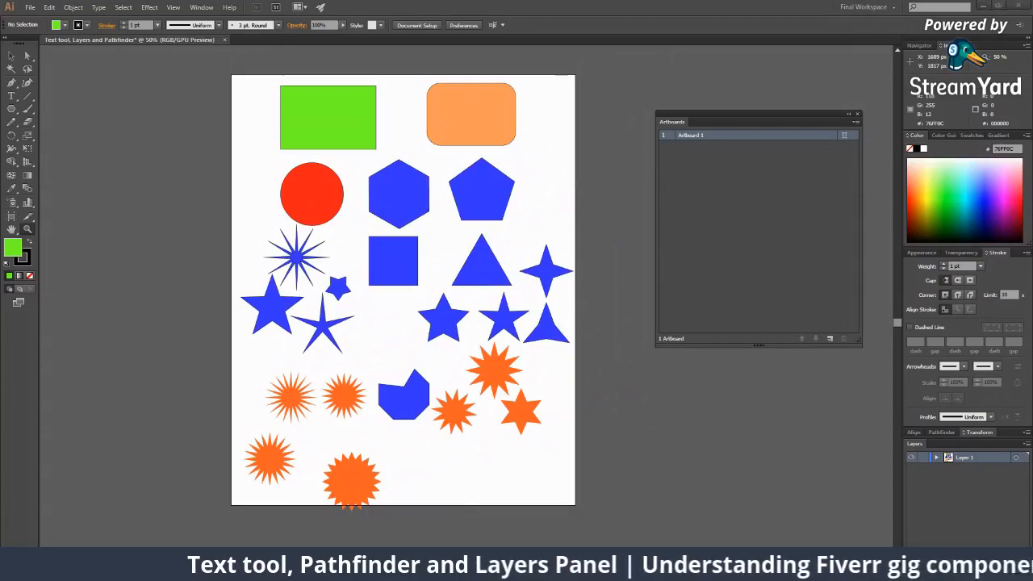
# Switch to StreamYard and read through the viewers' comments for unanswered questions.
pyautogui.hotkey('alt', 'Tab')
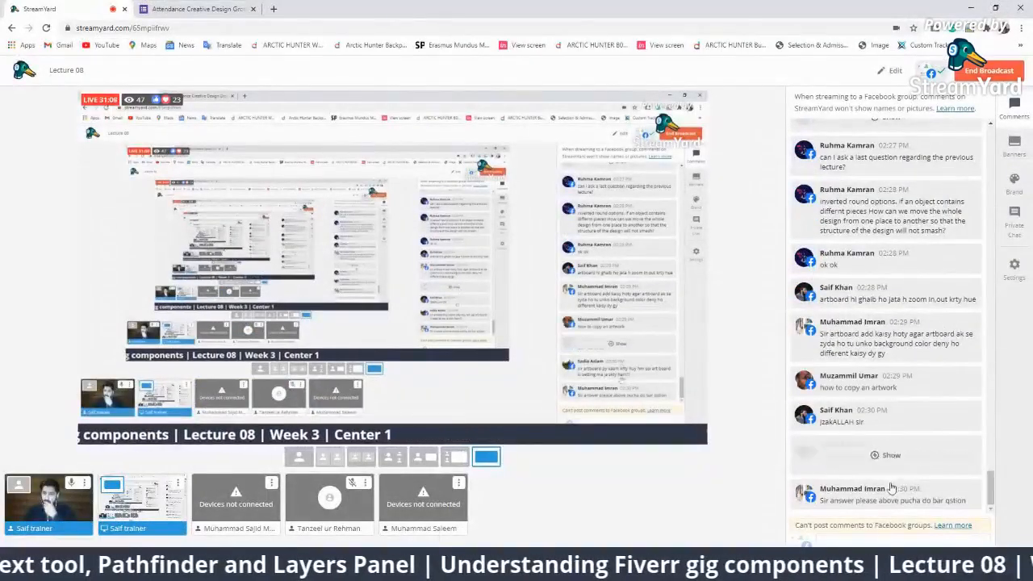
pyautogui.scroll(3, 905, 357)
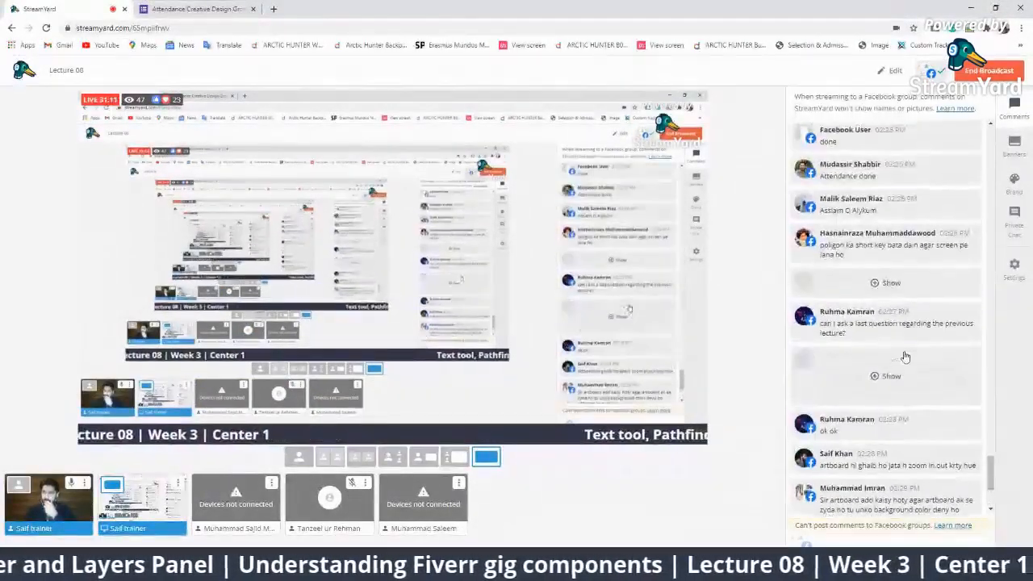
pyautogui.scroll(6, 905, 357)
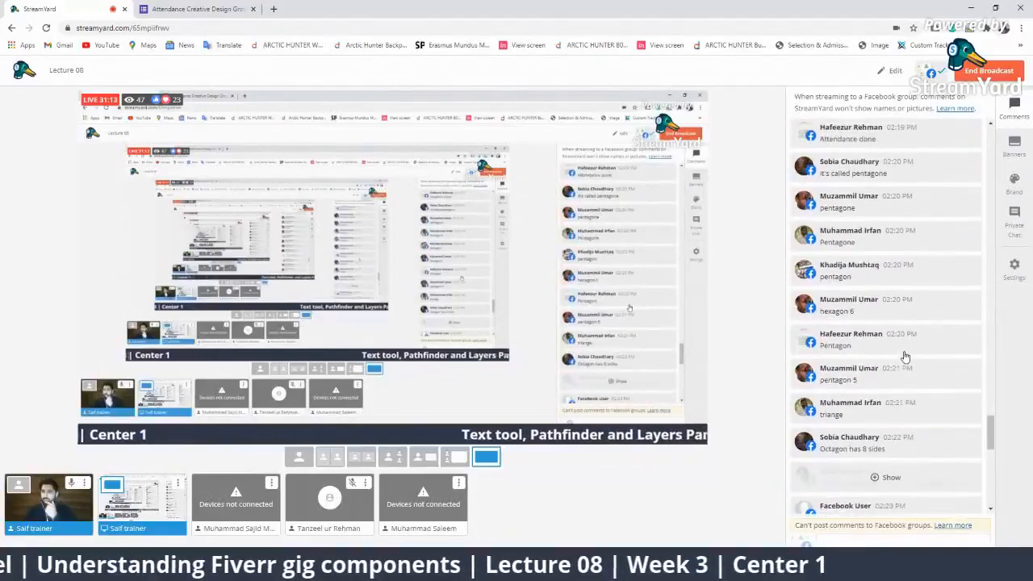
pyautogui.scroll(-8, 904, 357)
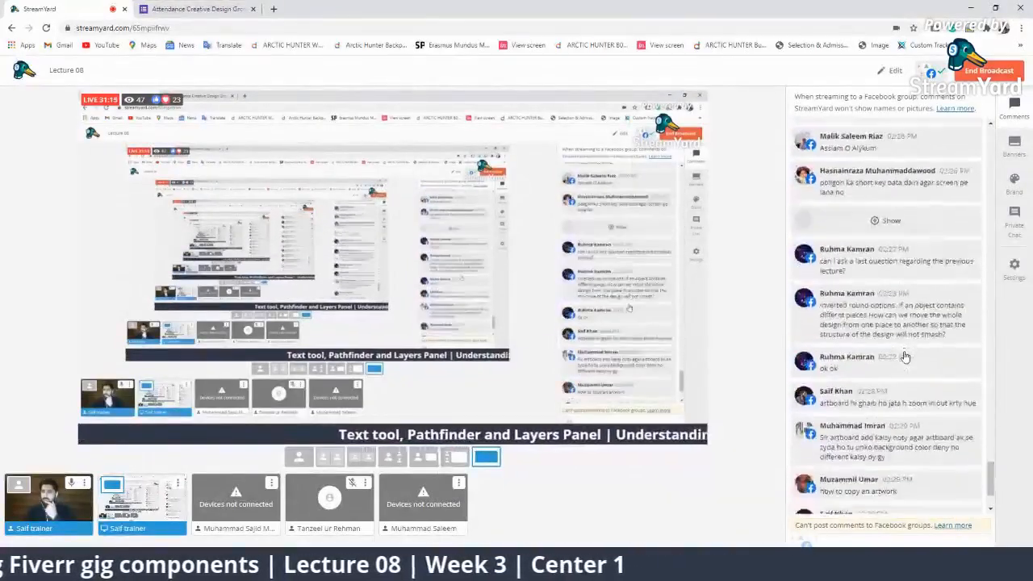
pyautogui.scroll(-3, 904, 357)
# Show and hide on the broadcast the reminder comment and the same viewer's question about adding artboards with different background colors.
pyautogui.click(856, 495)
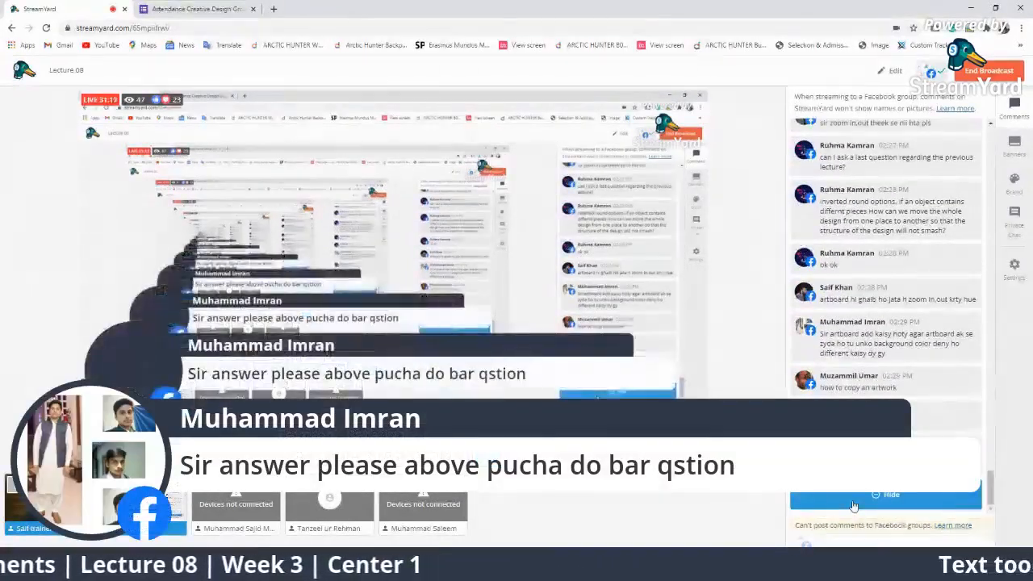
pyautogui.click(853, 502)
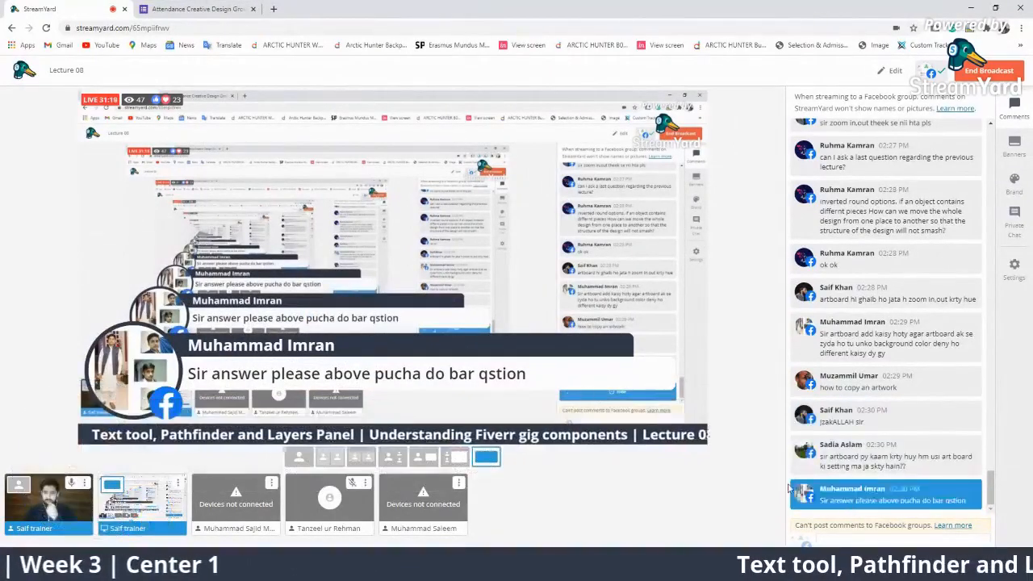
pyautogui.click(885, 337)
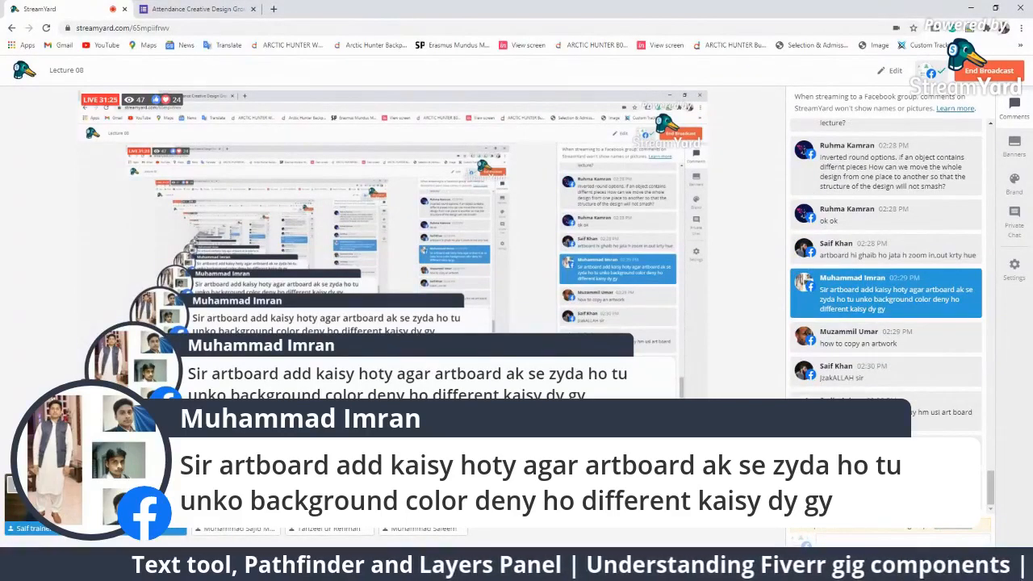
pyautogui.click(889, 294)
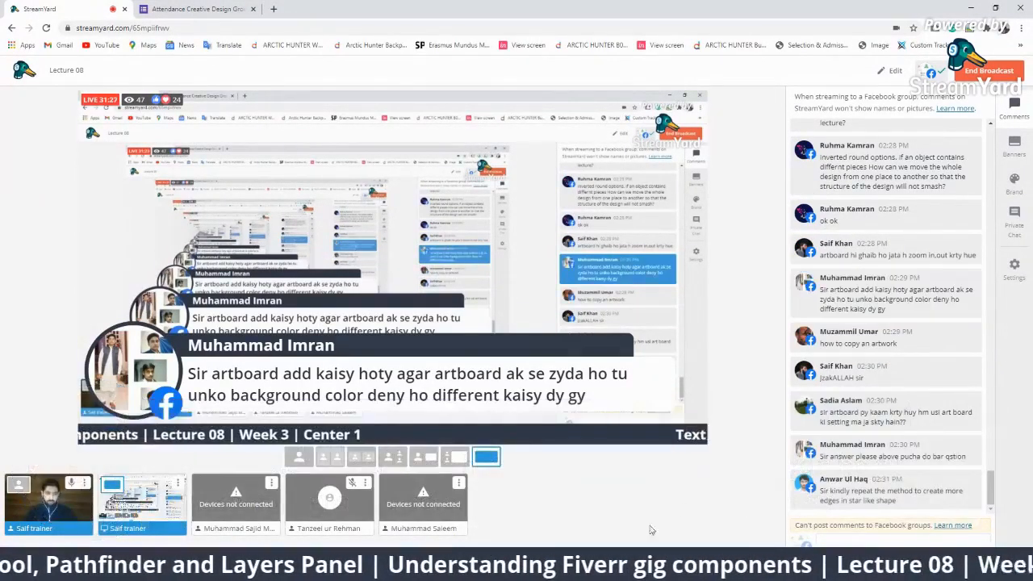
# Switch back to Illustrator and place a new blank 1280 x 1603 px artboard to the right of Artboard 1, with top edges aligned.
pyautogui.hotkey('alt', 'Tab')
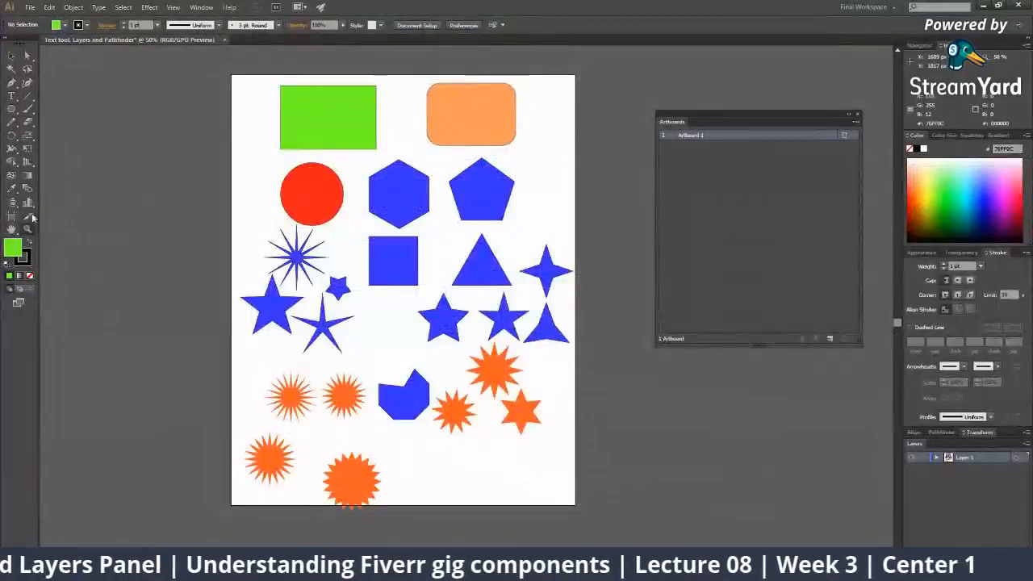
pyautogui.hotkey('ctrl', '-')
pyautogui.click(10, 217)
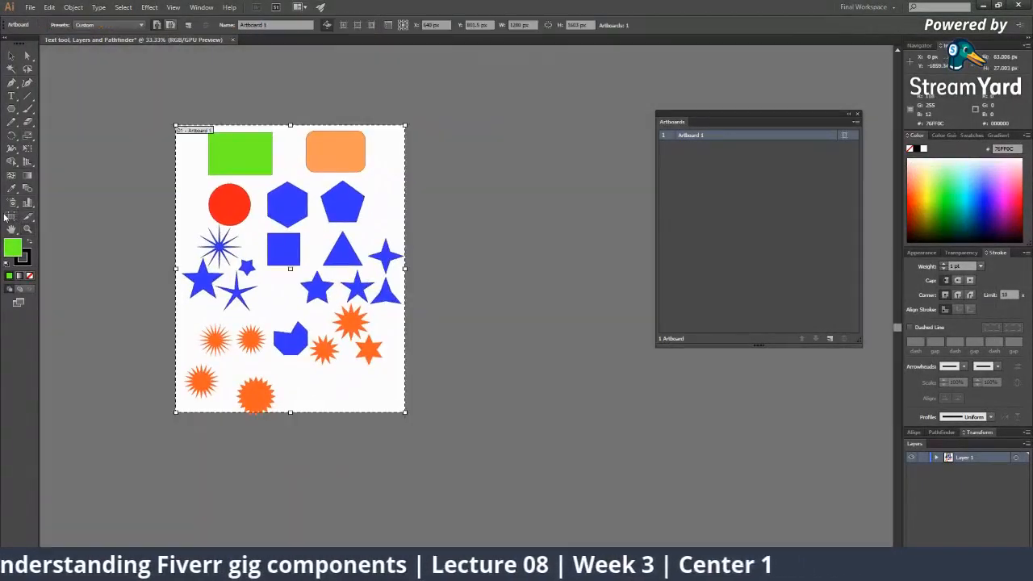
pyautogui.moveTo(470, 208); pyautogui.dragTo(406, 227)
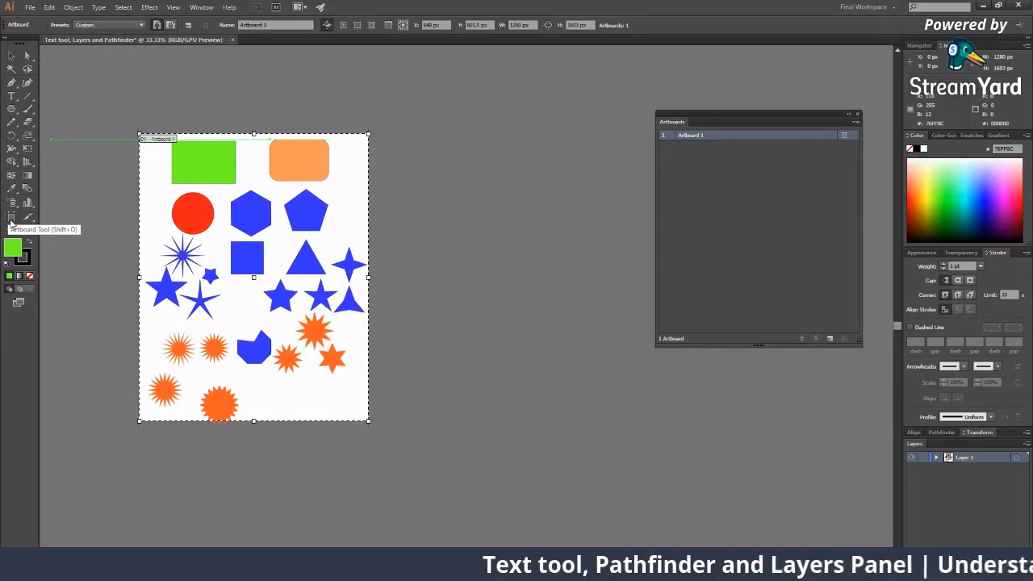
pyautogui.click(188, 27)
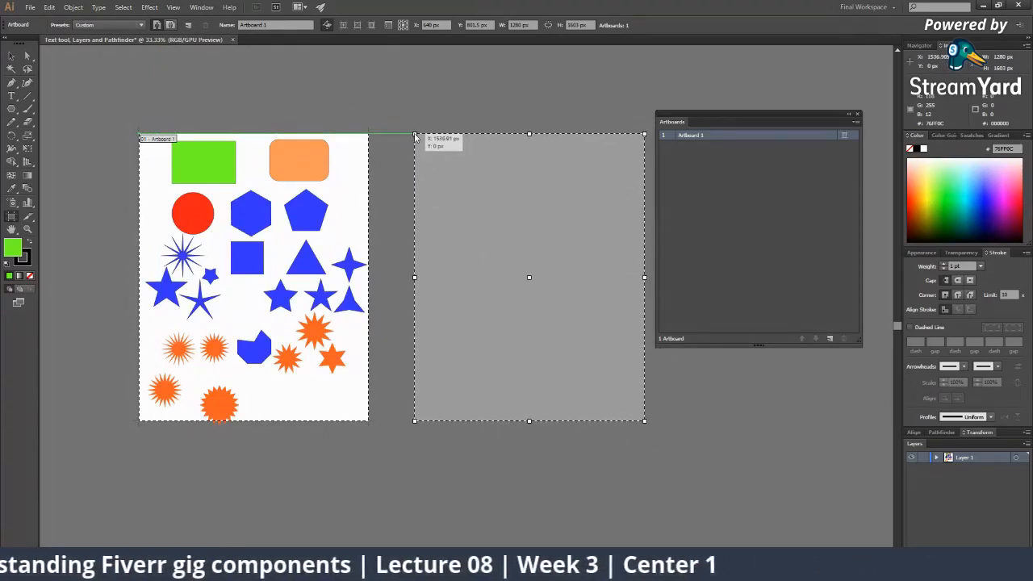
pyautogui.click(415, 137)
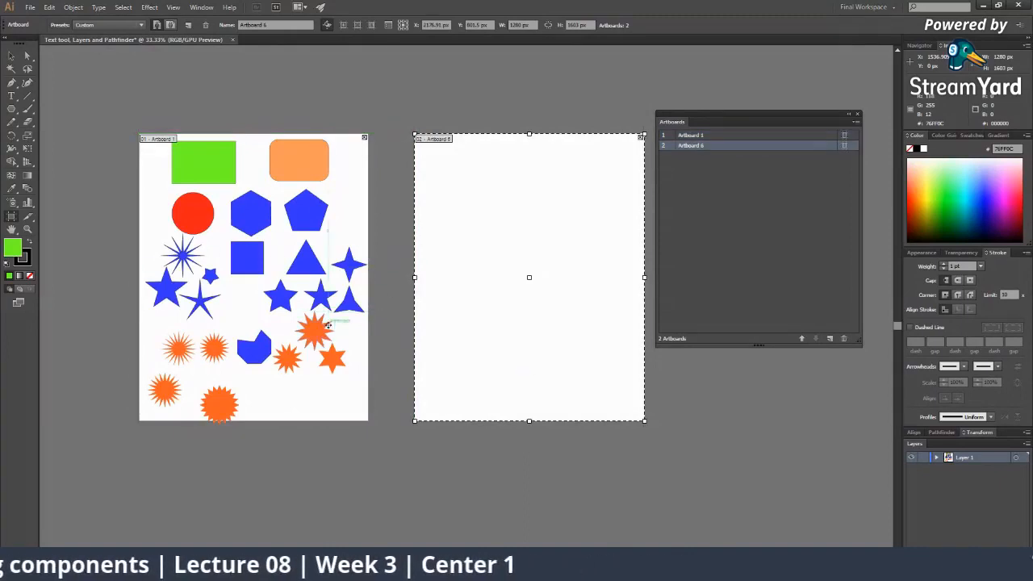
pyautogui.moveTo(337, 330); pyautogui.dragTo(322, 304)
pyautogui.press('Escape')
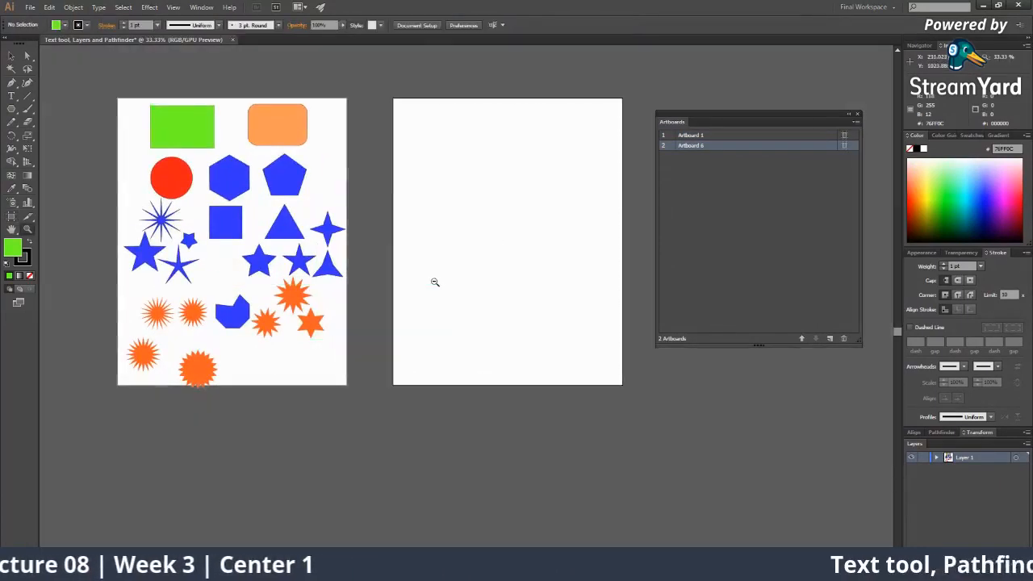
# Duplicate Artboard 1 together with its artwork and place the copy directly below the original.
pyautogui.hotkey('ctrl', '-')
pyautogui.click(10, 217)
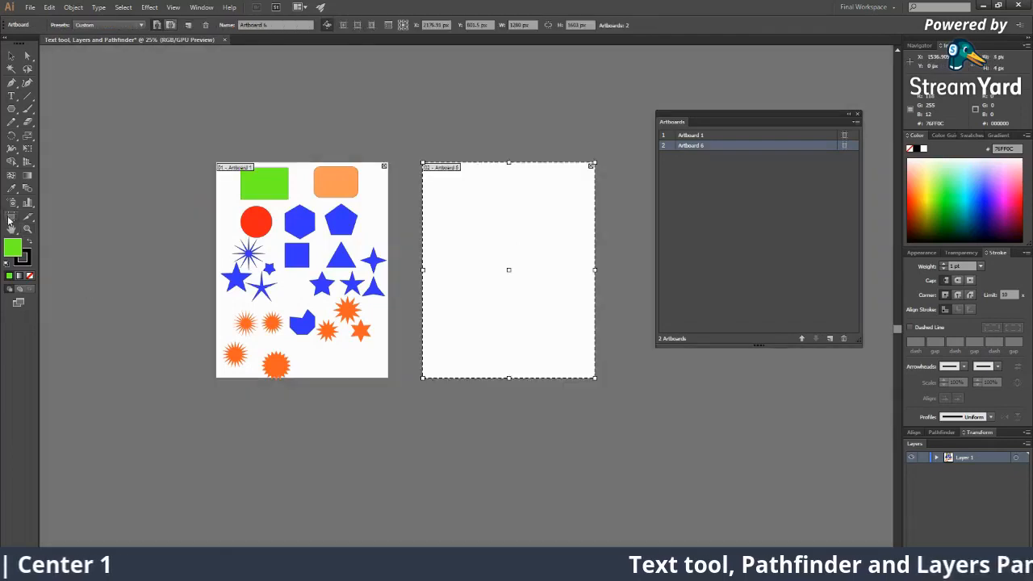
pyautogui.moveTo(220, 317); pyautogui.dragTo(233, 216)
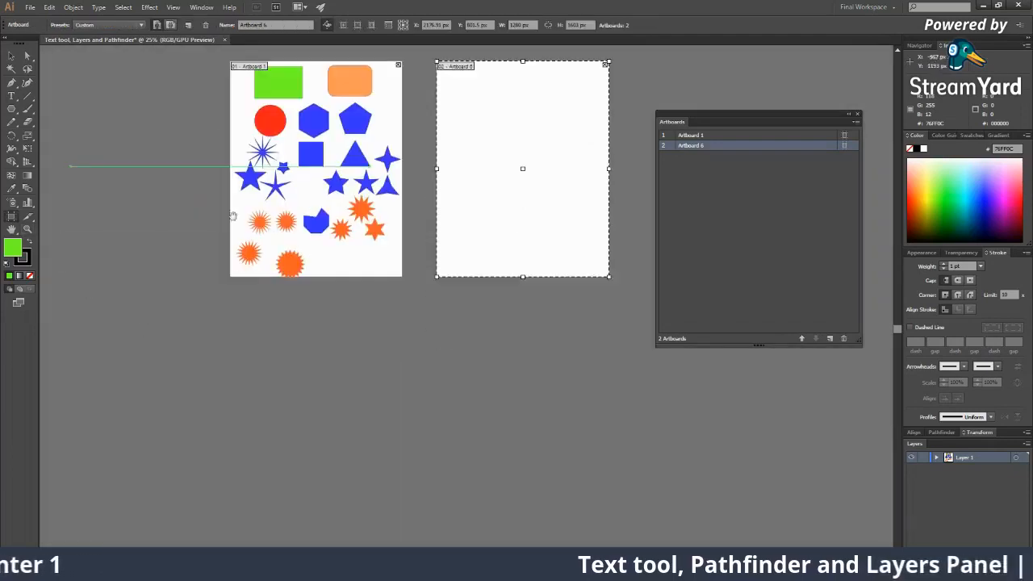
pyautogui.click(389, 112)
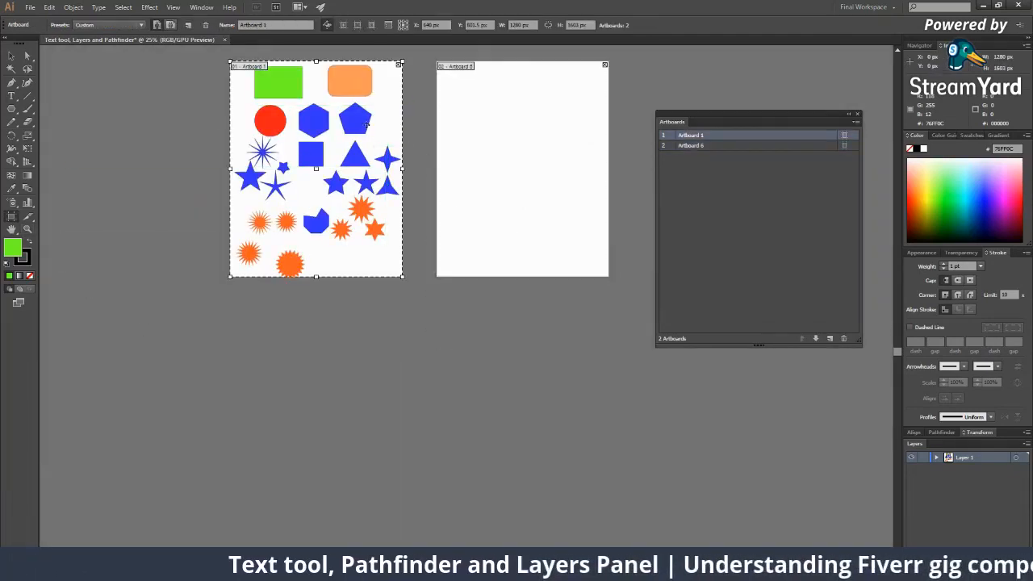
pyautogui.moveTo(386, 119); pyautogui.dragTo(366, 365)
pyautogui.press('Escape')
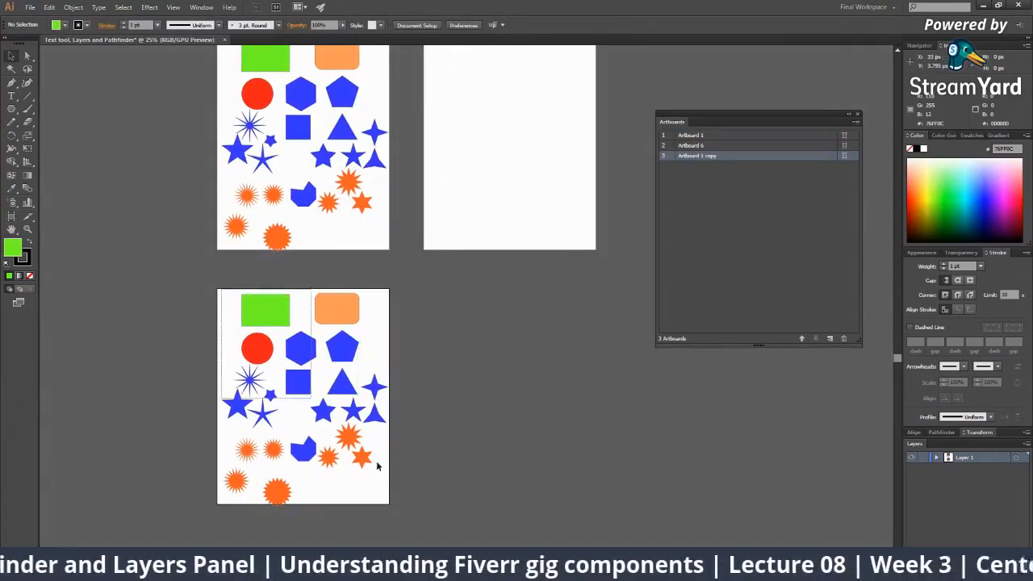
# Delete all the copied shapes from the duplicated artboard so it is blank.
pyautogui.moveTo(412, 509); pyautogui.dragTo(409, 507)
pyautogui.press('Delete')
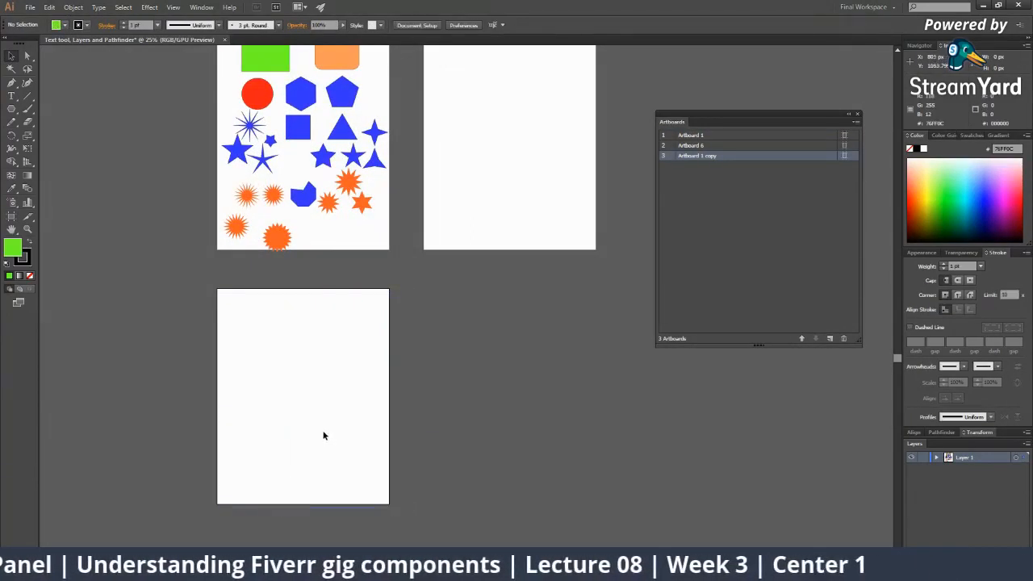
pyautogui.scroll(3, 323, 426)
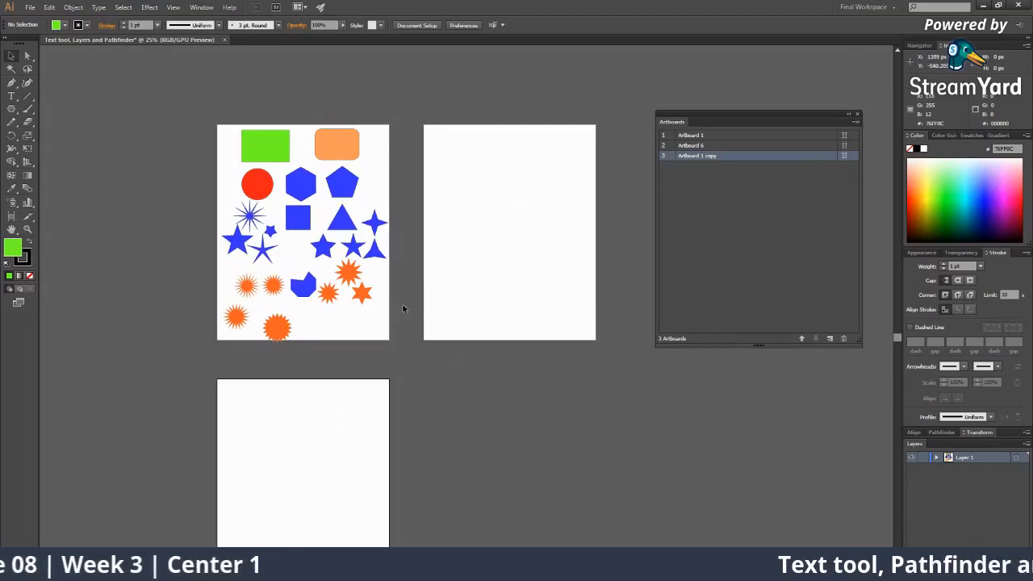
# Draw a 1280 x 1603 px rectangle with yellow fill #FFF320 and no stroke, covering the whole second artboard.
pyautogui.moveTo(424, 313); pyautogui.dragTo(387, 181)
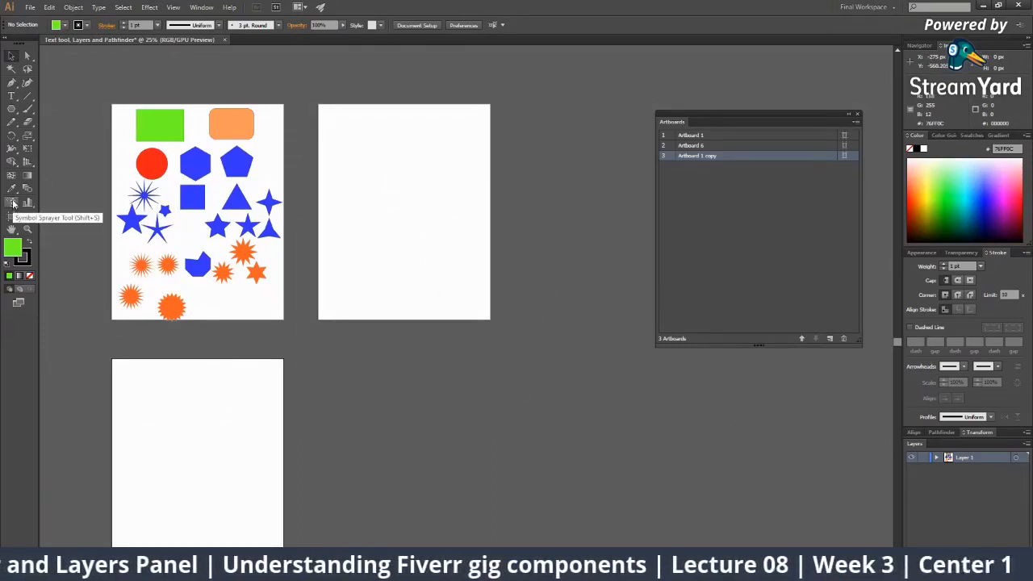
pyautogui.click(10, 110)
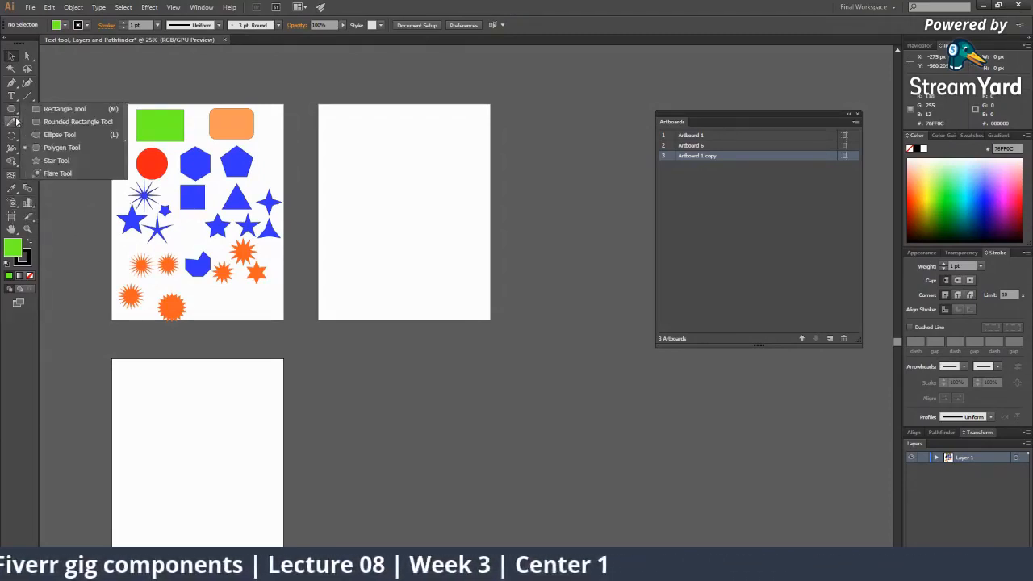
pyautogui.click(33, 112)
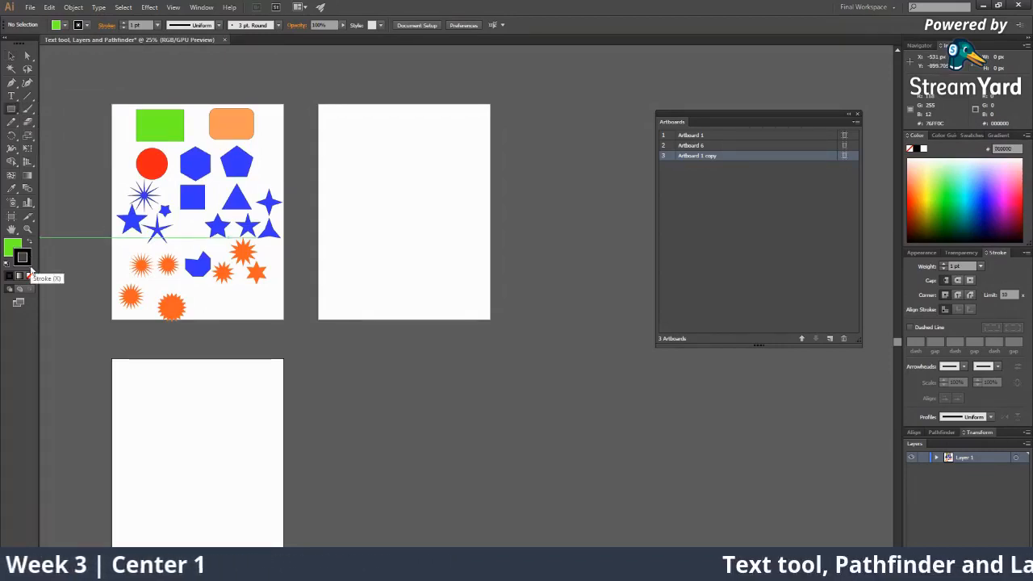
pyautogui.click(30, 275)
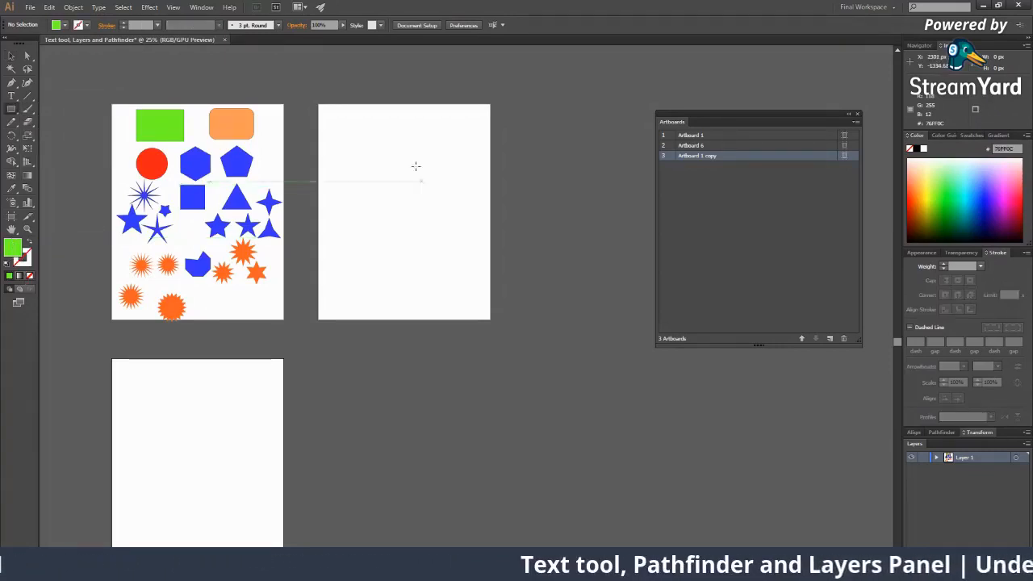
pyautogui.click(915, 179)
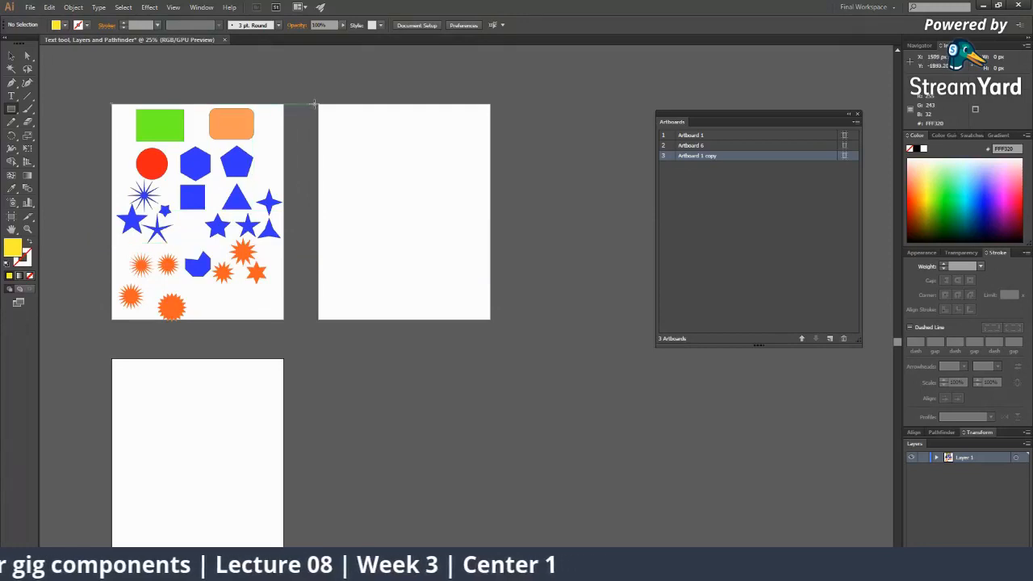
pyautogui.moveTo(319, 105); pyautogui.dragTo(489, 320)
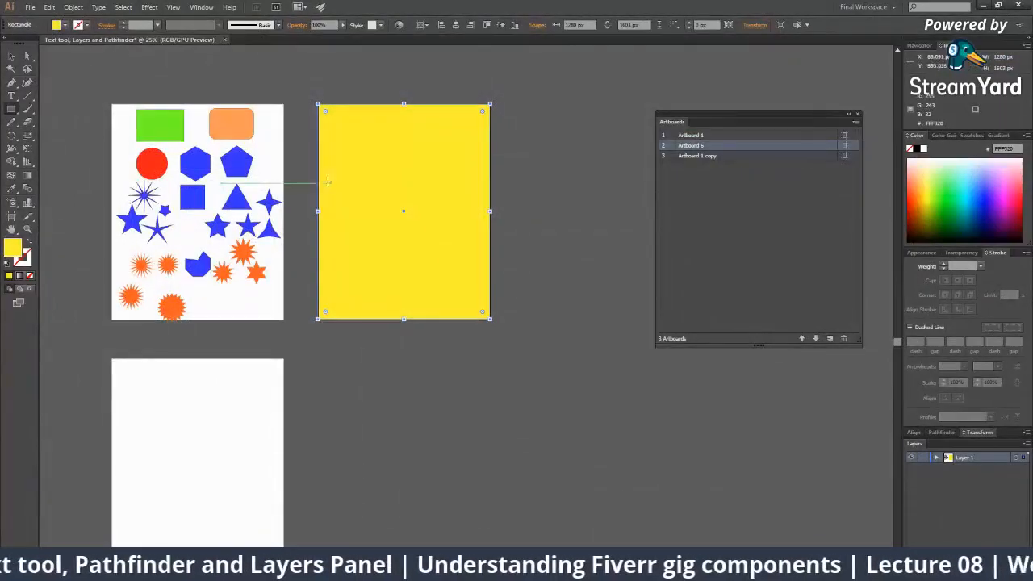
# Examine the second artboard's yellow background at closer zoom, with the rectangle both selected and deselected.
pyautogui.press('v')
pyautogui.keyDown('ctrl'); pyautogui.click(396, 246); pyautogui.keyUp('ctrl')
pyautogui.keyDown('ctrl'); pyautogui.click(396, 246); pyautogui.keyUp('ctrl')
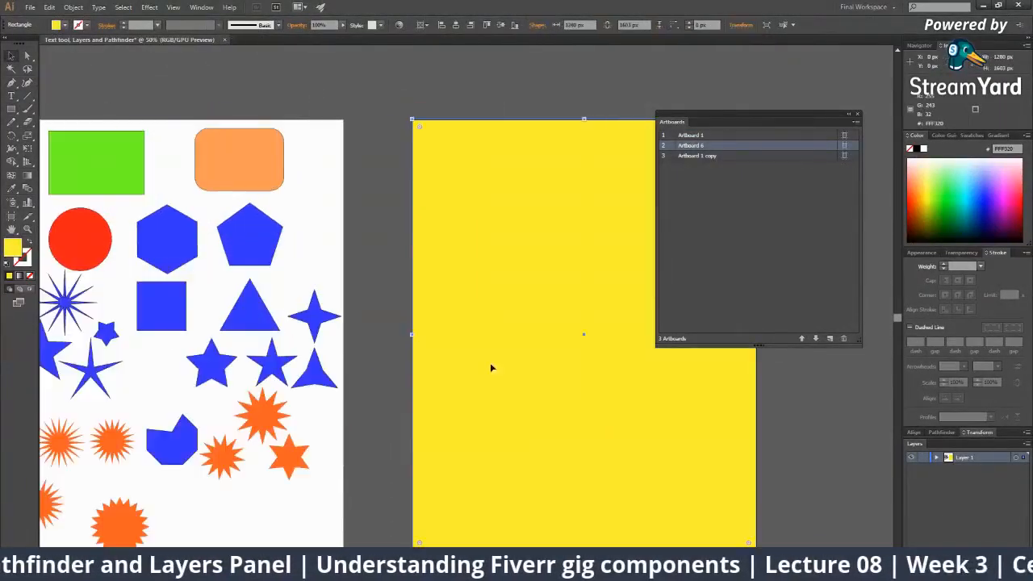
pyautogui.click(402, 309)
pyautogui.moveTo(403, 309); pyautogui.dragTo(238, 208)
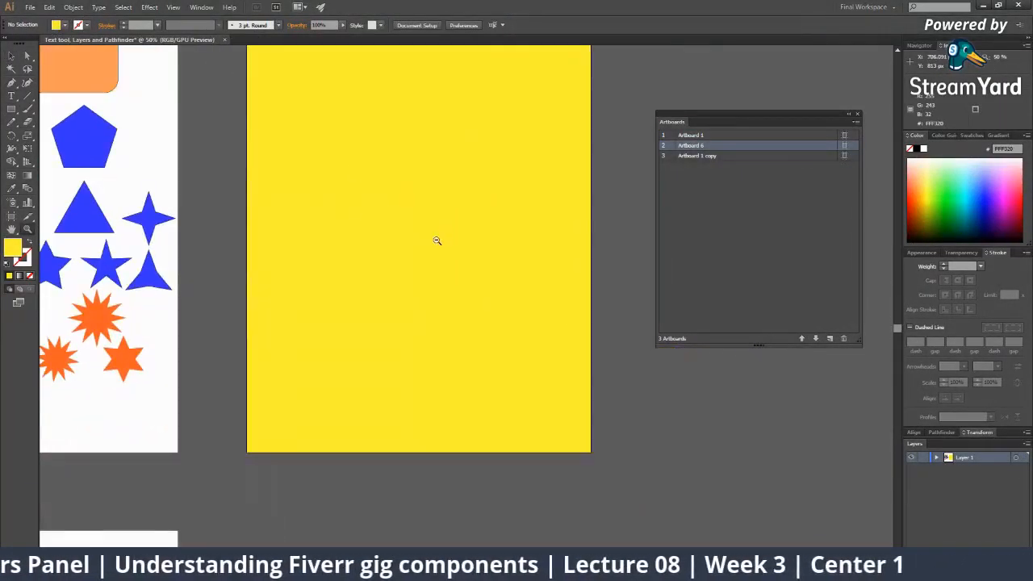
pyautogui.keyDown('ctrl'); pyautogui.keyDown('alt'); pyautogui.click(435, 234); pyautogui.keyUp('alt'); pyautogui.keyUp('ctrl')
pyautogui.moveTo(414, 269); pyautogui.dragTo(380, 237)
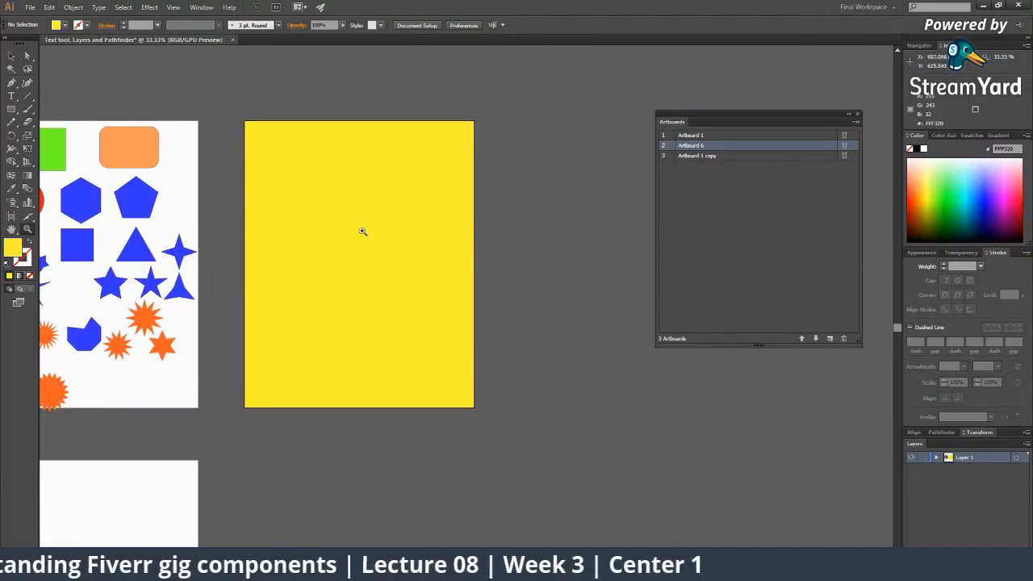
pyautogui.click(317, 188)
pyautogui.click(558, 412)
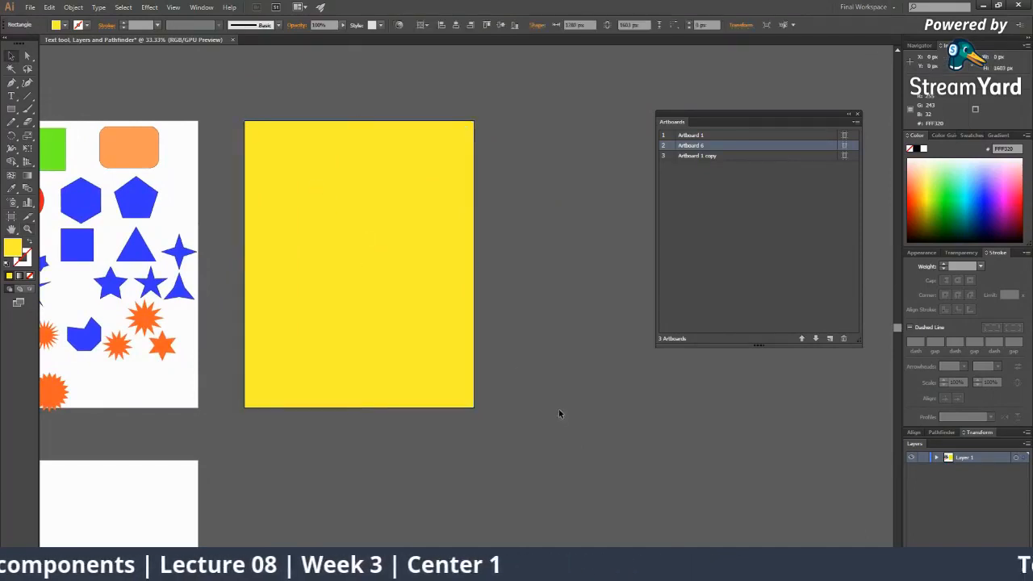
# Draw a red rectangle without a stroke that exactly covers the blank artboard below Artboard 1.
pyautogui.moveTo(263, 397); pyautogui.dragTo(492, 202)
pyautogui.keyDown('ctrl'); pyautogui.keyDown('alt'); pyautogui.click(382, 324); pyautogui.keyUp('alt'); pyautogui.keyUp('ctrl')
pyautogui.click(397, 304)
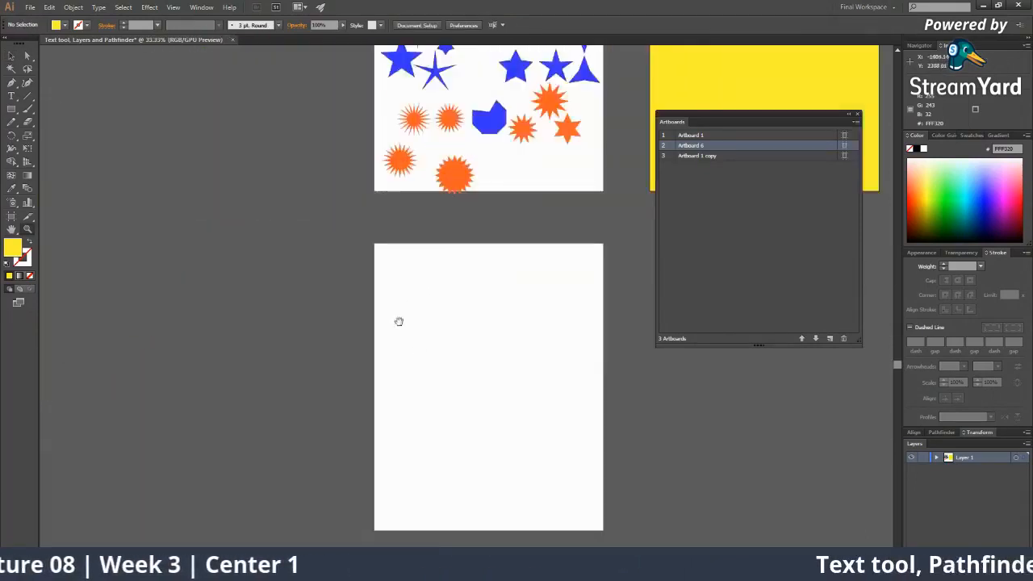
pyautogui.moveTo(396, 320); pyautogui.dragTo(277, 248)
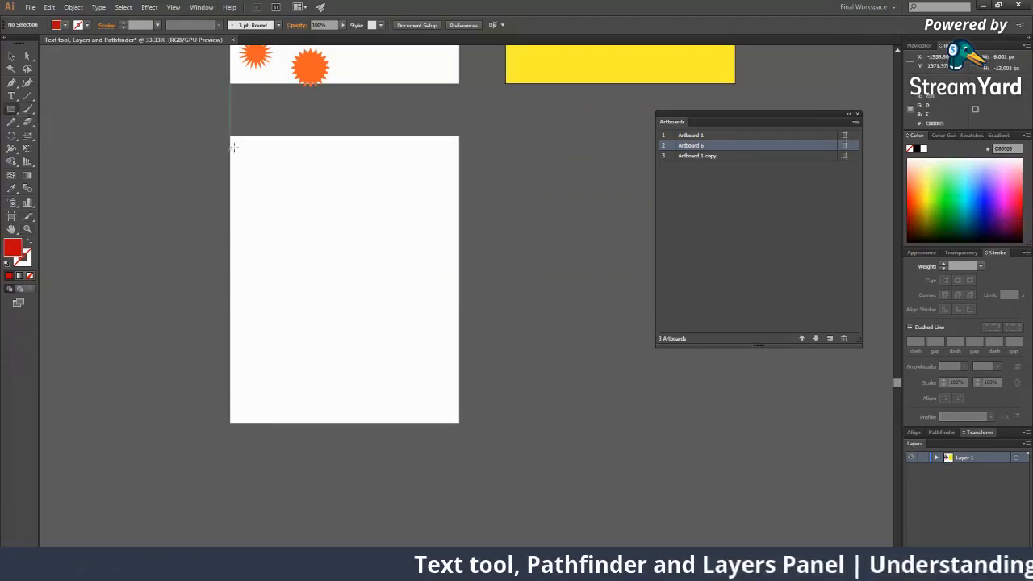
pyautogui.moveTo(230, 135); pyautogui.dragTo(459, 422)
pyautogui.click(494, 397)
# Draw a yellow circle about 773 px in diameter from the center of the red artboard with the Ellipse tool.
pyautogui.press('z')
pyautogui.keyDown('alt'); pyautogui.click(369, 244); pyautogui.keyUp('alt')
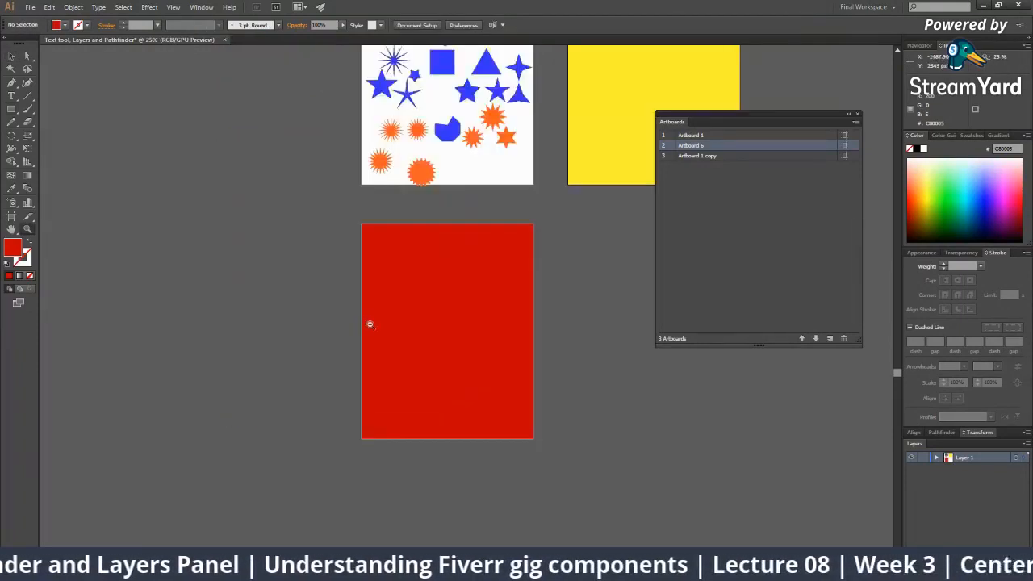
pyautogui.keyDown('alt'); pyautogui.click(370, 323); pyautogui.keyUp('alt')
pyautogui.click(494, 298)
pyautogui.press('v')
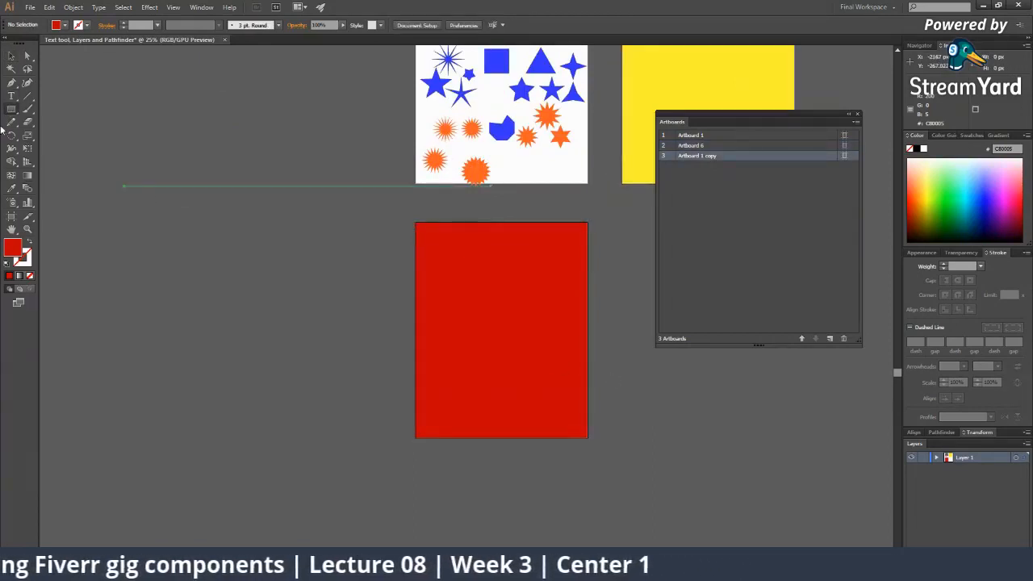
pyautogui.moveTo(11, 108); pyautogui.dragTo(57, 142)
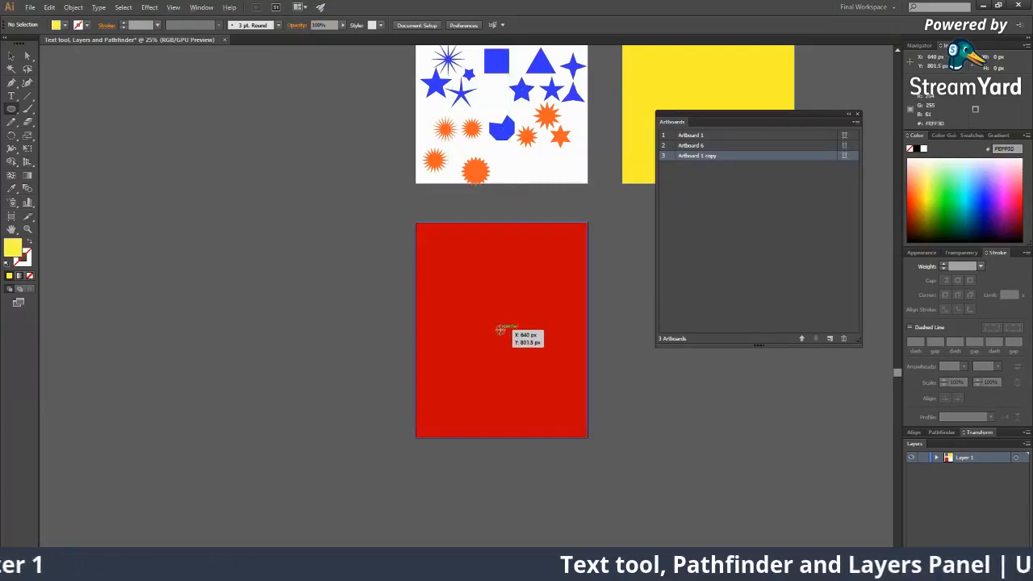
pyautogui.moveTo(502, 329)
pyautogui.mouseDown()
pyautogui.moveTo(542, 383)
pyautogui.moveTo(553, 381)
pyautogui.mouseUp()
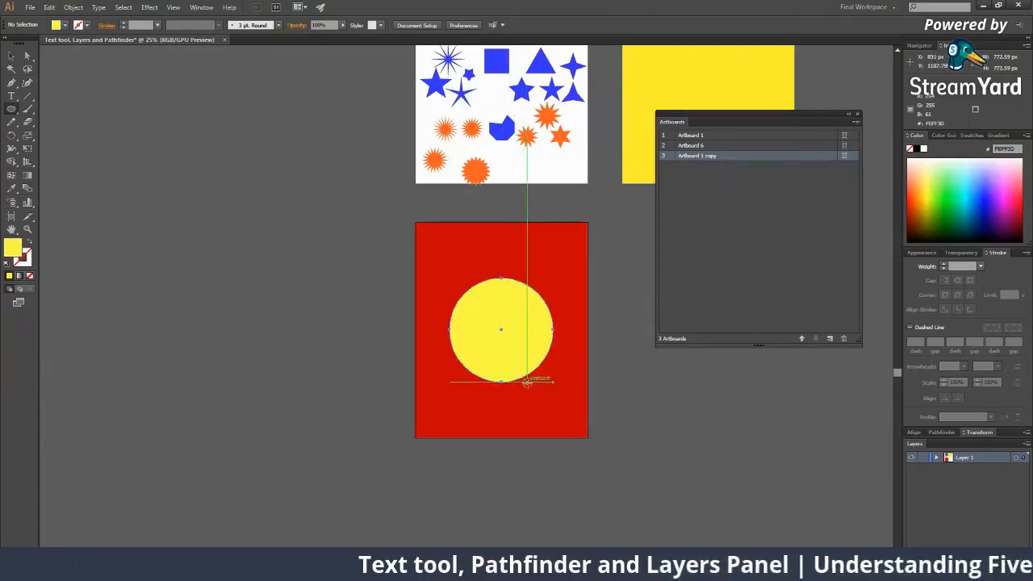
# Preview the whole red artboard in Save for Web as PNG-24, and leave the export without saving.
pyautogui.click(477, 296)
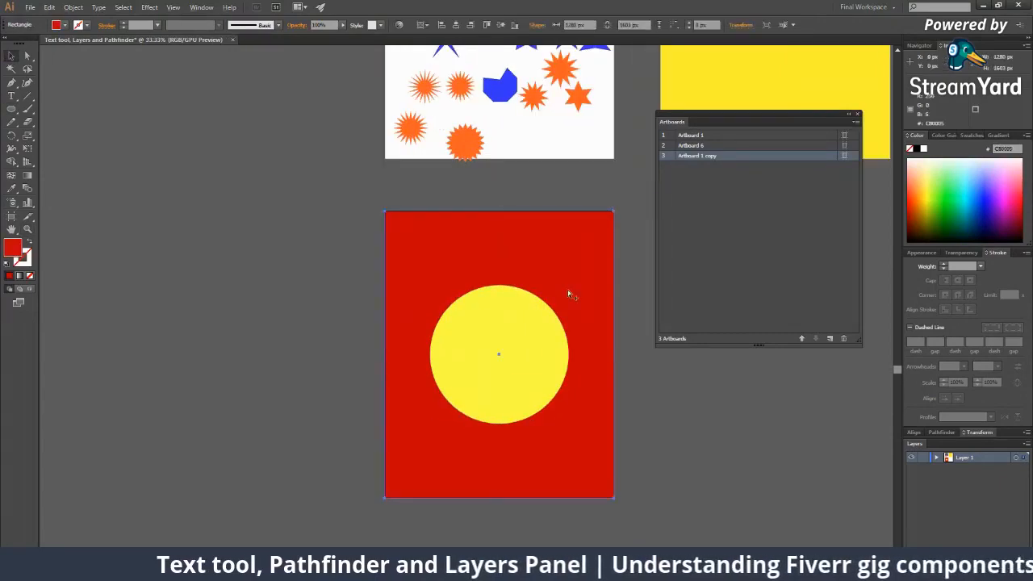
pyautogui.hotkey('ctrl', 'alt', 'shift', 's')
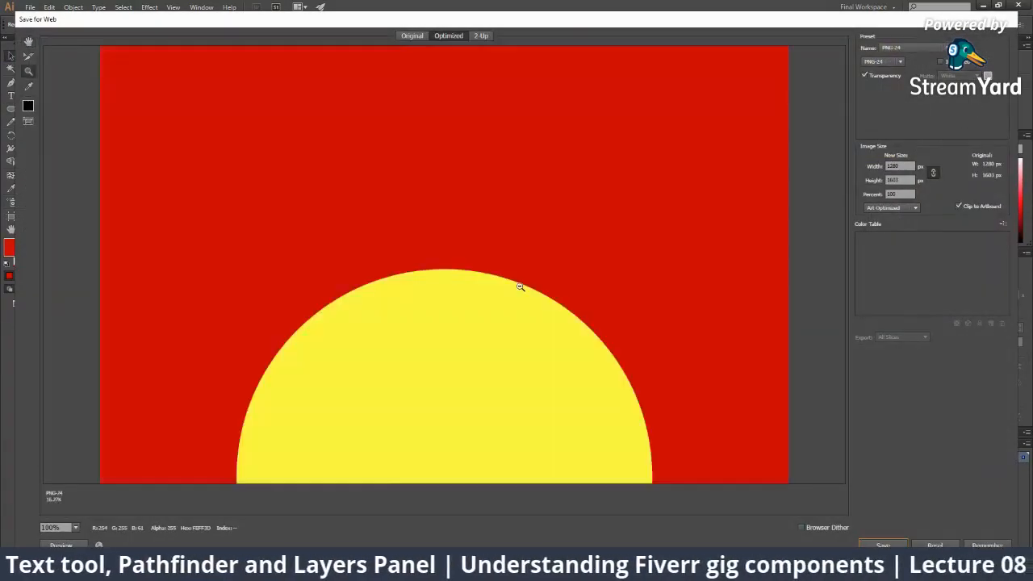
pyautogui.keyDown('alt'); pyautogui.click(517, 285); pyautogui.keyUp('alt')
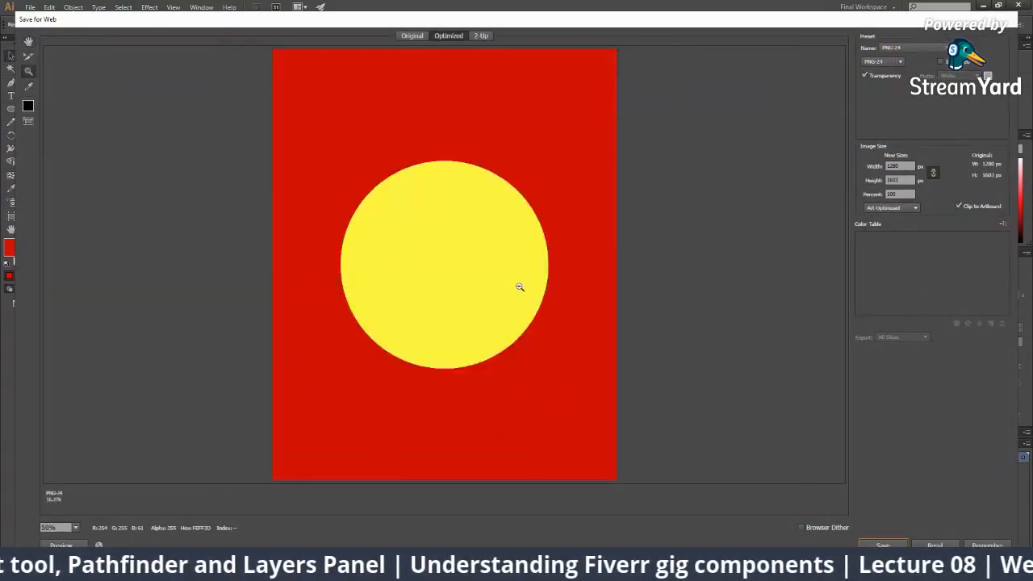
pyautogui.keyDown('alt'); pyautogui.click(519, 286); pyautogui.keyUp('alt')
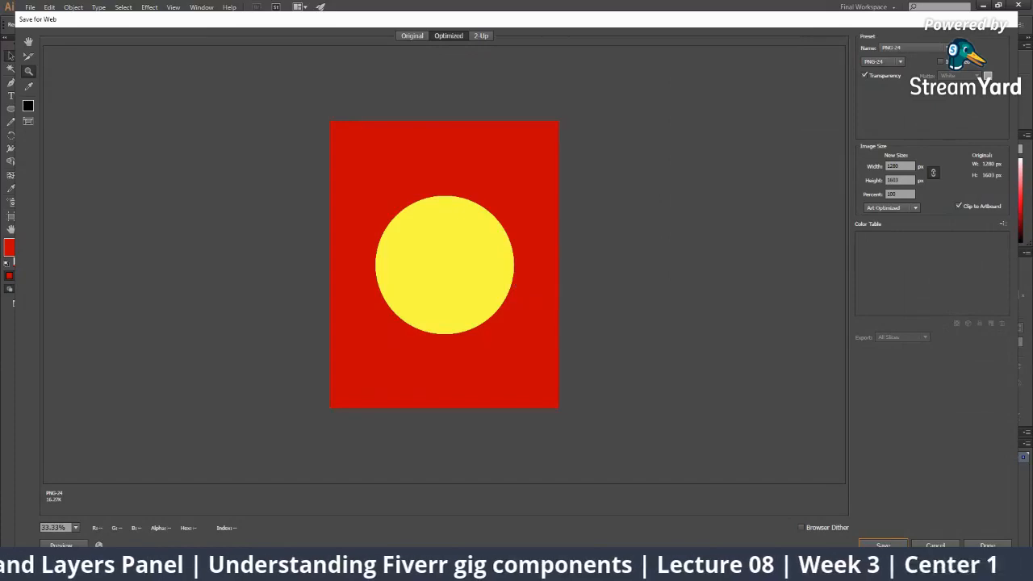
pyautogui.press('Escape')
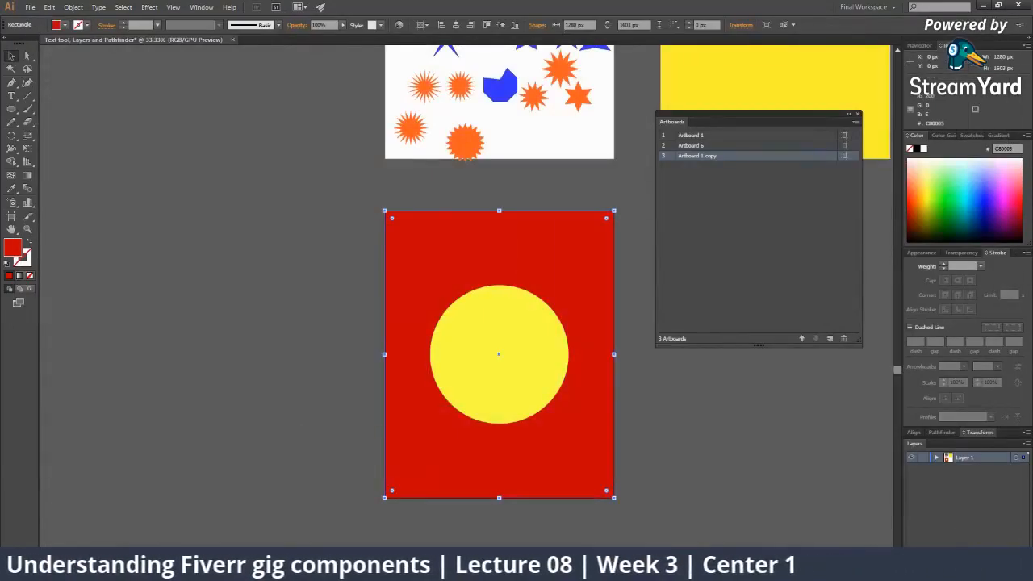
# Switch to StreamYard and show, then hide on the broadcast the questions about adding color without a shape and copying a whole artboard.
pyautogui.hotkey('alt', 'Tab')
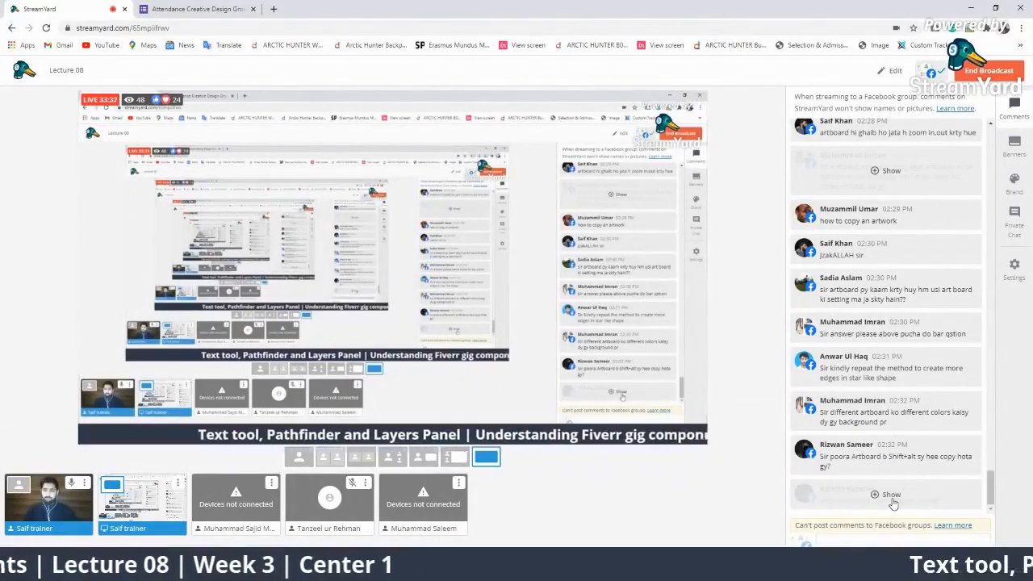
pyautogui.click(891, 495)
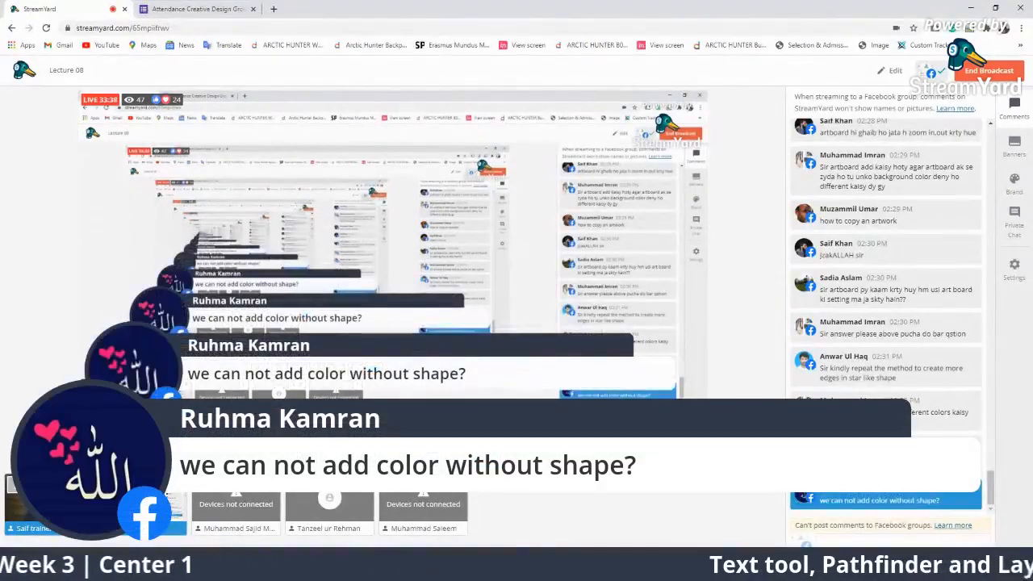
pyautogui.moveTo(850, 497)
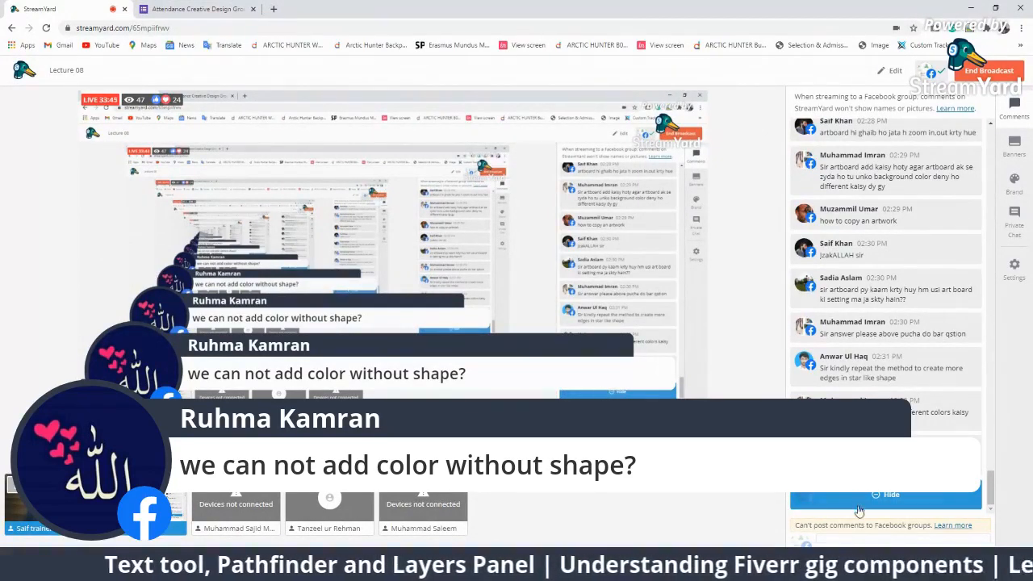
pyautogui.click(859, 512)
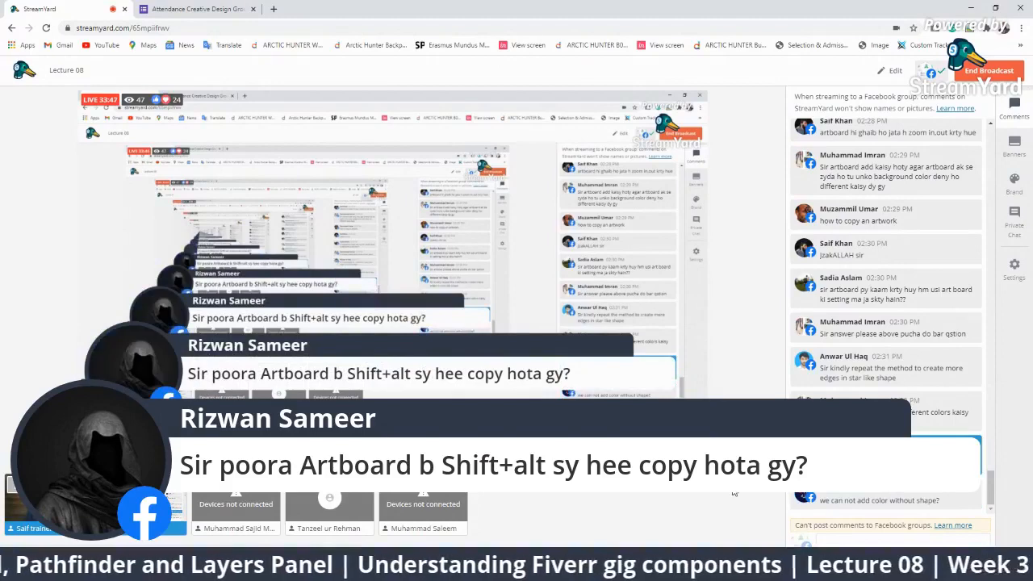
pyautogui.click(888, 456)
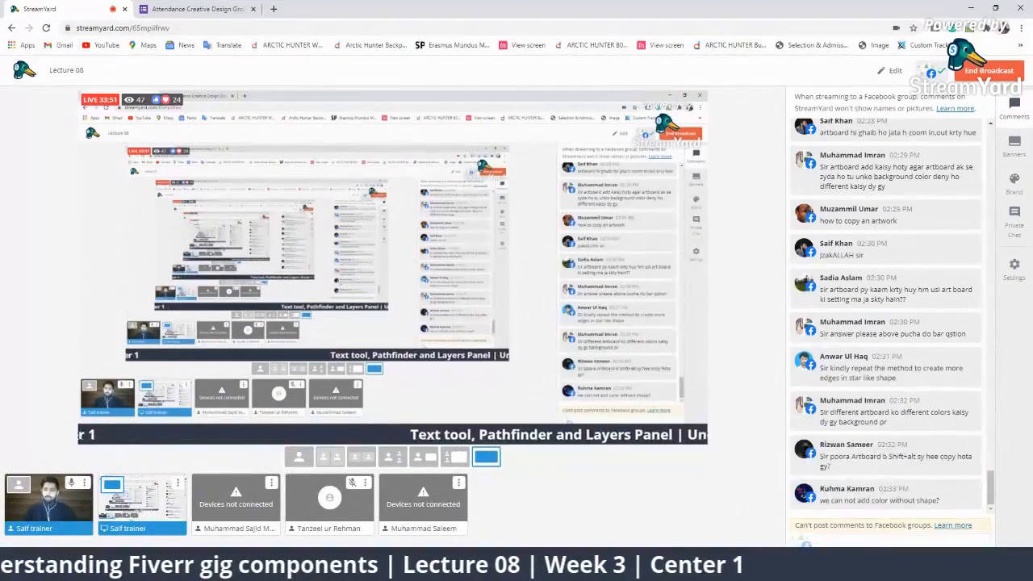
pyautogui.moveTo(750, 569)
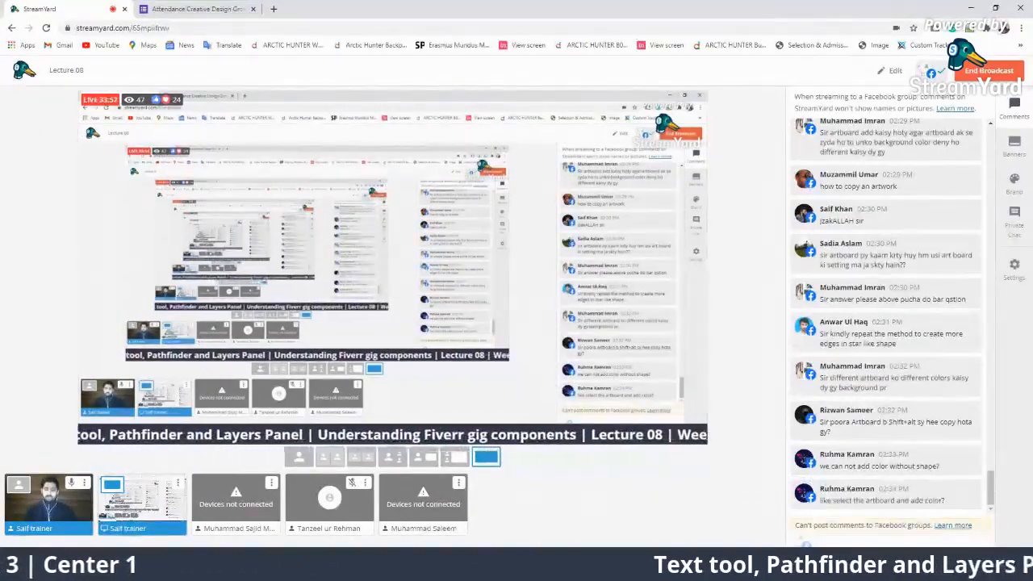
# Switch to Illustrator, delete the yellow rectangle on Artboard 6, and redraw it at 1280 × 1603 px to cover the artboard exactly.
pyautogui.hotkey('alt', 'Tab')
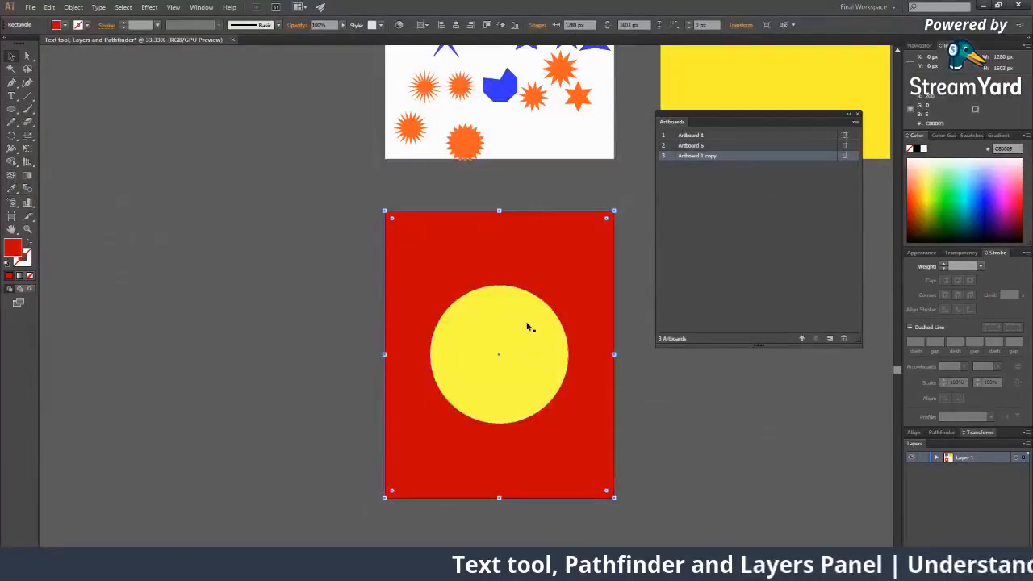
pyautogui.hotkey('shift', 'pageup')
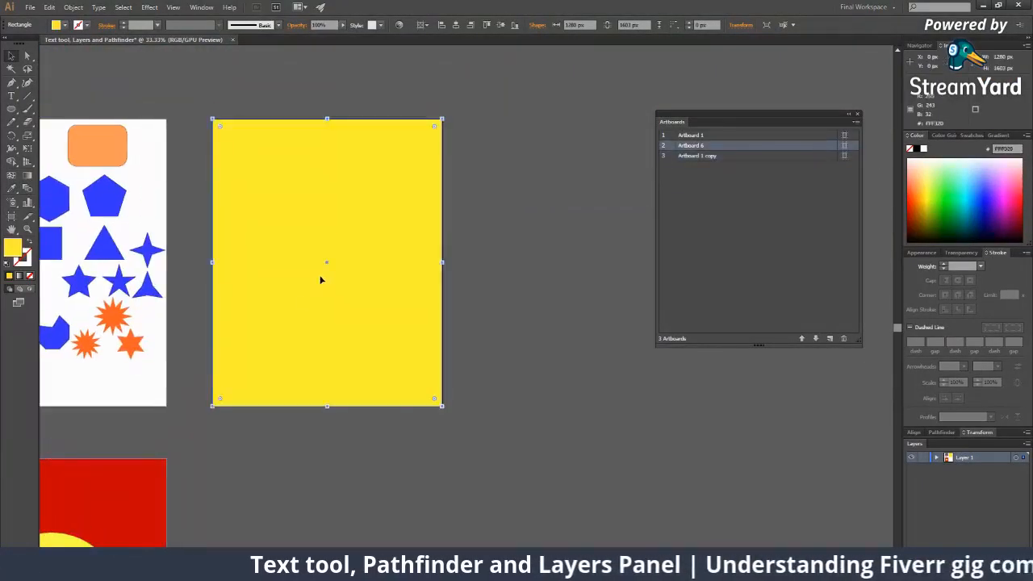
pyautogui.press('Delete')
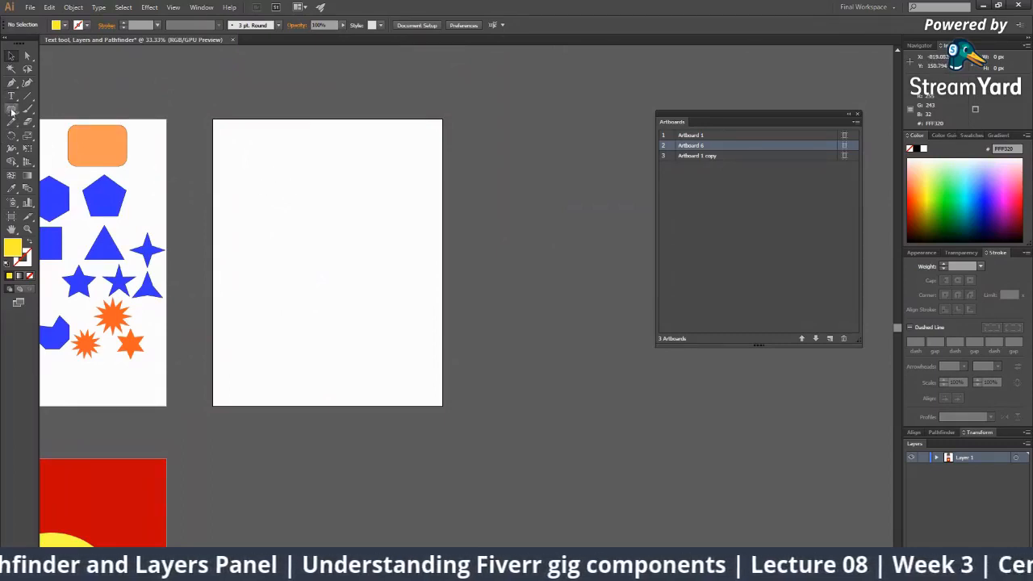
pyautogui.moveTo(11, 111); pyautogui.dragTo(45, 112)
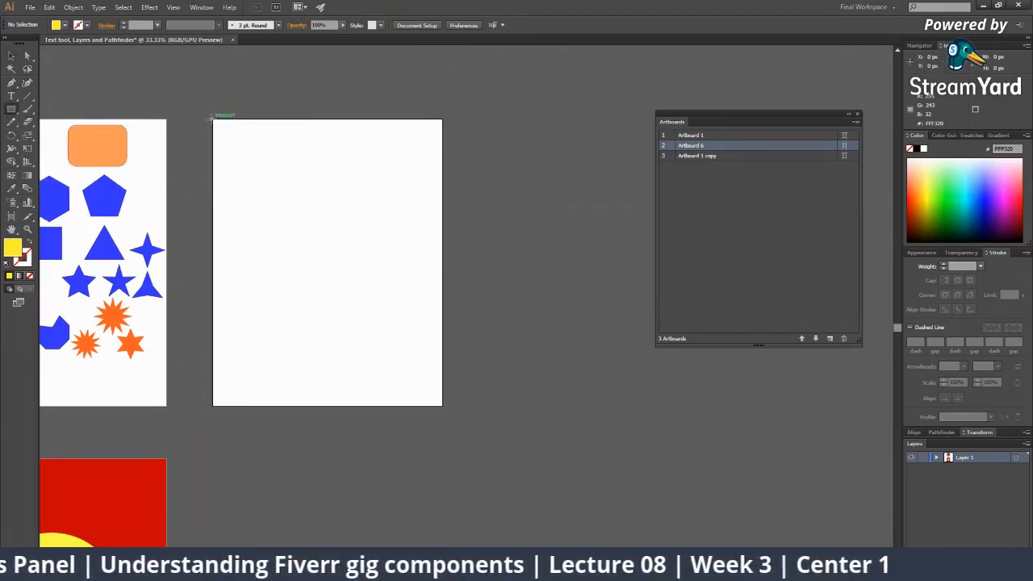
pyautogui.moveTo(212, 118); pyautogui.dragTo(443, 406)
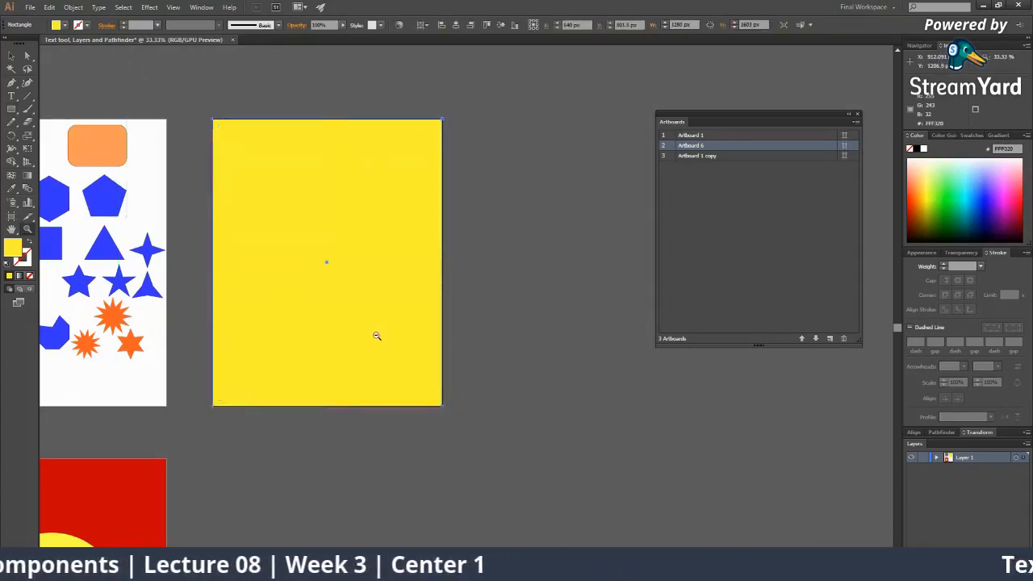
pyautogui.keyDown('ctrl'); pyautogui.keyDown('alt'); pyautogui.click(376, 335); pyautogui.keyUp('alt'); pyautogui.keyUp('ctrl')
pyautogui.click(437, 406)
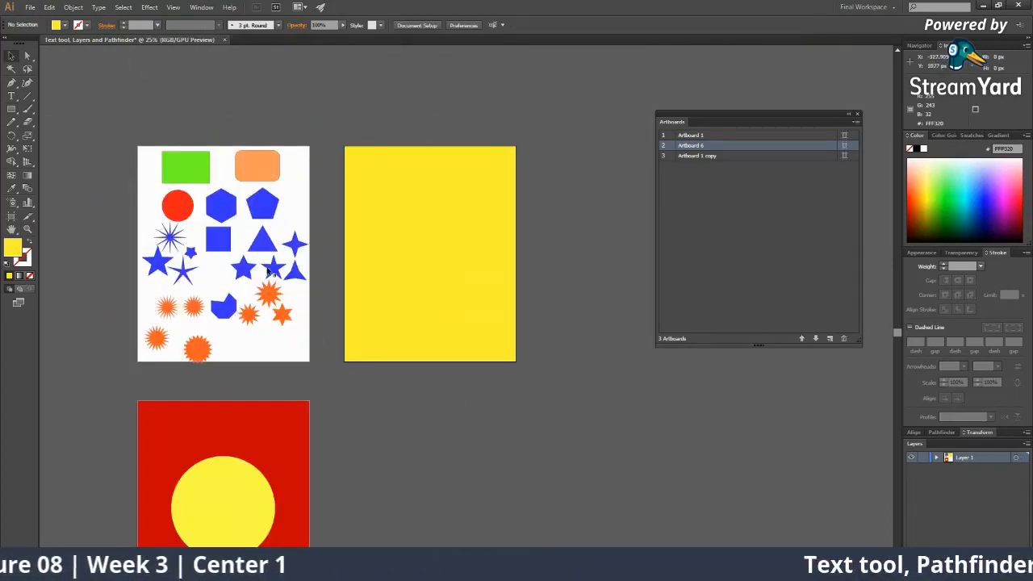
pyautogui.press('z')
pyautogui.click(330, 208)
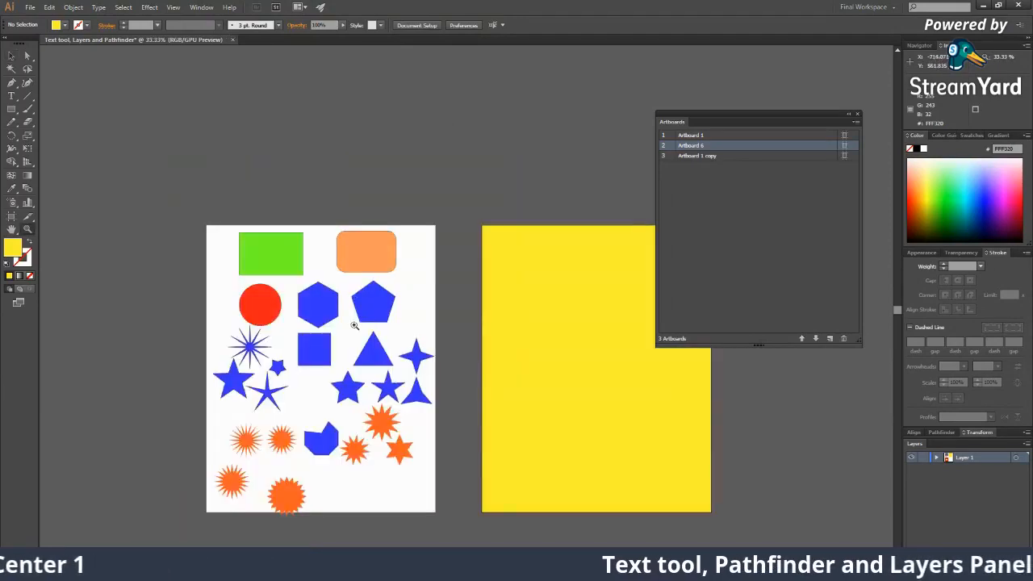
pyautogui.click(371, 310)
pyautogui.press('v')
pyautogui.click(266, 180)
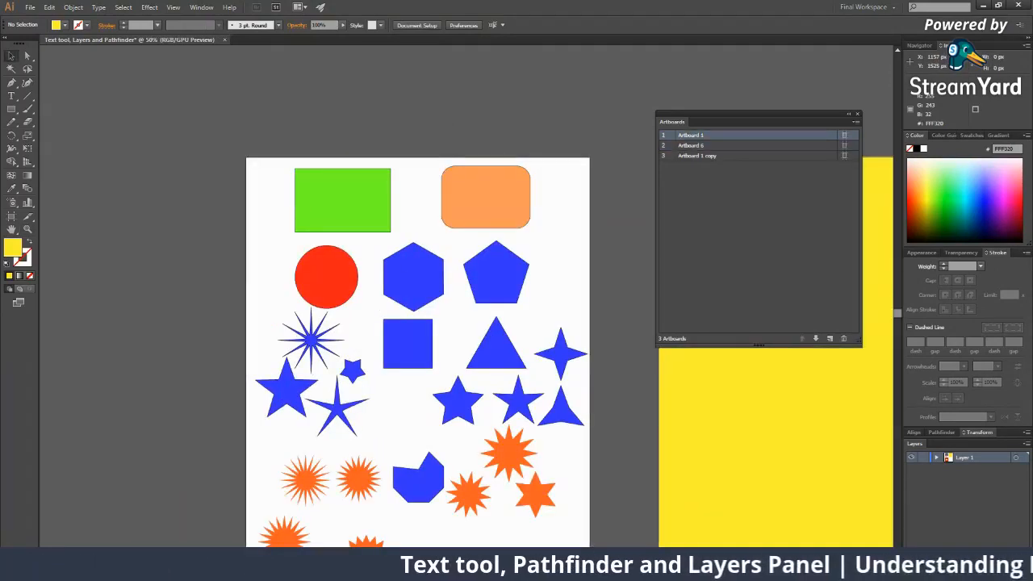
# Switch to StreamYard and show, then hide on the broadcast the viewer comment "sir".
pyautogui.hotkey('alt', 'Tab')
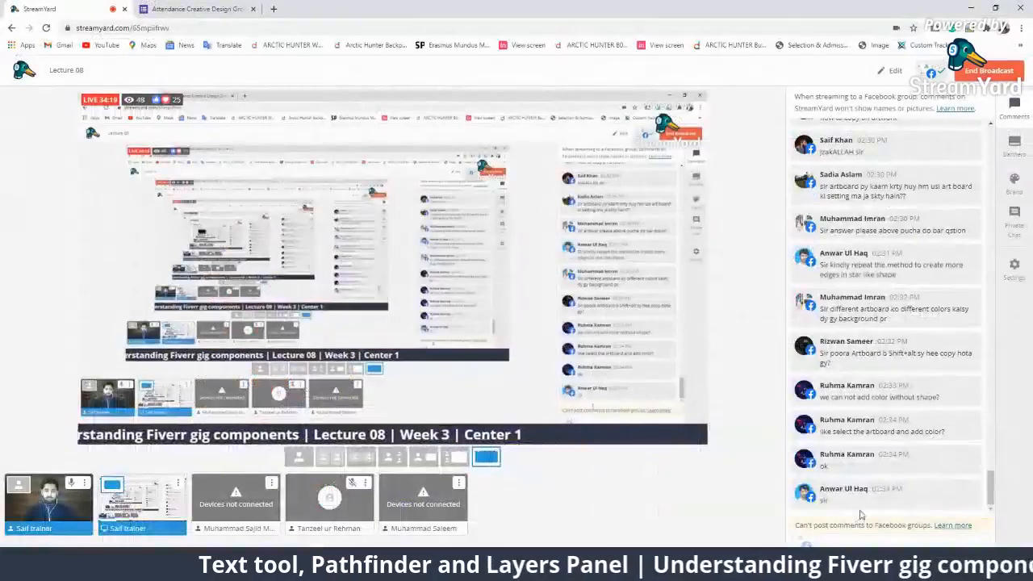
pyautogui.click(876, 492)
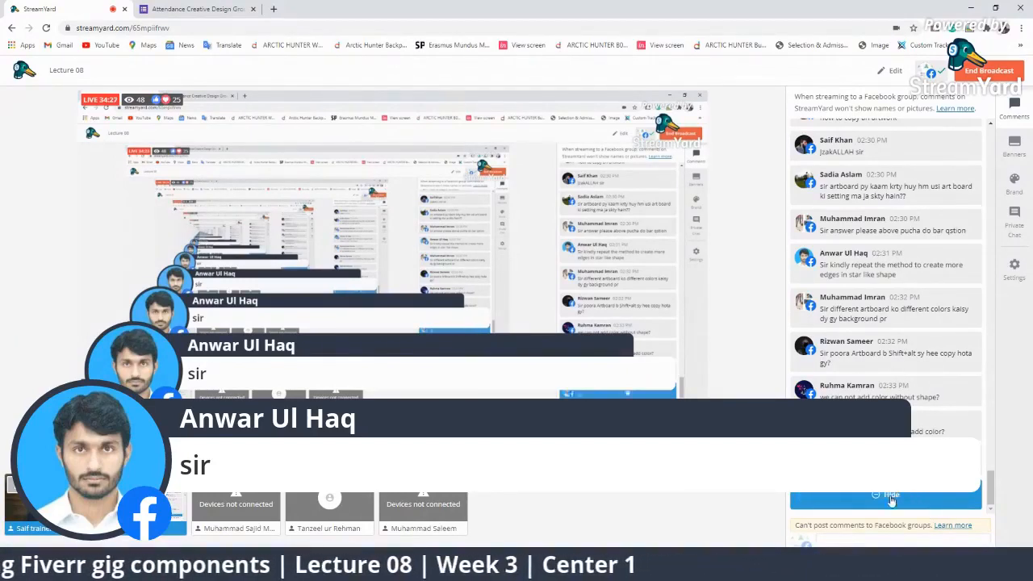
pyautogui.click(890, 495)
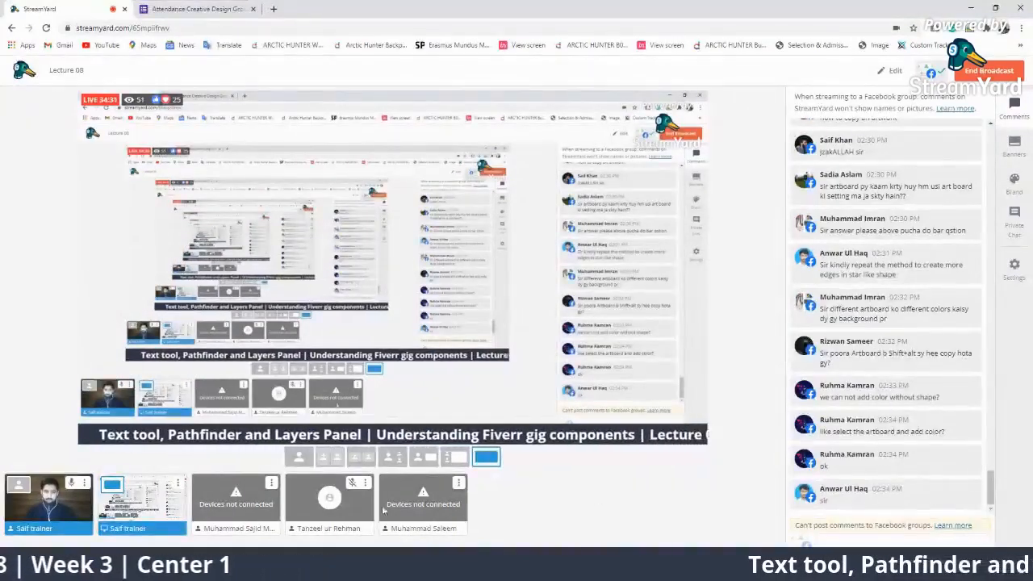
# Add the muted guest without a camera to the broadcast, then remove that guest from the stage.
pyautogui.click(355, 506)
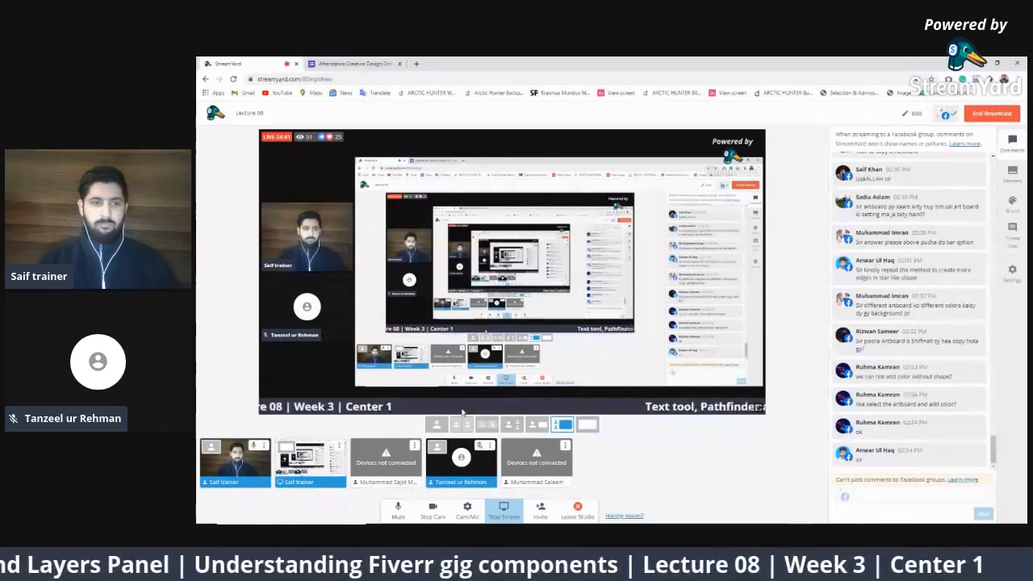
pyautogui.moveTo(474, 474)
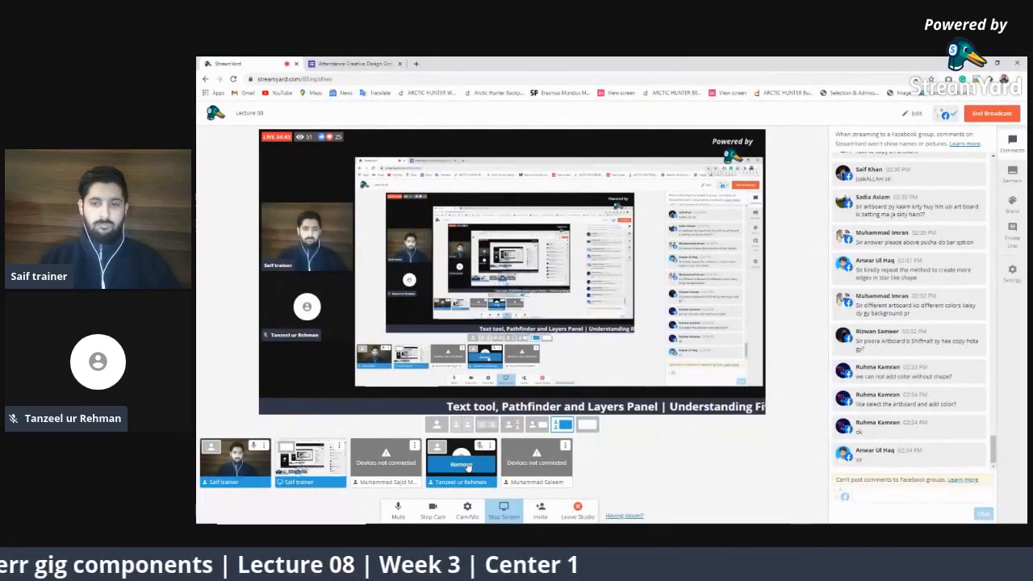
pyautogui.click(462, 466)
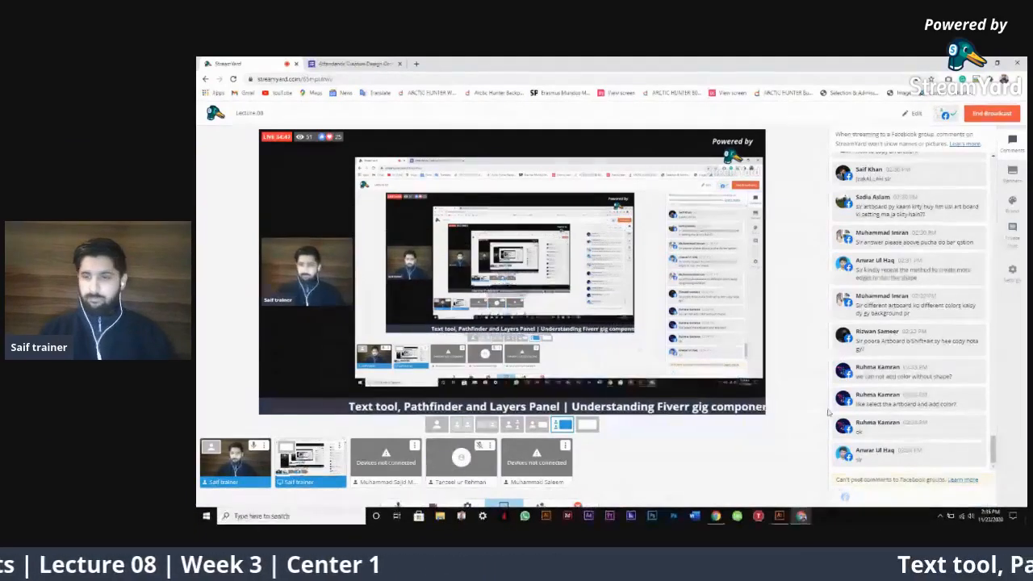
# Show and hide the "sir" comment once more, and set the broadcast layout to the full shared screen.
pyautogui.click(896, 451)
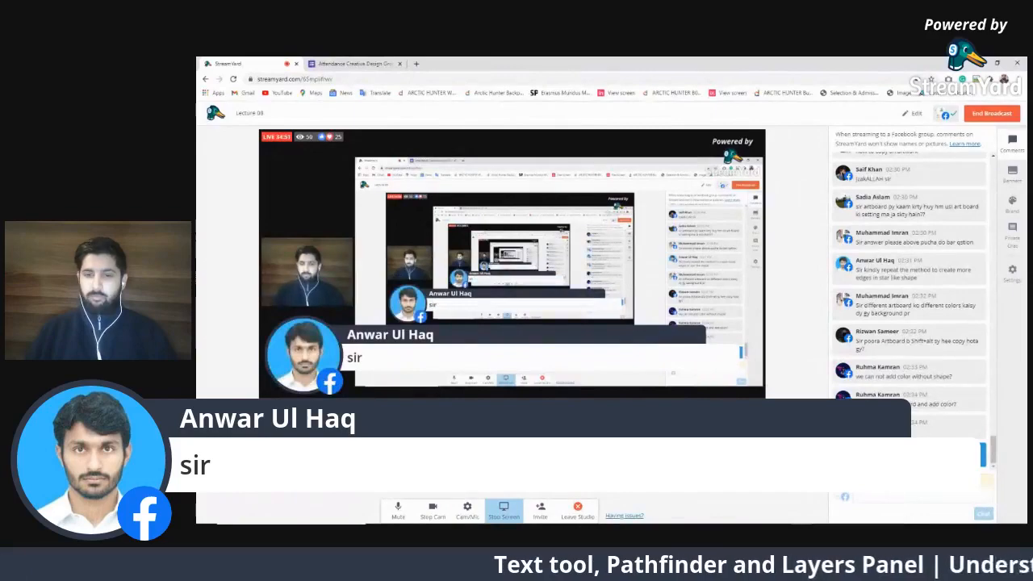
pyautogui.click(901, 456)
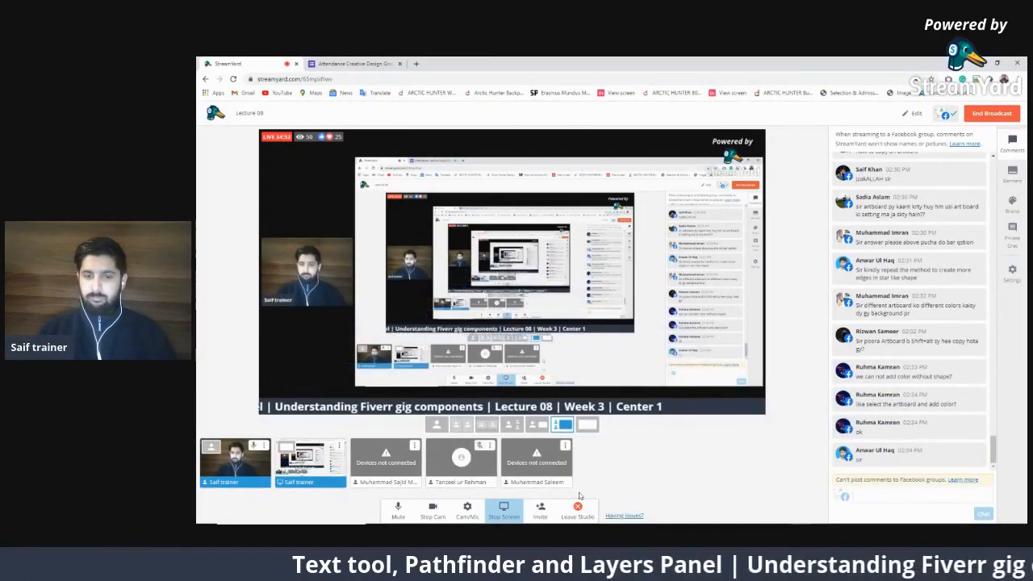
pyautogui.click(586, 425)
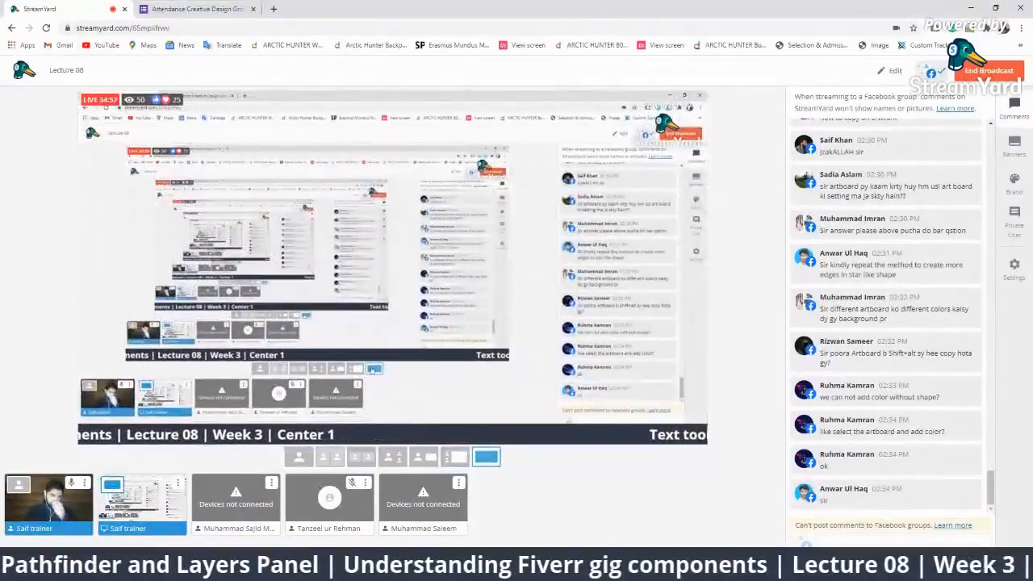
# Check the private chat with the guests and return to the viewers' comments.
pyautogui.moveTo(929, 503)
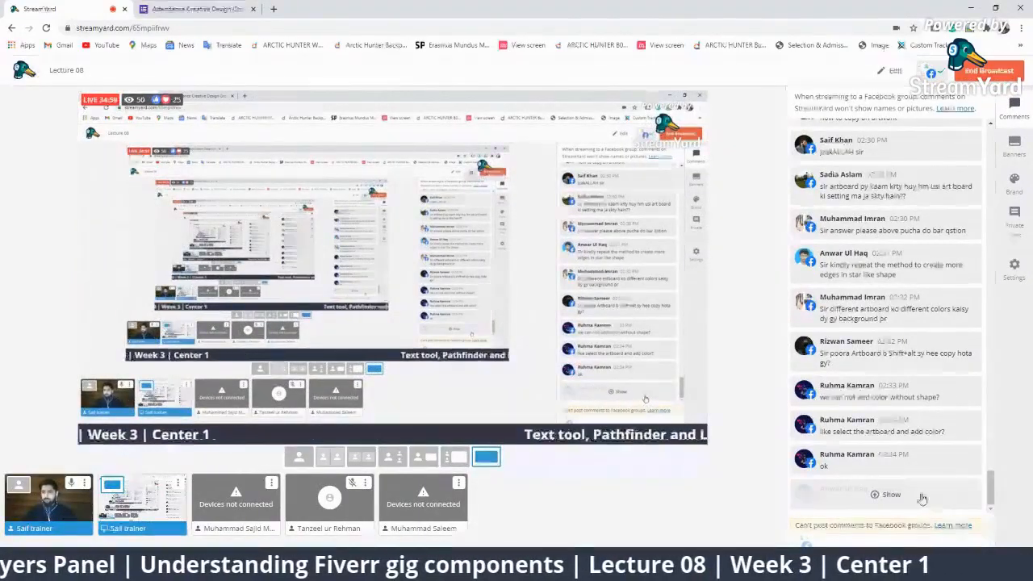
pyautogui.click(1020, 212)
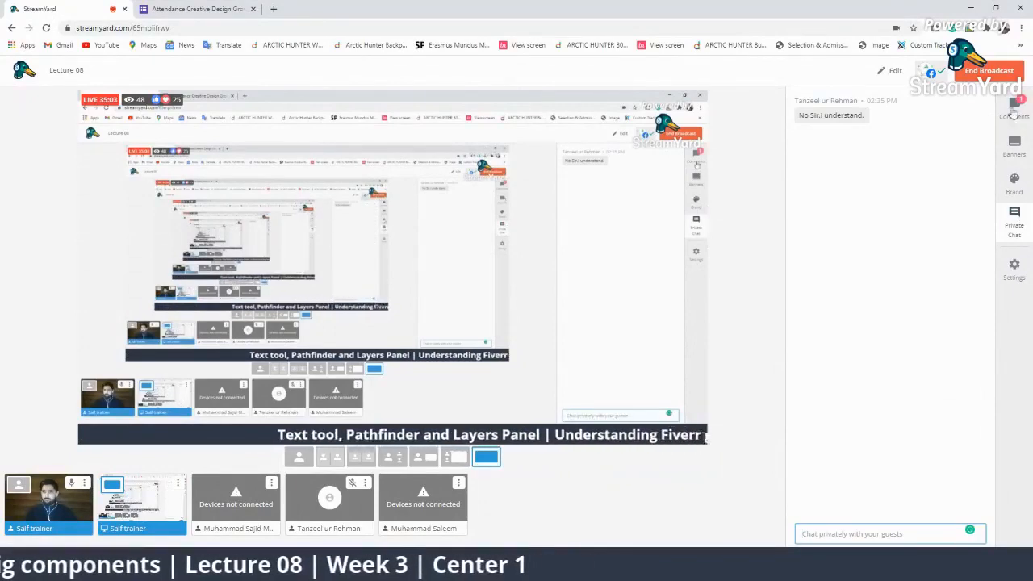
pyautogui.click(1015, 107)
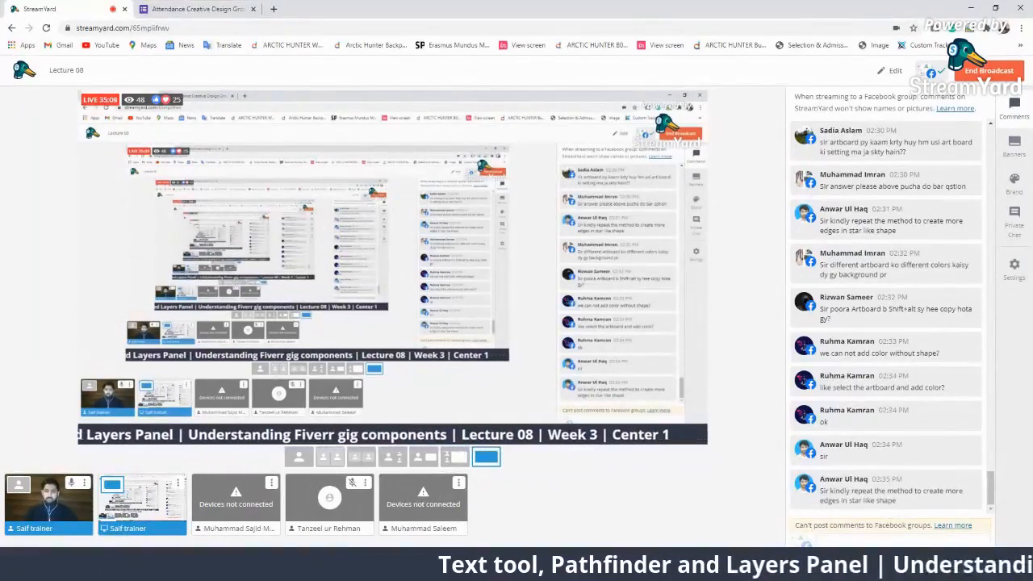
# Switch to Illustrator and move the lowest many-pointed orange star off Artboard 1, beyond its left edge.
pyautogui.hotkey('alt', 'Tab')
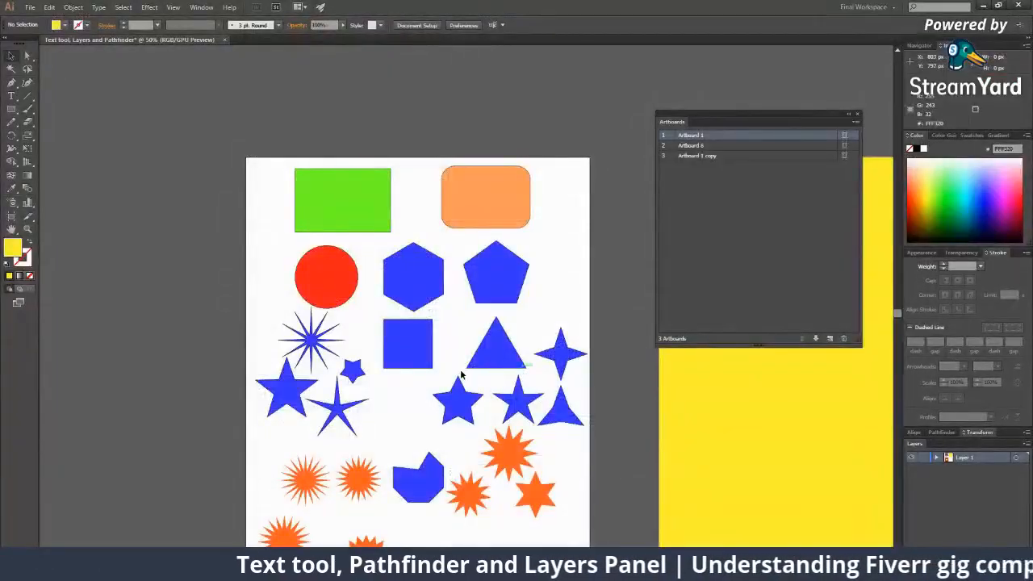
pyautogui.hotkey('ctrl', '-')
pyautogui.hotkey('ctrl', '+')
pyautogui.hotkey('ctrl', '+')
pyautogui.moveTo(505, 315); pyautogui.dragTo(220, 191)
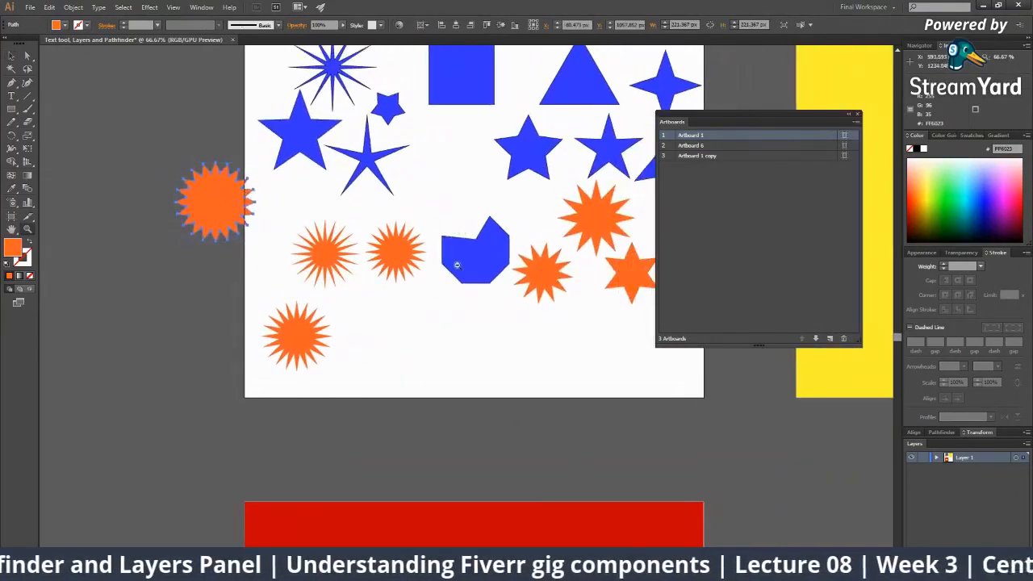
# Create a 14-point orange star with radii of 100 px and 50 px below the blue polygon with the Star tool.
pyautogui.click(457, 265)
pyautogui.moveTo(456, 264); pyautogui.dragTo(337, 216)
pyautogui.moveTo(12, 109); pyautogui.dragTo(47, 162)
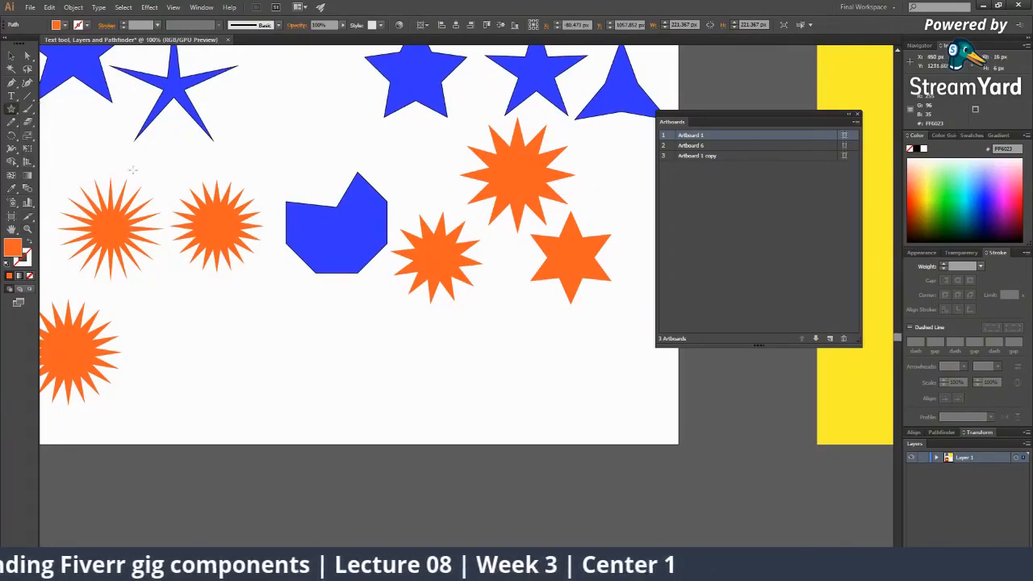
pyautogui.click(334, 339)
pyautogui.moveTo(500, 374); pyautogui.dragTo(322, 229)
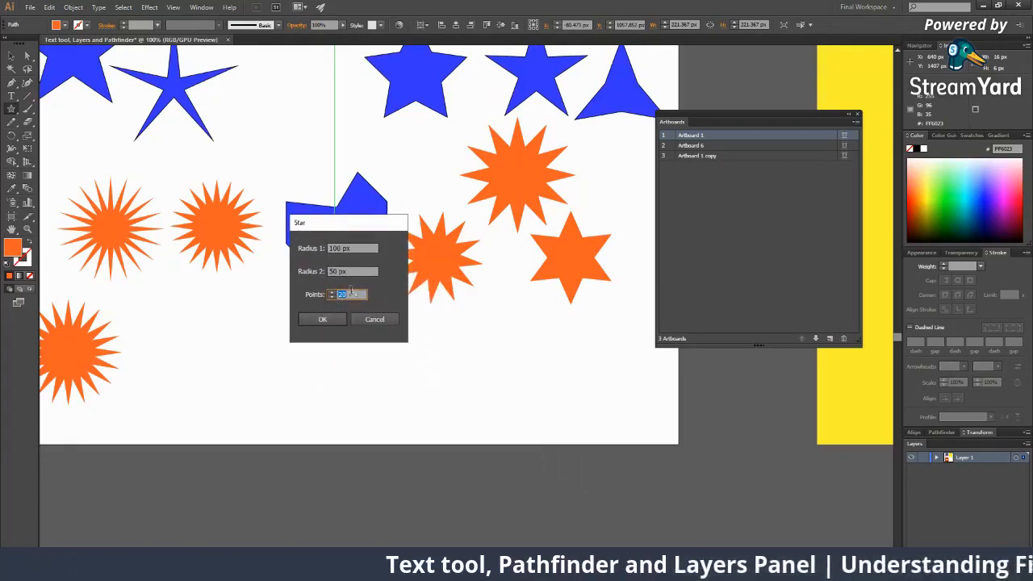
pyautogui.moveTo(405, 222); pyautogui.dragTo(440, 220)
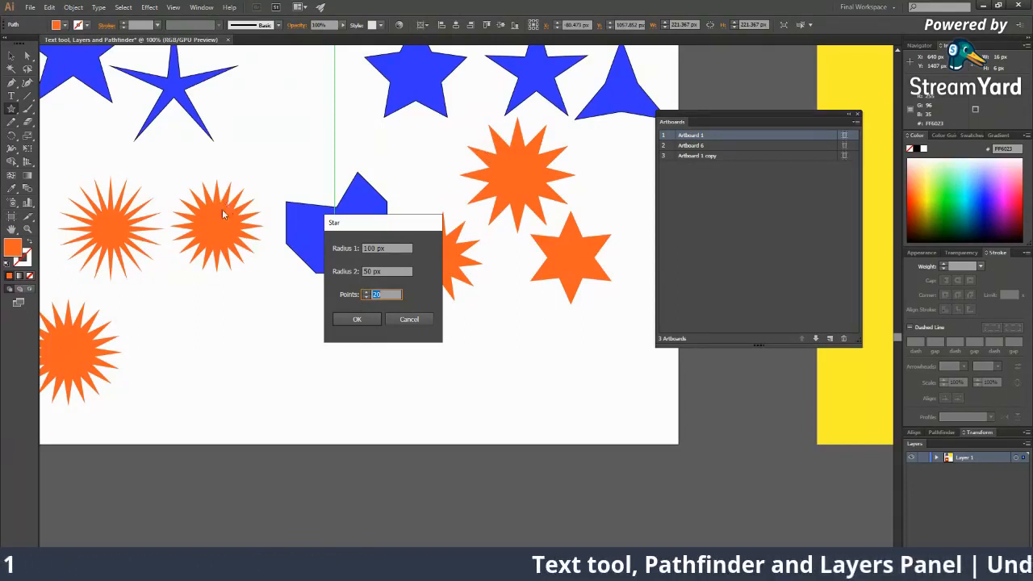
pyautogui.click(357, 320)
pyautogui.scroll(-2, 350, 353)
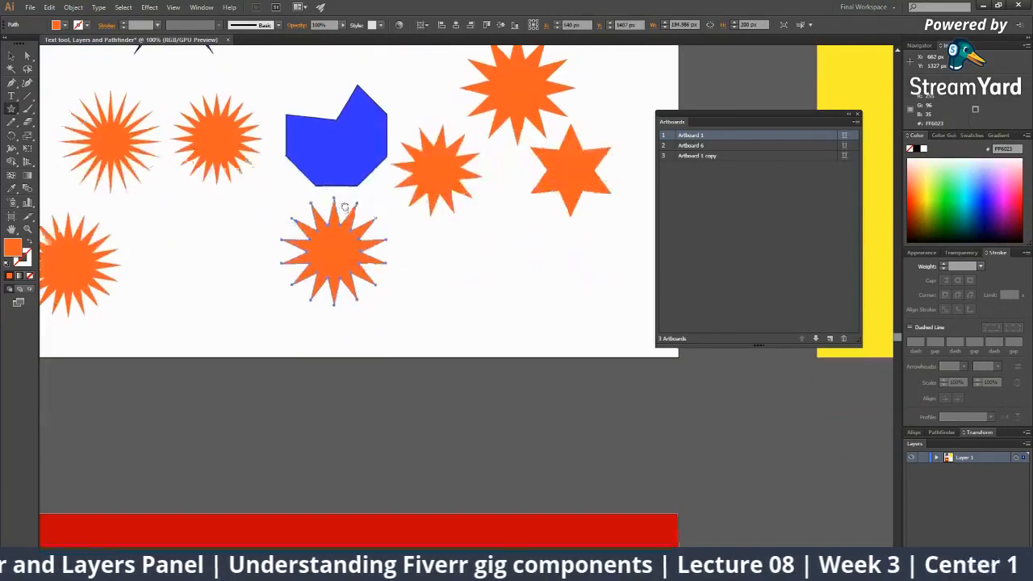
pyautogui.keyDown('ctrl'); pyautogui.click(374, 266); pyautogui.keyUp('ctrl')
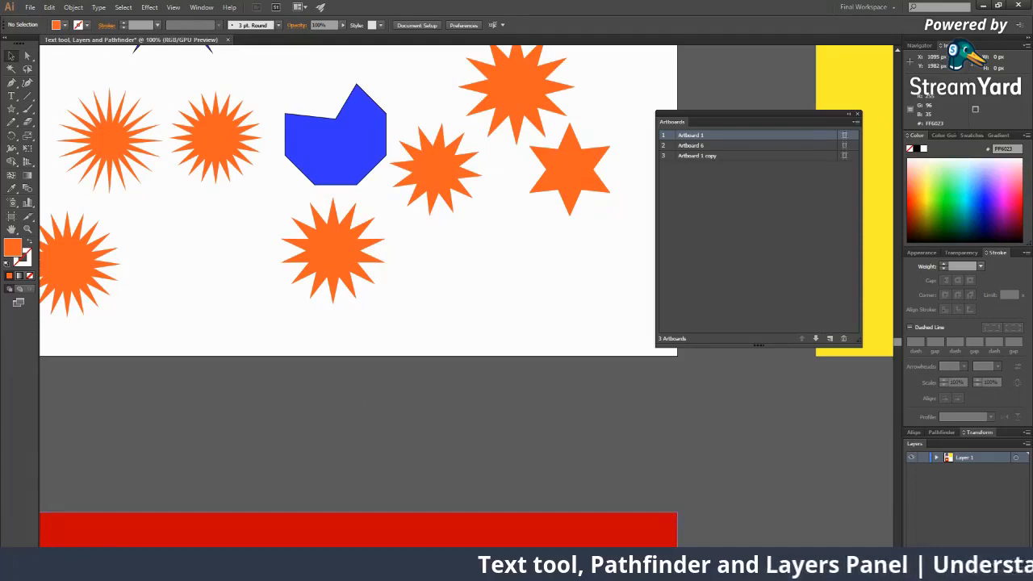
# Switch to StreamYard and show on the broadcast the comments about adding a picture and changing artboard settings, then hide them.
pyautogui.hotkey('alt', 'Tab')
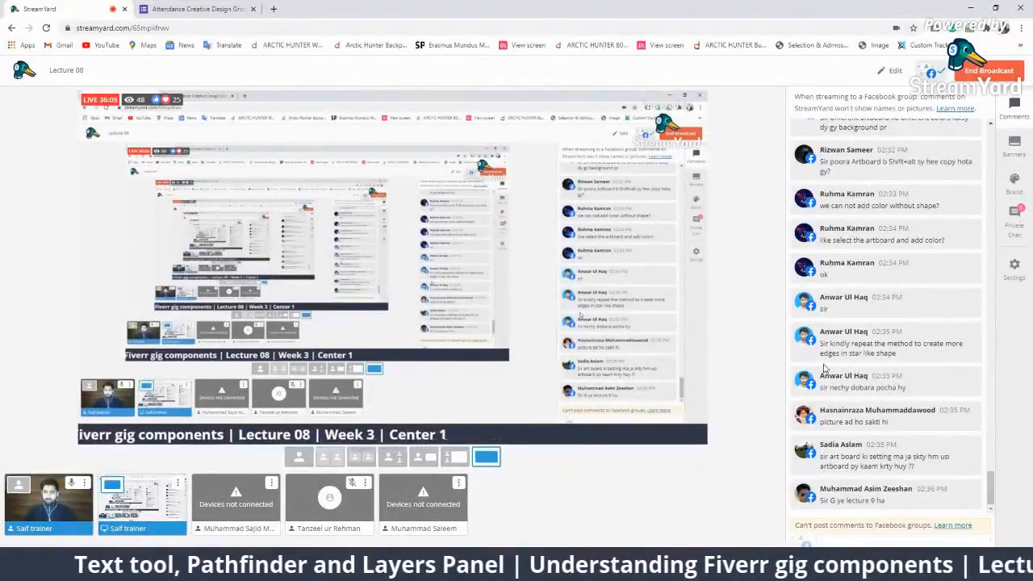
pyautogui.moveTo(864, 456)
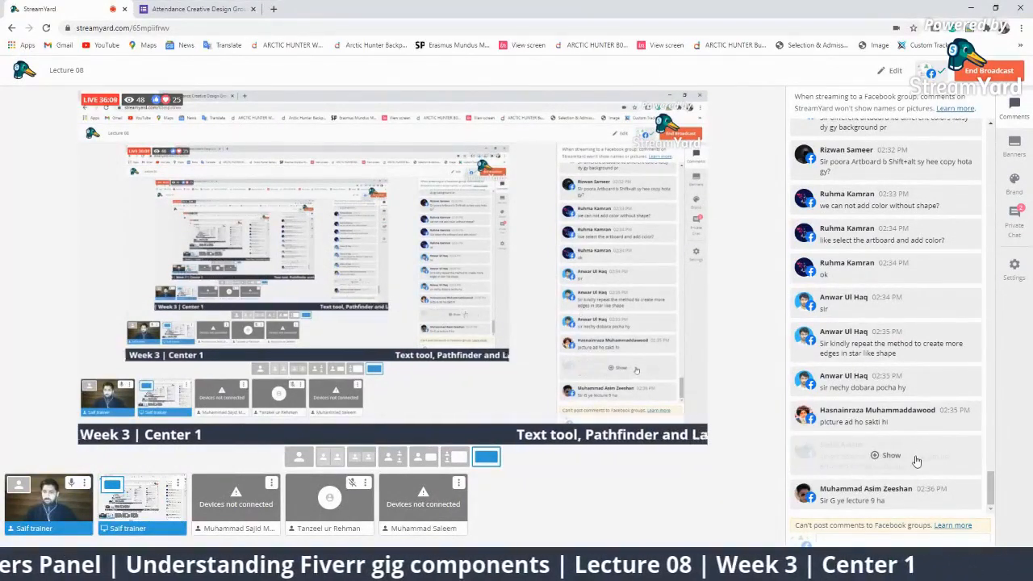
pyautogui.click(896, 419)
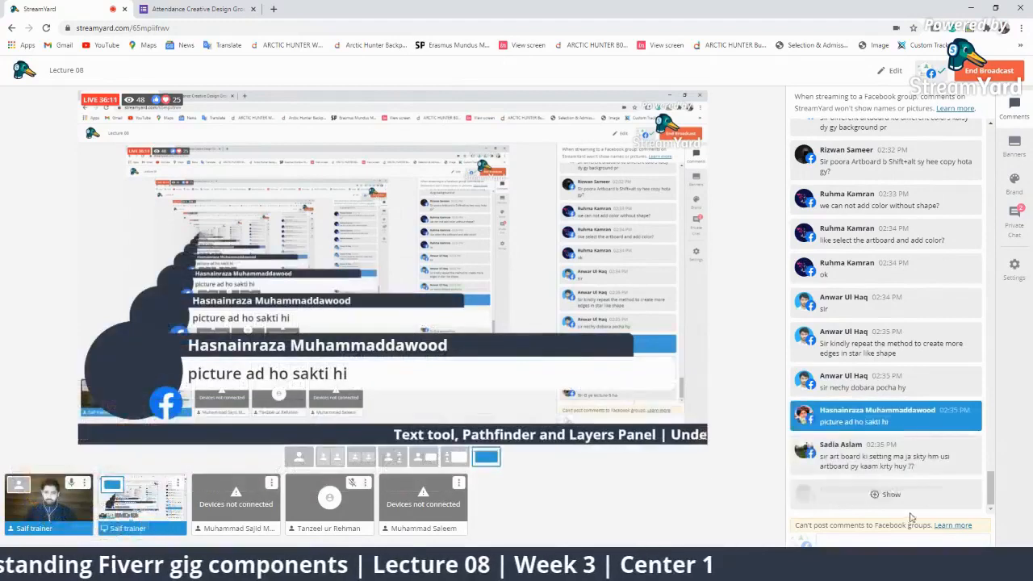
pyautogui.click(924, 484)
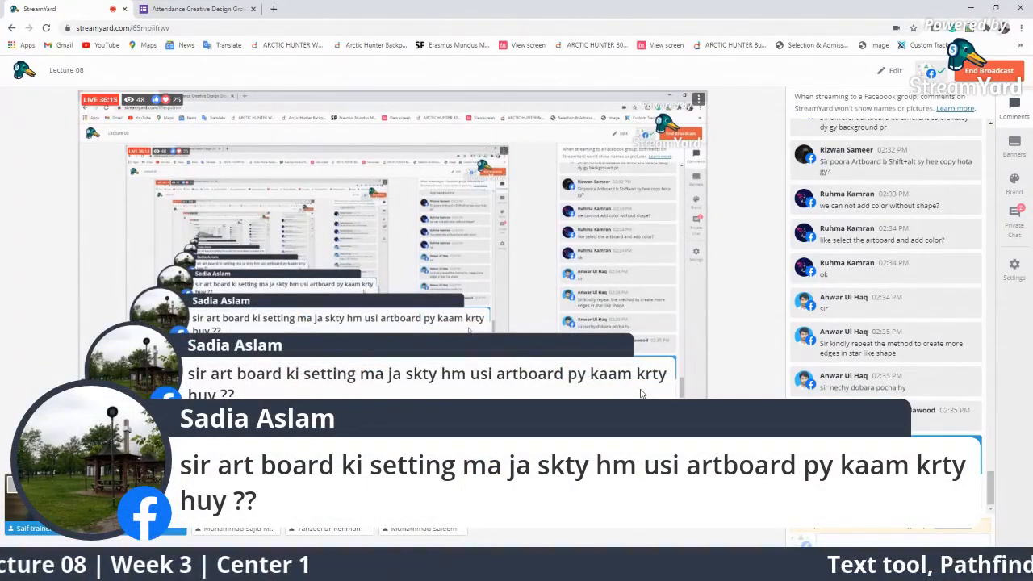
pyautogui.click(924, 469)
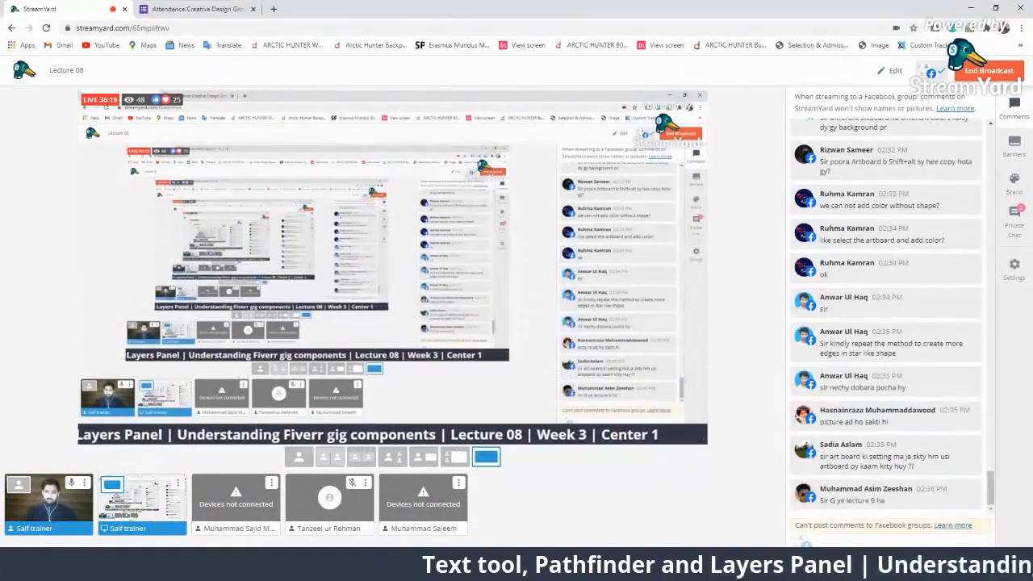
# Switch to Illustrator and open Artboard 1 for editing with the Artboard tool.
pyautogui.hotkey('alt', 'Tab')
pyautogui.press('z')
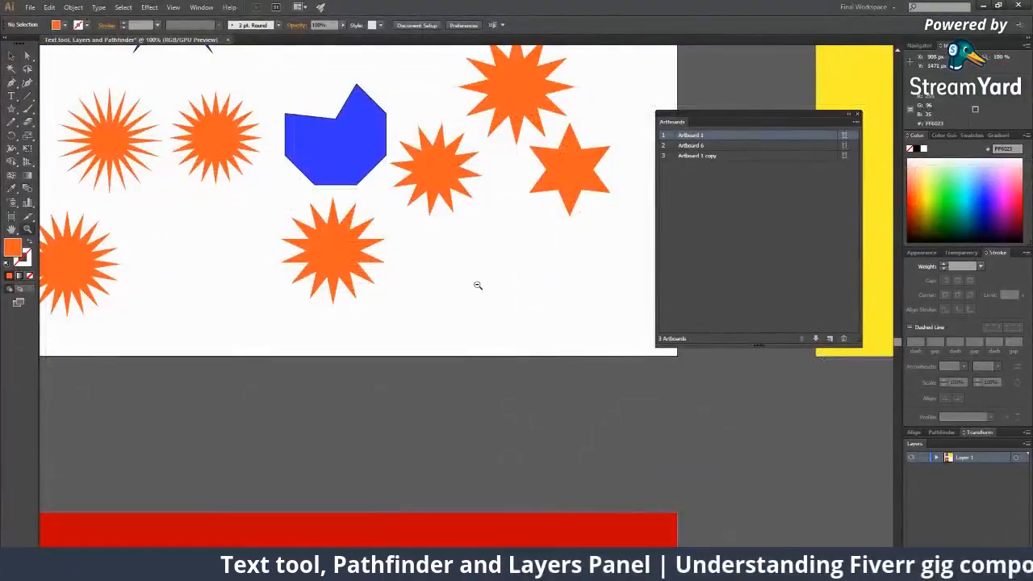
pyautogui.keyDown('alt'); pyautogui.click(478, 285); pyautogui.keyUp('alt')
pyautogui.keyDown('alt'); pyautogui.click(477, 285); pyautogui.keyUp('alt')
pyautogui.keyDown('alt'); pyautogui.click(477, 285); pyautogui.keyUp('alt')
pyautogui.keyDown('alt'); pyautogui.click(423, 213); pyautogui.keyUp('alt')
pyautogui.moveTo(487, 219); pyautogui.dragTo(448, 244)
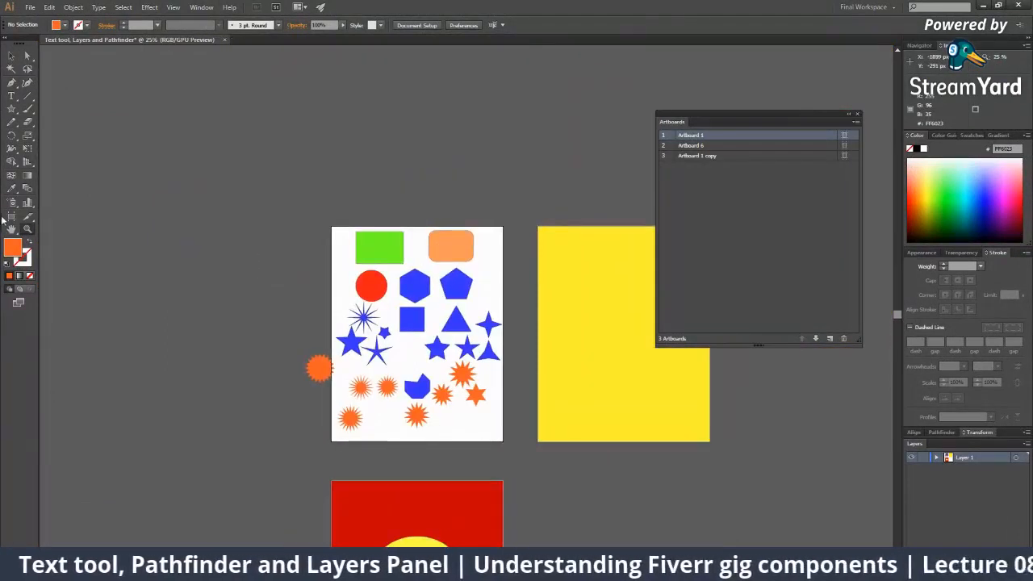
pyautogui.click(11, 217)
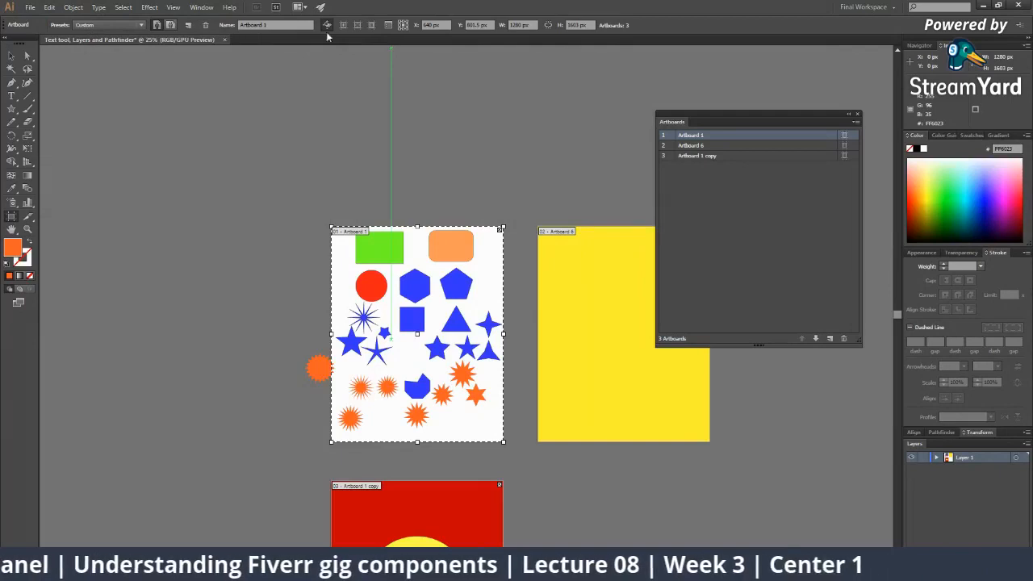
# Review the presets in the Artboard 1 options without changing them, and set the artboard's width to 1350 px.
pyautogui.click(390, 27)
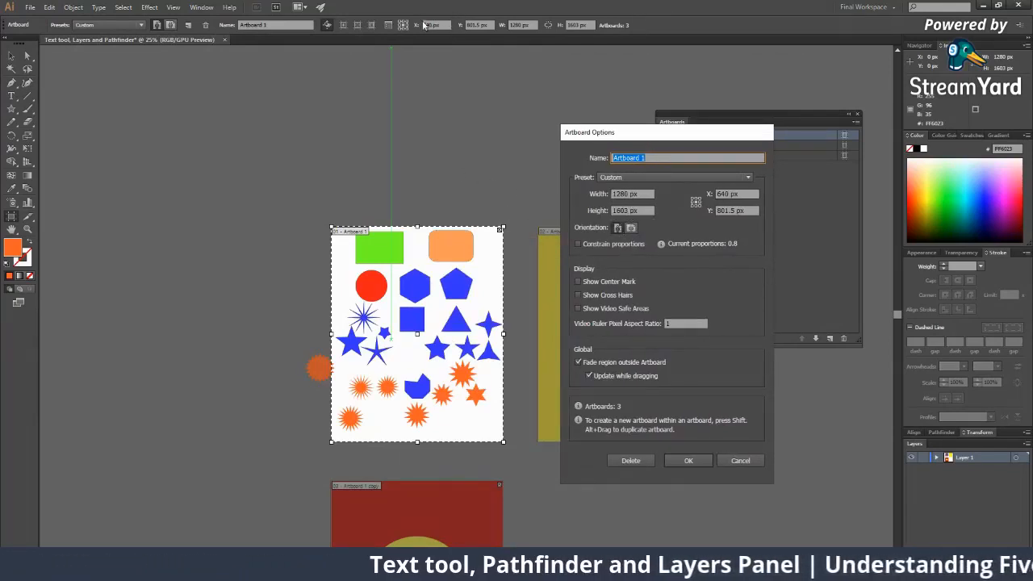
pyautogui.click(677, 178)
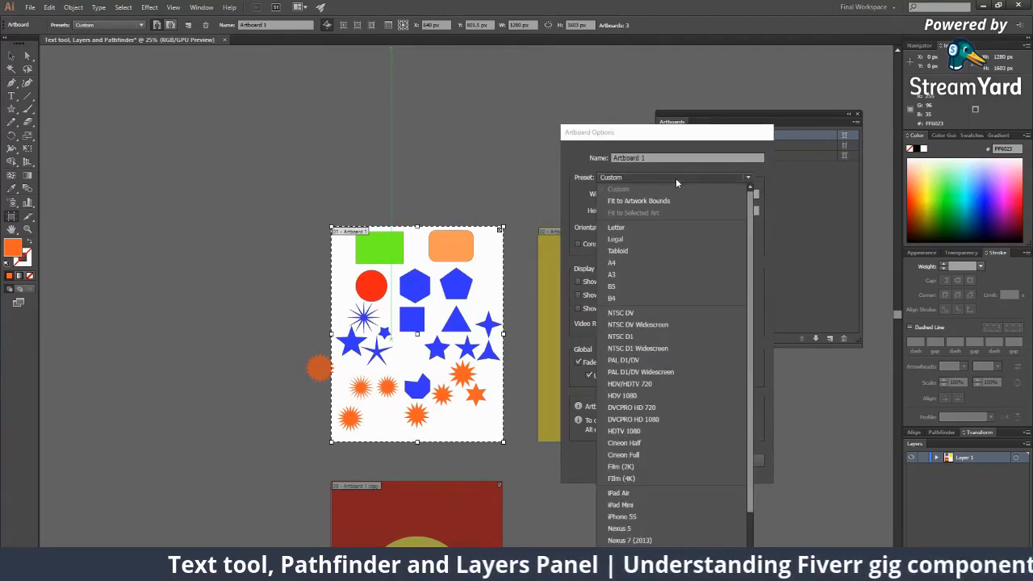
pyautogui.click(677, 178)
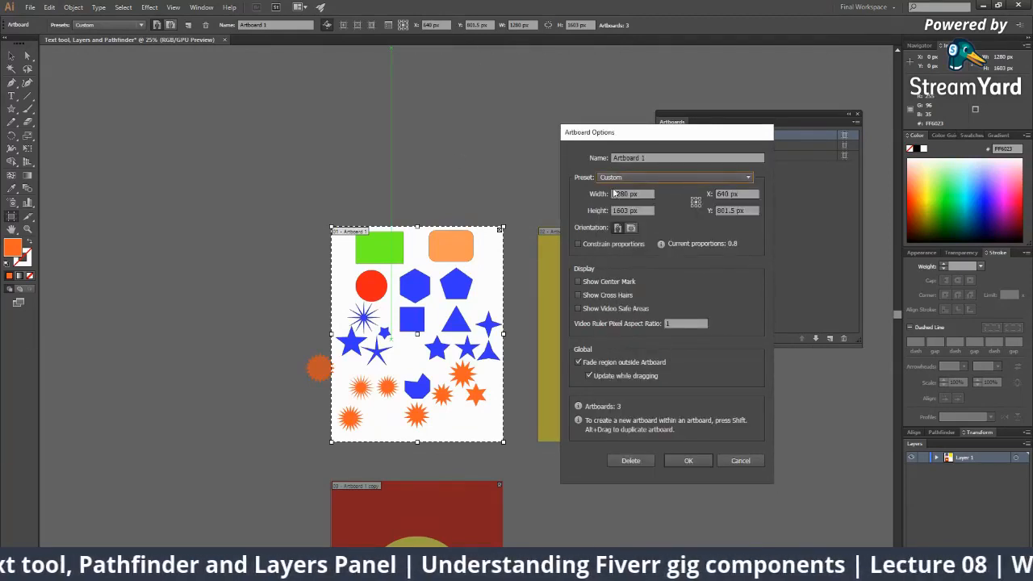
pyautogui.click(730, 460)
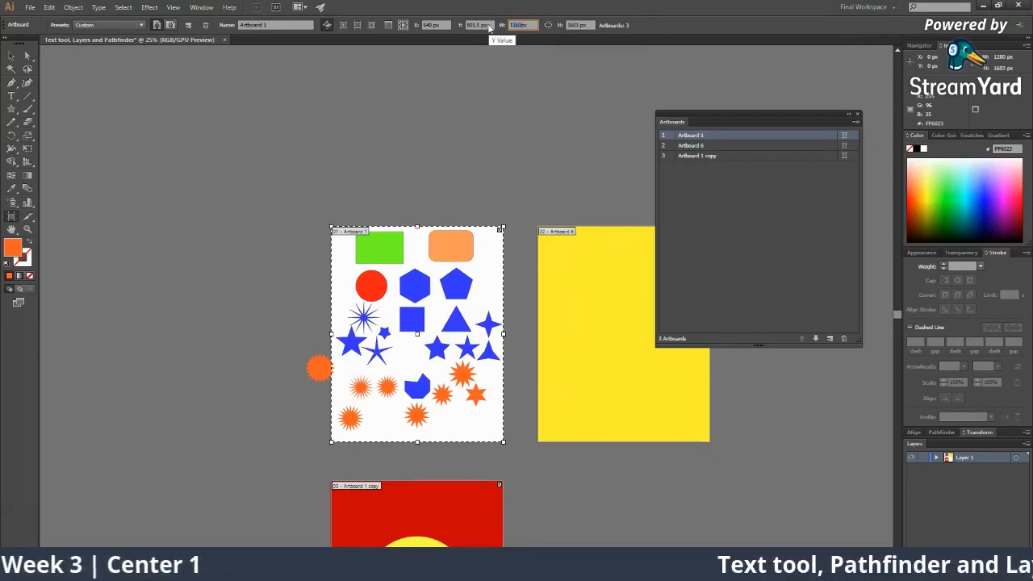
pyautogui.press('Return')
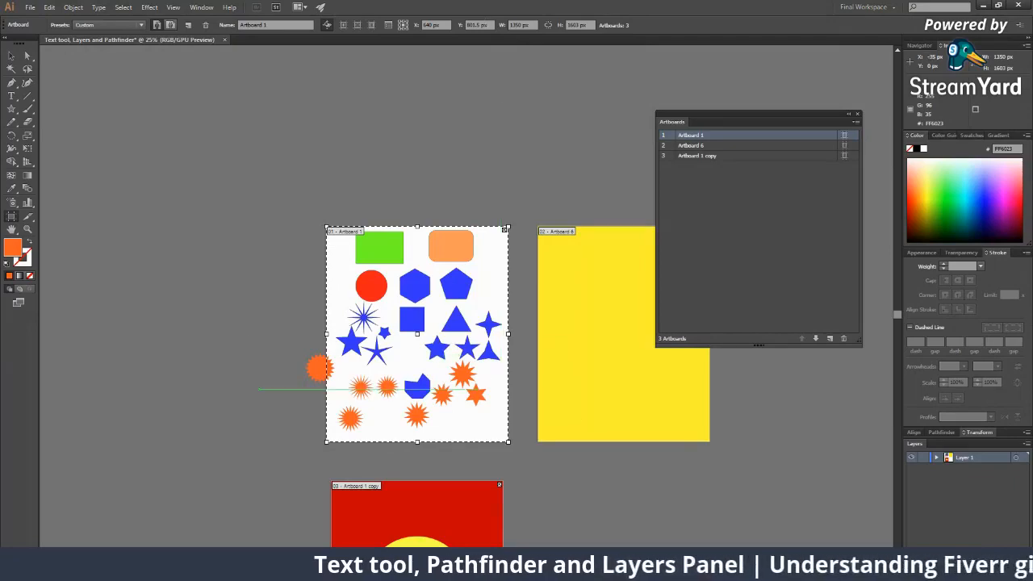
# Switch to StreamYard and show on the broadcast the latest comment, about the option in File.
pyautogui.hotkey('alt', 'Tab')
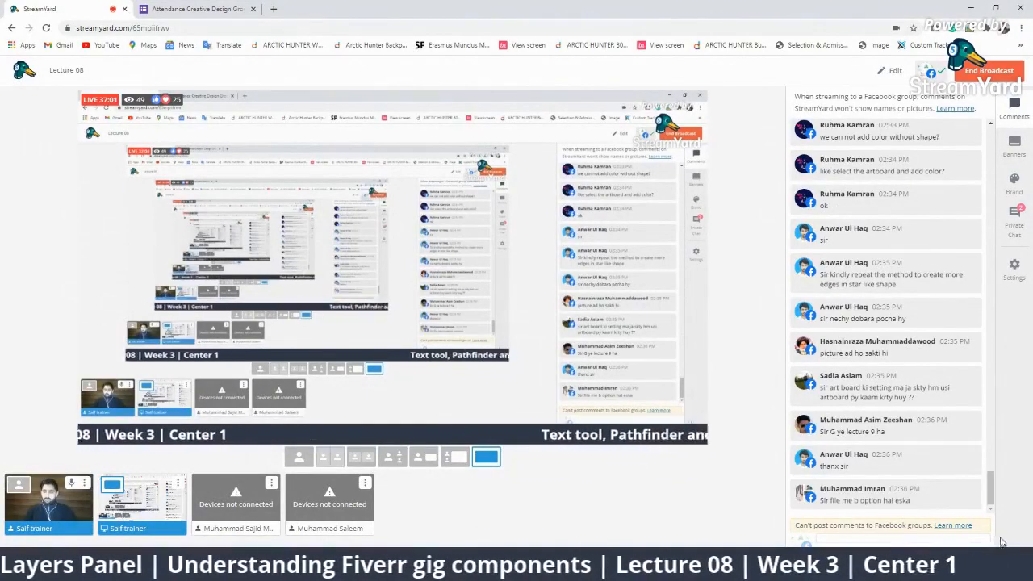
pyautogui.click(918, 503)
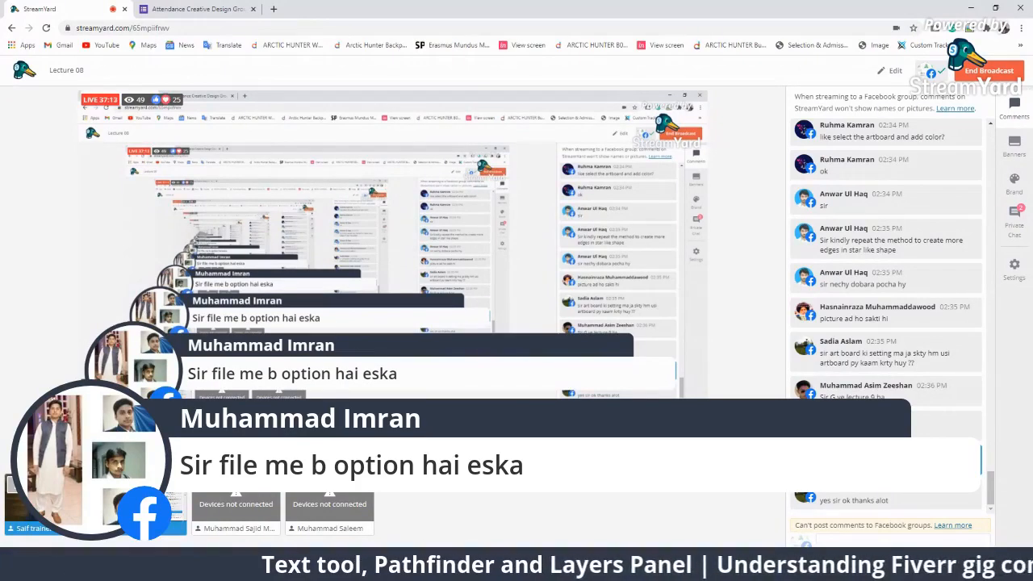
# Switch to Illustrator and examine the settings for a new document, then dismiss them.
pyautogui.hotkey('alt', 'Tab')
pyautogui.click(32, 6)
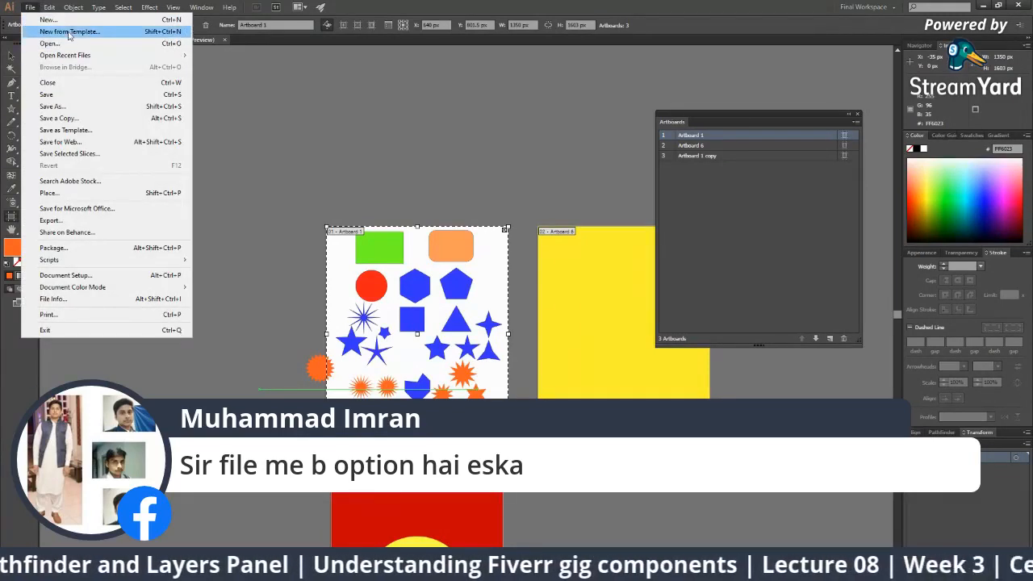
pyautogui.click(48, 20)
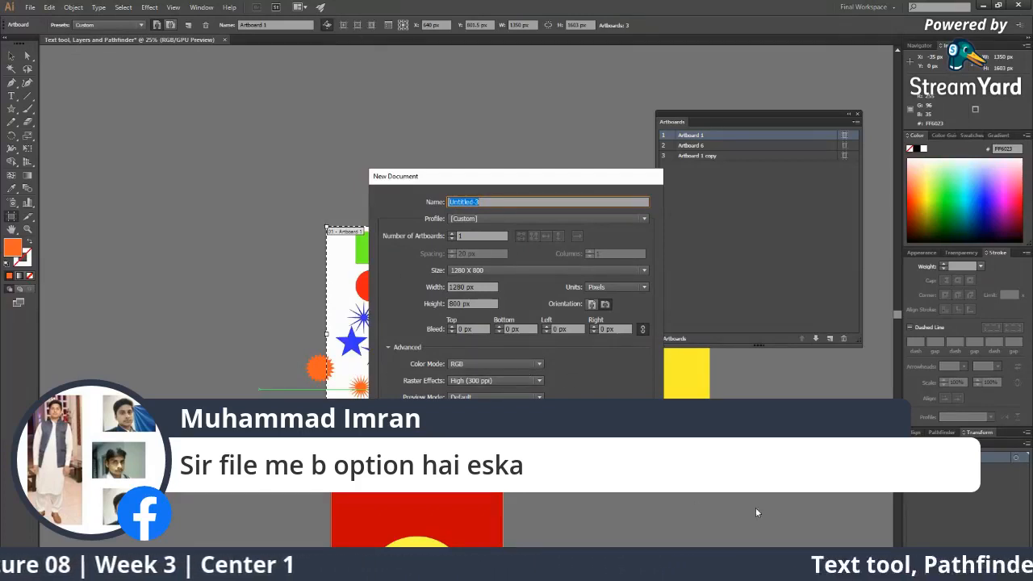
pyautogui.press('Escape')
# Move the yellow rectangle off Artboard 6 and place the blue pentagon there, enlarged to about 714 by 679 px and horizontally centred.
pyautogui.press('z')
pyautogui.keyDown('alt'); pyautogui.click(508, 324); pyautogui.keyUp('alt')
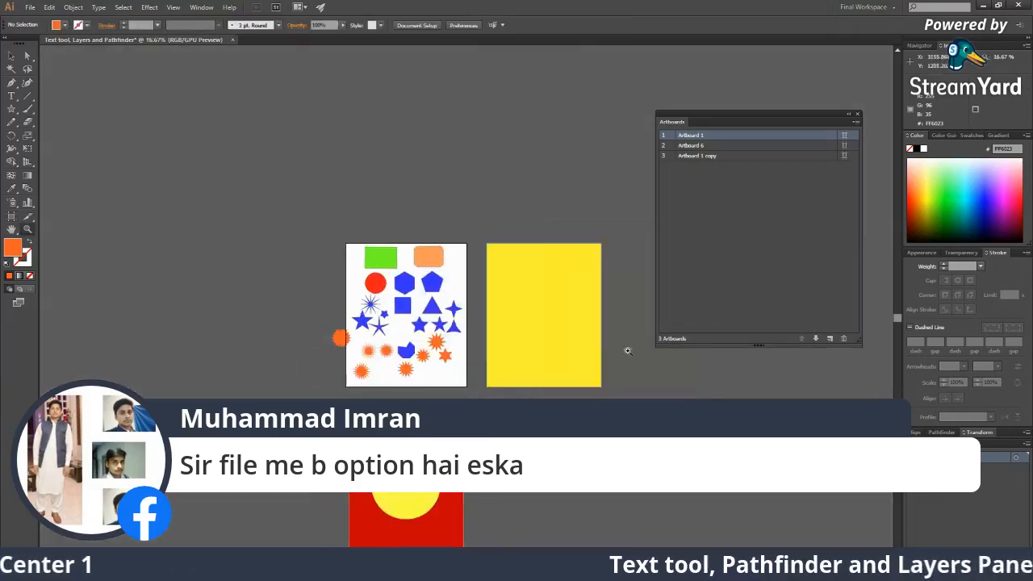
pyautogui.click(480, 331)
pyautogui.press('v')
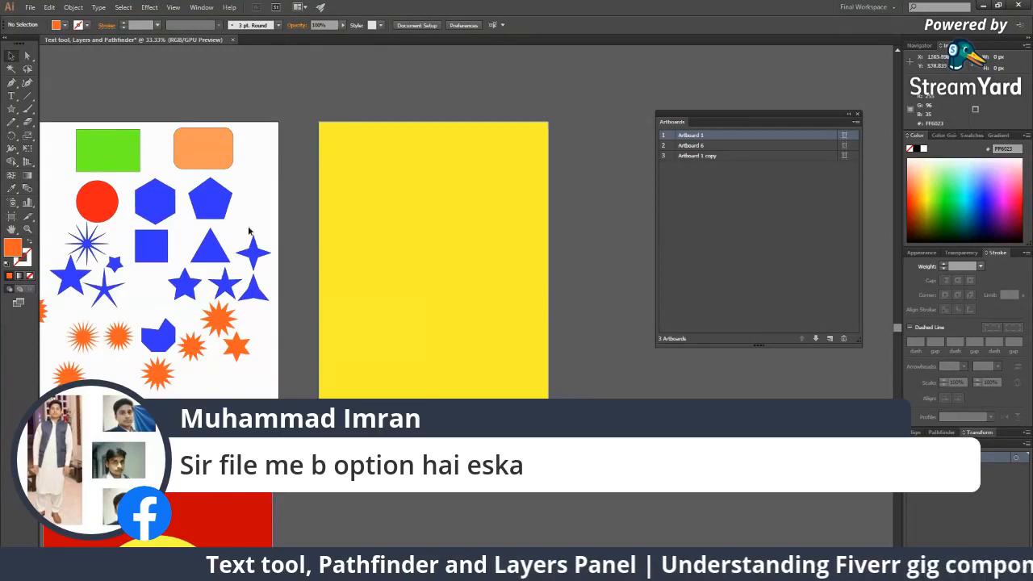
pyautogui.moveTo(390, 268); pyautogui.dragTo(639, 325)
pyautogui.moveTo(203, 207); pyautogui.dragTo(473, 285)
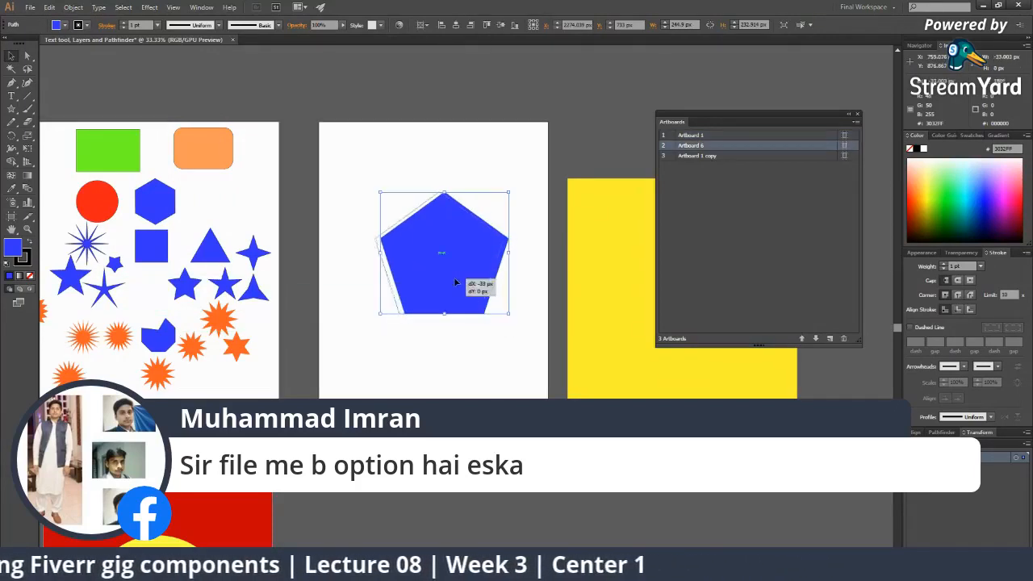
# Open the pentagon artboard in Save for Web and set the export format to JPEG.
pyautogui.click(30, 7)
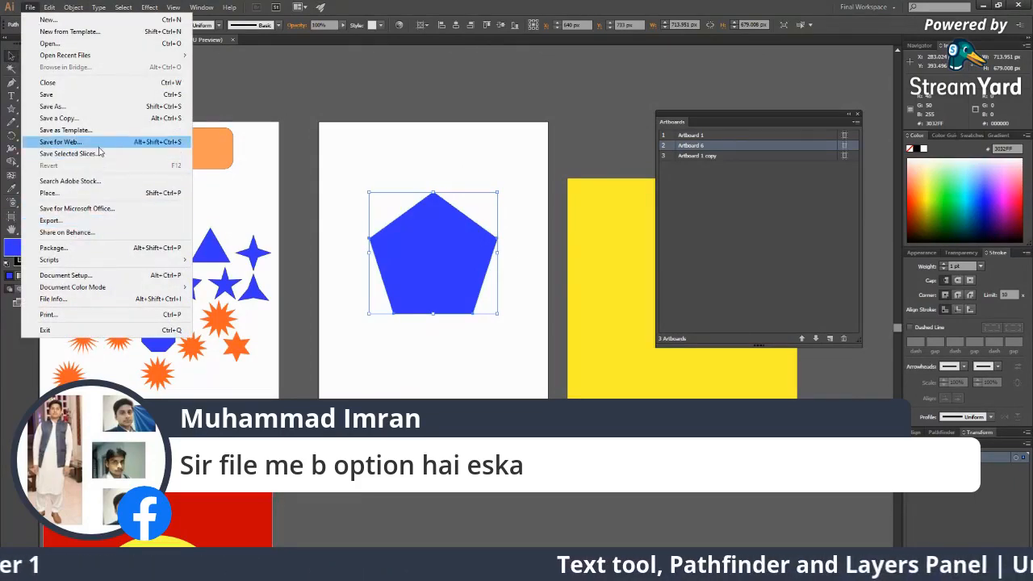
pyautogui.click(65, 142)
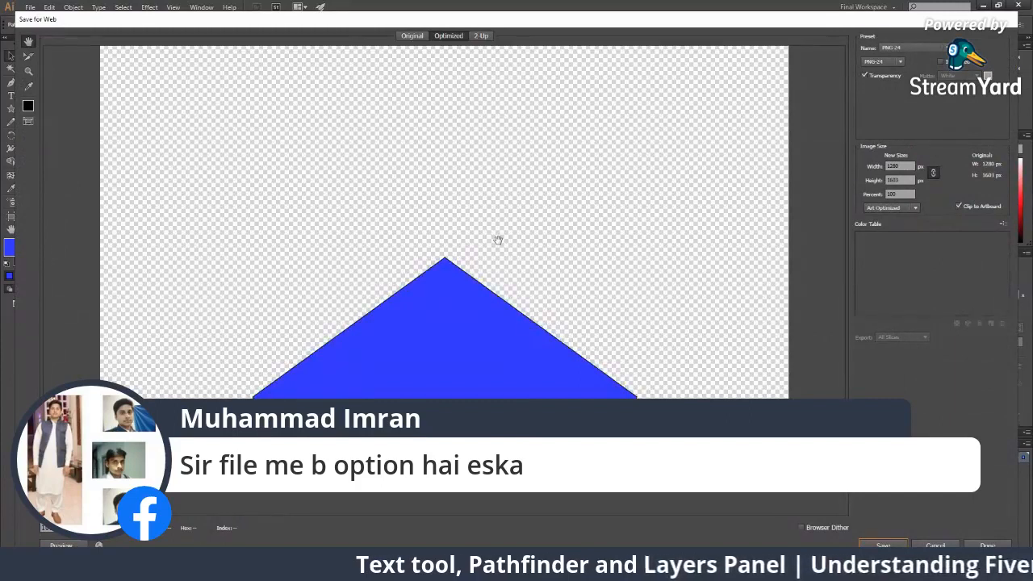
pyautogui.click(882, 61)
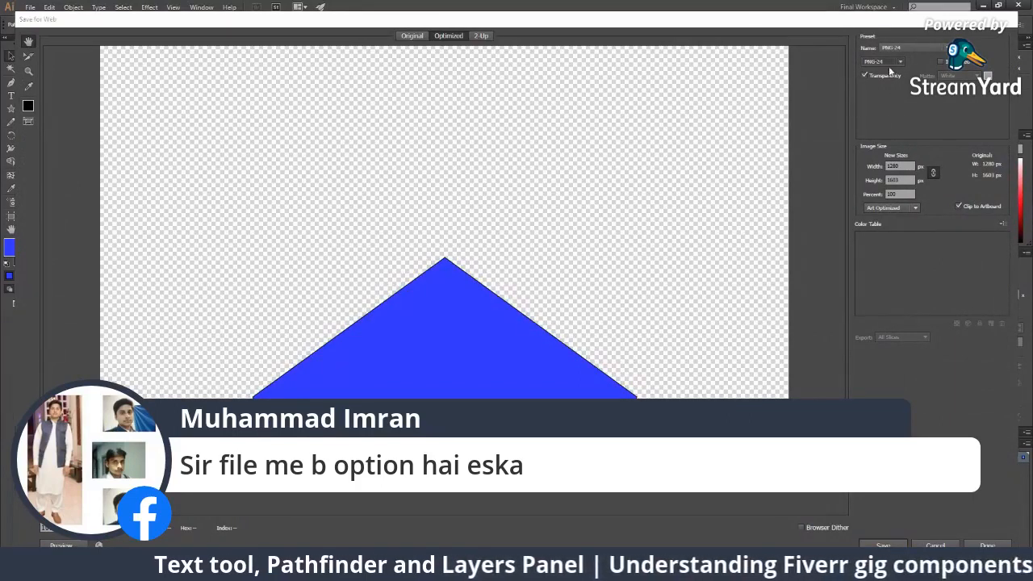
pyautogui.click(876, 79)
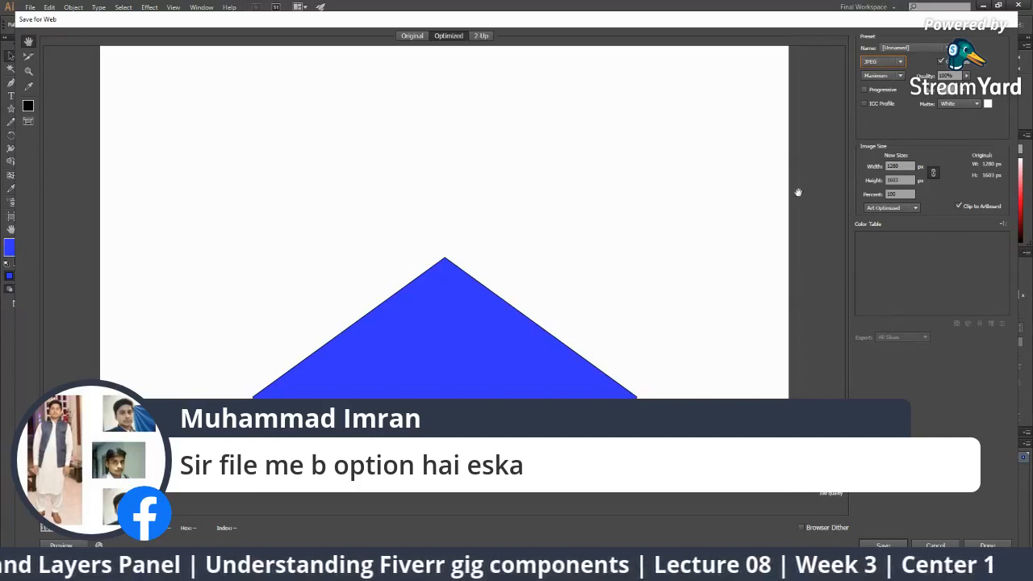
pyautogui.keyDown('alt'); pyautogui.click(477, 279); pyautogui.keyUp('alt')
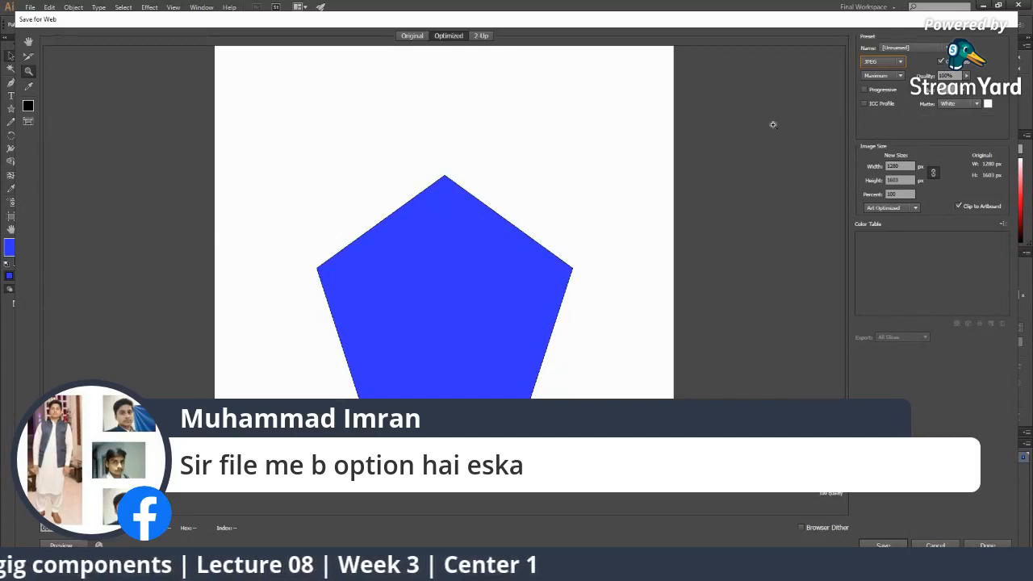
# Set the JPEG matte to a custom bright red.
pyautogui.click(978, 104)
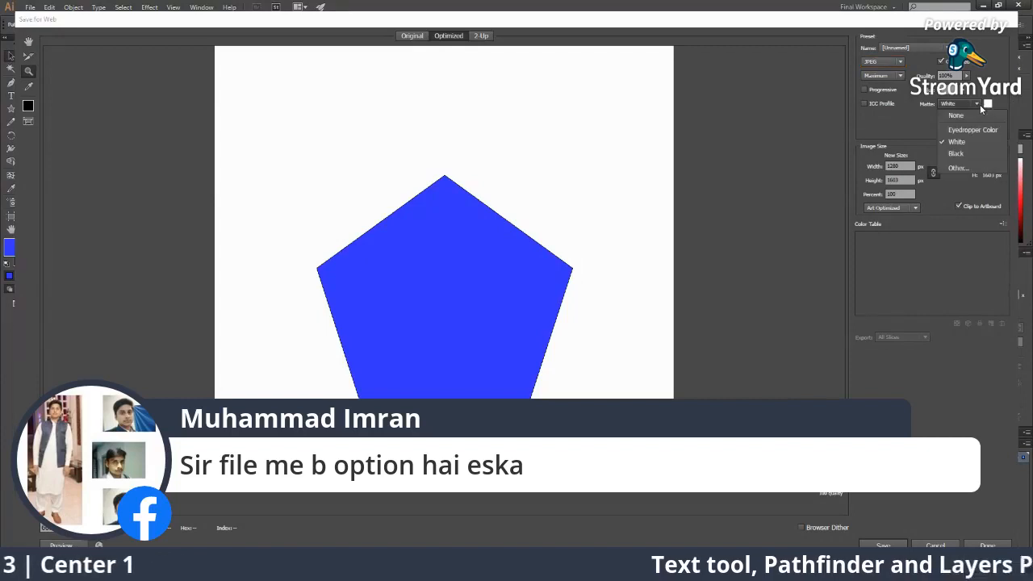
pyautogui.click(980, 105)
pyautogui.click(979, 105)
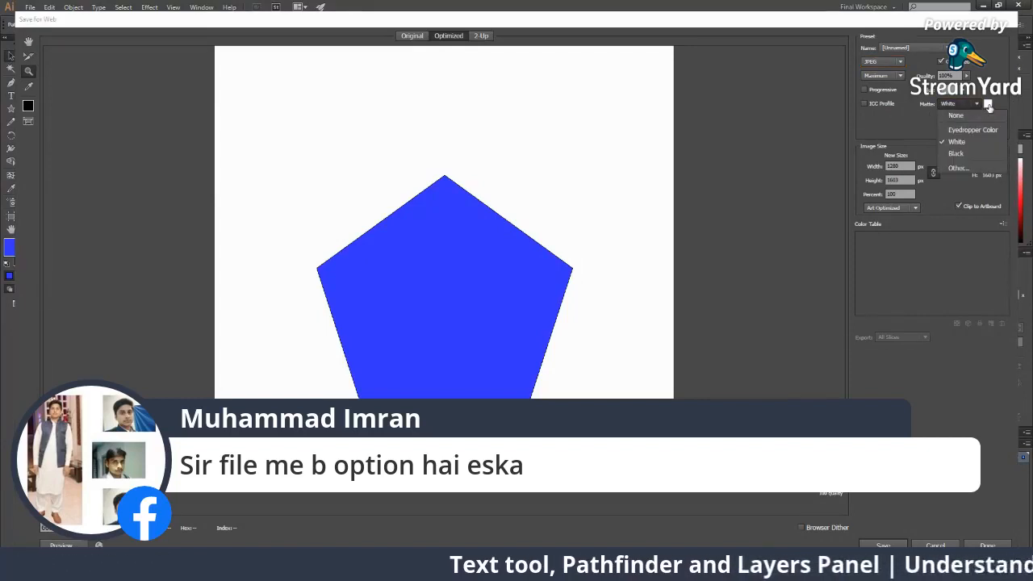
pyautogui.click(958, 168)
pyautogui.click(506, 226)
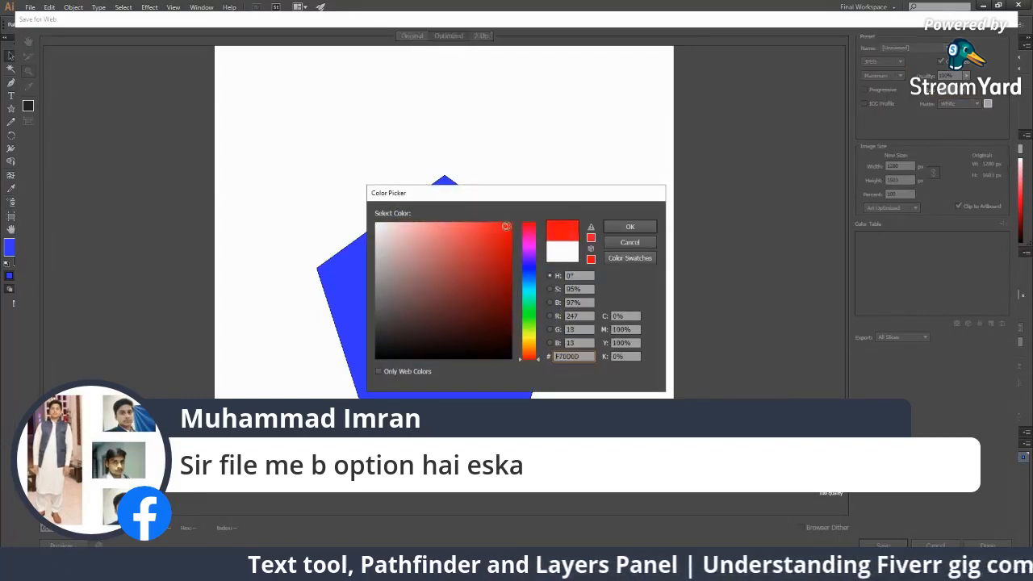
pyautogui.click(607, 227)
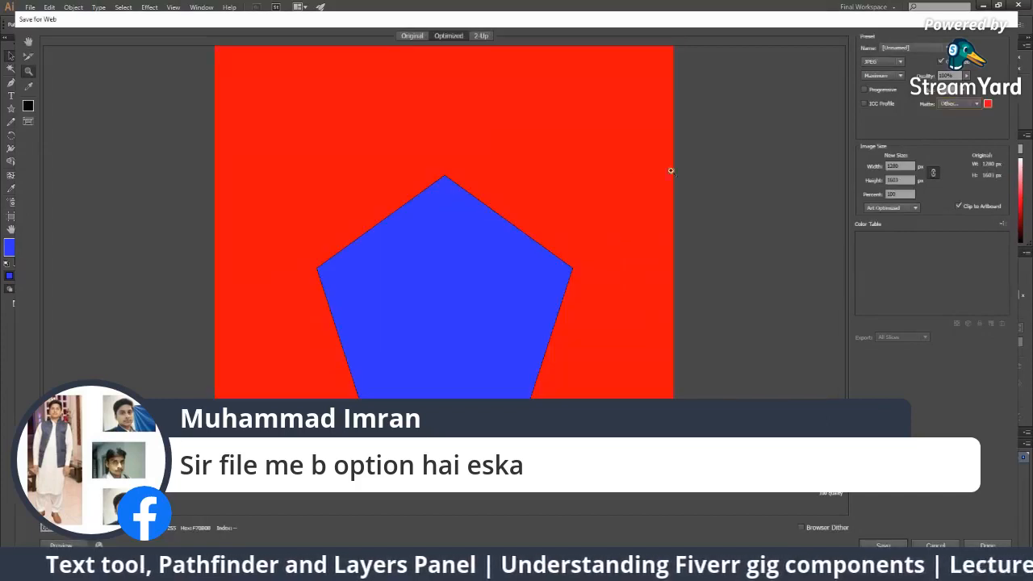
# Change the JPEG matte to the custom pink F40CB3.
pyautogui.click(958, 103)
pyautogui.click(958, 167)
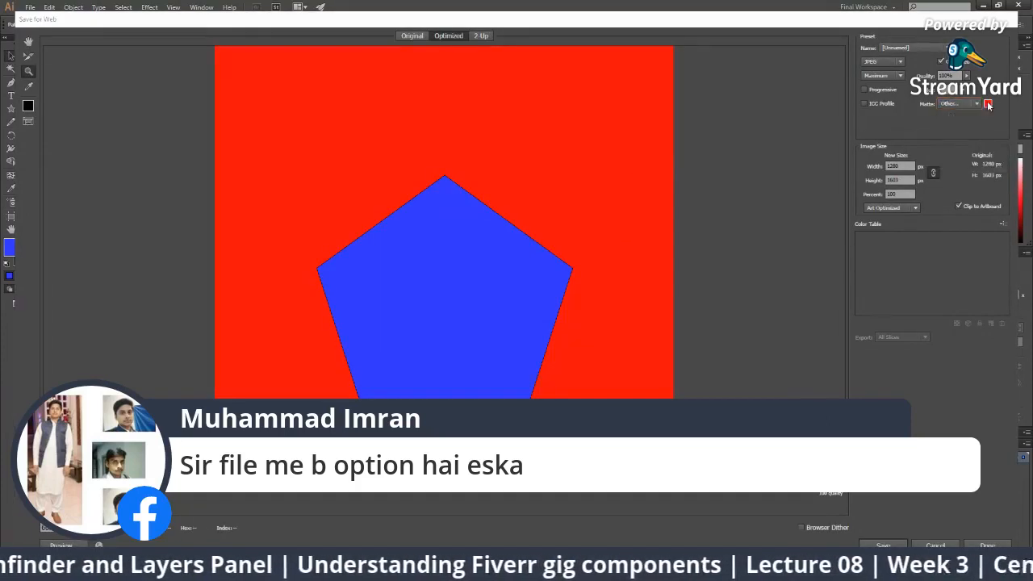
pyautogui.click(529, 239)
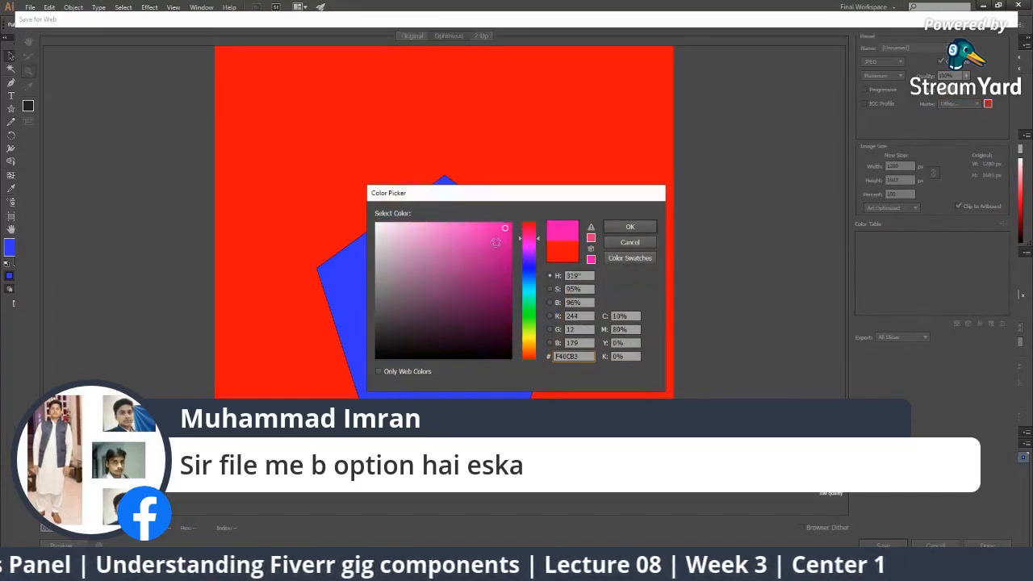
pyautogui.click(653, 228)
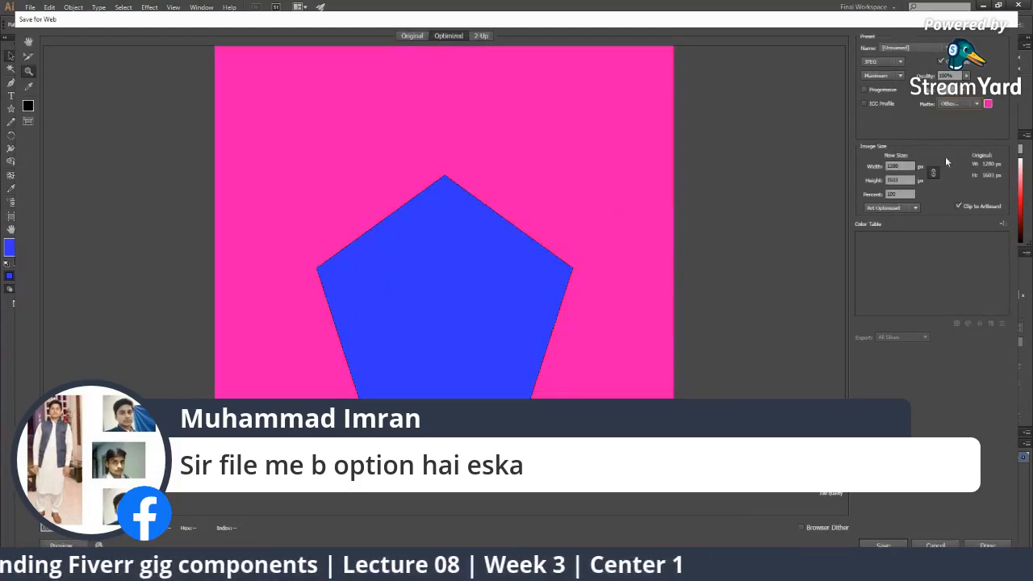
pyautogui.click(988, 103)
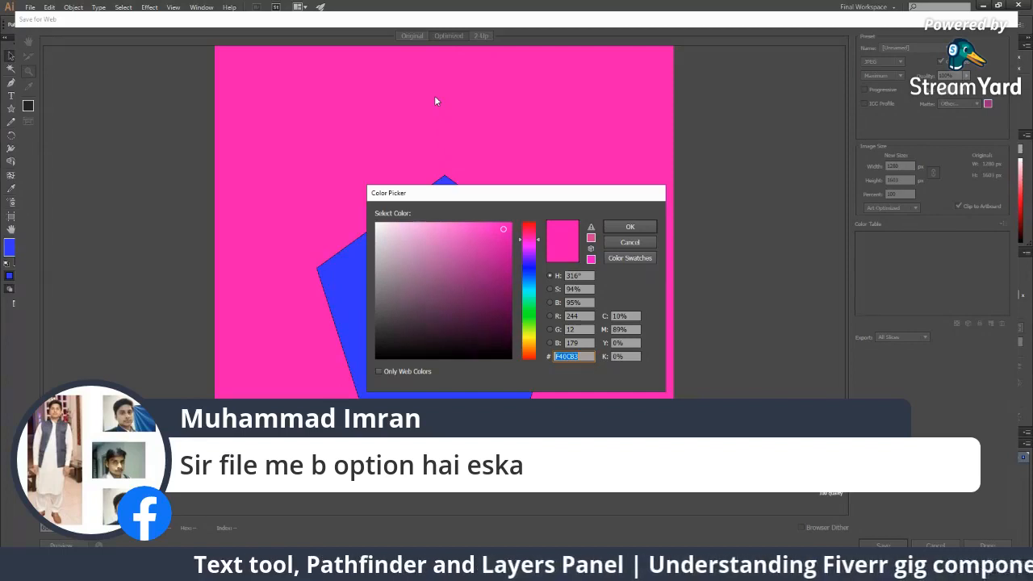
pyautogui.click(628, 242)
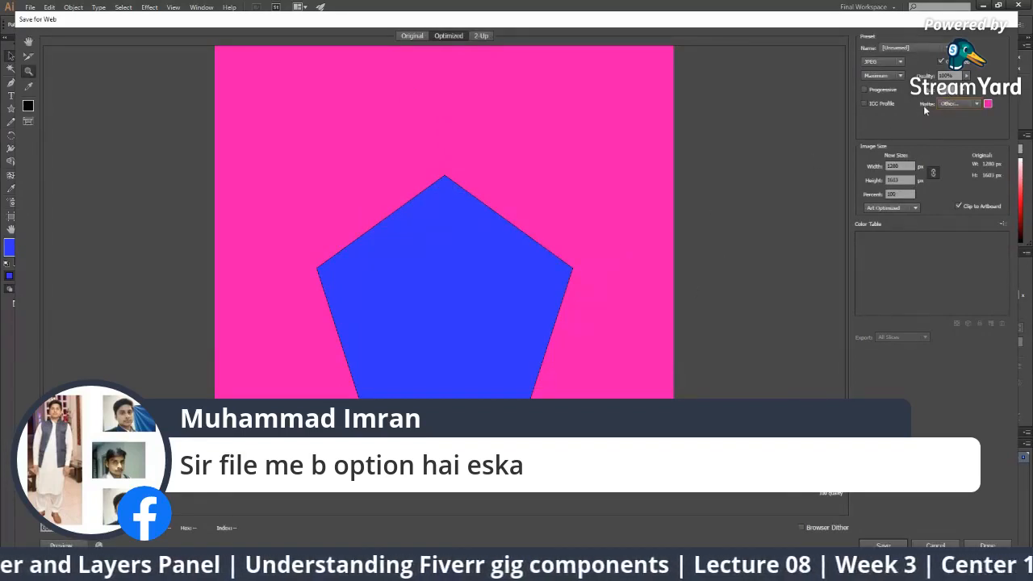
# Set the JPEG matte to Black.
pyautogui.click(973, 109)
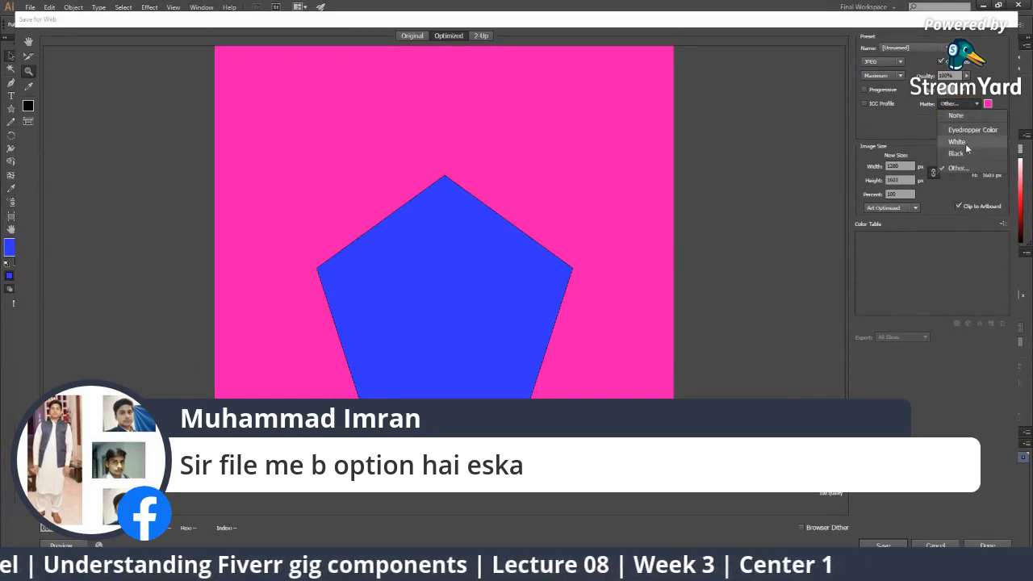
pyautogui.click(972, 130)
pyautogui.click(974, 107)
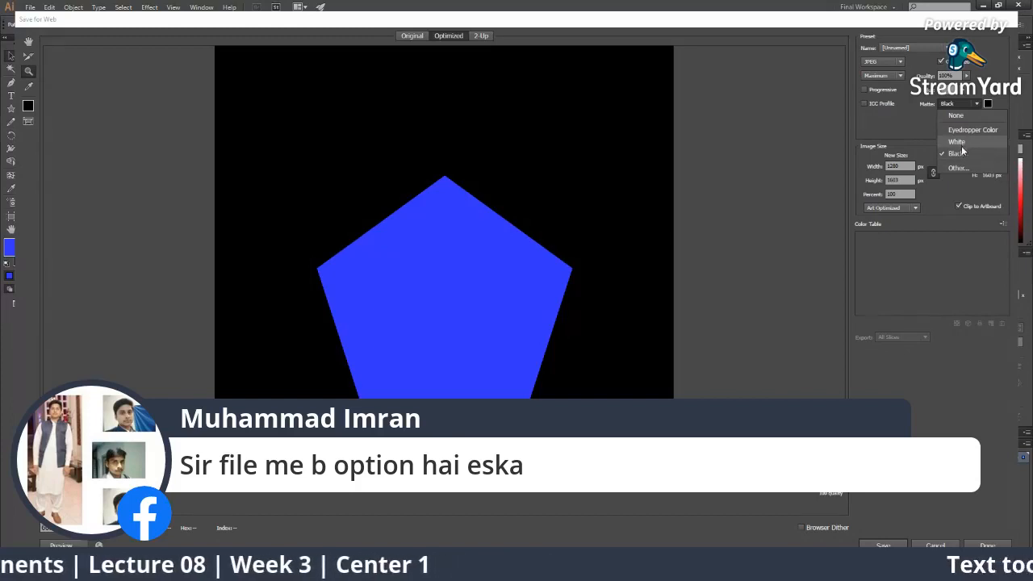
pyautogui.click(976, 105)
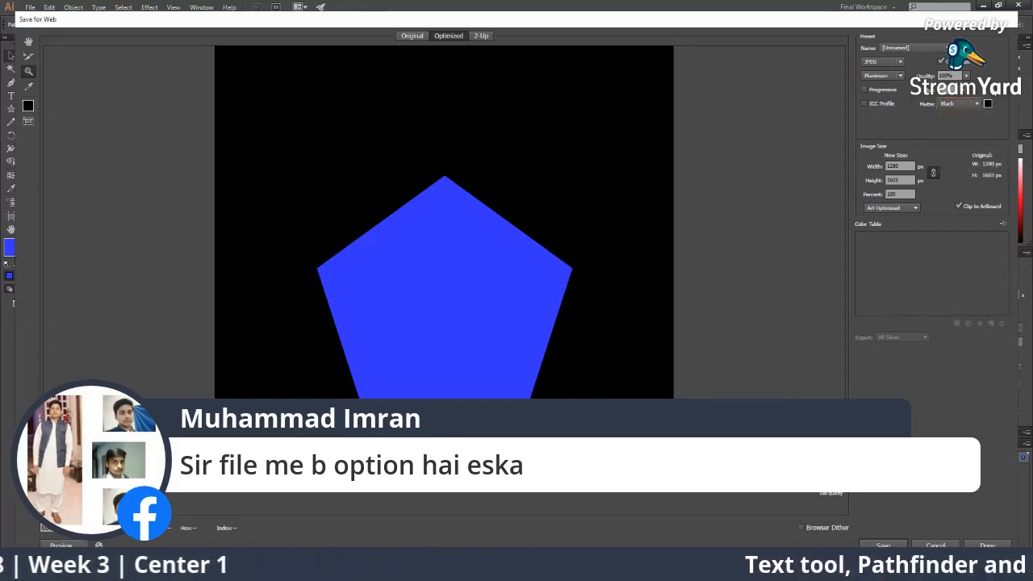
# Replace the matte with a custom pinkish red as the background behind the pentagon.
pyautogui.click(988, 105)
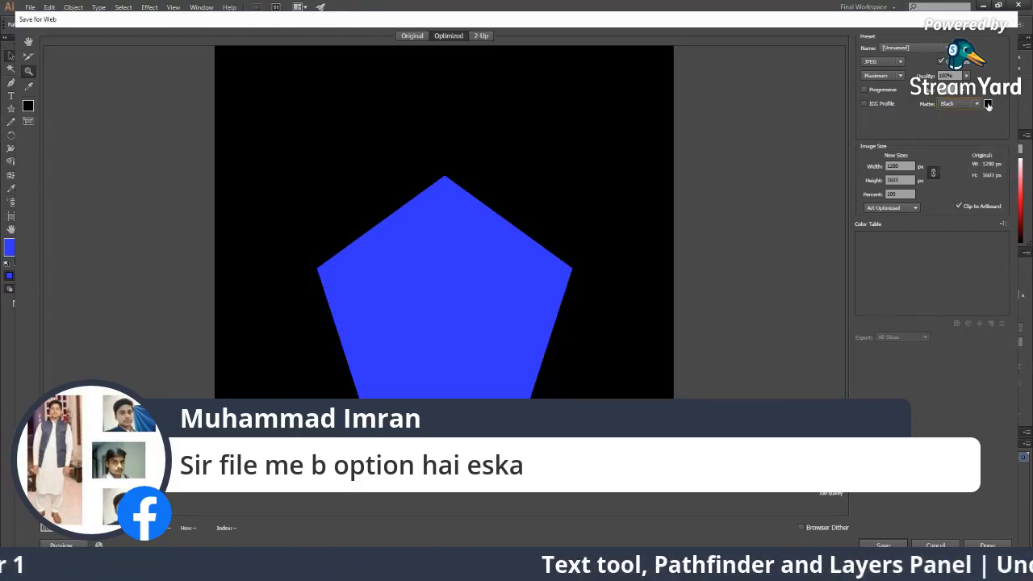
pyautogui.click(529, 231)
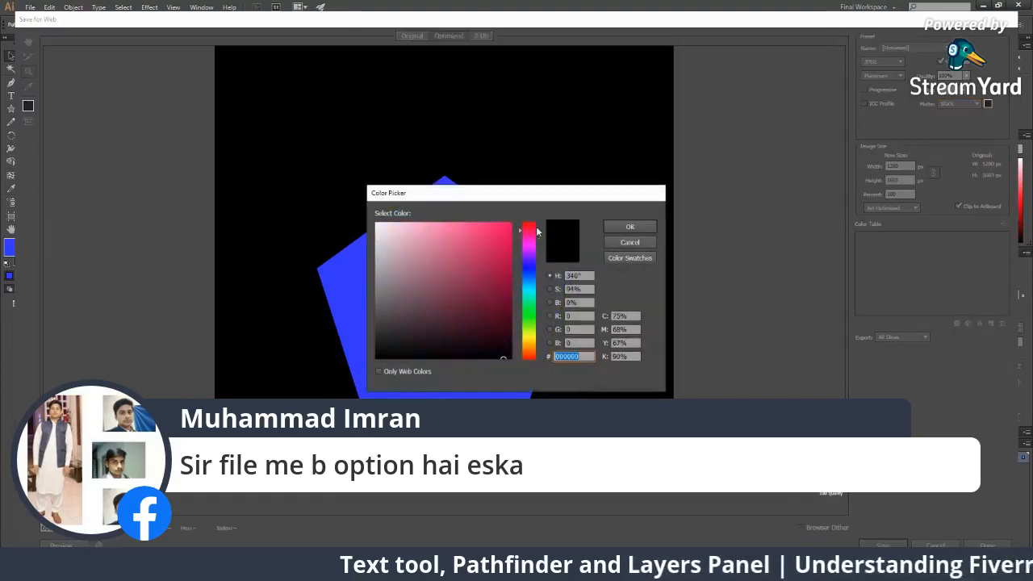
pyautogui.click(509, 233)
pyautogui.click(609, 228)
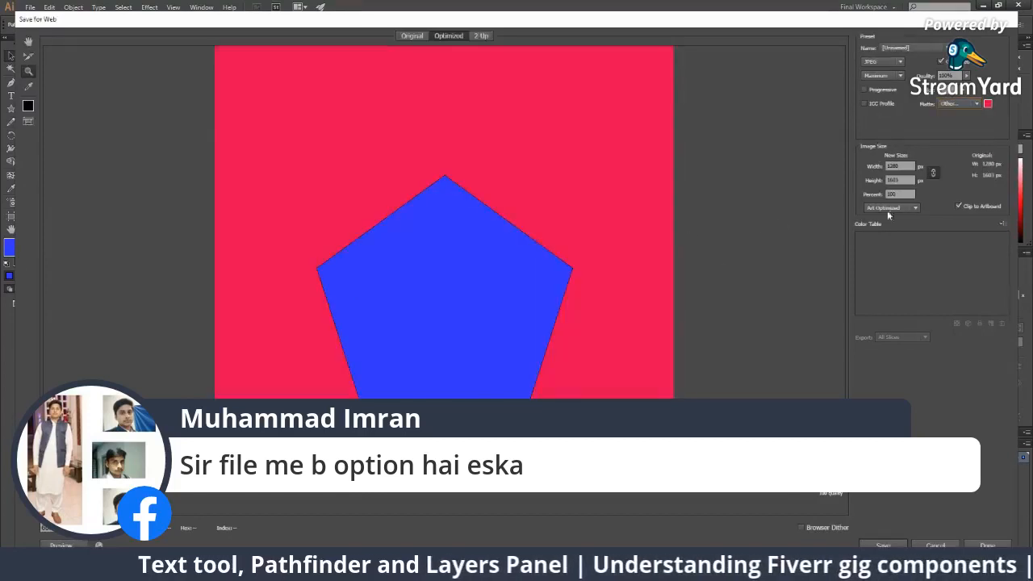
# Save the optimized JPEG as Text-tool,-Layers-and-Pathfinder in the Downloads folder.
pyautogui.keyDown('alt'); pyautogui.click(489, 279); pyautogui.keyUp('alt')
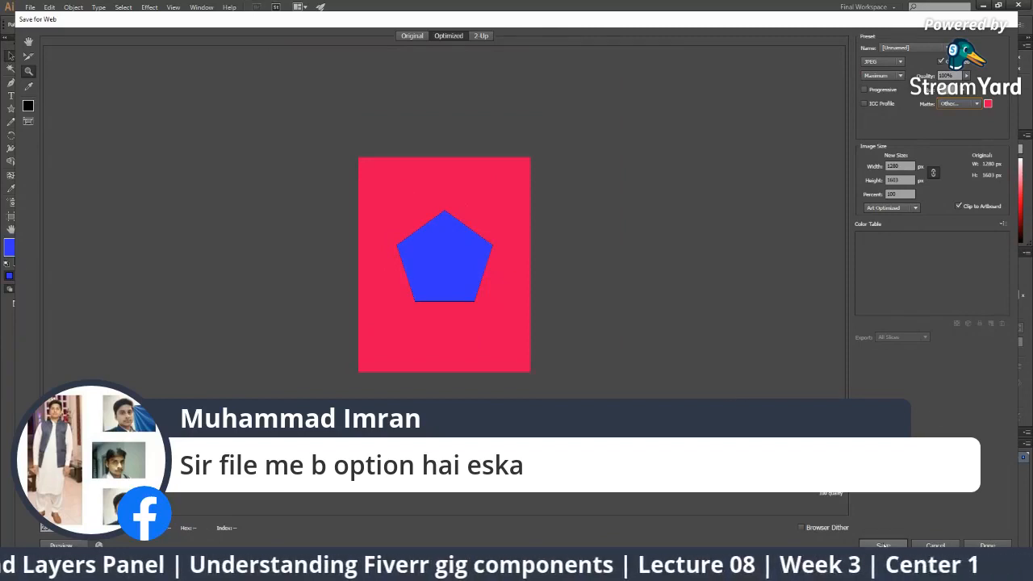
pyautogui.click(883, 544)
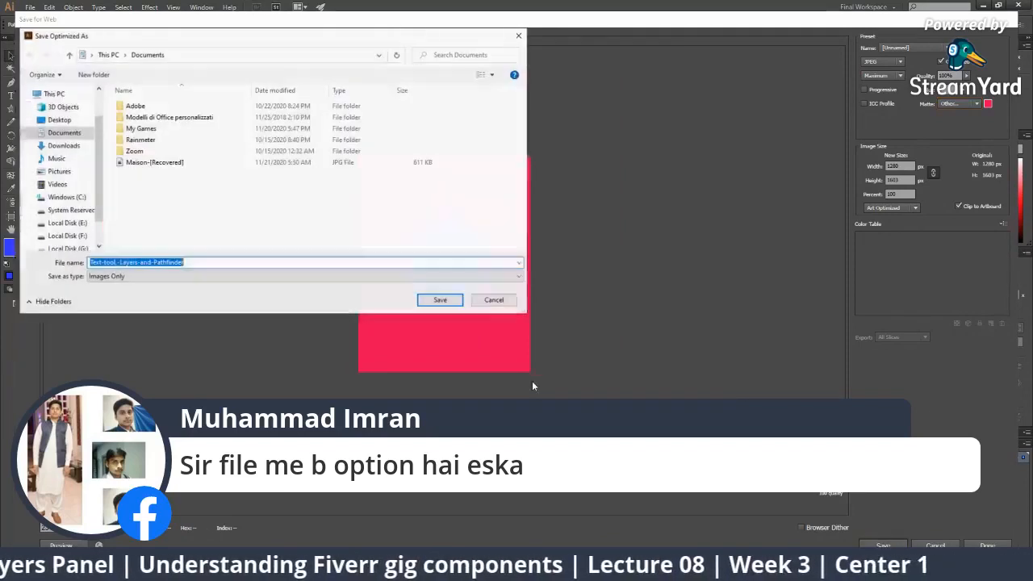
pyautogui.click(63, 145)
pyautogui.click(436, 298)
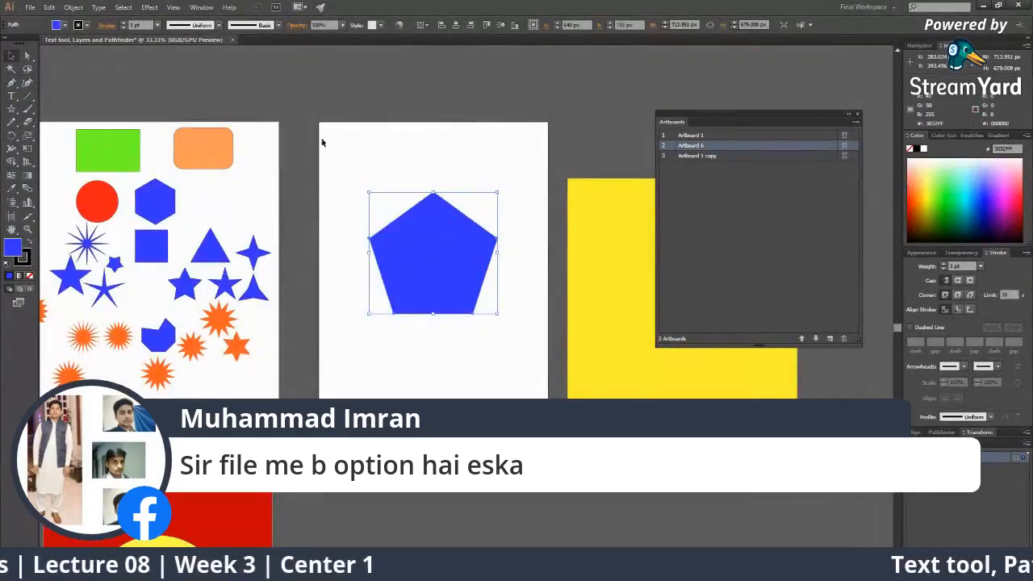
# Switch to StreamYard, remove the displayed viewer comment from the broadcast and minimize the browser.
pyautogui.hotkey('alt', 'Tab')
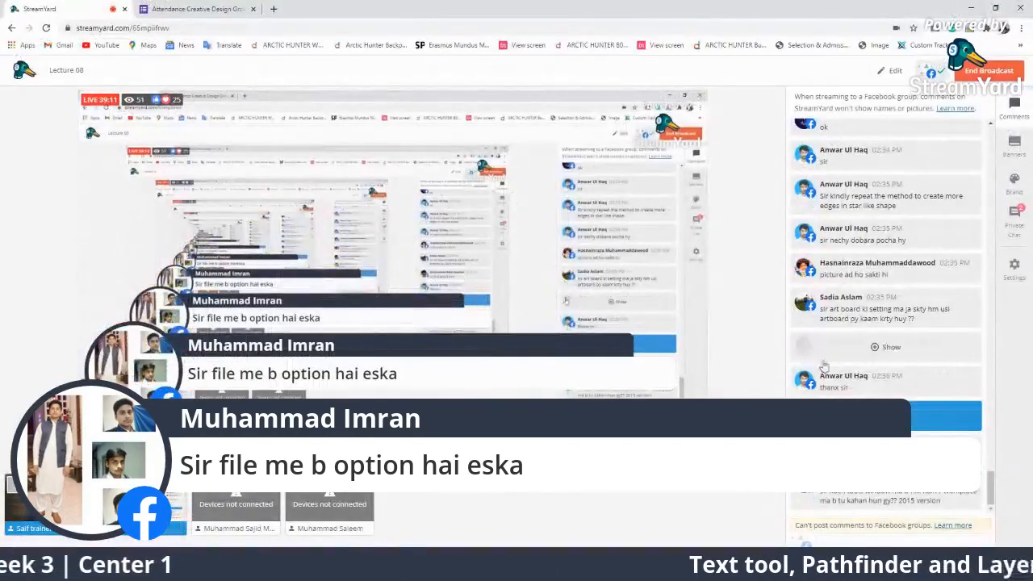
pyautogui.click(887, 417)
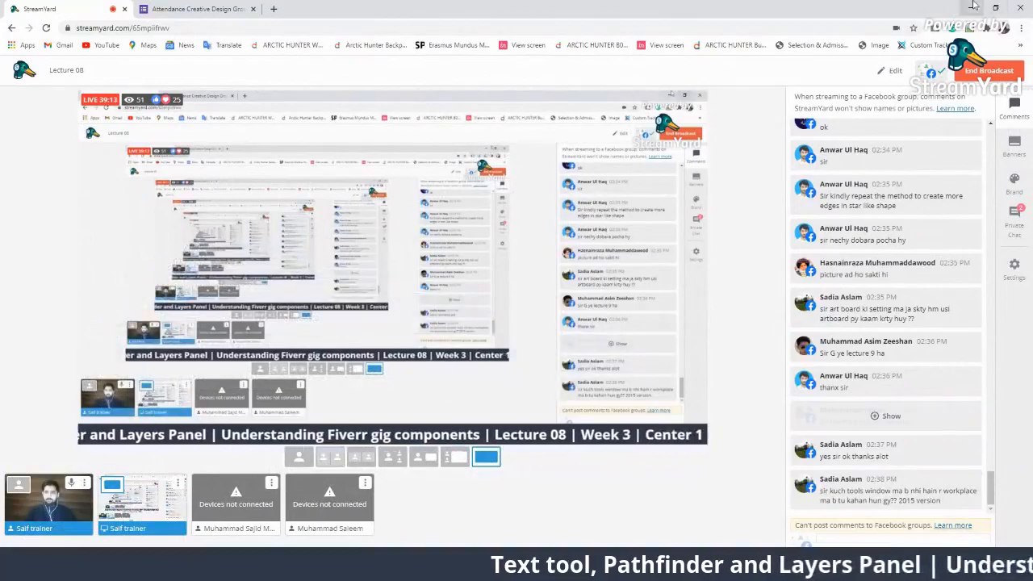
pyautogui.click(974, 7)
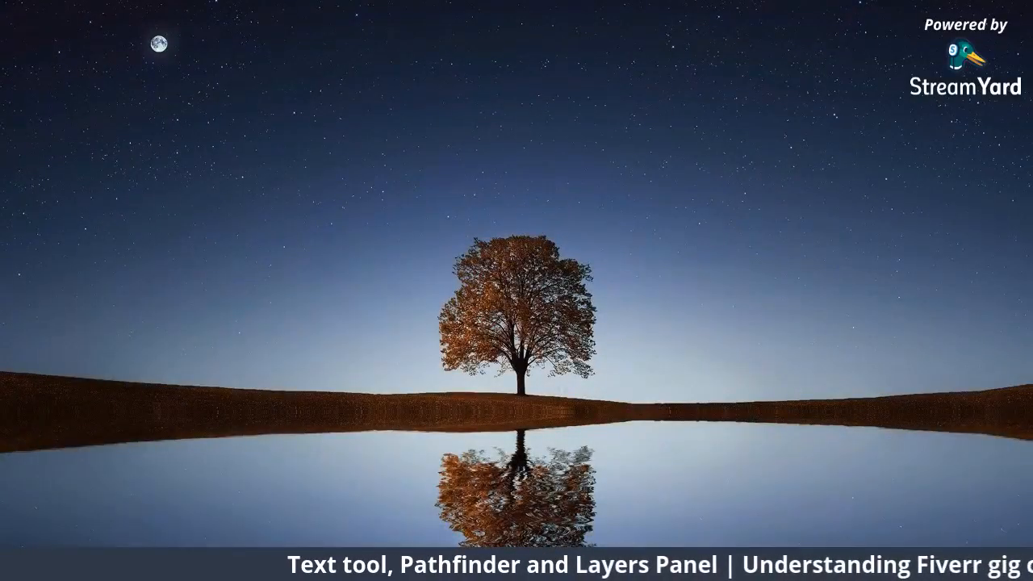
# Open Text-tool,-Layers-and-Pathfinder from the Downloads folder to check the exported background colour, and return to Illustrator.
pyautogui.press('super+e')
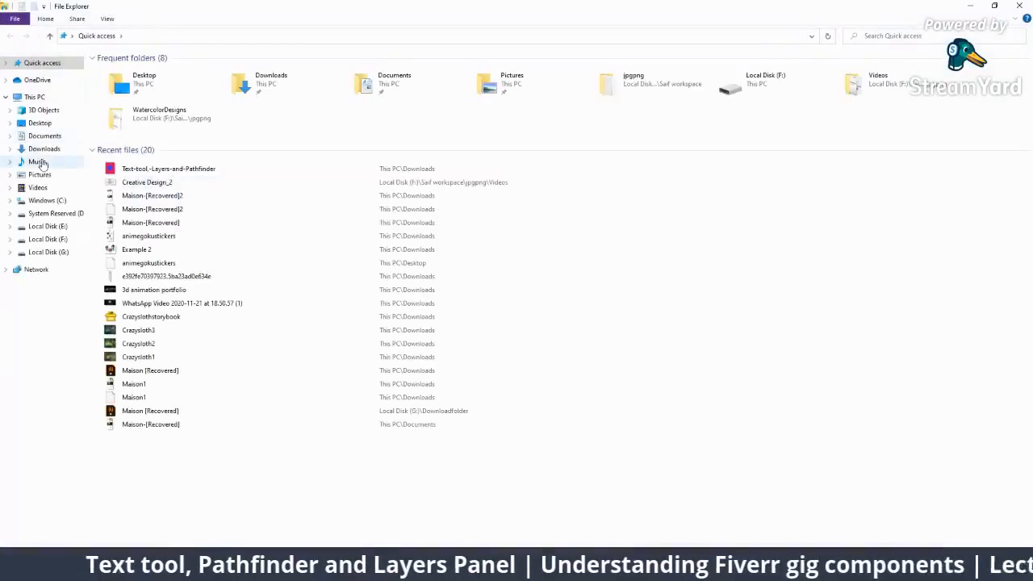
pyautogui.click(43, 149)
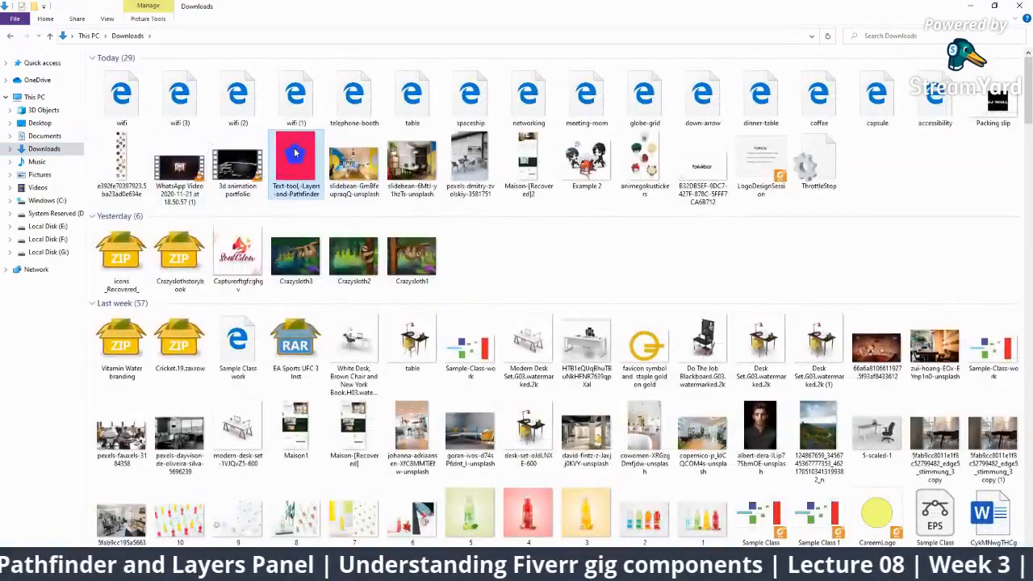
pyautogui.doubleClick(294, 148)
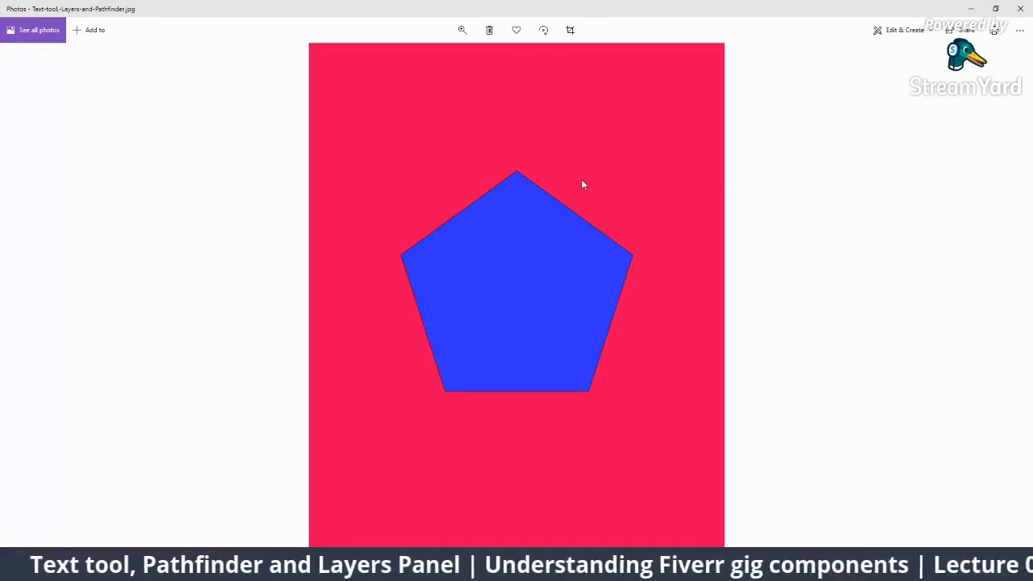
pyautogui.click(1020, 8)
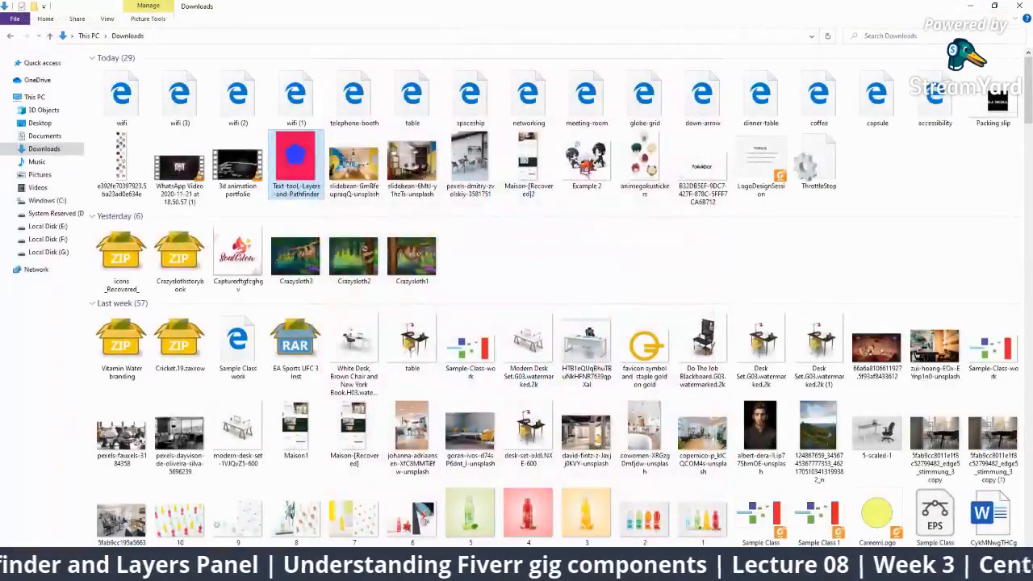
pyautogui.click(726, 570)
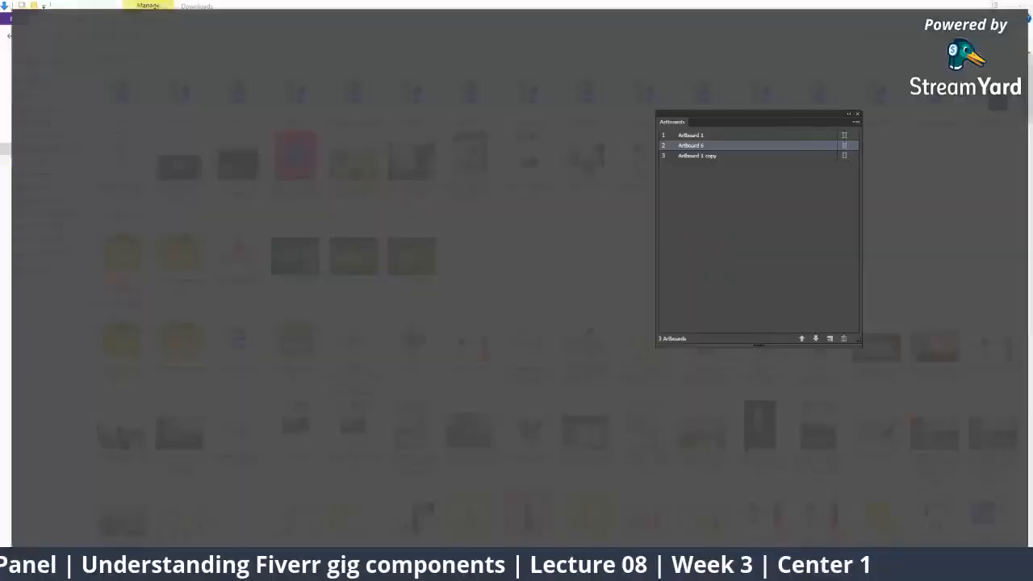
pyautogui.press('z')
pyautogui.keyDown('alt'); pyautogui.click(456, 338); pyautogui.keyUp('alt')
pyautogui.press('v')
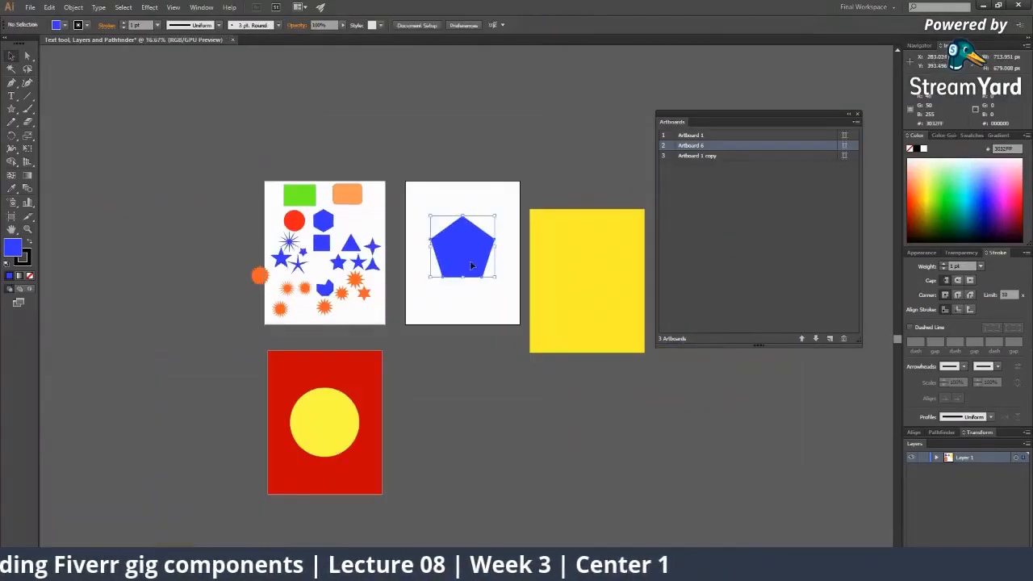
# Bring up the latest viewer question about missing tools in StreamYard, and return to the artboards in Illustrator.
pyautogui.click(742, 569)
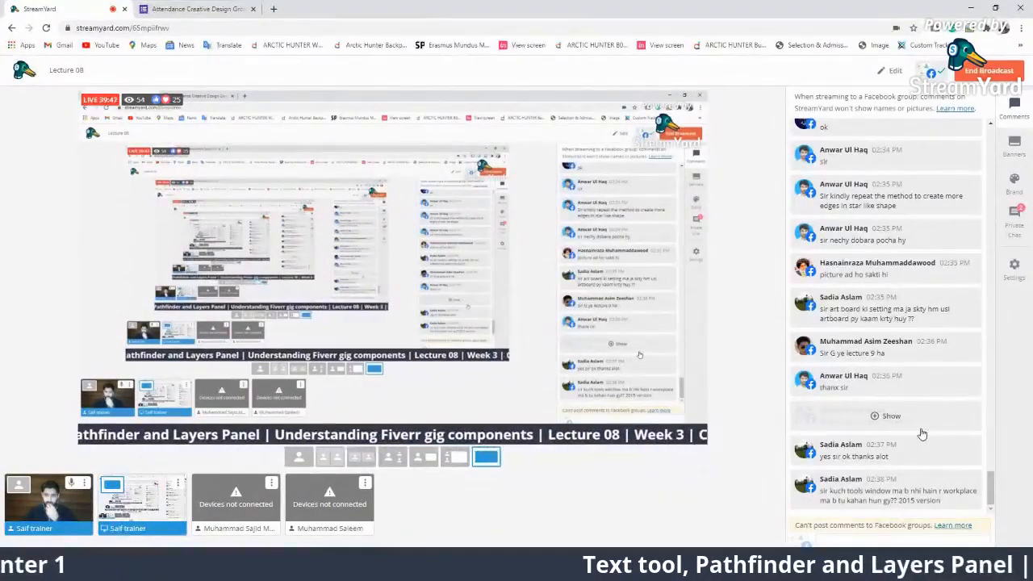
pyautogui.click(888, 493)
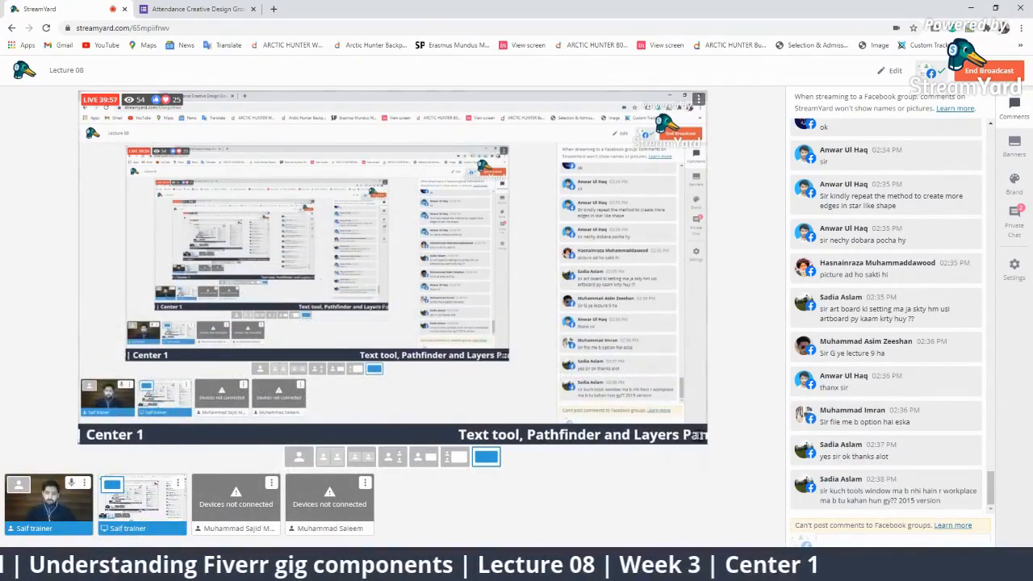
pyautogui.hotkey('alt', 'Tab')
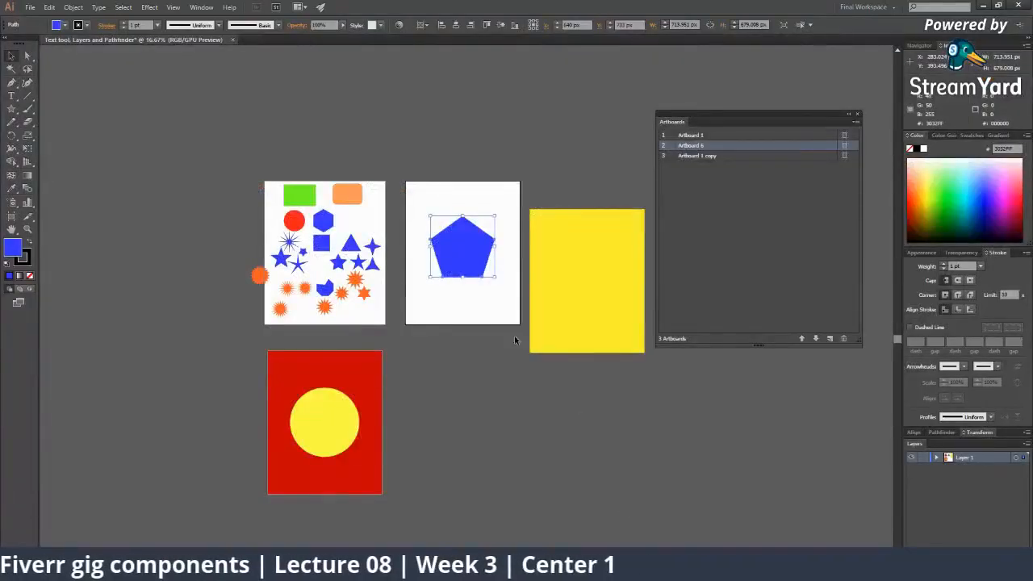
pyautogui.click(419, 310)
pyautogui.click(450, 331)
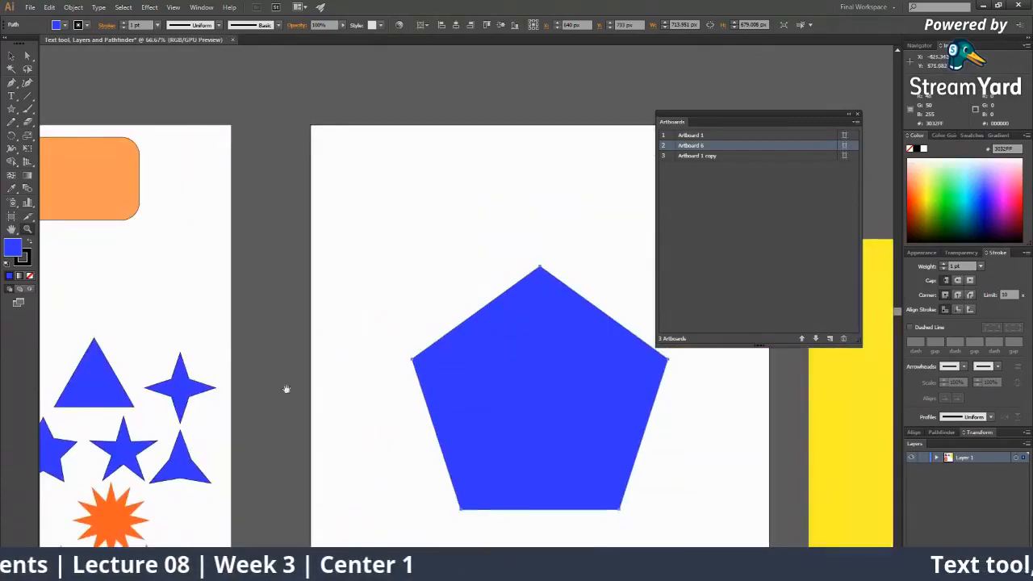
pyautogui.keyDown('alt'); pyautogui.click(495, 389); pyautogui.keyUp('alt')
pyautogui.keyDown('alt'); pyautogui.click(496, 389); pyautogui.keyUp('alt')
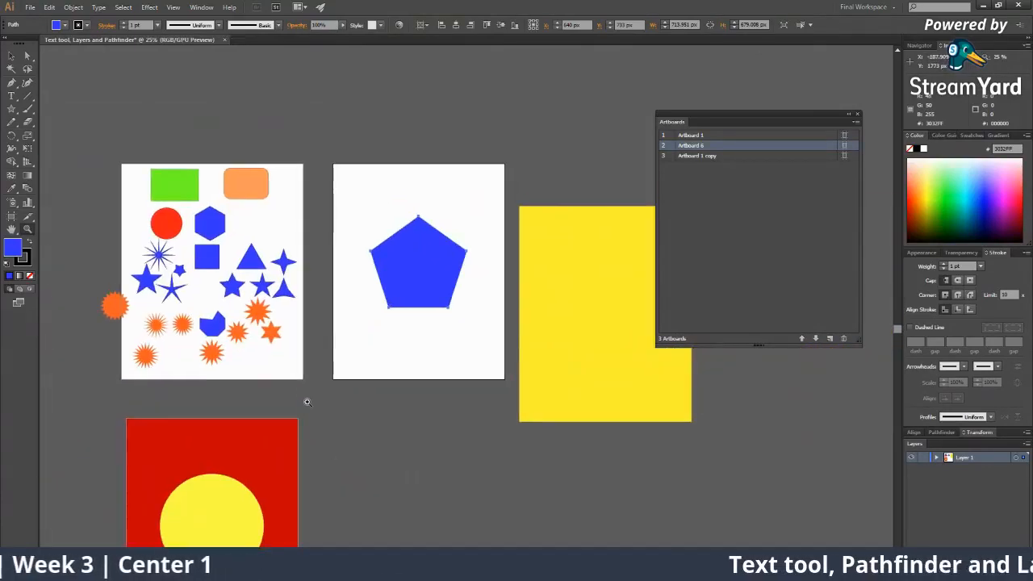
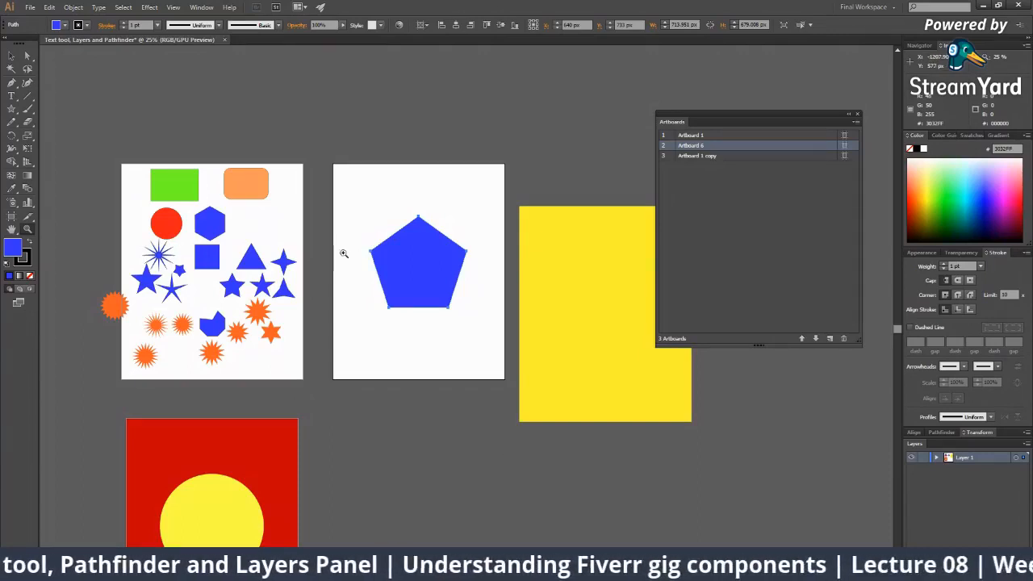
# Delete all artwork: the shapes on the first artboard, the blue pentagon, the yellow rectangle and the red rectangle with its yellow circle.
pyautogui.hotkey('ctrl', '-')
pyautogui.moveTo(305, 244); pyautogui.dragTo(443, 392)
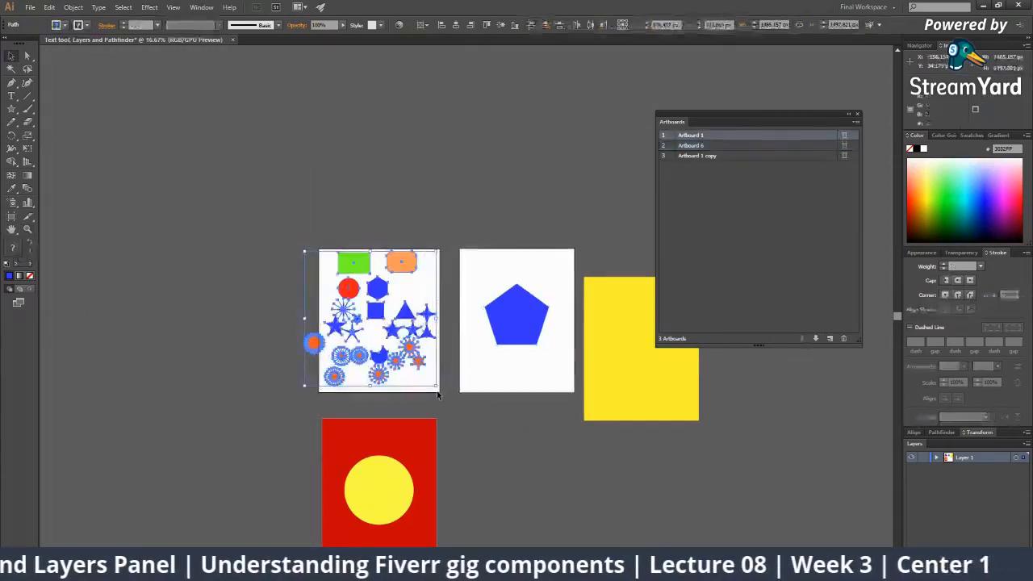
pyautogui.press('Delete')
pyautogui.click(518, 331)
pyautogui.press('Delete')
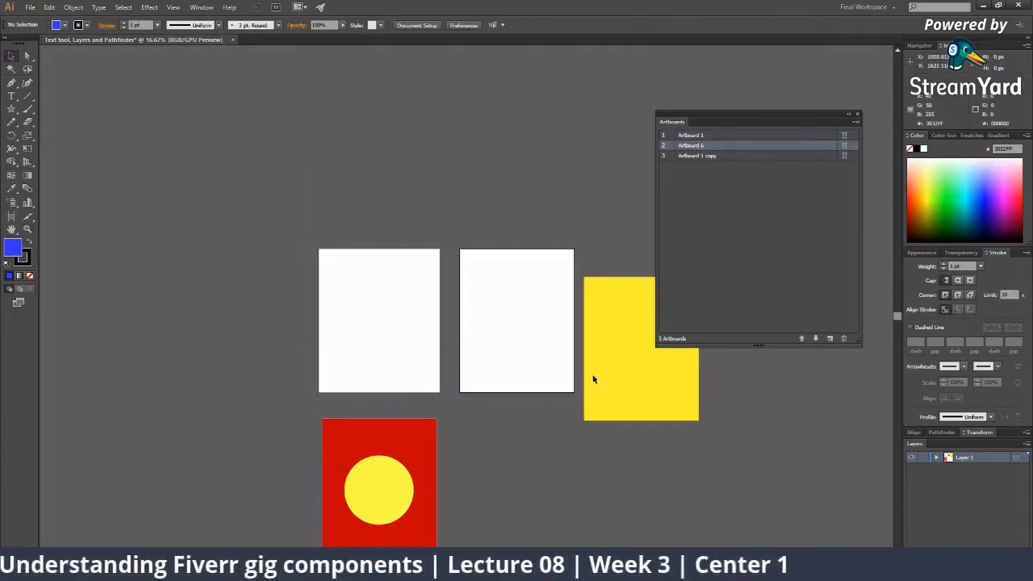
pyautogui.click(630, 345)
pyautogui.press('Delete')
pyautogui.click(422, 528)
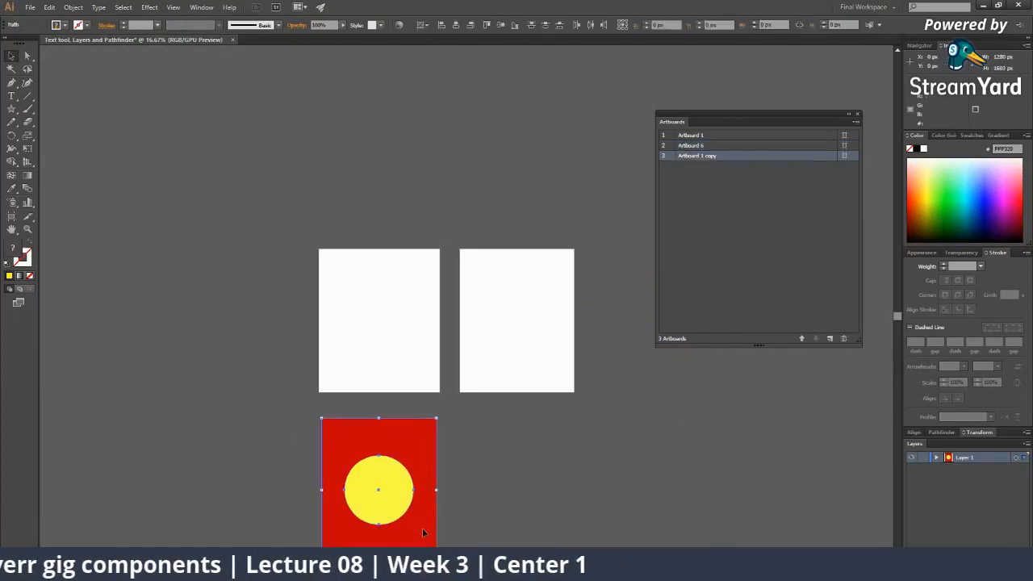
pyautogui.press('Delete')
# Delete the artboards Artboard 1 copy and Artboard 6, keep only Artboard 1 and fit it in view.
pyautogui.press('z')
pyautogui.click(442, 383)
pyautogui.moveTo(440, 387); pyautogui.dragTo(363, 237)
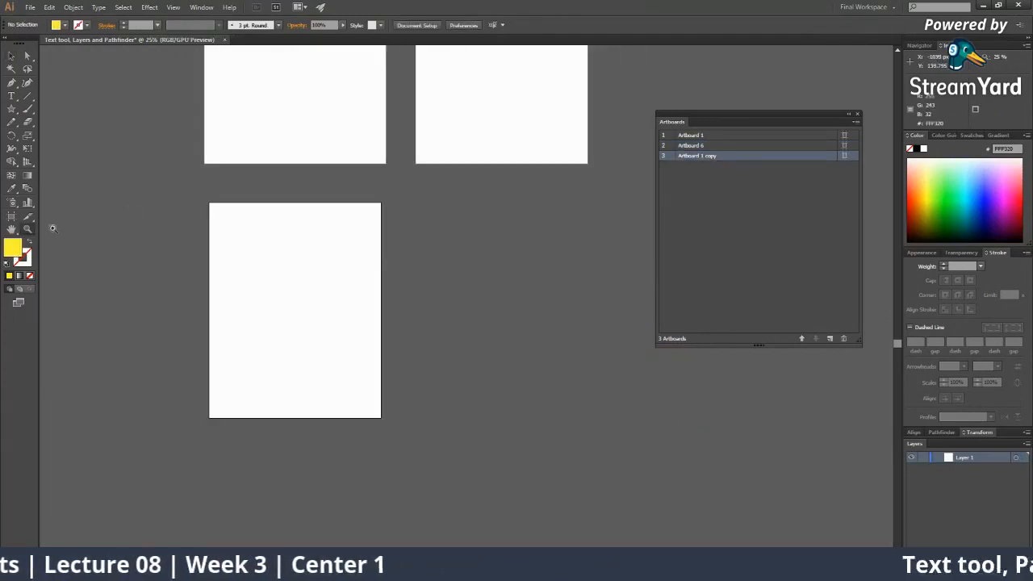
pyautogui.click(11, 216)
pyautogui.press('Delete')
pyautogui.click(435, 157)
pyautogui.press('Delete')
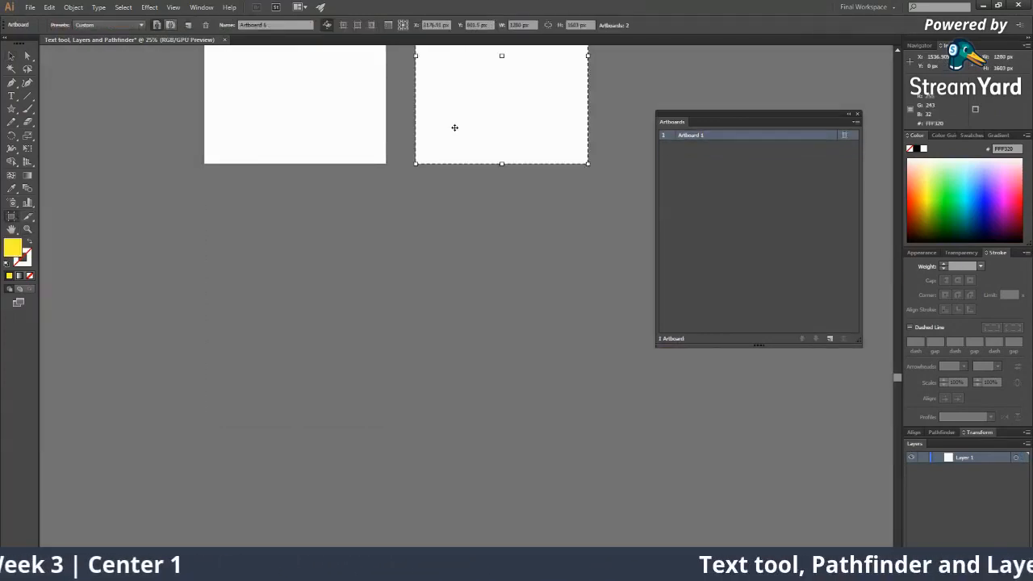
pyautogui.press('Escape')
pyautogui.hotkey('ctrl', '0')
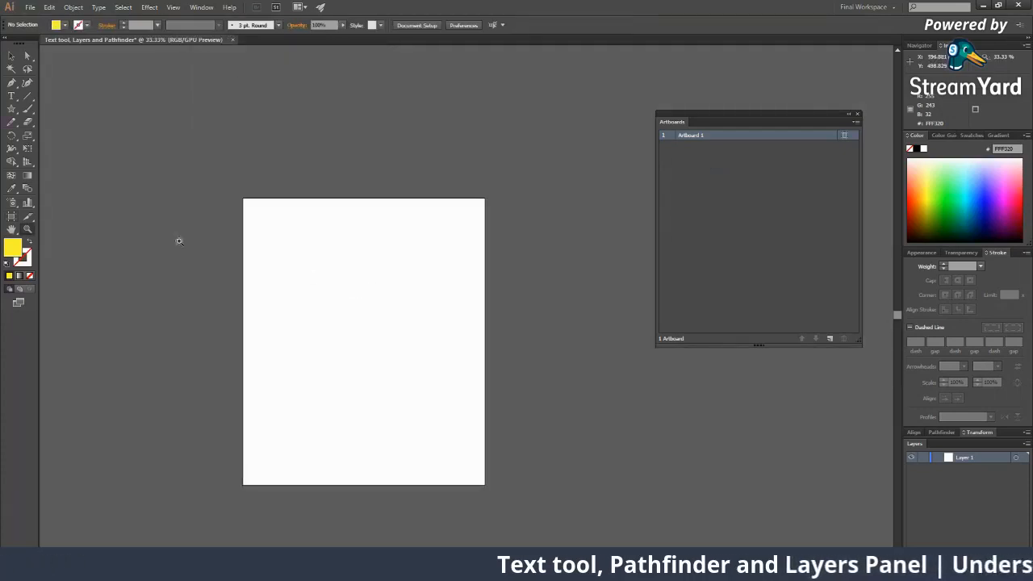
# Show the variants of the Type tool and choose the standard Type Tool.
pyautogui.click(12, 97)
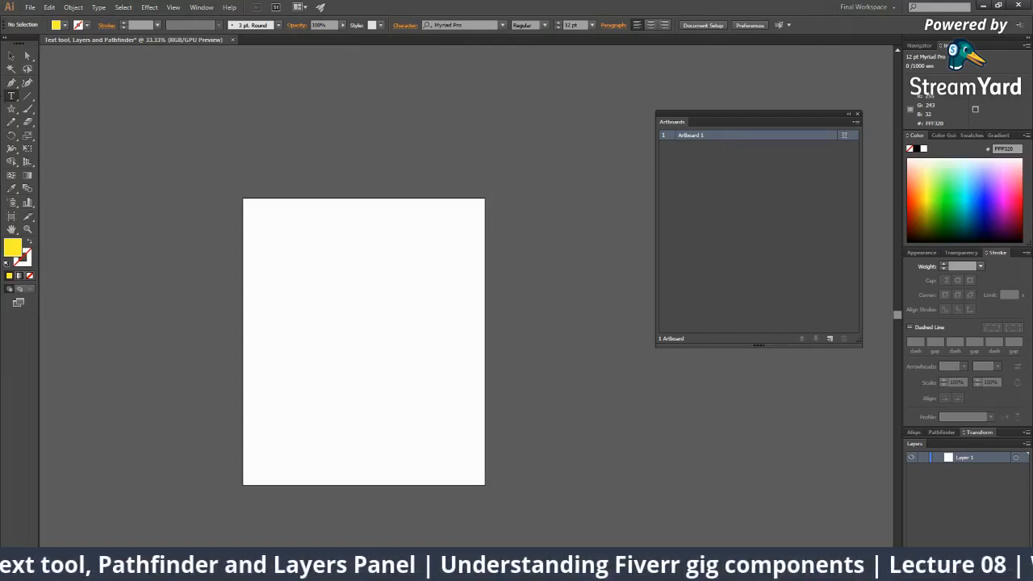
pyautogui.click(18, 98)
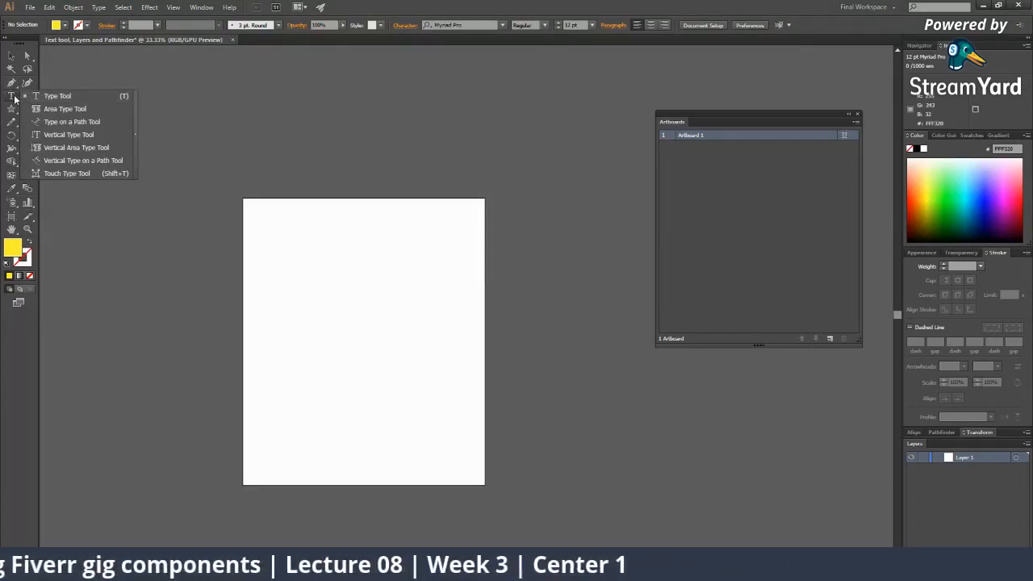
pyautogui.click(14, 97)
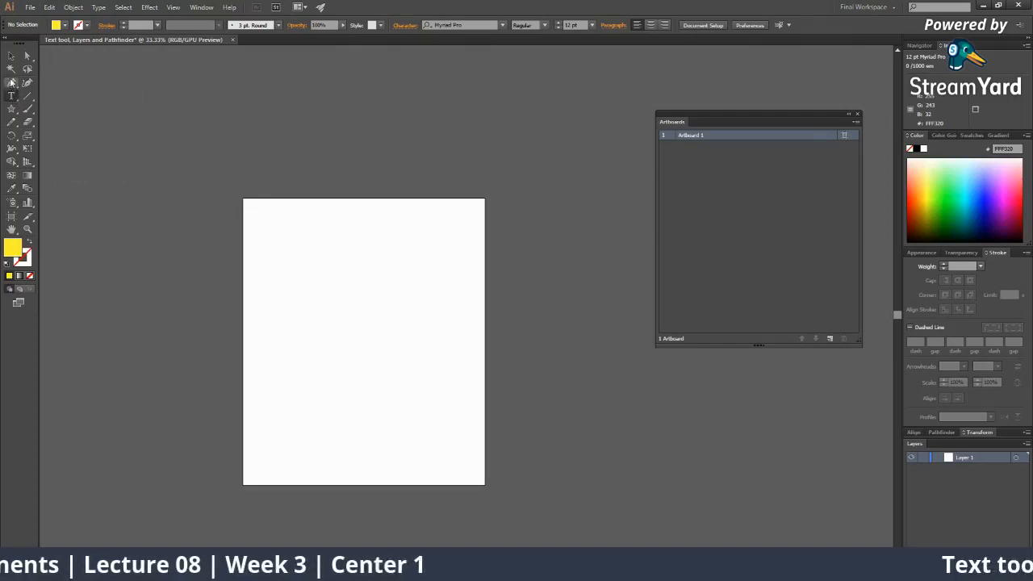
pyautogui.click(12, 96)
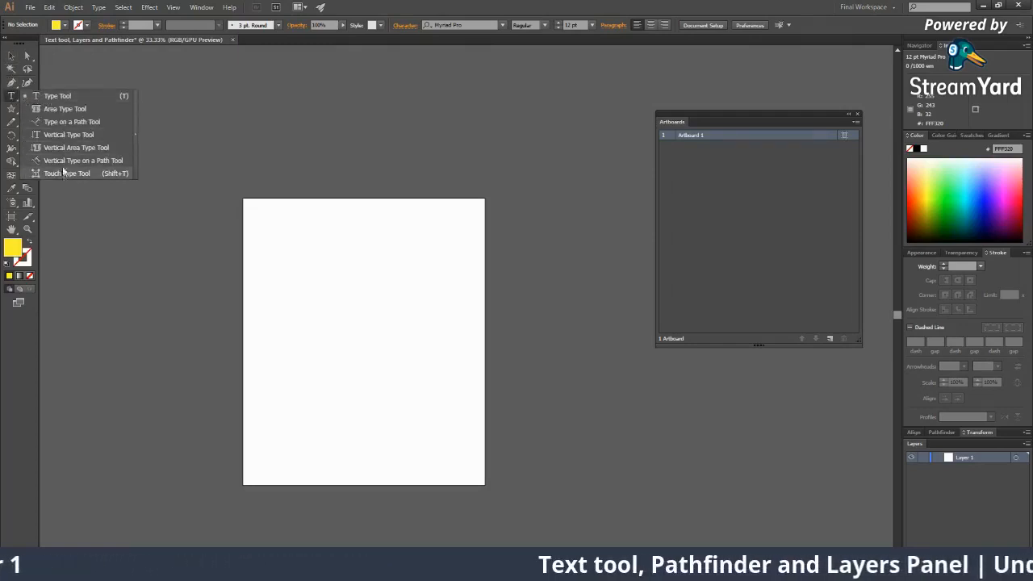
pyautogui.click(68, 100)
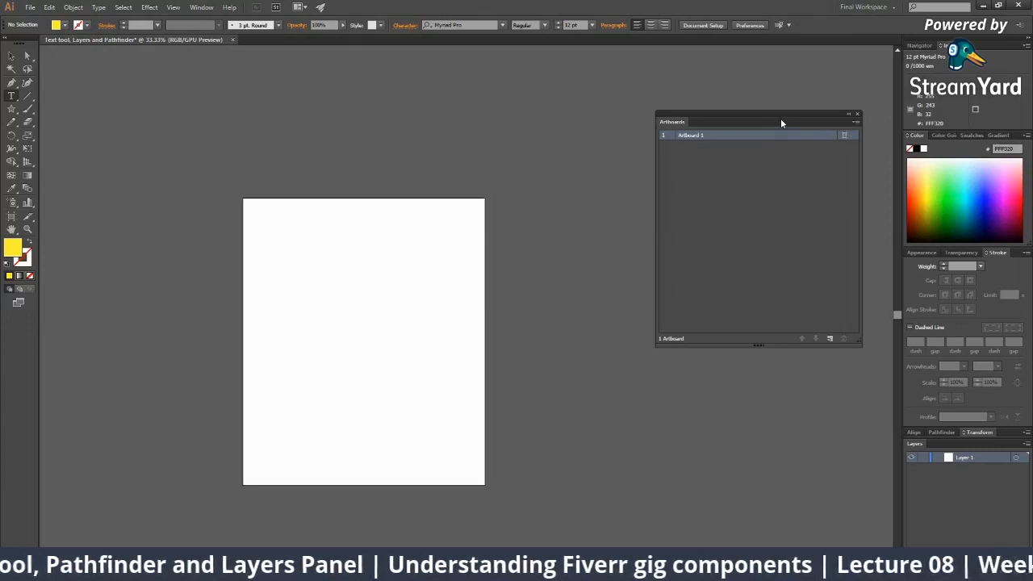
# Dock the floating Artboards panel beside Layers and open the Character panel.
pyautogui.moveTo(774, 121); pyautogui.dragTo(979, 445)
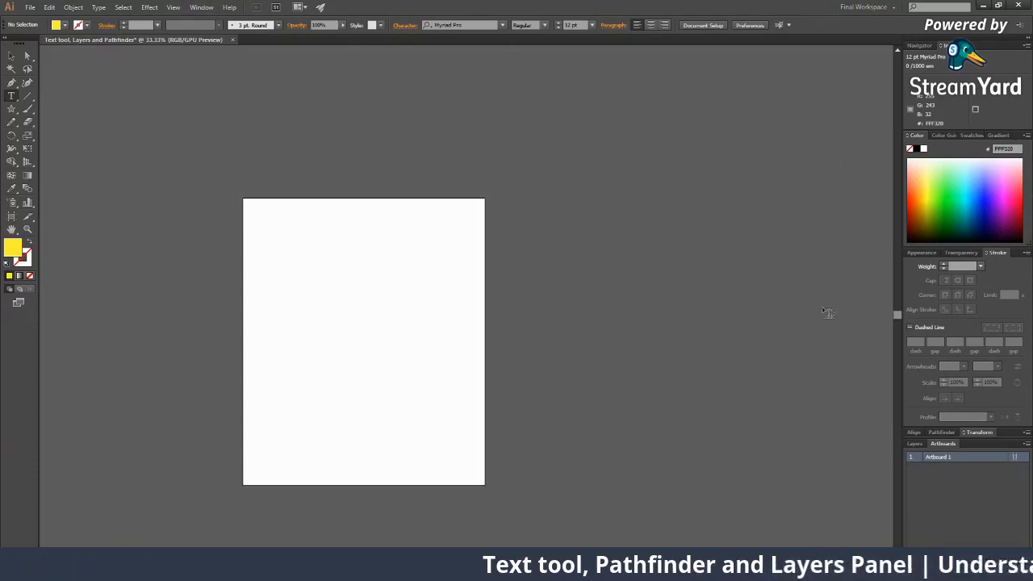
pyautogui.click(202, 7)
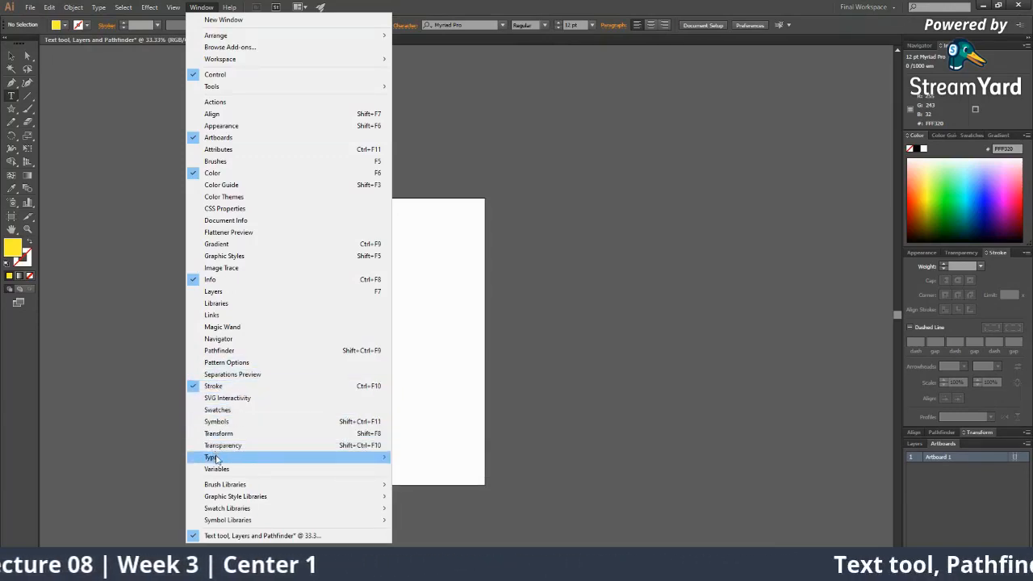
pyautogui.moveTo(218, 460)
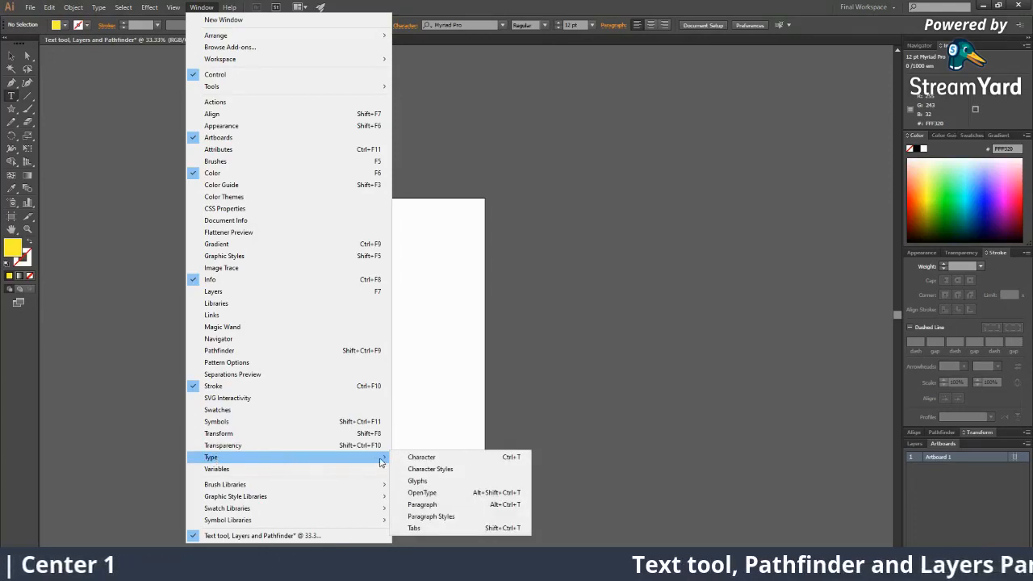
pyautogui.click(450, 458)
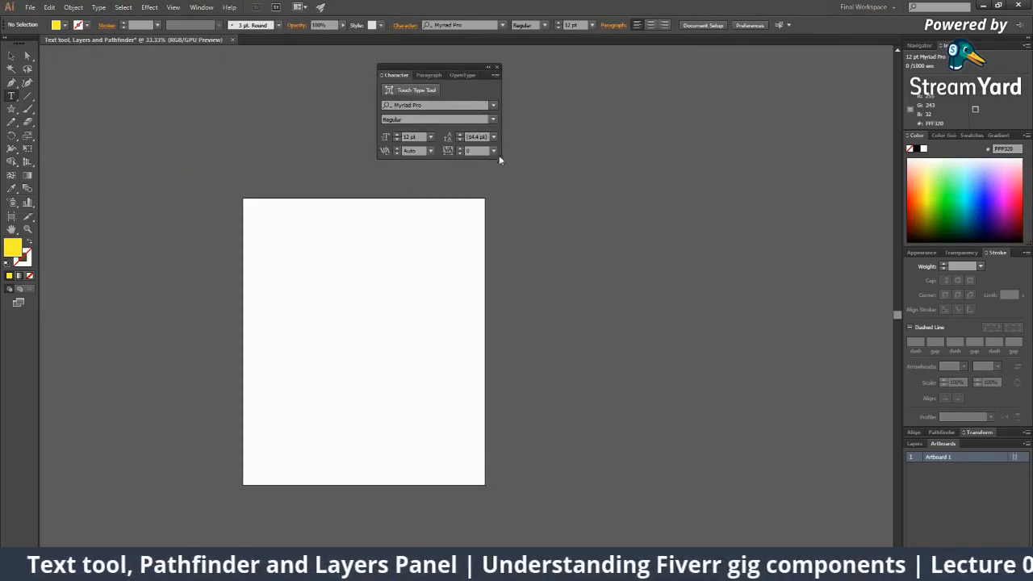
# Look through the Paragraph and OpenType settings grouped with the Character panel, and return to the Character settings.
pyautogui.doubleClick(465, 65)
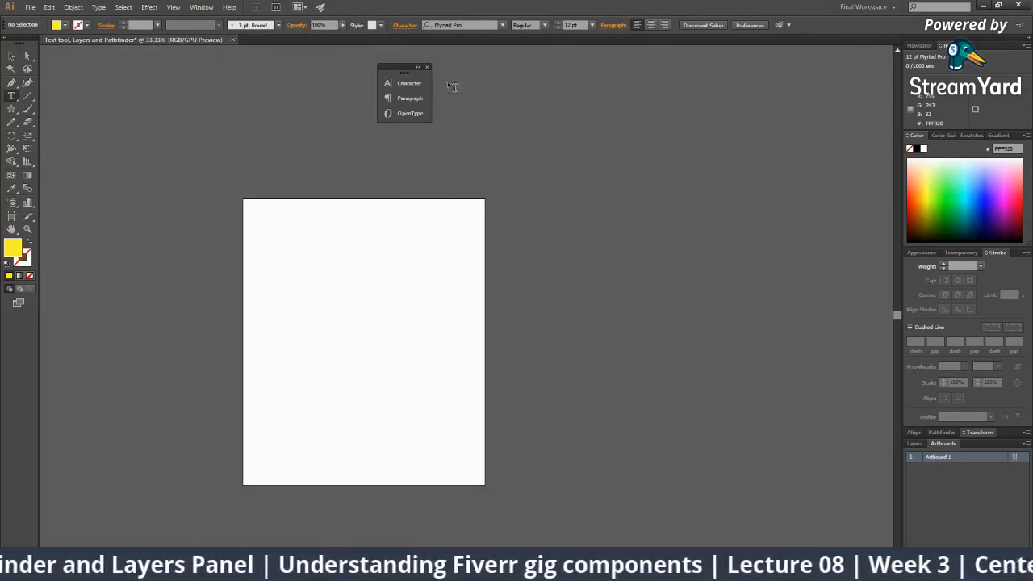
pyautogui.click(405, 75)
pyautogui.click(428, 75)
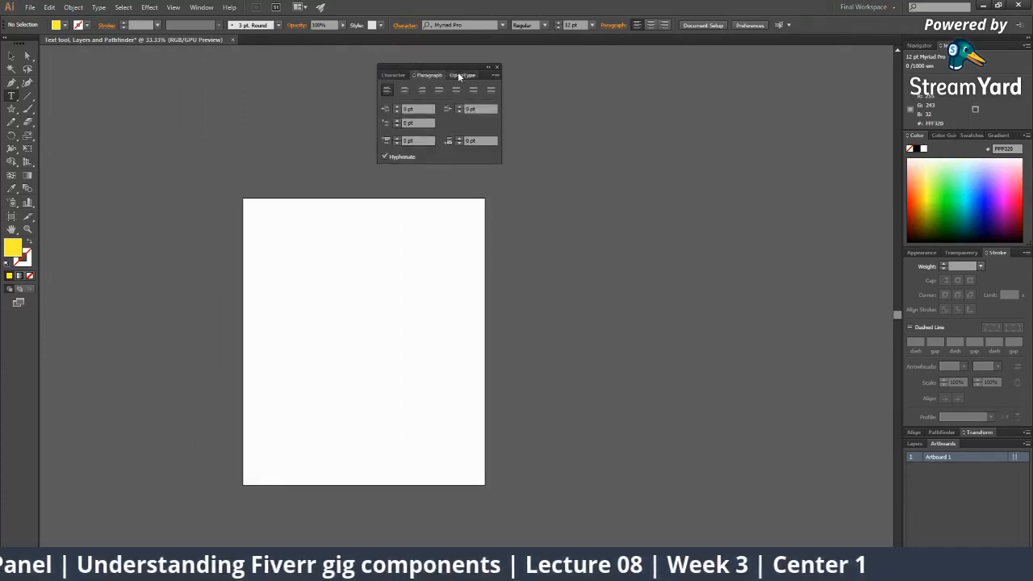
pyautogui.click(415, 76)
pyautogui.click(438, 76)
pyautogui.click(403, 74)
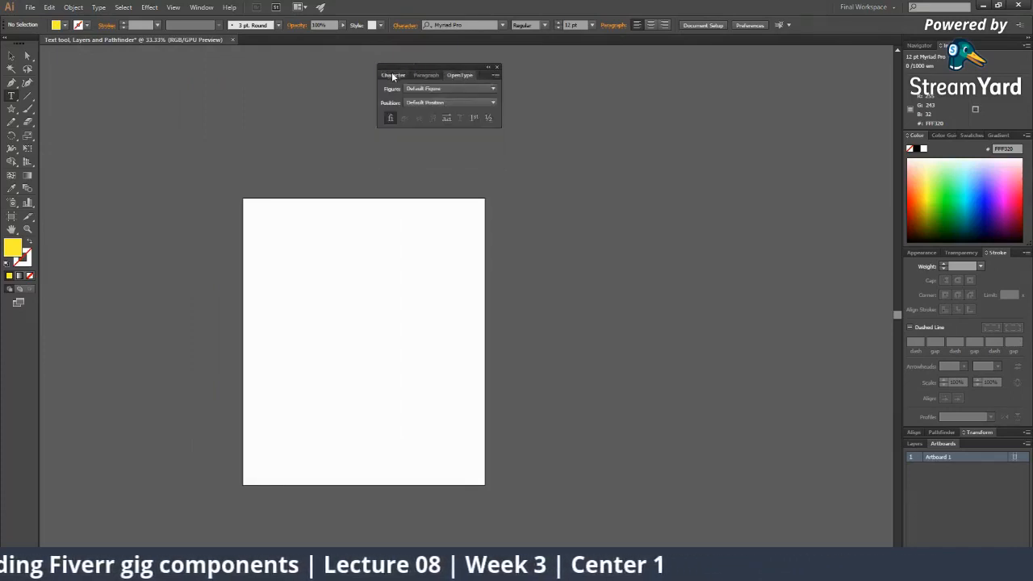
pyautogui.click(391, 74)
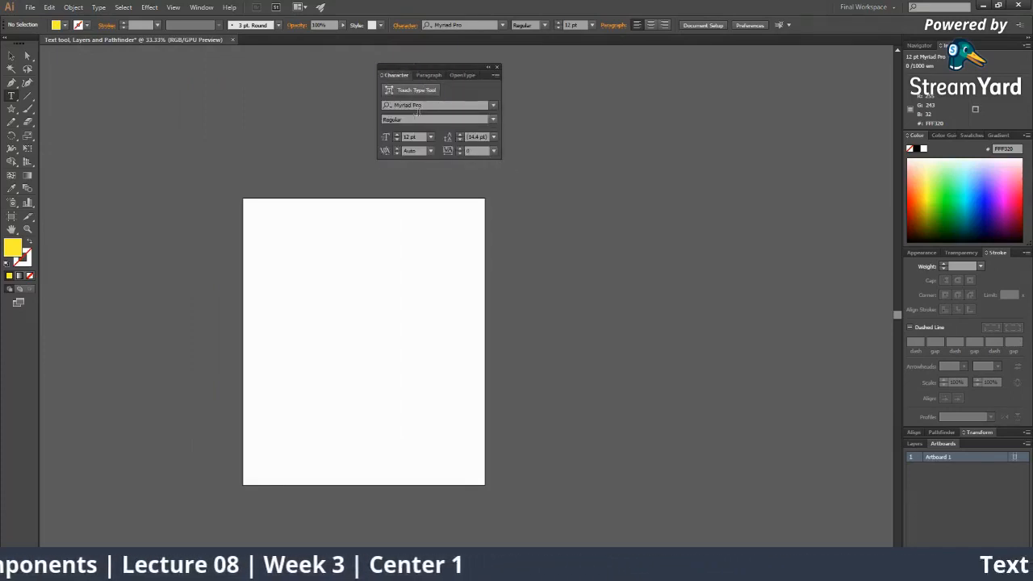
# Show the full options of the Character panel and move the floating panel clear of the artboard.
pyautogui.click(495, 76)
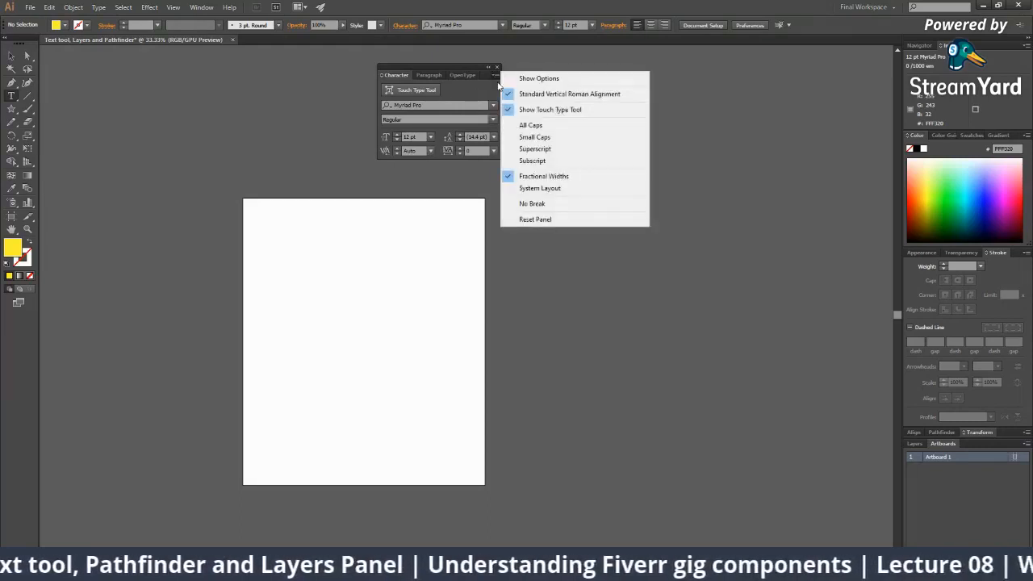
pyautogui.click(548, 82)
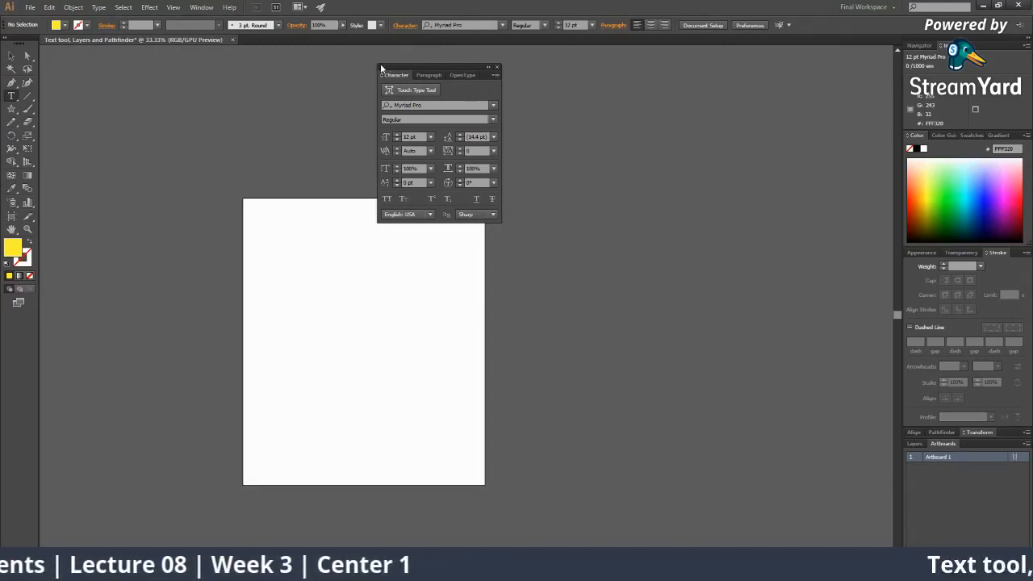
pyautogui.moveTo(385, 65); pyautogui.dragTo(588, 171)
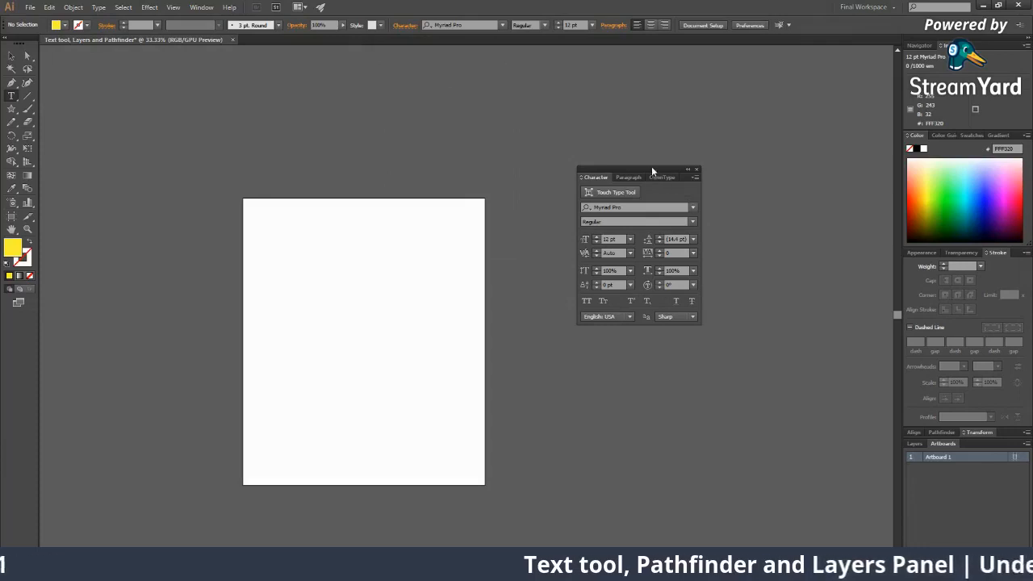
# Try docking the Character panel group beneath the Color panel.
pyautogui.moveTo(652, 166)
pyautogui.mouseDown()
pyautogui.moveTo(960, 262)
pyautogui.moveTo(980, 247)
pyautogui.mouseUp()
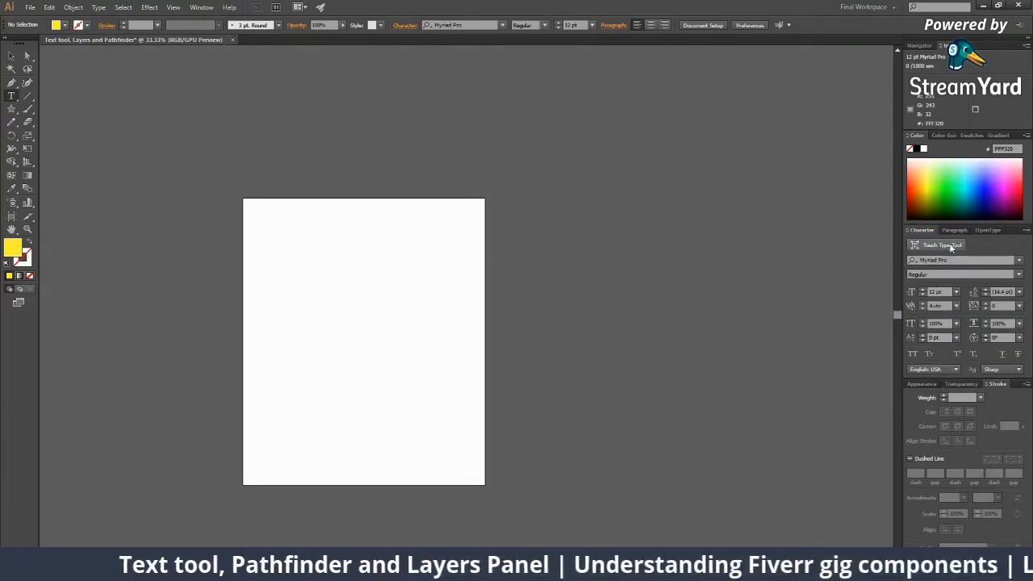
pyautogui.moveTo(1013, 235); pyautogui.dragTo(991, 305)
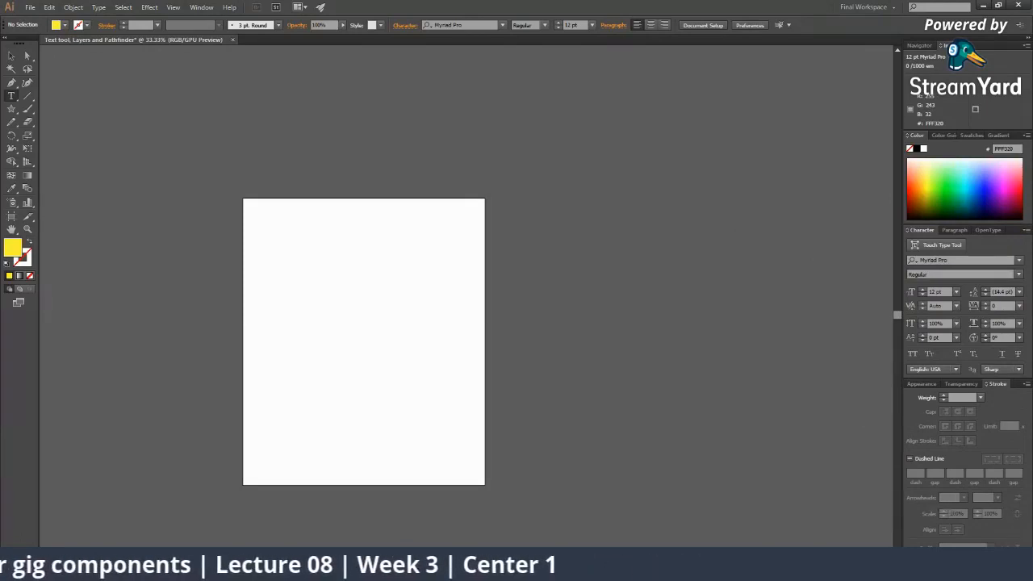
pyautogui.doubleClick(997, 384)
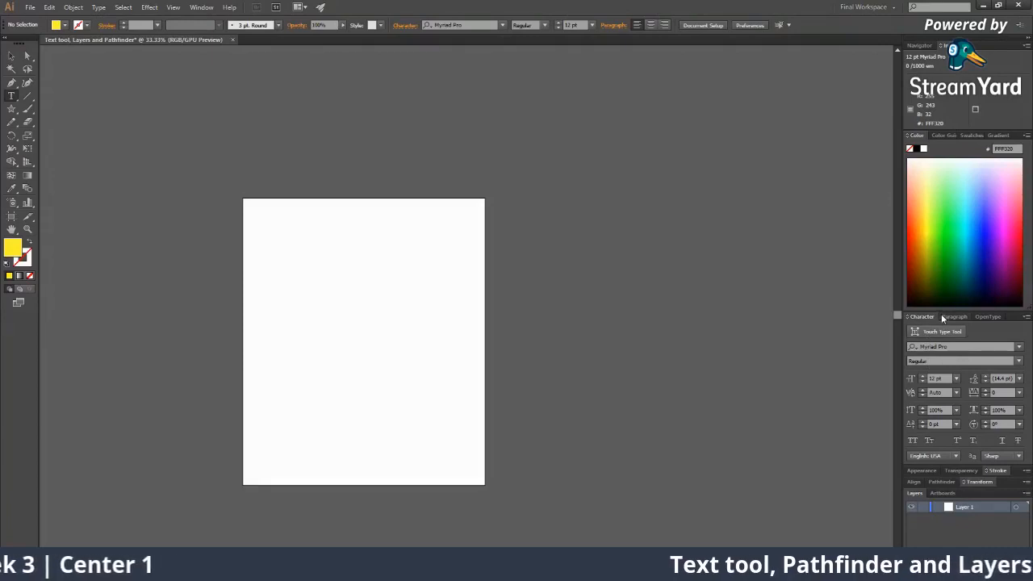
pyautogui.moveTo(1014, 319); pyautogui.dragTo(686, 127)
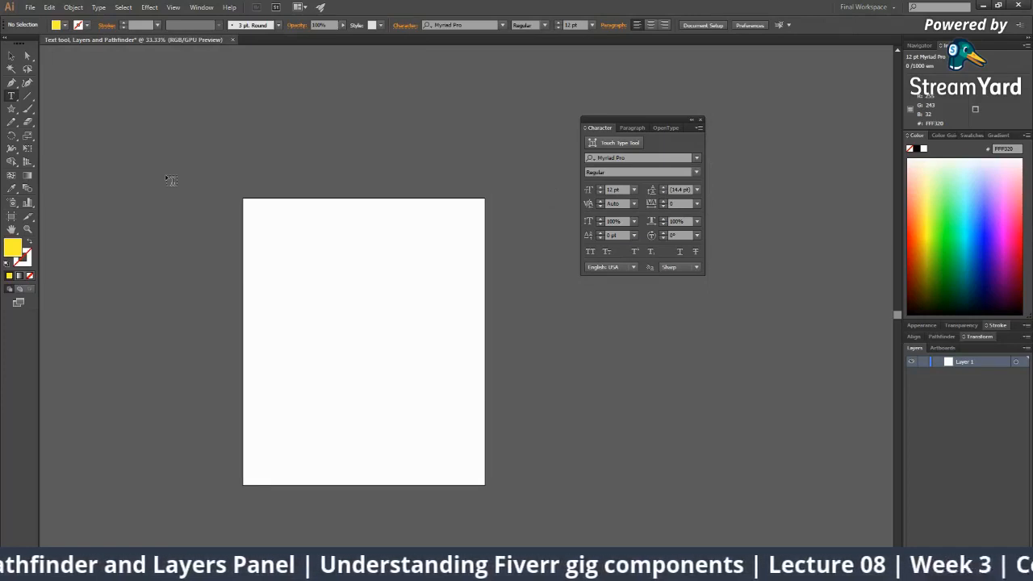
# Add the point text "hELLO" in the upper part of the artboard with the Type Tool and select it as an object.
pyautogui.click(11, 96)
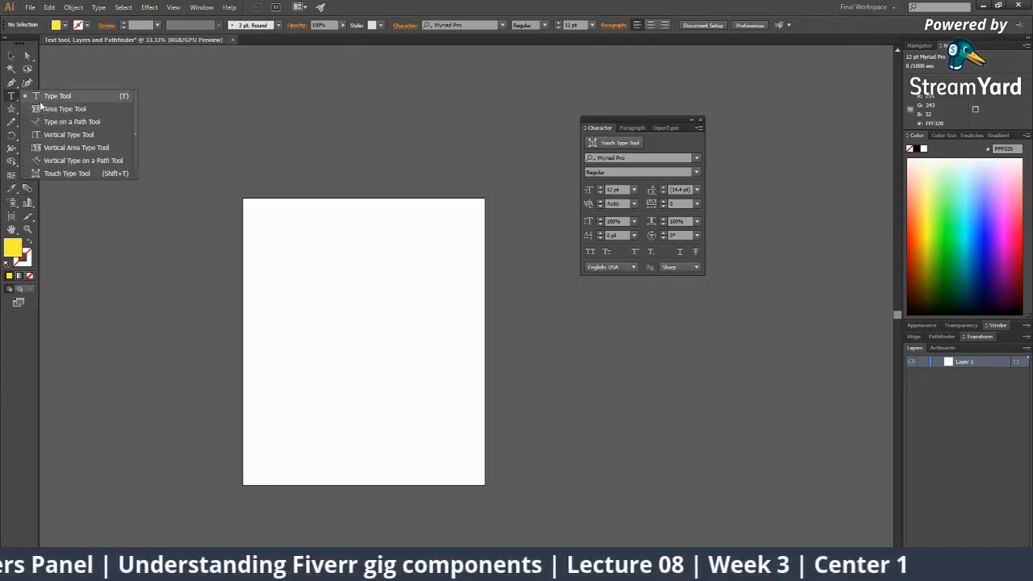
pyautogui.click(44, 100)
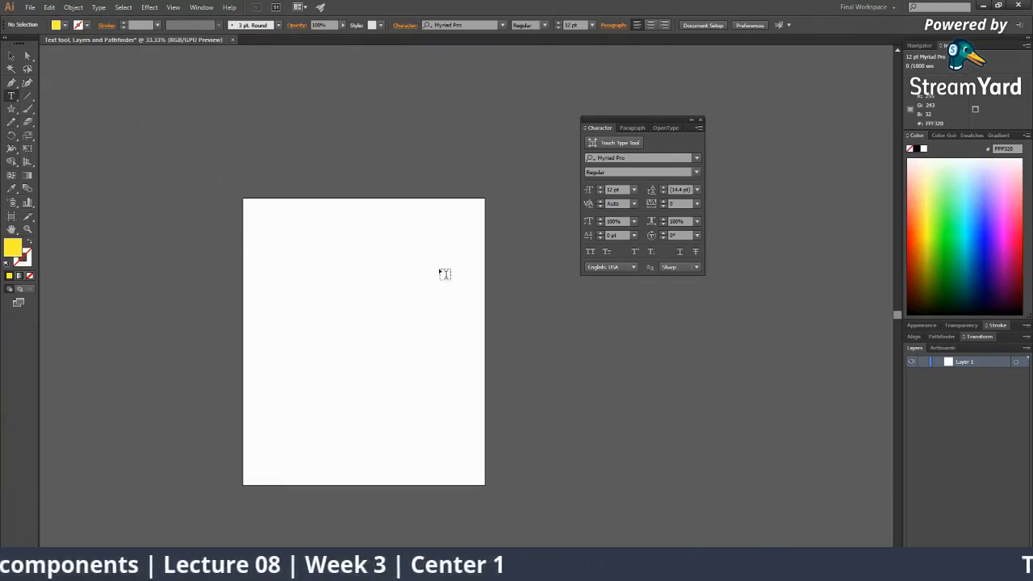
pyautogui.click(321, 264)
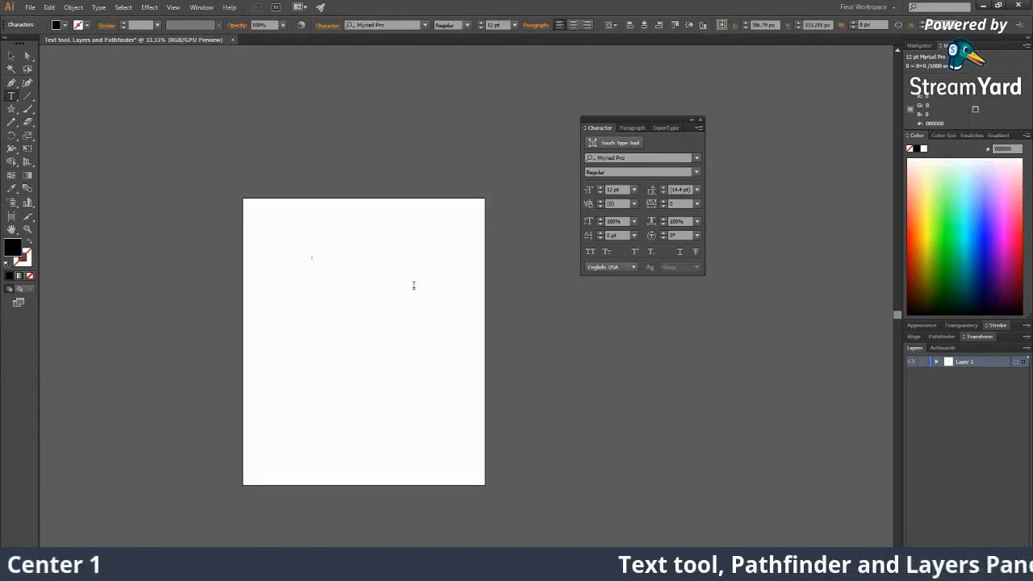
pyautogui.write('h')
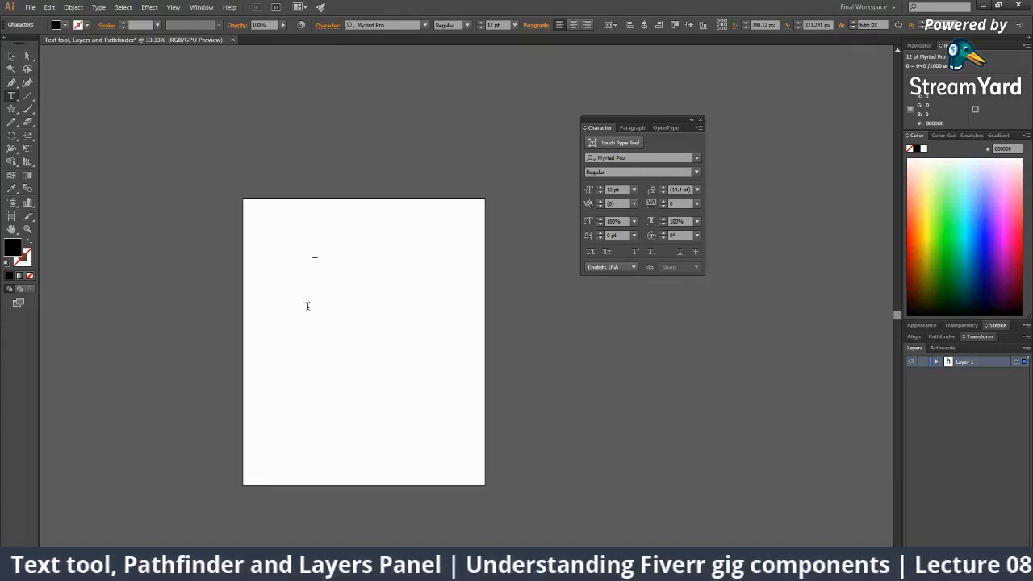
pyautogui.click(26, 229)
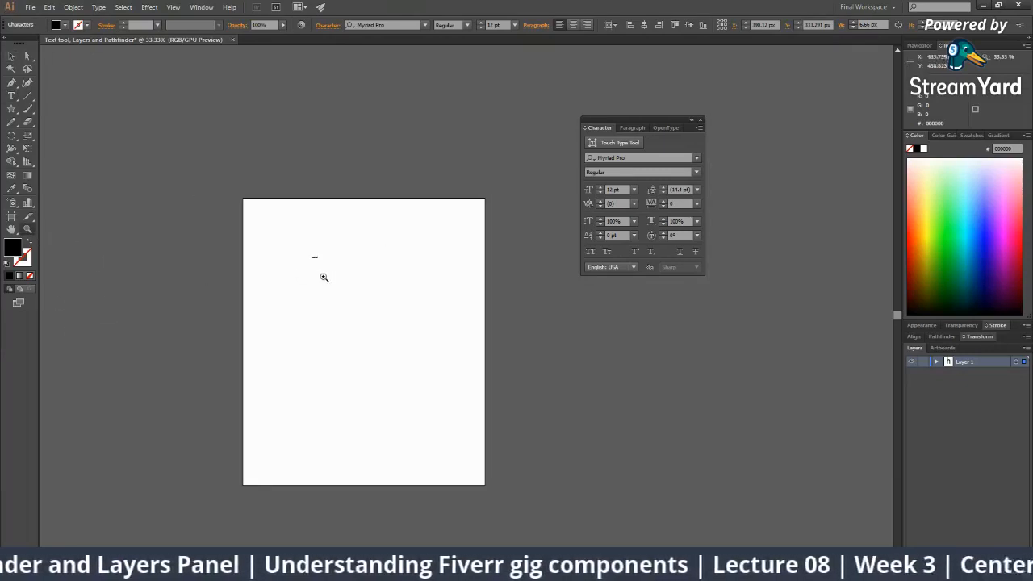
pyautogui.click(338, 274)
pyautogui.click(466, 303)
pyautogui.click(466, 303)
pyautogui.click(460, 306)
pyautogui.click(452, 309)
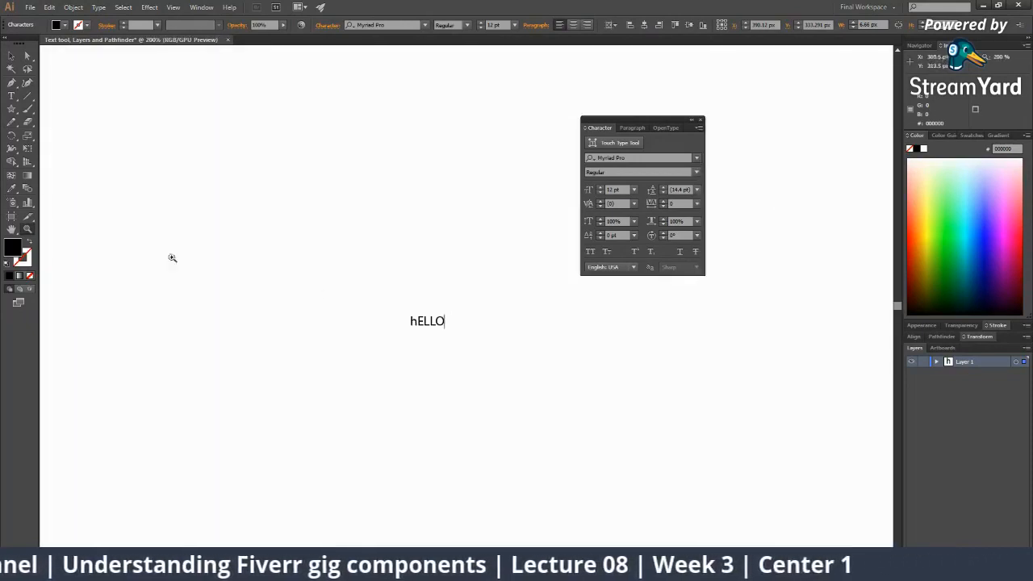
pyautogui.click(6, 67)
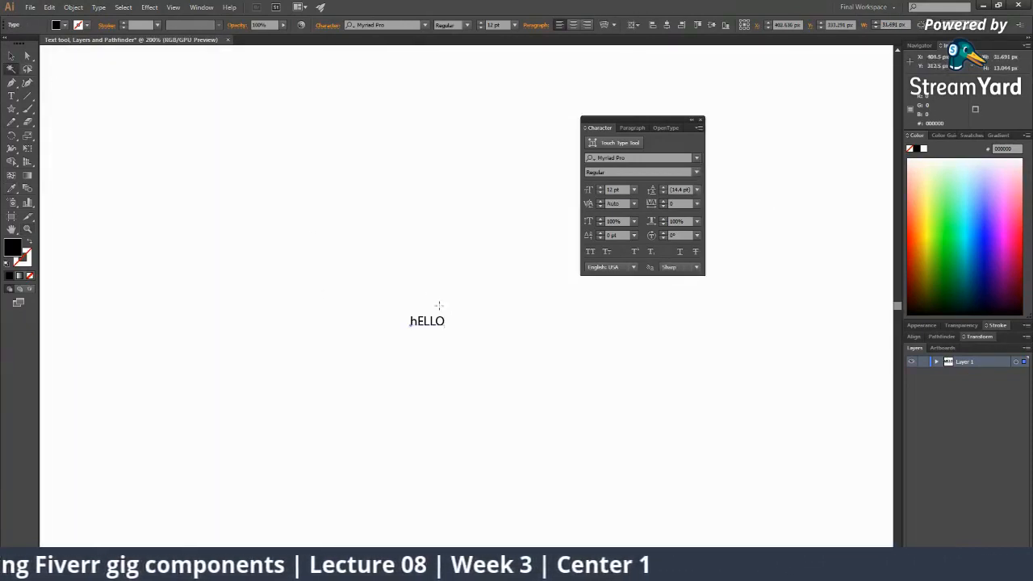
pyautogui.click(12, 55)
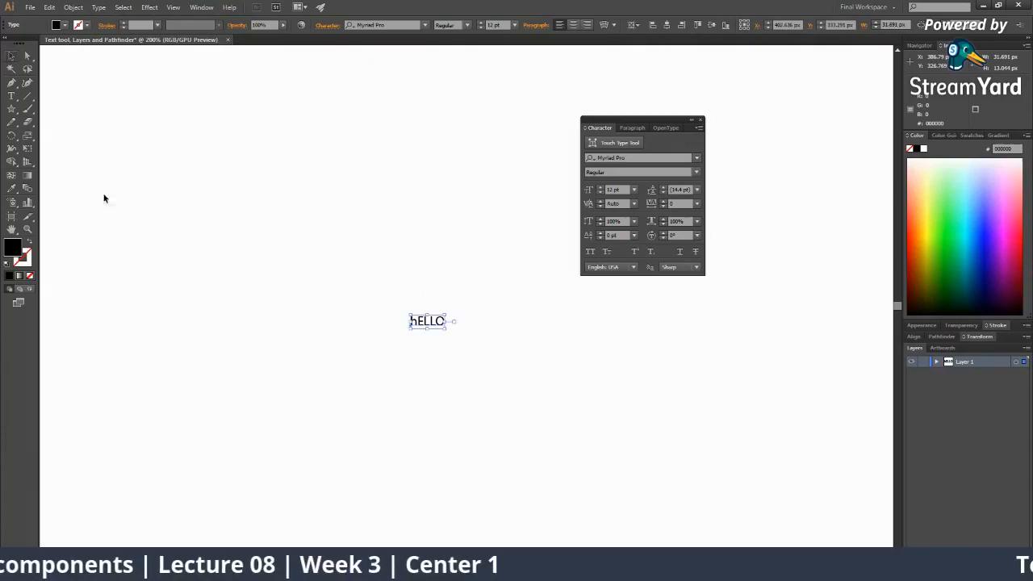
# Set the font style of the "hELLO" text to Bold.
pyautogui.press('z')
pyautogui.keyDown('alt'); pyautogui.click(454, 327); pyautogui.keyUp('alt')
pyautogui.keyDown('alt'); pyautogui.click(484, 324); pyautogui.keyUp('alt')
pyautogui.hscroll(3, 420, 319)
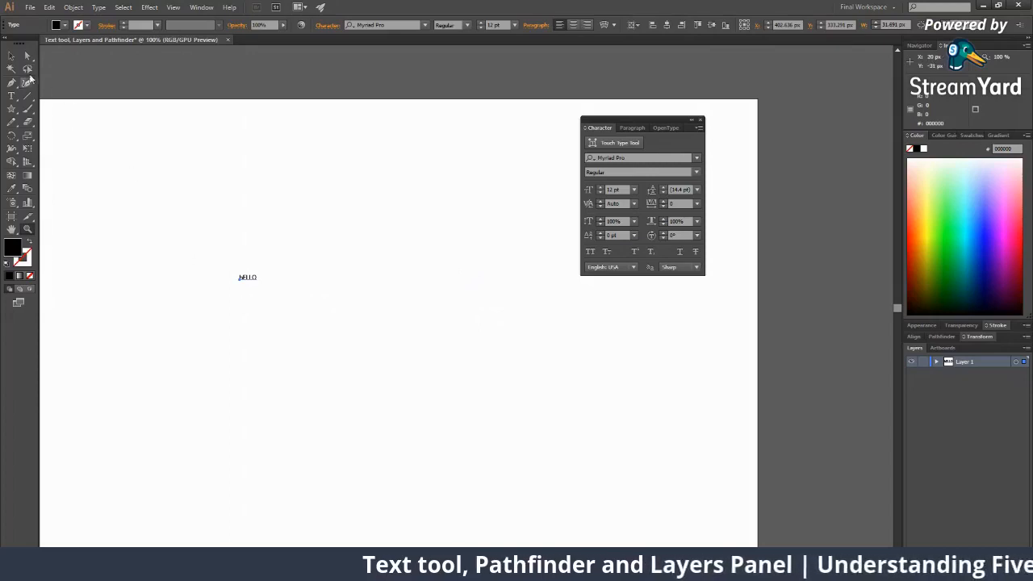
pyautogui.click(18, 55)
pyautogui.click(406, 267)
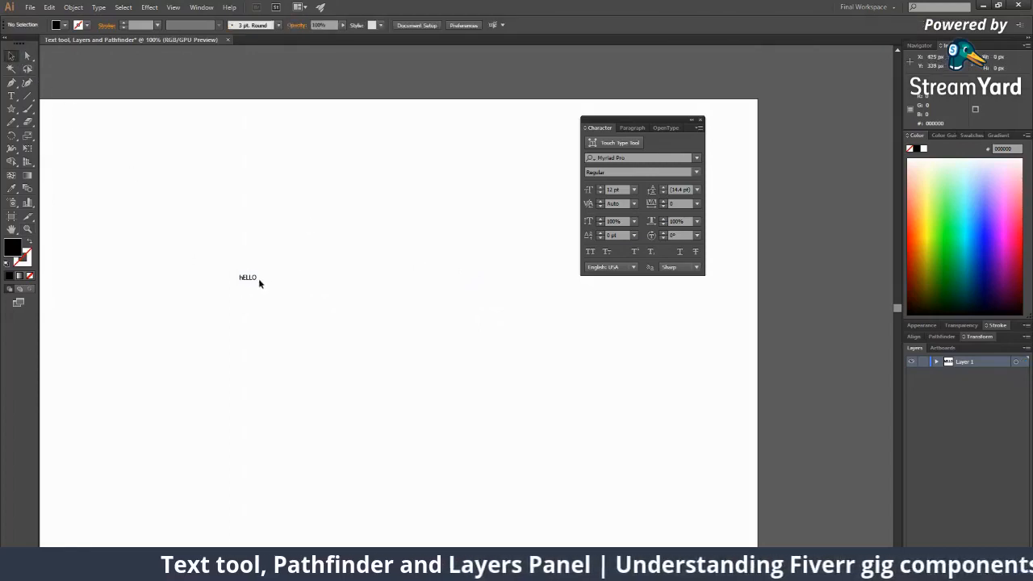
pyautogui.click(250, 277)
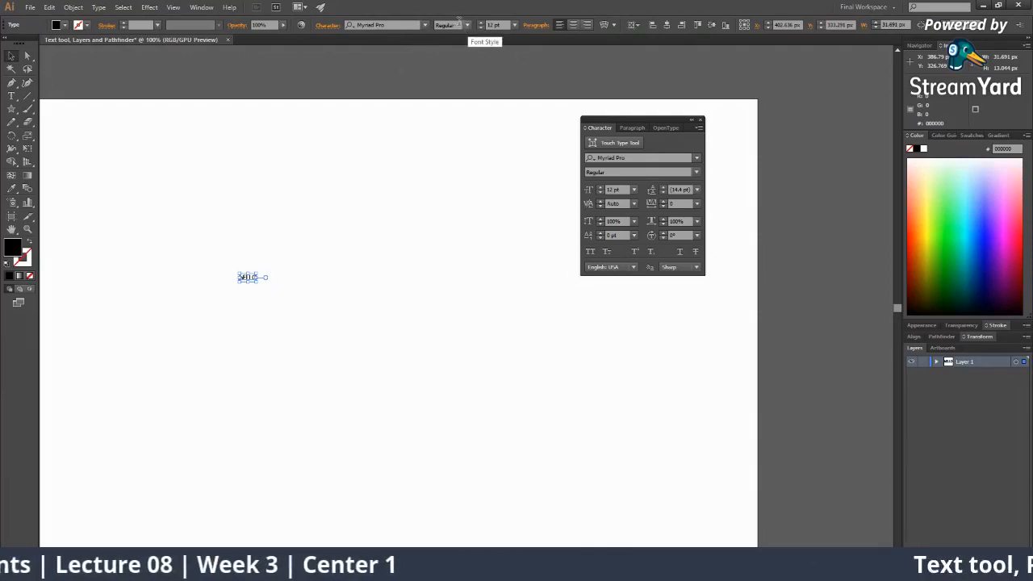
pyautogui.click(407, 23)
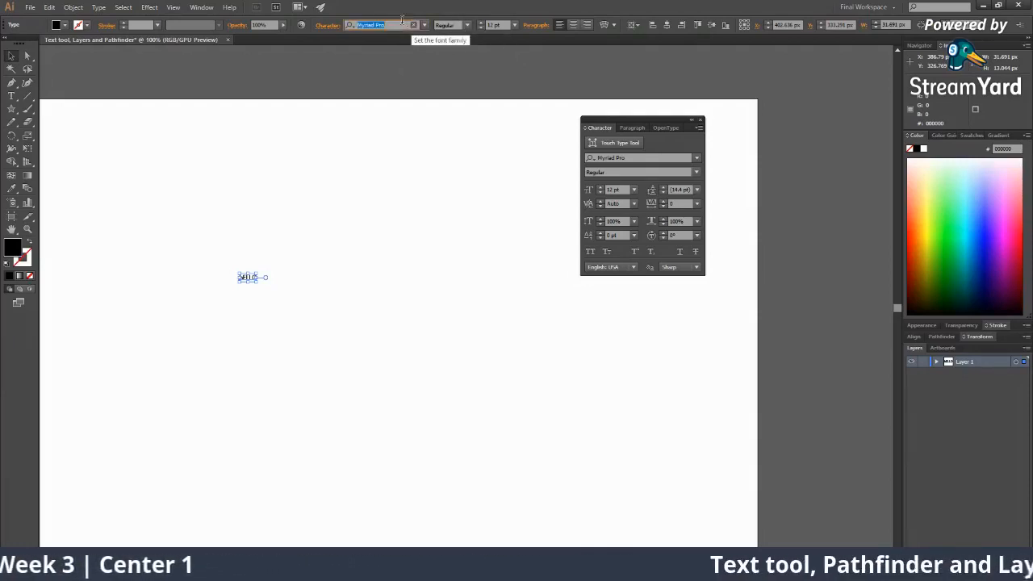
pyautogui.click(456, 25)
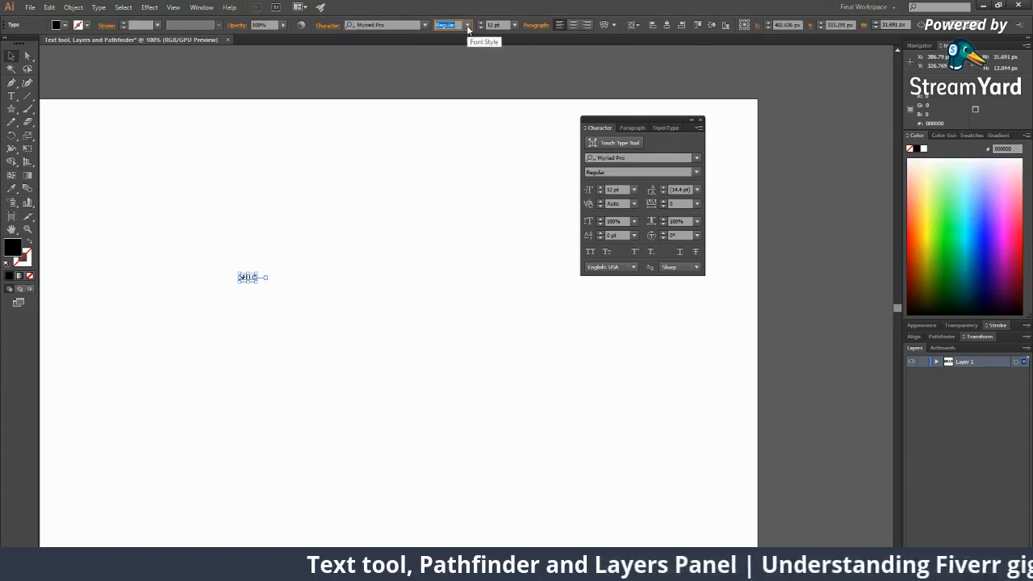
pyautogui.click(467, 25)
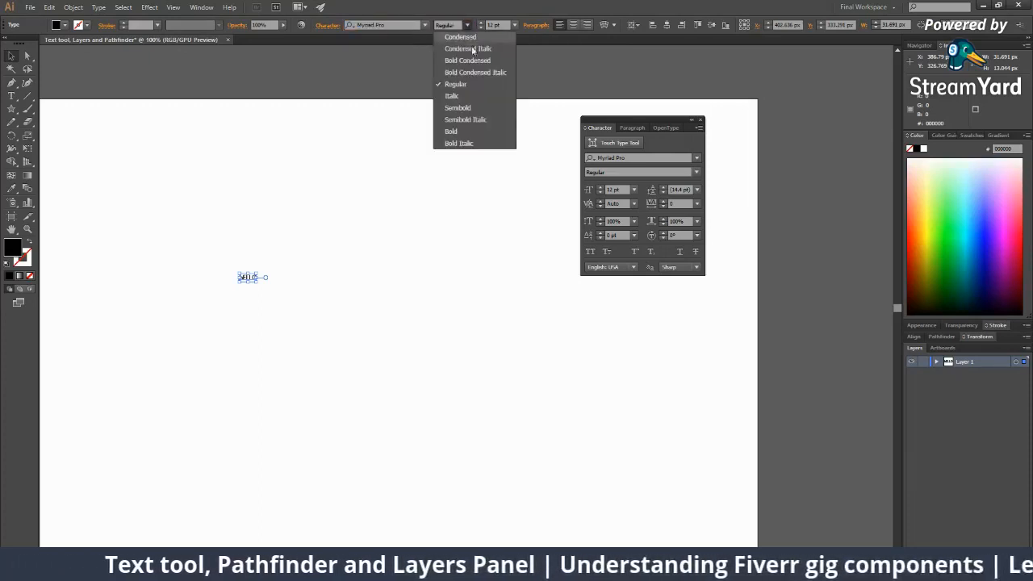
pyautogui.click(451, 131)
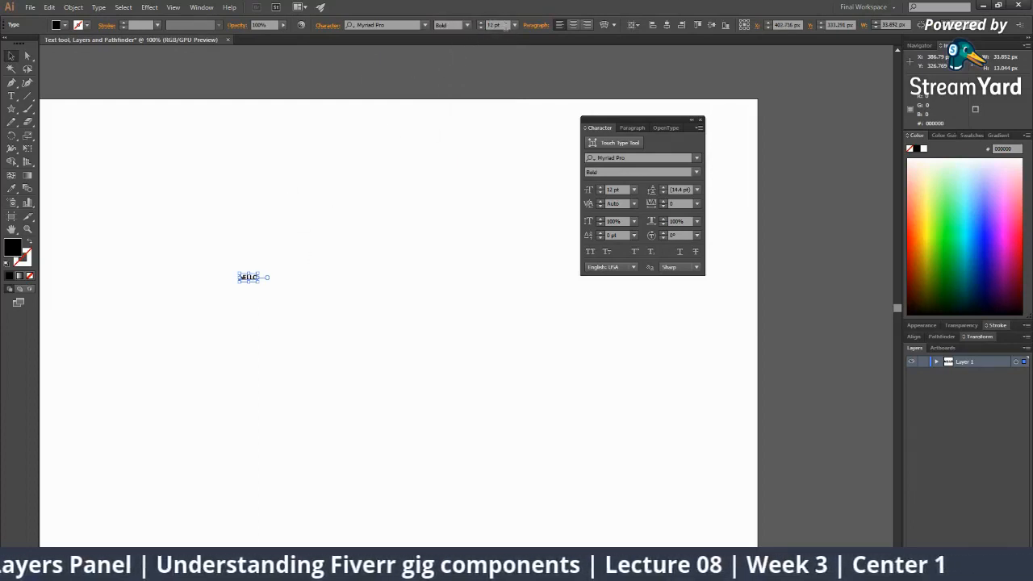
# Examine the font size, font family and font style settings available for the "hELLO" text.
pyautogui.click(490, 24)
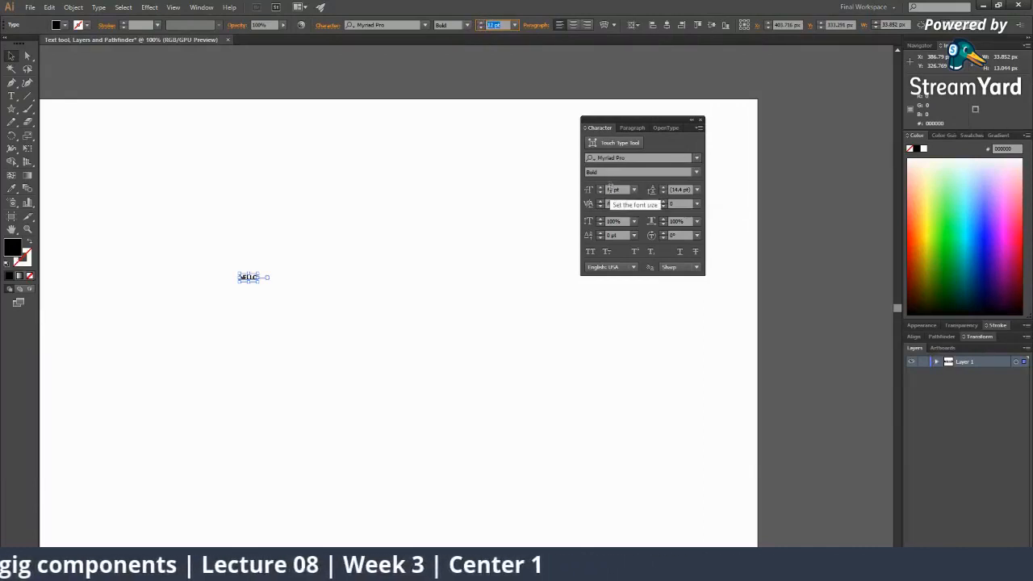
pyautogui.click(639, 157)
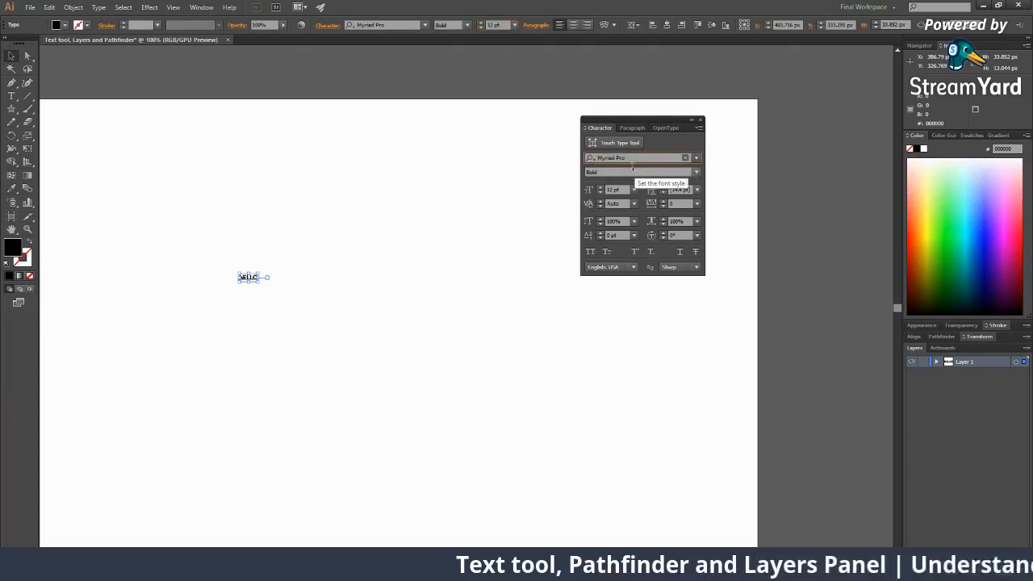
pyautogui.click(631, 173)
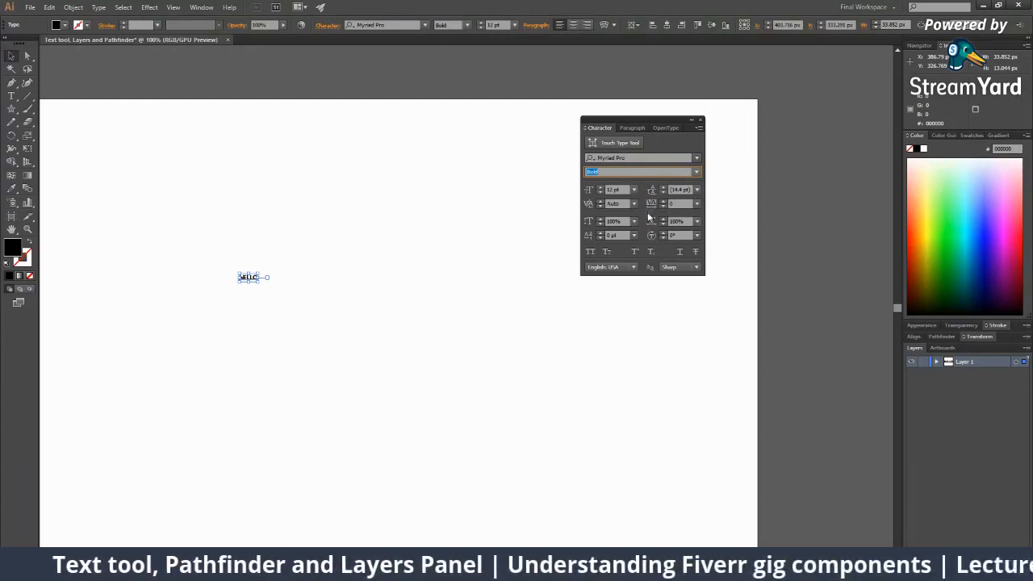
pyautogui.click(707, 280)
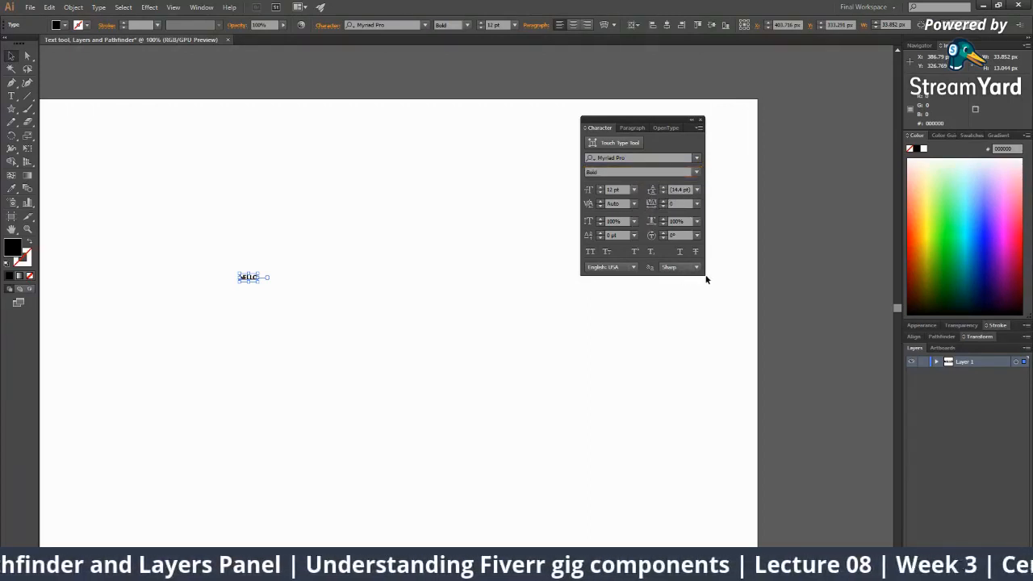
pyautogui.click(710, 279)
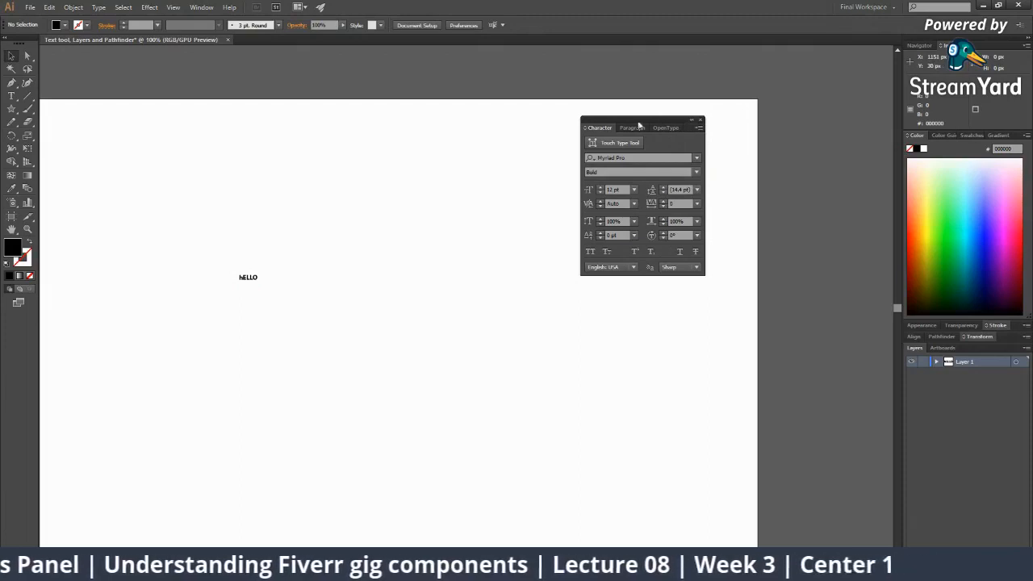
# Move the Character panel closer to the "hELLO" text and increase the text's font size to 23 pt.
pyautogui.moveTo(638, 125); pyautogui.dragTo(598, 184)
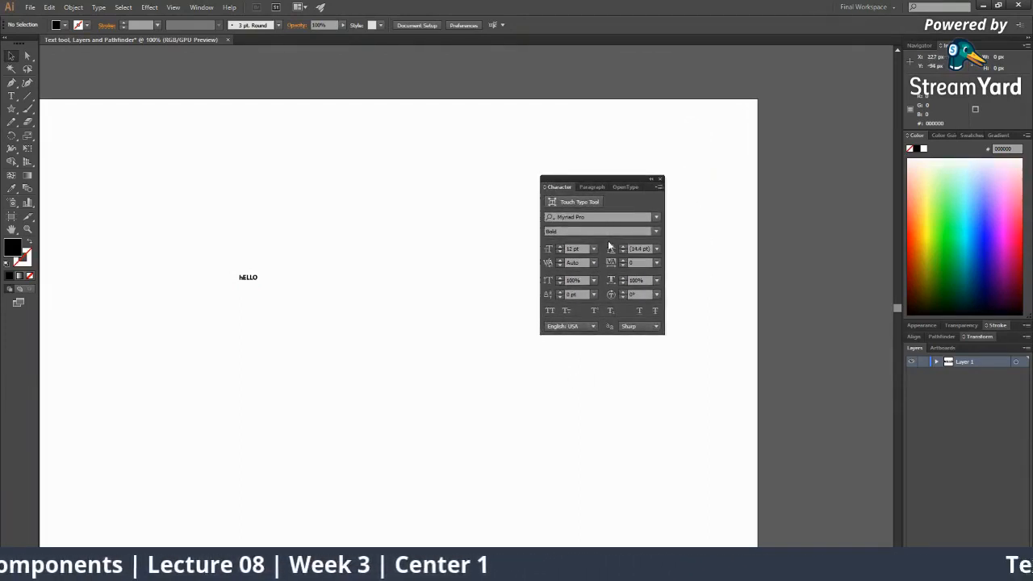
pyautogui.click(256, 281)
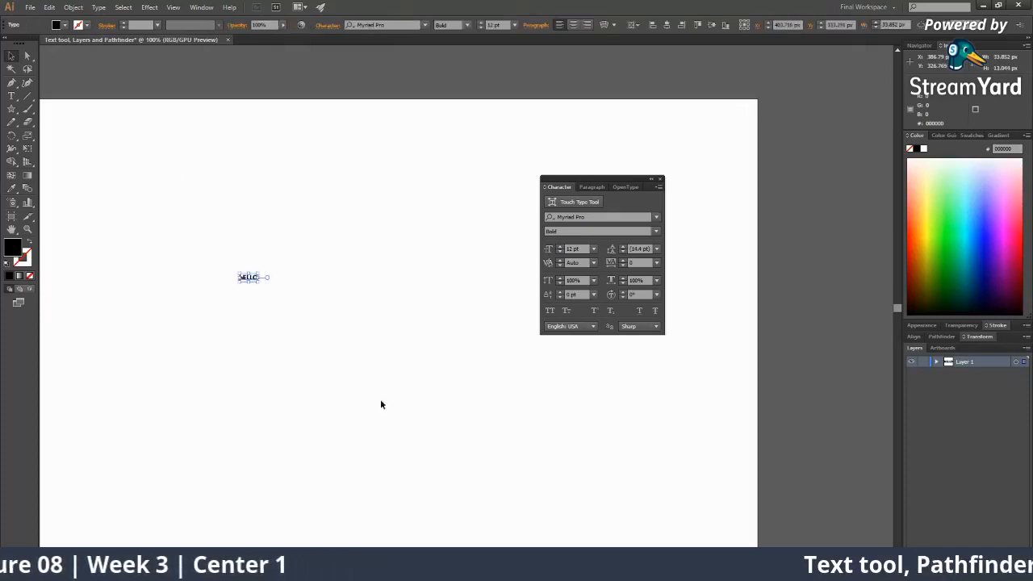
pyautogui.click(559, 246)
pyautogui.click(559, 246)
pyautogui.click(560, 246)
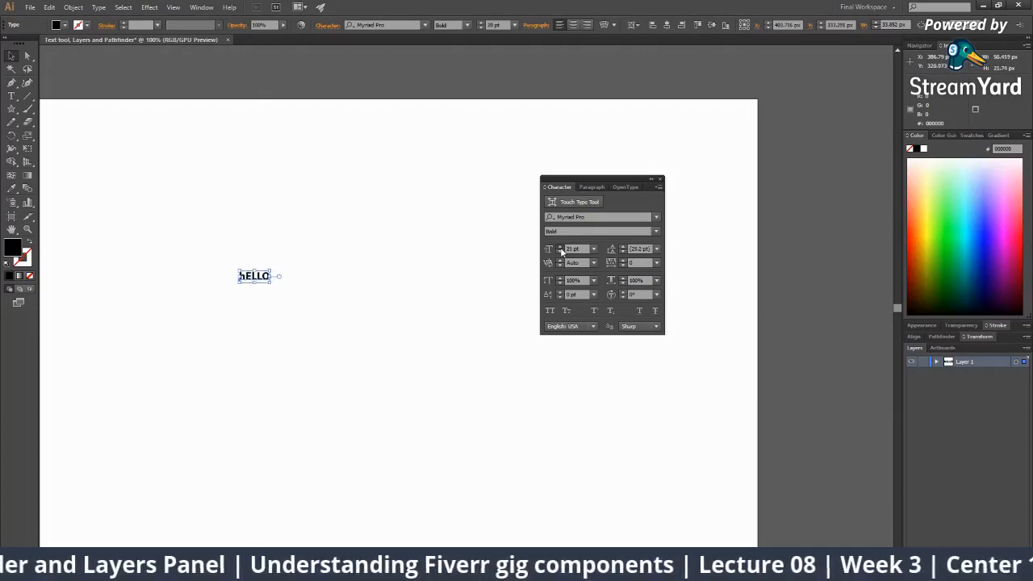
pyautogui.click(560, 246)
pyautogui.click(559, 246)
pyautogui.doubleClick(569, 249)
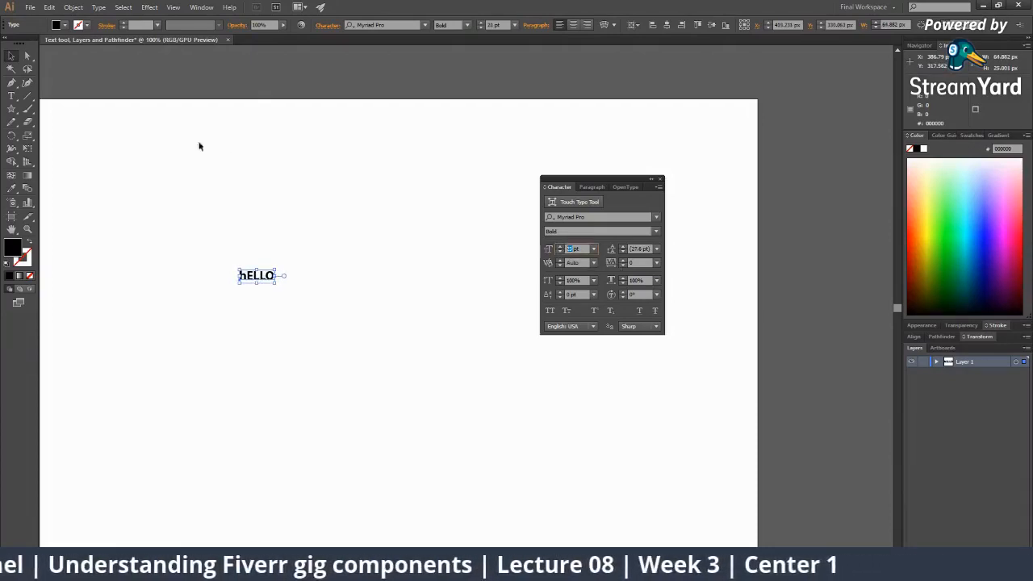
# Set the font size of the "hELLO" text to 200 pt.
pyautogui.press('Return')
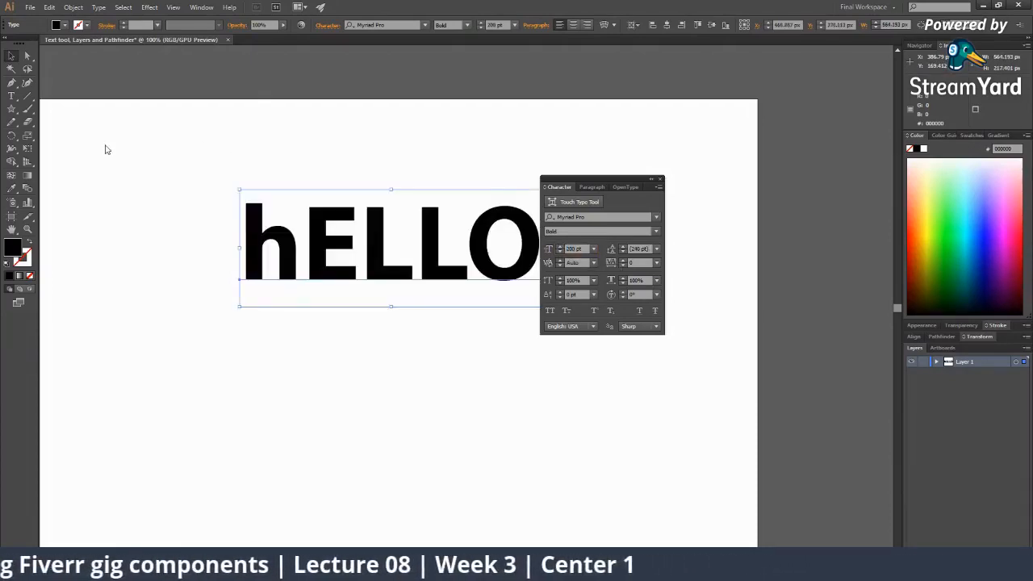
pyautogui.click(350, 367)
pyautogui.hotkey('ctrl', '-')
pyautogui.hotkey('ctrl', '-')
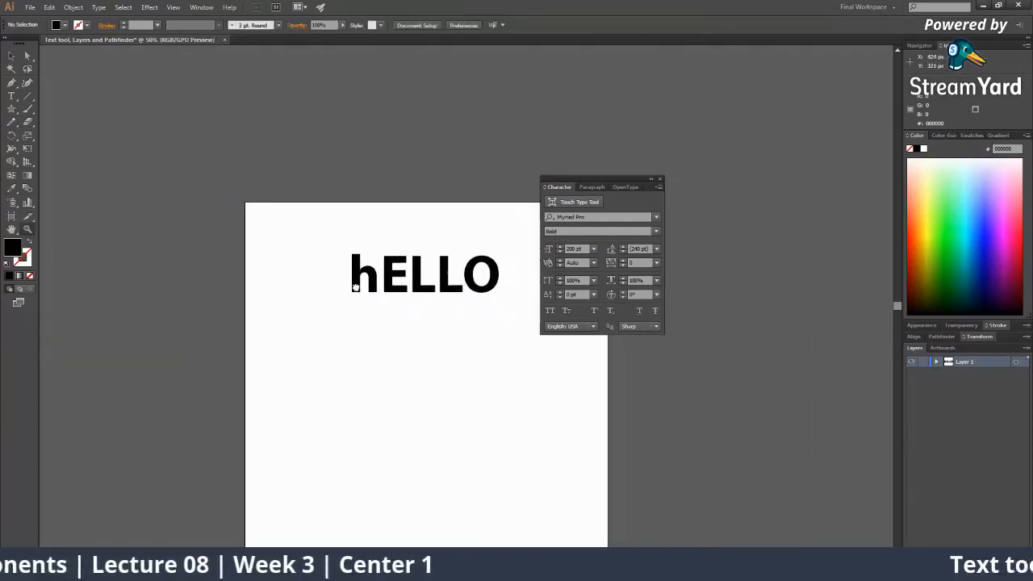
pyautogui.click(429, 291)
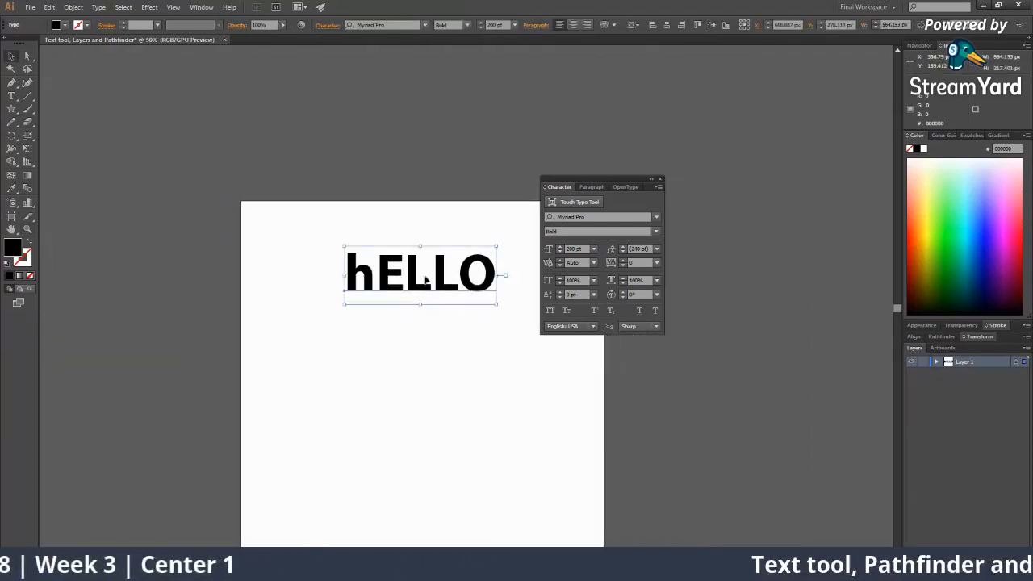
pyautogui.hotkey('ctrl', '+')
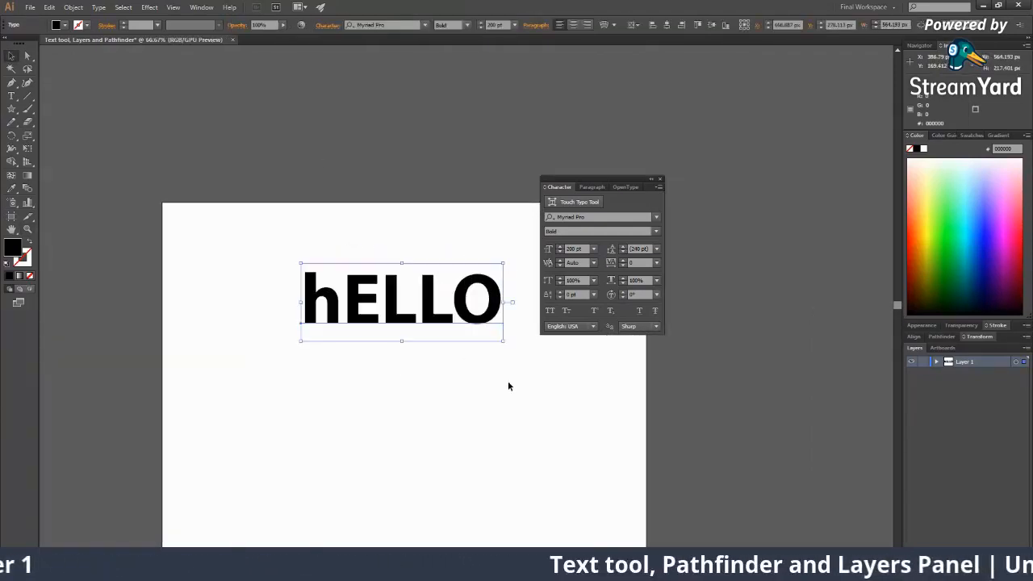
pyautogui.moveTo(498, 348); pyautogui.dragTo(484, 353)
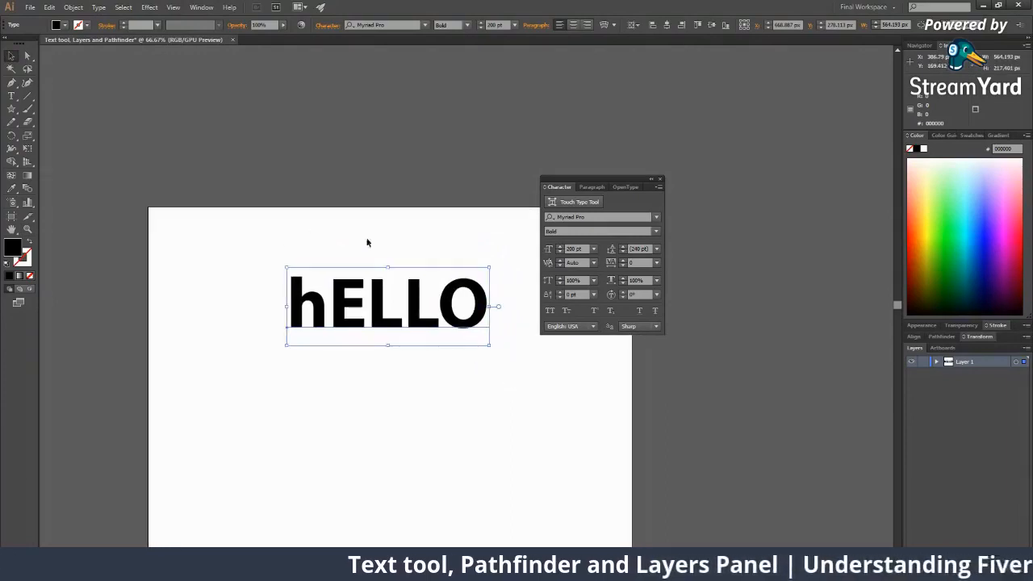
# Draw a small rectangle about 171 px wide below the "hELLO" text, fill it green and try resizing it by its corner.
pyautogui.click(422, 426)
pyautogui.moveTo(296, 346); pyautogui.dragTo(251, 257)
pyautogui.moveTo(11, 110); pyautogui.dragTo(63, 110)
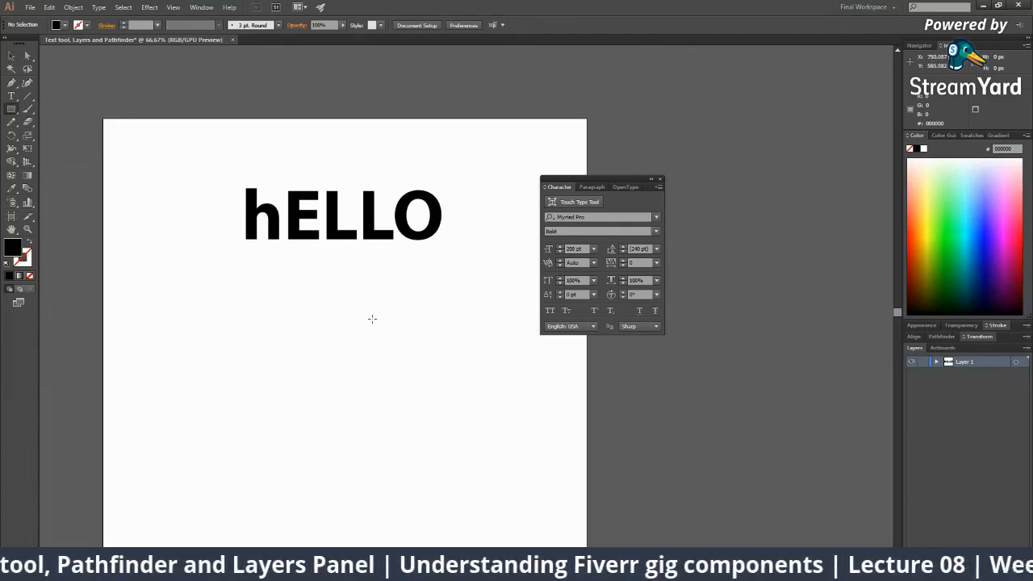
pyautogui.moveTo(373, 318); pyautogui.dragTo(436, 393)
pyautogui.click(947, 251)
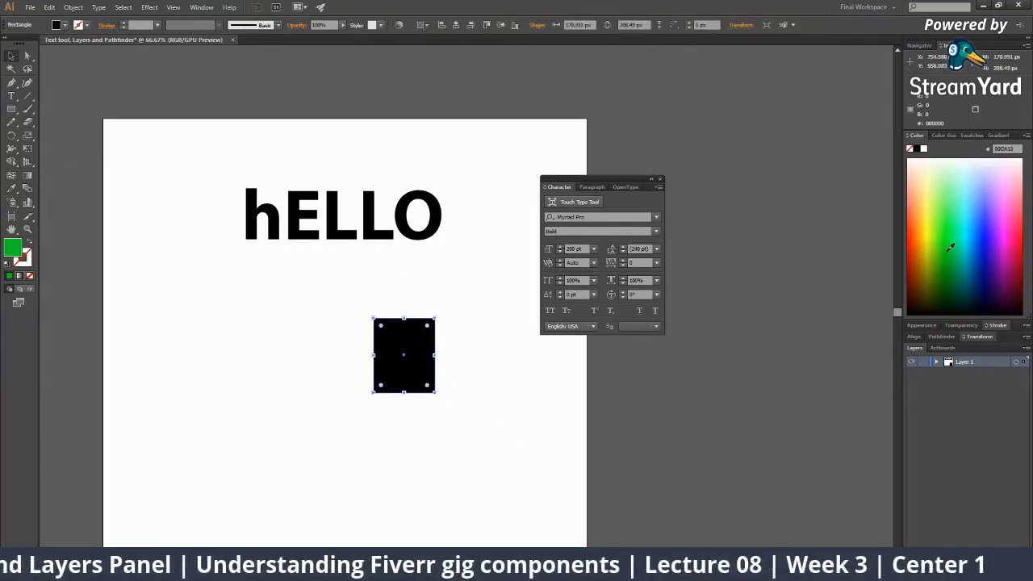
pyautogui.moveTo(436, 393); pyautogui.dragTo(414, 405)
# Undo the drawing, green fill and resizing of the rectangle.
pyautogui.hotkey('ctrl', 'z')
pyautogui.hotkey('ctrl', 'z')
pyautogui.hotkey('ctrl', 'z')
pyautogui.hotkey('ctrl', 'z')
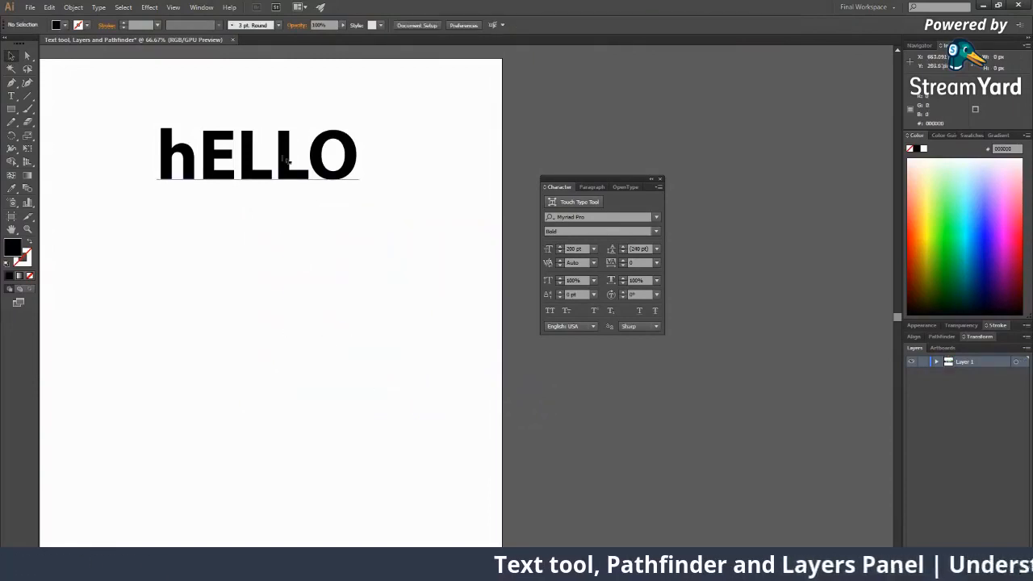
pyautogui.hotkey('ctrl', 'z')
# Scale the "hELLO" text about its centre, first up to about 361 pt and back down to about 234 pt.
pyautogui.moveTo(259, 288); pyautogui.dragTo(312, 387)
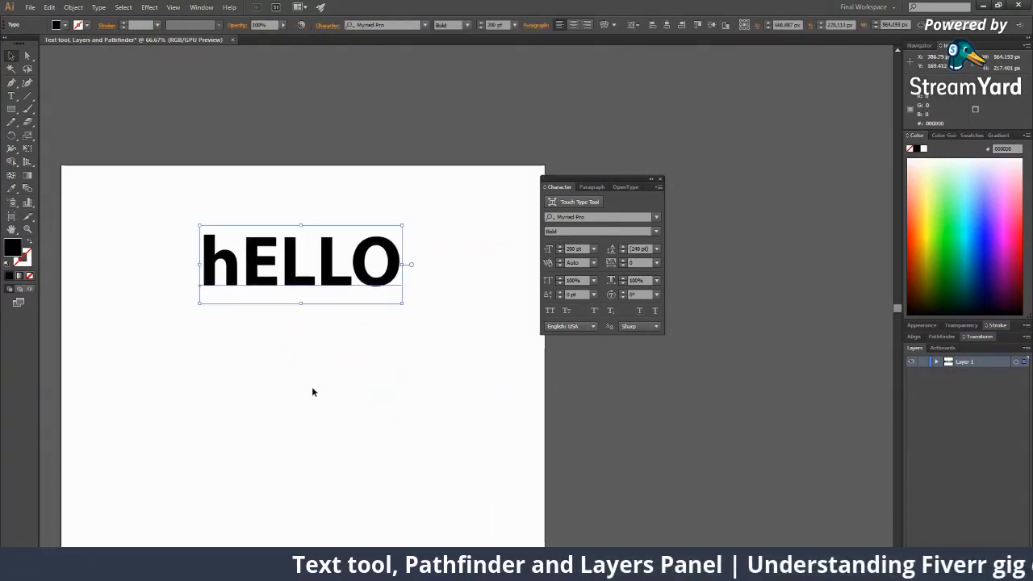
pyautogui.click(311, 386)
pyautogui.click(336, 292)
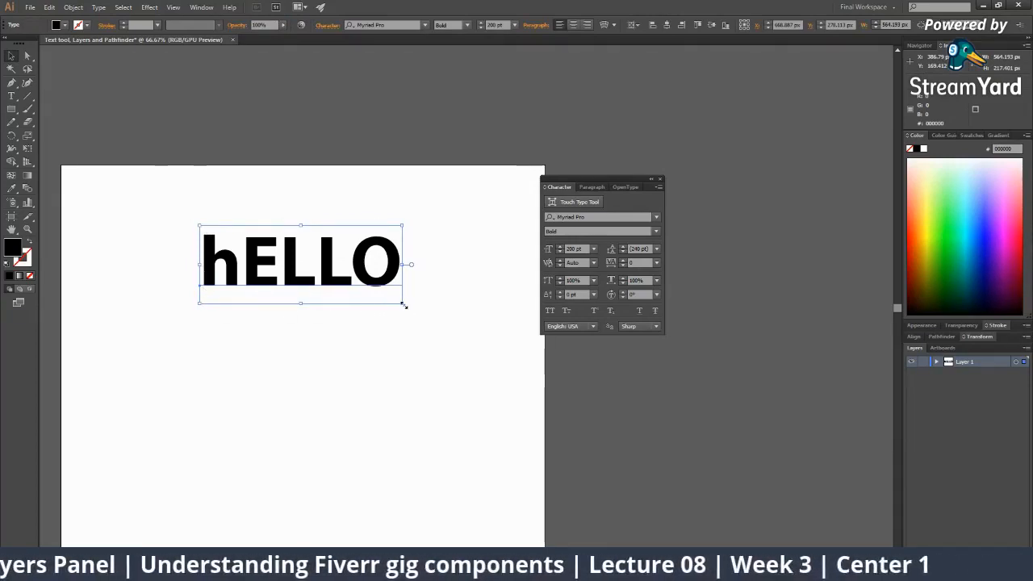
pyautogui.moveTo(402, 302); pyautogui.dragTo(483, 387)
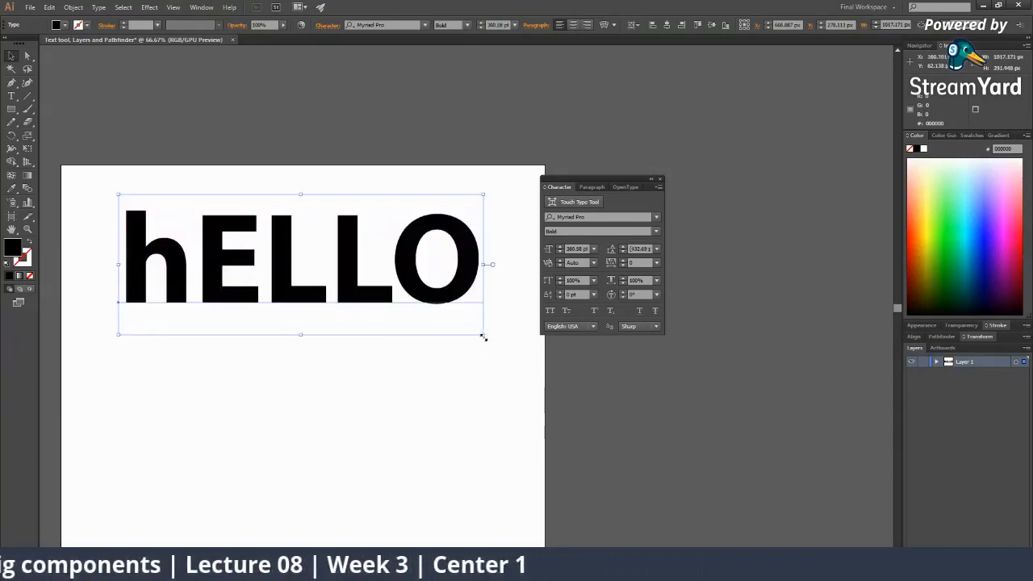
pyautogui.moveTo(485, 336); pyautogui.dragTo(419, 309)
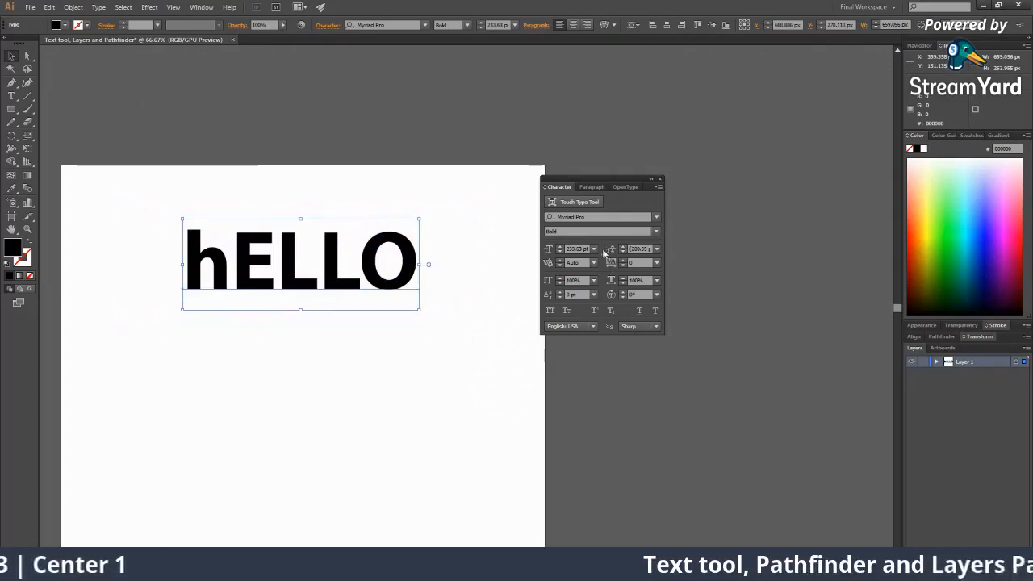
# Set the font size of the "hELLO" text to 300 pt and reposition it centrally in the upper part of the artboard.
pyautogui.moveTo(595, 249); pyautogui.dragTo(542, 255)
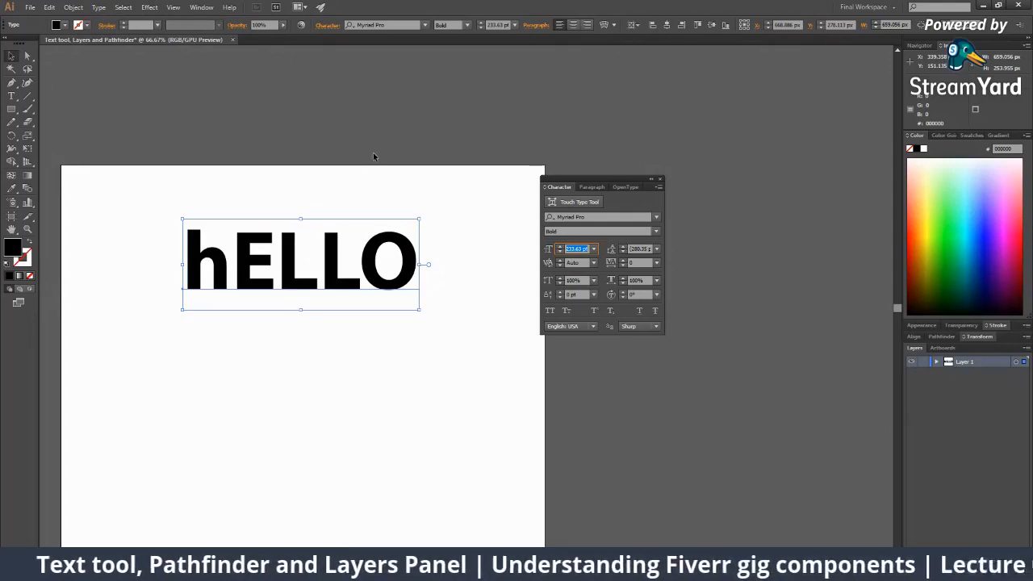
pyautogui.click(576, 249)
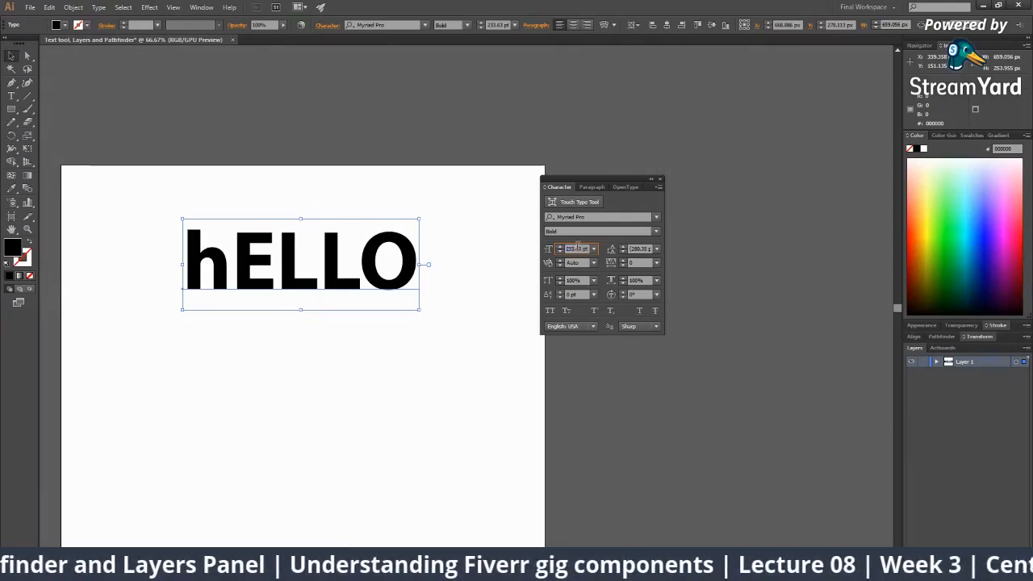
pyautogui.doubleClick(576, 249)
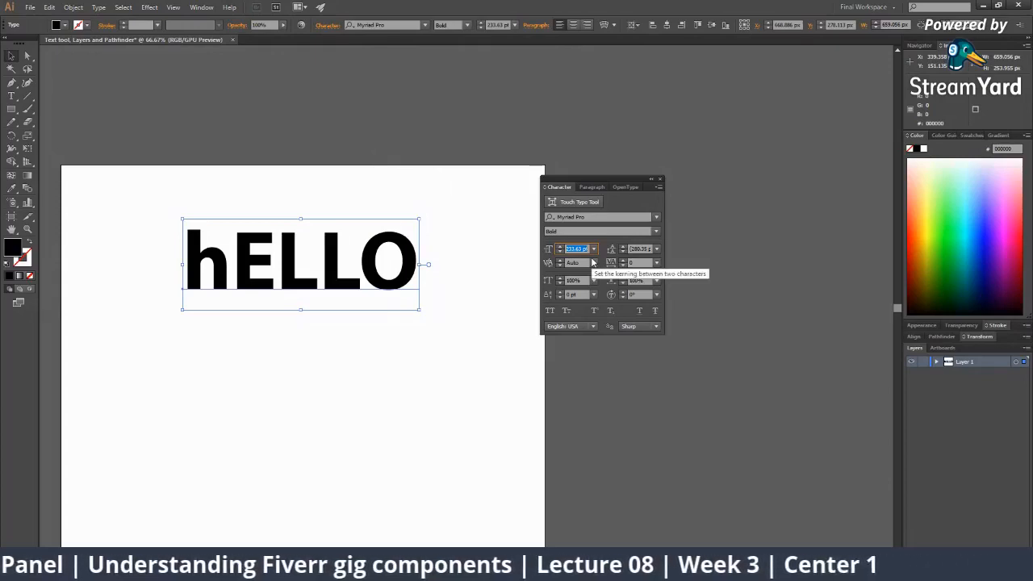
pyautogui.write('000')
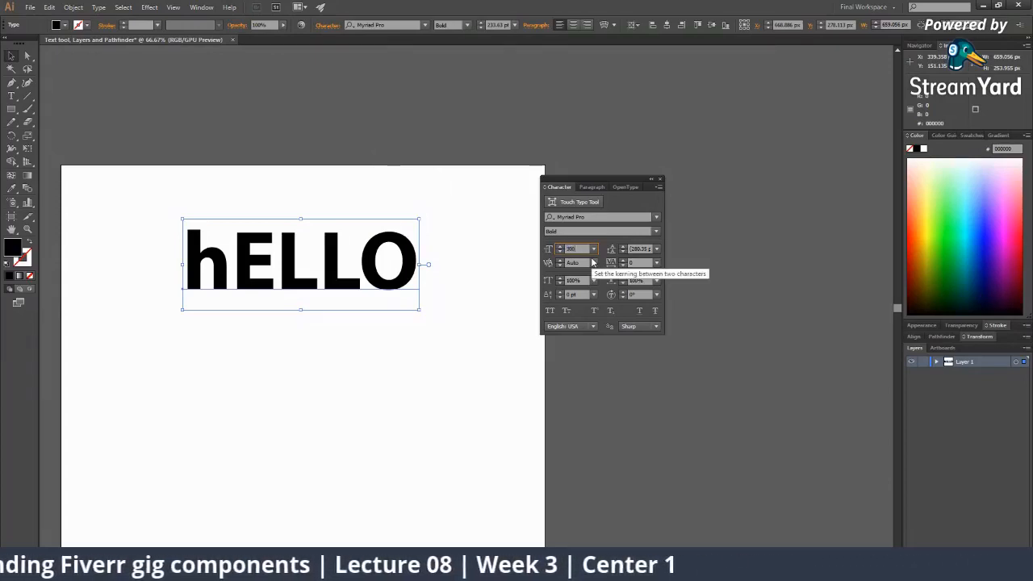
pyautogui.press('Return')
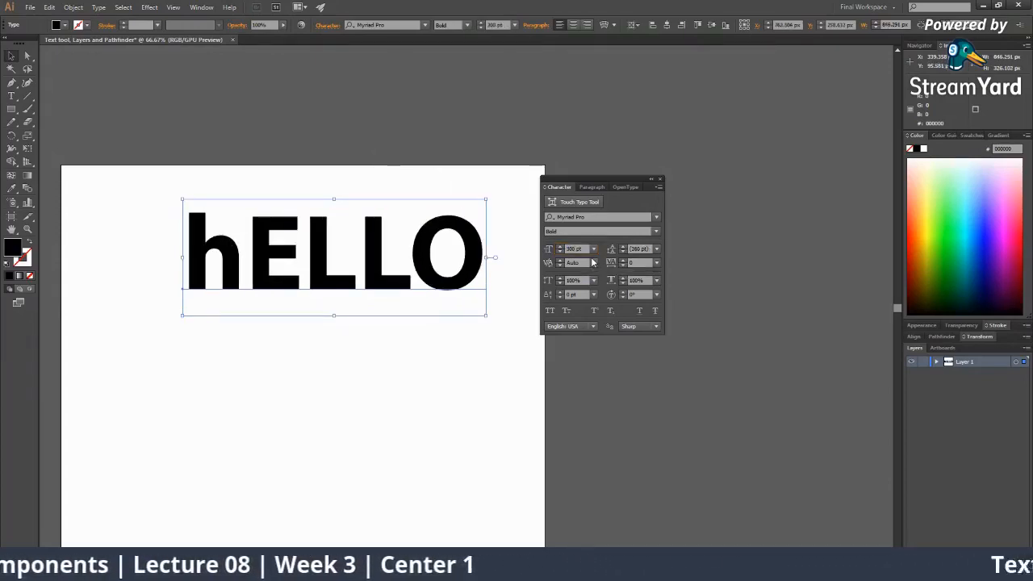
pyautogui.moveTo(322, 244); pyautogui.dragTo(277, 281)
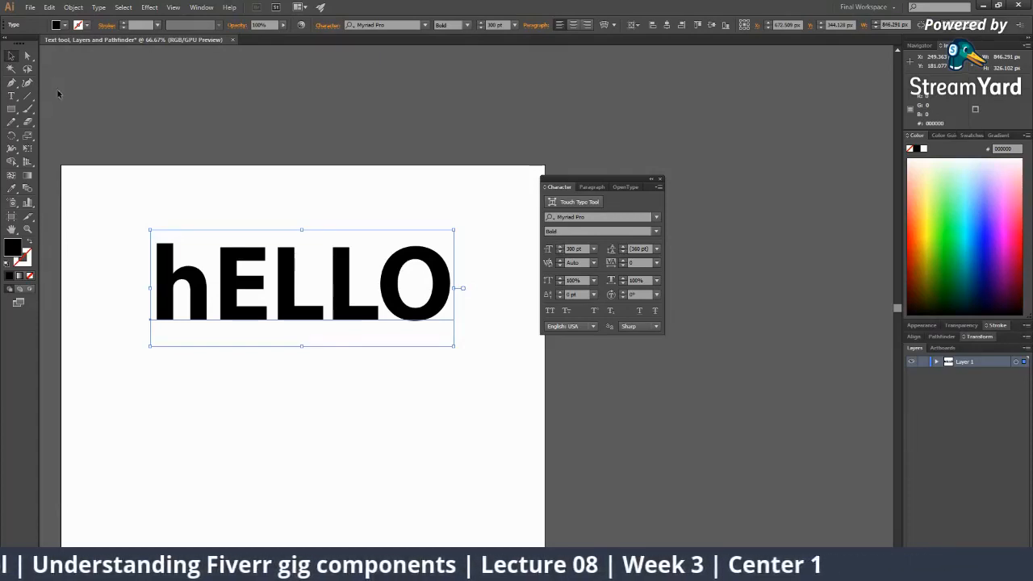
# Expand Layer 1, highlight its "hELLO" entry and deselect the text on the artboard.
pyautogui.click(936, 363)
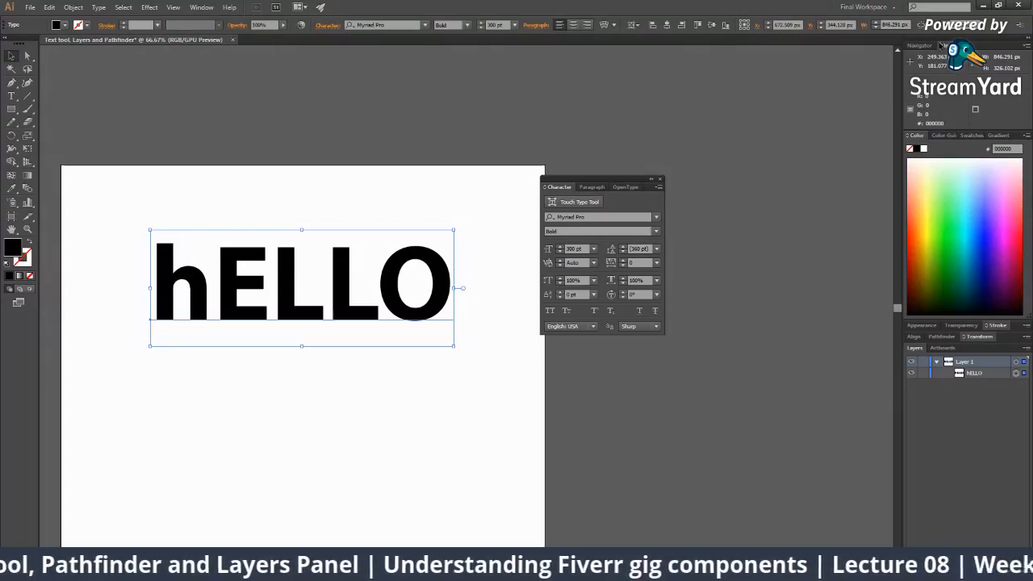
pyautogui.click(986, 376)
pyautogui.moveTo(701, 388); pyautogui.dragTo(762, 333)
pyautogui.click(472, 350)
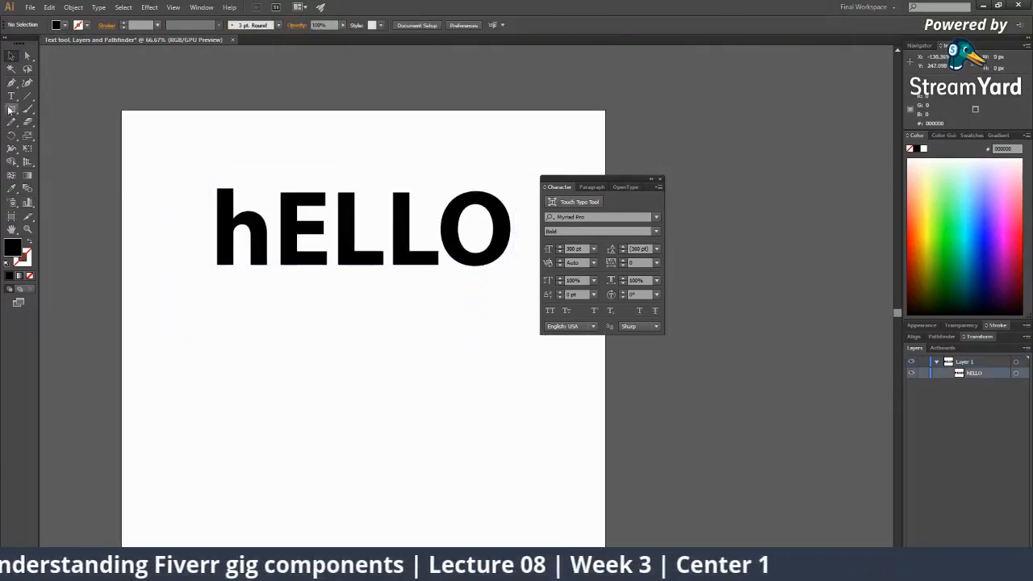
# Draw a green square (9CDA00) about 456 px wide below the "hELLO" text and highlight its entry in Layer 1.
pyautogui.moveTo(436, 336); pyautogui.dragTo(320, 274)
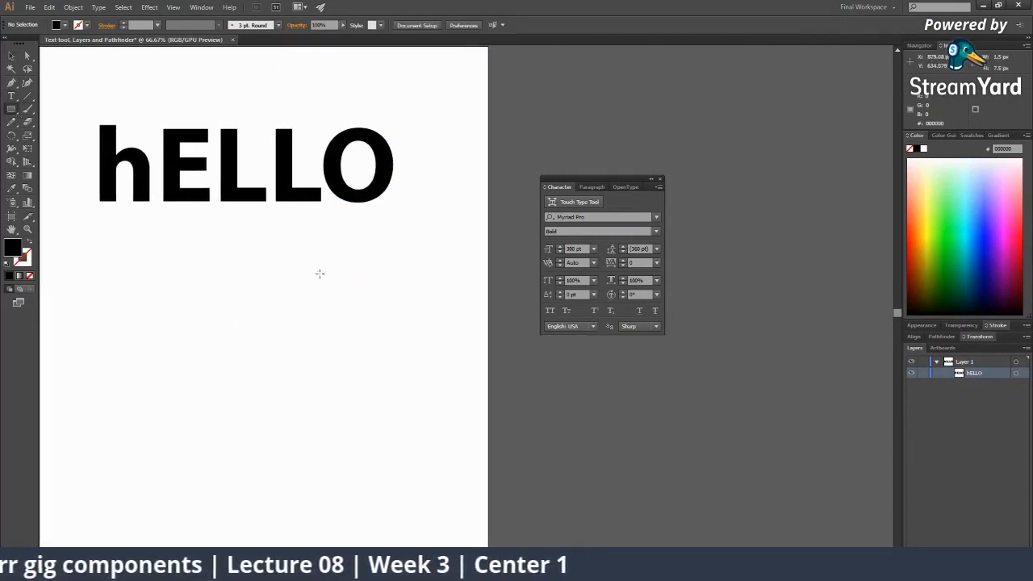
pyautogui.click(930, 246)
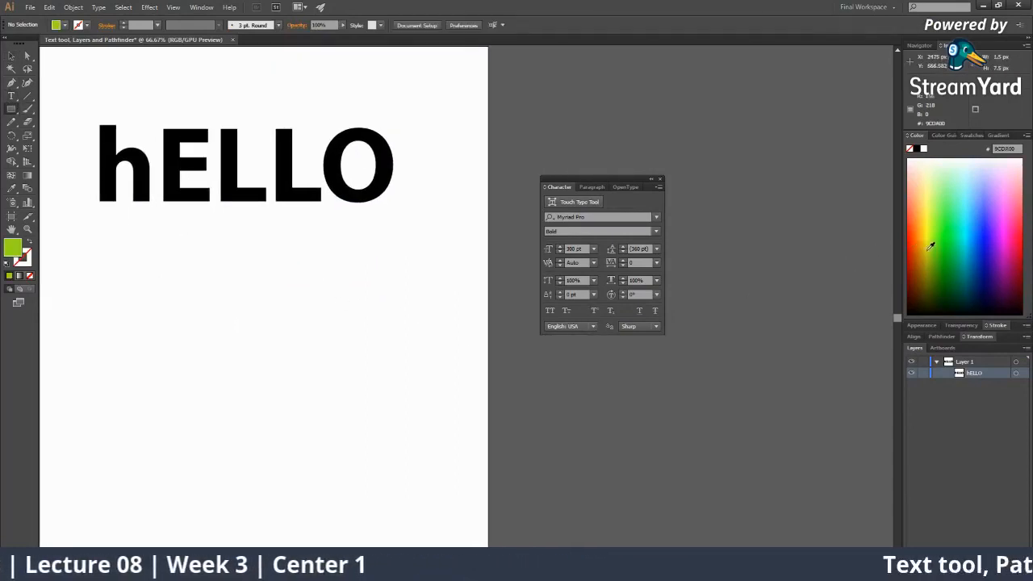
pyautogui.moveTo(362, 327); pyautogui.dragTo(421, 410)
pyautogui.hscroll(3, 601, 440)
pyautogui.hotkey('ctrl', 'shift', 'a')
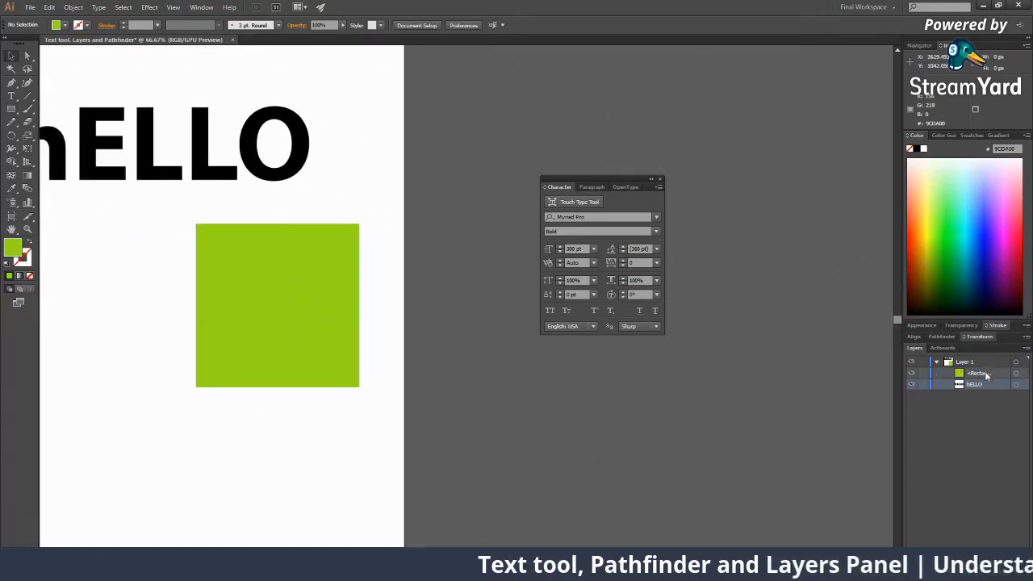
pyautogui.click(985, 375)
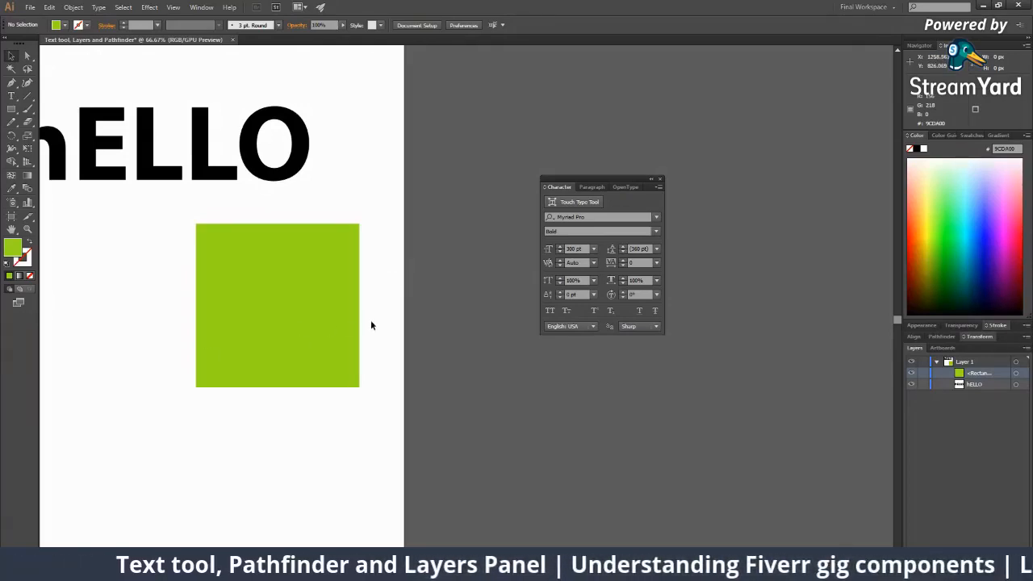
# Draw a circle about 414 px in diameter beside the green square with the Ellipse Tool, vertically centred on the square.
pyautogui.press('z')
pyautogui.keyDown('alt'); pyautogui.click(393, 312); pyautogui.keyUp('alt')
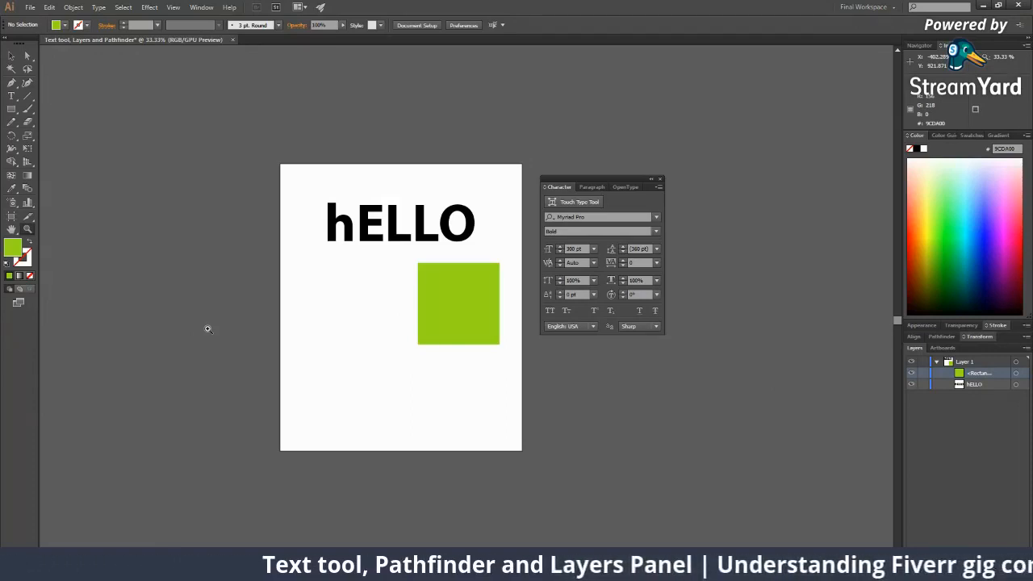
pyautogui.click(508, 294)
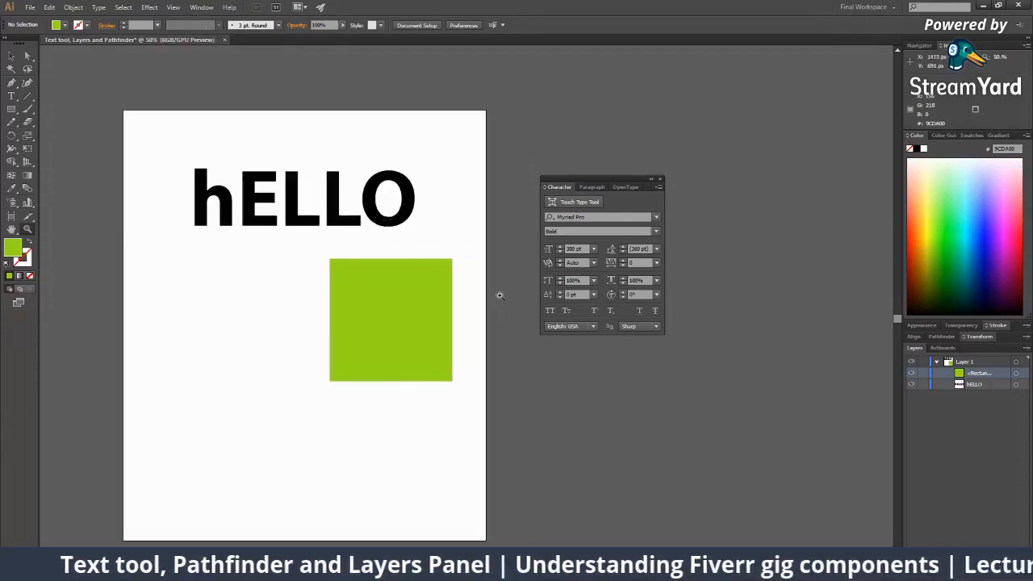
pyautogui.click(498, 293)
pyautogui.press('v')
pyautogui.click(351, 287)
pyautogui.hscroll(-3, 73, 330)
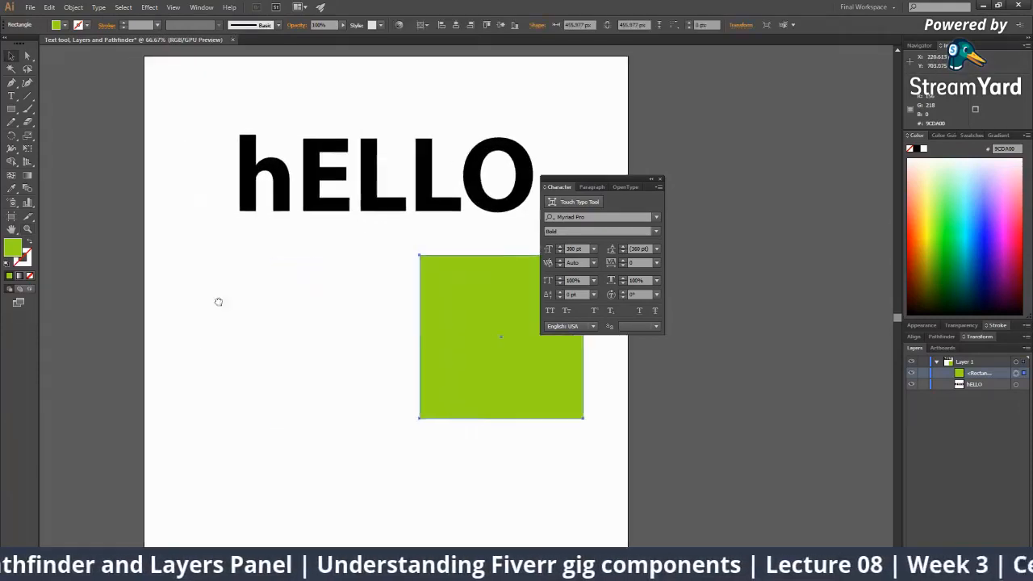
pyautogui.moveTo(11, 108); pyautogui.dragTo(34, 134)
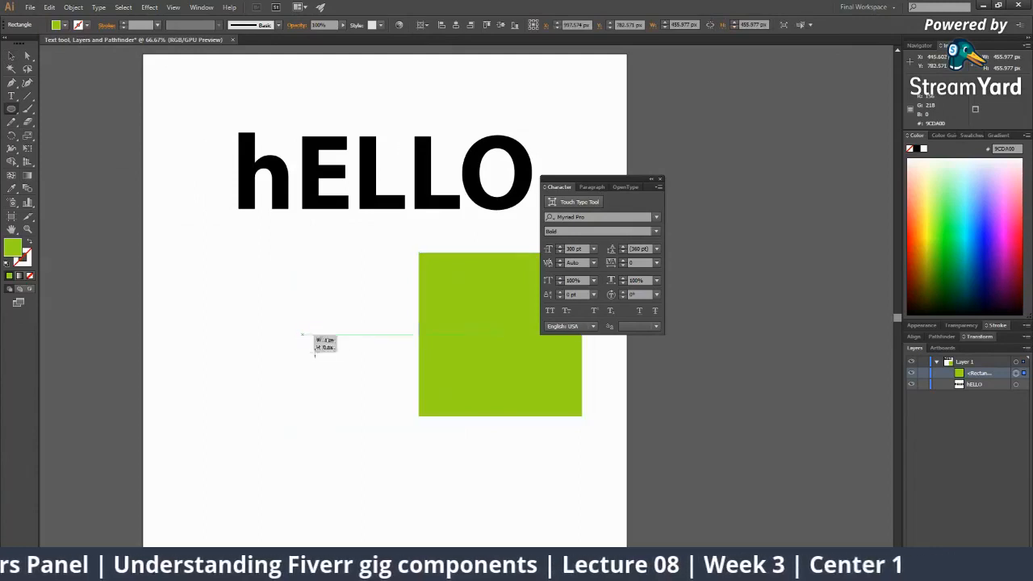
pyautogui.moveTo(302, 334); pyautogui.dragTo(376, 409)
pyautogui.press('v')
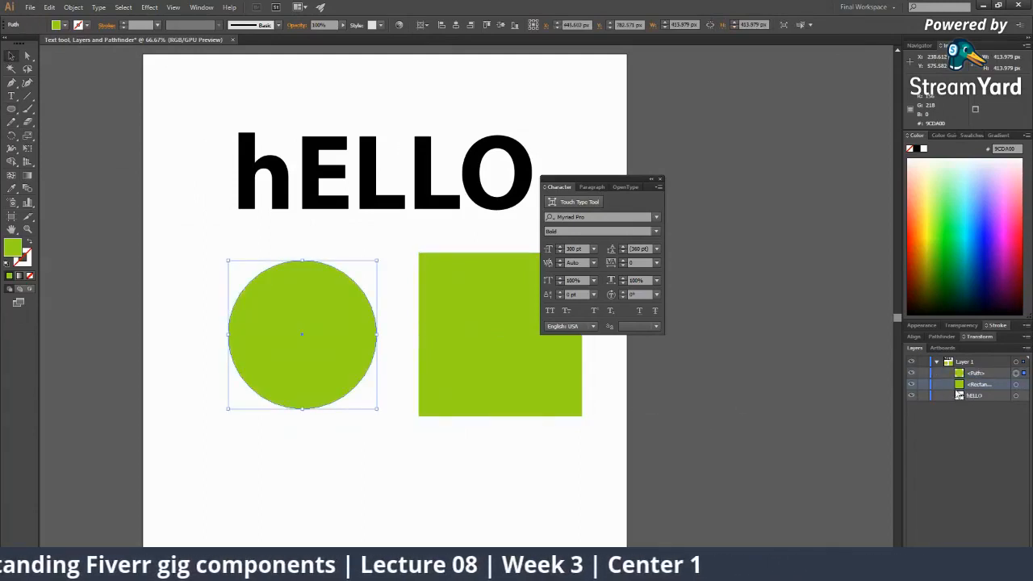
# Fill the circle with blue (3537FF) and deselect it.
pyautogui.moveTo(970, 208); pyautogui.dragTo(989, 229)
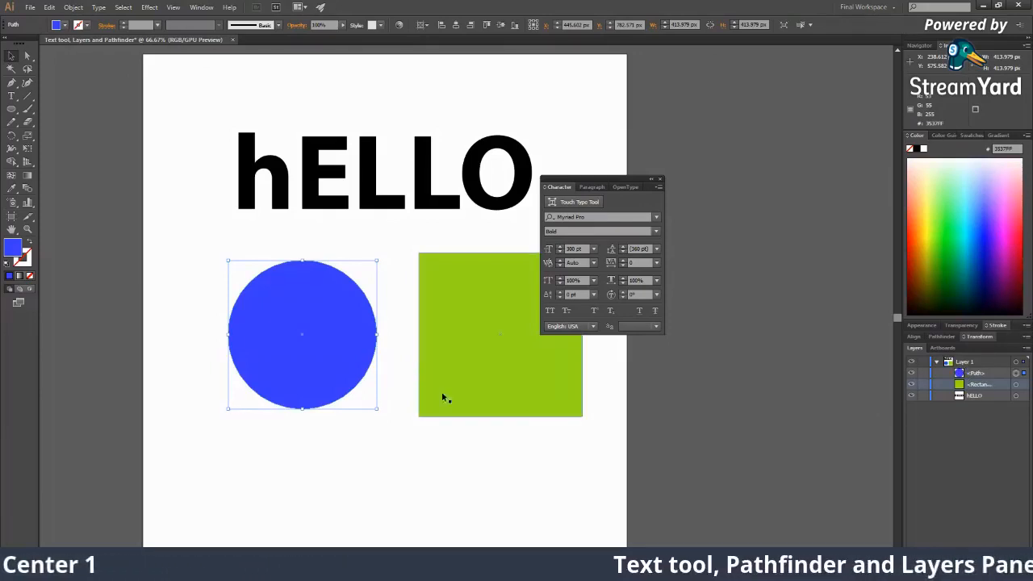
pyautogui.click(11, 58)
pyautogui.click(445, 452)
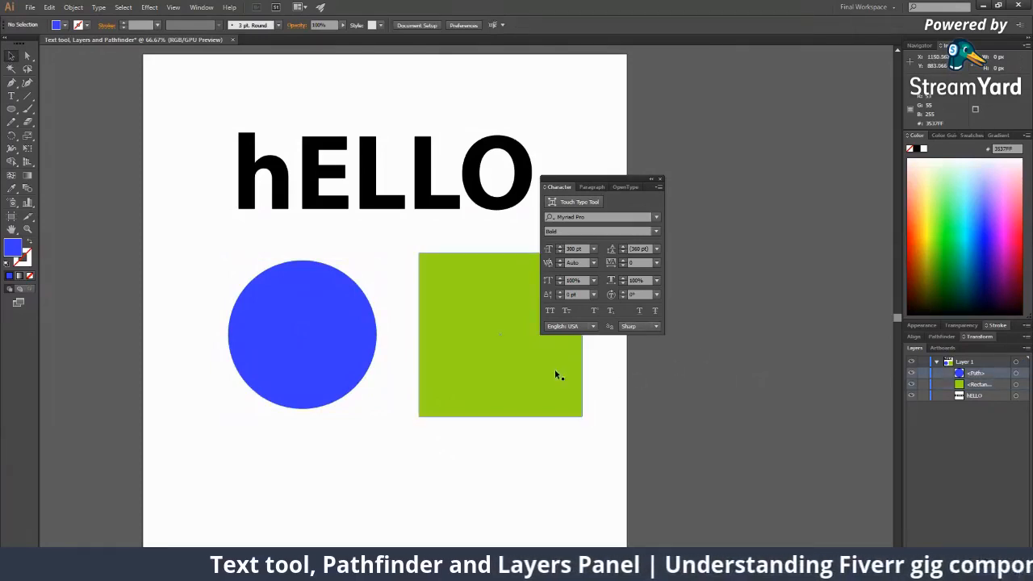
# Select the green square to identify its matching entry in Layer 1, and clear the selection.
pyautogui.click(496, 363)
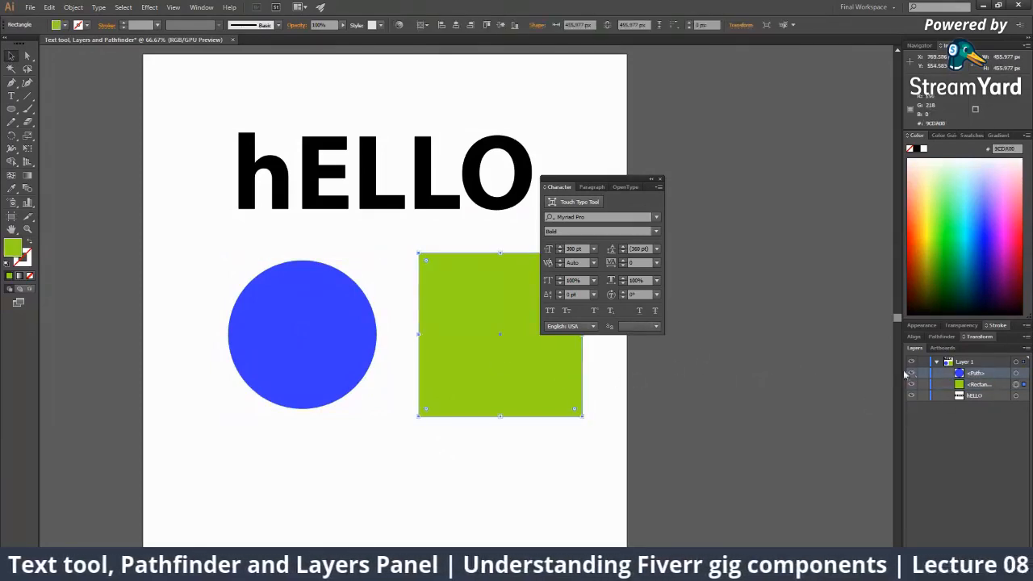
pyautogui.click(712, 419)
pyautogui.click(475, 332)
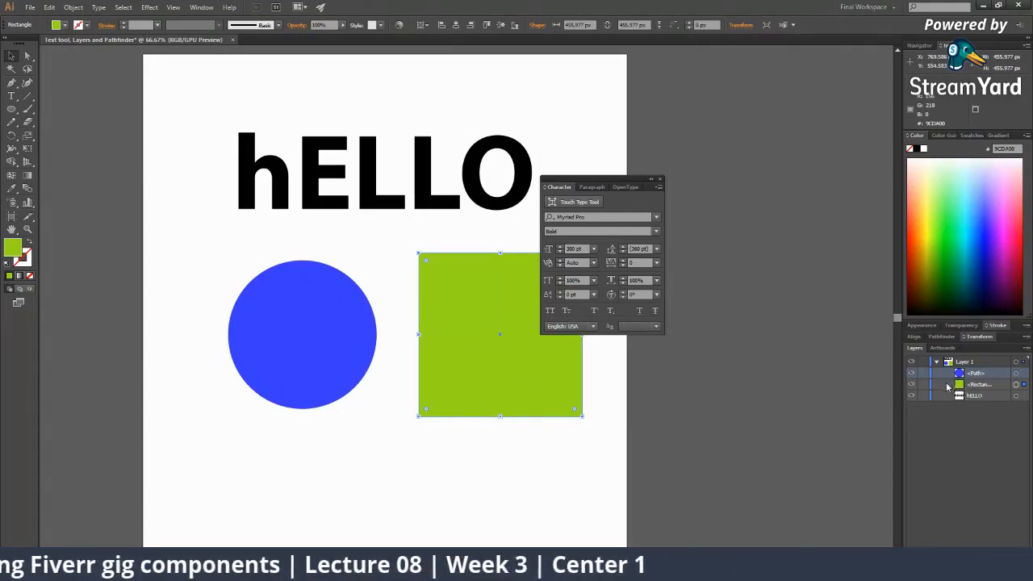
pyautogui.click(948, 416)
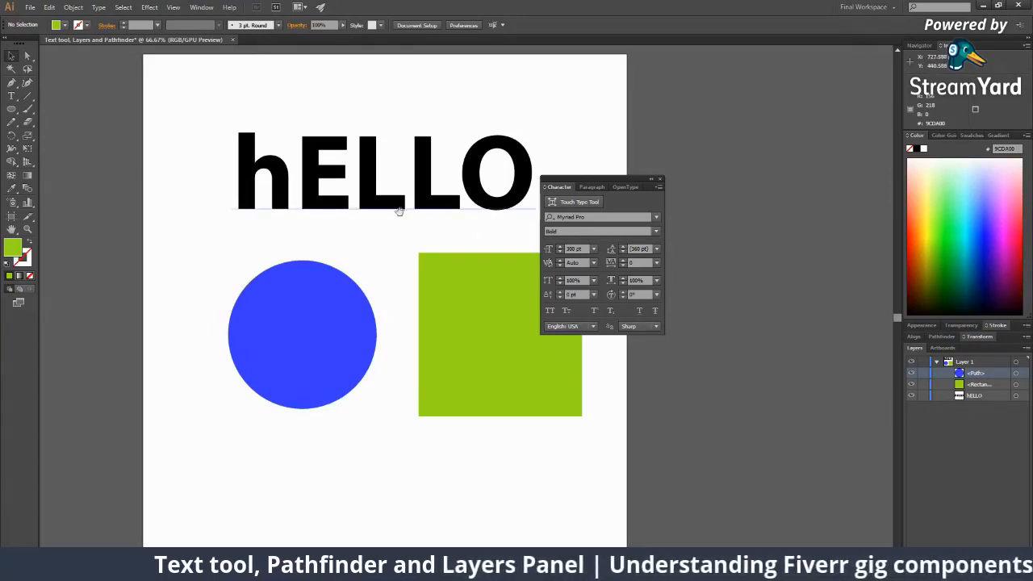
pyautogui.moveTo(398, 211); pyautogui.dragTo(288, 231)
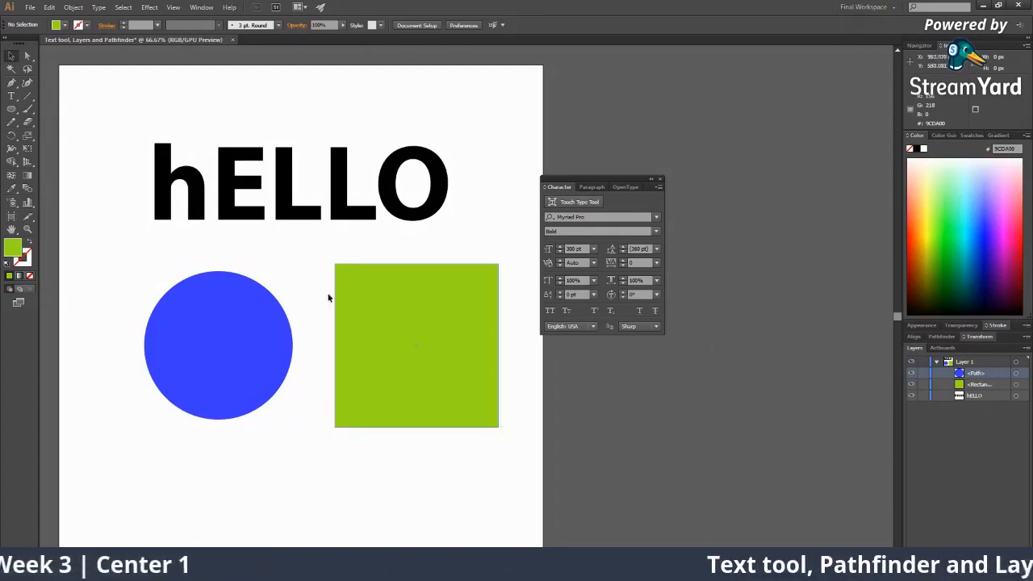
pyautogui.click(371, 322)
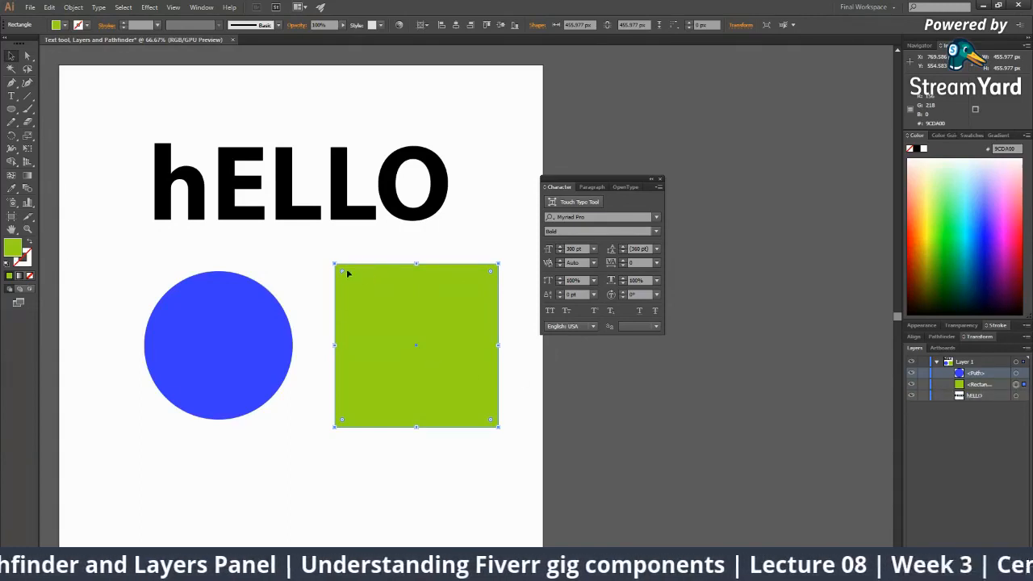
pyautogui.click(586, 438)
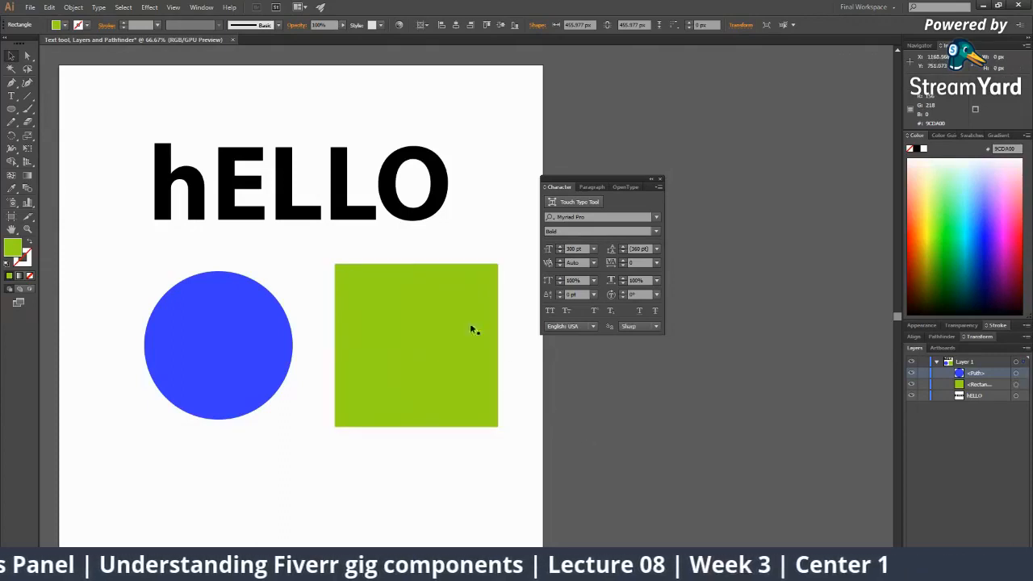
# Draw a green scalloped star about 284 px wide below the circle and a smaller one about 88 px wide beside it with the Star Tool.
pyautogui.press('z')
pyautogui.keyDown('alt'); pyautogui.click(756, 376); pyautogui.keyUp('alt')
pyautogui.moveTo(448, 304); pyautogui.dragTo(624, 335)
pyautogui.press('v')
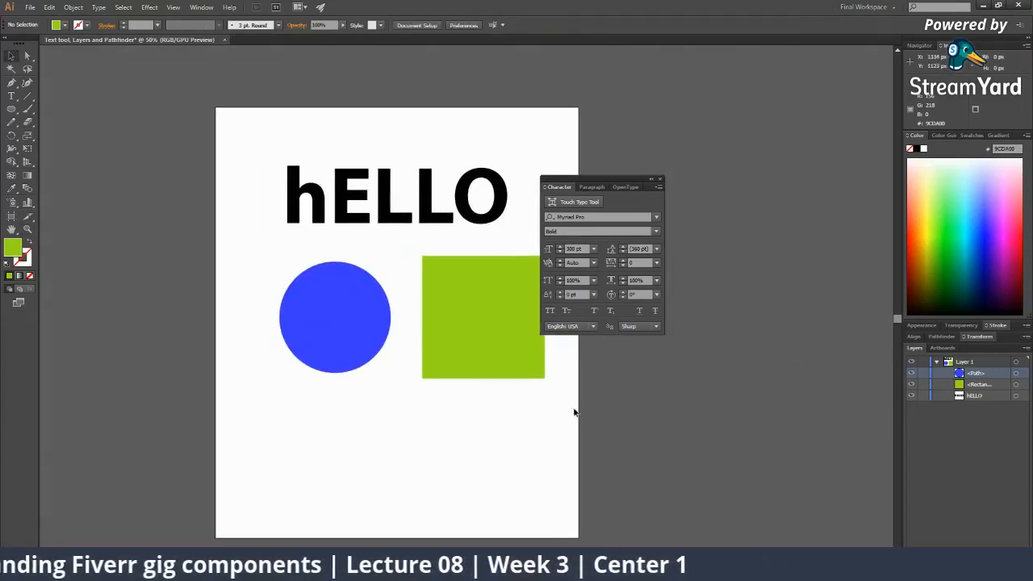
pyautogui.moveTo(11, 109); pyautogui.dragTo(40, 159)
pyautogui.moveTo(281, 445); pyautogui.dragTo(298, 481)
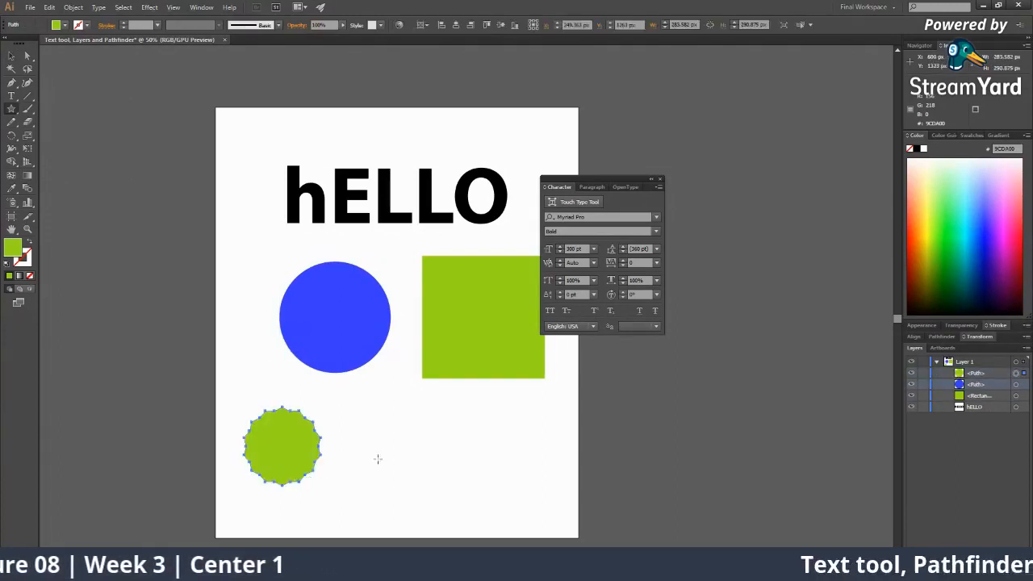
pyautogui.moveTo(385, 452); pyautogui.dragTo(385, 453)
# Create a long-rayed green star below the square with Radius 1 of 200 px, Radius 2 of 41.9034 px and 14 points.
pyautogui.click(457, 449)
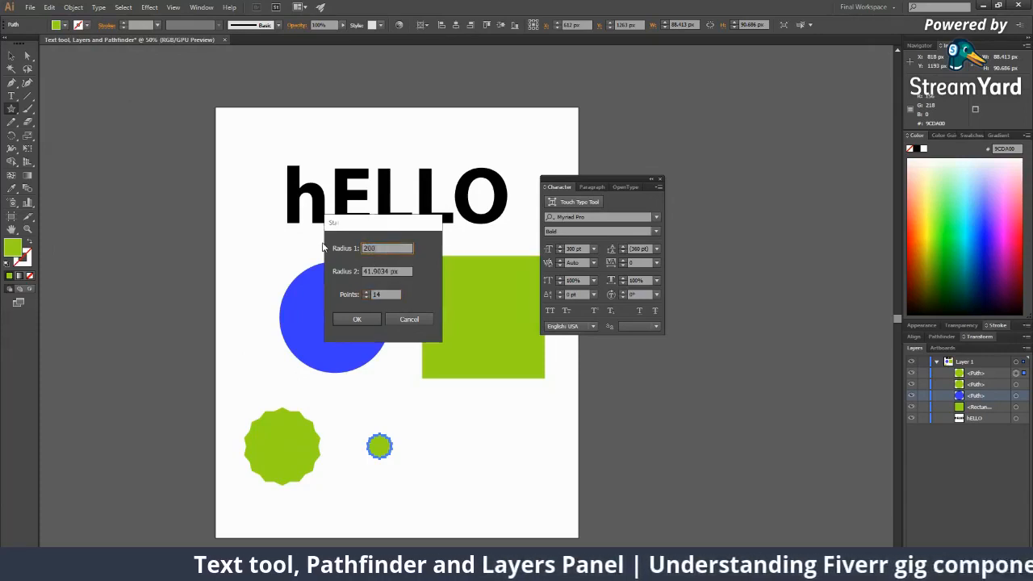
pyautogui.press('Return')
pyautogui.press('v')
pyautogui.click(544, 428)
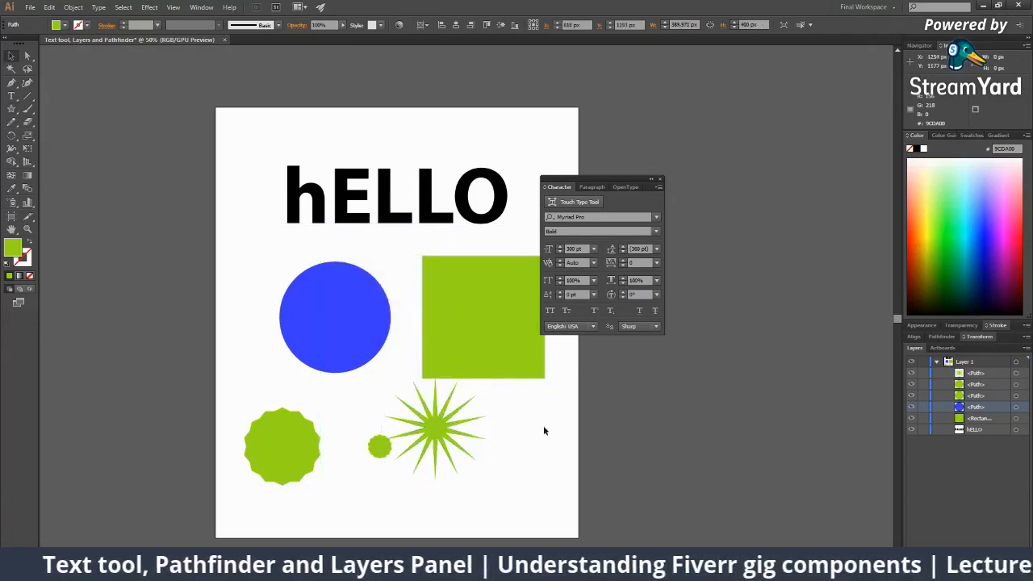
# Move the long-rayed star further from the small scalloped star, fill it light yellow (FFED7B), and fill the small one violet (5800FB).
pyautogui.click(451, 427)
pyautogui.moveTo(934, 191); pyautogui.dragTo(920, 200)
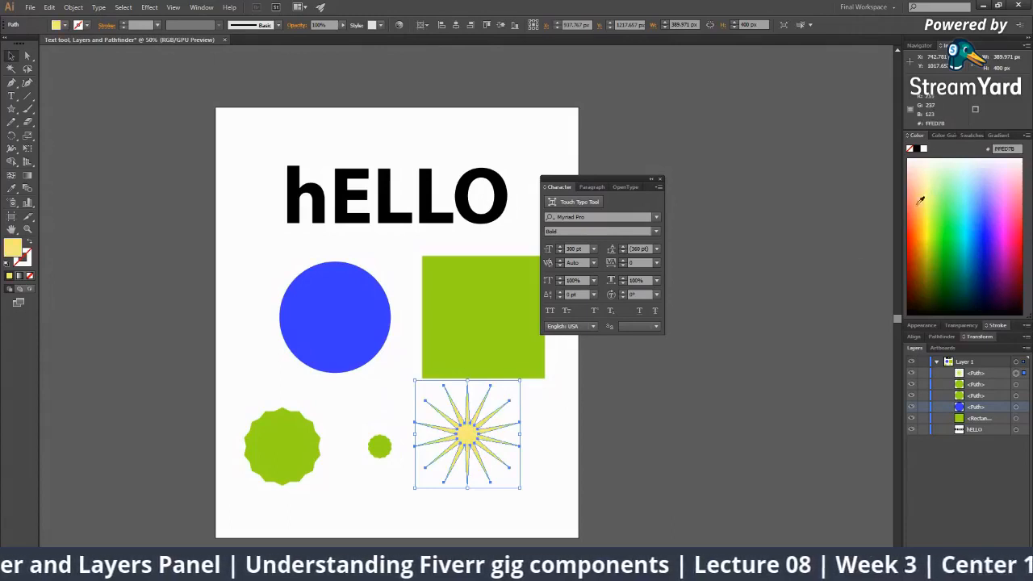
pyautogui.click(379, 446)
pyautogui.click(991, 234)
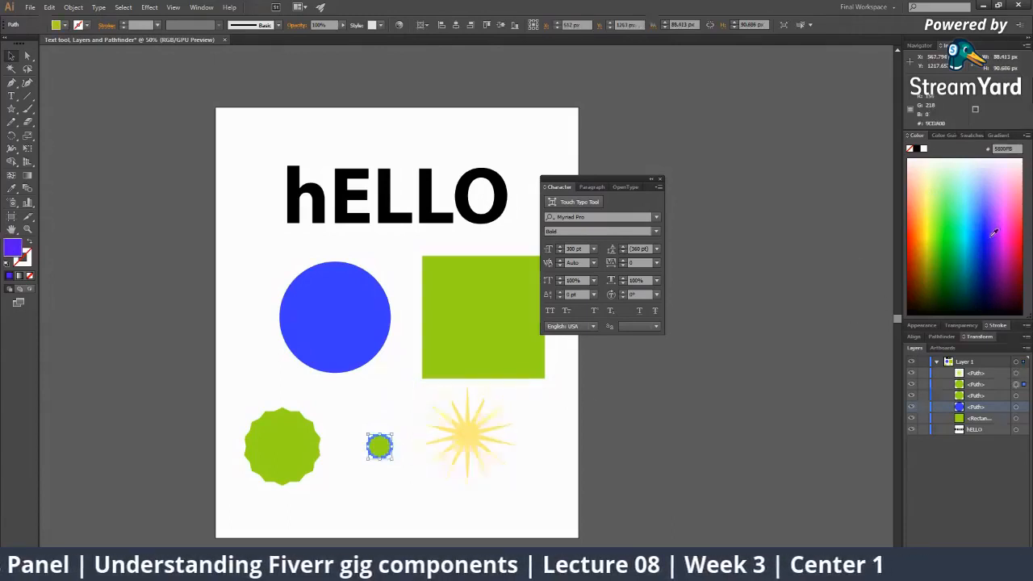
pyautogui.click(557, 487)
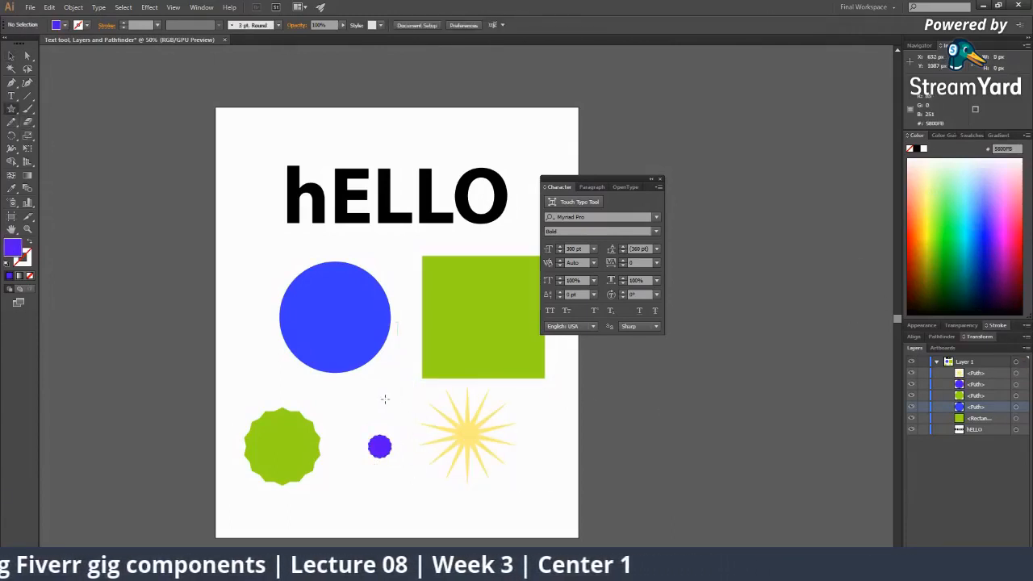
# Create an 8-point violet star with Radius 1 of 200 px and place it below the small scalloped star.
pyautogui.click(385, 398)
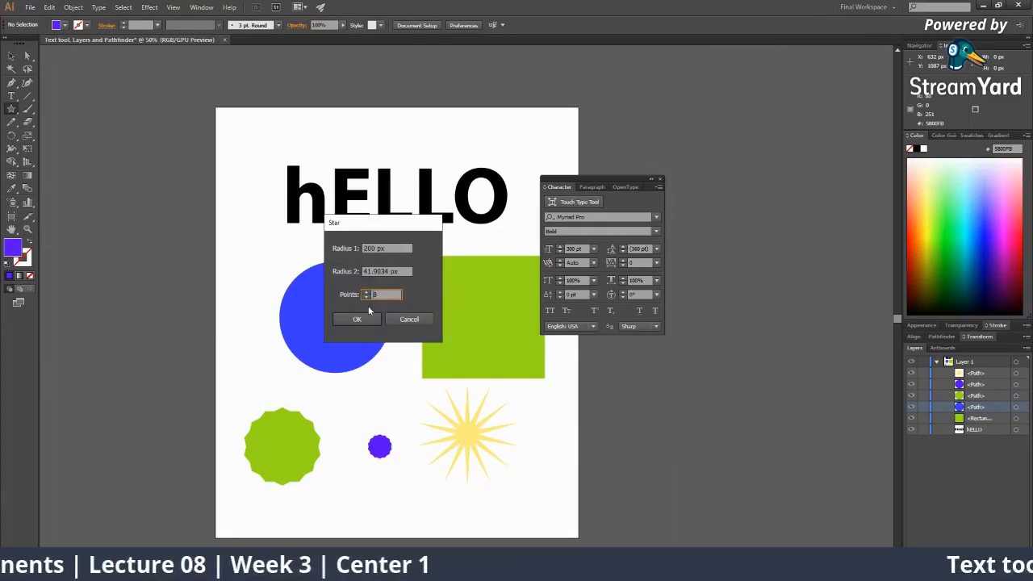
pyautogui.write('8')
pyautogui.click(357, 319)
pyautogui.click(406, 433)
pyautogui.moveTo(336, 362); pyautogui.dragTo(301, 455)
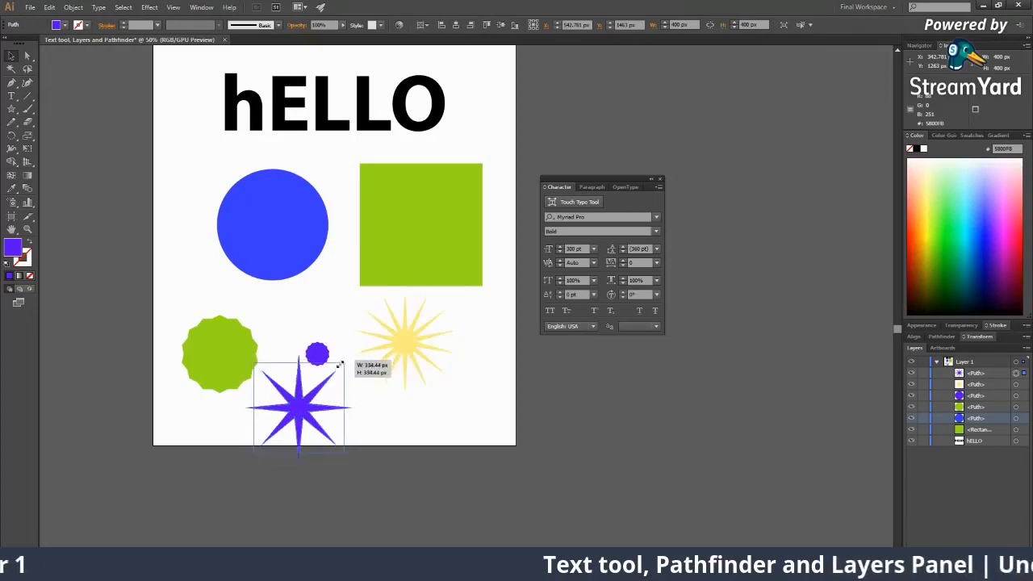
# Scale the 8-point star down to about 282 px wide and fill it with pink (FF5D78).
pyautogui.moveTo(339, 365); pyautogui.dragTo(338, 370)
pyautogui.click(1013, 194)
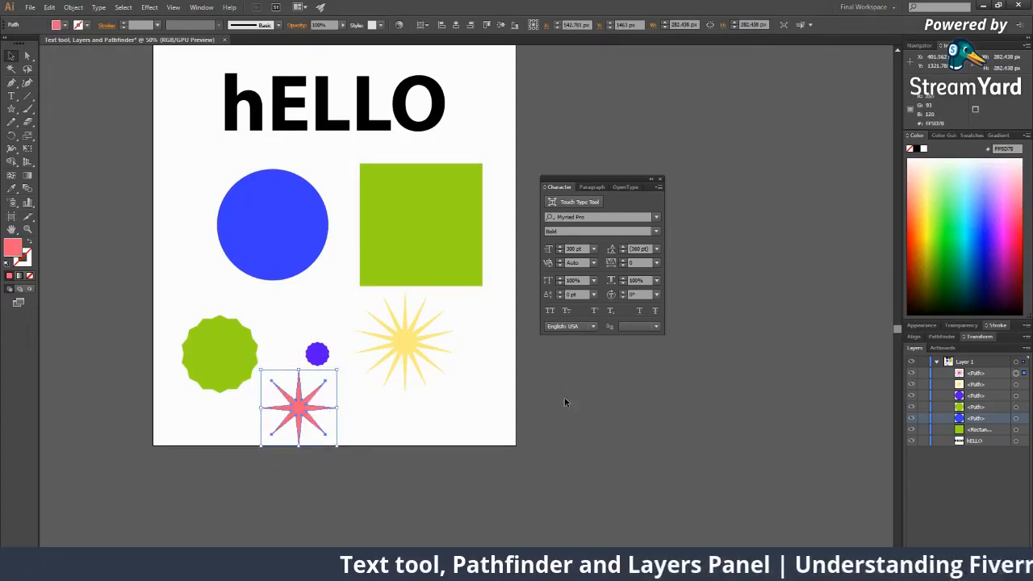
pyautogui.click(564, 401)
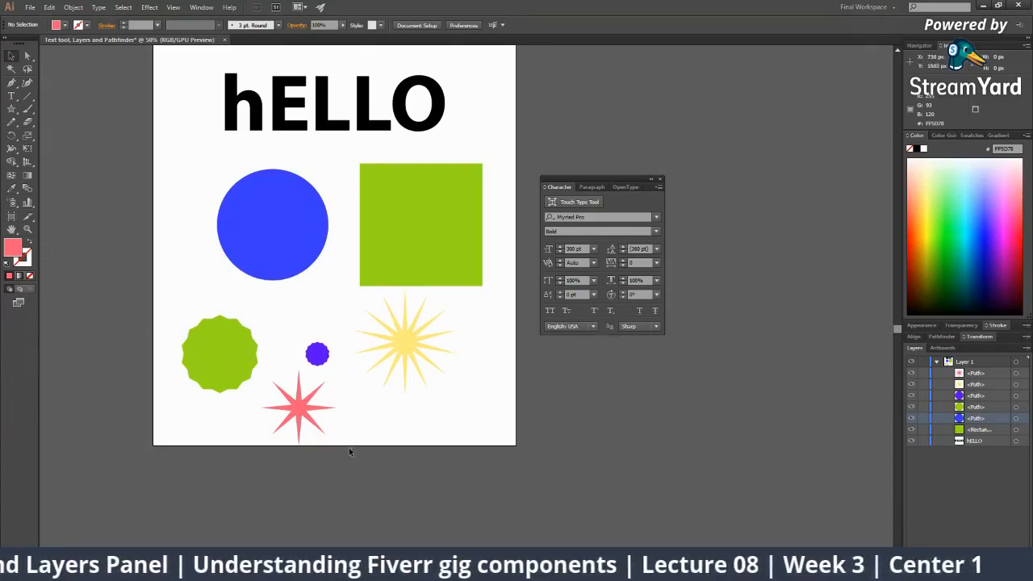
# Move the small violet star up and the pink star slightly up beneath it to separate them from the surrounding shapes.
pyautogui.moveTo(320, 360); pyautogui.dragTo(316, 332)
pyautogui.moveTo(300, 407); pyautogui.dragTo(312, 396)
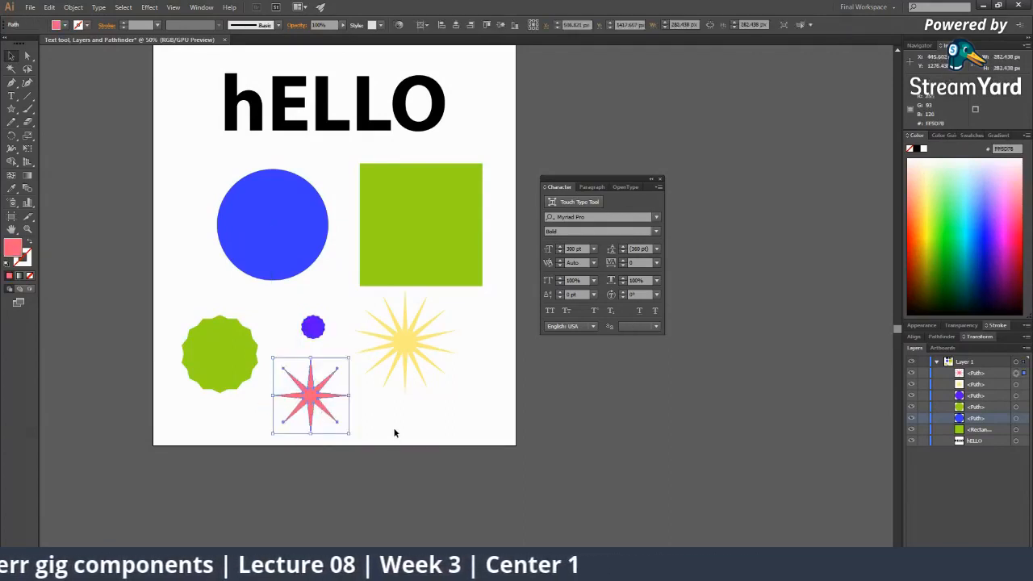
pyautogui.click(393, 433)
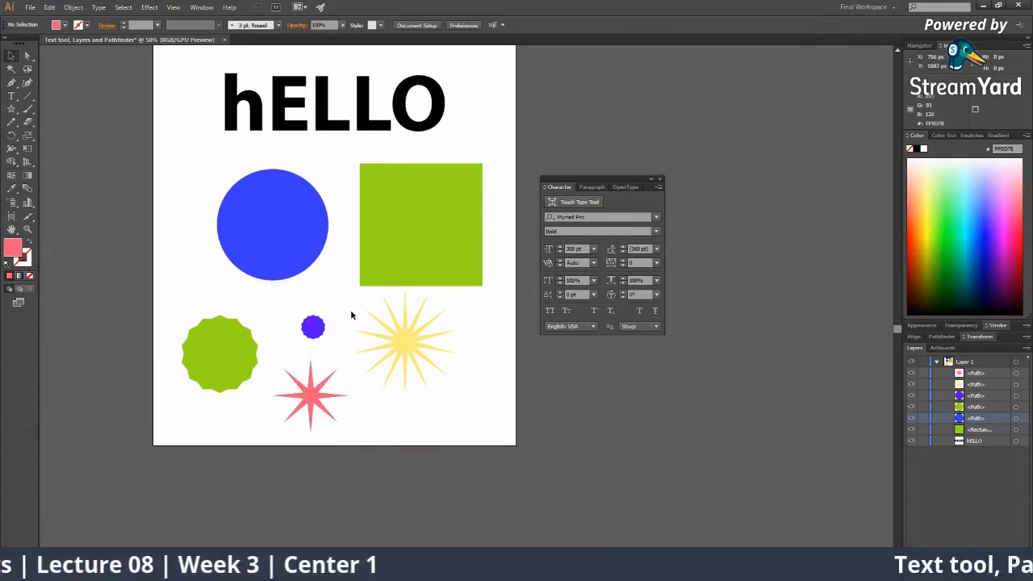
# Switch to StreamYard, show the latest viewer comment on the broadcast, hide it again, and return to Illustrator.
pyautogui.scroll(3, 349, 314)
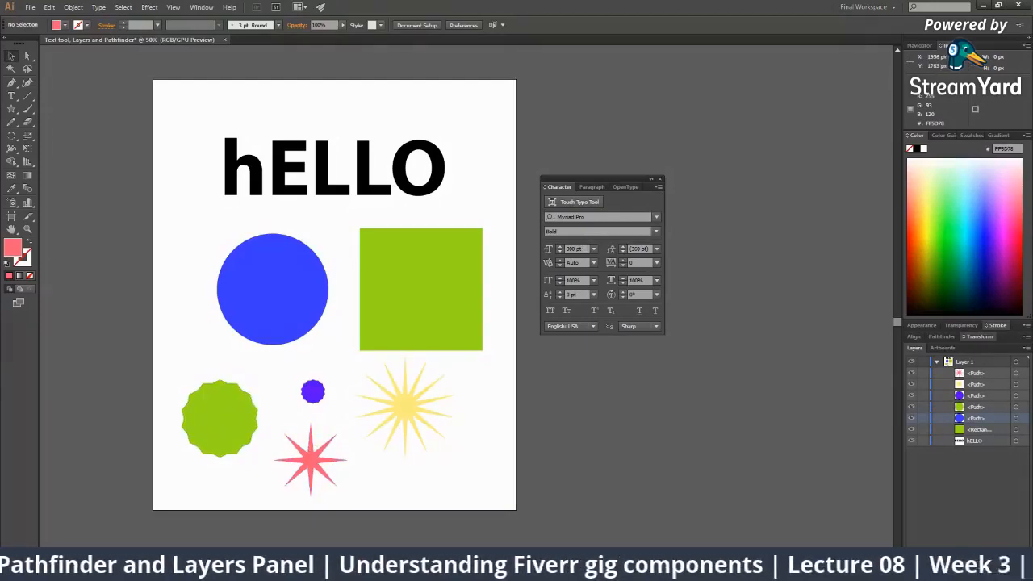
pyautogui.hotkey('alt', 'Tab')
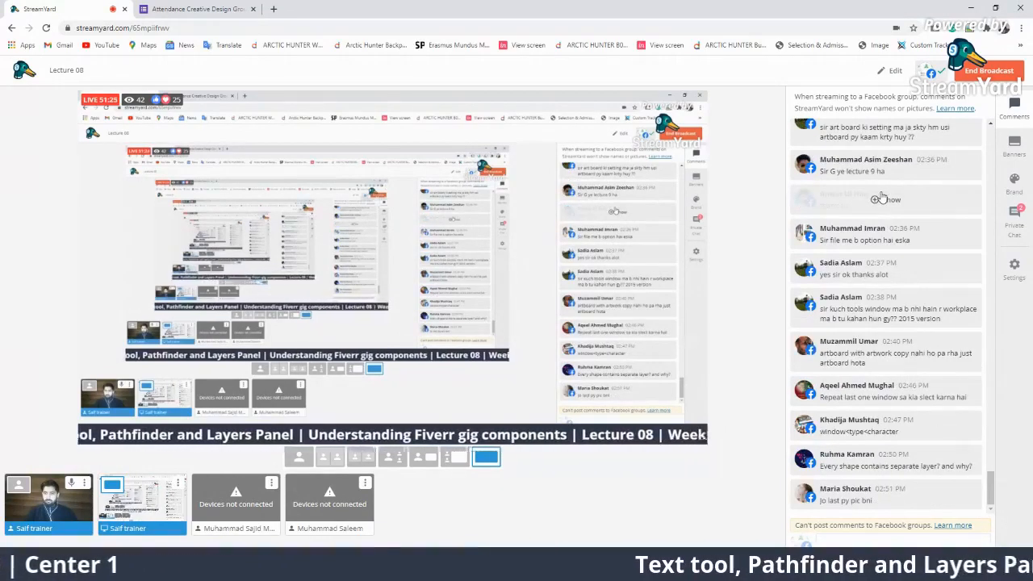
pyautogui.click(885, 200)
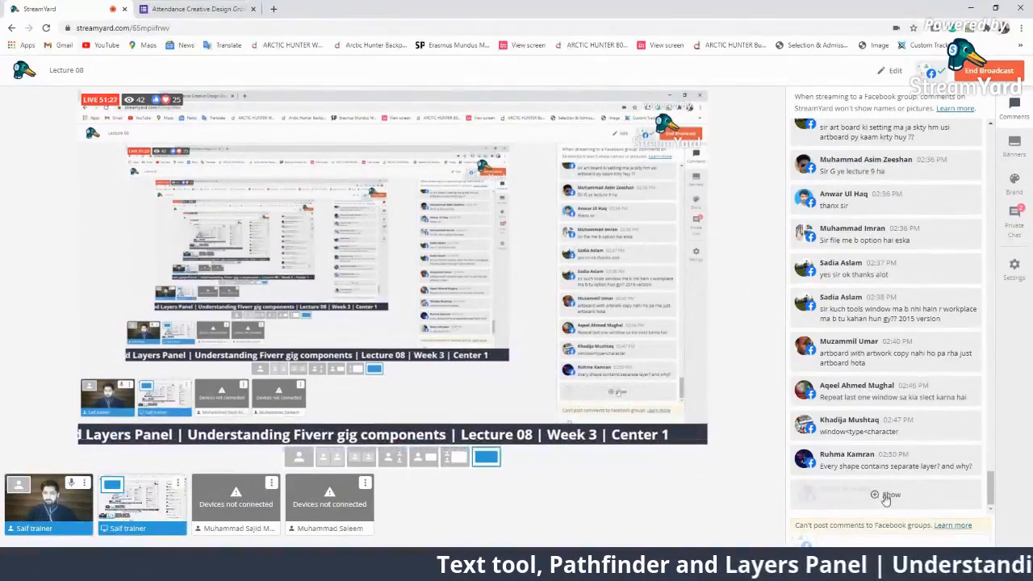
pyautogui.click(886, 496)
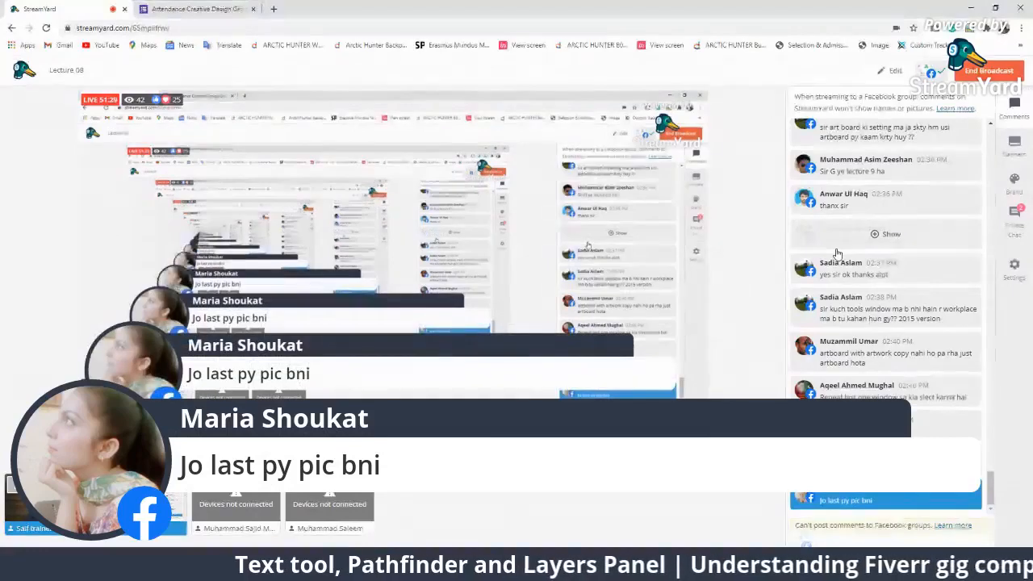
pyautogui.click(886, 497)
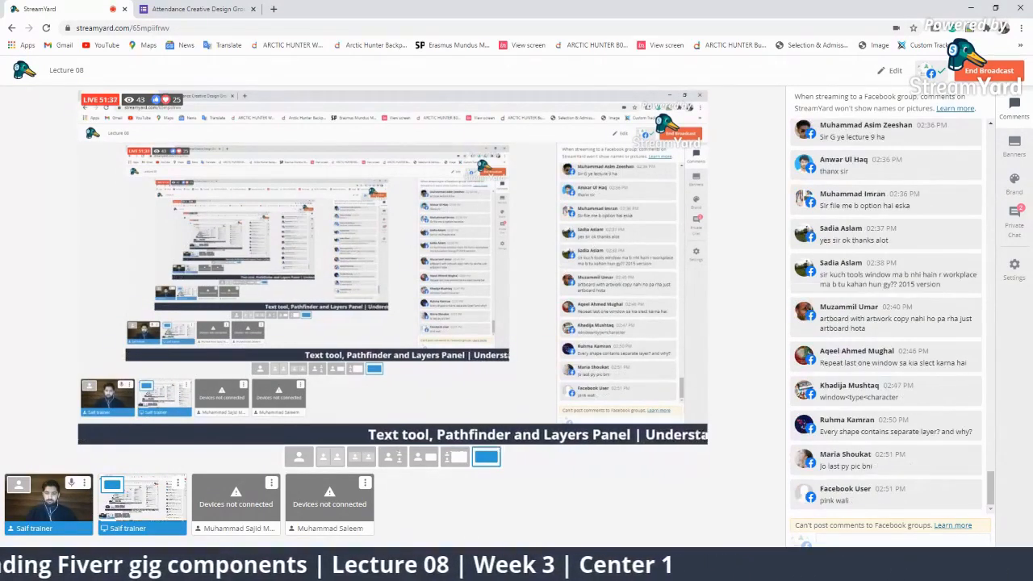
pyautogui.hotkey('alt', 'Tab')
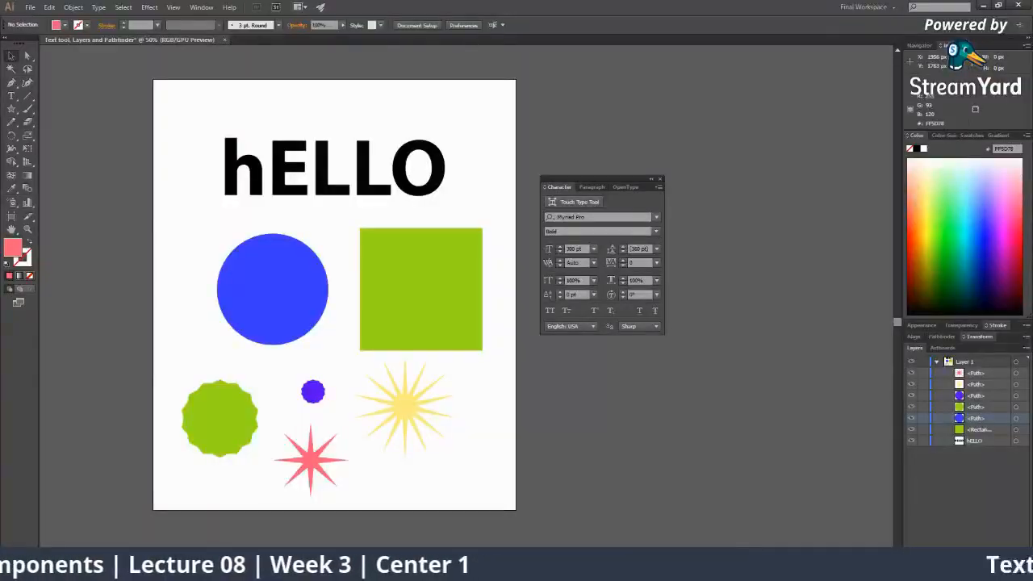
# Check StreamYard for new viewer comments and switch back to Illustrator.
pyautogui.hotkey('alt', 'Tab')
pyautogui.click(886, 493)
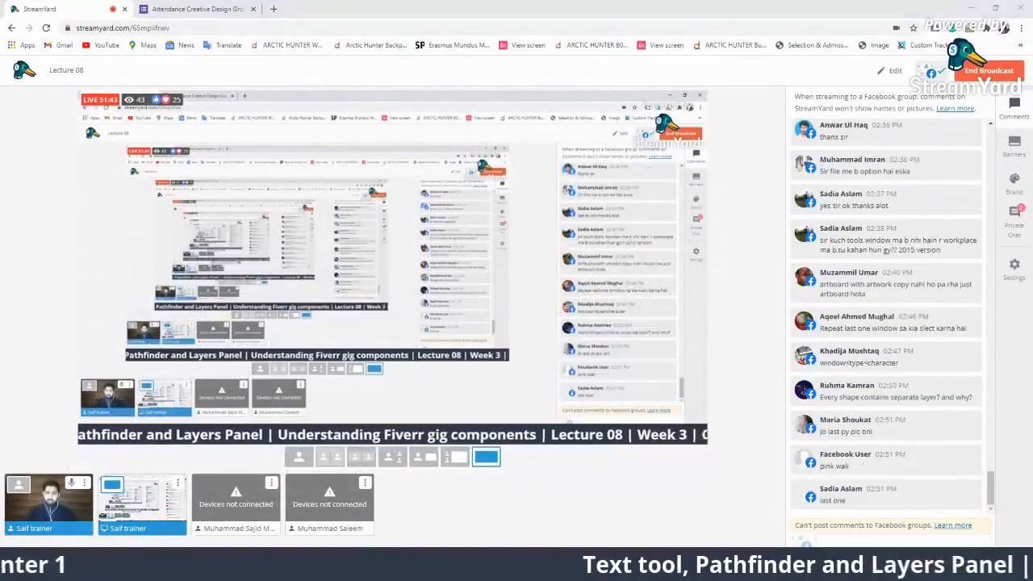
pyautogui.hotkey('alt', 'Tab')
pyautogui.scroll(1, 349, 433)
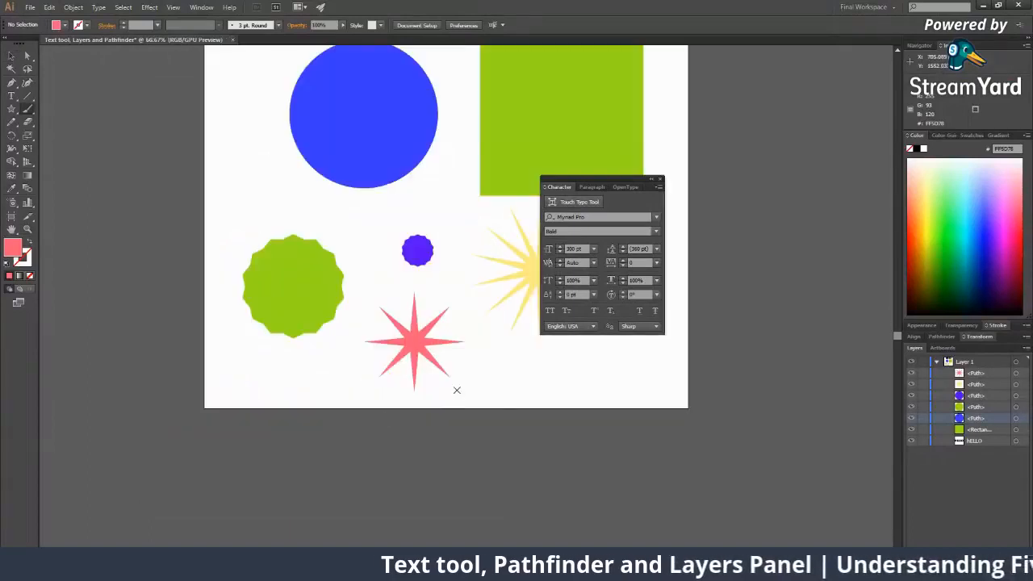
pyautogui.click(455, 389)
pyautogui.press('v')
pyautogui.click(419, 341)
pyautogui.moveTo(438, 342); pyautogui.dragTo(340, 377)
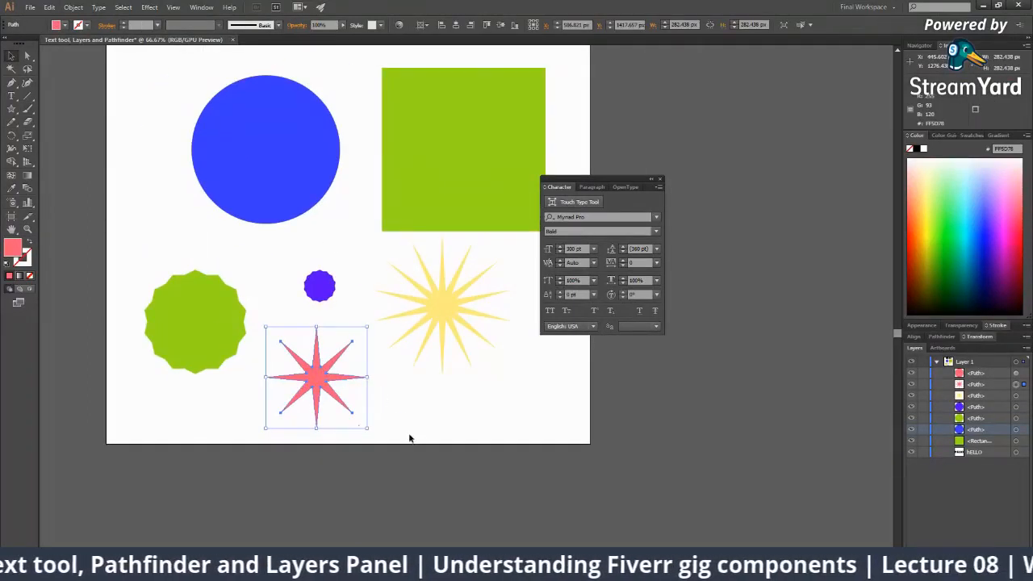
pyautogui.click(729, 394)
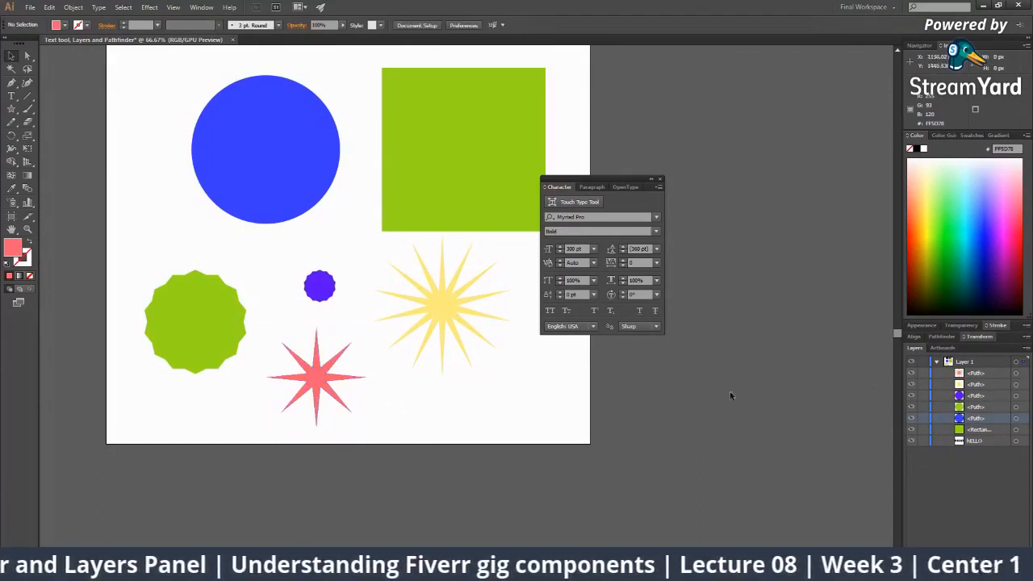
# Select the pink star, yellow star, blue circle, violet star and green scalloped star in turn to identify their entries in Layer 1.
pyautogui.click(337, 399)
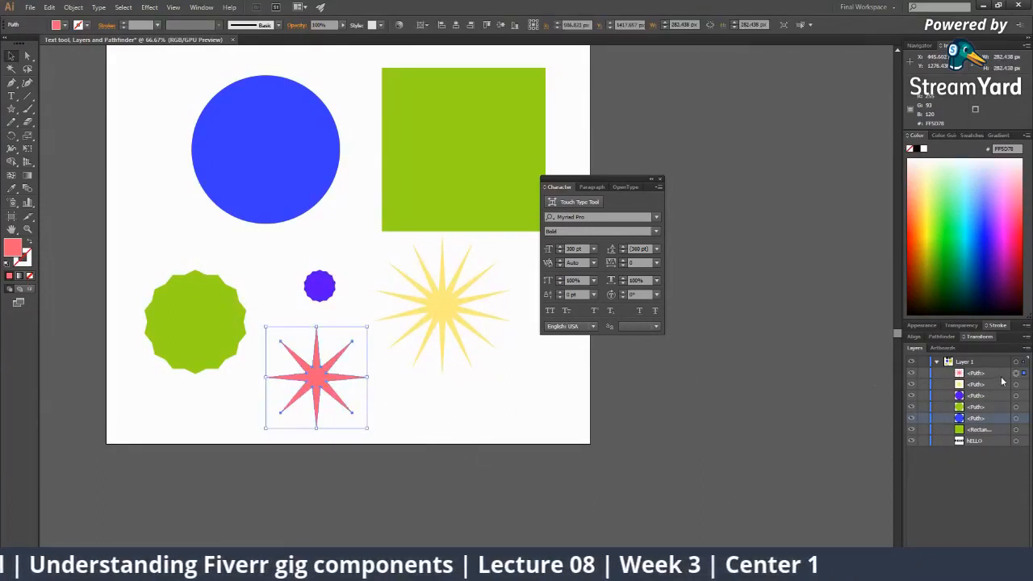
pyautogui.click(425, 323)
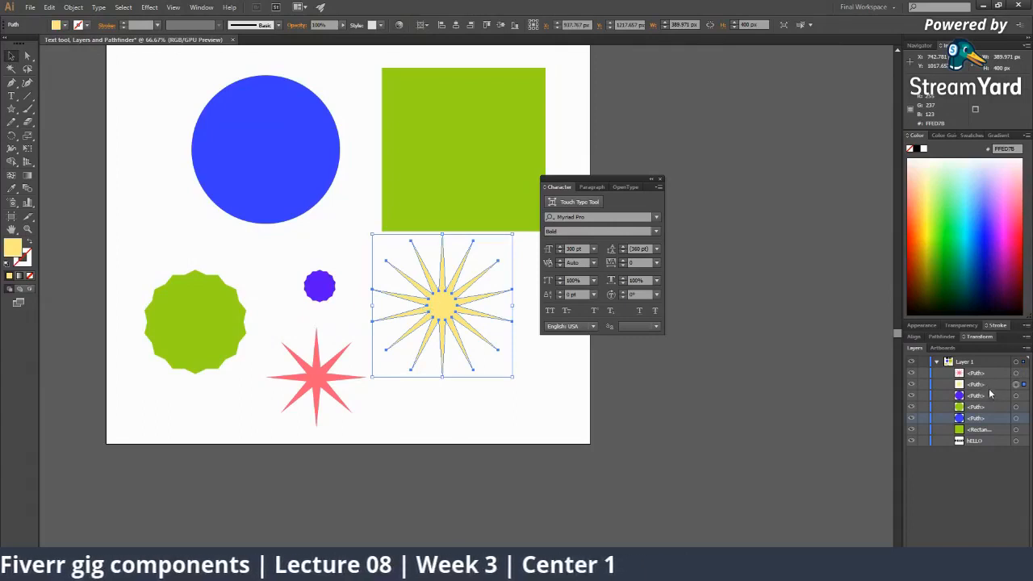
pyautogui.click(267, 119)
pyautogui.click(329, 285)
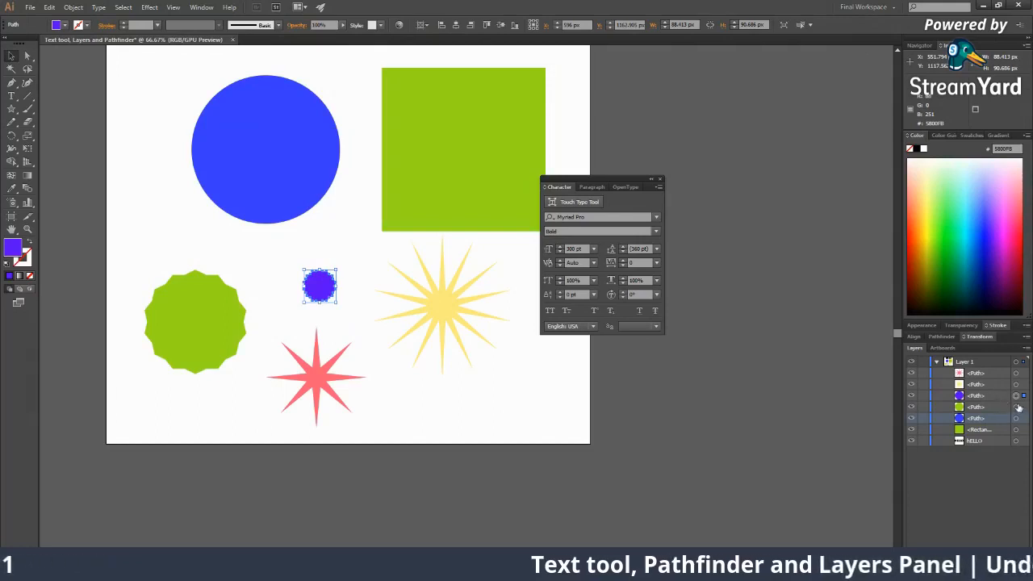
pyautogui.click(202, 309)
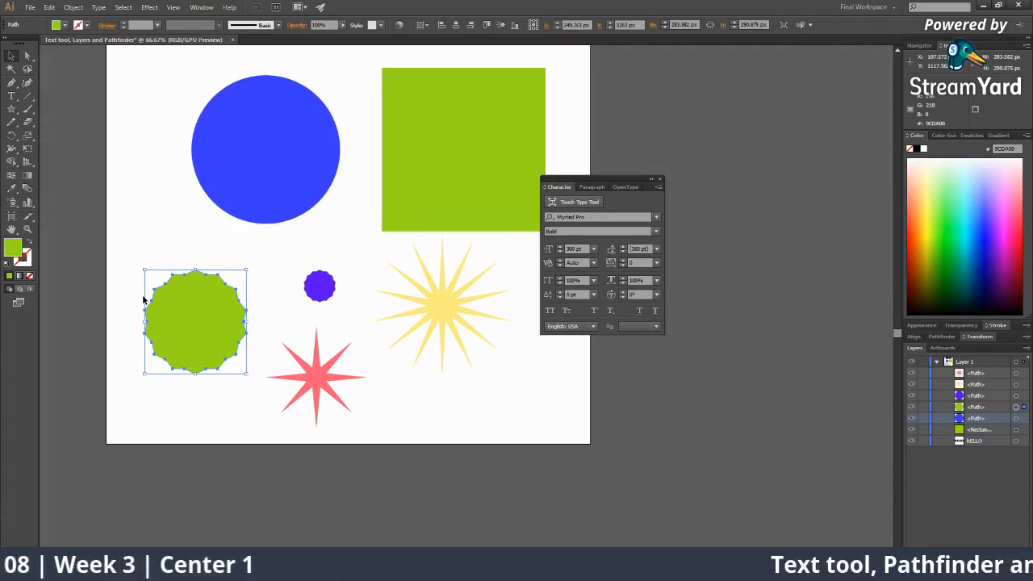
# Alternately select the yellow star and the large green scalloped star to compare their positions in the Layer 1 stacking order.
pyautogui.click(451, 312)
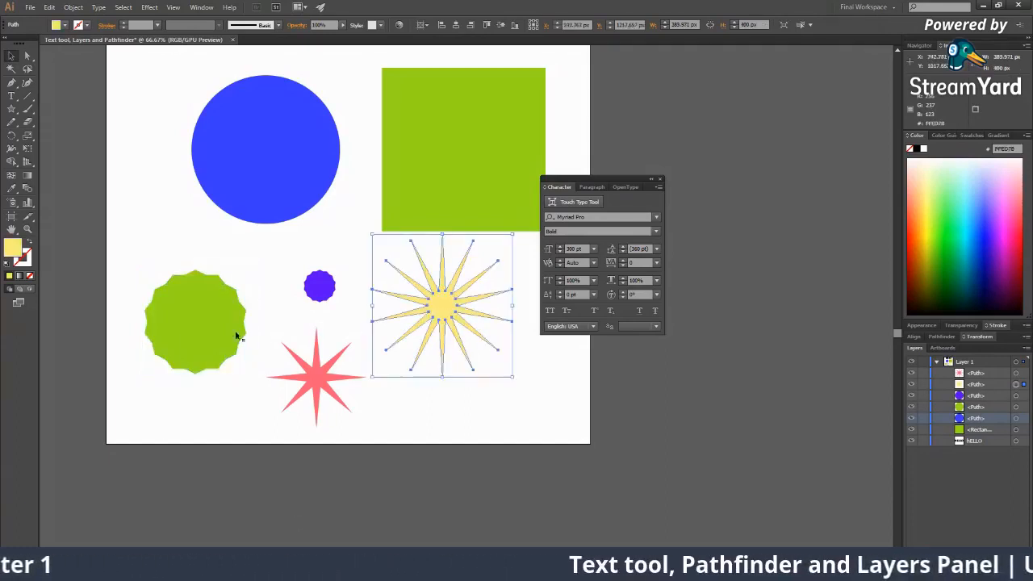
pyautogui.click(240, 328)
pyautogui.click(461, 334)
pyautogui.click(450, 316)
pyautogui.click(162, 317)
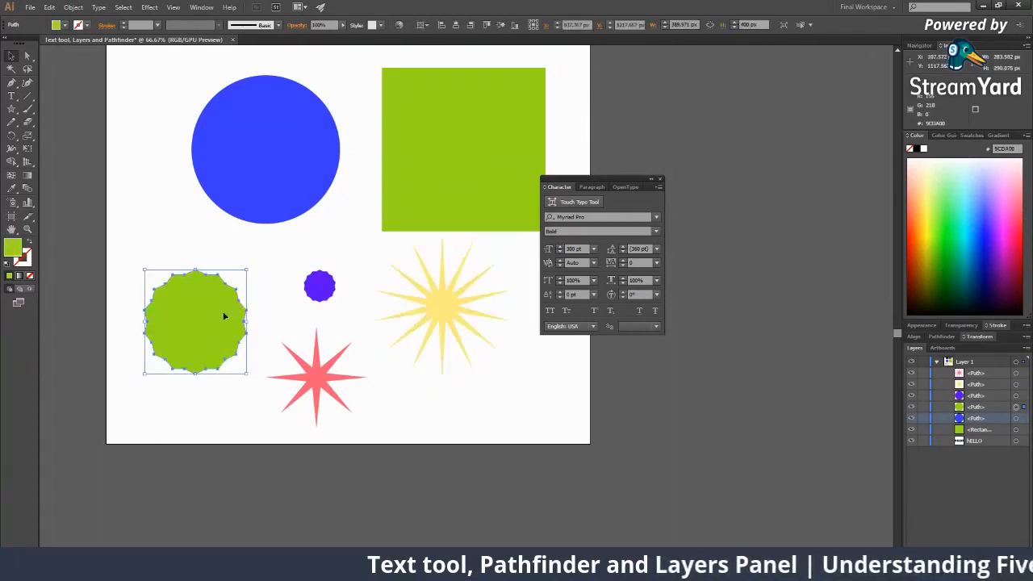
pyautogui.click(440, 304)
pyautogui.click(180, 339)
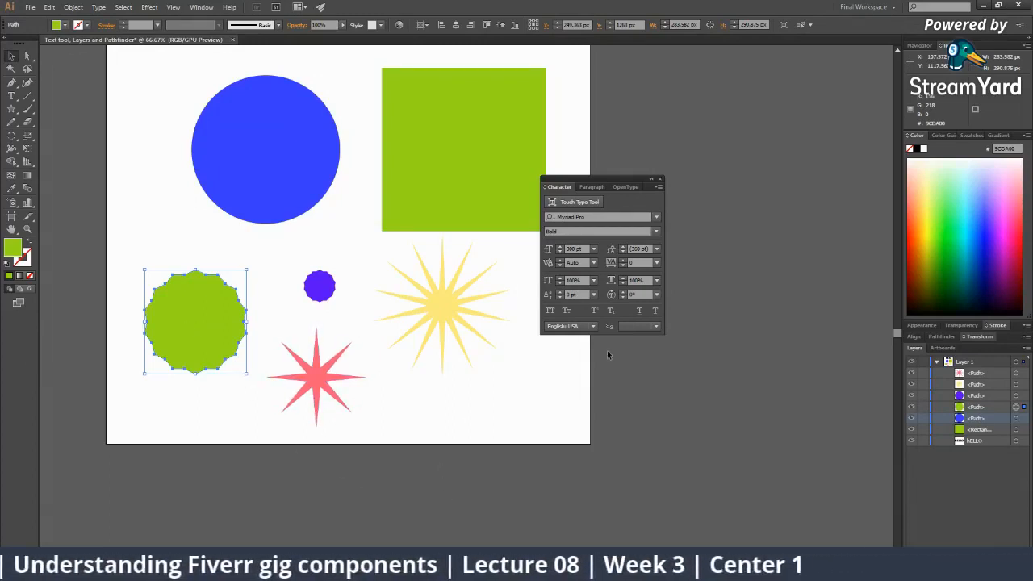
pyautogui.click(440, 313)
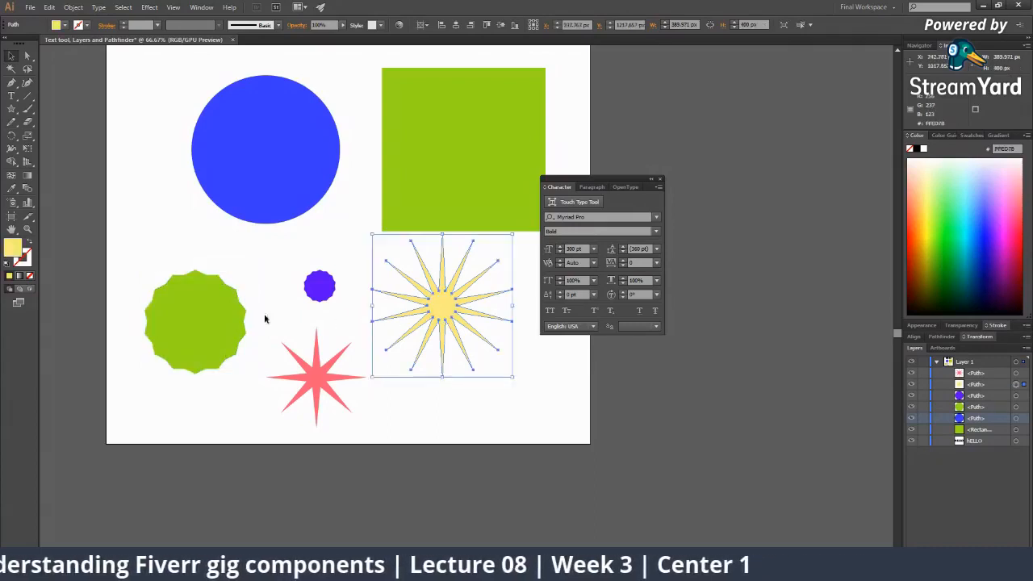
pyautogui.click(212, 327)
pyautogui.click(441, 307)
pyautogui.click(211, 325)
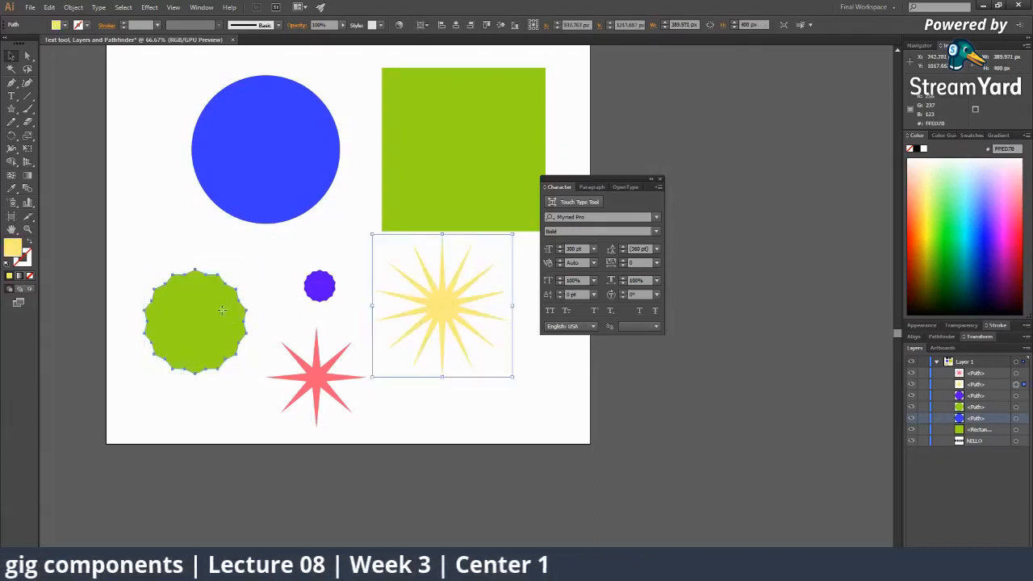
pyautogui.click(441, 305)
pyautogui.click(208, 319)
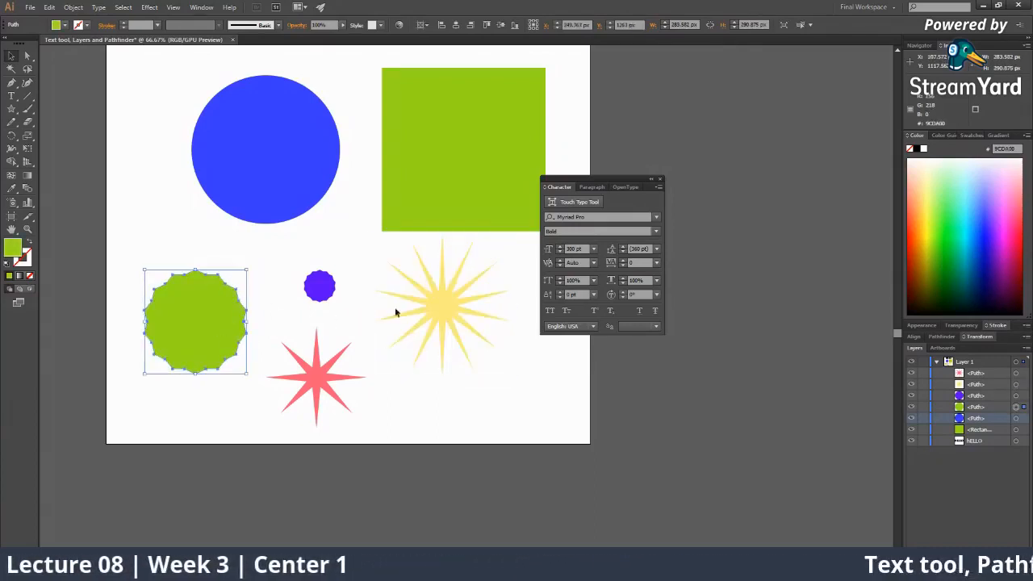
# Group the large green scalloped star with the yellow star and move the group slightly lower on the artboard.
pyautogui.click(438, 307)
pyautogui.click(205, 303)
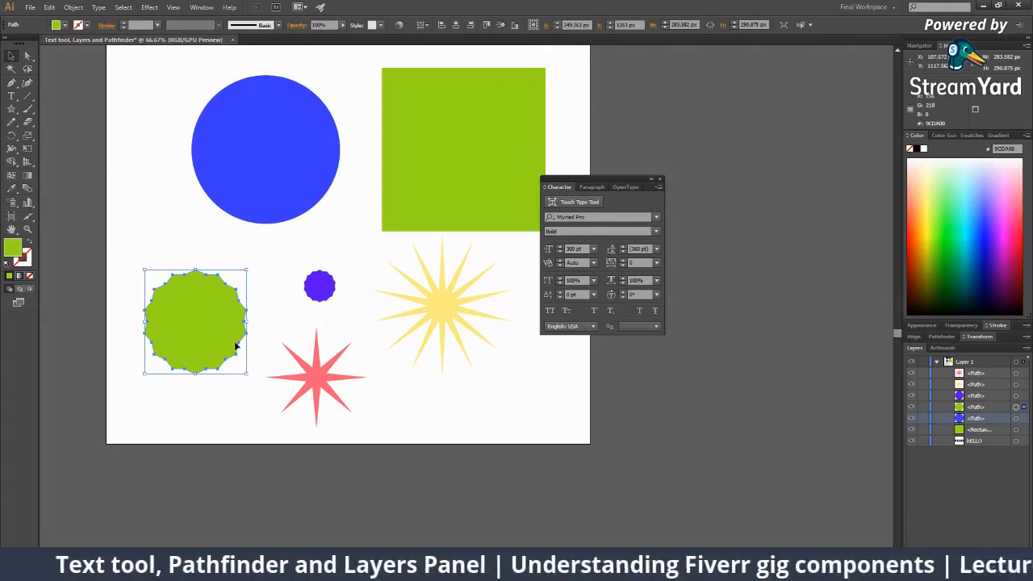
pyautogui.keyDown('shift'); pyautogui.click(472, 334); pyautogui.keyUp('shift')
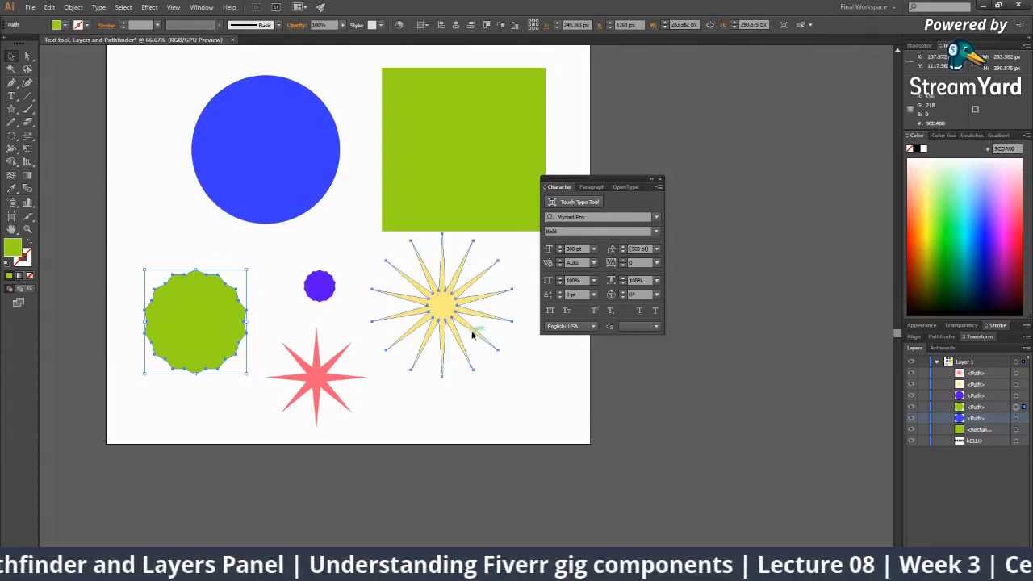
pyautogui.keyDown('shift'); pyautogui.click(313, 396); pyautogui.keyUp('shift')
pyautogui.click(442, 365)
pyautogui.click(443, 365)
pyautogui.keyDown('shift'); pyautogui.click(222, 311); pyautogui.keyUp('shift')
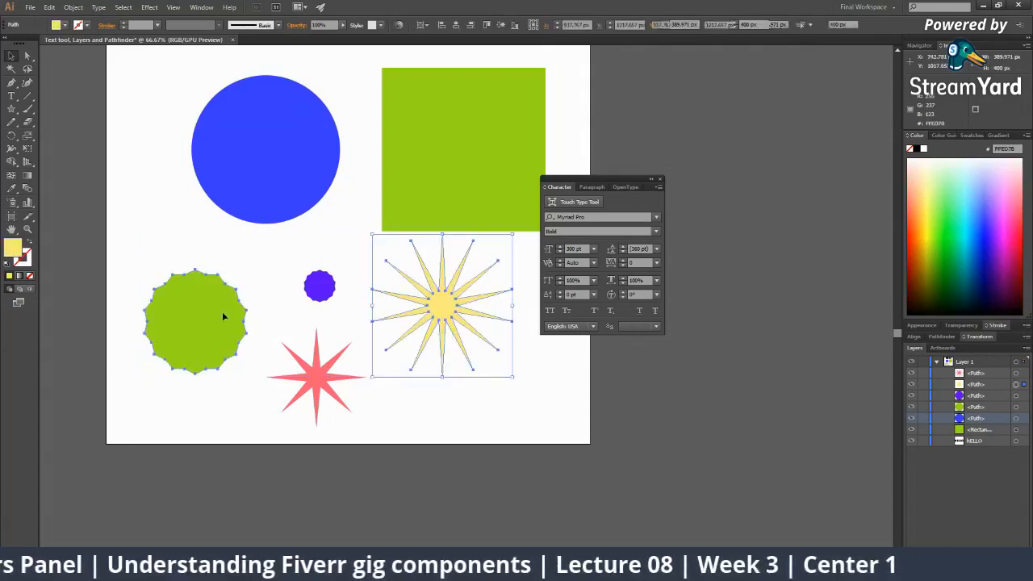
pyautogui.rightClick(219, 310)
pyautogui.click(243, 360)
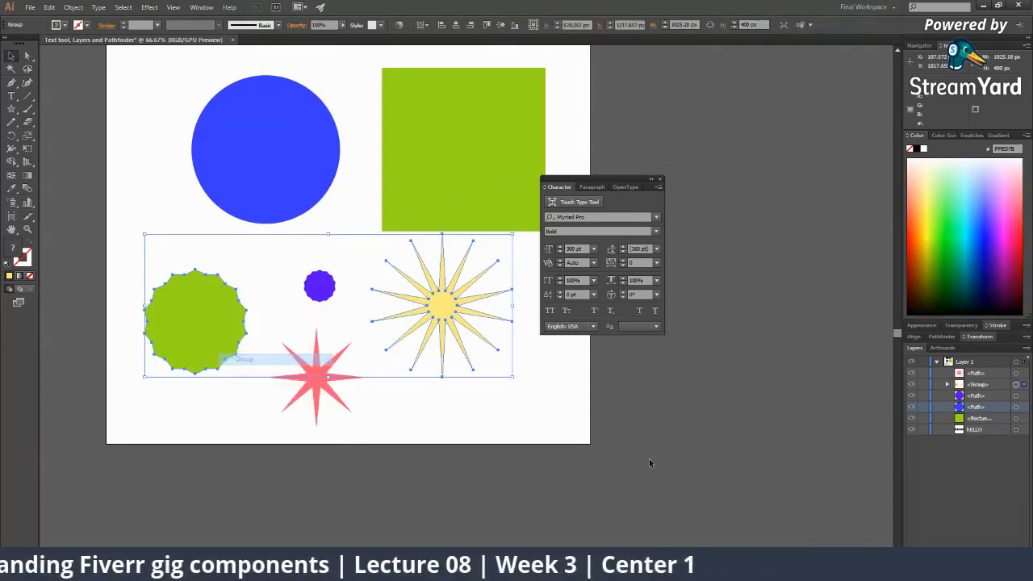
pyautogui.click(659, 454)
pyautogui.click(972, 385)
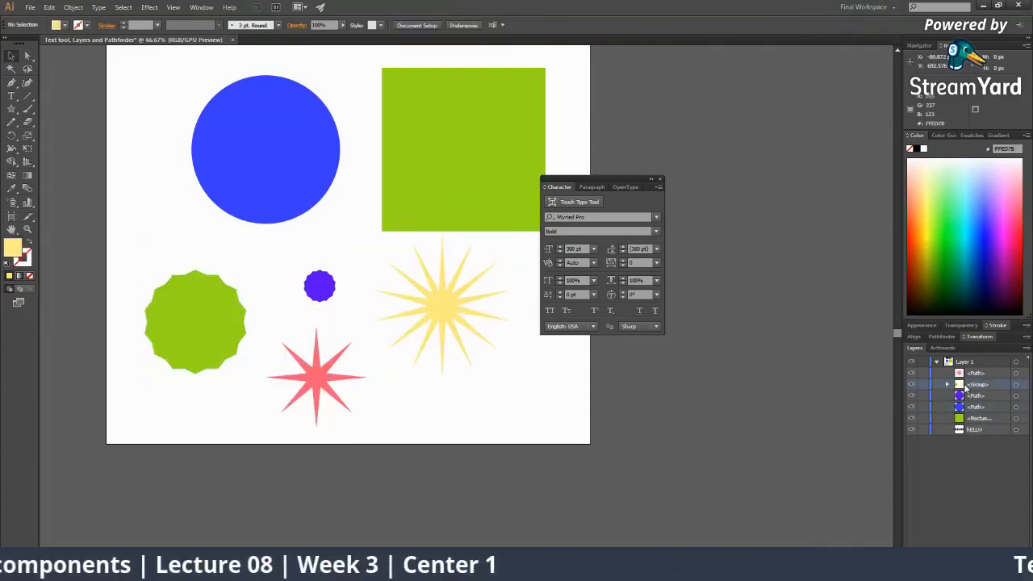
pyautogui.moveTo(491, 283); pyautogui.dragTo(436, 339)
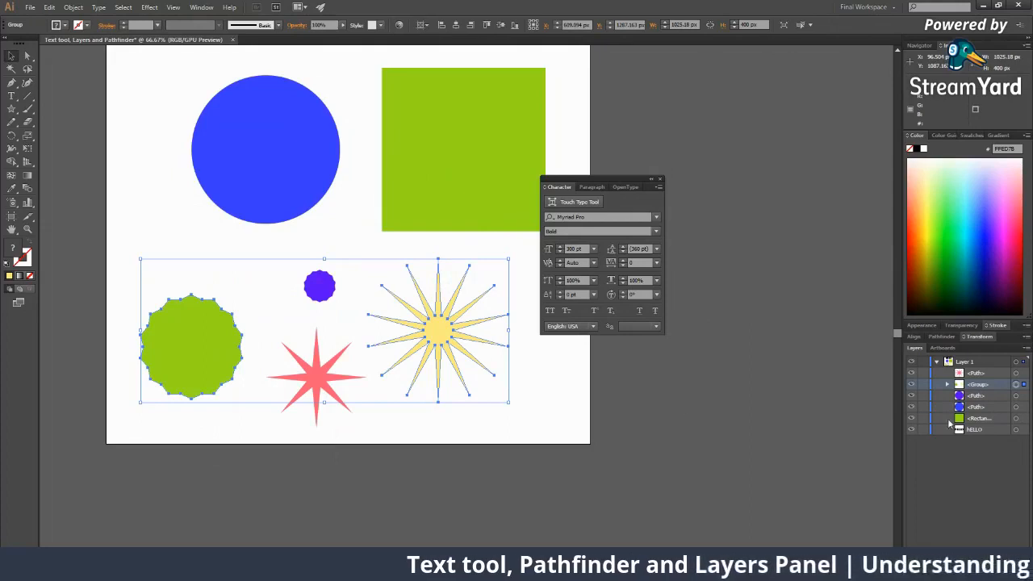
# Expand the group in Layer 1 and target its yellow star and green scalloped star entries one after the other.
pyautogui.click(949, 385)
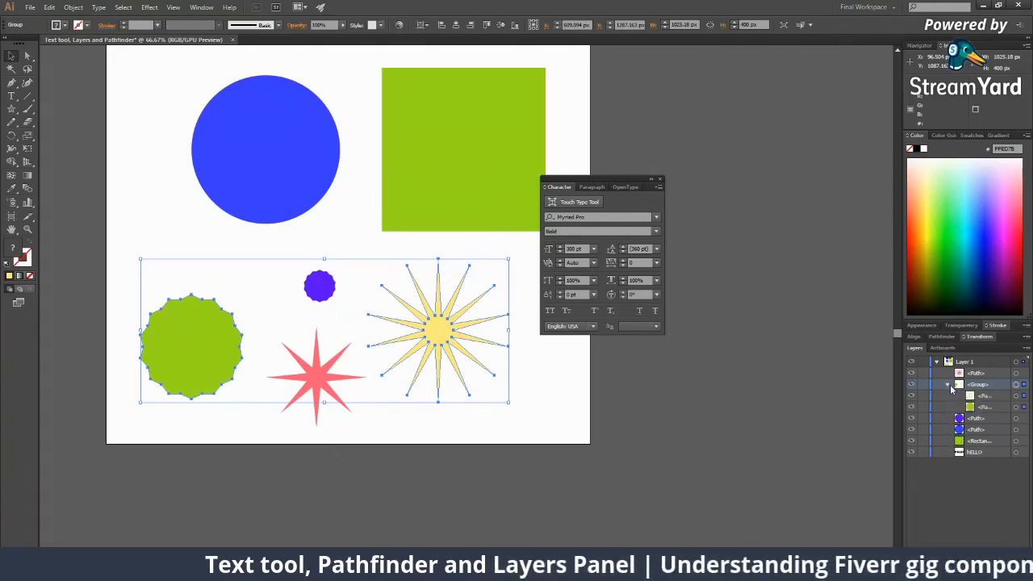
pyautogui.click(1004, 395)
pyautogui.click(1000, 407)
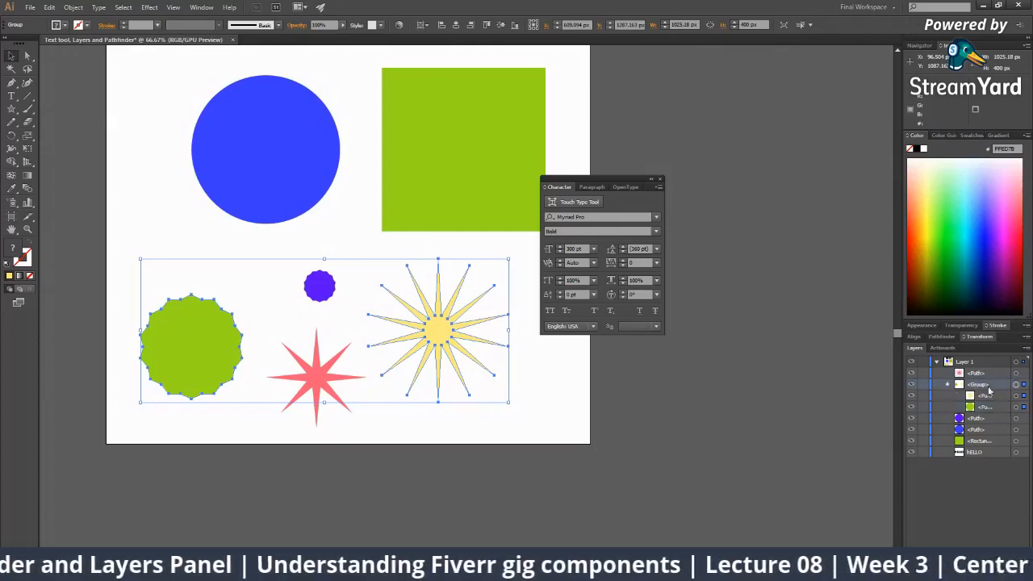
pyautogui.click(949, 386)
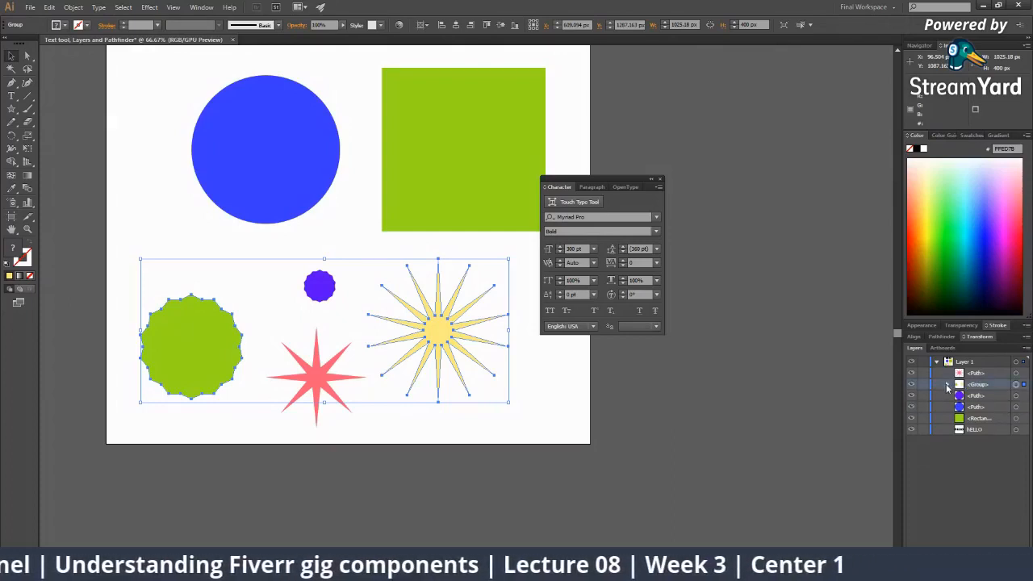
pyautogui.click(949, 385)
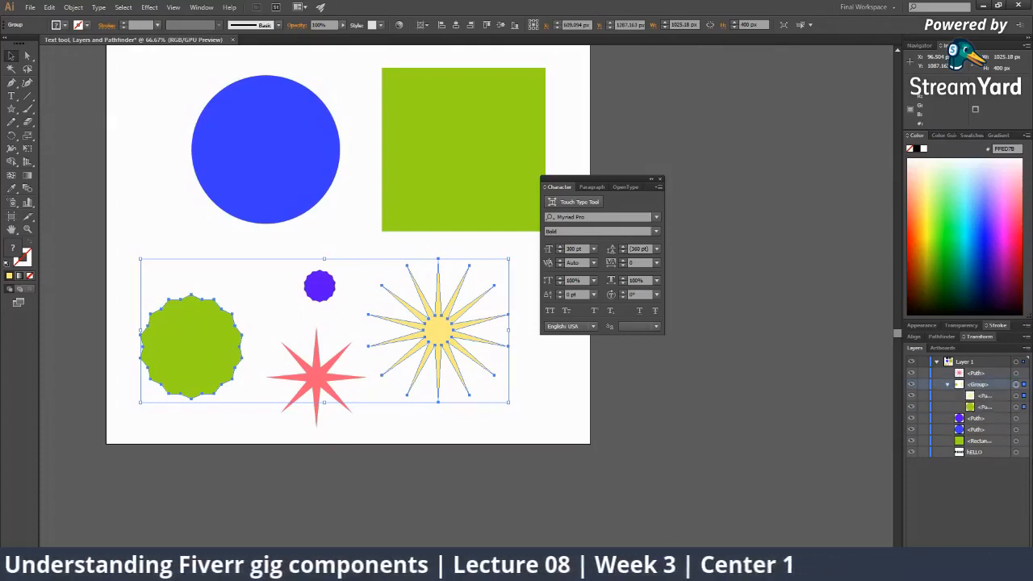
pyautogui.click(1015, 397)
pyautogui.click(1015, 407)
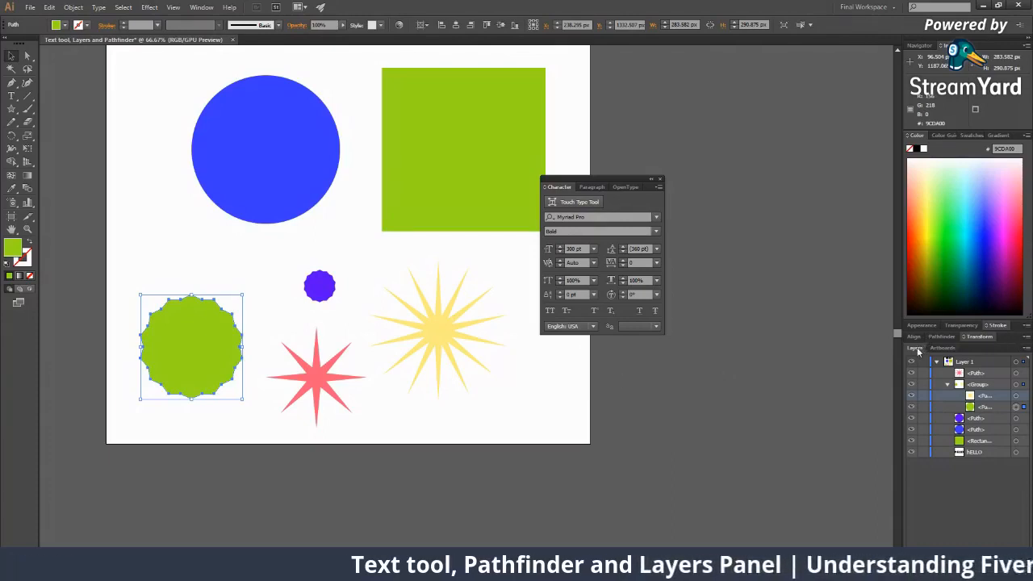
# Undock the Layers panel beside the artboard and enlarge it so the full object list fits.
pyautogui.moveTo(915, 347); pyautogui.dragTo(644, 141)
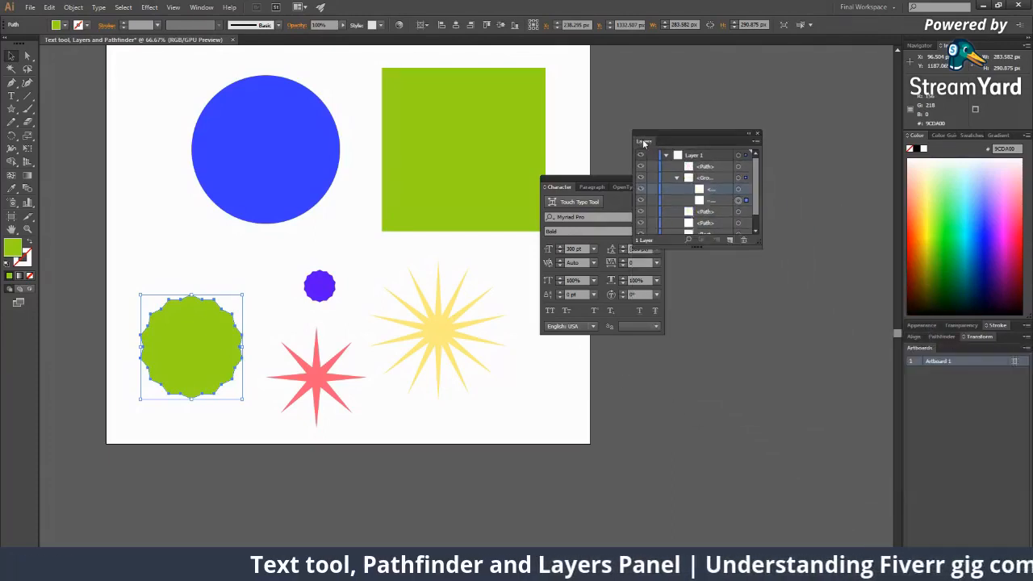
pyautogui.click(758, 250)
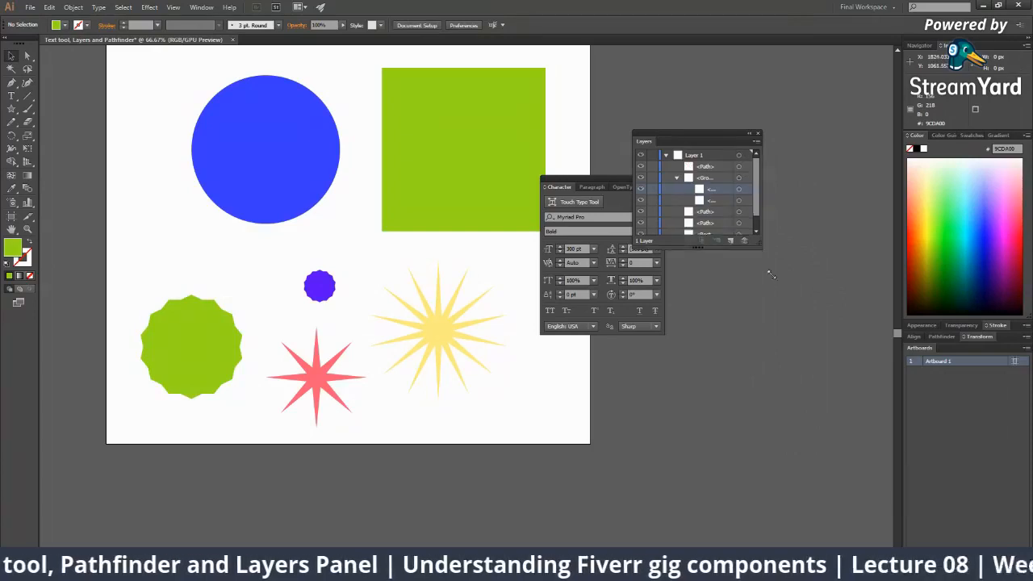
pyautogui.moveTo(772, 274); pyautogui.dragTo(883, 517)
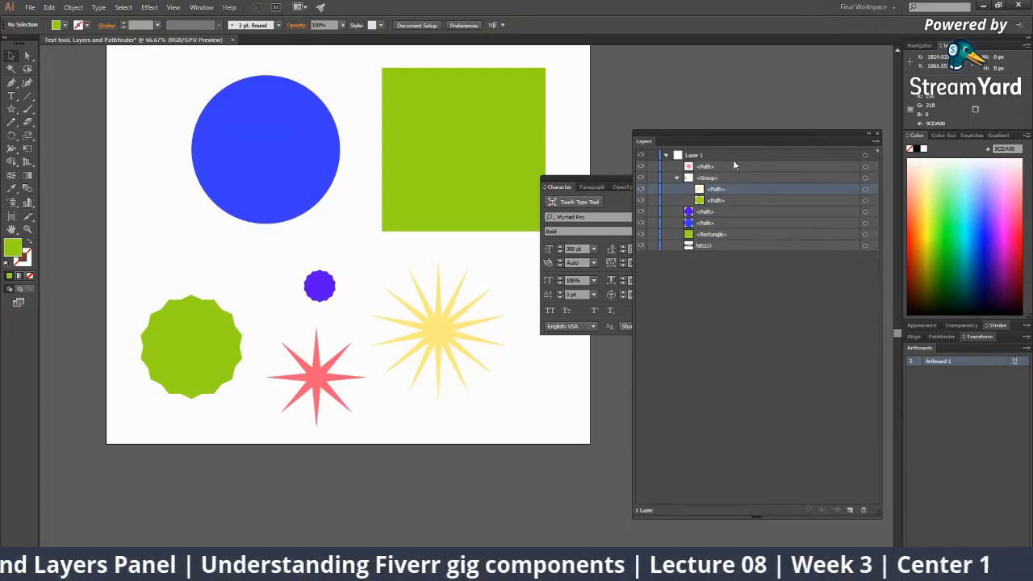
# Set the Layers panel's row size to Large, with thumbnails for layers, groups and objects.
pyautogui.click(875, 141)
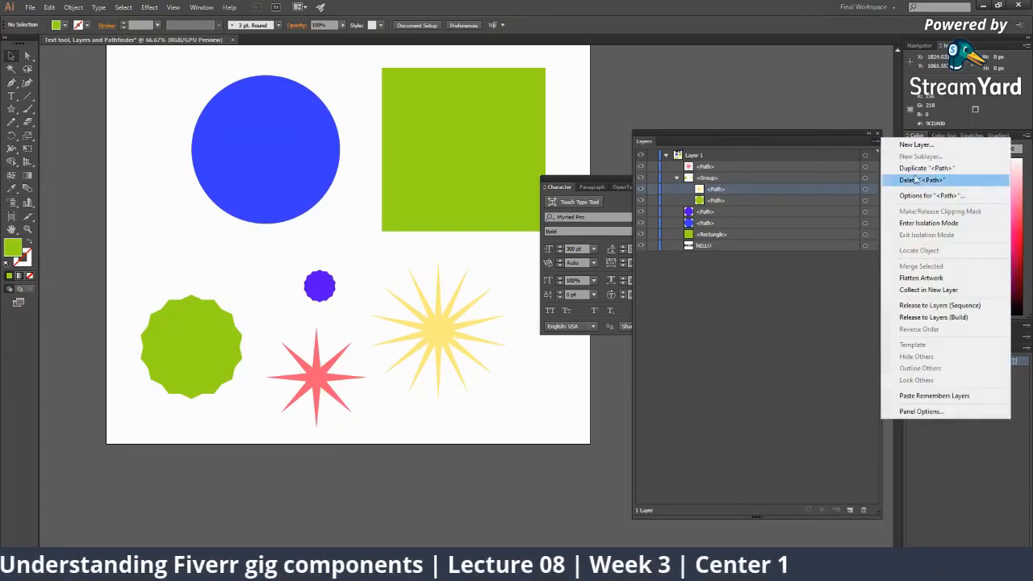
pyautogui.click(928, 411)
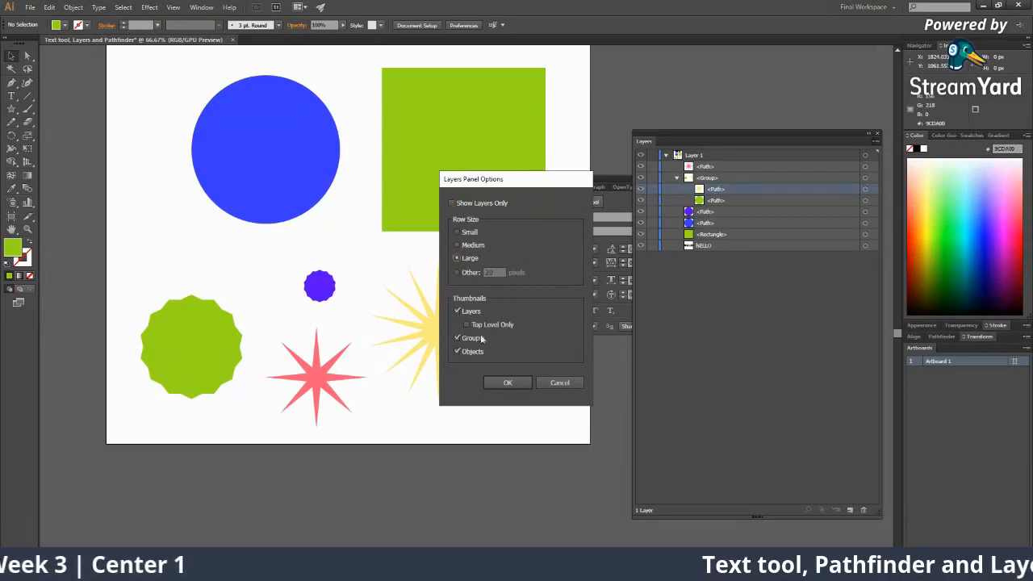
pyautogui.click(511, 382)
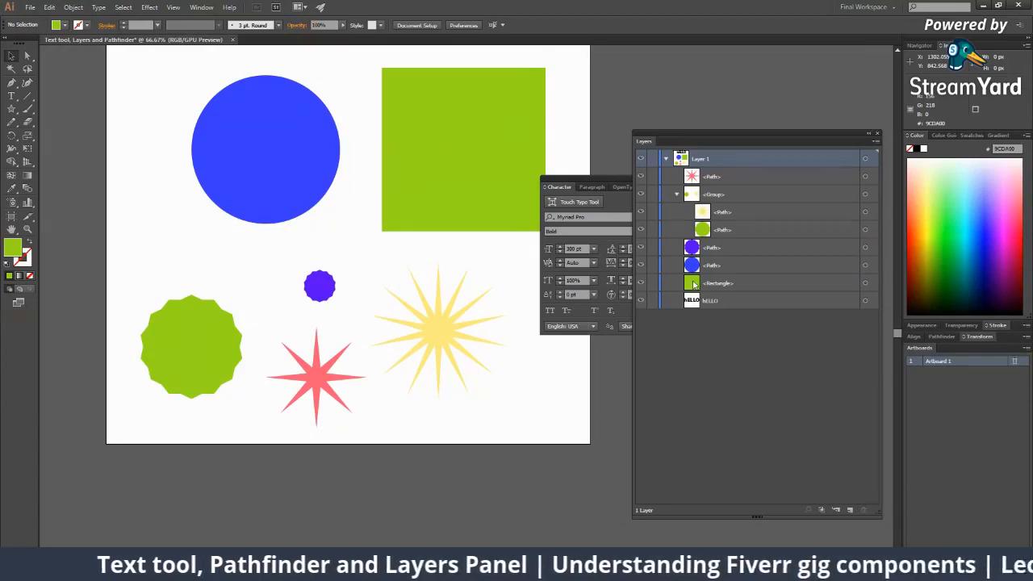
# Collapse and re-expand Layer 1 to compare its object list with the whole artboard.
pyautogui.click(667, 159)
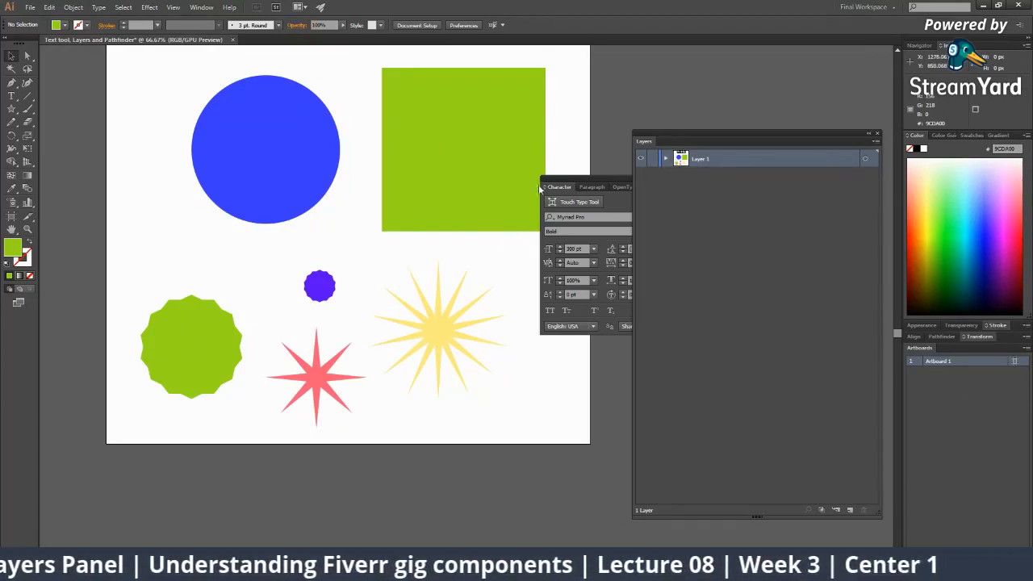
pyautogui.scroll(1, 484, 194)
pyautogui.scroll(1, 482, 188)
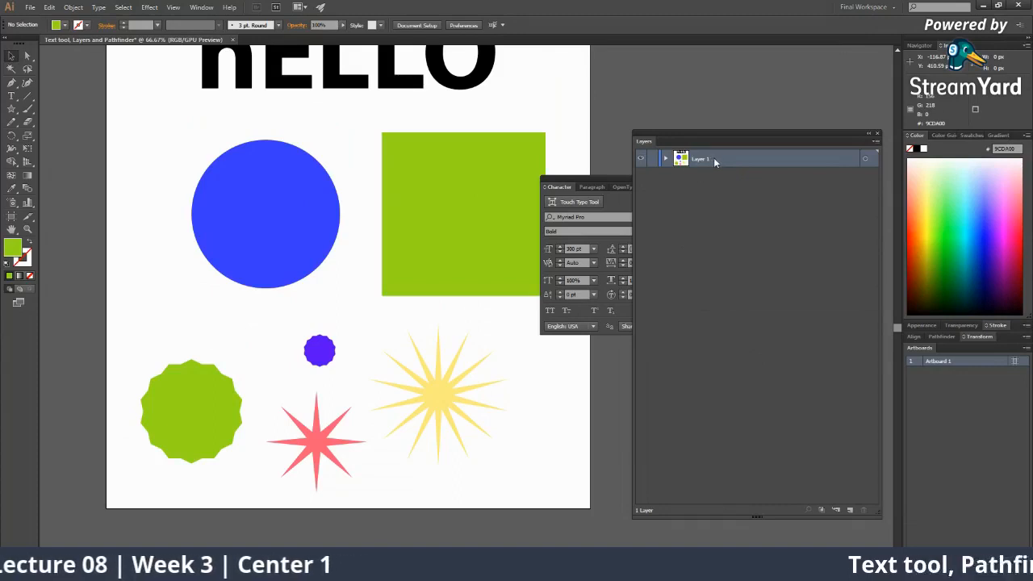
pyautogui.click(666, 159)
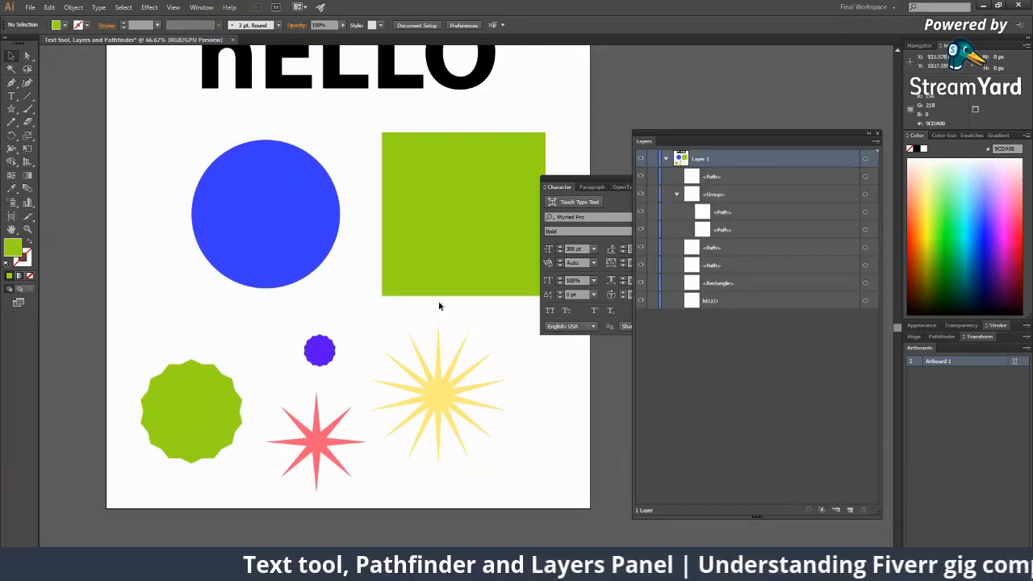
pyautogui.click(724, 177)
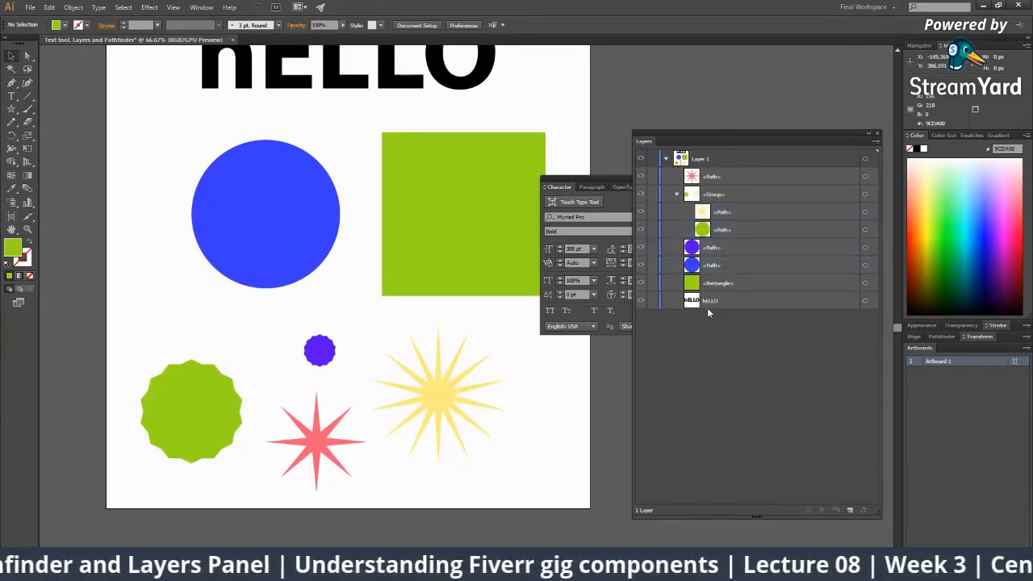
pyautogui.keyDown('alt'); pyautogui.click(397, 280); pyautogui.keyUp('alt')
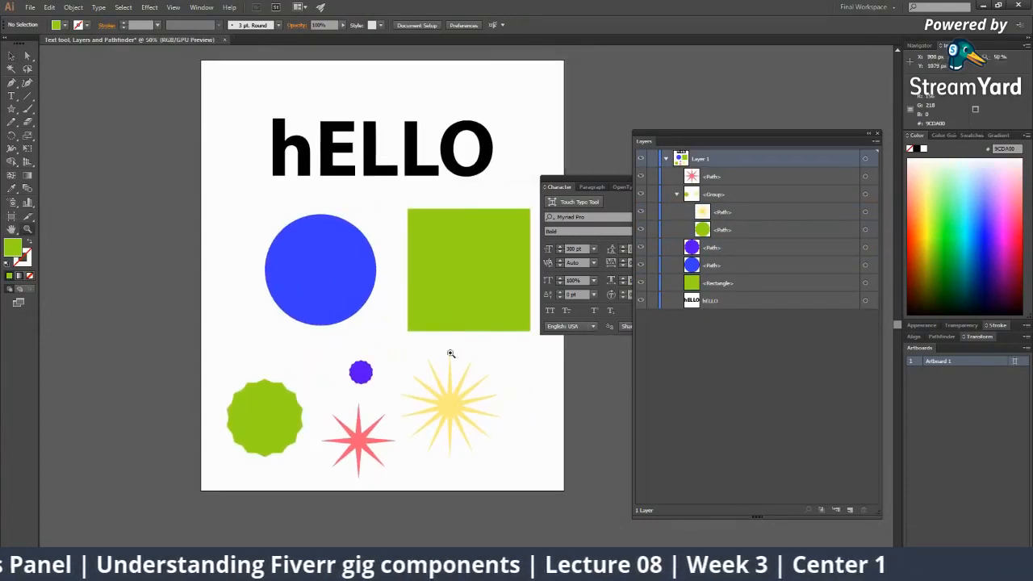
# Draw a polygon about 152 px wide beside the blue circle and give it a violet fill.
pyautogui.press('v')
pyautogui.moveTo(17, 107); pyautogui.dragTo(50, 138)
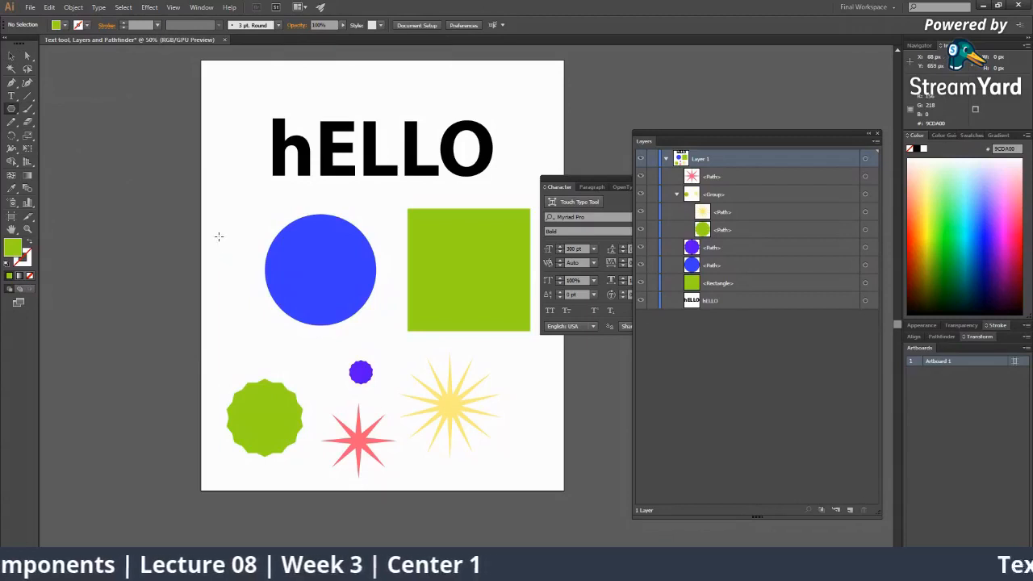
pyautogui.moveTo(225, 234)
pyautogui.mouseDown()
pyautogui.moveTo(232, 275)
pyautogui.moveTo(230, 253)
pyautogui.mouseUp()
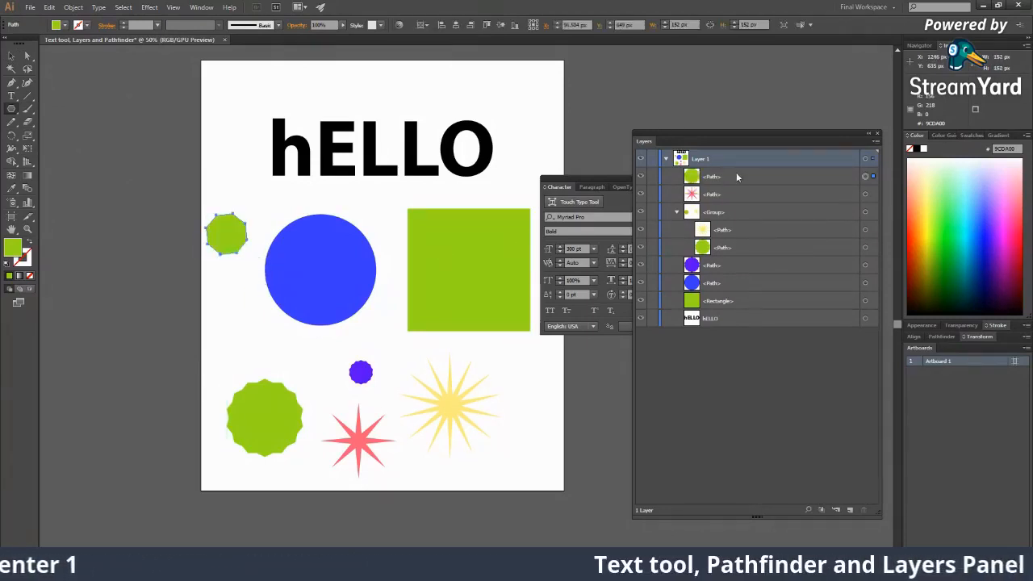
pyautogui.press('v')
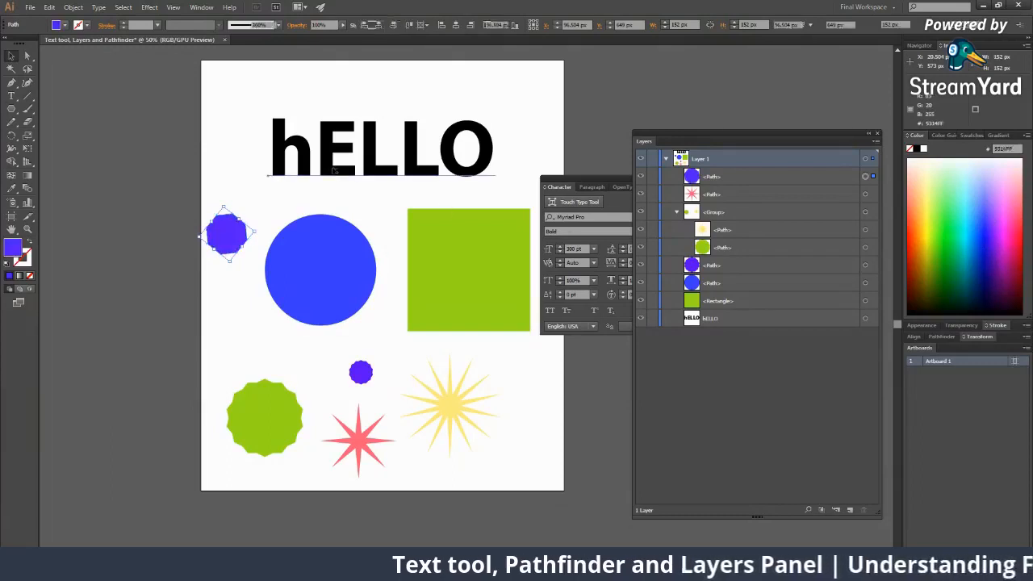
# Select the hELLO text and highlight the Layer 1, new polygon, group and grouped path entries in the layer list.
pyautogui.click(355, 173)
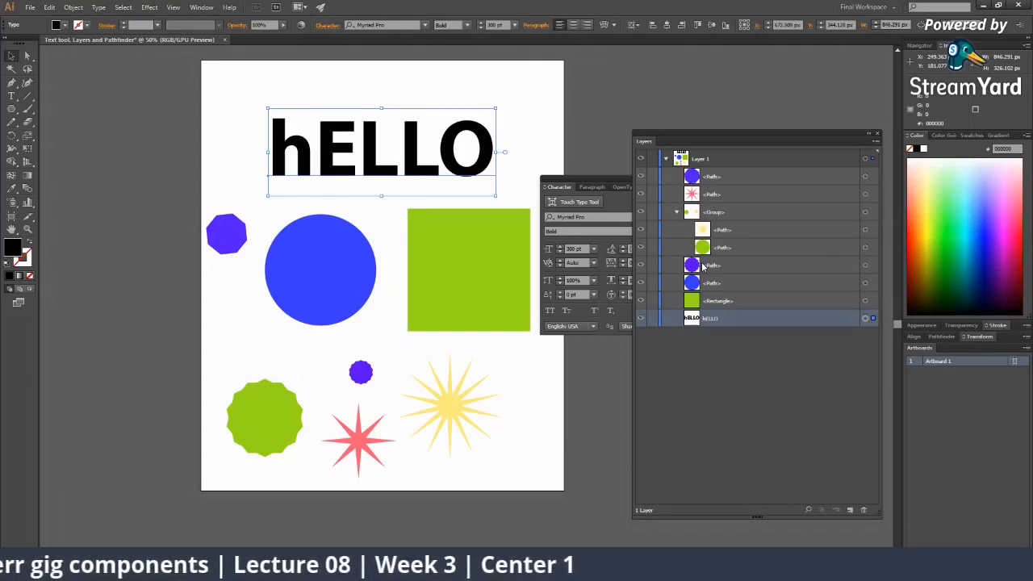
pyautogui.click(736, 161)
pyautogui.click(728, 177)
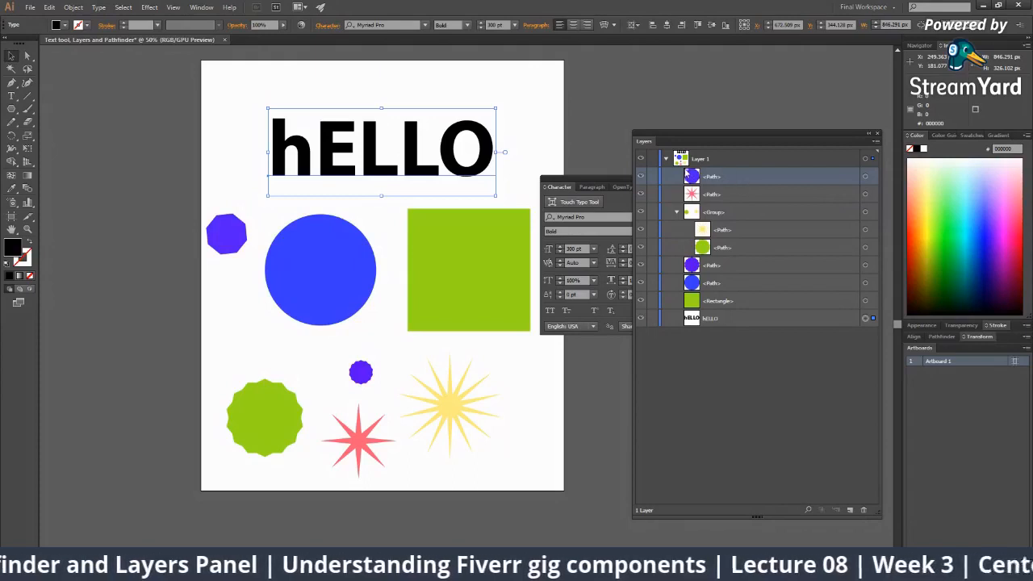
pyautogui.click(741, 162)
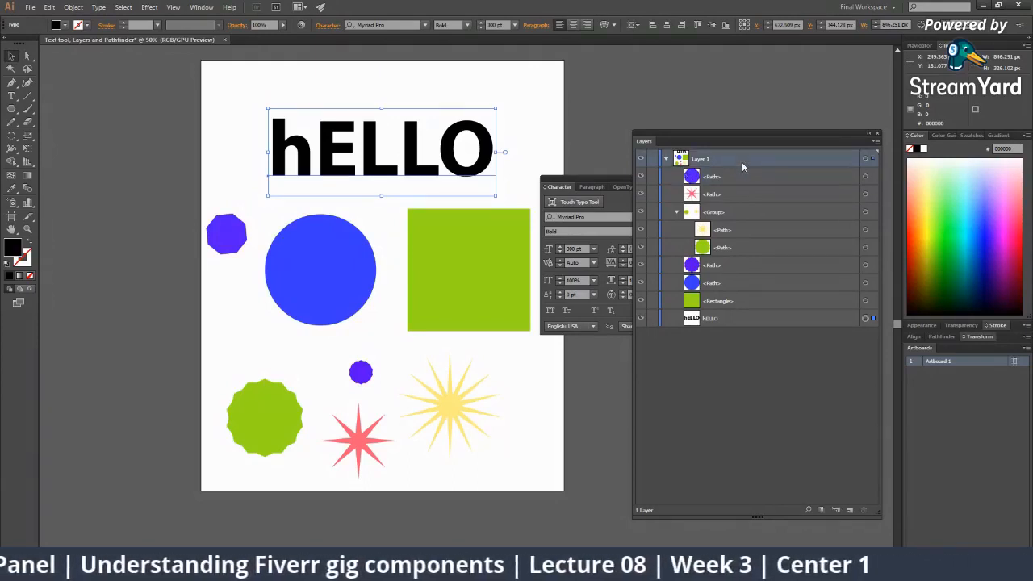
pyautogui.click(724, 214)
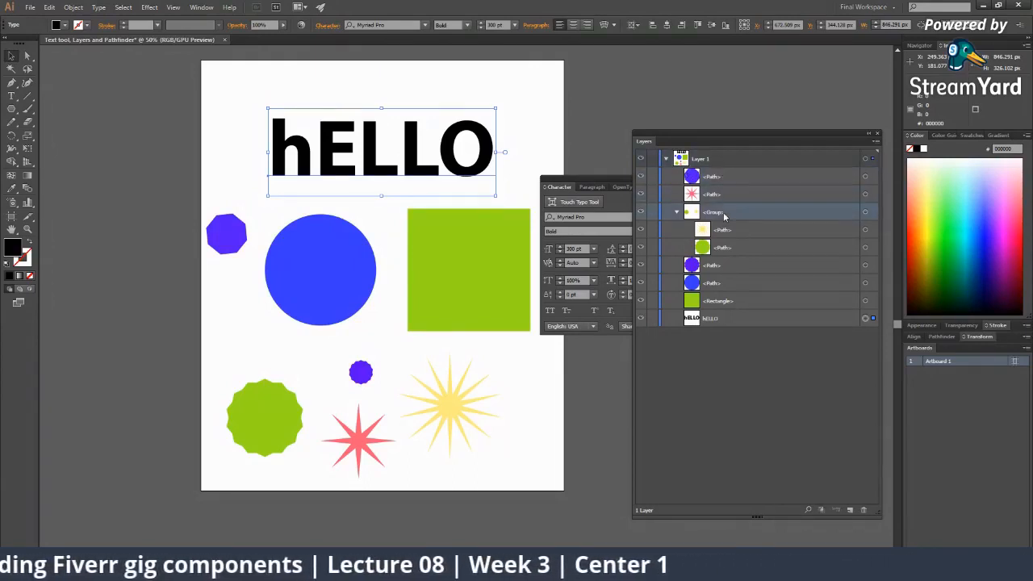
pyautogui.click(723, 231)
pyautogui.click(723, 247)
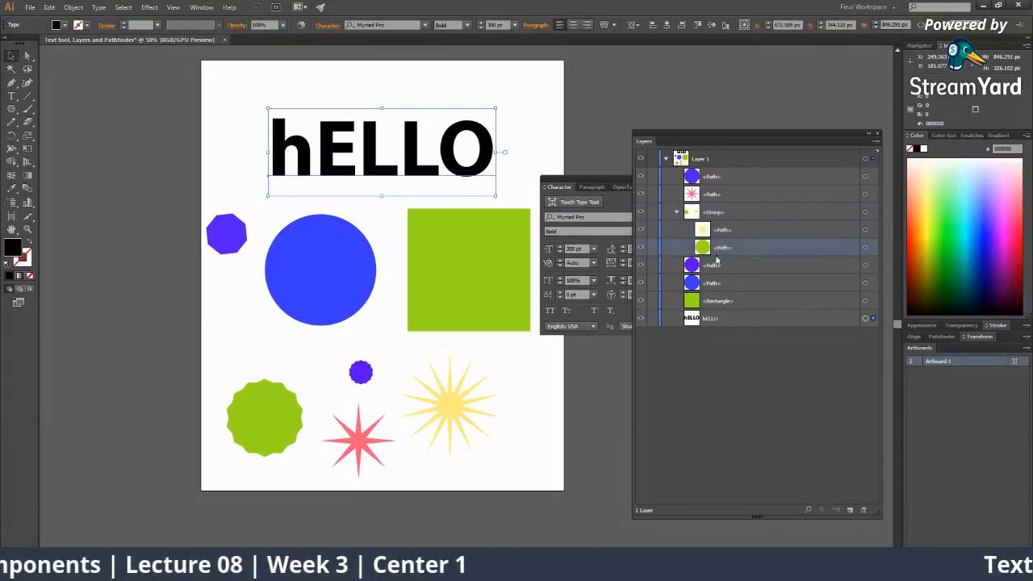
# Collapse, expand and collapse Layer 1 again to show that it contains all the objects.
pyautogui.click(667, 159)
pyautogui.click(694, 159)
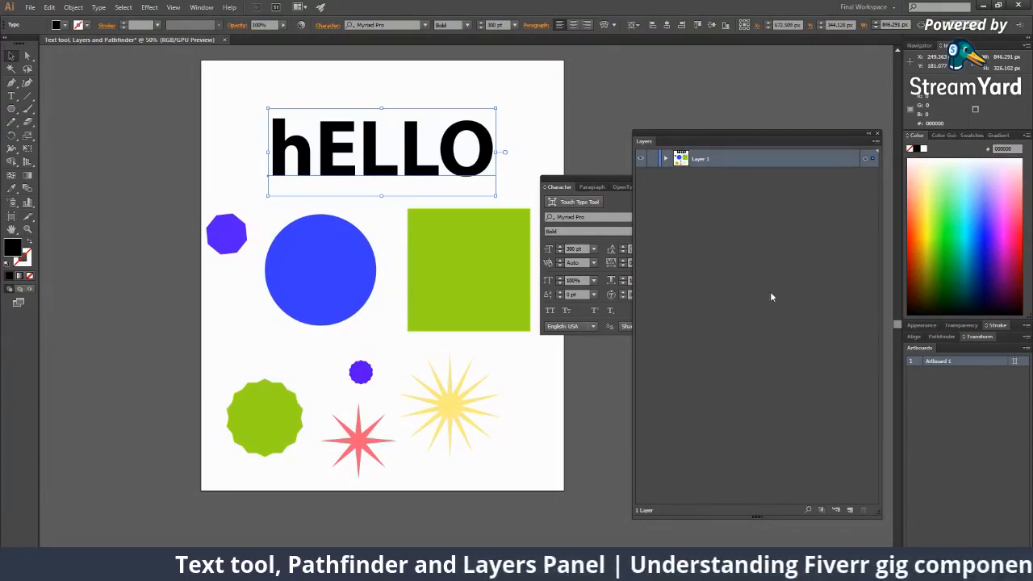
pyautogui.click(663, 172)
pyautogui.click(699, 159)
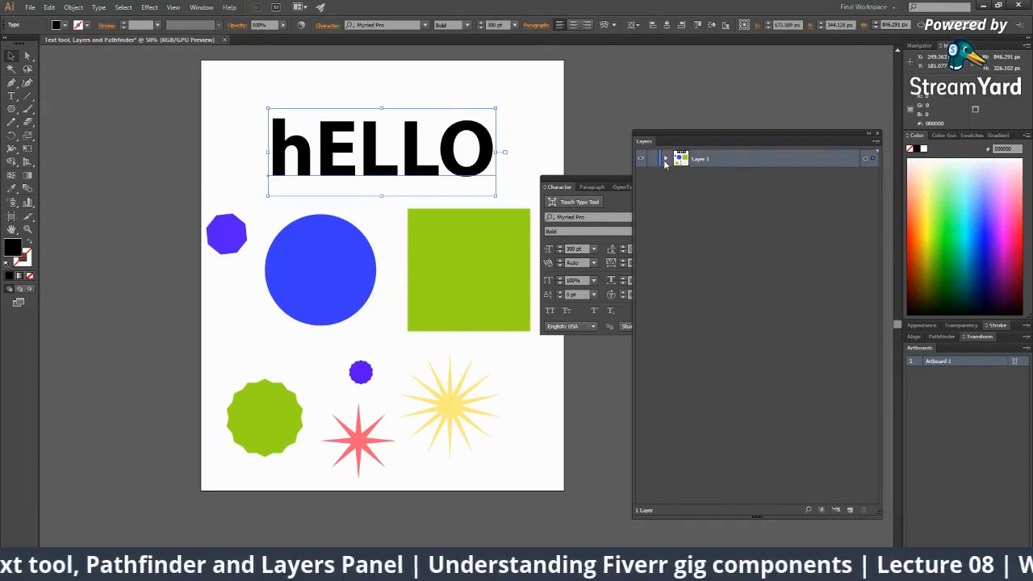
pyautogui.click(665, 158)
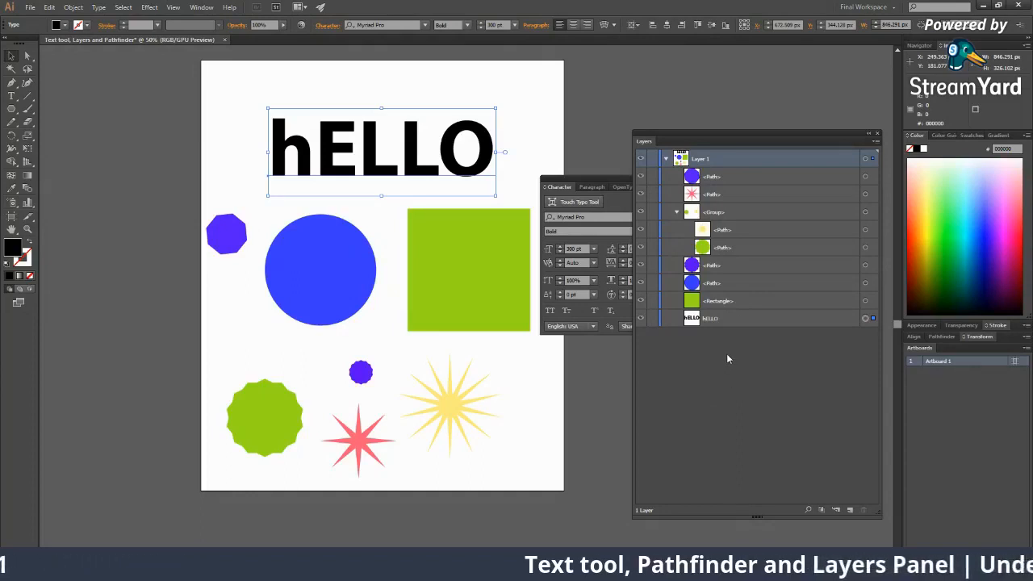
pyautogui.click(666, 158)
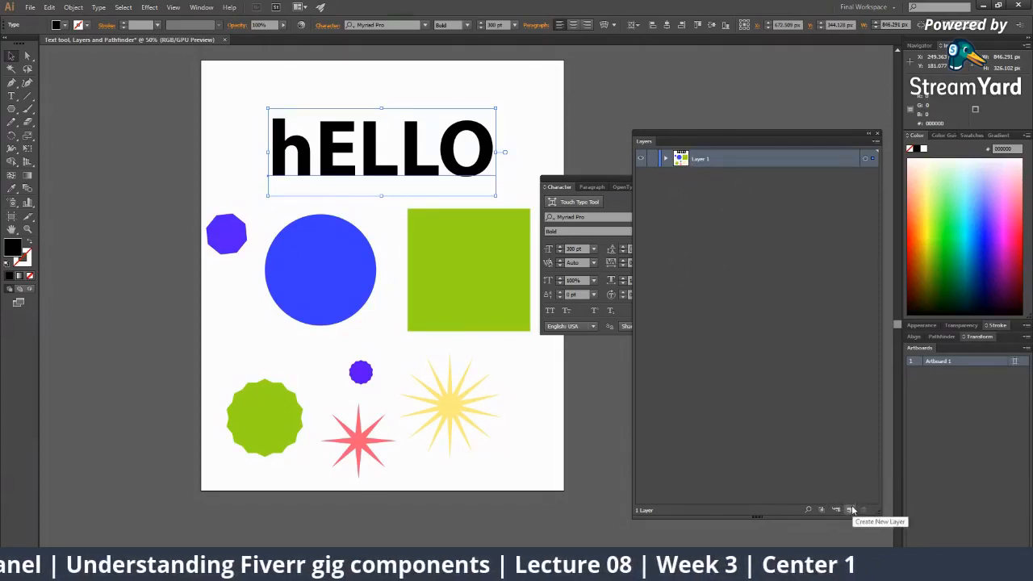
# Switch to the Artboard tool, add a new layer above Layer 1 and make the new layer active.
pyautogui.click(12, 215)
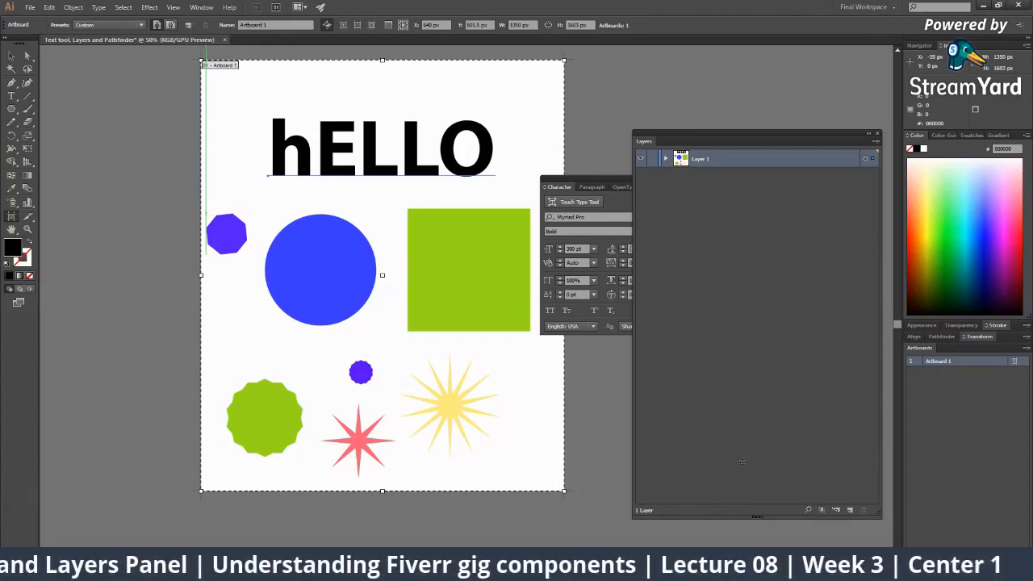
pyautogui.click(850, 511)
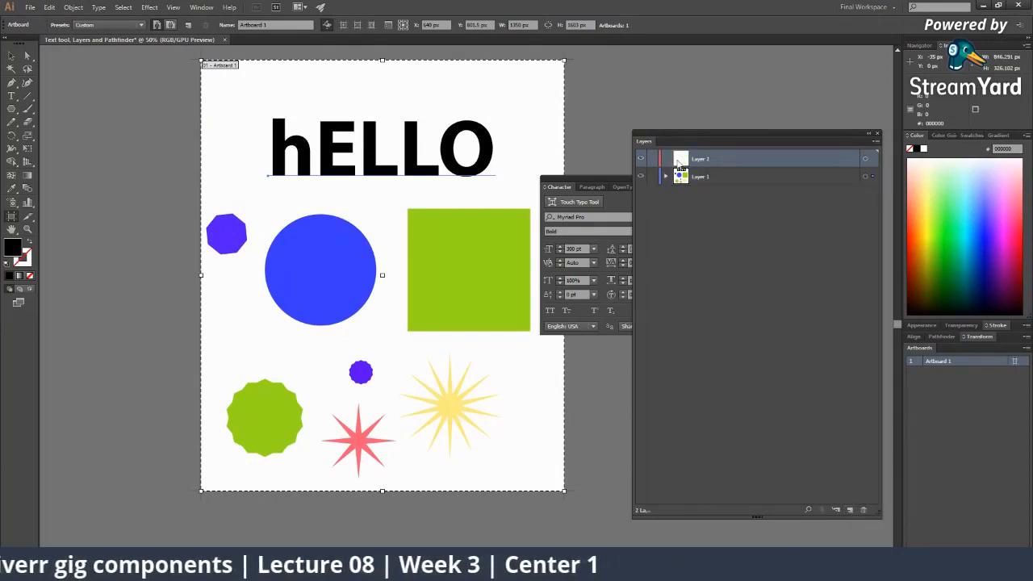
pyautogui.keyDown('ctrl'); pyautogui.click(740, 166); pyautogui.keyUp('ctrl')
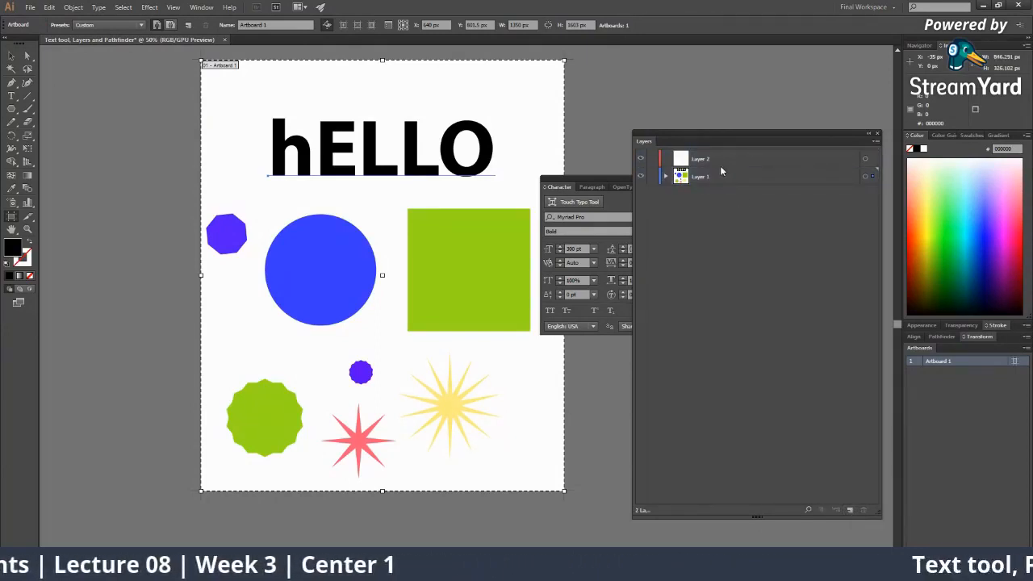
pyautogui.click(722, 167)
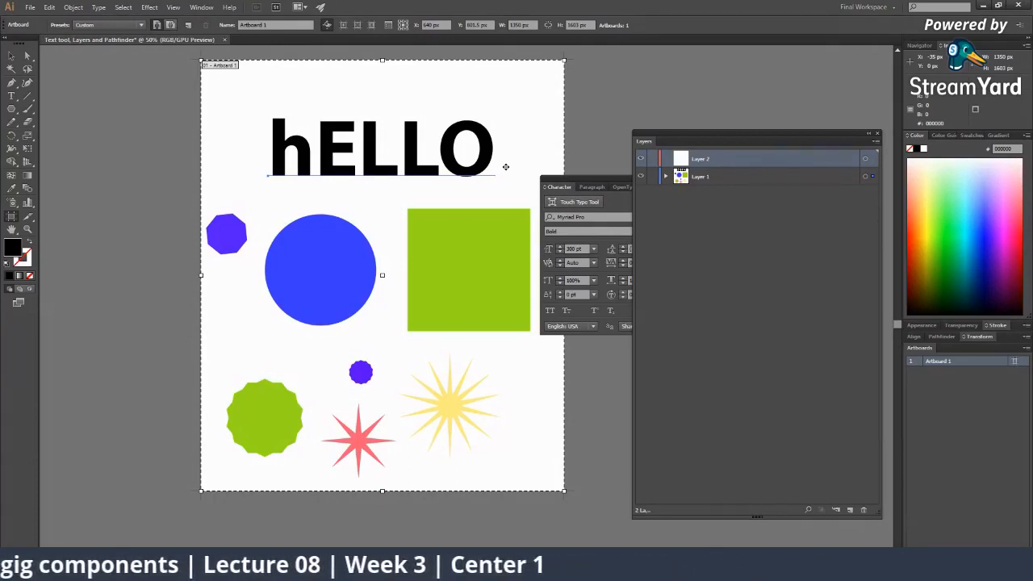
# Leave artboard editing and move the hELLO text down toward the artboard's left edge, just above the blue shapes.
pyautogui.press('Escape')
pyautogui.moveTo(376, 185); pyautogui.dragTo(341, 163)
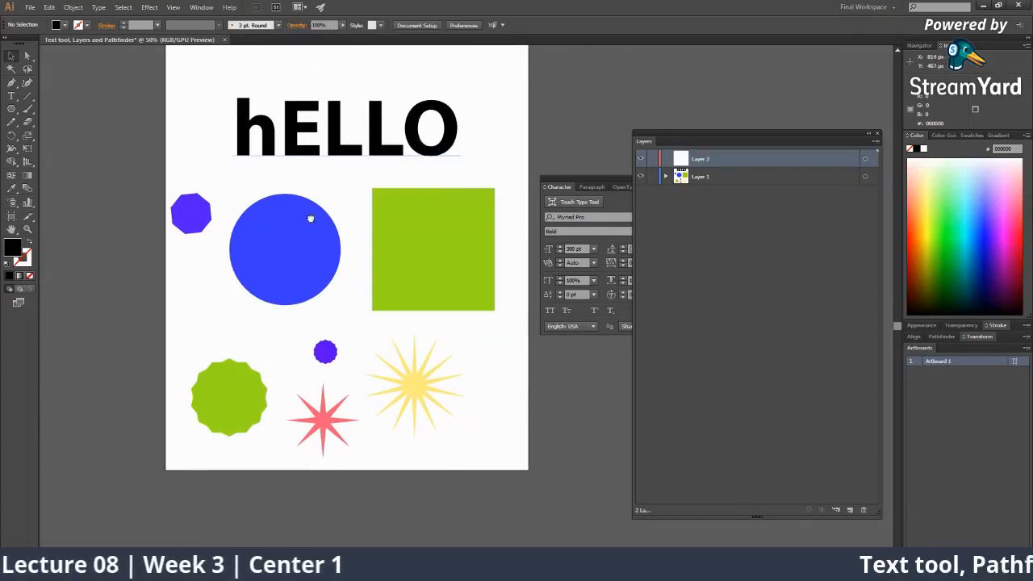
pyautogui.moveTo(310, 218); pyautogui.dragTo(230, 275)
pyautogui.moveTo(340, 172); pyautogui.dragTo(277, 196)
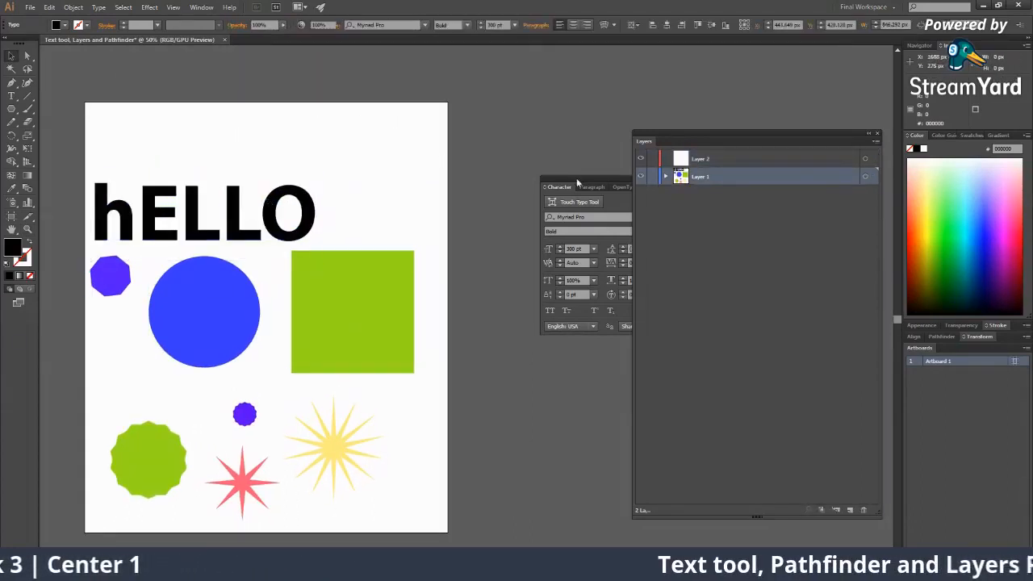
pyautogui.click(305, 194)
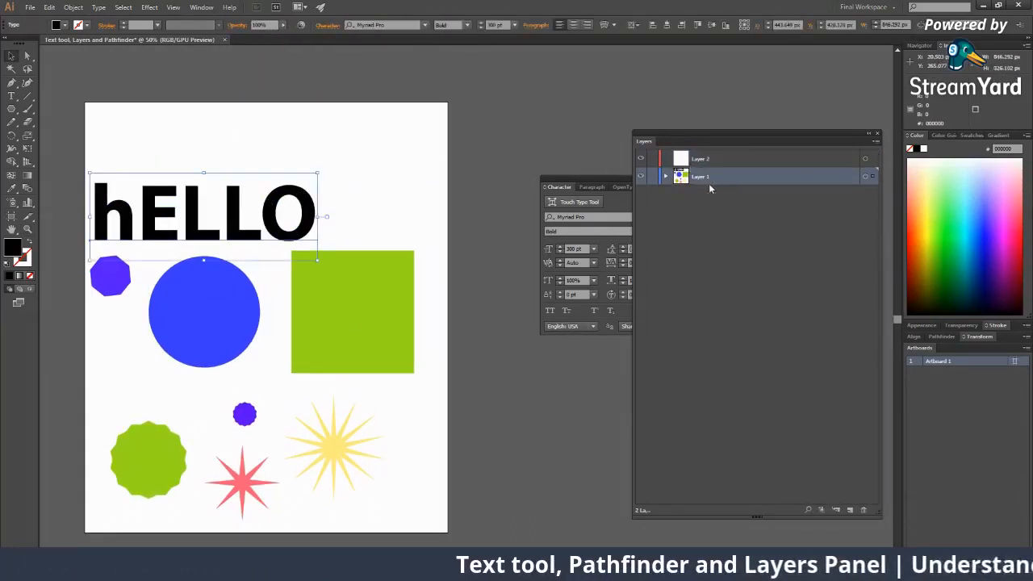
# Recolor the hELLO text light pink (FFA3F7) and deselect it.
pyautogui.click(725, 161)
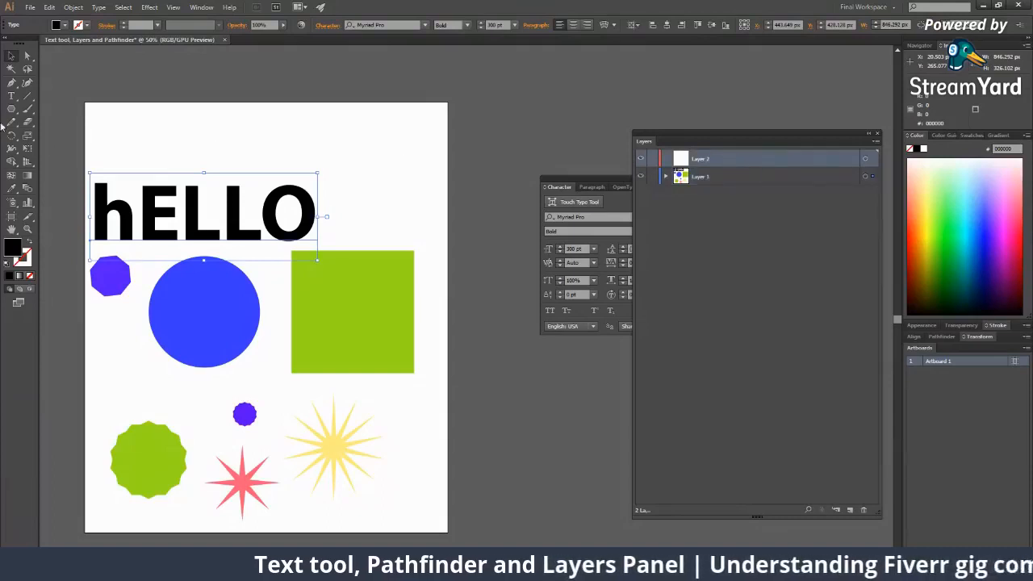
pyautogui.moveTo(14, 111); pyautogui.dragTo(73, 135)
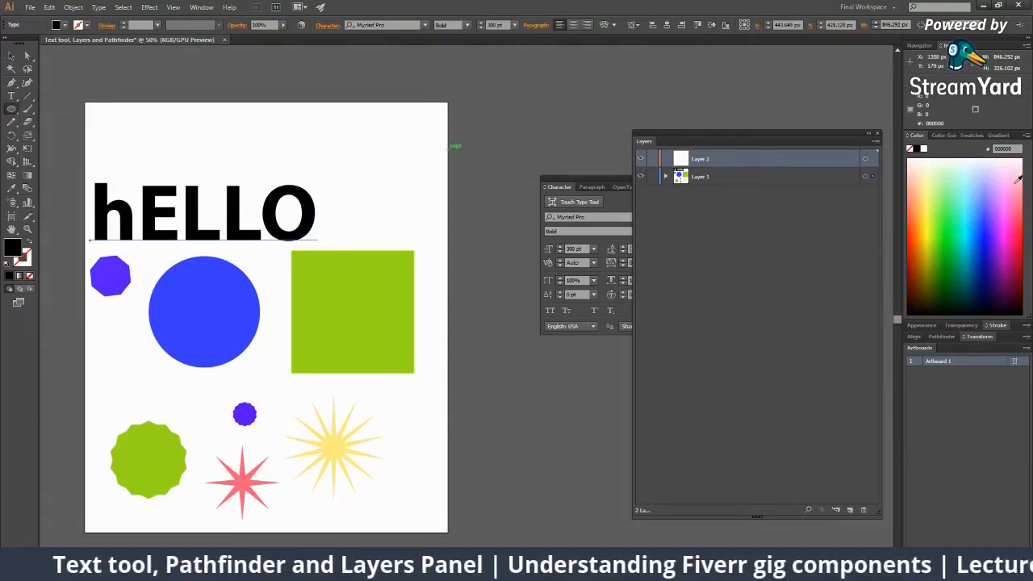
pyautogui.hotkey('ctrl', 'z')
pyautogui.press('v')
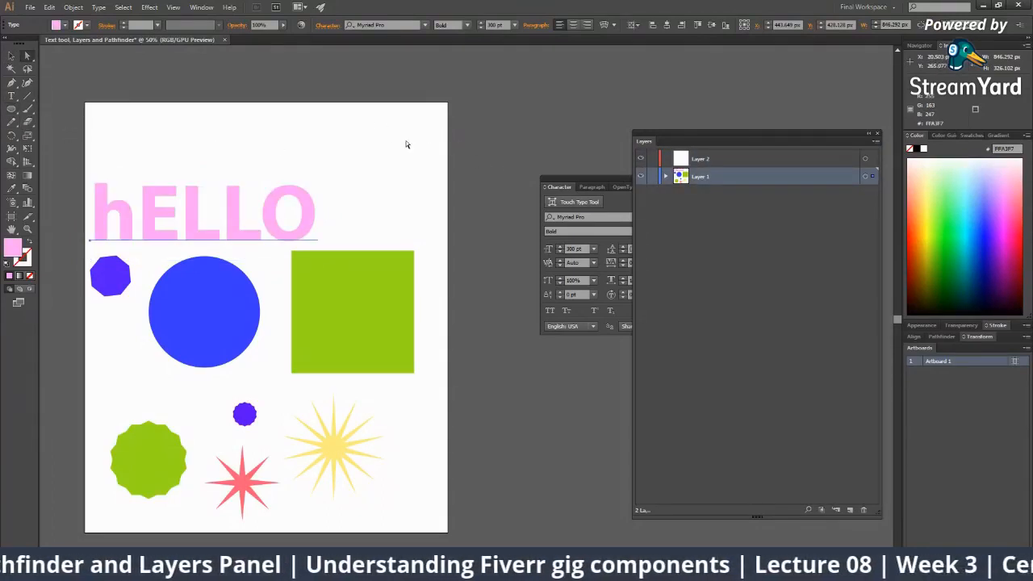
pyautogui.click(436, 181)
# On Layer 2, draw a turquoise (62FFE2) ellipse about 270 × 204 px near the artboard's upper-right corner.
pyautogui.click(685, 164)
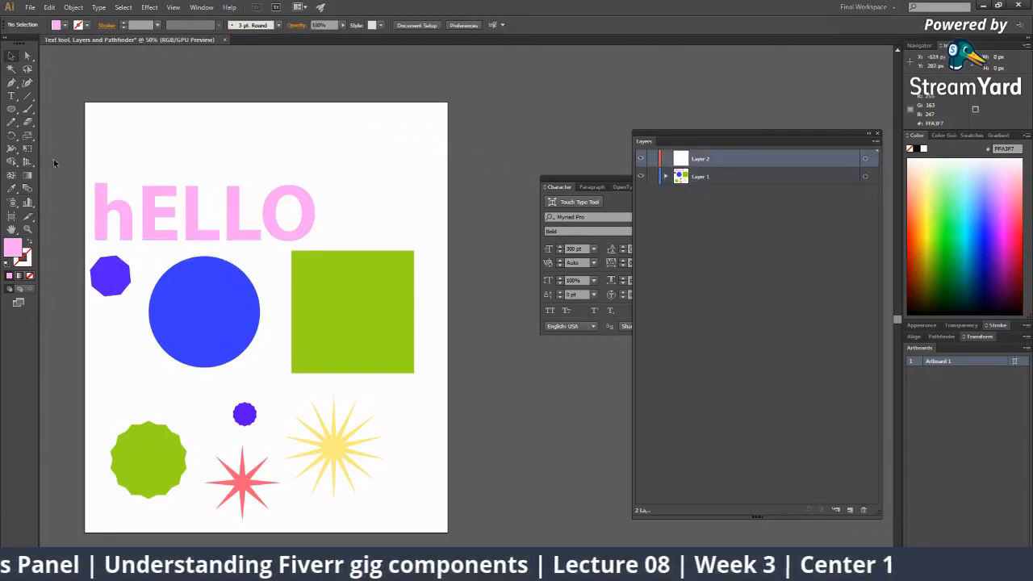
pyautogui.click(11, 109)
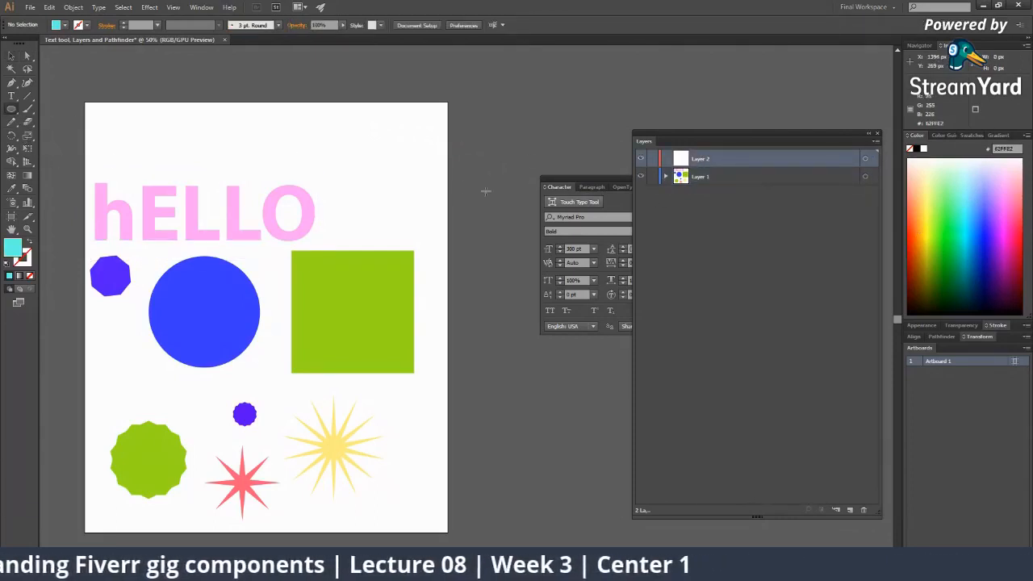
pyautogui.moveTo(342, 116); pyautogui.dragTo(414, 169)
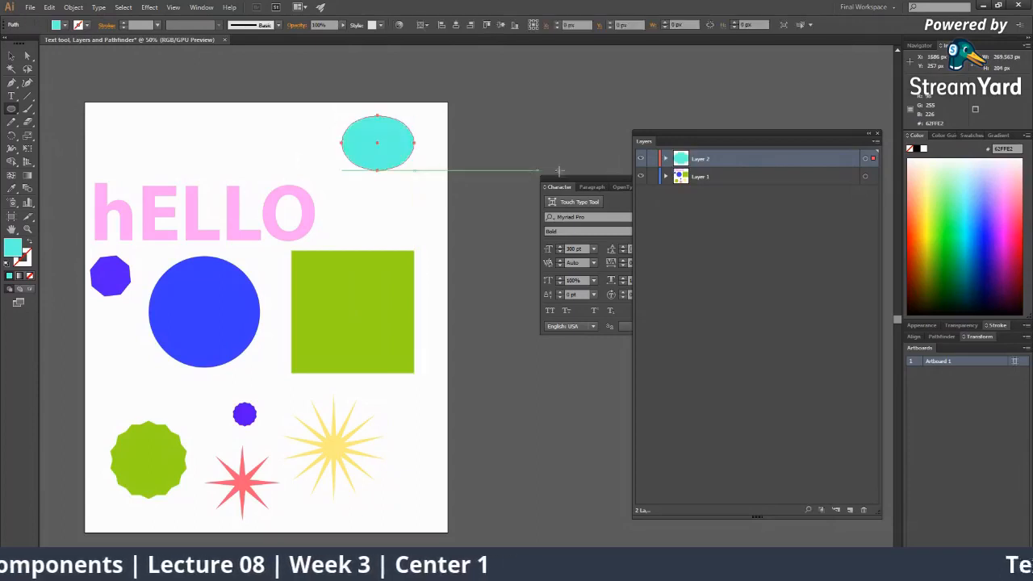
# Change the fill to pink (FF4890) and draw a second ellipse about 295 × 176 px above the hELLO text.
pyautogui.click(1018, 211)
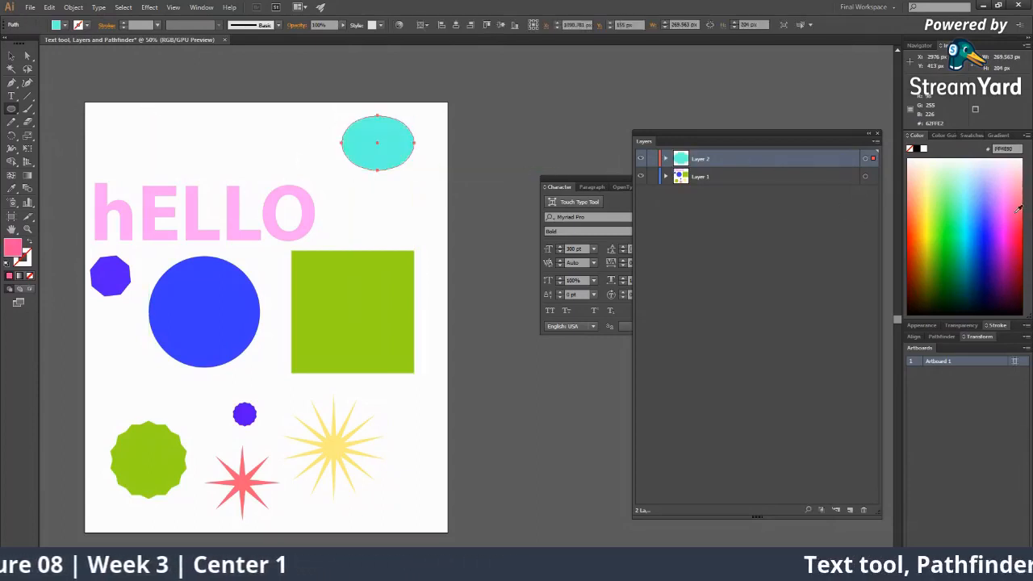
pyautogui.moveTo(186, 116); pyautogui.dragTo(266, 163)
pyautogui.press('v')
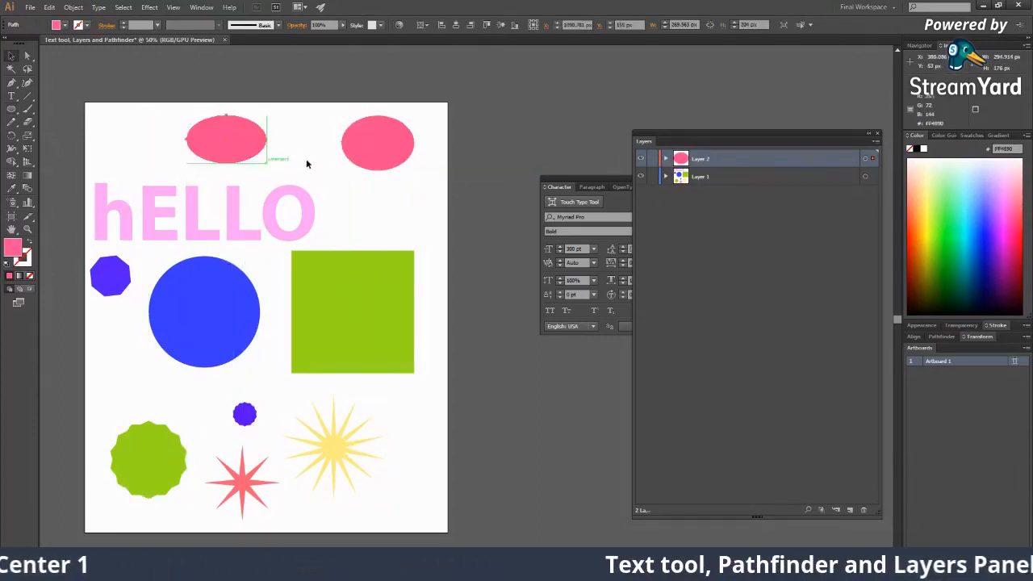
pyautogui.click(316, 160)
# Draw a small cream (FFEEBB) ellipse in the artboard's upper-left corner on Layer 2.
pyautogui.click(16, 110)
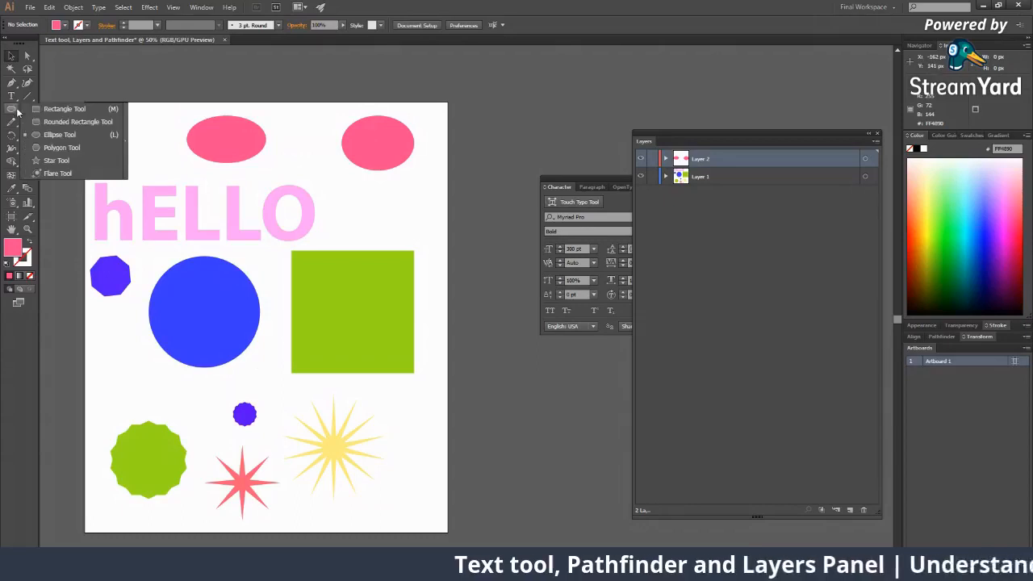
pyautogui.click(60, 134)
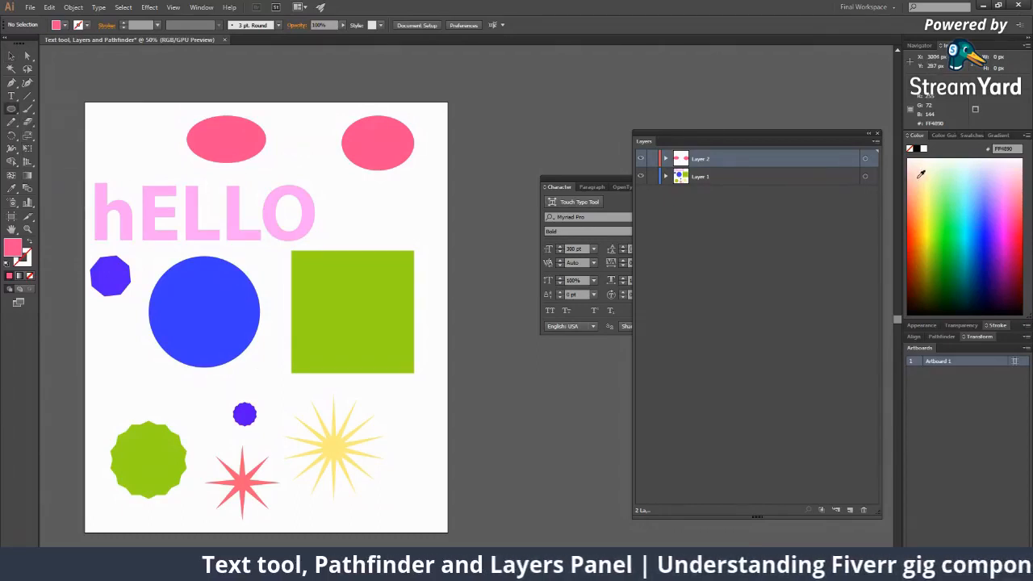
pyautogui.click(920, 174)
pyautogui.moveTo(144, 144); pyautogui.dragTo(109, 120)
pyautogui.press('v')
pyautogui.click(512, 187)
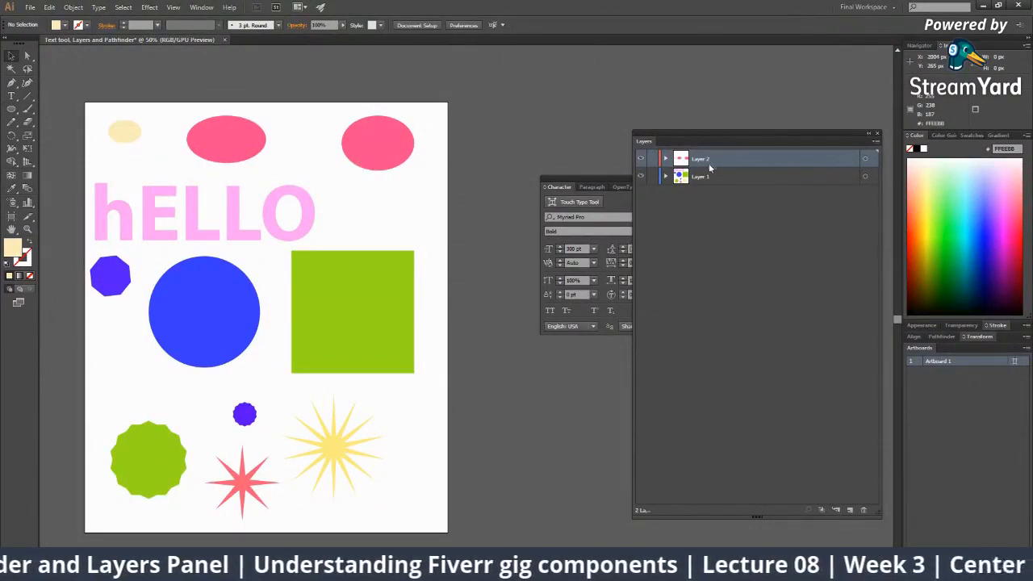
# Examine the paths contained in Layer 2 and compare the layer with Layer 1.
pyautogui.click(667, 159)
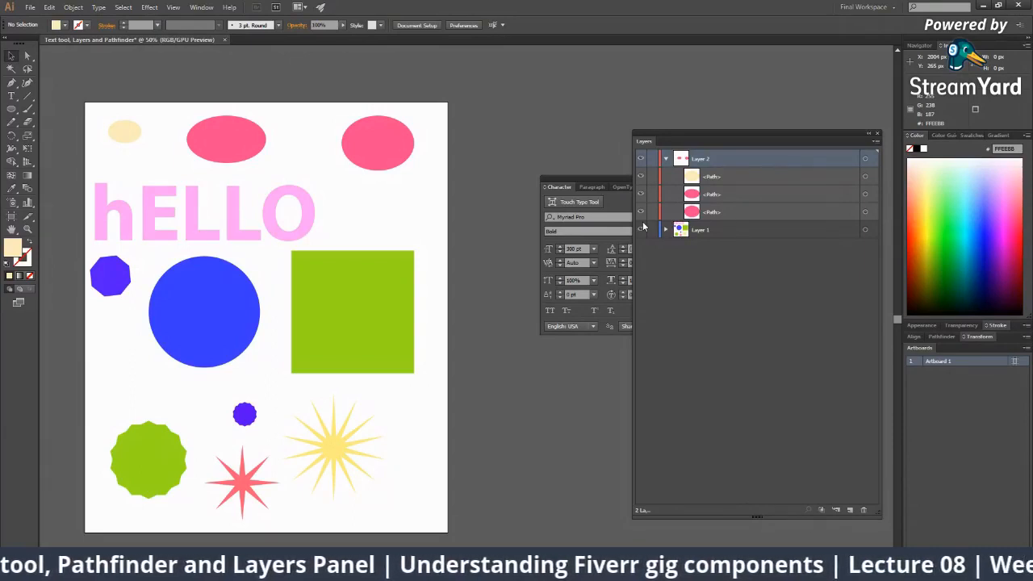
pyautogui.click(666, 159)
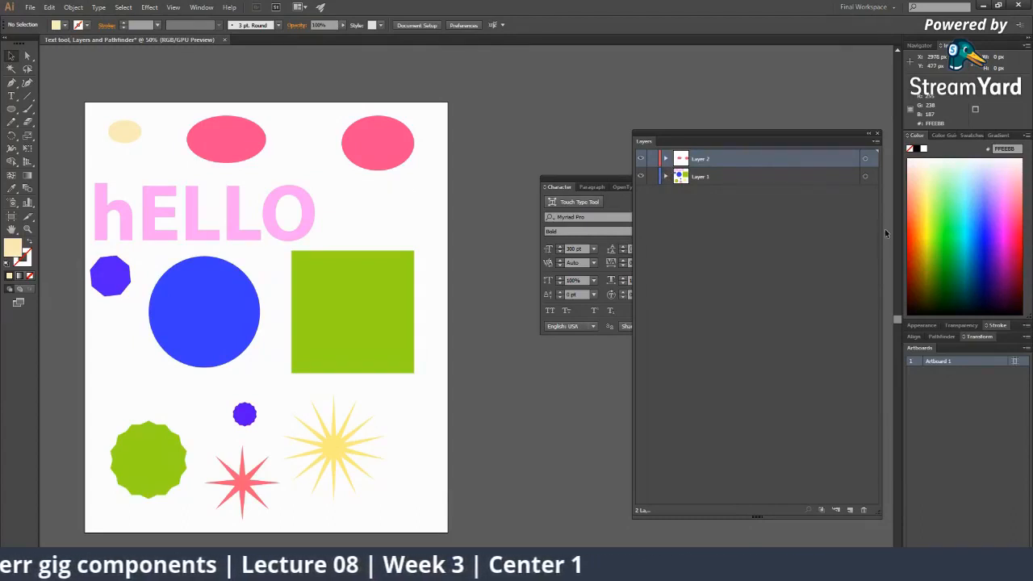
pyautogui.click(718, 176)
pyautogui.click(716, 162)
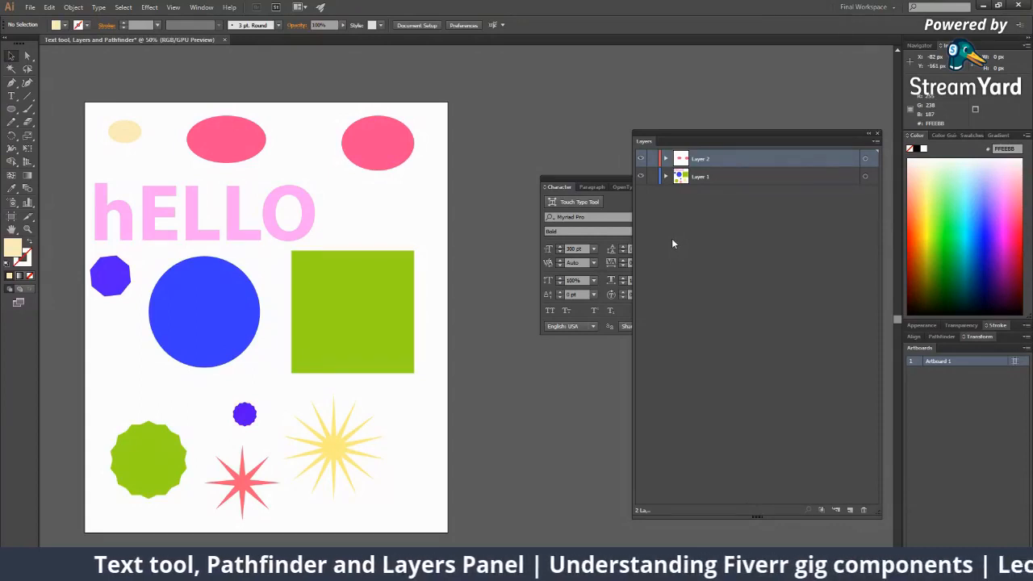
# Delete all the text and shapes on the artboard from both layers.
pyautogui.hotkey('ctrl', '-')
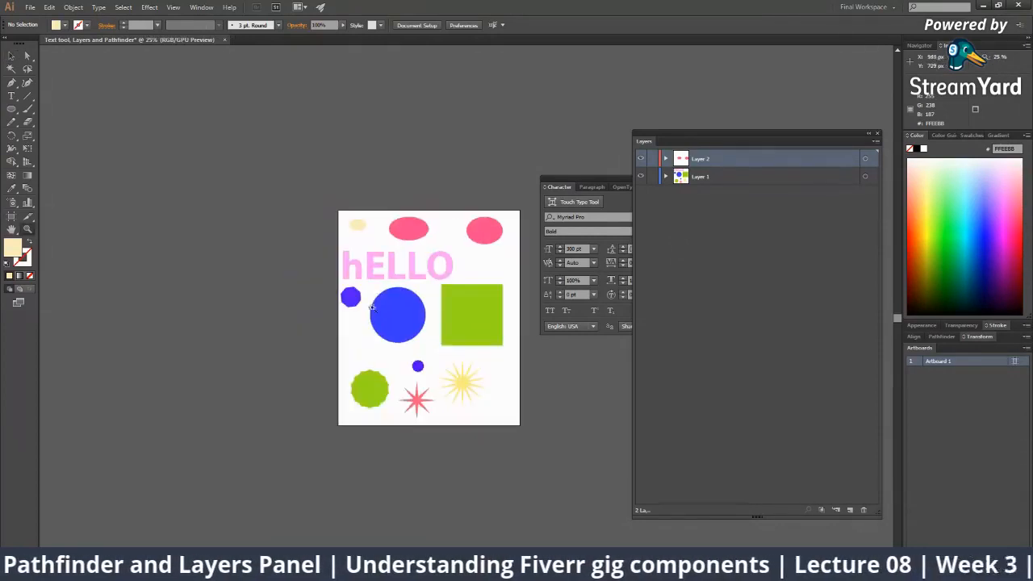
pyautogui.moveTo(305, 256); pyautogui.dragTo(493, 433)
pyautogui.press('Delete')
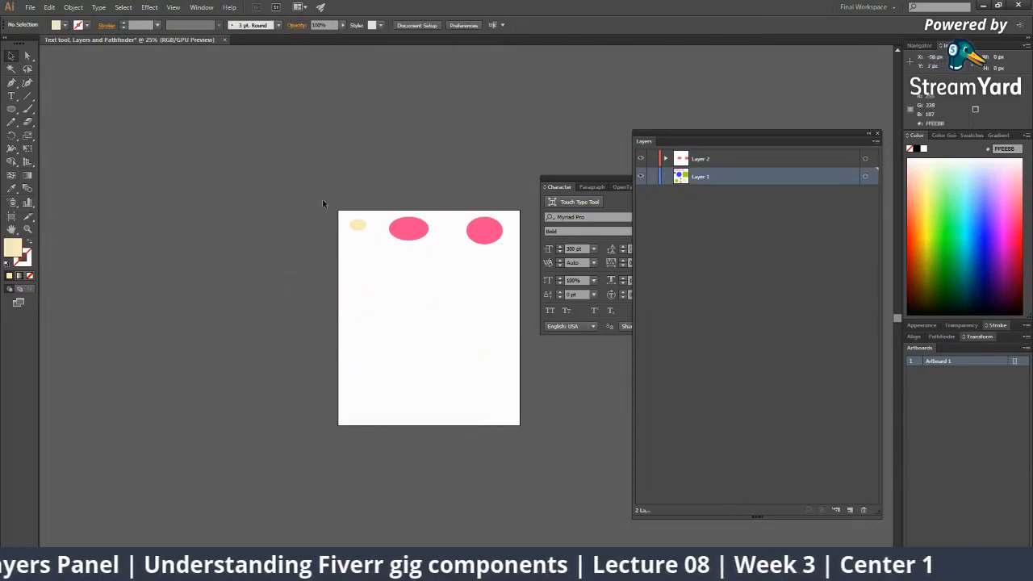
pyautogui.moveTo(322, 198); pyautogui.dragTo(541, 273)
pyautogui.press('Delete')
pyautogui.hotkey('ctrl', '+')
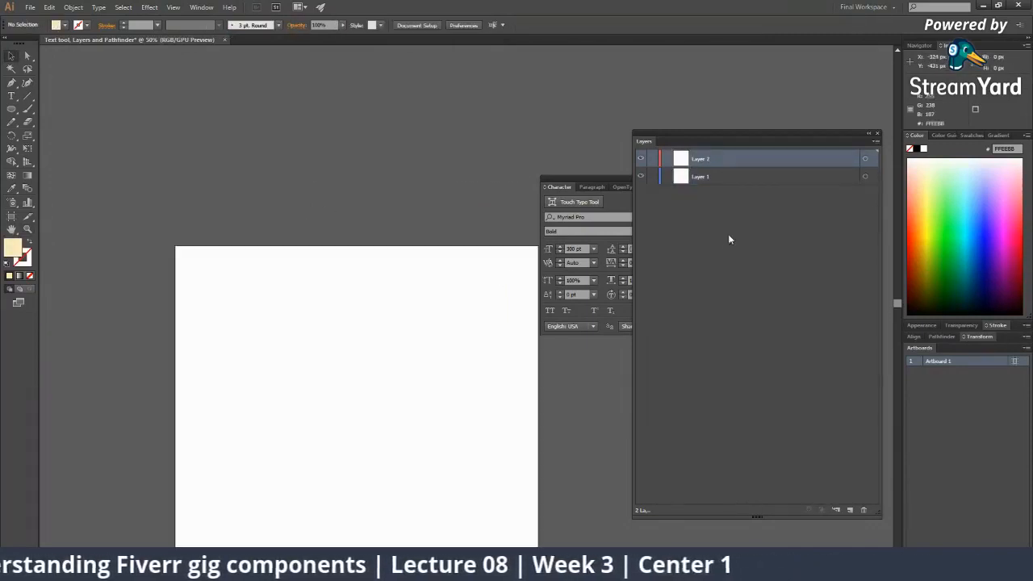
# Rename Layer 1 as Squares.
pyautogui.doubleClick(707, 178)
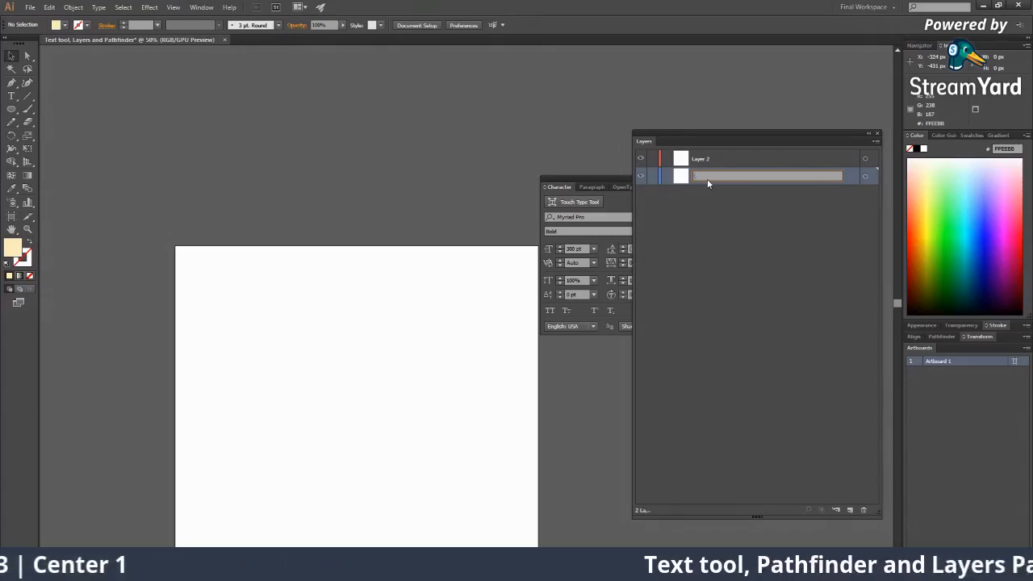
pyautogui.write('Squa')
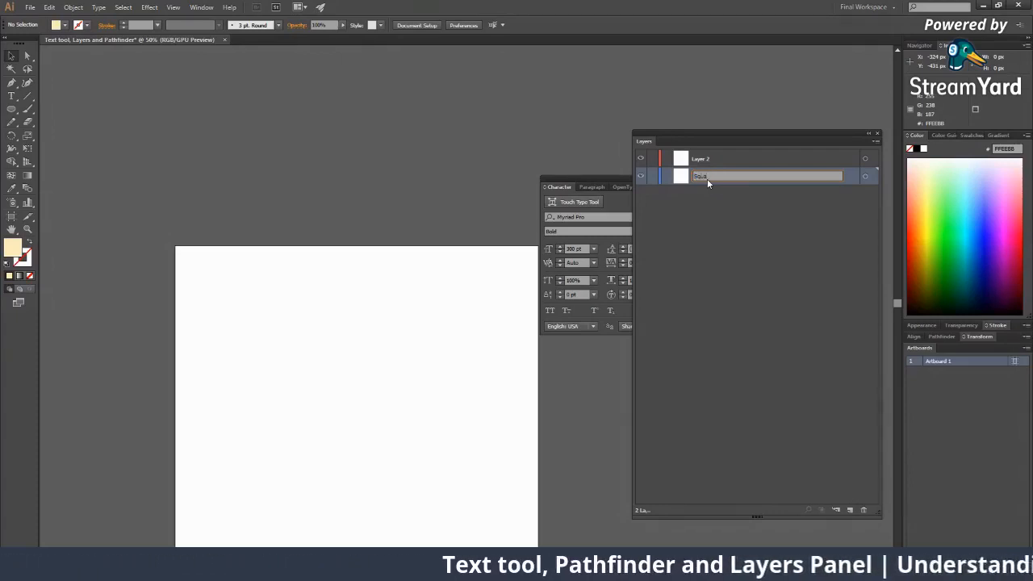
pyautogui.write('res')
pyautogui.press('Return')
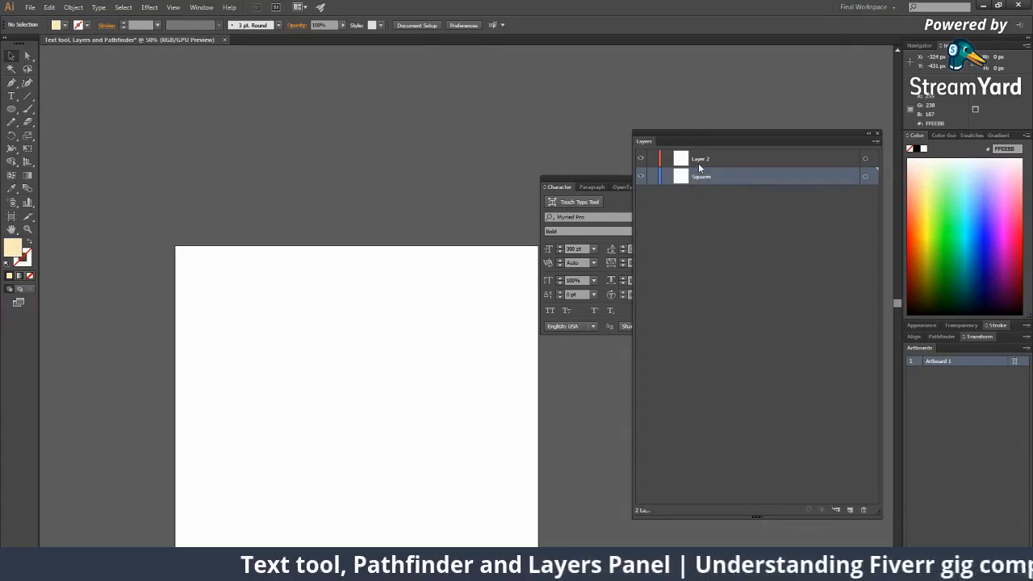
# Rename Layer 2 as Circles.
pyautogui.doubleClick(698, 164)
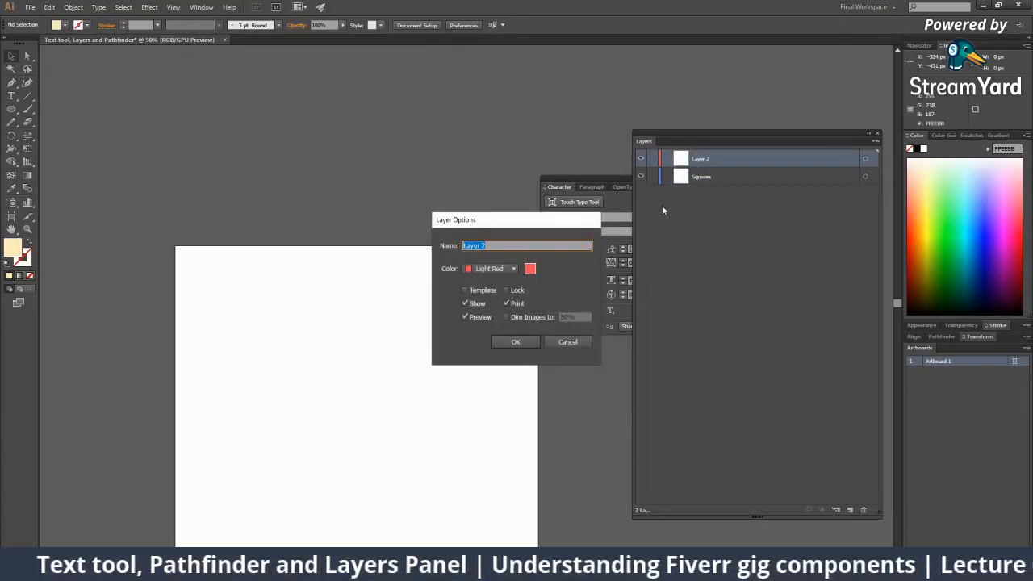
pyautogui.click(567, 342)
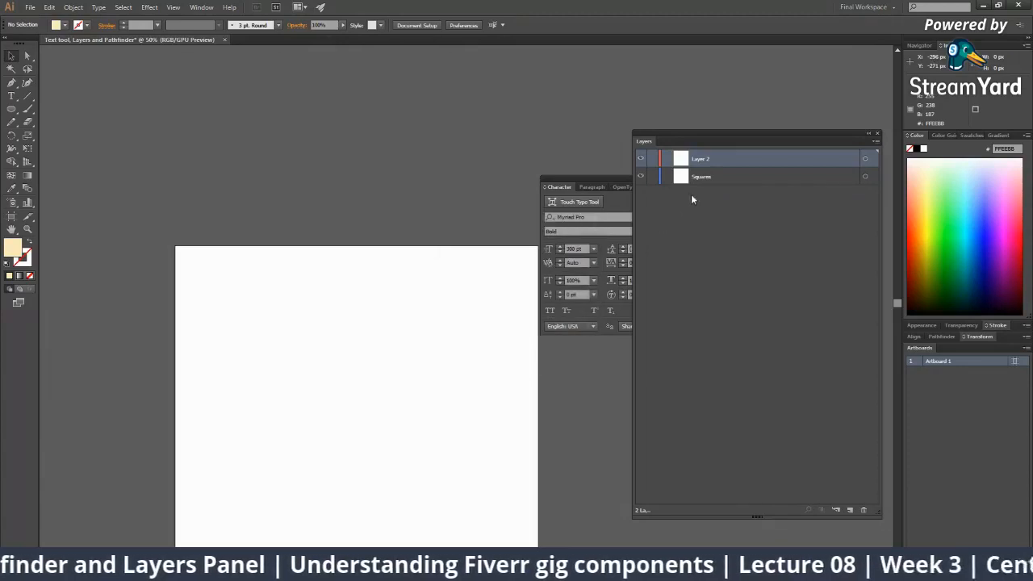
pyautogui.doubleClick(700, 157)
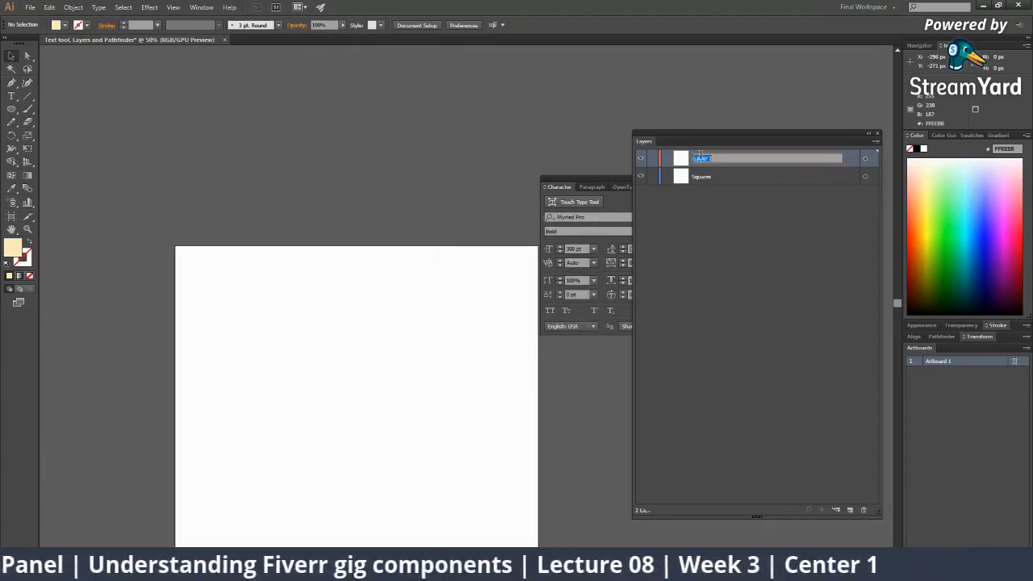
pyautogui.click(700, 158)
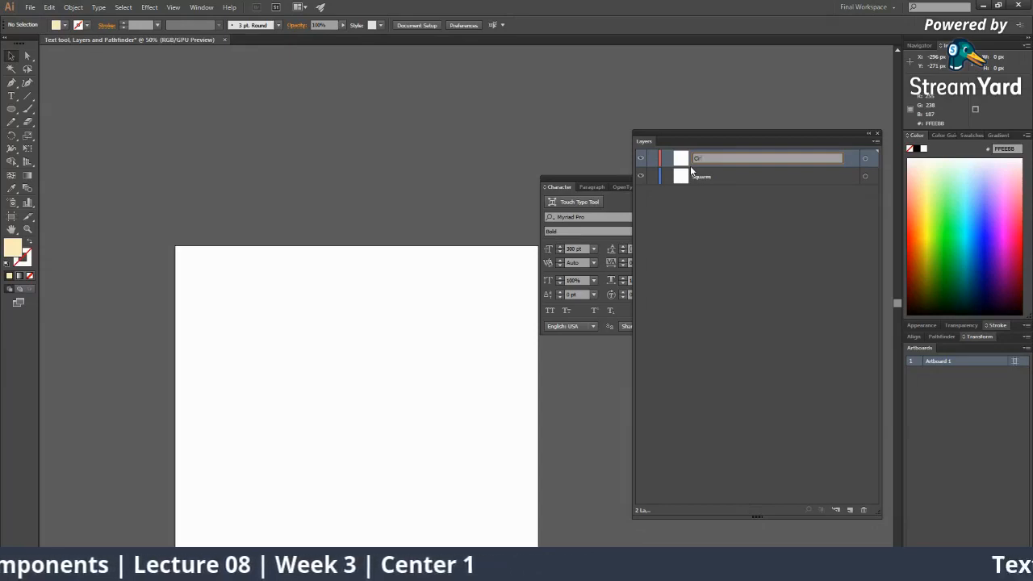
pyautogui.write('Circles')
pyautogui.click(780, 357)
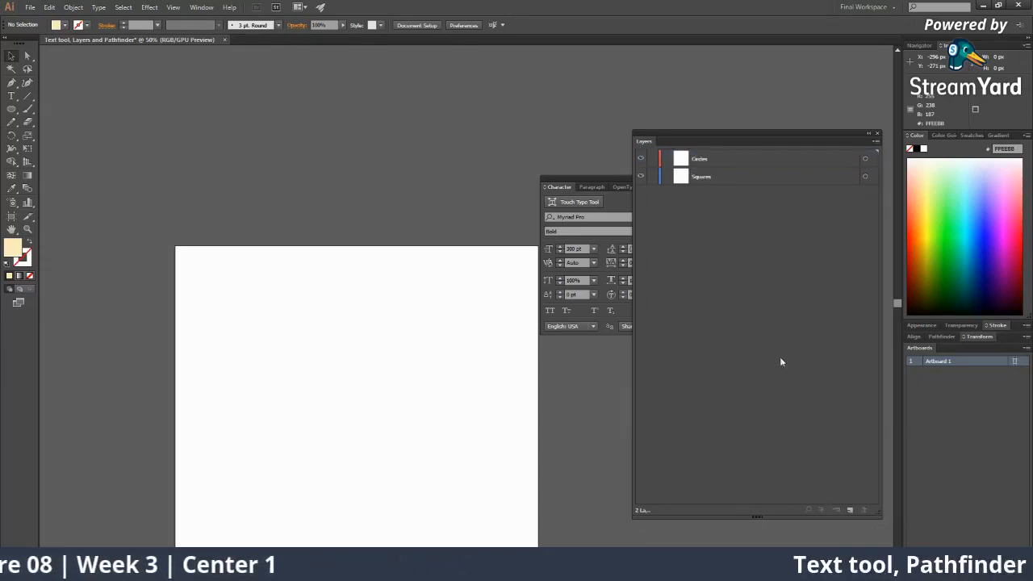
# Add a new layer above Circles and name it Traingles.
pyautogui.click(848, 512)
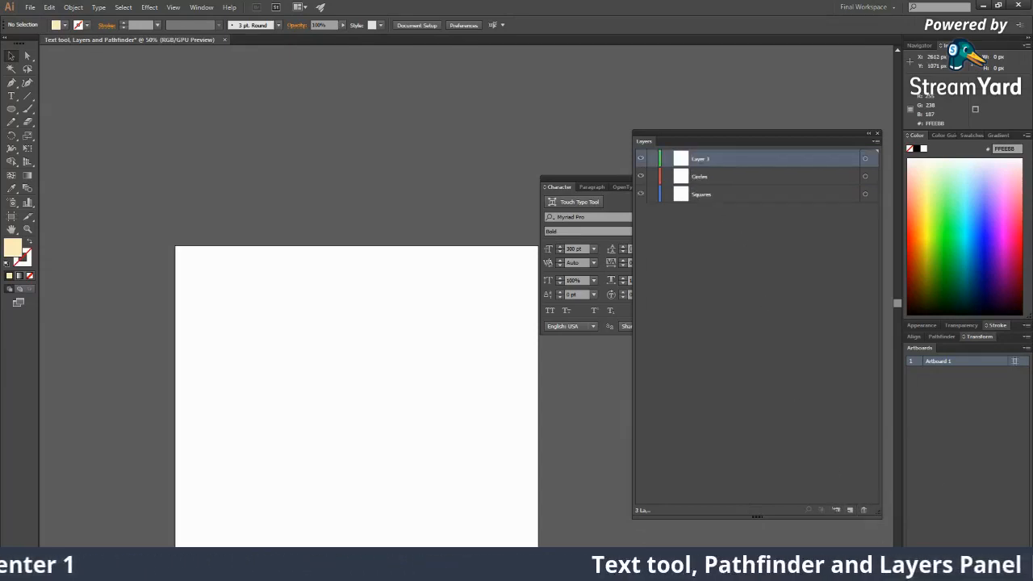
pyautogui.doubleClick(694, 161)
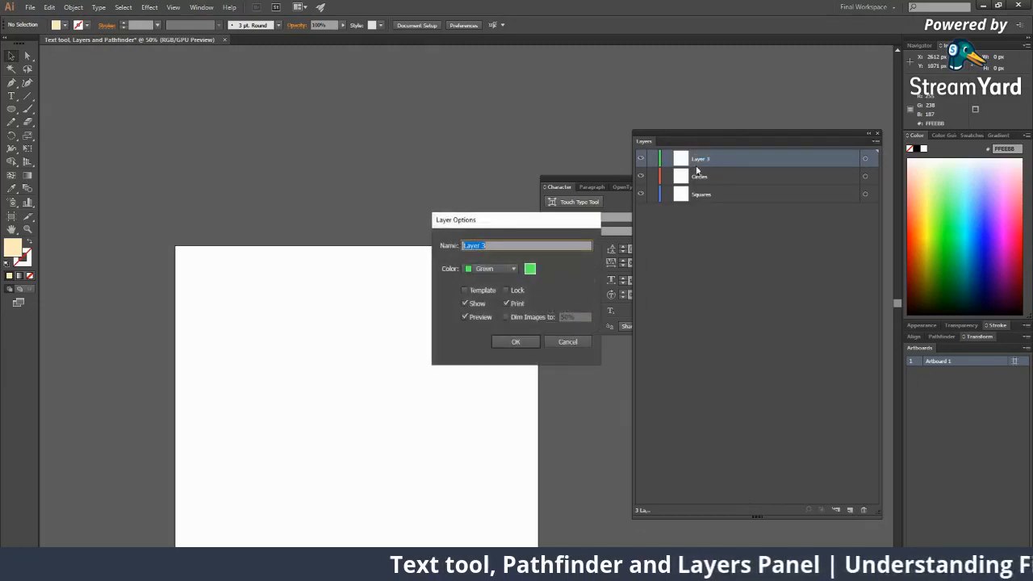
pyautogui.click(568, 341)
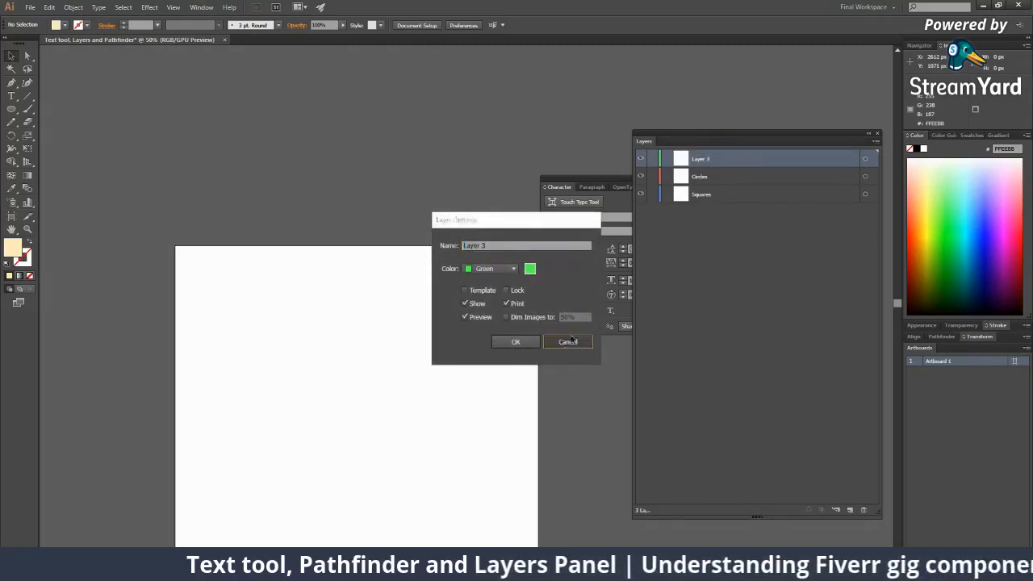
pyautogui.doubleClick(700, 160)
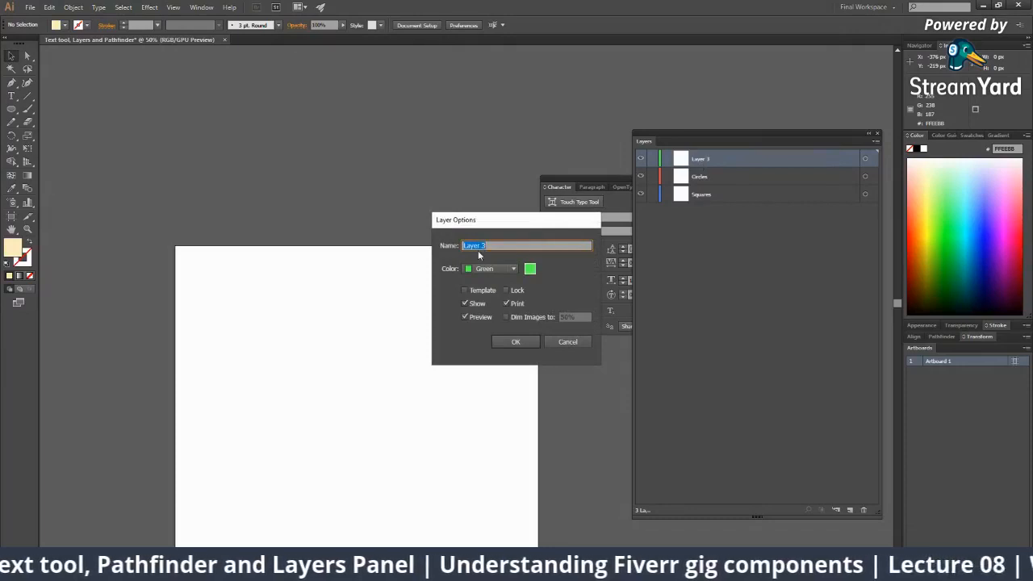
pyautogui.write('Triangles')
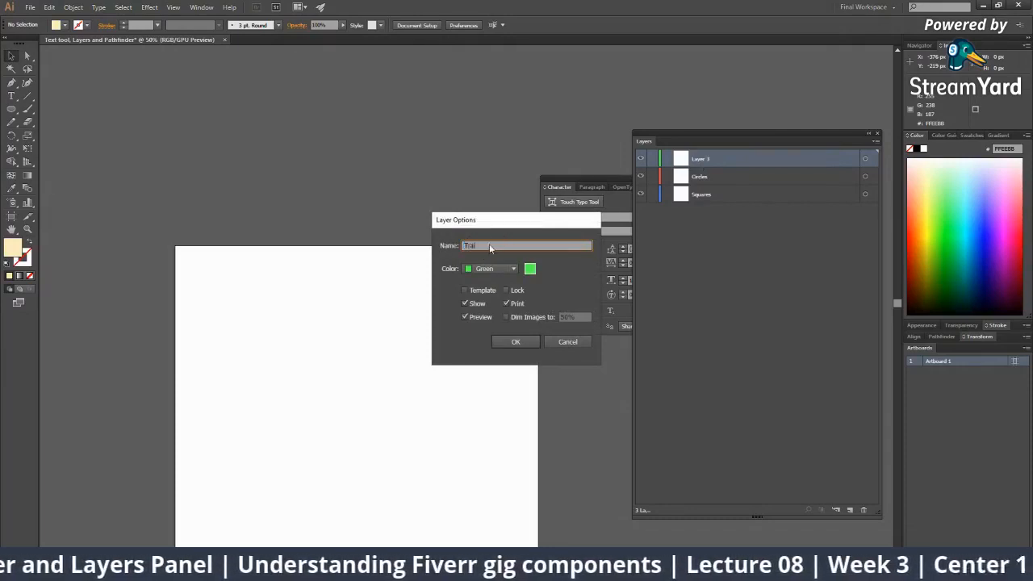
pyautogui.press('Return')
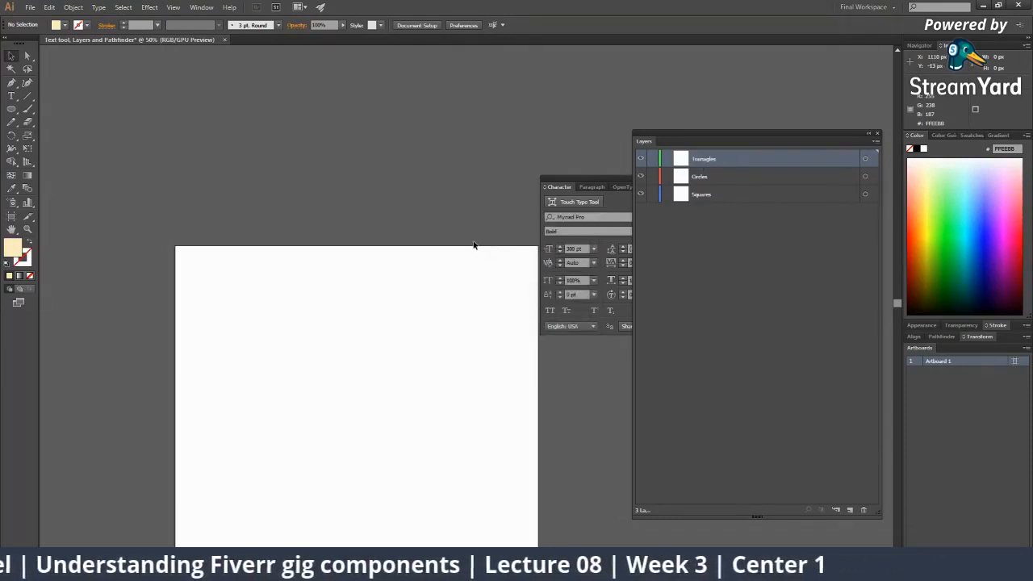
pyautogui.scroll(-4, 399, 334)
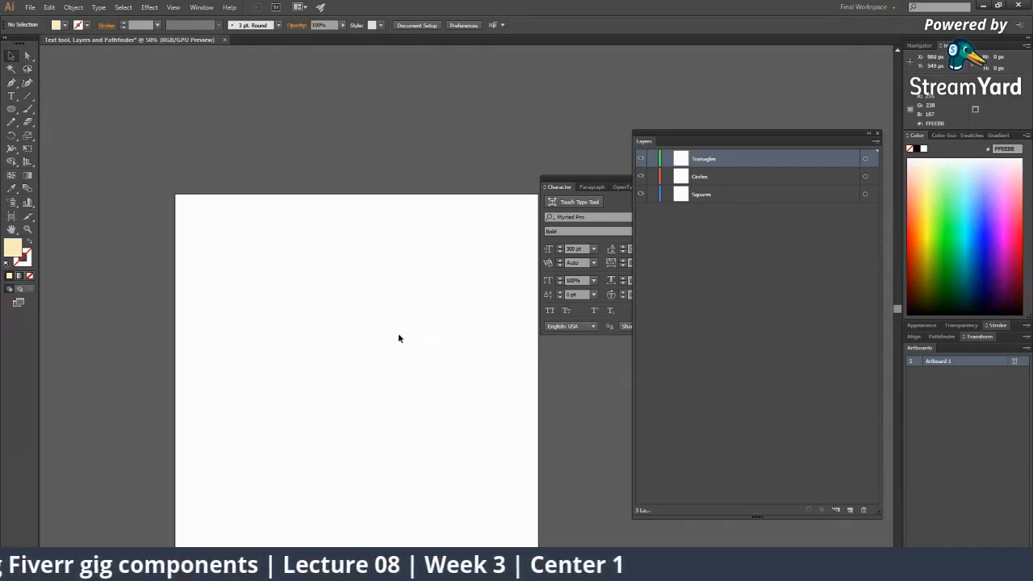
# Draw a purple (C177FF) rectangle about 194 × 212 px near the artboard's upper-left corner on the Squares layer.
pyautogui.scroll(-1, 398, 334)
pyautogui.click(738, 180)
pyautogui.click(715, 197)
pyautogui.click(718, 161)
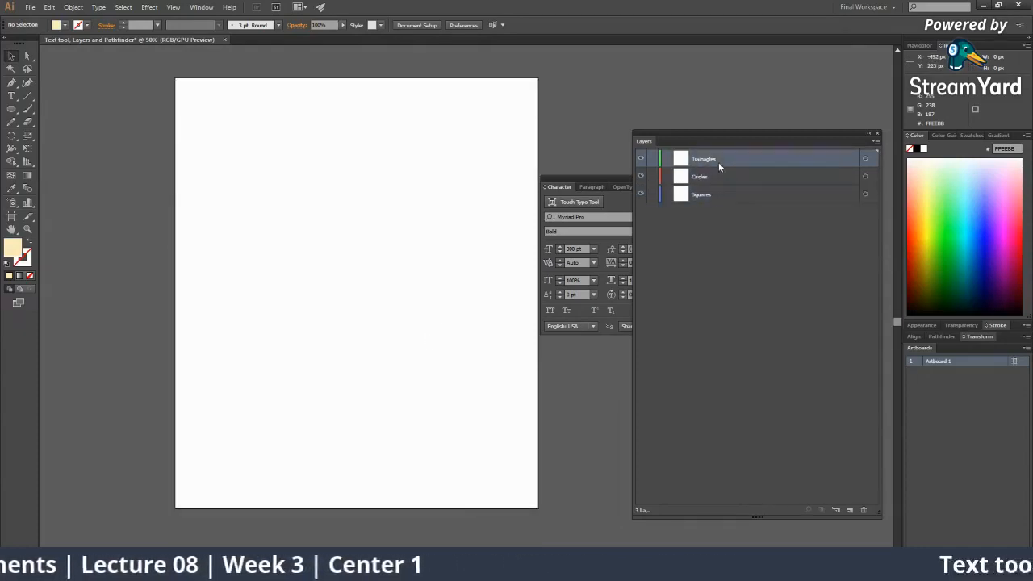
pyautogui.click(713, 189)
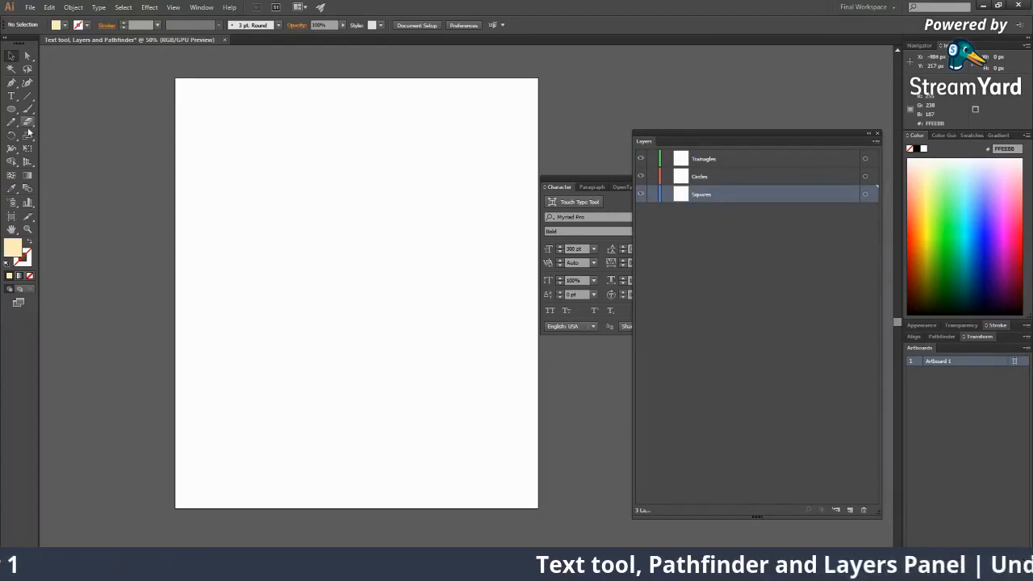
pyautogui.click(11, 109)
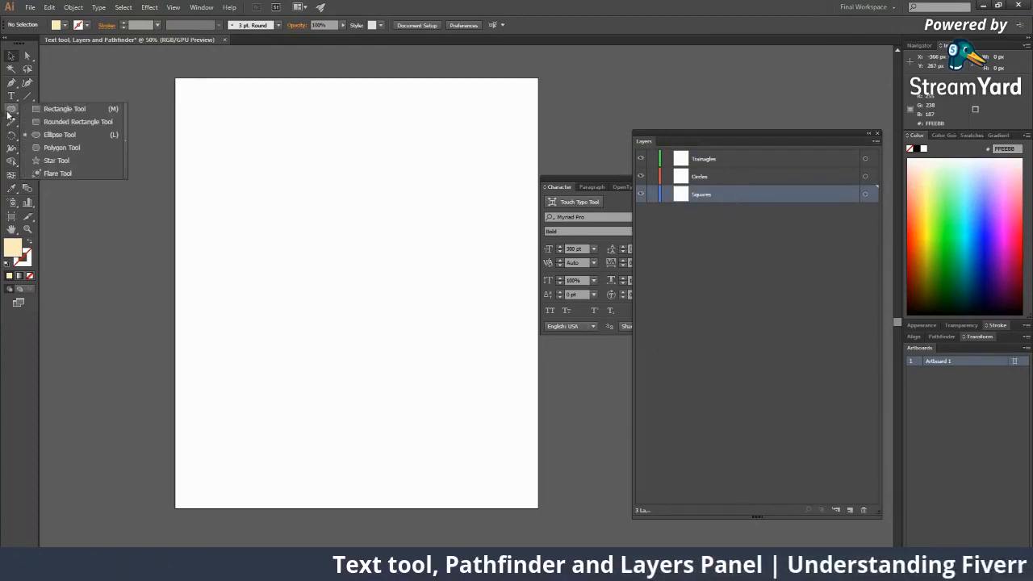
pyautogui.click(51, 116)
pyautogui.click(997, 193)
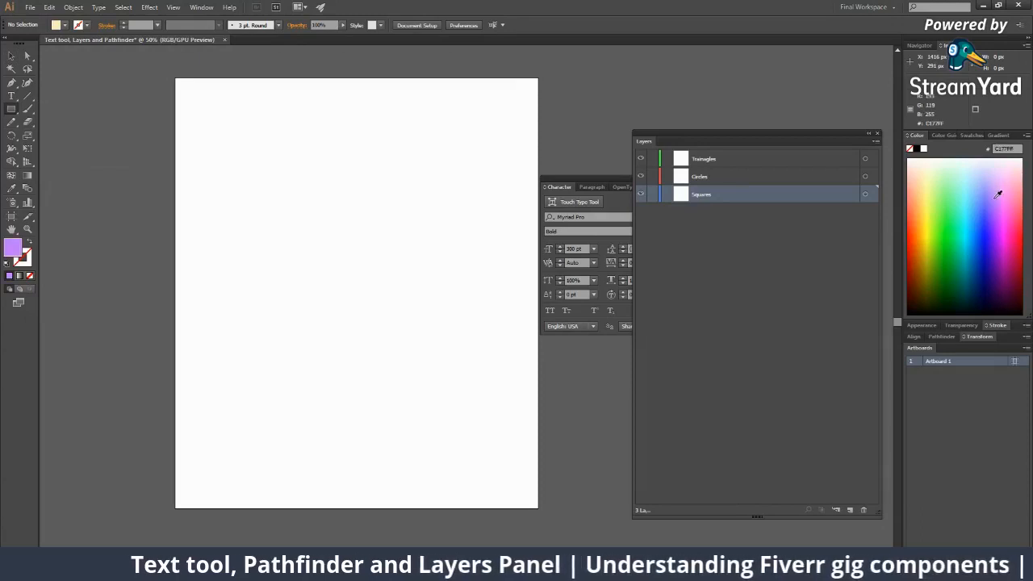
pyautogui.moveTo(226, 107); pyautogui.dragTo(280, 167)
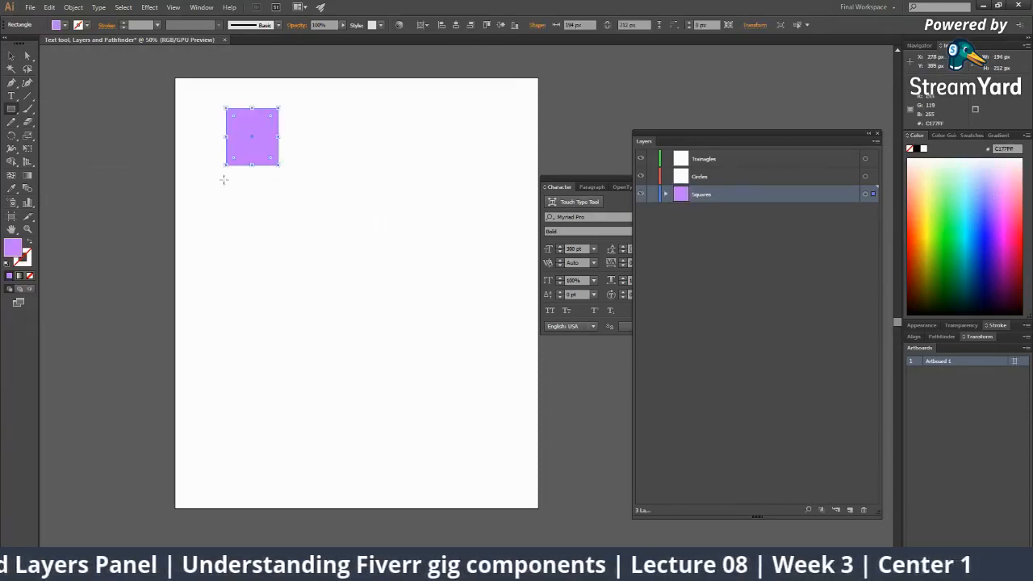
# Change the rectangle's fill colour to magenta (DF00D4) and deselect it.
pyautogui.moveTo(11, 109); pyautogui.dragTo(32, 107)
pyautogui.click(1006, 240)
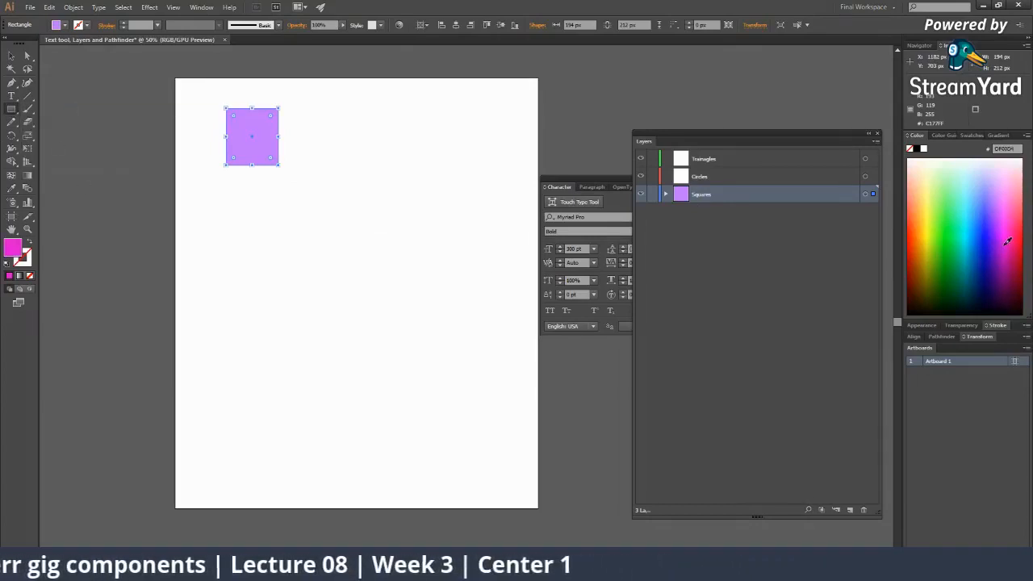
pyautogui.press('v')
pyautogui.click(62, 158)
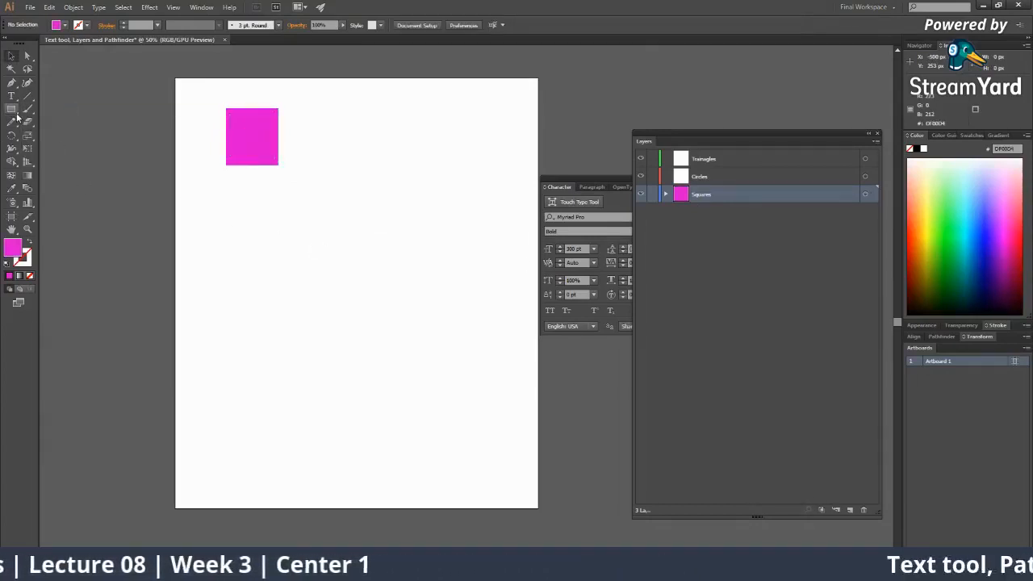
# Draw a light blue rectangle about 200 × 250 px below and to the right of the magenta one on the Squares layer.
pyautogui.press('\\')
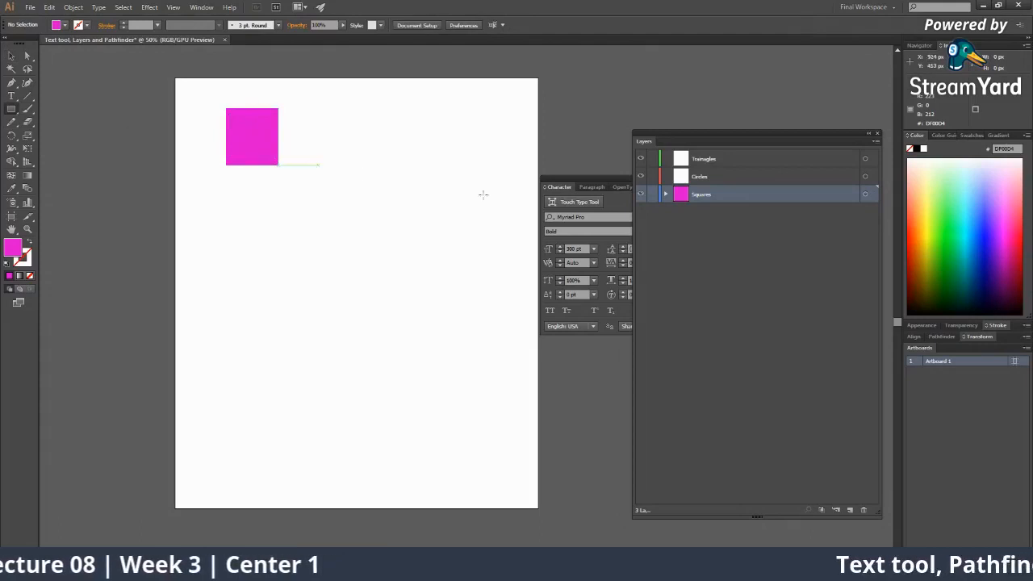
pyautogui.click(972, 188)
pyautogui.moveTo(339, 173); pyautogui.dragTo(393, 240)
pyautogui.press('v')
pyautogui.click(472, 225)
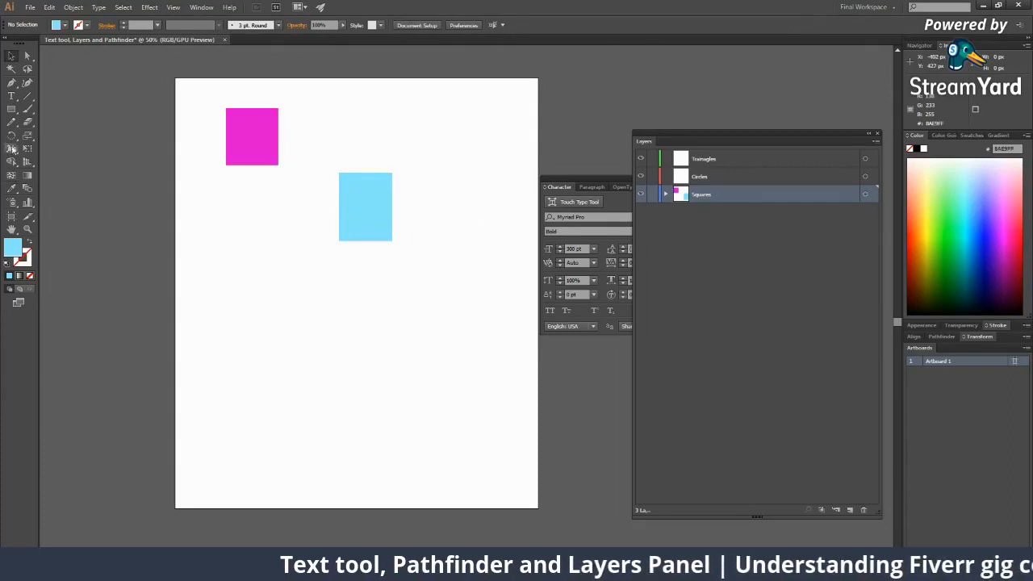
# Draw a pale yellow (F5FFB0) rectangle about 280 × 296 px below the magenta one on the Squares layer.
pyautogui.click(926, 173)
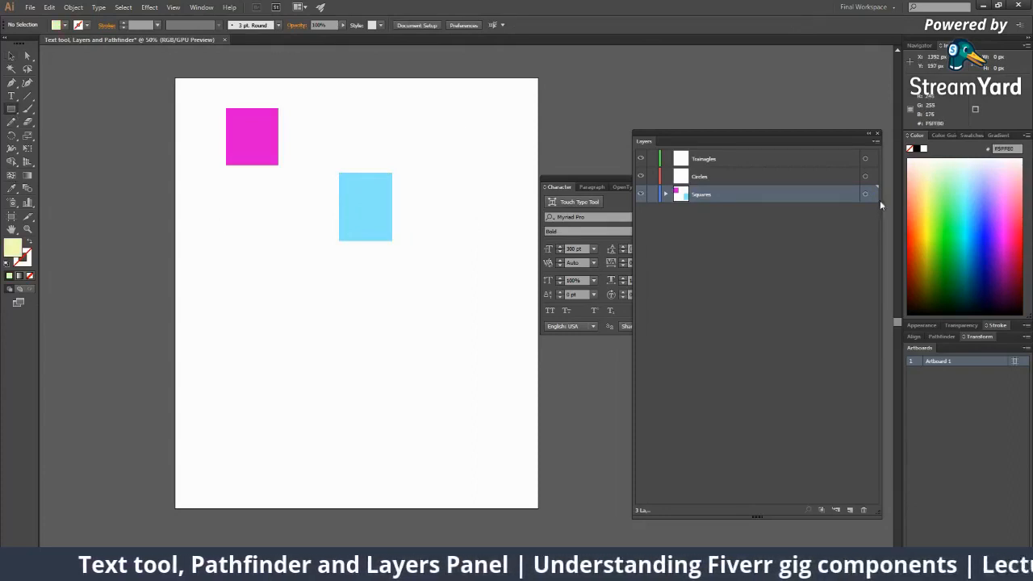
pyautogui.click(11, 108)
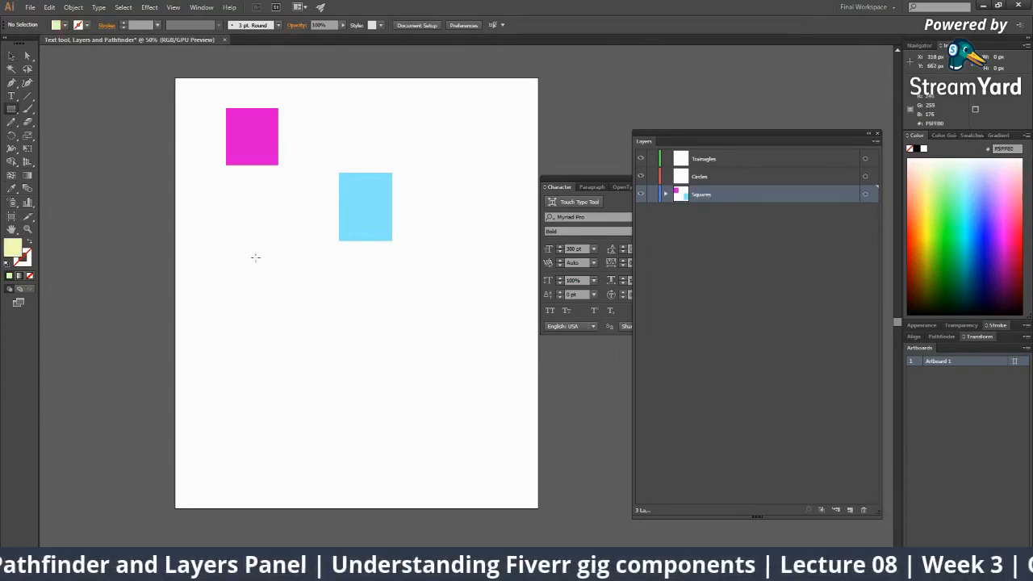
pyautogui.moveTo(226, 251); pyautogui.dragTo(303, 330)
pyautogui.press('v')
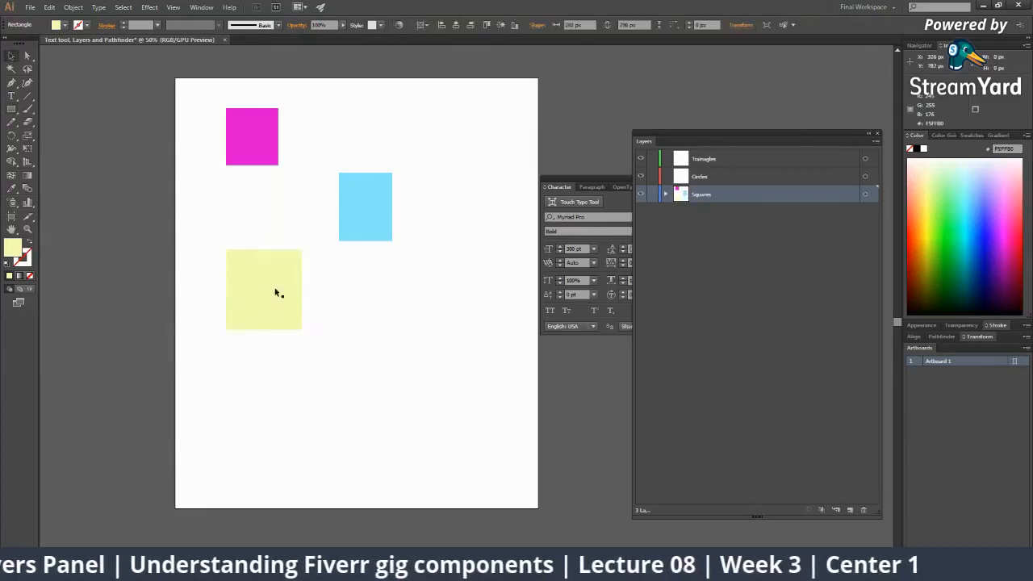
# Move the yellow and light blue rectangles slightly up and to the left on the artboard.
pyautogui.moveTo(271, 284); pyautogui.dragTo(259, 254)
pyautogui.moveTo(362, 211); pyautogui.dragTo(337, 197)
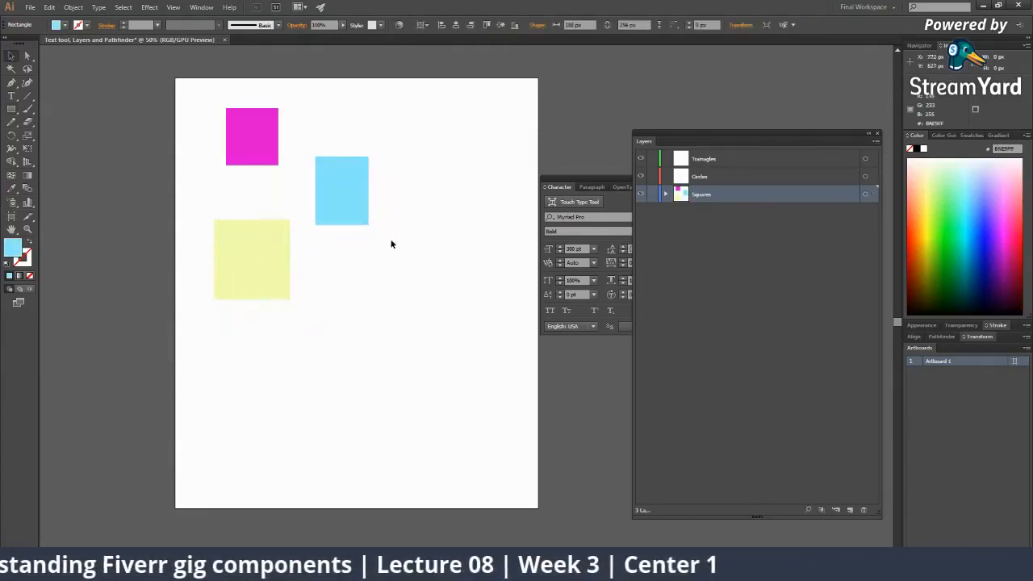
pyautogui.click(392, 243)
# Draw a light blue circle about 80 px wide on the Circles layer and duplicate it rightward into an evenly spaced row of six.
pyautogui.click(13, 113)
pyautogui.click(60, 135)
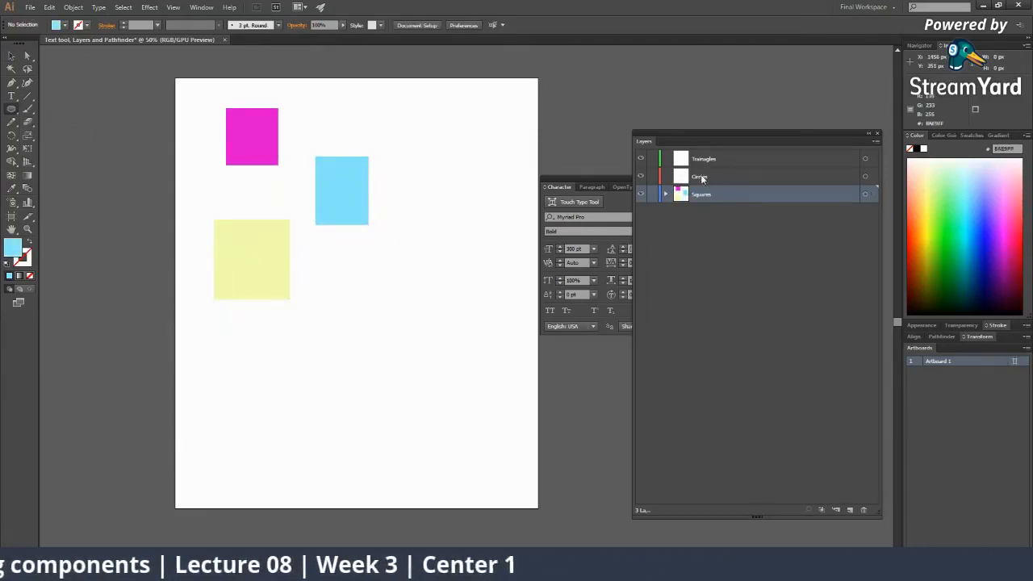
pyautogui.click(700, 176)
pyautogui.moveTo(375, 113)
pyautogui.mouseDown()
pyautogui.moveTo(386, 123)
pyautogui.moveTo(409, 112)
pyautogui.mouseUp()
pyautogui.press('v')
pyautogui.hotkey('ctrl', 'd')
pyautogui.hotkey('ctrl', 'd')
pyautogui.hotkey('ctrl', 'd')
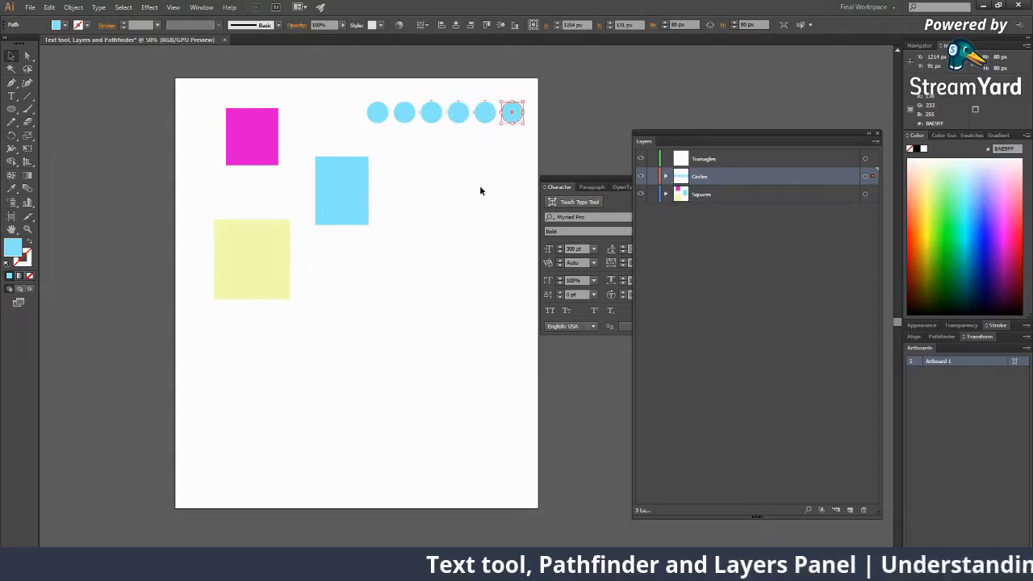
pyautogui.click(480, 186)
# Draw a light blue triangle with the Polygon tool on the Traingles layer, below the row of circles.
pyautogui.scroll(-2, 565, 186)
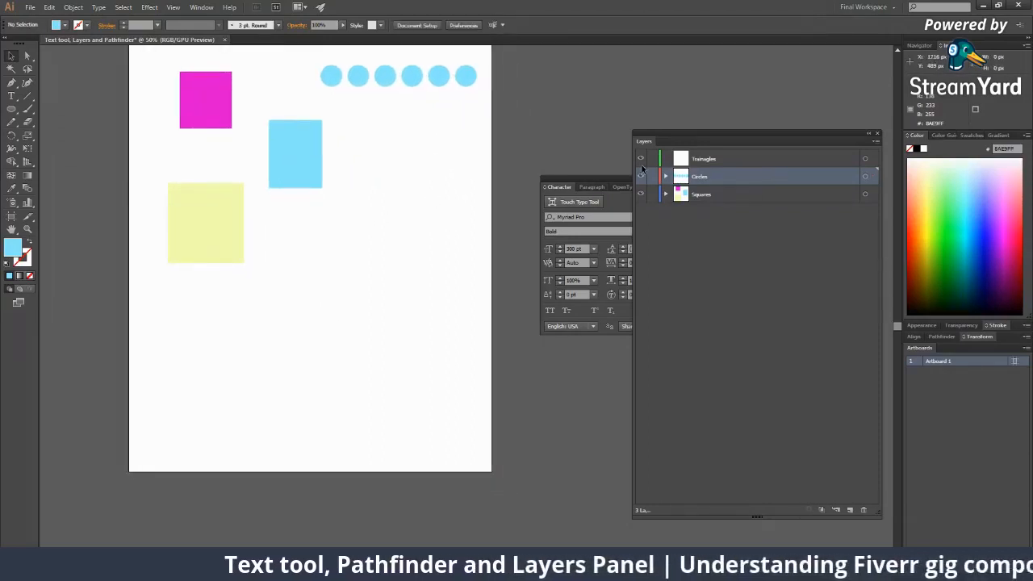
pyautogui.click(699, 159)
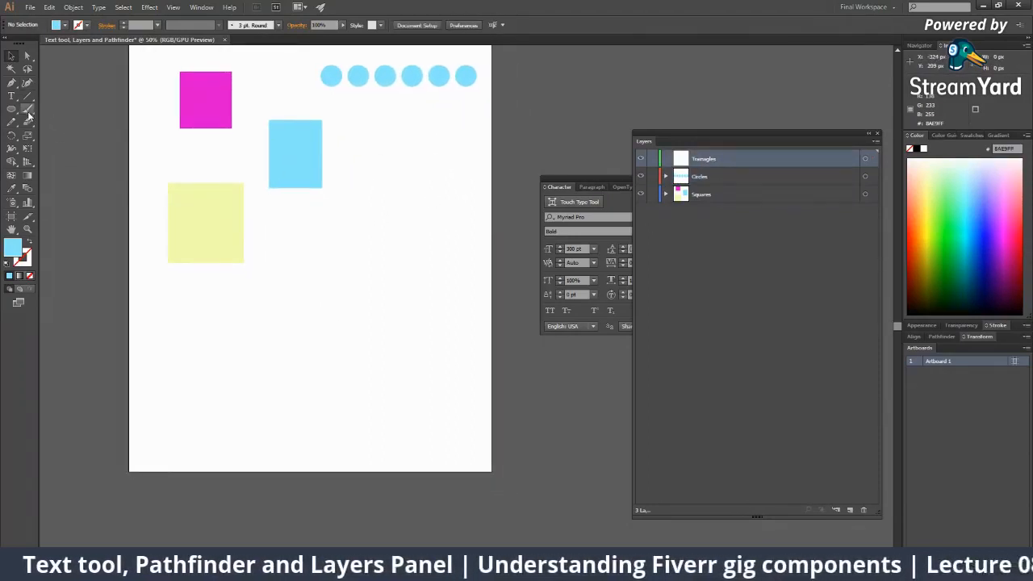
pyautogui.moveTo(29, 117); pyautogui.dragTo(56, 155)
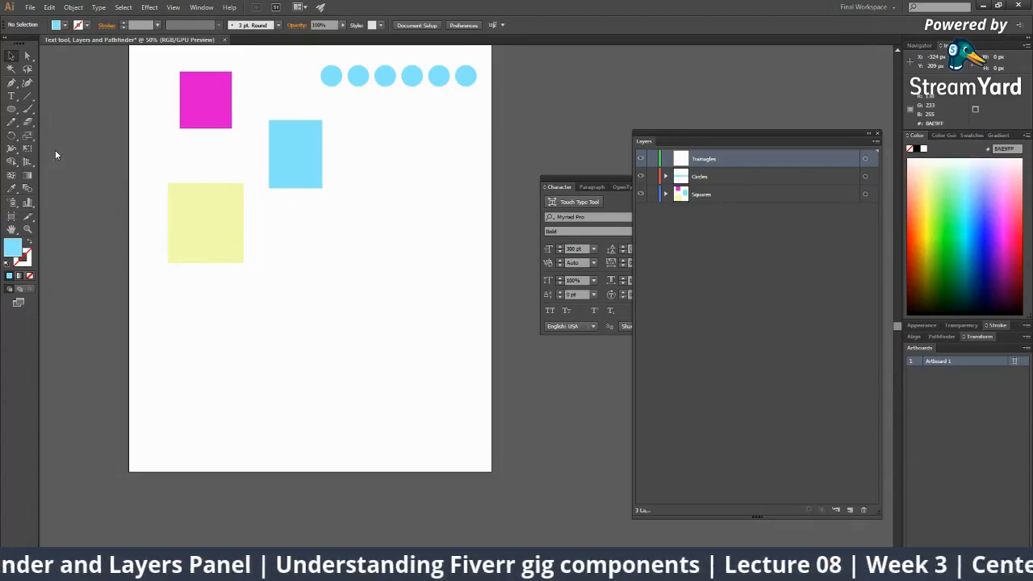
pyautogui.click(394, 224)
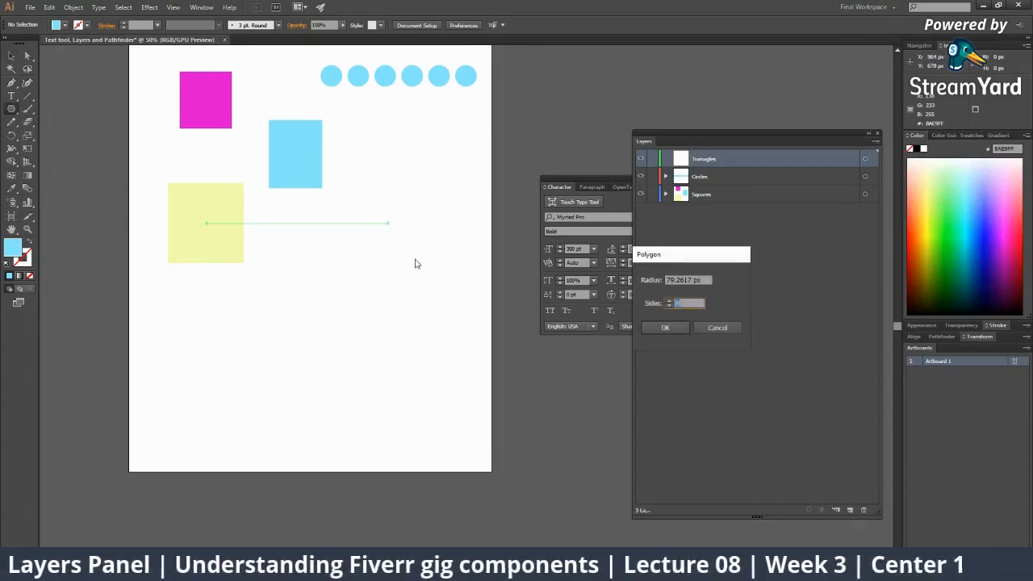
pyautogui.click(665, 327)
pyautogui.press('v')
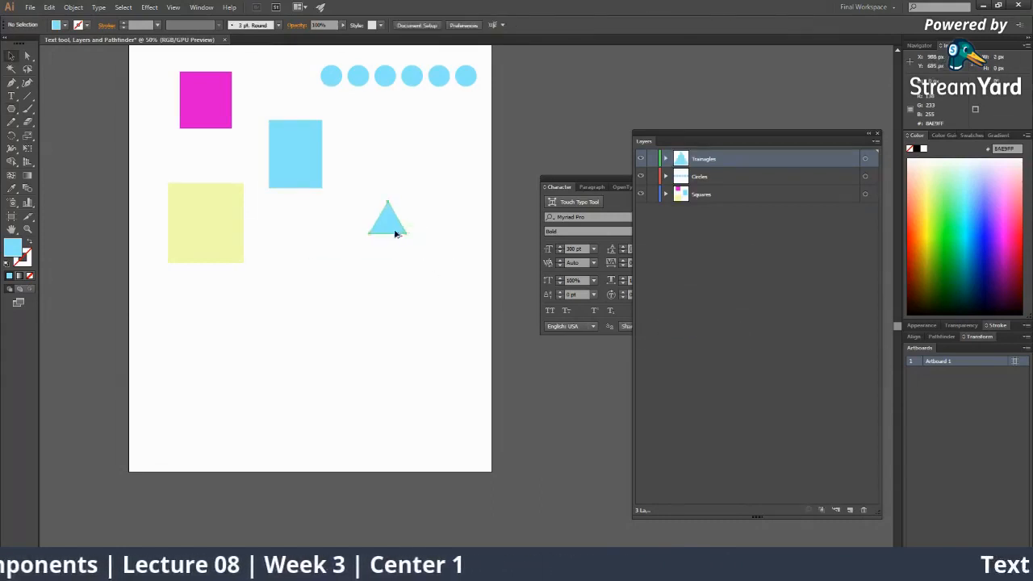
# Duplicate the triangle downward twice to make an evenly spaced column of three.
pyautogui.moveTo(396, 231); pyautogui.dragTo(397, 285)
pyautogui.hotkey('ctrl', 'd')
pyautogui.click(461, 292)
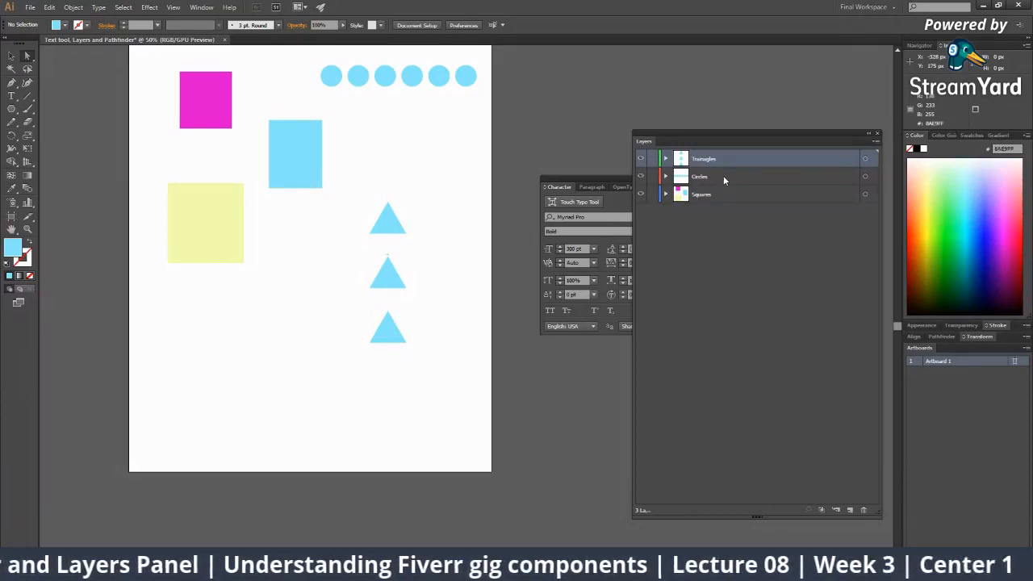
# Select the three triangles and enlarge them together to about 182 × 696 px overall.
pyautogui.scroll(1, 313, 261)
pyautogui.moveTo(355, 219); pyautogui.dragTo(414, 393)
pyautogui.press('v')
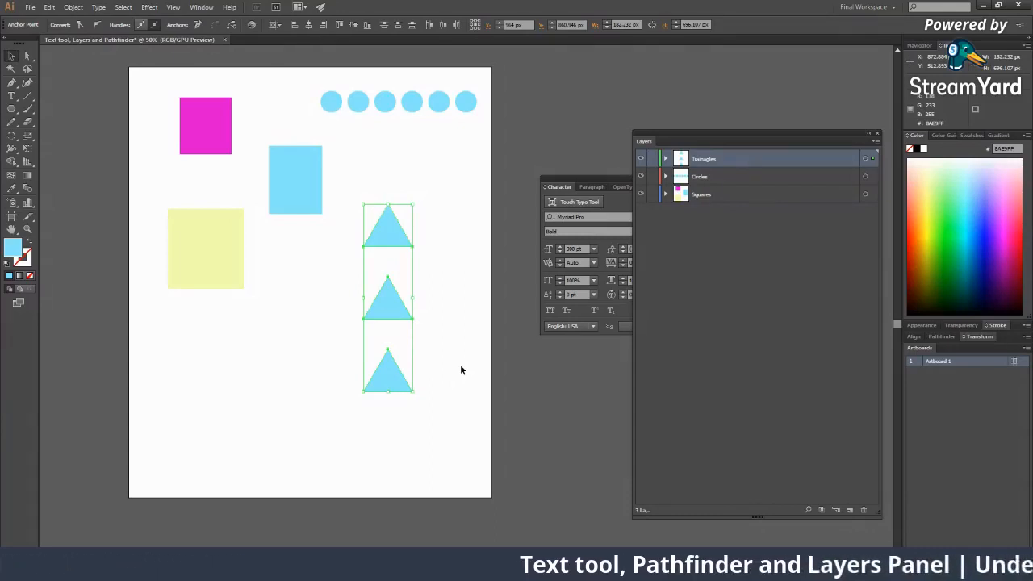
# Select the magenta rectangle, then the three triangles, to compare the selection colours of their layers.
pyautogui.click(184, 108)
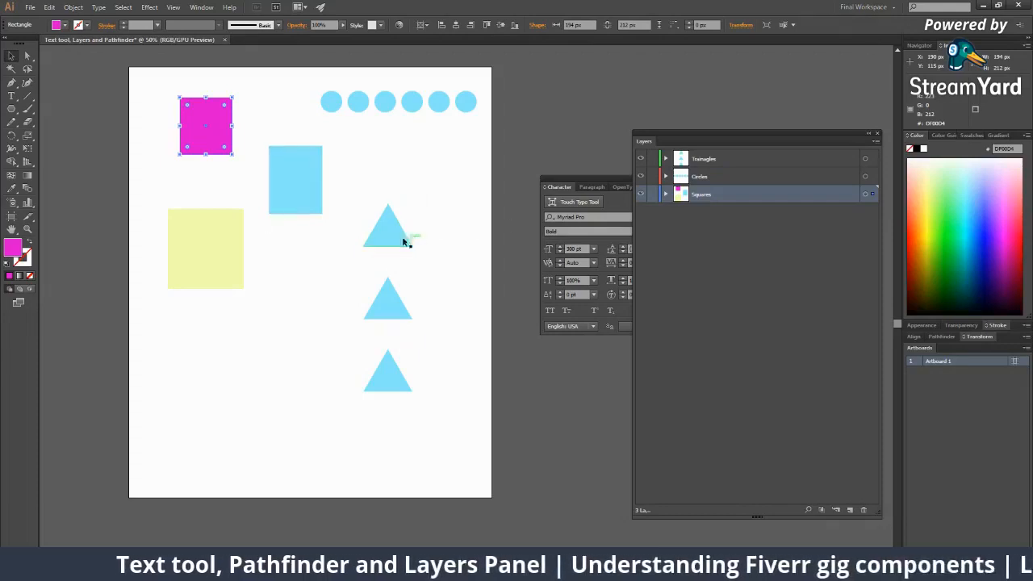
pyautogui.moveTo(339, 189); pyautogui.dragTo(429, 394)
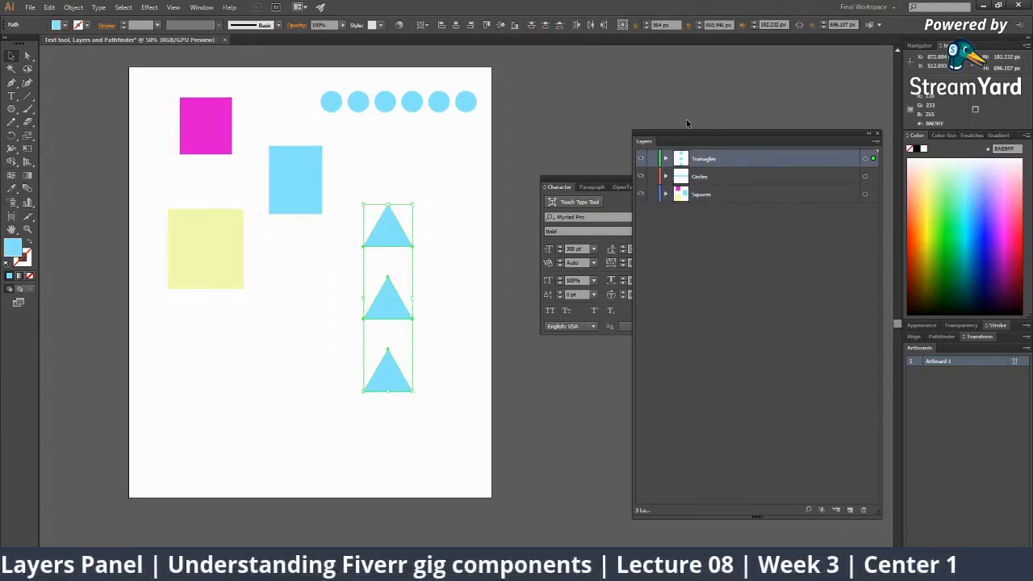
pyautogui.click(300, 139)
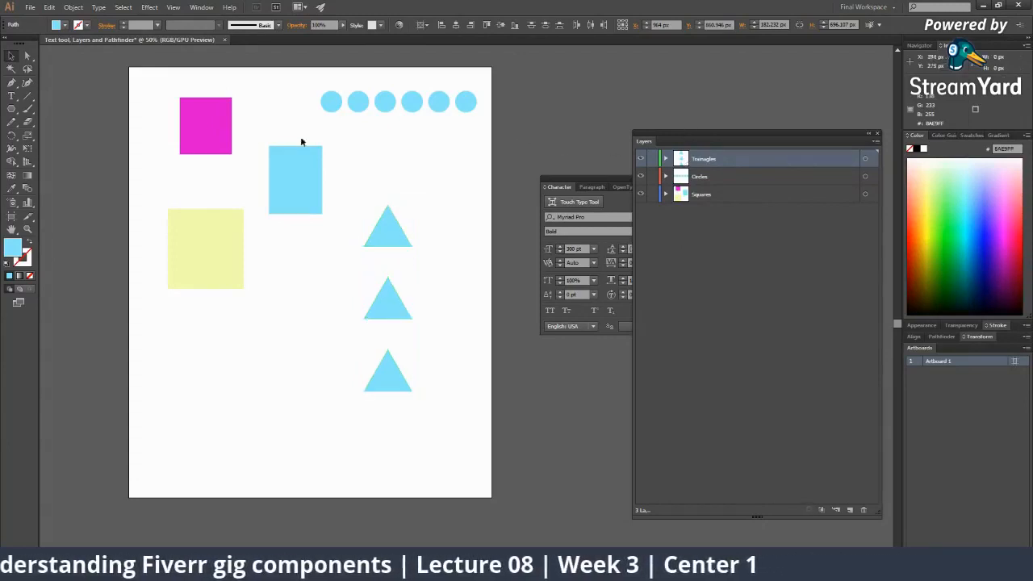
# Delete all the squares, circles and triangles from the artboard.
pyautogui.hotkey('ctrl', '-')
pyautogui.hotkey('ctrl', '-')
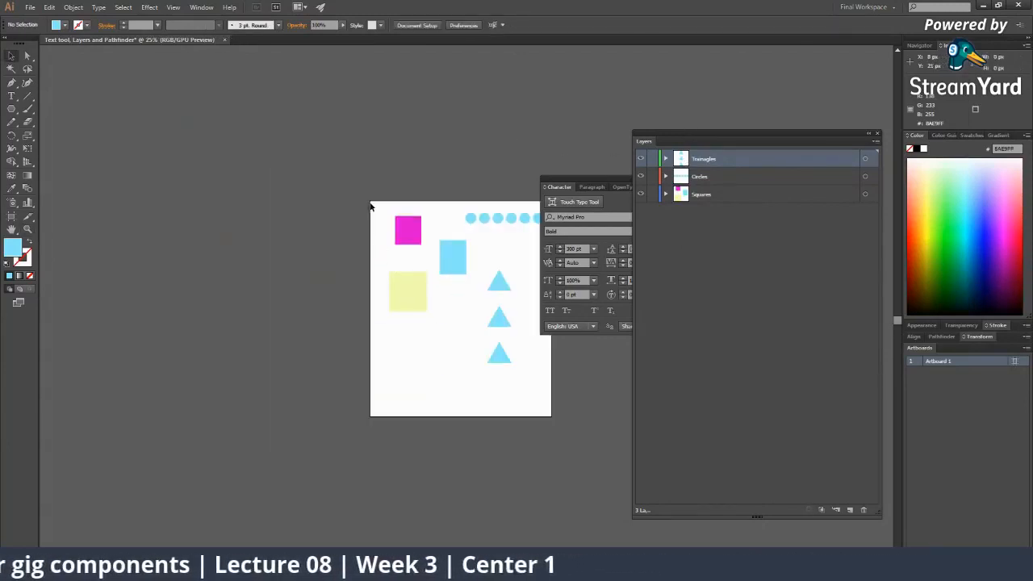
pyautogui.moveTo(369, 203); pyautogui.dragTo(559, 409)
pyautogui.press('Delete')
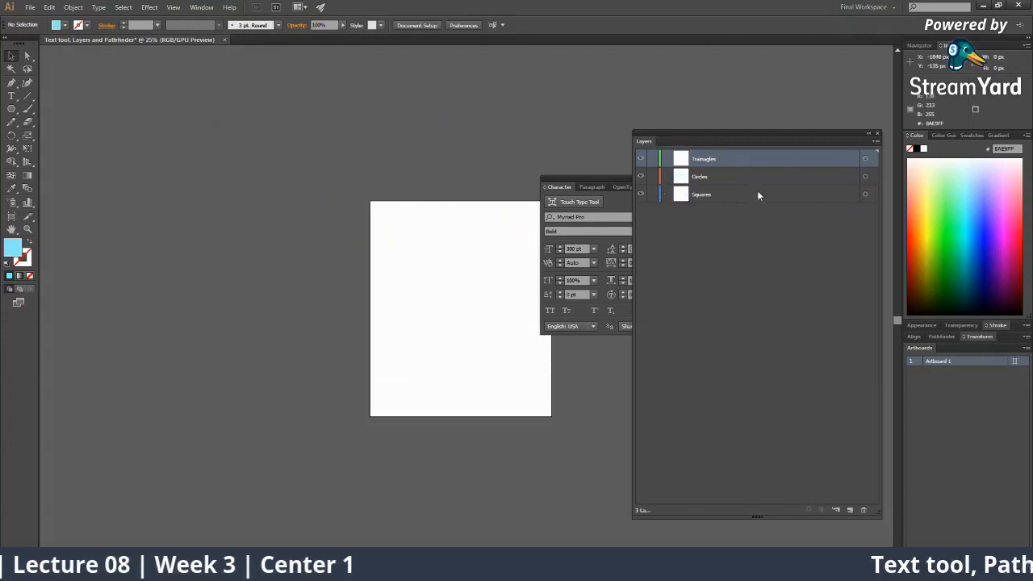
# Delete the Circles and Traingles layers, keeping only the Squares layer.
pyautogui.click(757, 194)
pyautogui.click(775, 176)
pyautogui.keyDown('shift'); pyautogui.click(783, 160); pyautogui.keyUp('shift')
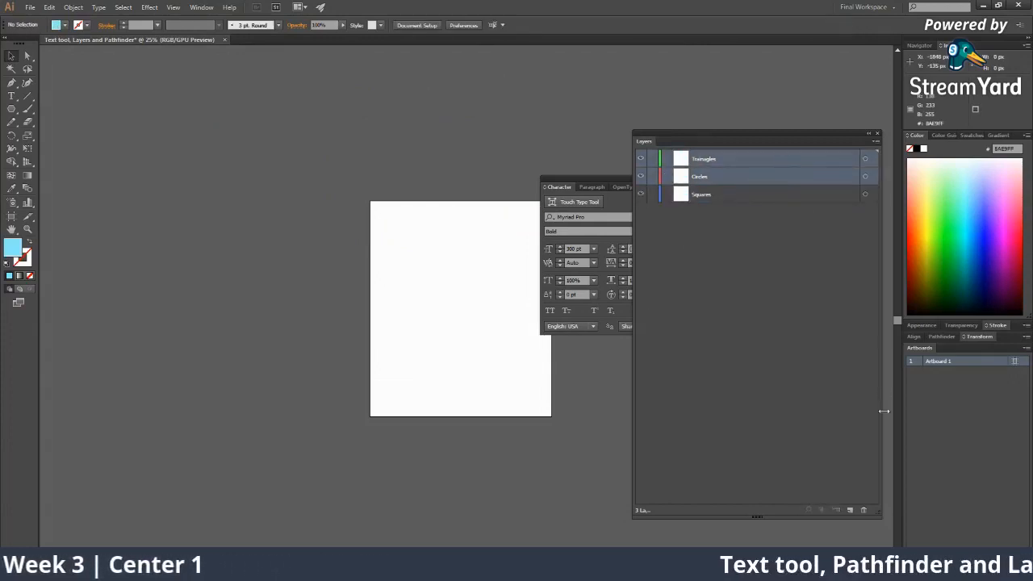
pyautogui.click(862, 510)
# Rename the Squares layer as Main shapes lapyers.
pyautogui.doubleClick(704, 160)
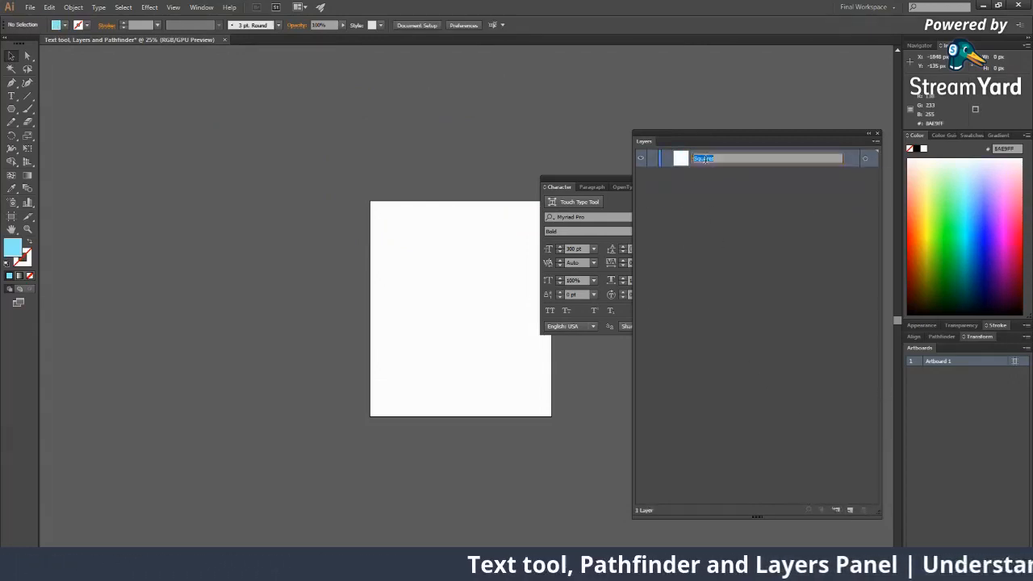
pyautogui.write('Mai')
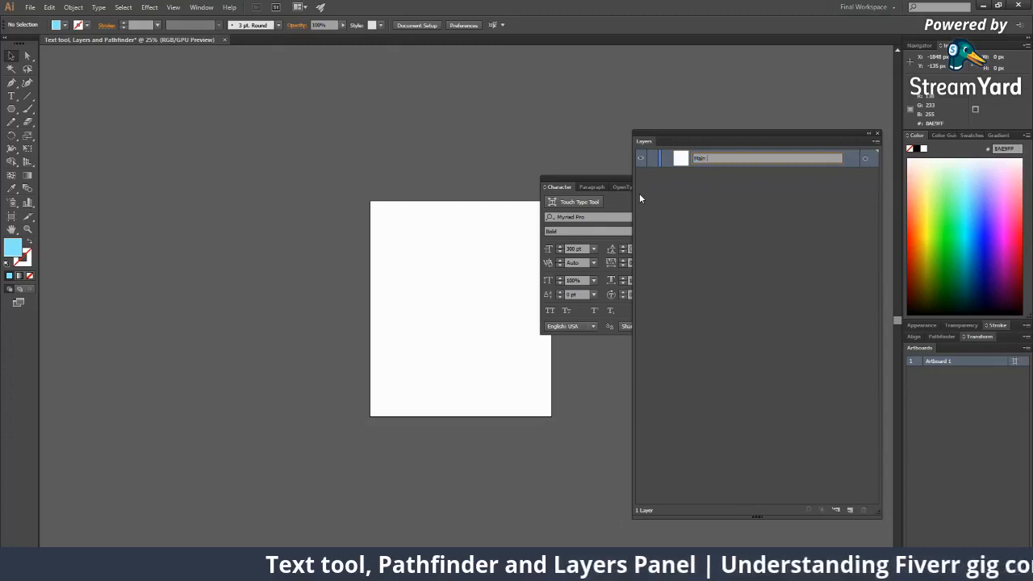
pyautogui.write('n shapes layers')
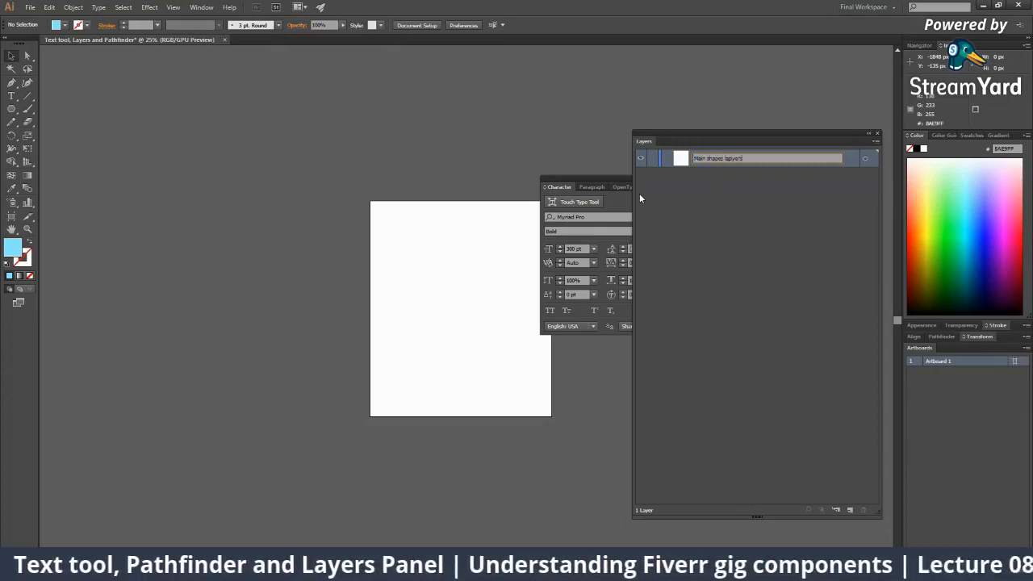
pyautogui.press('Return')
# Draw a light blue triangle at the artboard's upper left and add four circles about 280 px wide beside and below it.
pyautogui.moveTo(320, 210); pyautogui.dragTo(210, 165)
pyautogui.press('l')
pyautogui.moveTo(319, 192); pyautogui.dragTo(339, 211)
pyautogui.hotkey('ctrl', 'shift', 'a')
pyautogui.moveTo(12, 109); pyautogui.dragTo(39, 131)
pyautogui.moveTo(381, 175)
pyautogui.mouseDown()
pyautogui.moveTo(418, 212)
pyautogui.moveTo(402, 257)
pyautogui.moveTo(303, 253)
pyautogui.moveTo(314, 255)
pyautogui.moveTo(329, 317)
pyautogui.mouseUp()
pyautogui.press('v')
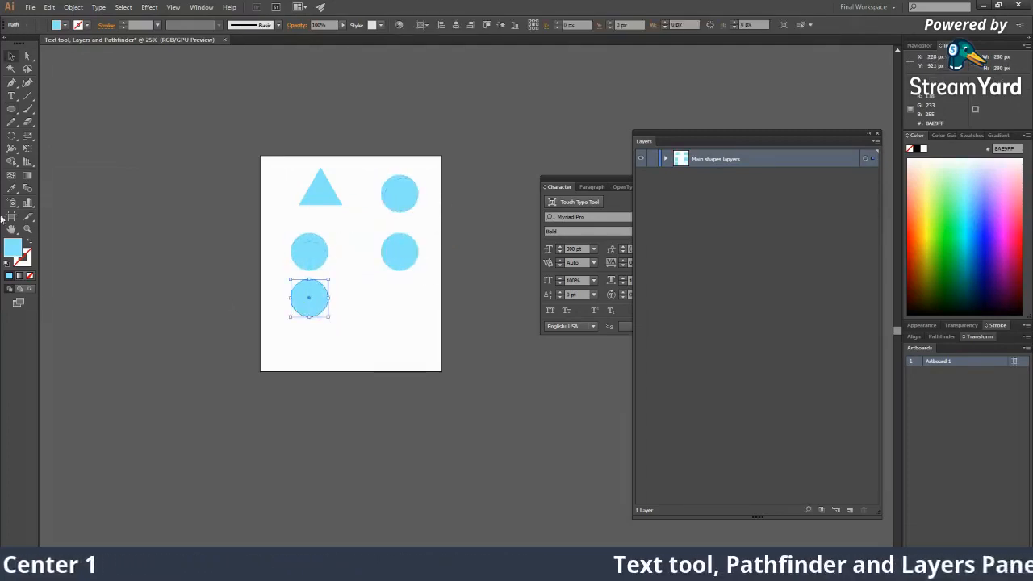
# Draw a light blue rectangle at the artboard's lower right, beside the lowest circle, and deselect it.
pyautogui.moveTo(11, 109); pyautogui.dragTo(36, 109)
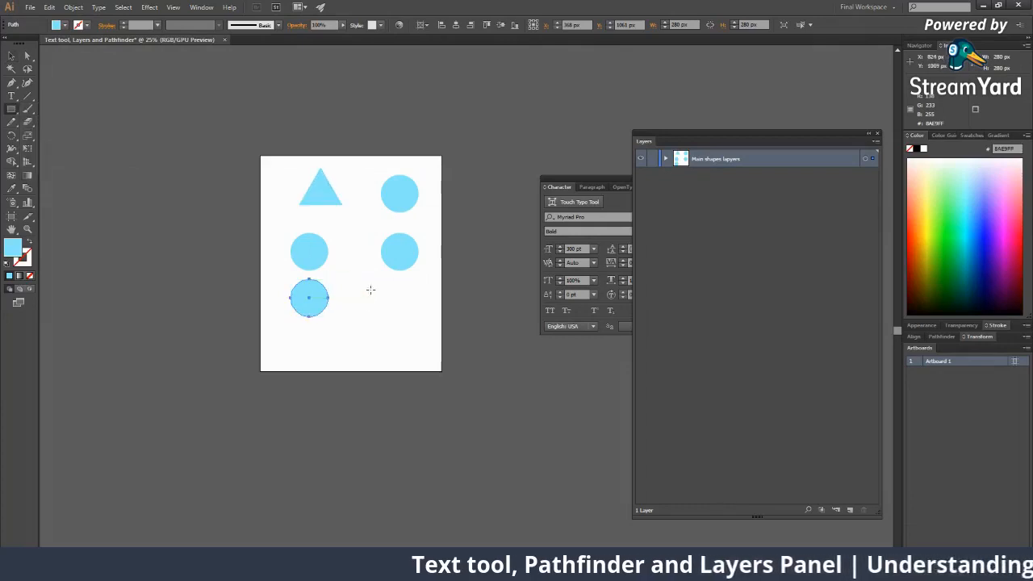
pyautogui.moveTo(370, 288); pyautogui.dragTo(428, 326)
pyautogui.hotkey('ctrl', 'shift', 'a')
pyautogui.press('z')
pyautogui.keyDown('alt'); pyautogui.click(484, 268); pyautogui.keyUp('alt')
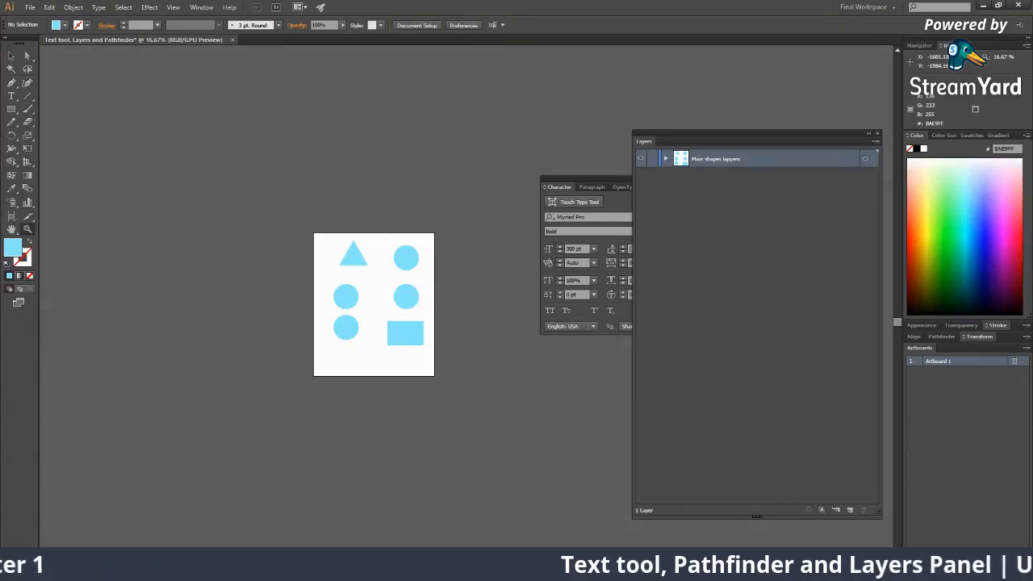
# Switch to the StreamYard broadcast window to read the latest viewer comments.
pyautogui.hotkey('alt', 'Tab')
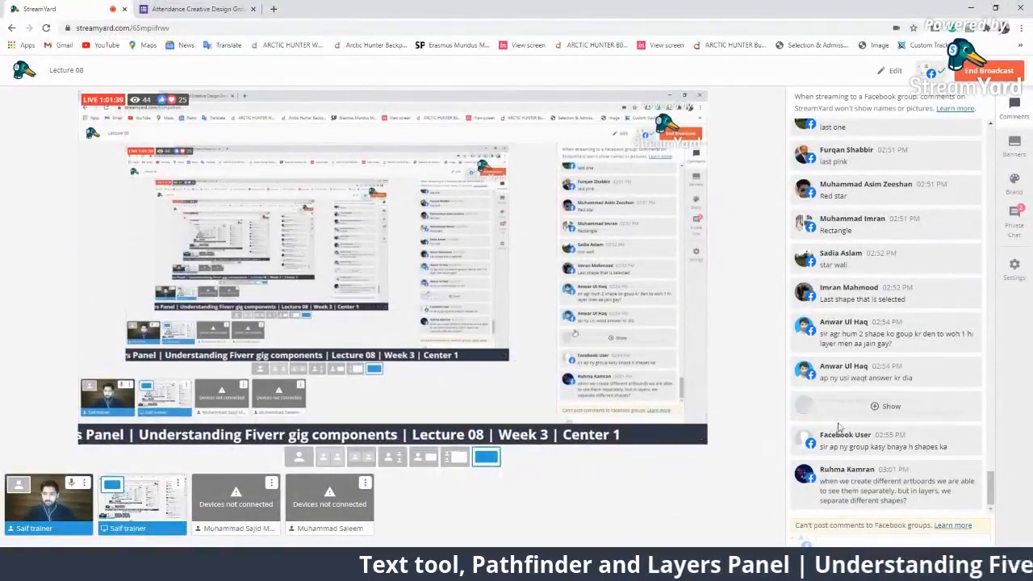
# Show and hide the viewer's question comparing artboards with layers on the broadcast, check the private chat, and return to the comments.
pyautogui.click(888, 485)
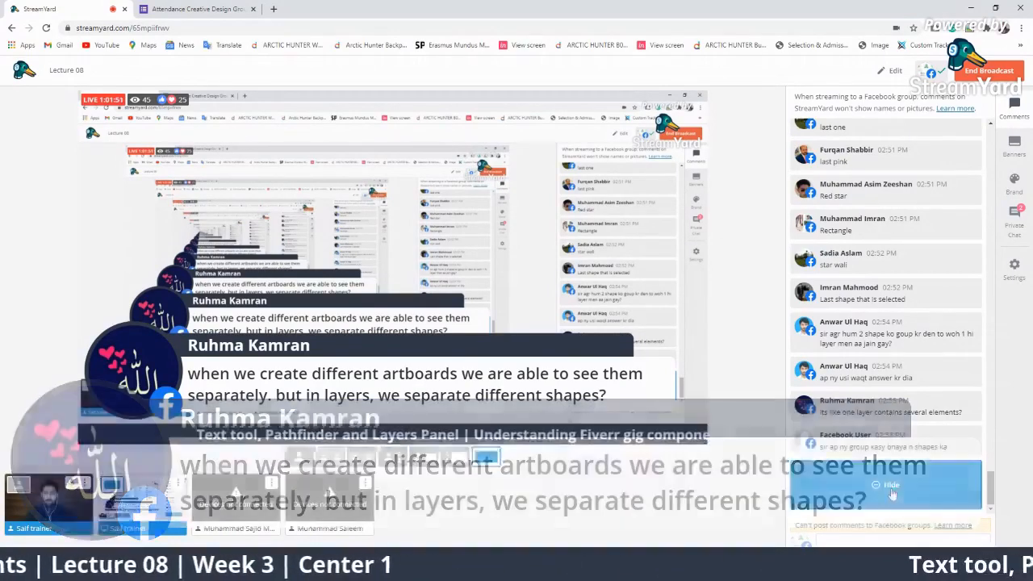
pyautogui.click(893, 485)
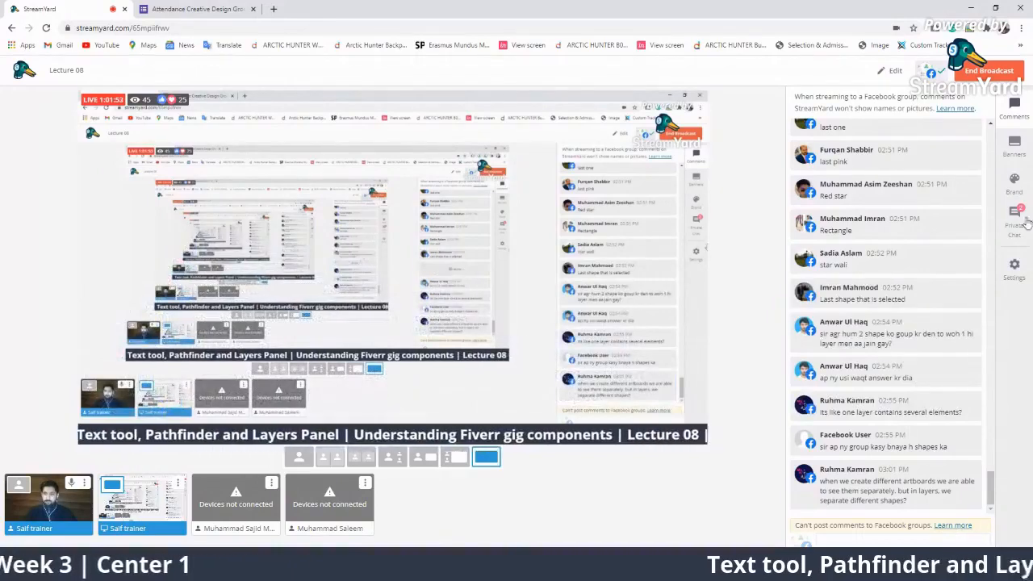
pyautogui.click(1014, 182)
pyautogui.click(1015, 213)
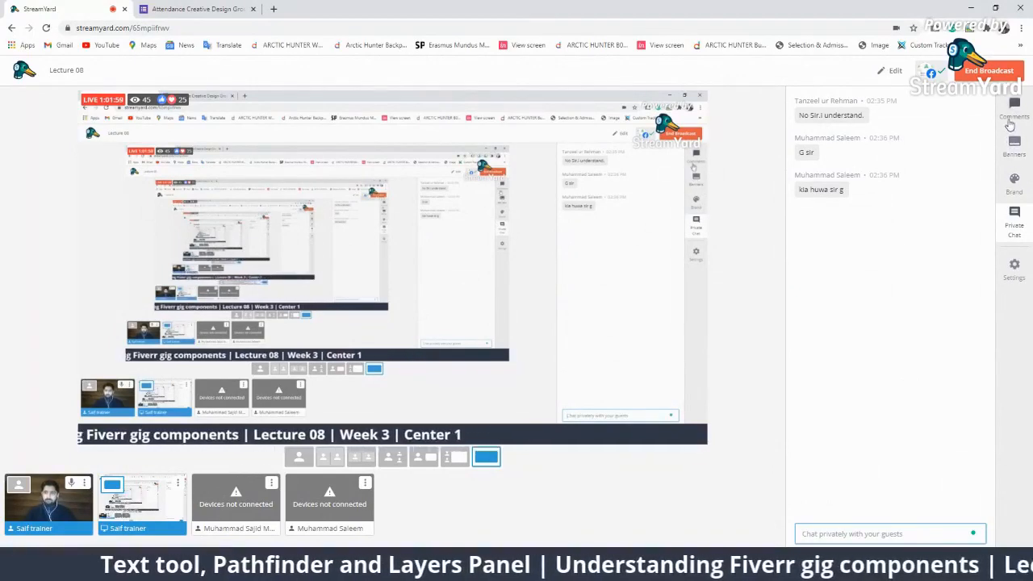
pyautogui.click(1014, 109)
pyautogui.click(929, 416)
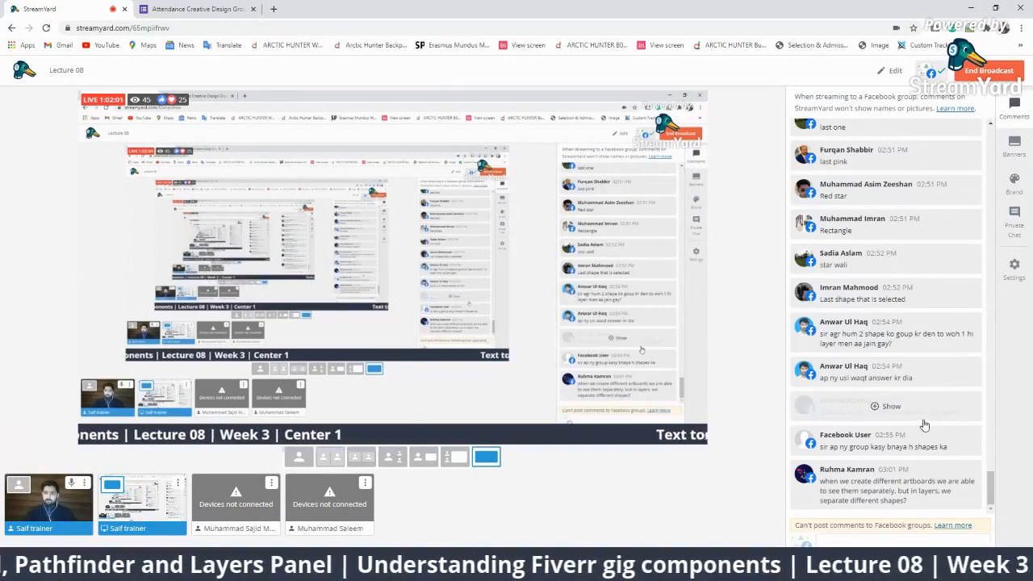
# Show the viewer's question about grouping two shapes into one layer on the broadcast, hide it, and check the other grouping question.
pyautogui.click(888, 332)
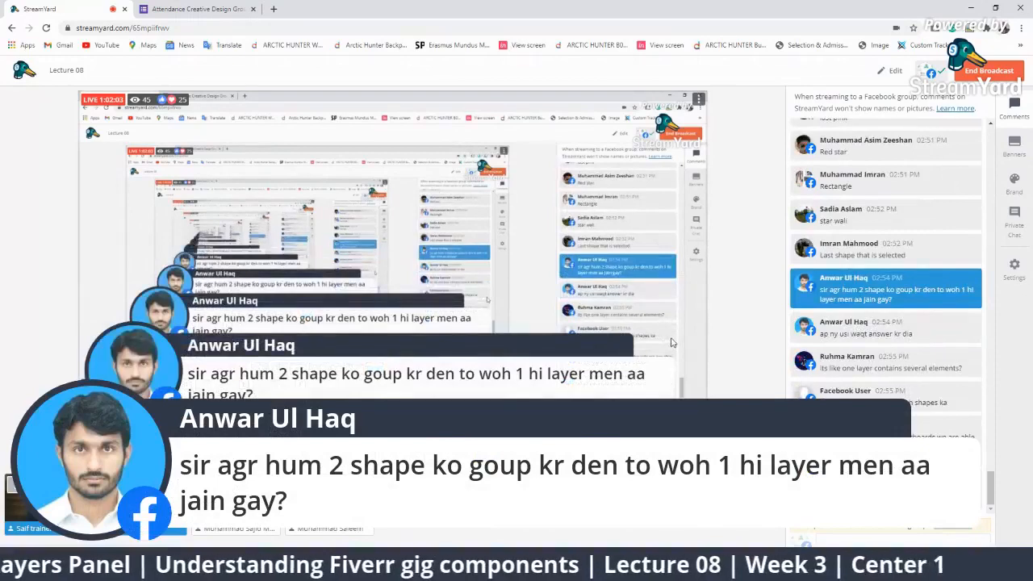
pyautogui.moveTo(934, 301)
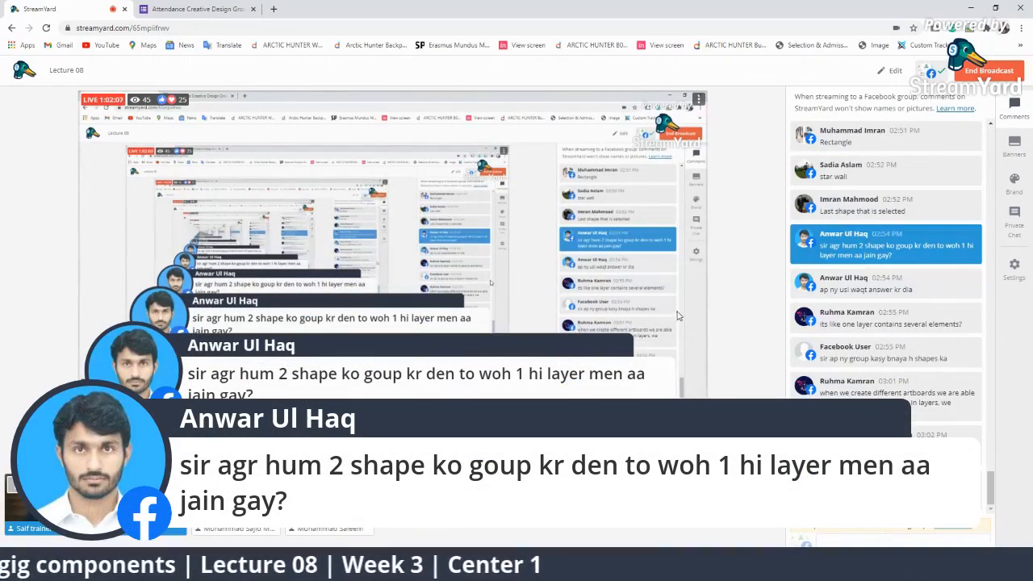
pyautogui.click(885, 245)
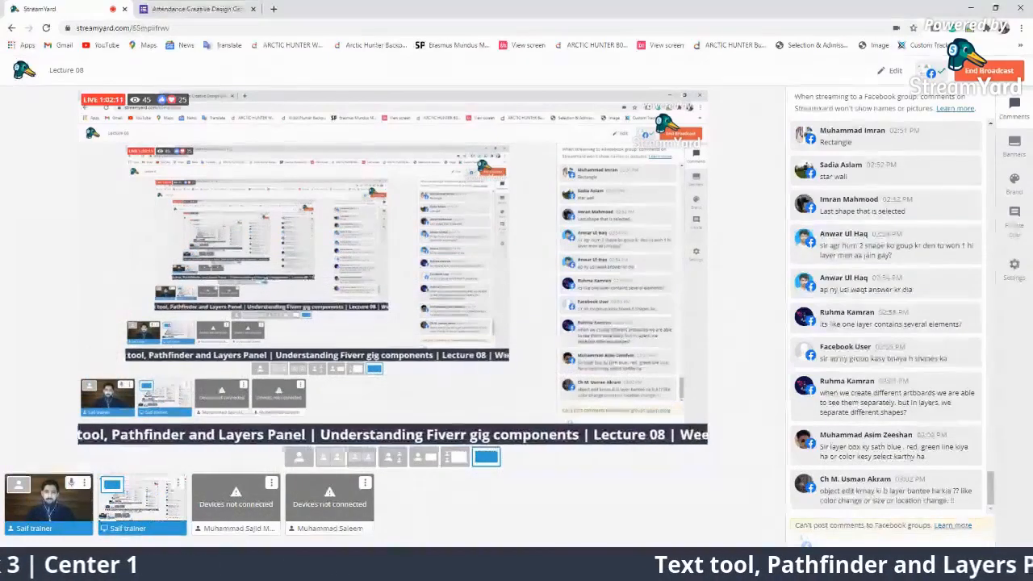
pyautogui.click(886, 352)
pyautogui.click(885, 353)
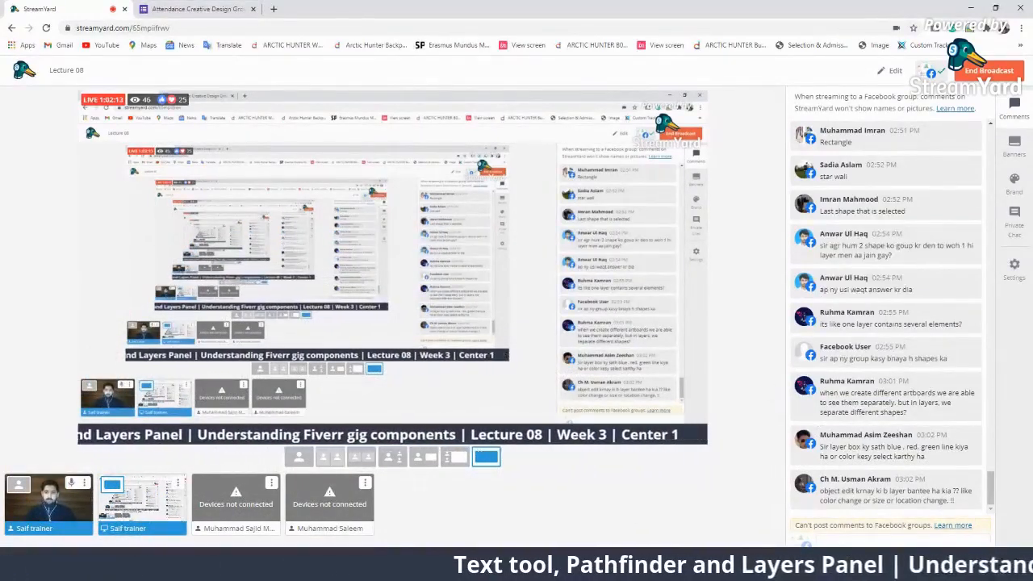
# Switch to Illustrator and recolour the middle circle of the right-hand column and the rectangle below it to blue-violet 6D7AFF.
pyautogui.hotkey('alt', 'Tab')
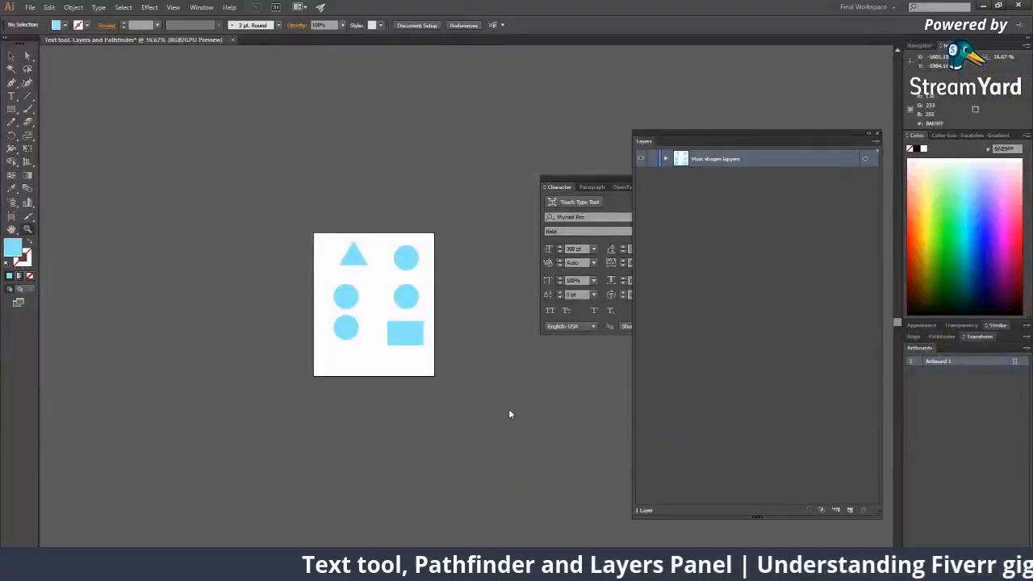
pyautogui.click(409, 306)
pyautogui.click(403, 299)
pyautogui.click(407, 290)
pyautogui.press('v')
pyautogui.click(367, 330)
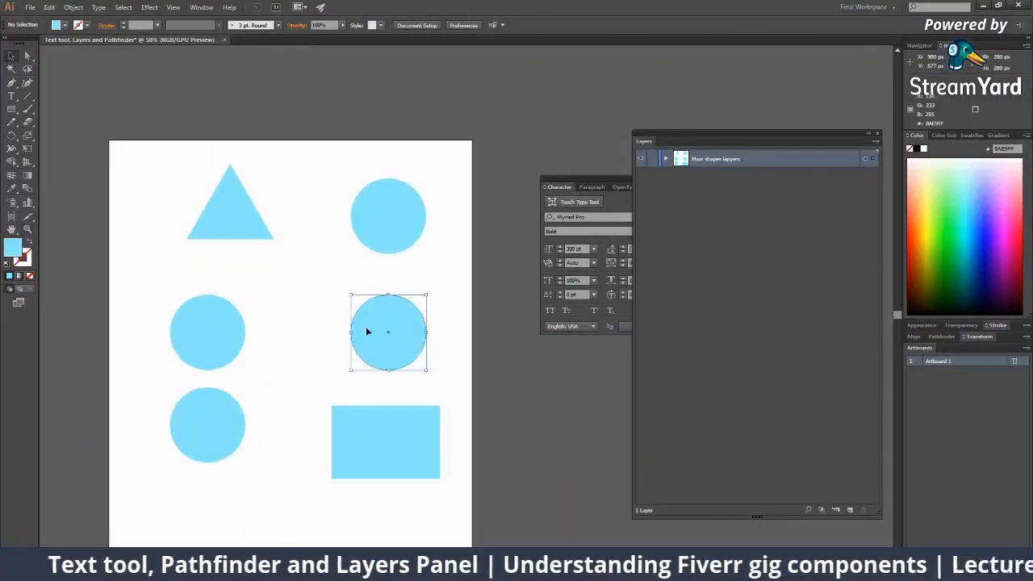
pyautogui.keyDown('shift'); pyautogui.click(383, 431); pyautogui.keyUp('shift')
pyautogui.click(984, 198)
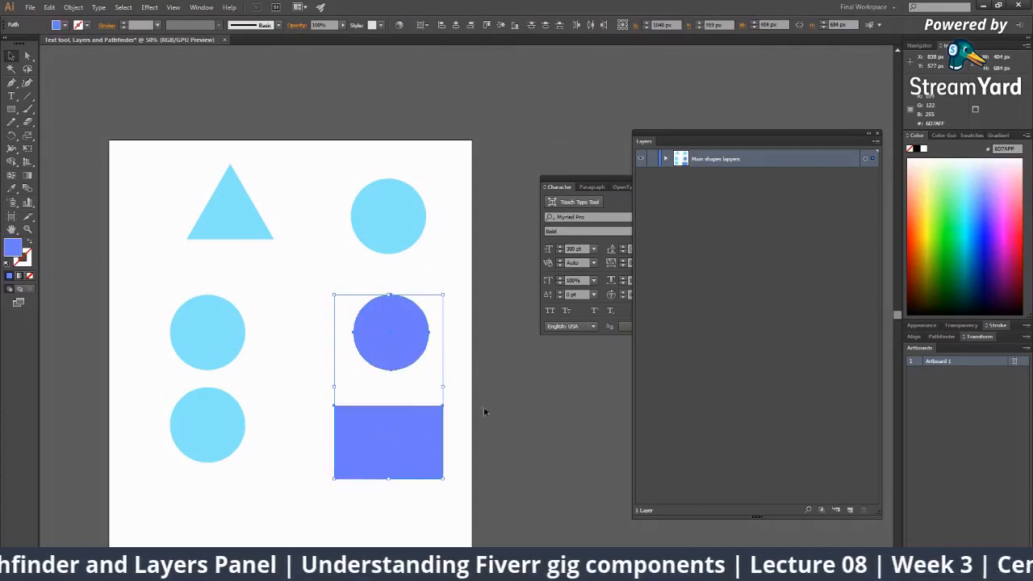
# Group the blue-violet circle with the blue-violet rectangle.
pyautogui.click(484, 411)
pyautogui.click(408, 330)
pyautogui.keyDown('shift'); pyautogui.click(403, 450); pyautogui.keyUp('shift')
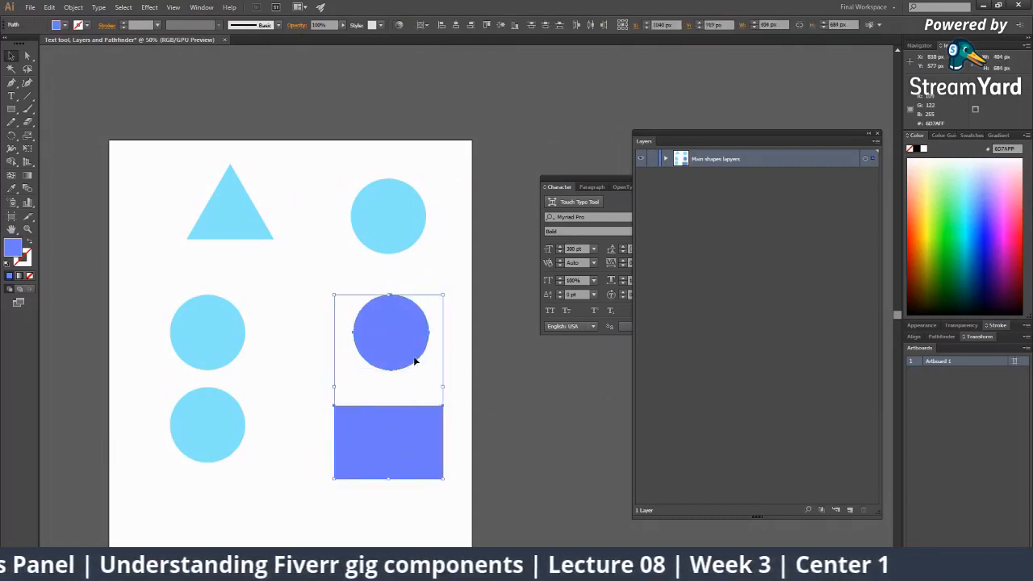
pyautogui.hotkey('ctrl', 'g')
# Expand the Main shapes lapyers layer and its group to examine how the grouped circle and rectangle are listed, and deselect the artwork.
pyautogui.click(666, 159)
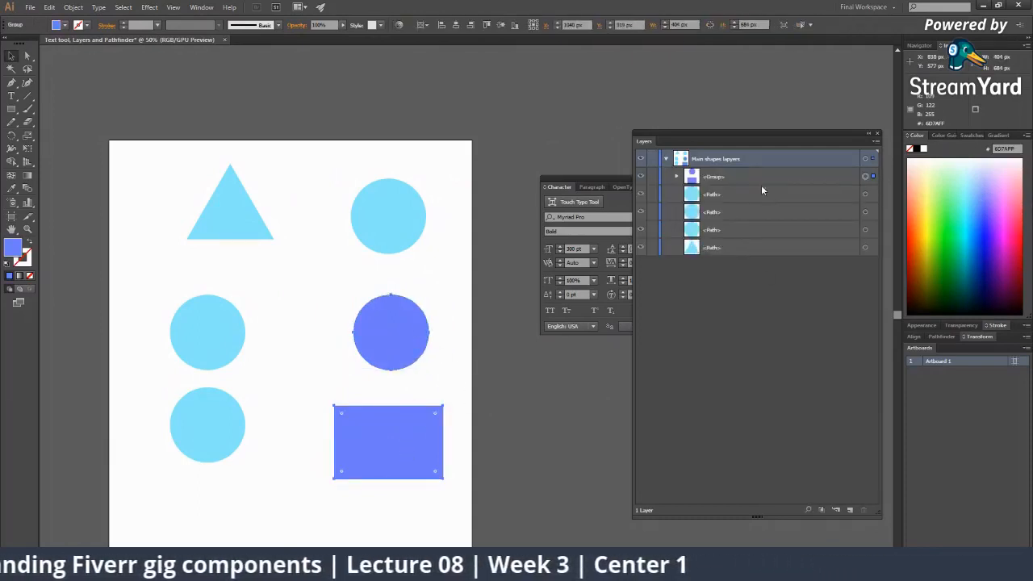
pyautogui.click(733, 175)
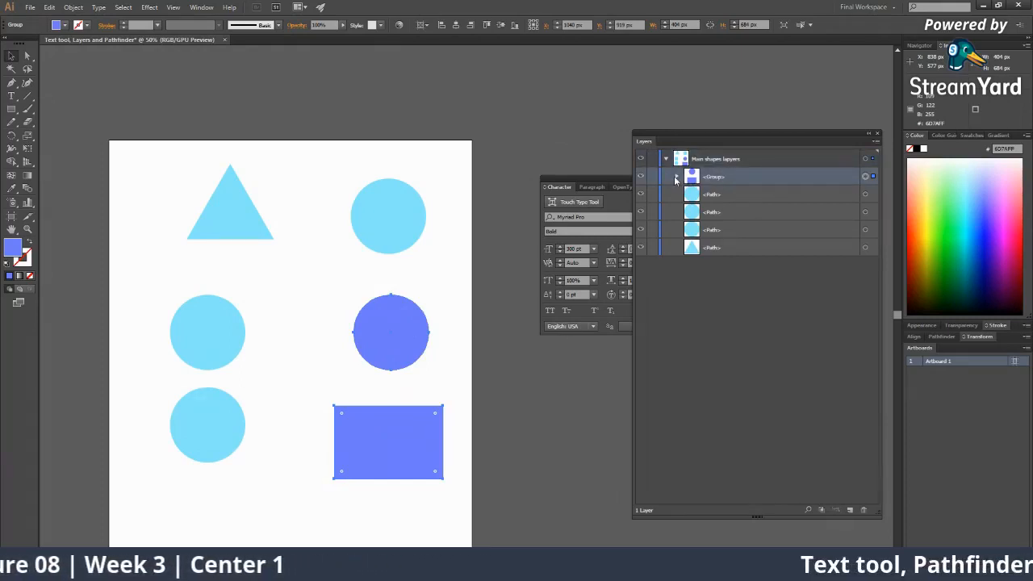
pyautogui.click(676, 176)
pyautogui.click(711, 194)
pyautogui.click(753, 212)
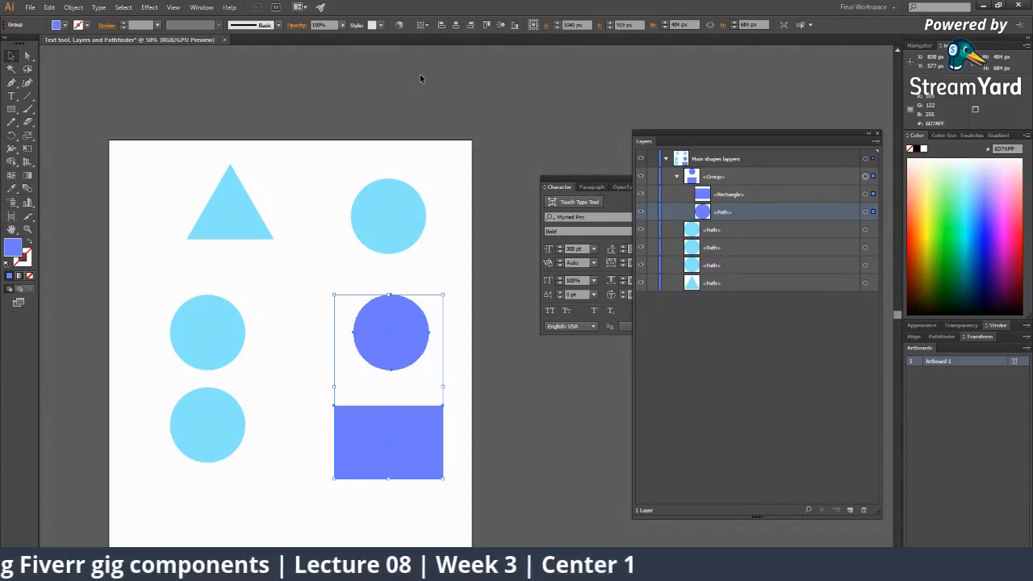
pyautogui.click(492, 397)
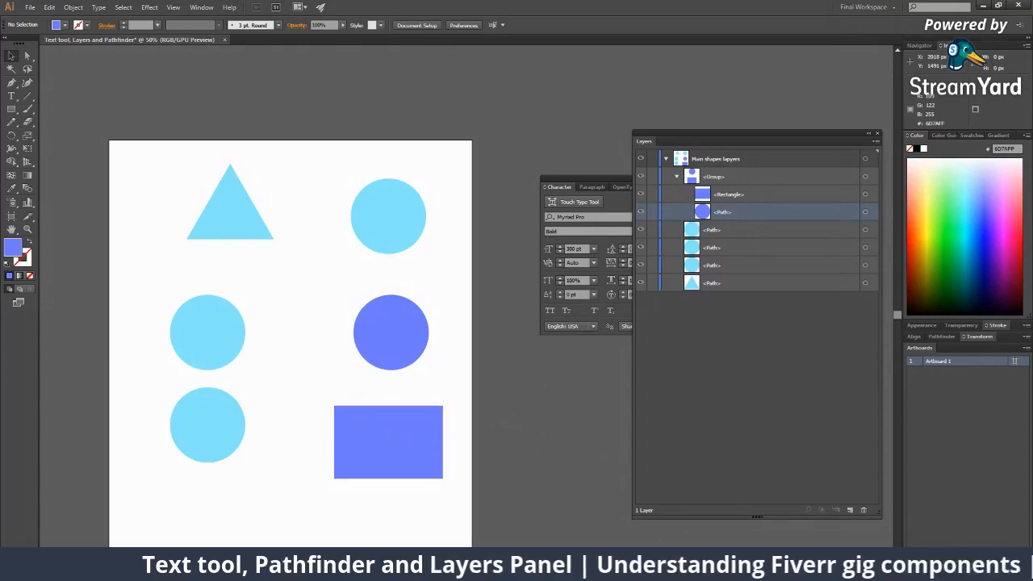
# Switch to StreamYard and show the question about artboards versus layers on the broadcast again, then hide it.
pyautogui.hotkey('alt', 'Tab')
pyautogui.click(868, 405)
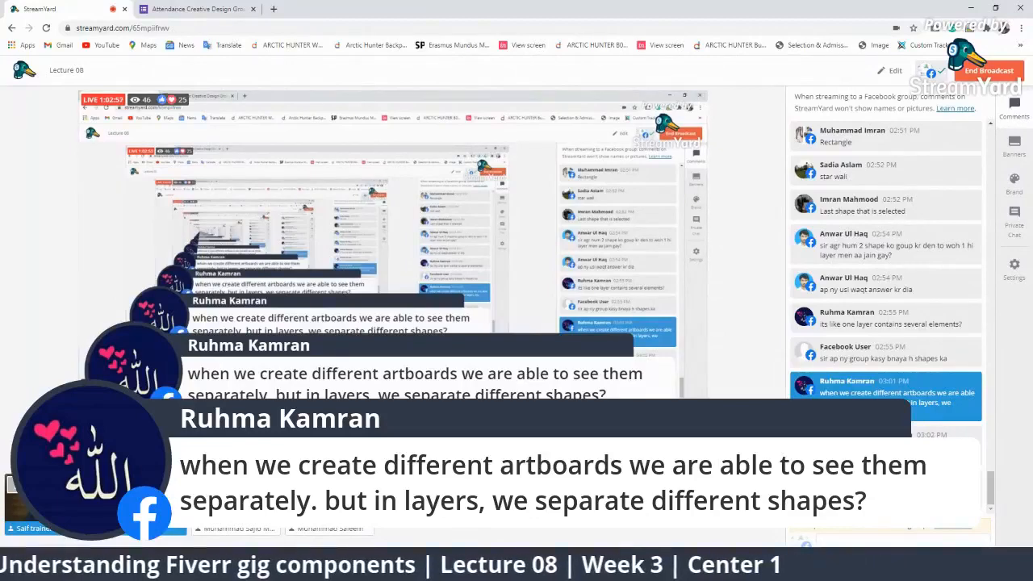
pyautogui.click(855, 406)
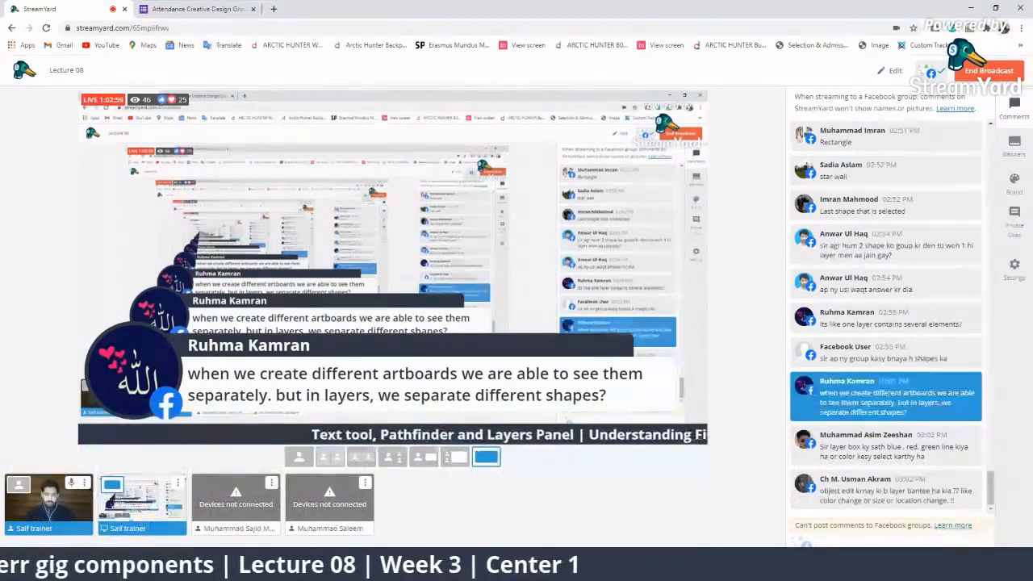
# Switch to Illustrator and add a second artboard of 1350 × 1603 px to the right of the existing one.
pyautogui.hotkey('alt', 'Tab')
pyautogui.keyDown('alt'); pyautogui.click(430, 279); pyautogui.keyUp('alt')
pyautogui.keyDown('alt'); pyautogui.click(430, 279); pyautogui.keyUp('alt')
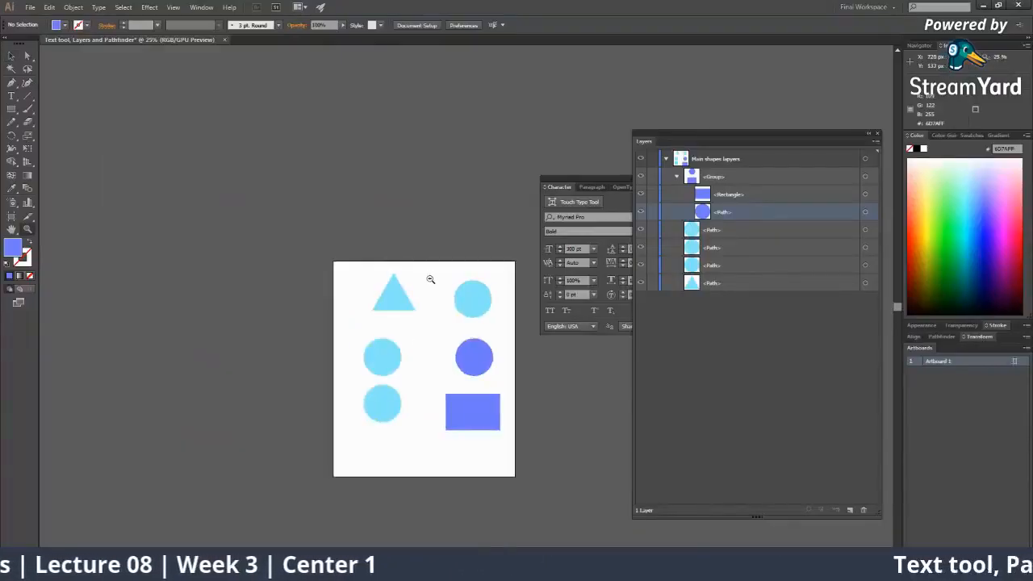
pyautogui.moveTo(464, 316); pyautogui.dragTo(332, 322)
pyautogui.press('v')
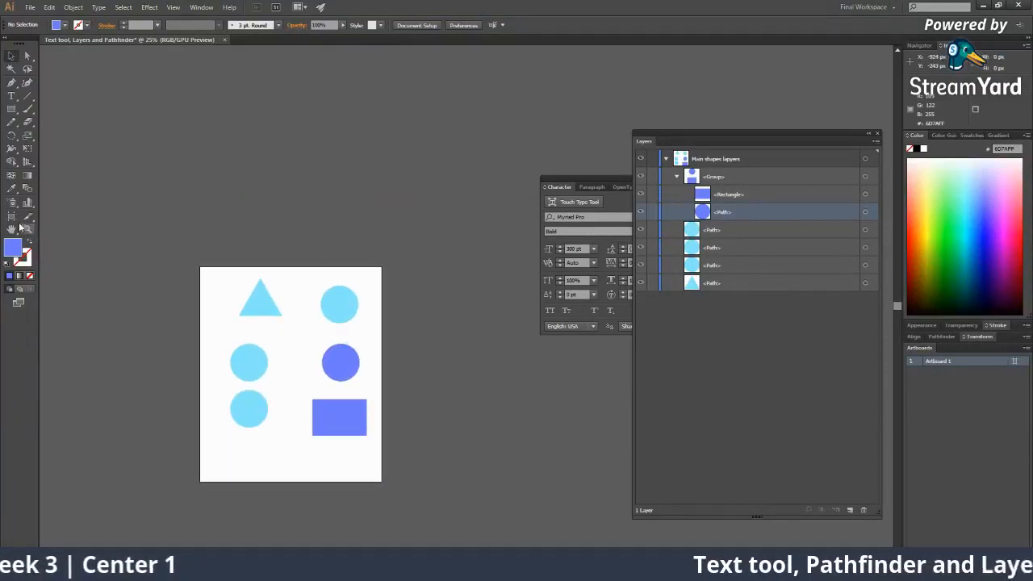
pyautogui.click(11, 217)
pyautogui.click(188, 25)
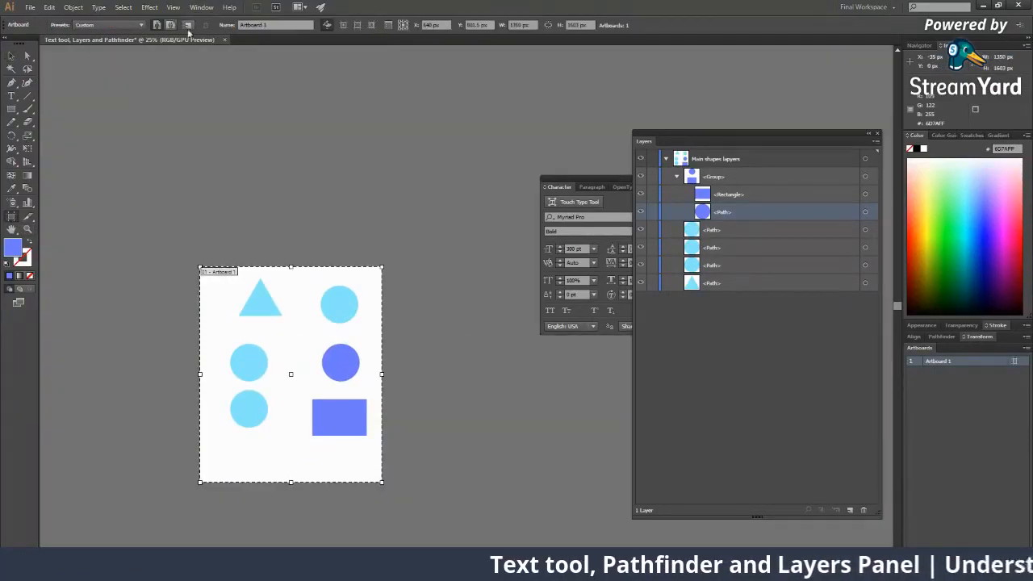
pyautogui.click(414, 269)
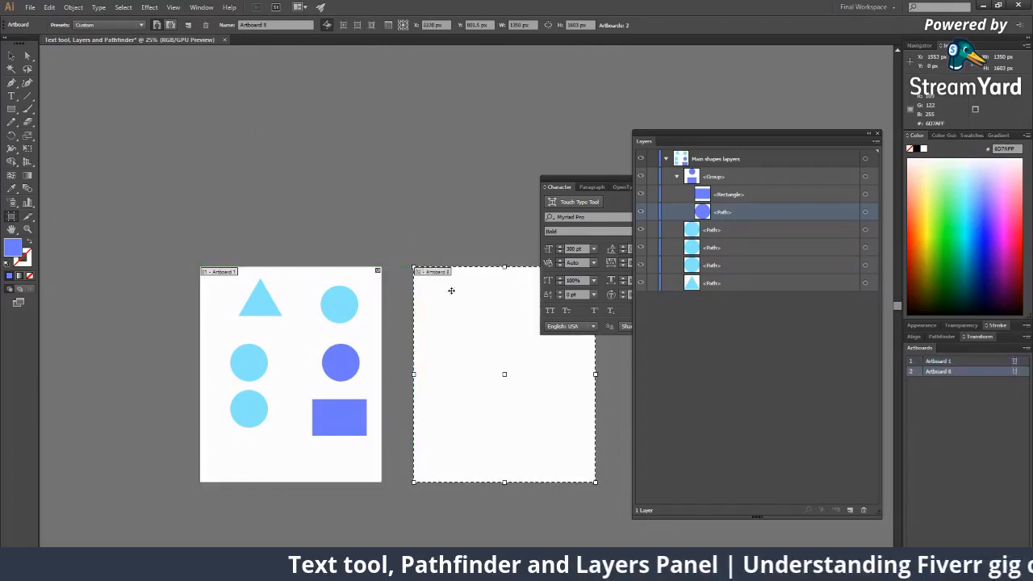
pyautogui.moveTo(546, 314); pyautogui.dragTo(513, 339)
pyautogui.press('Escape')
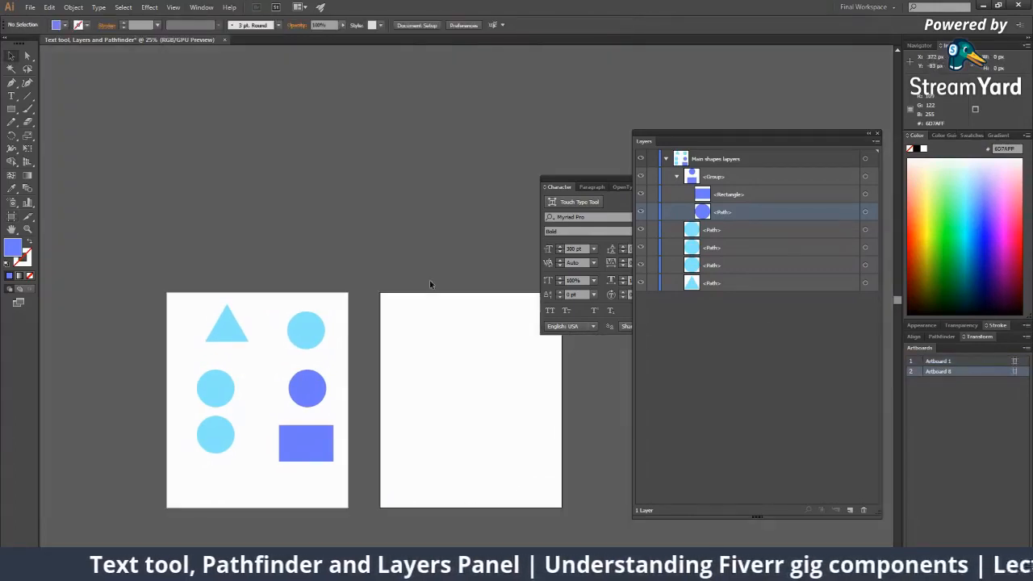
# Create a new layer above the Main shapes lapyers layer and collapse the contents of the shapes layer.
pyautogui.click(665, 159)
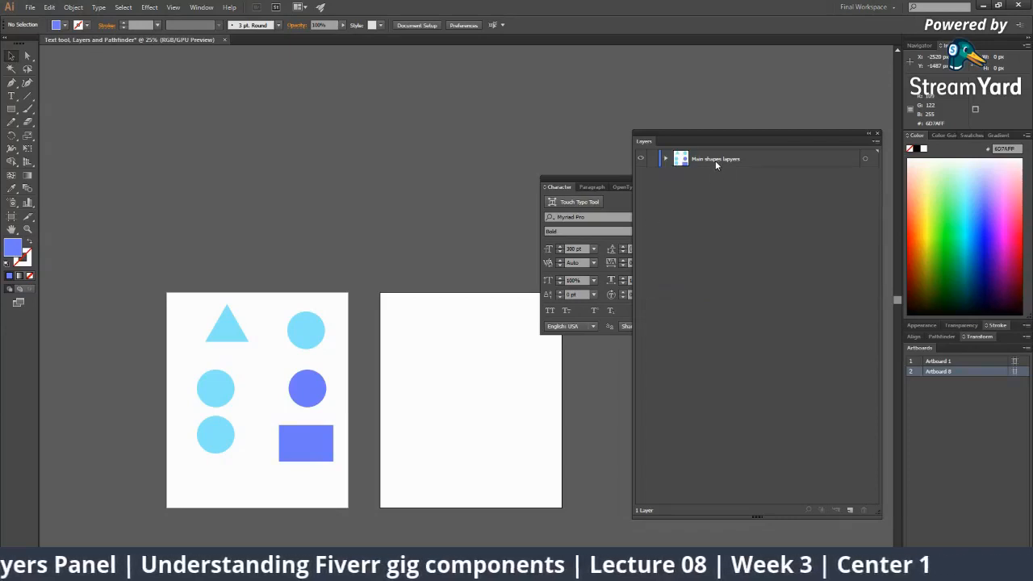
pyautogui.click(715, 159)
pyautogui.click(665, 159)
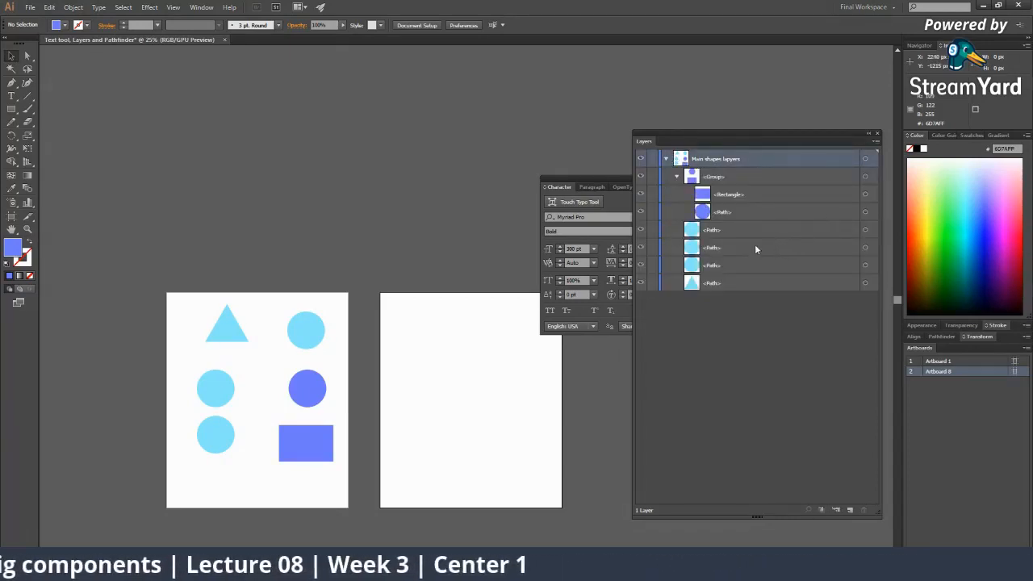
pyautogui.click(851, 509)
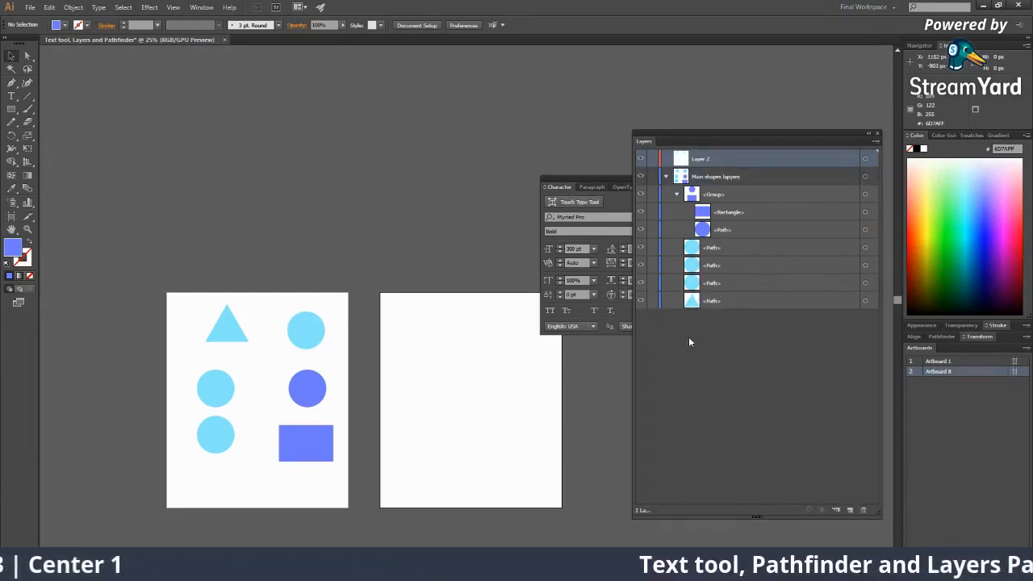
pyautogui.click(666, 177)
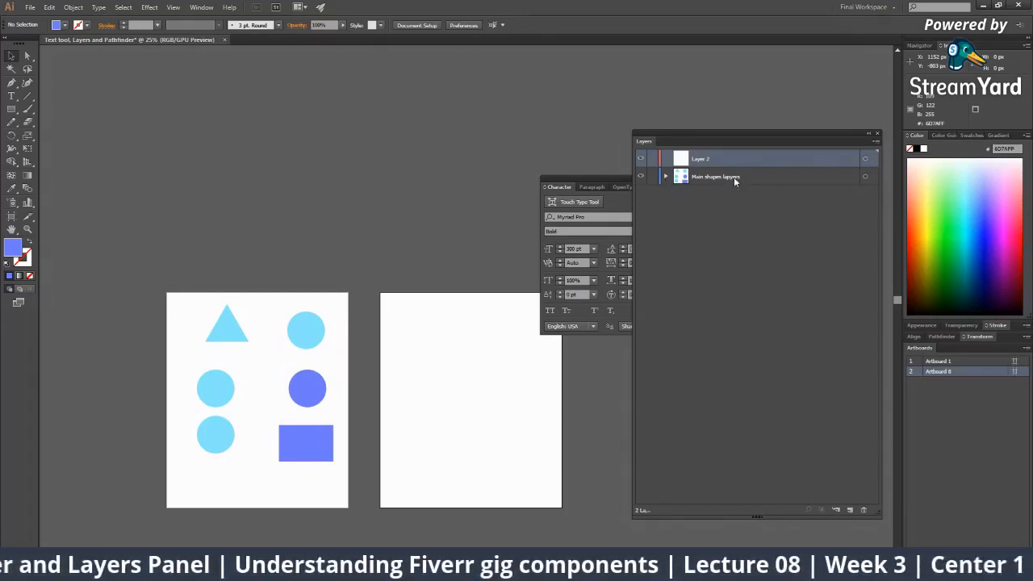
# Add the text Hello in 300 pt Myriad Pro Bold on the new layer and position it in the upper part of the second artboard.
pyautogui.click(11, 109)
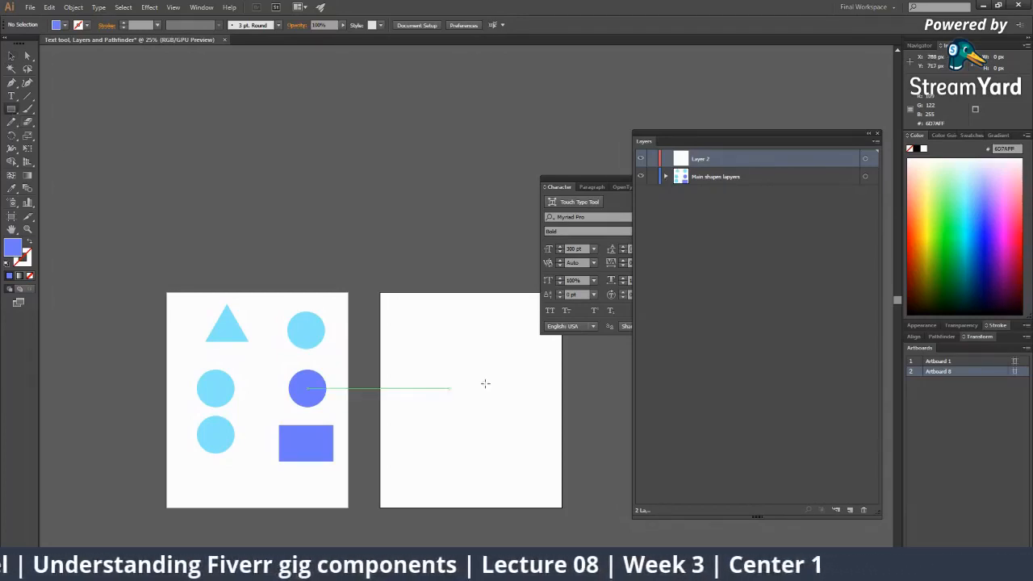
pyautogui.moveTo(11, 96); pyautogui.dragTo(47, 97)
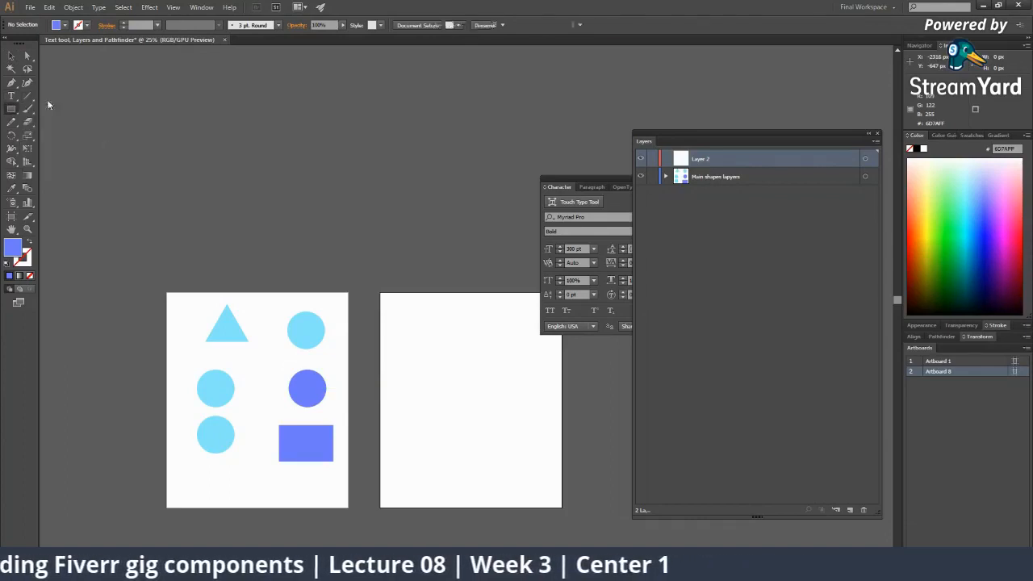
pyautogui.click(436, 321)
pyautogui.write('He')
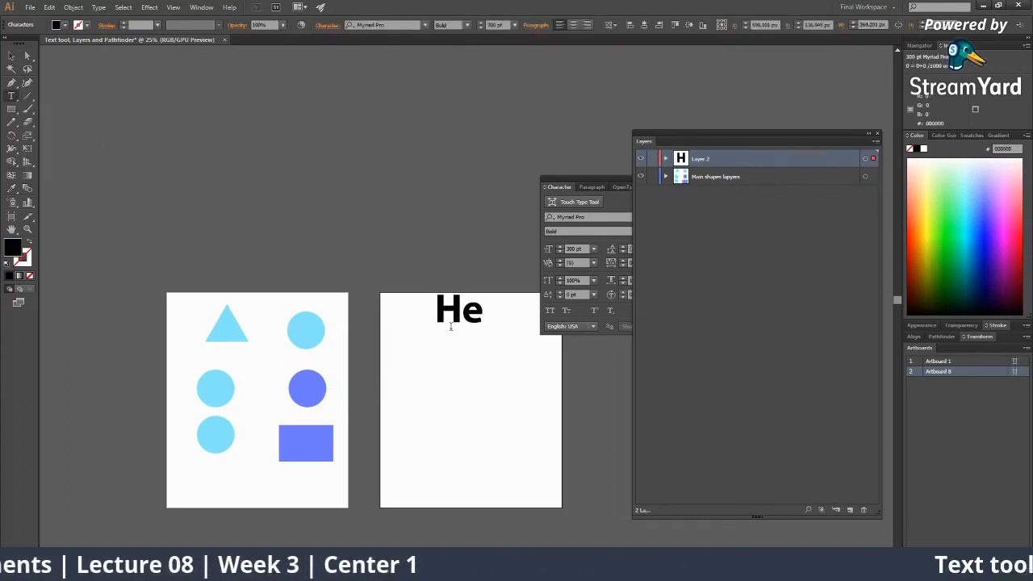
pyautogui.write('llo')
pyautogui.press('Escape')
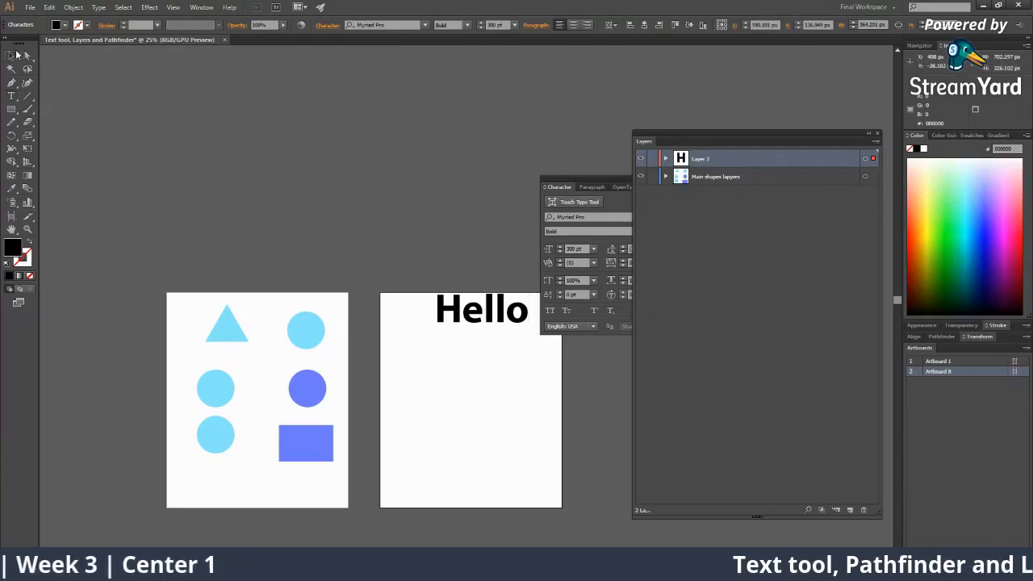
pyautogui.moveTo(461, 319); pyautogui.dragTo(433, 347)
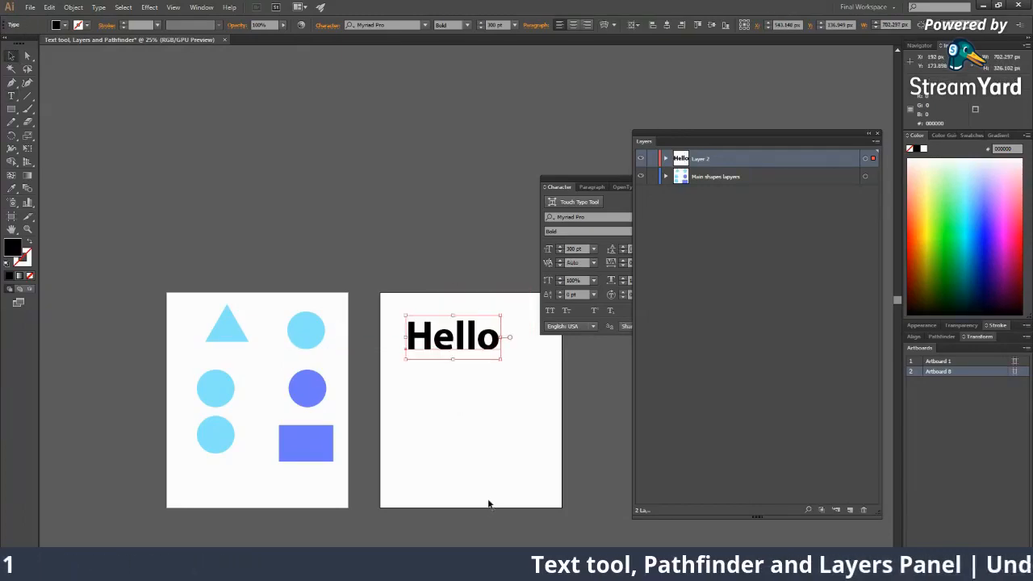
# Switch to StreamYard, show the viewer's question about locking a layer on the broadcast, and hide it.
pyautogui.hotkey('alt', 'Tab')
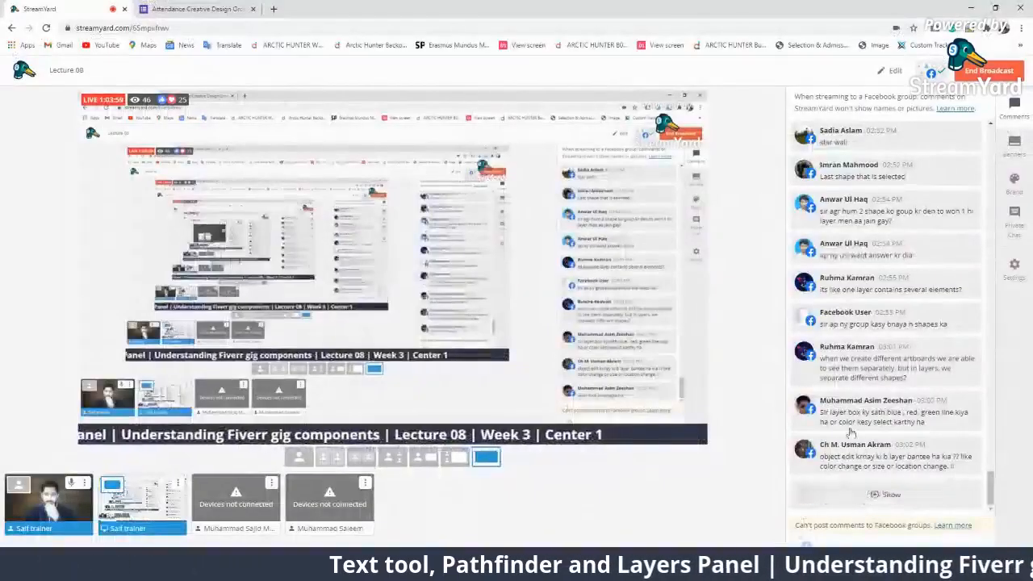
pyautogui.click(891, 491)
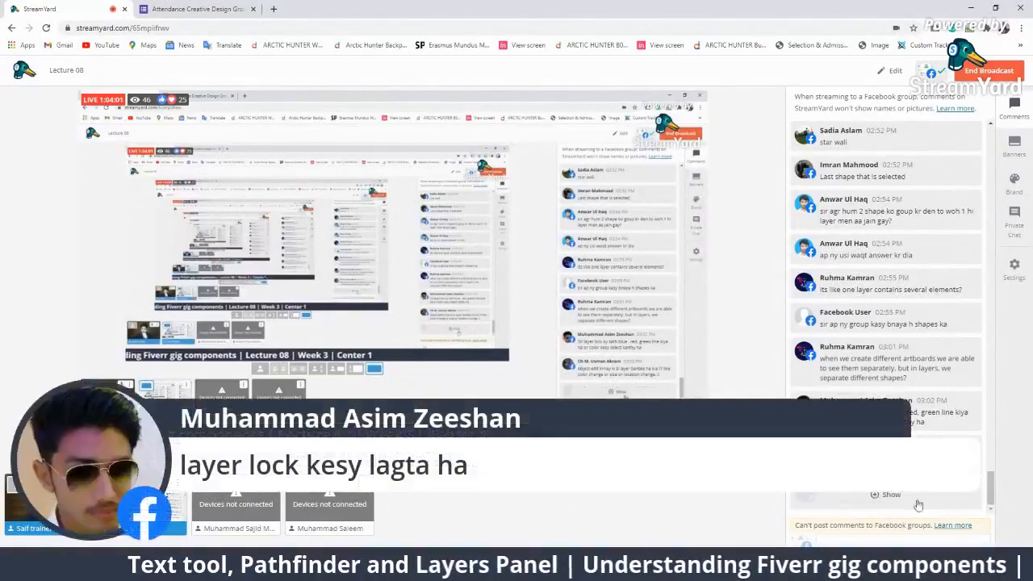
pyautogui.click(891, 491)
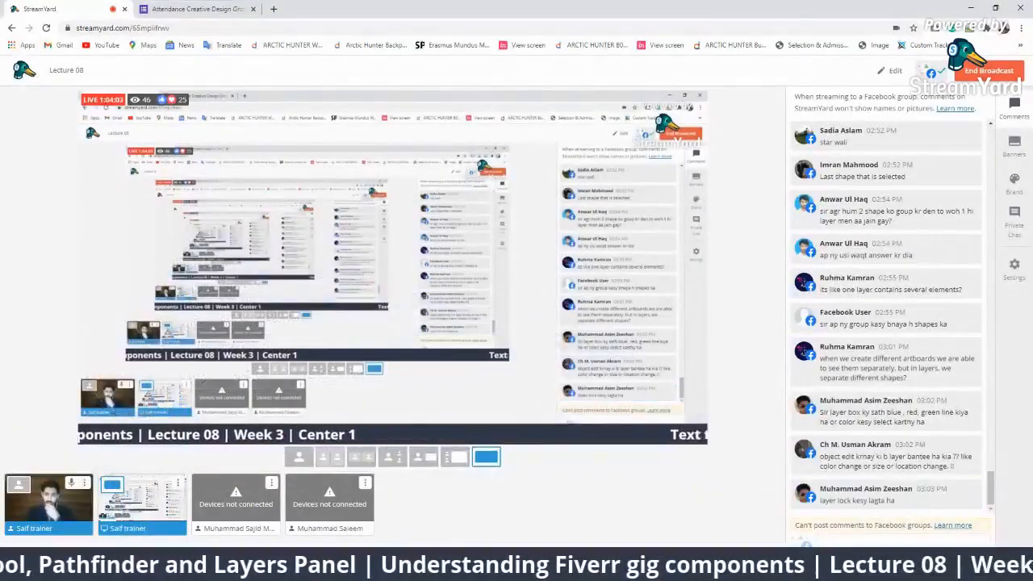
# Switch to Illustrator, deselect the Hello text, and make the Main shapes lapyers layer active.
pyautogui.hotkey('alt', 'Tab')
pyautogui.scroll(4, 461, 302)
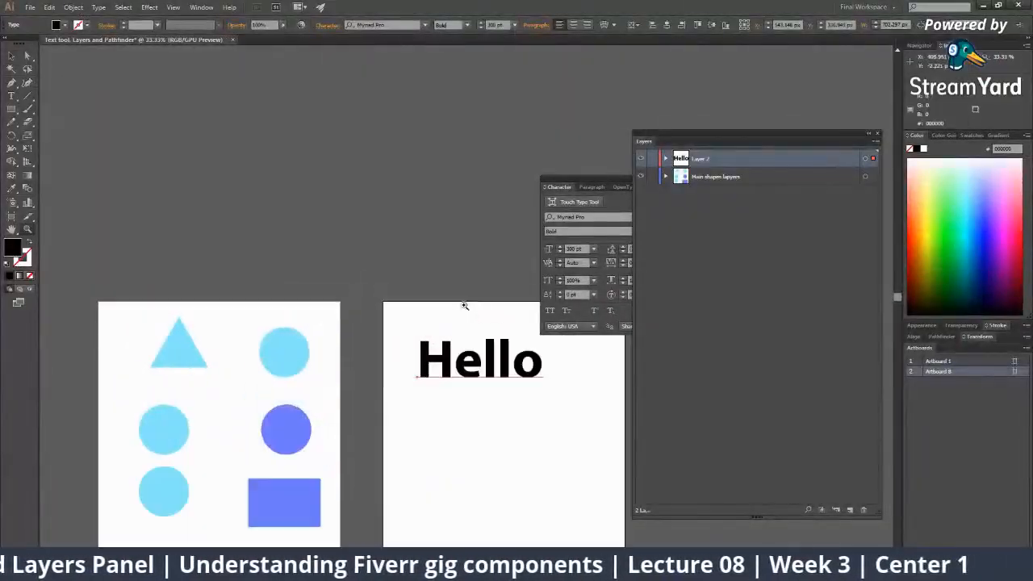
pyautogui.click(393, 415)
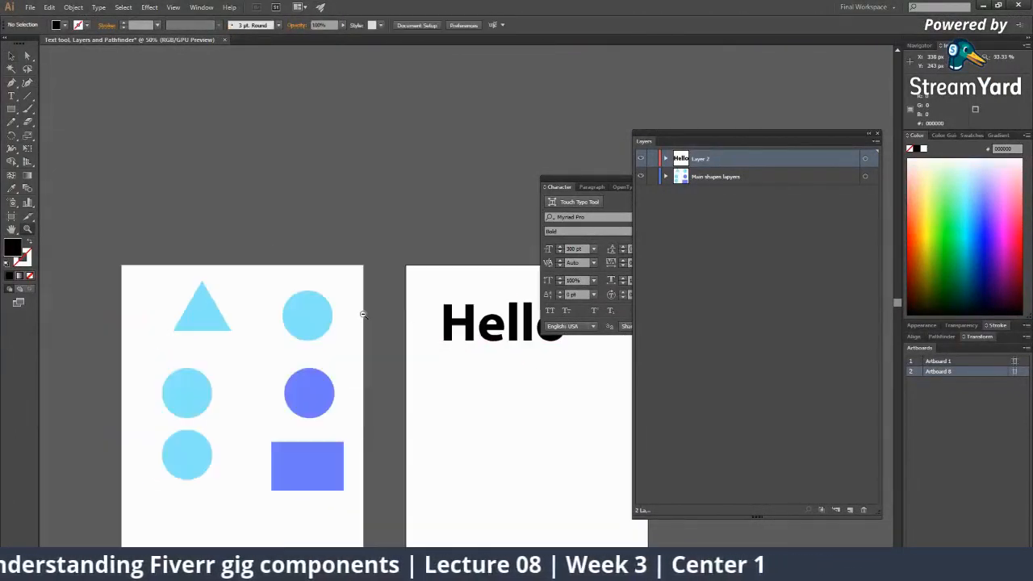
pyautogui.hotkey('ctrl', '-')
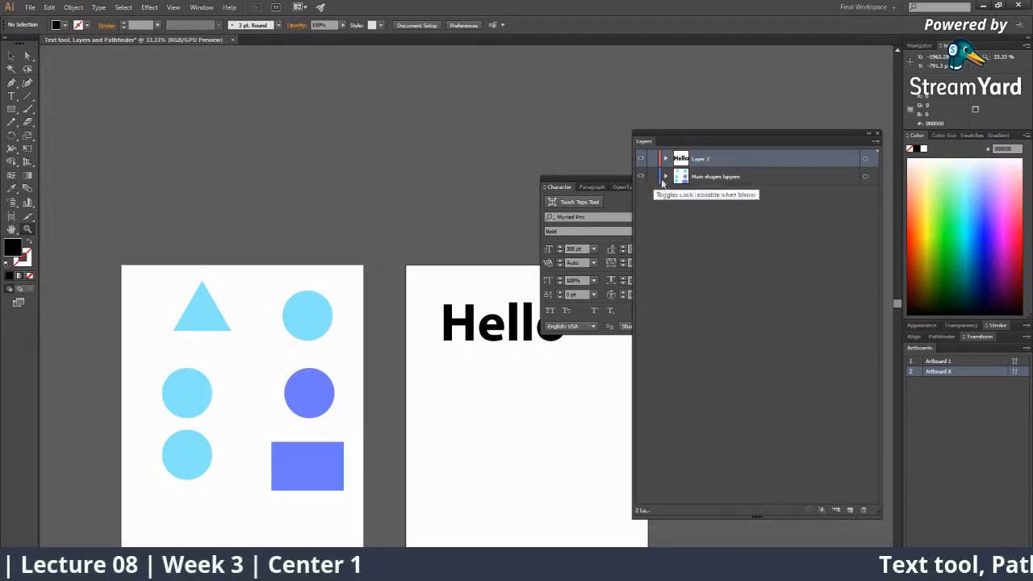
pyautogui.click(815, 176)
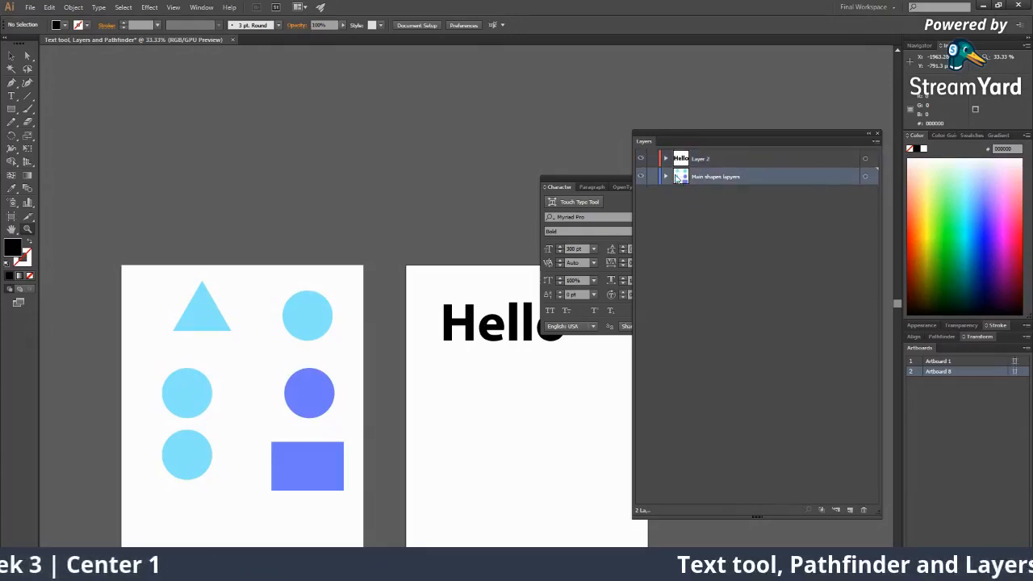
# Hide the artwork of the Main shapes lapyers layer and show it again.
pyautogui.click(665, 176)
pyautogui.click(665, 177)
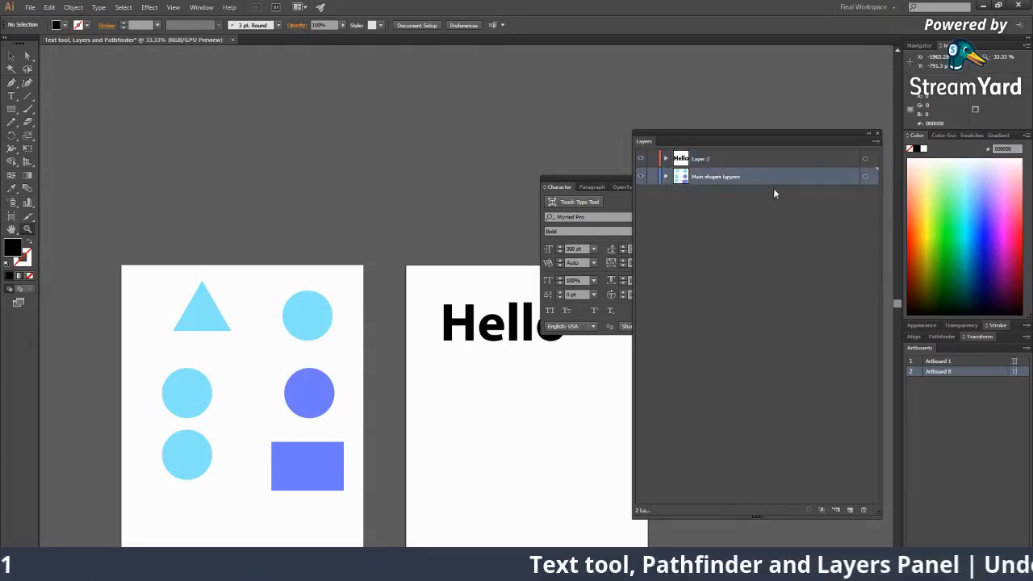
pyautogui.click(640, 177)
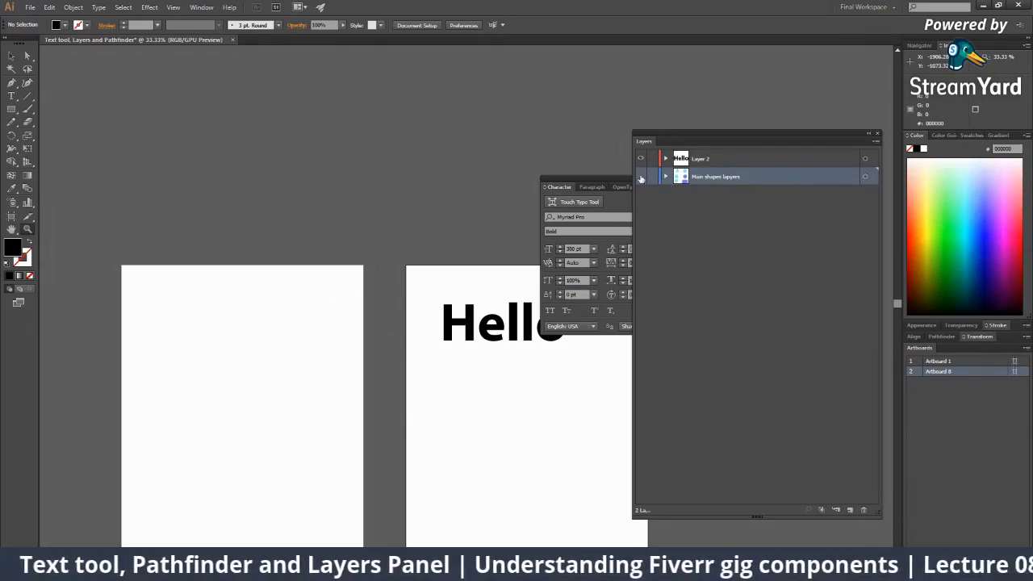
pyautogui.click(641, 177)
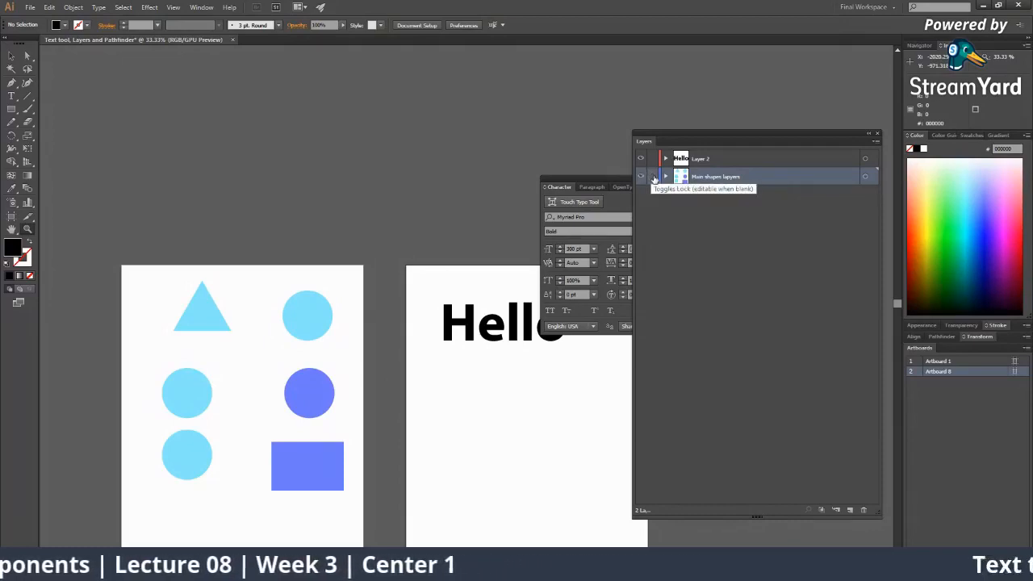
# Lock the Main shapes lapyers layer, try to select its shapes on the first artboard, and unlock the layer.
pyautogui.click(653, 177)
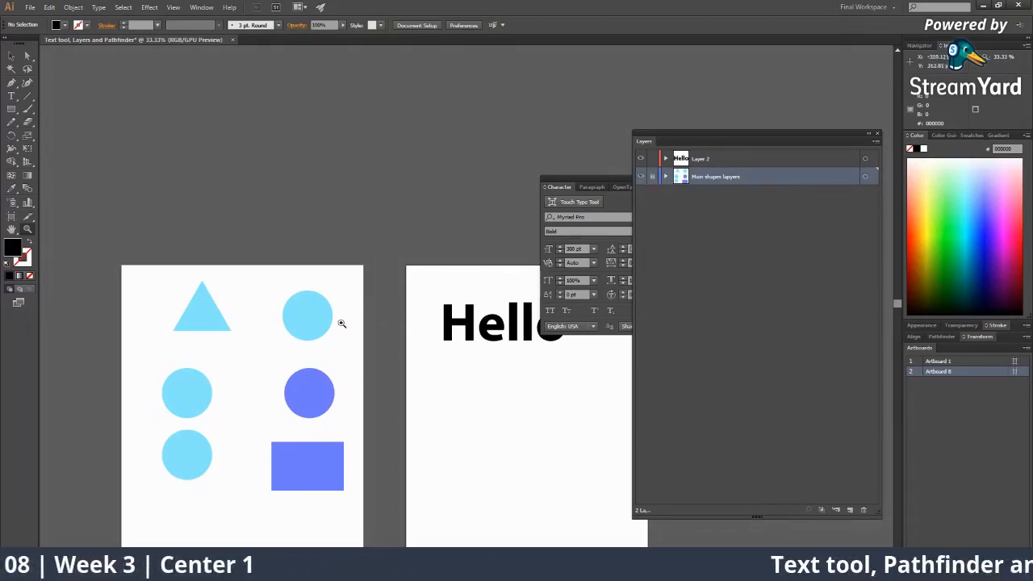
pyautogui.click(12, 55)
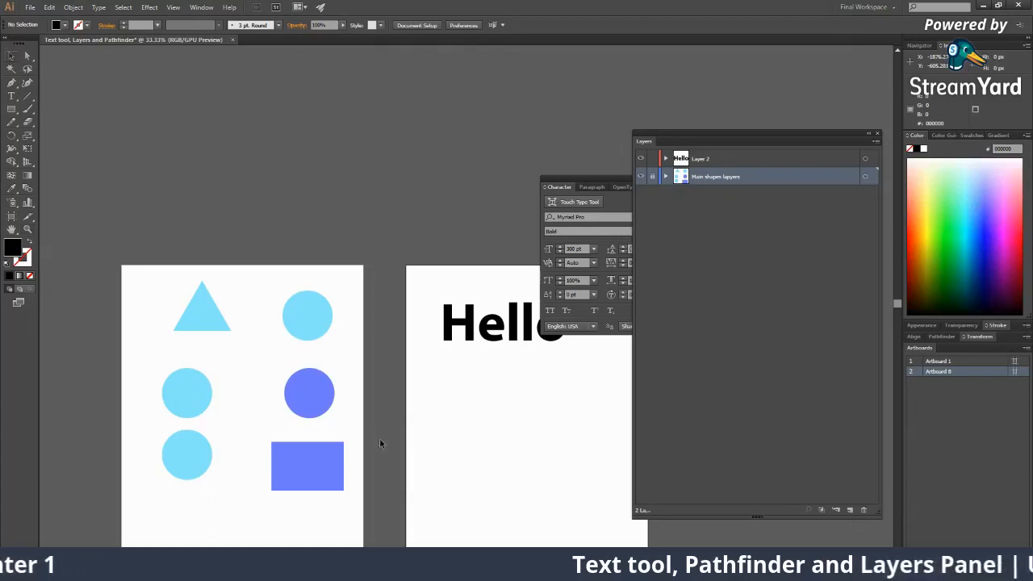
pyautogui.click(311, 361)
pyautogui.moveTo(149, 315); pyautogui.dragTo(360, 507)
pyautogui.moveTo(119, 239); pyautogui.dragTo(390, 532)
pyautogui.moveTo(364, 464); pyautogui.dragTo(325, 460)
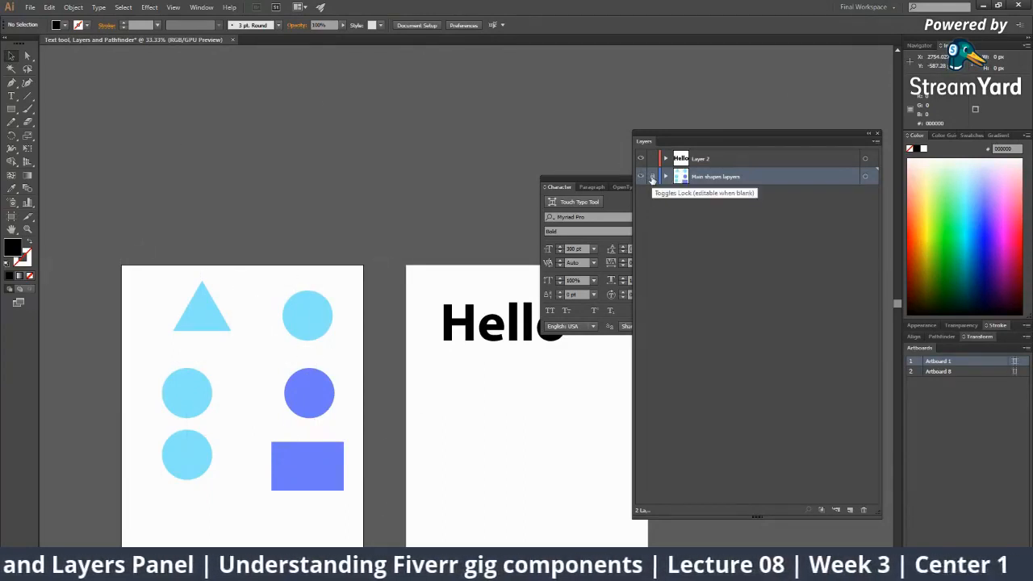
pyautogui.click(652, 178)
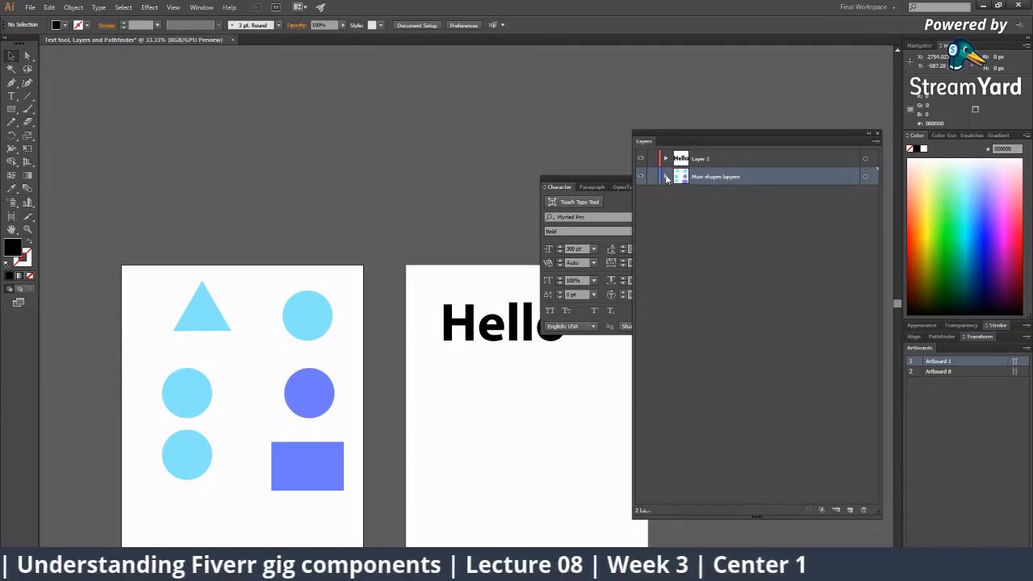
# Expand the contents of the Main shapes lapyers layer and lock only the triangle path.
pyautogui.click(666, 177)
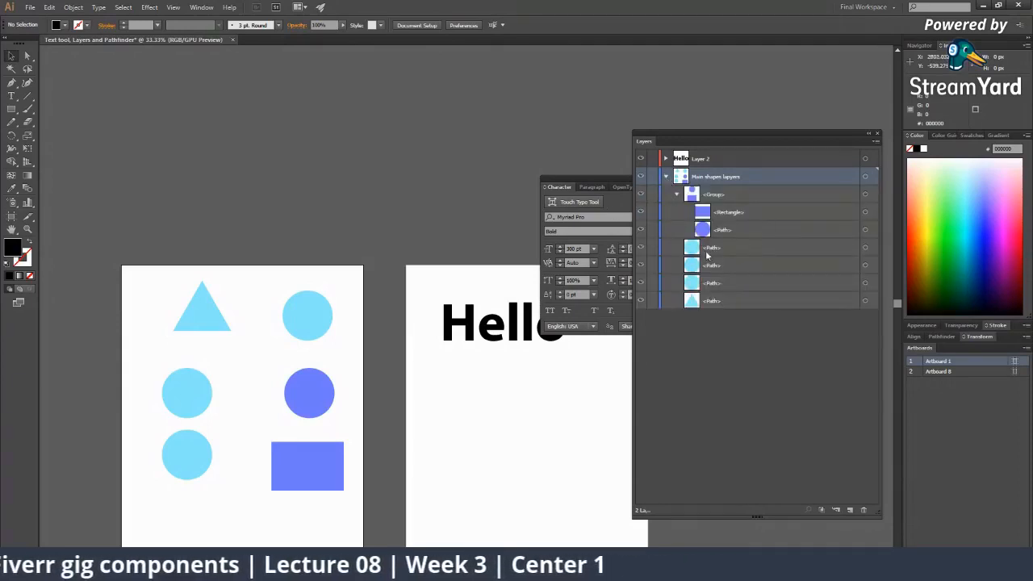
pyautogui.click(757, 252)
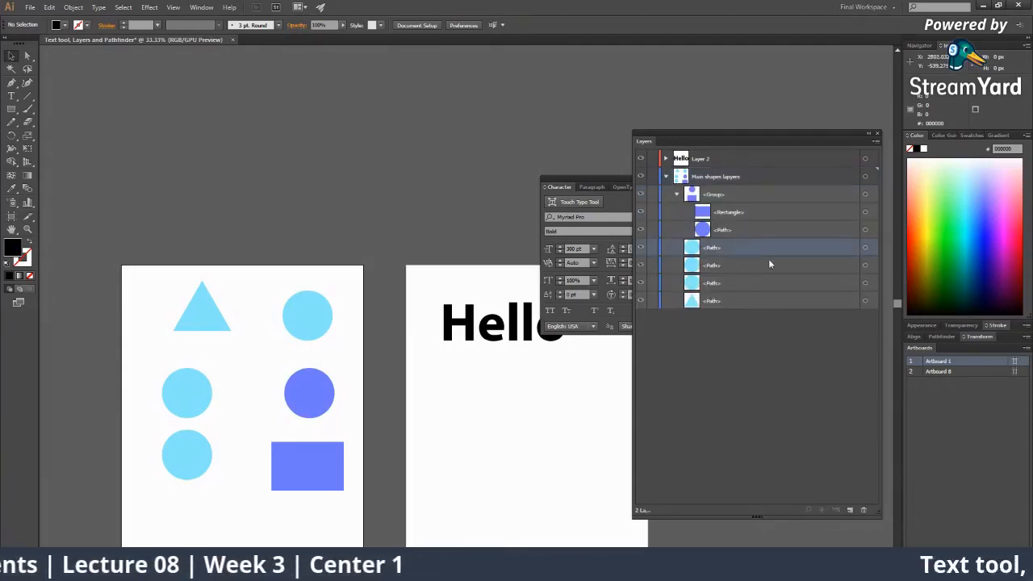
pyautogui.click(724, 215)
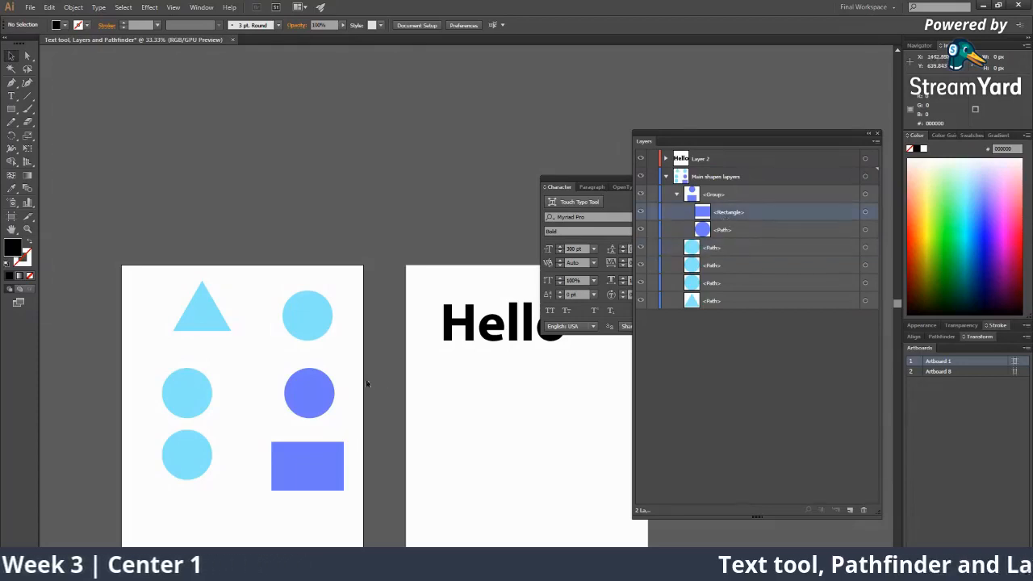
pyautogui.click(713, 303)
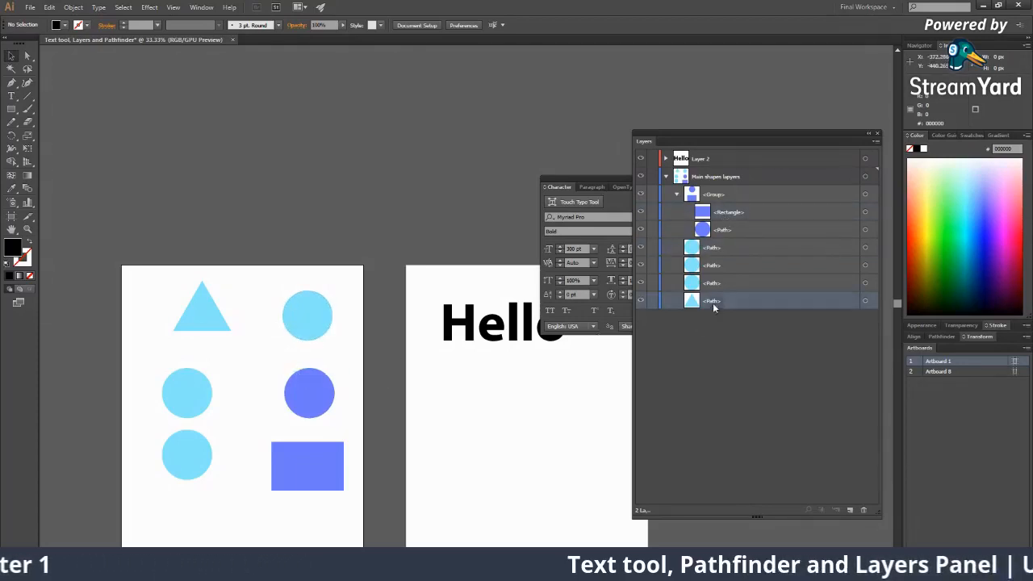
pyautogui.click(653, 303)
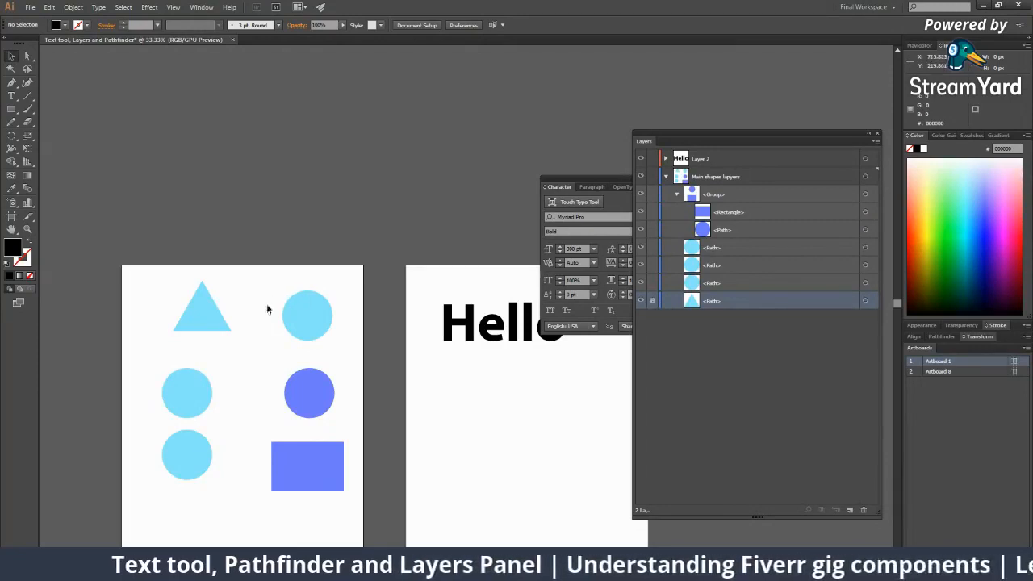
# Test selecting the circles and the locked triangle, and unlock the triangle path.
pyautogui.click(305, 308)
pyautogui.click(308, 381)
pyautogui.click(201, 388)
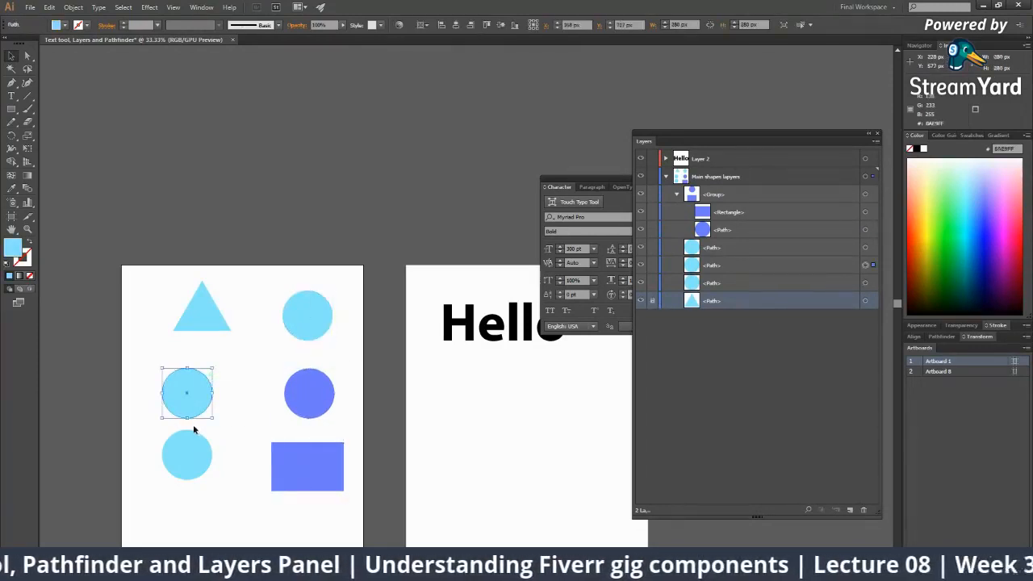
pyautogui.click(272, 454)
pyautogui.click(214, 449)
pyautogui.click(205, 455)
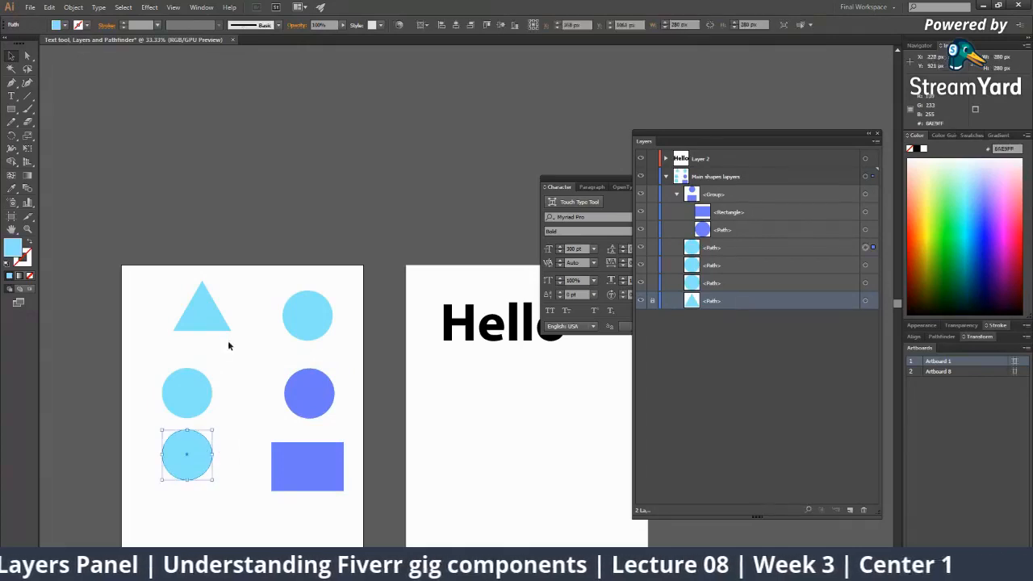
pyautogui.click(204, 310)
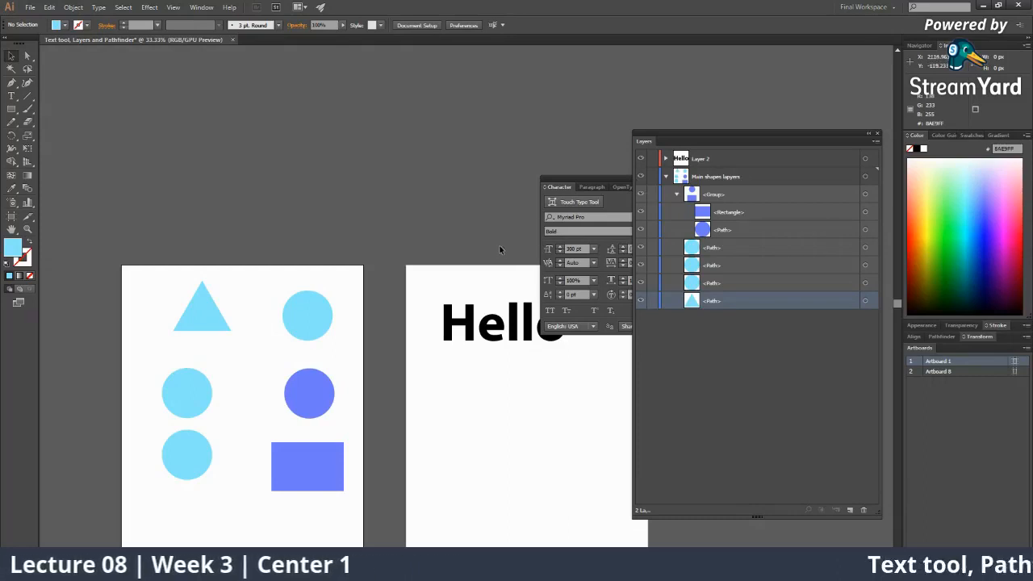
pyautogui.click(680, 181)
pyautogui.click(654, 178)
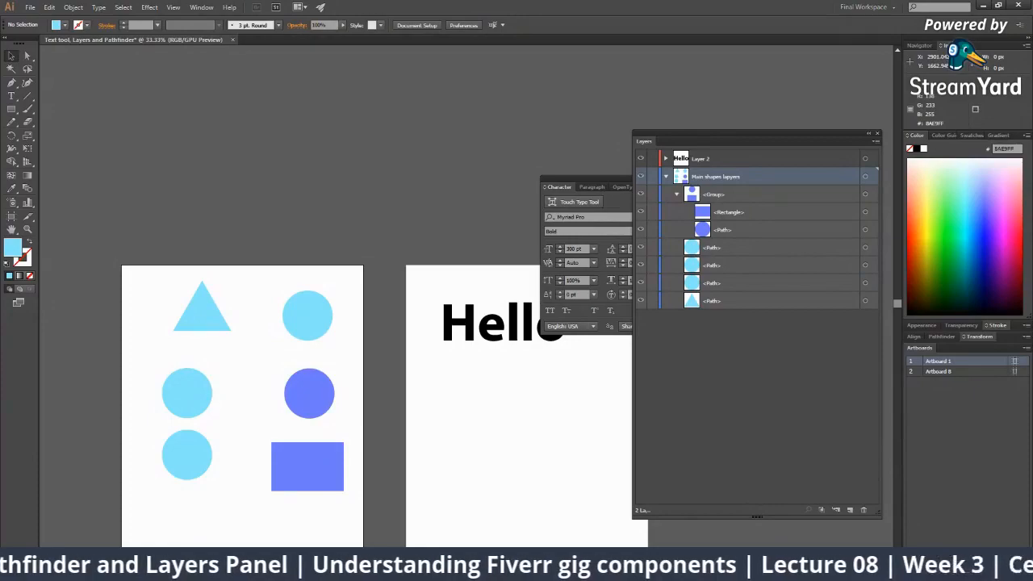
# Switch to StreamYard, show the viewers' questions about recording work and the red and blue layer lines on the broadcast, and hide them.
pyautogui.hotkey('alt', 'Tab')
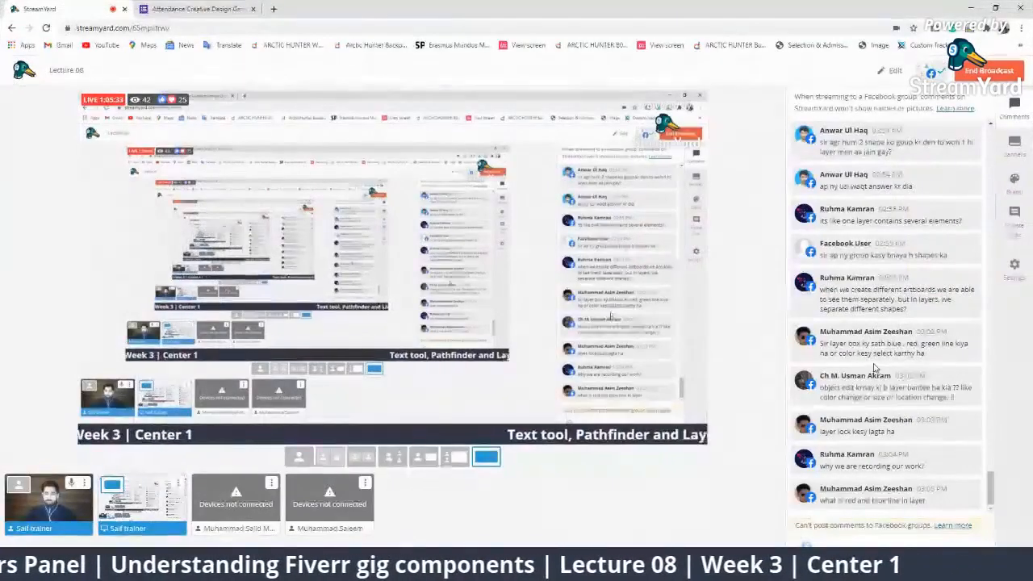
pyautogui.click(886, 494)
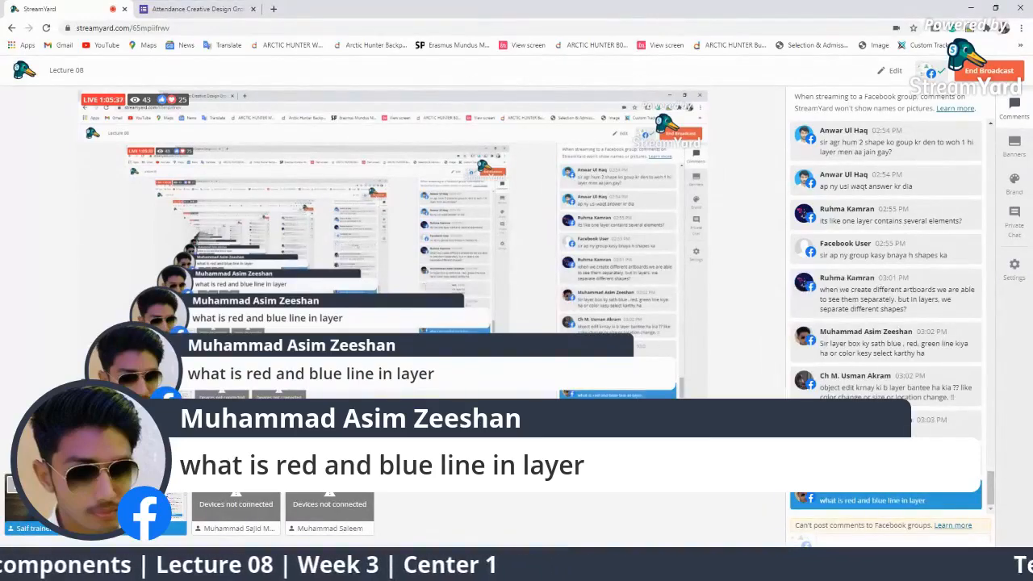
pyautogui.click(886, 458)
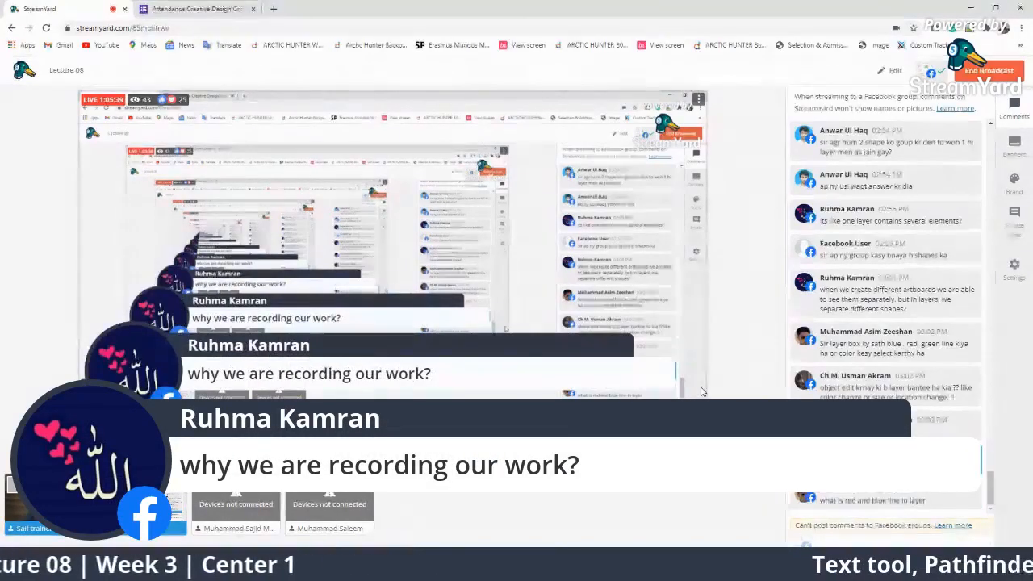
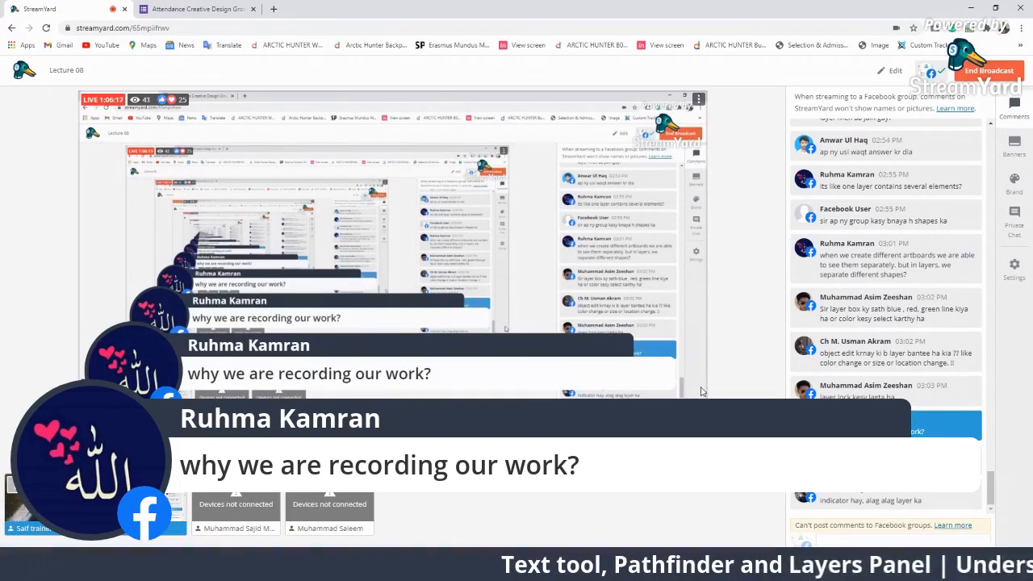
pyautogui.click(863, 425)
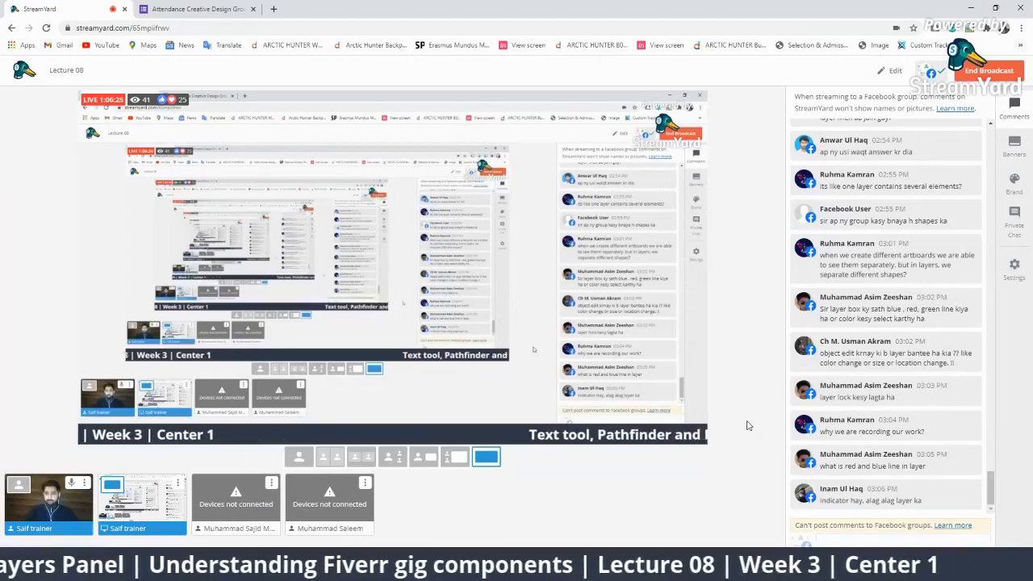
pyautogui.click(887, 476)
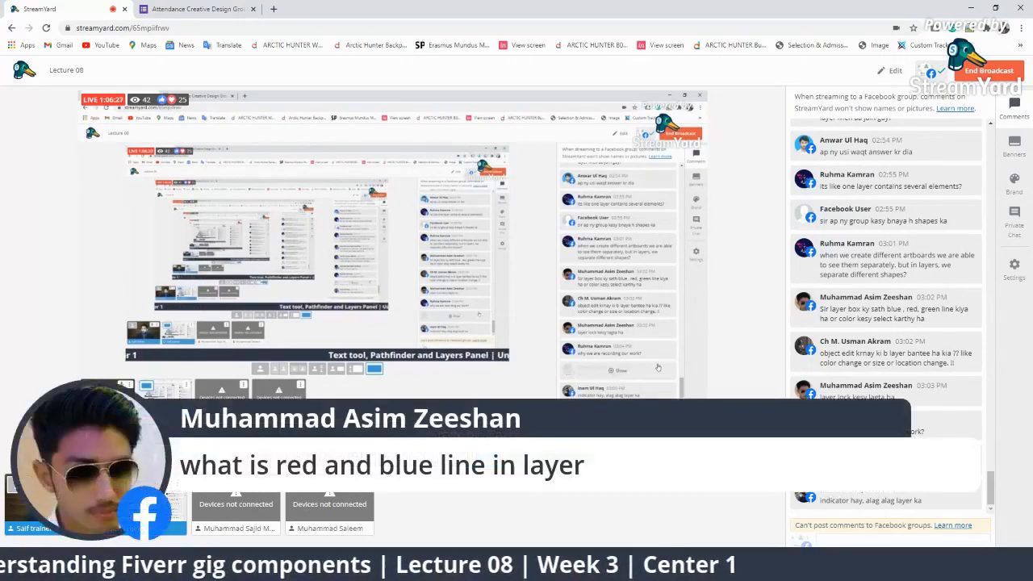
pyautogui.click(886, 460)
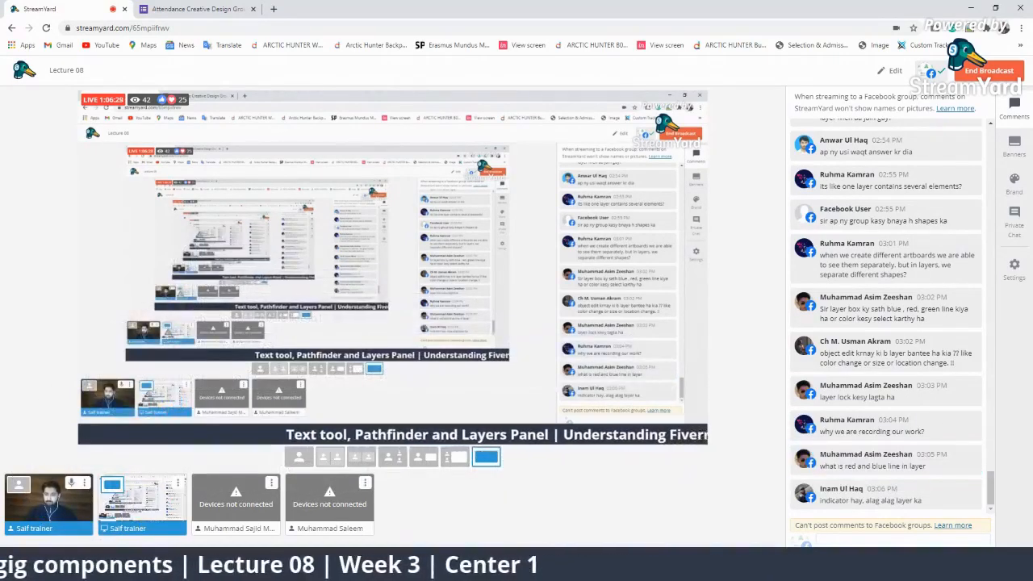
# Switch to Illustrator, collapse the Main shapes lapyers layer, and select the Hello text and the upper light-blue circle to compare their layer colors.
pyautogui.hotkey('alt', 'Tab')
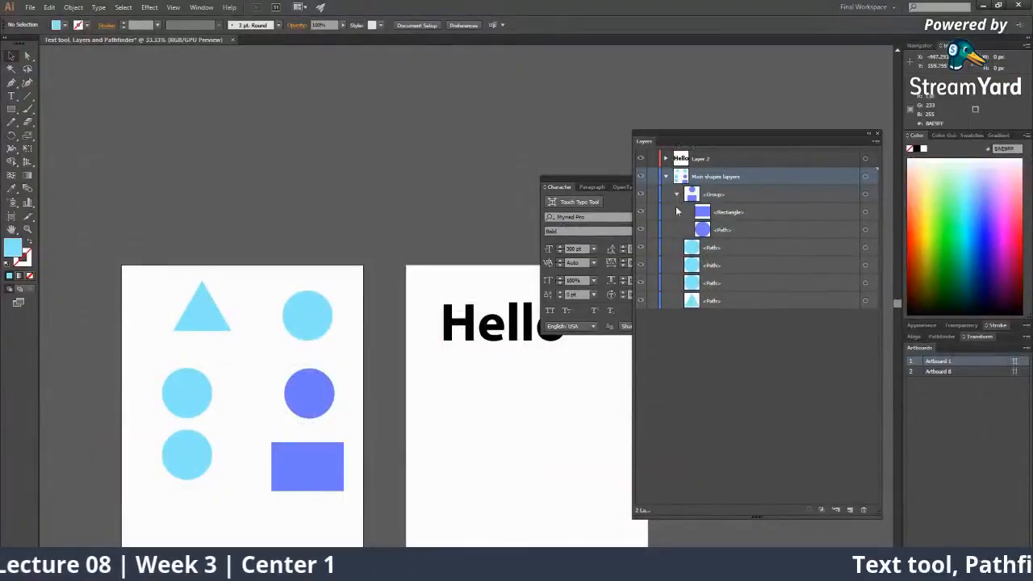
pyautogui.click(666, 176)
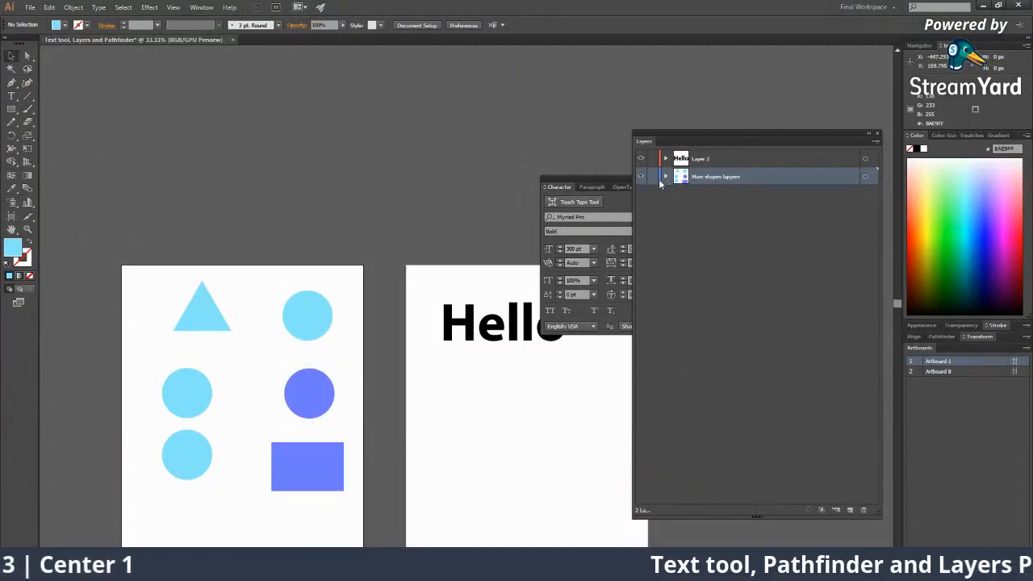
pyautogui.click(450, 331)
pyautogui.scroll(1, 348, 341)
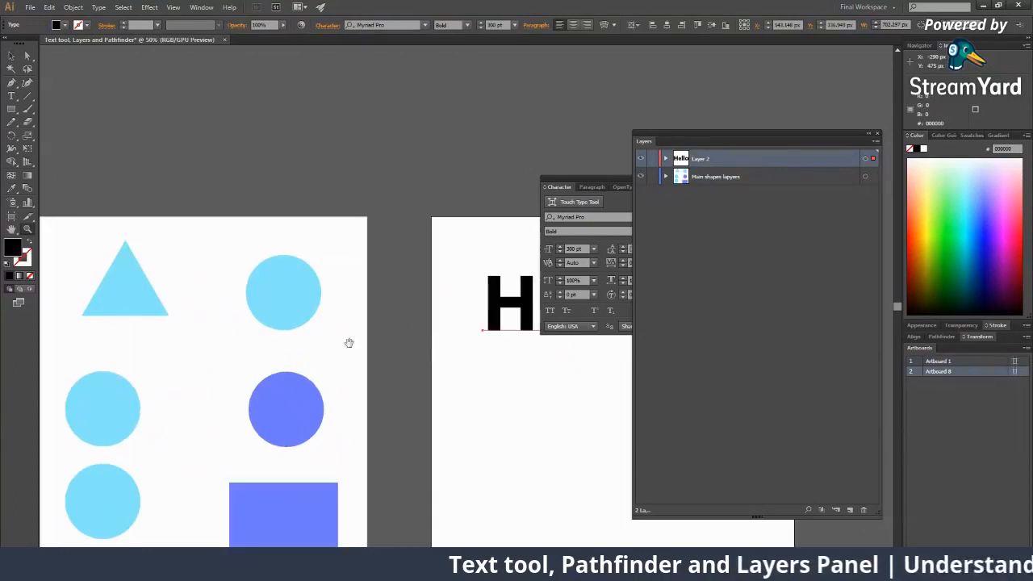
pyautogui.scroll(-2, 284, 253)
pyautogui.click(283, 254)
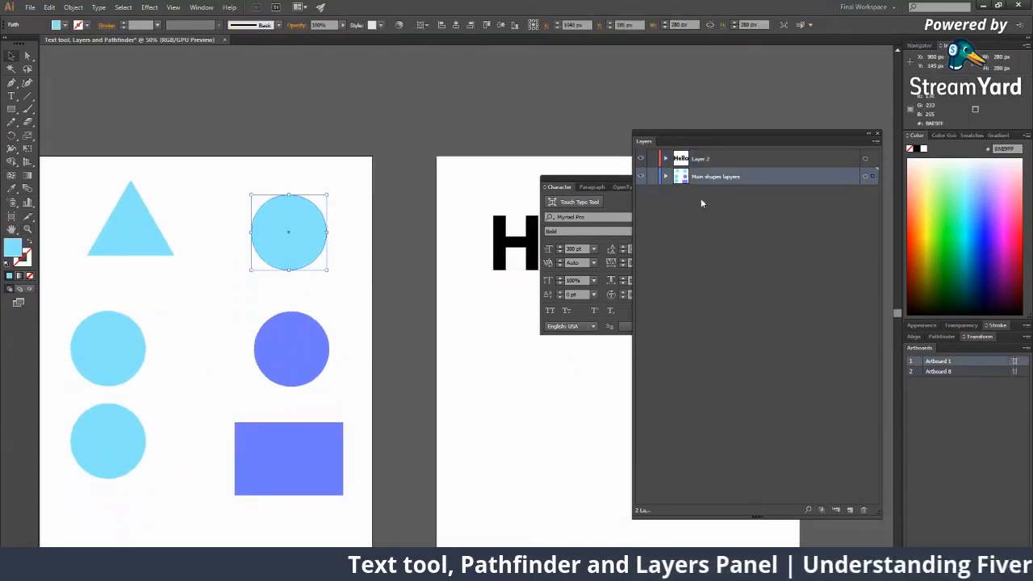
# Move the Character panel off the Hello text and select the triangle for a close look at its selection outline.
pyautogui.click(612, 184)
pyautogui.moveTo(639, 179); pyautogui.dragTo(842, 312)
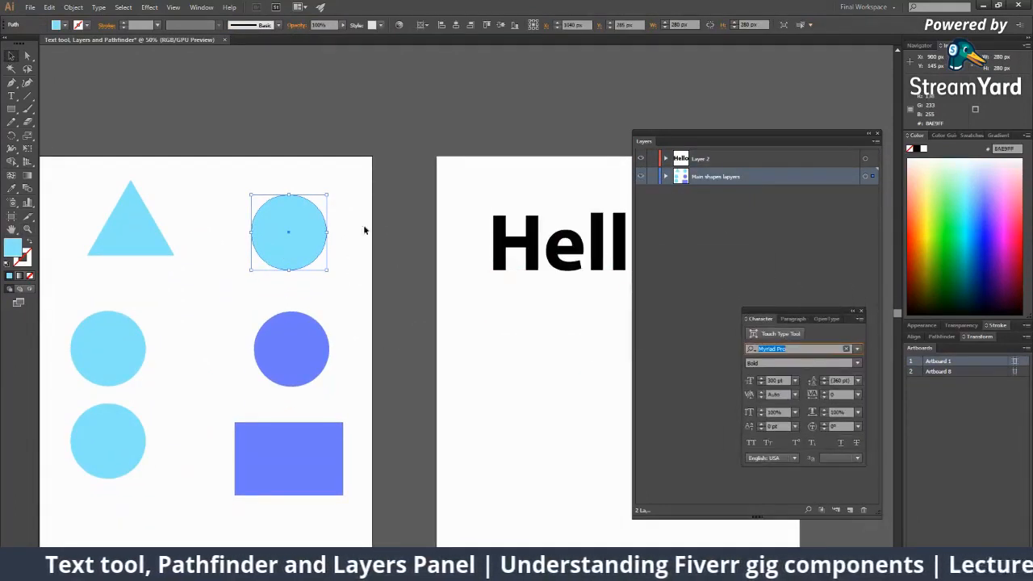
pyautogui.click(132, 213)
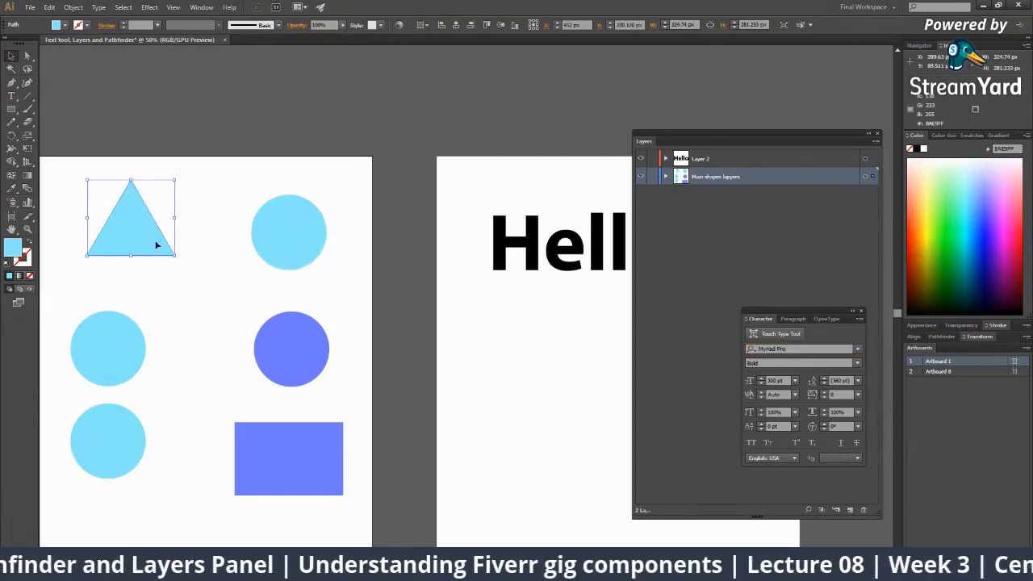
pyautogui.click(177, 283)
pyautogui.click(168, 247)
pyautogui.press('z')
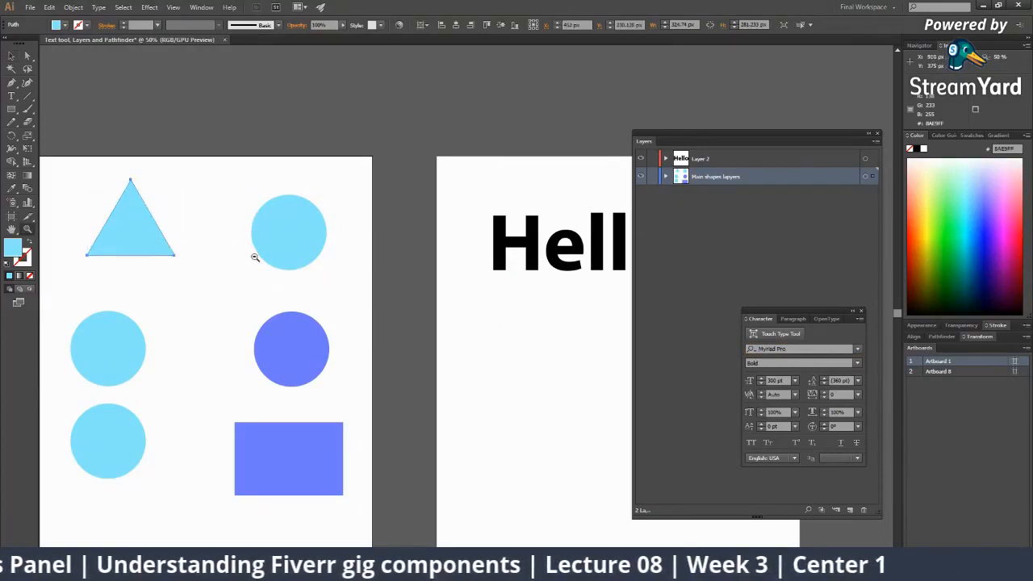
pyautogui.press('v')
pyautogui.hotkey('ctrl', '+')
pyautogui.hotkey('ctrl', '+')
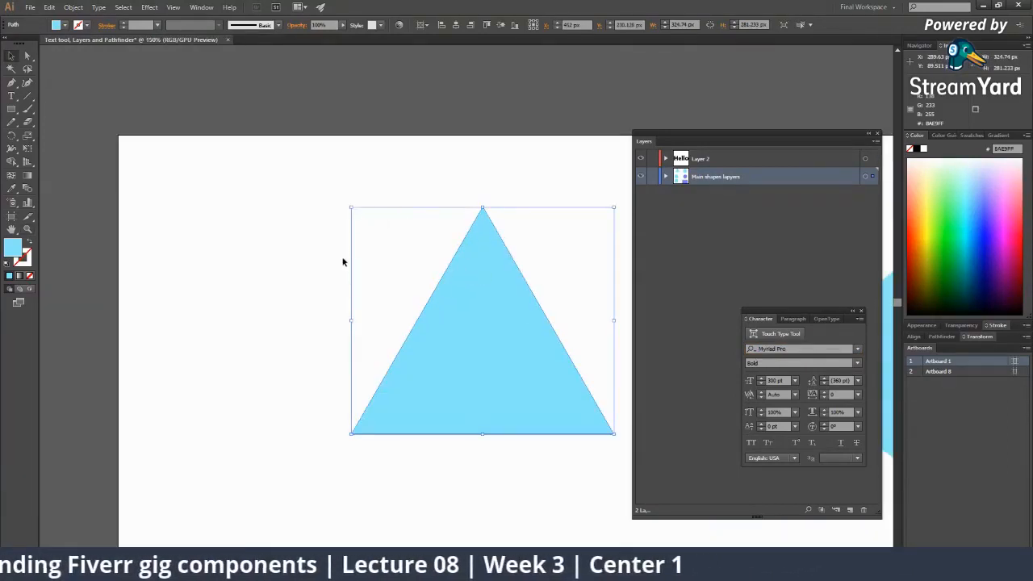
# Select the upper light-blue circle and the Hello text in turn to compare their selection outlines with their layer colors.
pyautogui.hotkey('ctrl', '-')
pyautogui.hotkey('ctrl', '-')
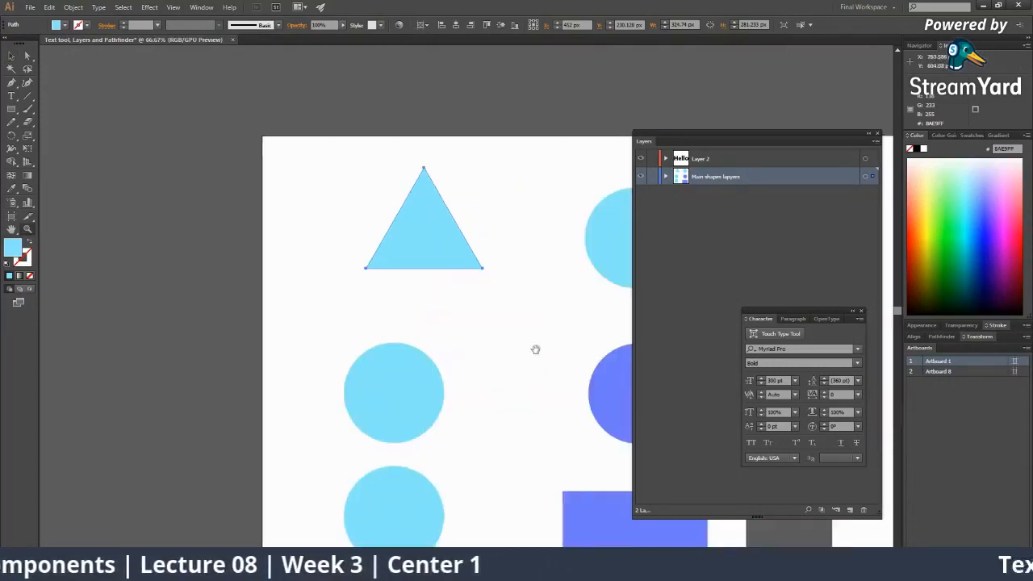
pyautogui.click(474, 255)
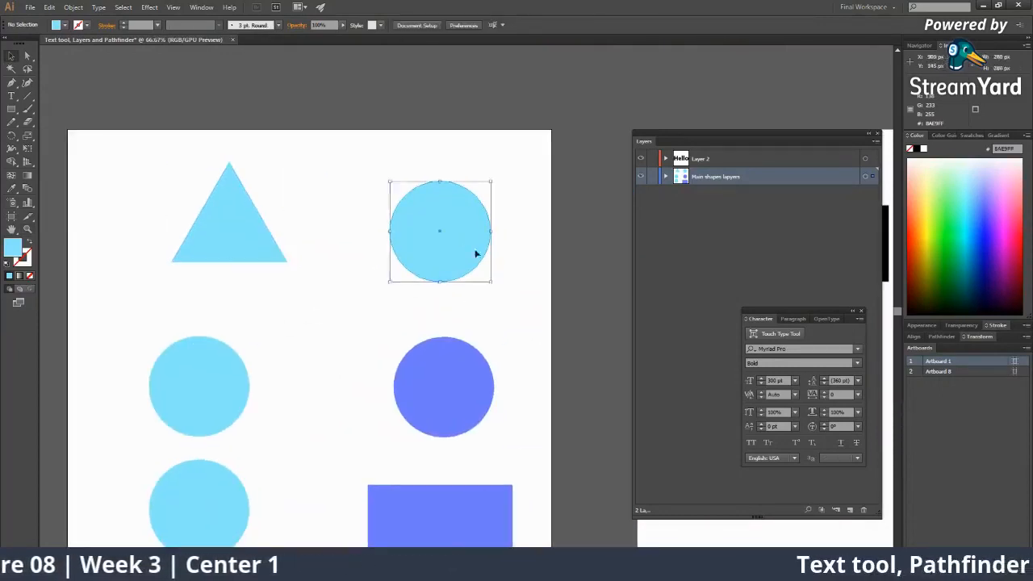
pyautogui.hscroll(5, 549, 329)
pyautogui.click(564, 250)
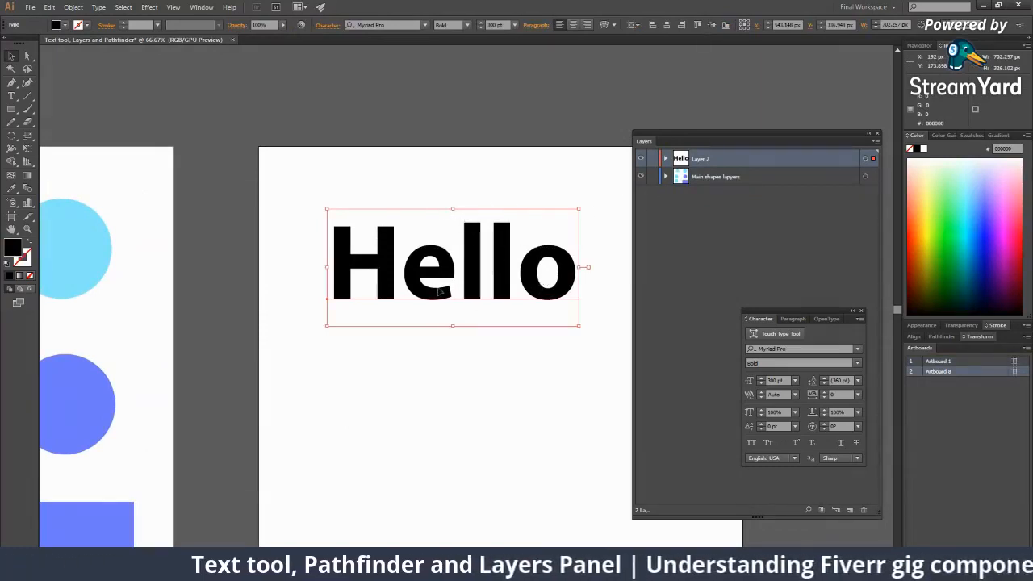
pyautogui.hotkey('ctrl', '-')
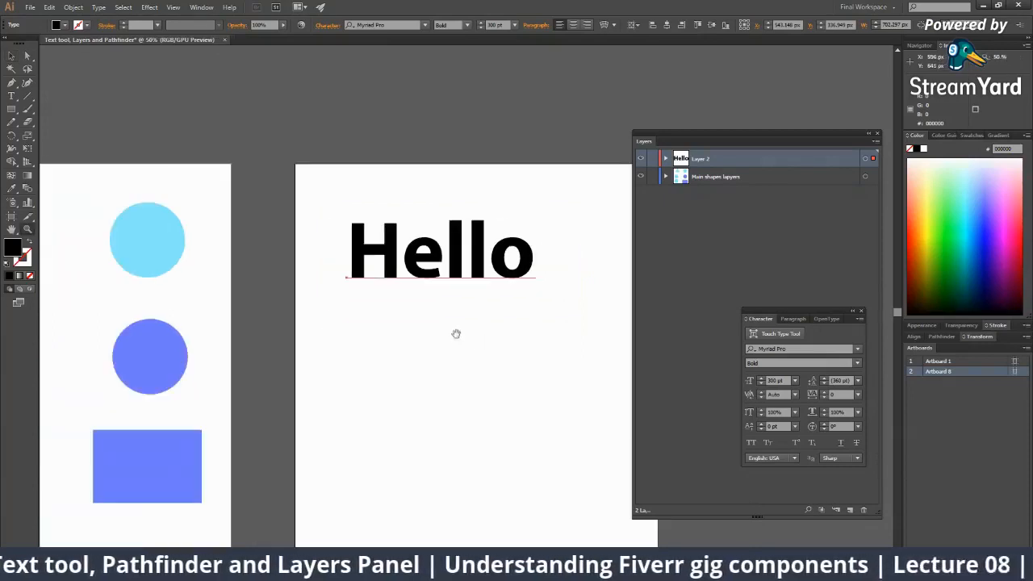
pyautogui.click(490, 251)
pyautogui.click(464, 242)
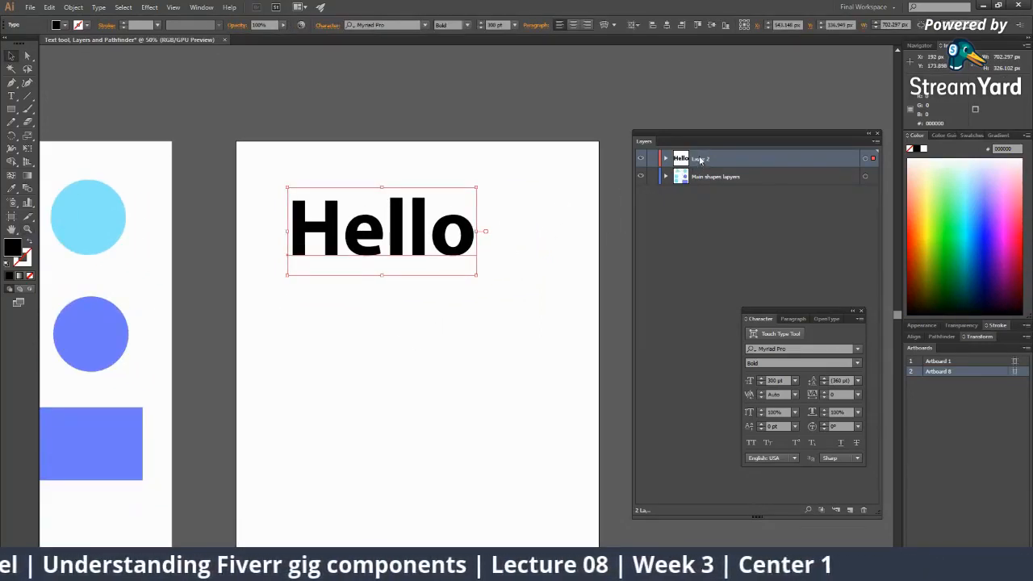
# Change the layer color of Layer 2 to Orange in its layer options.
pyautogui.doubleClick(759, 157)
pyautogui.click(565, 341)
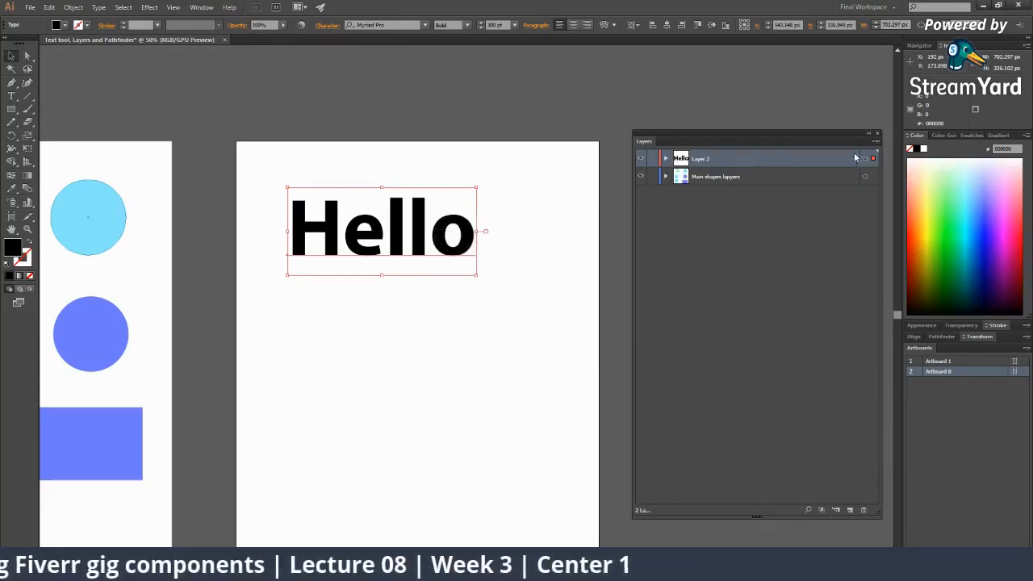
pyautogui.doubleClick(810, 161)
pyautogui.click(491, 269)
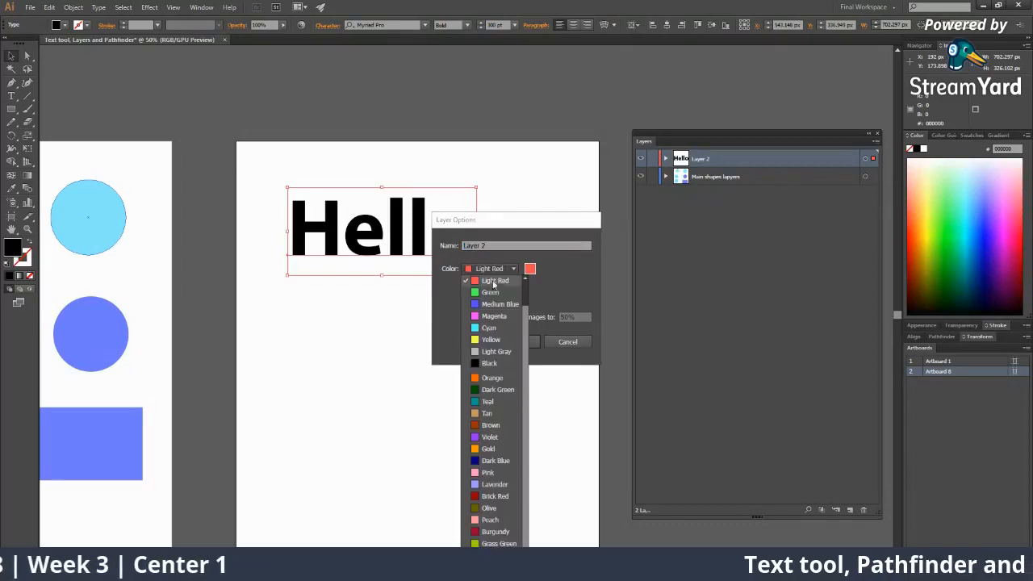
pyautogui.click(499, 385)
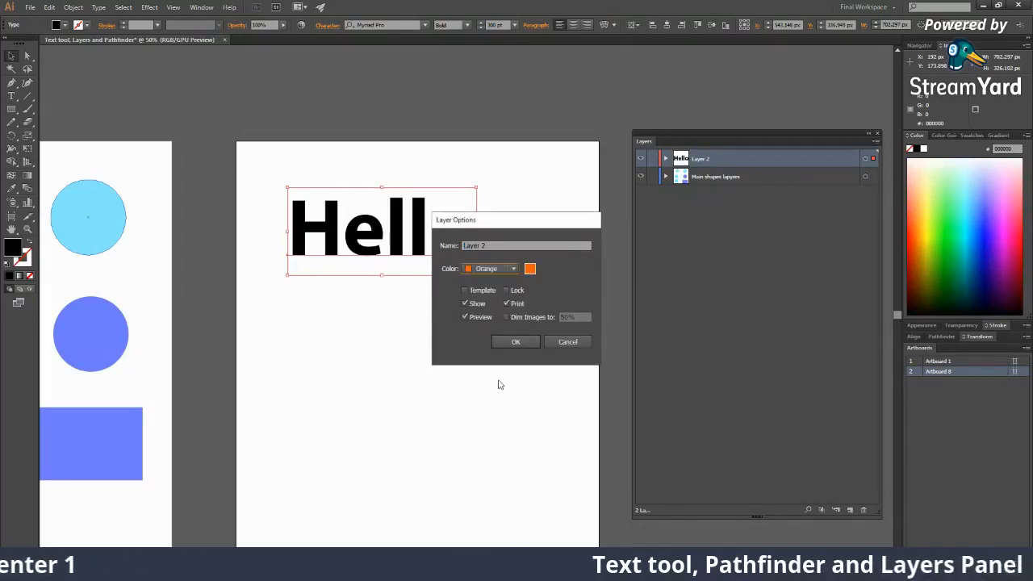
pyautogui.click(523, 340)
# Change the layer color of the Main shapes lapyers layer to Green.
pyautogui.click(791, 176)
pyautogui.doubleClick(791, 177)
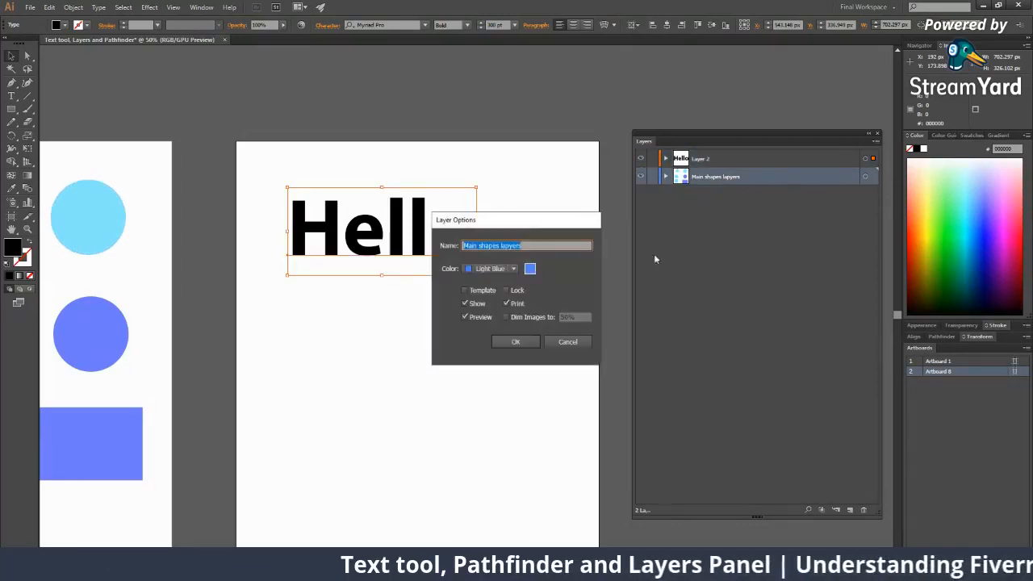
pyautogui.click(491, 268)
pyautogui.click(493, 300)
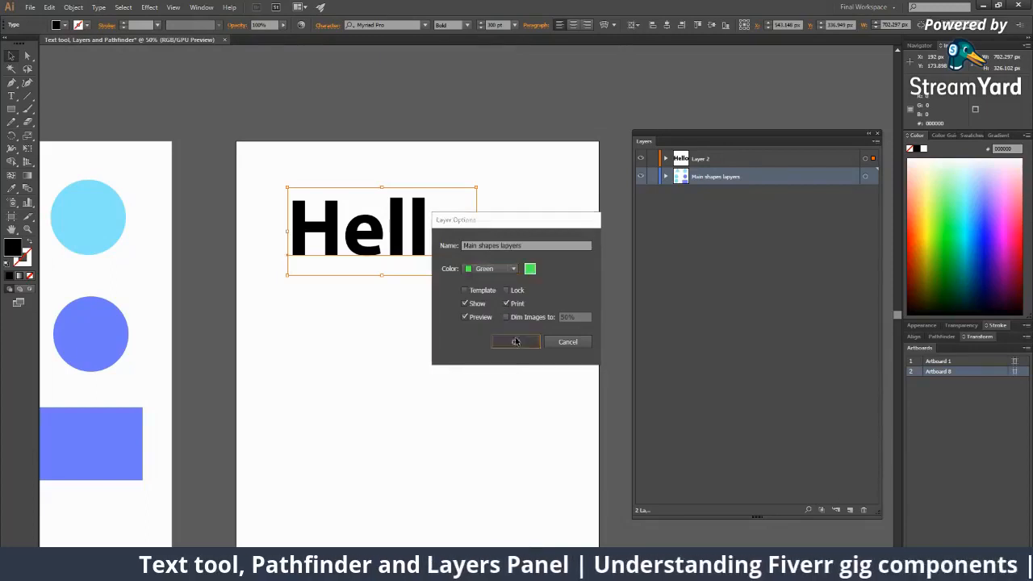
pyautogui.click(516, 341)
# Select the upper light-blue circle to check its outline against its layer color, and deselect it.
pyautogui.hscroll(-5, 226, 242)
pyautogui.click(283, 187)
pyautogui.press('z')
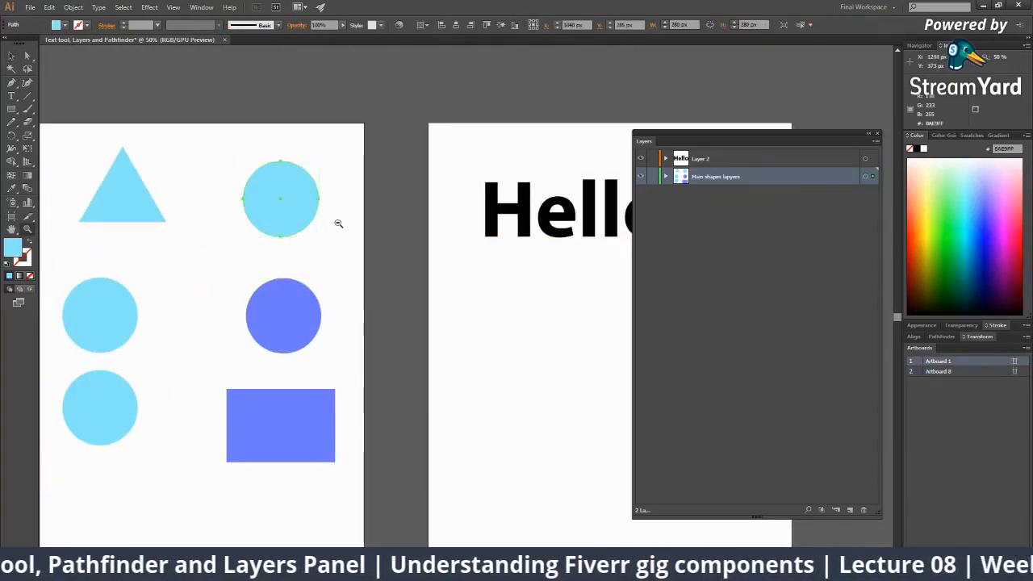
pyautogui.moveTo(337, 221); pyautogui.dragTo(358, 353)
pyautogui.keyDown('alt'); pyautogui.click(475, 314); pyautogui.keyUp('alt')
pyautogui.keyDown('alt'); pyautogui.click(473, 318); pyautogui.keyUp('alt')
pyautogui.press('v')
pyautogui.click(420, 376)
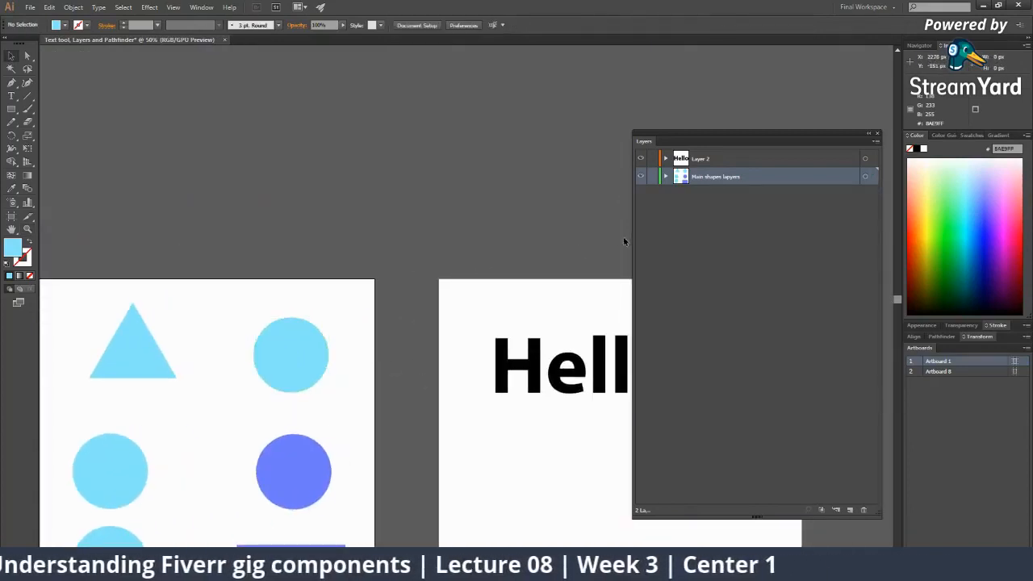
# Delete the group with the purple circle and rectangle inside the Main shapes lapyers layer, undo the deletion, and collapse the layer.
pyautogui.click(665, 177)
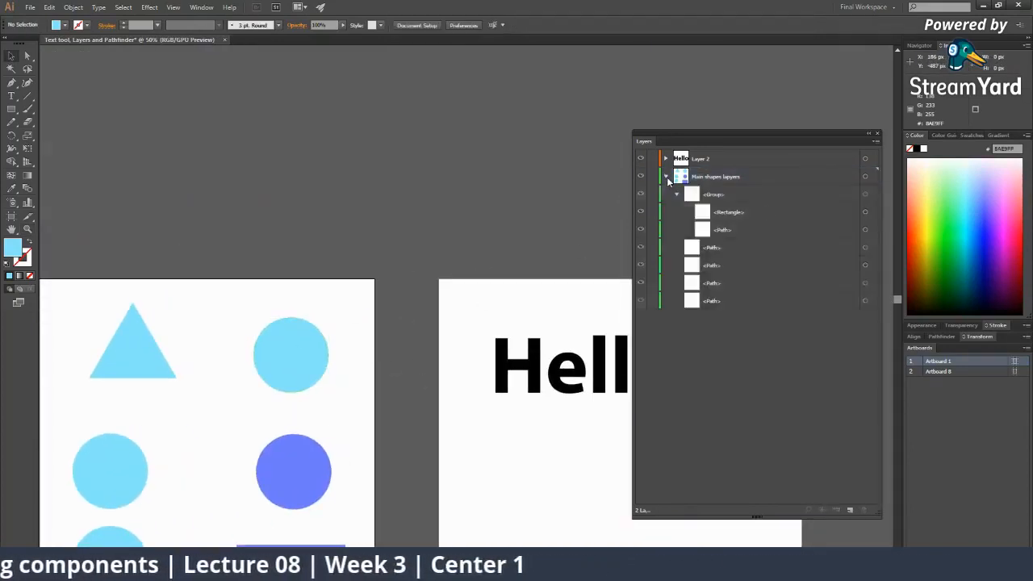
pyautogui.click(739, 193)
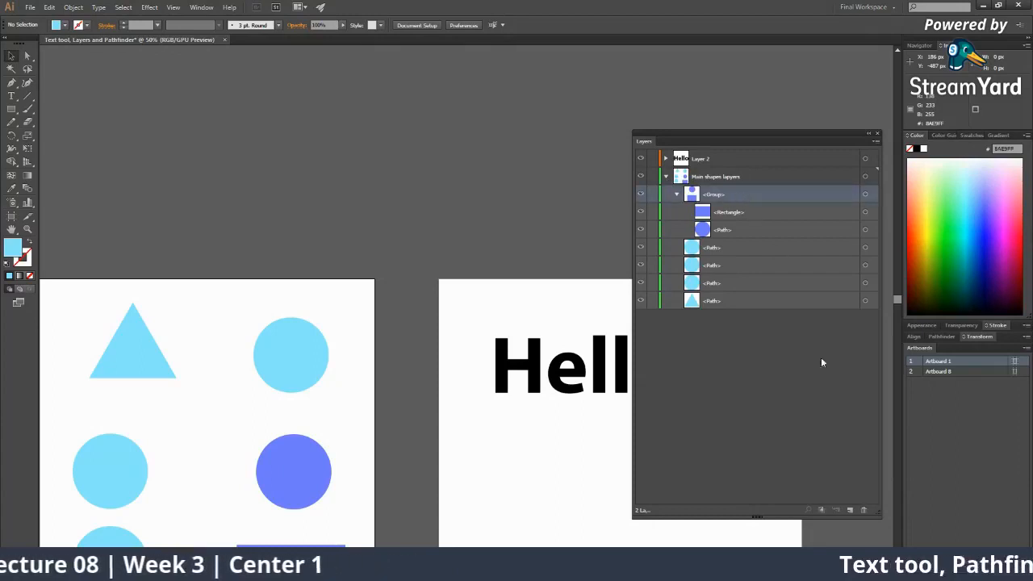
pyautogui.click(865, 510)
pyautogui.keyDown('alt'); pyautogui.click(453, 357); pyautogui.keyUp('alt')
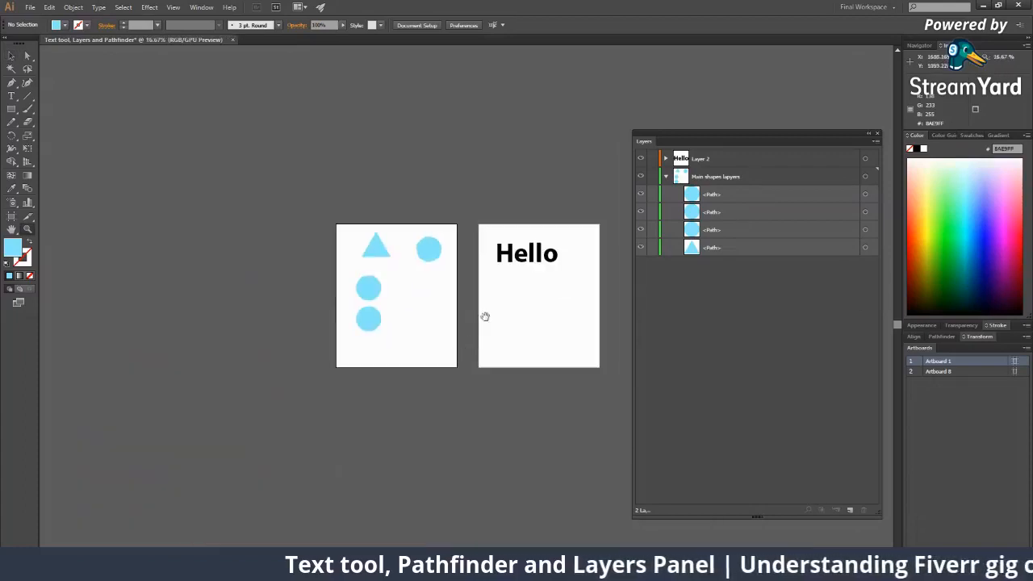
pyautogui.hotkey('ctrl', 'z')
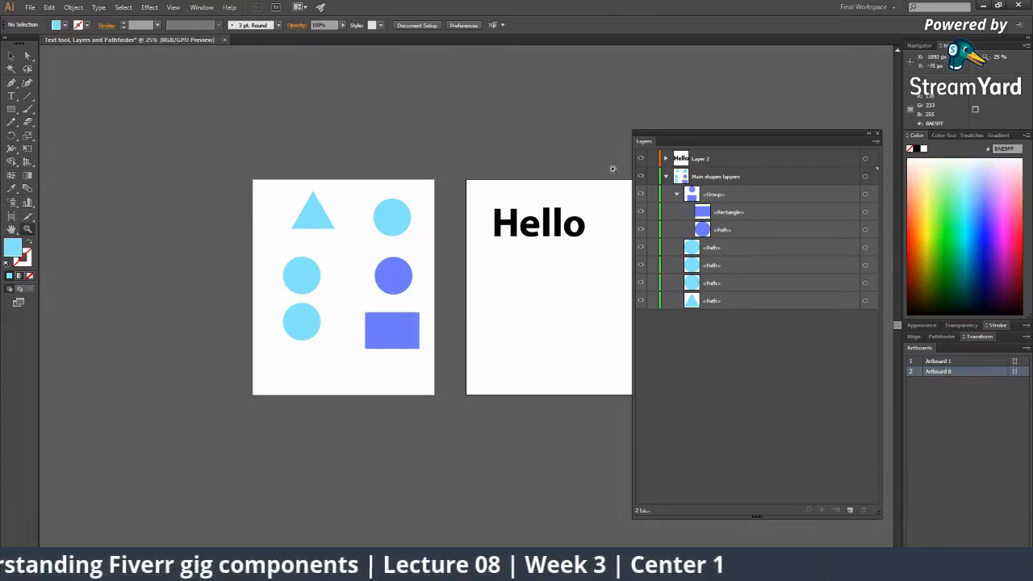
pyautogui.click(666, 176)
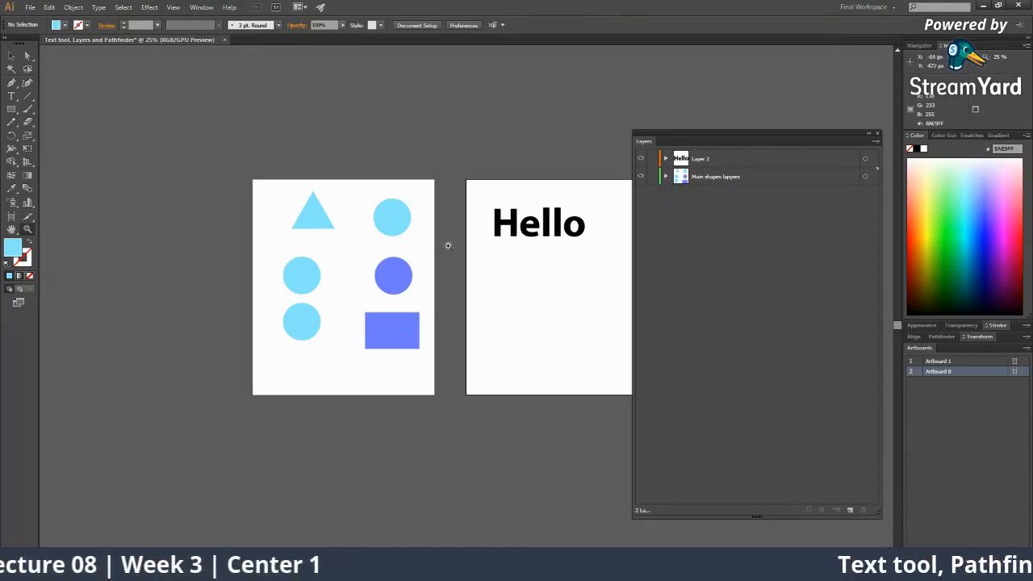
# Delete all the shapes on the first artboard and remove the emptied Main shapes lapyers layer.
pyautogui.moveTo(265, 185); pyautogui.dragTo(472, 378)
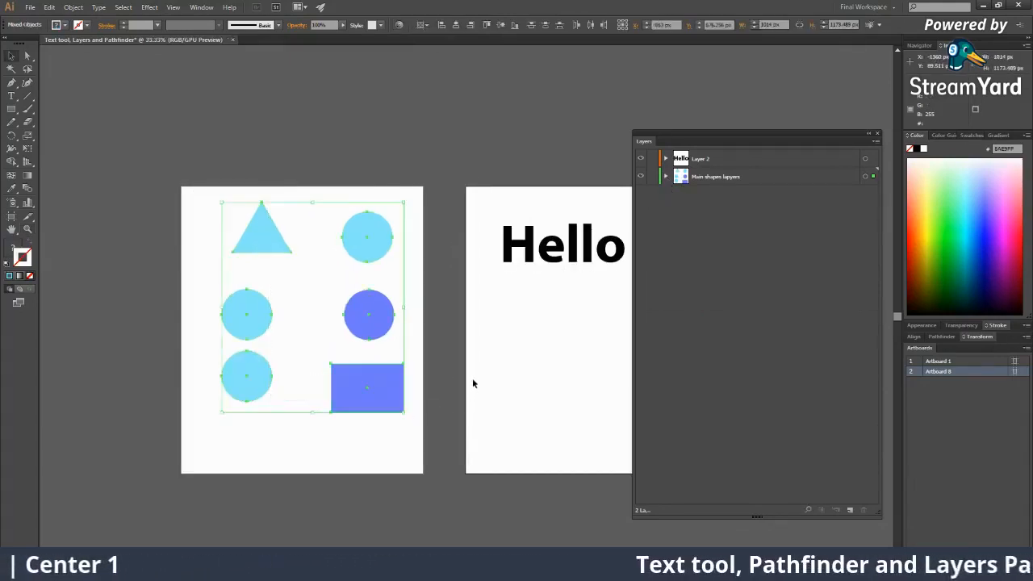
pyautogui.keyDown('alt'); pyautogui.click(472, 377); pyautogui.keyUp('alt')
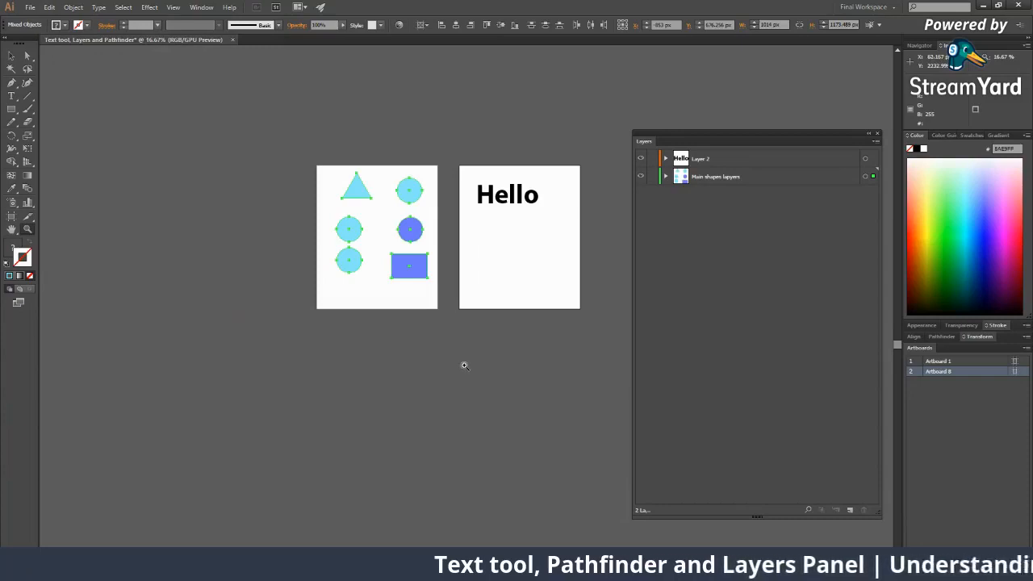
pyautogui.press('Delete')
pyautogui.moveTo(482, 226); pyautogui.dragTo(509, 322)
pyautogui.keyDown('alt'); pyautogui.click(510, 291); pyautogui.keyUp('alt')
pyautogui.click(511, 289)
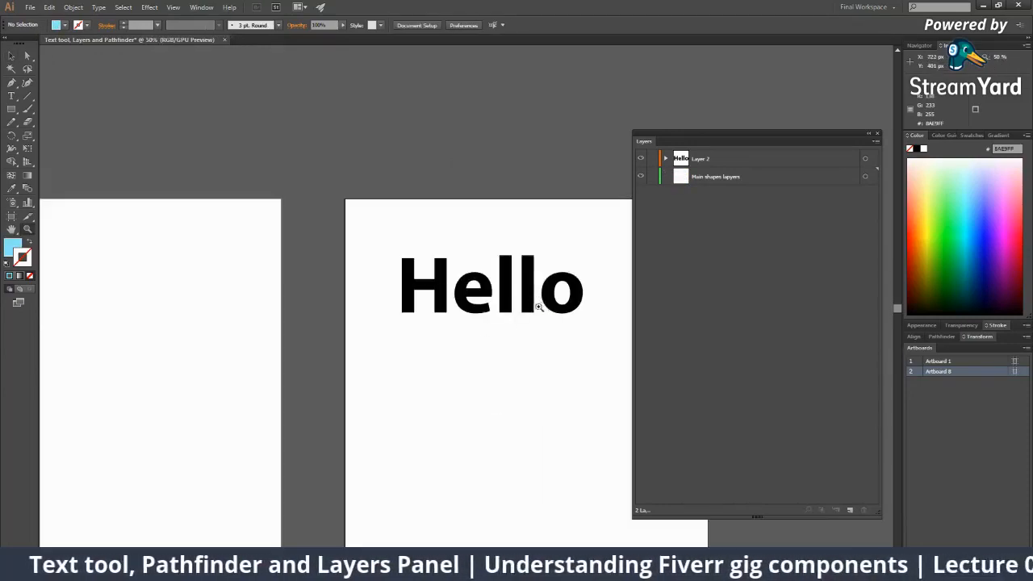
pyautogui.keyDown('alt'); pyautogui.click(510, 302); pyautogui.keyUp('alt')
pyautogui.click(743, 177)
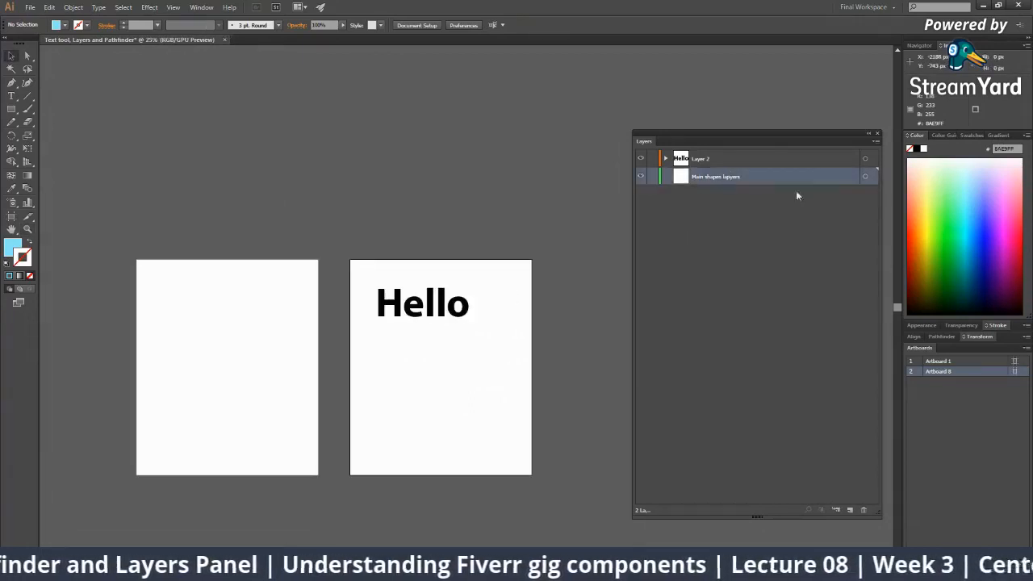
pyautogui.click(864, 509)
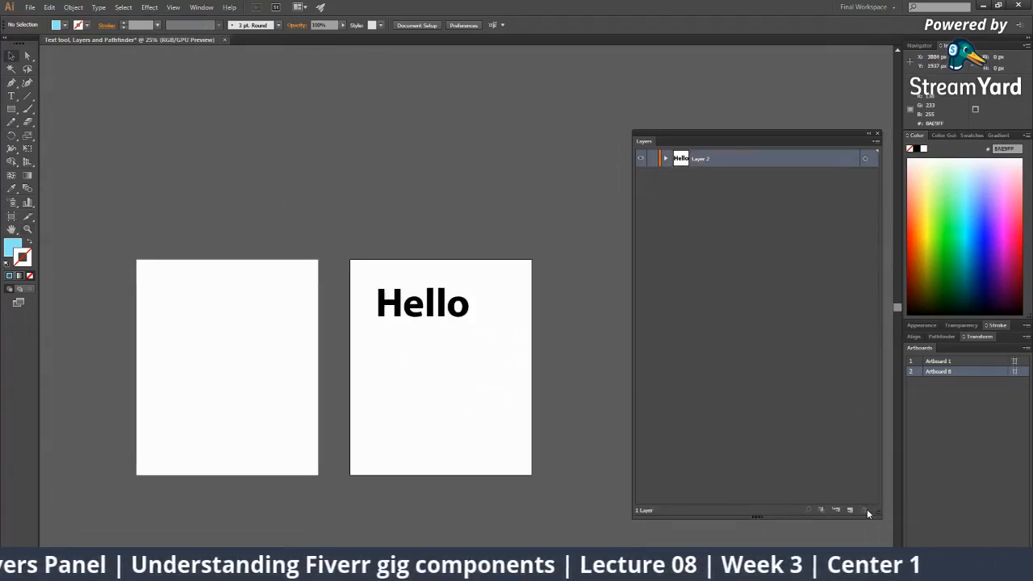
# Rename Layer 2 as Typography.
pyautogui.doubleClick(697, 160)
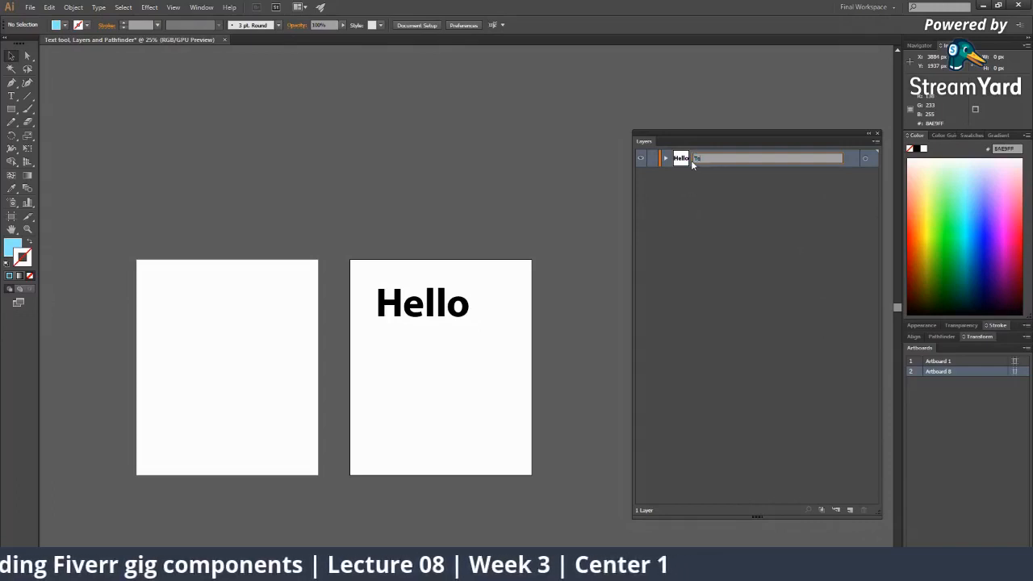
pyautogui.write('Text 1')
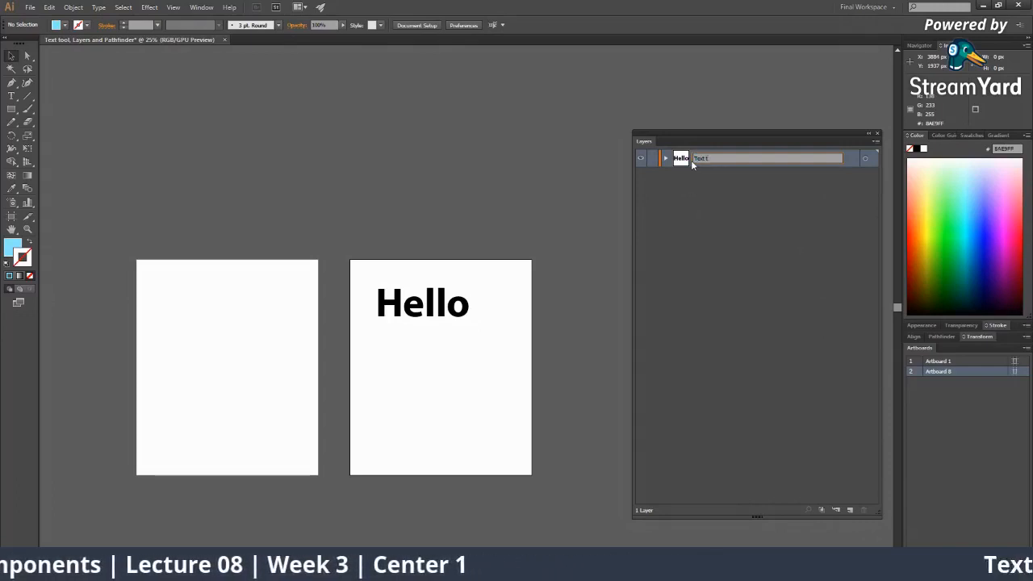
pyautogui.press('BackSpace')
pyautogui.press('BackSpace')
pyautogui.press('BackSpace')
pyautogui.write('y')
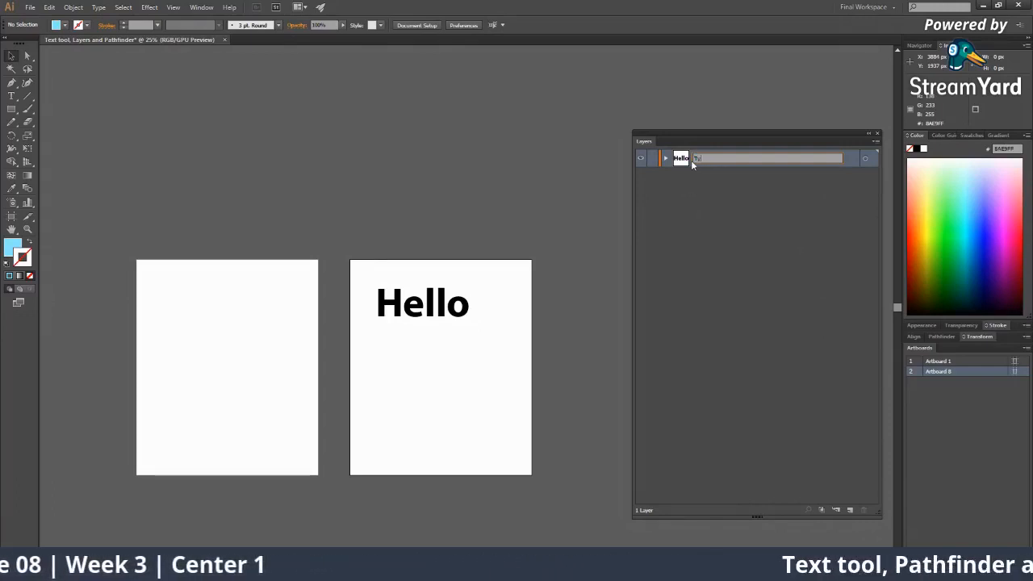
pyautogui.write('pography')
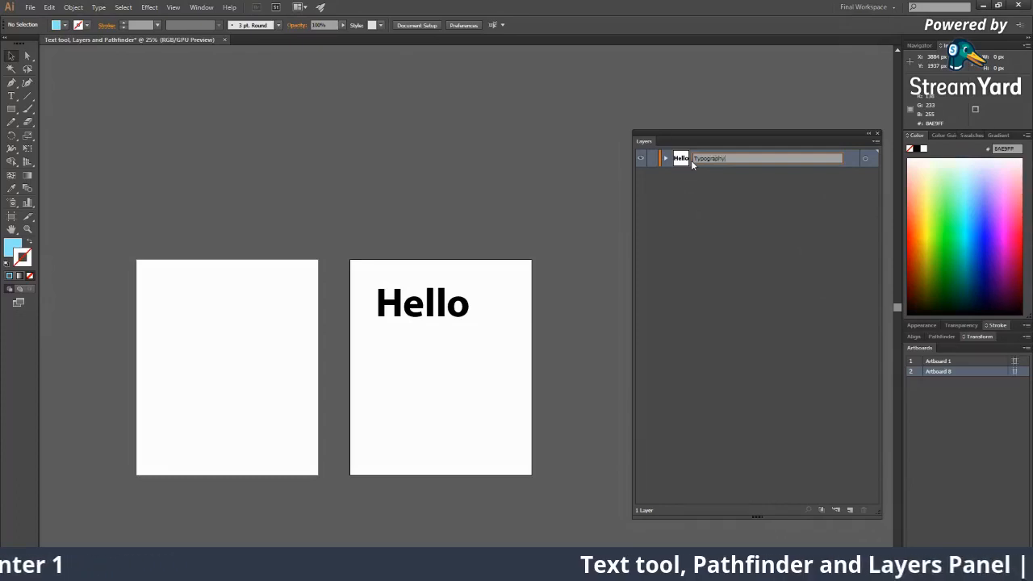
pyautogui.press('Return')
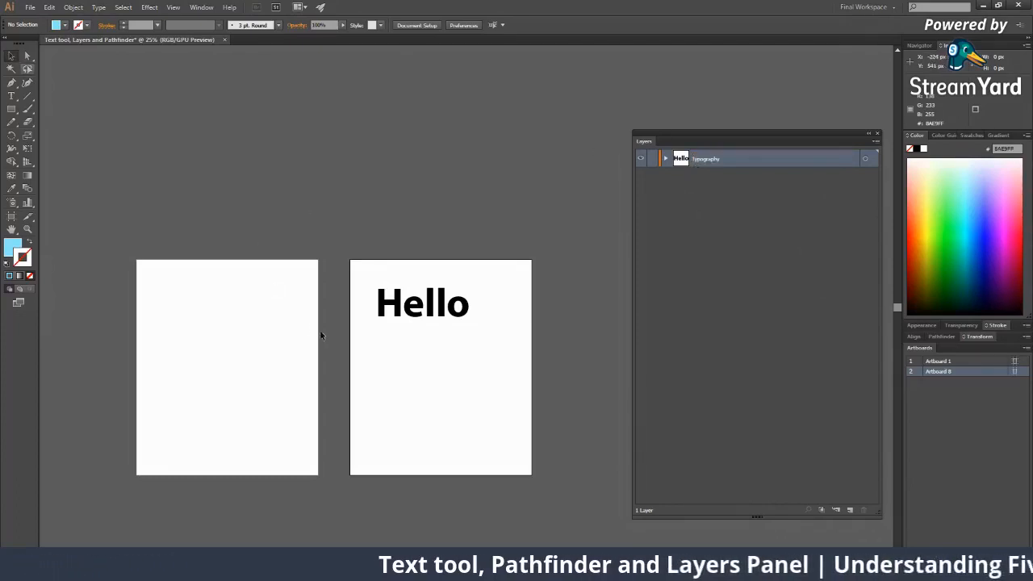
# Move the Hello text onto the first artboard and delete the second artboard.
pyautogui.moveTo(411, 307); pyautogui.dragTo(233, 308)
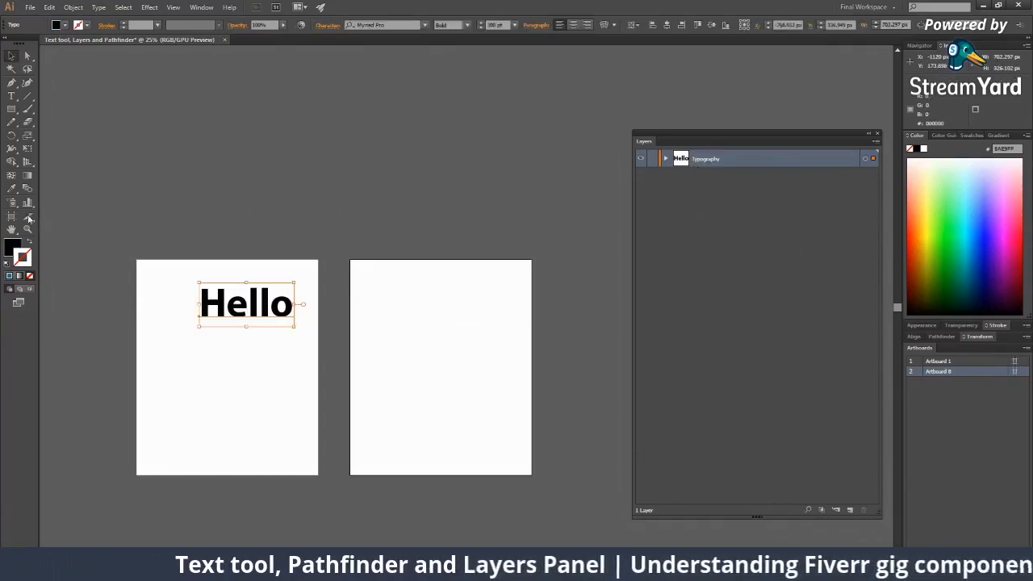
pyautogui.hotkey('shift', 'o')
pyautogui.press('Delete')
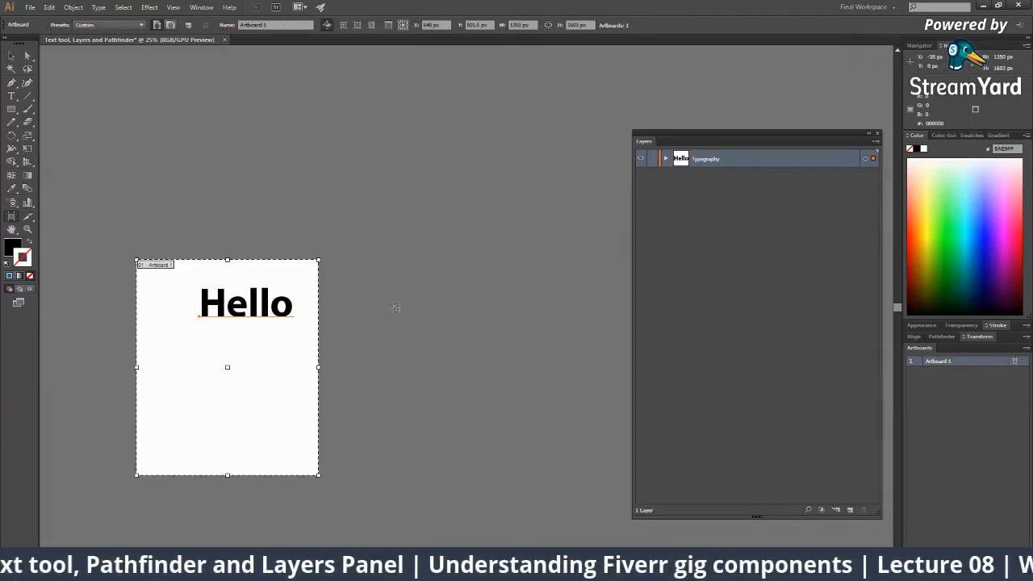
# Delete the Hello text from the remaining artboard.
pyautogui.hotkey('ctrl', '=')
pyautogui.hotkey('ctrl', '=')
pyautogui.hotkey('ctrl', '=')
pyautogui.press('v')
pyautogui.moveTo(376, 304); pyautogui.dragTo(294, 304)
pyautogui.click(404, 283)
pyautogui.click(343, 291)
pyautogui.press('Delete')
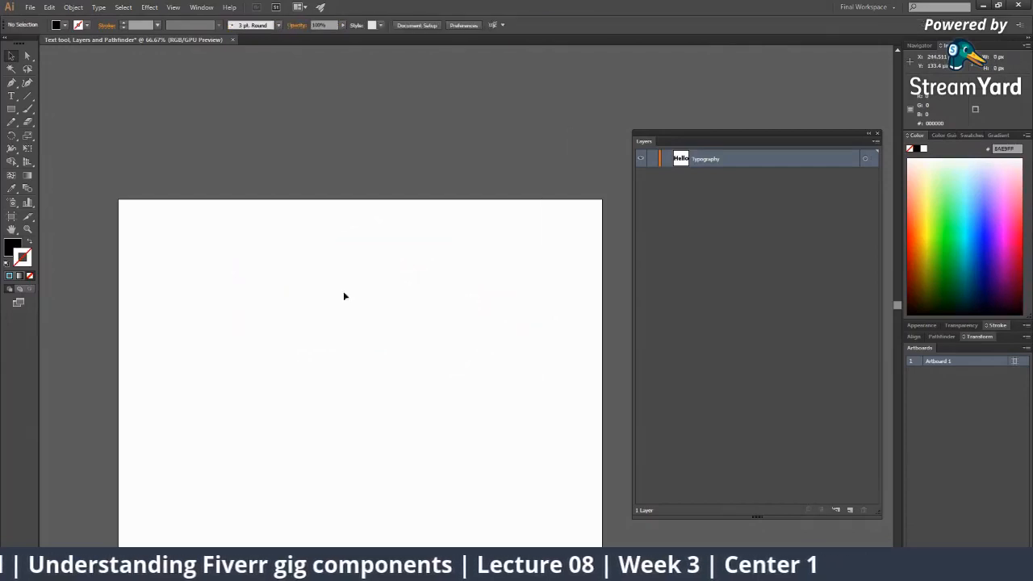
# Activate the Type tool, dock the Layers panel beside Artboards, and place the Character panel over the artboard's upper right area.
pyautogui.moveTo(17, 101); pyautogui.dragTo(55, 93)
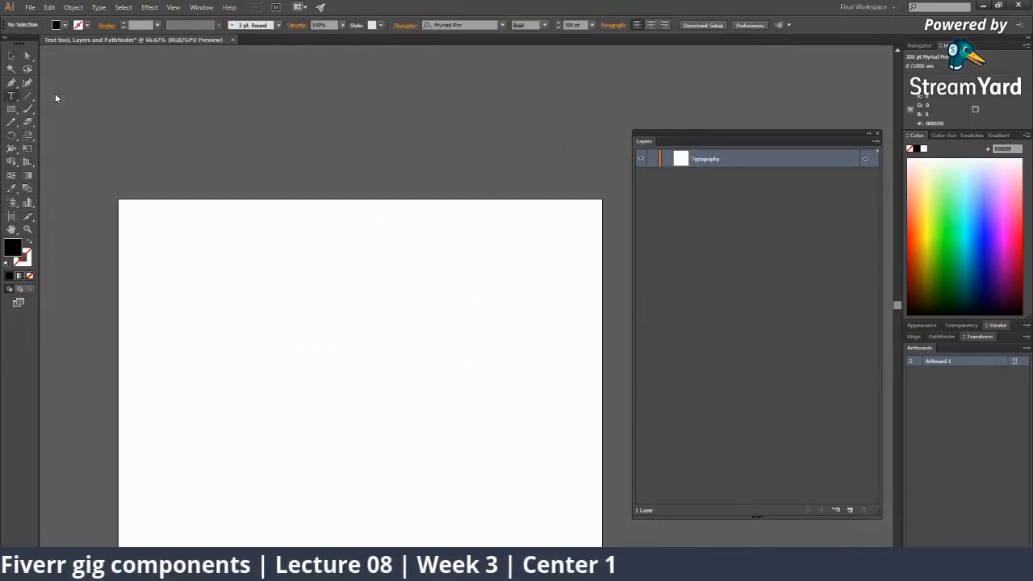
pyautogui.moveTo(732, 143); pyautogui.dragTo(954, 348)
pyautogui.moveTo(811, 310); pyautogui.dragTo(541, 216)
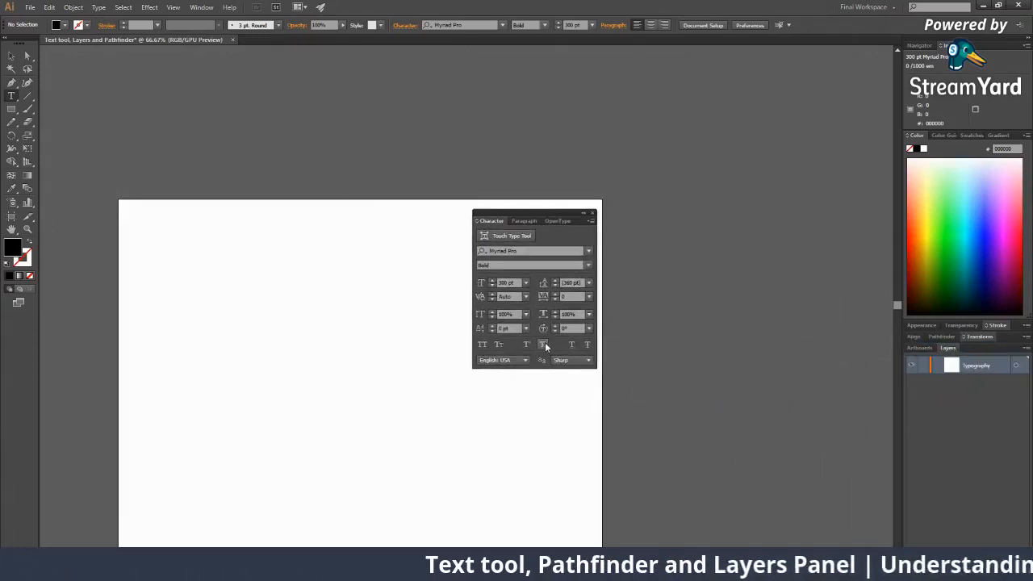
# Add the point text Pakistan near the artboard's top edge and move the Character panel off the artboard.
pyautogui.click(205, 278)
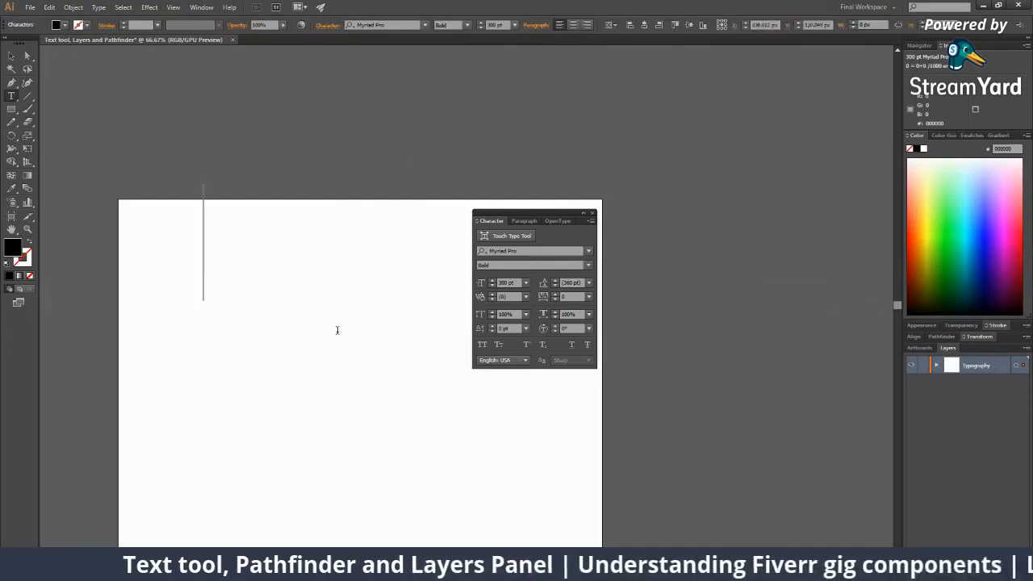
pyautogui.write('S')
pyautogui.press('BackSpace')
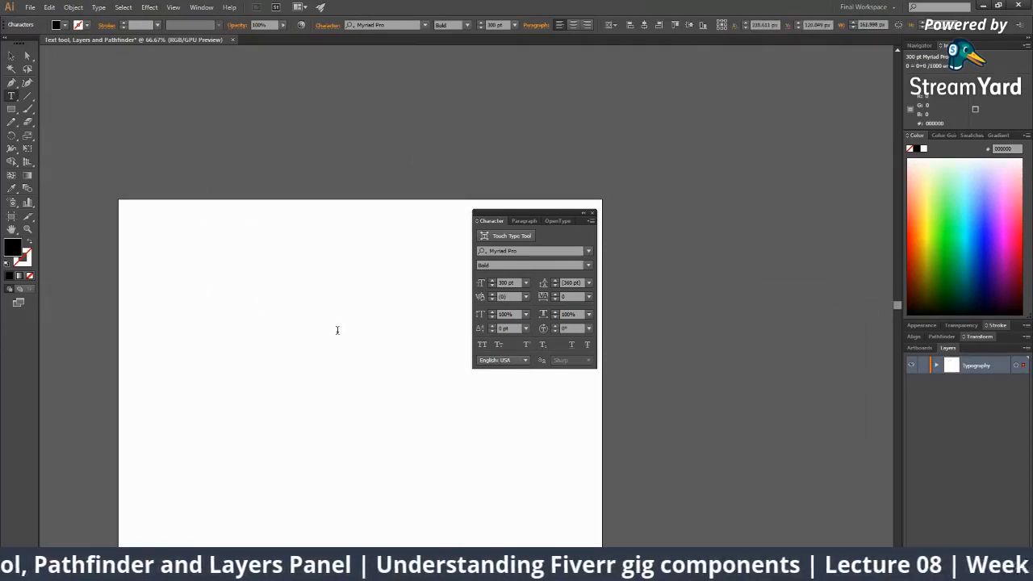
pyautogui.write('Paksi')
pyautogui.press('BackSpace')
pyautogui.press('BackSpace')
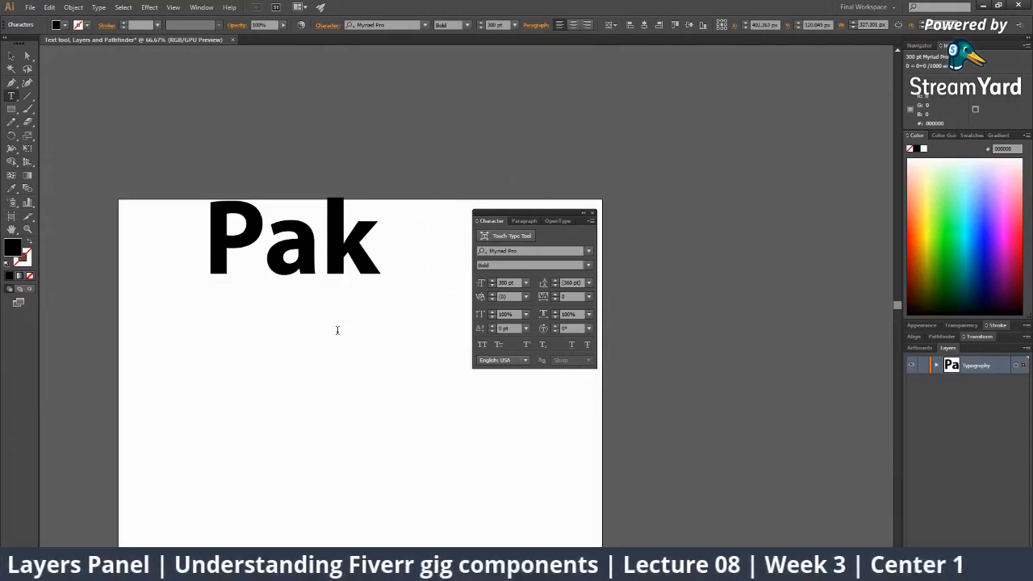
pyautogui.write('istan')
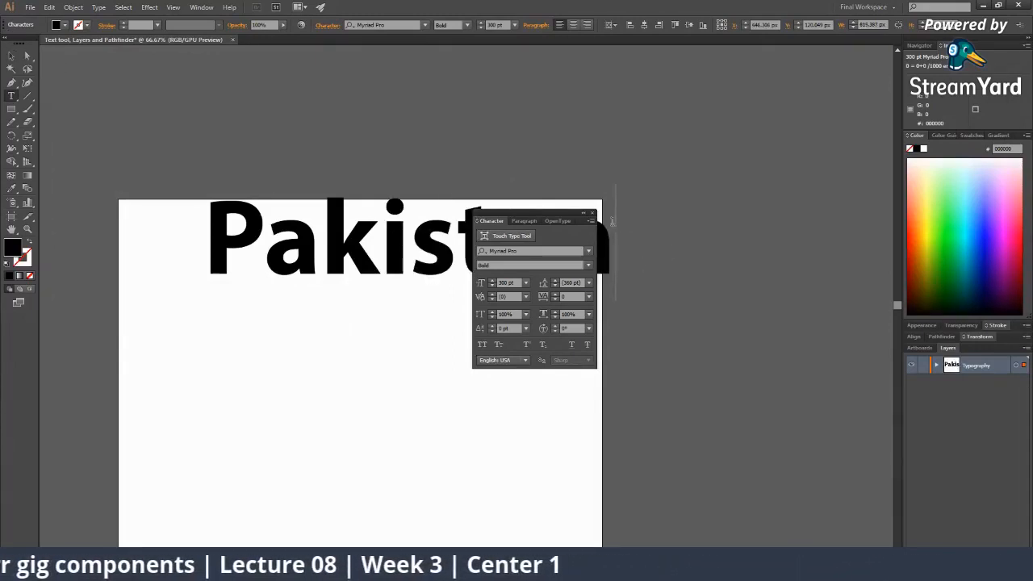
pyautogui.moveTo(549, 216); pyautogui.dragTo(835, 256)
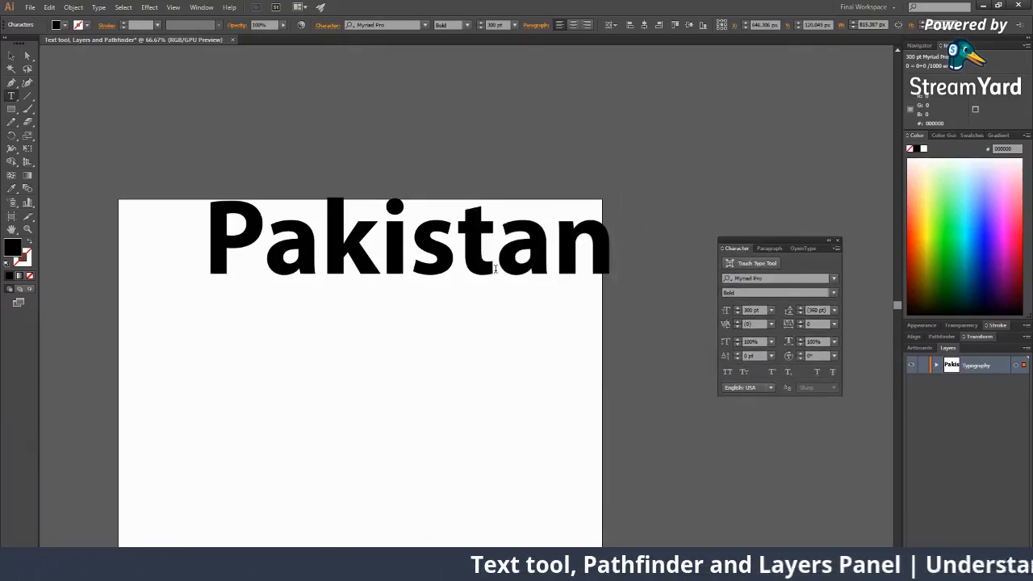
# Try appending Zin to Pakistan and removing it, and delete and retype the word's ending tan.
pyautogui.write('Zin')
pyautogui.press('BackSpace')
pyautogui.press('BackSpace')
pyautogui.press('BackSpace')
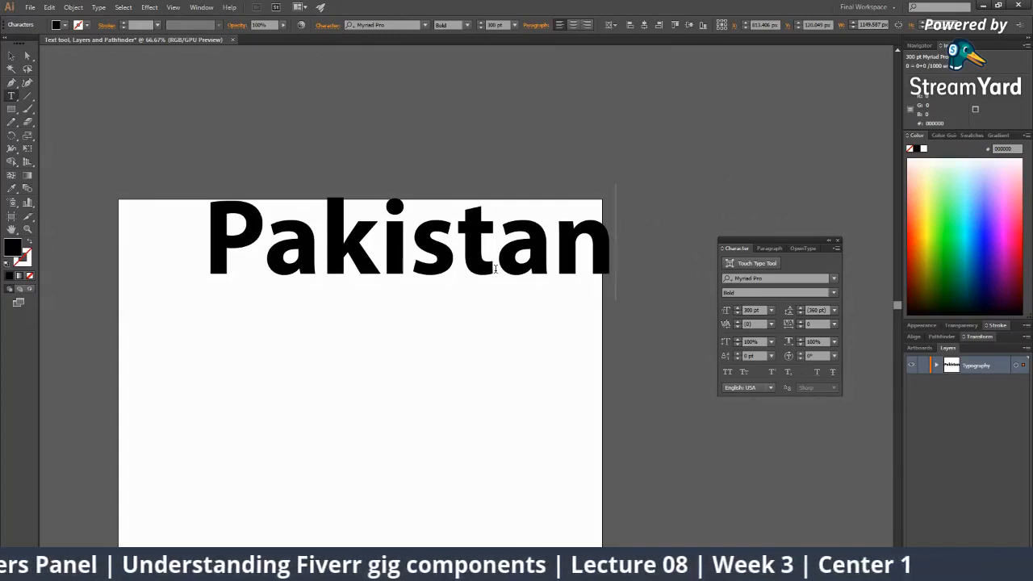
pyautogui.press('BackSpace')
pyautogui.press('BackSpace')
pyautogui.press('BackSpace')
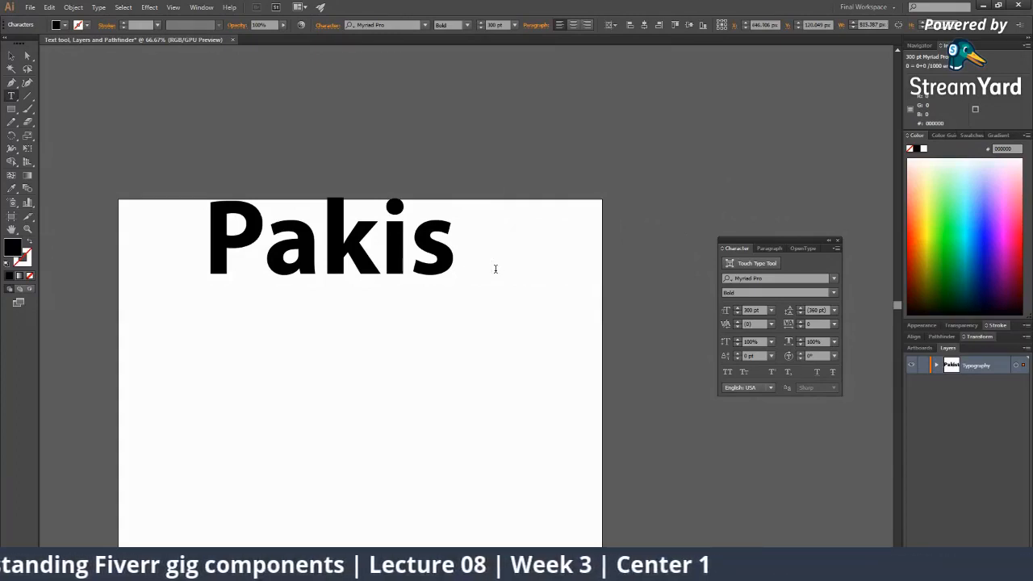
pyautogui.write('tan')
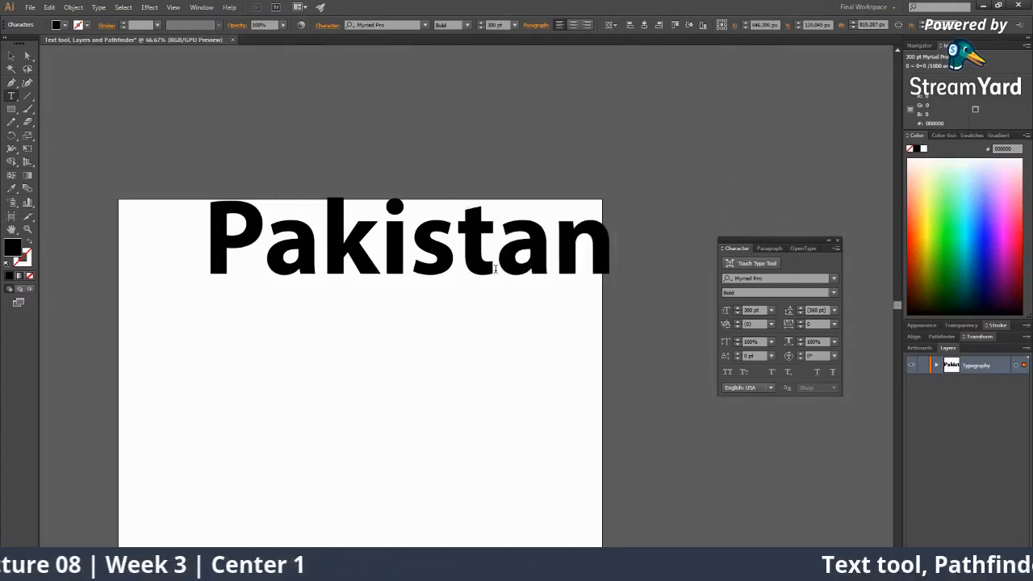
# Highlight the whole word Pakistan, and try adding and removing a letter s at its end.
pyautogui.hotkey('shift', 'Left')
pyautogui.hotkey('shift', 'Left')
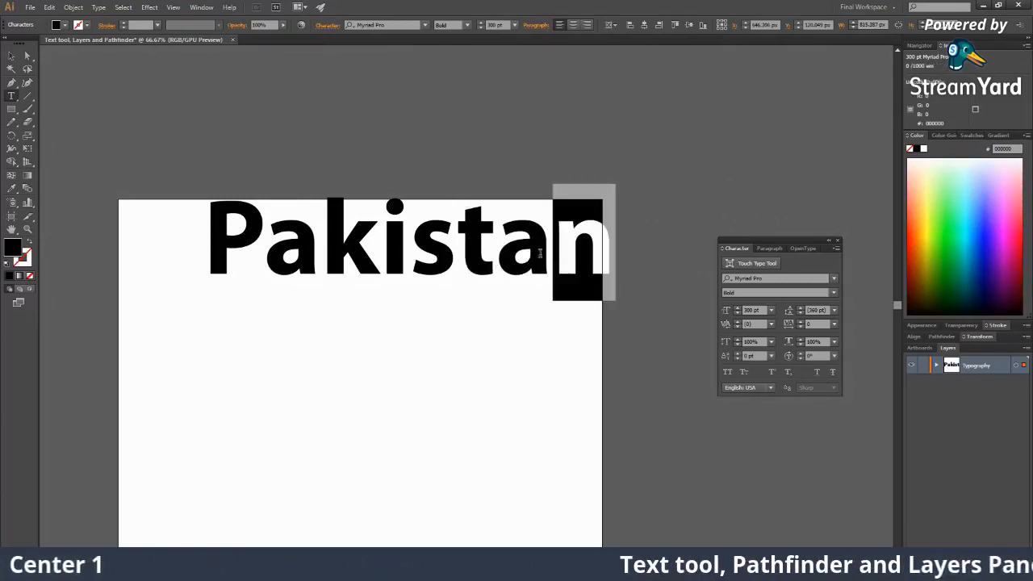
pyautogui.moveTo(495, 252); pyautogui.dragTo(223, 247)
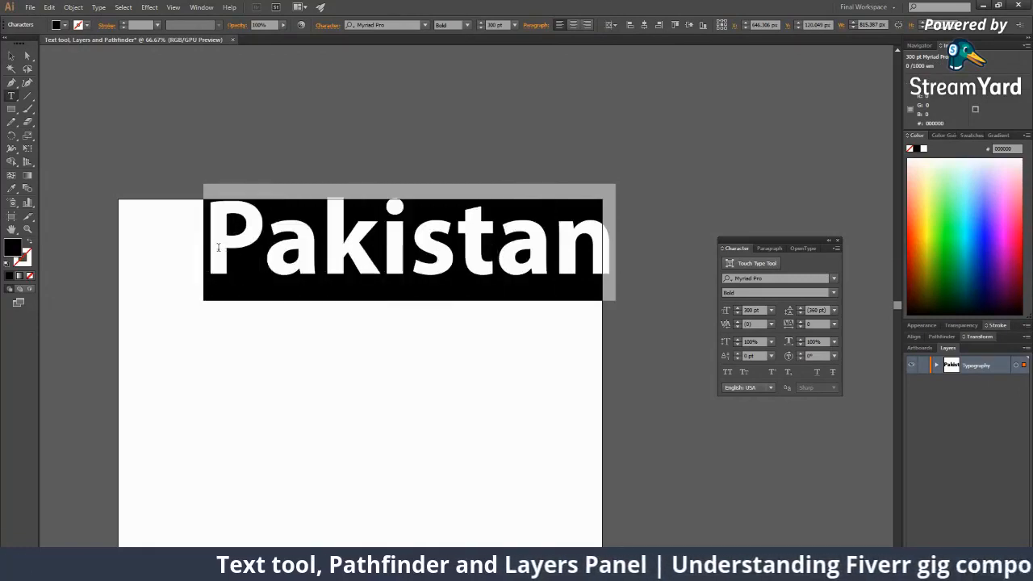
pyautogui.click(561, 263)
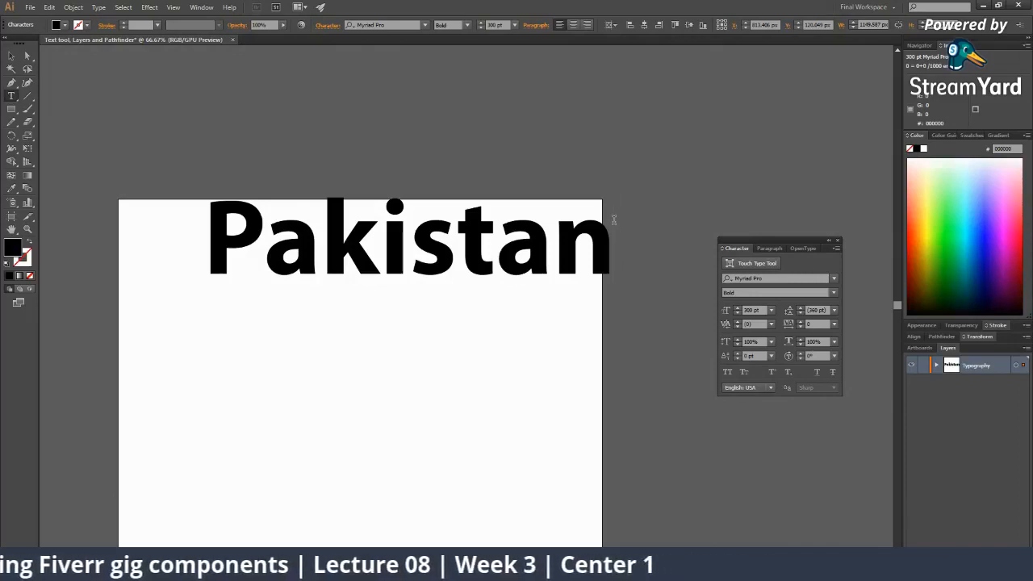
pyautogui.write('s')
pyautogui.press('BackSpace')
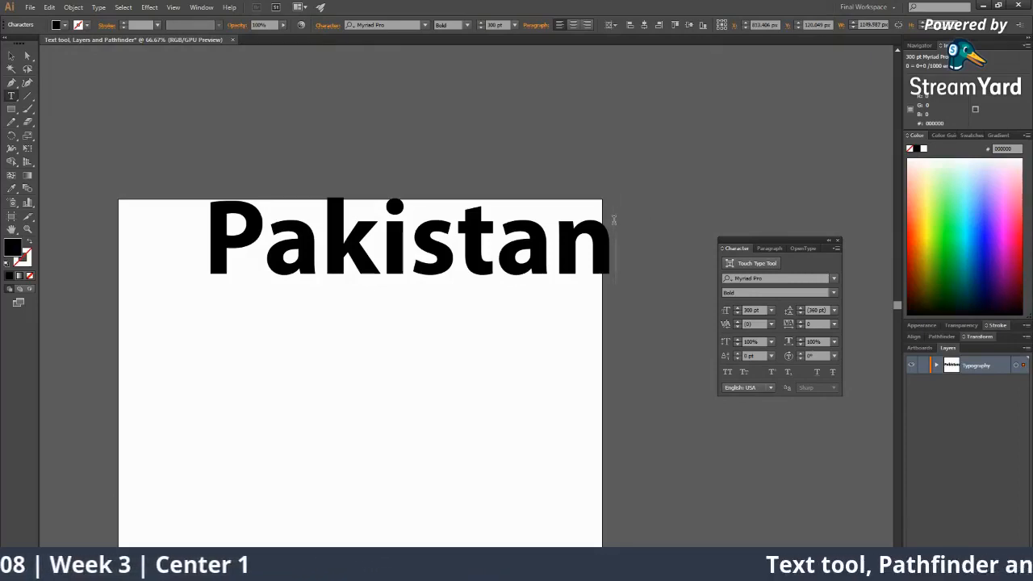
# Shorten the word Pakistan to Pak.
pyautogui.press('BackSpace')
pyautogui.press('BackSpace')
pyautogui.press('BackSpace')
pyautogui.press('BackSpace')
pyautogui.press('BackSpace')
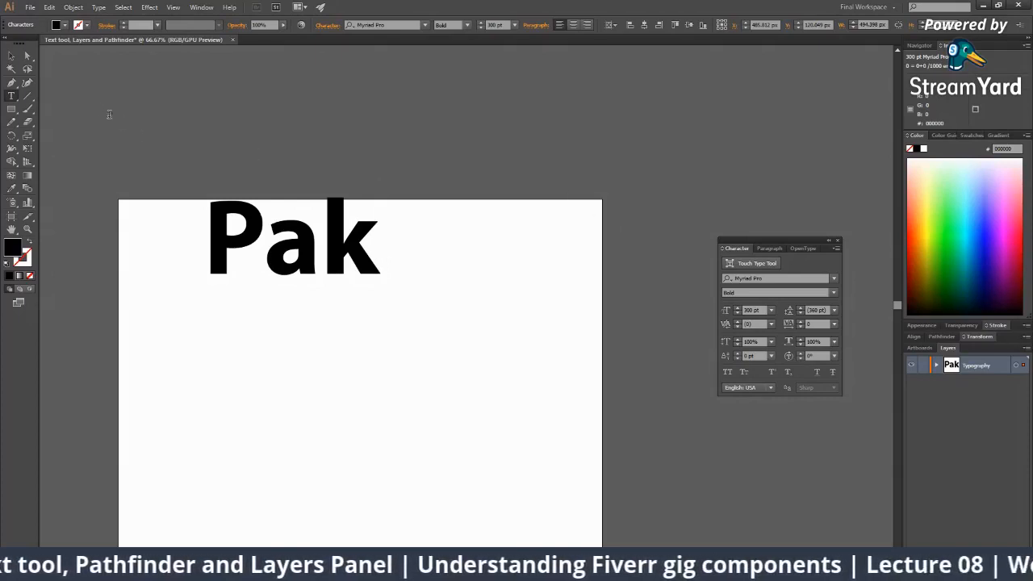
# Move the Pak text down and toward the left side so that it lies fully inside the artboard.
pyautogui.click(12, 56)
pyautogui.click(229, 232)
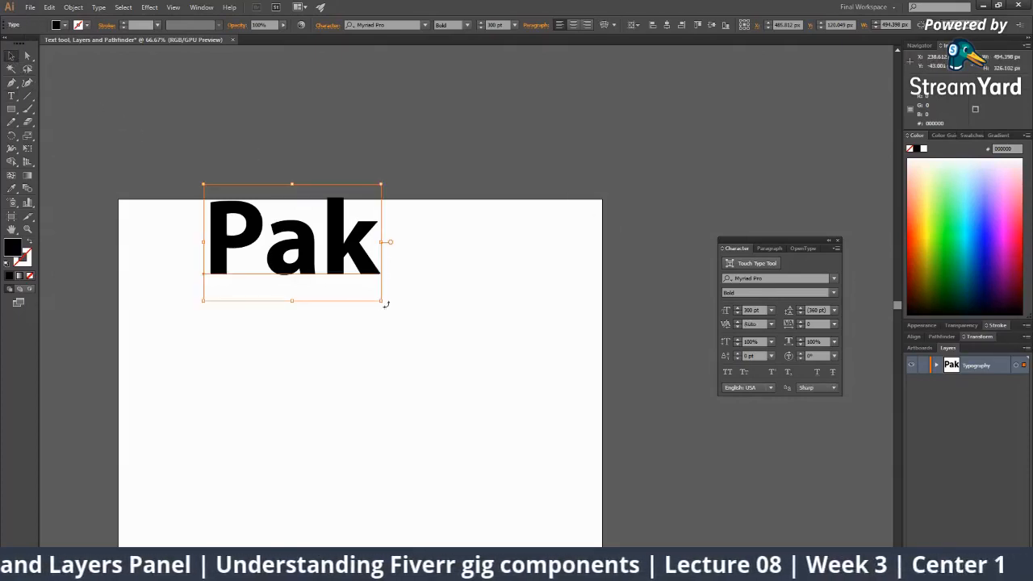
pyautogui.click(449, 297)
pyautogui.moveTo(327, 243); pyautogui.dragTo(338, 297)
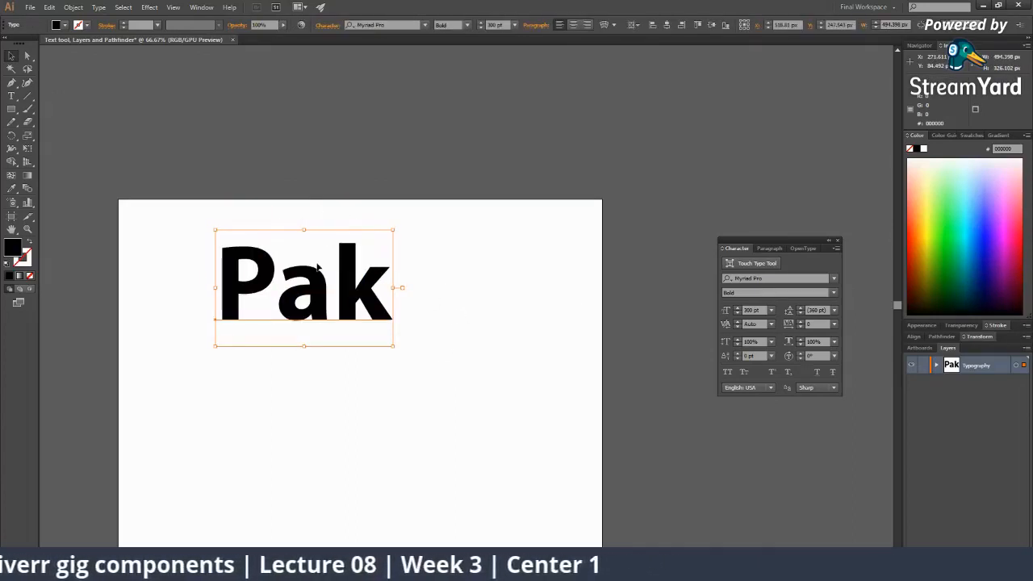
pyautogui.moveTo(324, 294); pyautogui.dragTo(273, 310)
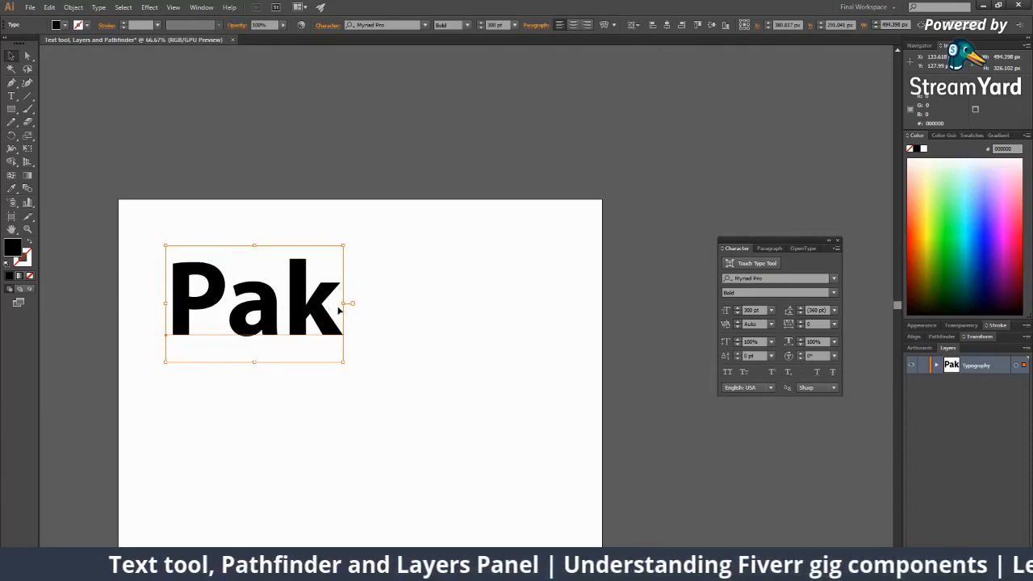
# Extend Pak to Pakistan and shift the text slightly down and left to center it horizontally on the artboard.
pyautogui.doubleClick(339, 309)
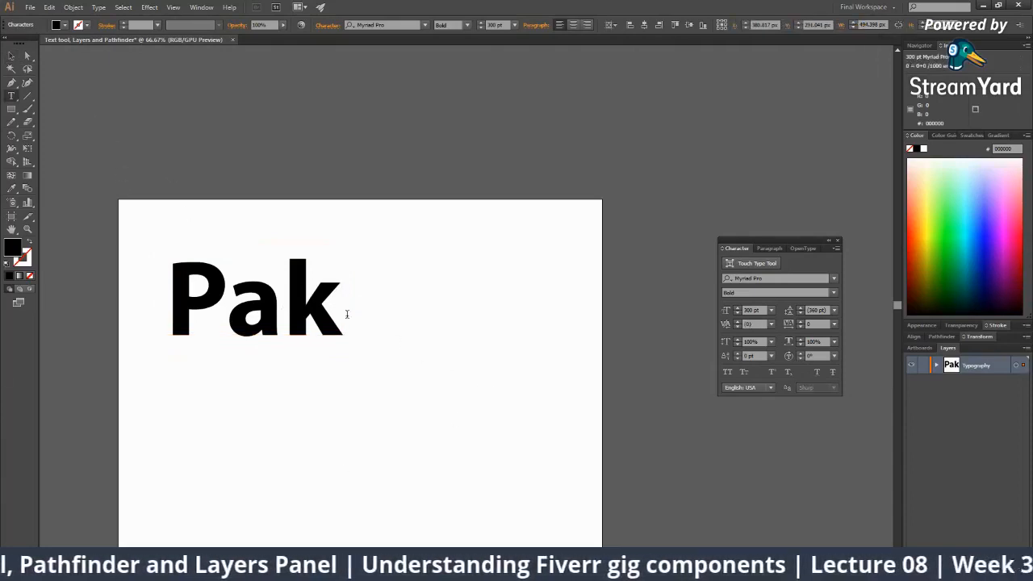
pyautogui.write('istan')
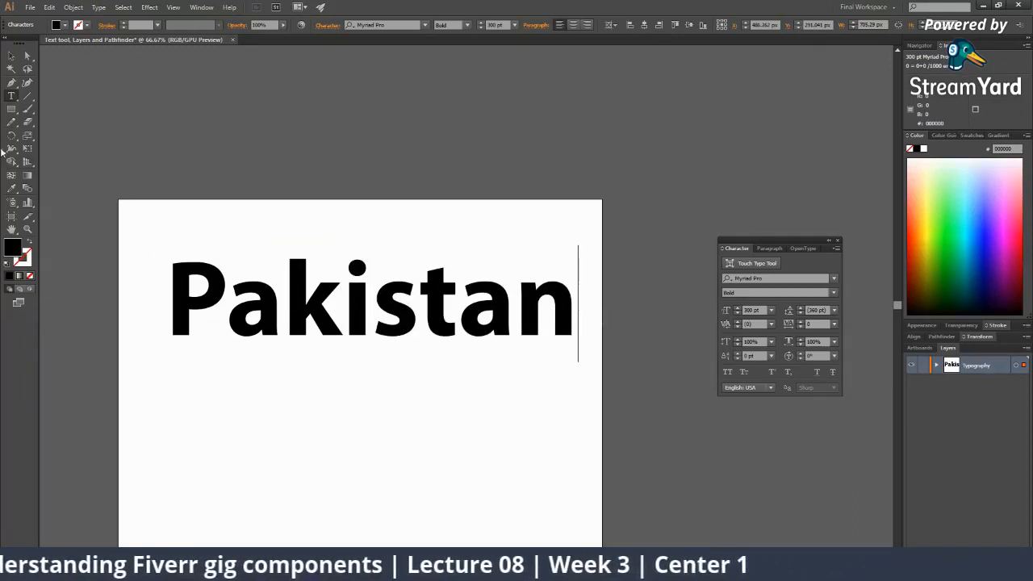
pyautogui.click(12, 57)
pyautogui.click(502, 408)
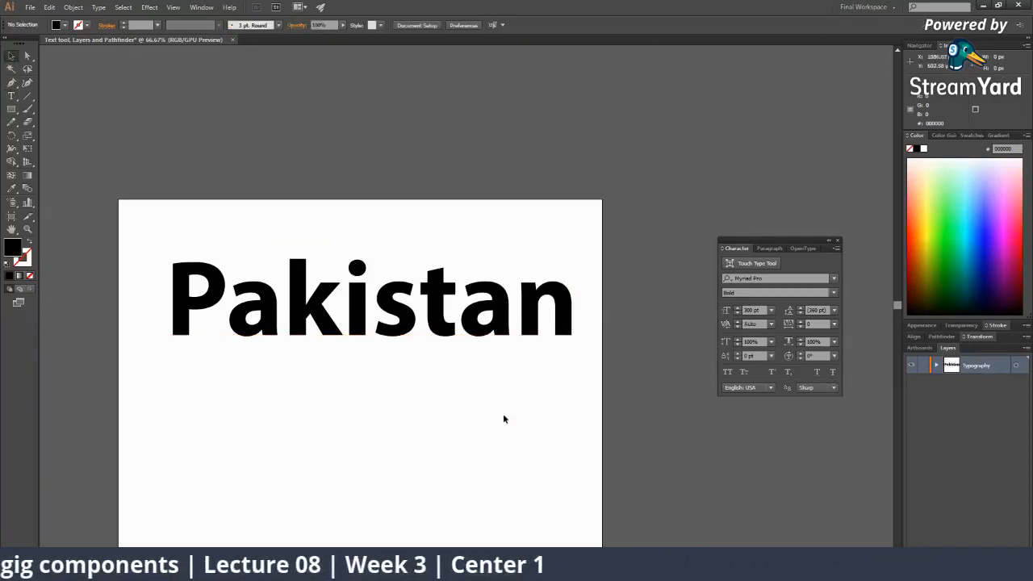
pyautogui.moveTo(374, 339); pyautogui.dragTo(354, 351)
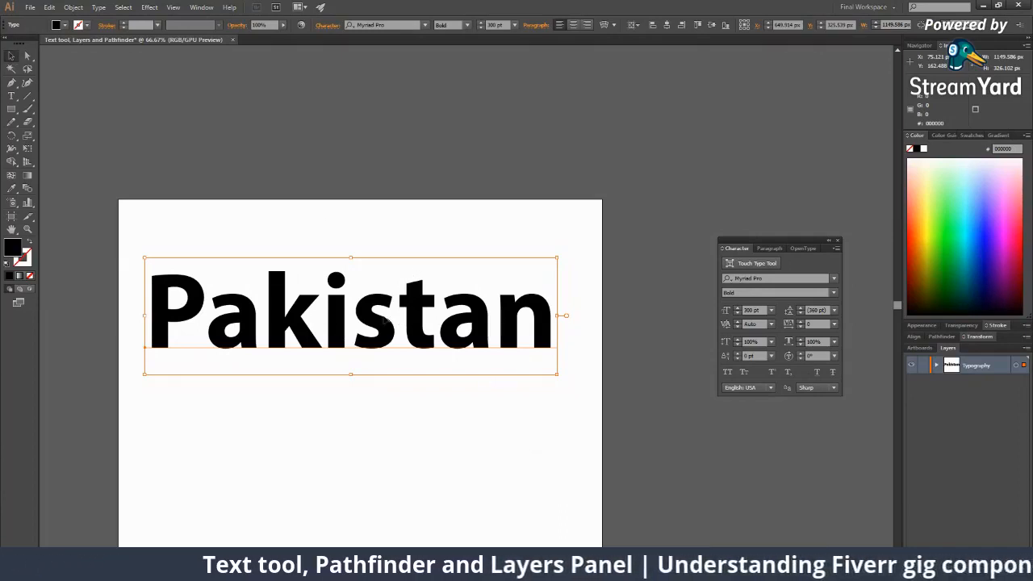
# Try inserting and removing a letter s inside Pakistan, first before the t and again before the n.
pyautogui.doubleClick(397, 319)
pyautogui.click(397, 288)
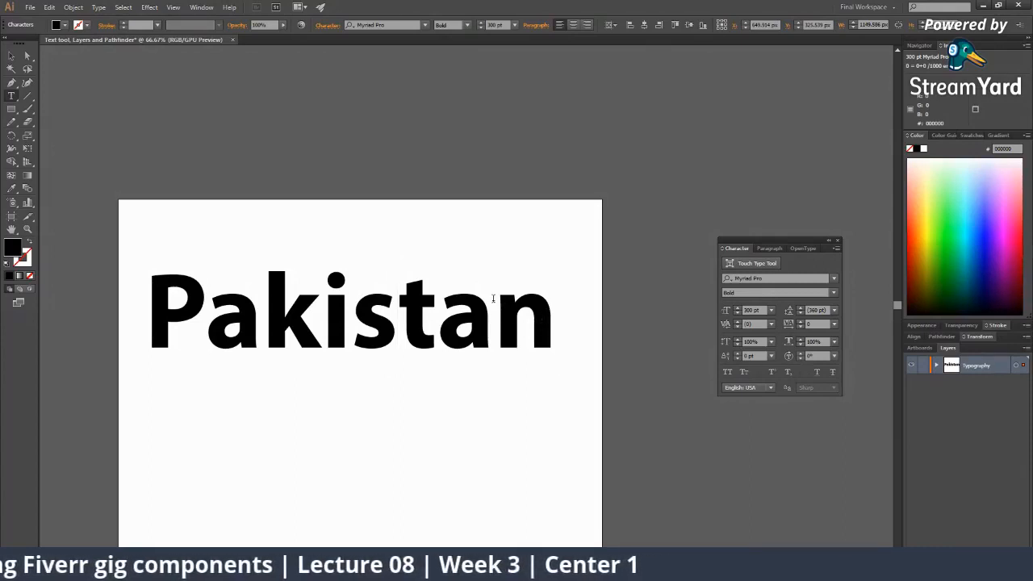
pyautogui.write('s')
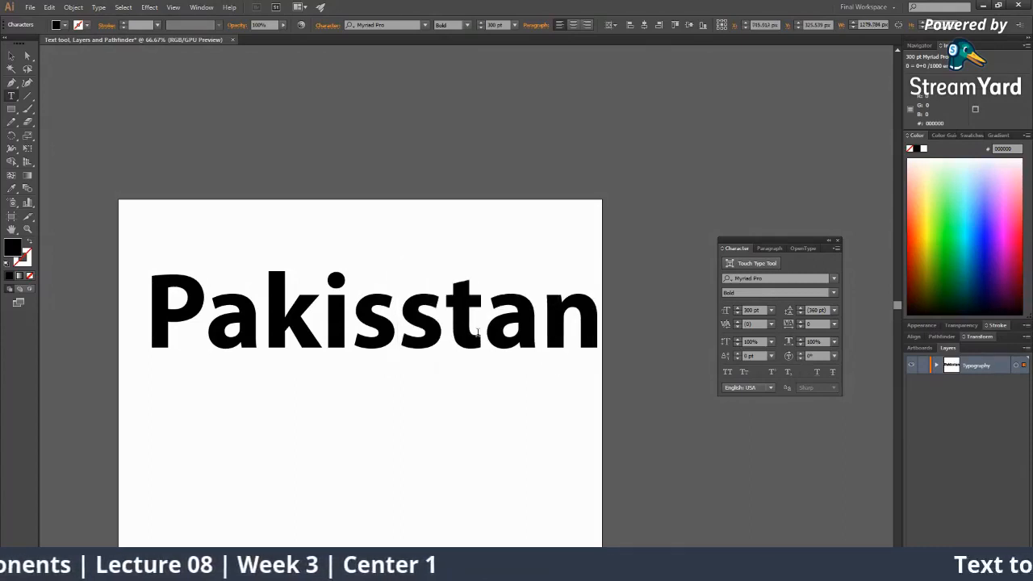
pyautogui.press('BackSpace')
pyautogui.click(497, 303)
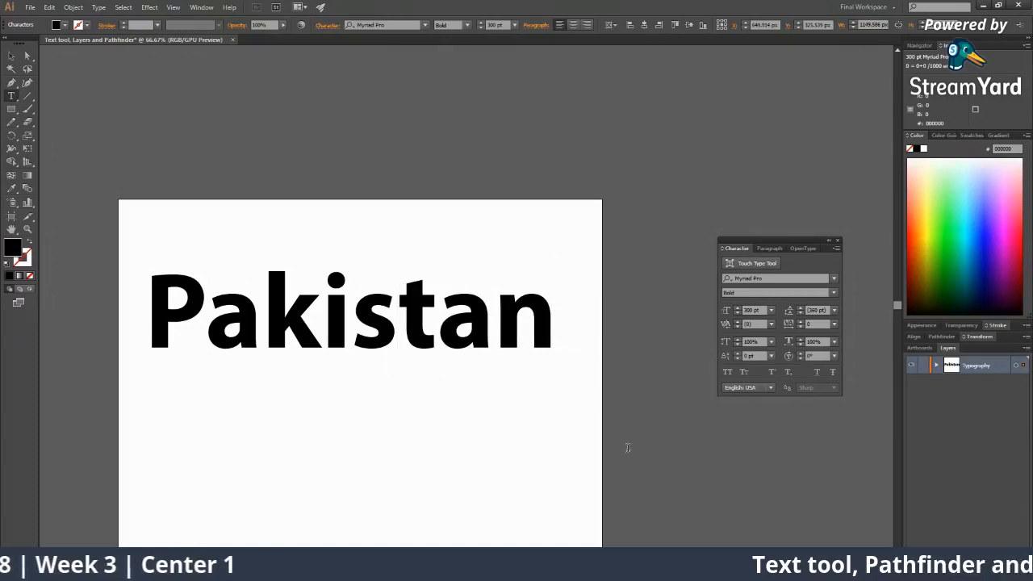
pyautogui.write('s')
pyautogui.press('BackSpace')
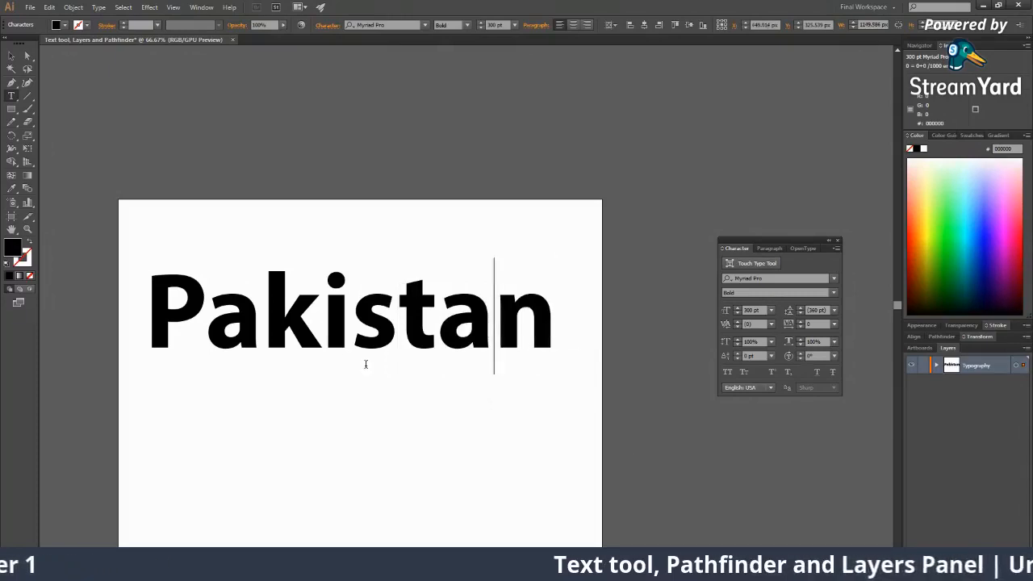
# Select the Pakistan text as an object and move the Character panel closer to the artboard's upper right corner.
pyautogui.click(10, 55)
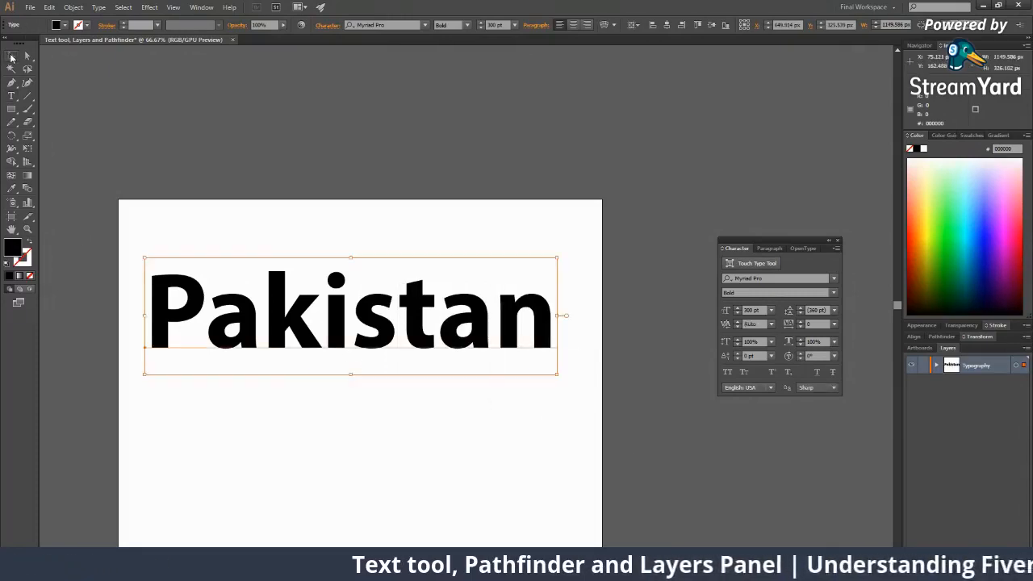
pyautogui.click(561, 438)
pyautogui.click(528, 323)
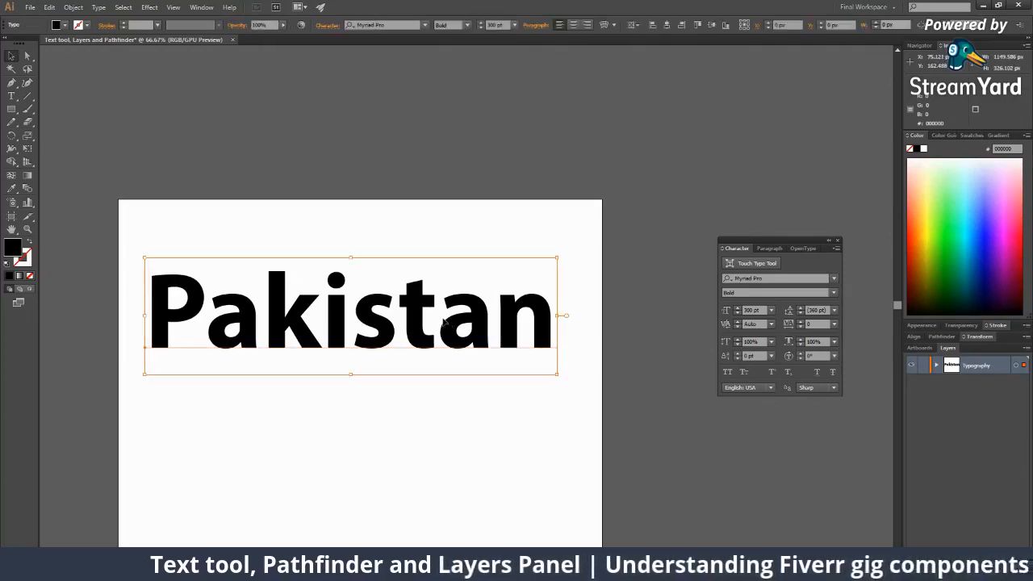
pyautogui.moveTo(788, 242); pyautogui.dragTo(702, 127)
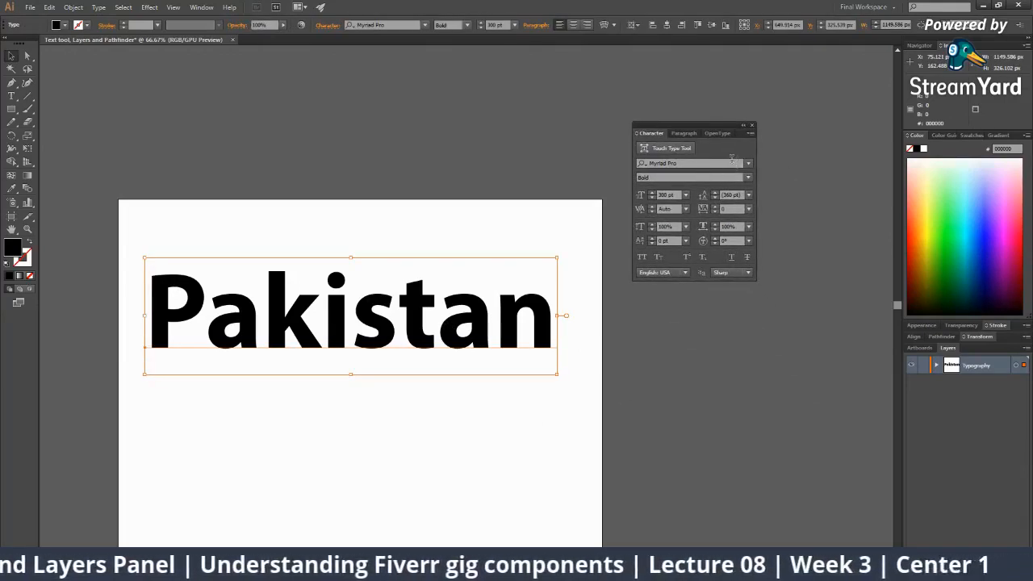
# Preview neighboring font families on the Pakistan text, including Noto Mono, Niagara Solid, MS Reference Sans Serif and Noto Sans.
pyautogui.click(731, 162)
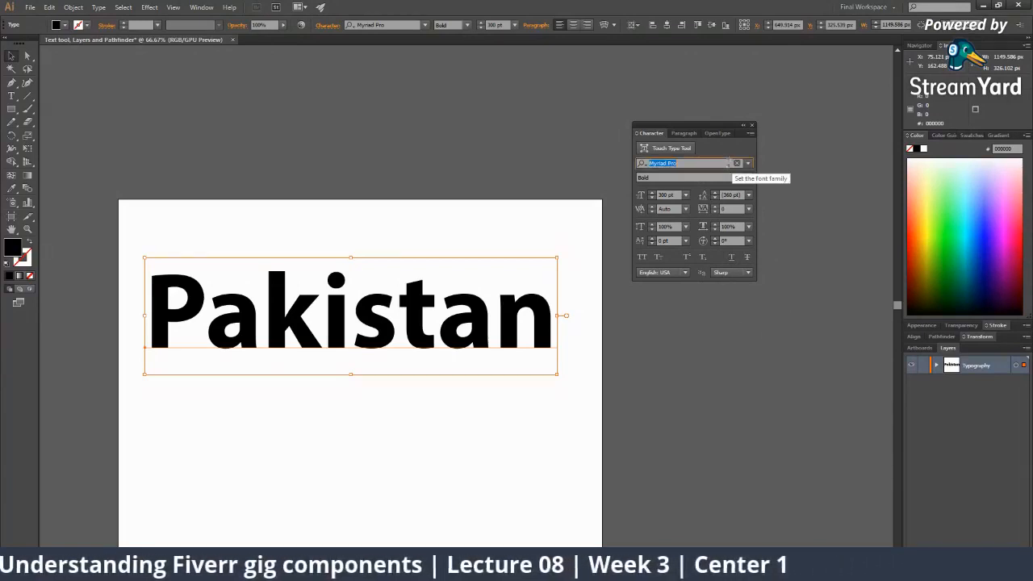
pyautogui.press('Down')
pyautogui.press('Down')
pyautogui.press('Down')
pyautogui.press('Down')
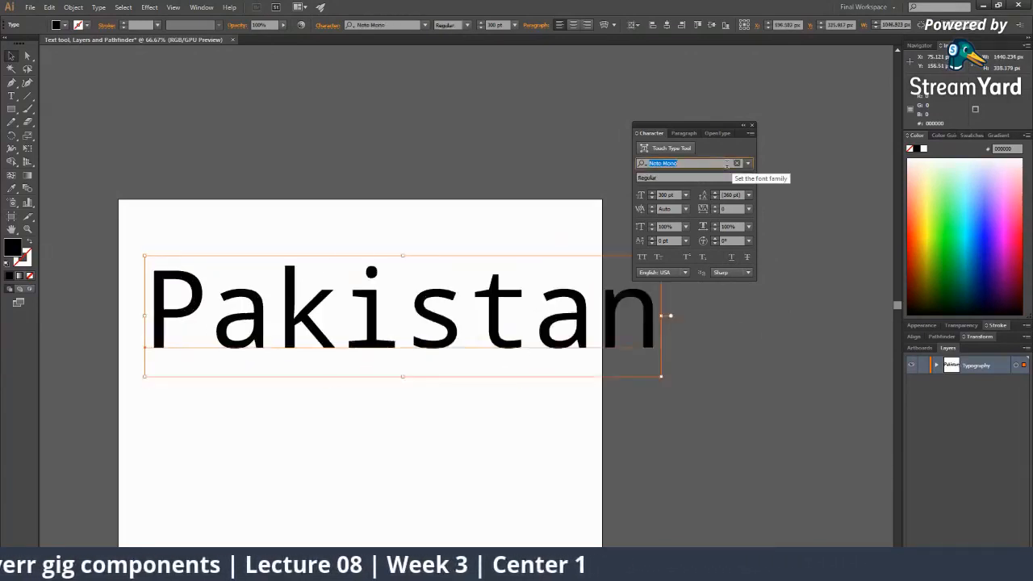
pyautogui.press('Up')
pyautogui.press('Up')
pyautogui.press('Up')
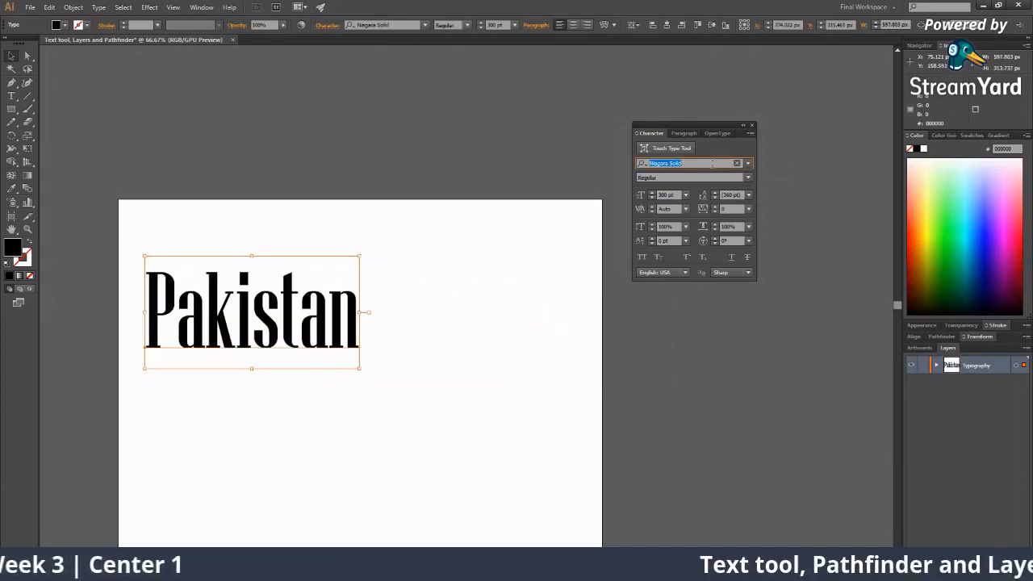
pyautogui.press('Down')
pyautogui.press('Down')
pyautogui.press('Down')
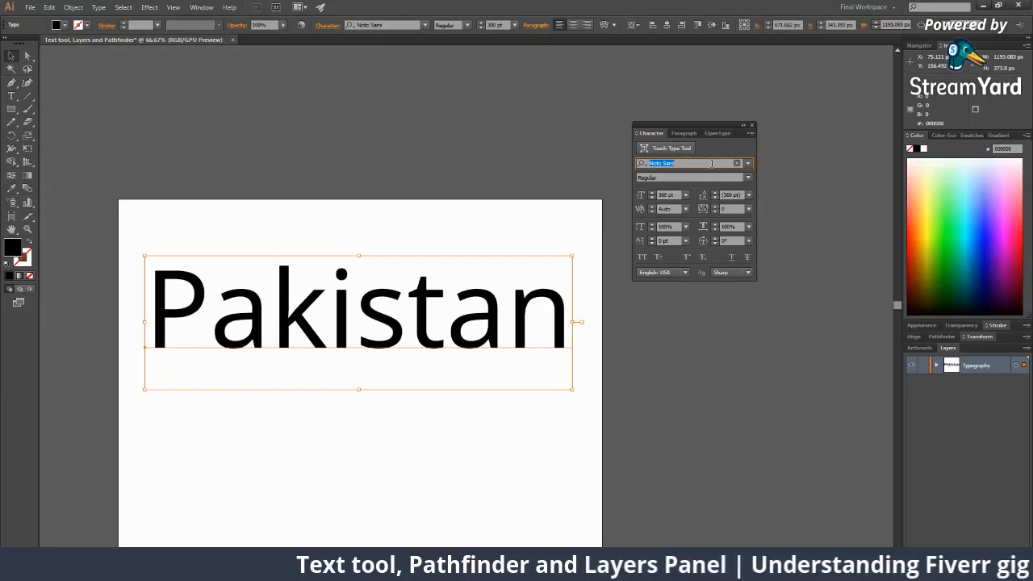
pyautogui.press('Up')
pyautogui.press('Up')
pyautogui.press('Up')
pyautogui.press('Up')
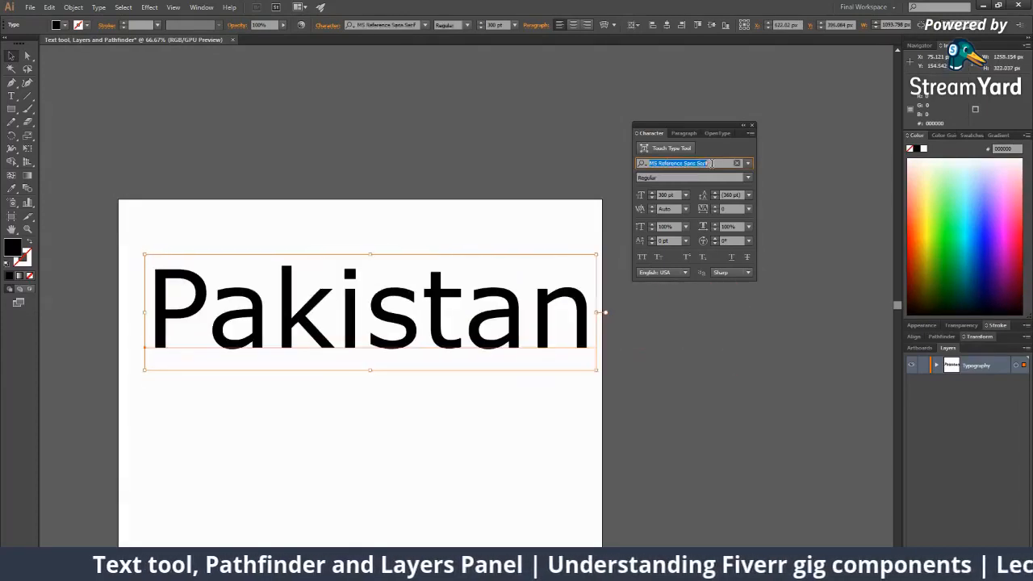
pyautogui.press('Down')
pyautogui.press('Down')
pyautogui.press('Down')
pyautogui.press('Down')
pyautogui.press('Down')
pyautogui.press('Down')
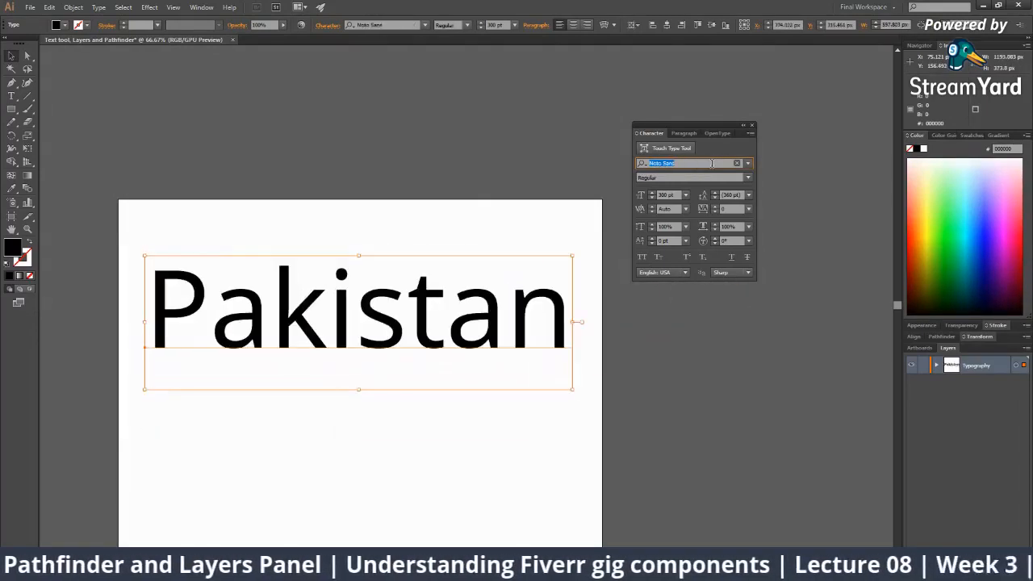
# Set the font family of the Pakistan text to Oswald Regular.
pyautogui.click(748, 163)
pyautogui.scroll(-1, 702, 323)
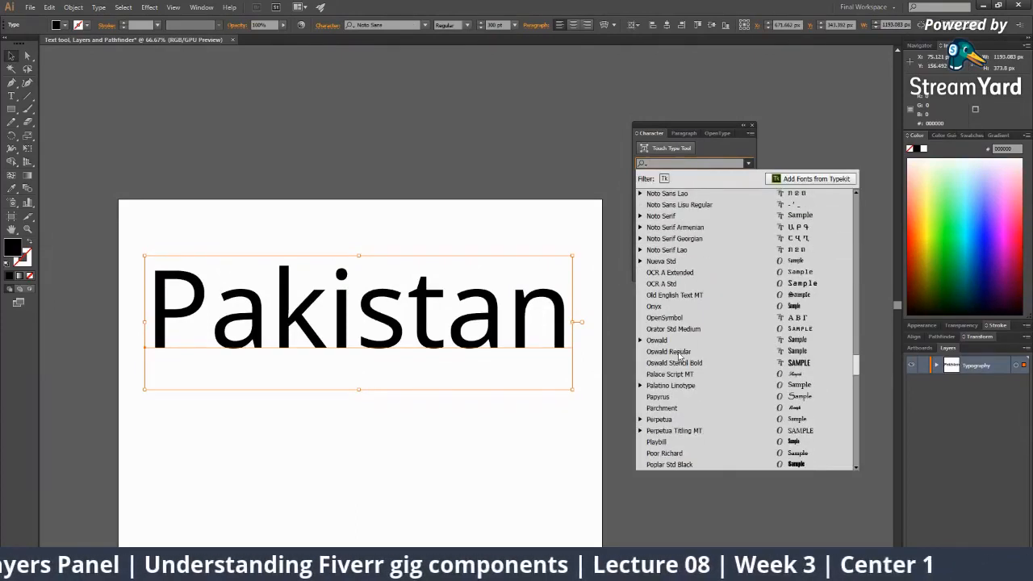
pyautogui.click(679, 355)
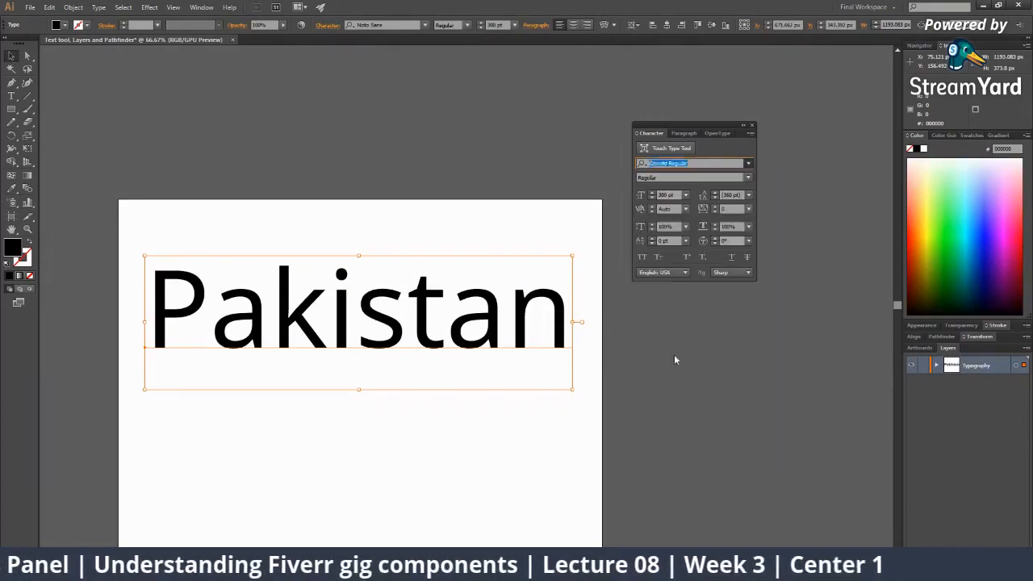
# Step through neighboring font families on the Pakistan text, past Papyrus, and leave it set to Poor Richard.
pyautogui.click(703, 163)
pyautogui.press('Down')
pyautogui.press('Down')
pyautogui.press('Down')
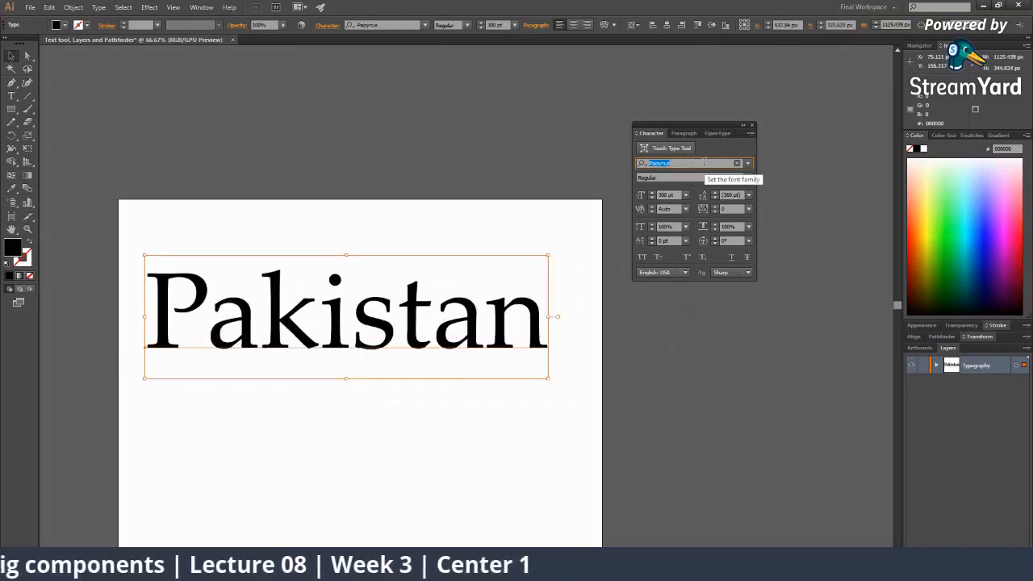
pyautogui.press('Down')
pyautogui.press('Down')
pyautogui.press('Down')
pyautogui.press('Down')
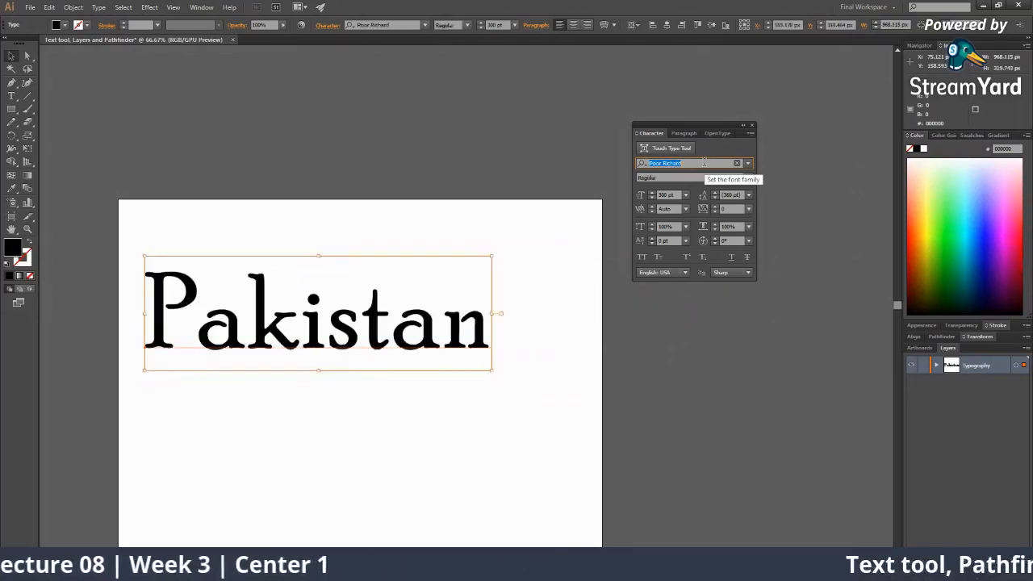
pyautogui.press('Up')
pyautogui.press('Down')
pyautogui.press('Down')
pyautogui.press('Up')
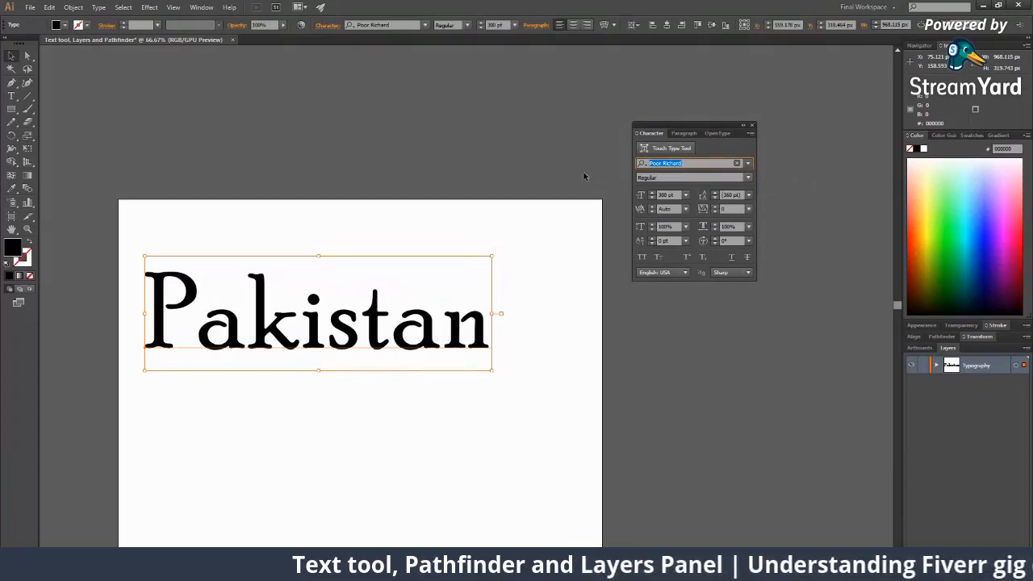
# Check which font styles are available for Poor Richard and keep Regular on the Pakistan text.
pyautogui.click(685, 176)
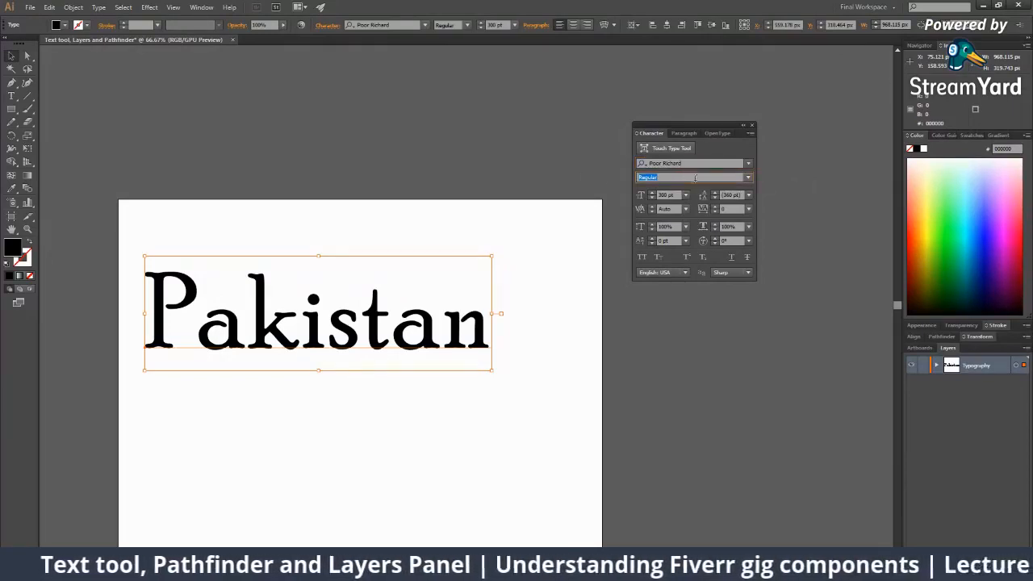
pyautogui.click(748, 177)
pyautogui.click(727, 190)
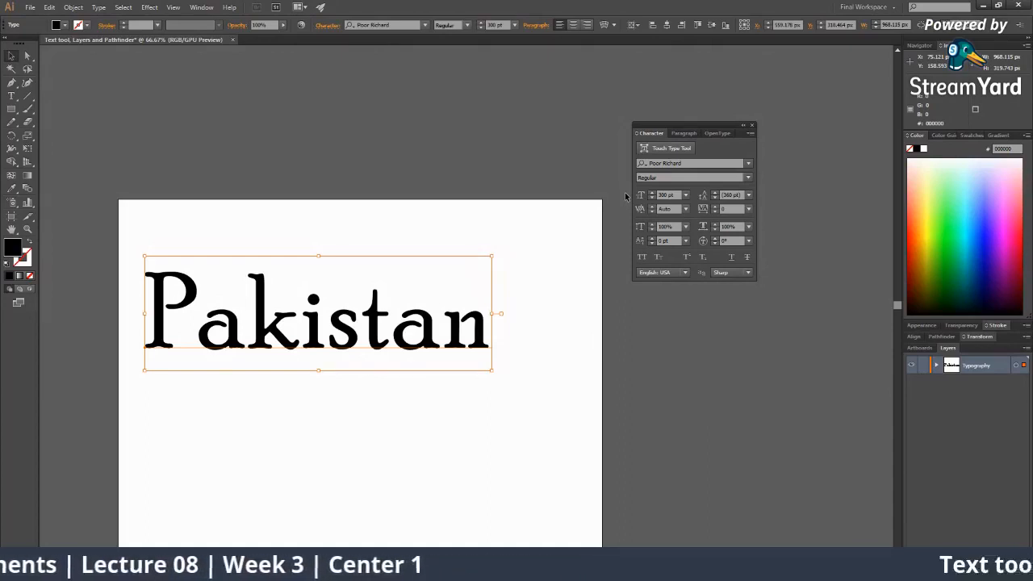
pyautogui.click(690, 177)
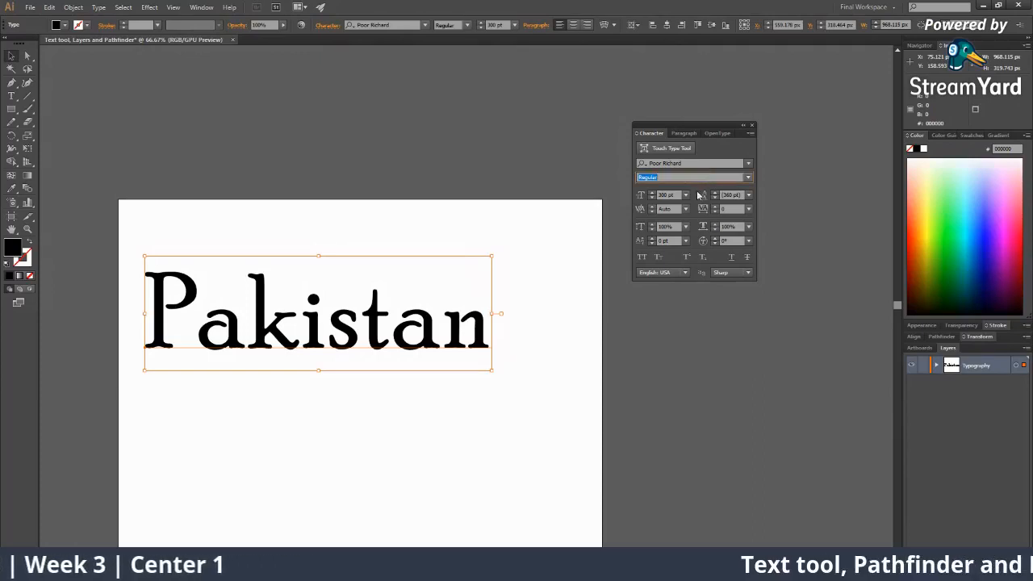
pyautogui.click(749, 177)
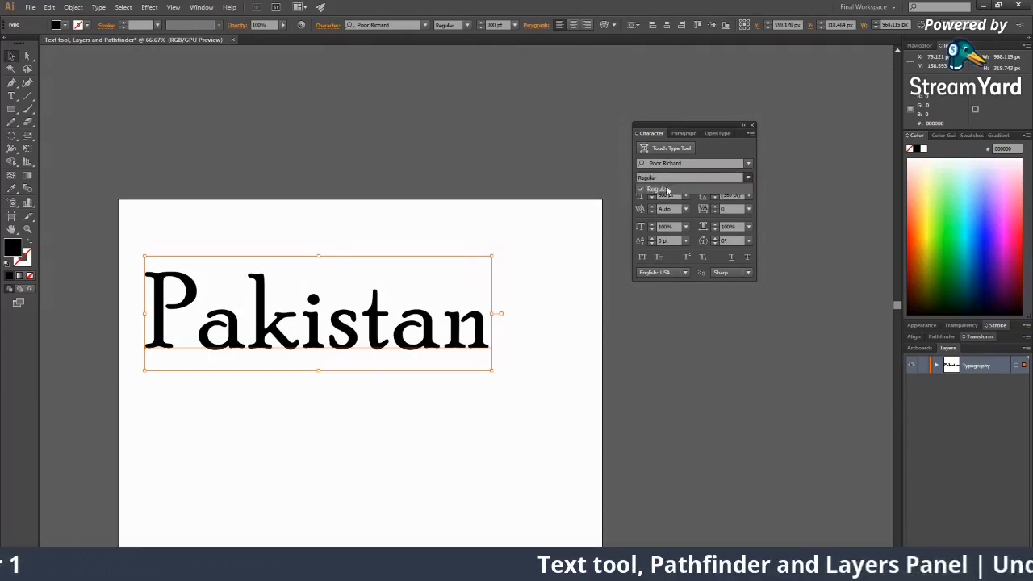
pyautogui.click(659, 189)
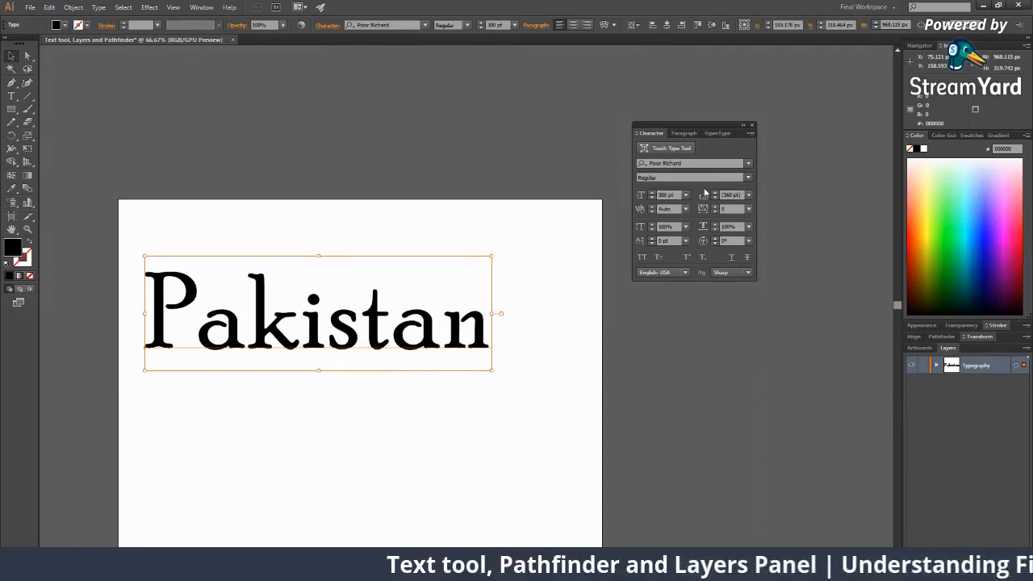
# Search the font families for arial and apply Arial to the Pakistan text.
pyautogui.click(747, 163)
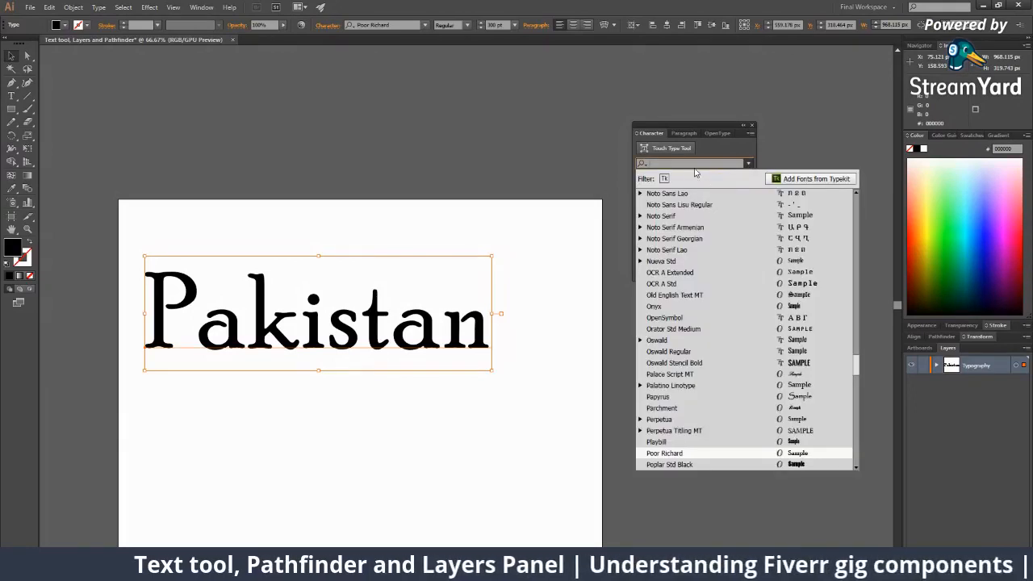
pyautogui.write('arial')
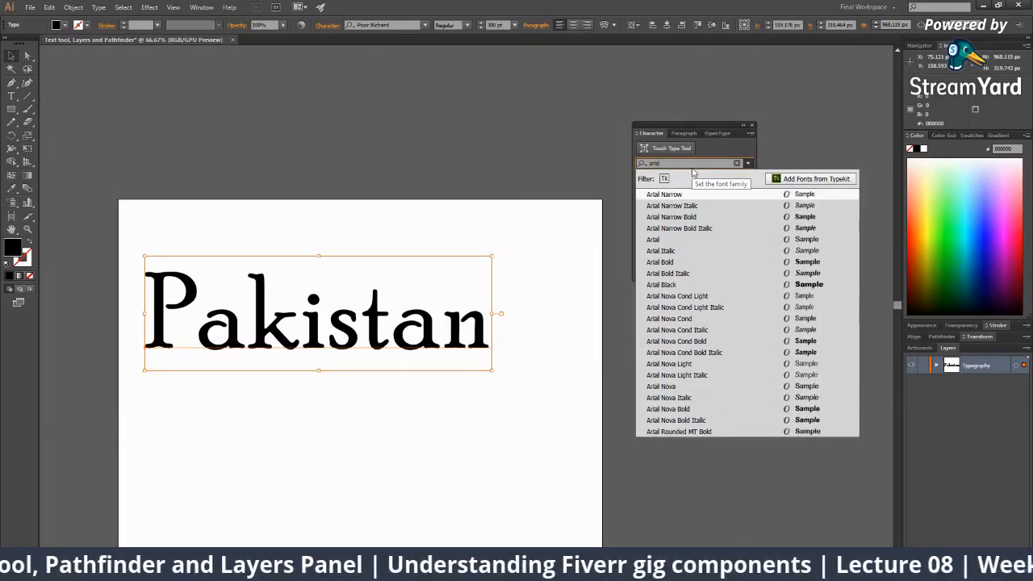
pyautogui.press('Down')
pyautogui.press('Down')
pyautogui.press('Down')
pyautogui.press('Down')
pyautogui.press('Return')
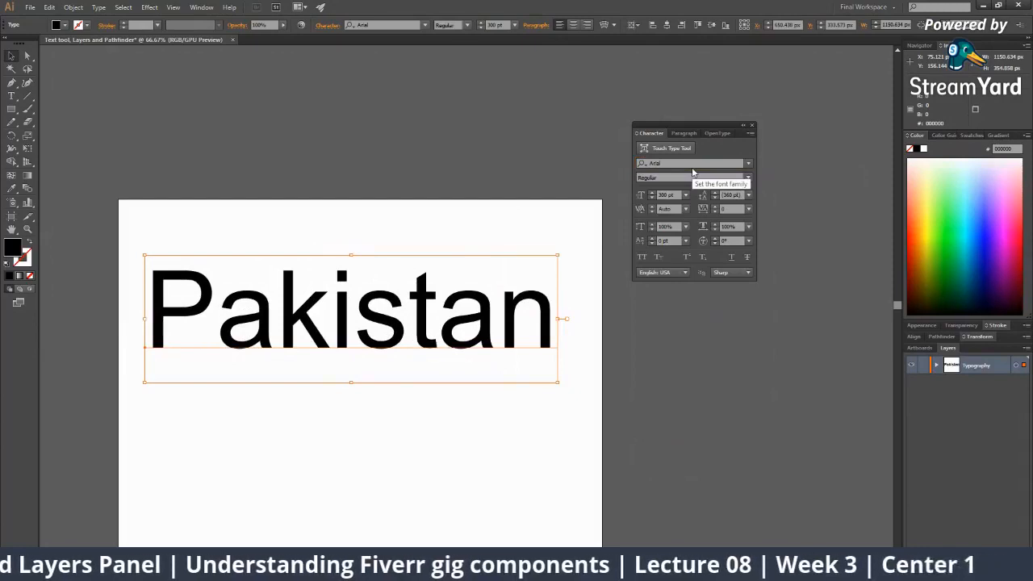
# Try the Narrow font style on the Pakistan text, set it to Bold, and nudge the text slightly left.
pyautogui.click(748, 177)
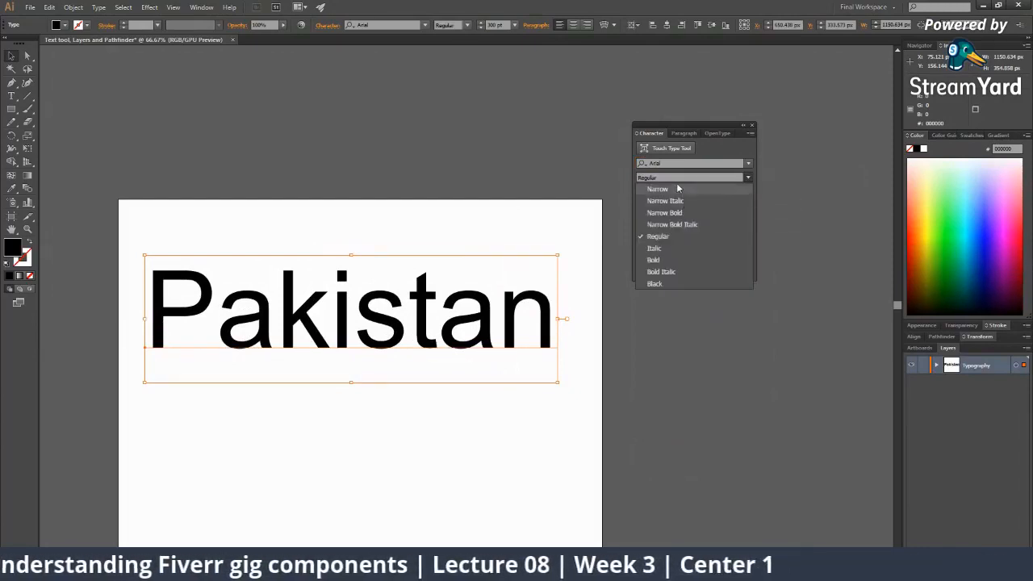
pyautogui.click(678, 188)
pyautogui.click(745, 177)
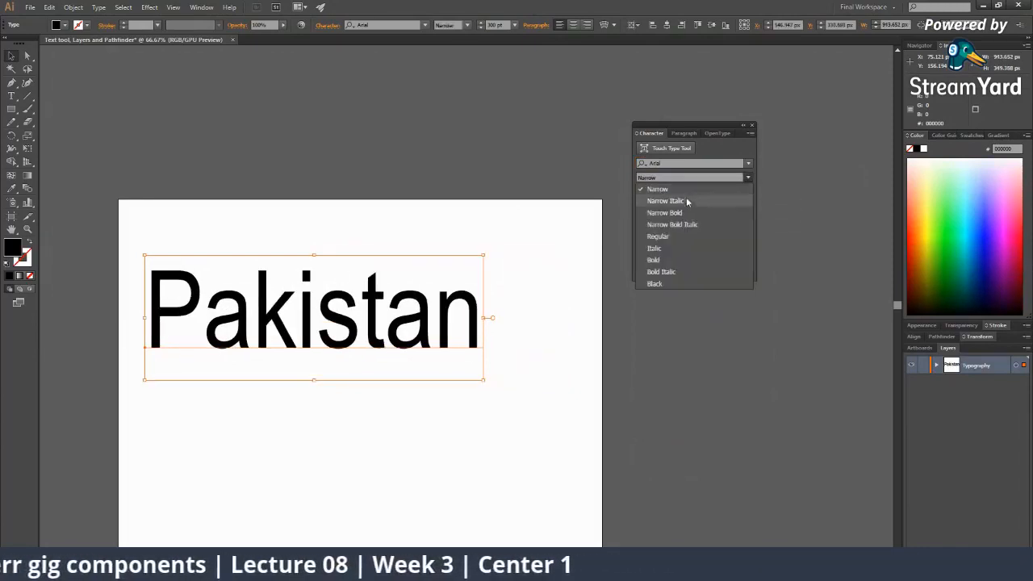
pyautogui.click(657, 260)
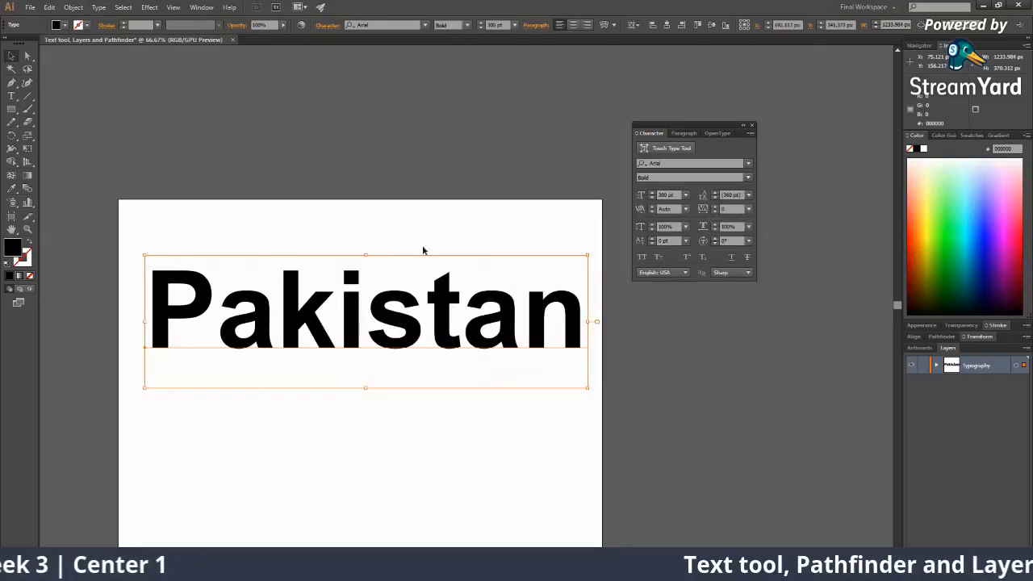
pyautogui.hotkey('shift', 'Left')
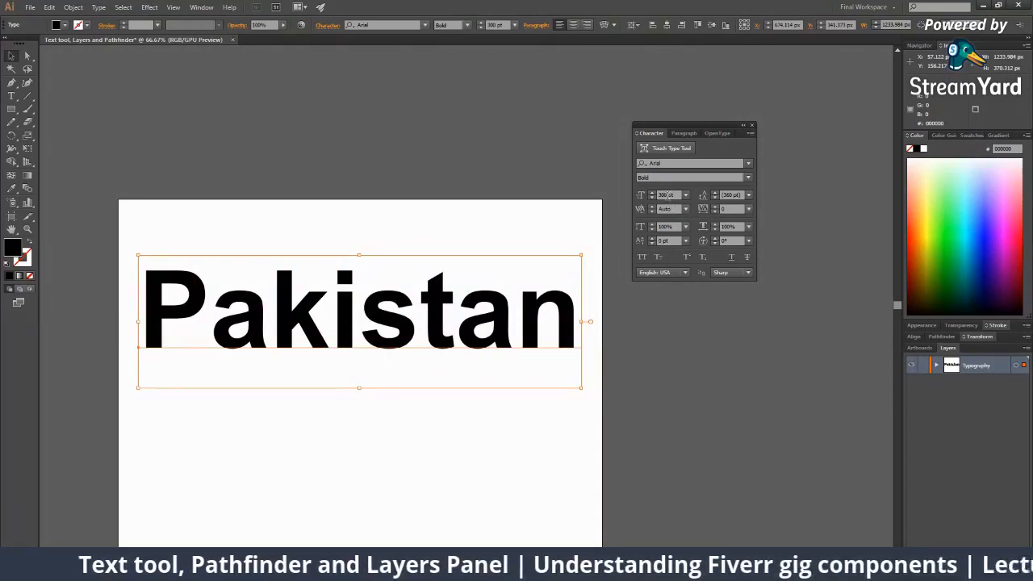
# Set the font size of the Pakistan text to 200 pt.
pyautogui.click(668, 194)
pyautogui.write('200')
pyautogui.press('Return')
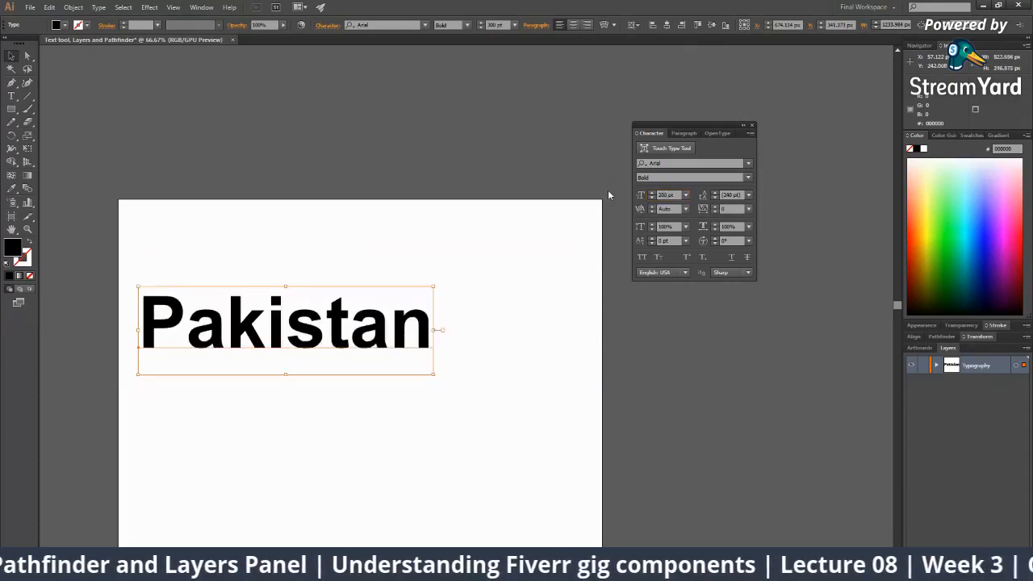
# Scale the Pakistan text up proportionally to about 249 pt and move it closer to the artboard's horizontal center.
pyautogui.click(434, 289)
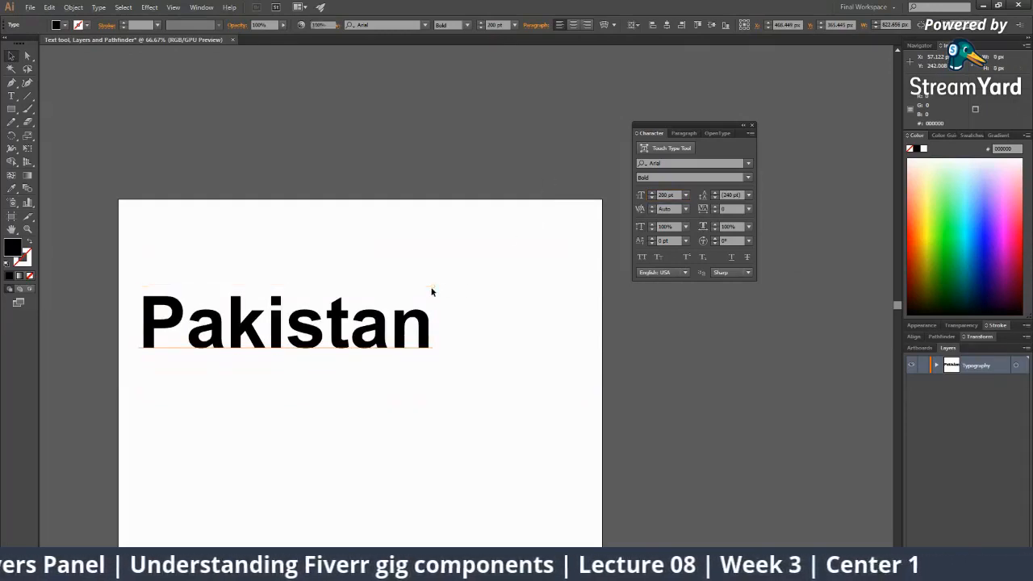
pyautogui.click(419, 312)
pyautogui.moveTo(434, 286); pyautogui.dragTo(478, 276)
pyautogui.moveTo(353, 368); pyautogui.dragTo(410, 355)
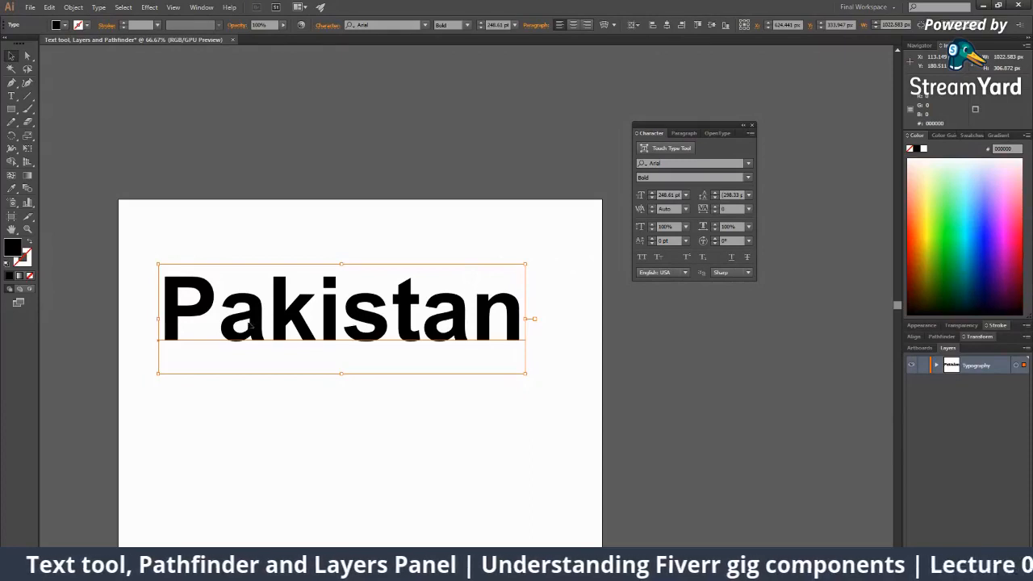
# Add a second line reading Zindabad below Pakistan in the same text object and select the object.
pyautogui.doubleClick(524, 315)
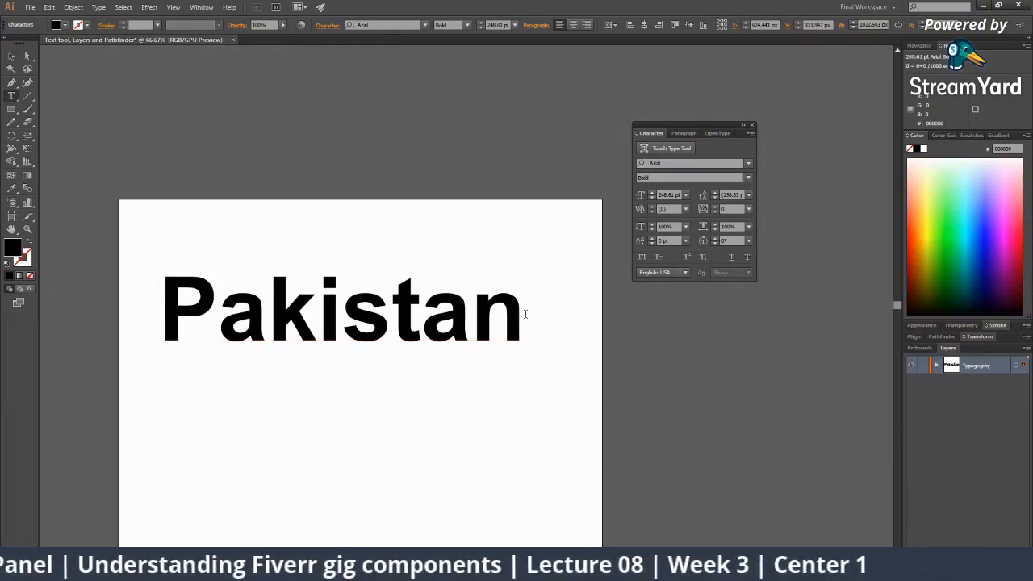
pyautogui.press('Return')
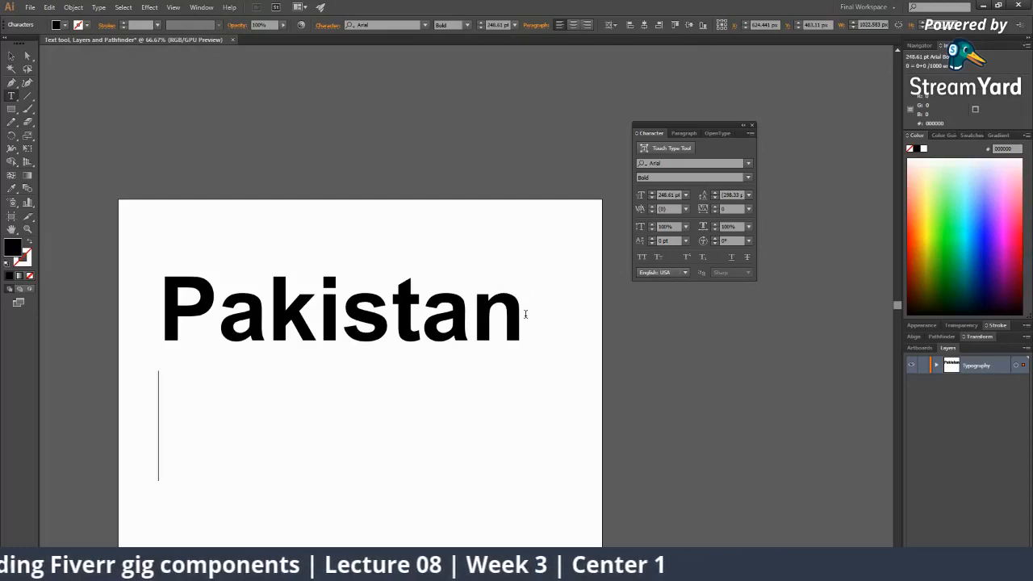
pyautogui.write('Z')
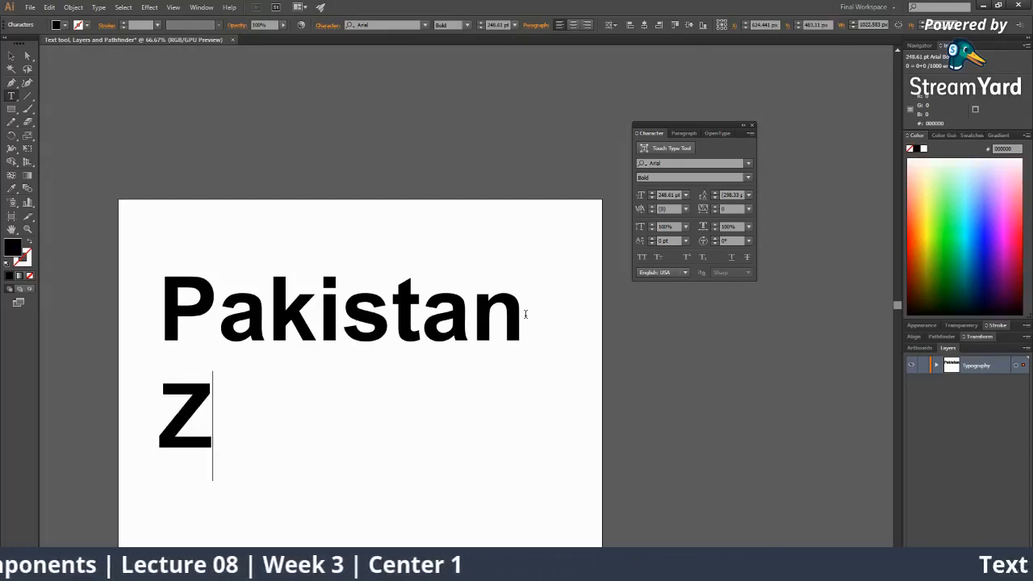
pyautogui.write('indabad')
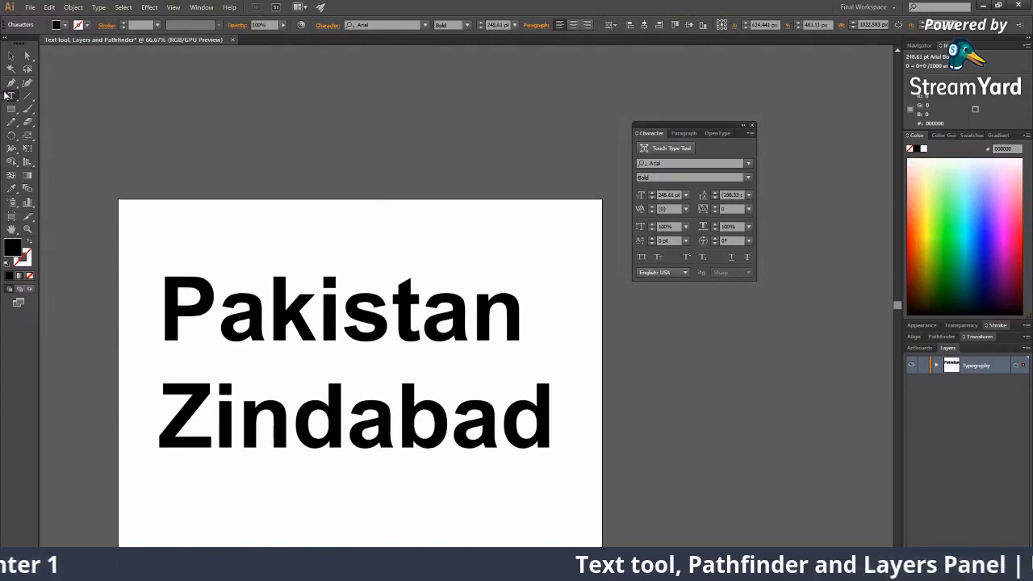
pyautogui.click(11, 55)
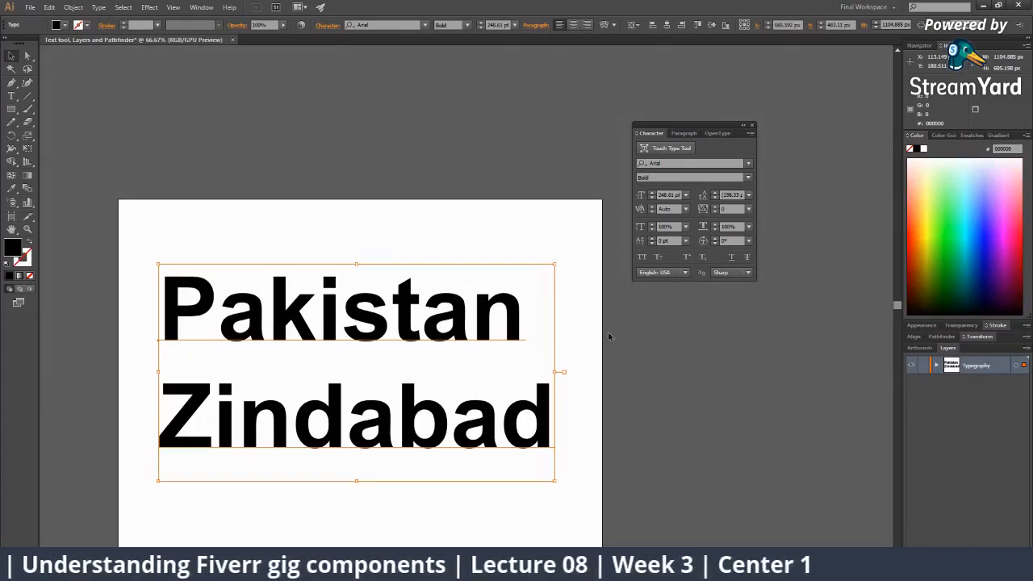
# Increase the leading of the two-line Pakistan Zindabad text gradually to 356 pt.
pyautogui.click(716, 195)
pyautogui.click(716, 195)
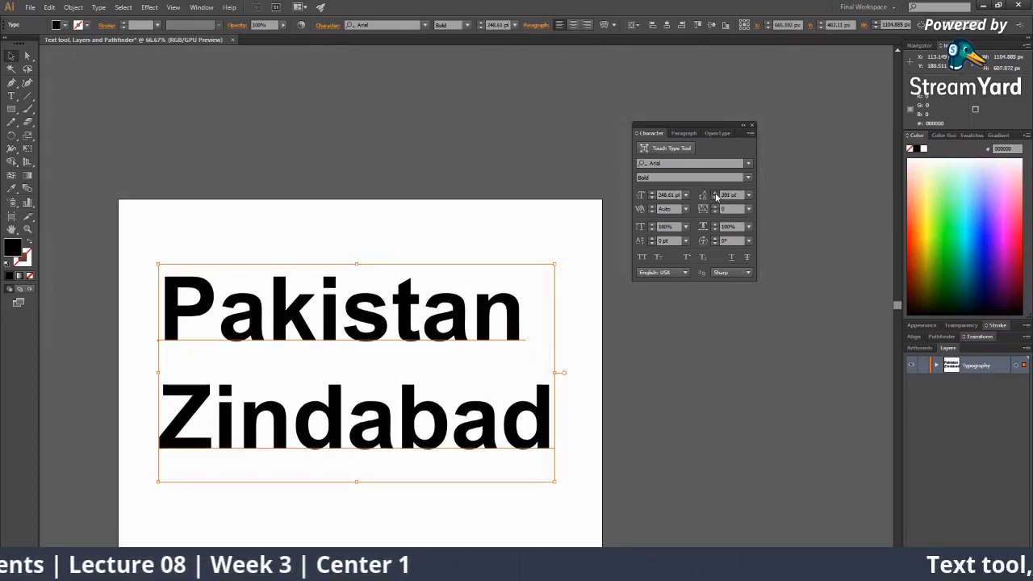
pyautogui.click(716, 195)
pyautogui.click(716, 196)
pyautogui.click(715, 196)
pyautogui.click(716, 195)
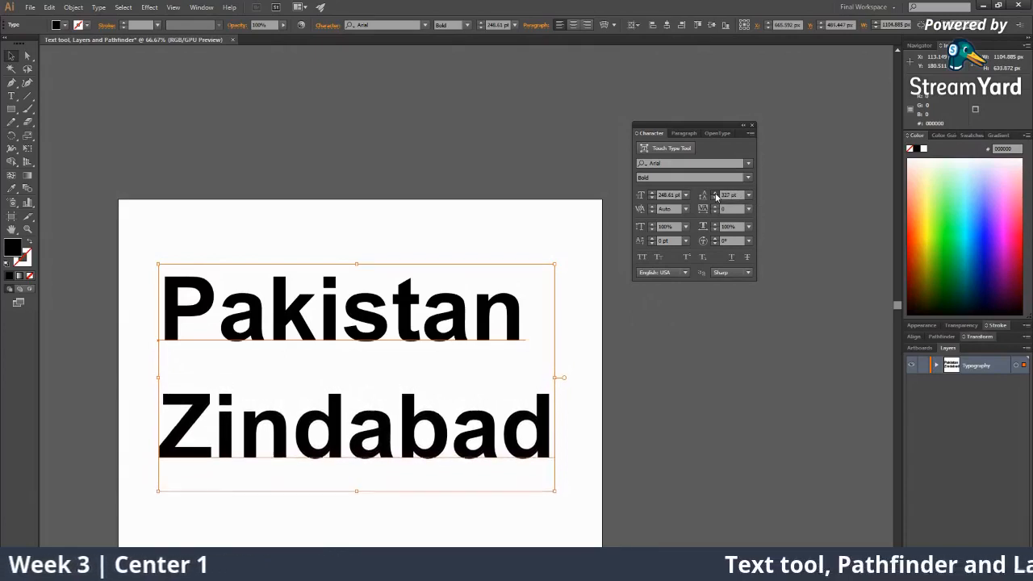
pyautogui.click(716, 196)
pyautogui.click(716, 195)
pyautogui.click(716, 195)
pyautogui.click(716, 195)
pyautogui.click(716, 196)
pyautogui.click(716, 195)
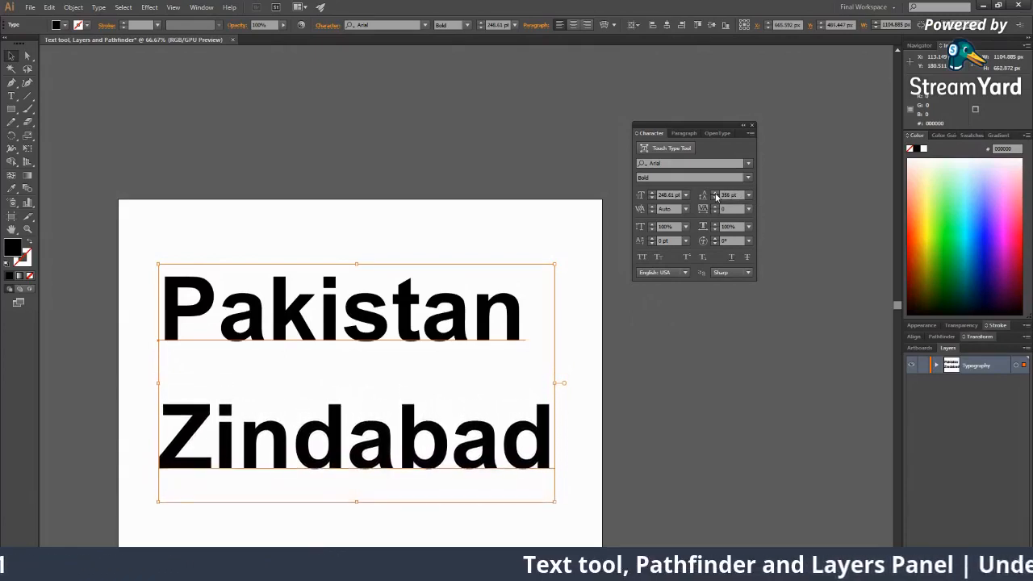
# Set the leading of the Pakistan Zindabad text to 150 pt.
pyautogui.click(721, 195)
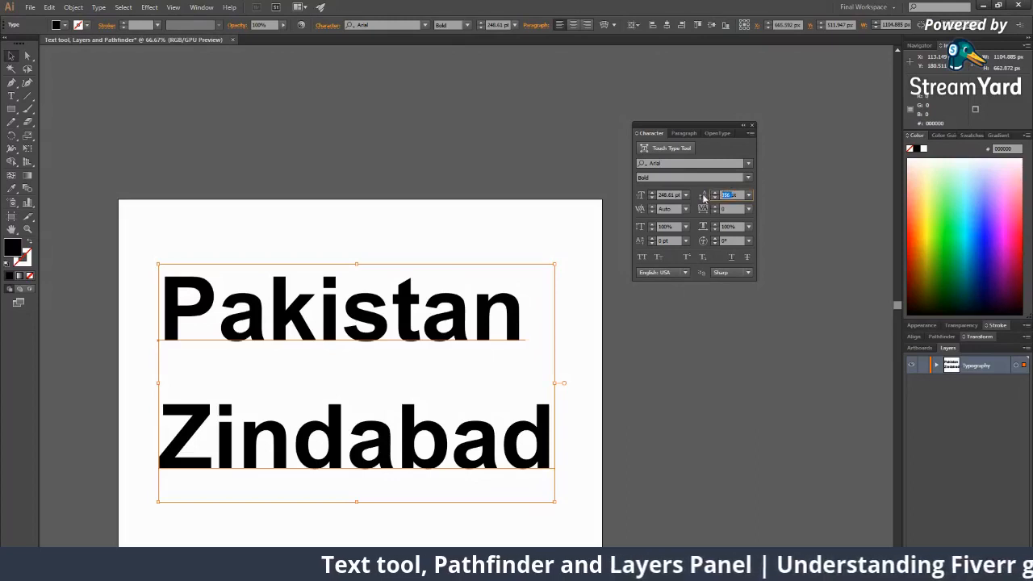
pyautogui.write('150')
pyautogui.press('Return')
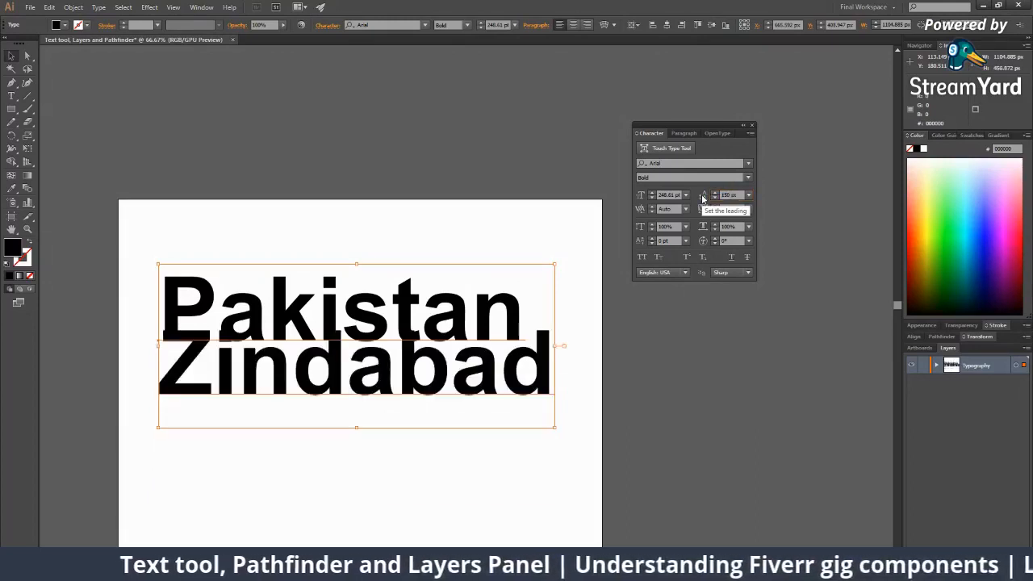
# Reselect the Pakistan Zindabad text and set its leading to 250 pt.
pyautogui.click(487, 482)
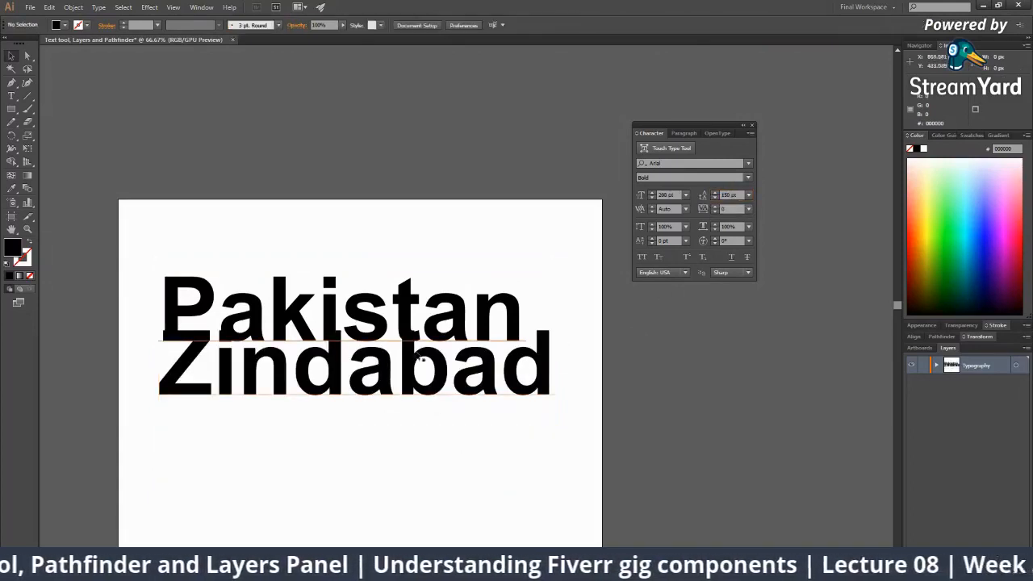
pyautogui.click(386, 367)
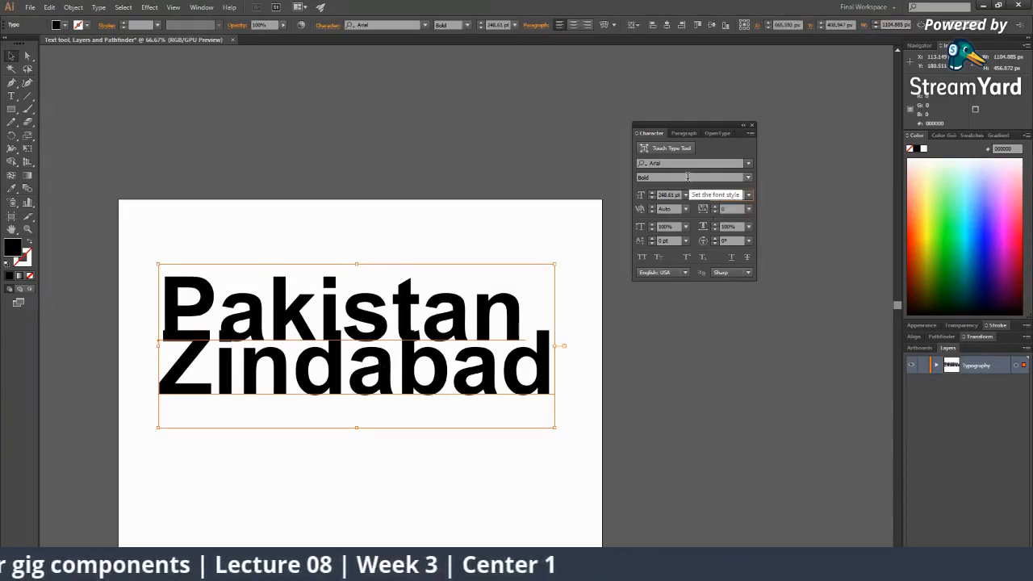
pyautogui.press('Return')
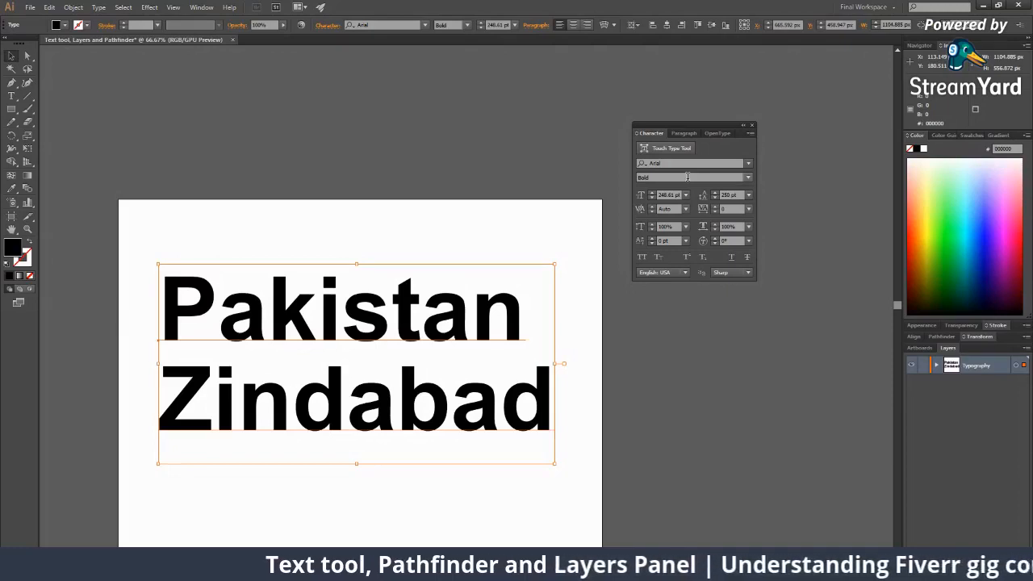
# Delete the word Zindabad from the second line of the text object, leaving only Pakistan.
pyautogui.click(6, 57)
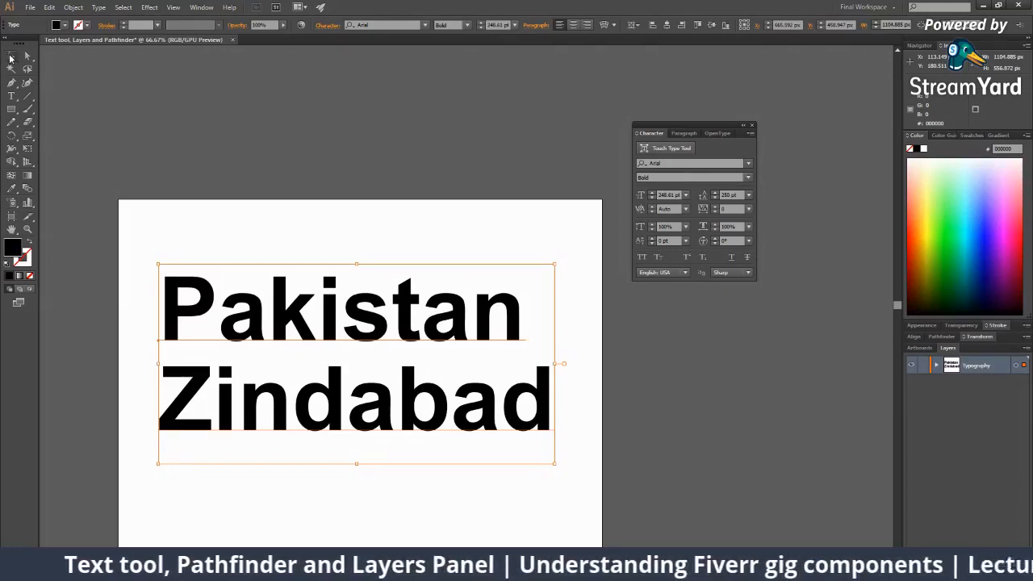
pyautogui.click(433, 472)
pyautogui.click(434, 419)
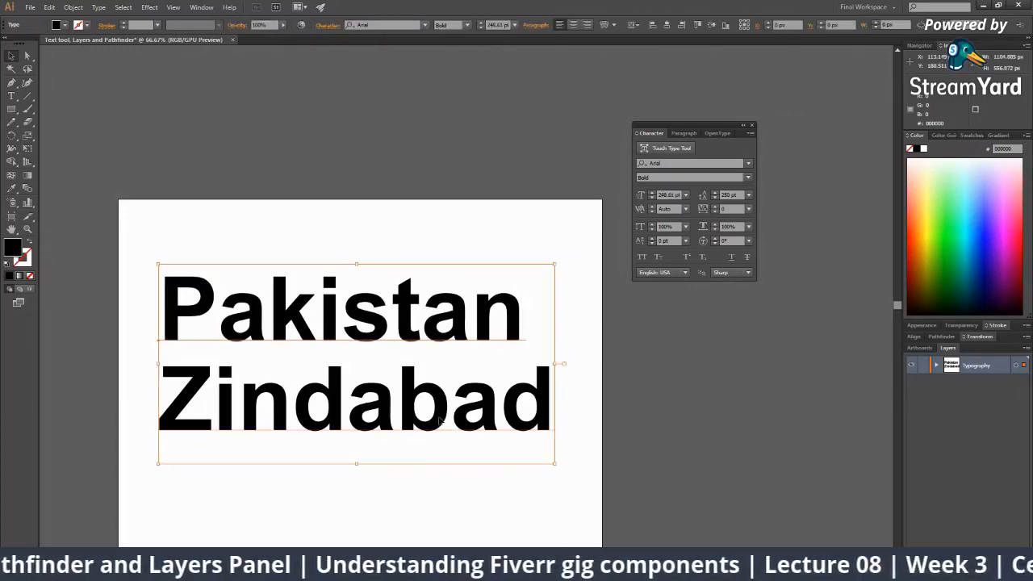
pyautogui.doubleClick(531, 407)
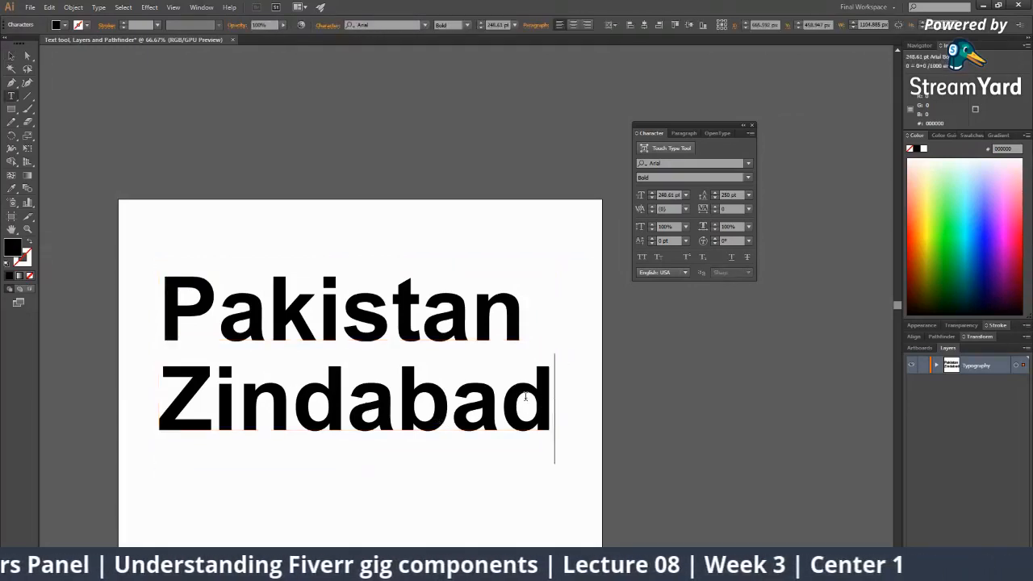
pyautogui.moveTo(554, 408); pyautogui.dragTo(227, 404)
pyautogui.press('BackSpace')
pyautogui.press('BackSpace')
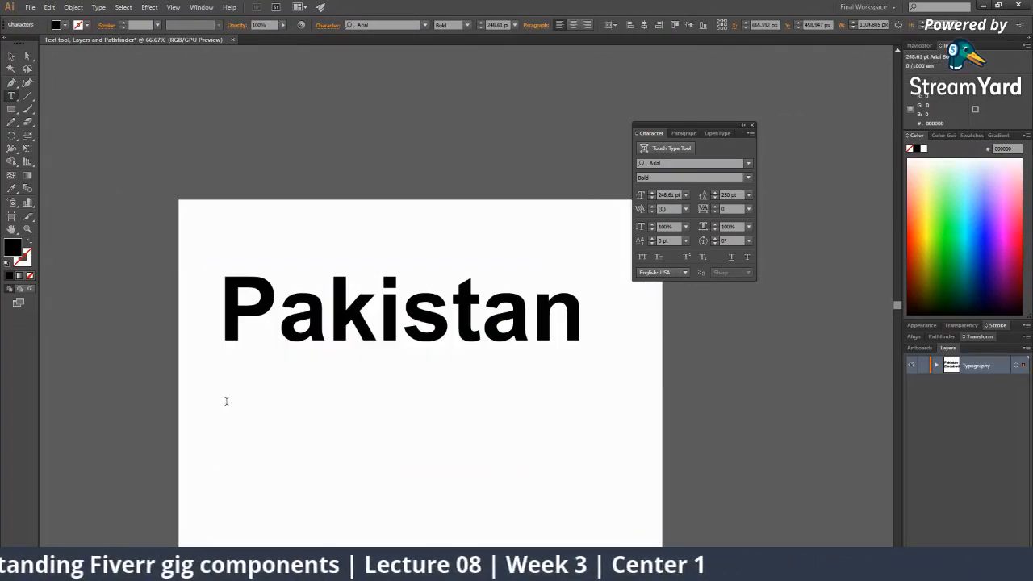
# Leave text editing and move the Pakistan text slightly left and down on the artboard.
pyautogui.click(11, 56)
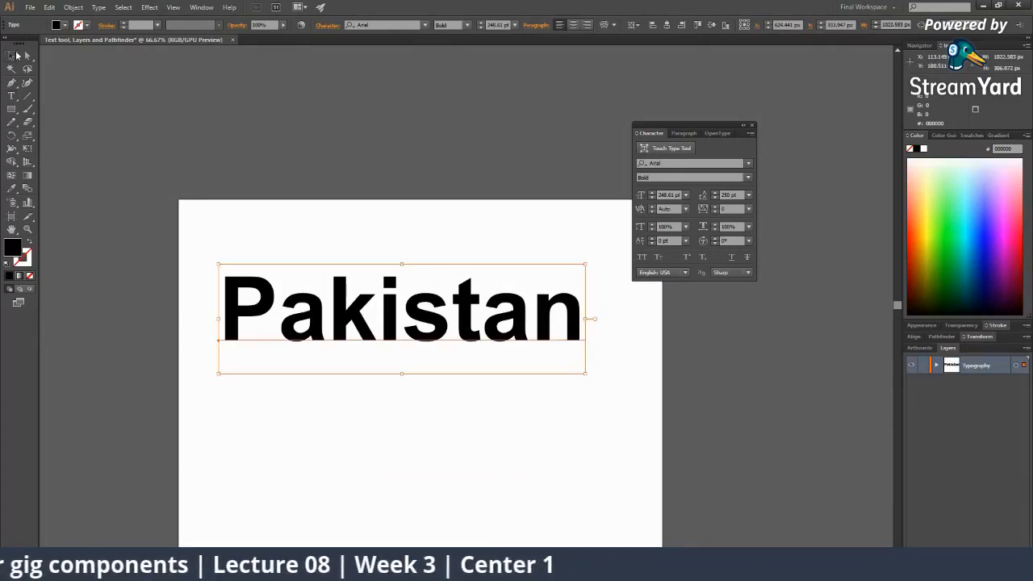
pyautogui.click(495, 460)
pyautogui.moveTo(510, 430); pyautogui.dragTo(460, 421)
pyautogui.moveTo(400, 338)
pyautogui.mouseDown()
pyautogui.moveTo(410, 350)
pyautogui.moveTo(392, 349)
pyautogui.mouseUp()
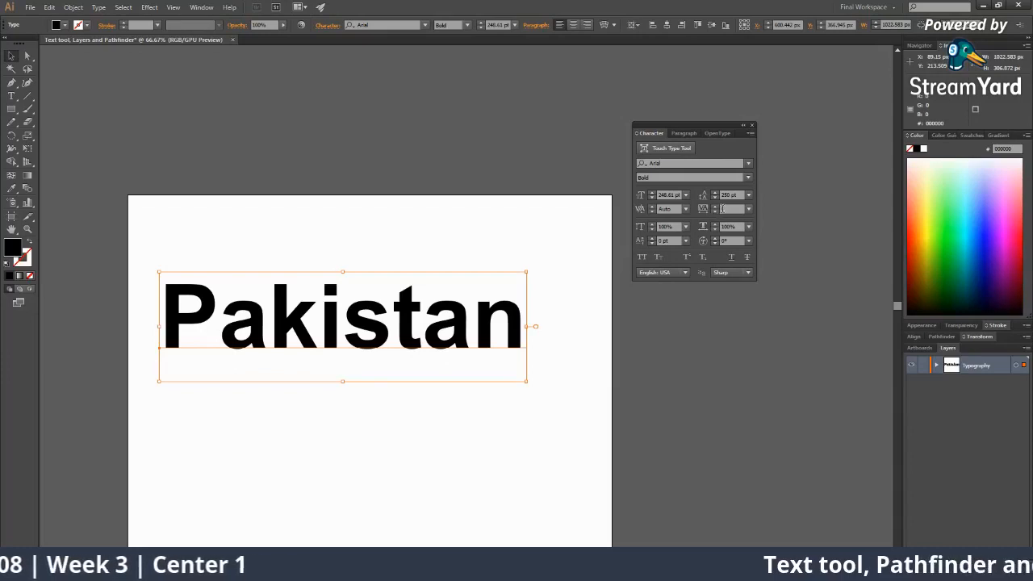
# Set the tracking of the Pakistan text to 50 and deselect it.
pyautogui.click(726, 209)
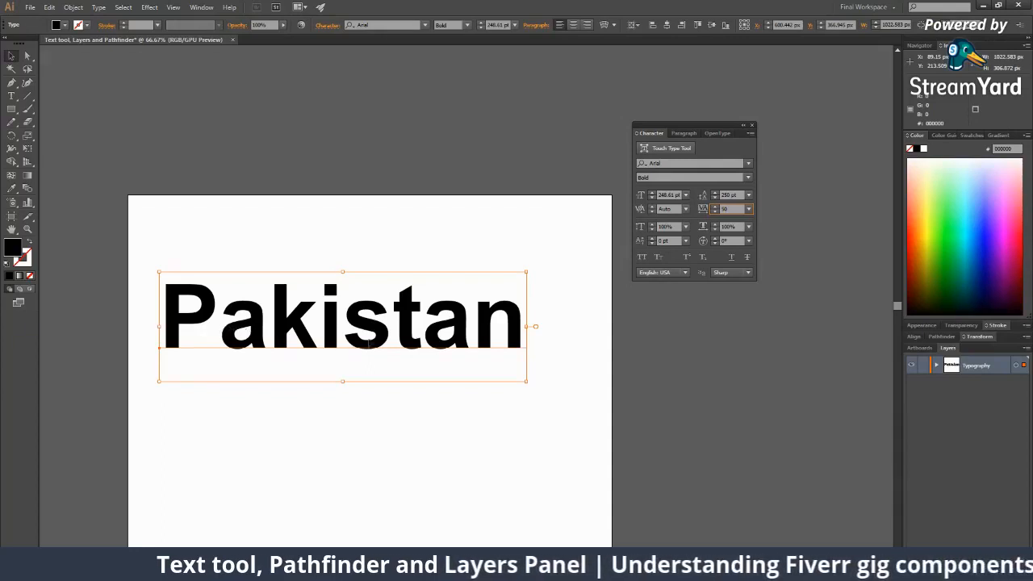
pyautogui.press('Return')
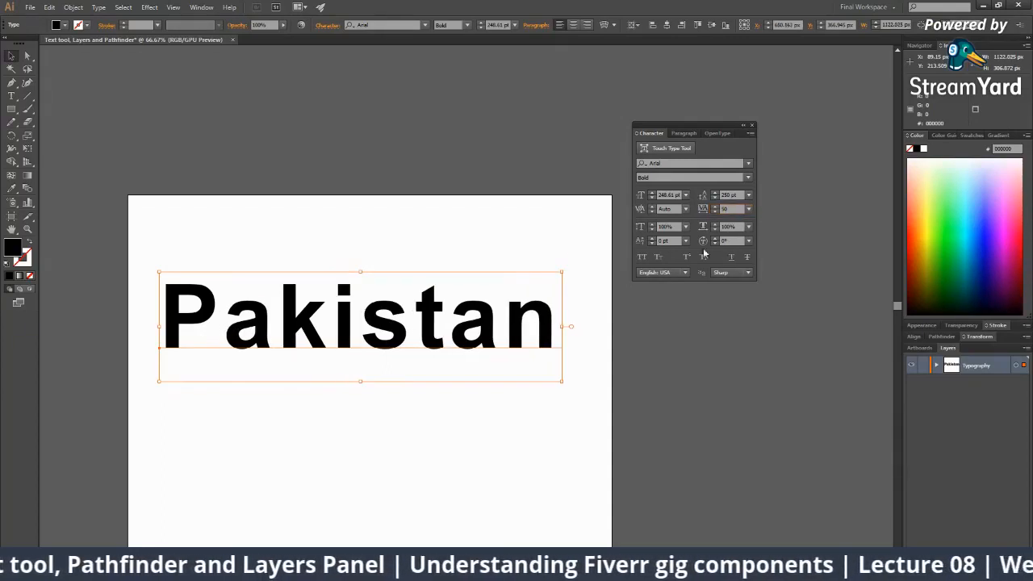
pyautogui.click(266, 427)
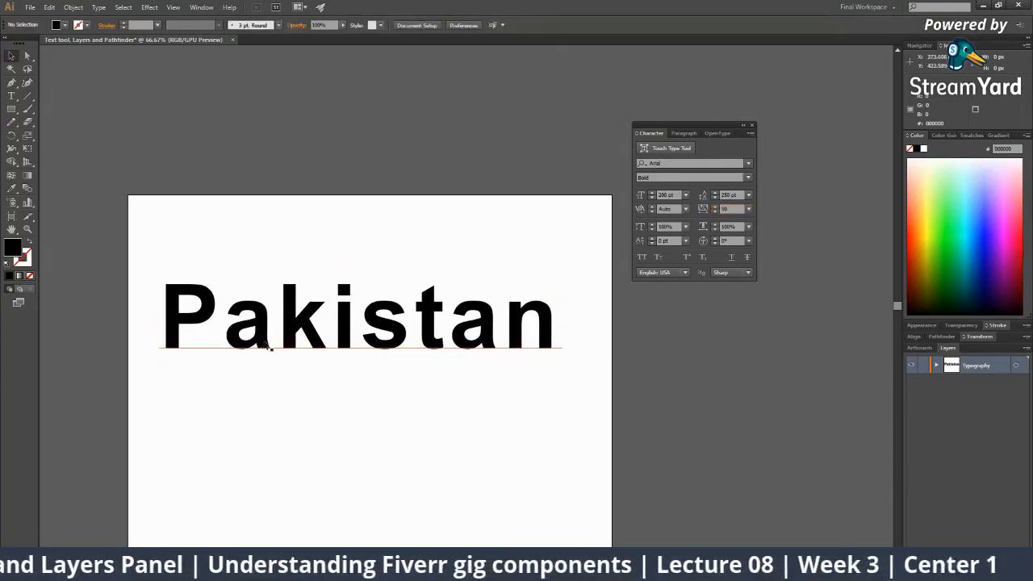
# Reselect the Pakistan text and set its tracking to 200.
pyautogui.click(727, 208)
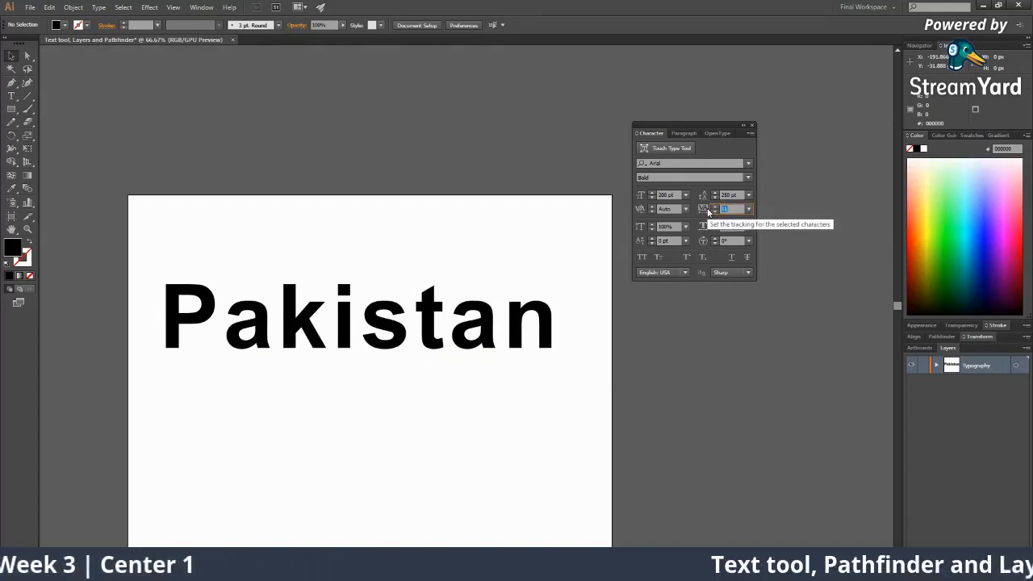
pyautogui.press('Return')
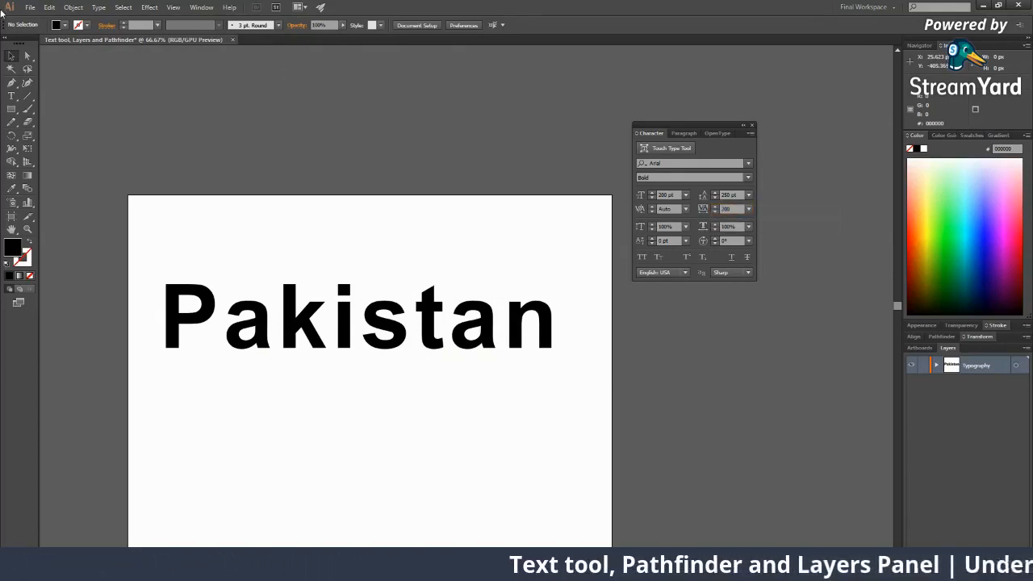
pyautogui.click(270, 315)
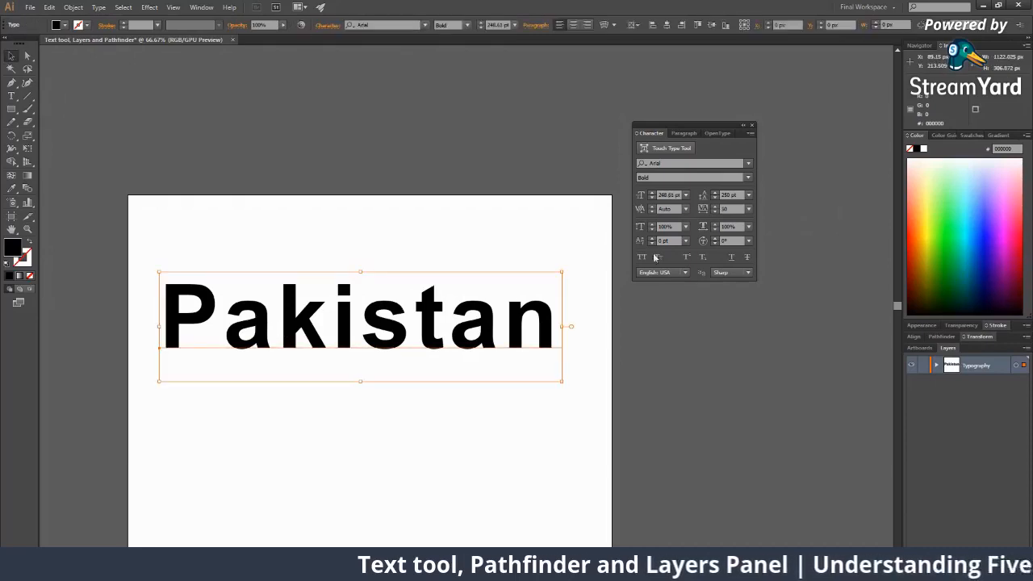
pyautogui.click(728, 209)
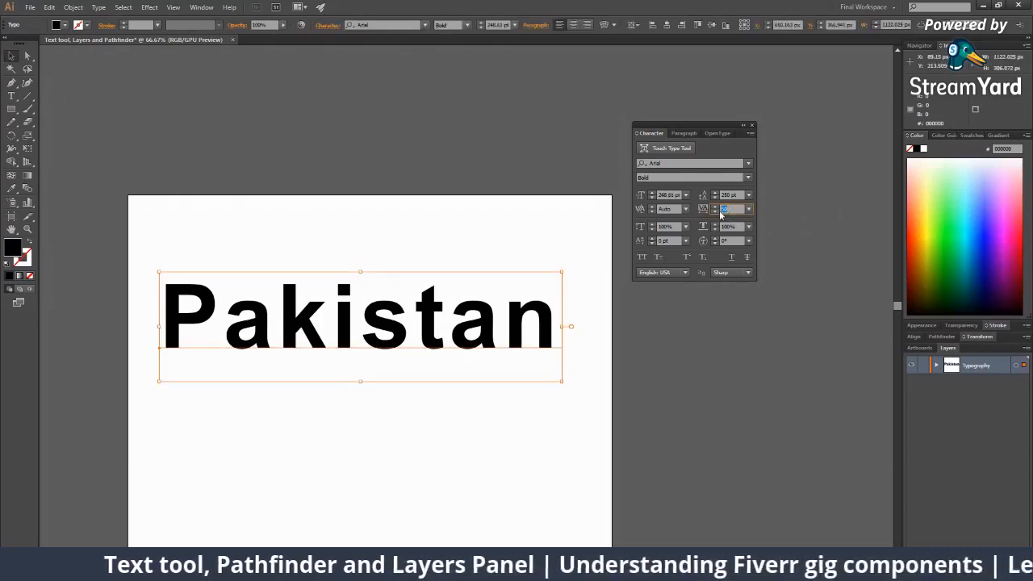
pyautogui.write('200')
pyautogui.press('Return')
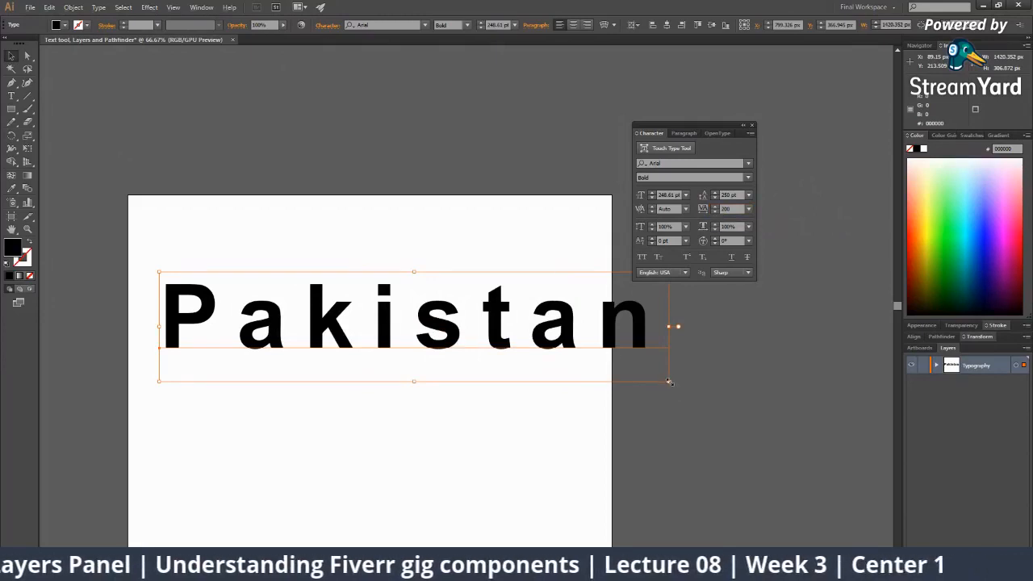
# Scale the widely spaced Pakistan text down to 200 pt so it fits within the artboard, and deselect it.
pyautogui.moveTo(669, 381); pyautogui.dragTo(618, 370)
pyautogui.moveTo(569, 331); pyautogui.dragTo(508, 336)
pyautogui.click(513, 405)
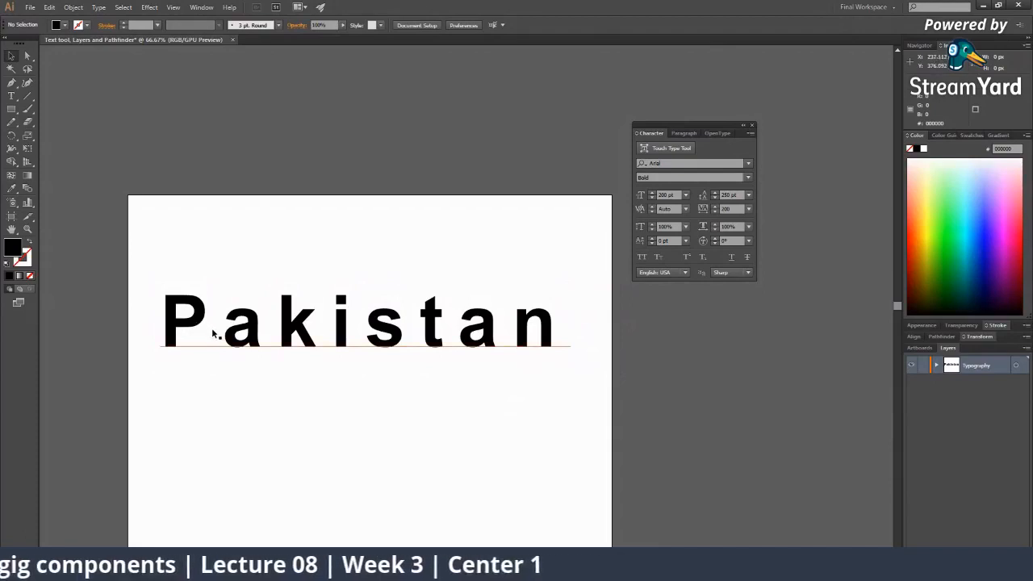
# Select the resized Pakistan text and set its tracking to 0.
pyautogui.click(333, 341)
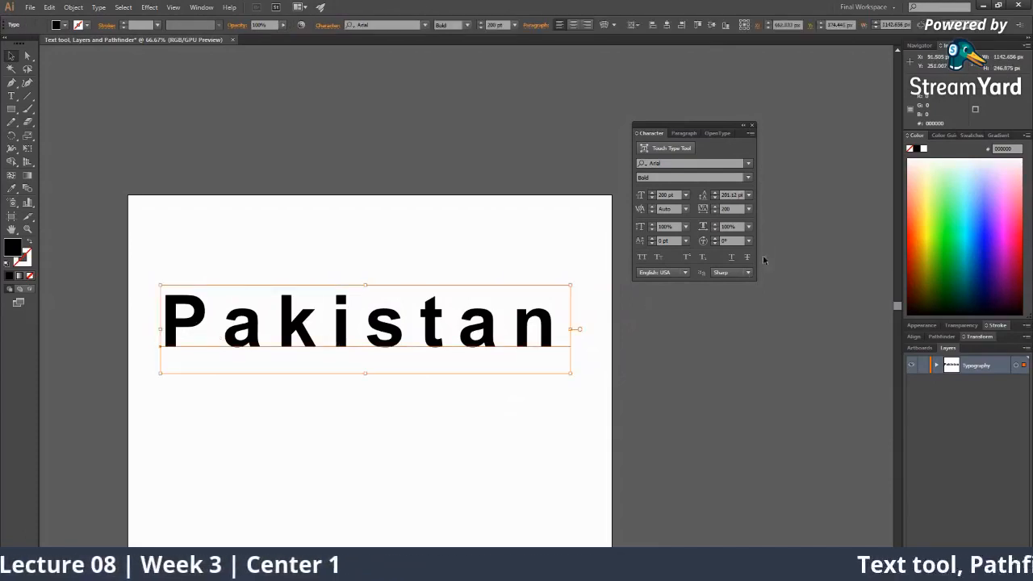
pyautogui.click(727, 208)
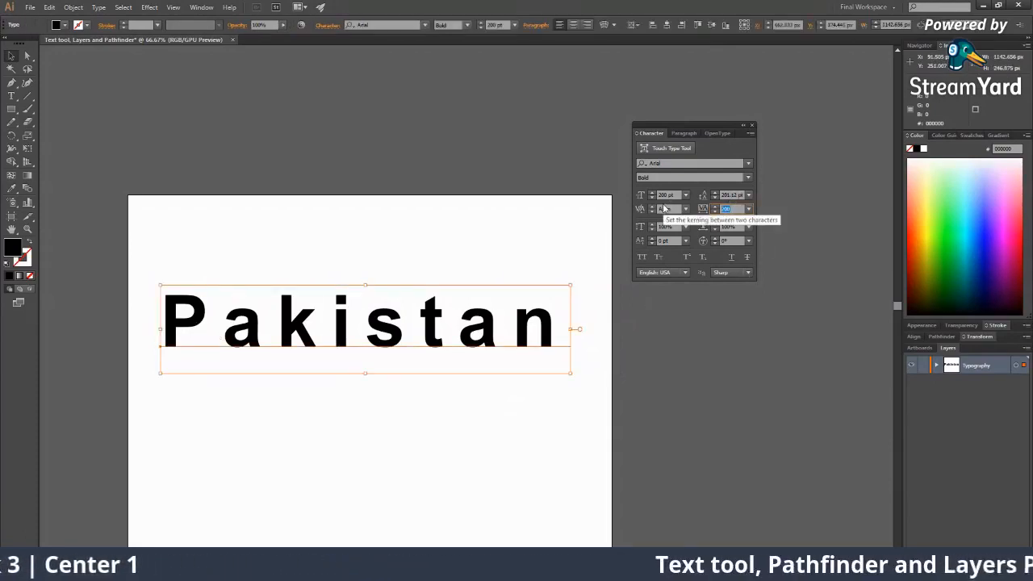
pyautogui.write('0')
pyautogui.press('Return')
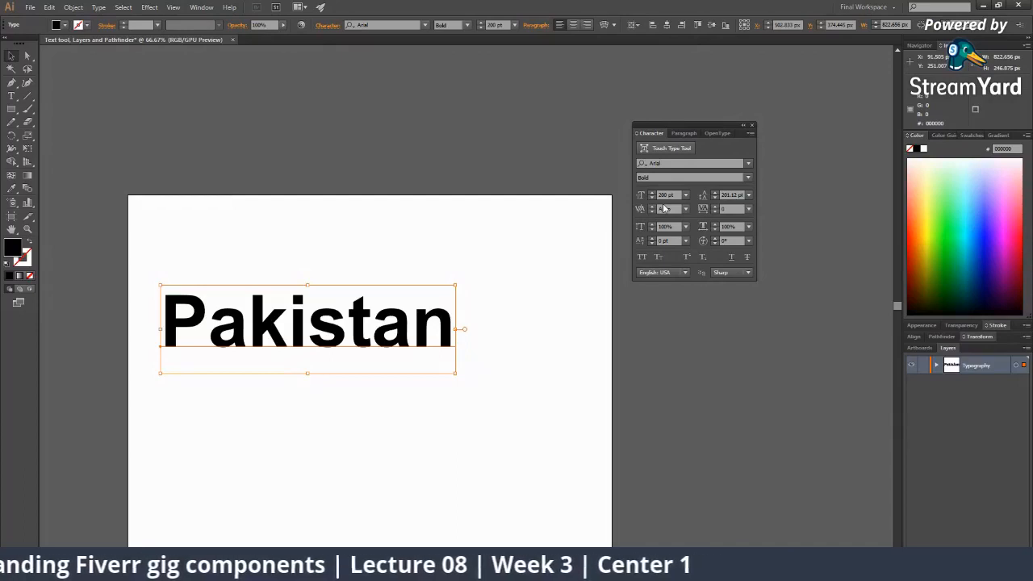
# Tighten the tracking of the Pakistan text to the preset -50 and further to -100.
pyautogui.click(748, 209)
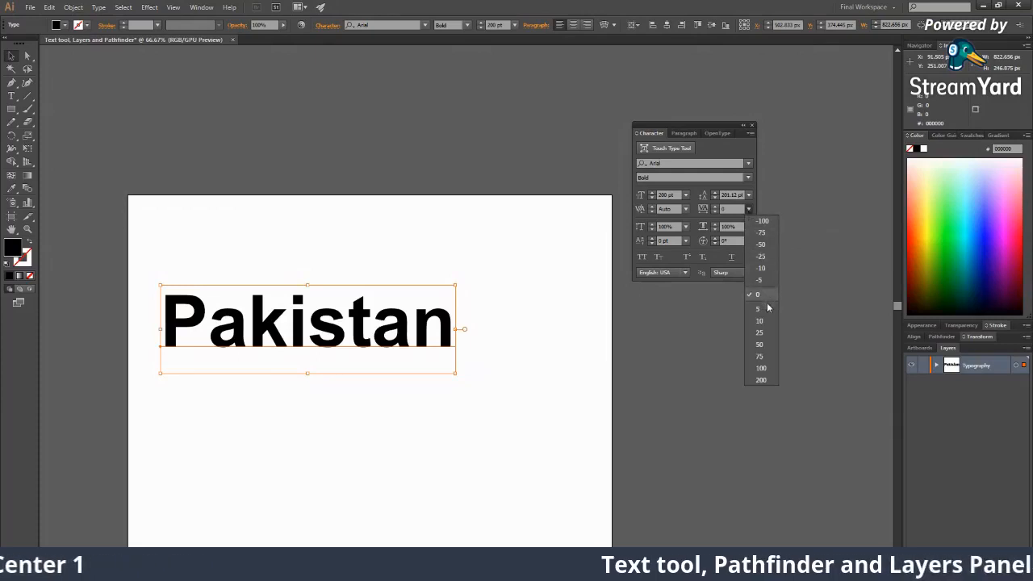
pyautogui.click(760, 244)
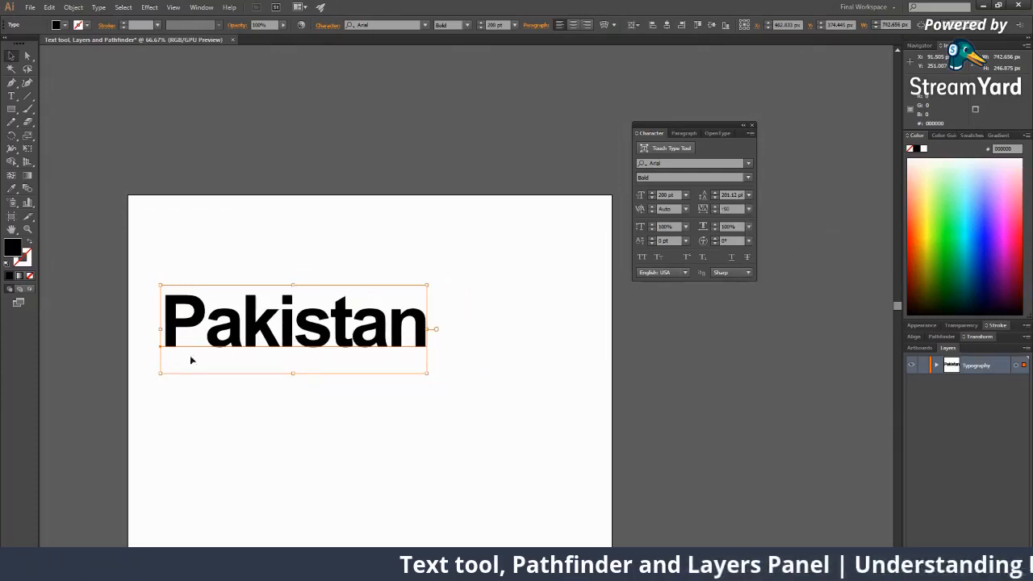
pyautogui.click(750, 209)
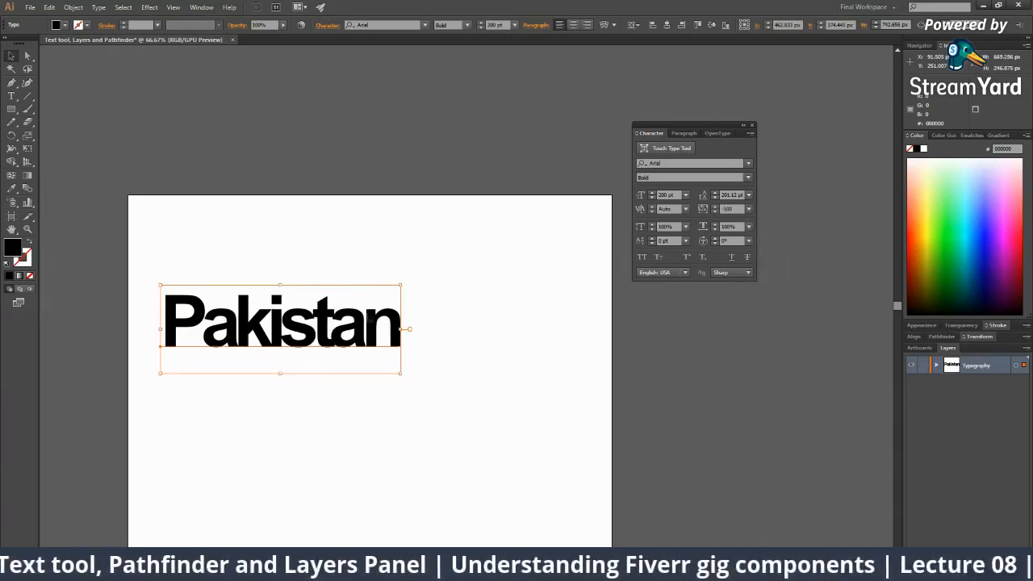
pyautogui.click(763, 221)
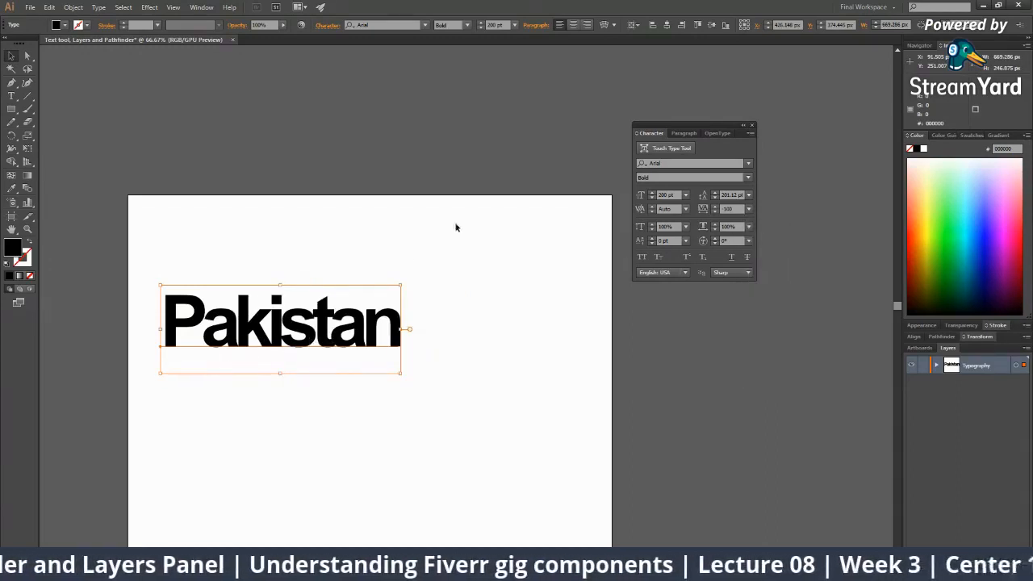
# Reset the tracking of the Pakistan text to 0 and widen it to the preset 200.
pyautogui.click(749, 210)
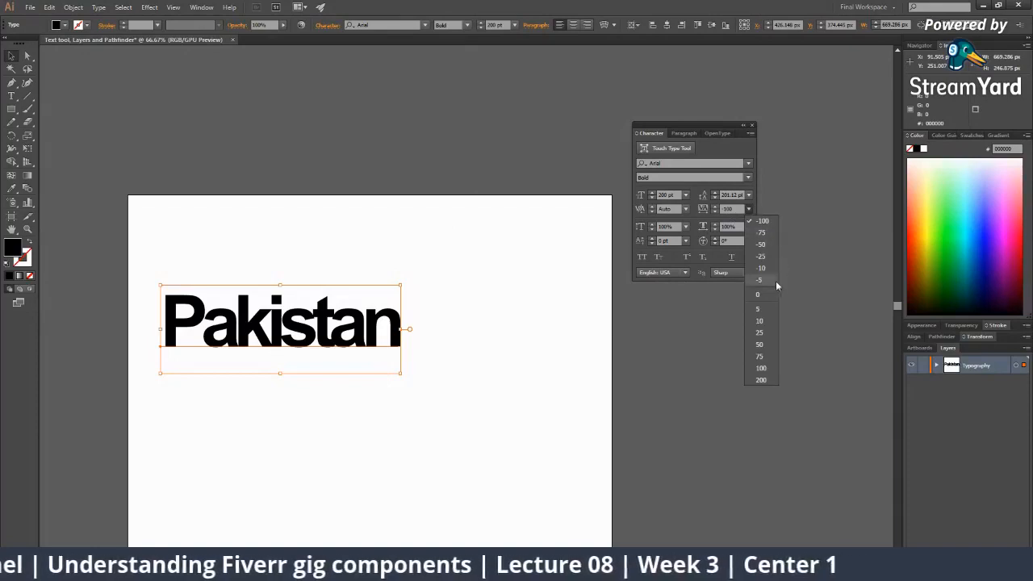
pyautogui.click(765, 295)
pyautogui.click(748, 210)
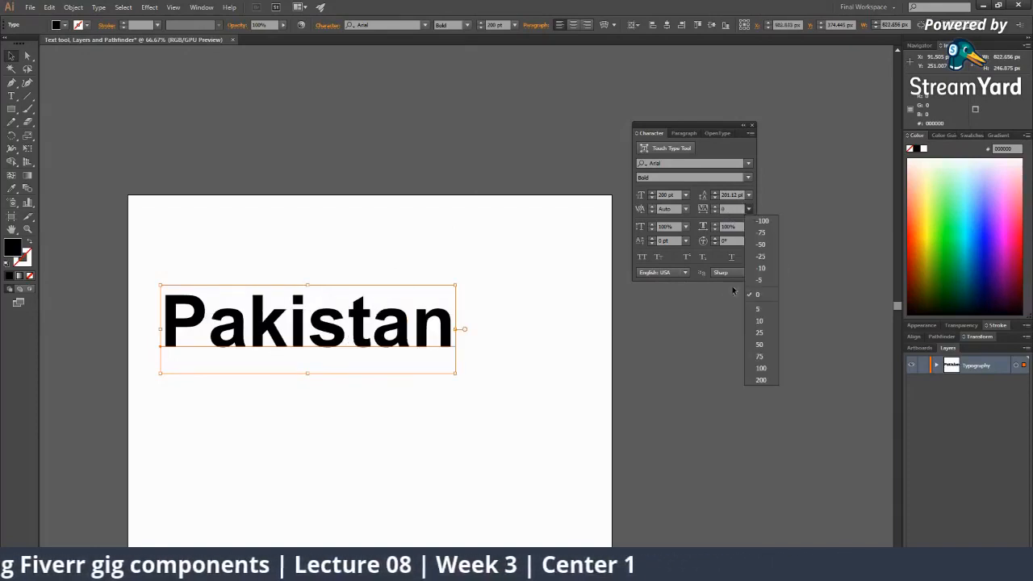
pyautogui.click(762, 377)
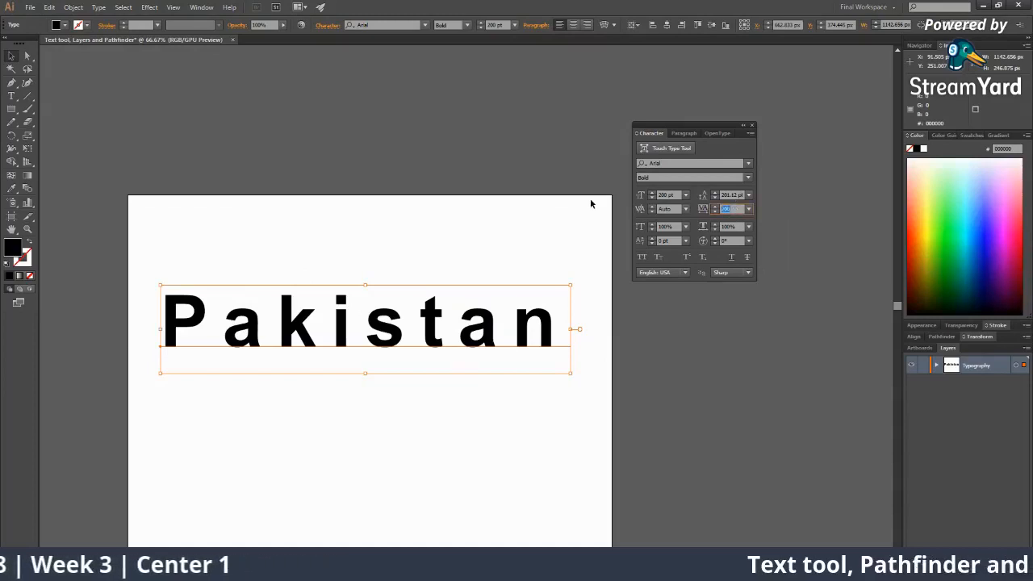
# Widen the tracking of the Pakistan text to the custom value 500 and return it to 0.
pyautogui.write('500')
pyautogui.press('Return')
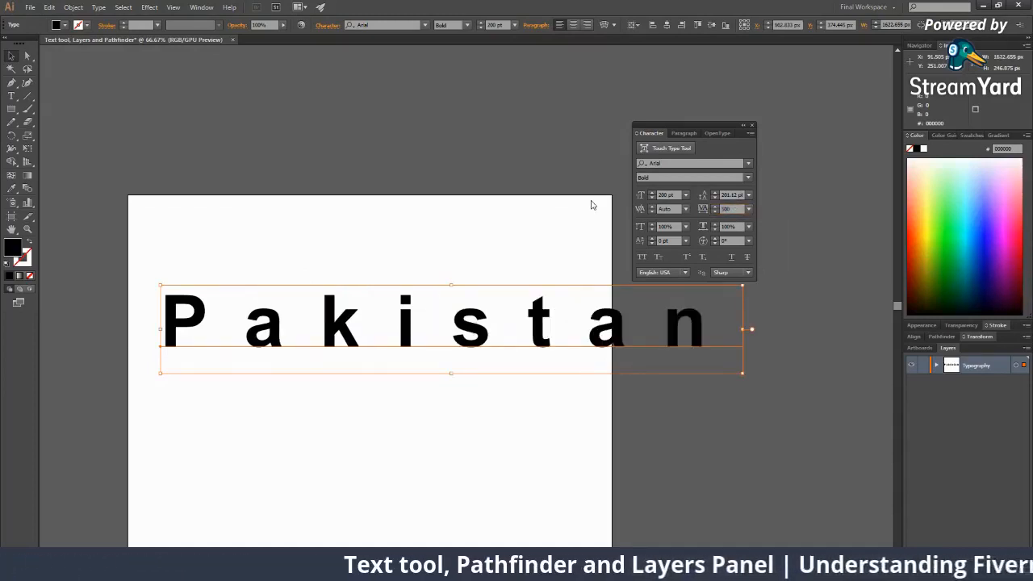
pyautogui.click(748, 209)
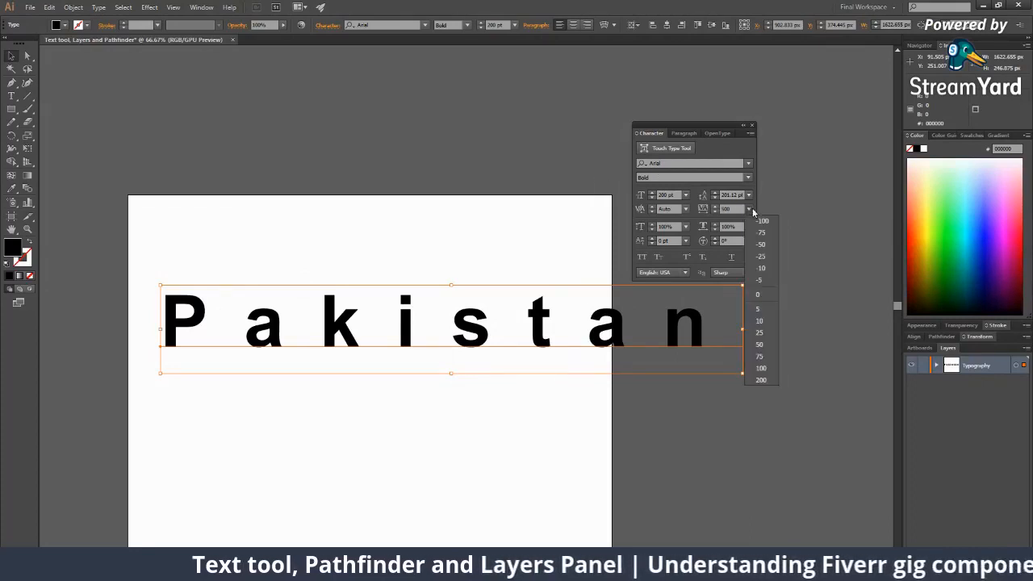
pyautogui.click(758, 296)
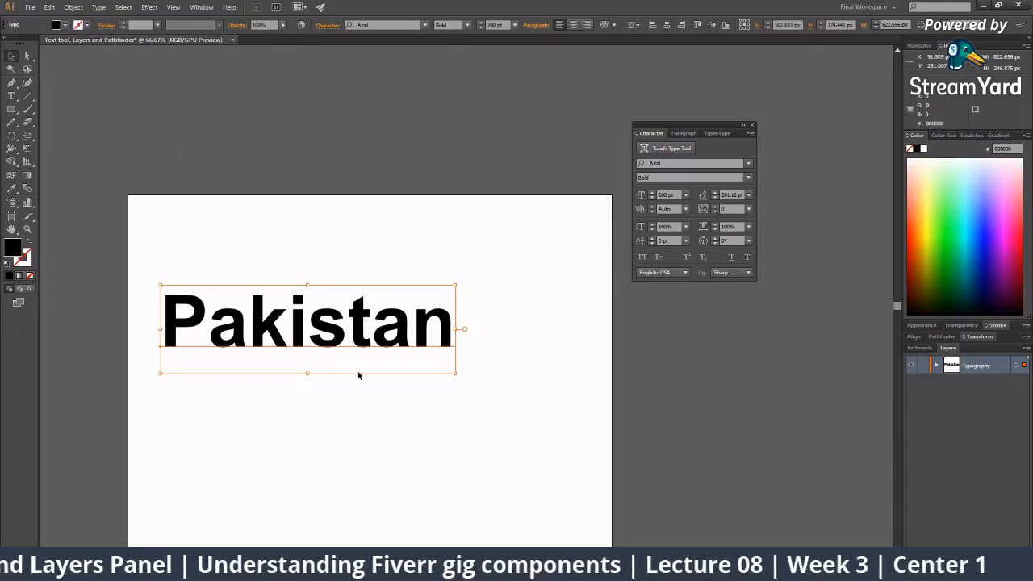
# Examine the gap between the s and t of Pakistan at 100% zoom, placing the text cursor there and leaving text editing.
pyautogui.press('z')
pyautogui.click(367, 336)
pyautogui.click(414, 321)
pyautogui.click(415, 322)
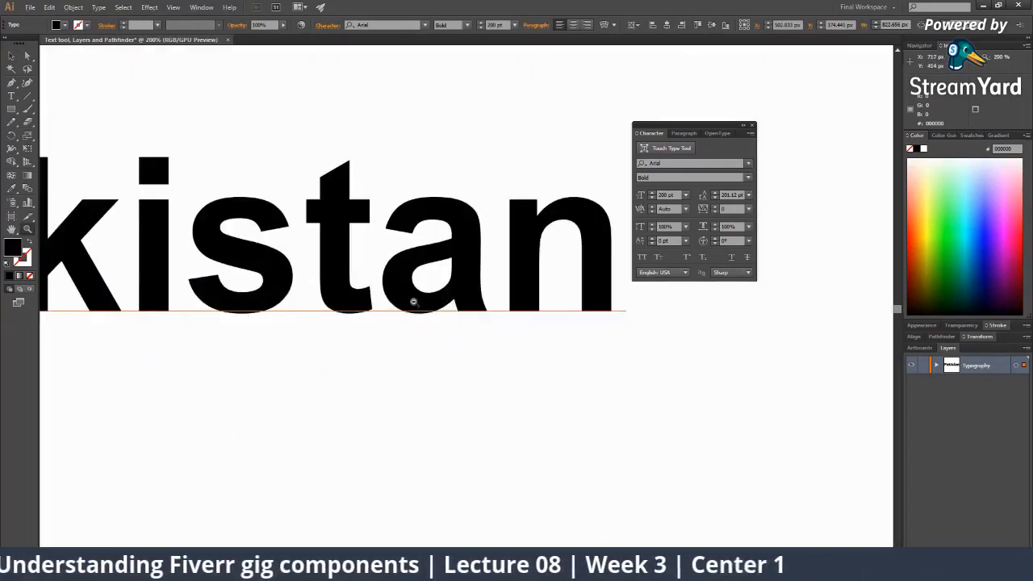
pyautogui.keyDown('alt'); pyautogui.click(410, 299); pyautogui.keyUp('alt')
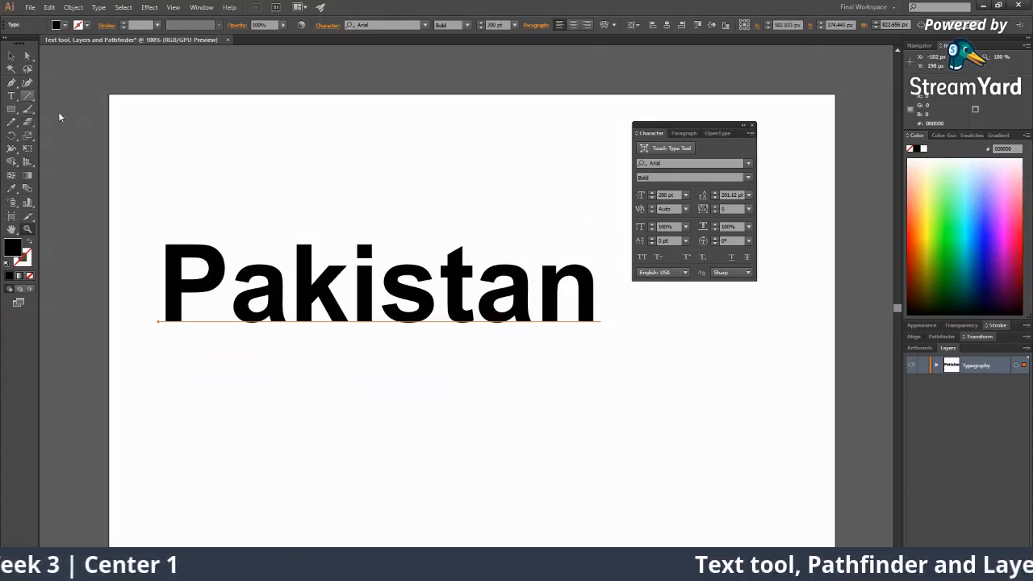
pyautogui.press('v')
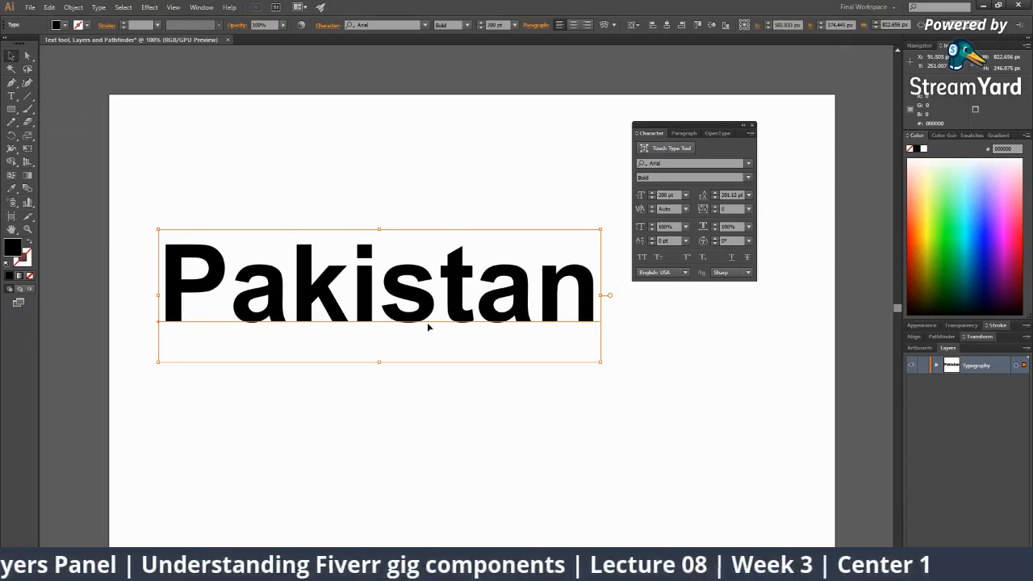
pyautogui.doubleClick(442, 282)
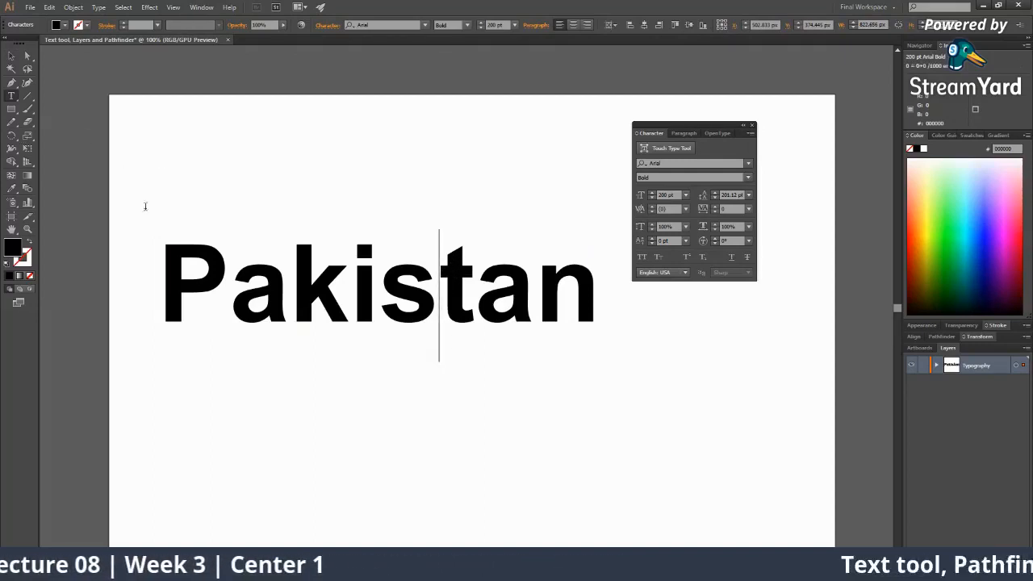
pyautogui.click(12, 55)
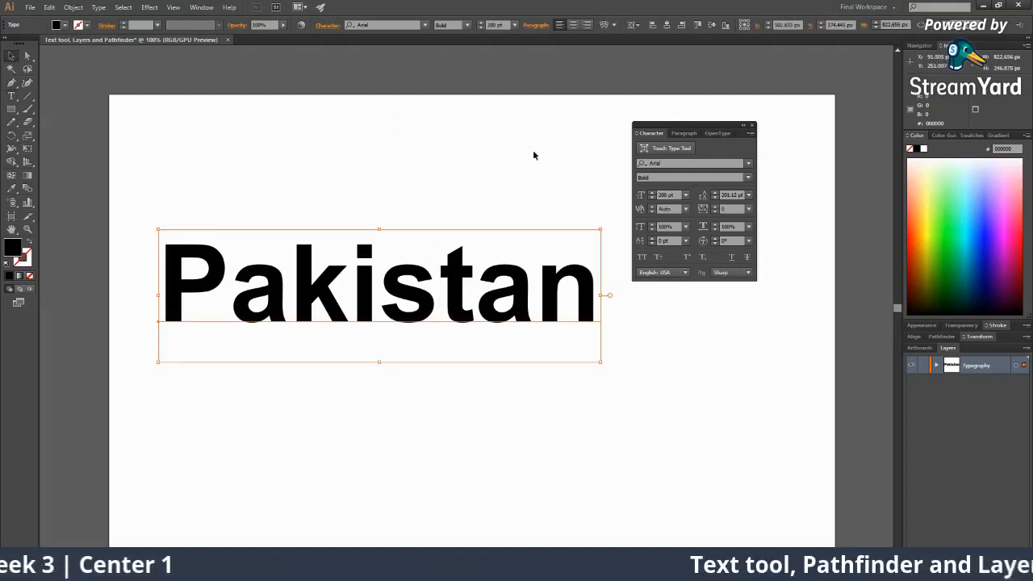
# Raise the tracking of the whole Pakistan text in small increments and bring it back down to 0.
pyautogui.click(714, 207)
pyautogui.click(714, 207)
pyautogui.click(715, 207)
pyautogui.click(714, 207)
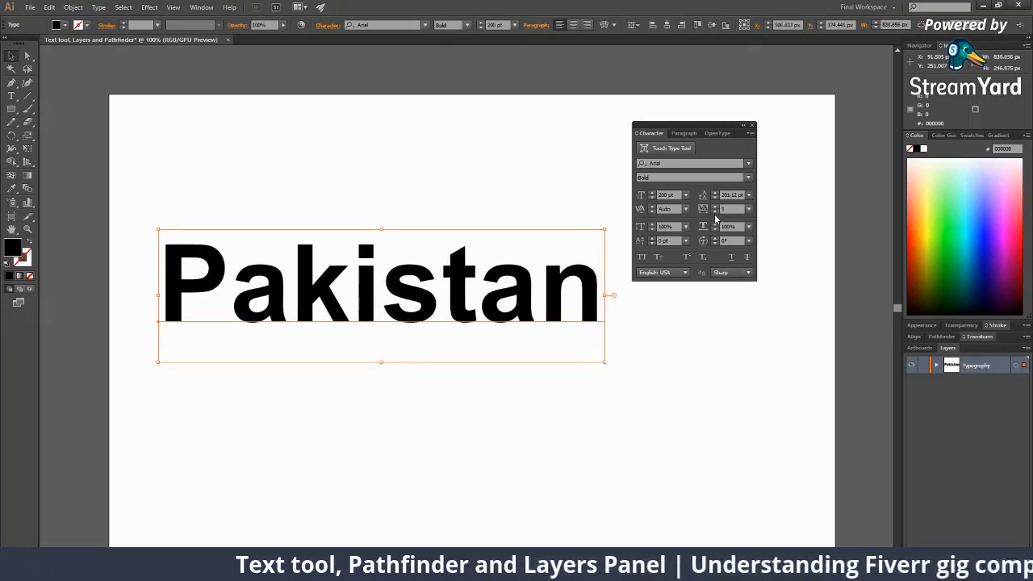
pyautogui.click(715, 211)
pyautogui.click(715, 212)
pyautogui.click(715, 212)
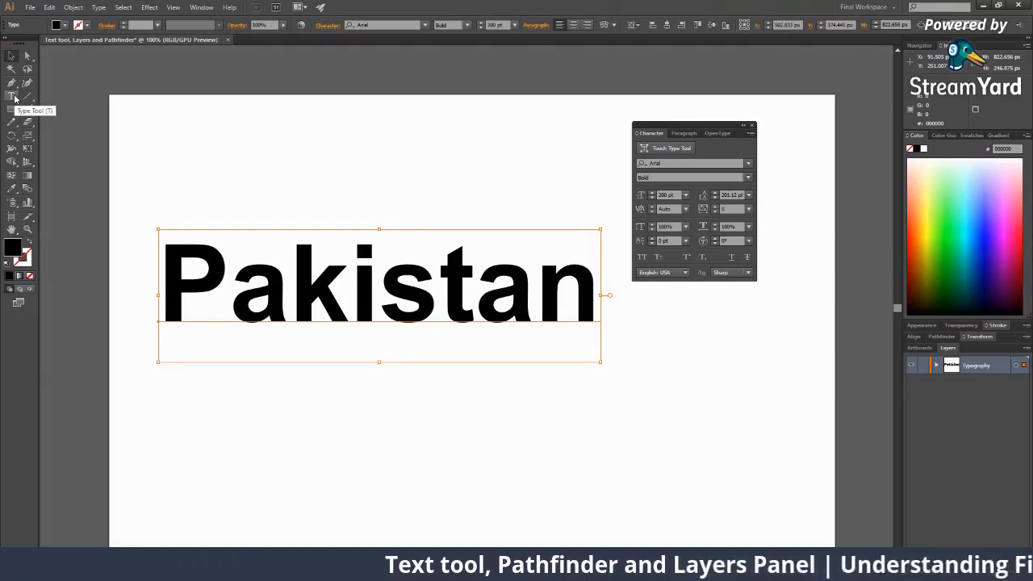
# Place the text cursor between the s and t of Pakistan and increase the kerning there to 100.
pyautogui.doubleClick(440, 289)
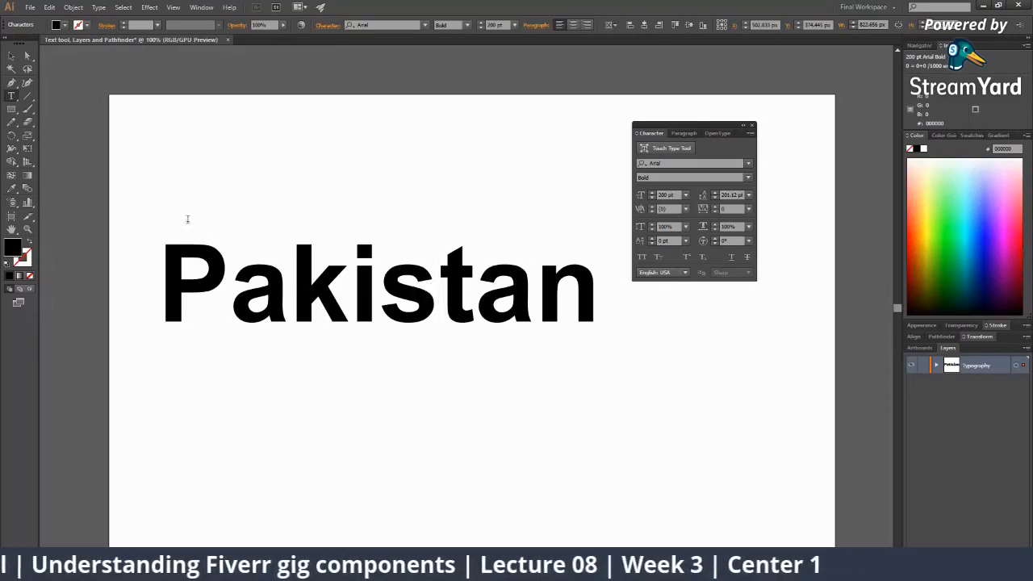
pyautogui.press('Escape')
pyautogui.press('t')
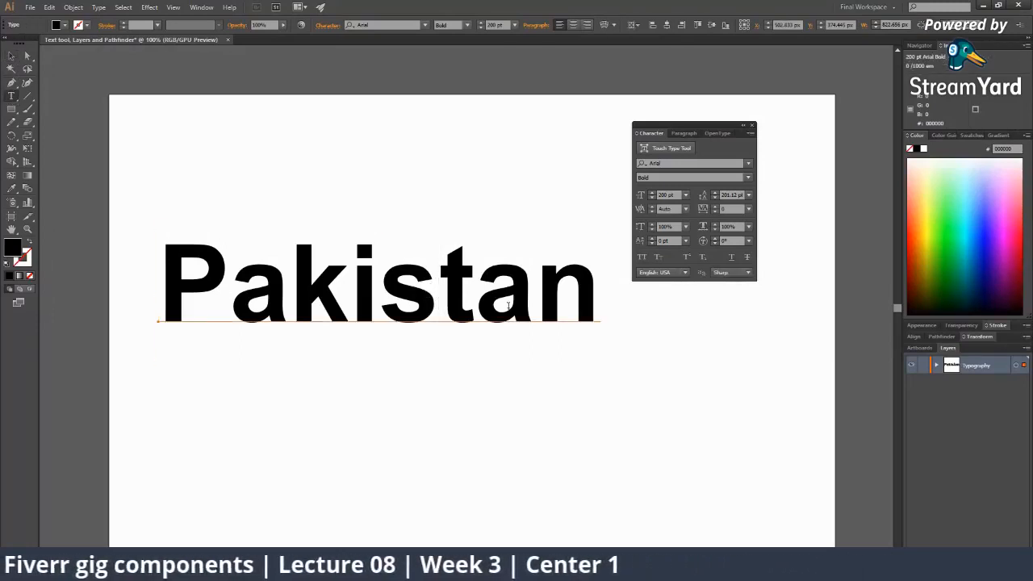
pyautogui.click(434, 287)
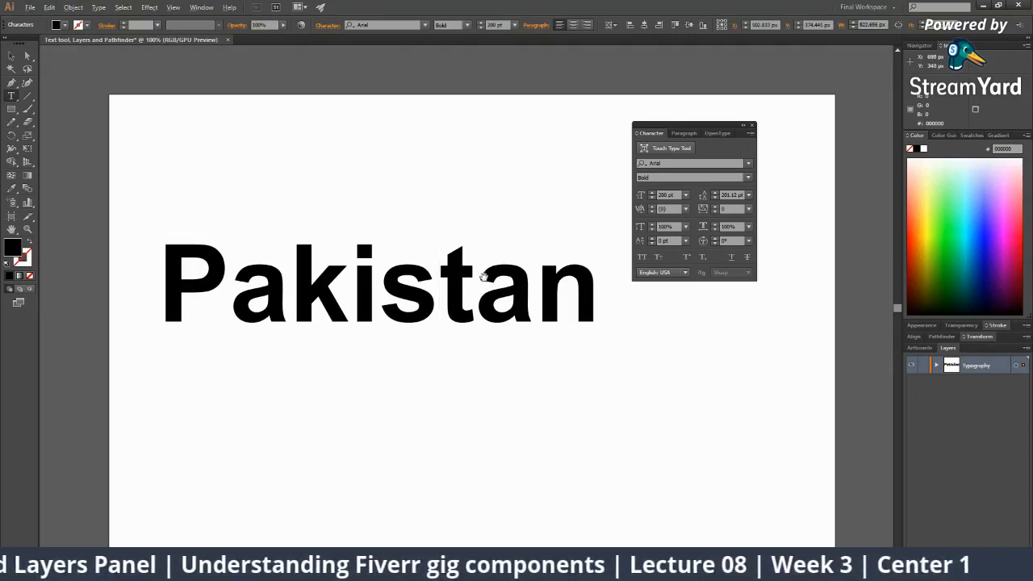
pyautogui.hotkey('alt', 'Right')
pyautogui.hotkey('alt', 'Right')
pyautogui.hotkey('alt', 'Right')
pyautogui.hotkey('alt', 'Right')
pyautogui.hotkey('alt', 'Right')
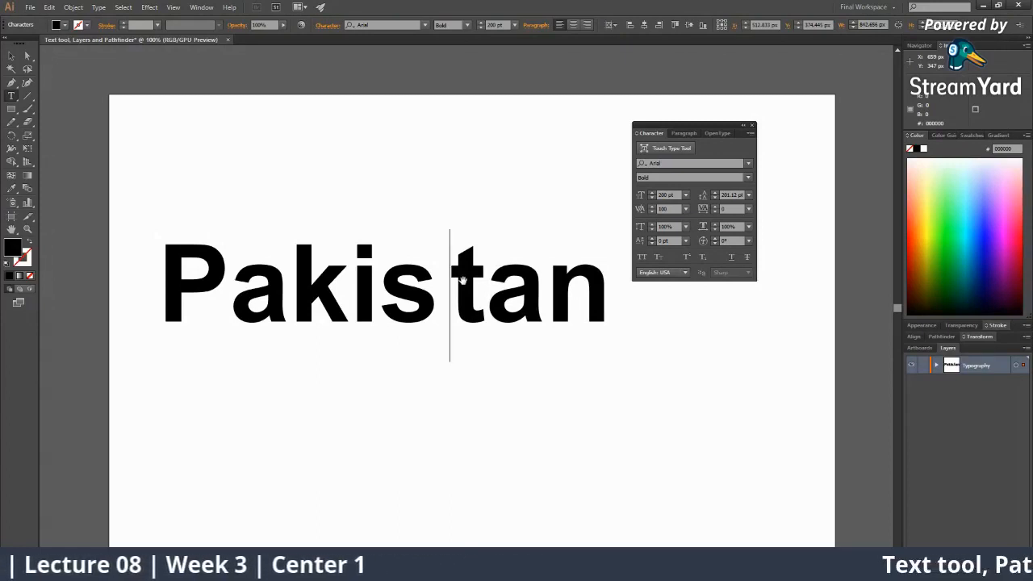
# Increase the kerning between the s and t of Pakistan to 300, leave text editing and deselect the text.
pyautogui.hotkey('alt', 'Right')
pyautogui.hotkey('alt', 'Right')
pyautogui.hotkey('alt', 'Right')
pyautogui.hotkey('alt', 'Right')
pyautogui.hotkey('alt', 'Right')
pyautogui.hotkey('alt', 'Right')
pyautogui.hotkey('alt', 'Right')
pyautogui.hotkey('alt', 'Right')
pyautogui.hotkey('alt', 'Right')
pyautogui.hotkey('alt', 'Right')
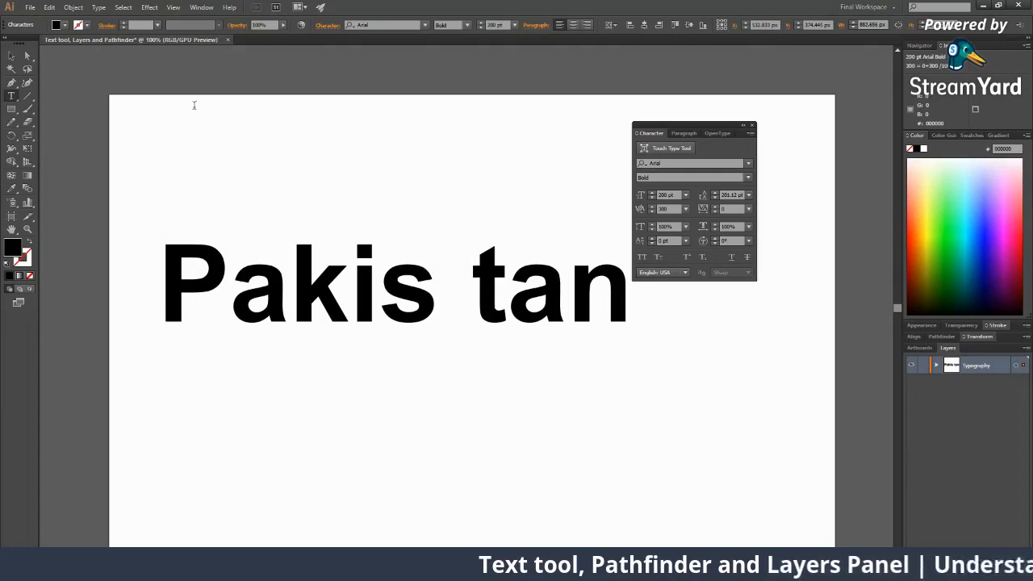
pyautogui.click(12, 55)
pyautogui.click(475, 327)
pyautogui.click(531, 424)
# Select the whole Pakistan text as an object and reset its kerning to Auto.
pyautogui.press('z')
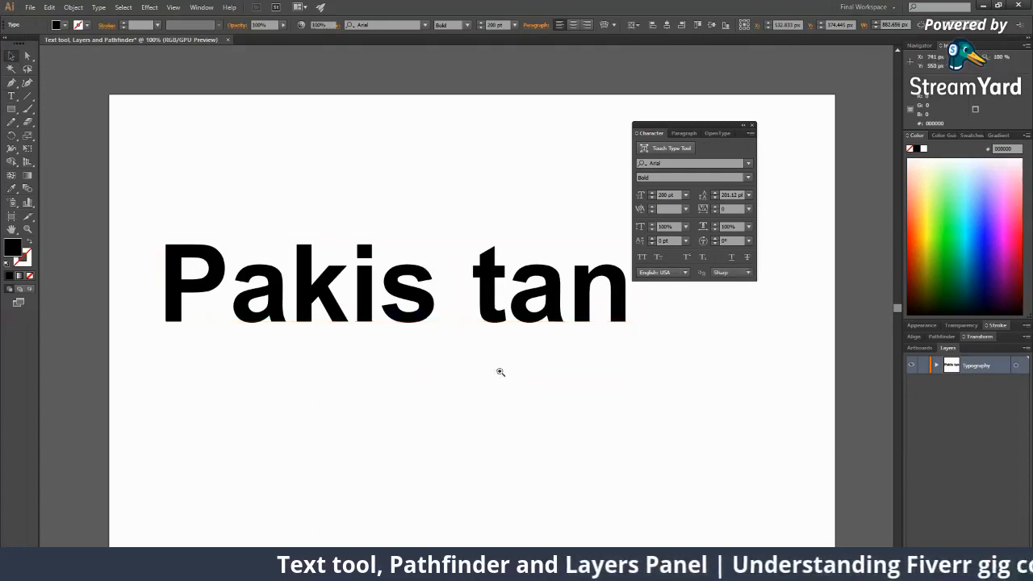
pyautogui.keyDown('alt'); pyautogui.click(495, 353); pyautogui.keyUp('alt')
pyautogui.keyDown('alt'); pyautogui.click(495, 353); pyautogui.keyUp('alt')
pyautogui.keyDown('alt'); pyautogui.click(496, 352); pyautogui.keyUp('alt')
pyautogui.keyDown('alt'); pyautogui.click(496, 352); pyautogui.keyUp('alt')
pyautogui.click(426, 271)
pyautogui.click(426, 271)
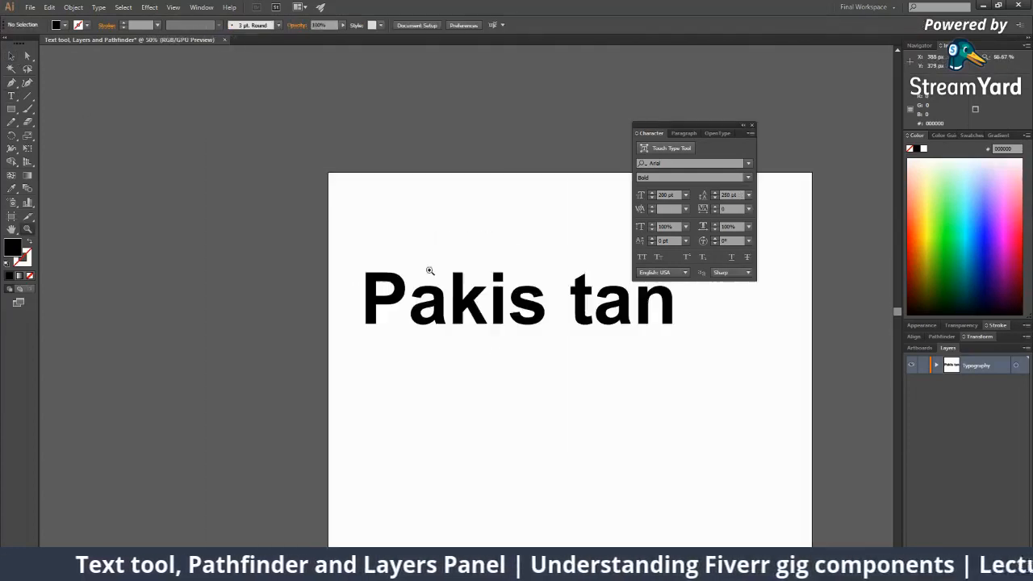
pyautogui.press('v')
pyautogui.click(426, 270)
pyautogui.hotkey('ctrl', '+')
pyautogui.hotkey('ctrl', '+')
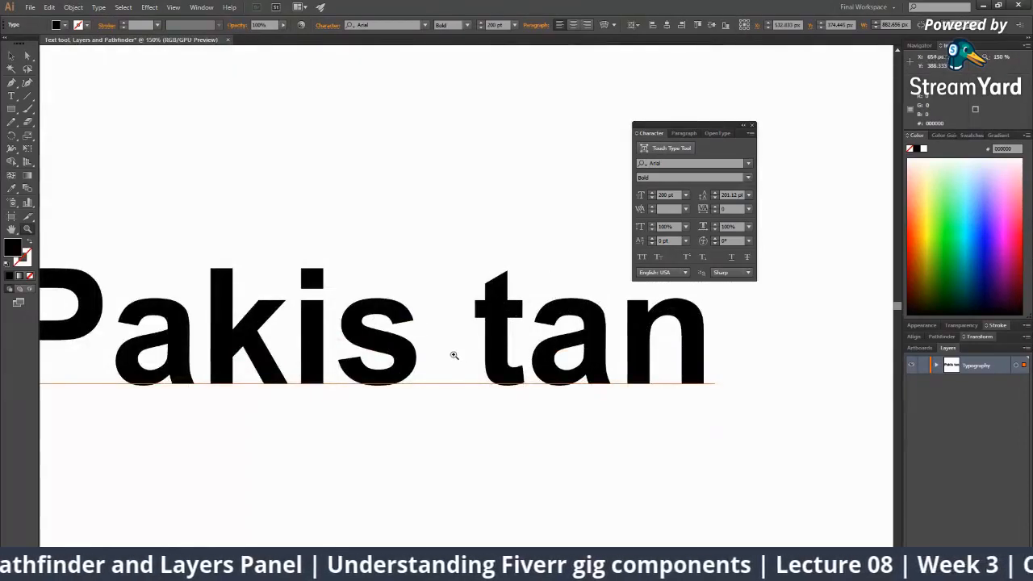
pyautogui.press('v')
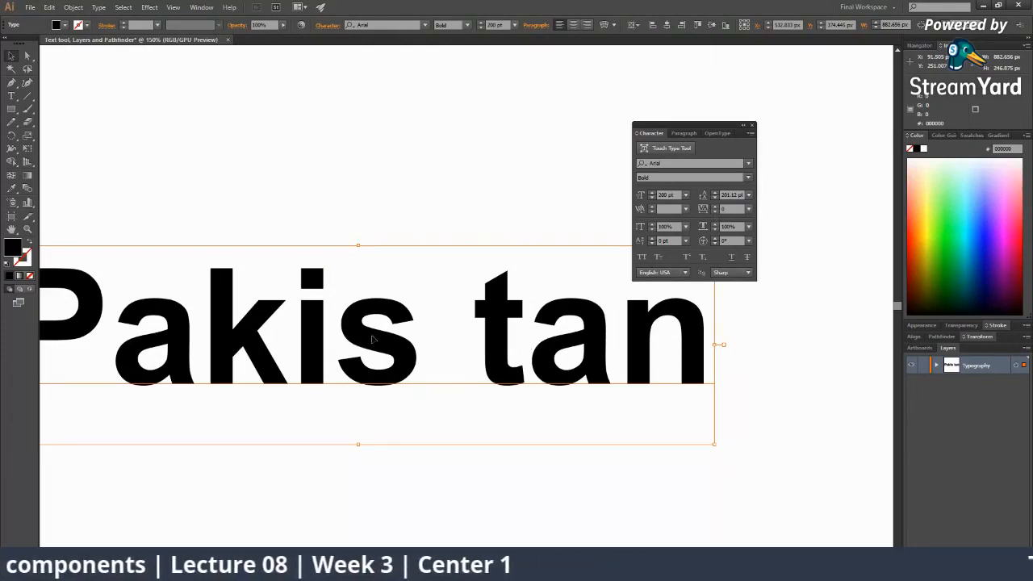
pyautogui.click(669, 208)
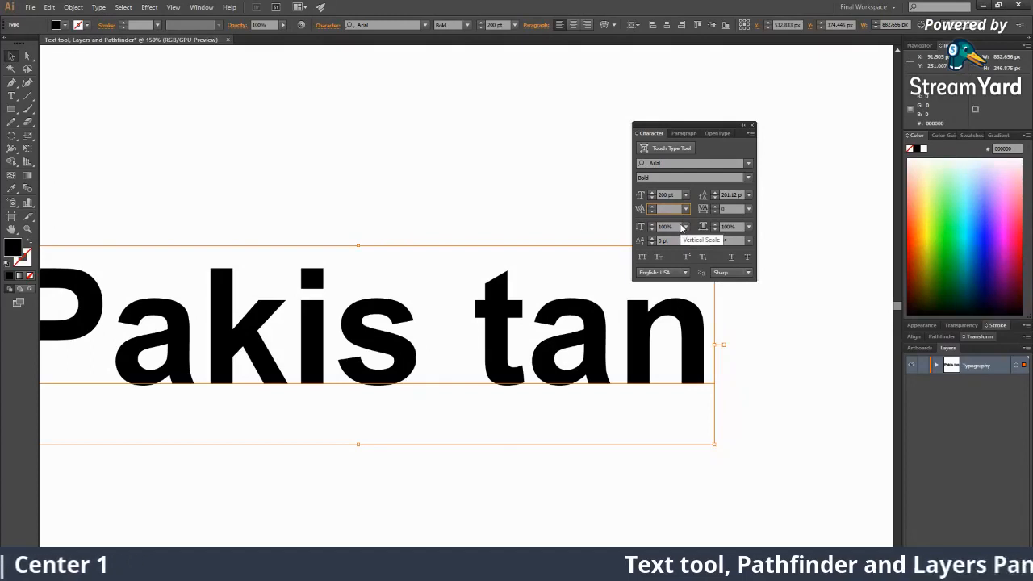
pyautogui.click(685, 209)
pyautogui.click(688, 219)
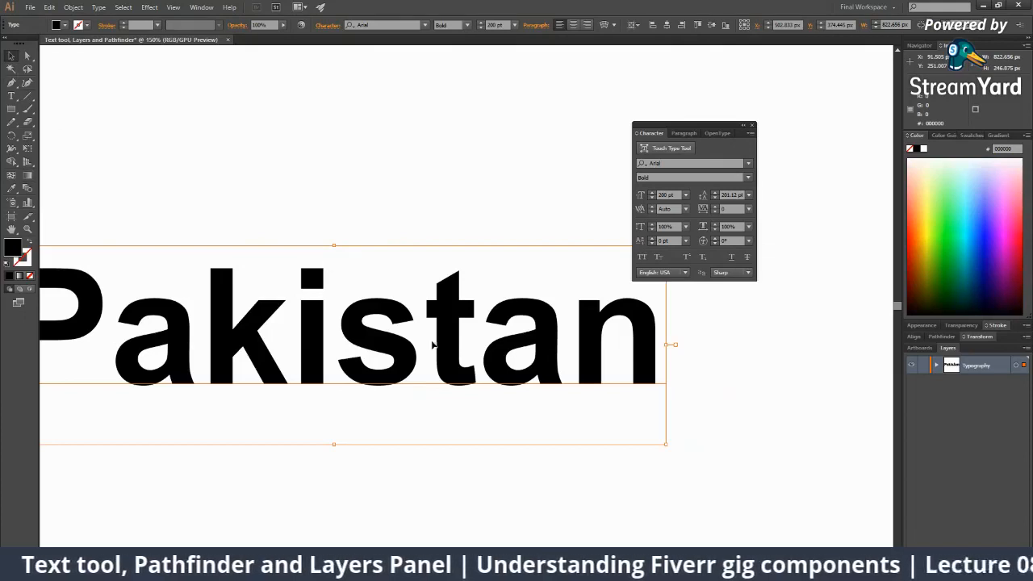
# Try to change the kerning of the whole selected Pakistan text in increments.
pyautogui.click(685, 209)
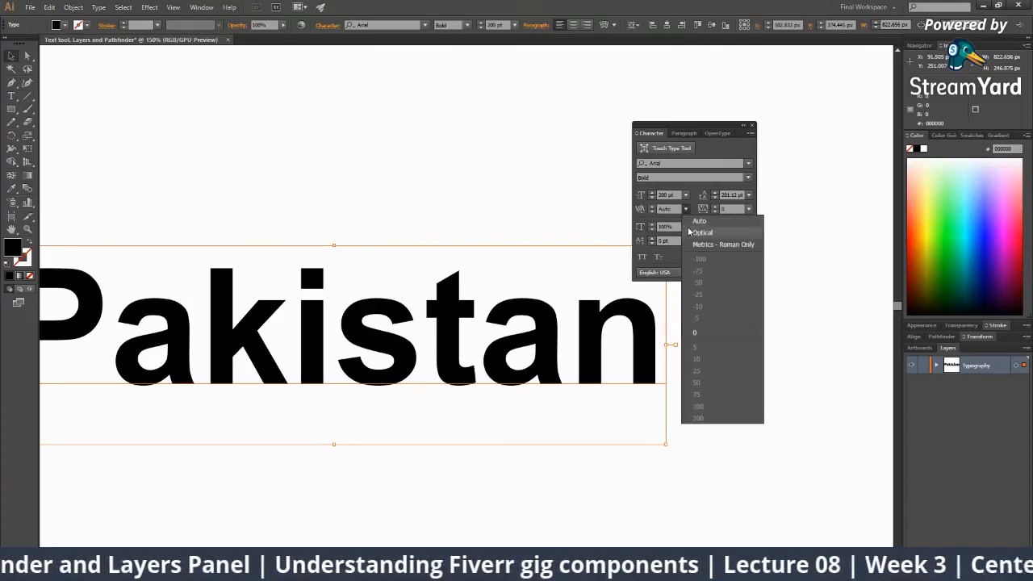
pyautogui.click(649, 210)
pyautogui.click(652, 210)
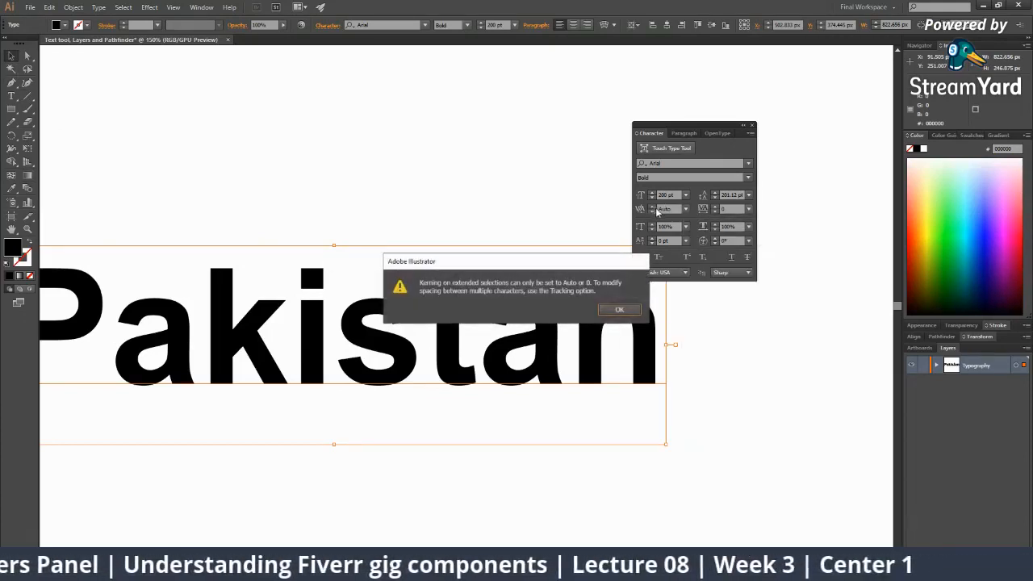
pyautogui.click(619, 310)
# Place the text cursor between the s and t of Pakistan, raise the kerning there to 180 and leave text editing.
pyautogui.doubleClick(417, 360)
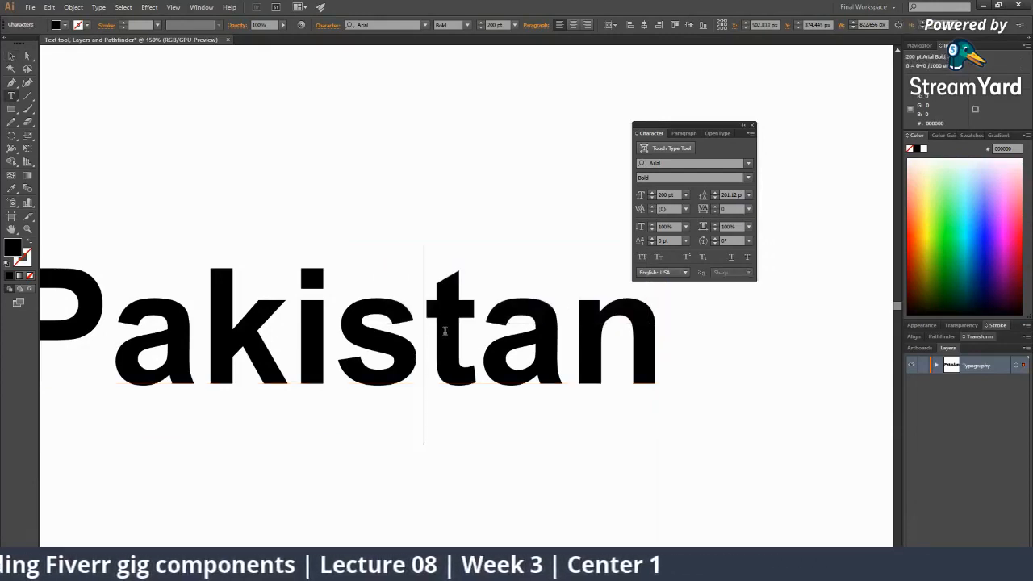
pyautogui.hotkey('alt', 'Right')
pyautogui.hotkey('alt', 'Right')
pyautogui.hotkey('alt', 'Right')
pyautogui.hotkey('alt', 'Right')
pyautogui.hotkey('alt', 'Right')
pyautogui.hotkey('alt', 'Right')
pyautogui.hotkey('alt', 'Right')
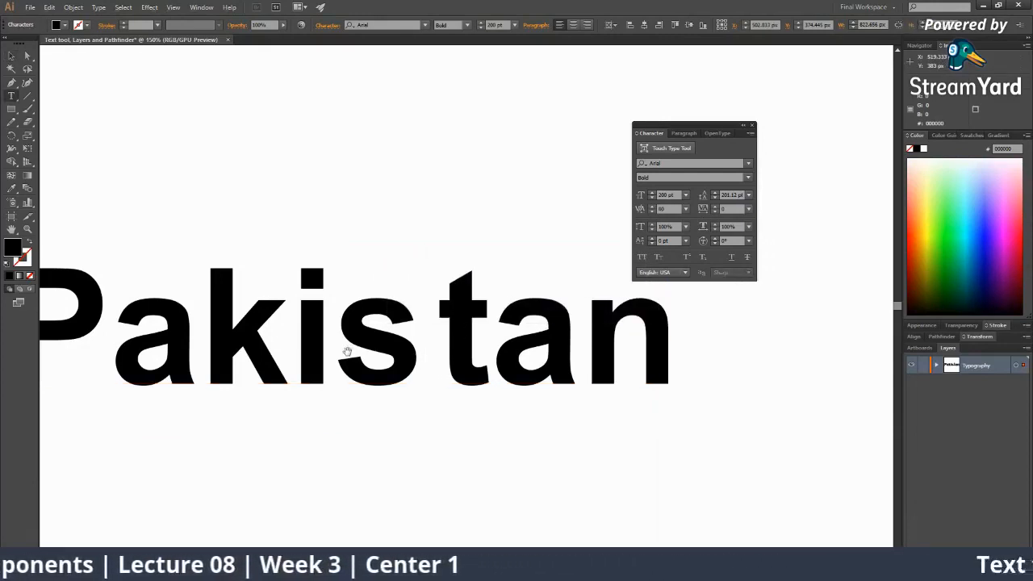
pyautogui.hotkey('alt', 'Right')
pyautogui.hotkey('alt', 'Right')
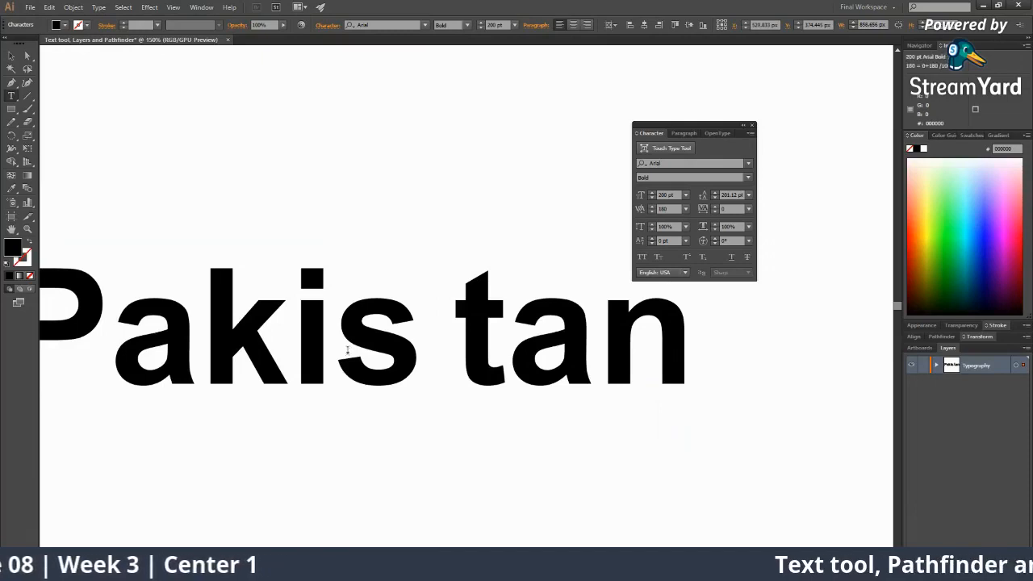
pyautogui.click(666, 209)
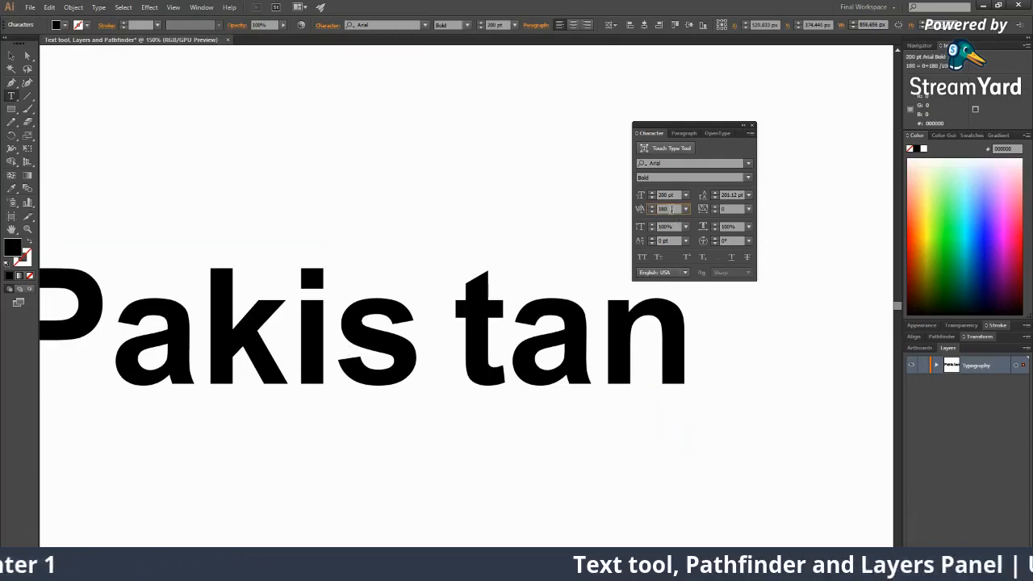
pyautogui.click(11, 55)
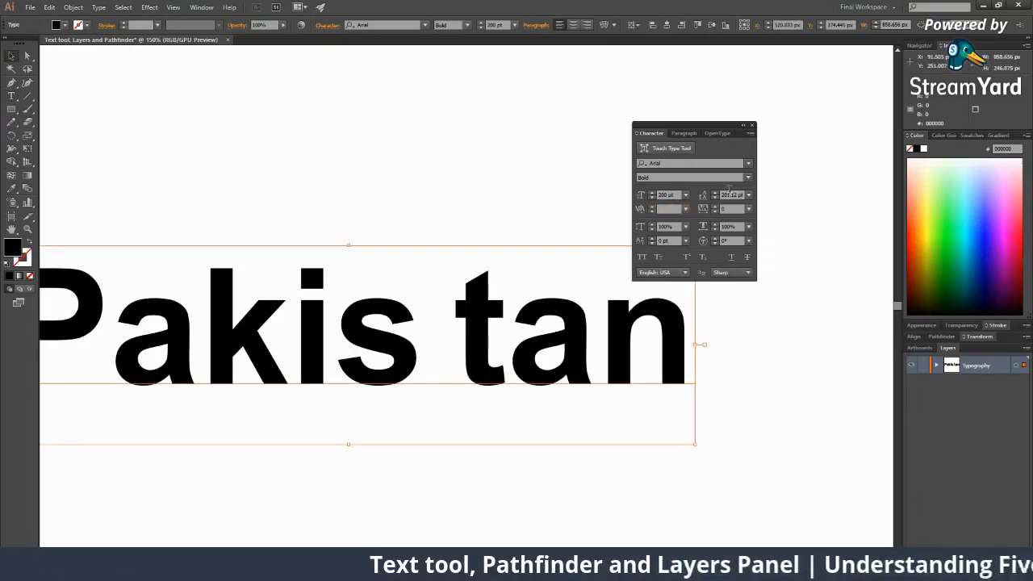
pyautogui.click(664, 209)
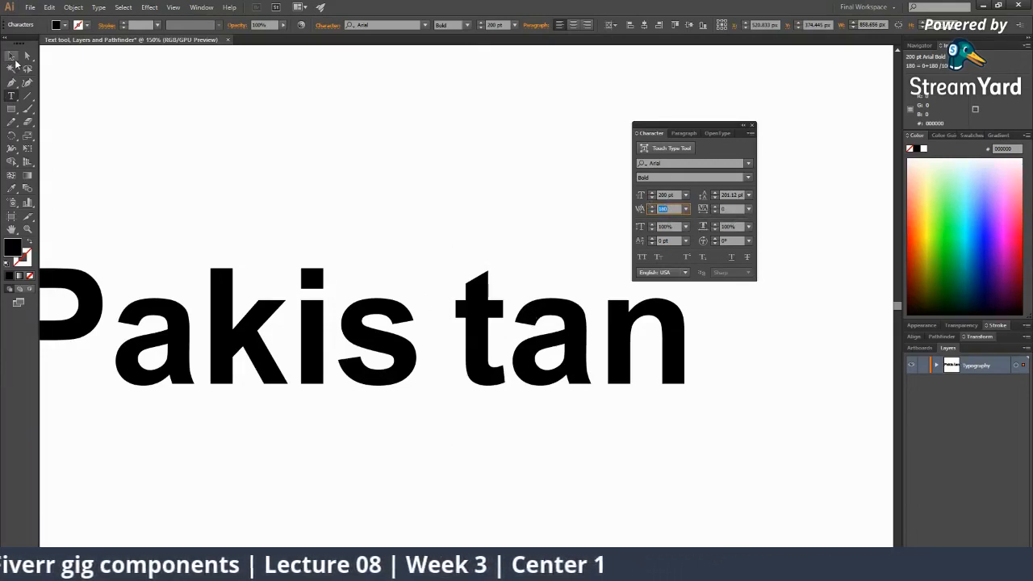
pyautogui.click(12, 57)
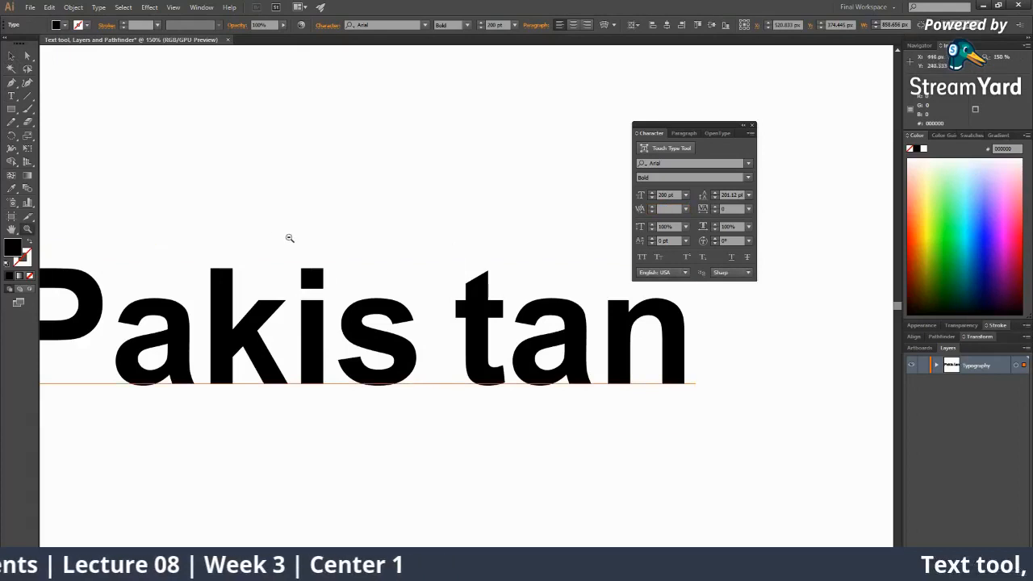
# Reset the kerning of the whole Pakistan text to Auto and move the text slightly right on the artboard.
pyautogui.hotkey('ctrl', '-')
pyautogui.hotkey('ctrl', '-')
pyautogui.hotkey('ctrl', '-')
pyautogui.hotkey('ctrl', '=')
pyautogui.hotkey('ctrl', '=')
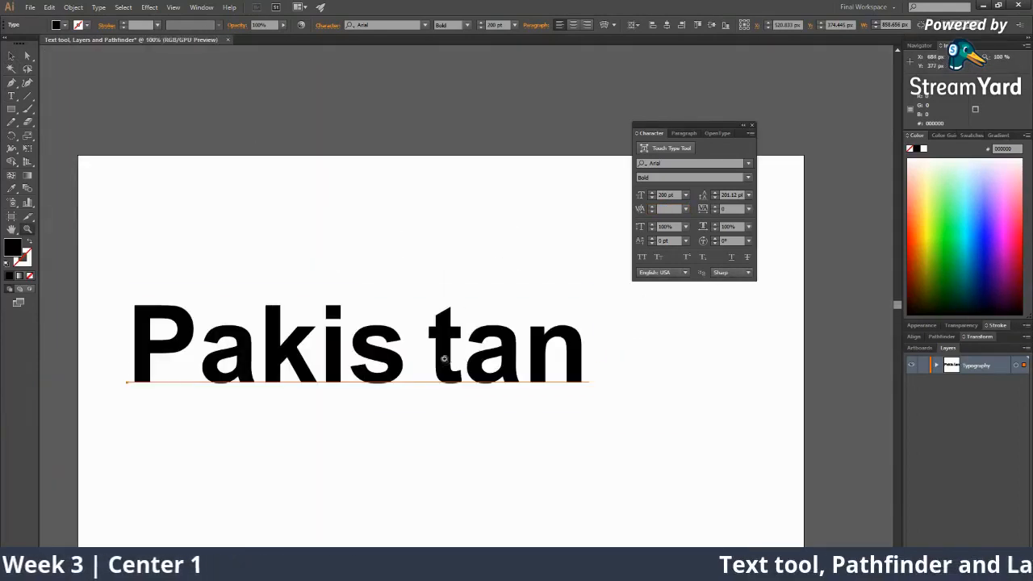
pyautogui.press('v')
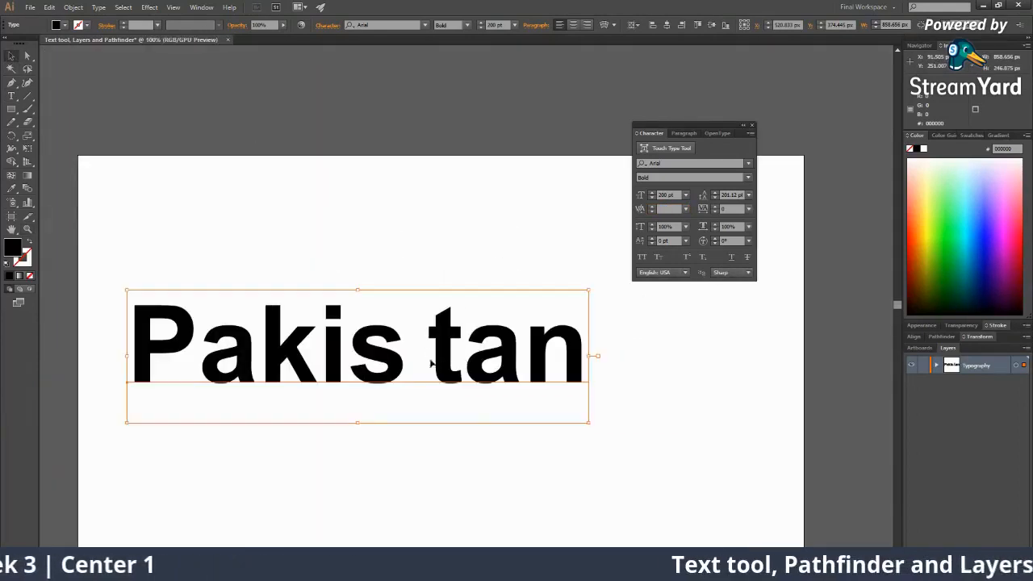
pyautogui.click(686, 209)
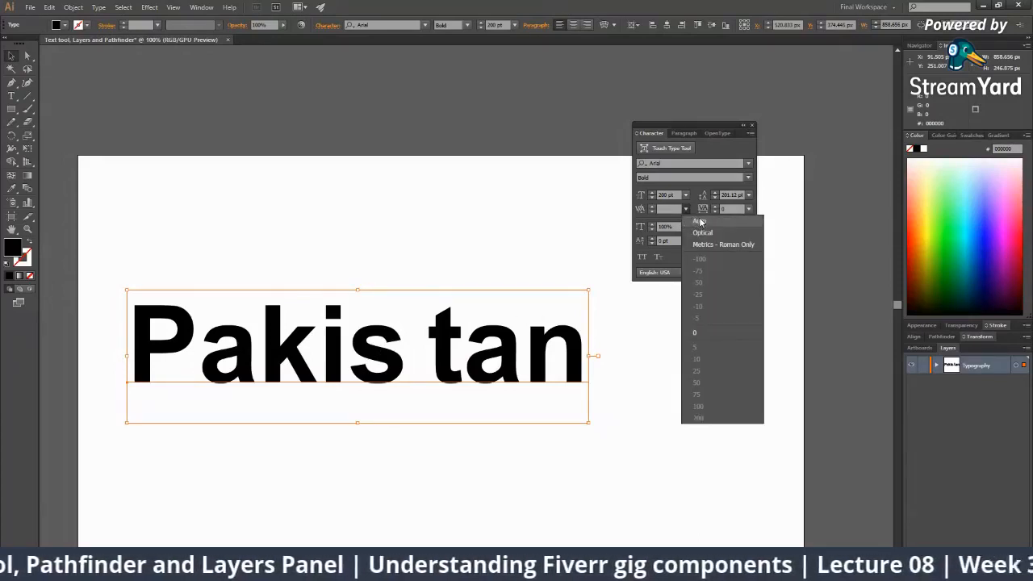
pyautogui.click(699, 222)
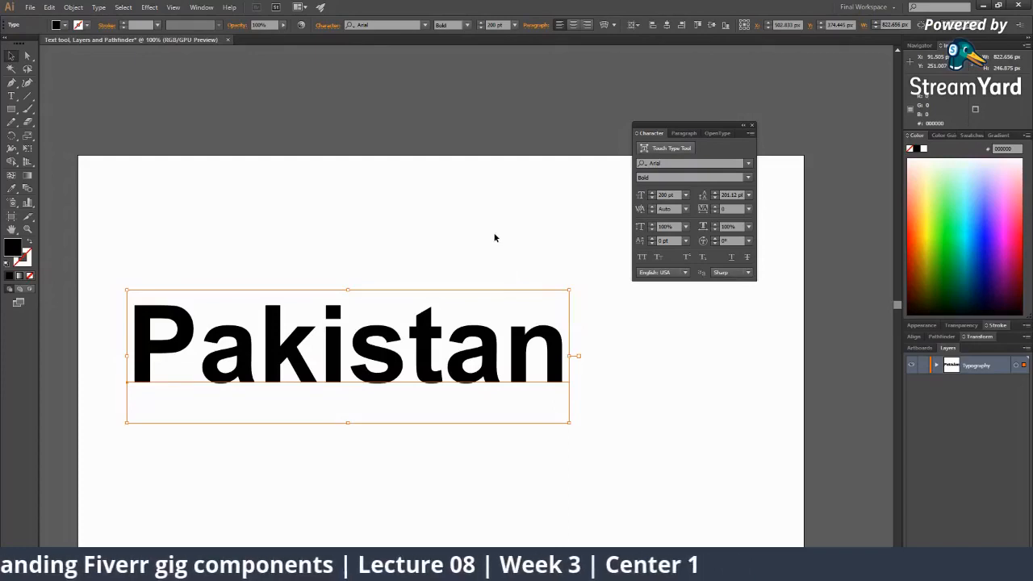
pyautogui.moveTo(405, 373); pyautogui.dragTo(465, 370)
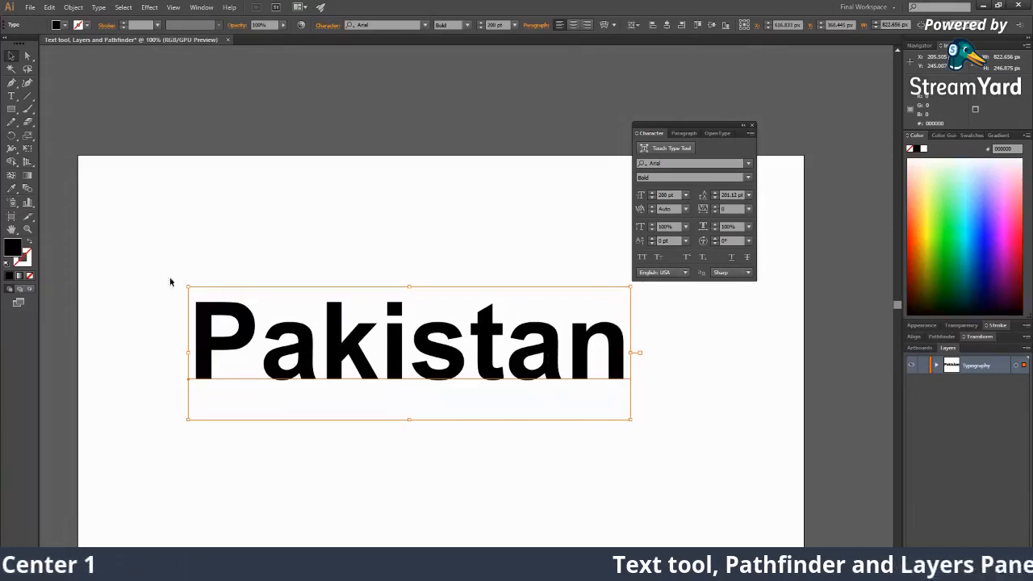
# Set the font size of the Pakistan text to 300 pt and undo the size change.
pyautogui.click(666, 195)
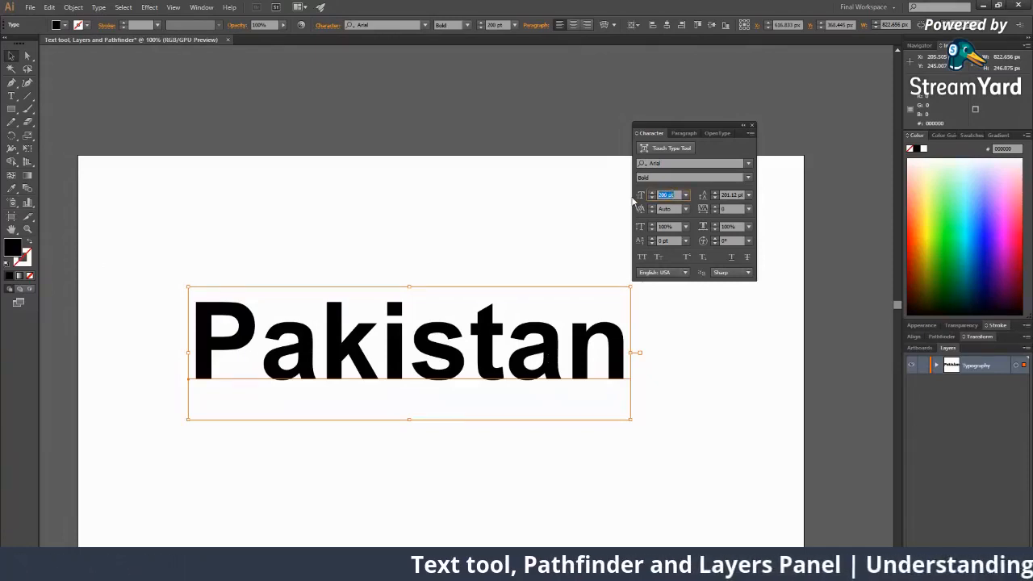
pyautogui.write('300')
pyautogui.press('Return')
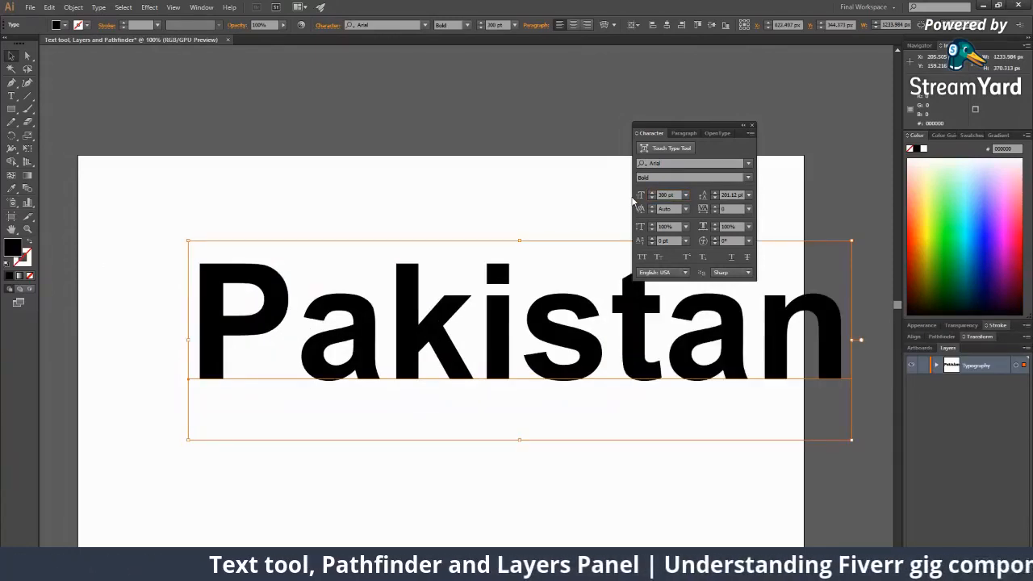
pyautogui.hotkey('ctrl', 'z')
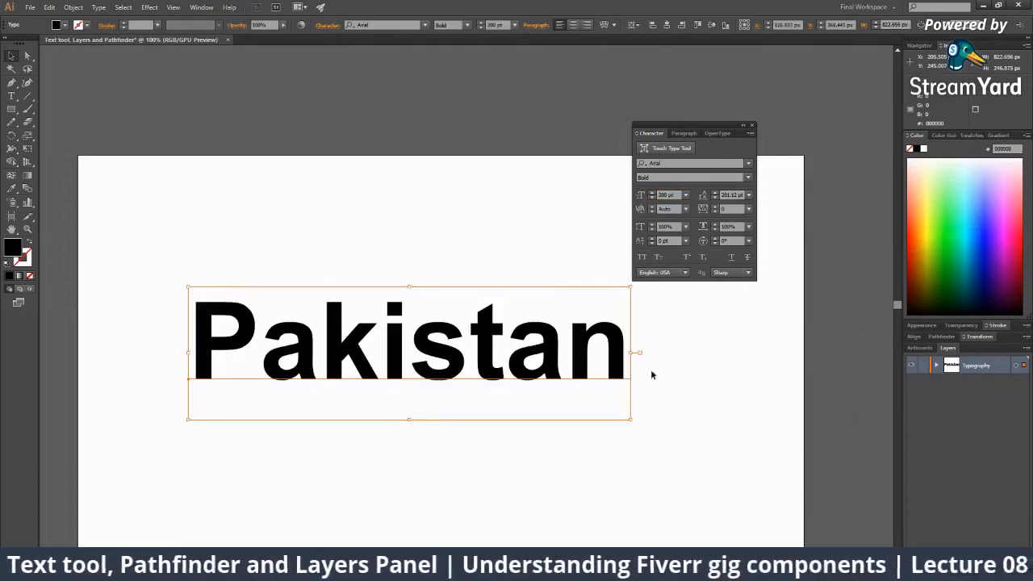
# Scale the Pakistan text proportionally to about 279 pt, shift it slightly right, shrink it to about 160 pt and deselect it.
pyautogui.hotkey('ctrl', '-')
pyautogui.click(477, 320)
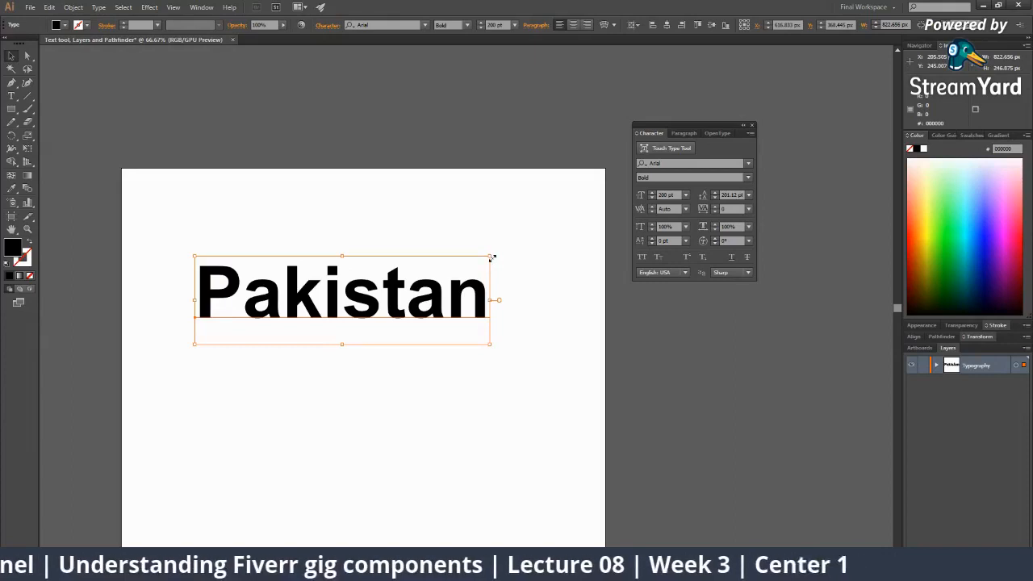
pyautogui.moveTo(492, 257); pyautogui.dragTo(549, 229)
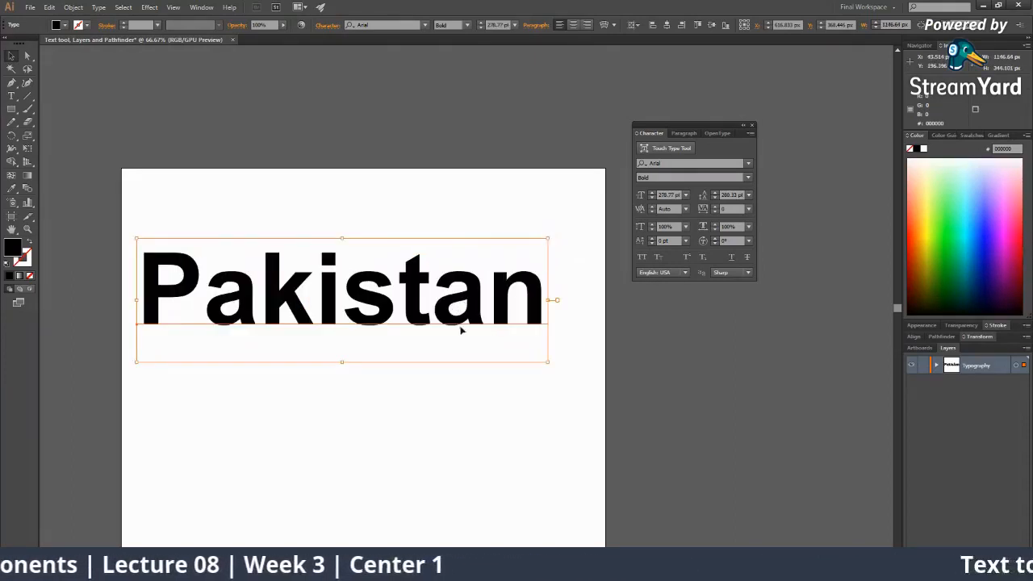
pyautogui.moveTo(460, 329); pyautogui.dragTo(475, 329)
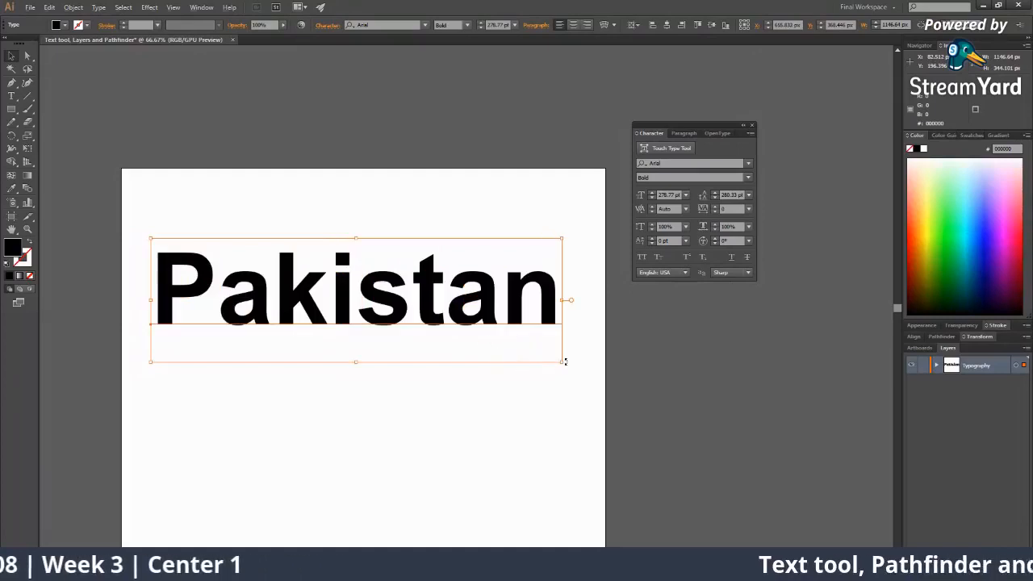
pyautogui.moveTo(563, 362); pyautogui.dragTo(502, 339)
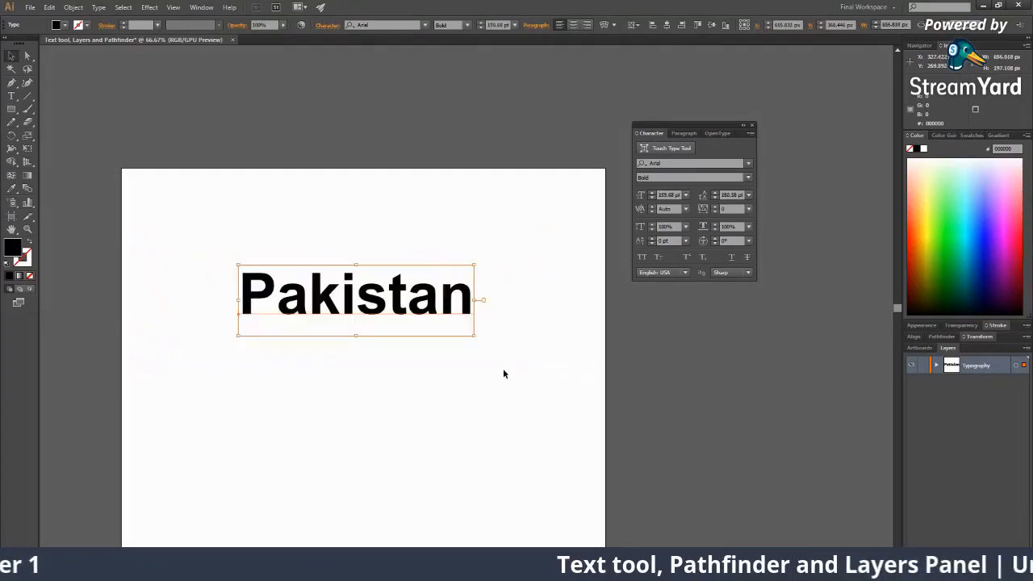
pyautogui.click(490, 368)
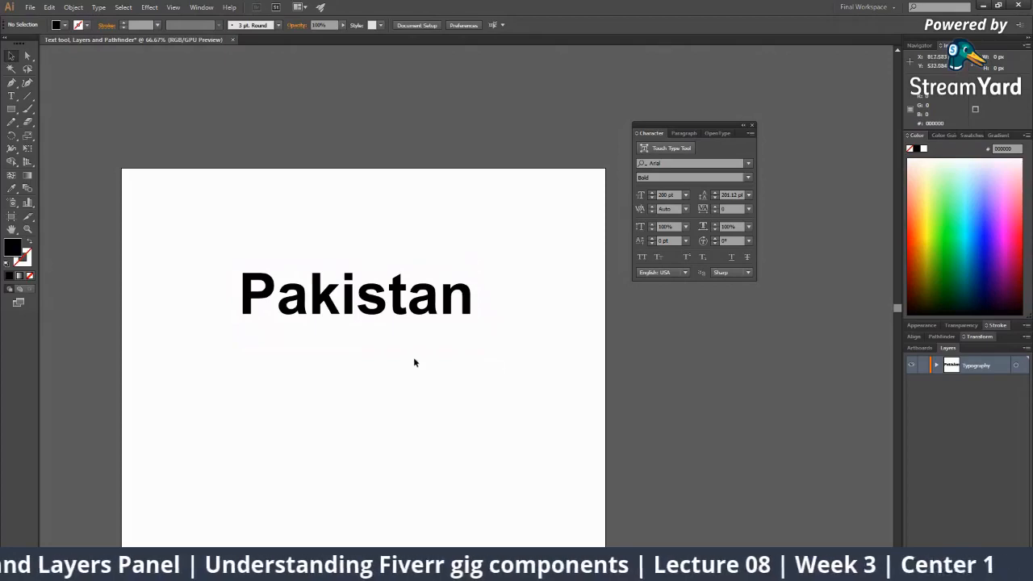
# Try stretching only the width of the Pakistan text to a horizontal scale of about 111%.
pyautogui.click(431, 317)
pyautogui.press('z')
pyautogui.click(459, 313)
pyautogui.click(458, 313)
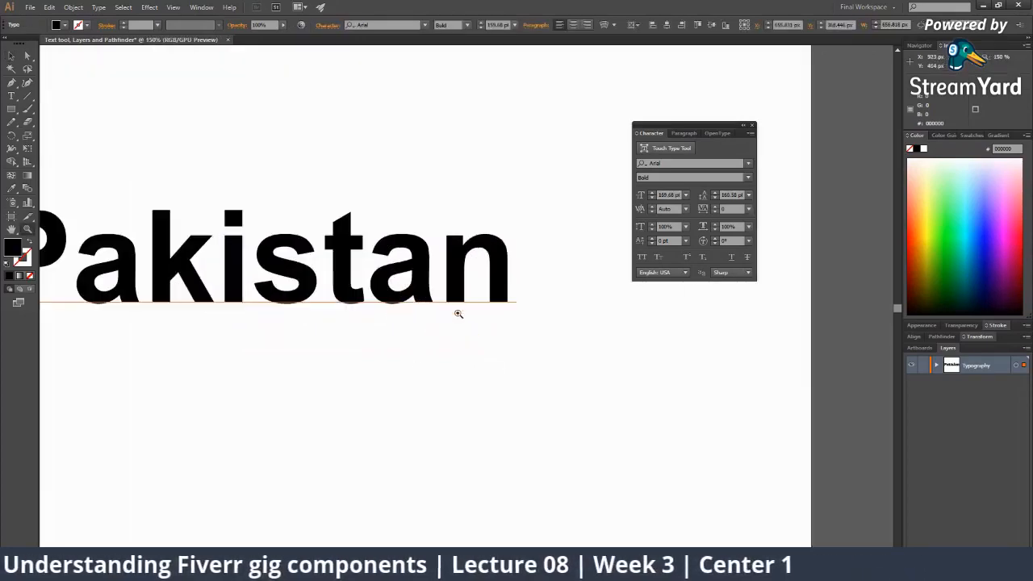
pyautogui.hscroll(-3, 463, 323)
pyautogui.press('v')
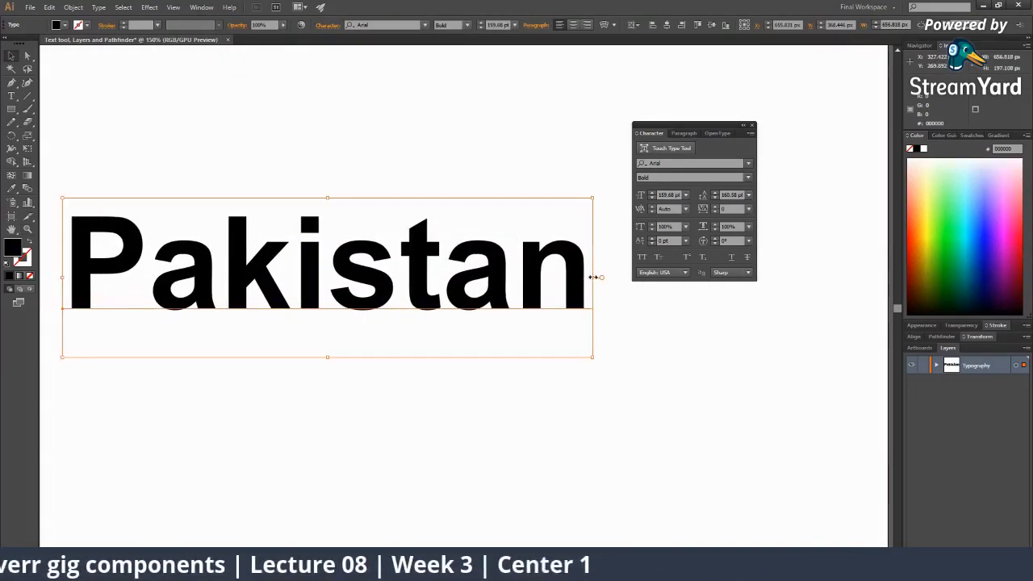
pyautogui.moveTo(594, 277); pyautogui.dragTo(869, 406)
pyautogui.hotkey('ctrl', 'shift', 'a')
# Duplicate the Pakistan text straight down so that the copy sits below the original on the artboard.
pyautogui.keyDown('alt'); pyautogui.click(472, 300); pyautogui.keyUp('alt')
pyautogui.keyDown('alt'); pyautogui.click(473, 300); pyautogui.keyUp('alt')
pyautogui.keyDown('alt'); pyautogui.click(473, 300); pyautogui.keyUp('alt')
pyautogui.press('v')
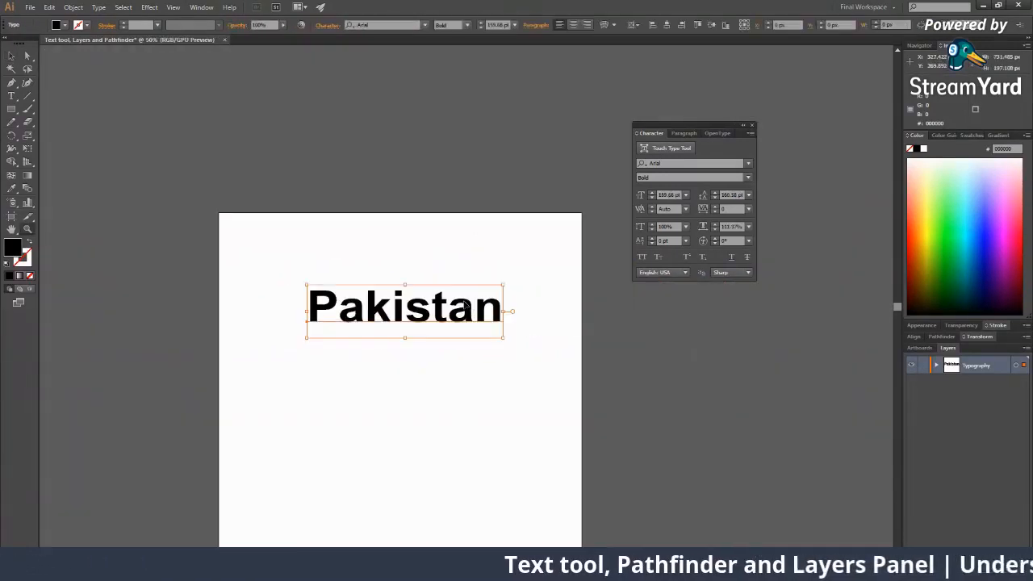
pyautogui.moveTo(442, 328); pyautogui.dragTo(443, 439)
pyautogui.hotkey('ctrl', 'shift', 'a')
pyautogui.click(465, 361)
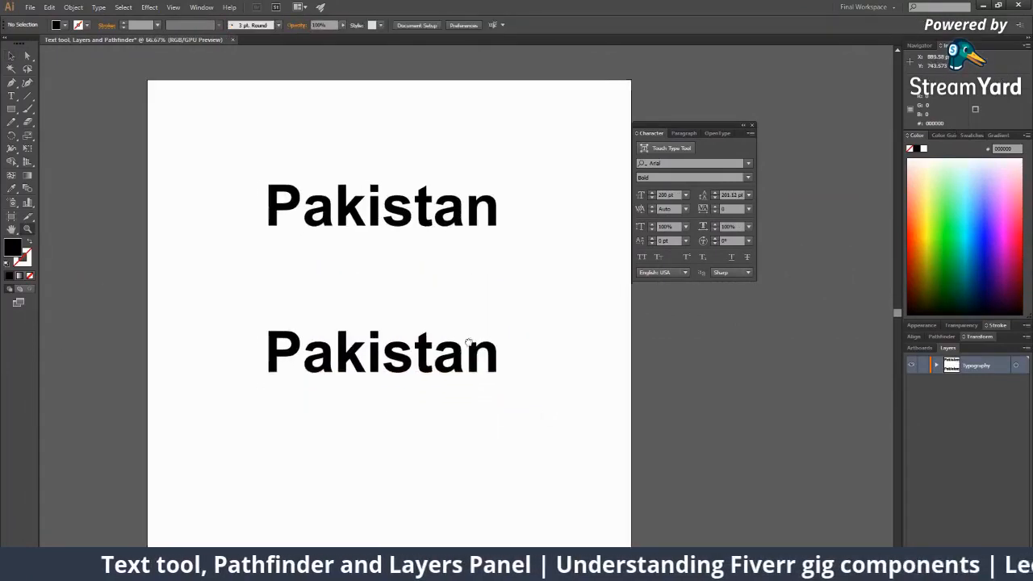
# Enlarge the lower Pakistan copy freely without keeping its proportions, making its letters taller and narrower, and deselect it.
pyautogui.click(459, 346)
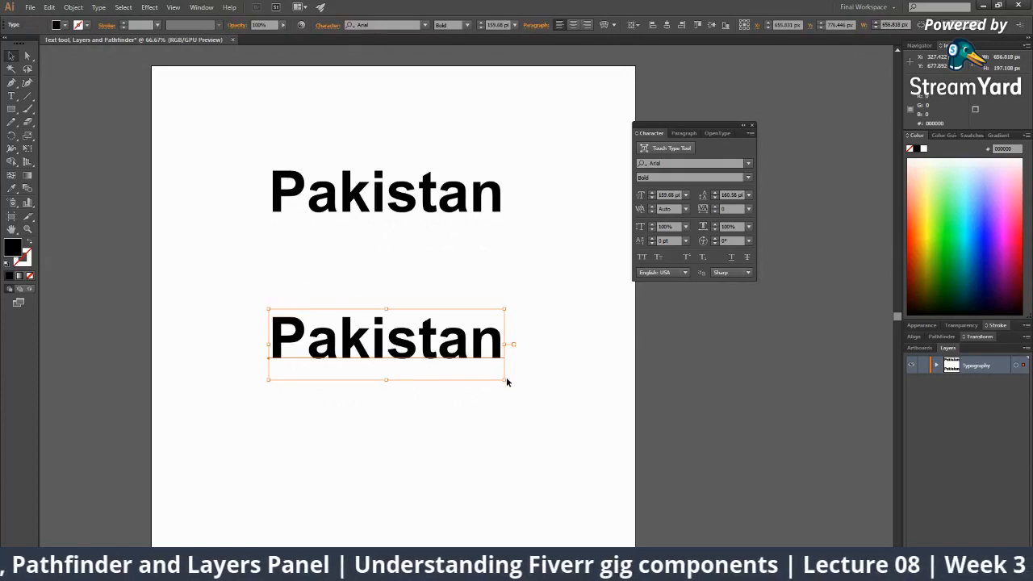
pyautogui.moveTo(506, 380); pyautogui.dragTo(605, 440)
pyautogui.hotkey('ctrl', 'shift', 'a')
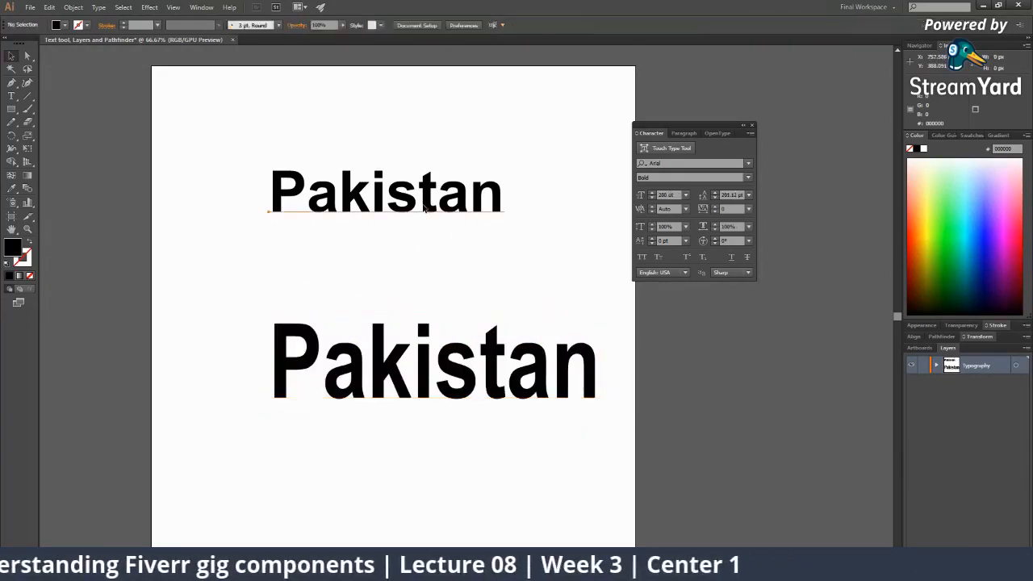
# Enlarge the upper Pakistan text proportionally, shift the lower copy left beneath it, and leave both deselected.
pyautogui.click(425, 208)
pyautogui.moveTo(505, 234); pyautogui.dragTo(571, 294)
pyautogui.moveTo(455, 358); pyautogui.dragTo(385, 358)
pyautogui.click(348, 418)
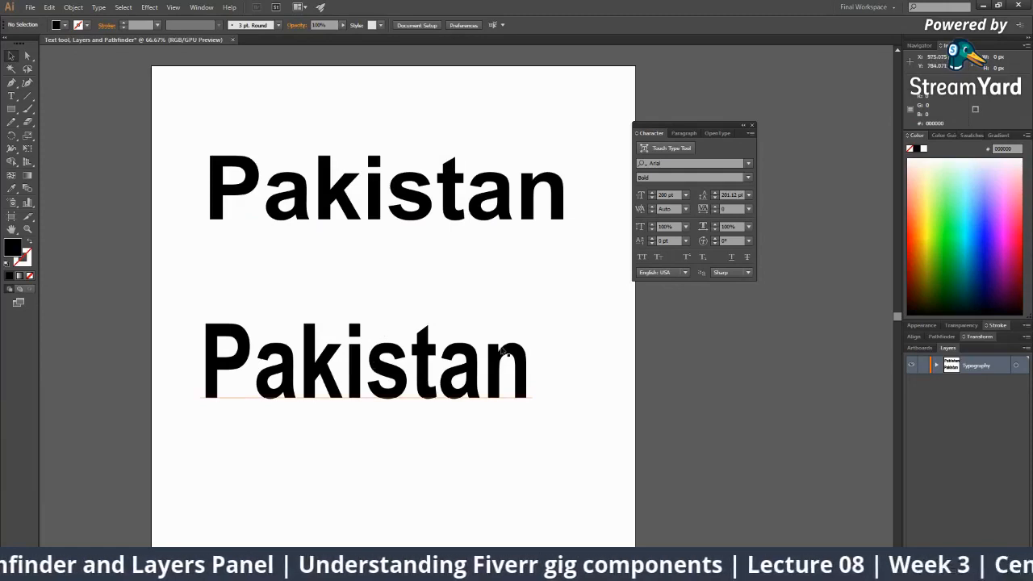
# Try distorting the lower Pakistan copy by changing its width and then stretching it taller, to about 383 pt with a 57.55% horizontal scale.
pyautogui.click(388, 351)
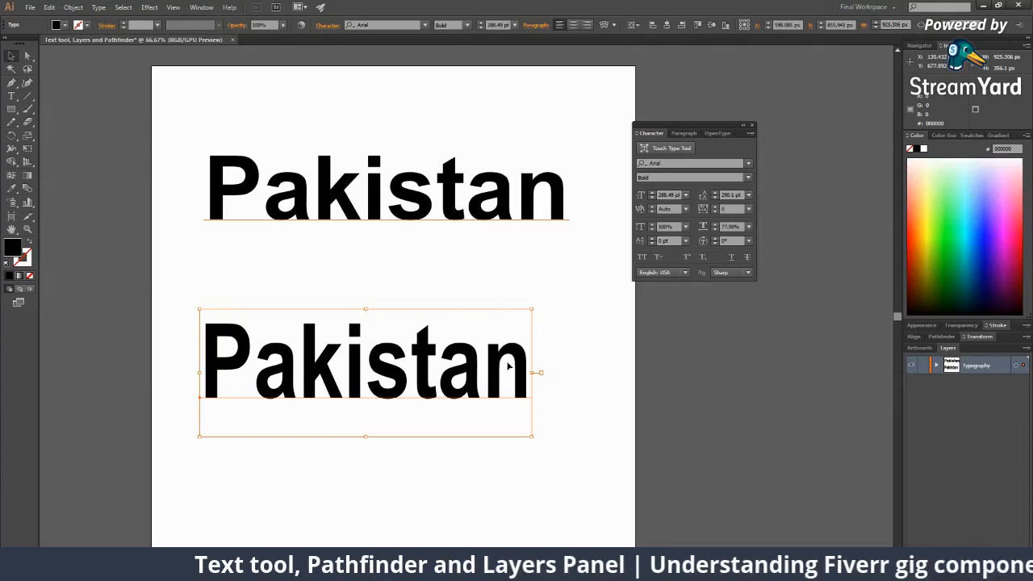
pyautogui.moveTo(533, 372); pyautogui.dragTo(587, 373)
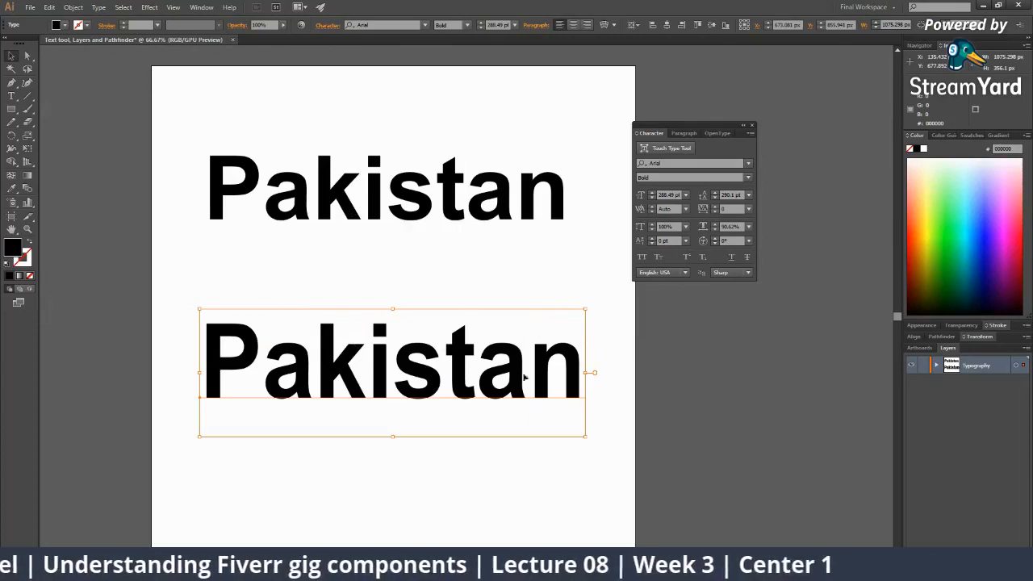
pyautogui.moveTo(586, 373); pyautogui.dragTo(513, 373)
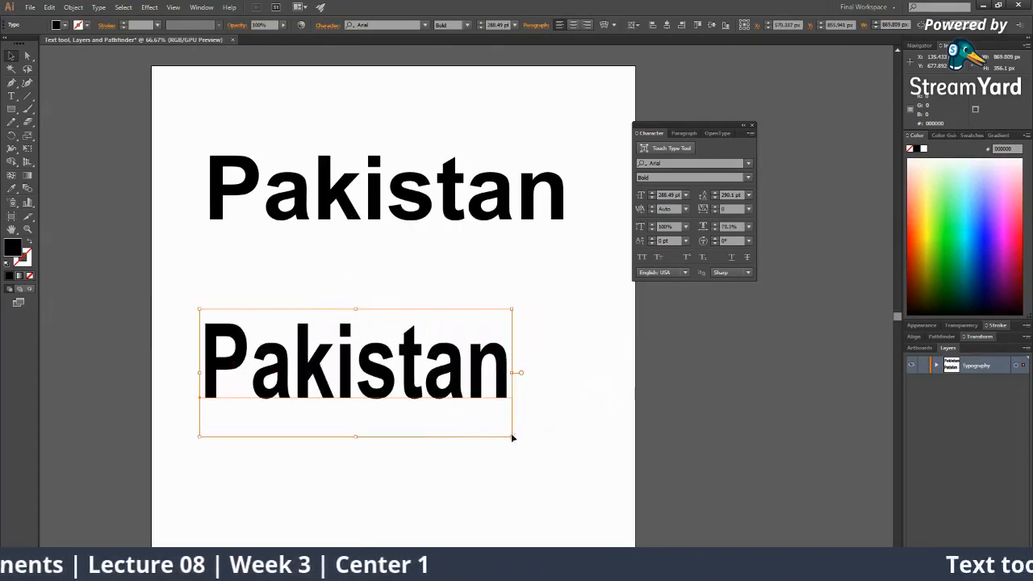
pyautogui.moveTo(512, 437); pyautogui.dragTo(525, 481)
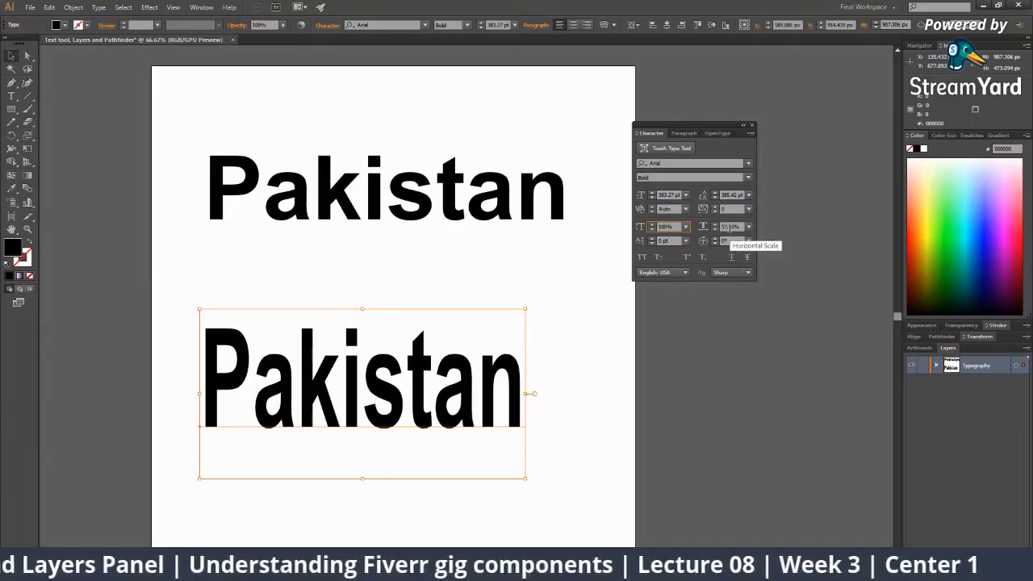
# Set the lower Pakistan copy's horizontal scale to 100%.
pyautogui.click(729, 227)
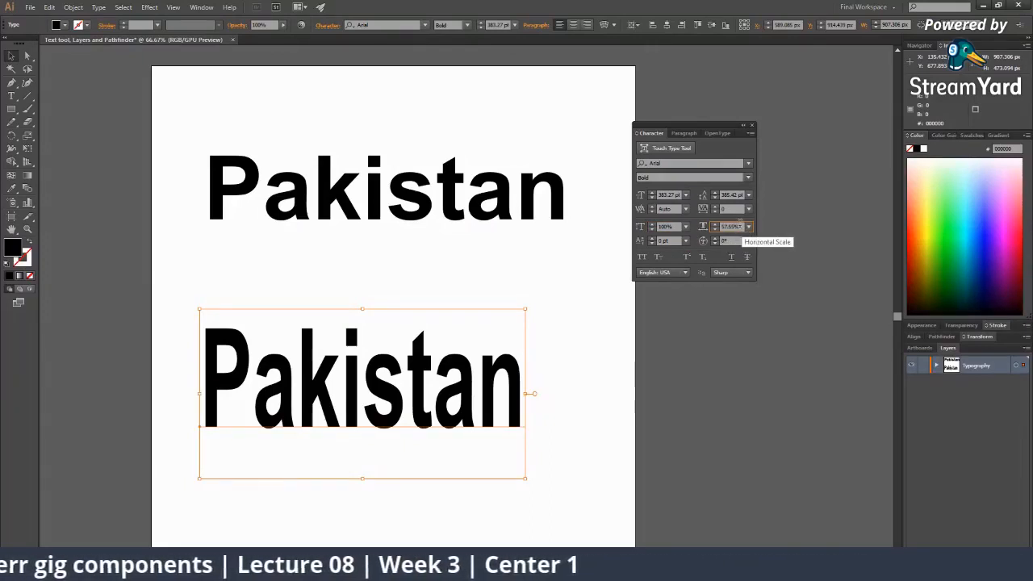
pyautogui.moveTo(740, 228); pyautogui.dragTo(694, 223)
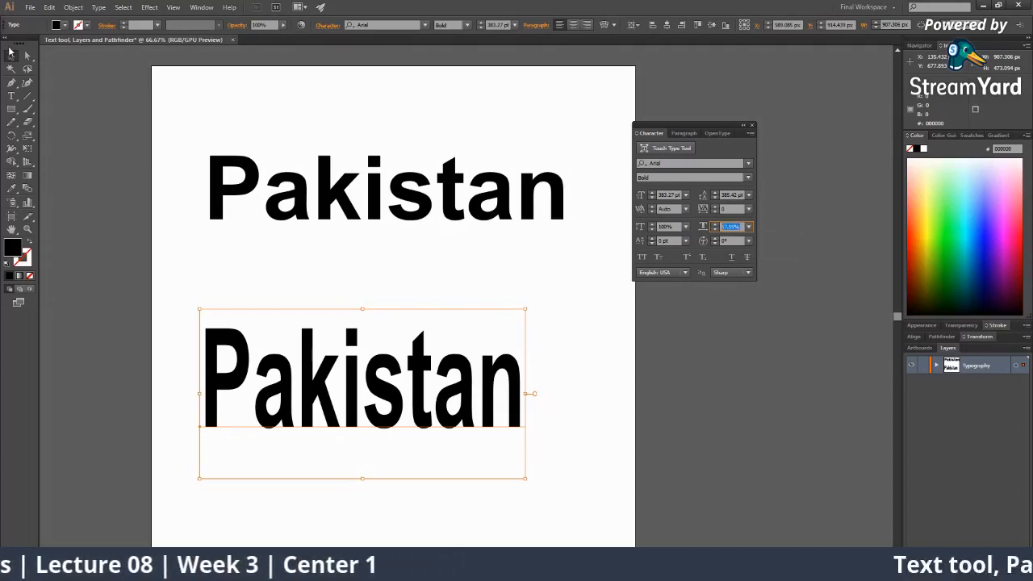
pyautogui.moveTo(11, 46); pyautogui.dragTo(1, 48)
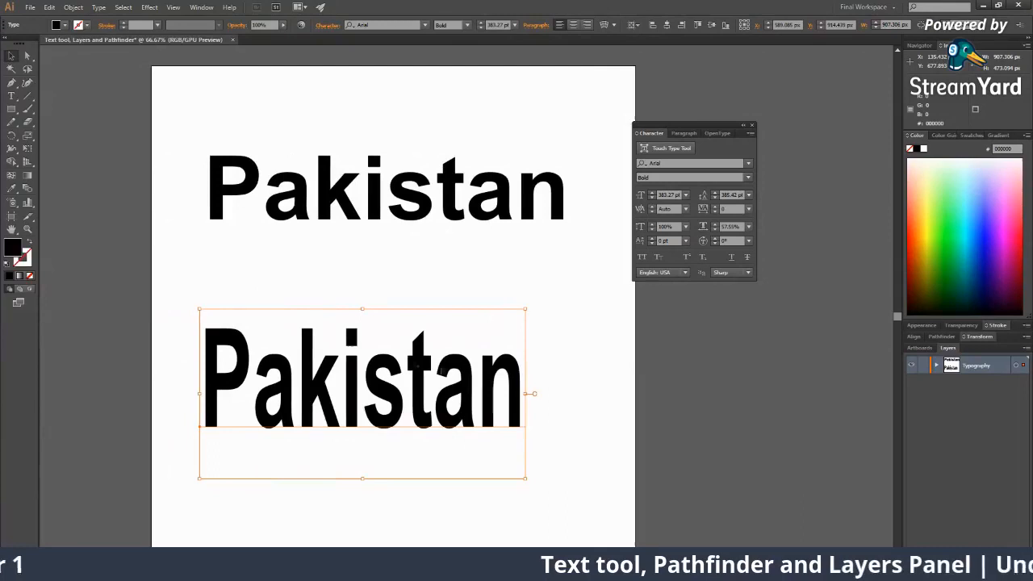
pyautogui.click(729, 227)
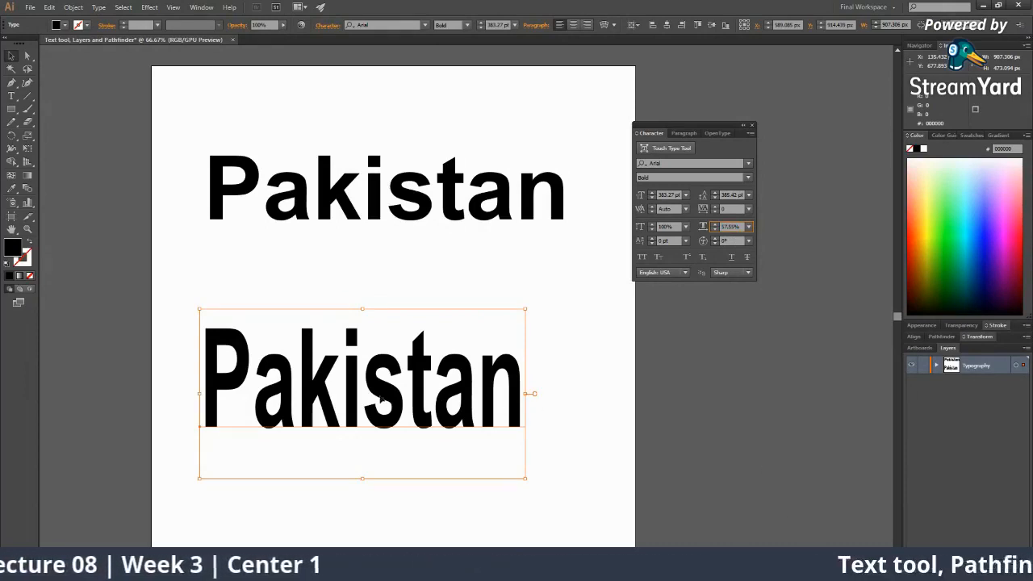
pyautogui.doubleClick(730, 227)
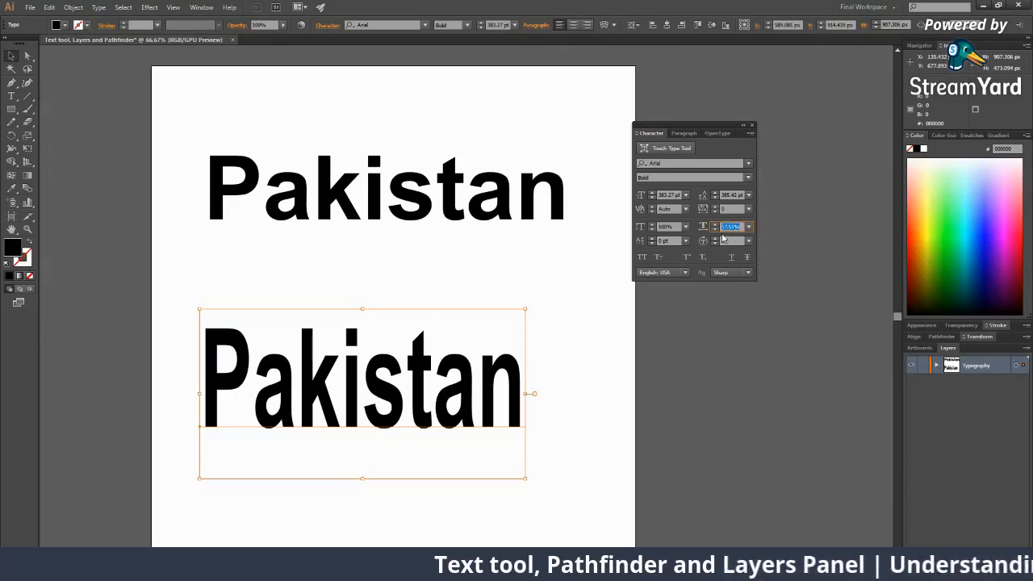
pyautogui.write('100')
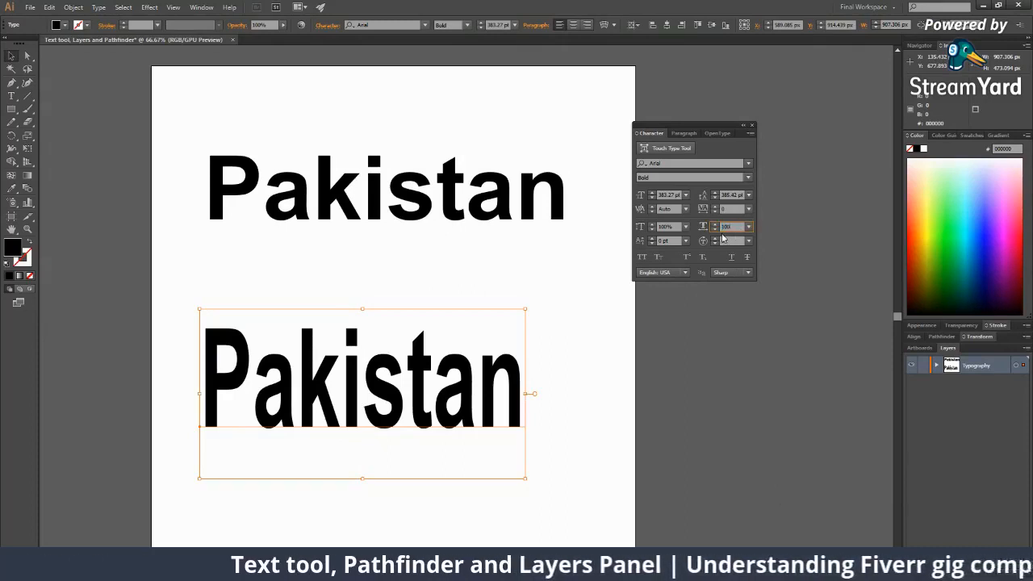
pyautogui.press('Return')
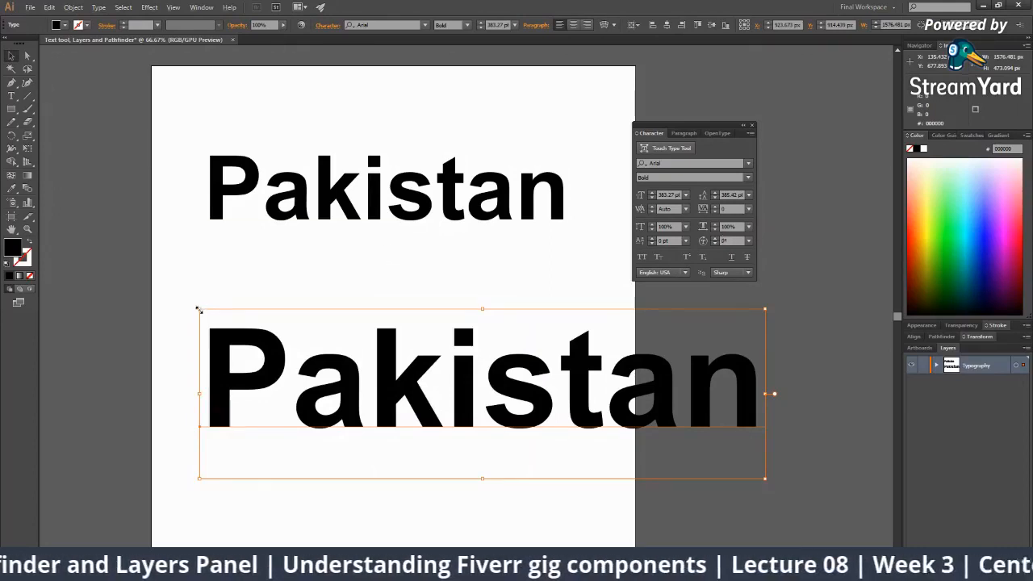
# Shrink the lower Pakistan copy proportionally to about 257 pt and move it closer beneath the upper text.
pyautogui.moveTo(198, 309); pyautogui.dragTo(292, 338)
pyautogui.moveTo(416, 386); pyautogui.dragTo(328, 317)
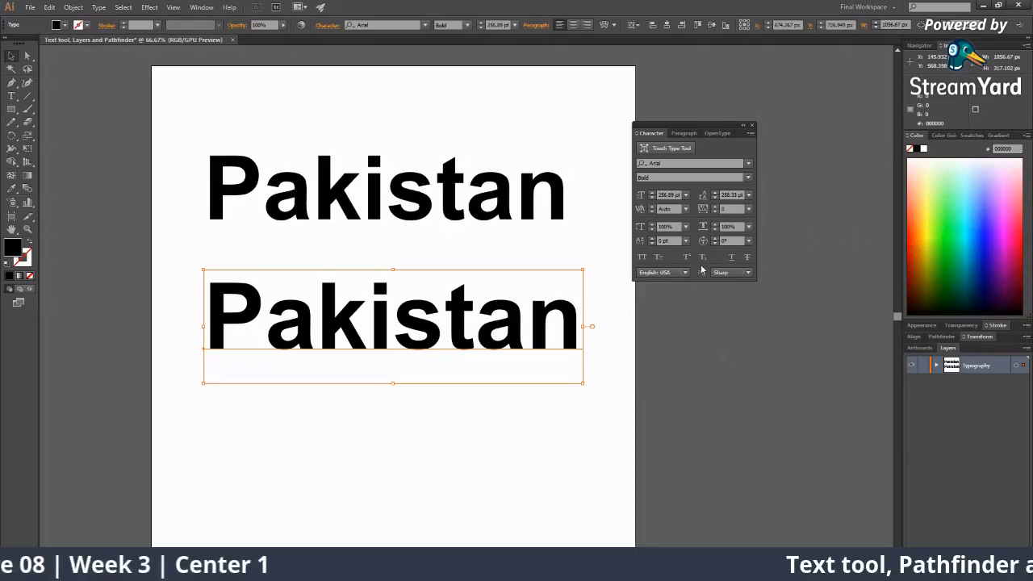
pyautogui.moveTo(465, 310); pyautogui.dragTo(445, 310)
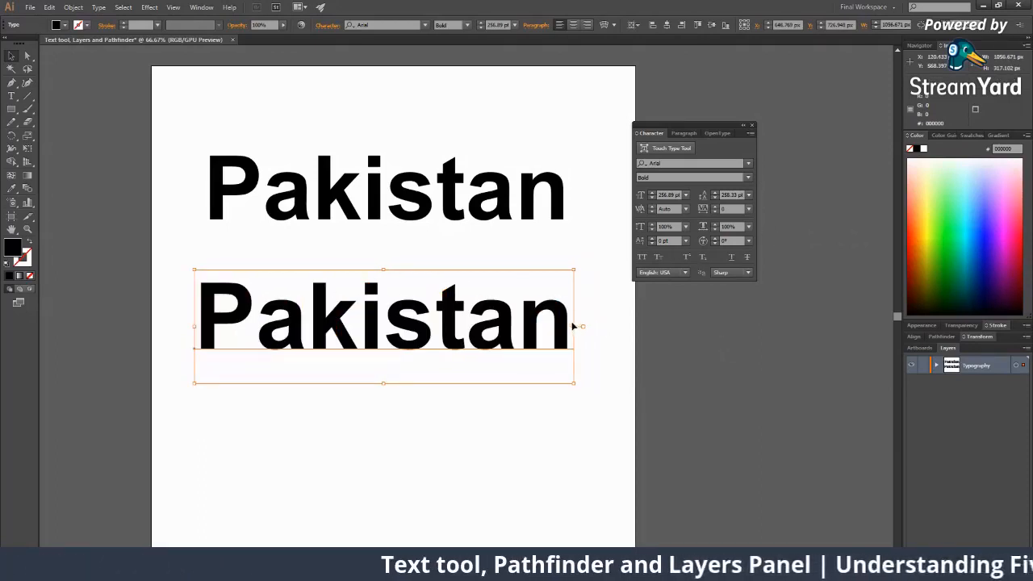
# Try stretching the lower Pakistan copy wider and then taller, to about 358 pt with a horizontal scale of about 76%.
pyautogui.moveTo(576, 327); pyautogui.dragTo(596, 326)
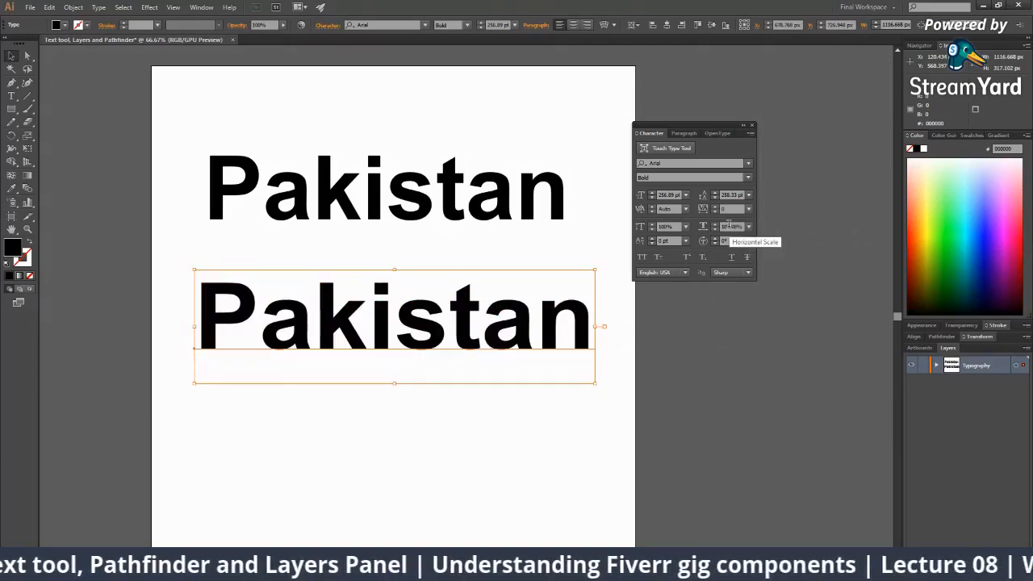
pyautogui.moveTo(395, 385); pyautogui.dragTo(395, 429)
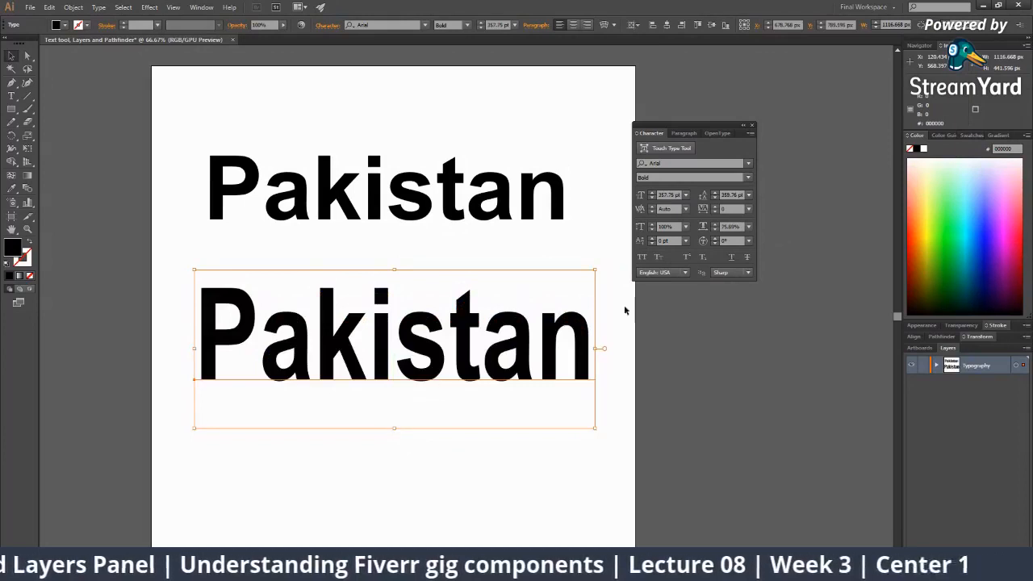
# Restore the lower Pakistan copy's horizontal scale to 100%, then shrink it proportionally to about 178 pt beneath the upper text.
pyautogui.click(730, 226)
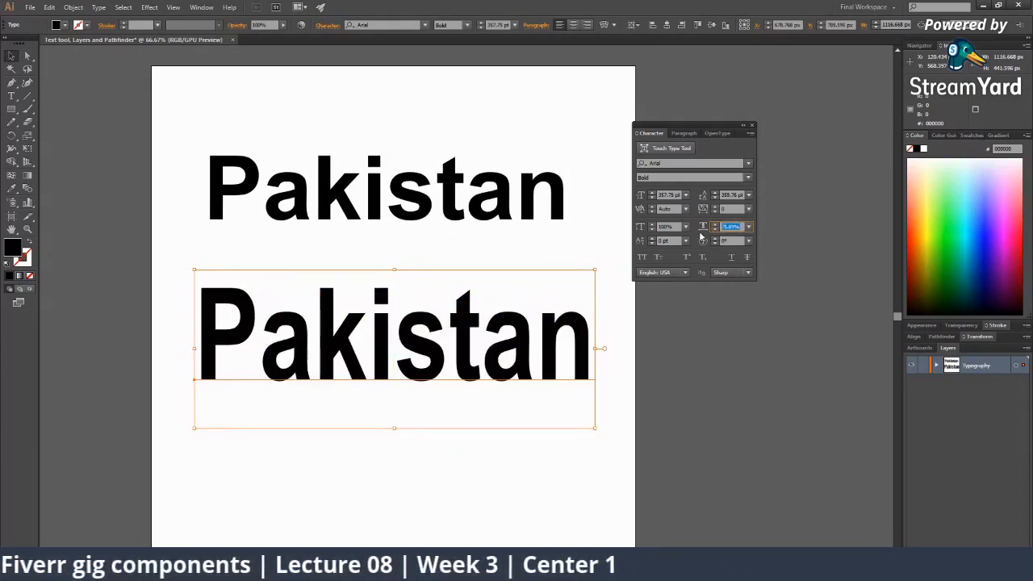
pyautogui.write('100')
pyautogui.press('Return')
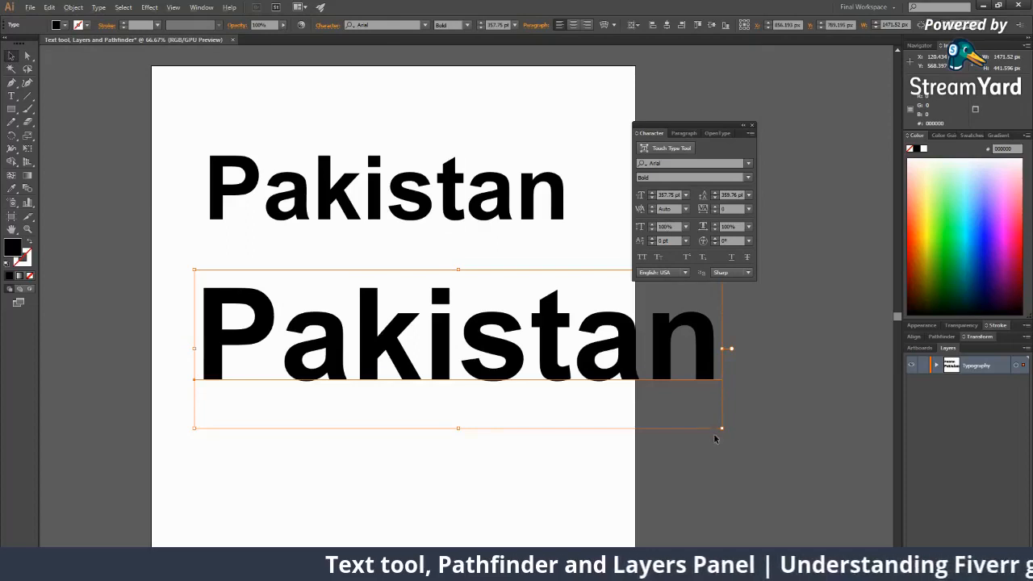
pyautogui.moveTo(723, 428); pyautogui.dragTo(591, 388)
pyautogui.moveTo(408, 343); pyautogui.dragTo(308, 314)
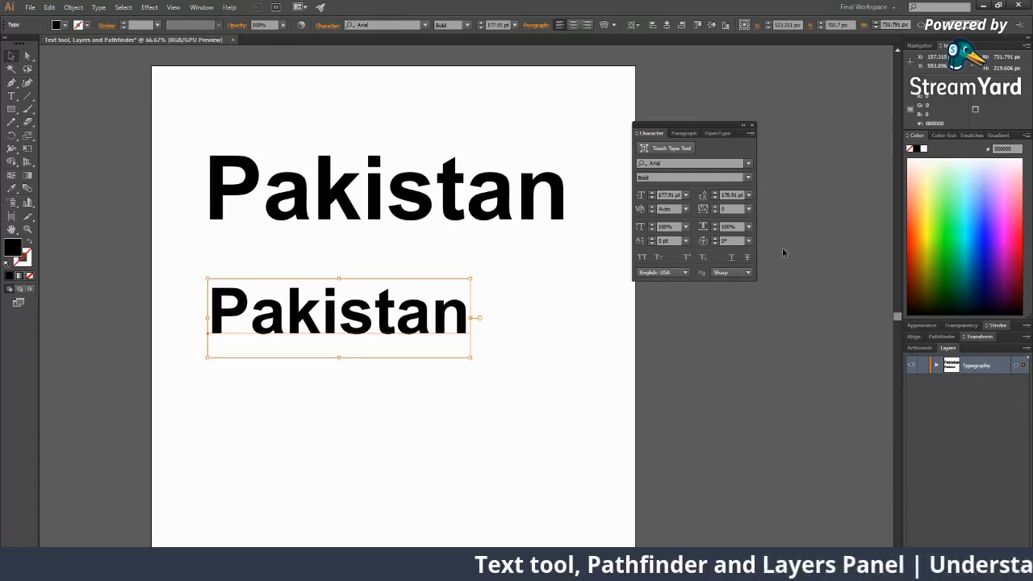
# Try raising the character rotation of the lower Pakistan copy step by step to about 26°.
pyautogui.click(715, 240)
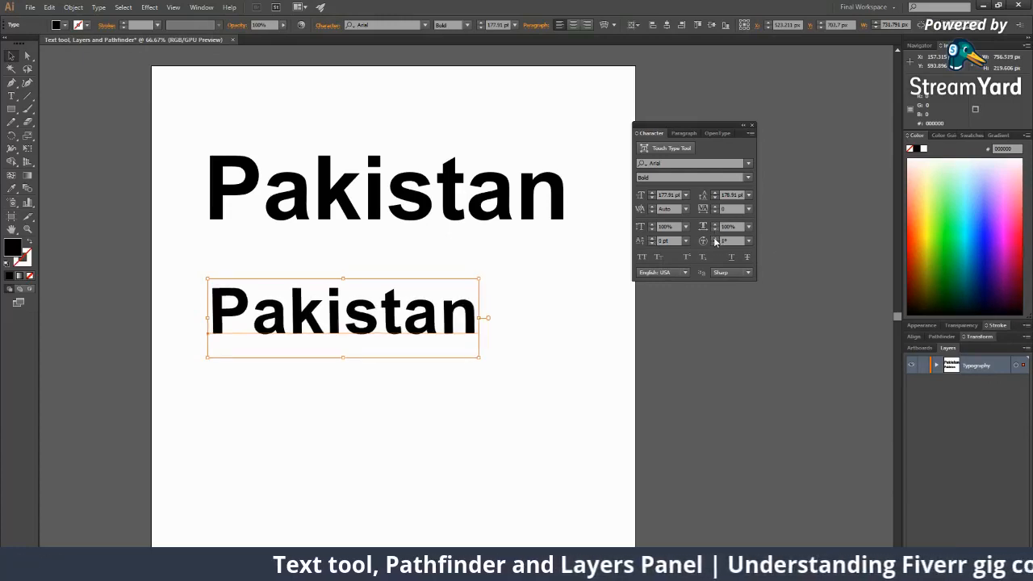
pyautogui.click(715, 240)
pyautogui.click(715, 240)
pyautogui.click(715, 240)
pyautogui.click(715, 240)
pyautogui.click(715, 240)
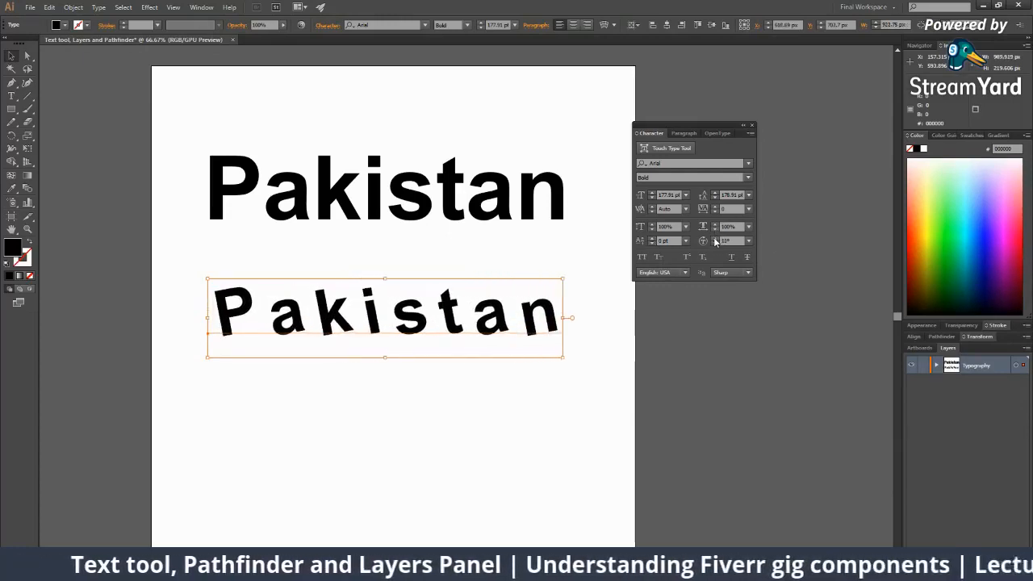
pyautogui.click(715, 239)
pyautogui.click(715, 240)
pyautogui.click(715, 240)
pyautogui.click(715, 240)
pyautogui.click(715, 240)
pyautogui.click(715, 239)
pyautogui.click(715, 239)
pyautogui.click(715, 240)
pyautogui.click(715, 240)
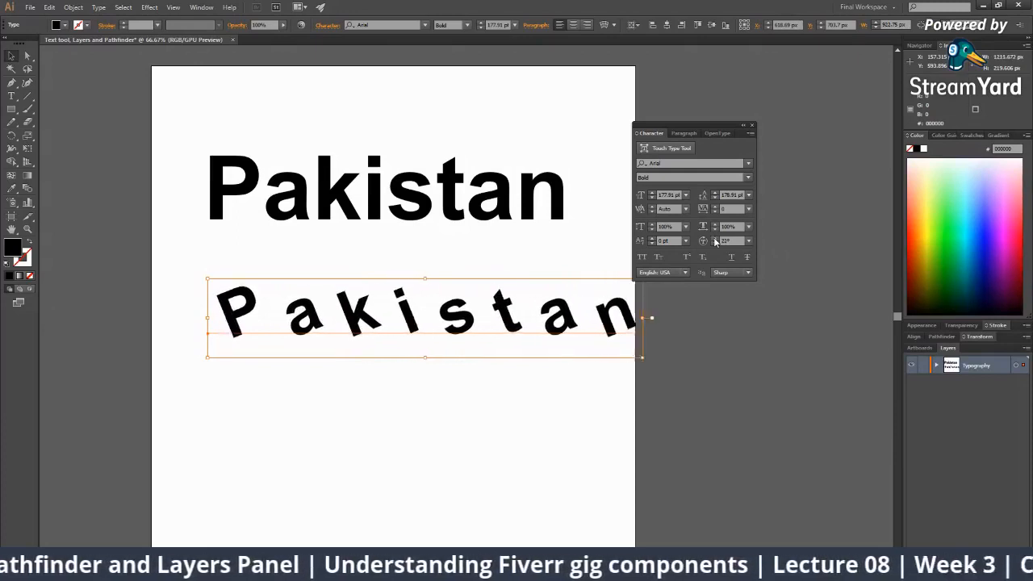
pyautogui.click(715, 240)
pyautogui.click(715, 239)
pyautogui.click(715, 239)
pyautogui.click(715, 240)
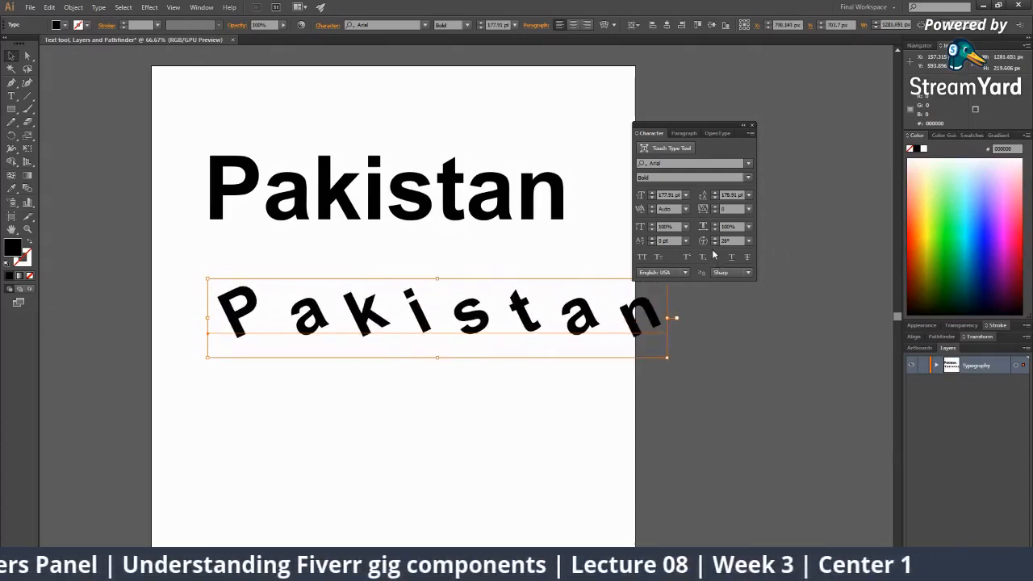
# Try lowering the character rotation of the lower Pakistan copy into negative values, to about -26°.
pyautogui.click(717, 244)
pyautogui.click(716, 244)
pyautogui.click(717, 243)
pyautogui.click(717, 243)
pyautogui.click(717, 244)
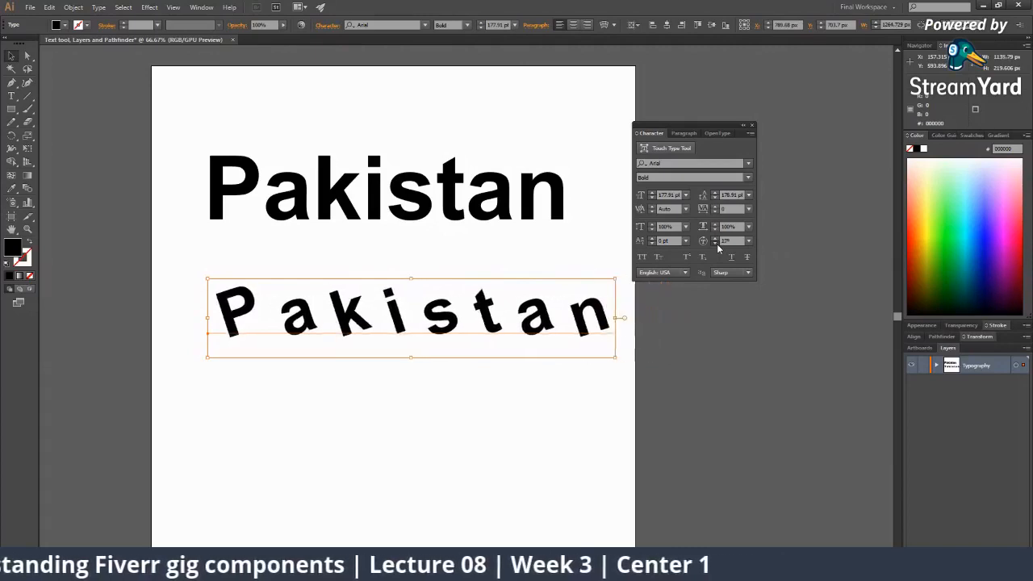
pyautogui.click(716, 244)
pyautogui.click(717, 243)
pyautogui.click(716, 244)
pyautogui.click(717, 244)
pyautogui.click(717, 244)
pyautogui.click(717, 244)
pyautogui.click(716, 243)
pyautogui.click(716, 244)
pyautogui.click(717, 243)
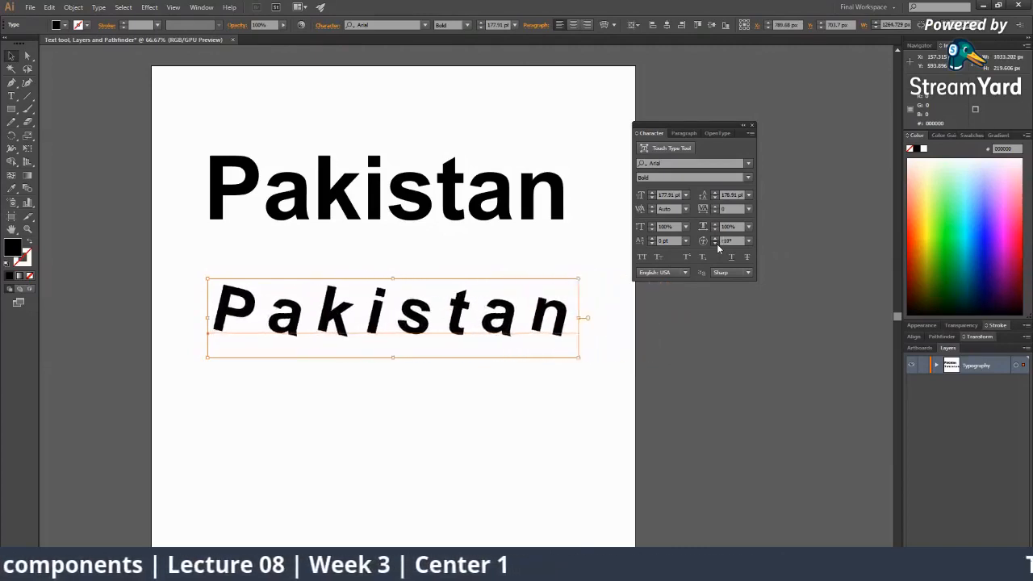
pyautogui.click(716, 244)
pyautogui.click(717, 244)
pyautogui.click(716, 244)
pyautogui.click(717, 243)
pyautogui.click(716, 244)
pyautogui.click(717, 244)
pyautogui.click(717, 244)
pyautogui.click(716, 239)
pyautogui.click(716, 239)
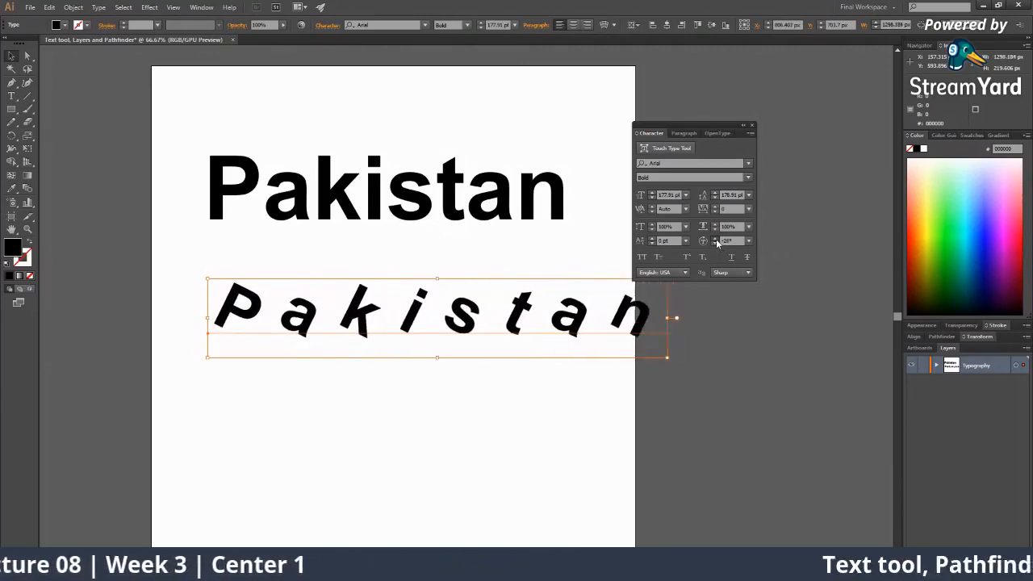
# Return the lower Pakistan copy's character rotation to 0° and deselect the text.
pyautogui.click(716, 239)
pyautogui.click(715, 239)
pyautogui.click(715, 239)
pyautogui.click(716, 239)
pyautogui.click(716, 239)
pyautogui.click(716, 239)
pyautogui.click(715, 238)
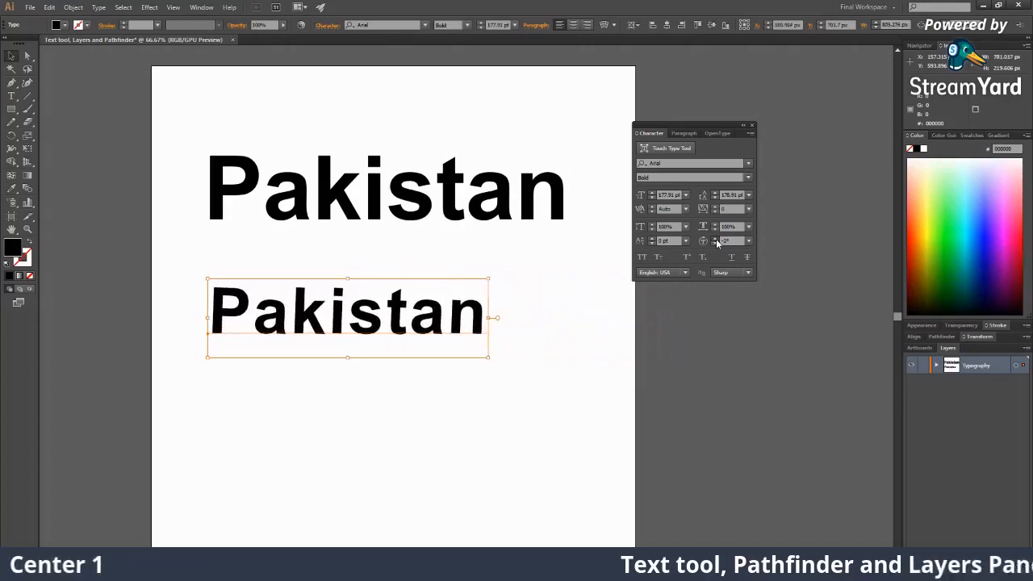
pyautogui.click(716, 239)
pyautogui.click(716, 239)
pyautogui.click(537, 364)
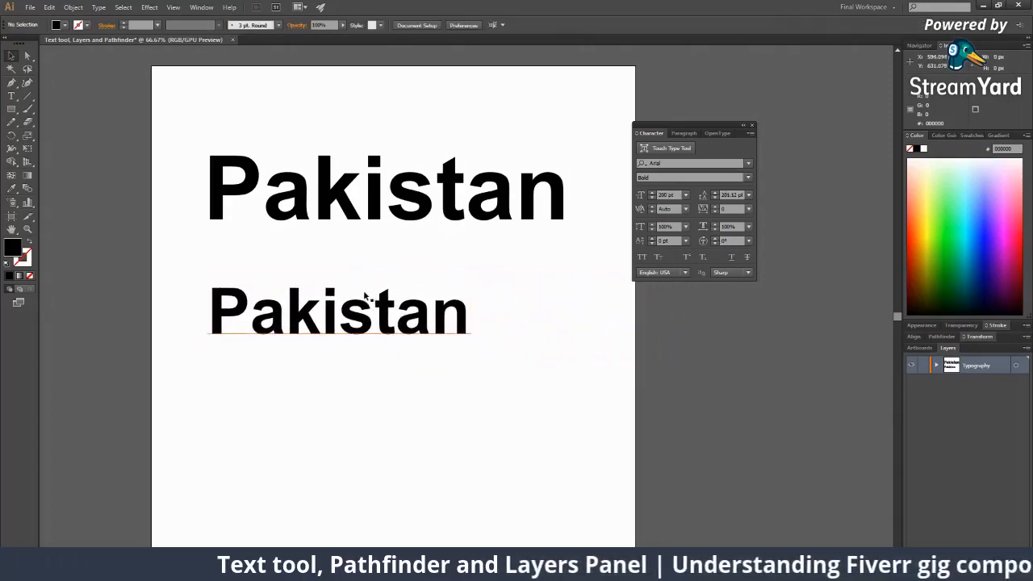
# Try rotating only the letters "tan" of the lower Pakistan copy by about 7°.
pyautogui.doubleClick(379, 315)
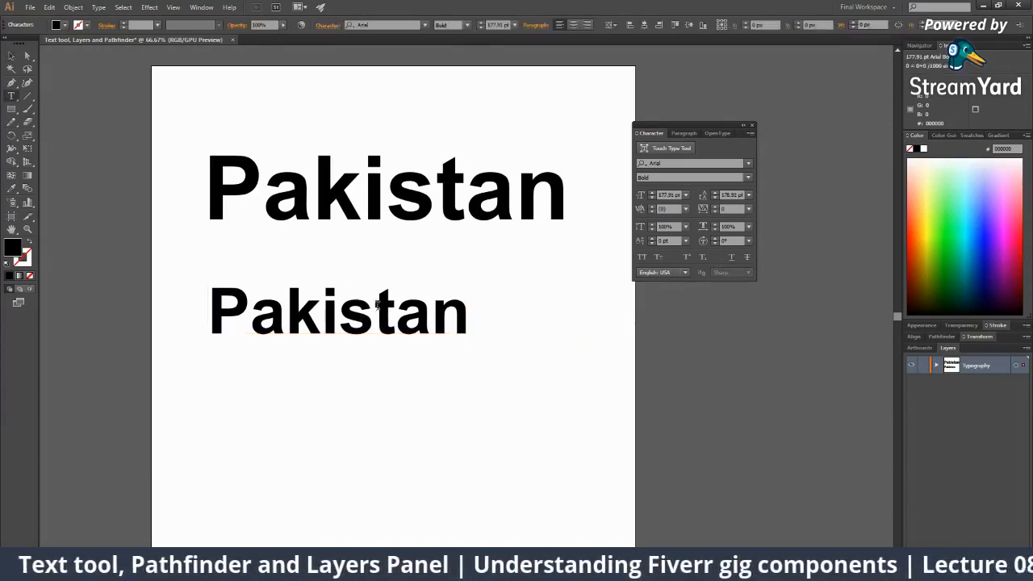
pyautogui.moveTo(382, 295); pyautogui.dragTo(476, 310)
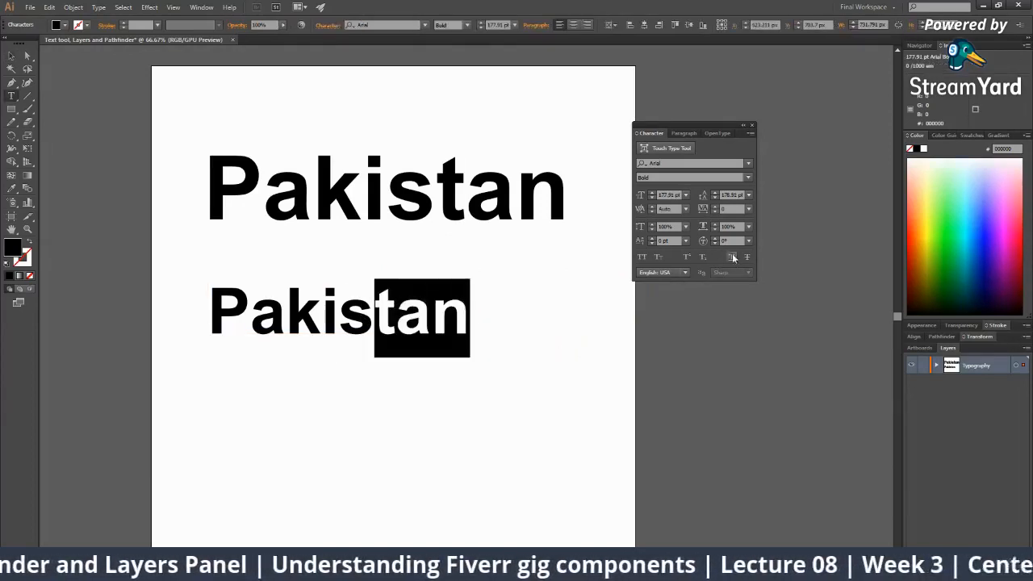
pyautogui.click(715, 240)
pyautogui.click(715, 240)
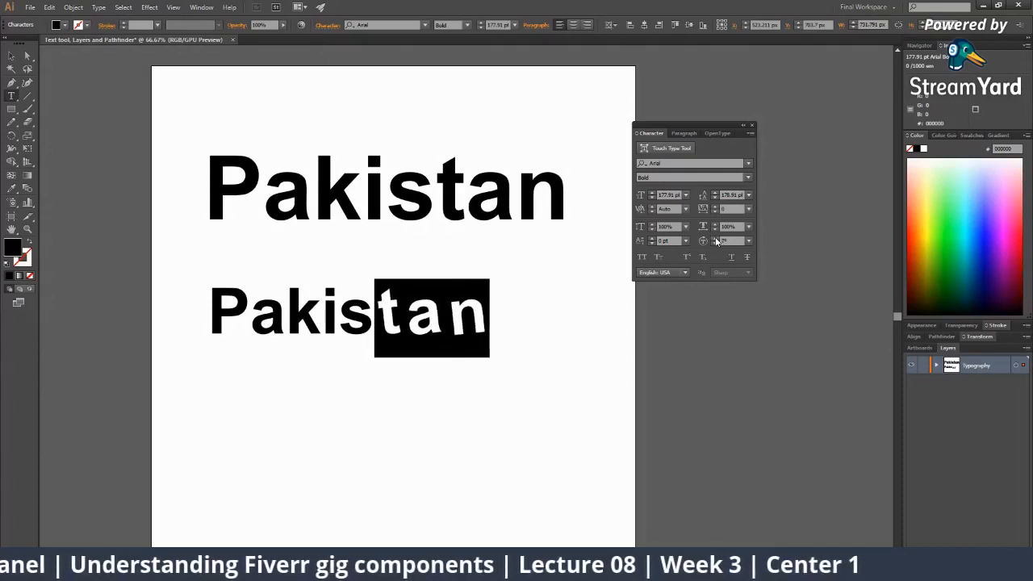
pyautogui.click(715, 239)
pyautogui.click(715, 239)
# Return the character rotation of the letters "tan" to 0° and place the text cursor before the final "n".
pyautogui.hotkey('alt', 'Left')
pyautogui.hotkey('alt', 'Left')
pyautogui.hotkey('alt', 'Left')
pyautogui.hotkey('alt', 'Left')
pyautogui.hotkey('alt', 'Left')
pyautogui.hotkey('alt', 'Left')
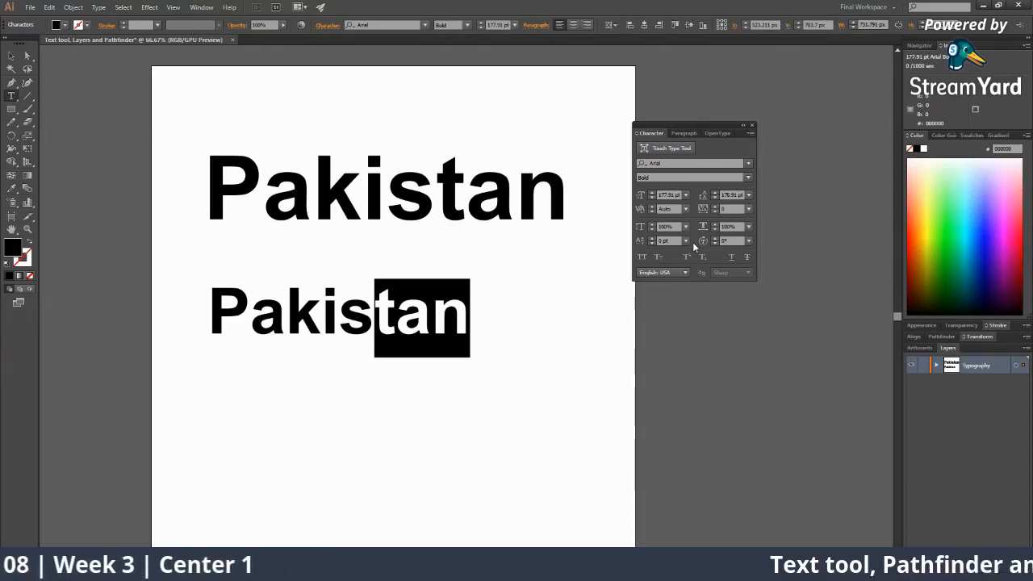
pyautogui.click(426, 305)
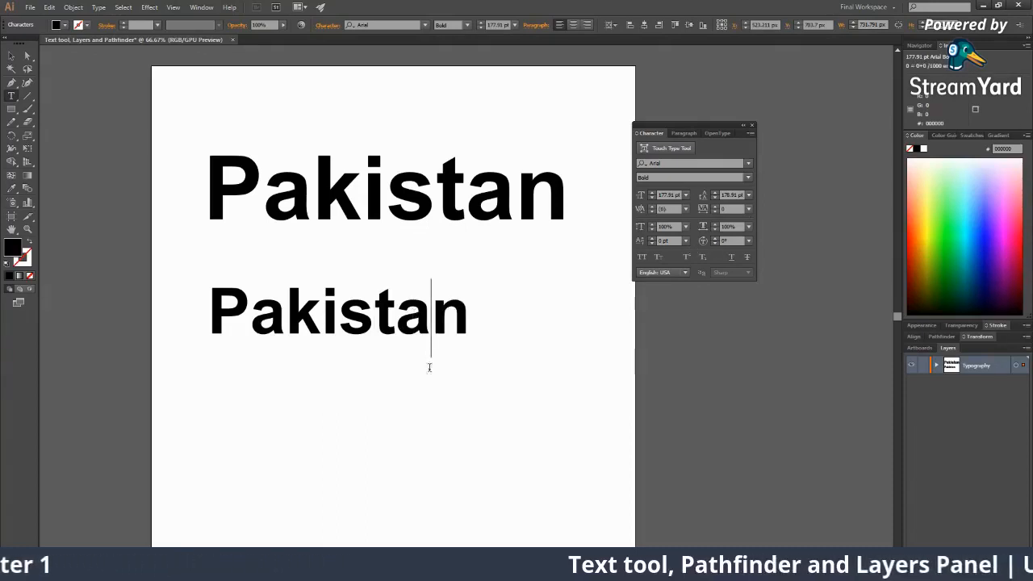
# Select the letters "tan" in the lower "Pakistan" and try a wider tracking, returning it to 0.
pyautogui.click(392, 315)
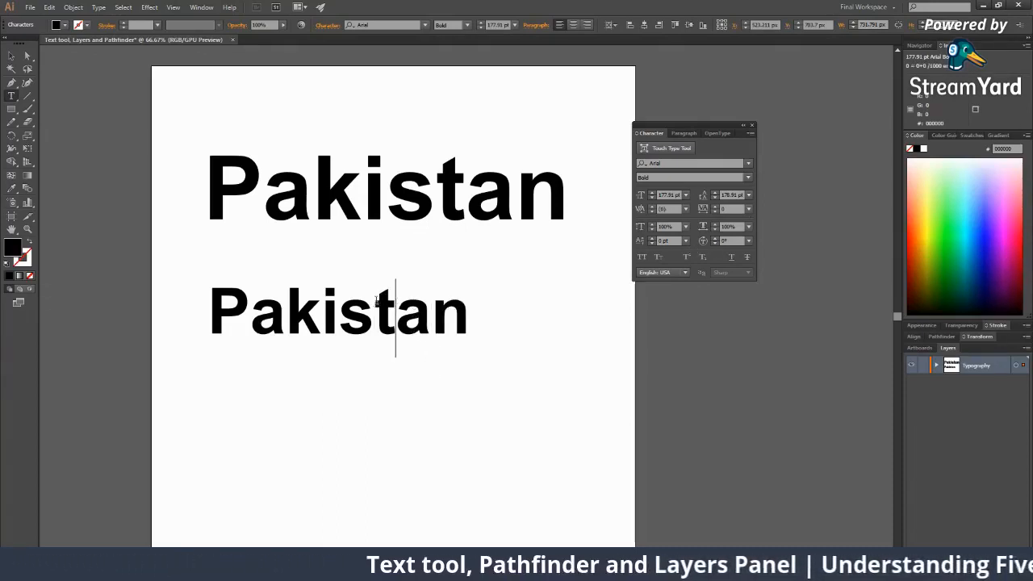
pyautogui.moveTo(375, 295); pyautogui.dragTo(476, 307)
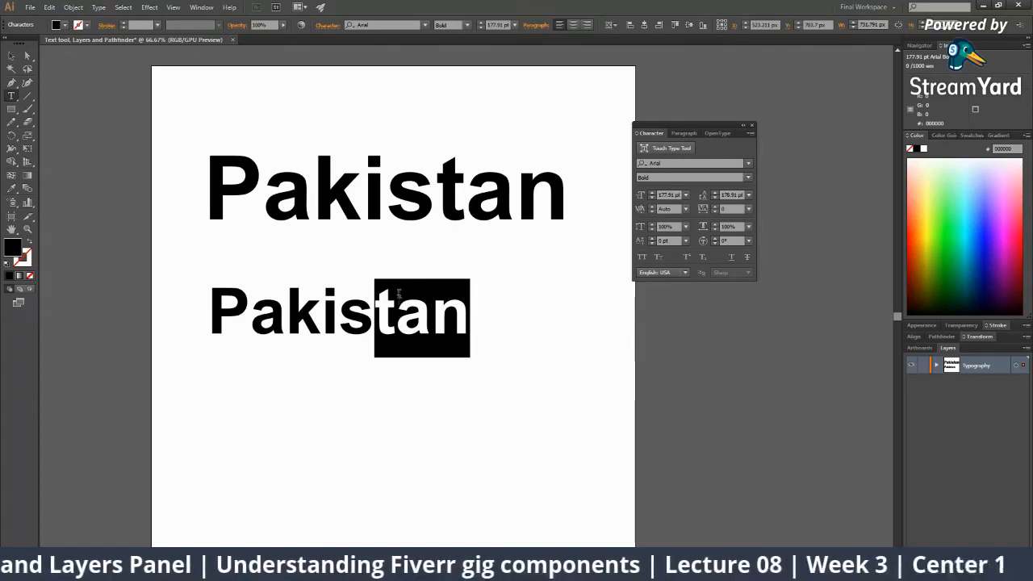
pyautogui.click(714, 206)
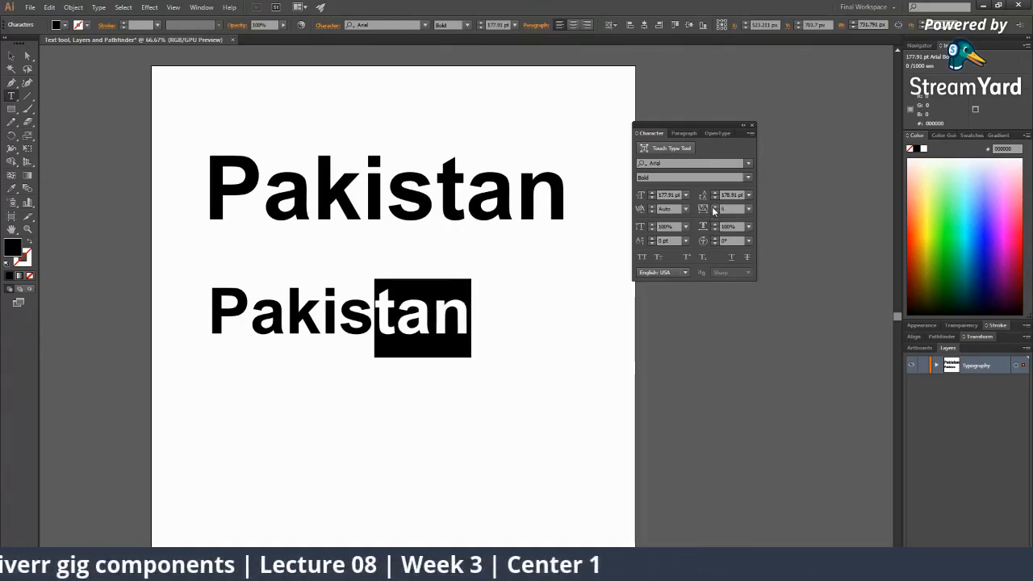
pyautogui.click(714, 212)
pyautogui.click(714, 213)
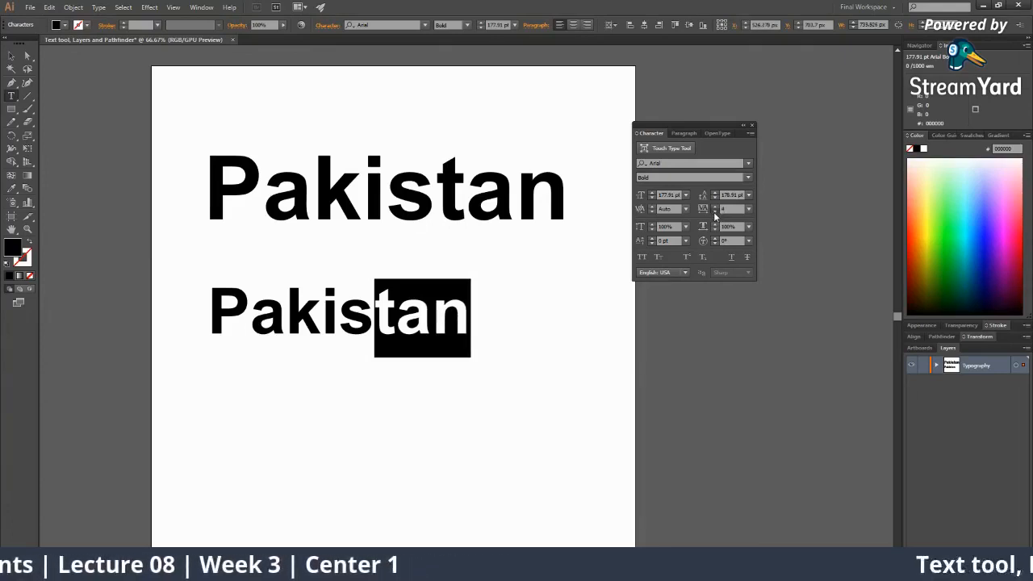
pyautogui.click(714, 212)
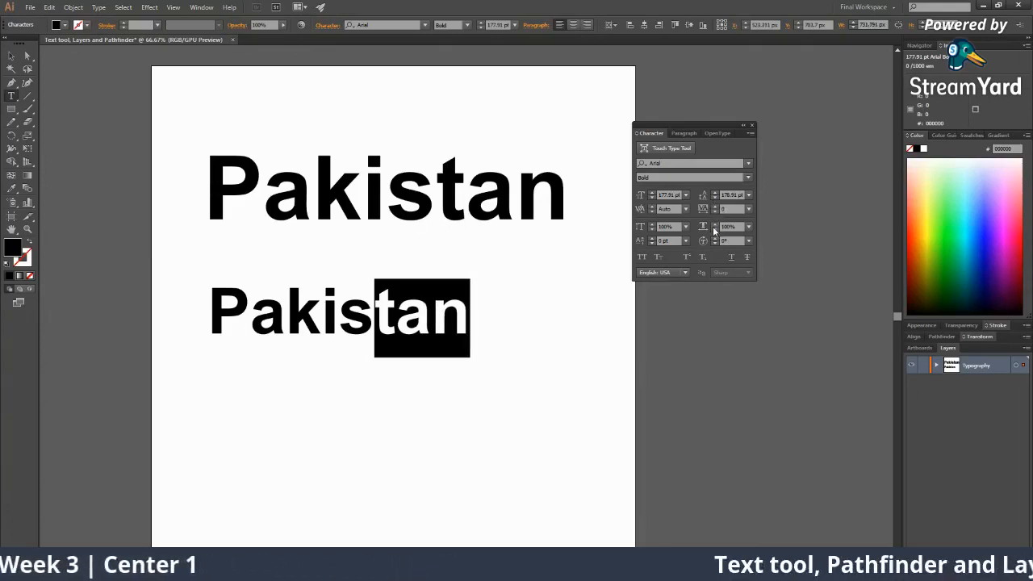
# Try rotating the selected characters "tan" by a few degrees, returning the character rotation to 0°.
pyautogui.click(715, 238)
pyautogui.click(715, 238)
pyautogui.click(715, 238)
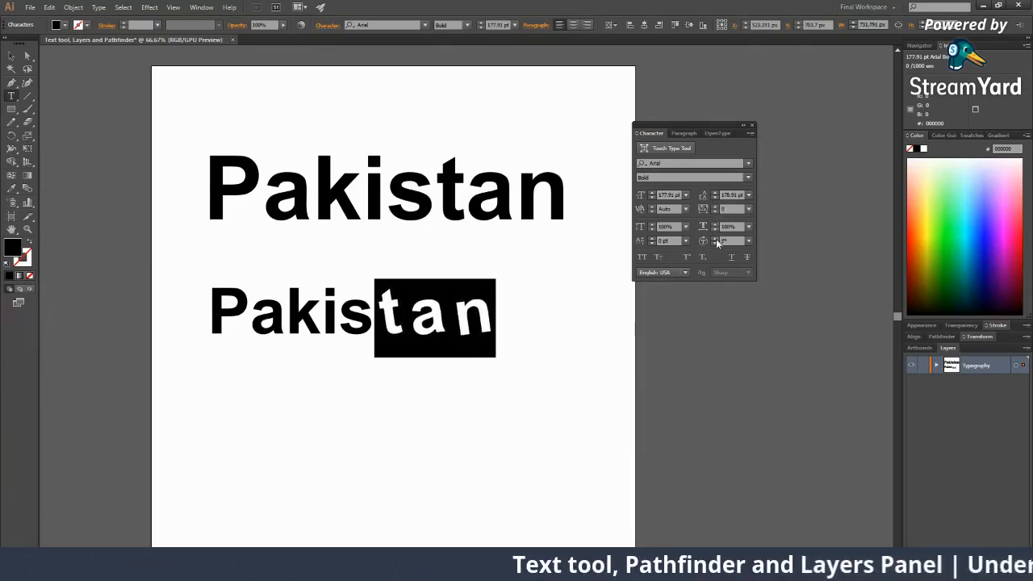
pyautogui.click(715, 244)
pyautogui.click(715, 240)
pyautogui.click(715, 241)
pyautogui.click(715, 240)
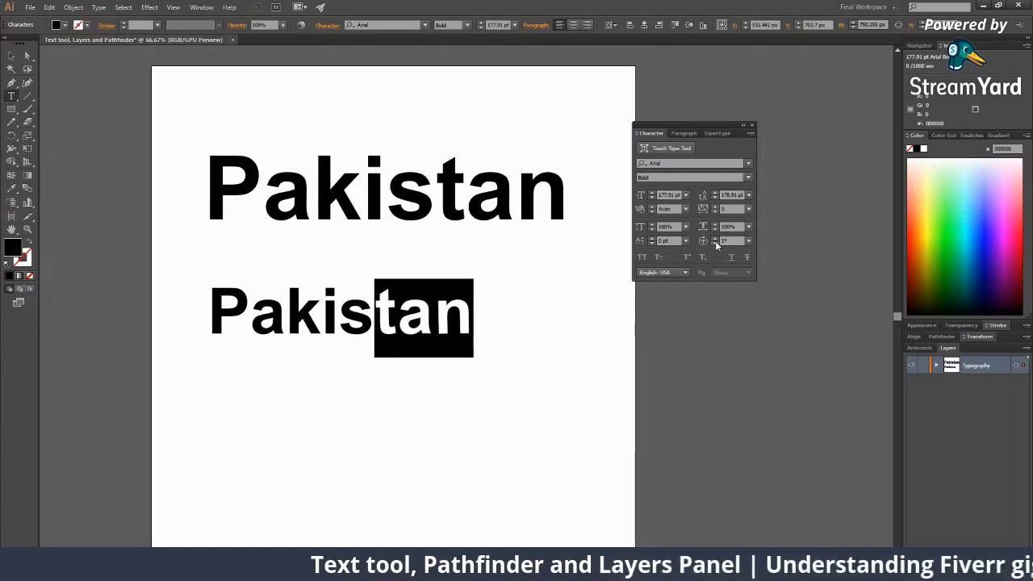
pyautogui.click(715, 240)
# Recolour the letters "tan" of the lower word blue and deselect the text.
pyautogui.click(977, 216)
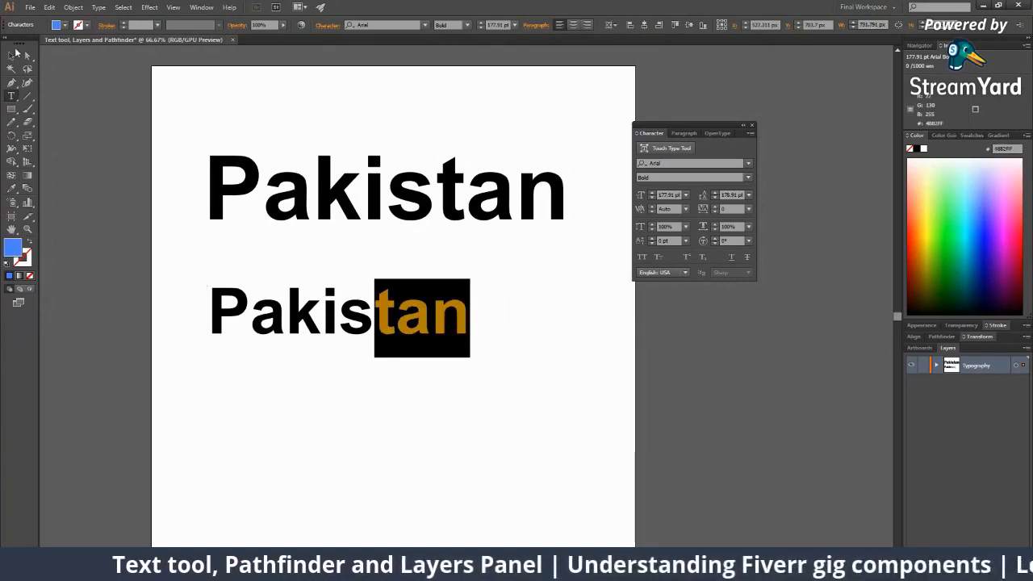
pyautogui.click(15, 54)
pyautogui.click(446, 372)
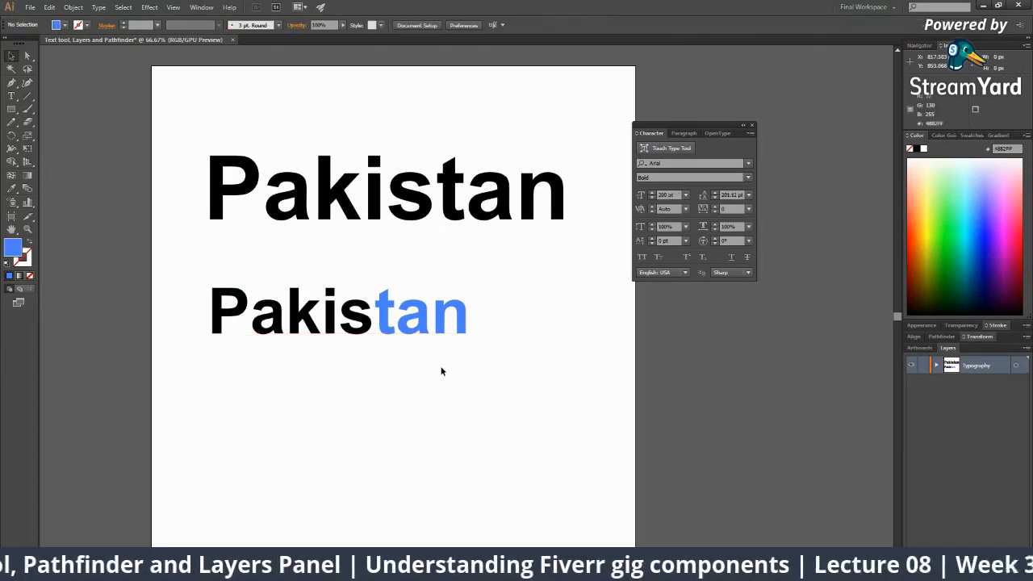
# Select the letters "kis" in the lower word, try red, settle on bright green, and deselect the text.
pyautogui.click(373, 301)
pyautogui.doubleClick(373, 301)
pyautogui.moveTo(374, 301); pyautogui.dragTo(296, 289)
pyautogui.click(1022, 228)
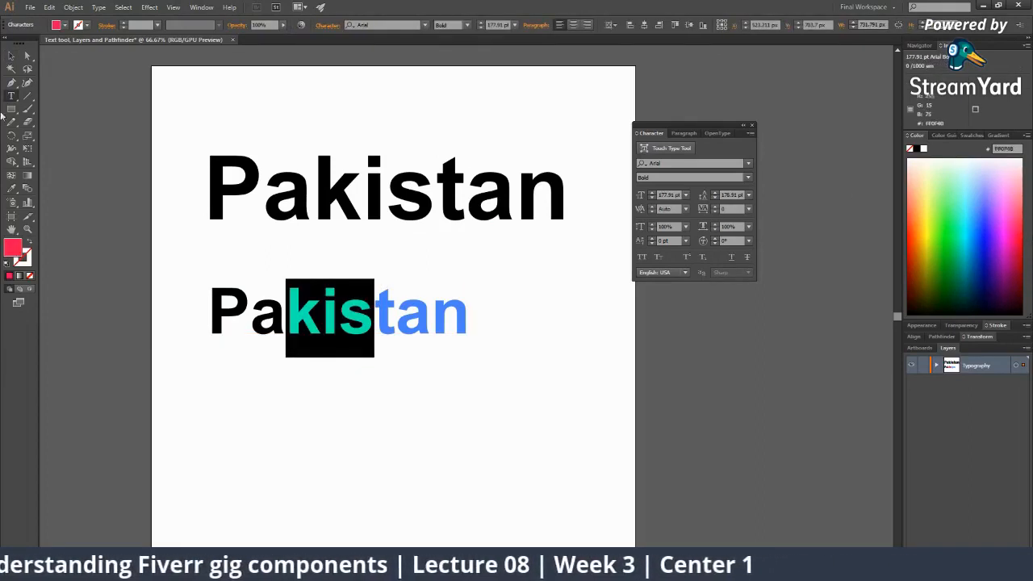
pyautogui.click(922, 215)
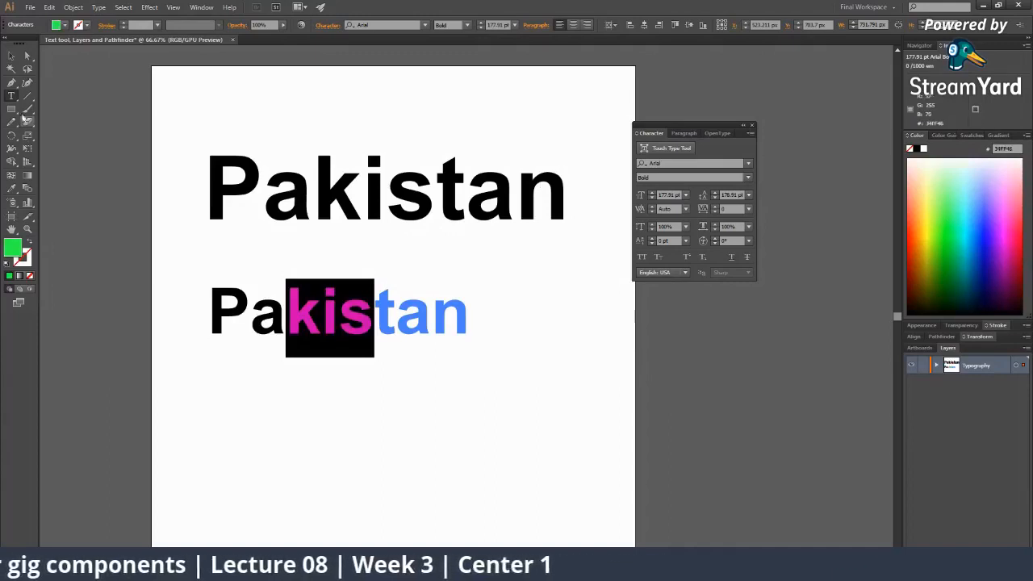
pyautogui.click(11, 56)
pyautogui.click(419, 423)
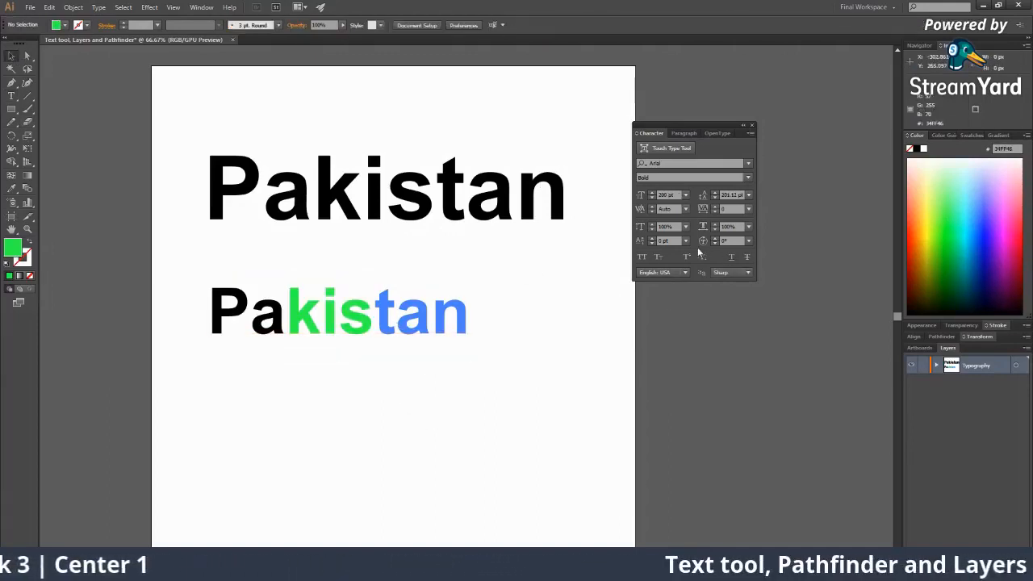
# Select the whole multicoloured "Pakistan" and try All Caps on it, leaving the option off.
pyautogui.click(413, 338)
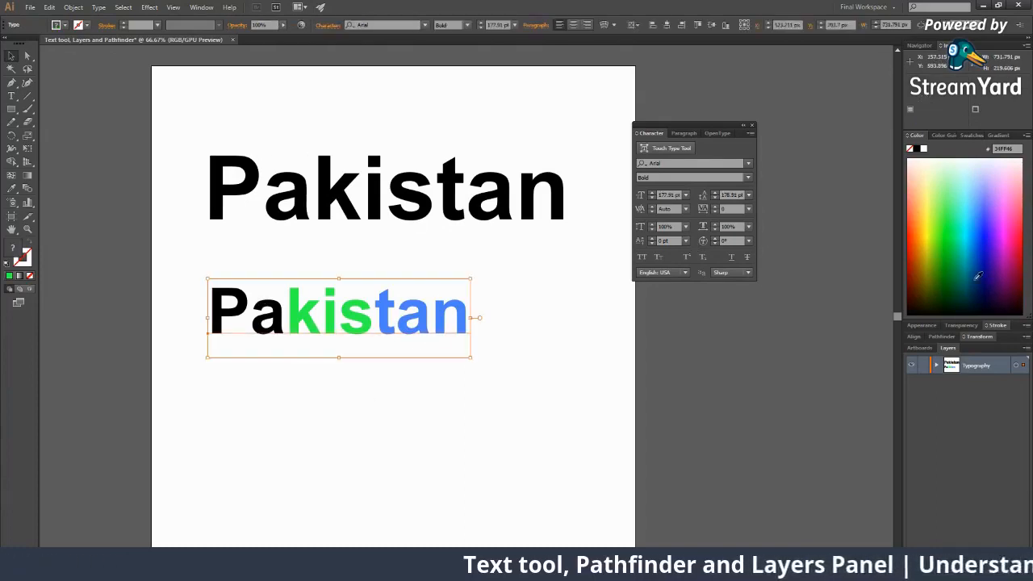
pyautogui.click(642, 257)
pyautogui.click(642, 256)
pyautogui.click(643, 256)
pyautogui.click(642, 256)
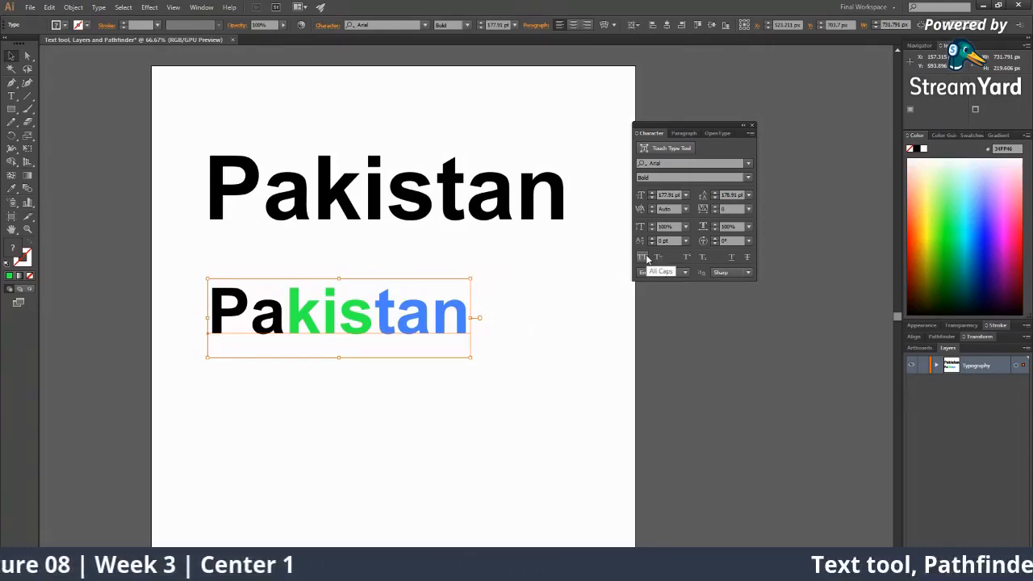
pyautogui.click(645, 258)
pyautogui.click(645, 257)
pyautogui.click(645, 258)
pyautogui.click(644, 257)
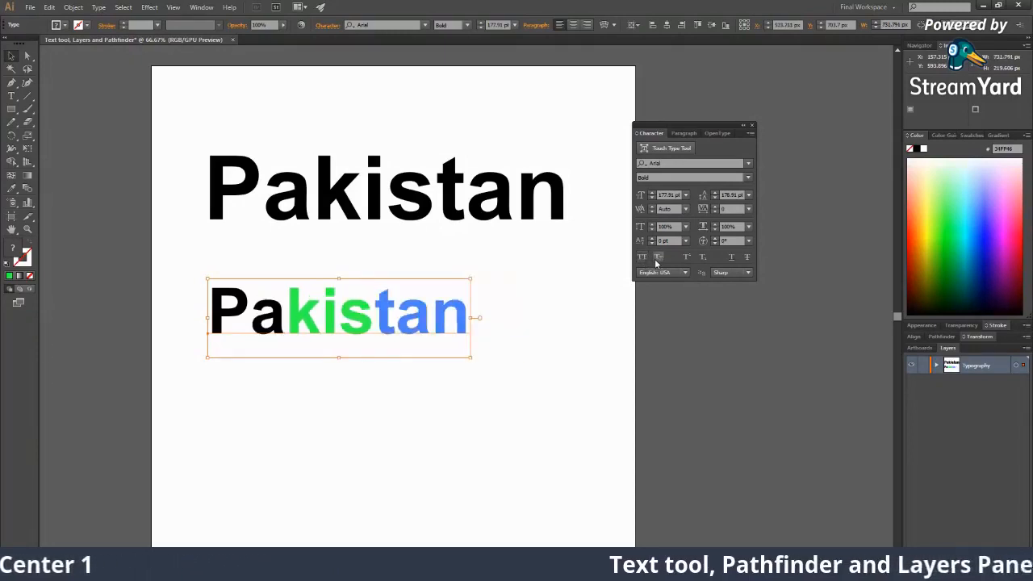
# Try Small Caps on the selected multicoloured word and turn the option off again.
pyautogui.click(656, 262)
pyautogui.click(657, 262)
pyautogui.click(656, 263)
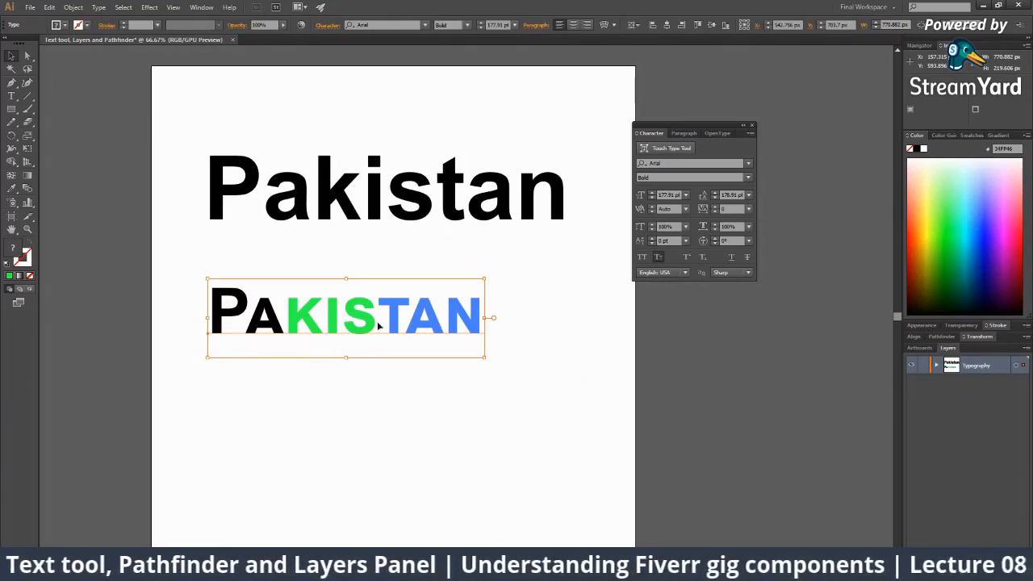
pyautogui.click(658, 258)
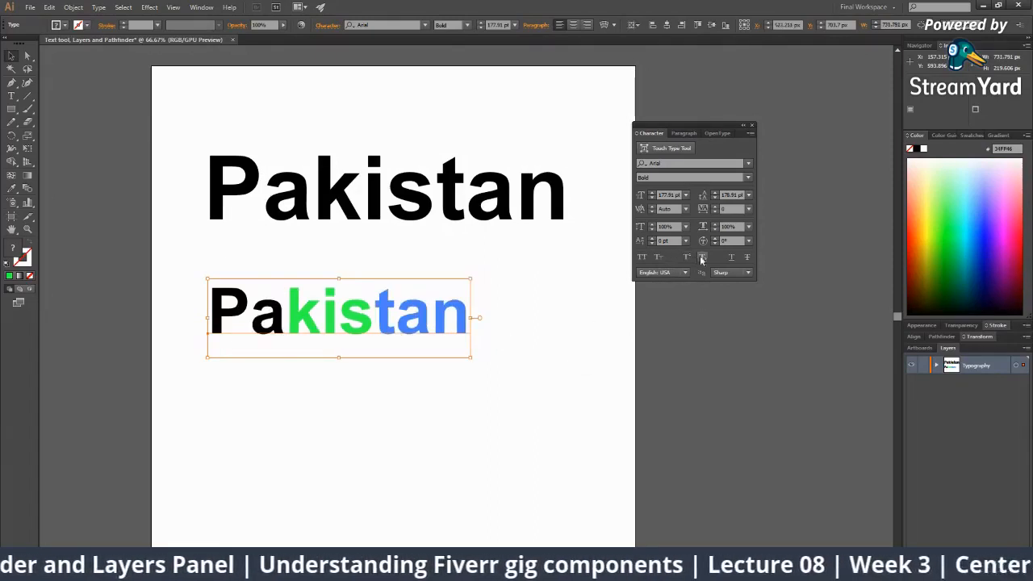
# Underline the multicoloured "Pakistan", trying Strikethrough on it as well without keeping it, and deselect the word.
pyautogui.click(732, 258)
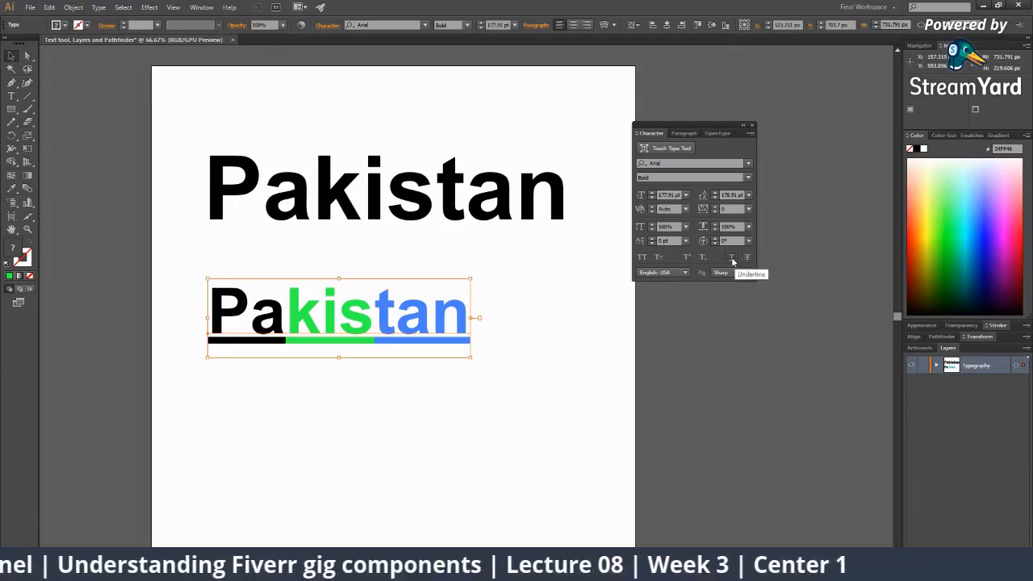
pyautogui.click(733, 258)
pyautogui.click(745, 258)
pyautogui.click(745, 257)
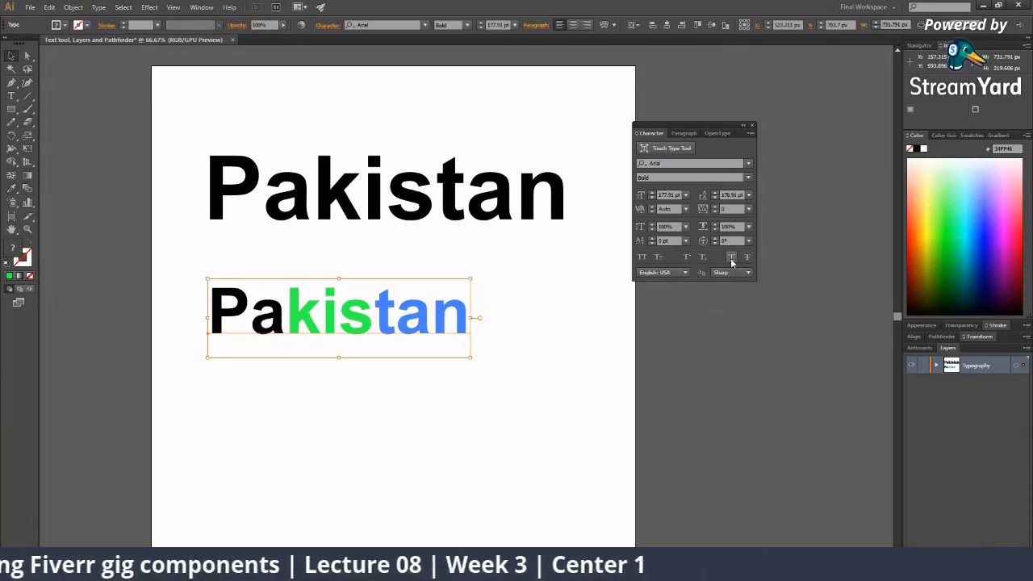
pyautogui.click(732, 257)
pyautogui.click(411, 401)
# Examine the underline beneath the multicoloured word up close and within the whole artboard.
pyautogui.press('z')
pyautogui.click(361, 322)
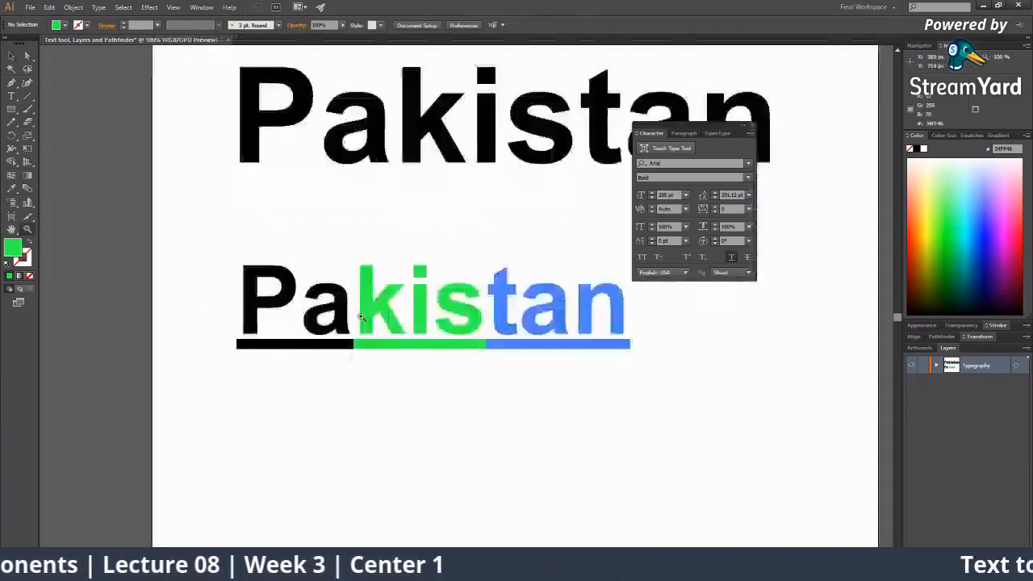
pyautogui.click(399, 366)
pyautogui.moveTo(410, 360); pyautogui.dragTo(272, 367)
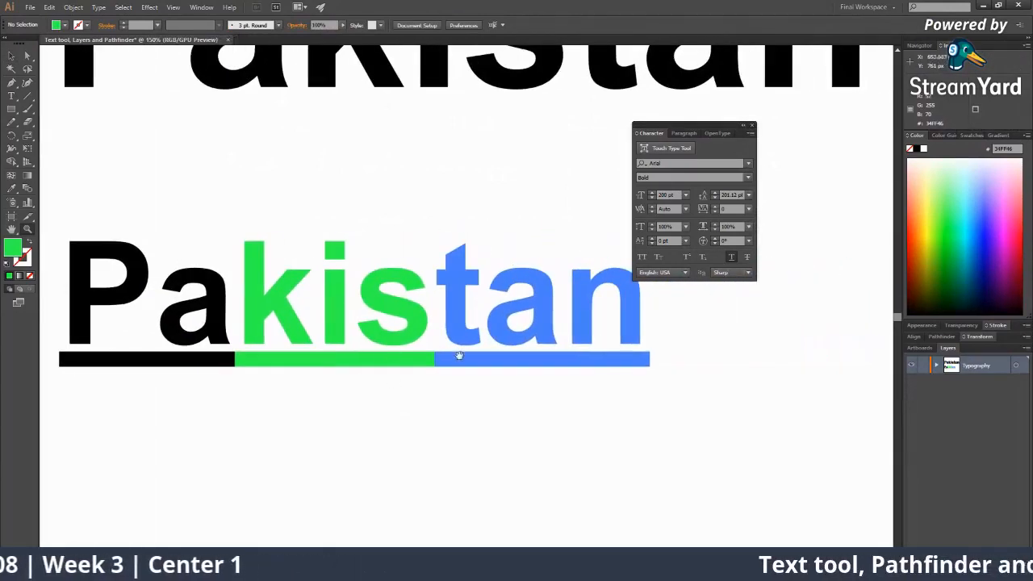
pyautogui.hotkey('ctrl', '0')
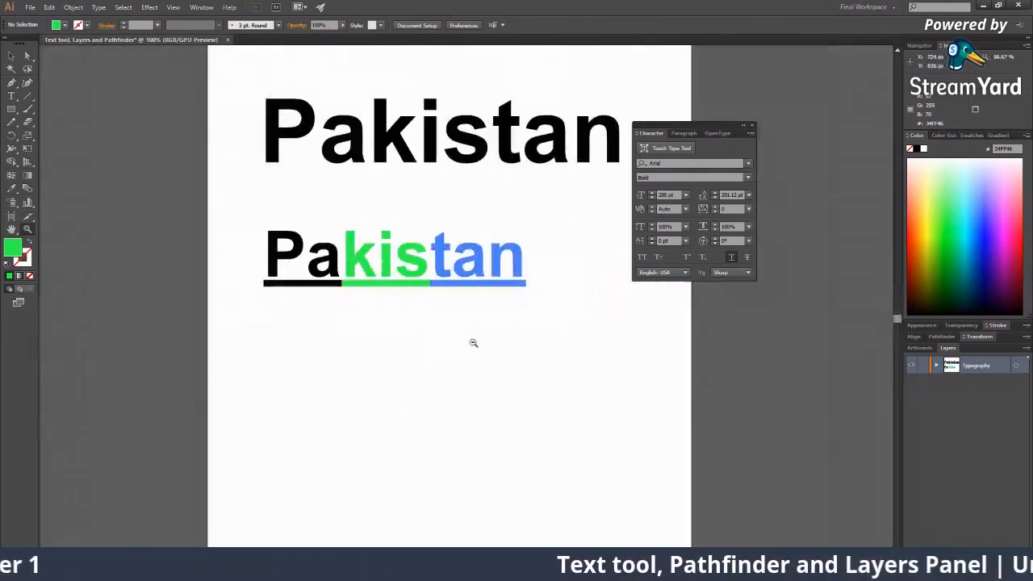
pyautogui.click(424, 299)
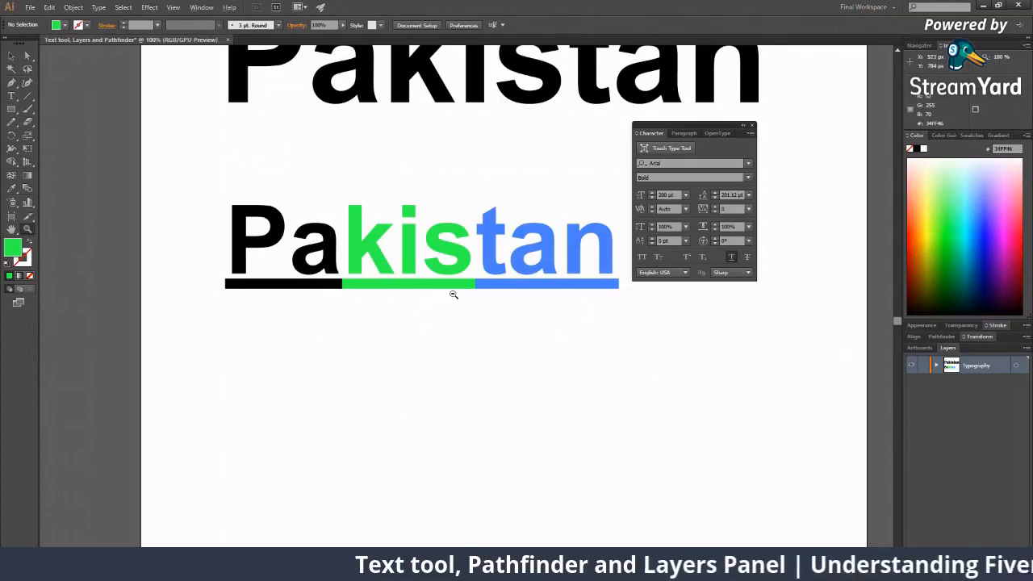
pyautogui.hotkey('ctrl', '-')
pyautogui.hotkey('ctrl', '-')
pyautogui.hotkey('ctrl', '-')
pyautogui.click(13, 57)
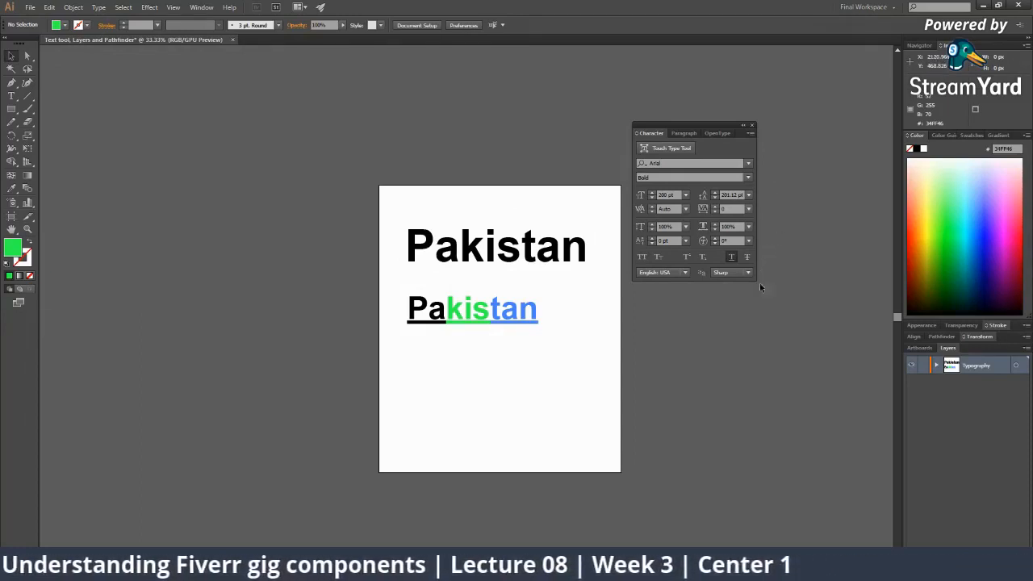
# Reveal the Pathfinder operations and look over the paragraph formatting options before returning to the character settings.
pyautogui.click(952, 337)
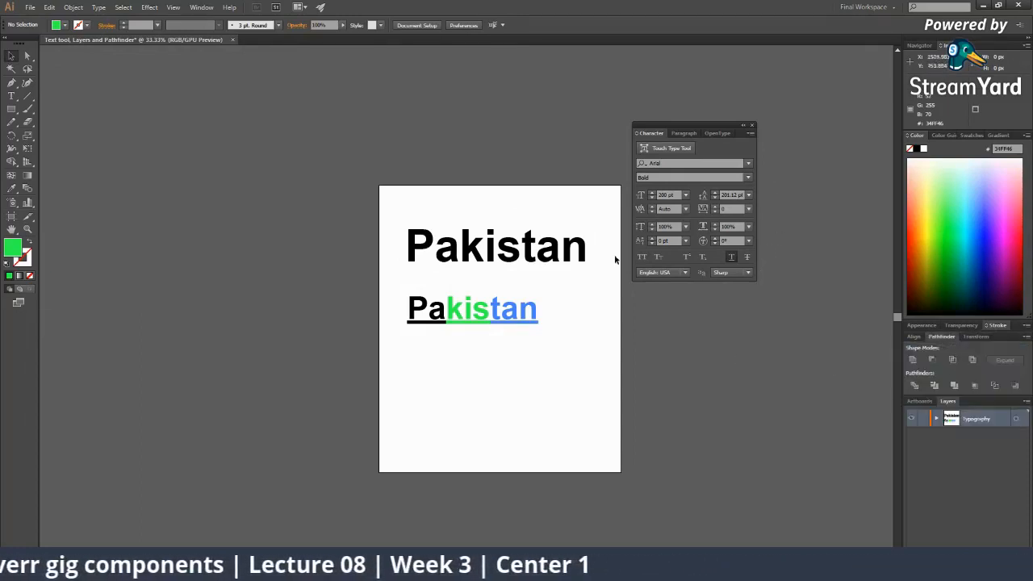
pyautogui.click(695, 132)
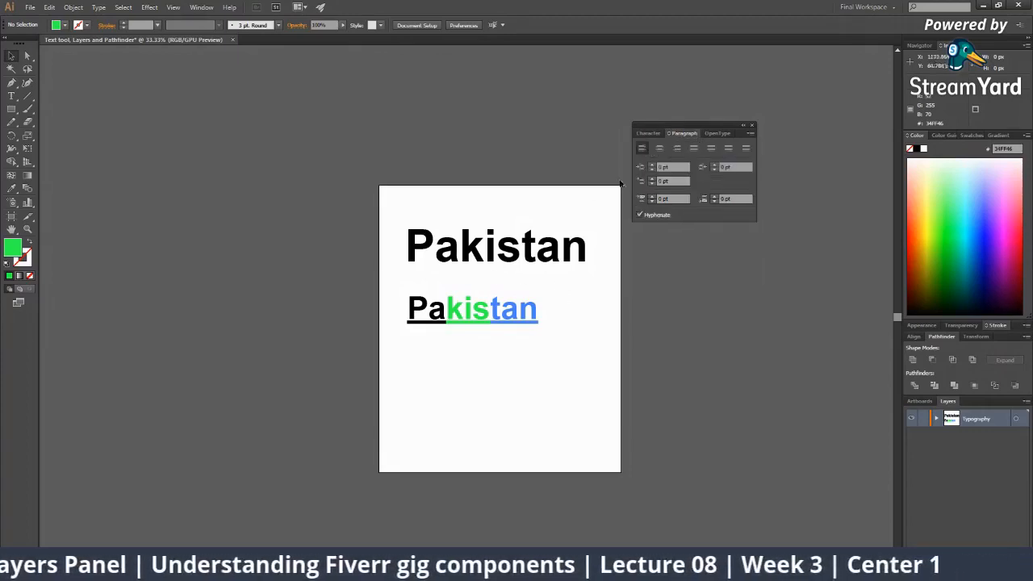
pyautogui.click(646, 134)
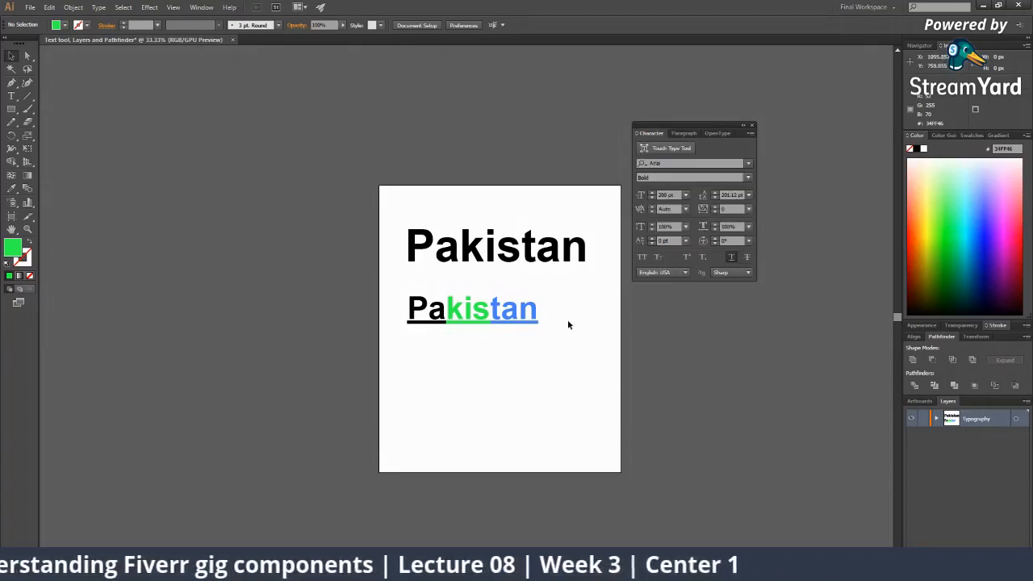
# Move both "Pakistan" words up the artboard and closer together to free space below them.
pyautogui.hotkey('ctrl', '=')
pyautogui.hotkey('ctrl', '=')
pyautogui.click(412, 293)
pyautogui.hotkey('ctrl', '-')
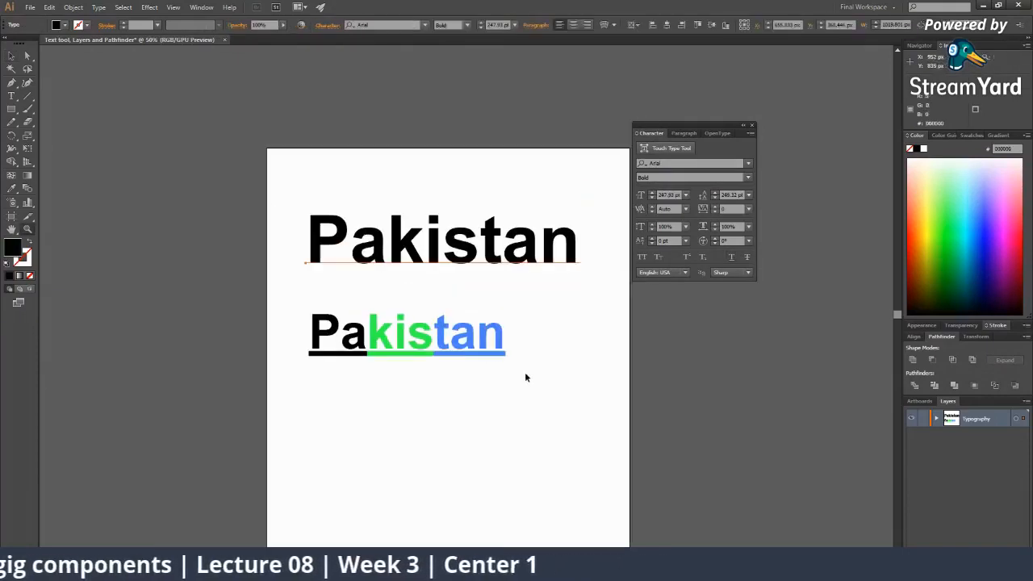
pyautogui.click(389, 334)
pyautogui.moveTo(389, 334); pyautogui.dragTo(389, 307)
pyautogui.moveTo(462, 251); pyautogui.dragTo(462, 211)
pyautogui.moveTo(421, 308); pyautogui.dragTo(420, 272)
pyautogui.click(428, 342)
pyautogui.moveTo(429, 342); pyautogui.dragTo(422, 302)
# Add the point text "Hello" below the multicoloured word, in line with its start, and deselect it.
pyautogui.click(11, 96)
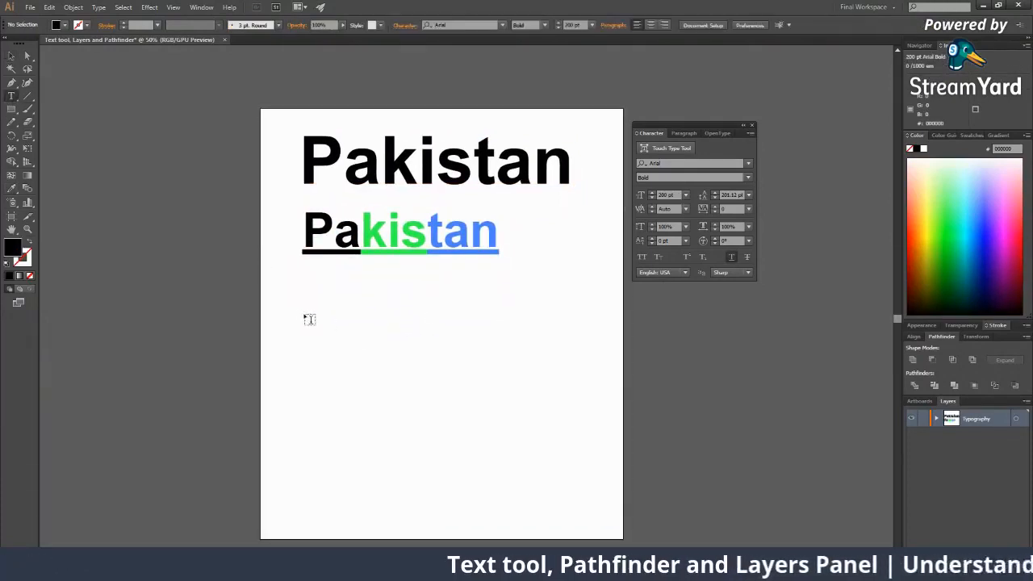
pyautogui.click(301, 327)
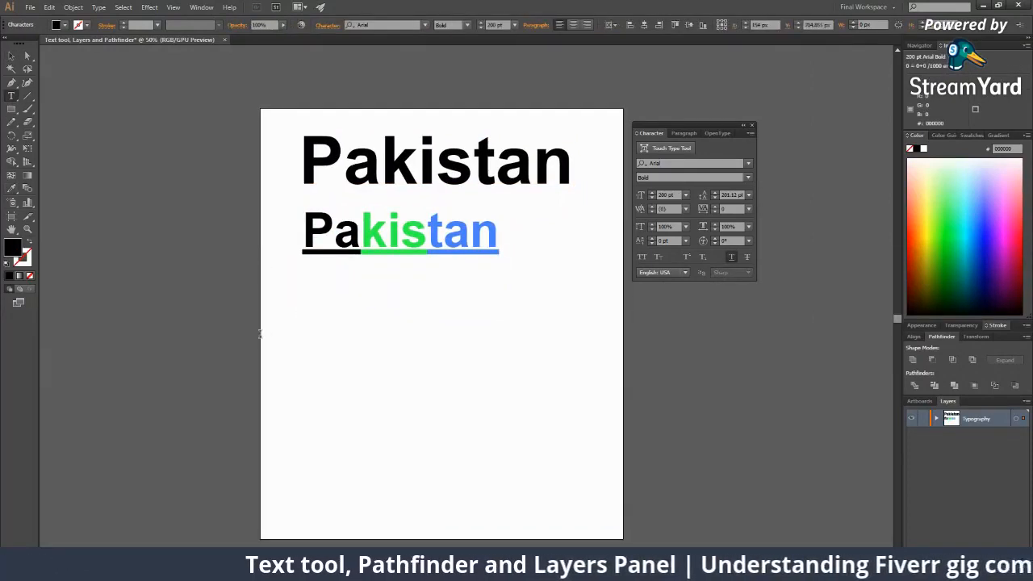
pyautogui.write('Hello')
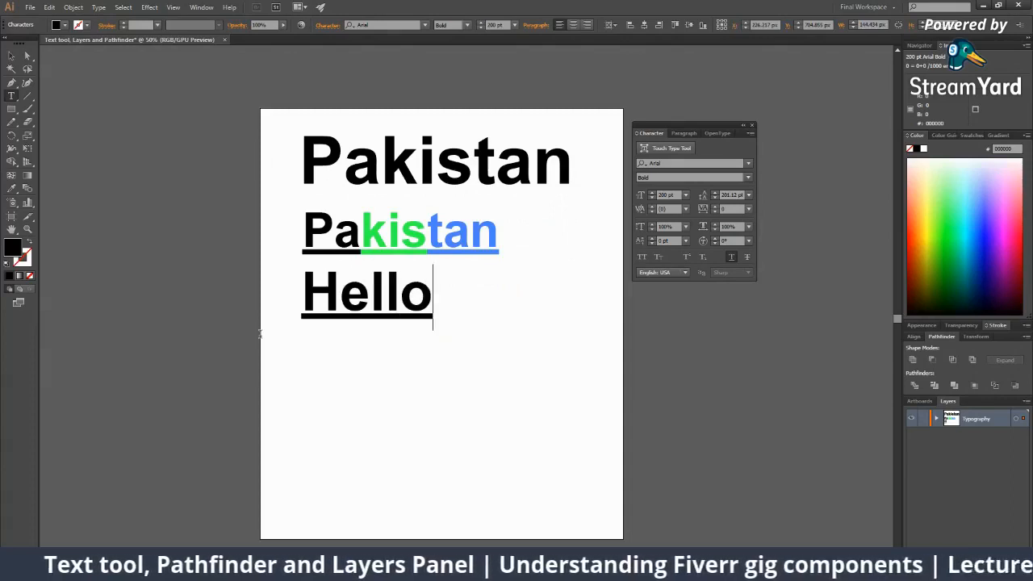
pyautogui.click(11, 56)
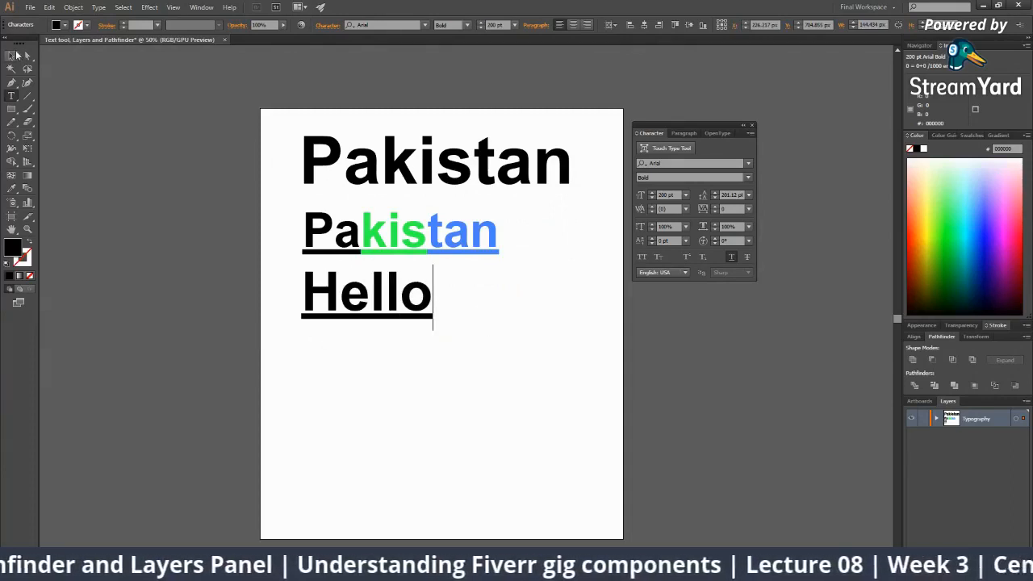
pyautogui.click(473, 323)
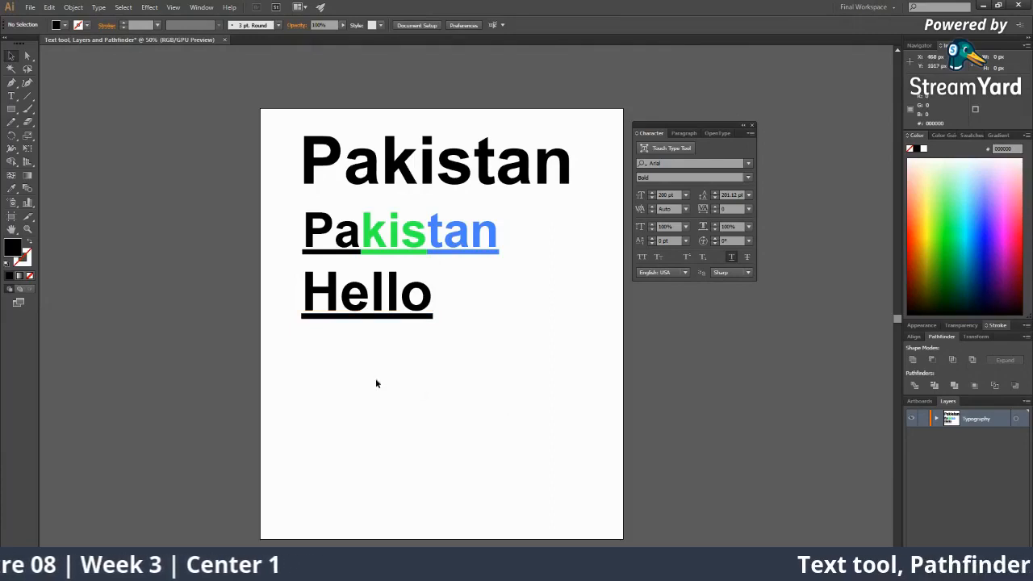
# Set the type size to 60 pt and draw an area text frame about 1018 by 478 px below "Hello".
pyautogui.click(11, 95)
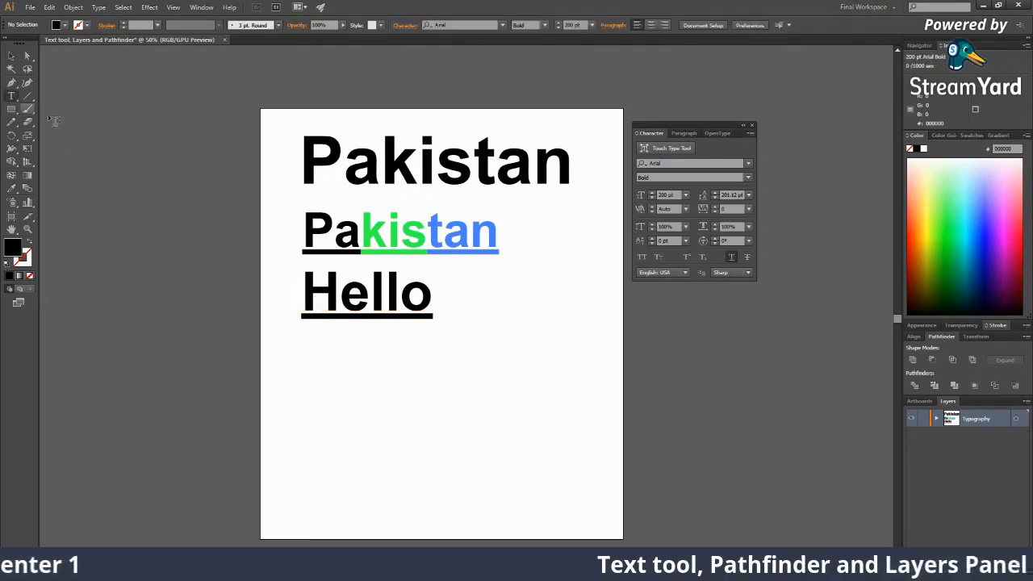
pyautogui.click(687, 195)
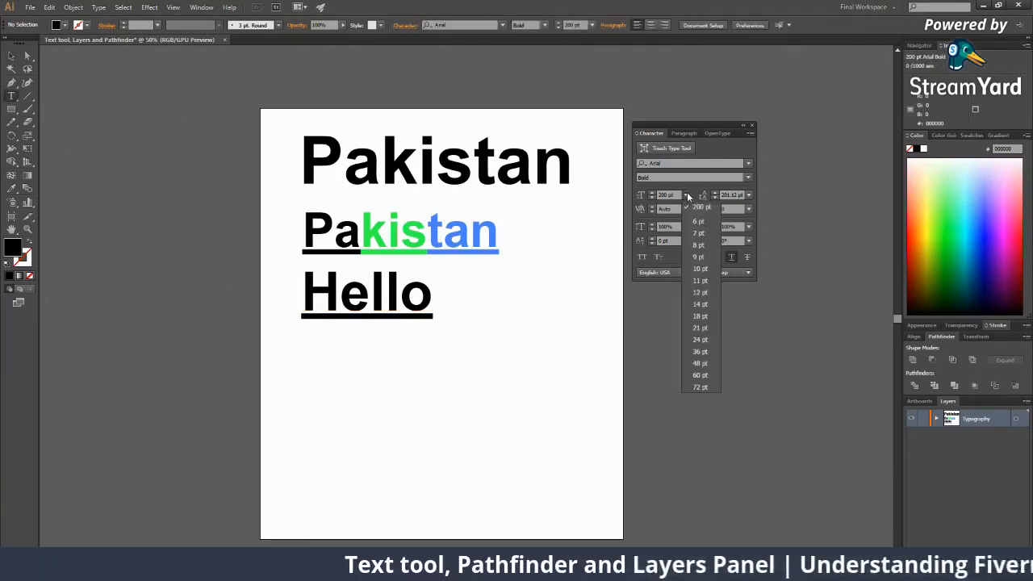
pyautogui.click(699, 375)
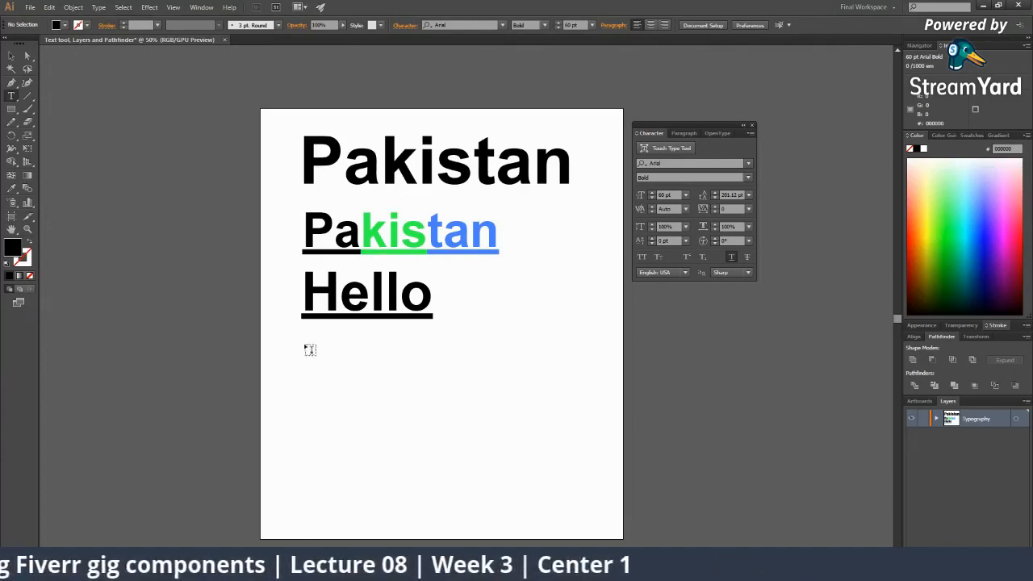
pyautogui.moveTo(303, 336); pyautogui.dragTo(578, 463)
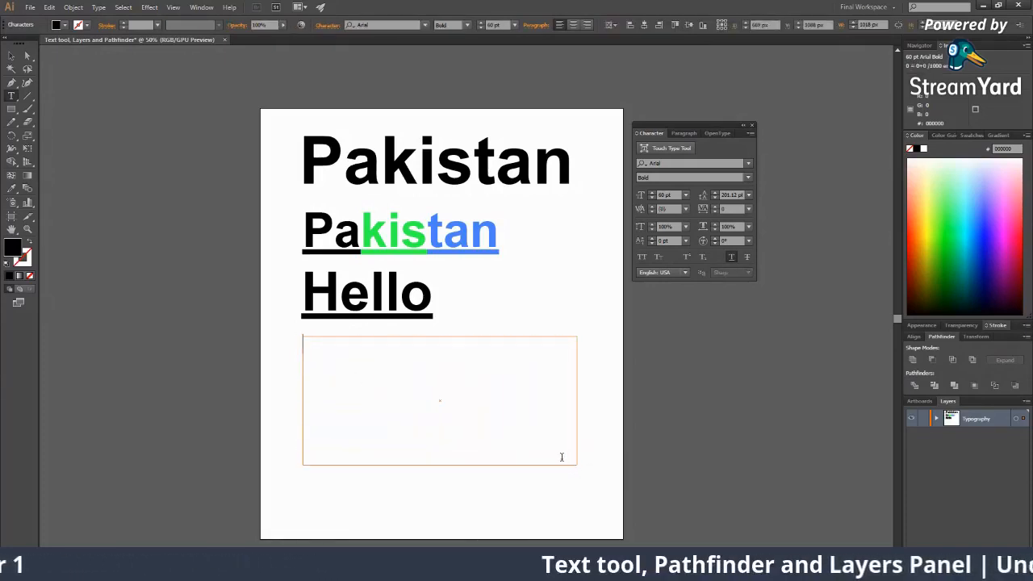
# Fill the frame with "Hello how are you I am fine and having a great time with my friends and family", then deselect it.
pyautogui.write('Hello ')
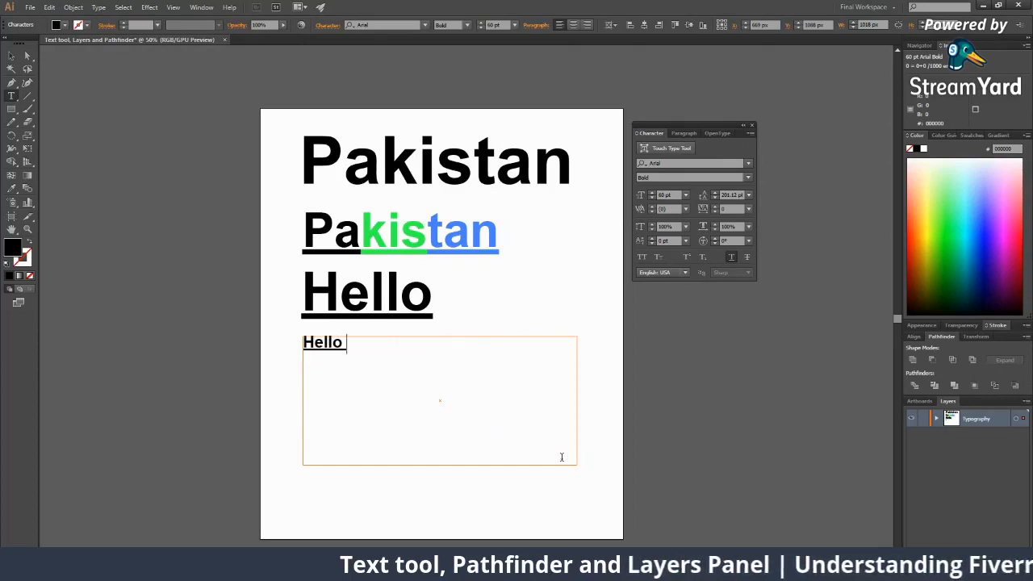
pyautogui.write('how a')
pyautogui.write('y')
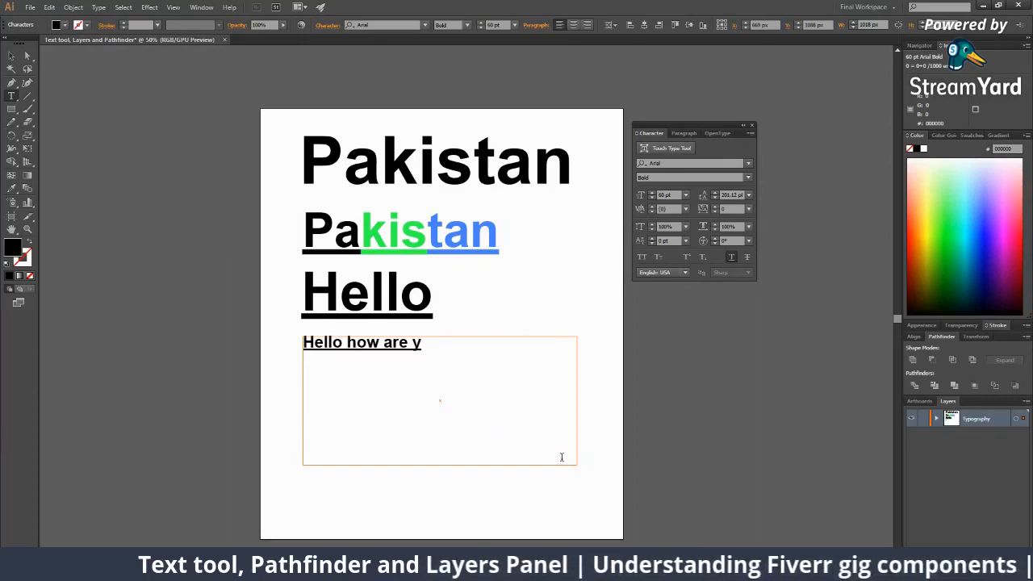
pyautogui.write('ou I am fin')
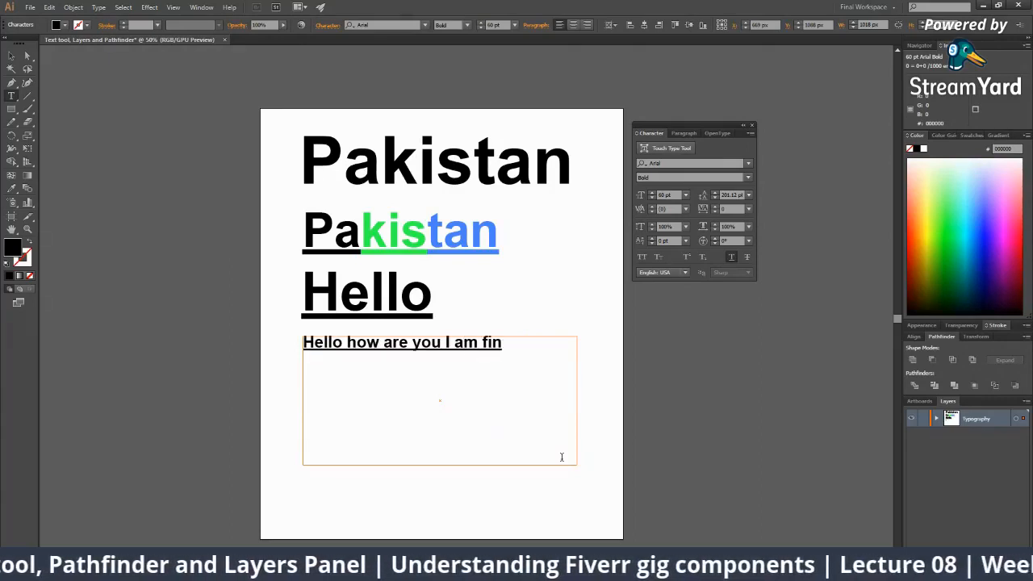
pyautogui.write('e and haveing')
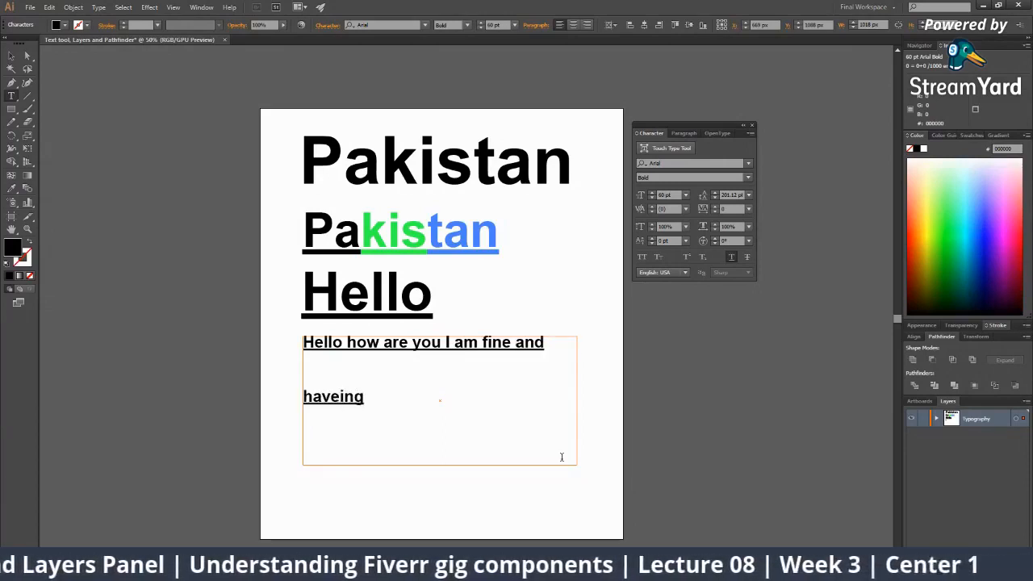
pyautogui.press('BackSpace')
pyautogui.press('BackSpace')
pyautogui.press('BackSpace')
pyautogui.press('BackSpace')
pyautogui.write('ing a ')
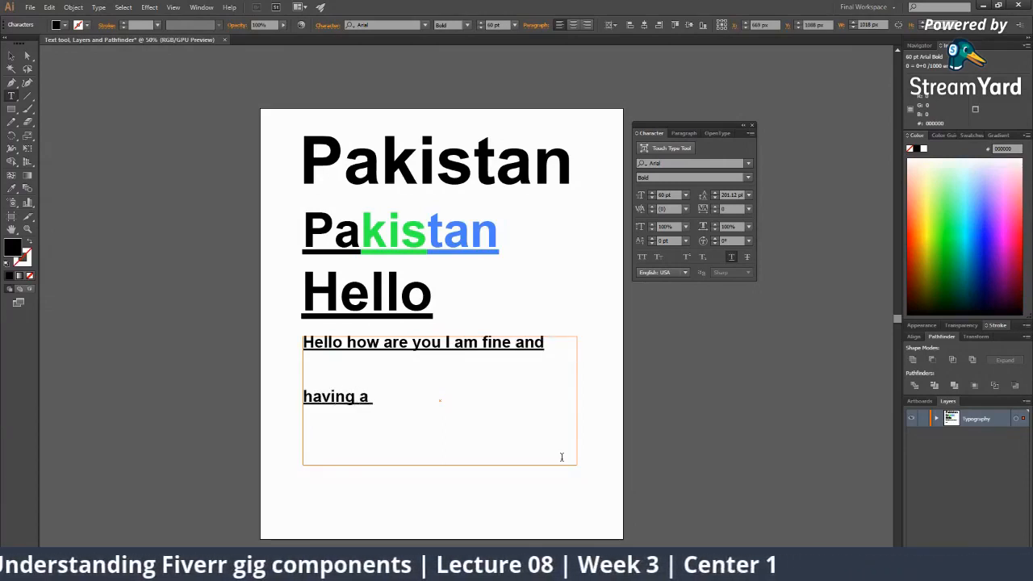
pyautogui.write('great time')
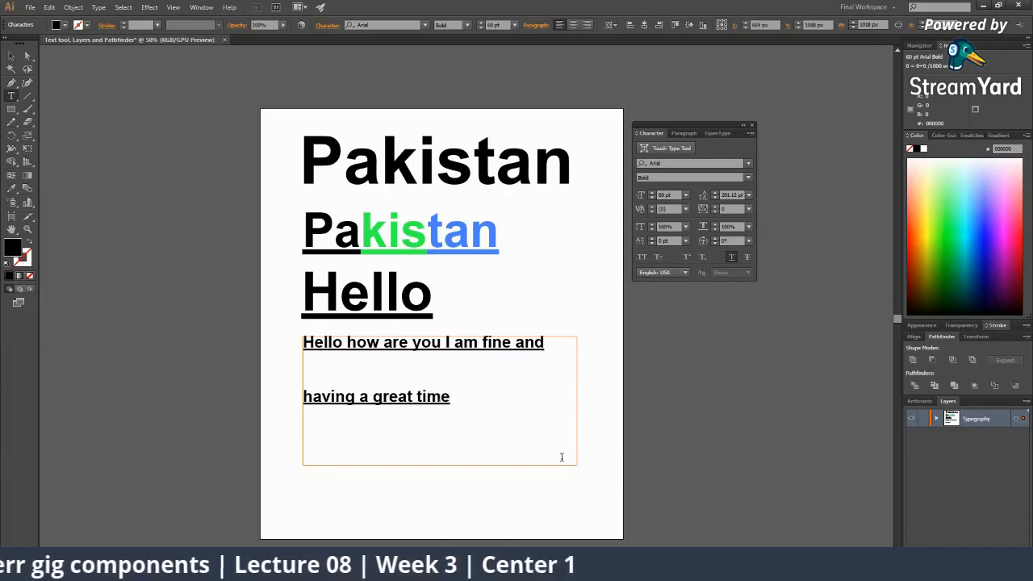
pyautogui.write(' with my fri')
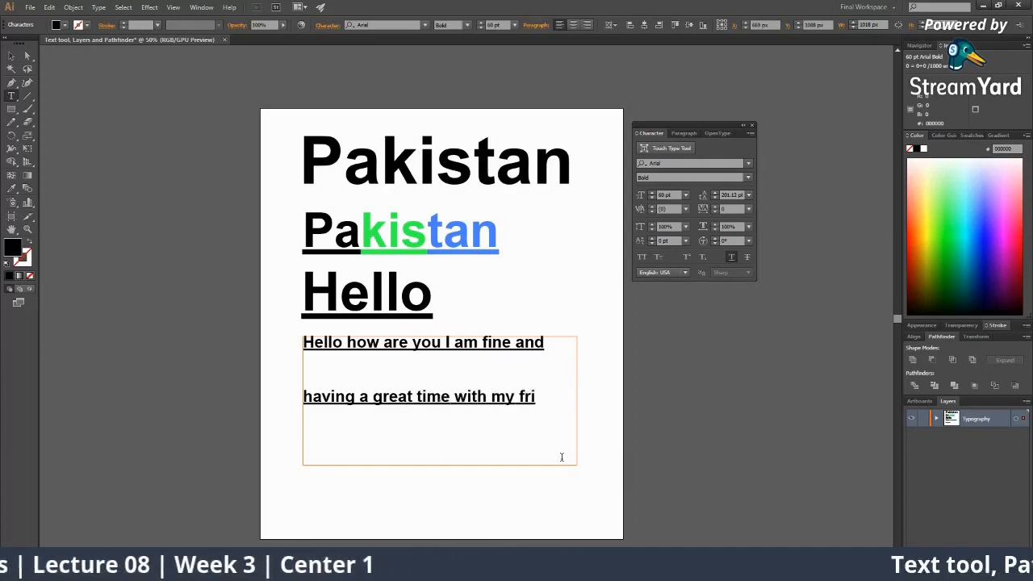
pyautogui.write('ends and family')
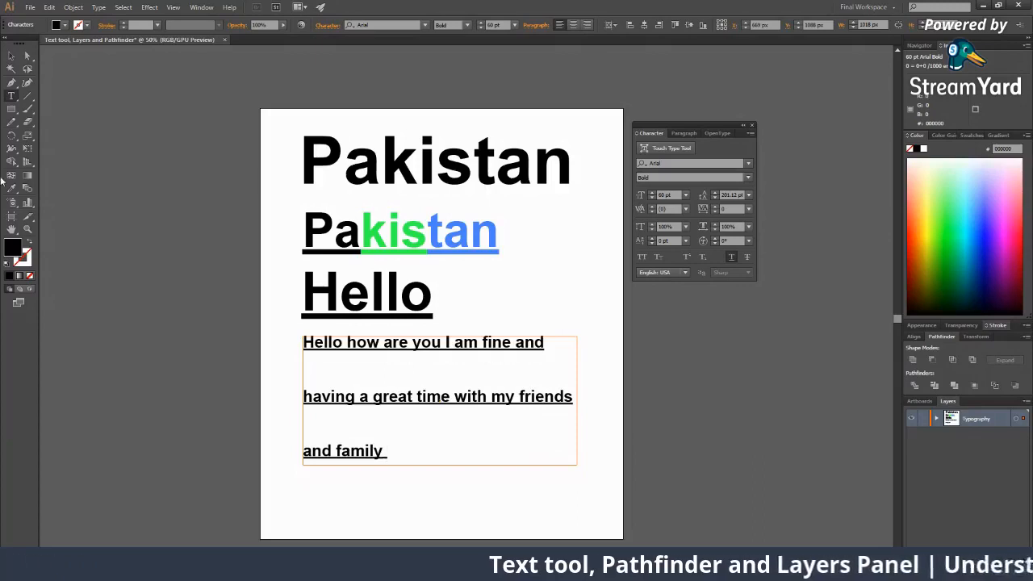
pyautogui.press('Escape')
pyautogui.click(465, 535)
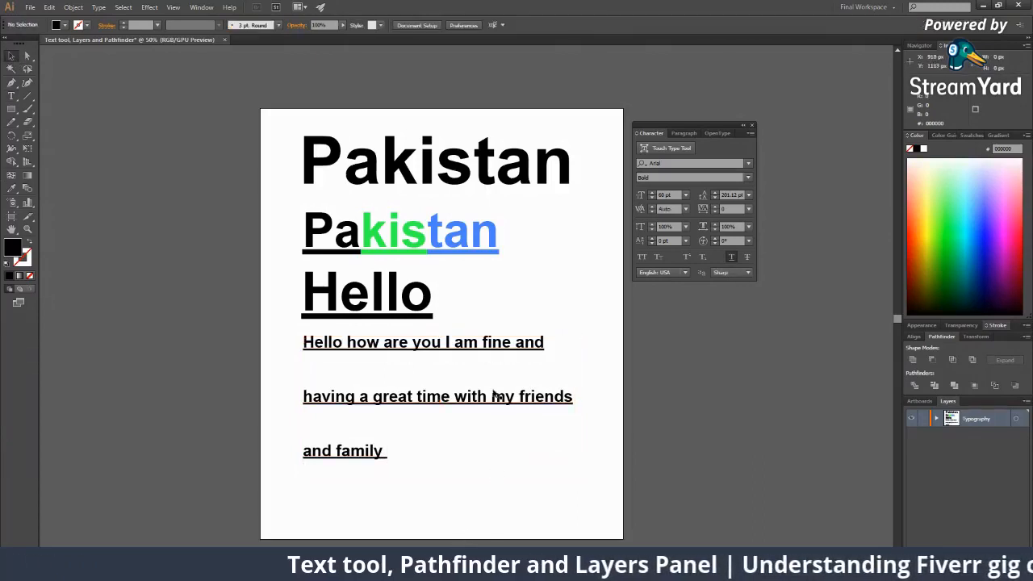
# Reduce the paragraph's leading to 162 pt and remove its underline.
pyautogui.click(467, 399)
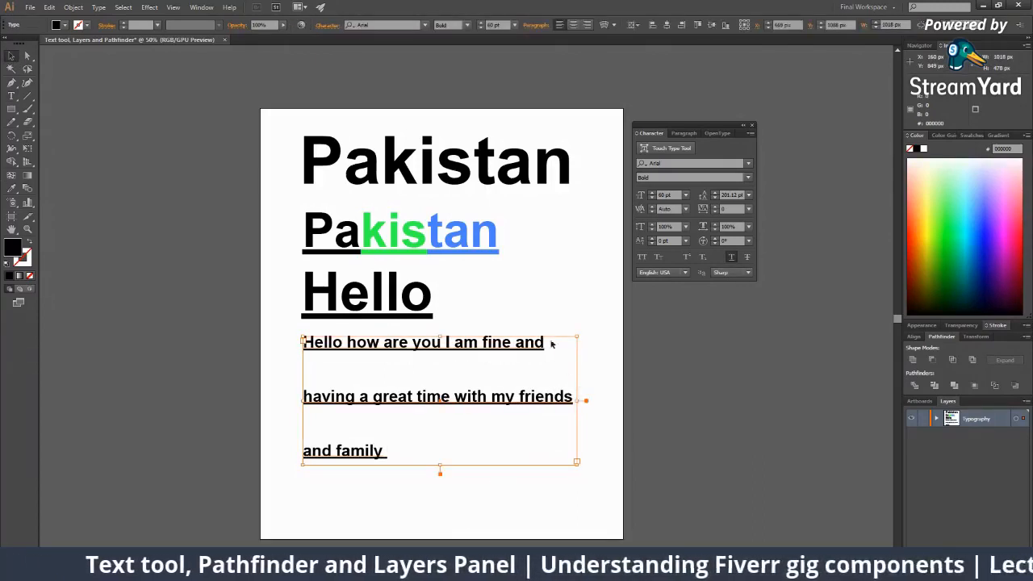
pyautogui.click(715, 202)
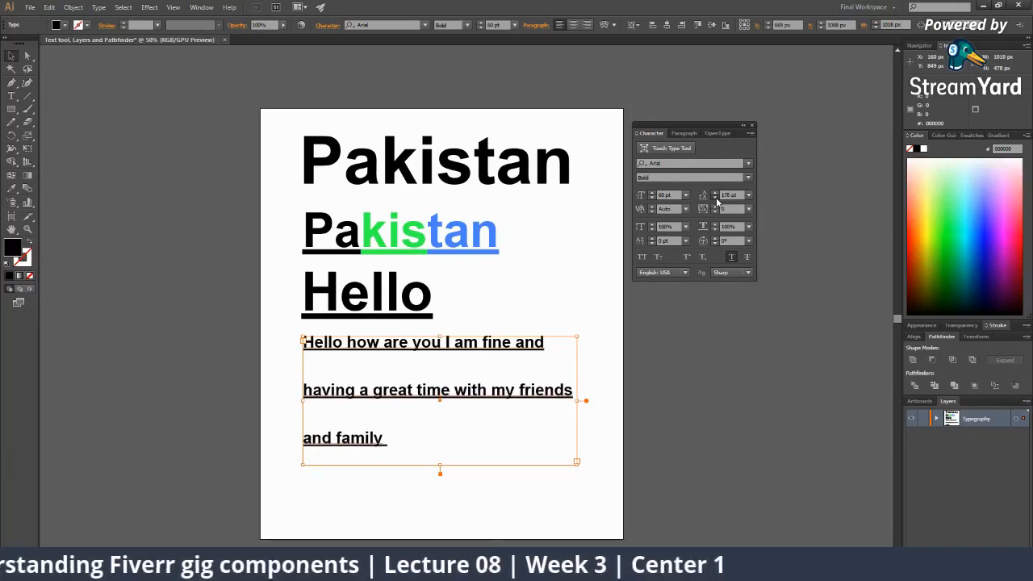
pyautogui.click(716, 202)
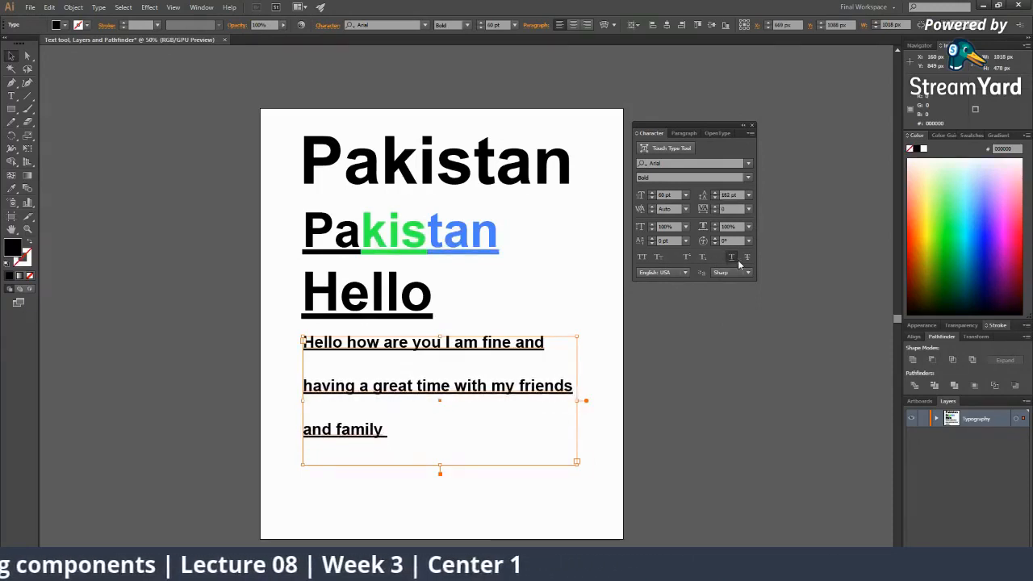
pyautogui.click(732, 258)
# Try the paragraph at 36 pt, widen its frame to about 1156 px, and set the type size to 72 pt.
pyautogui.click(686, 196)
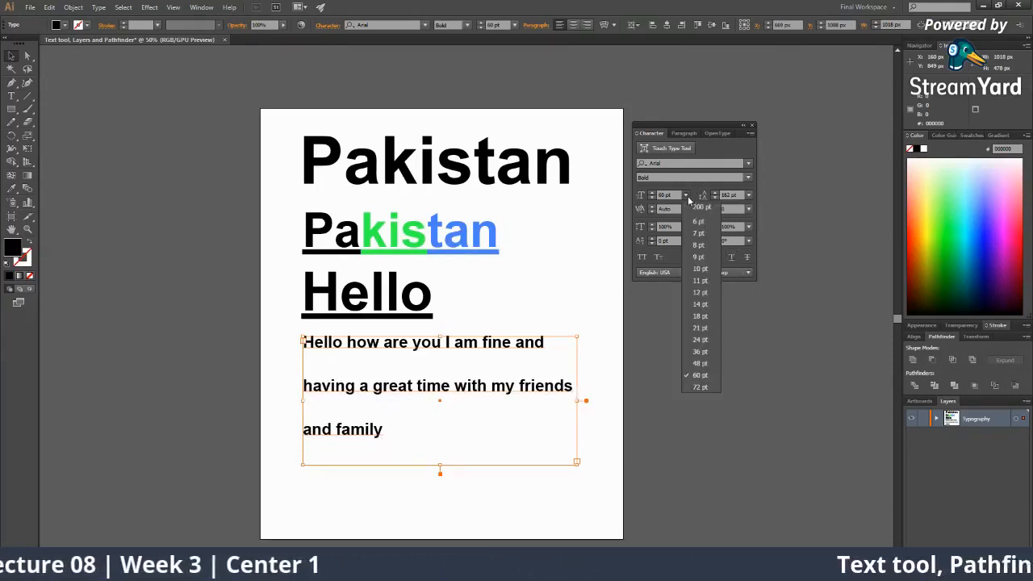
pyautogui.click(699, 351)
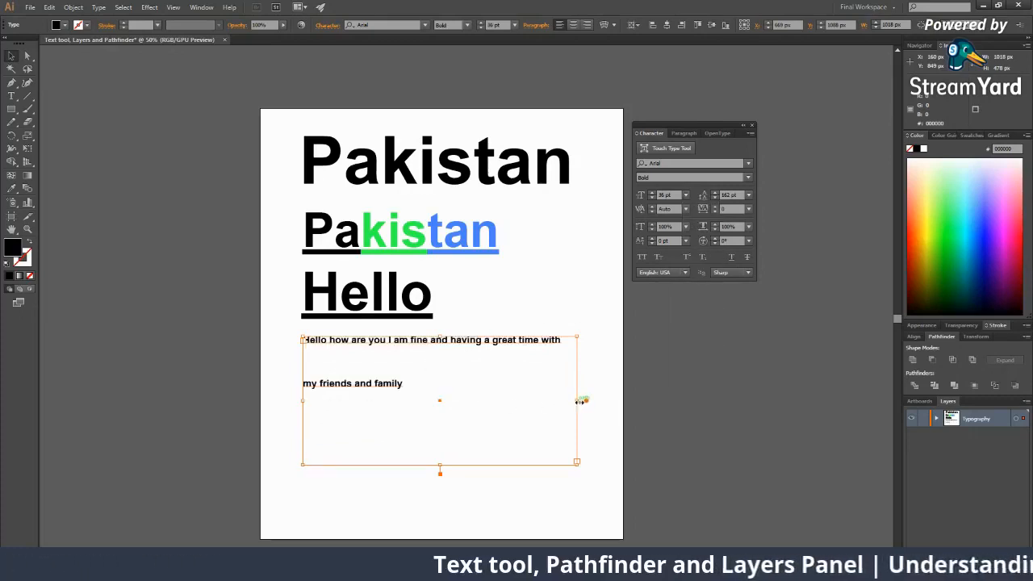
pyautogui.moveTo(578, 400); pyautogui.dragTo(615, 401)
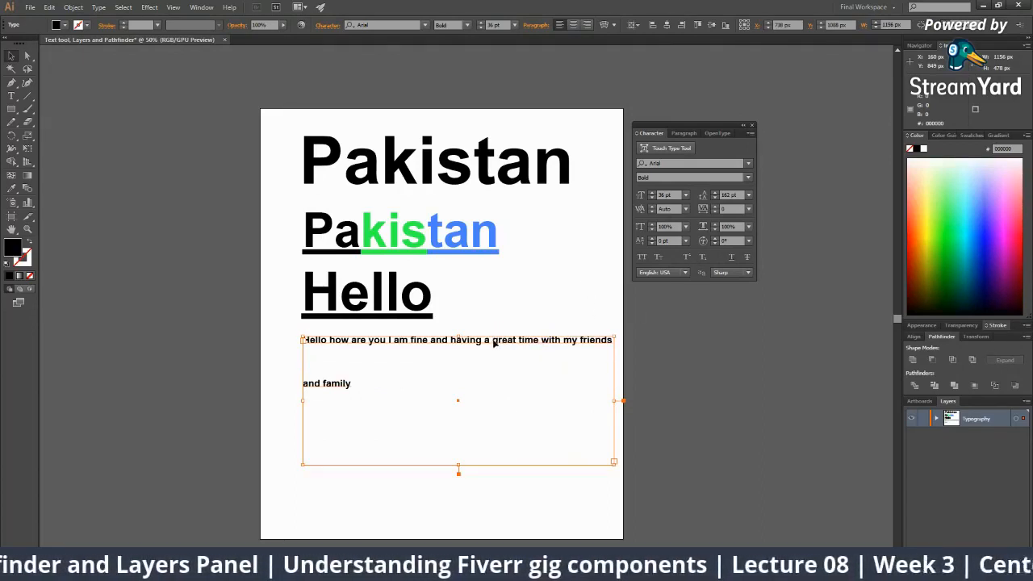
pyautogui.click(686, 194)
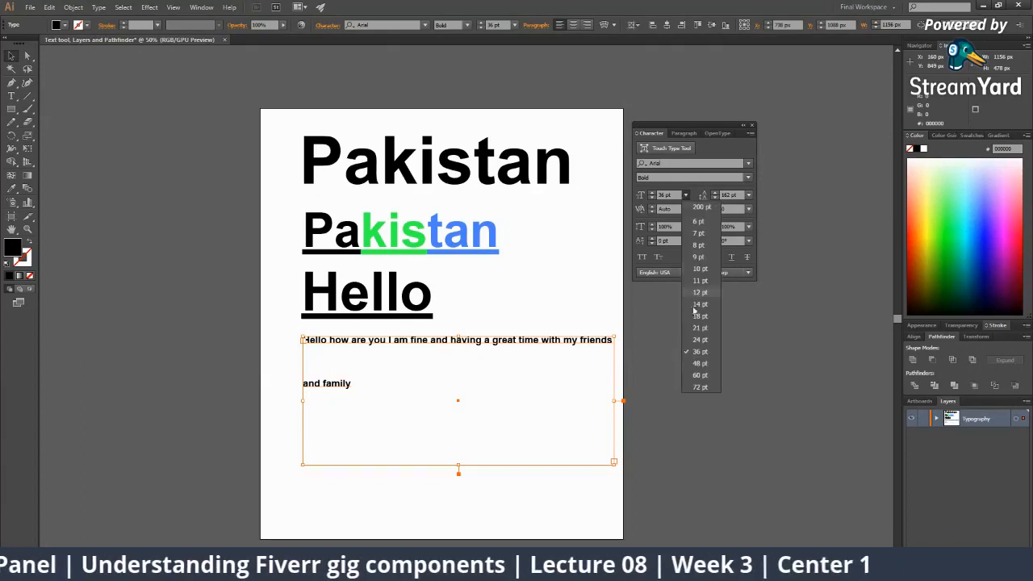
pyautogui.click(698, 391)
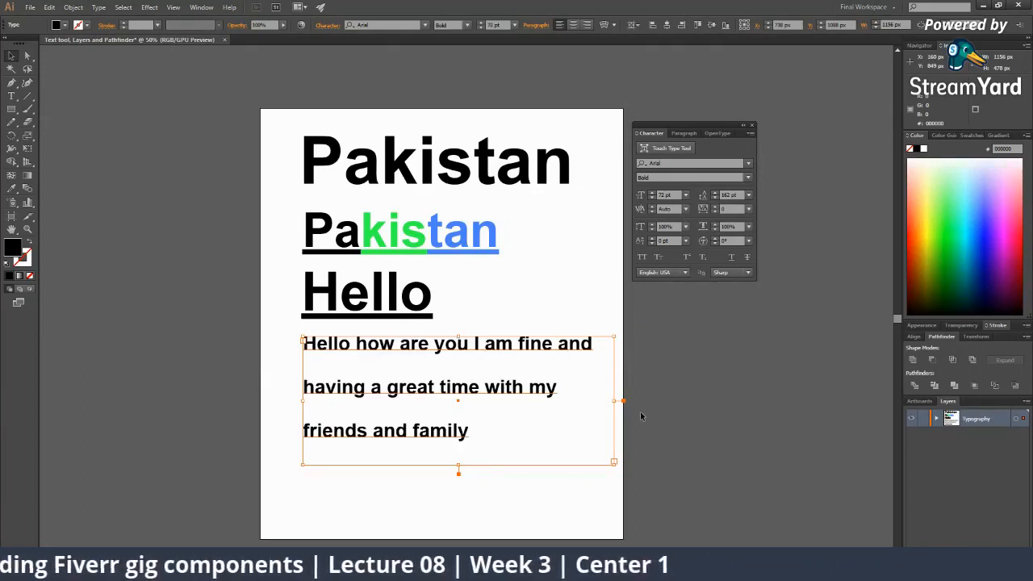
# Move the paragraph frame slightly down from "Hello" and narrow it to about 1077 px.
pyautogui.click(629, 388)
pyautogui.moveTo(571, 334); pyautogui.dragTo(526, 368)
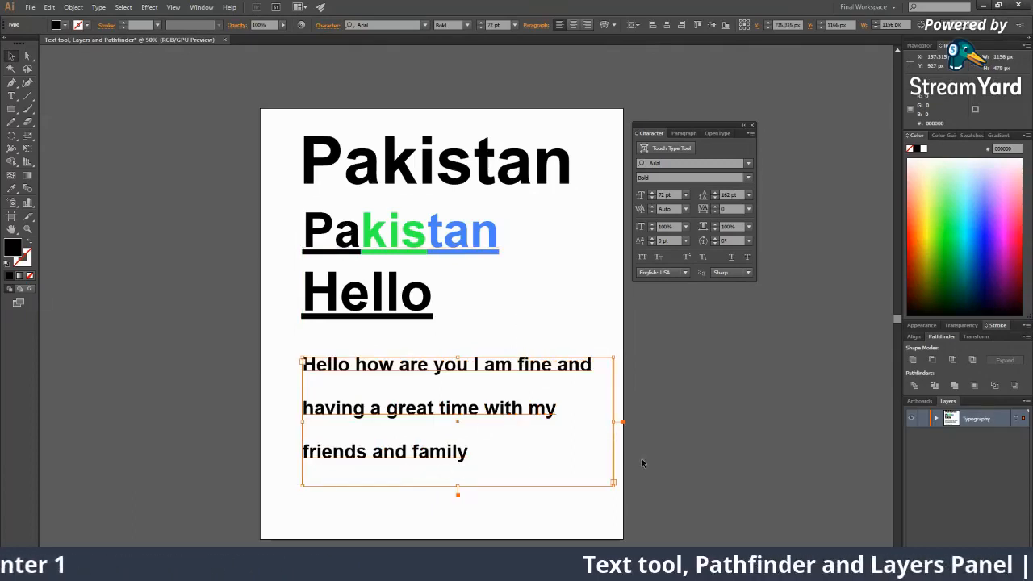
pyautogui.moveTo(614, 421); pyautogui.dragTo(594, 422)
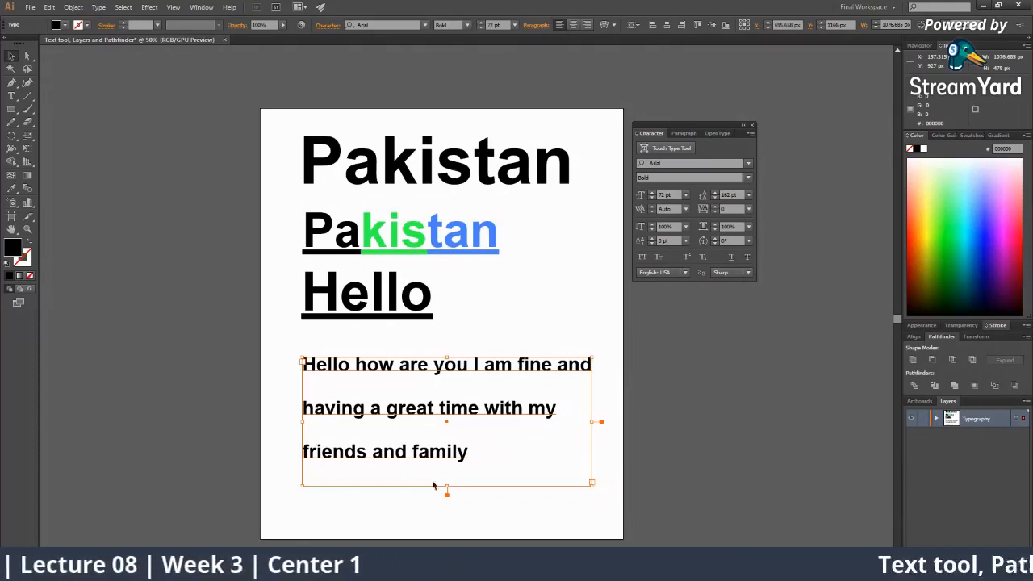
# Append a long unbroken run of the letter "s" to "family" so the text overflows its frame, and finish editing.
pyautogui.doubleClick(467, 451)
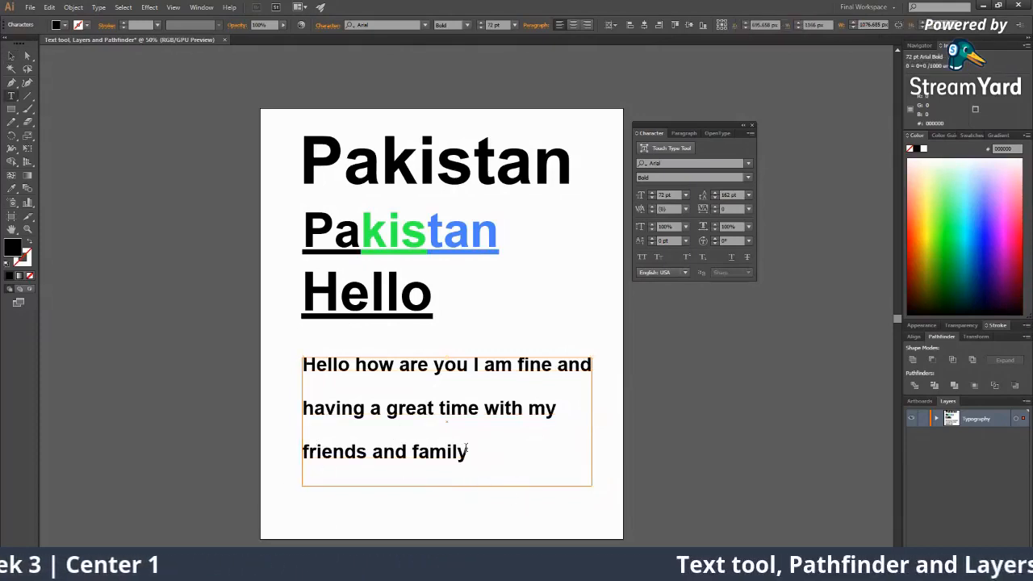
pyautogui.write('sssssssss')
pyautogui.press('BackSpace')
pyautogui.press('BackSpace')
pyautogui.press('BackSpace')
pyautogui.press('BackSpace')
pyautogui.press('BackSpace')
pyautogui.press('BackSpace')
pyautogui.press('BackSpace')
pyautogui.press('BackSpace')
pyautogui.press('BackSpace')
pyautogui.press('BackSpace')
pyautogui.write('-')
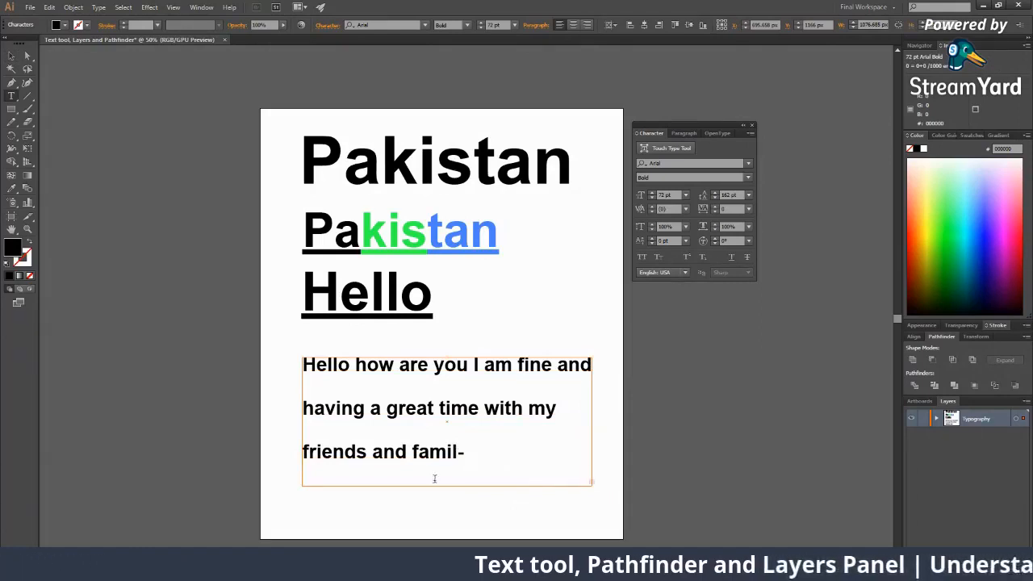
pyautogui.press('Escape')
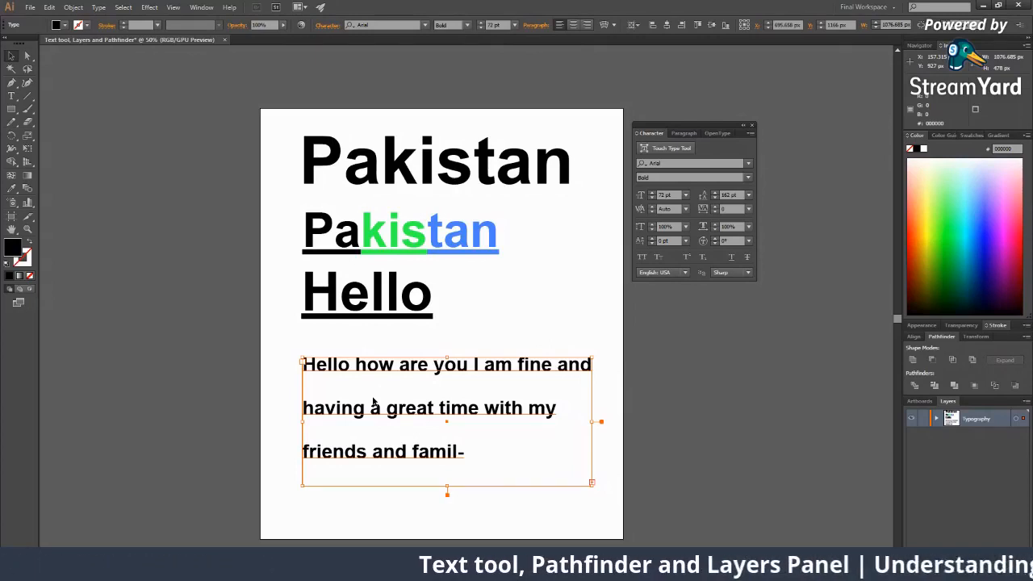
# Enlarge the paragraph frame to about 676 px high and try wider widths, ending at about 985 px wide.
pyautogui.scroll(-1, 602, 501)
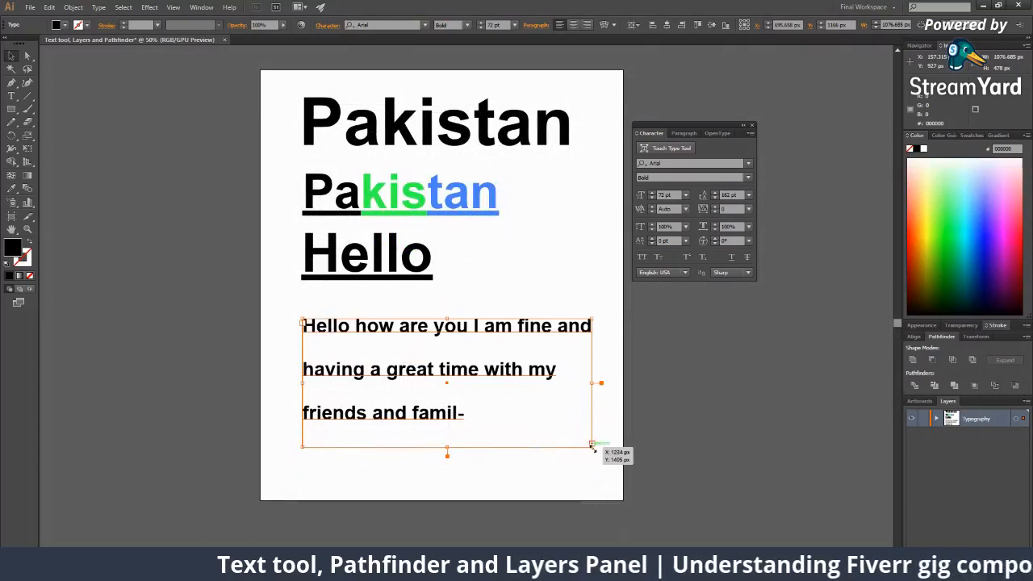
pyautogui.moveTo(592, 444); pyautogui.dragTo(619, 499)
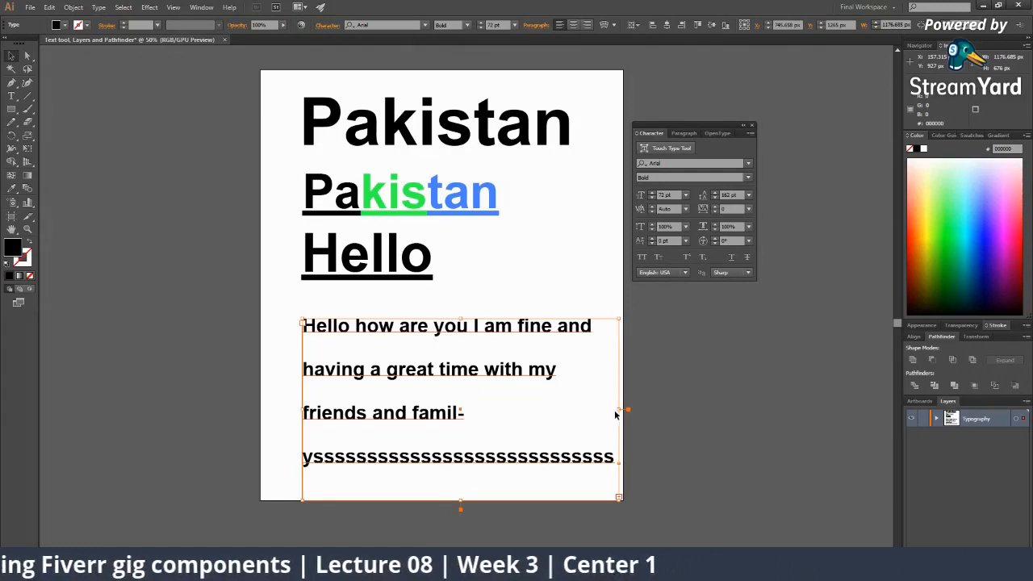
pyautogui.moveTo(618, 411); pyautogui.dragTo(710, 411)
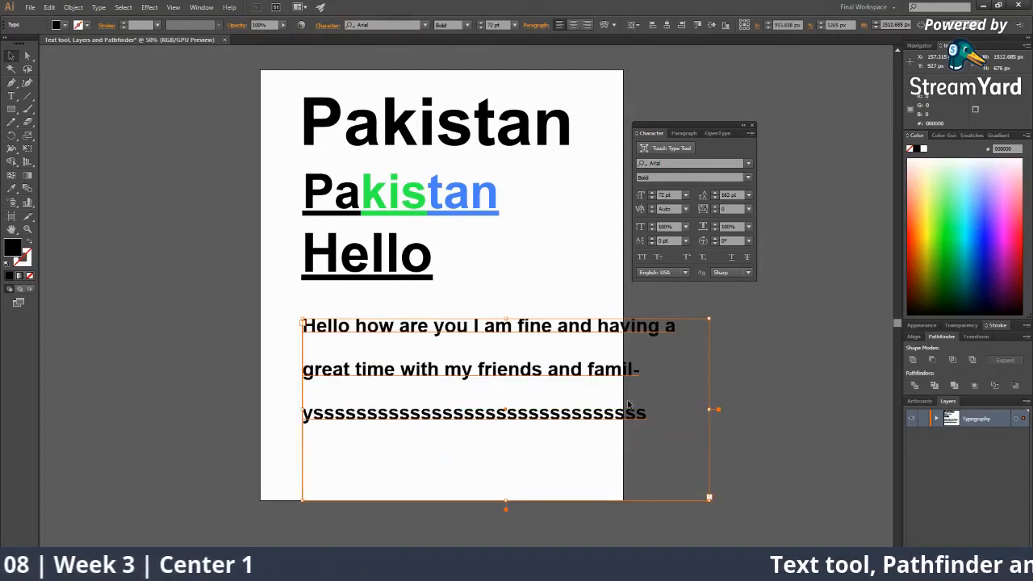
pyautogui.moveTo(710, 409); pyautogui.dragTo(572, 410)
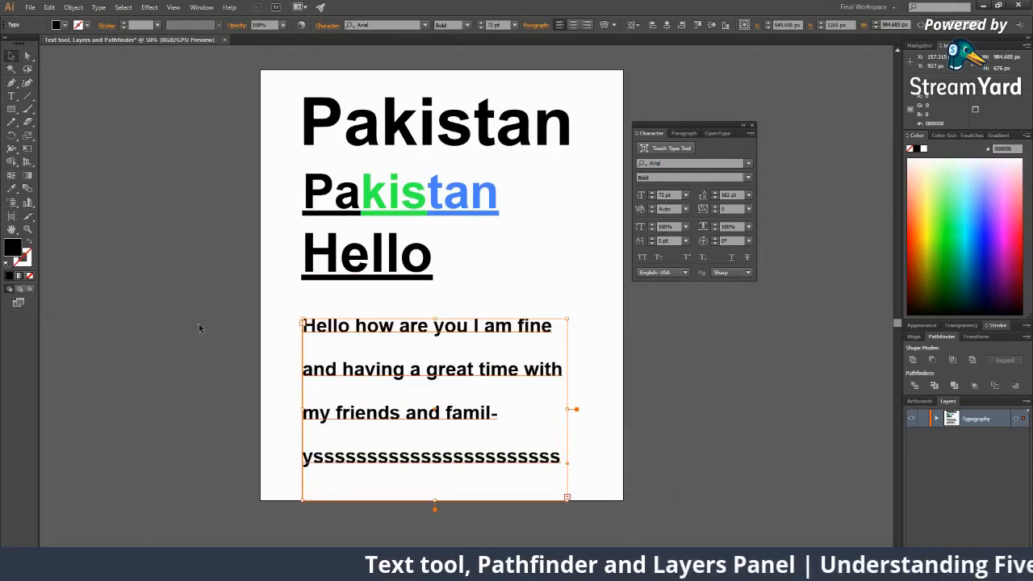
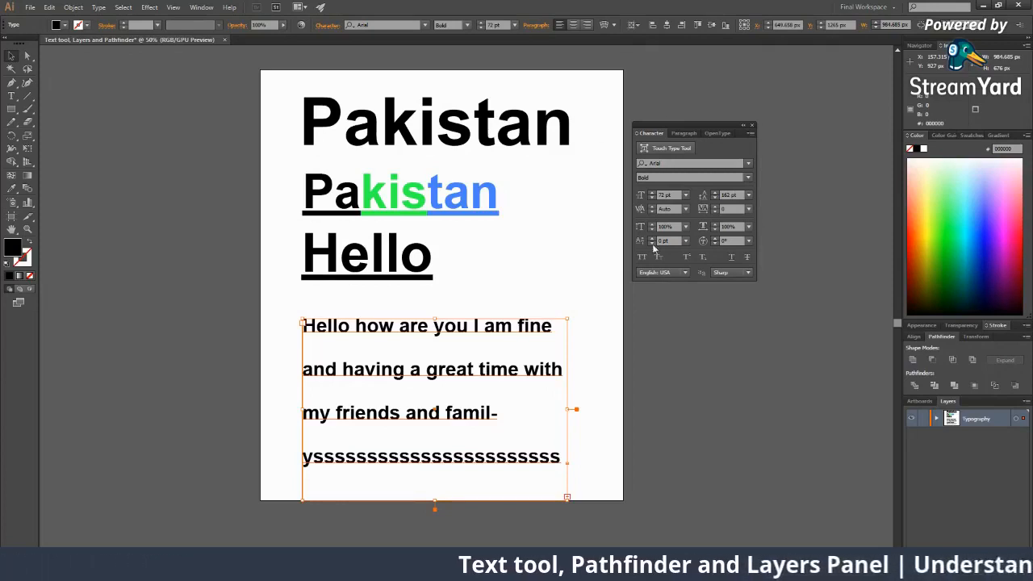
# Look over the shape tools, expand the Typography layer's contents, and reveal the Type tool variants.
pyautogui.moveTo(11, 108); pyautogui.dragTo(56, 143)
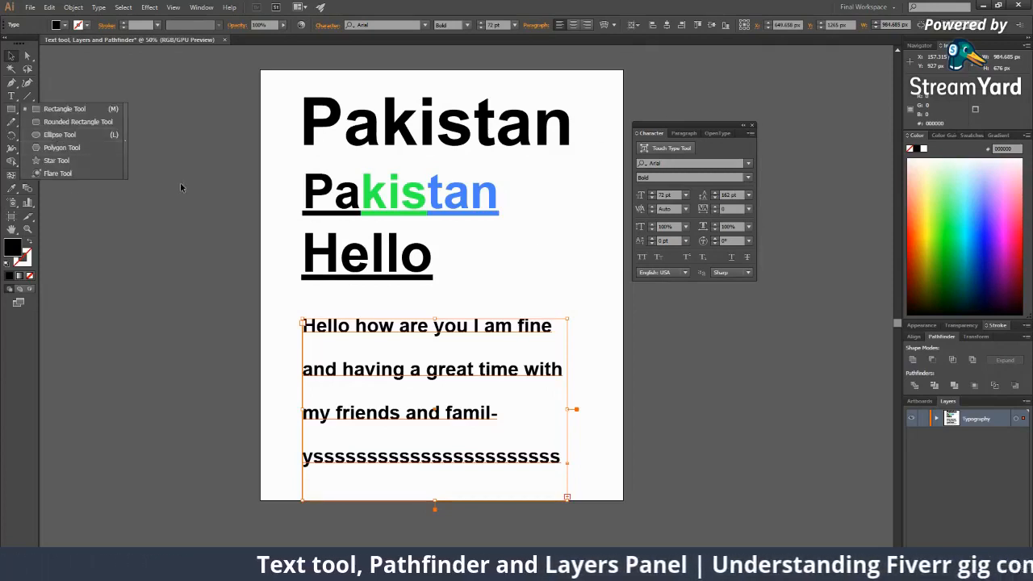
pyautogui.click(945, 432)
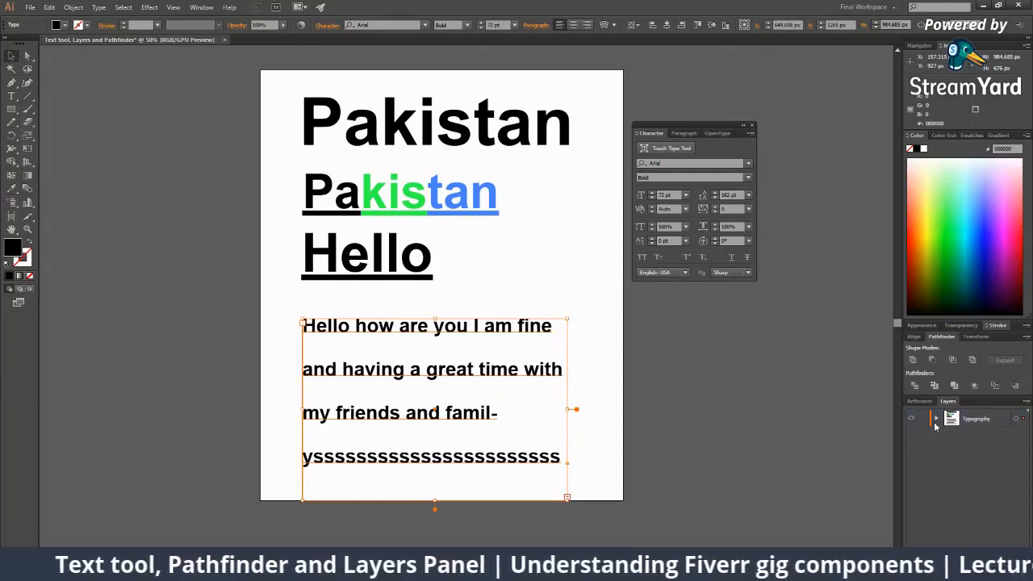
pyautogui.click(937, 419)
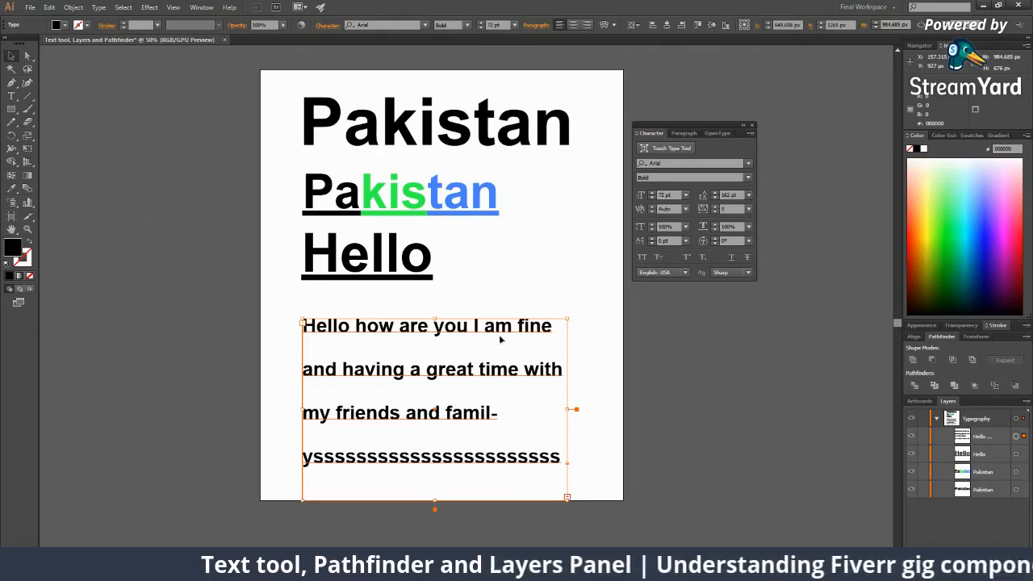
pyautogui.click(11, 96)
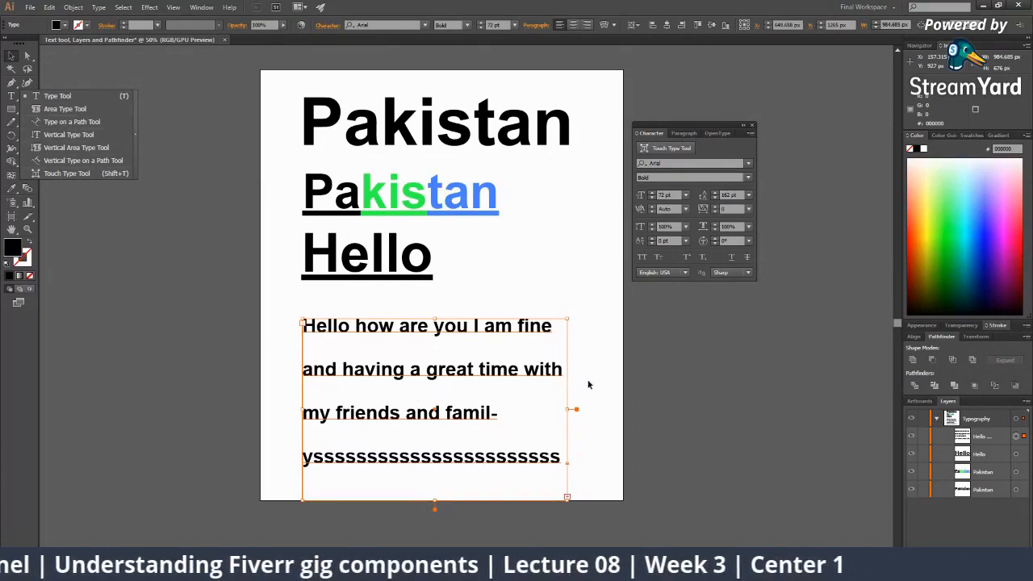
# Deselect the paragraph, switch to StreamYard, and show and hide the viewer comments about Urdu text, the character panel and uneditable text.
pyautogui.click(599, 507)
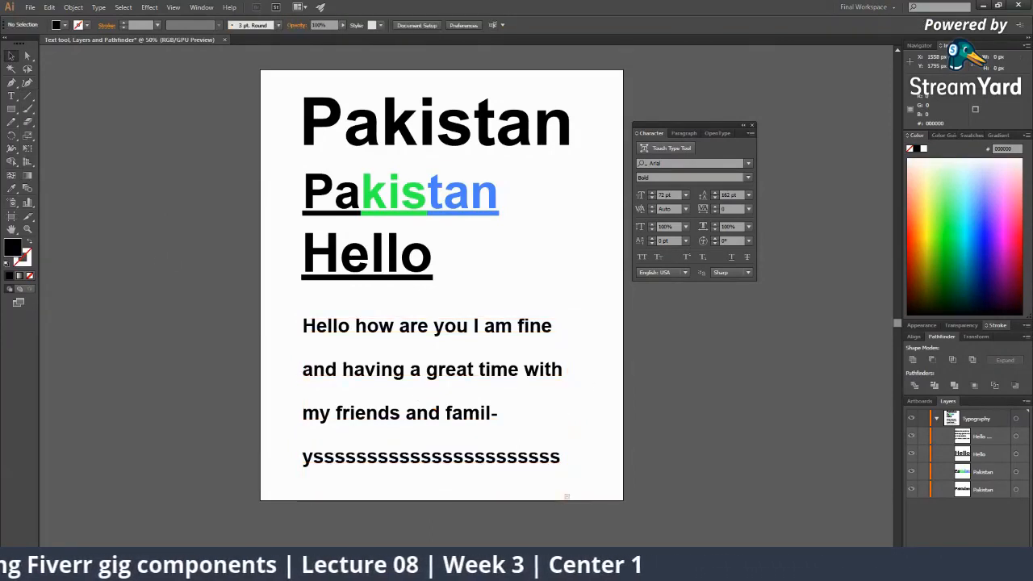
pyautogui.hotkey('alt', 'Tab')
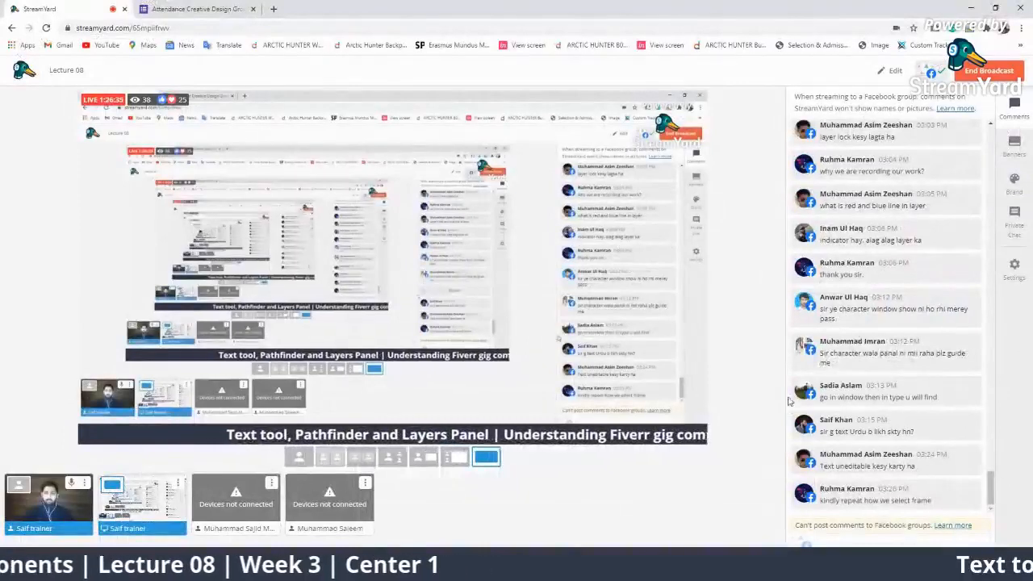
pyautogui.click(888, 426)
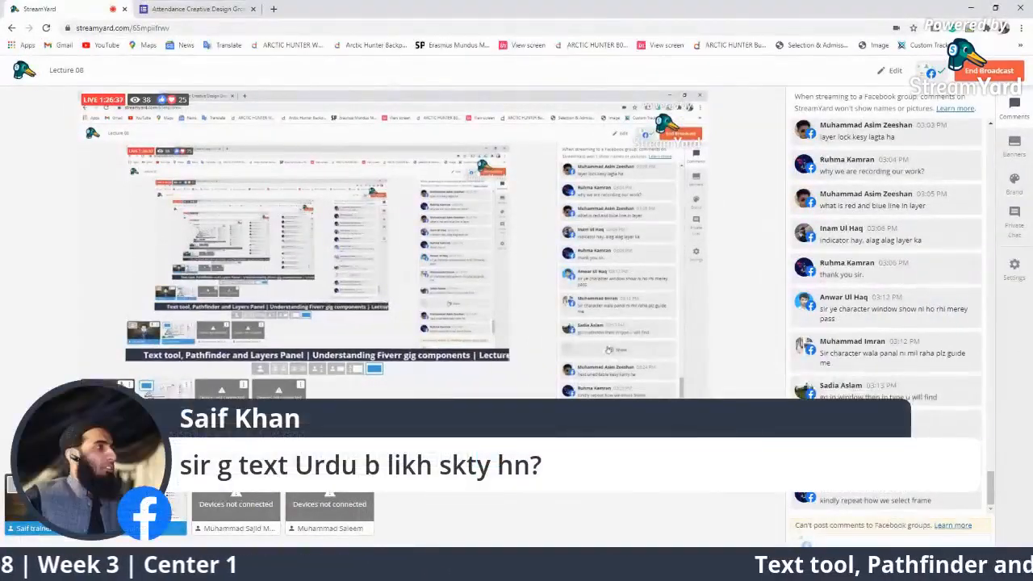
pyautogui.click(888, 425)
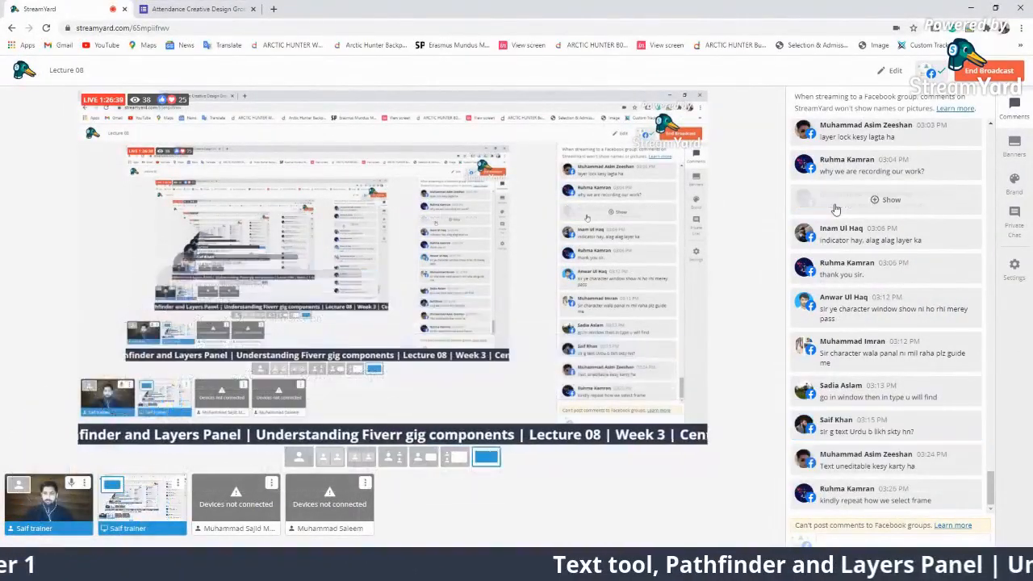
pyautogui.click(859, 365)
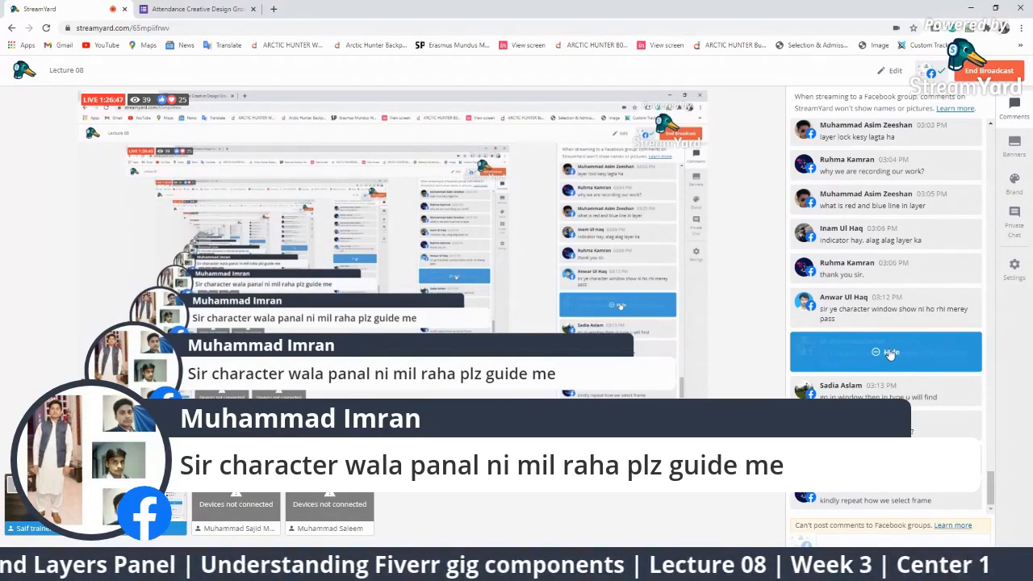
pyautogui.click(890, 355)
pyautogui.click(875, 486)
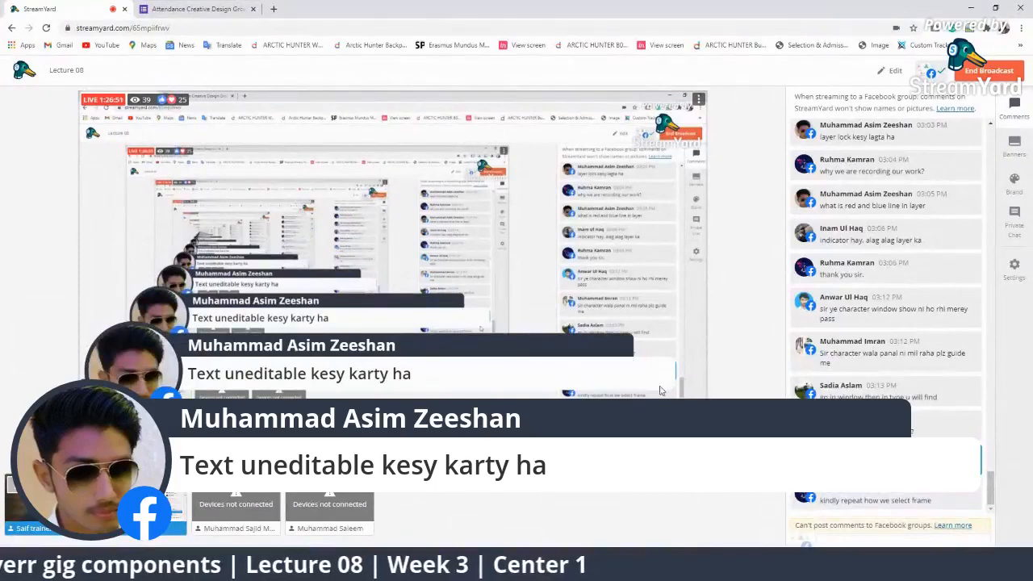
pyautogui.moveTo(871, 494)
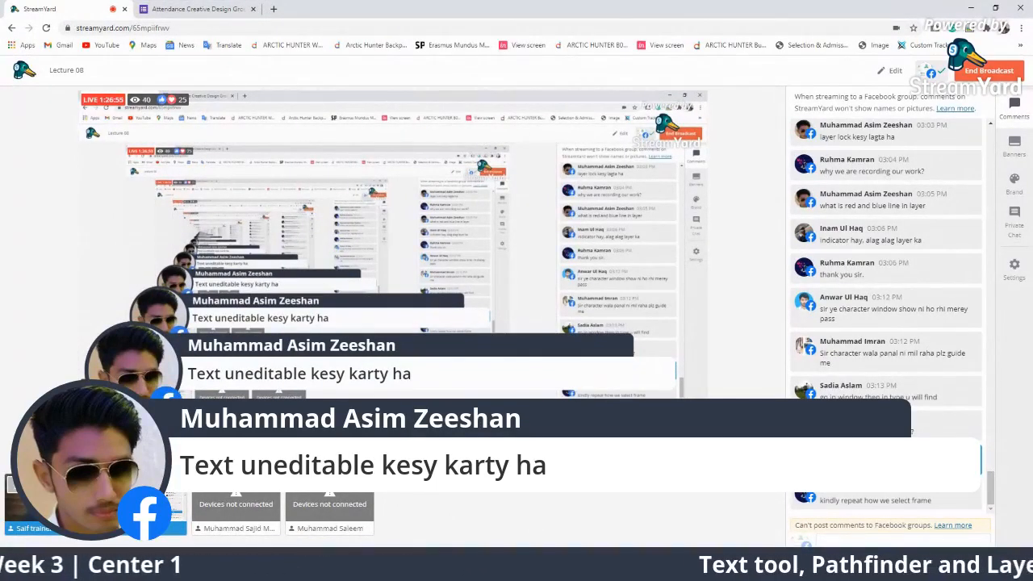
pyautogui.click(890, 459)
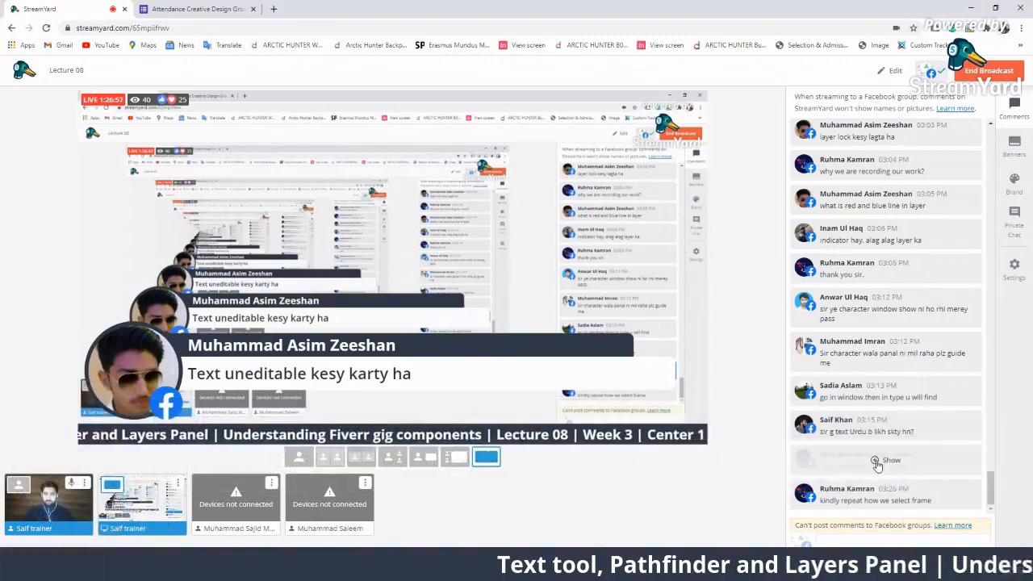
# Switch to Illustrator, place the text cursor inside the largest "Pakistan" word, and finish editing with nothing selected.
pyautogui.hotkey('alt', 'Tab')
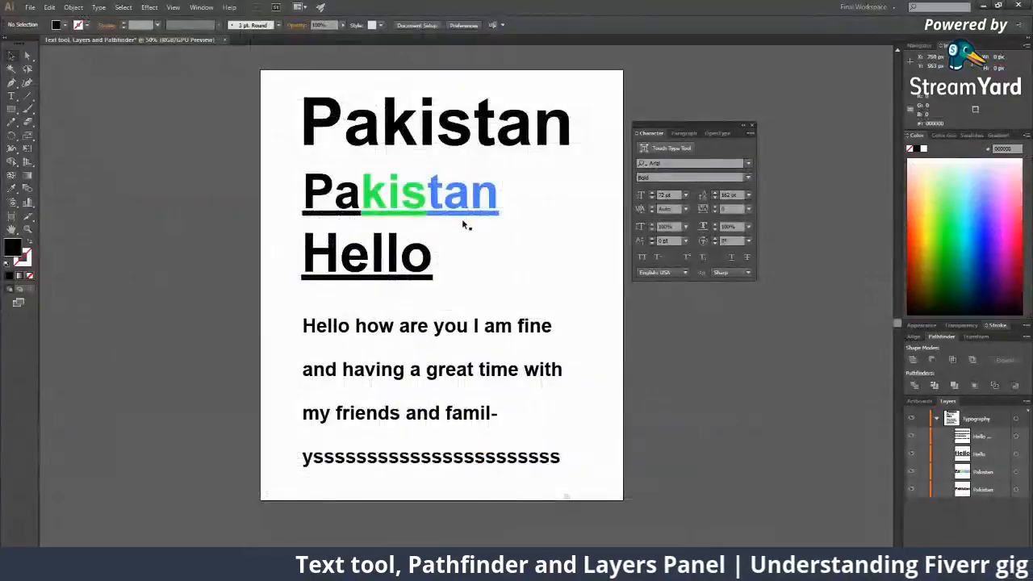
pyautogui.click(487, 208)
pyautogui.press('v')
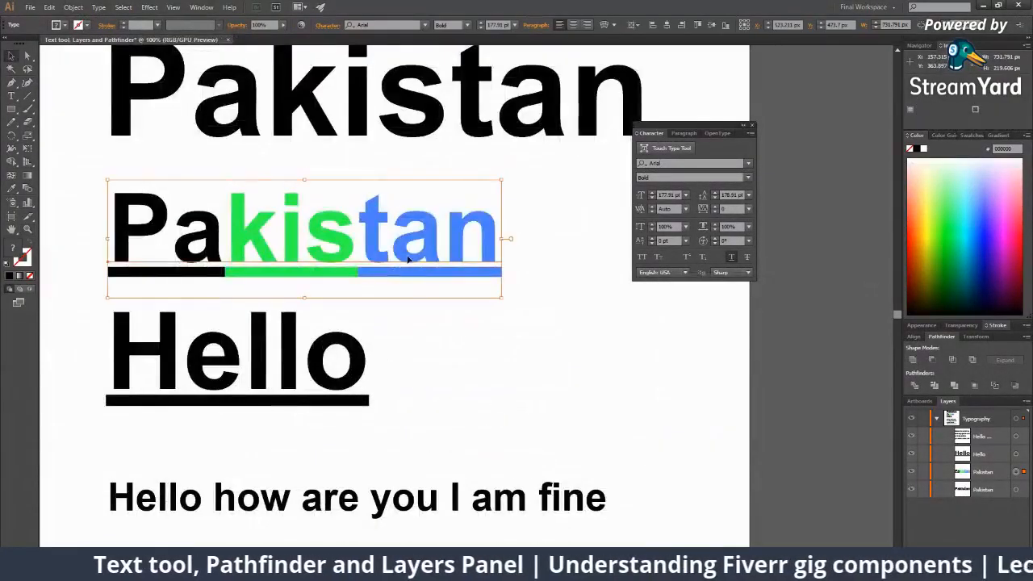
pyautogui.click(422, 141)
pyautogui.scroll(2, 420, 161)
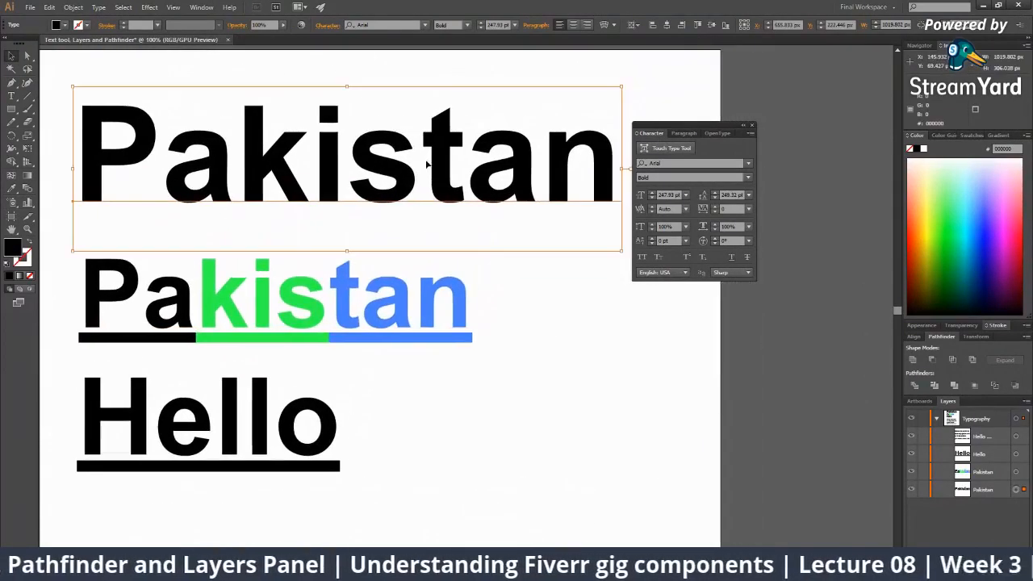
pyautogui.doubleClick(421, 185)
pyautogui.scroll(1, 462, 274)
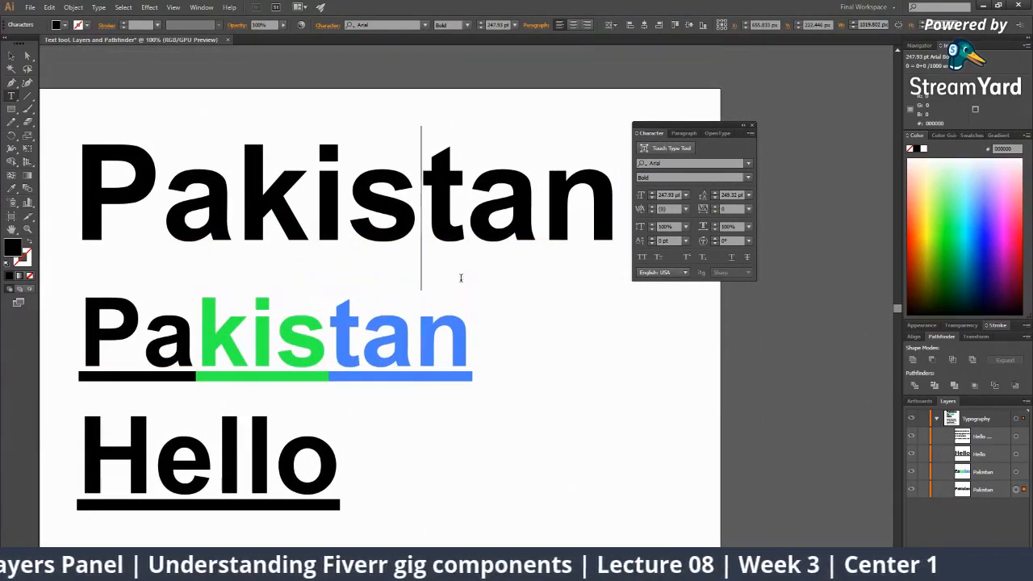
pyautogui.scroll(1, 352, 233)
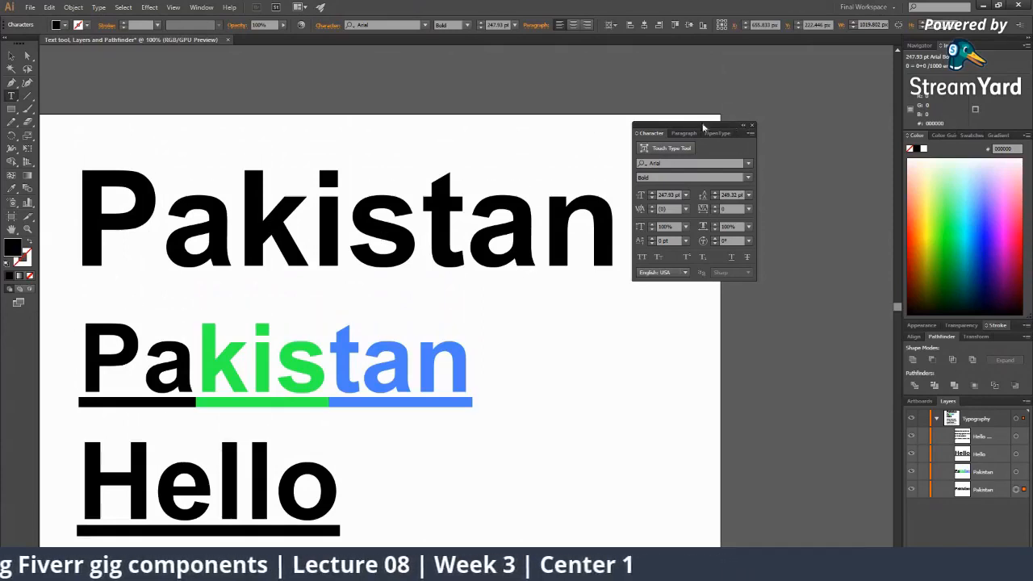
pyautogui.click(11, 56)
pyautogui.click(475, 301)
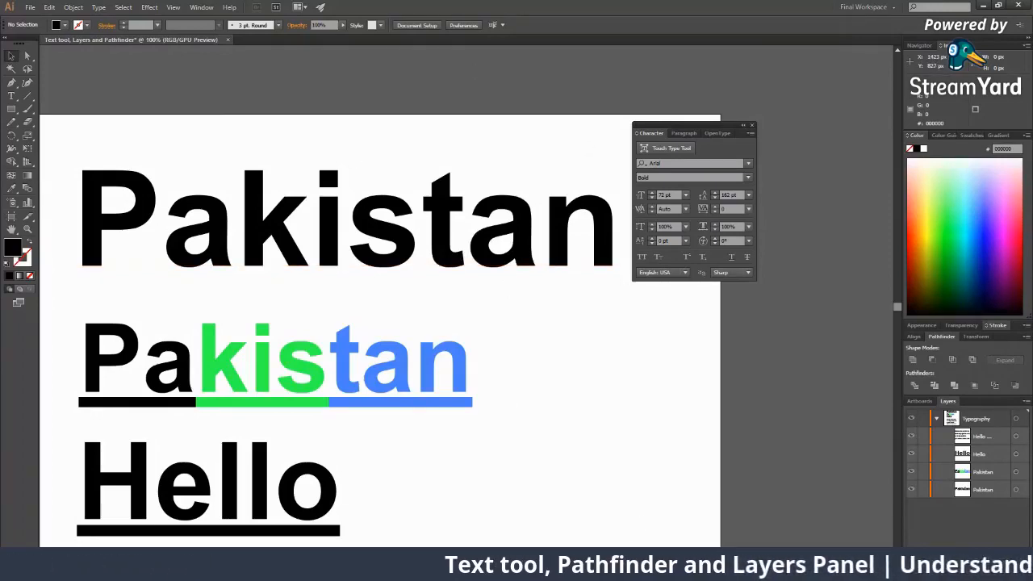
# Check the StreamYard comments, switch back to Illustrator, and extend the artboard well to the right of the existing text.
pyautogui.hotkey('alt', 'Tab')
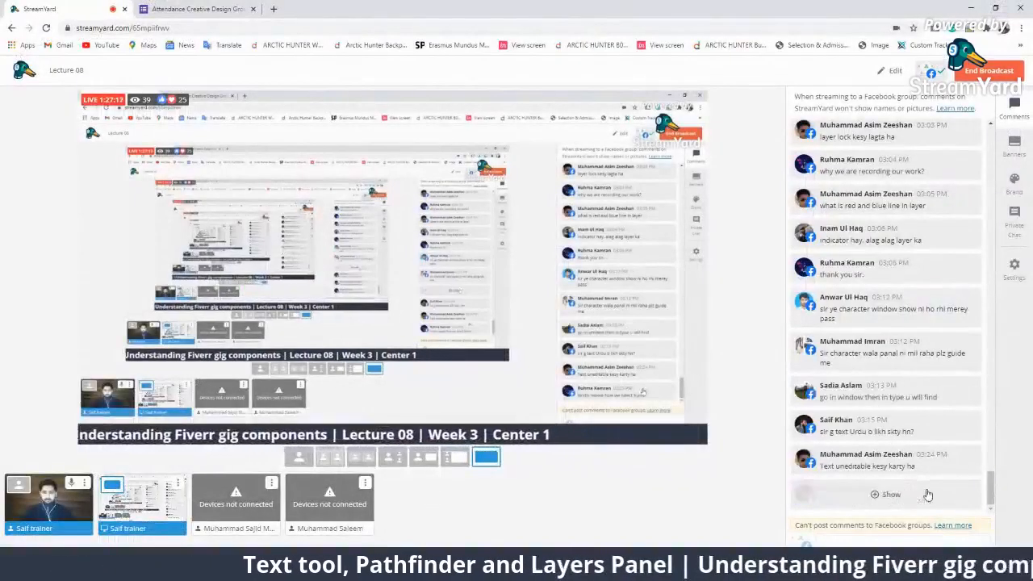
pyautogui.click(832, 305)
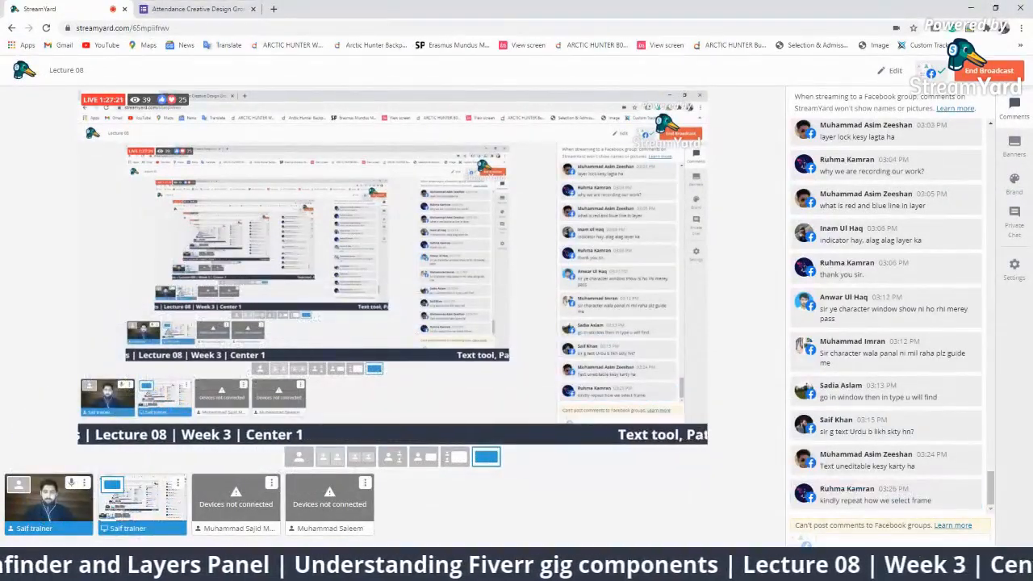
pyautogui.hotkey('alt', 'Tab')
pyautogui.hotkey('ctrl', '-')
pyautogui.hotkey('ctrl', '-')
pyautogui.hotkey('ctrl', '-')
pyautogui.click(385, 300)
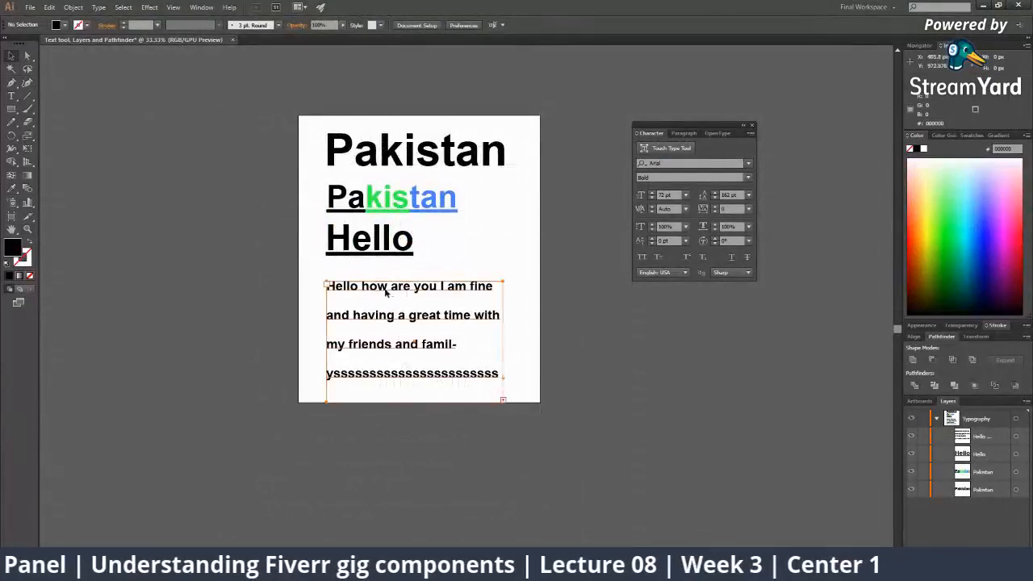
pyautogui.moveTo(551, 292); pyautogui.dragTo(523, 290)
pyautogui.click(11, 216)
pyautogui.press('Escape')
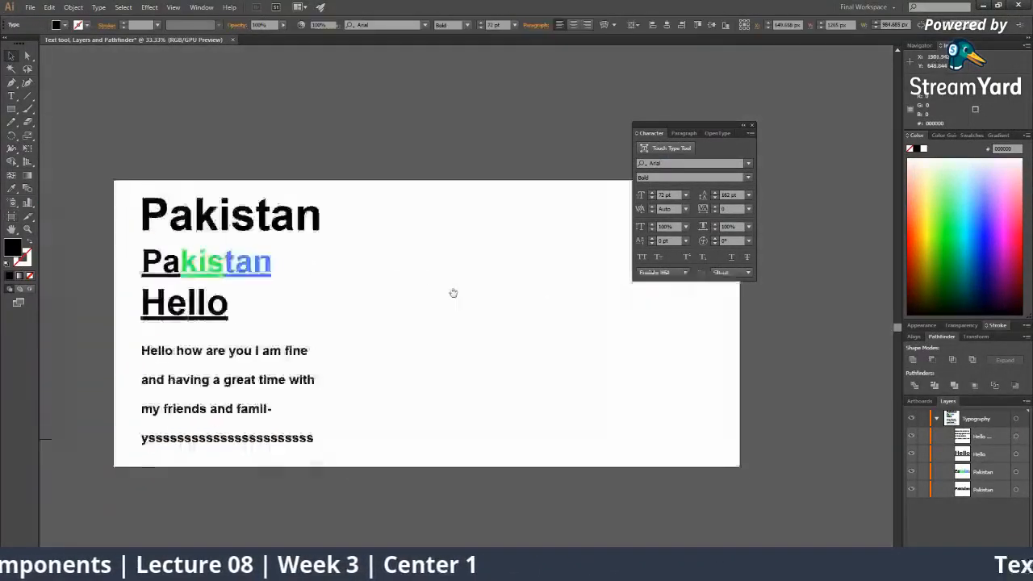
# Draw an area text frame about 1674 by 1353 px in the artboard's empty right part and start its text with "v".
pyautogui.moveTo(11, 96); pyautogui.dragTo(71, 100)
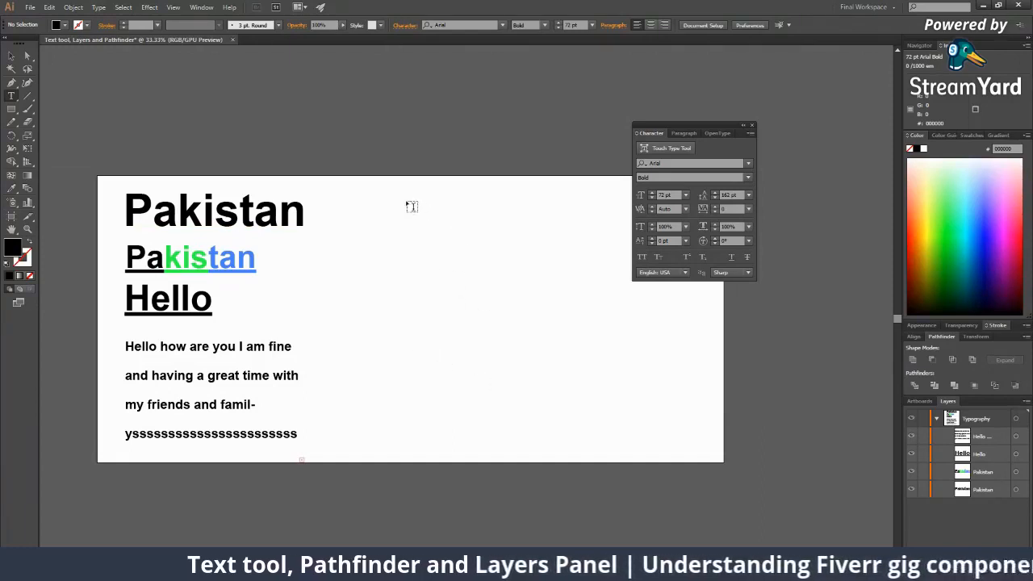
pyautogui.moveTo(403, 199); pyautogui.dragTo(702, 440)
pyautogui.write('v')
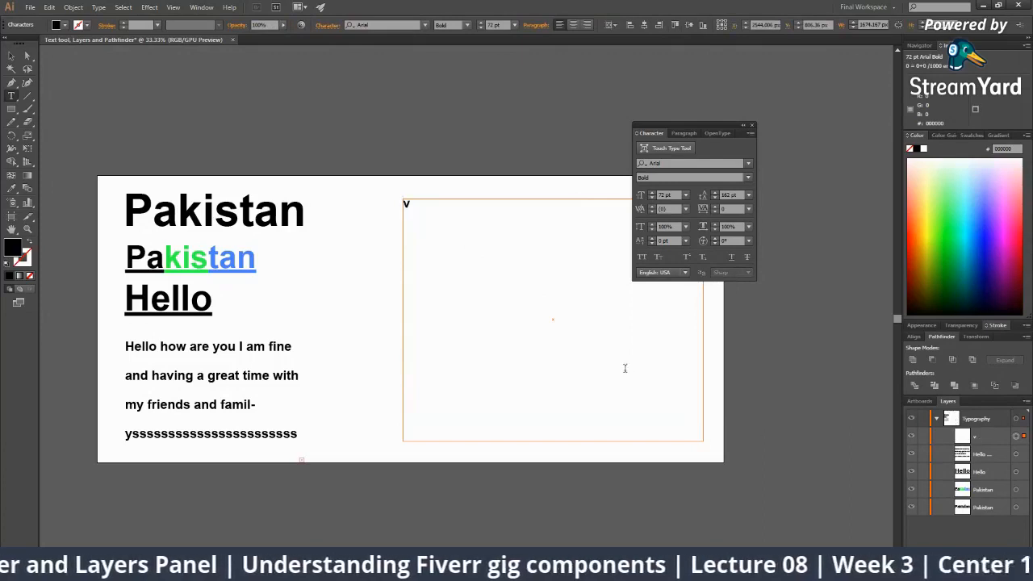
# Fill the new frame with an unbroken run of the letter "s" down to the ninth line, moving the Character panel off the artboard.
pyautogui.write('sssssssssssssssssssssssssssssss')
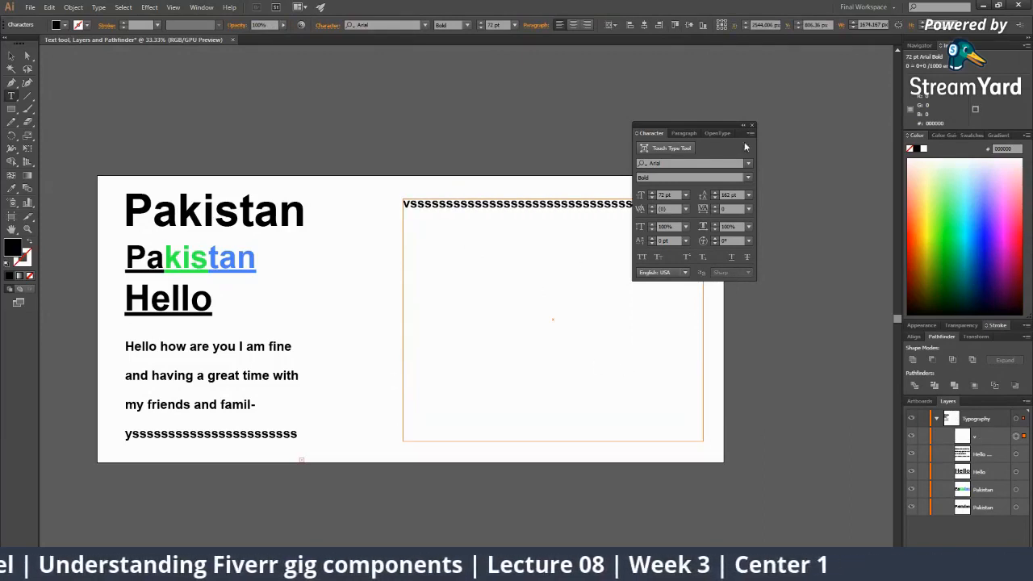
pyautogui.moveTo(711, 123); pyautogui.dragTo(841, 131)
pyautogui.write('ssssssssssssssssssssssssssssss')
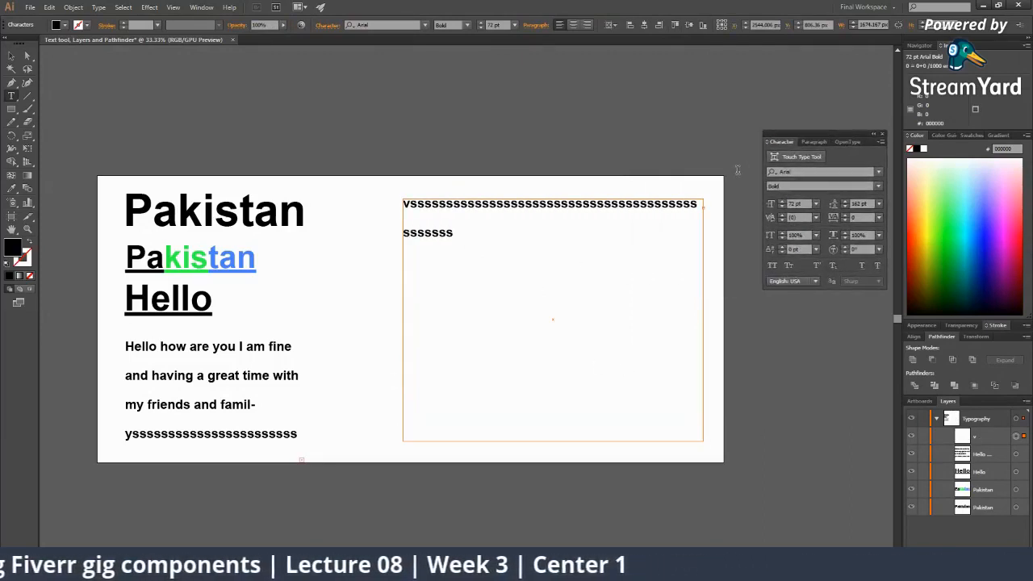
pyautogui.write('sssssssssssssssssssssssssssssssssssssssssssssssssssssssss')
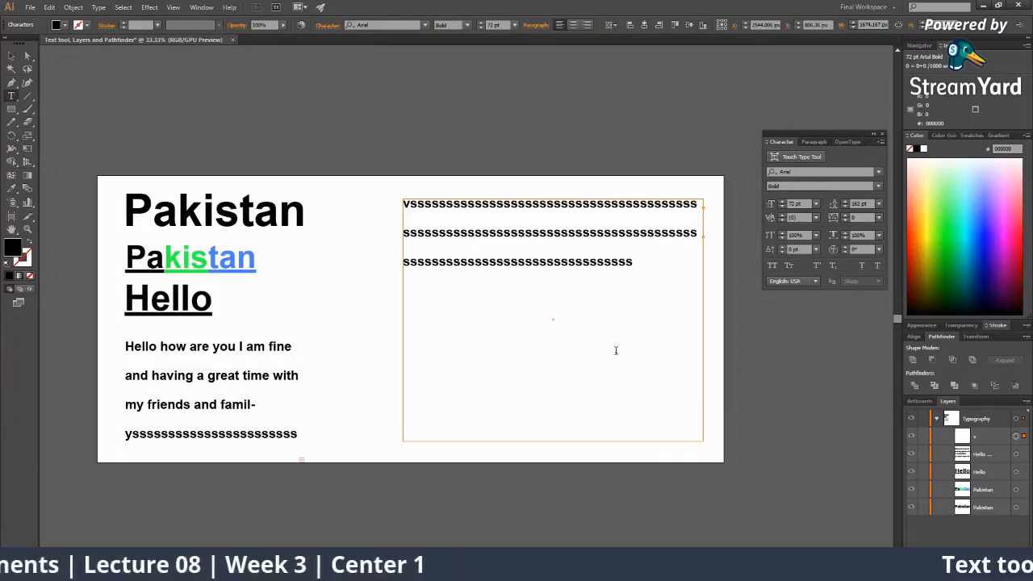
pyautogui.write('ssssssssssssssssssssssssssssssssssssssssssssssssssssssssssssssssss')
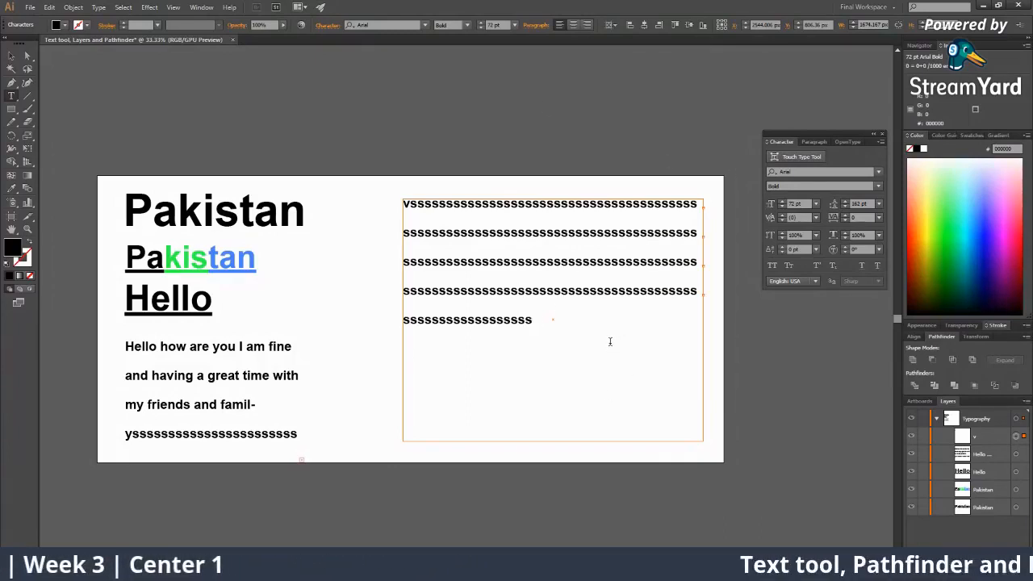
pyautogui.write('ssssssssssssssssssssssssssssssssssssssssssssssssssssssssssssssssss')
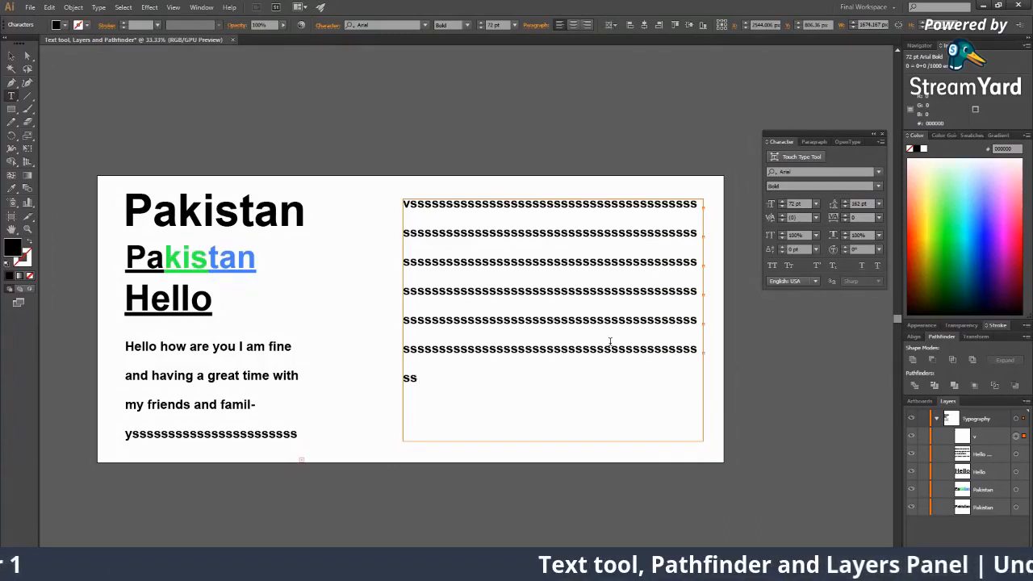
pyautogui.write('ssssssssssssssssssssssssssssssssssssssssssssssssssssssssssssss')
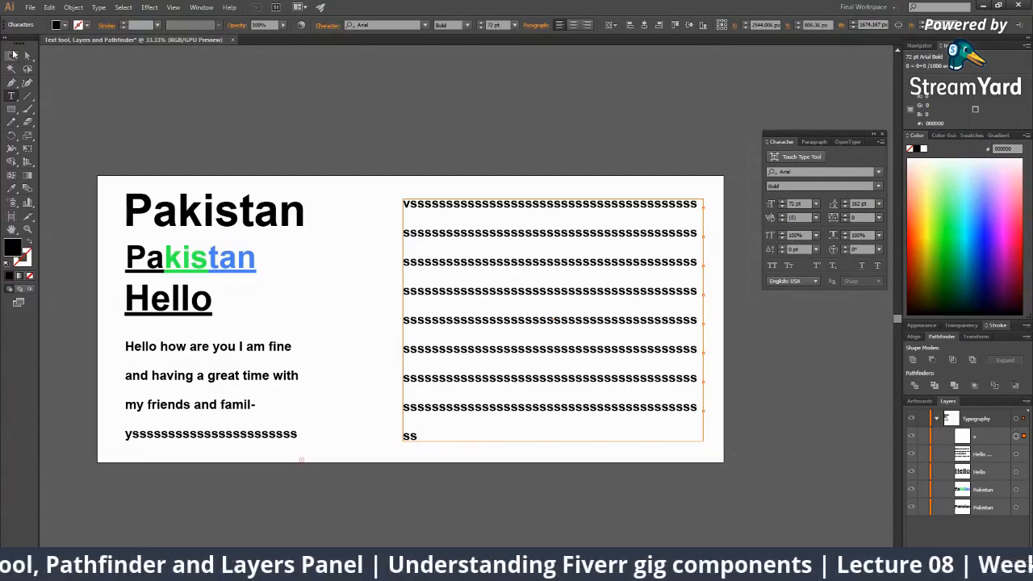
# Narrow the new text frame to about 1530 px so its text reflows, and deselect it.
pyautogui.click(12, 55)
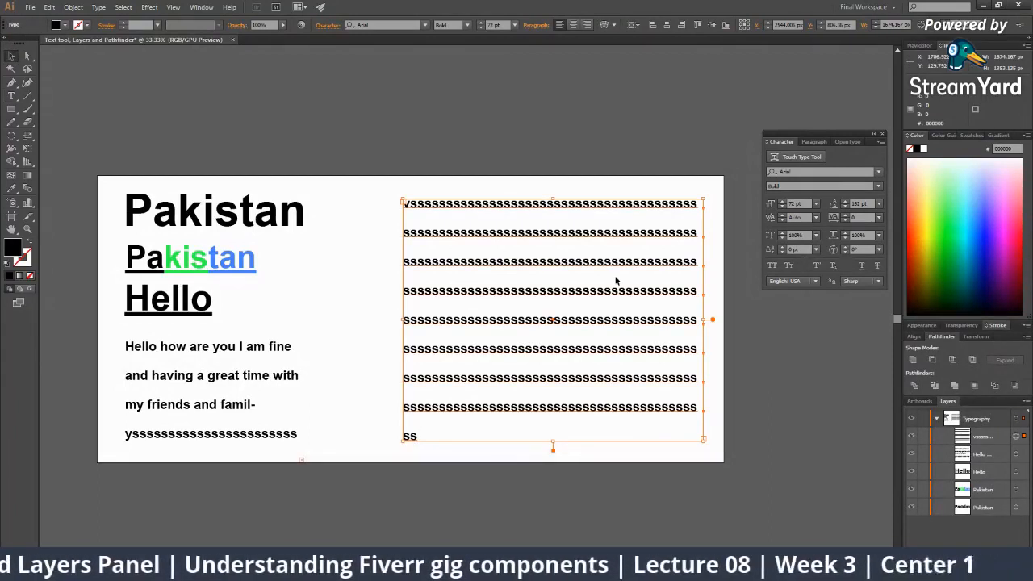
pyautogui.moveTo(707, 321); pyautogui.dragTo(676, 322)
pyautogui.hotkey('ctrl', 'shift', 'a')
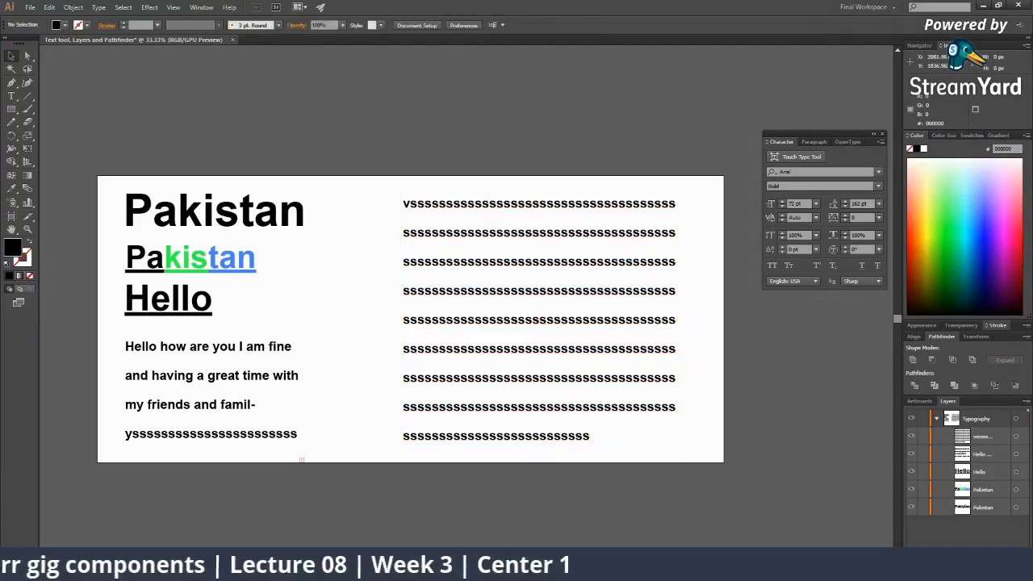
# Switch to StreamYard, show and hide the viewer's question about taking laptop screenshots, and read through the newest comments.
pyautogui.hotkey('alt', 'Tab')
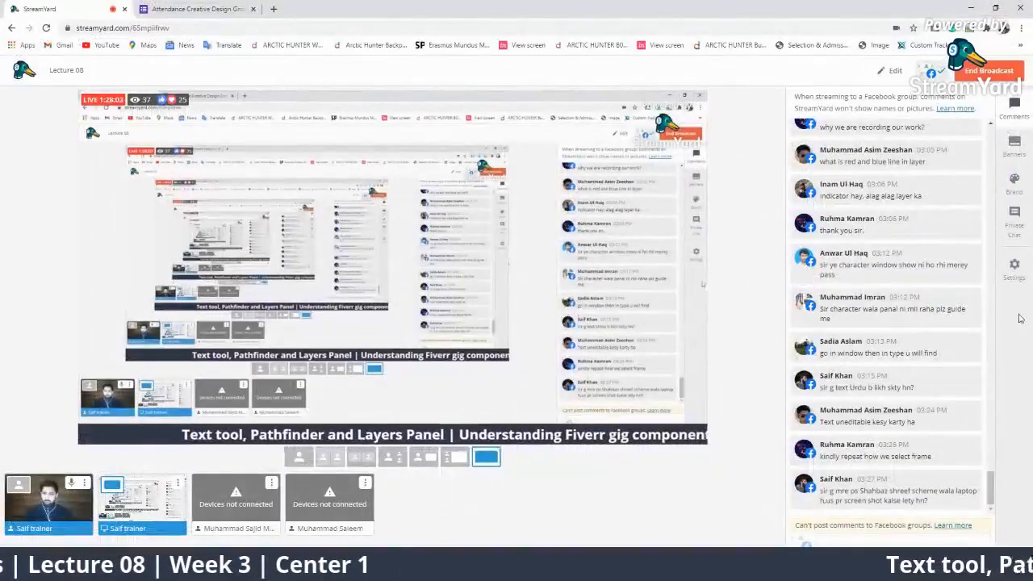
pyautogui.click(918, 480)
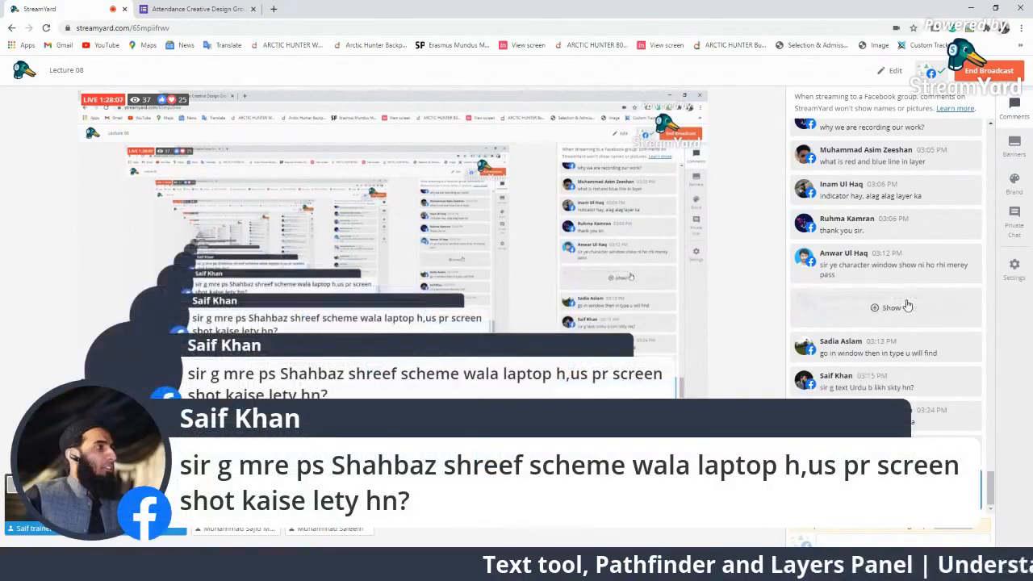
pyautogui.click(870, 493)
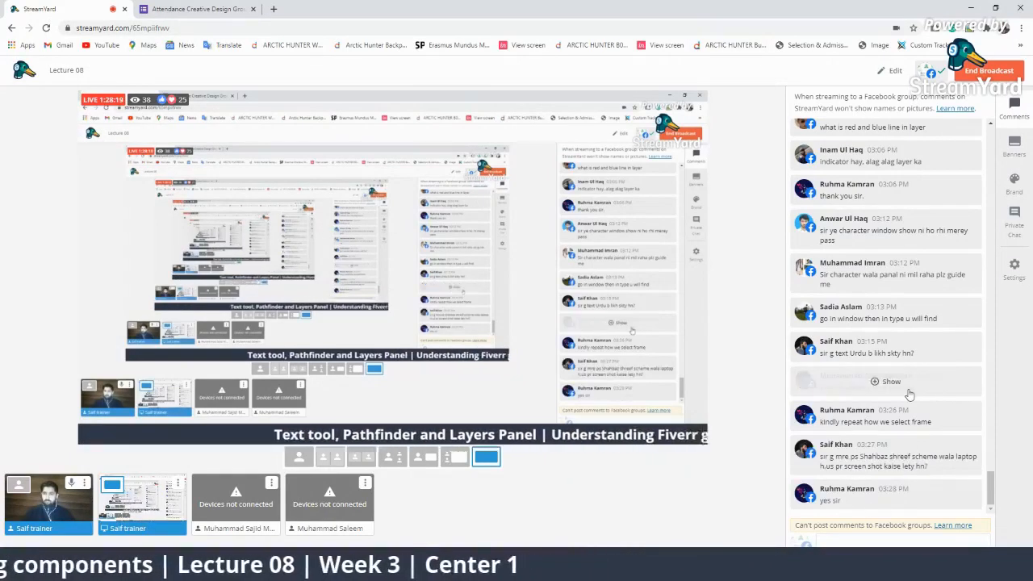
pyautogui.scroll(1, 908, 394)
pyautogui.scroll(1, 909, 393)
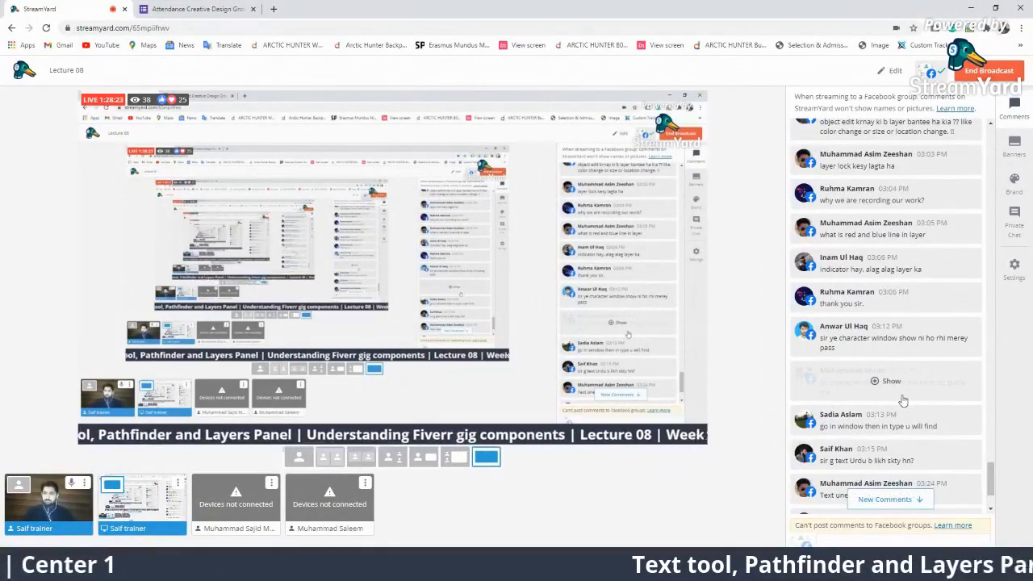
pyautogui.scroll(-2, 903, 401)
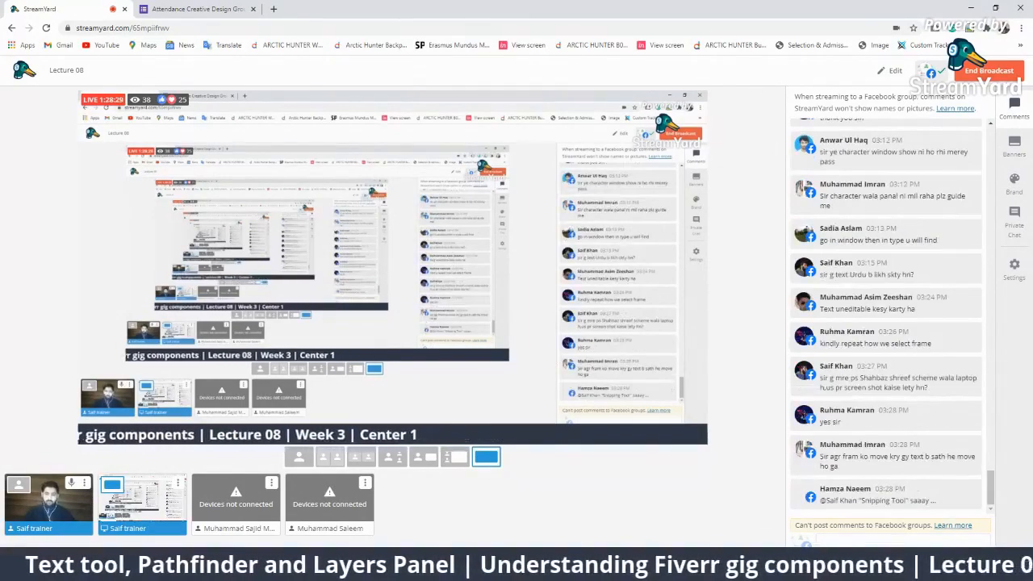
# Switch back to Illustrator and move the large text frame left, closer to the sample words.
pyautogui.hotkey('alt', 'Tab')
pyautogui.click(10, 54)
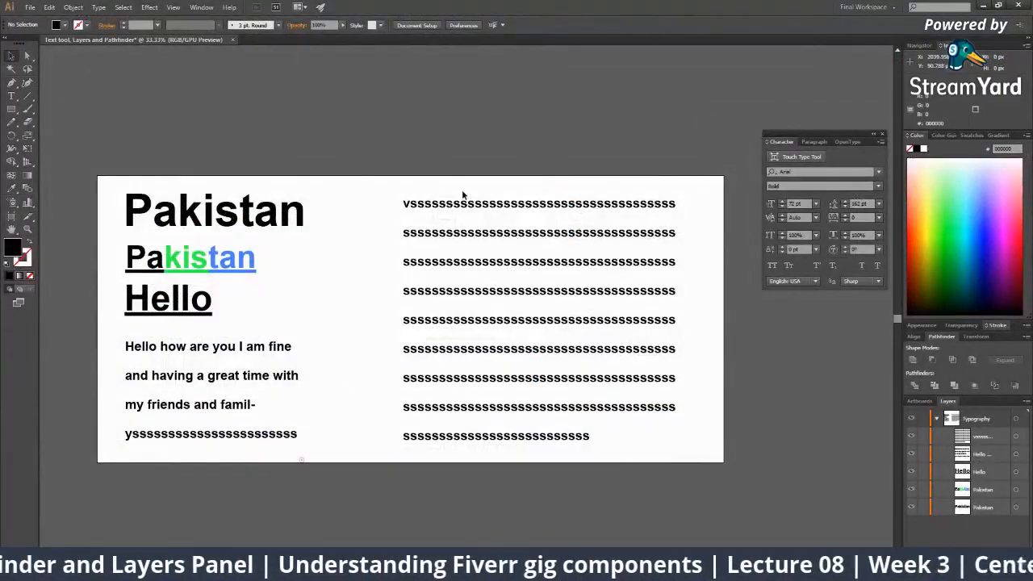
pyautogui.click(464, 201)
pyautogui.moveTo(516, 202); pyautogui.dragTo(458, 203)
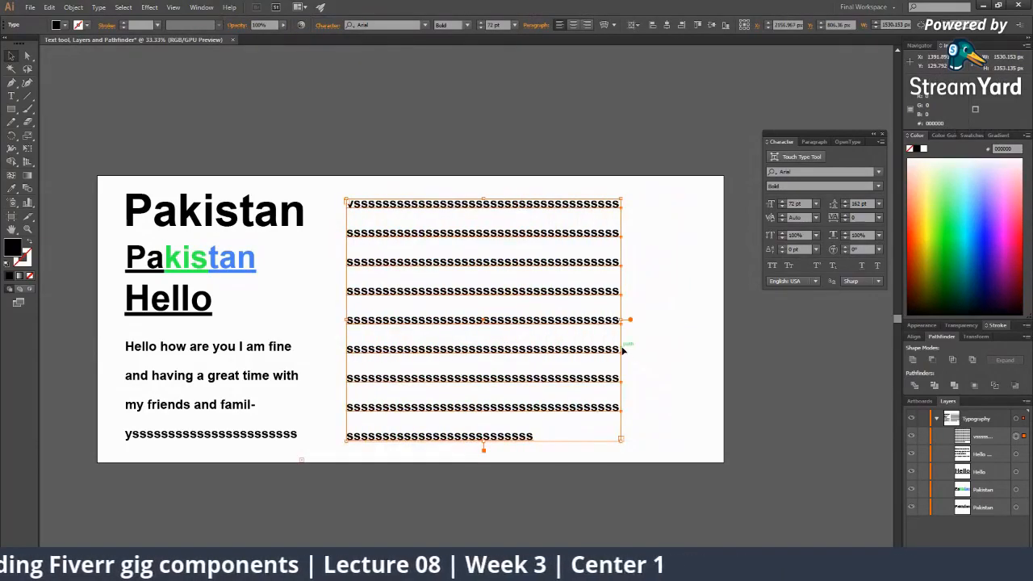
# Move the large text frame away from the sample words, check the newest comments in StreamYard, and return to Illustrator.
pyautogui.moveTo(623, 349); pyautogui.dragTo(691, 348)
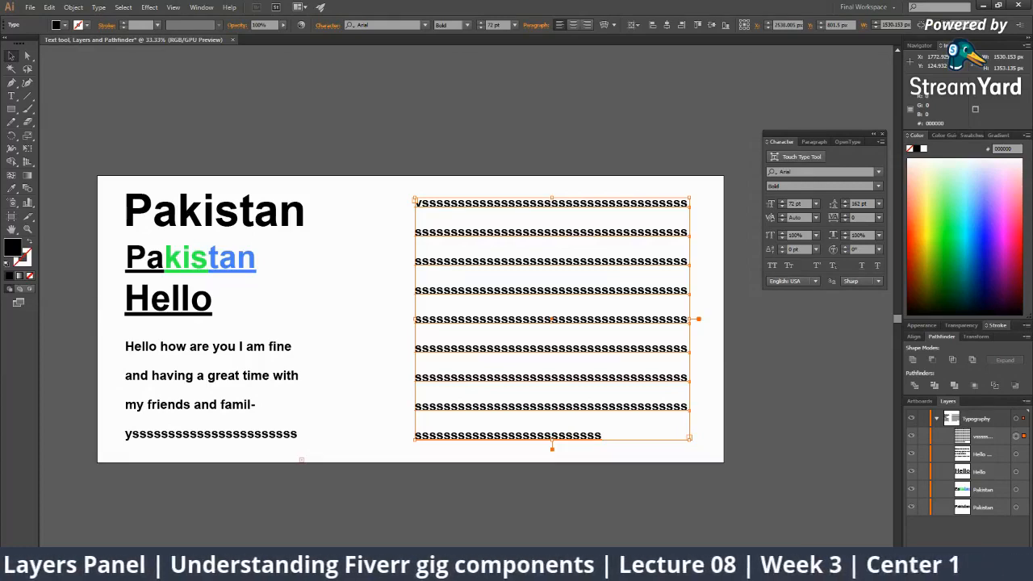
pyautogui.hotkey('alt', 'Tab')
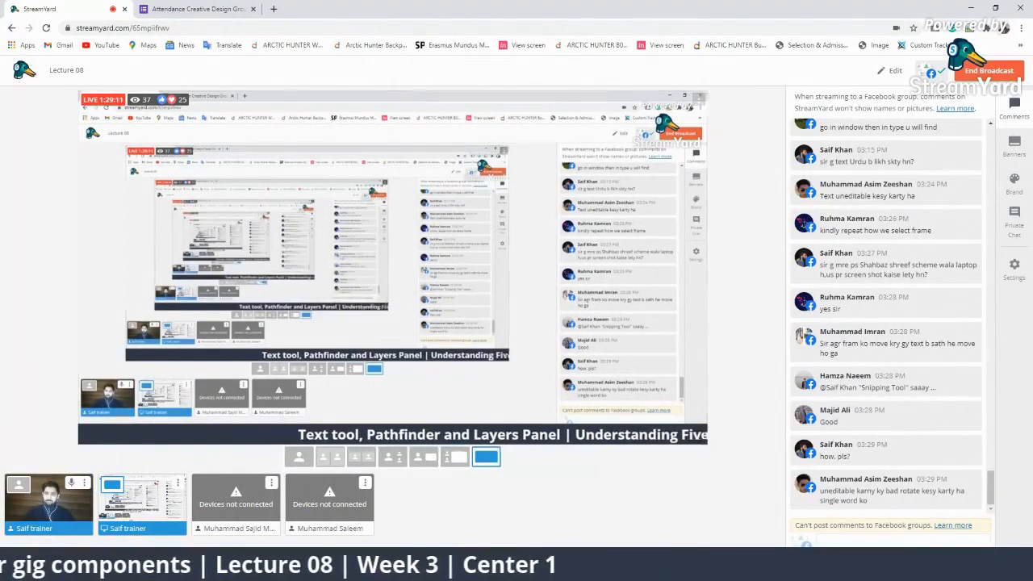
pyautogui.moveTo(725, 569)
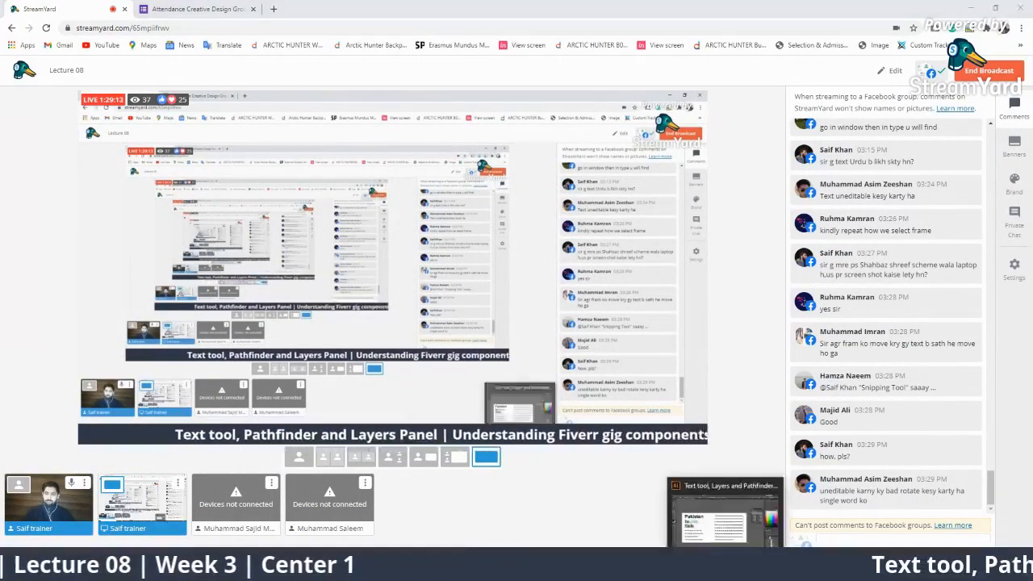
pyautogui.click(724, 516)
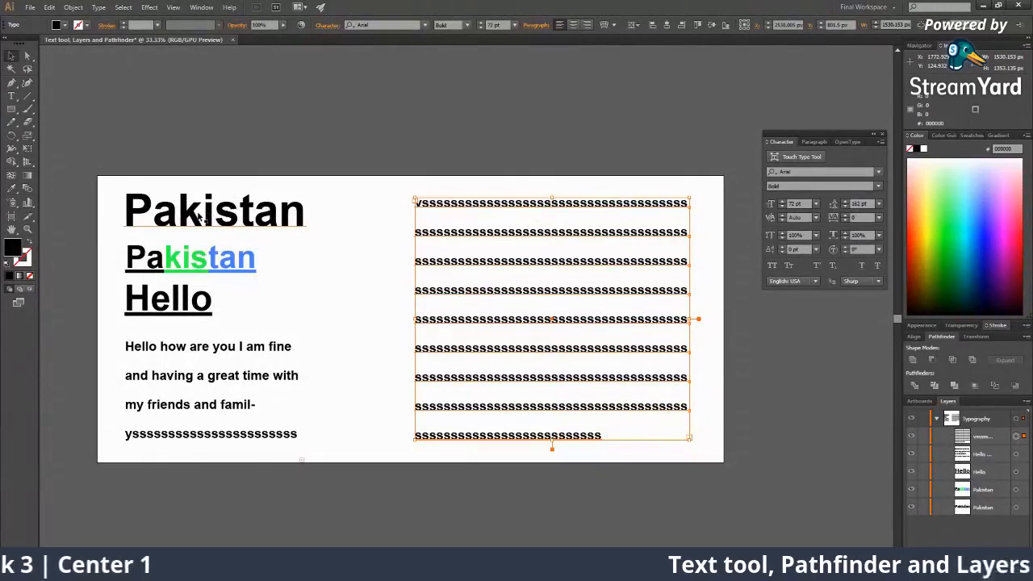
# Set the character rotation of only the letter "k" in the top word "Pakistan" to 54°, and deselect the text.
pyautogui.moveTo(201, 216); pyautogui.dragTo(178, 216)
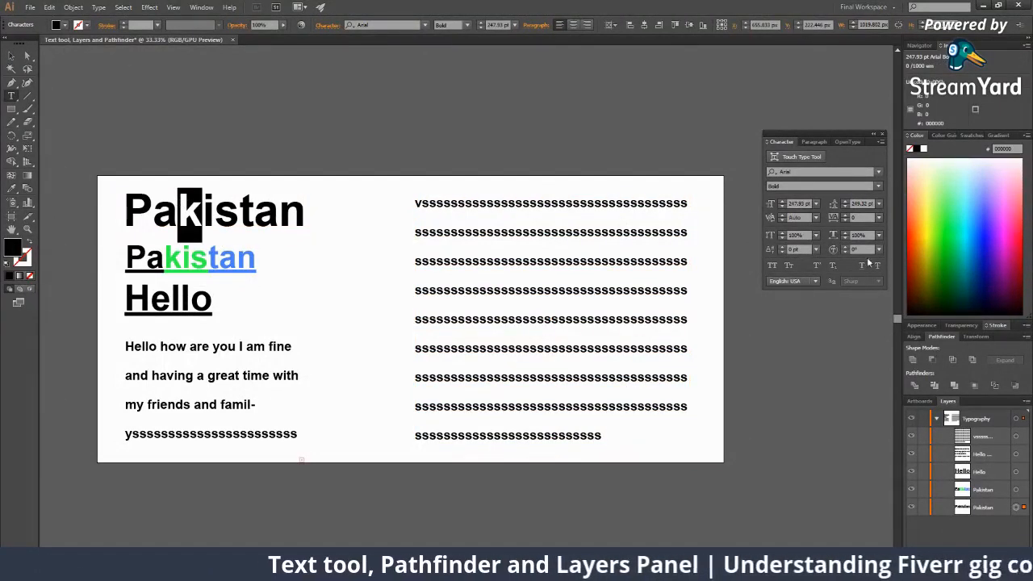
pyautogui.click(845, 251)
pyautogui.click(846, 251)
pyautogui.click(846, 251)
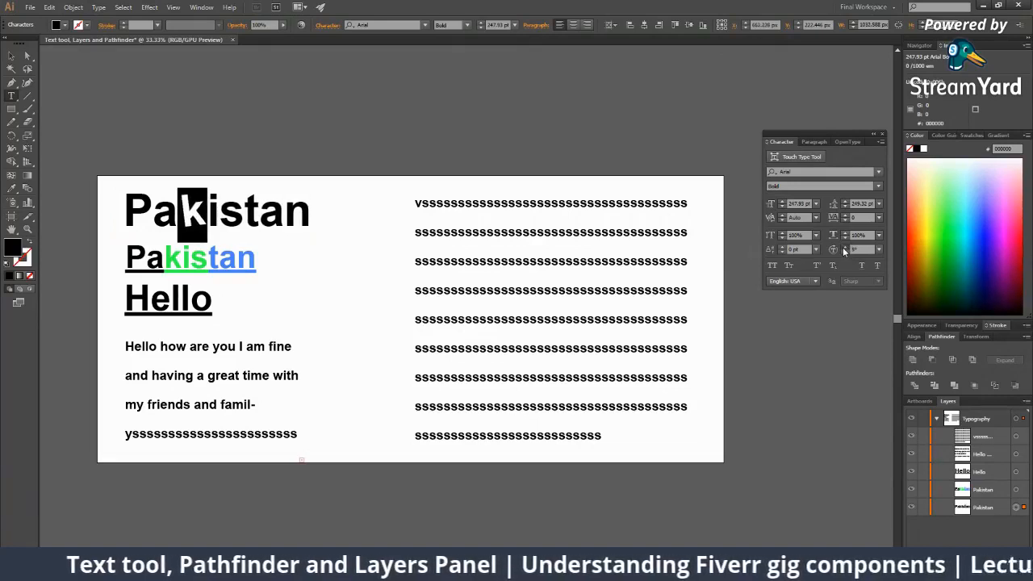
pyautogui.click(846, 250)
pyautogui.click(846, 251)
pyautogui.click(846, 251)
pyautogui.click(845, 251)
pyautogui.click(846, 251)
pyautogui.click(846, 250)
pyautogui.click(845, 251)
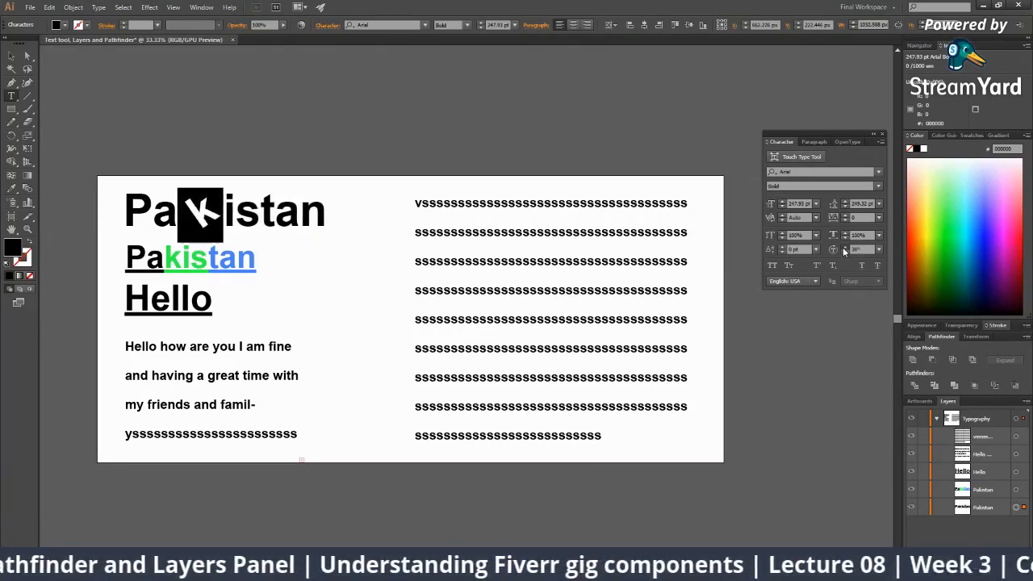
pyautogui.click(846, 251)
pyautogui.click(845, 251)
pyautogui.click(846, 251)
pyautogui.click(845, 251)
pyautogui.click(845, 251)
pyautogui.click(846, 251)
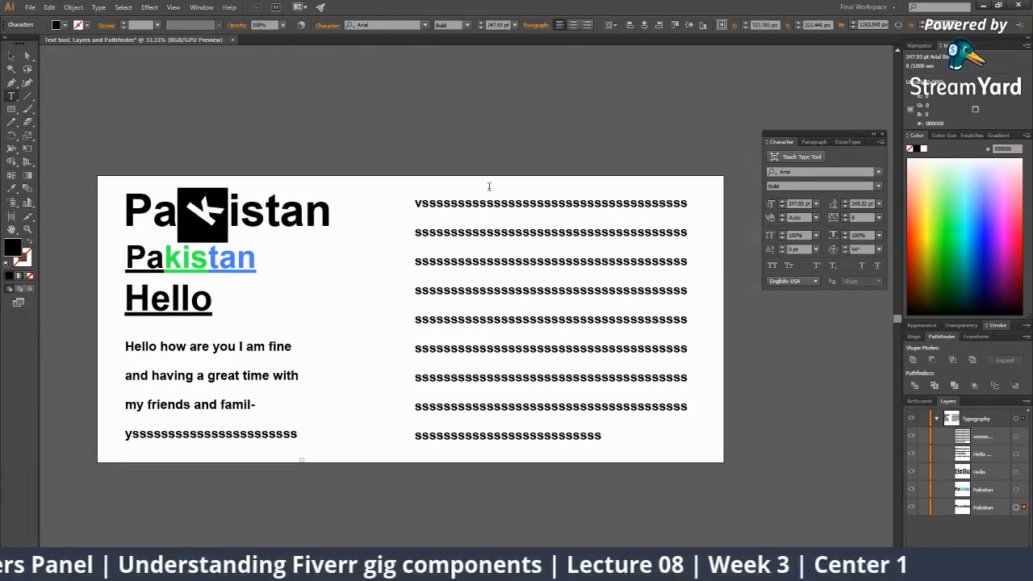
pyautogui.click(11, 55)
pyautogui.click(314, 286)
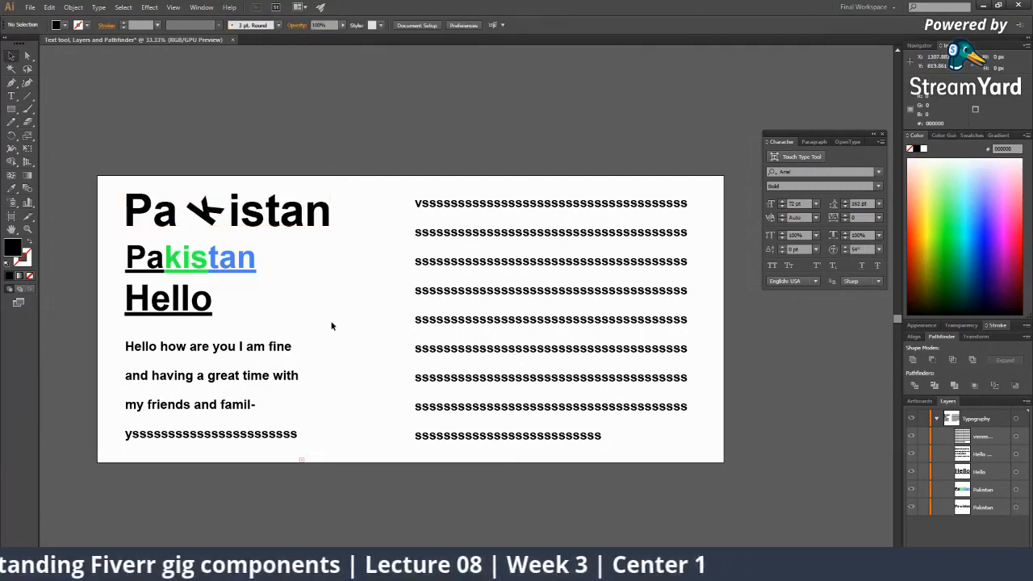
# Try rotating the whole top word "Pakistan" counterclockwise, undo the rotation, and deselect the word.
pyautogui.click(326, 237)
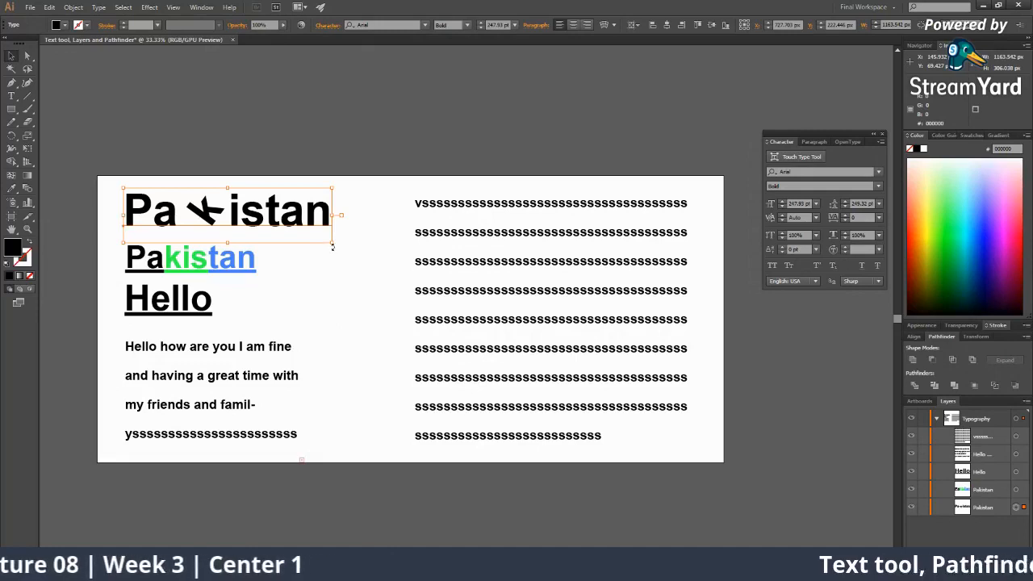
pyautogui.moveTo(331, 248); pyautogui.dragTo(335, 194)
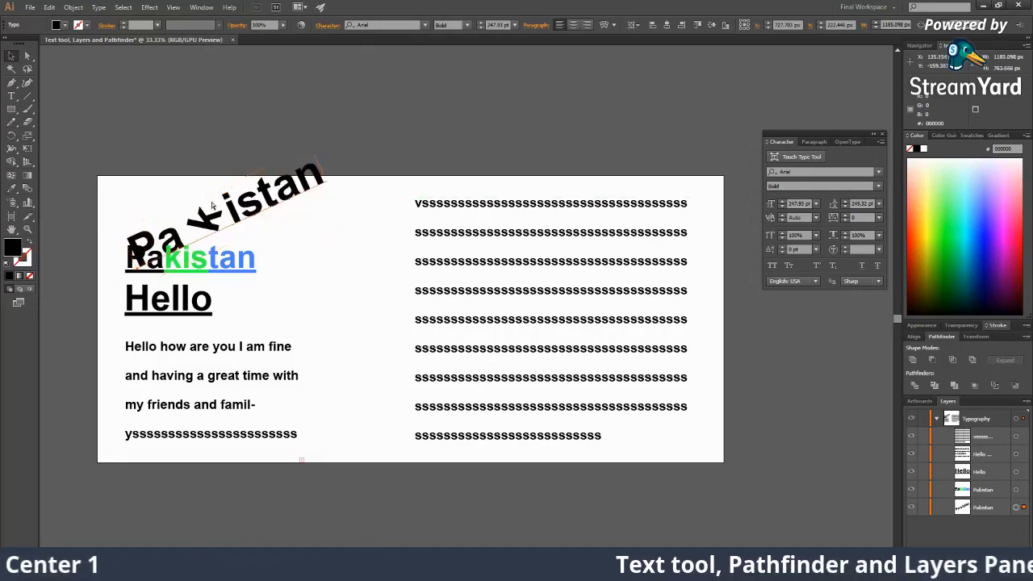
pyautogui.hotkey('ctrl', 'z')
pyautogui.click(369, 359)
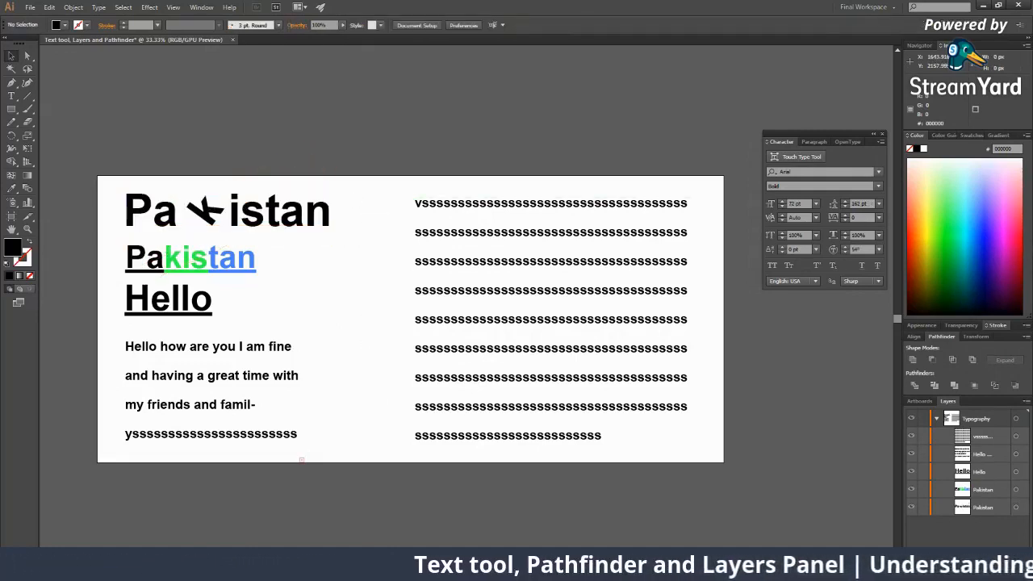
# Check the newest viewer comment in StreamYard, and return to Illustrator to show the list of Type panels that includes Character.
pyautogui.click(982, 5)
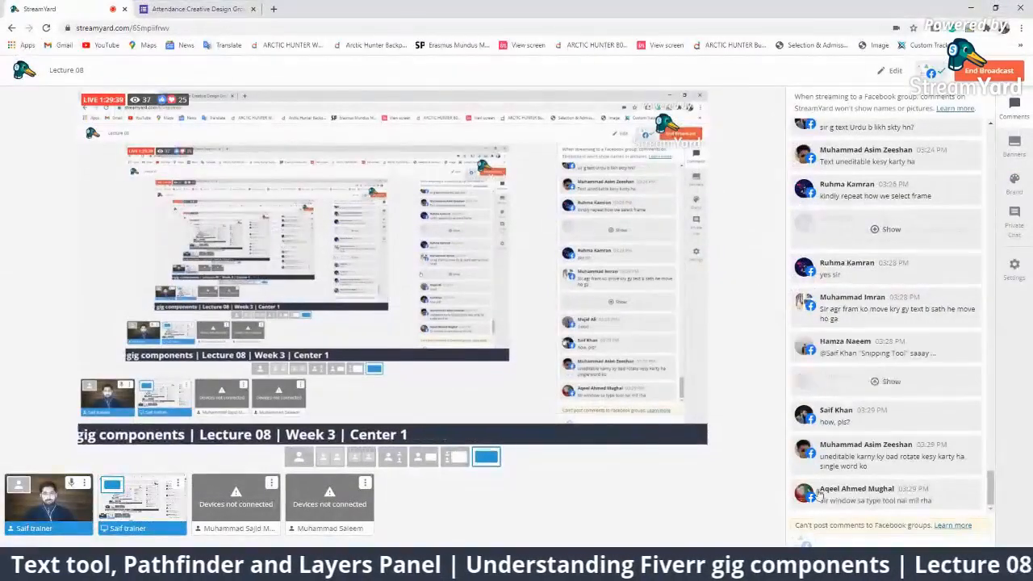
pyautogui.hotkey('alt', 'Tab')
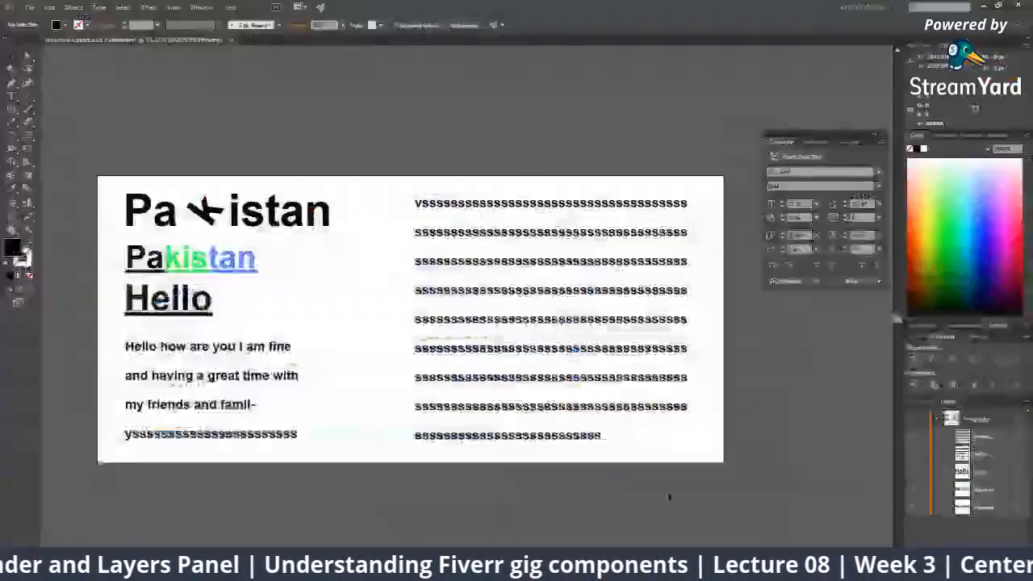
pyautogui.click(201, 7)
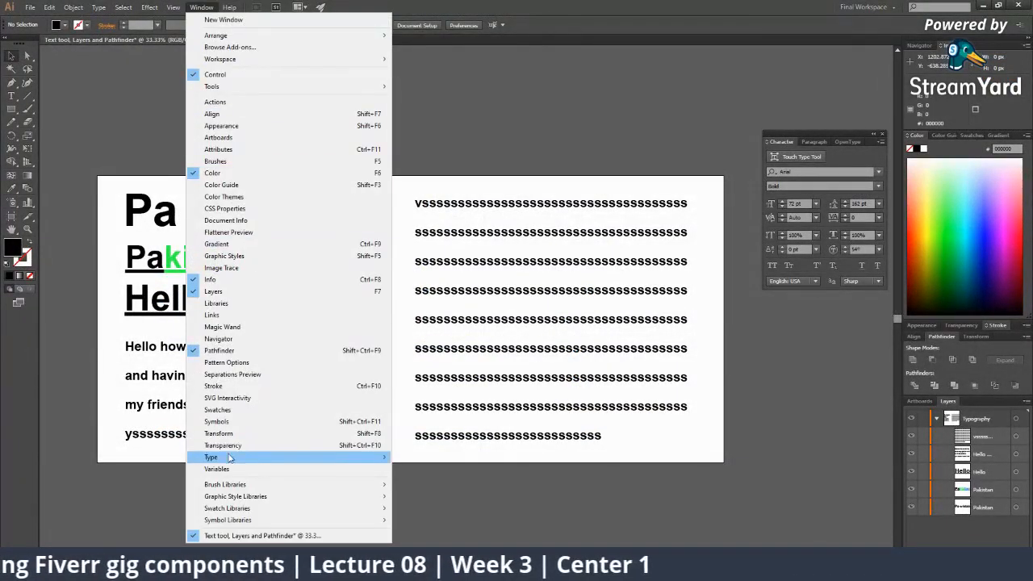
pyautogui.moveTo(232, 458)
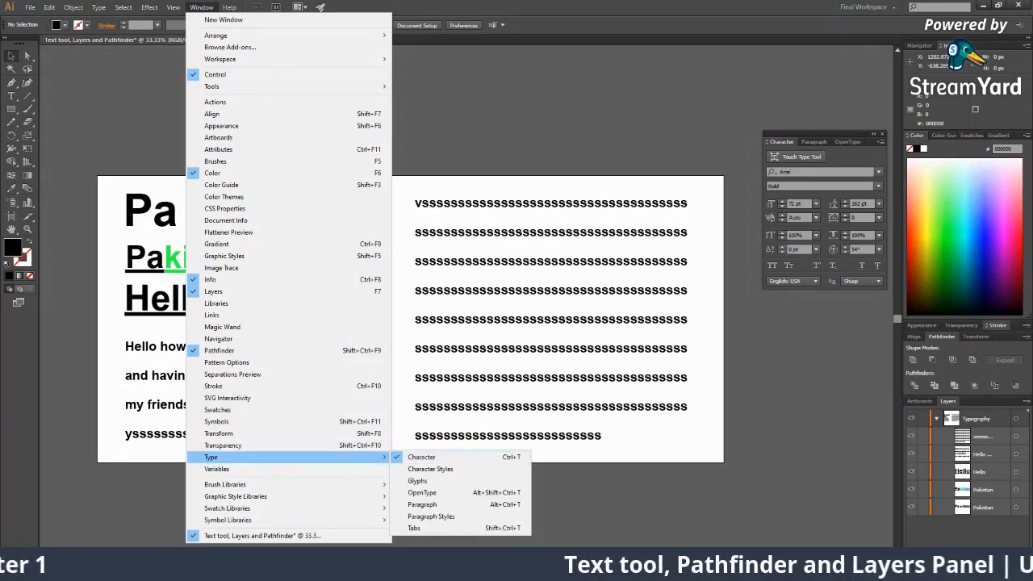
# Switch to StreamYard, and show and hide the viewer's comment about finding the Snipping Tool.
pyautogui.hotkey('alt', 'Tab')
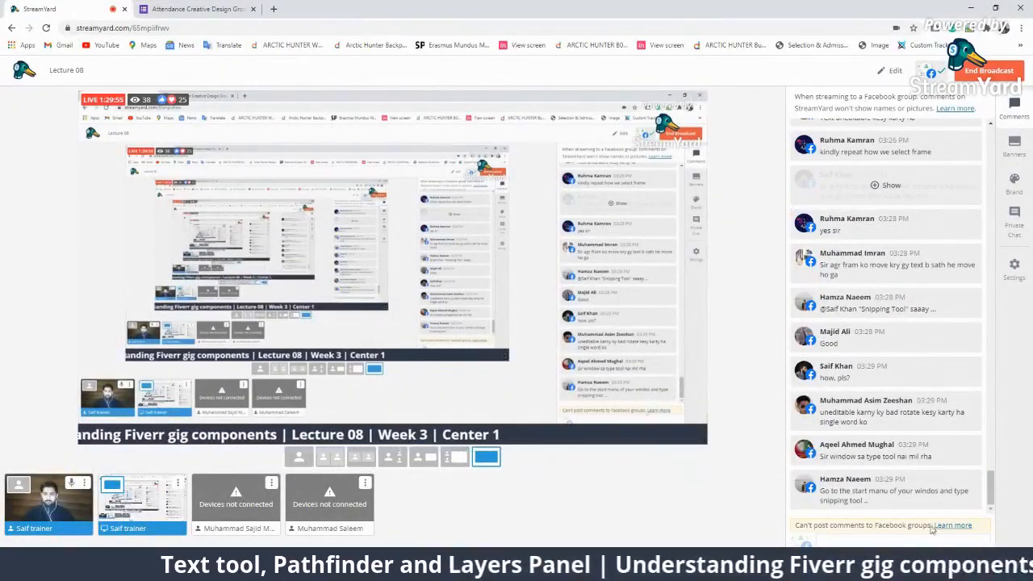
pyautogui.click(891, 490)
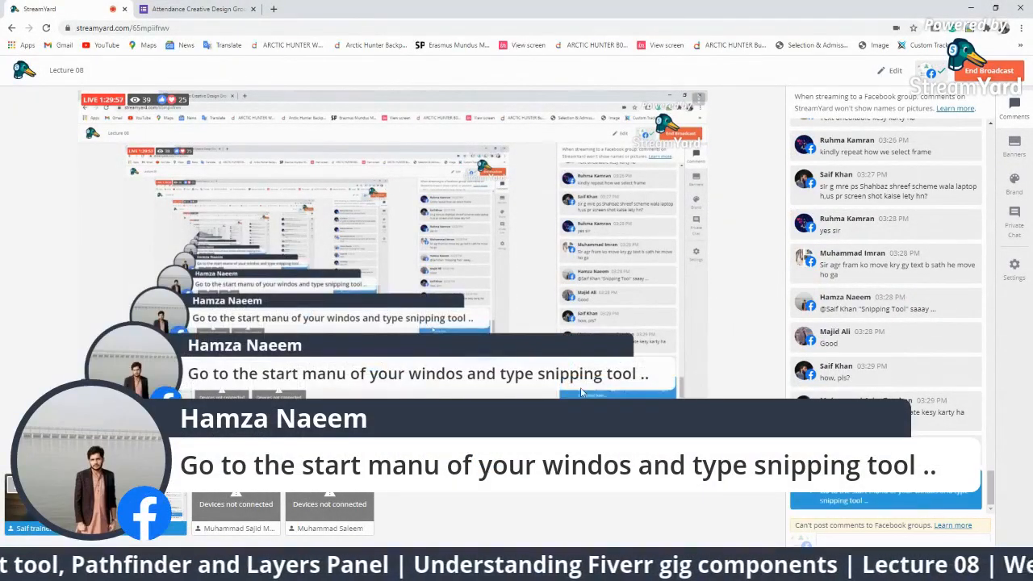
pyautogui.click(844, 496)
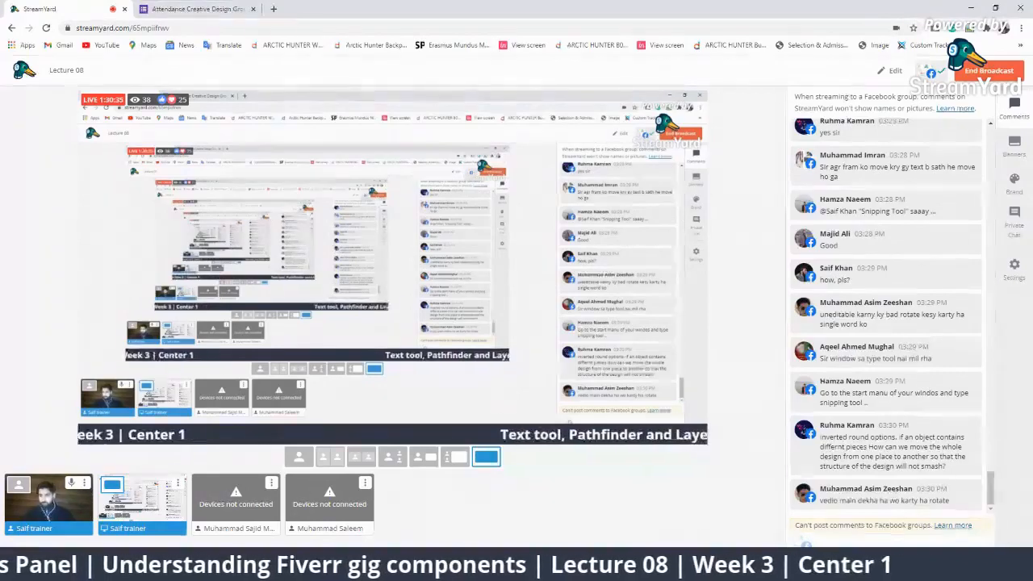
# Show the viewers' comments about rotating and about moving a multi-piece design on the broadcast, and hide them again.
pyautogui.moveTo(835, 442)
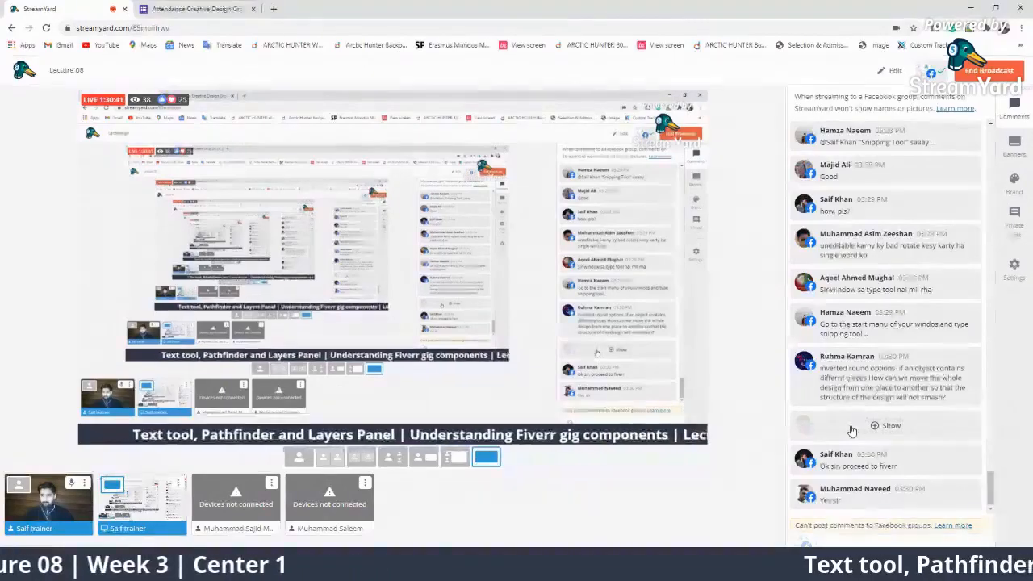
pyautogui.click(898, 368)
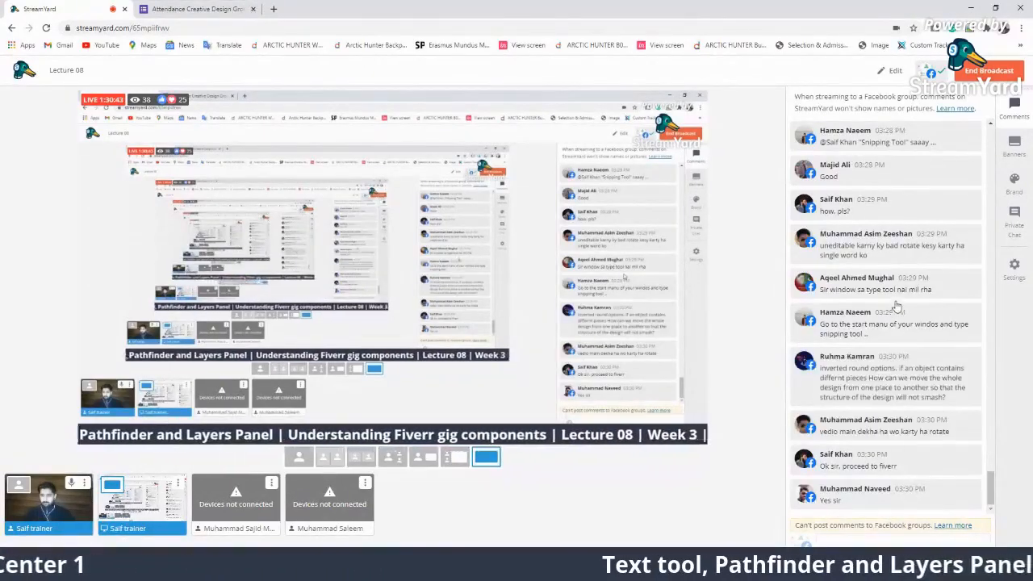
pyautogui.click(904, 363)
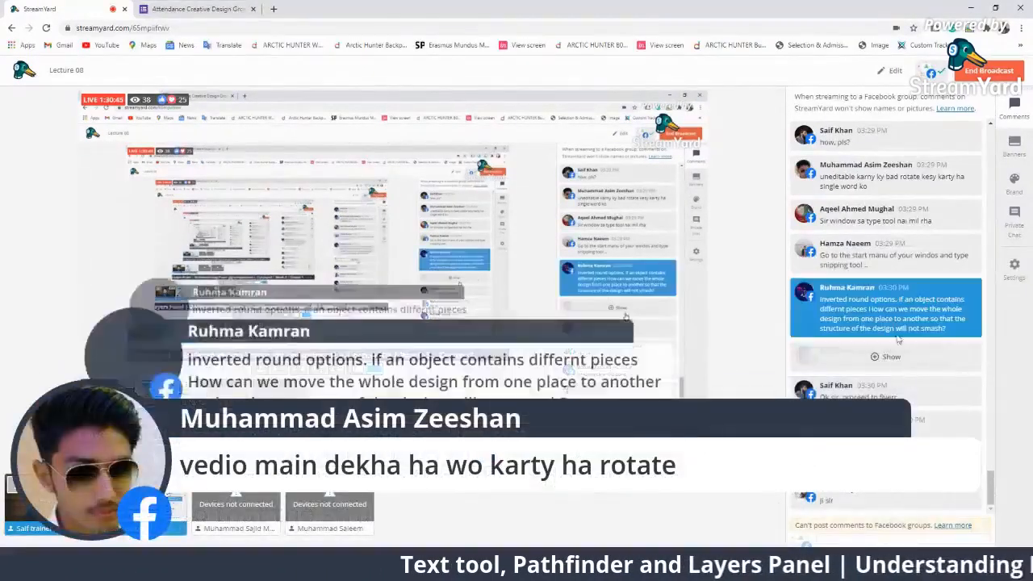
pyautogui.click(922, 362)
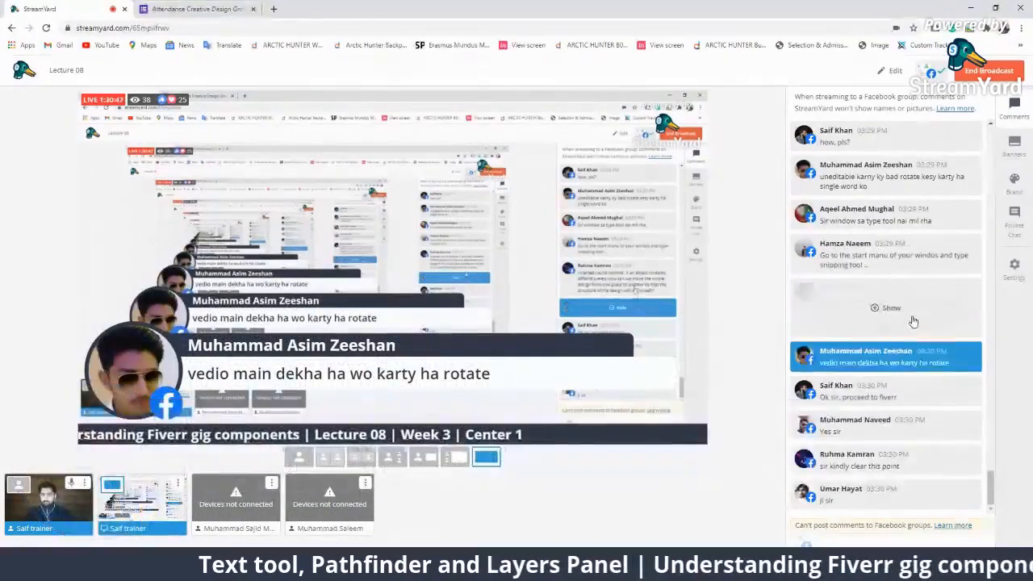
pyautogui.click(906, 305)
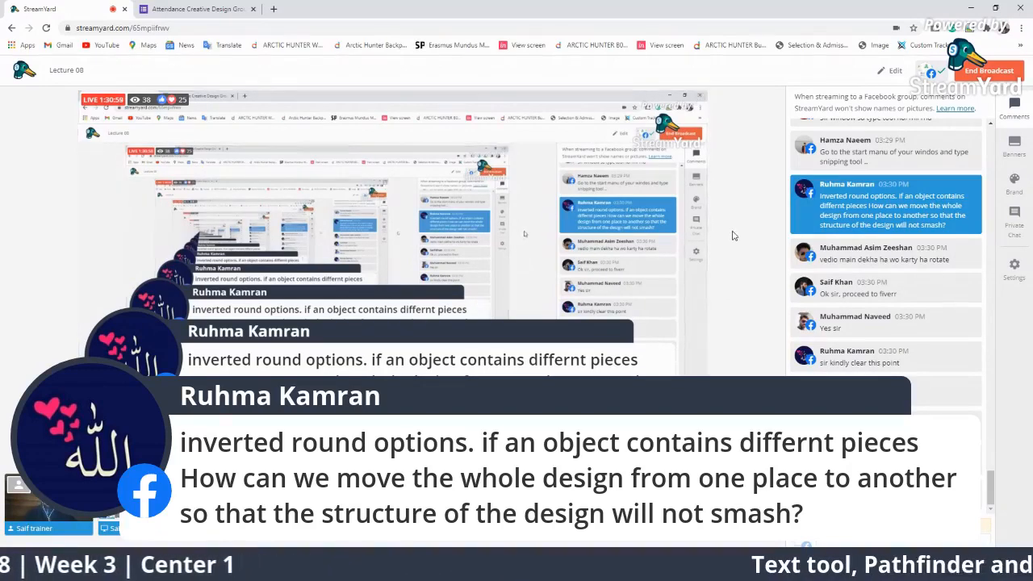
pyautogui.click(934, 246)
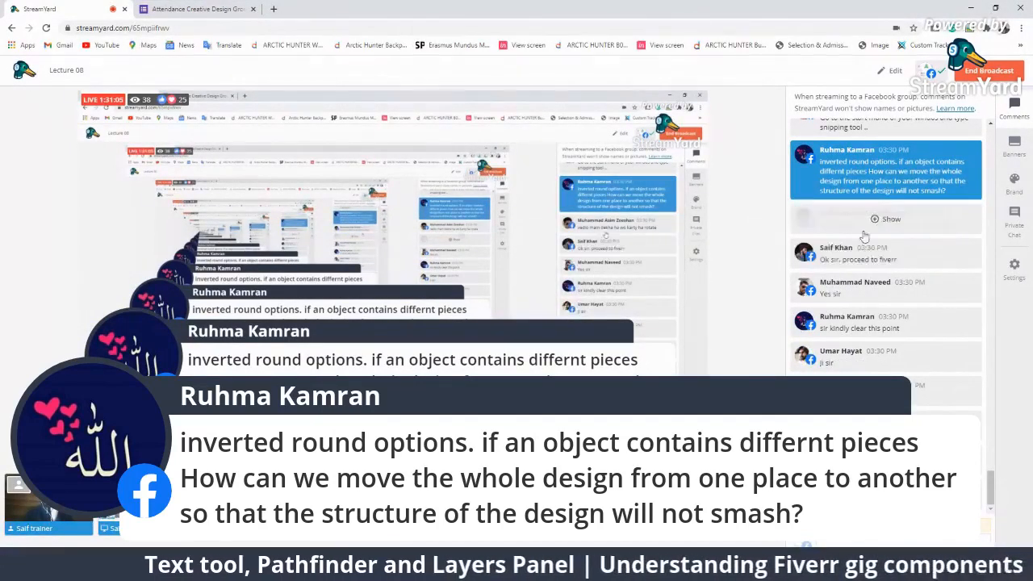
pyautogui.click(942, 160)
# Switch to Illustrator, select the top and the coloured "Pakistan" words in turn, and go back to read StreamYard's comments.
pyautogui.click(305, 568)
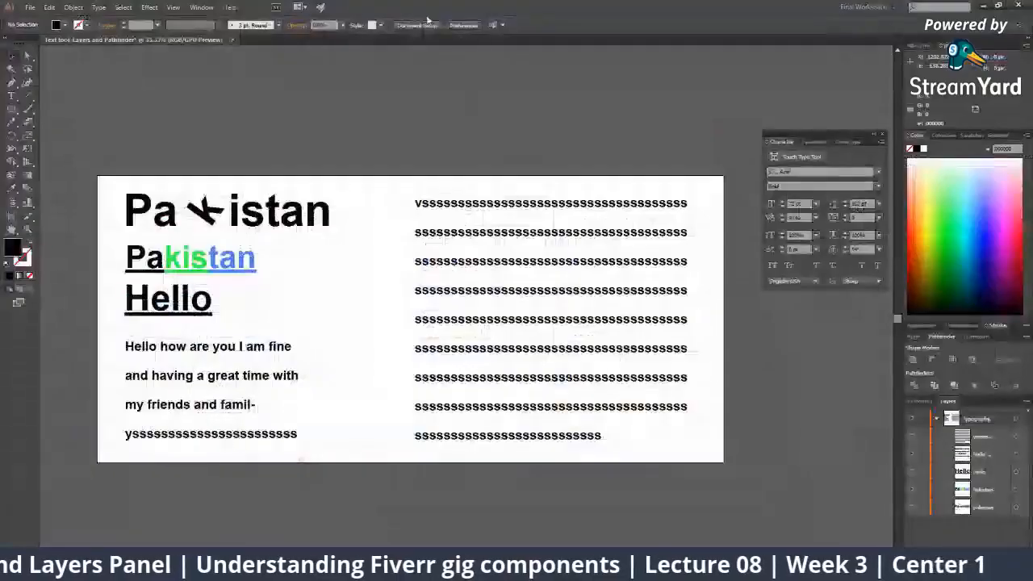
pyautogui.click(245, 227)
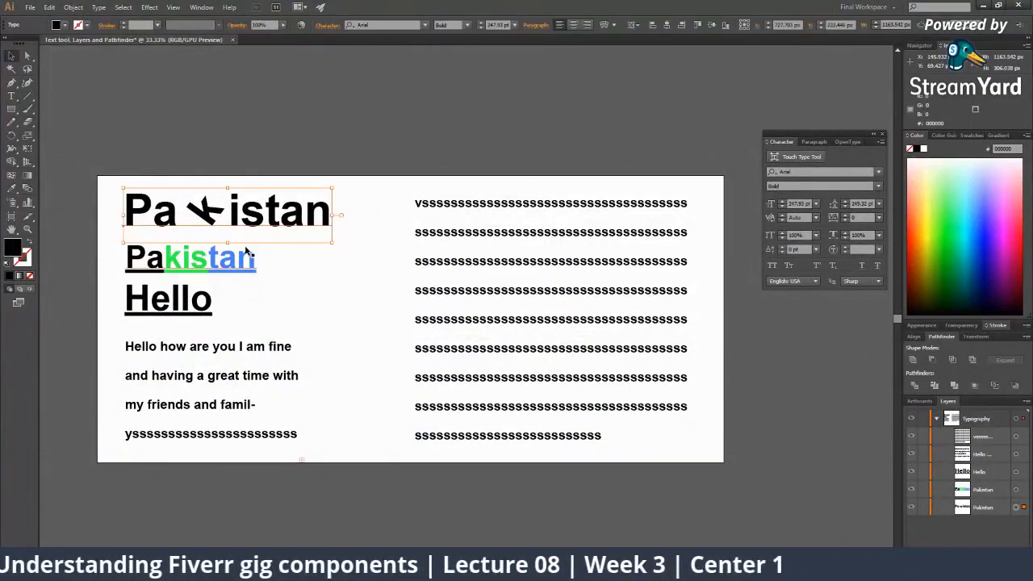
pyautogui.click(228, 269)
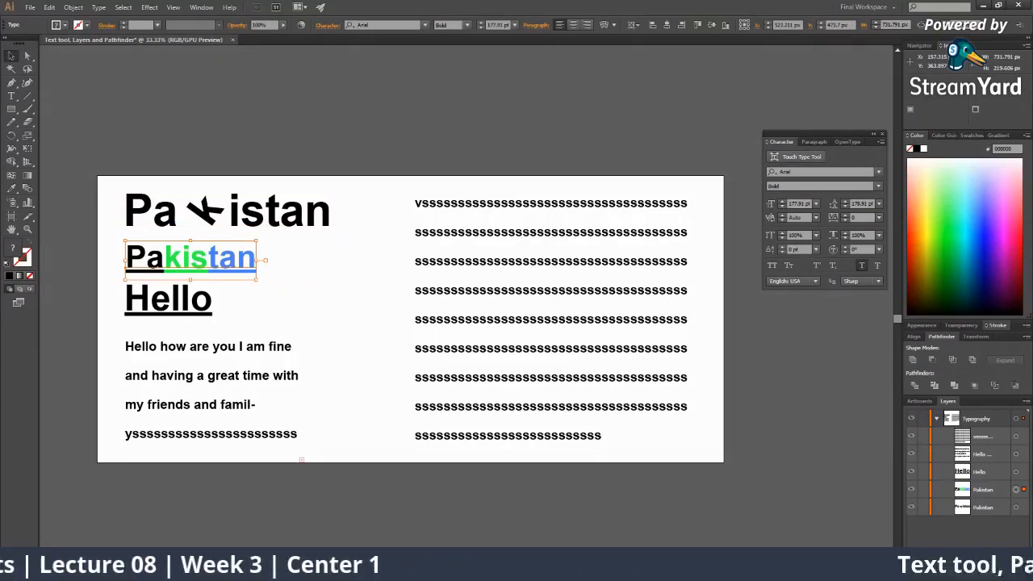
pyautogui.click(274, 567)
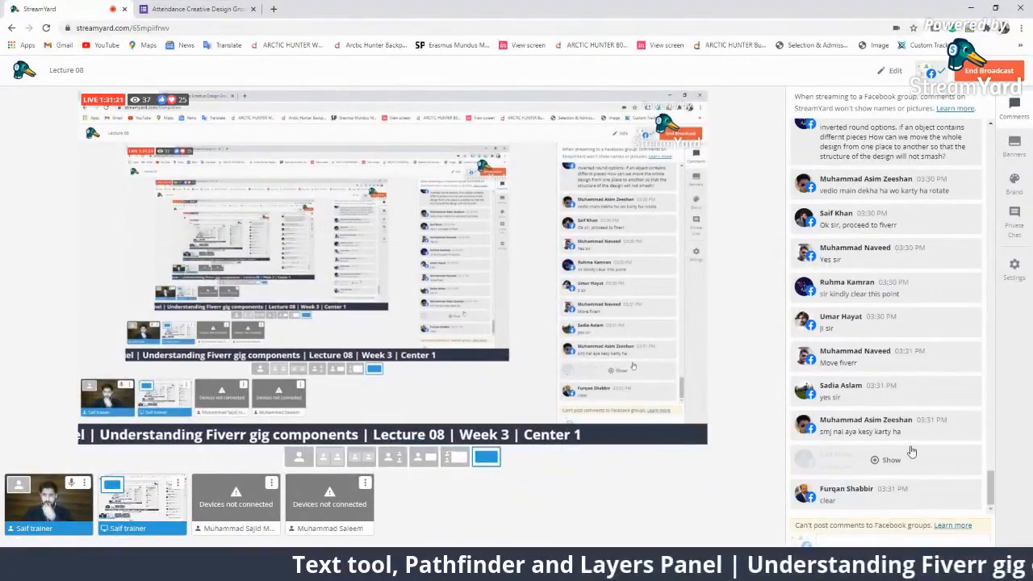
pyautogui.scroll(1, 888, 380)
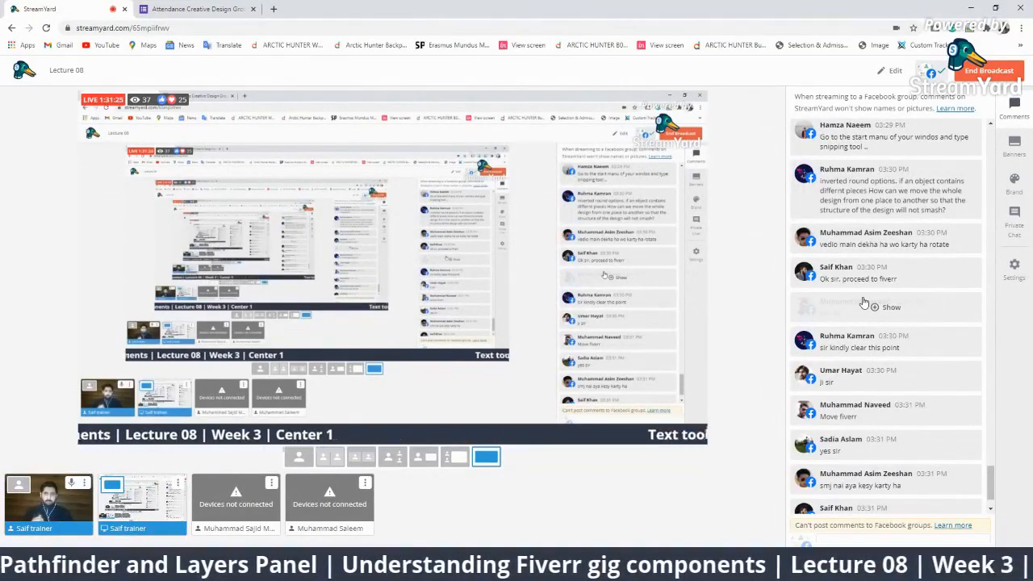
# Open an incognito browser window and search the web for "google".
pyautogui.click(1020, 29)
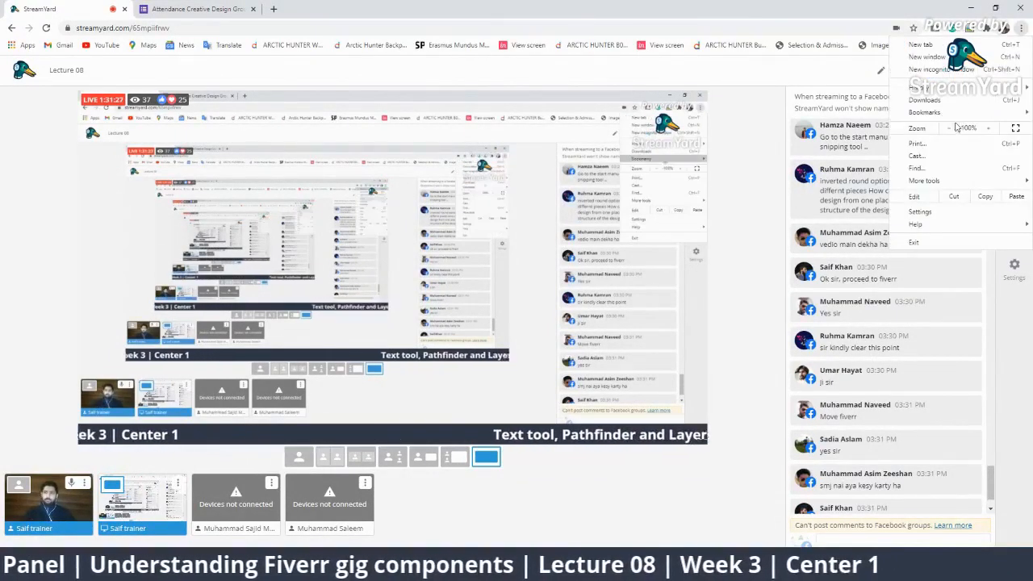
pyautogui.click(955, 73)
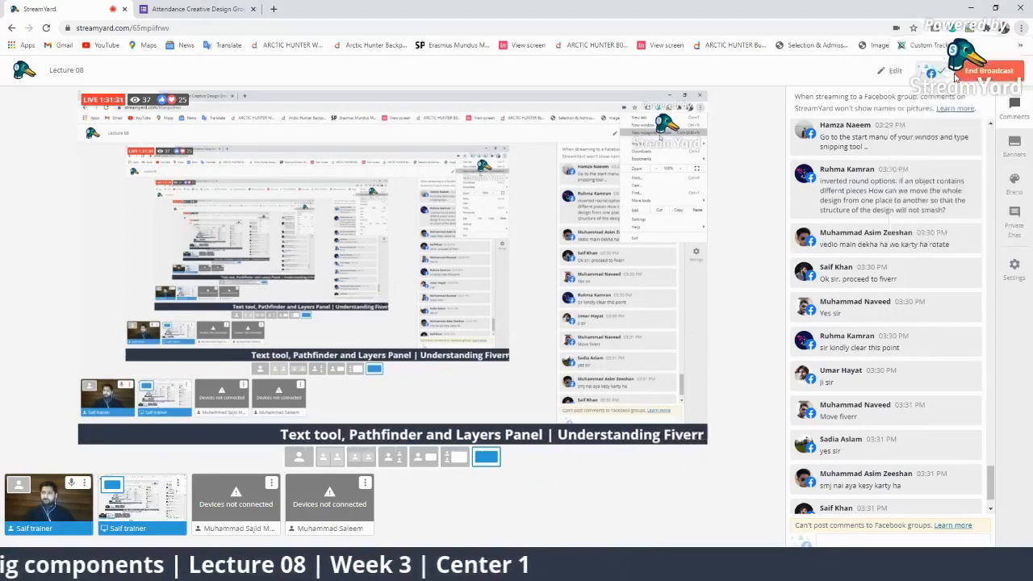
pyautogui.write('google')
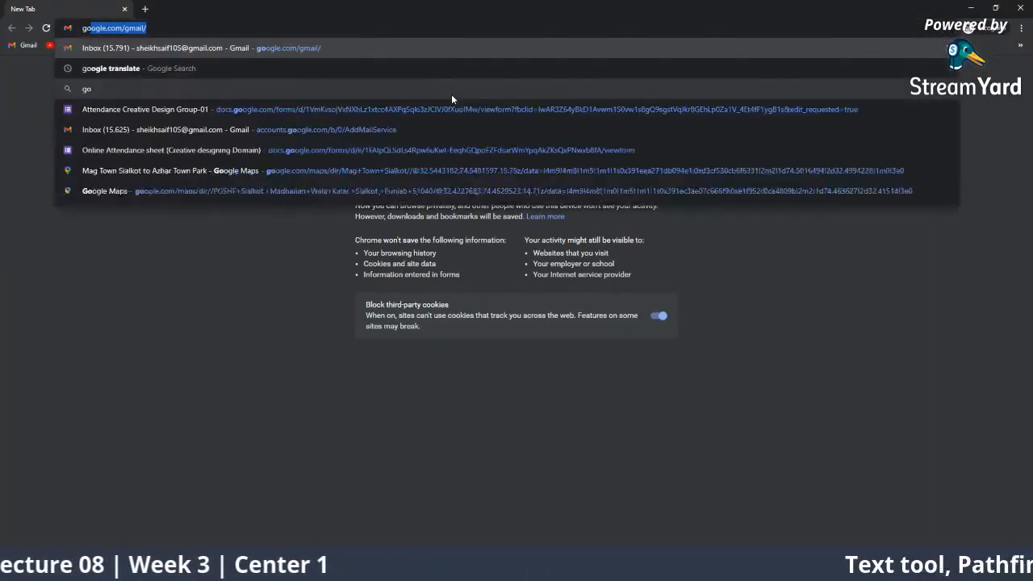
pyautogui.press('Delete')
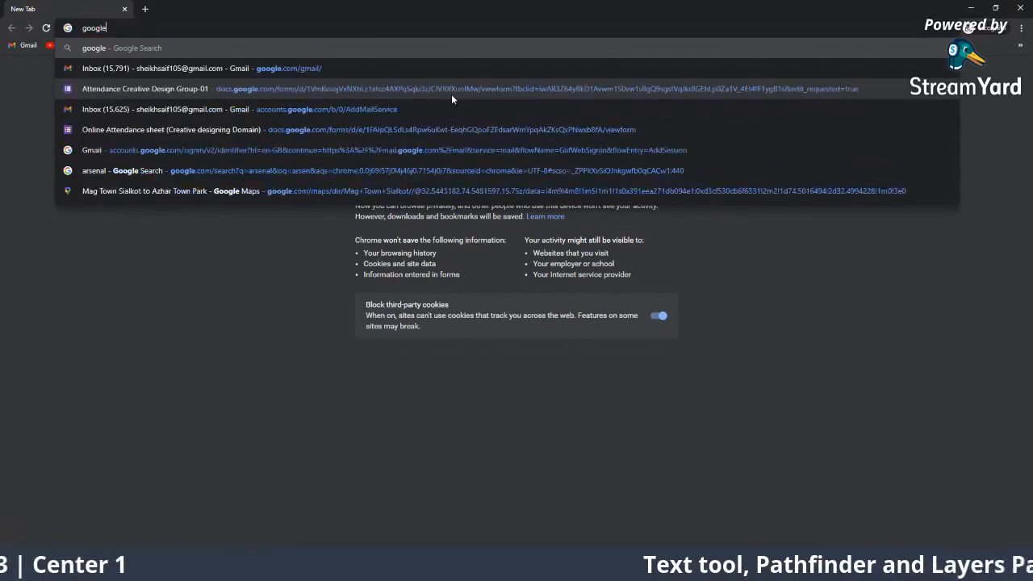
pyautogui.press('Return')
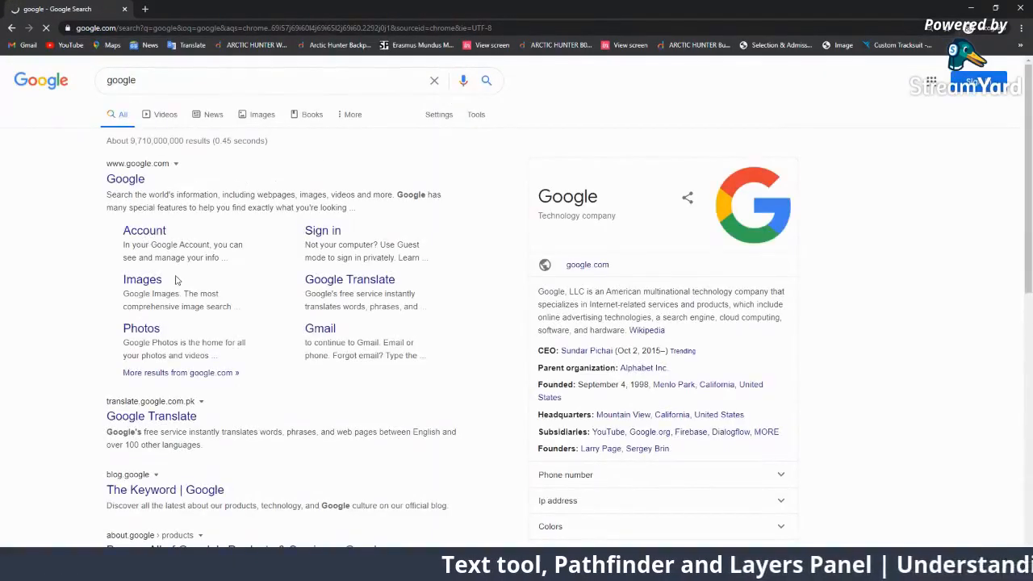
# Return to the StreamYard studio and take the shared screen off the broadcast.
pyautogui.click(973, 10)
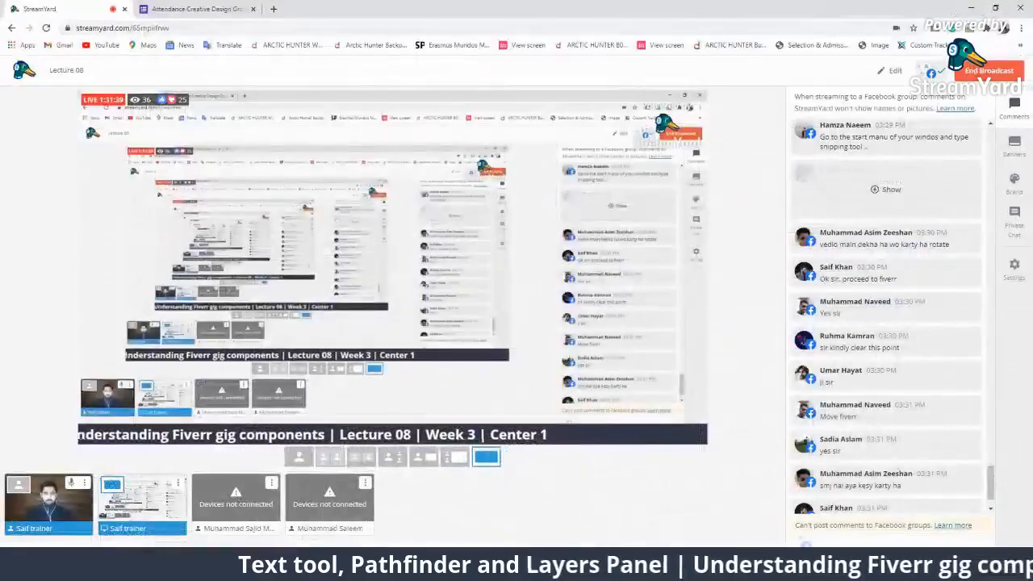
pyautogui.click(142, 506)
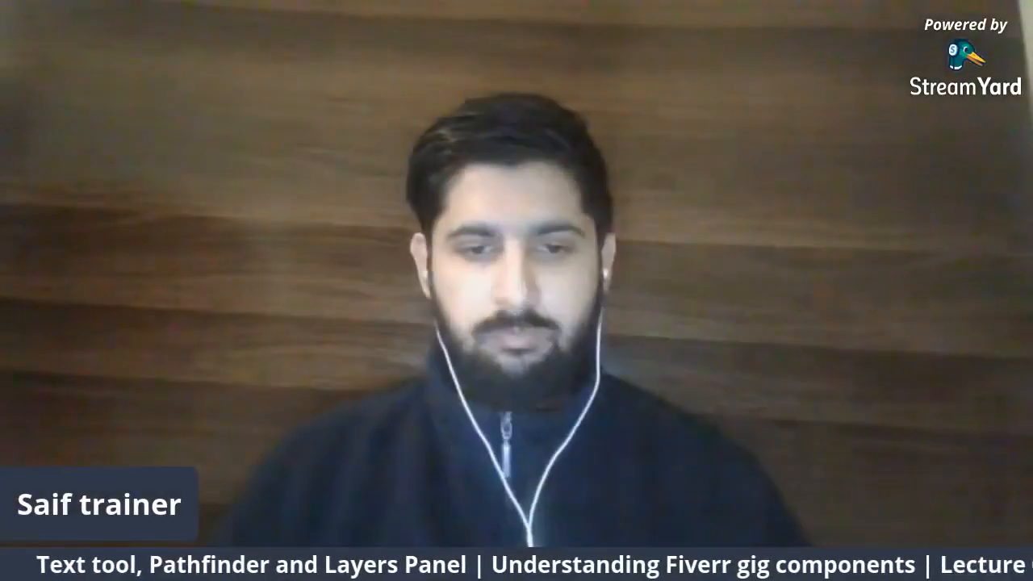
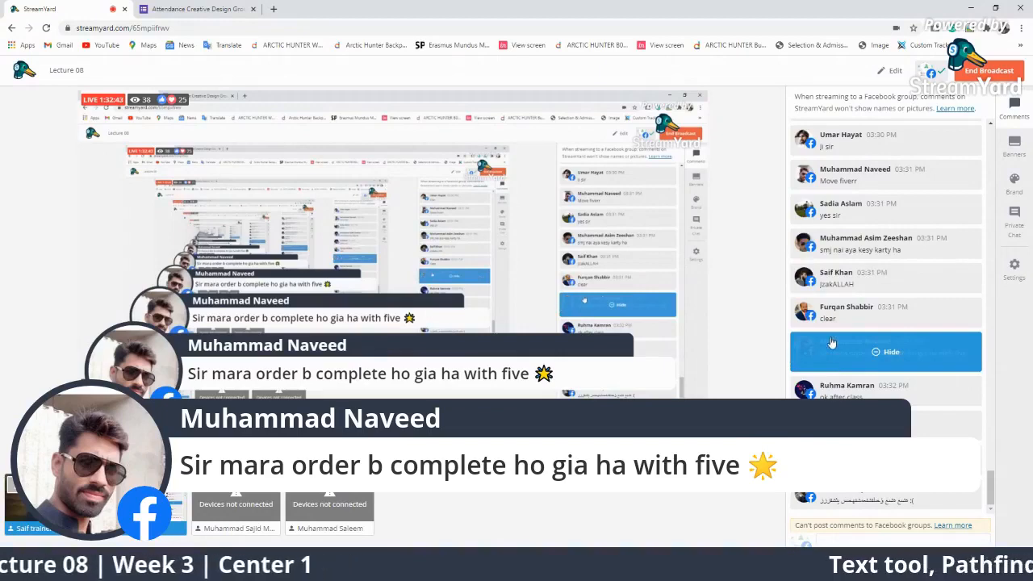
# Hide the viewer's comment about the completed five-star order, show and hide the one in Arabic script, and select the latest comment.
pyautogui.click(879, 350)
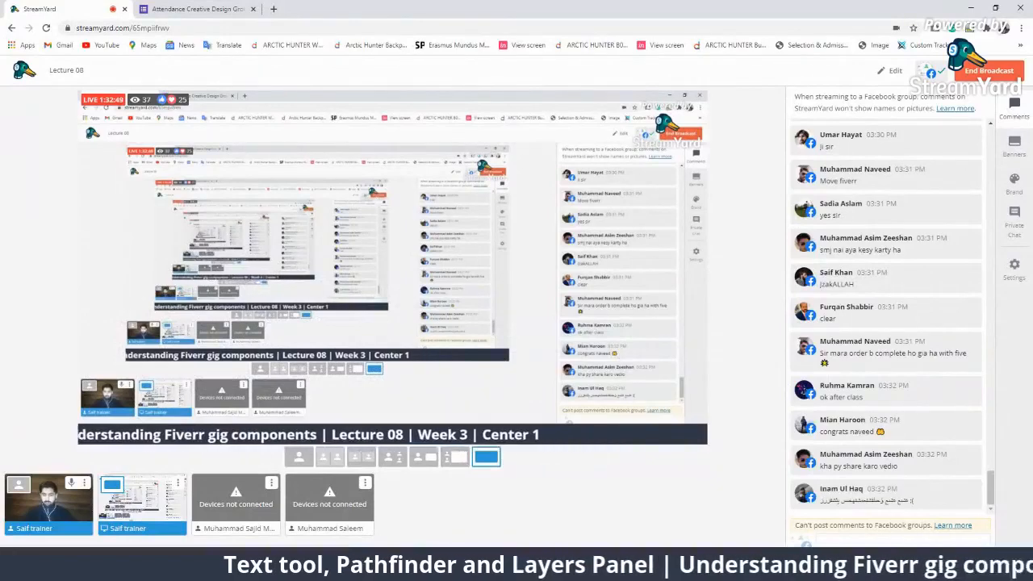
pyautogui.click(887, 494)
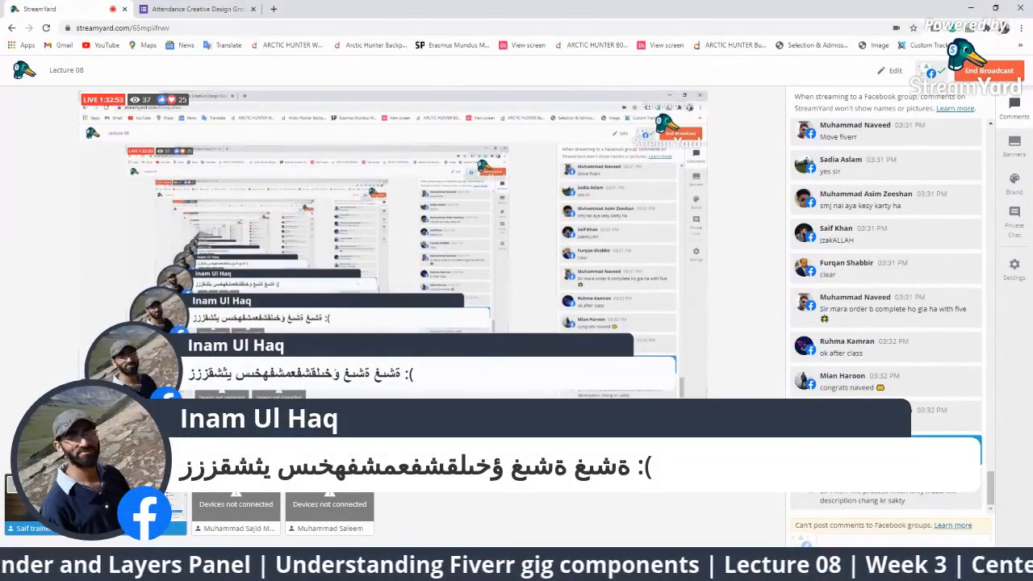
pyautogui.click(850, 452)
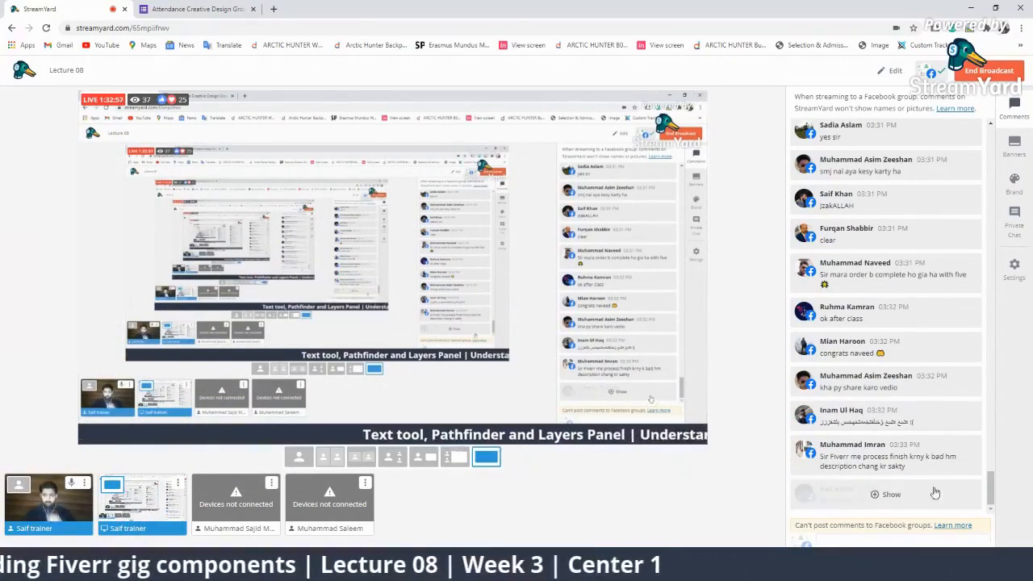
pyautogui.click(887, 491)
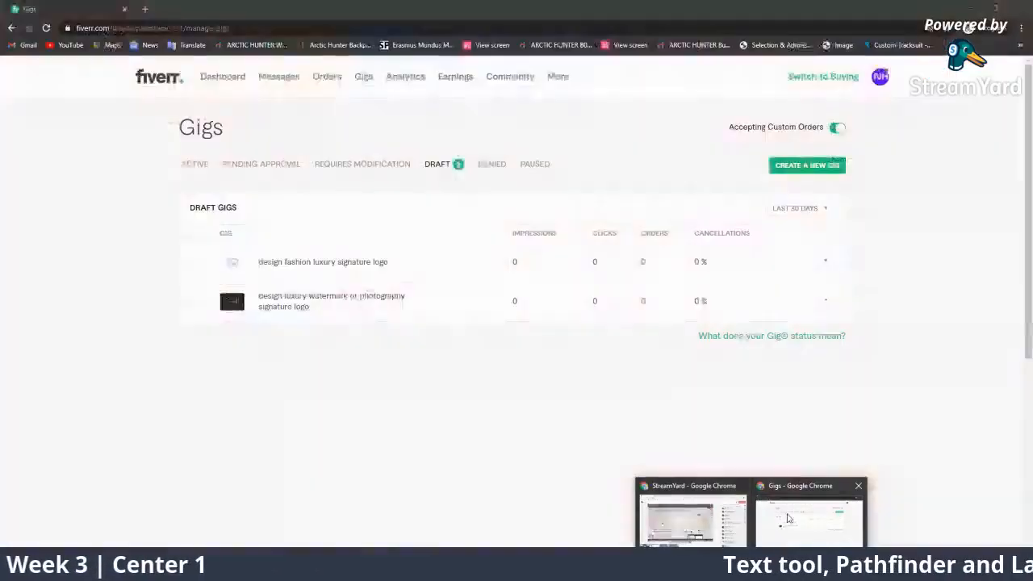
# Switch to the Fiverr window, view the list of active gigs, and look over the seller dashboard.
pyautogui.click(790, 518)
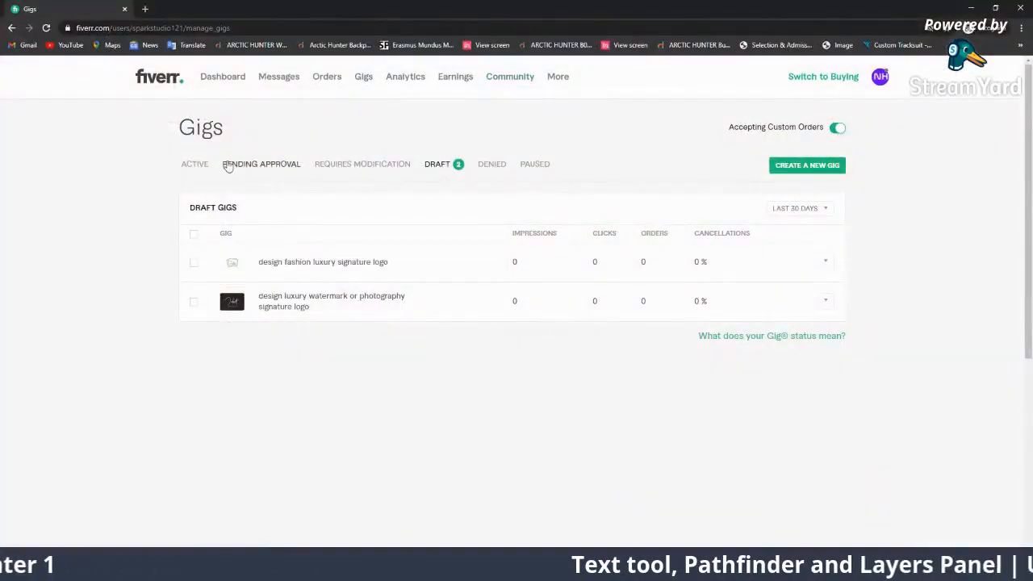
pyautogui.click(186, 164)
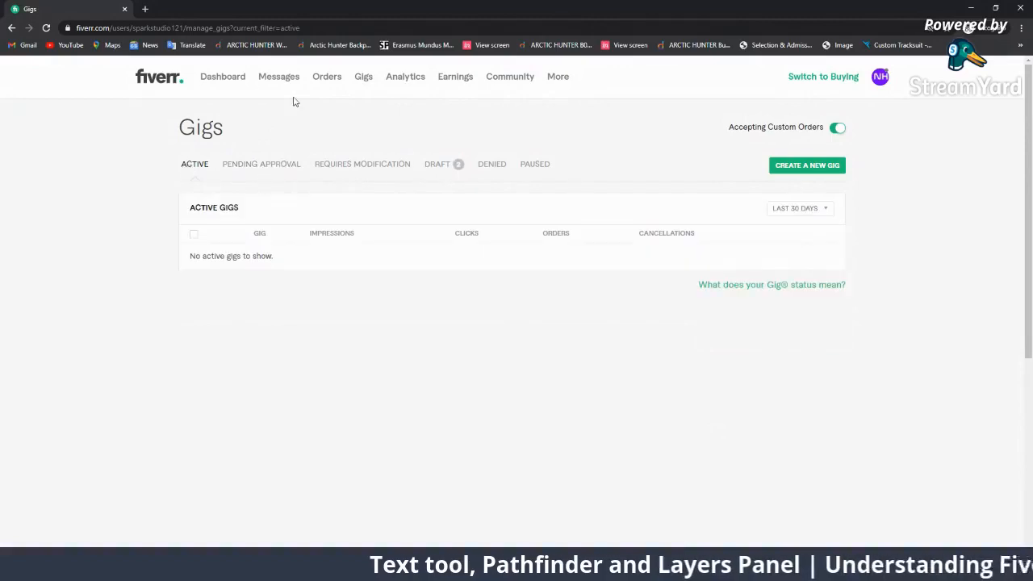
pyautogui.click(159, 78)
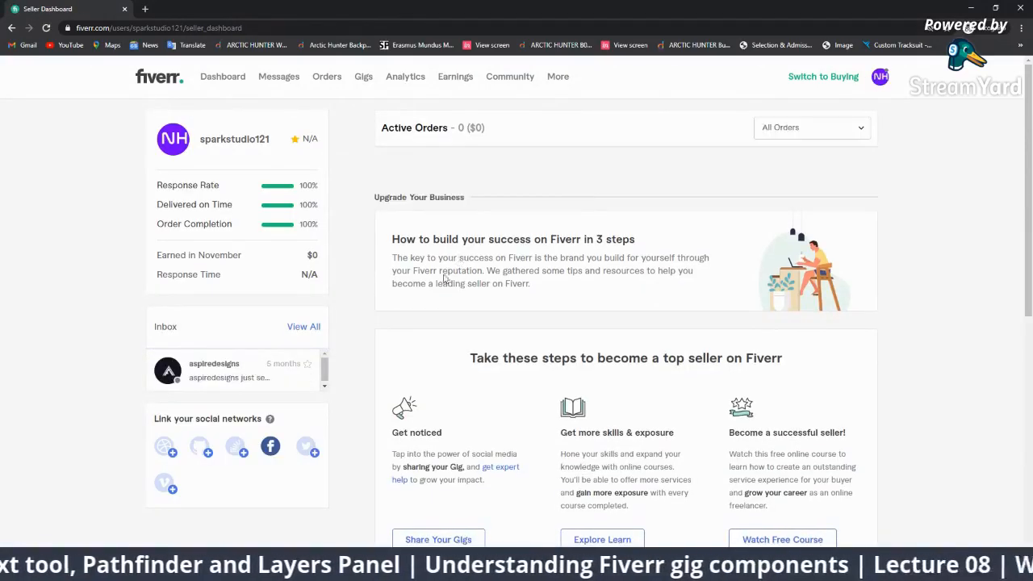
pyautogui.scroll(-2, 442, 292)
pyautogui.scroll(3, 443, 291)
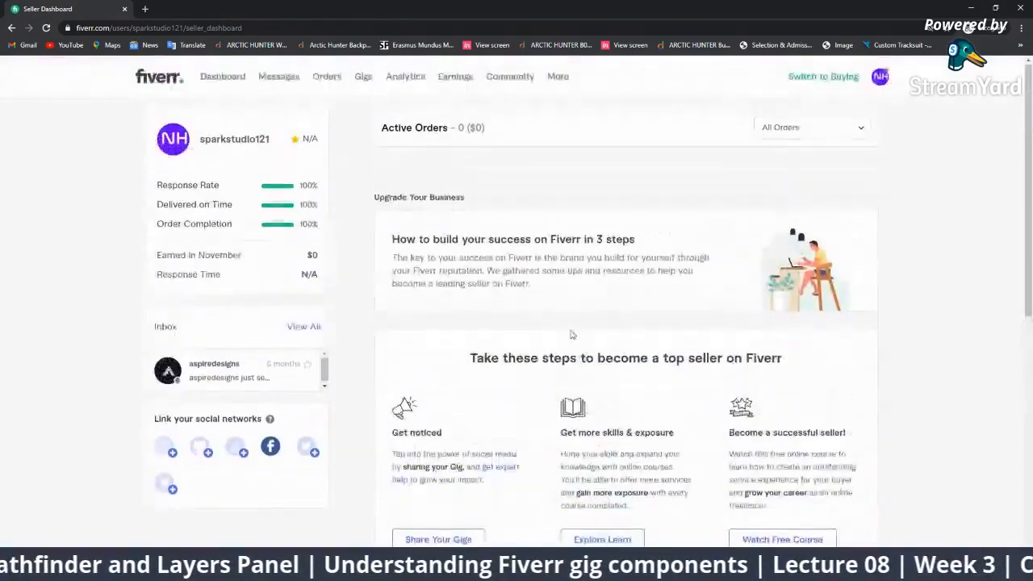
# Open the seller's own profile page from the account options.
pyautogui.click(884, 83)
pyautogui.click(806, 106)
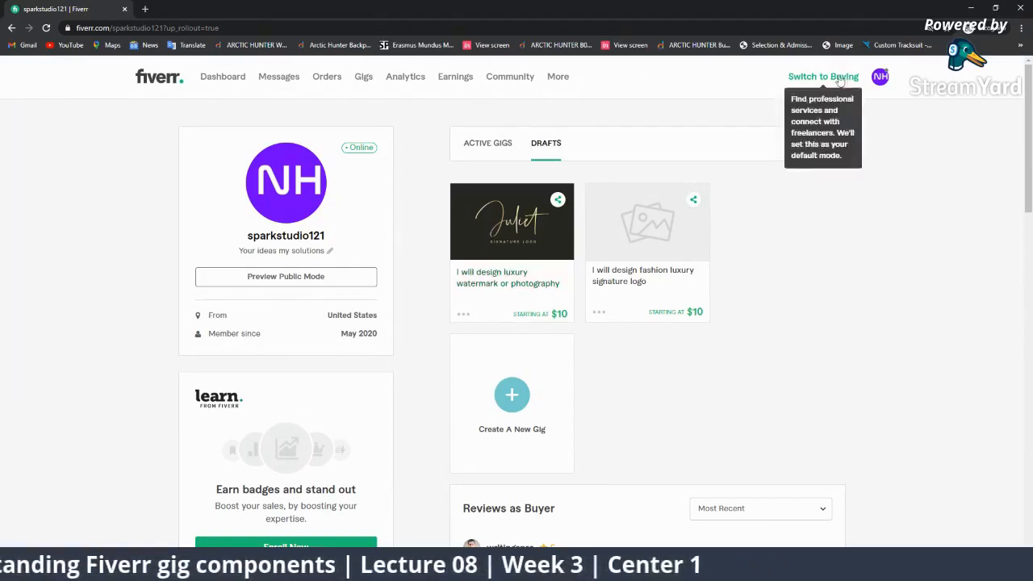
pyautogui.click(880, 77)
pyautogui.click(807, 111)
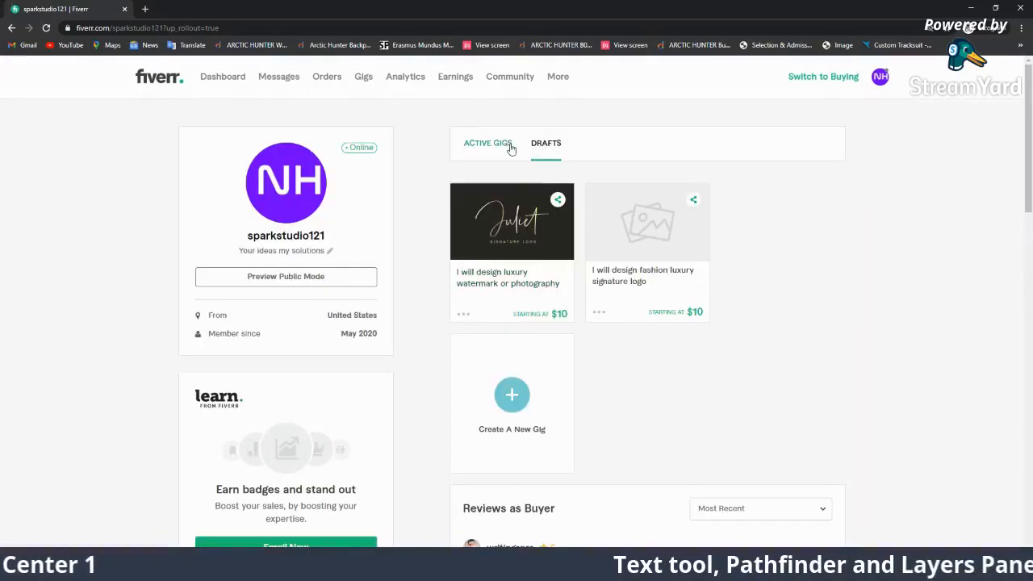
# Compare the active gigs and drafts on the profile, ending on the active gigs.
pyautogui.click(509, 146)
pyautogui.click(542, 149)
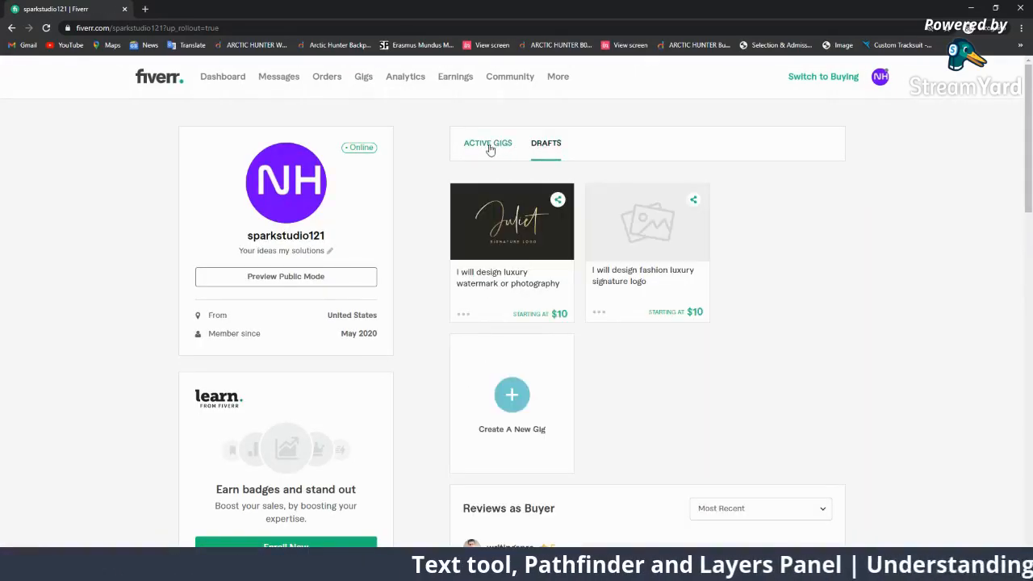
pyautogui.click(490, 146)
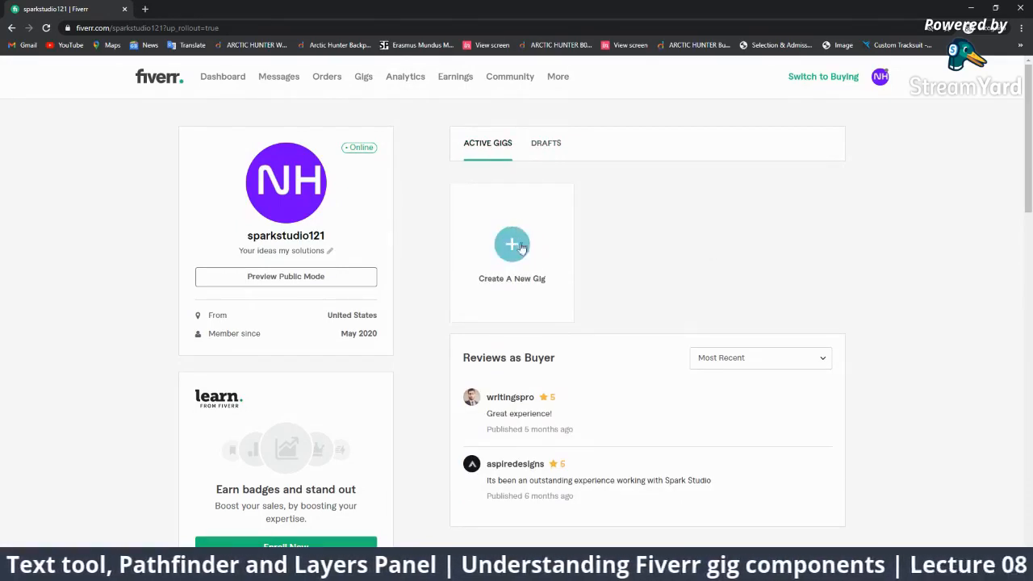
pyautogui.scroll(-2, 541, 250)
pyautogui.scroll(2, 541, 250)
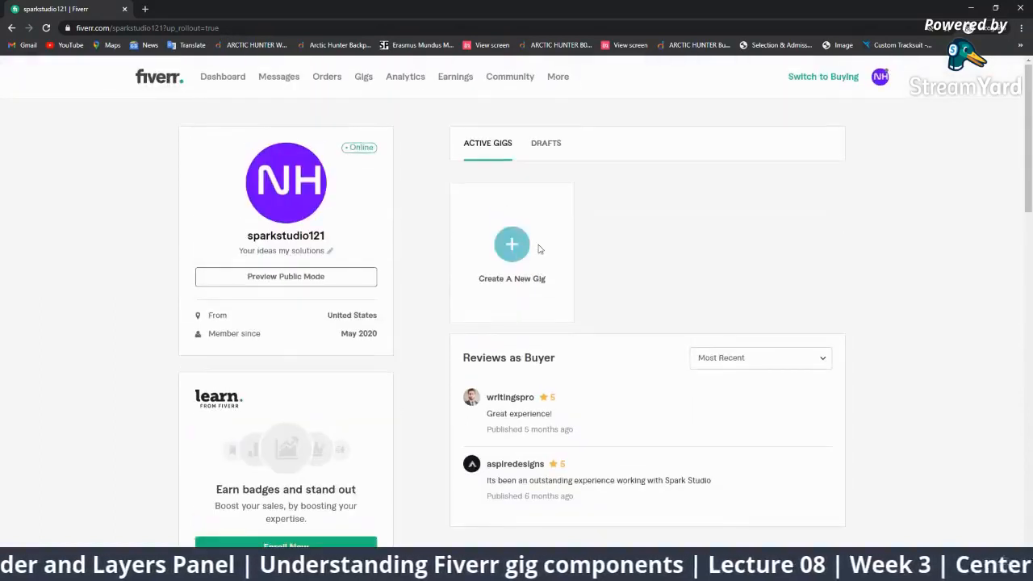
# Filter the buyer reviews to Negative Reviews, then open the form for a new gig and return to the profile.
pyautogui.click(737, 359)
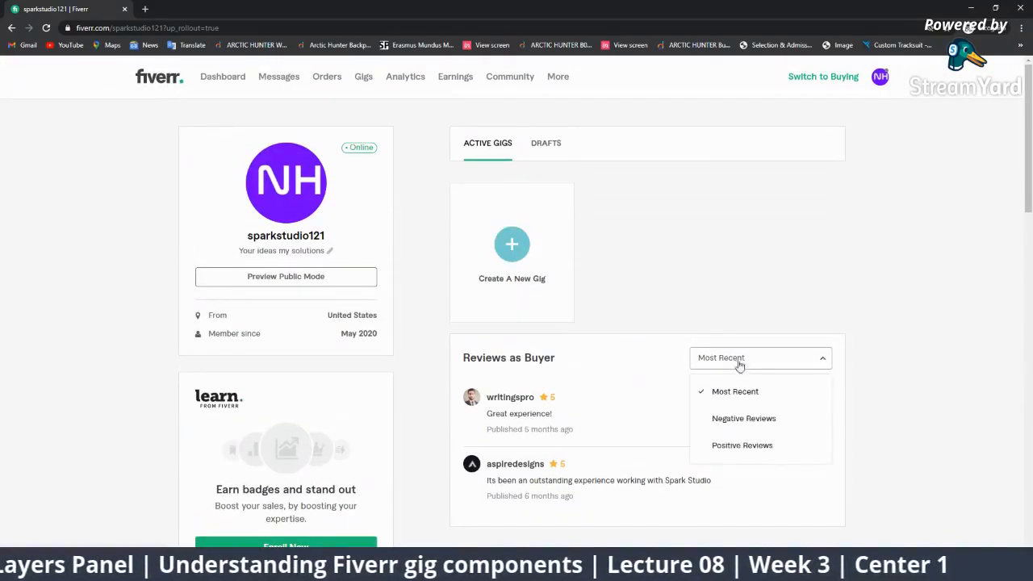
pyautogui.click(752, 419)
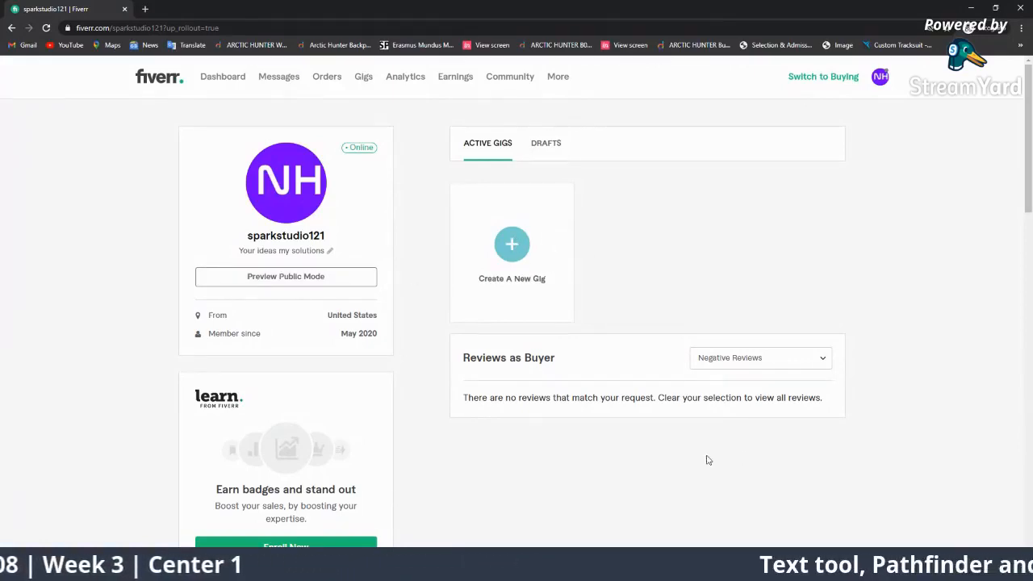
pyautogui.click(481, 215)
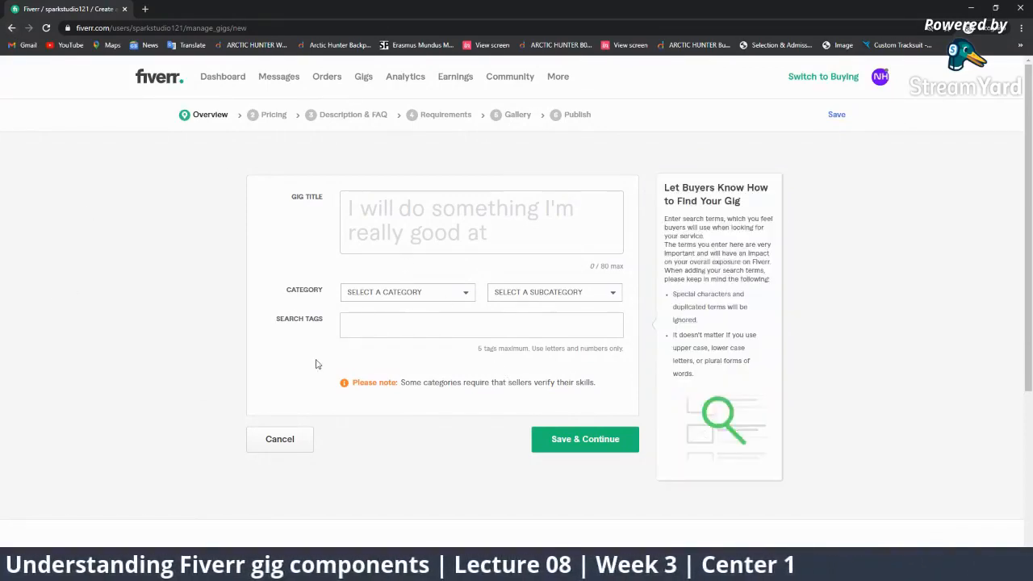
pyautogui.click(9, 29)
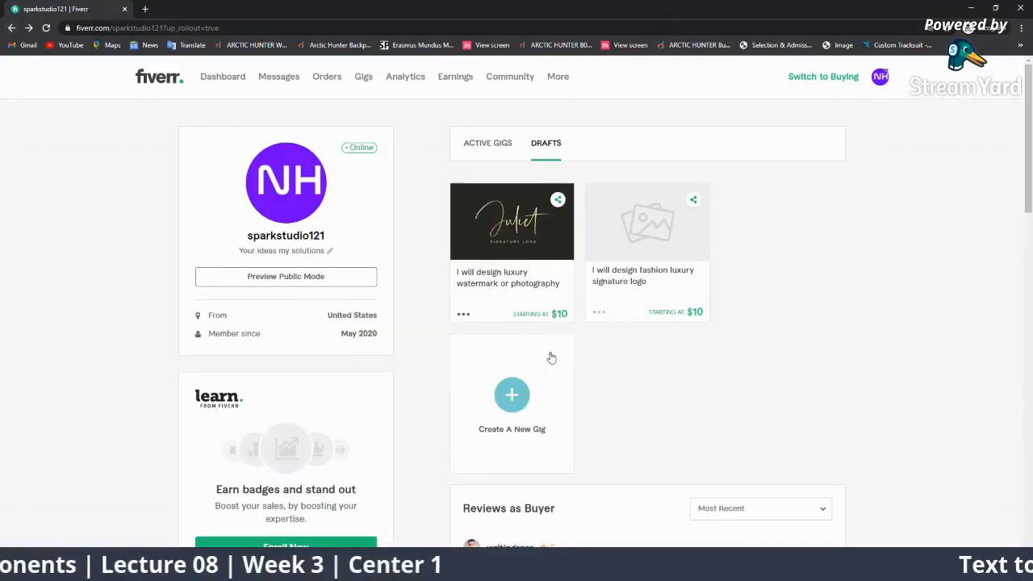
# Filter the "Reviews as Buyer" section to show Negative Reviews.
pyautogui.click(763, 508)
pyautogui.click(739, 448)
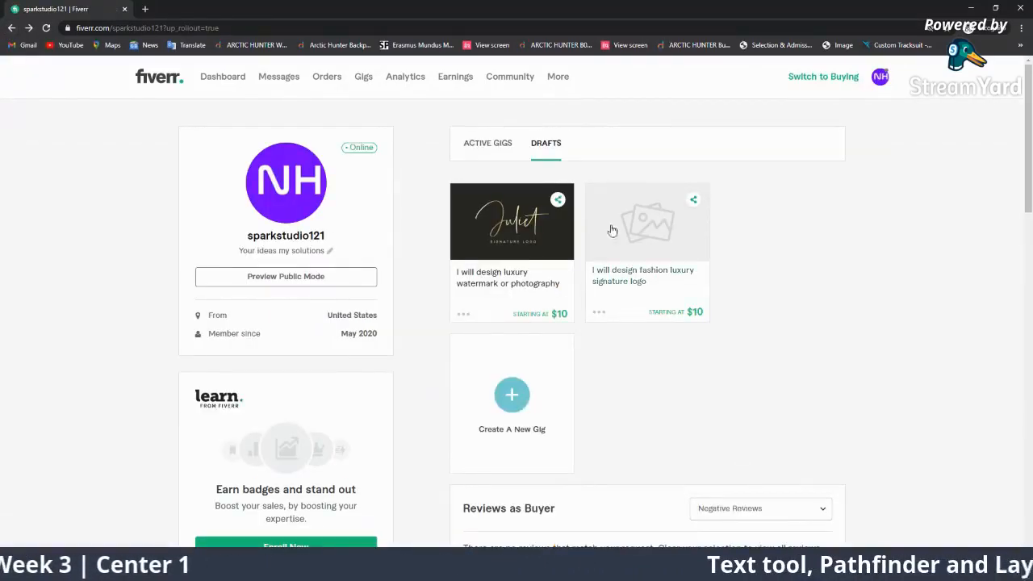
# Open the profile's tagline for editing and submit it with Update.
pyautogui.click(312, 278)
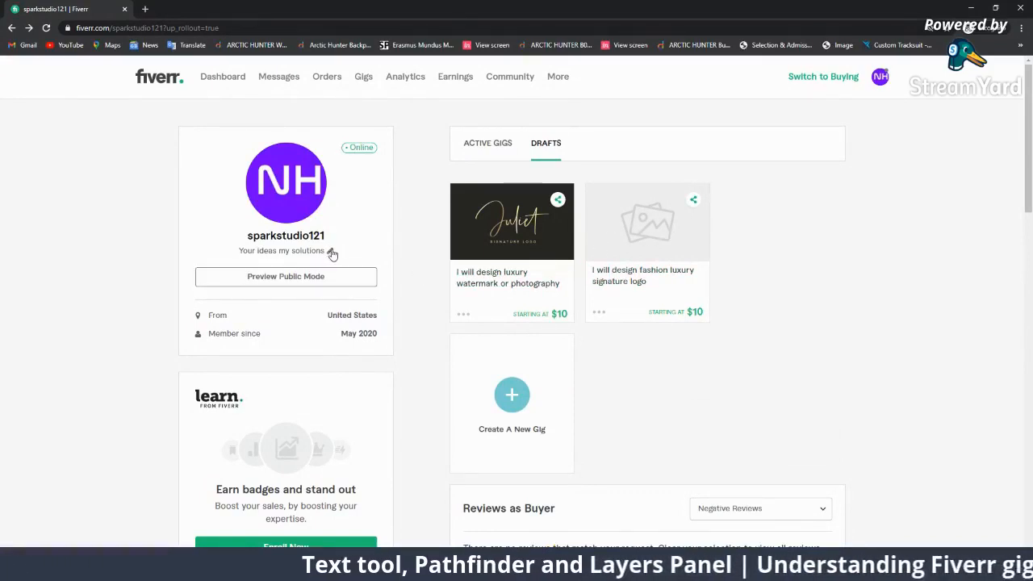
pyautogui.click(330, 252)
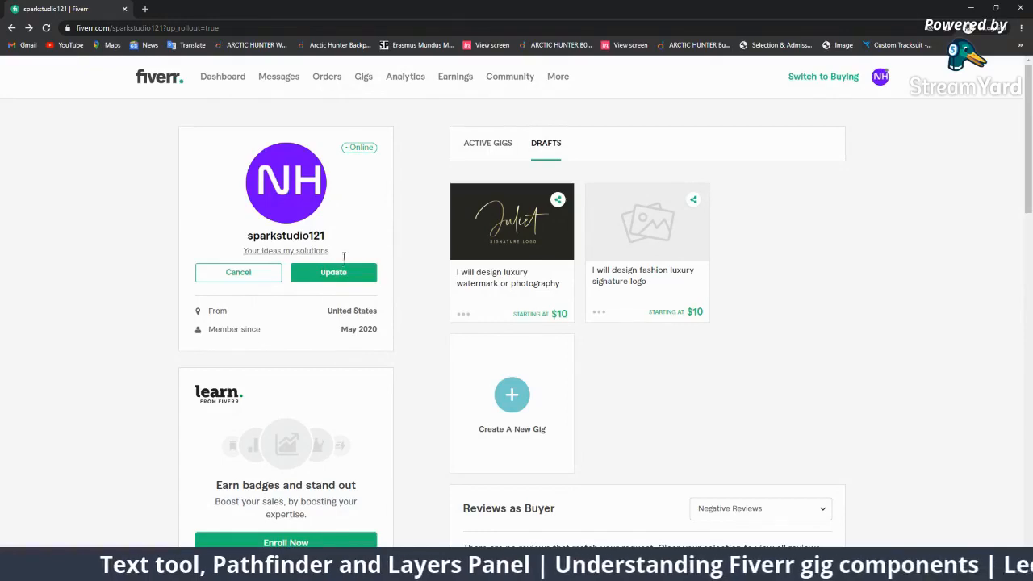
pyautogui.click(331, 272)
# Enlarge the page to 150% and open the profile's description for editing.
pyautogui.scroll(-3, 415, 331)
pyautogui.scroll(-2, 415, 331)
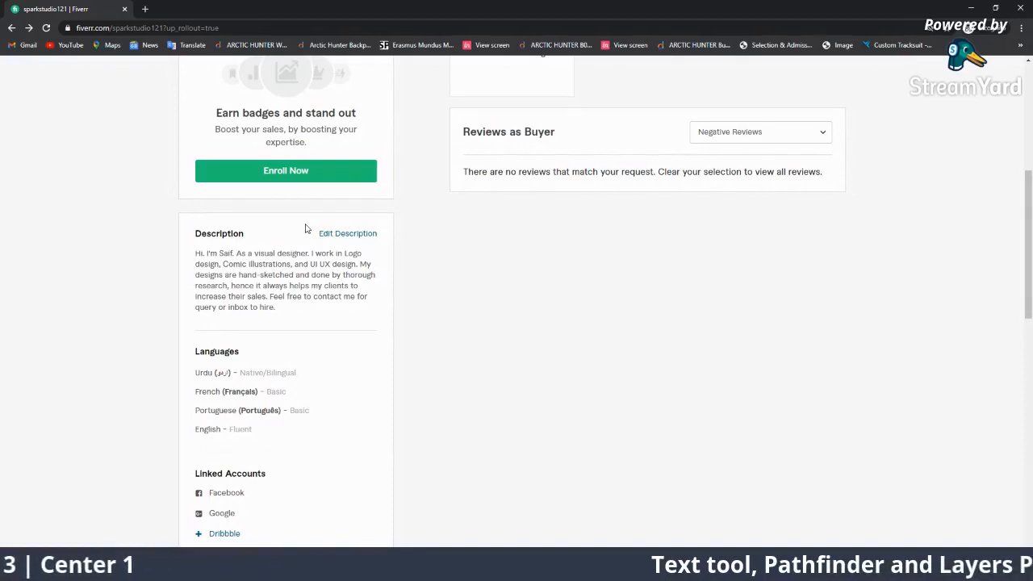
pyautogui.click(1021, 28)
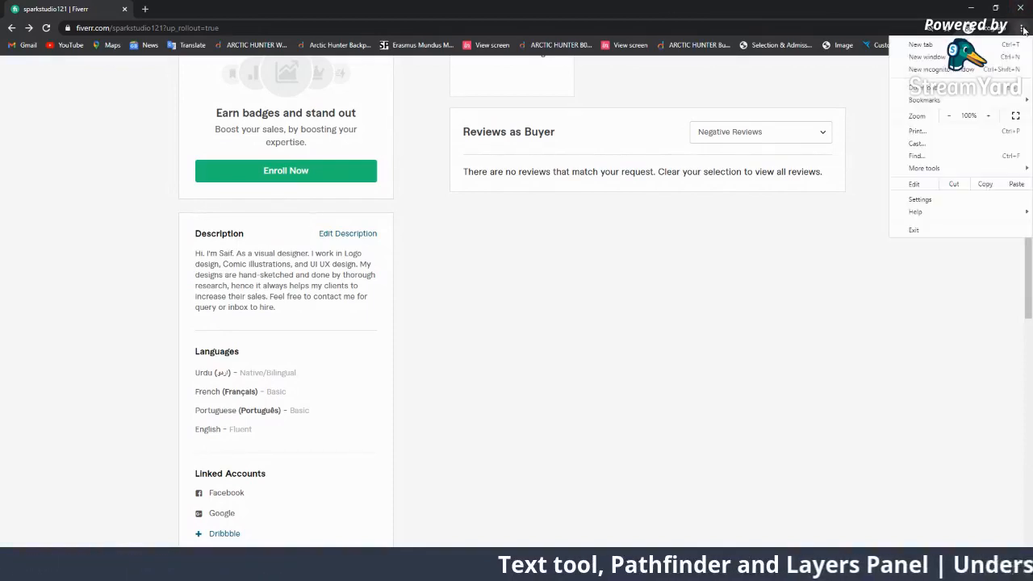
pyautogui.click(985, 116)
pyautogui.click(985, 115)
pyautogui.click(985, 115)
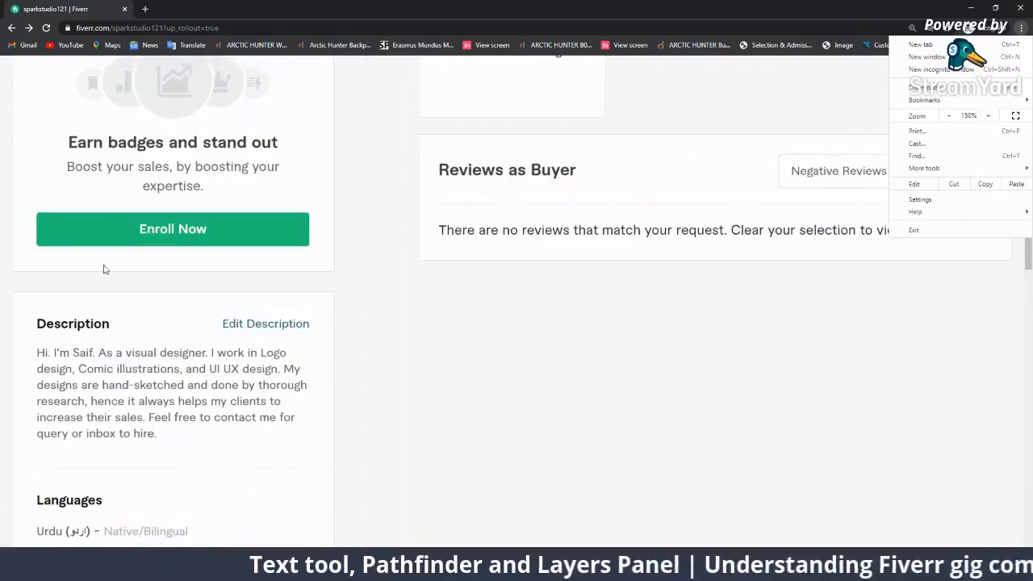
pyautogui.scroll(-3, 162, 306)
pyautogui.scroll(2, 204, 345)
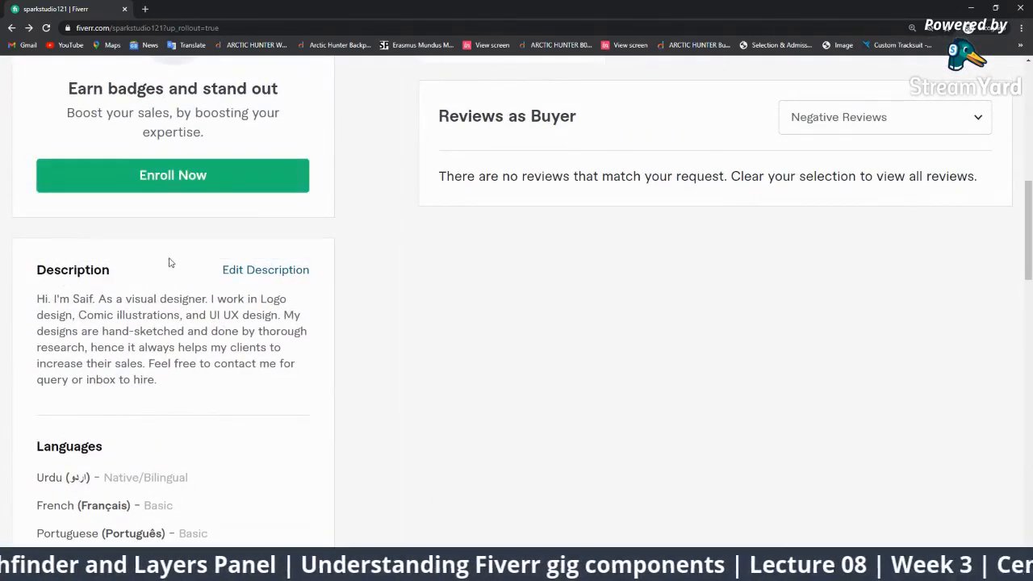
pyautogui.click(236, 270)
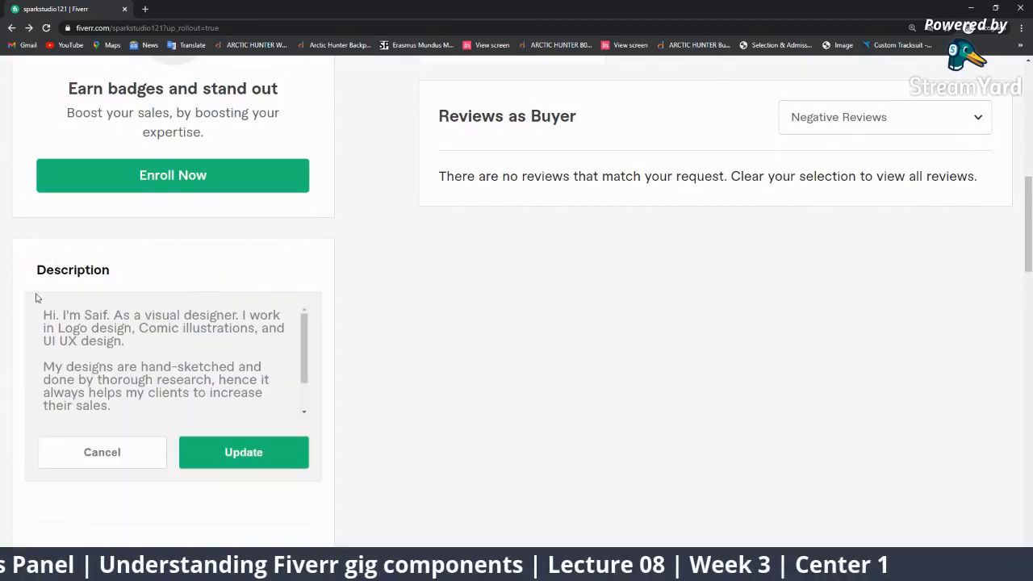
# Highlight the description's greeting, and the text from "As a visual designer" through "UI UX design", to point them out.
pyautogui.moveTo(106, 313); pyautogui.dragTo(46, 312)
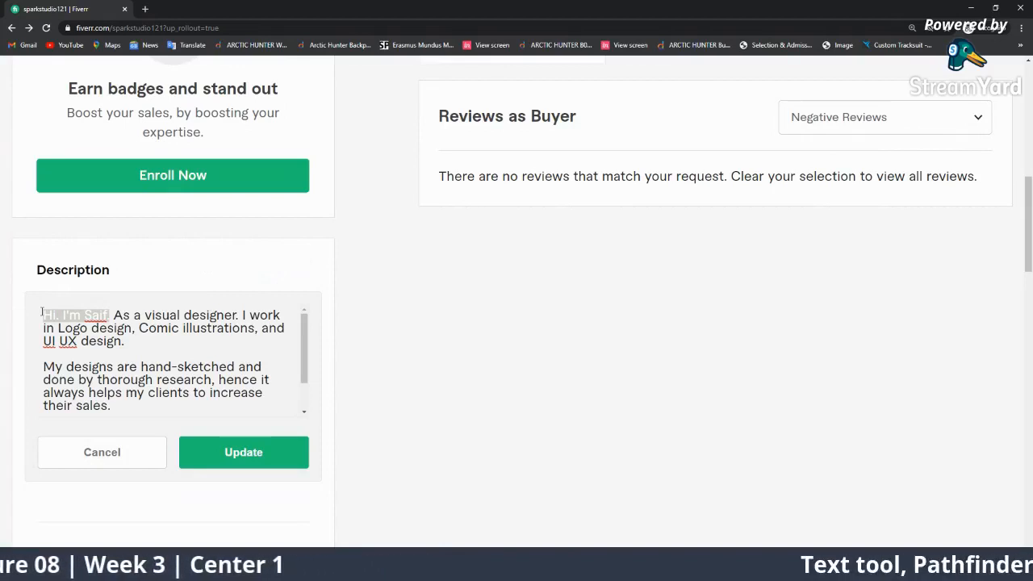
pyautogui.click(145, 316)
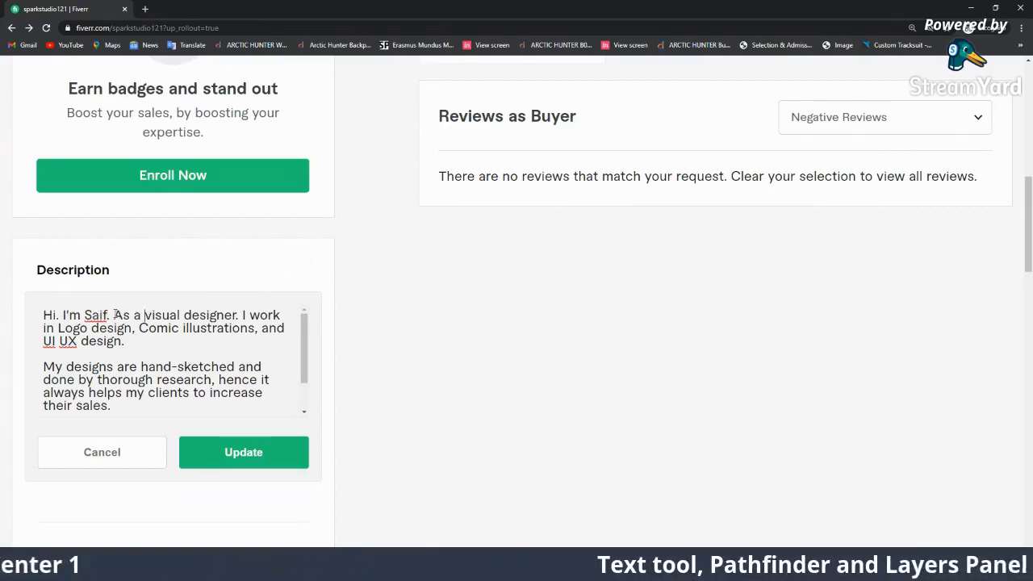
pyautogui.moveTo(115, 314); pyautogui.dragTo(123, 343)
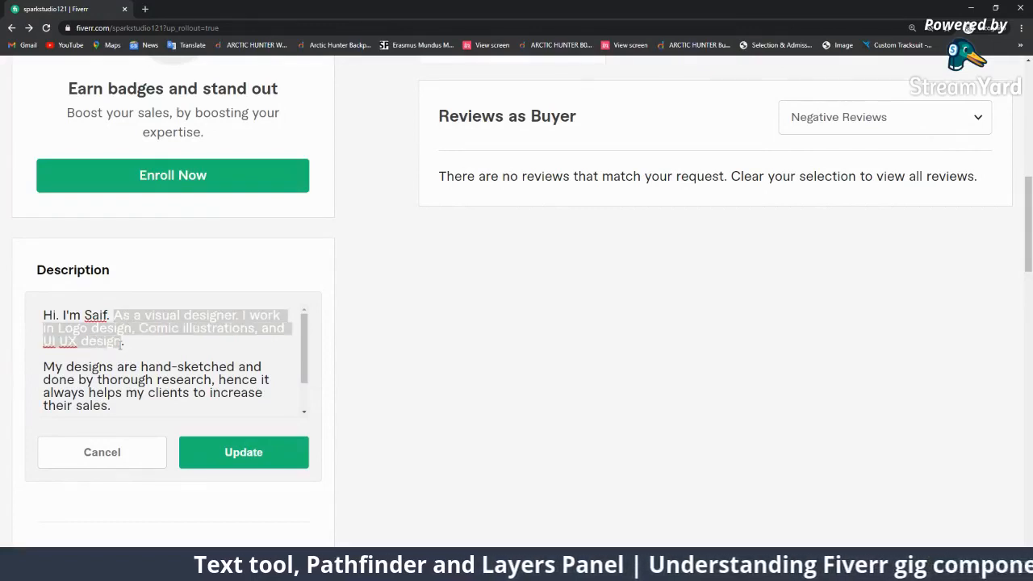
pyautogui.click(158, 326)
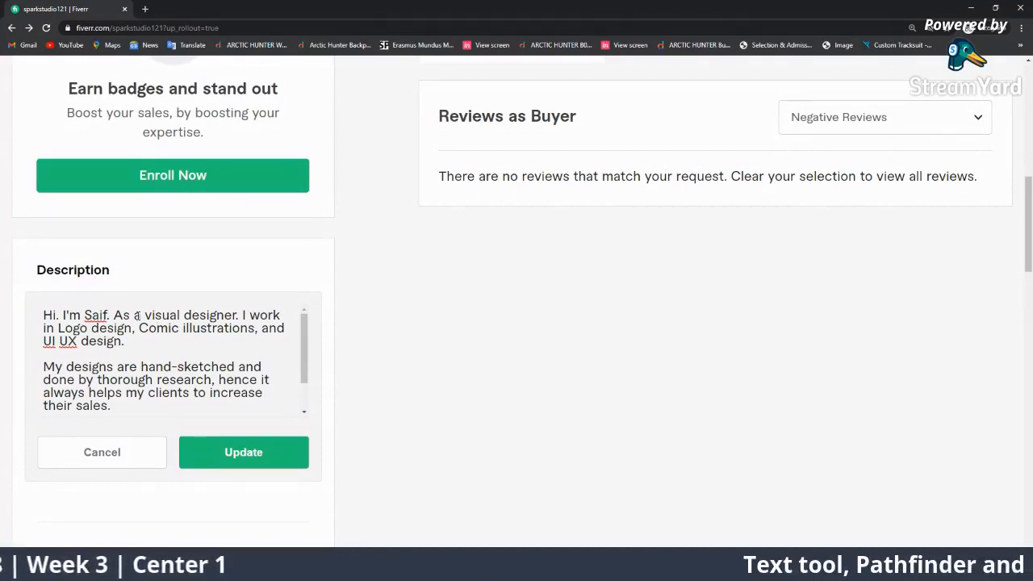
# Highlight the skills Logo design, Comic illustrations and UI UX design in the description one after another.
pyautogui.moveTo(57, 329); pyautogui.dragTo(254, 335)
pyautogui.click(168, 352)
pyautogui.click(144, 328)
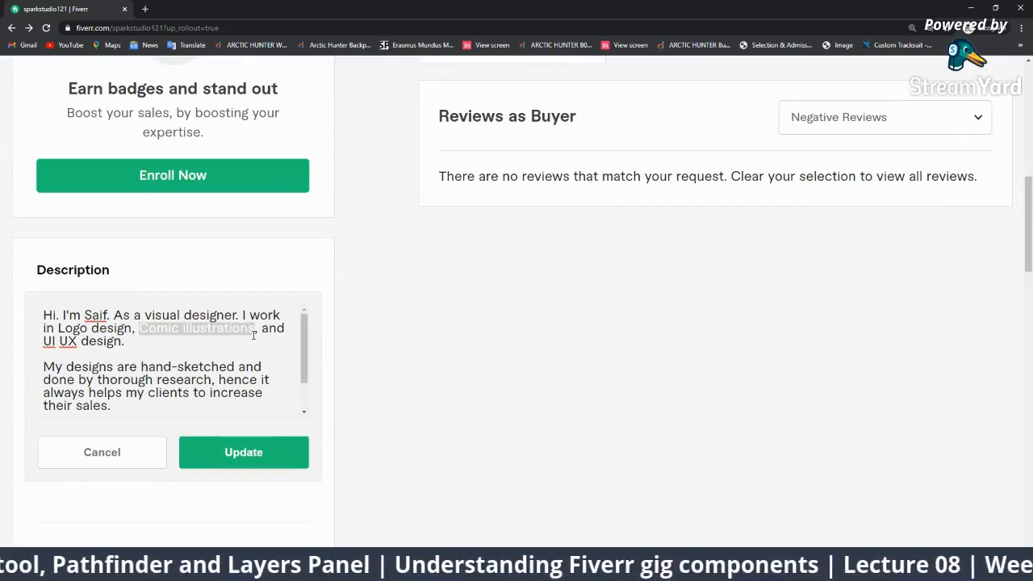
pyautogui.click(125, 341)
pyautogui.moveTo(47, 341); pyautogui.dragTo(149, 346)
pyautogui.click(149, 346)
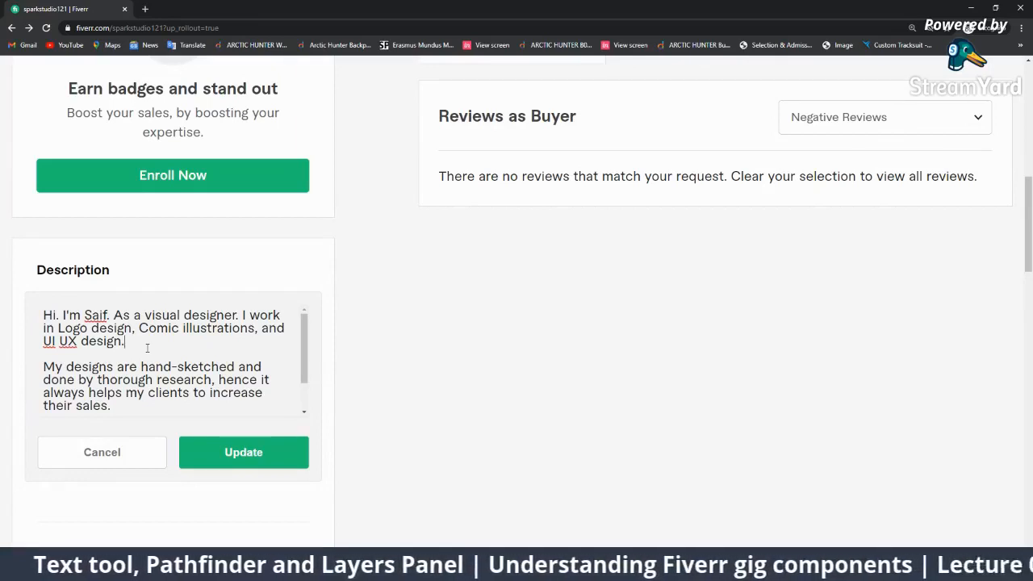
pyautogui.click(147, 348)
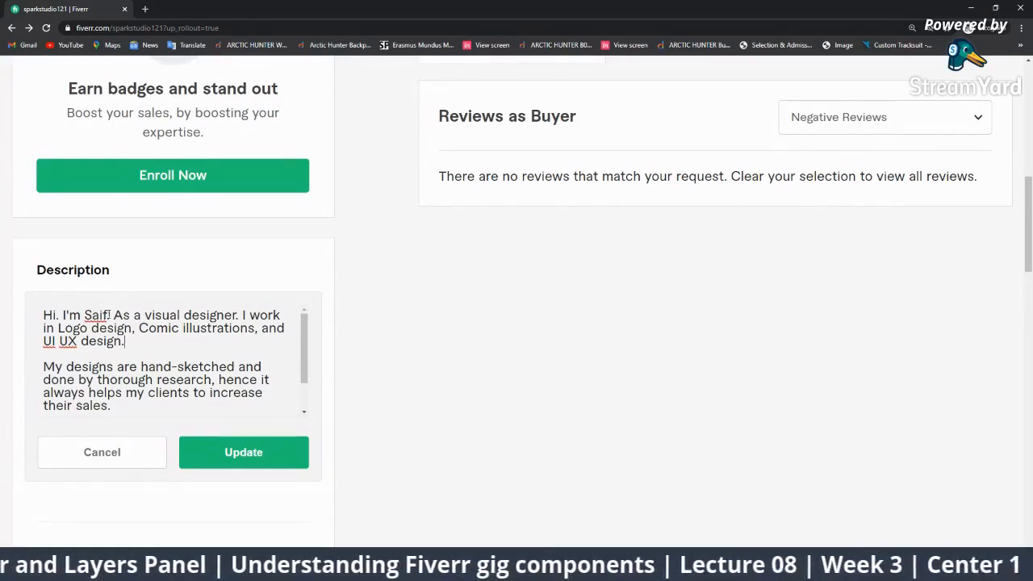
# Highlight "I work in Logo design", the name introduction and "As a visual designer" in the description to point them out.
pyautogui.moveTo(115, 315); pyautogui.dragTo(134, 330)
pyautogui.click(236, 316)
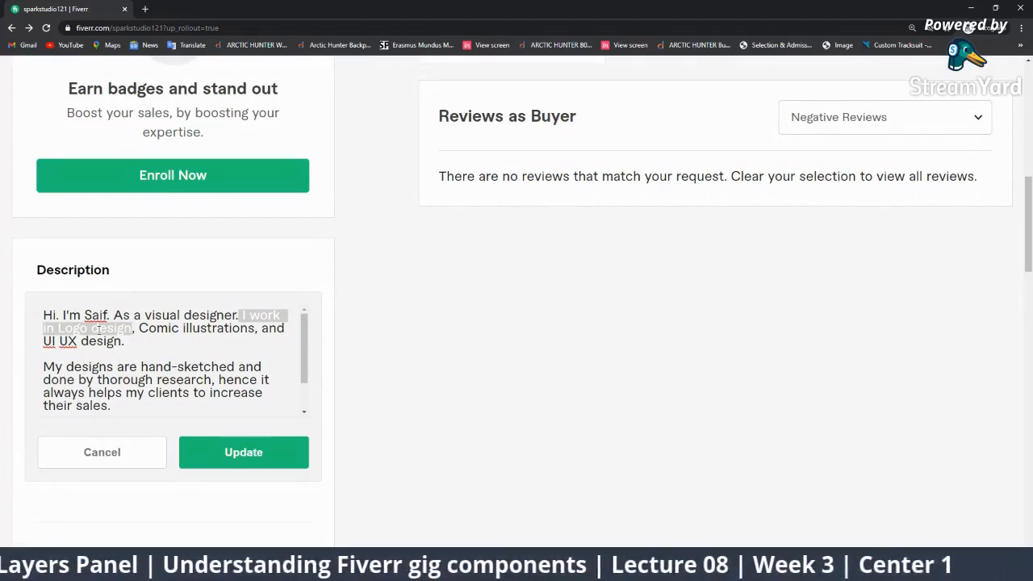
pyautogui.click(113, 316)
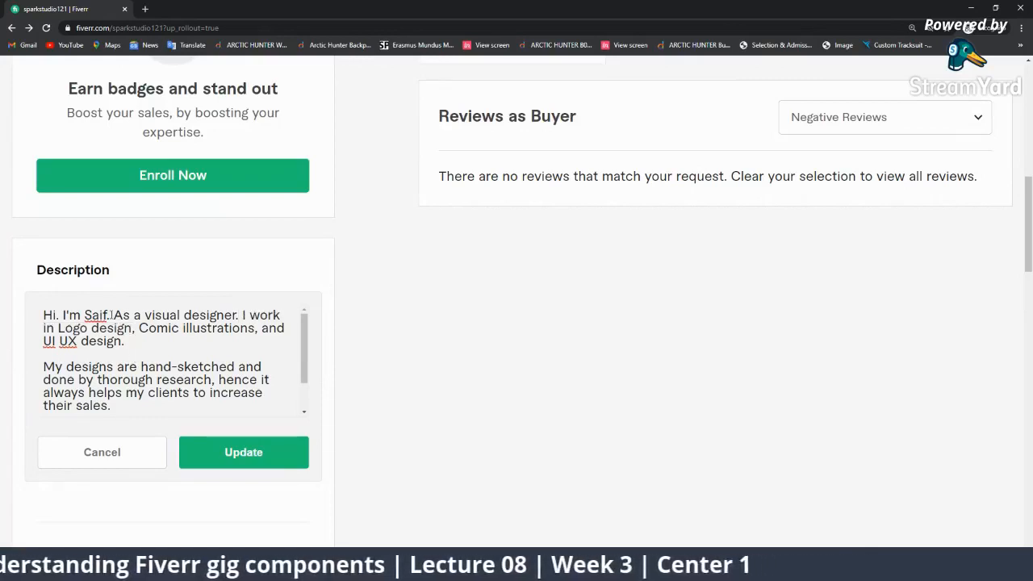
pyautogui.moveTo(113, 316); pyautogui.dragTo(63, 316)
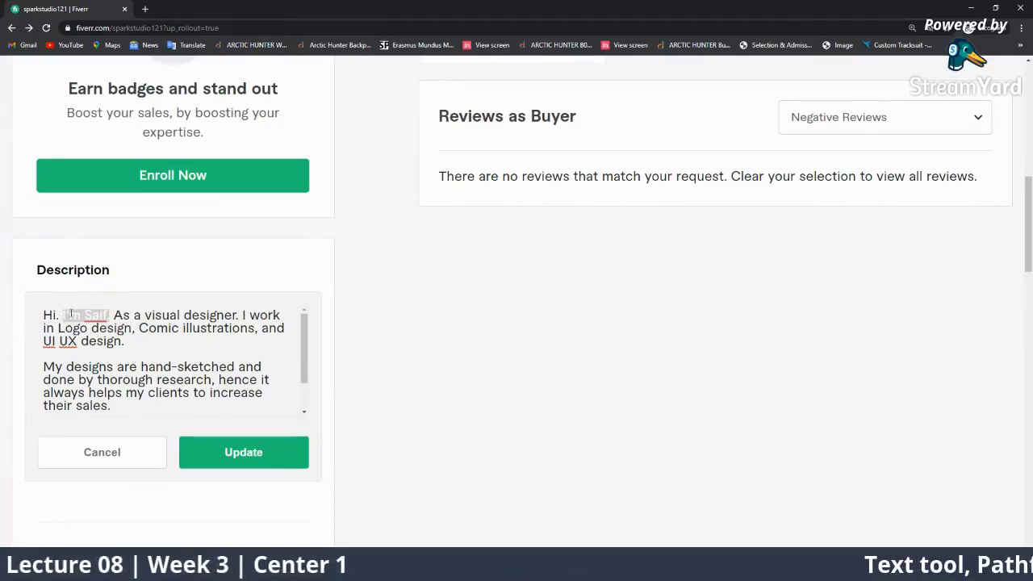
pyautogui.click(112, 315)
pyautogui.moveTo(112, 315); pyautogui.dragTo(49, 315)
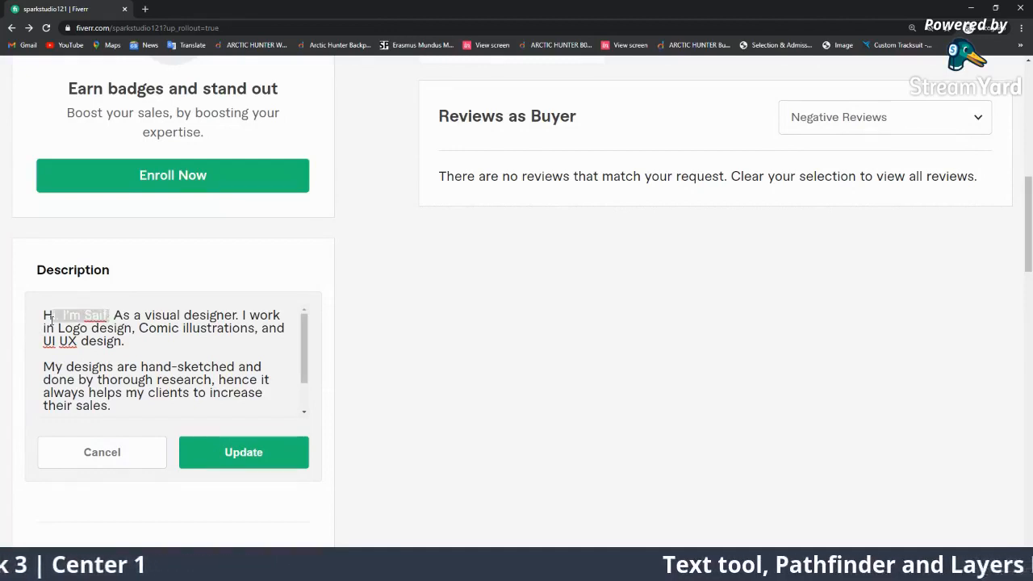
pyautogui.click(115, 315)
pyautogui.moveTo(115, 315); pyautogui.dragTo(239, 316)
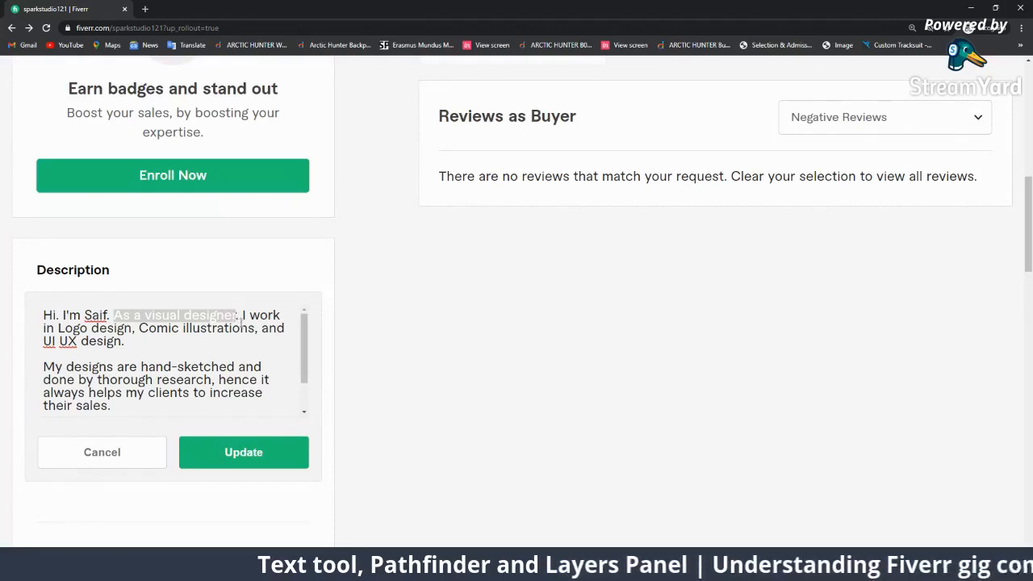
# Insert "My love for design starts with my love for nature." before "I work in Logo design" in the description.
pyautogui.click(242, 317)
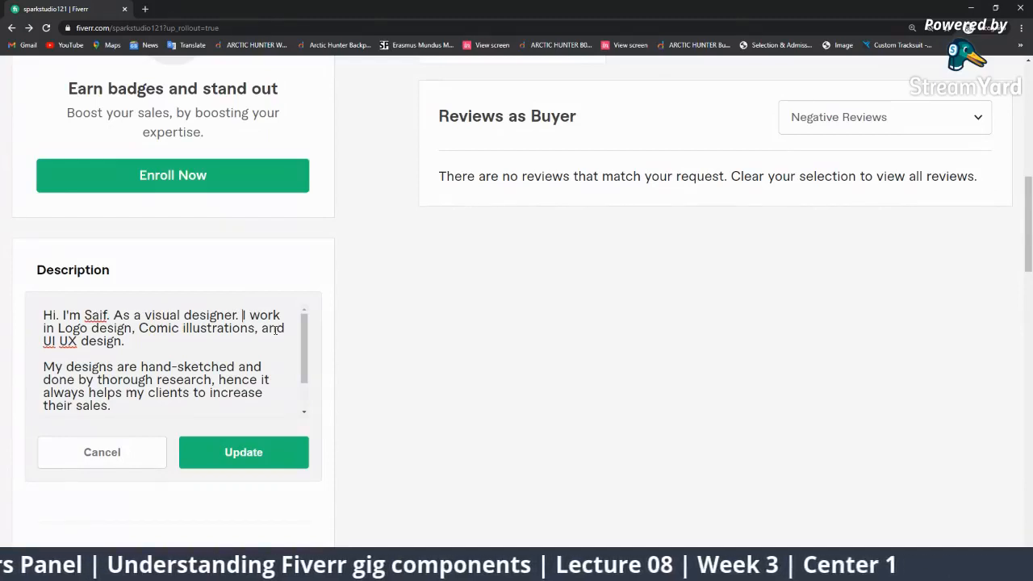
pyautogui.write('My love ')
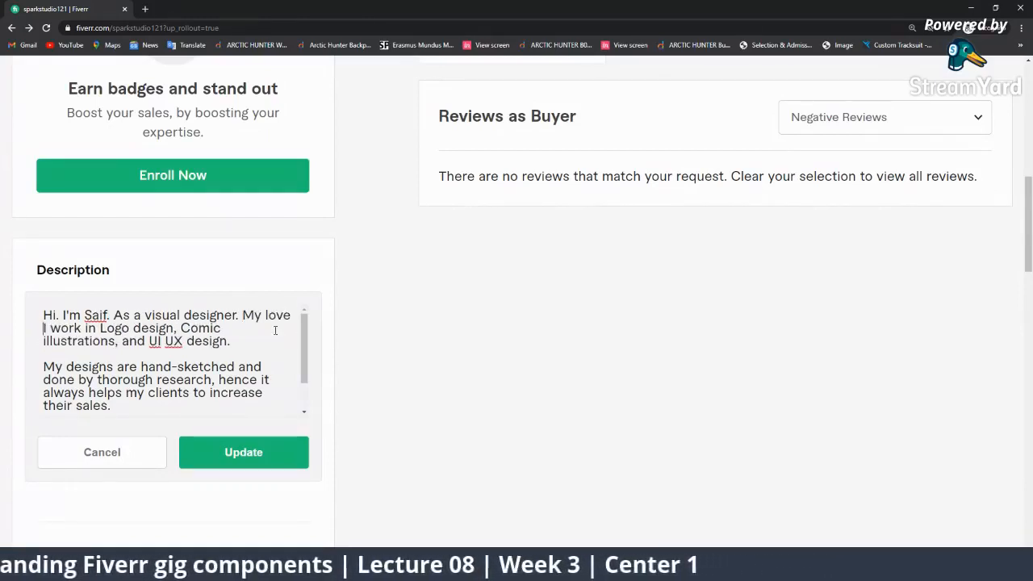
pyautogui.write('for desi')
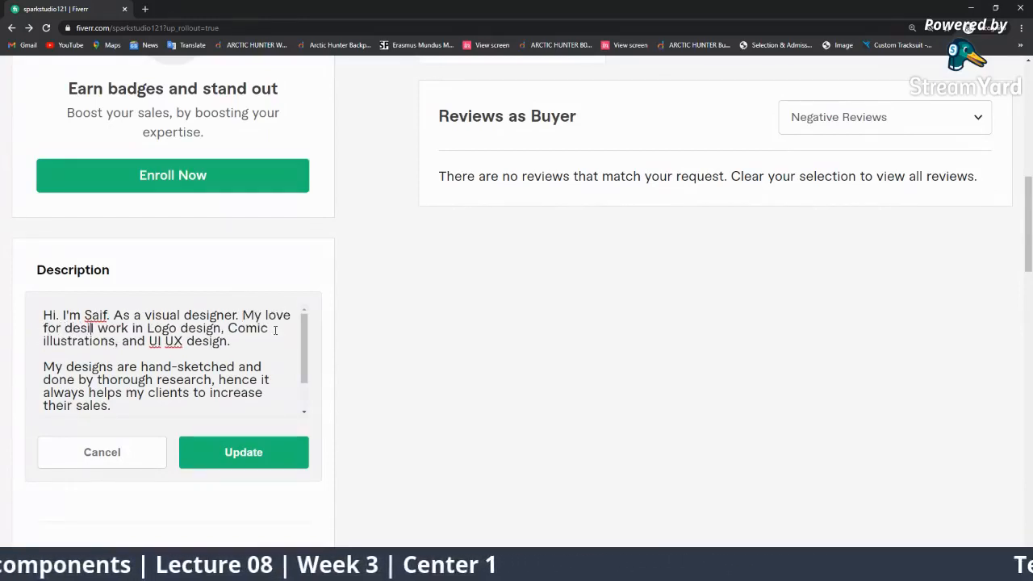
pyautogui.write('gn starts ')
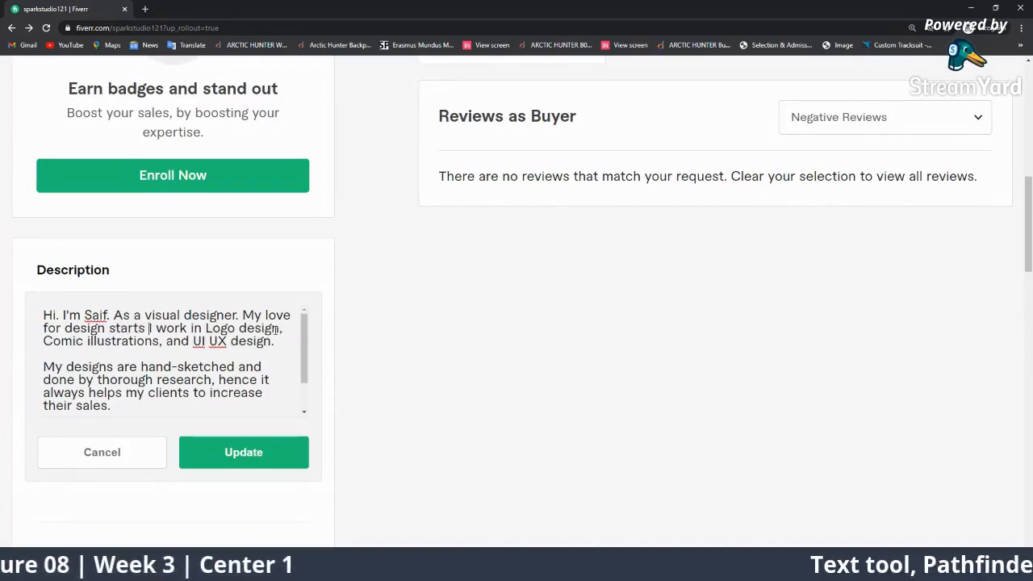
pyautogui.write('wh')
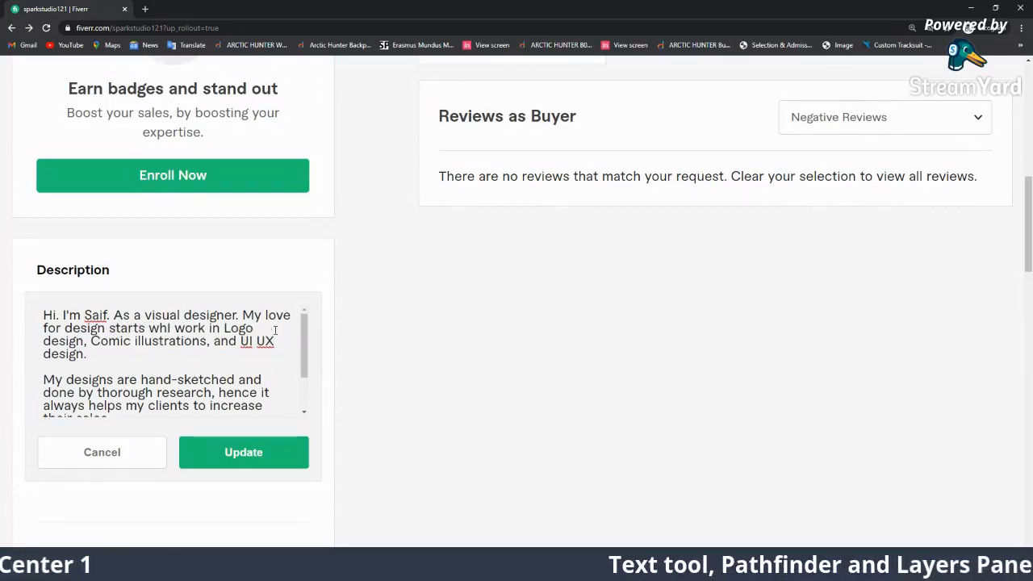
pyautogui.write('ith my')
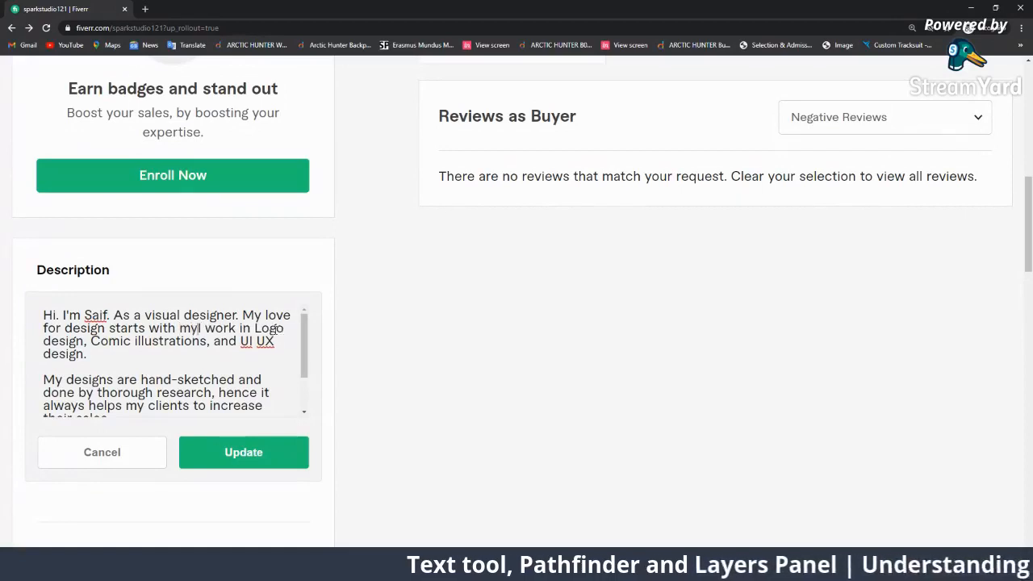
pyautogui.write(' love for n ')
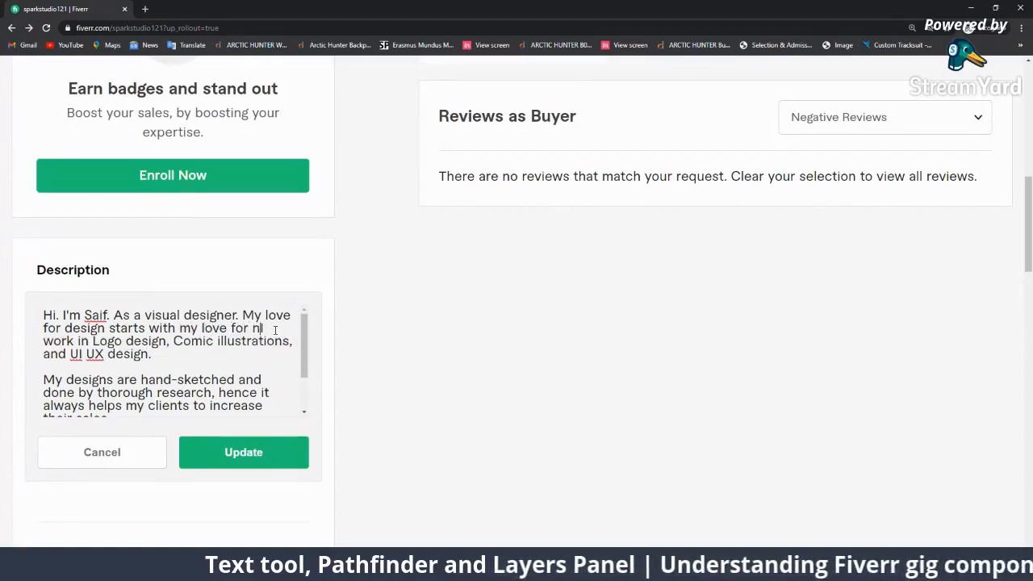
pyautogui.write('ature. I')
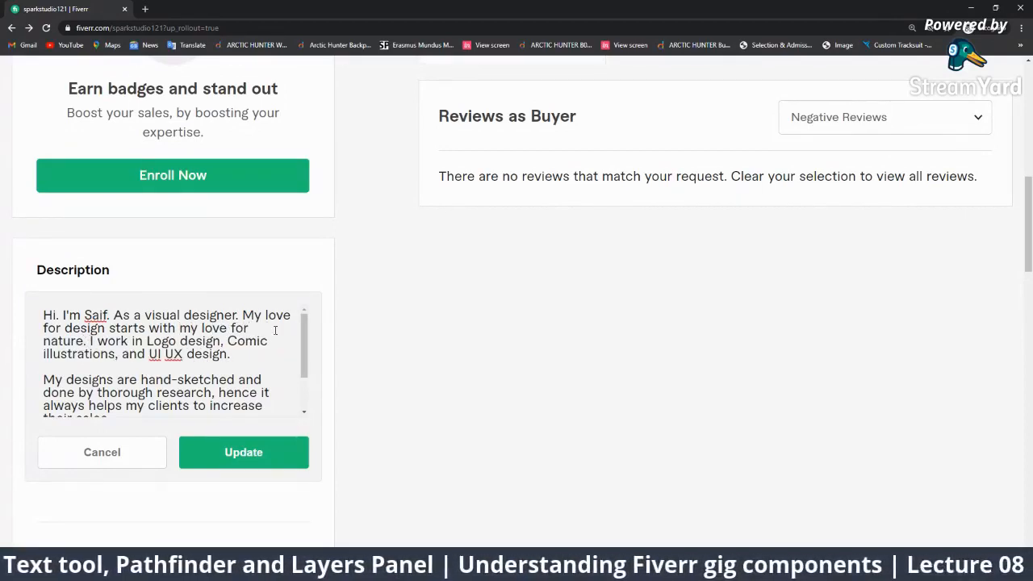
# Highlight the description's first paragraph and the phrase "My designs are hand-sketched and done by thorough research" to point them out.
pyautogui.moveTo(241, 316); pyautogui.dragTo(37, 318)
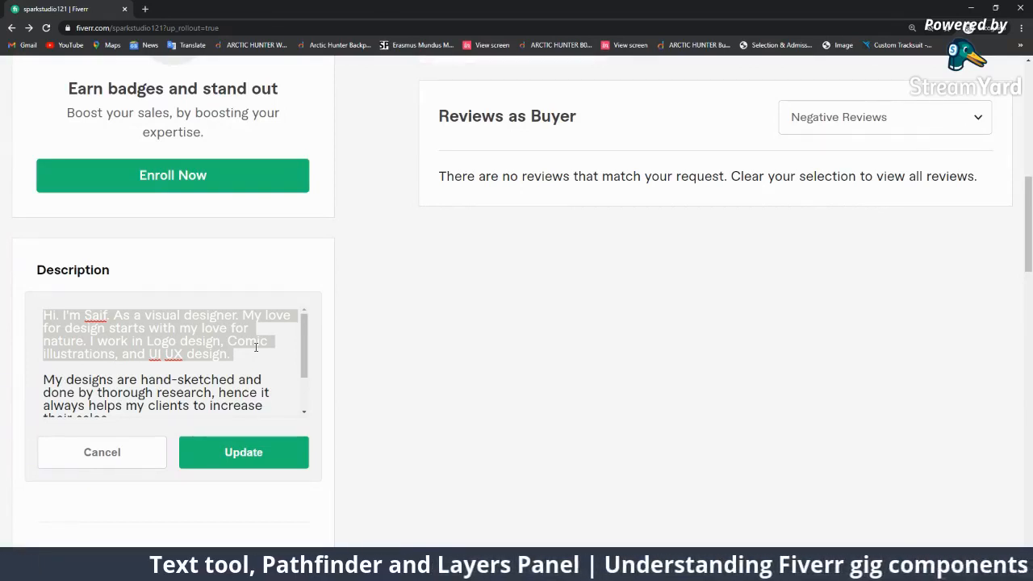
pyautogui.scroll(-1, 168, 327)
pyautogui.click(181, 372)
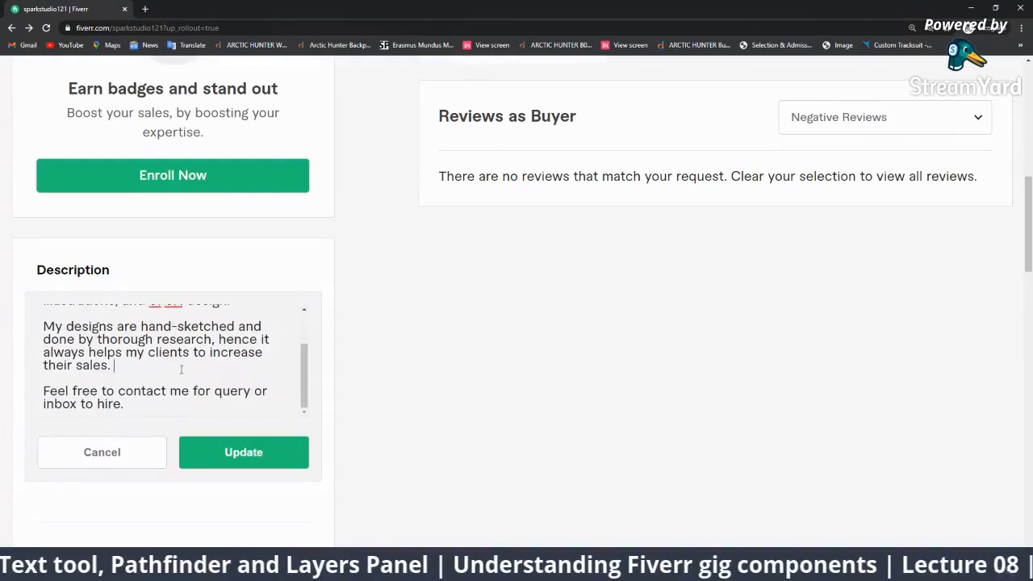
pyautogui.moveTo(131, 369)
pyautogui.mouseDown()
pyautogui.moveTo(95, 365)
pyautogui.moveTo(44, 328)
pyautogui.moveTo(230, 340)
pyautogui.moveTo(212, 340)
pyautogui.mouseUp()
pyautogui.click(114, 365)
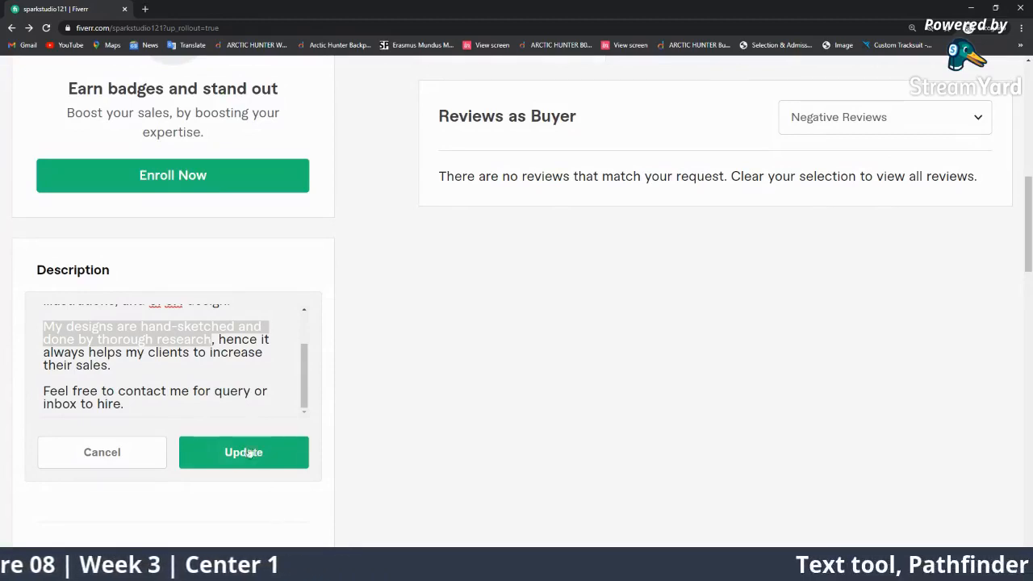
pyautogui.click(230, 355)
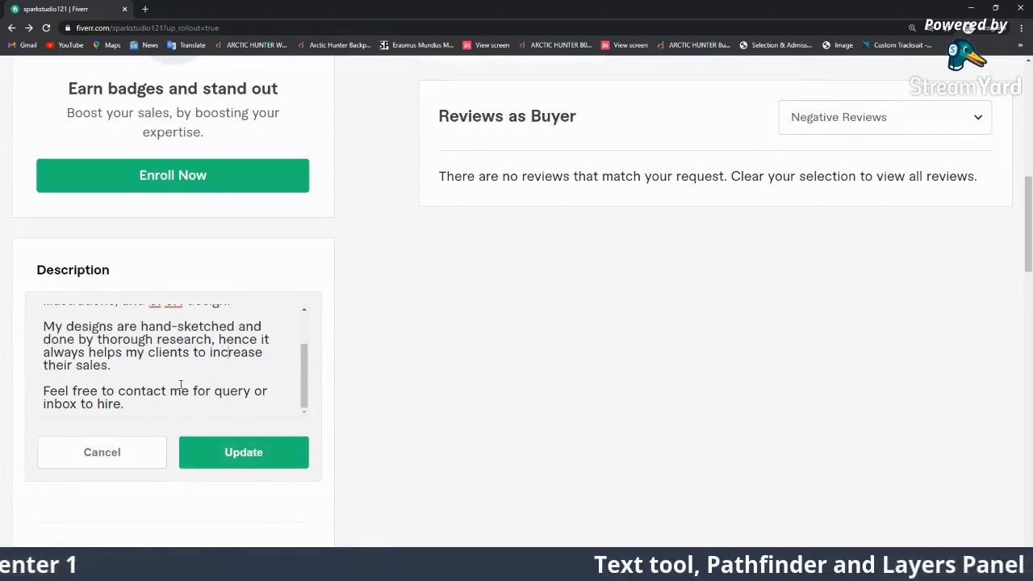
# Review the second paragraph by highlighting its hand-sketched research phrase again, and "hence it always helps my clients to increase their sales".
pyautogui.scroll(1, 179, 365)
pyautogui.scroll(1, 179, 365)
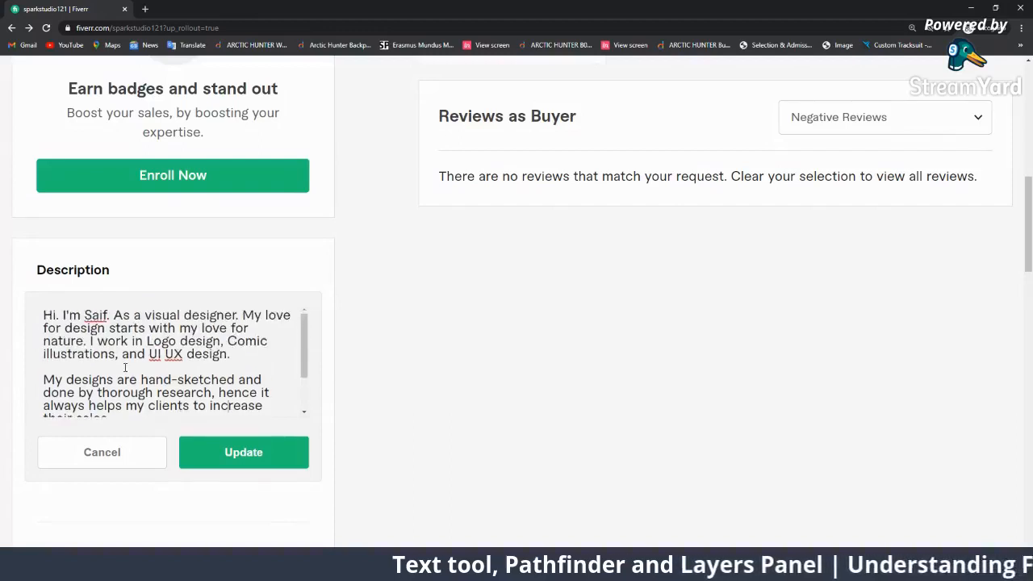
pyautogui.scroll(-3, 55, 326)
pyautogui.moveTo(55, 326)
pyautogui.mouseDown()
pyautogui.moveTo(222, 327)
pyautogui.moveTo(98, 340)
pyautogui.moveTo(39, 321)
pyautogui.mouseUp()
pyautogui.click(228, 339)
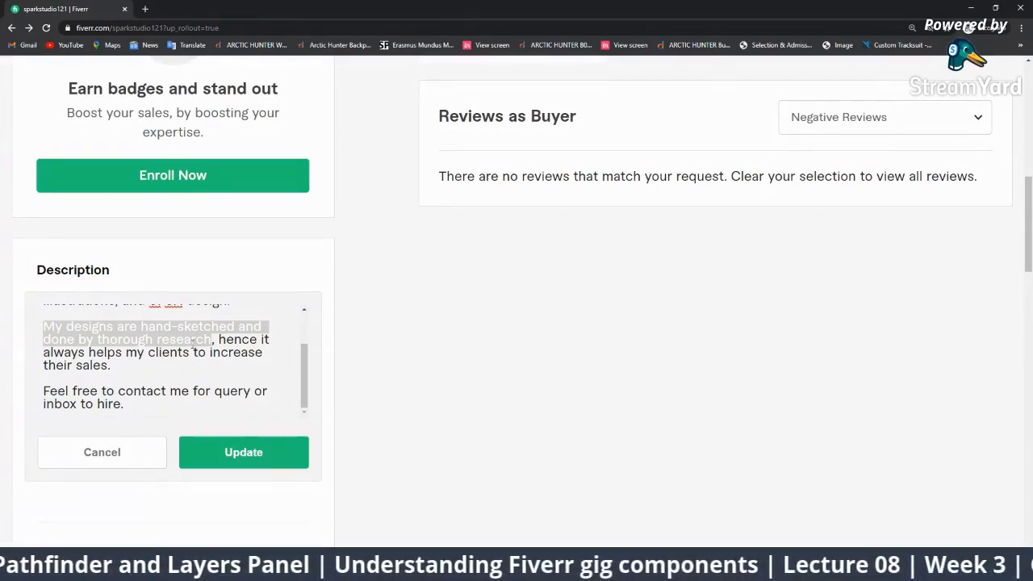
pyautogui.click(213, 339)
pyautogui.moveTo(218, 339)
pyautogui.mouseDown()
pyautogui.moveTo(234, 340)
pyautogui.moveTo(110, 353)
pyautogui.moveTo(189, 352)
pyautogui.moveTo(85, 352)
pyautogui.moveTo(112, 372)
pyautogui.mouseUp()
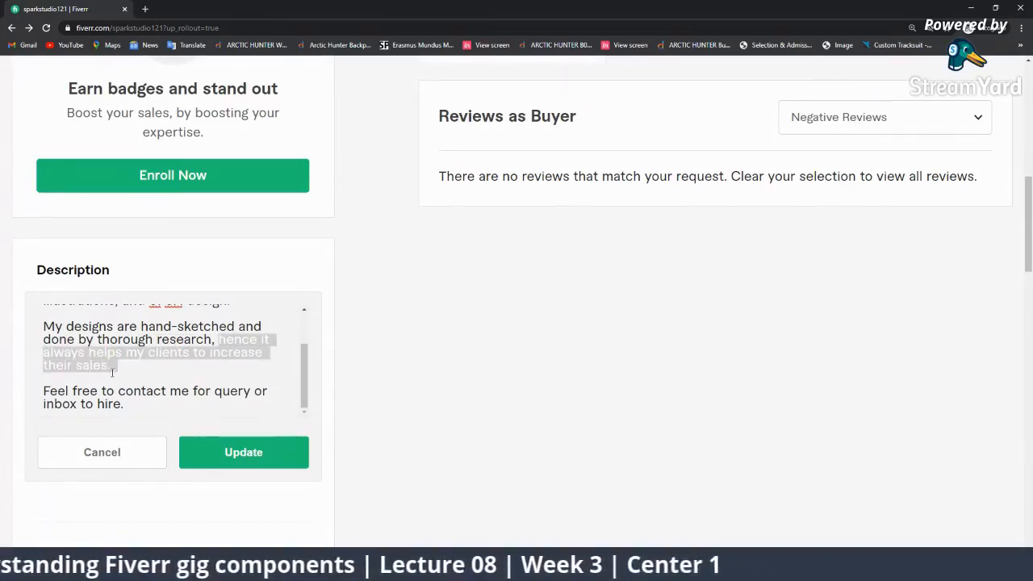
pyautogui.click(145, 369)
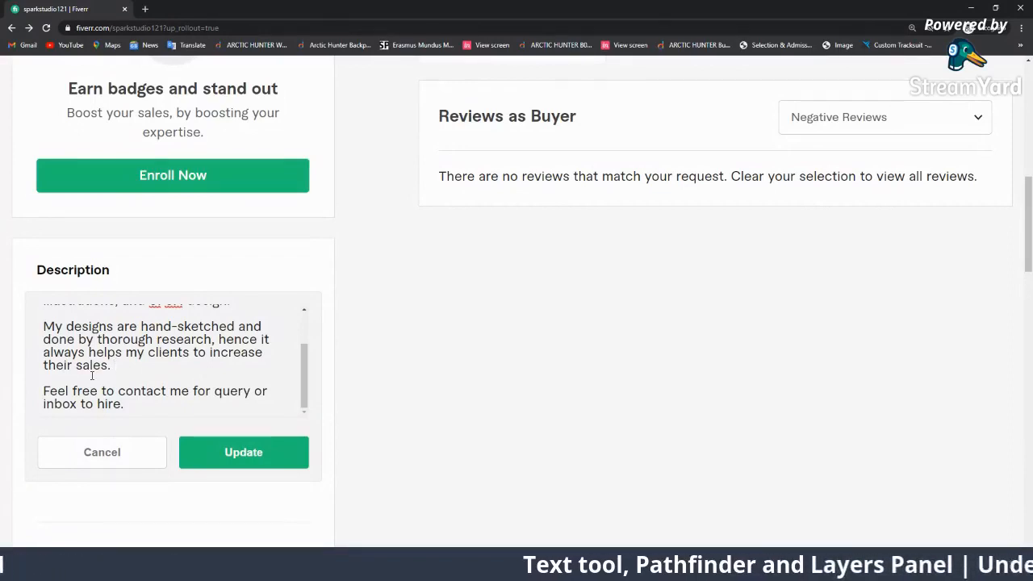
# Reread the description and highlight its closing line "Feel free to contact me for query or inbox to hire.".
pyautogui.scroll(2, 145, 331)
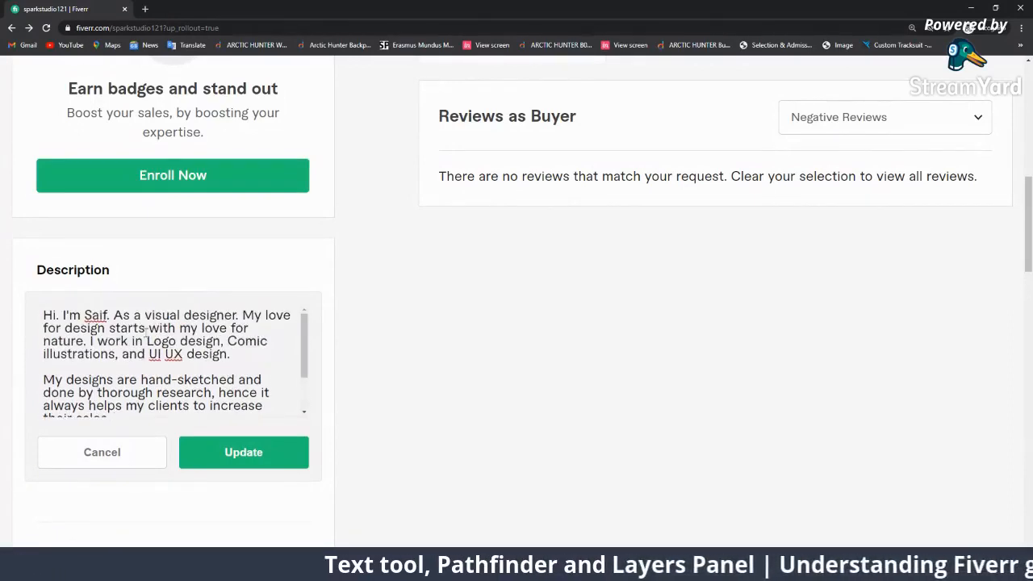
pyautogui.scroll(-2, 146, 330)
pyautogui.moveTo(166, 395); pyautogui.dragTo(34, 396)
pyautogui.click(138, 412)
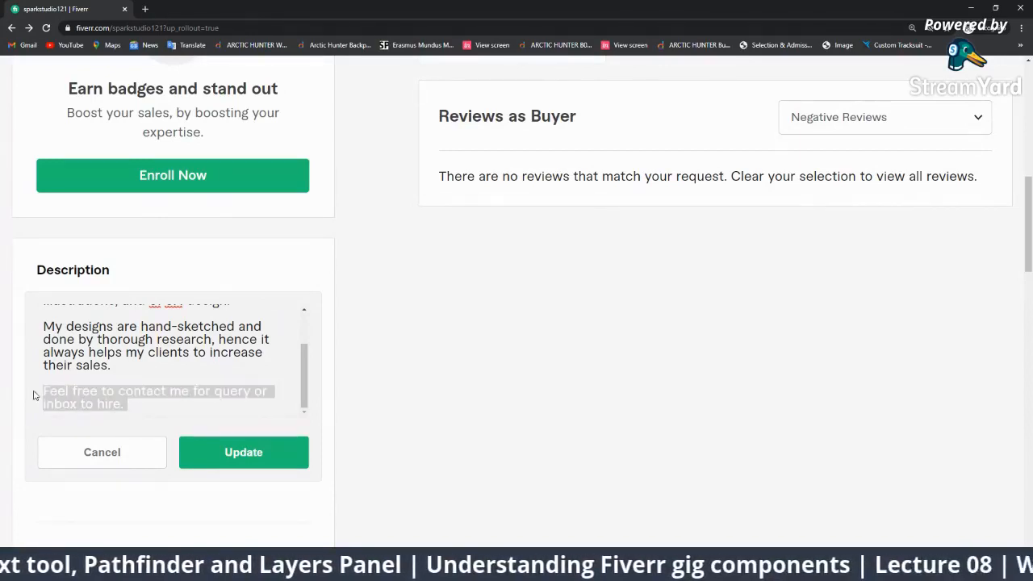
pyautogui.click(136, 403)
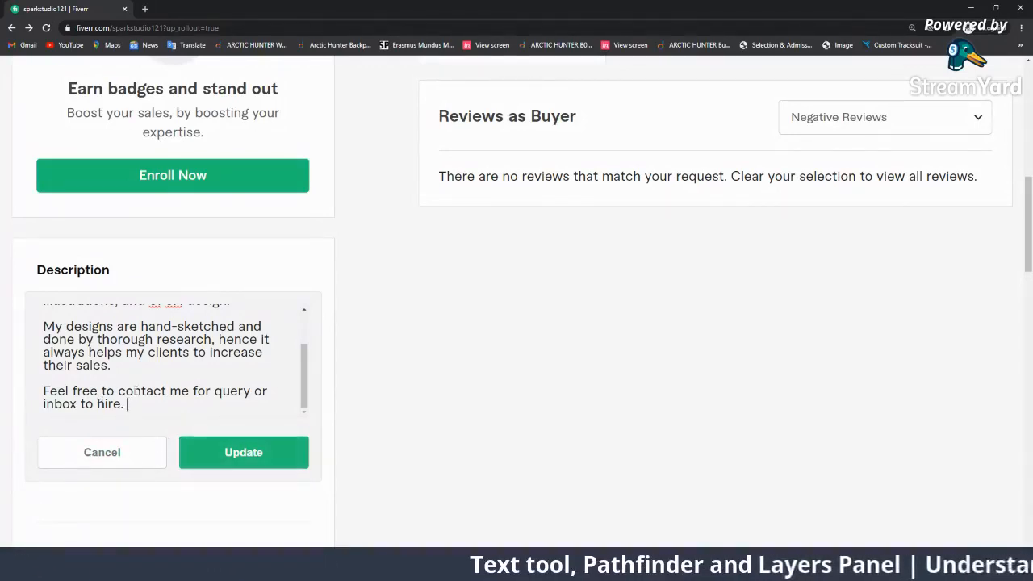
pyautogui.scroll(3, 89, 354)
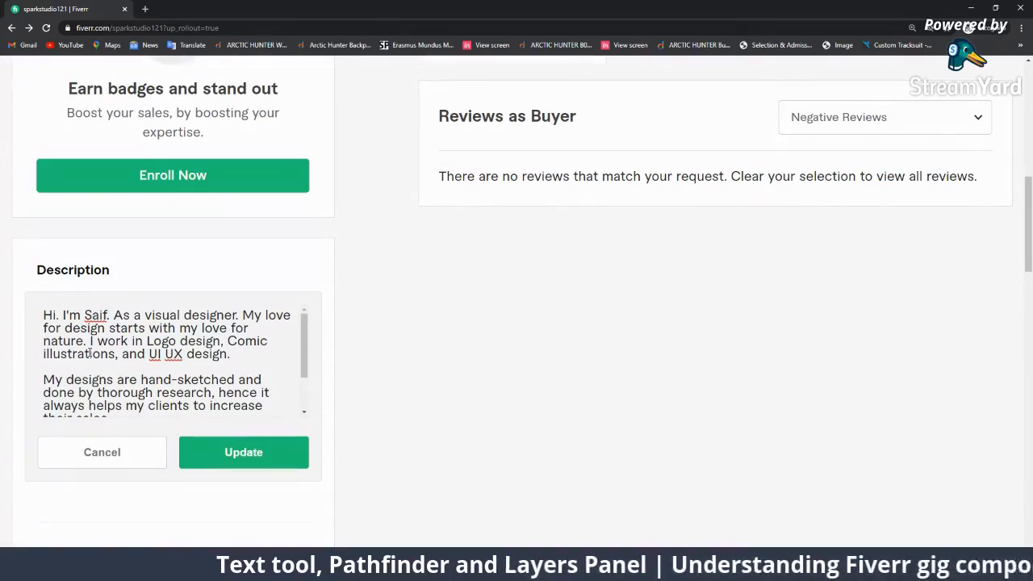
pyautogui.scroll(-3, 90, 352)
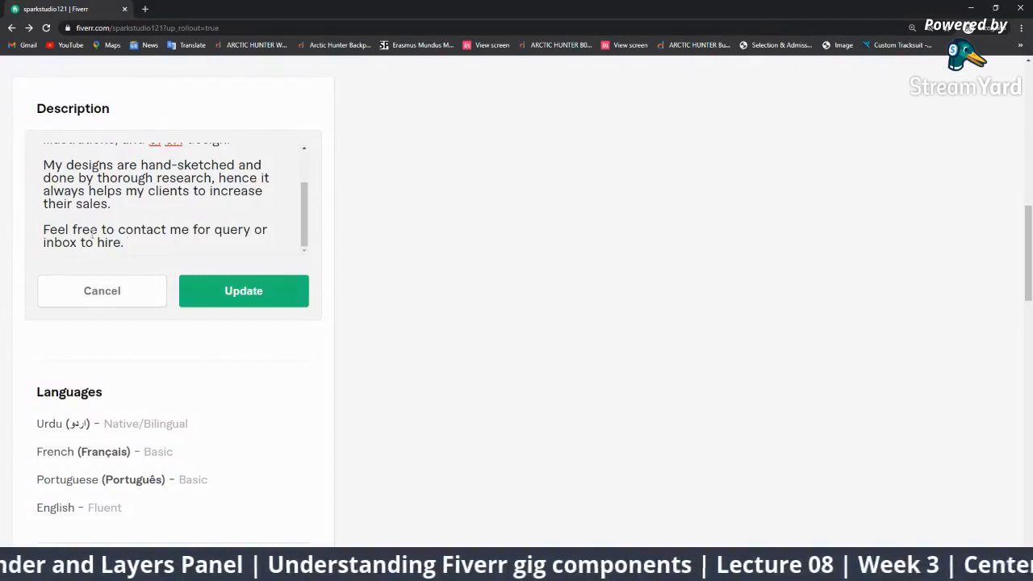
pyautogui.moveTo(44, 230); pyautogui.dragTo(138, 249)
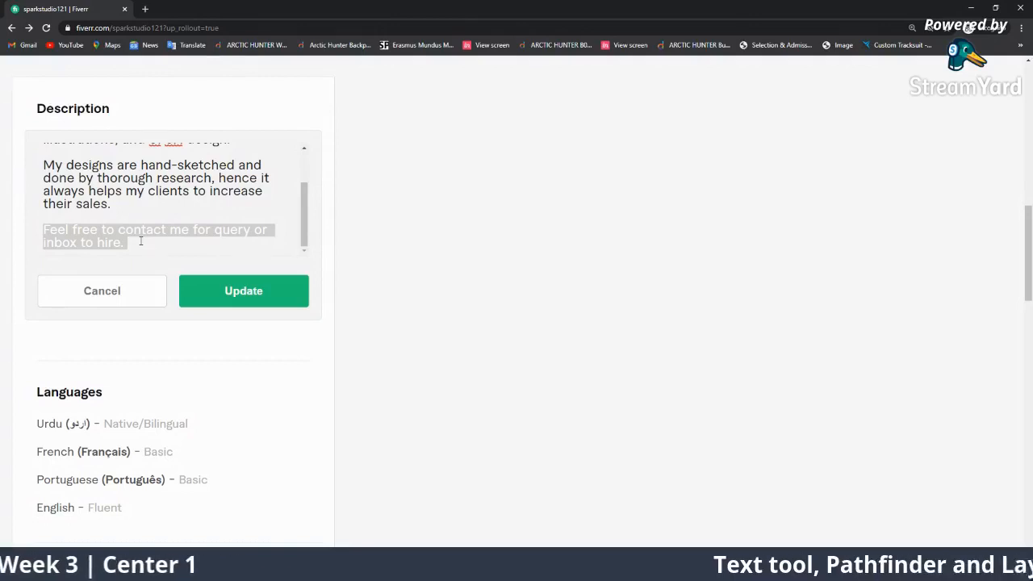
# Check the edited description once more and save it to the profile.
pyautogui.scroll(3, 140, 241)
pyautogui.scroll(-3, 161, 242)
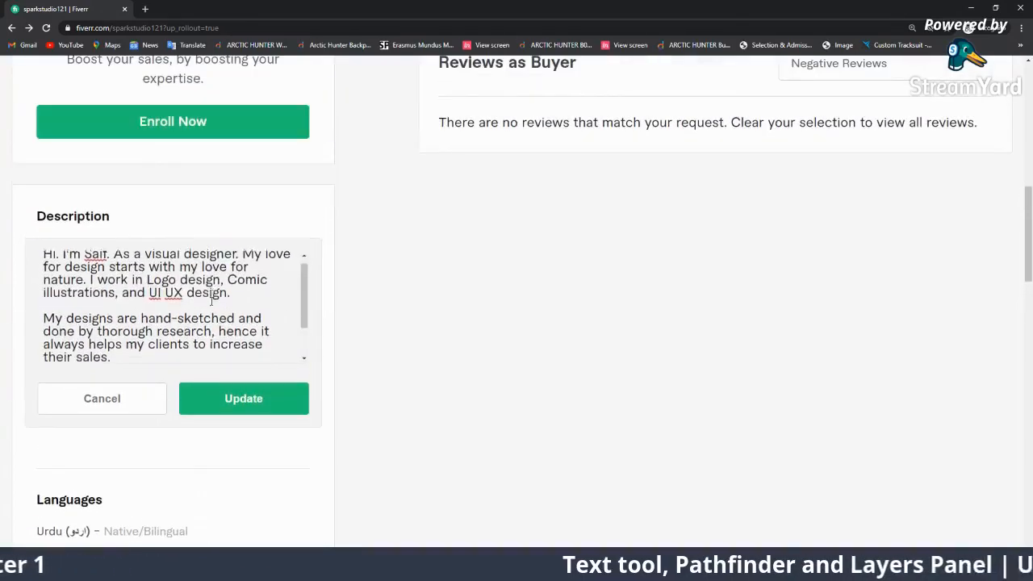
pyautogui.click(233, 398)
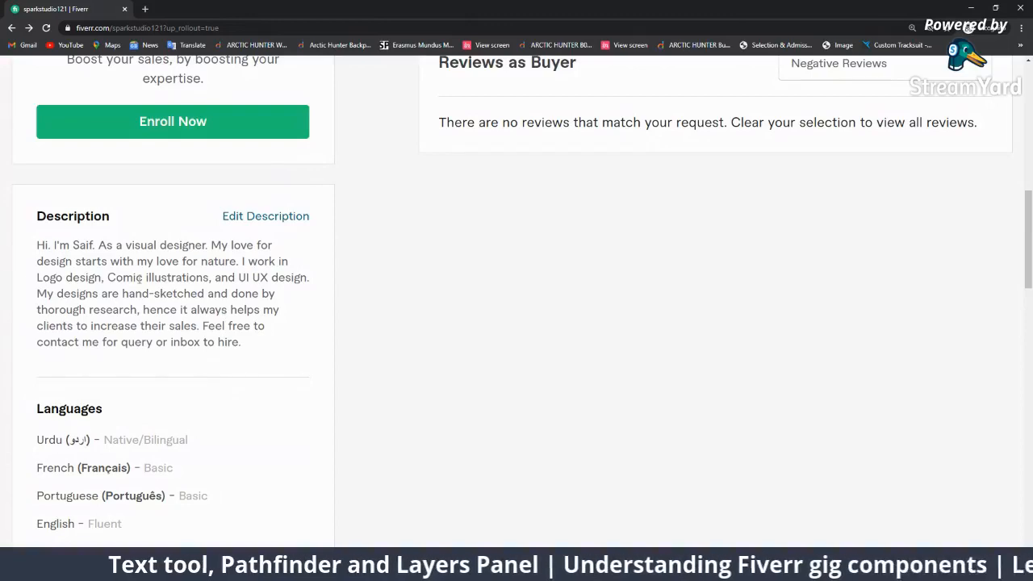
# Look through the profile's languages, linked accounts, skills, education and certification, and open the seller dashboard.
pyautogui.scroll(-7, 243, 436)
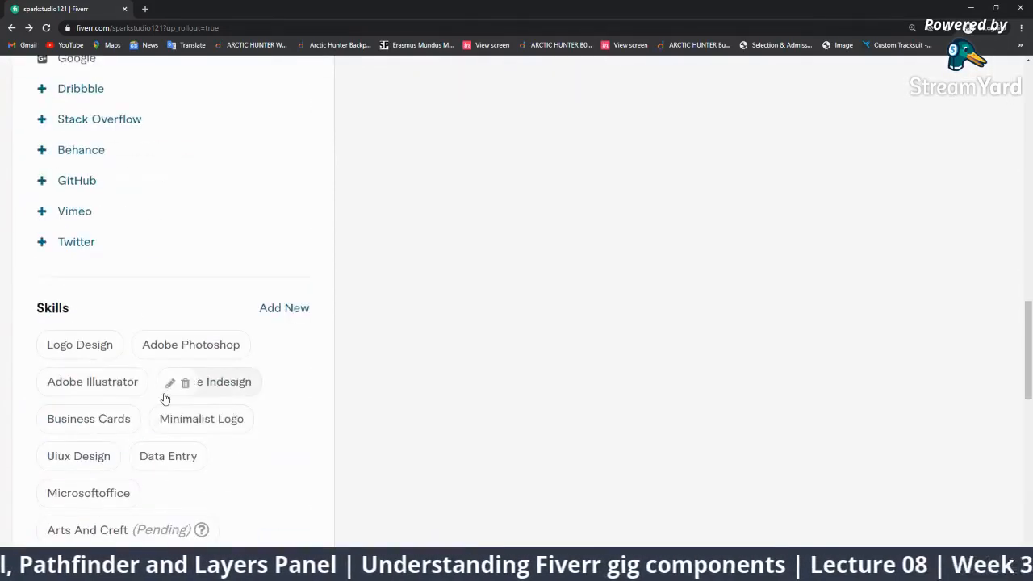
pyautogui.scroll(3, 164, 388)
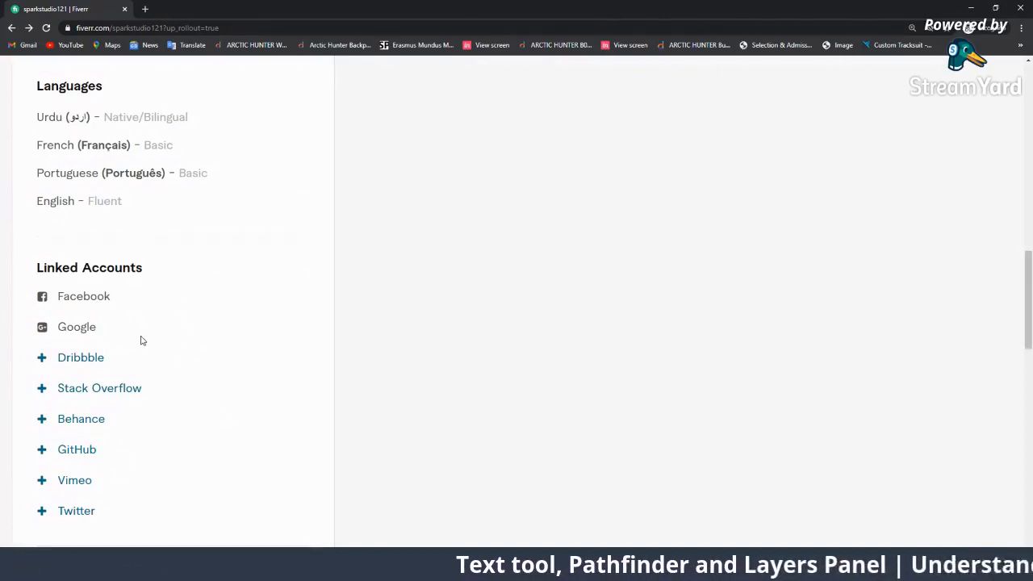
pyautogui.scroll(-10, 406, 392)
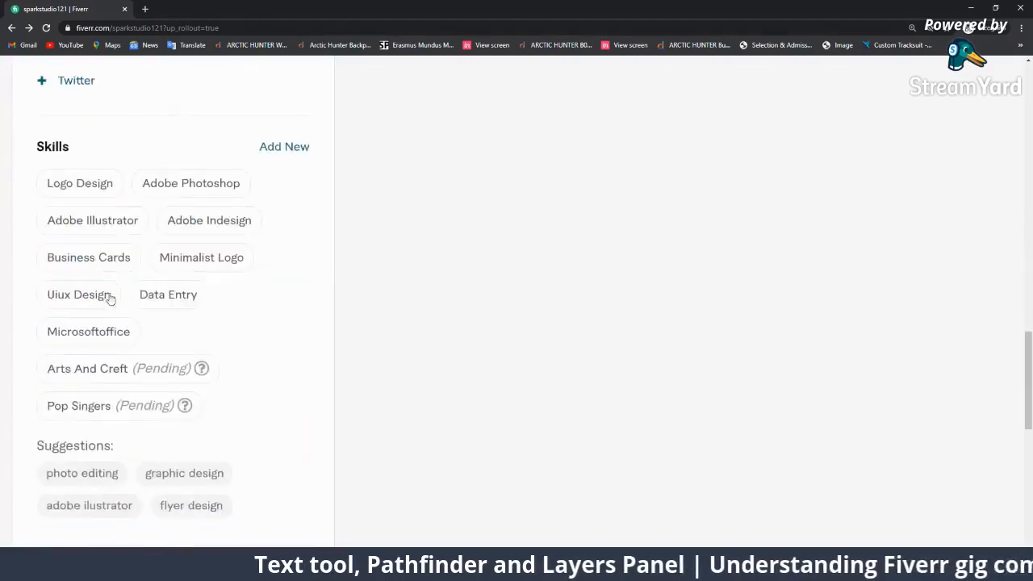
pyautogui.scroll(1, 280, 462)
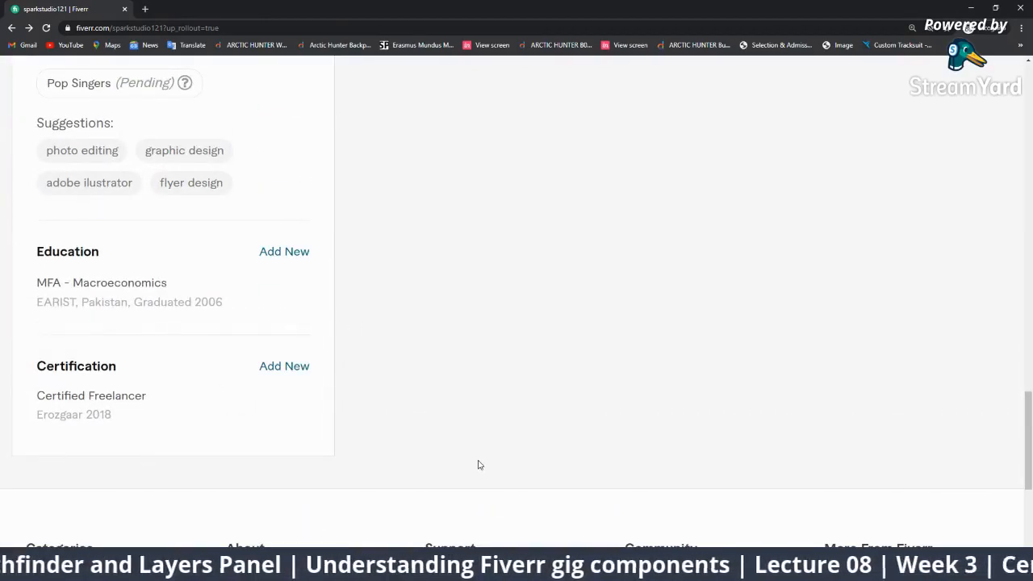
pyautogui.scroll(3, 479, 463)
pyautogui.scroll(12, 479, 463)
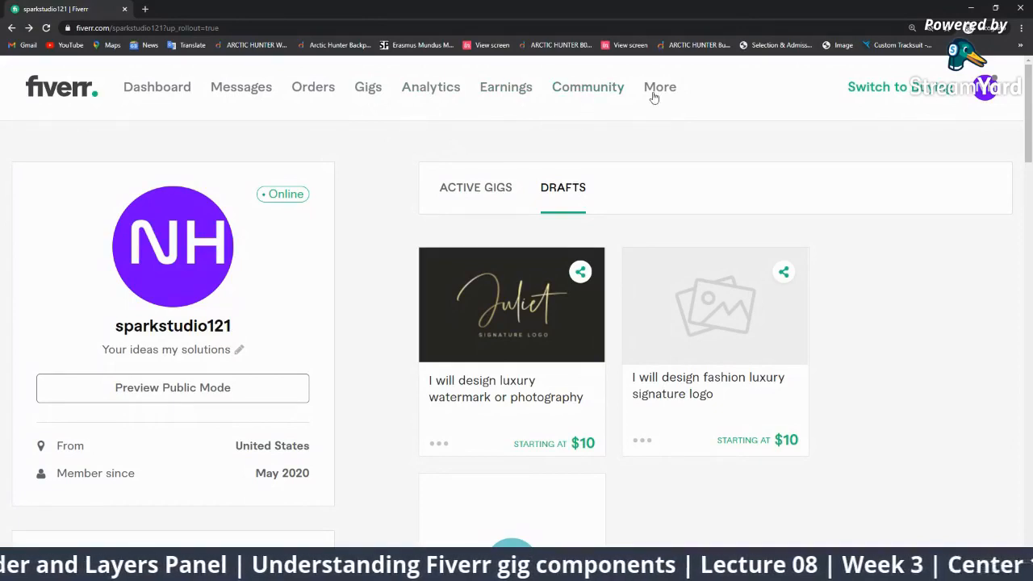
pyautogui.click(182, 89)
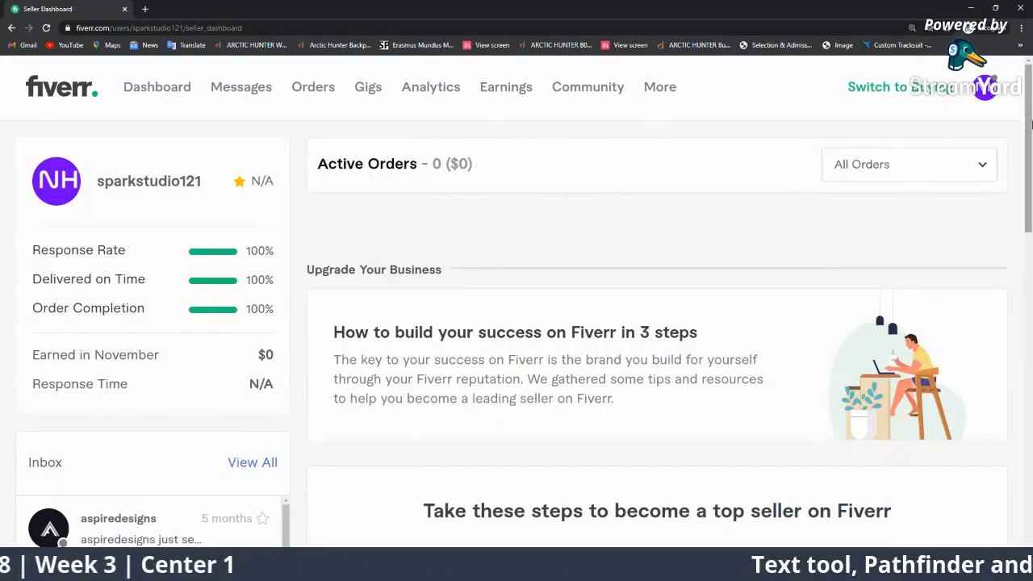
# Reduce the page zoom and inspect the seller's star rating and response rate on the dashboard.
pyautogui.click(1021, 27)
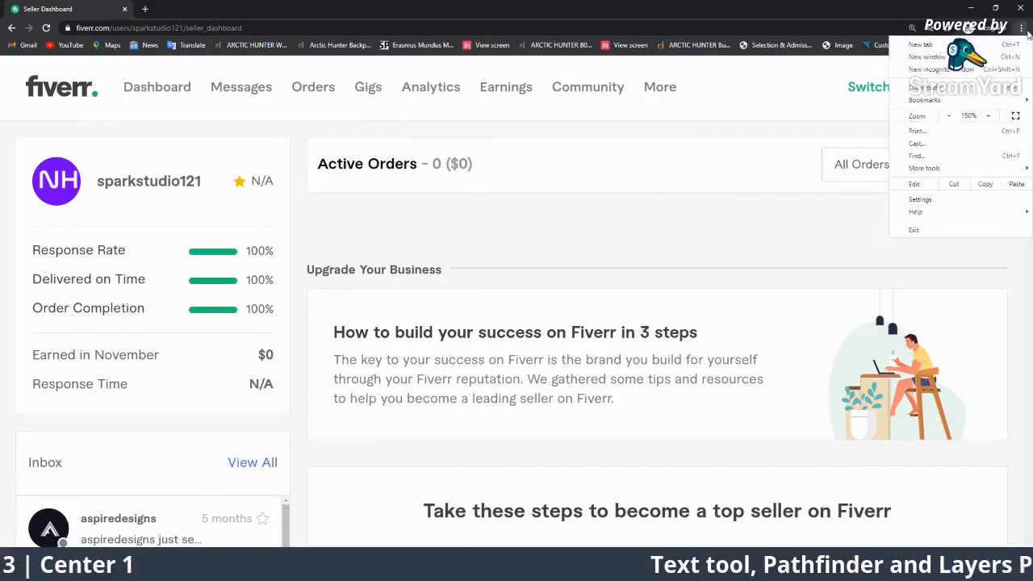
pyautogui.click(950, 116)
pyautogui.click(682, 196)
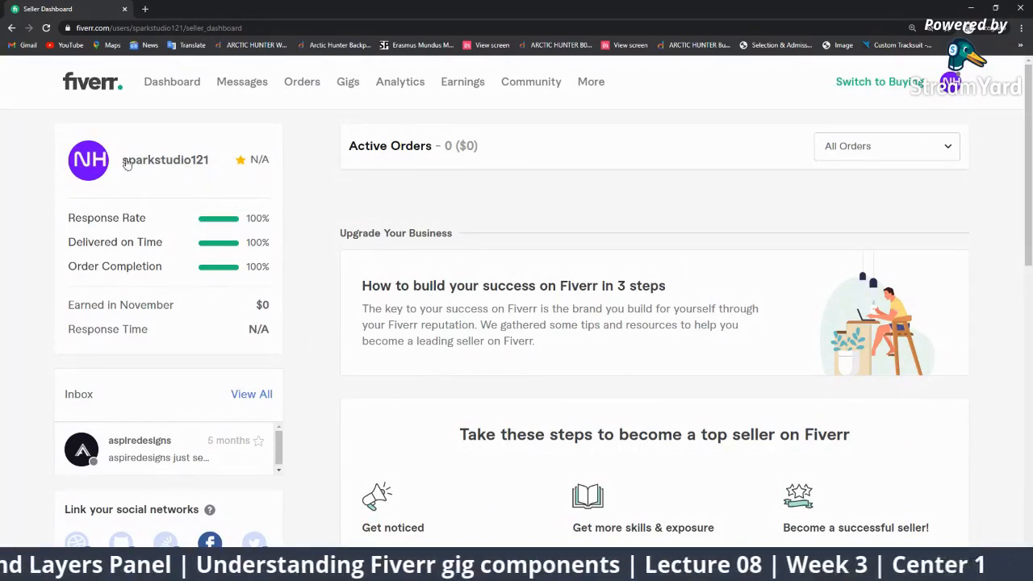
pyautogui.moveTo(265, 161)
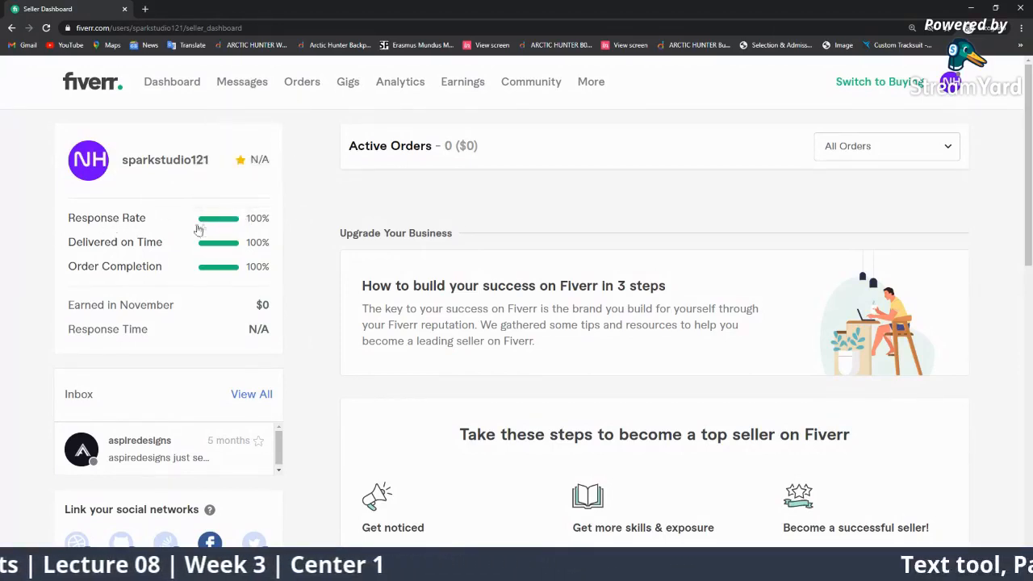
pyautogui.moveTo(240, 227)
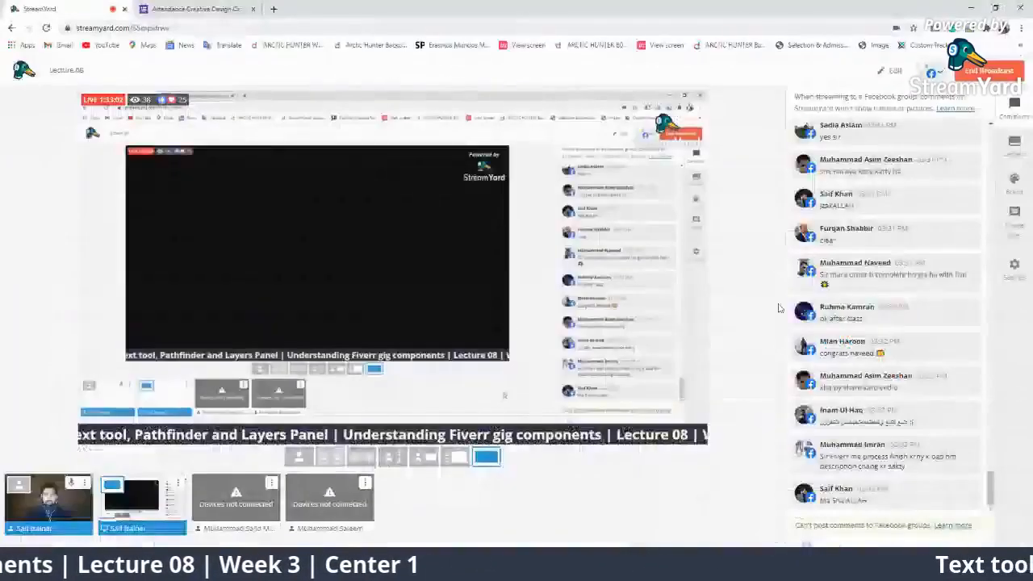
# Switch to StreamYard and show viewer questions on the broadcast one at a time: the buyer request process, "What is Comic illustrator" and "What is comic designers".
pyautogui.click(698, 501)
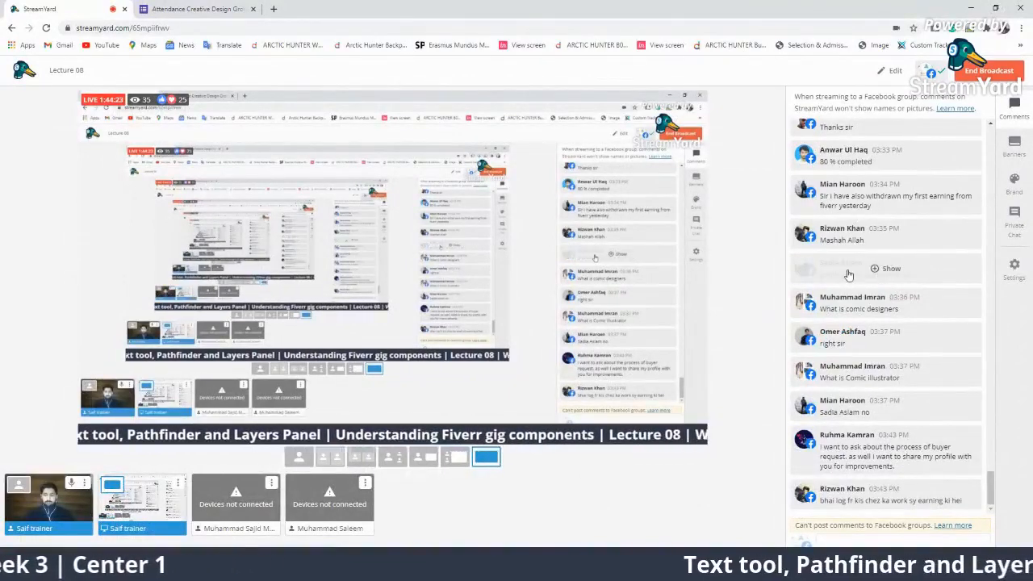
pyautogui.click(942, 439)
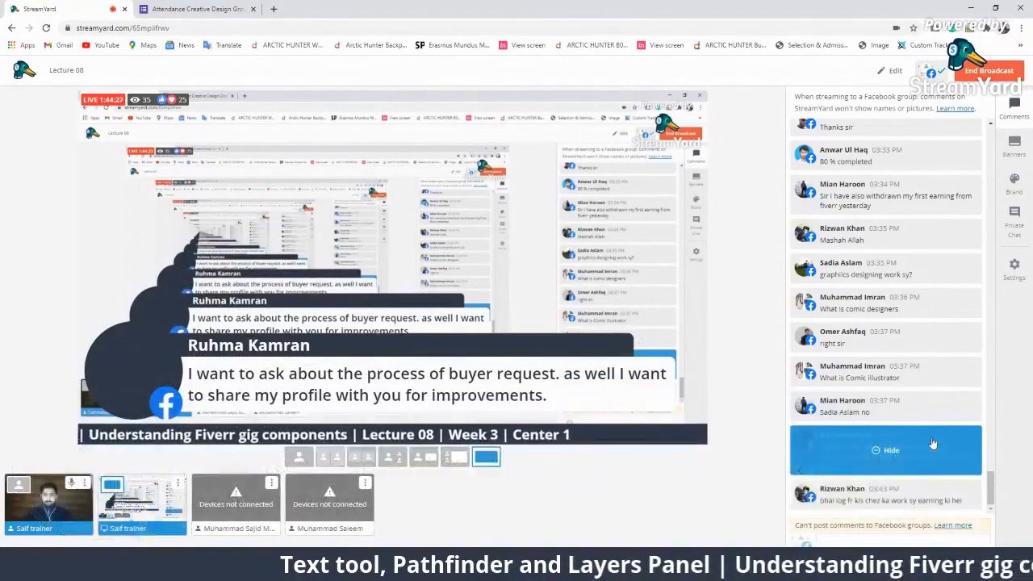
pyautogui.click(932, 444)
pyautogui.click(878, 386)
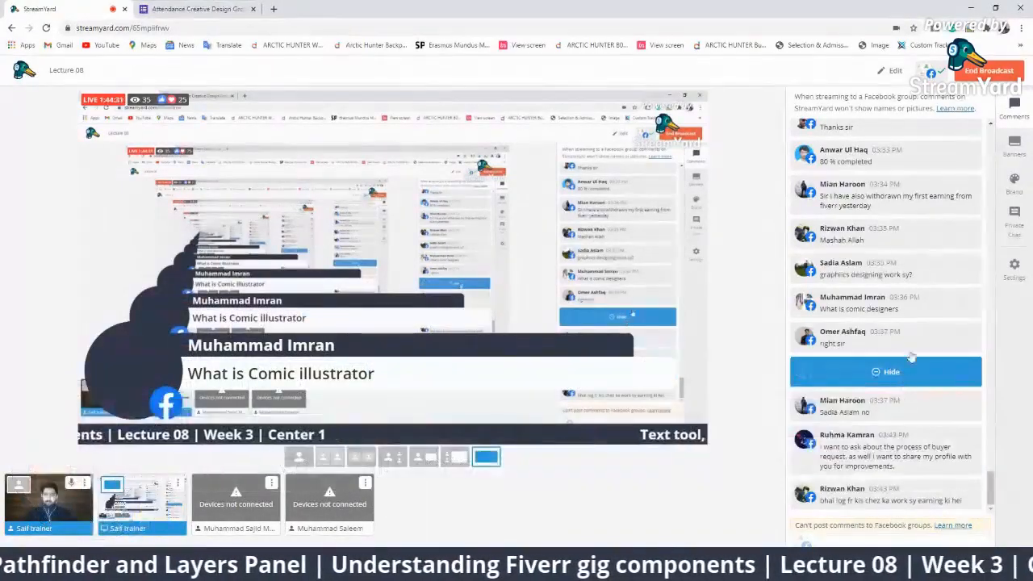
pyautogui.click(910, 357)
pyautogui.click(910, 307)
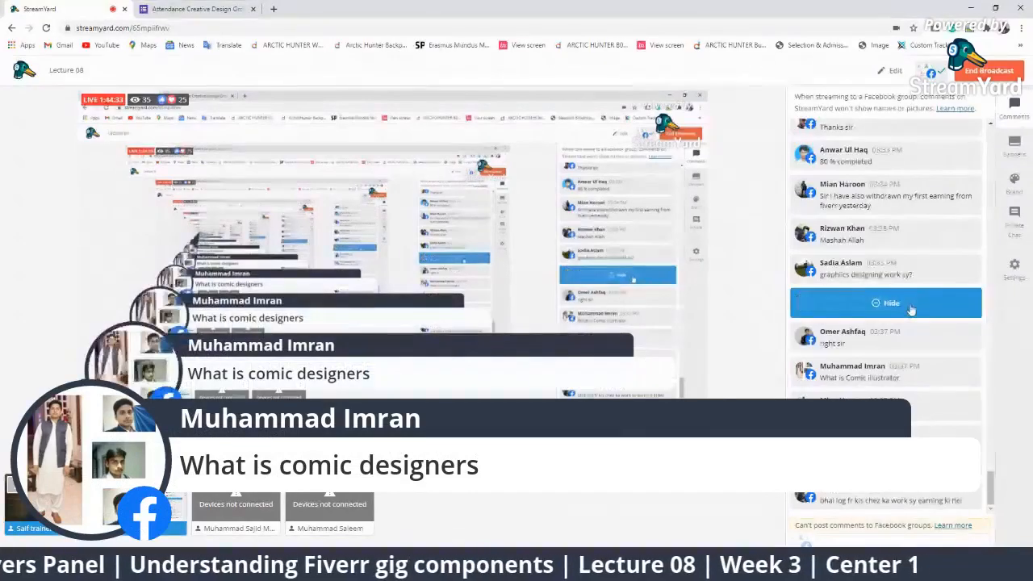
# Search Google for comic illustration in a new browser tab.
pyautogui.click(273, 9)
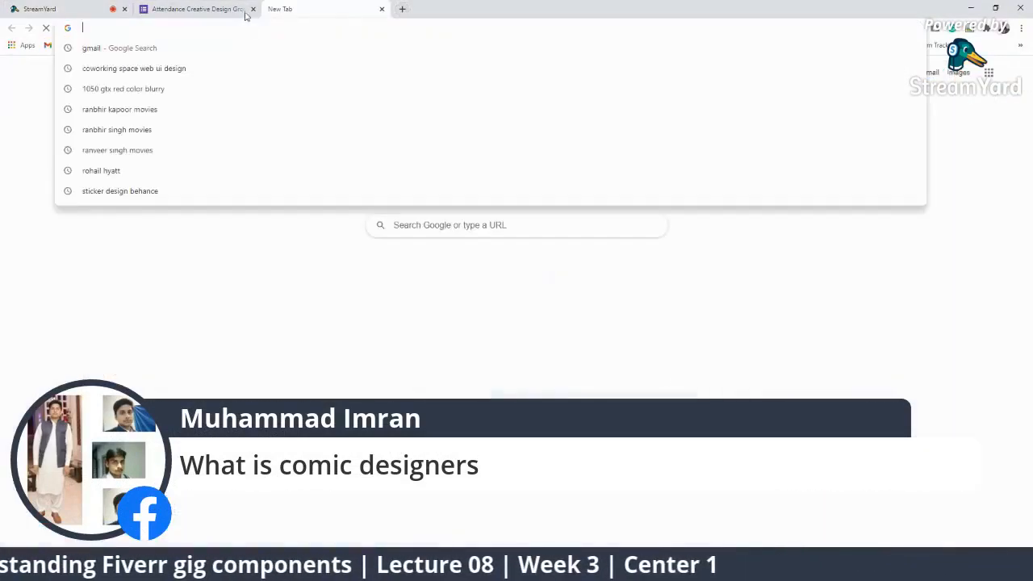
pyautogui.write('comic i')
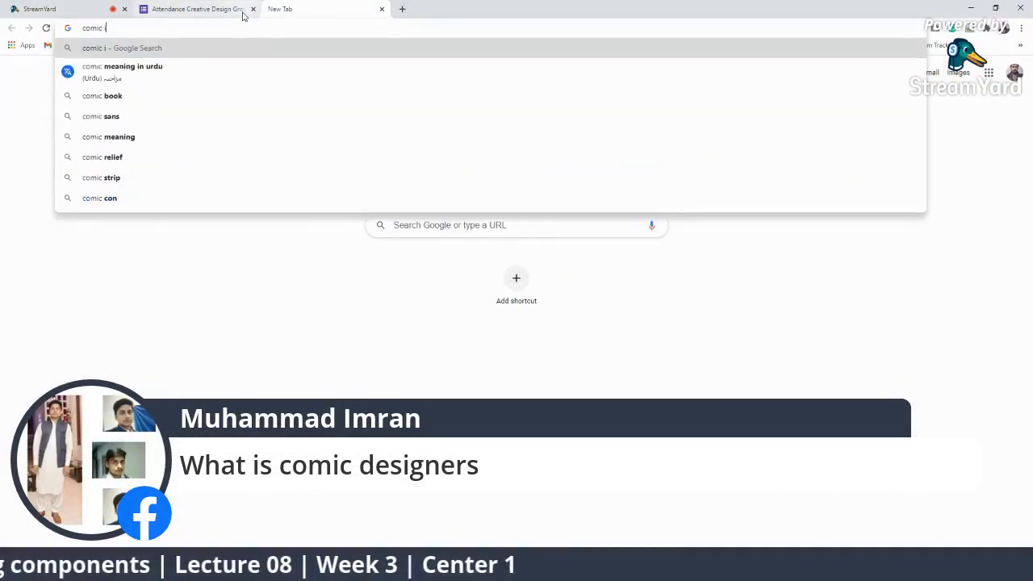
pyautogui.write('llustr')
pyautogui.press('Return')
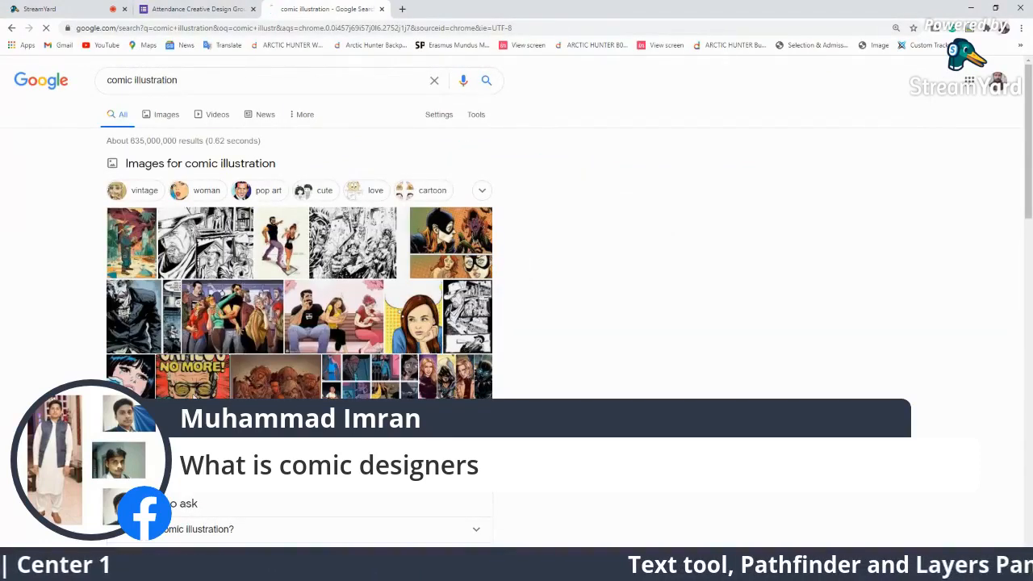
# Preview the "No More!" portrait, the crying pop-art woman and the black-and-white western comic among the image results.
pyautogui.click(441, 300)
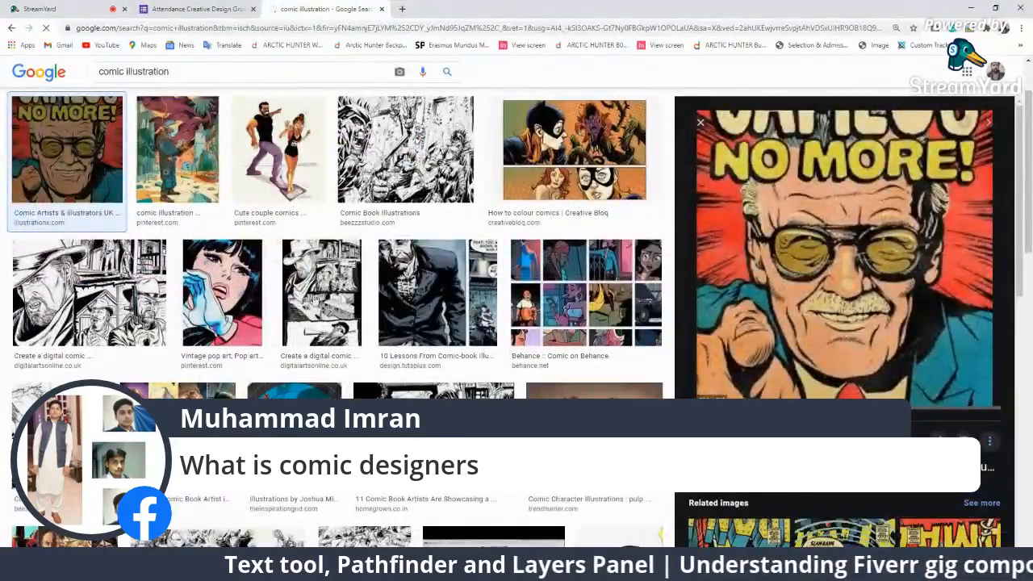
pyautogui.click(222, 292)
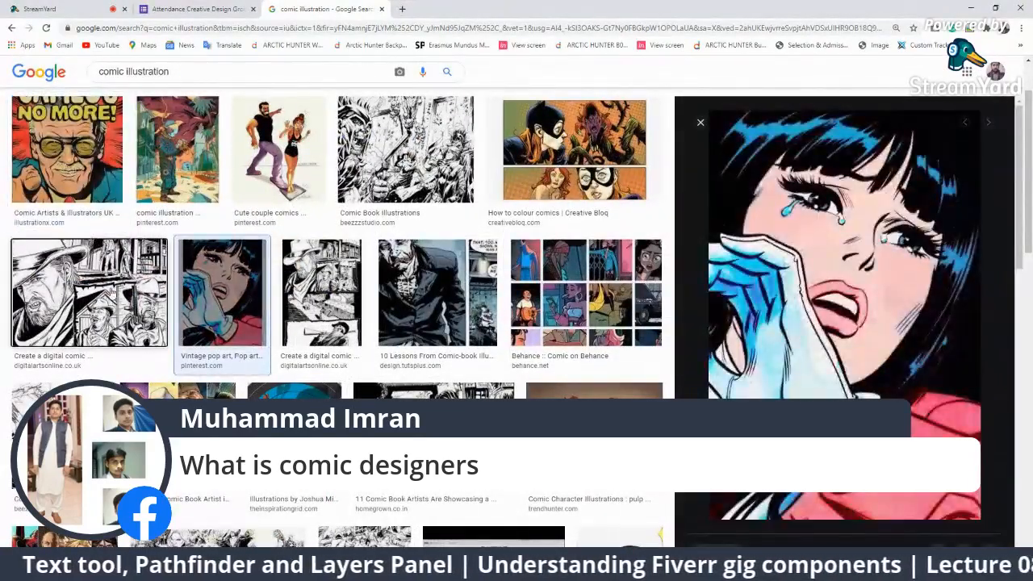
pyautogui.click(110, 293)
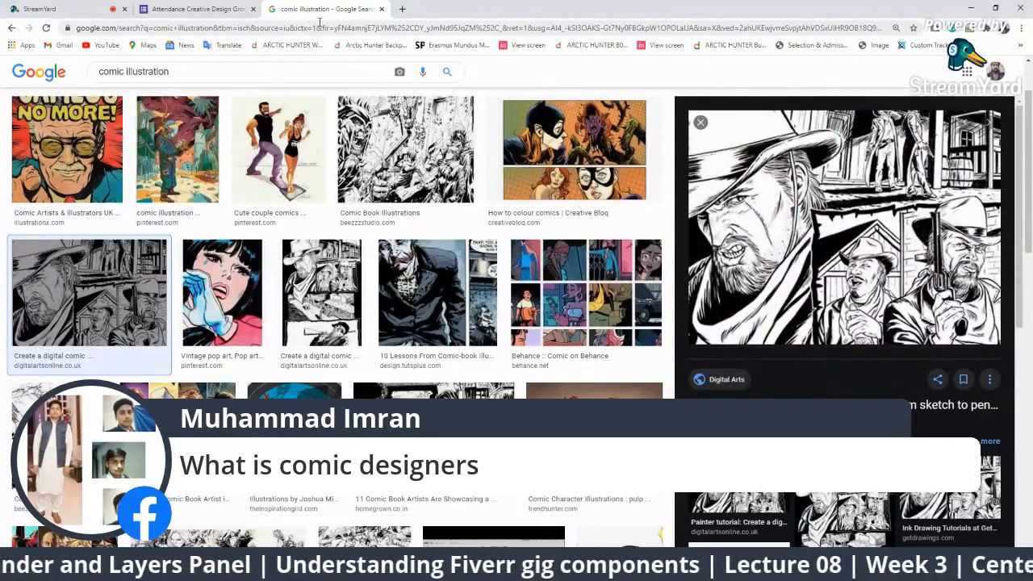
# Return to StreamYard, remove the comic designers comment and show the viewer answers "how quickly you answer client" and "Jitna jldi work kr k dia hai".
pyautogui.click(39, 9)
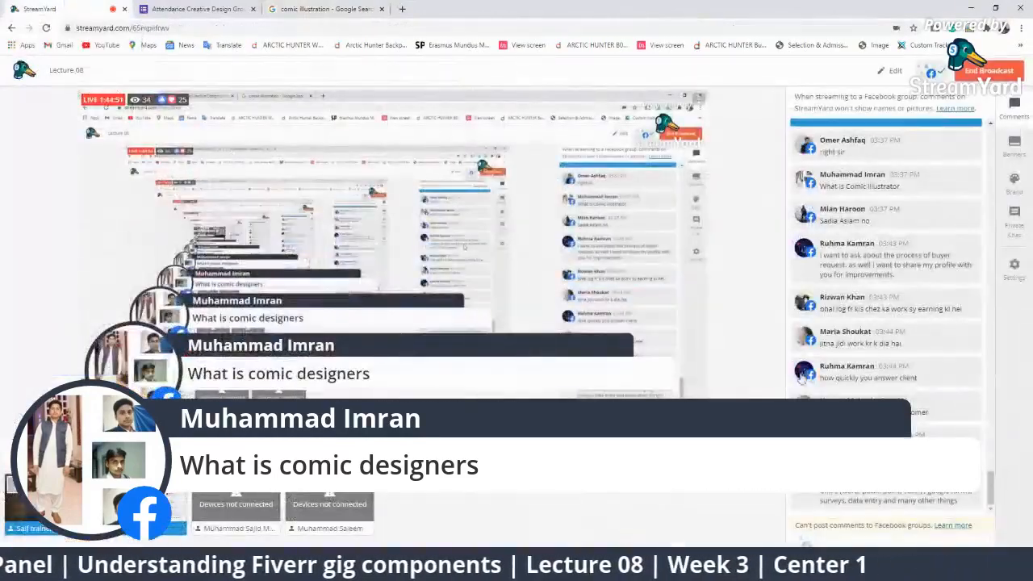
pyautogui.click(877, 187)
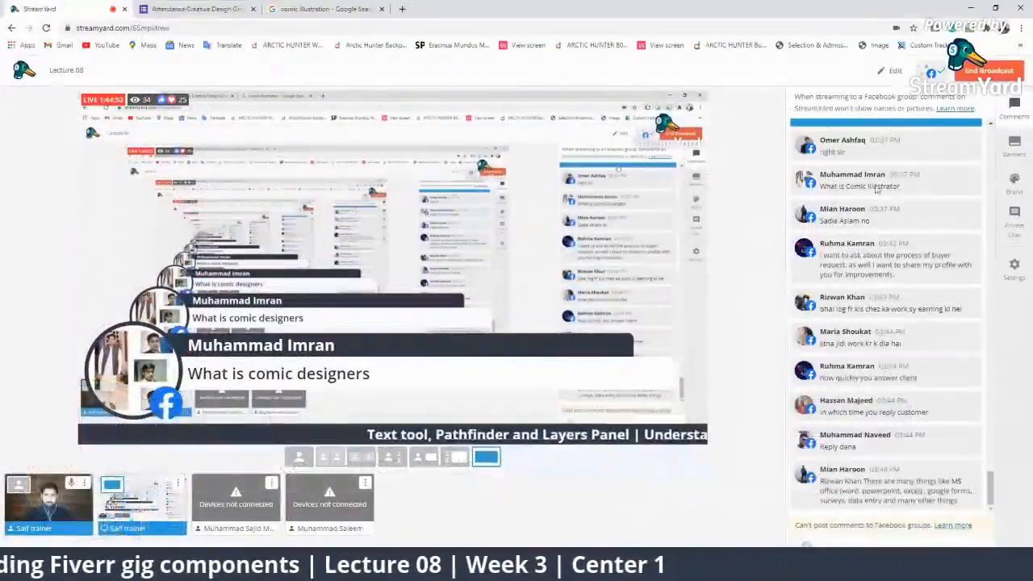
pyautogui.moveTo(946, 369)
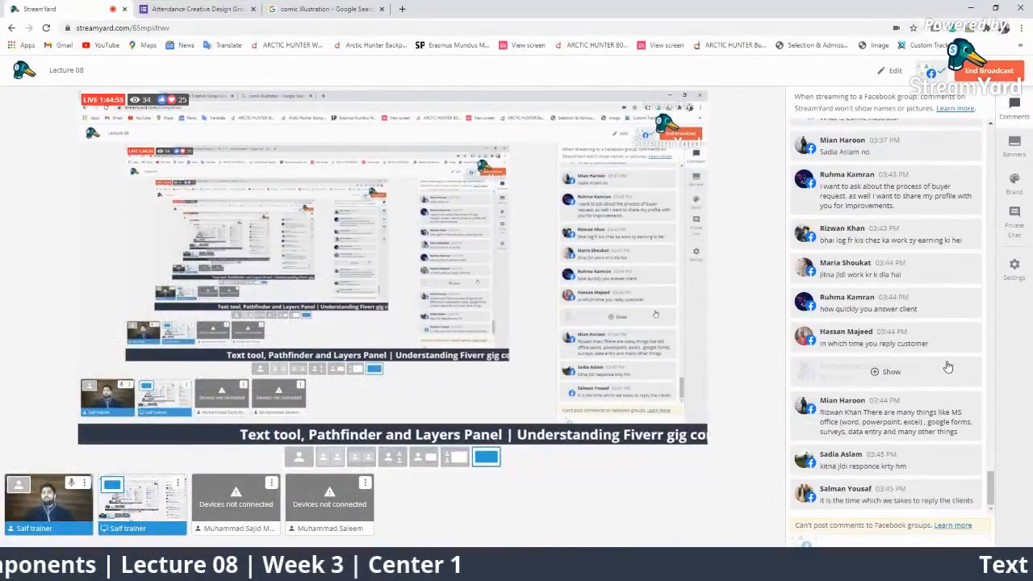
pyautogui.click(855, 303)
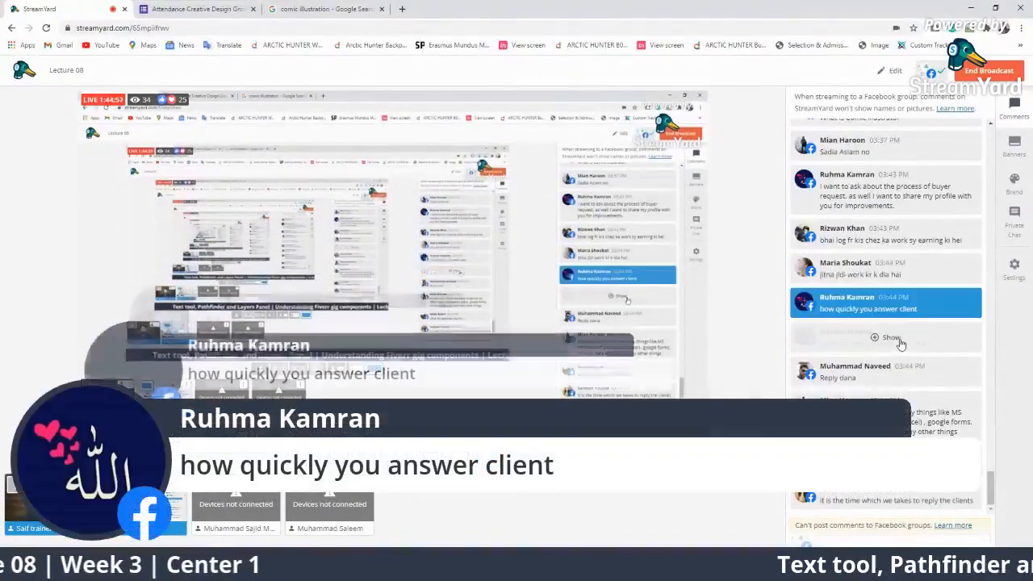
pyautogui.click(848, 270)
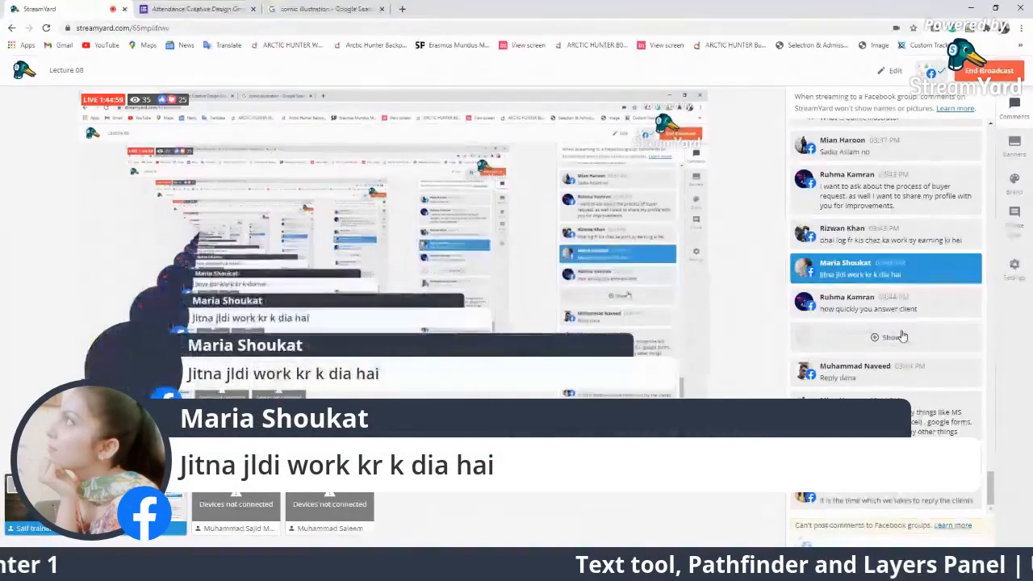
# Show the answers "how quickly you answer client", "Reply dana" and "in which time you reply customer" in turn, and clear the comment from the broadcast.
pyautogui.click(888, 304)
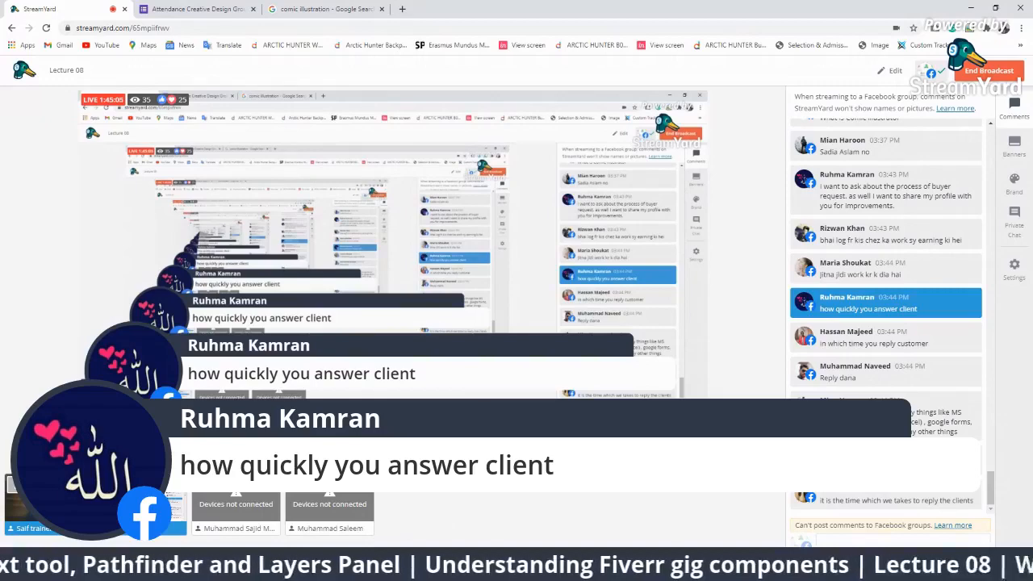
pyautogui.click(883, 369)
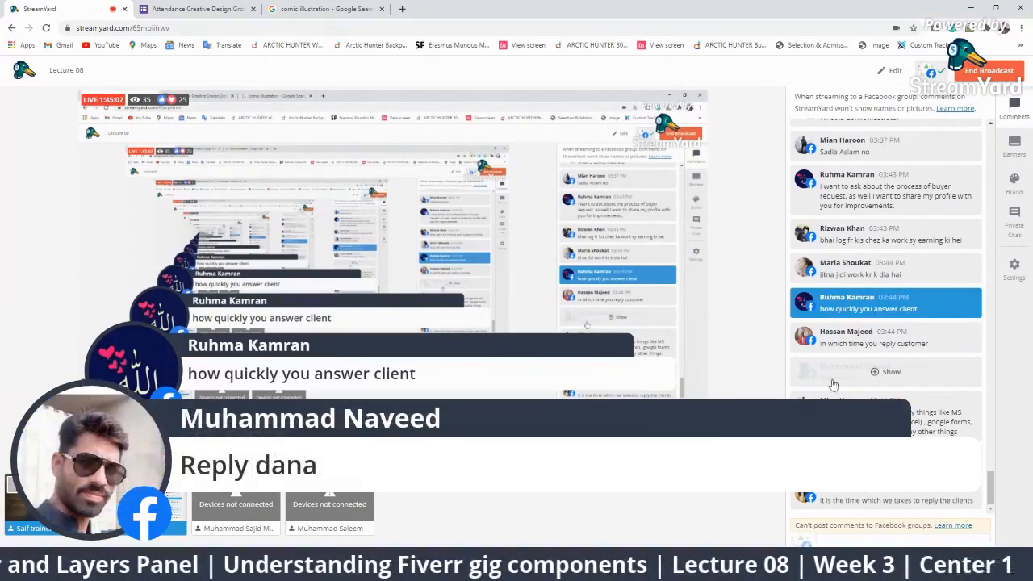
pyautogui.click(874, 343)
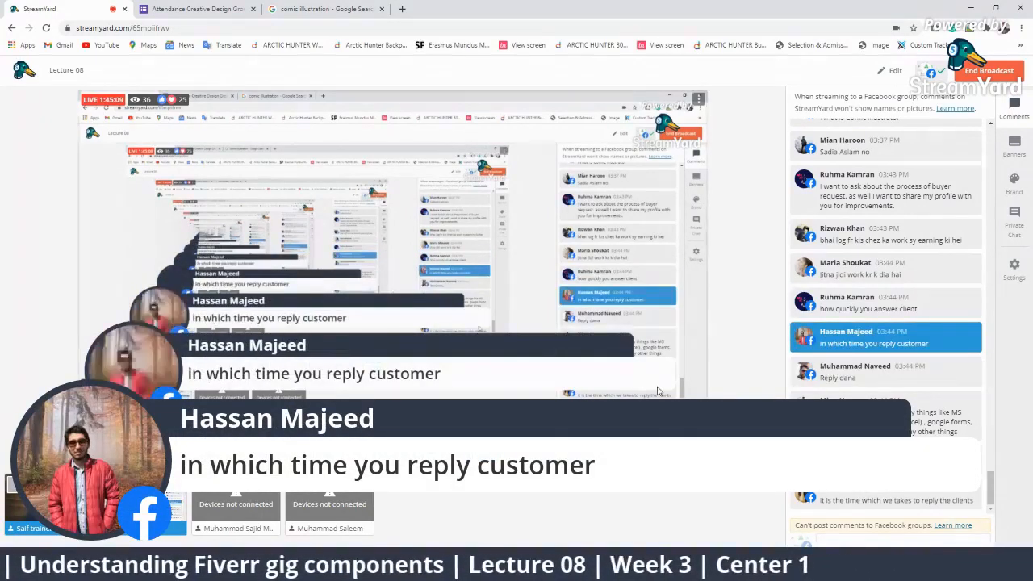
pyautogui.click(965, 345)
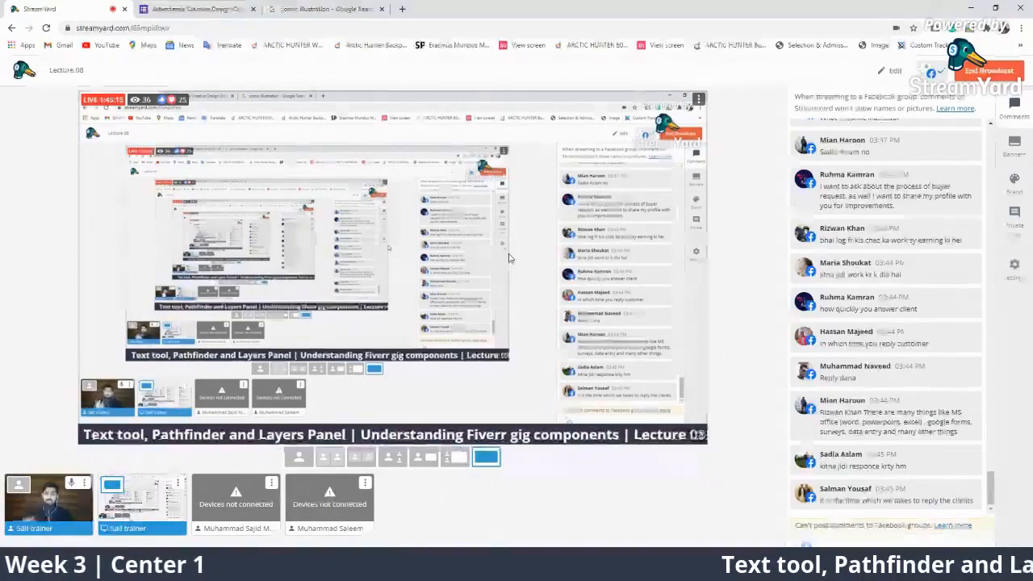
# Switch back to the Fiverr seller dashboard and examine the explanations for response rate, on-time delivery and order completion.
pyautogui.hotkey('alt', 'Tab')
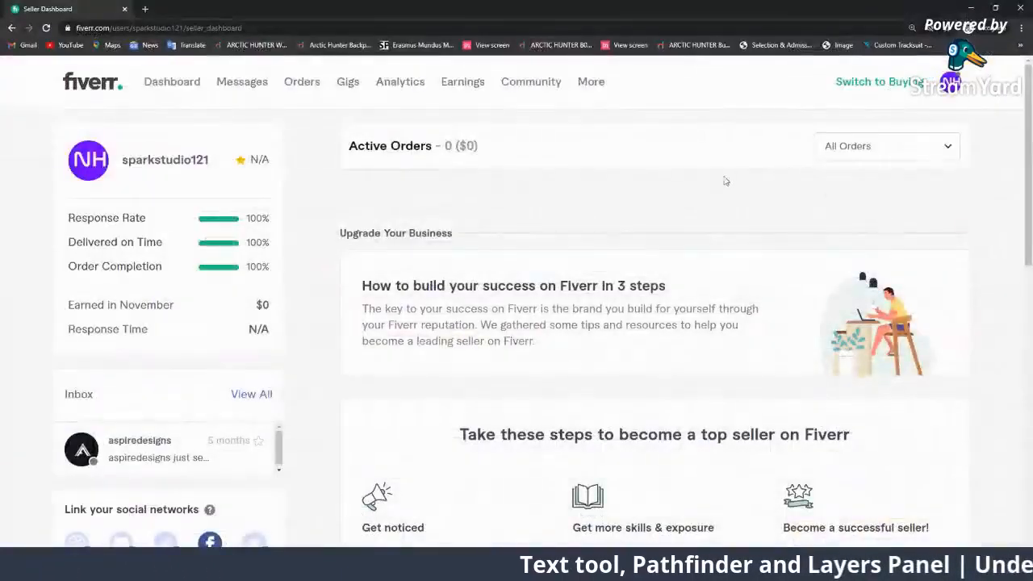
pyautogui.moveTo(245, 221)
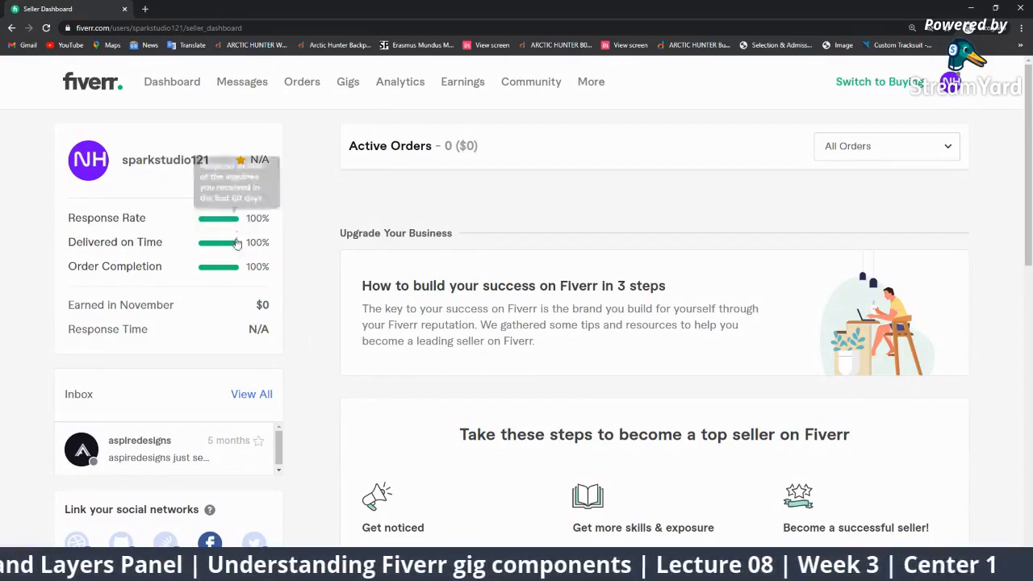
pyautogui.moveTo(235, 228)
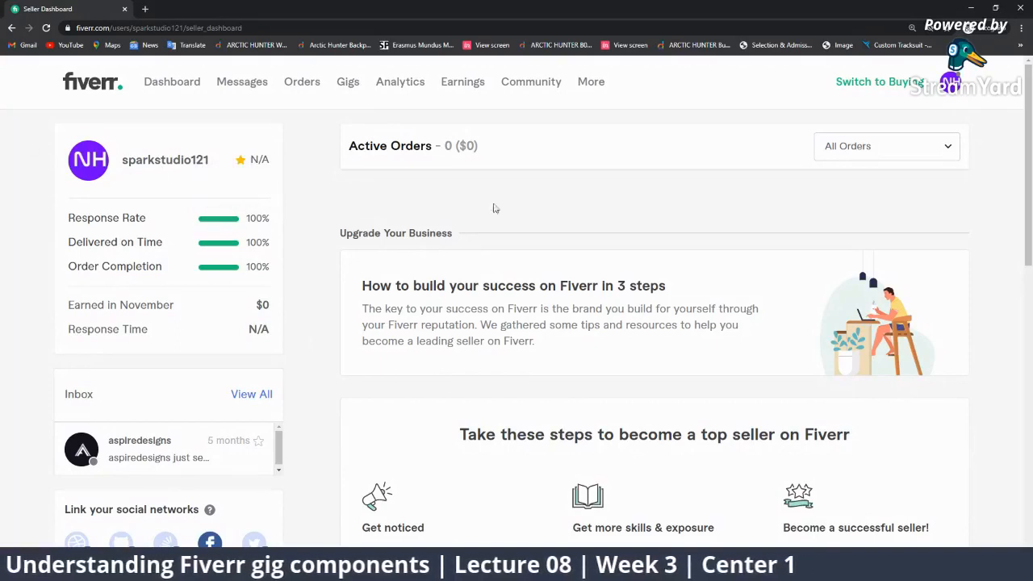
pyautogui.moveTo(212, 268)
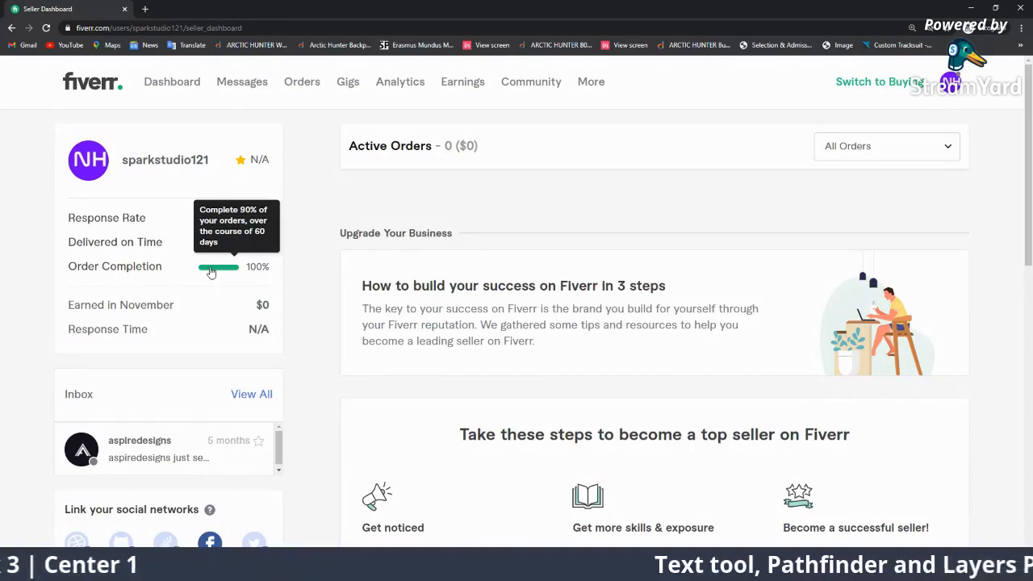
pyautogui.scroll(-3, 222, 322)
pyautogui.scroll(3, 237, 358)
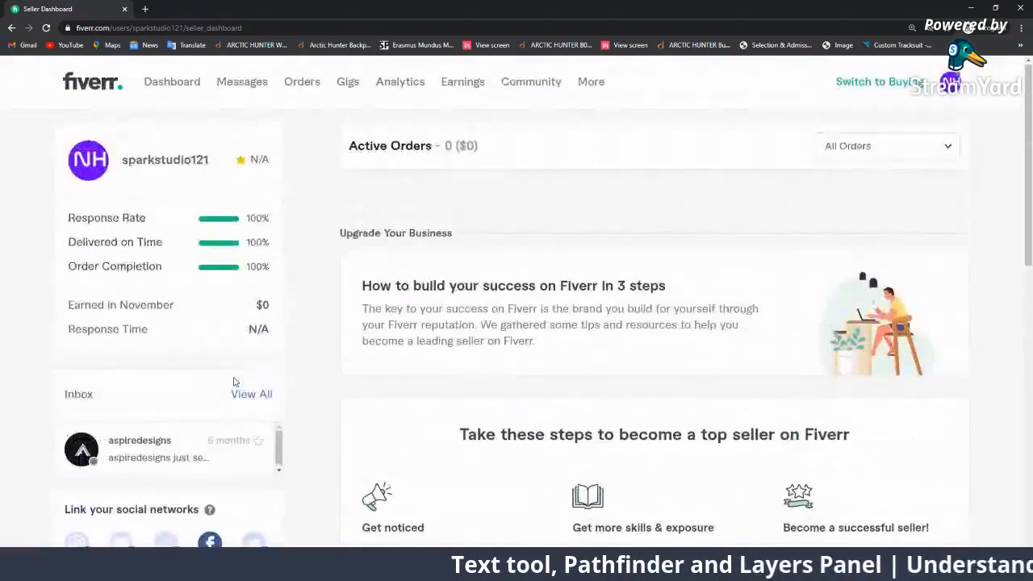
pyautogui.scroll(-3, 233, 380)
pyautogui.scroll(4, 178, 242)
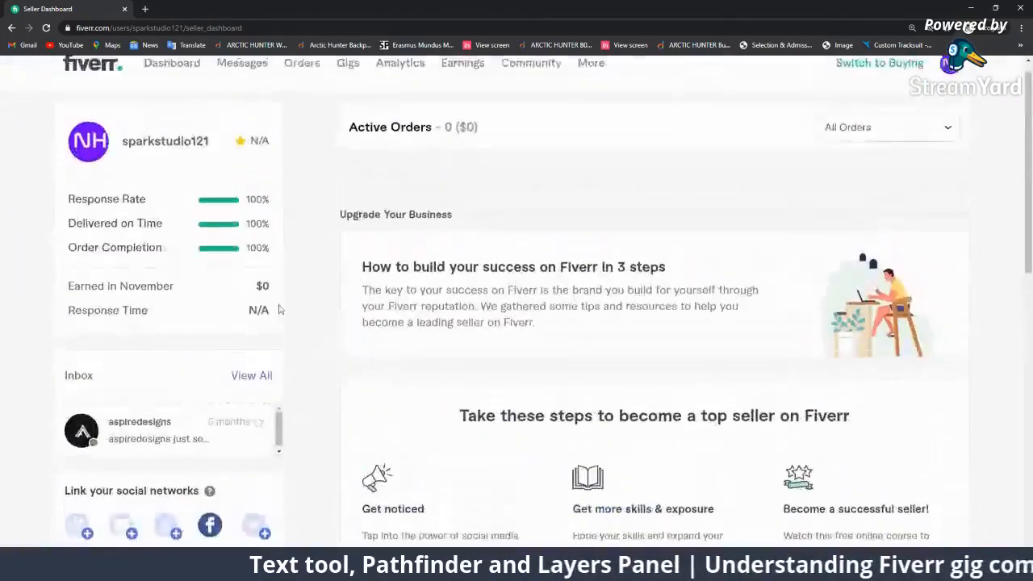
# Check the message notifications and inbox, and open the aspiredesigns conversation to read through its custom offers.
pyautogui.click(242, 84)
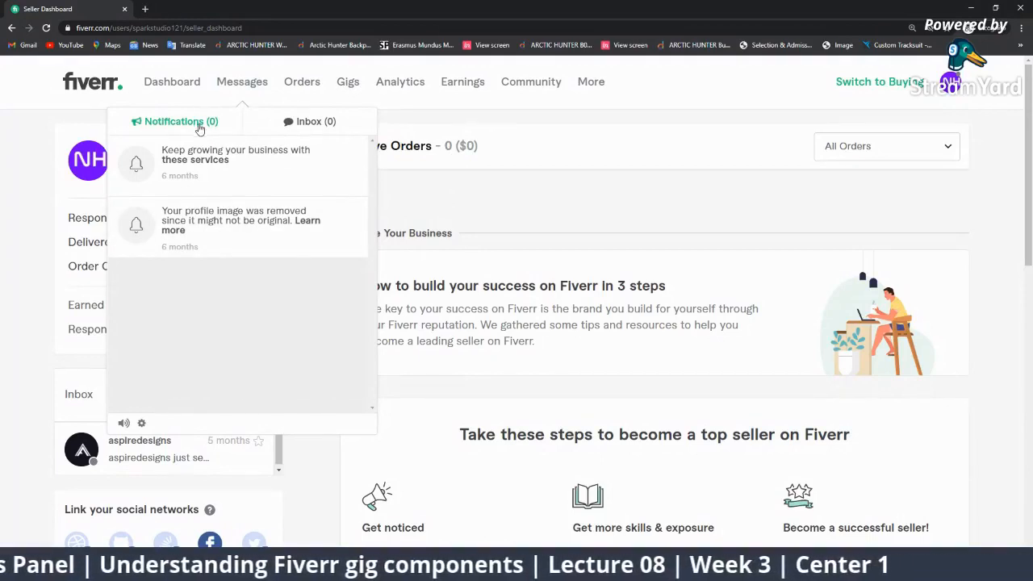
pyautogui.click(296, 121)
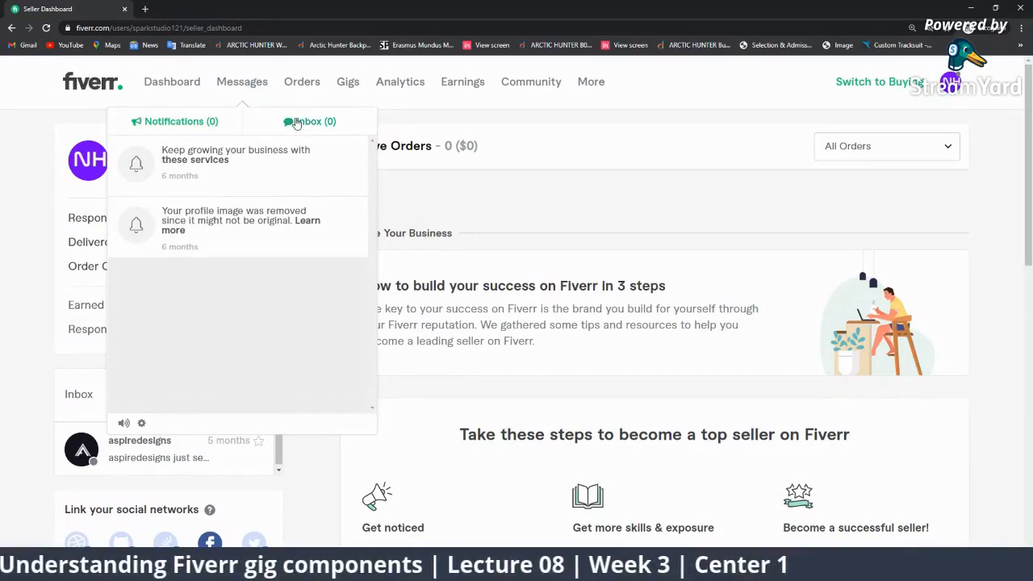
pyautogui.click(206, 123)
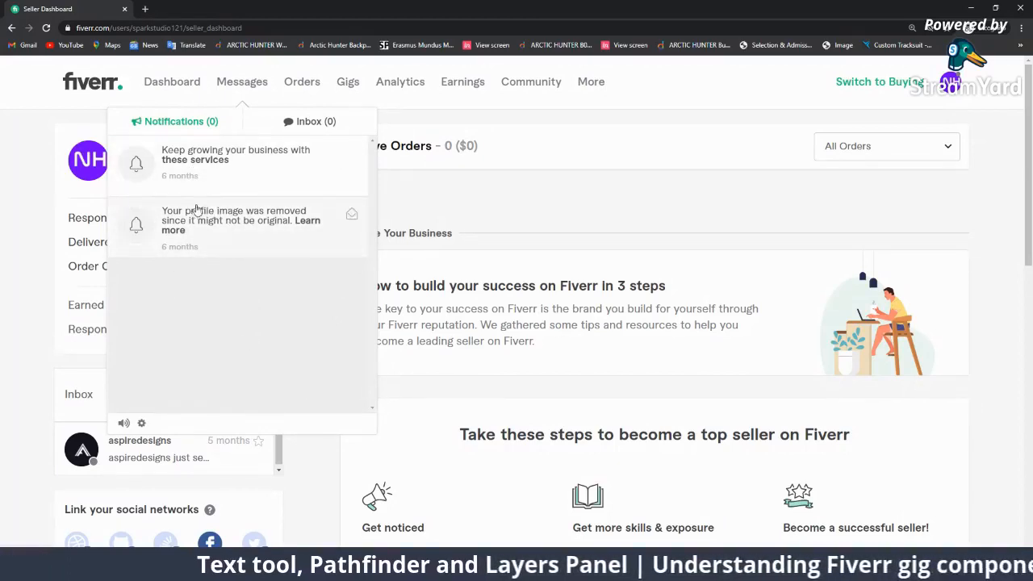
pyautogui.click(298, 121)
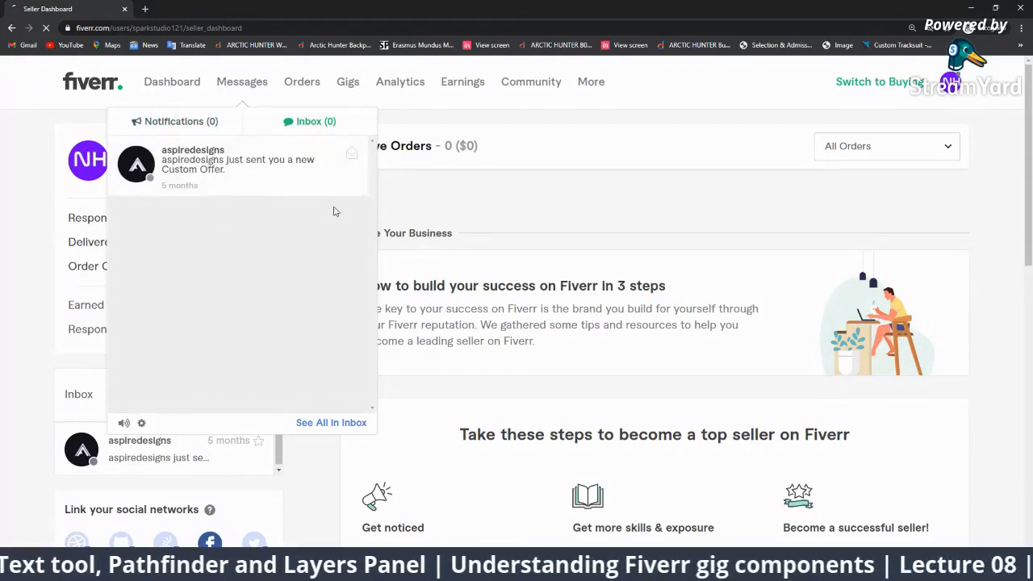
pyautogui.click(323, 171)
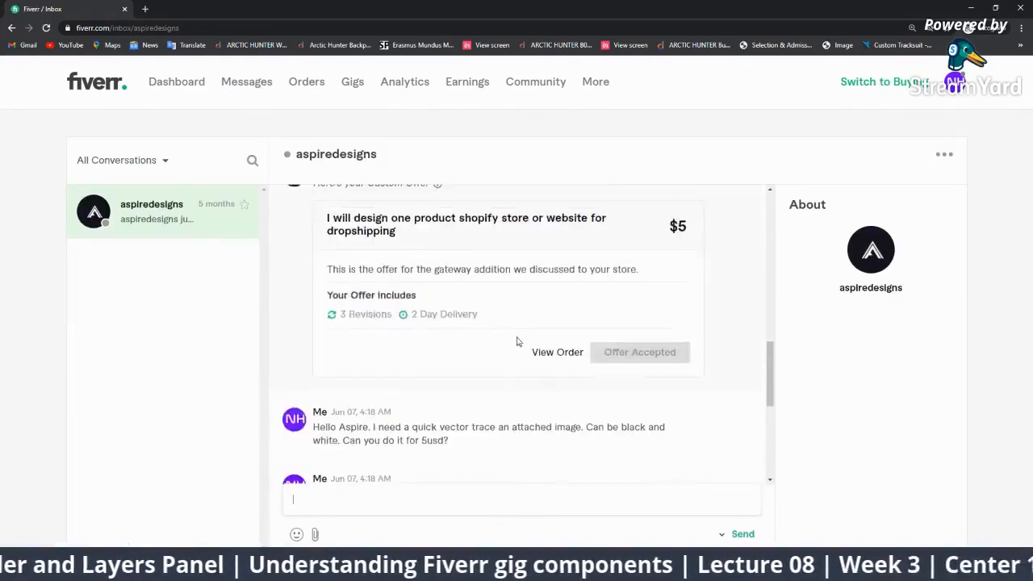
pyautogui.scroll(-10, 533, 355)
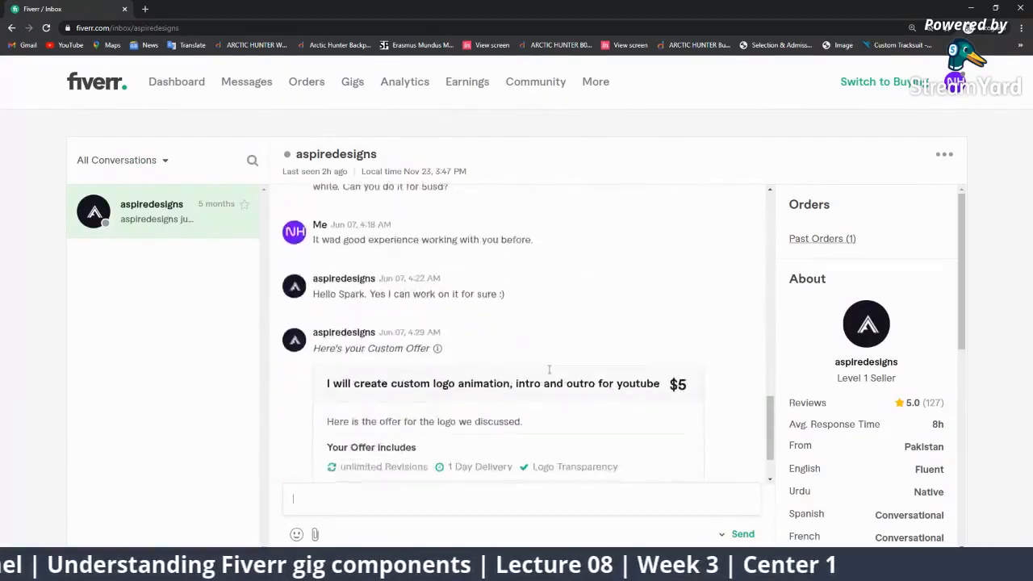
# Review the original custom order request at the start of the aspiredesigns conversation, and return to the seller dashboard.
pyautogui.scroll(10, 549, 370)
pyautogui.scroll(-1, 531, 267)
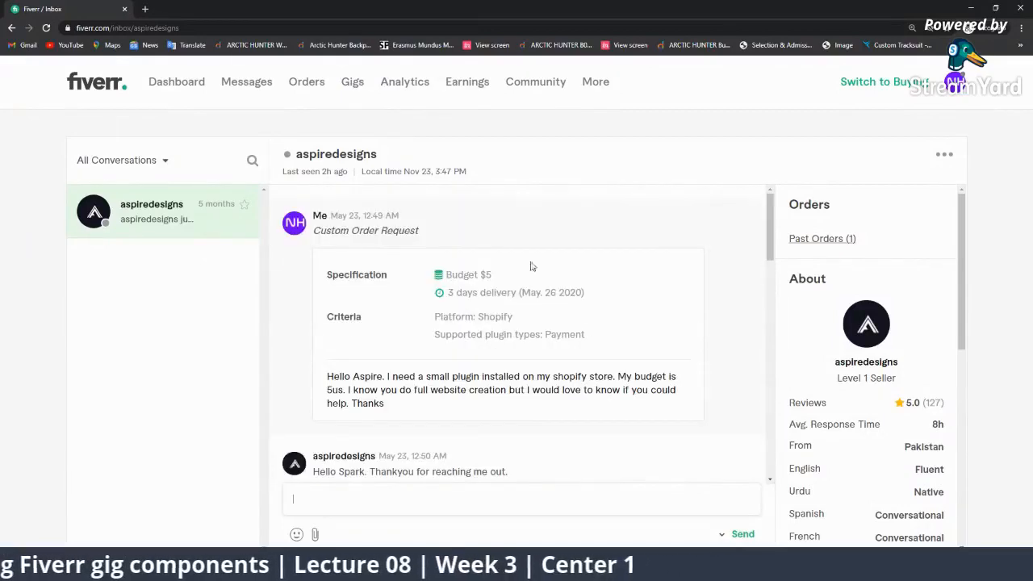
pyautogui.click(246, 83)
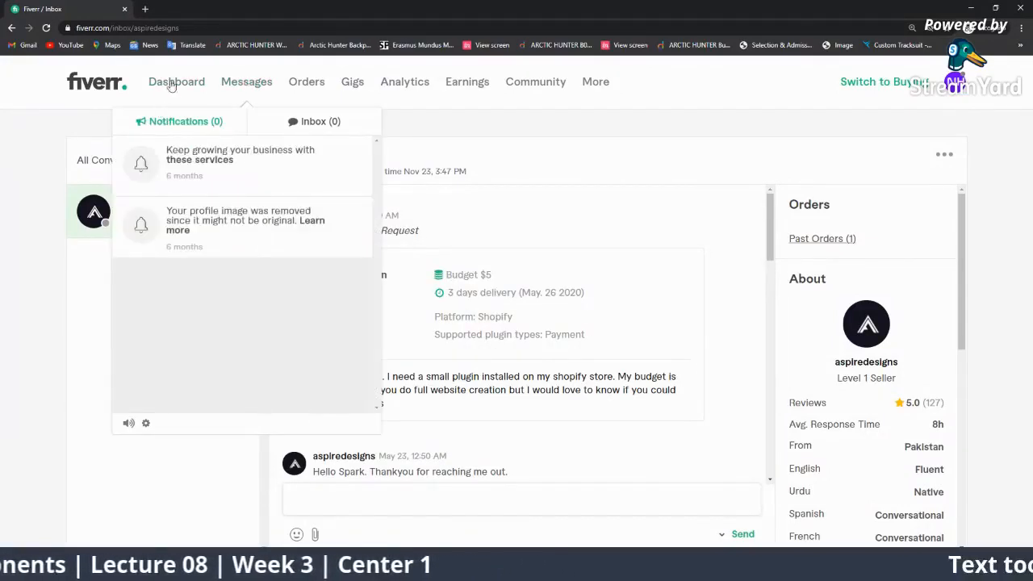
pyautogui.click(173, 84)
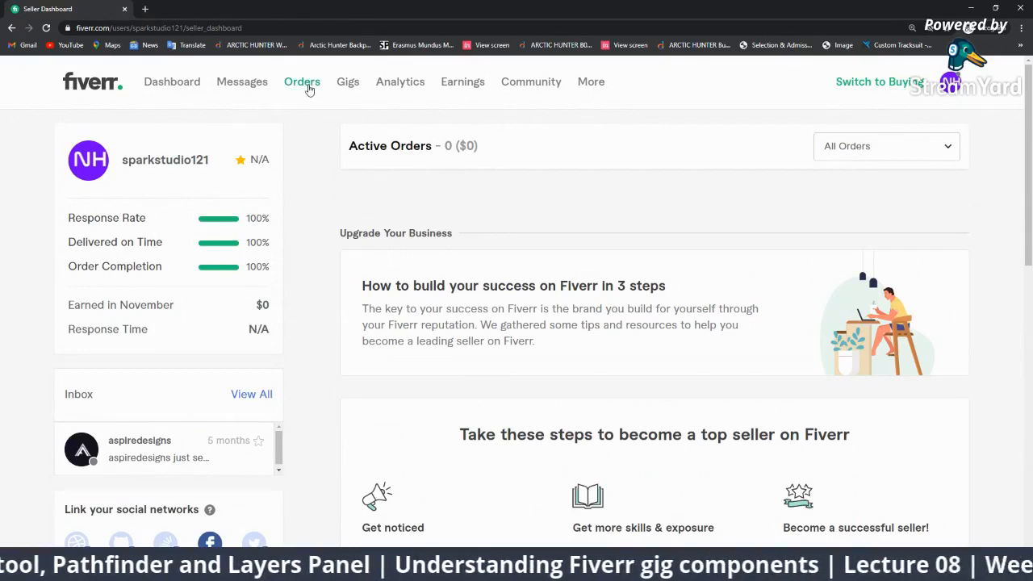
# Open the orders management page and go through the priority, new, active, late, delivered and completed order lists.
pyautogui.click(307, 89)
pyautogui.scroll(-3, 454, 265)
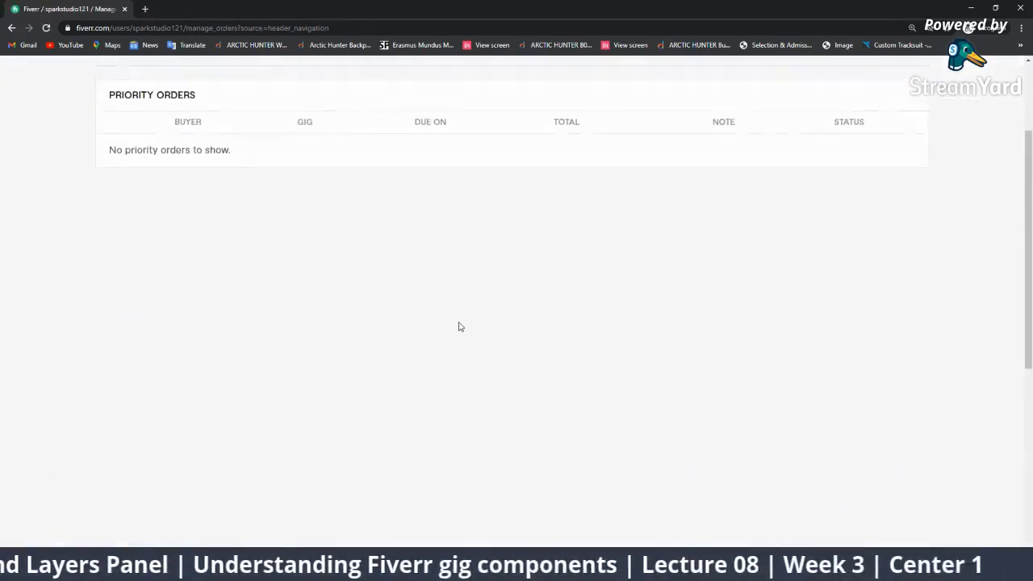
pyautogui.scroll(2, 459, 326)
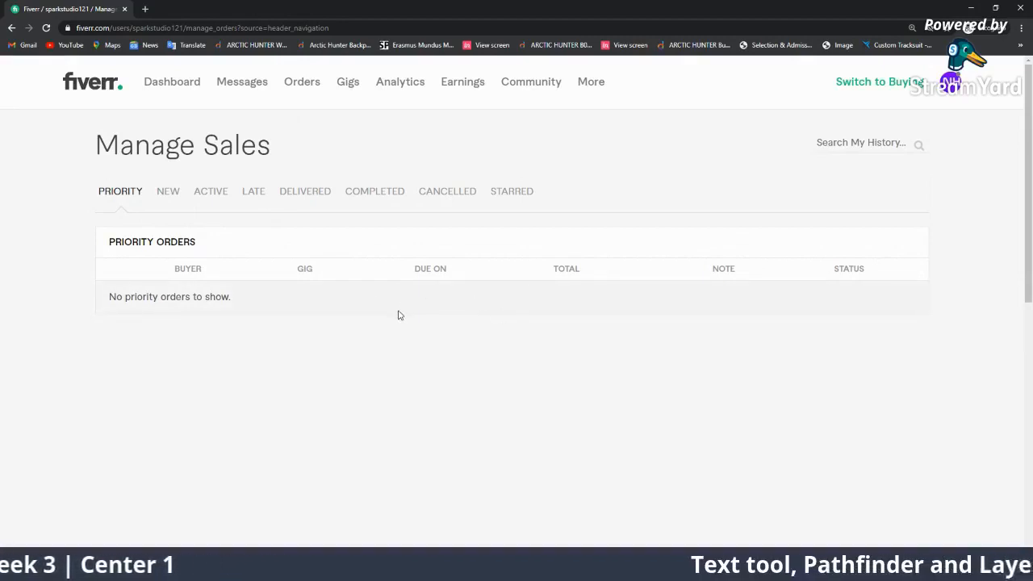
pyautogui.click(161, 194)
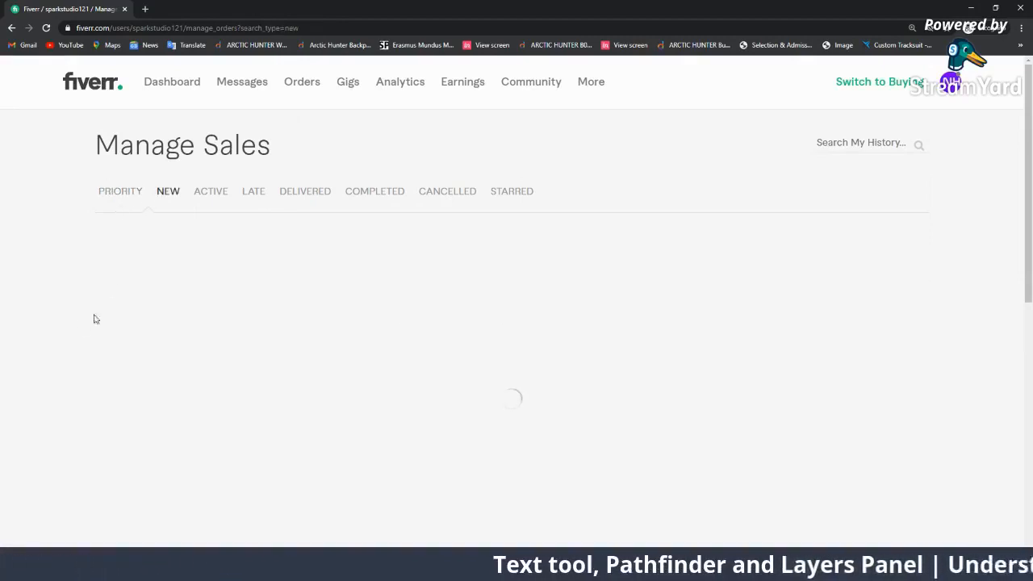
pyautogui.click(197, 198)
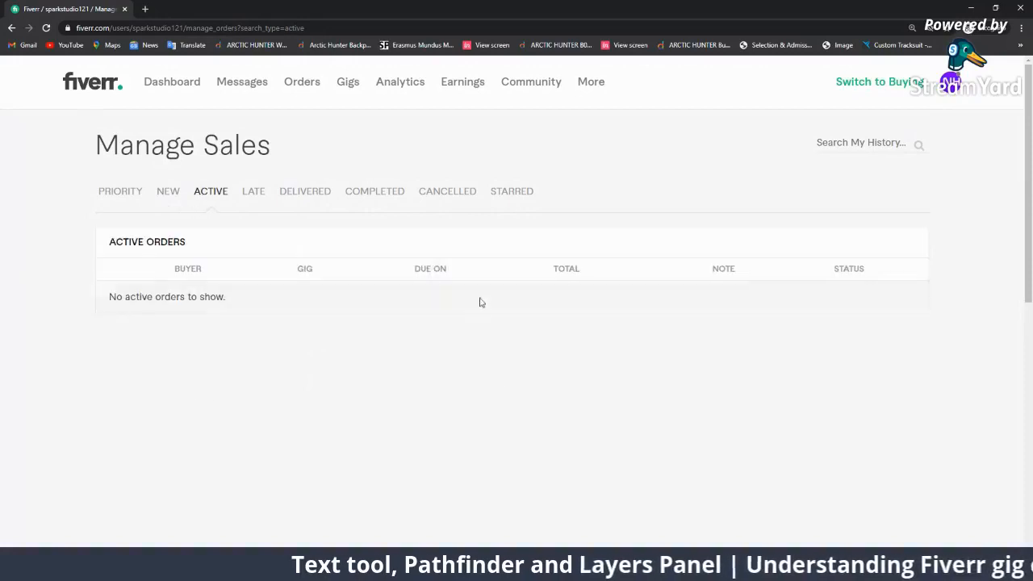
pyautogui.click(253, 194)
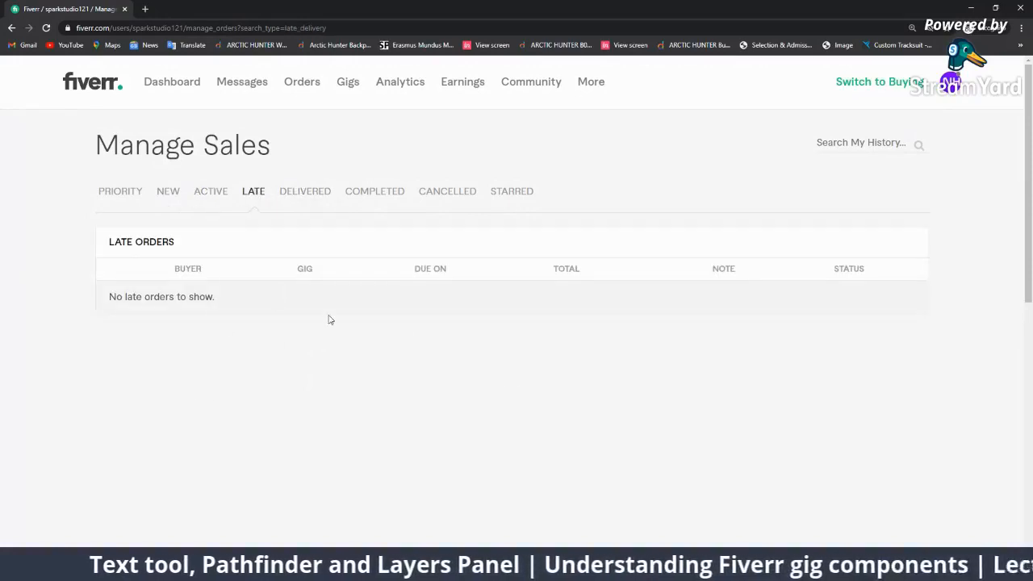
pyautogui.click(305, 194)
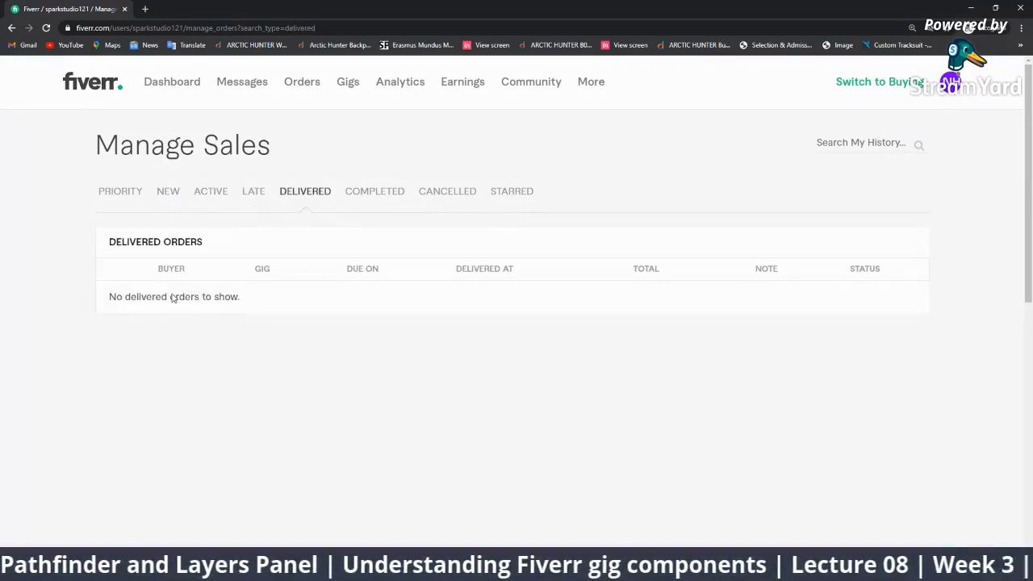
pyautogui.click(392, 195)
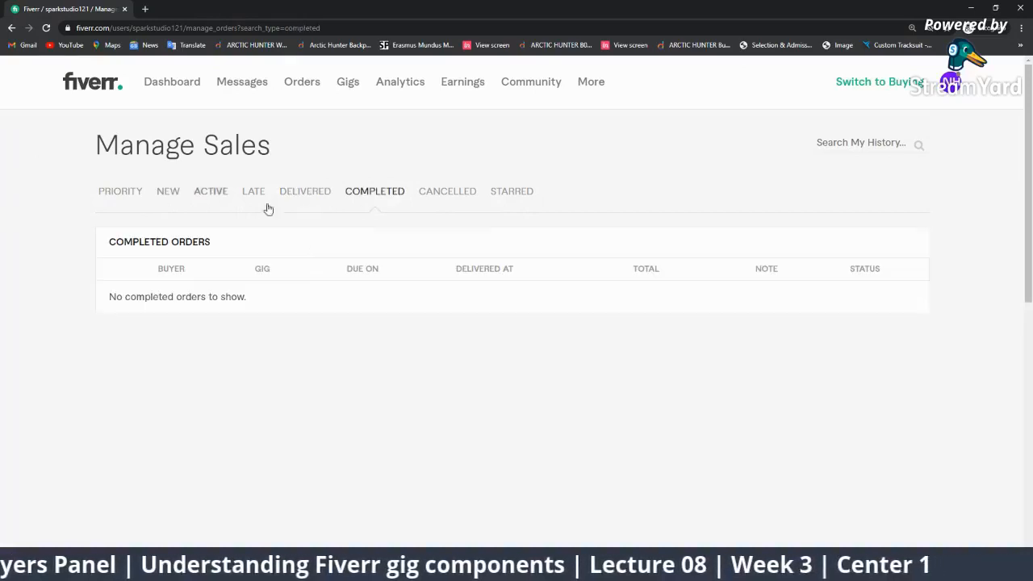
# Revisit the delivered orders, view the cancelled and starred orders, and return to the priority list.
pyautogui.click(318, 195)
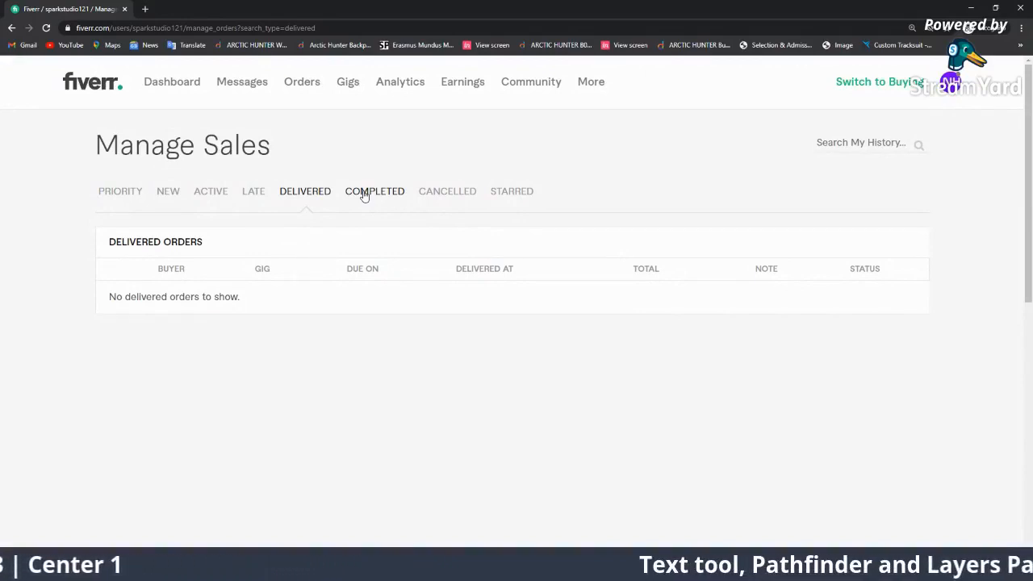
pyautogui.click(452, 193)
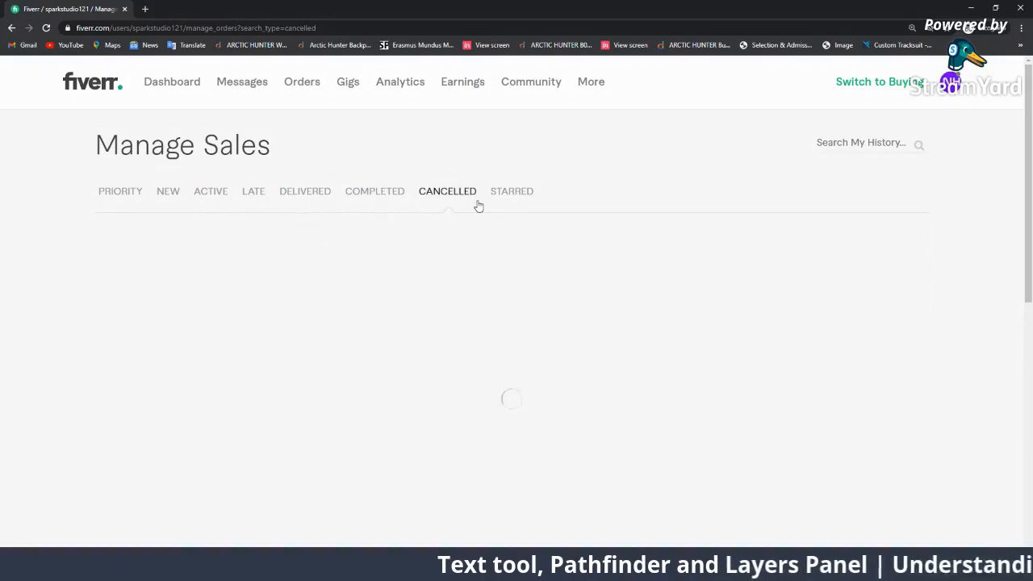
pyautogui.click(506, 195)
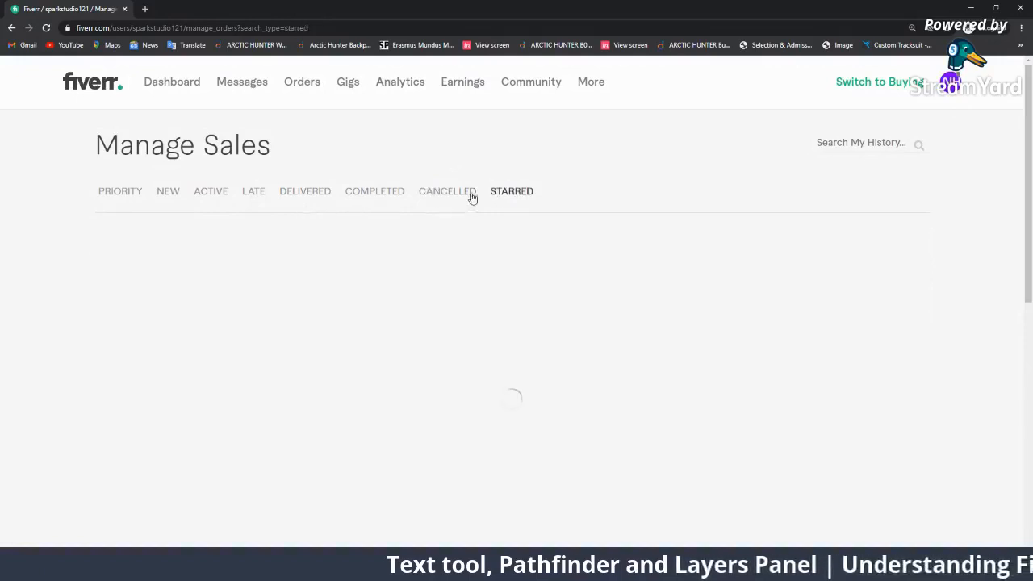
pyautogui.click(163, 198)
pyautogui.click(138, 197)
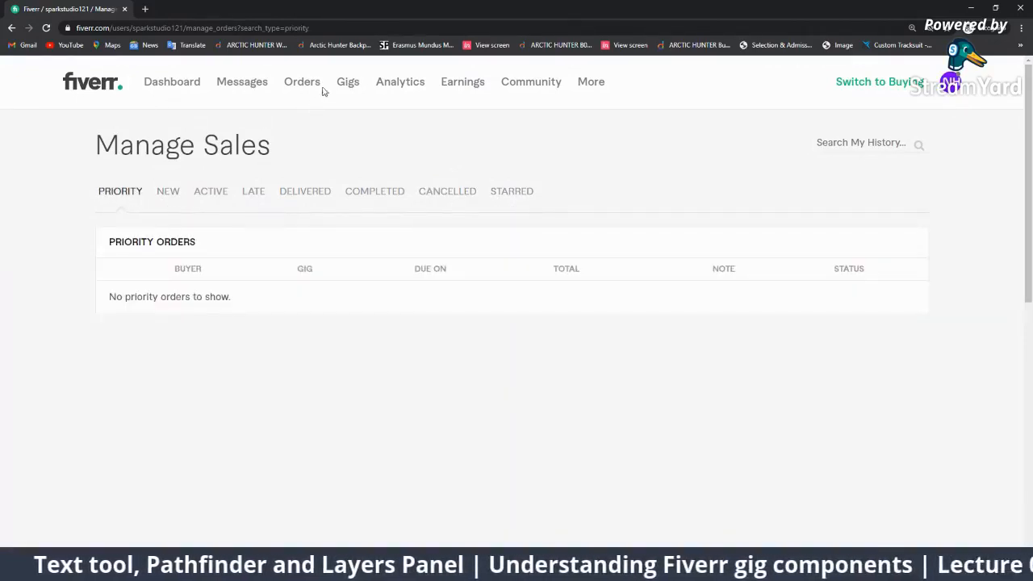
# Open the gigs page and go through the active, pending approval, requires modification, draft, denied and paused gigs.
pyautogui.click(347, 84)
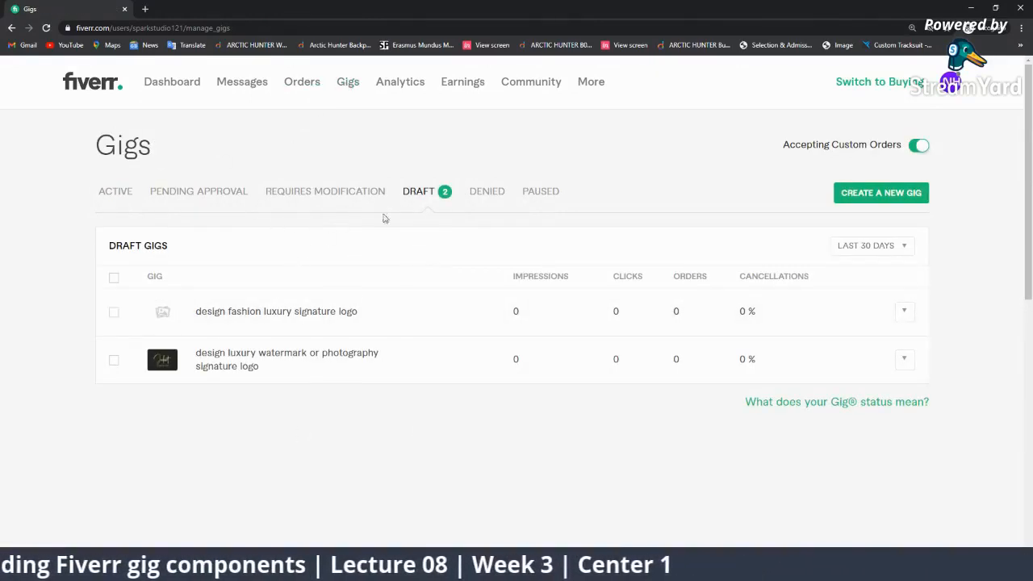
pyautogui.click(111, 194)
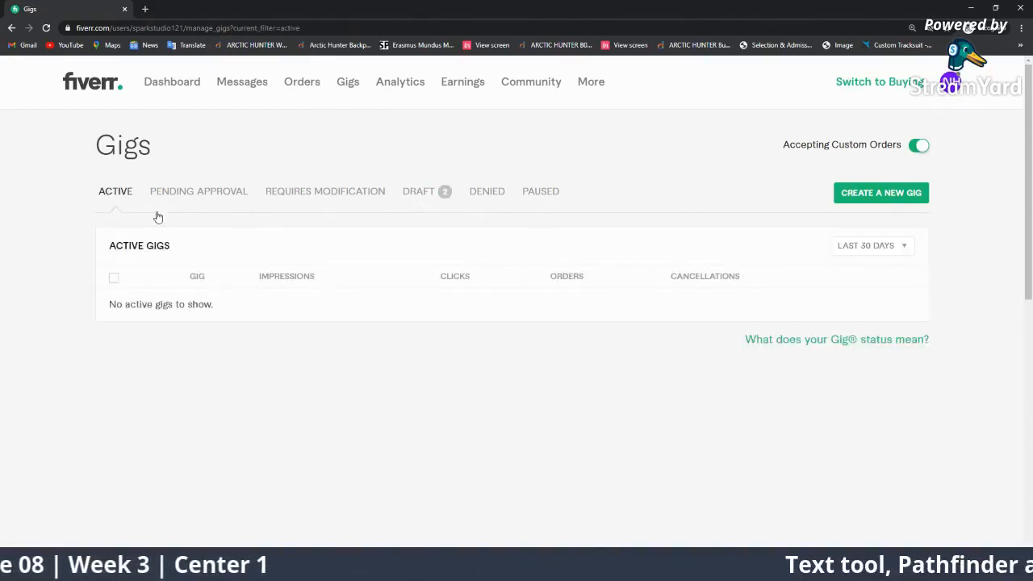
pyautogui.click(226, 199)
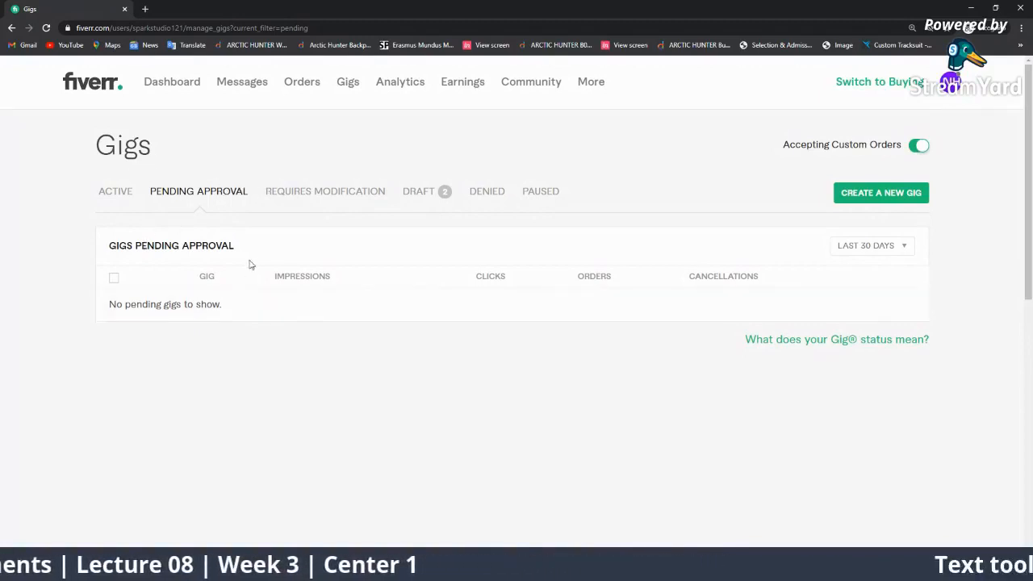
pyautogui.click(315, 195)
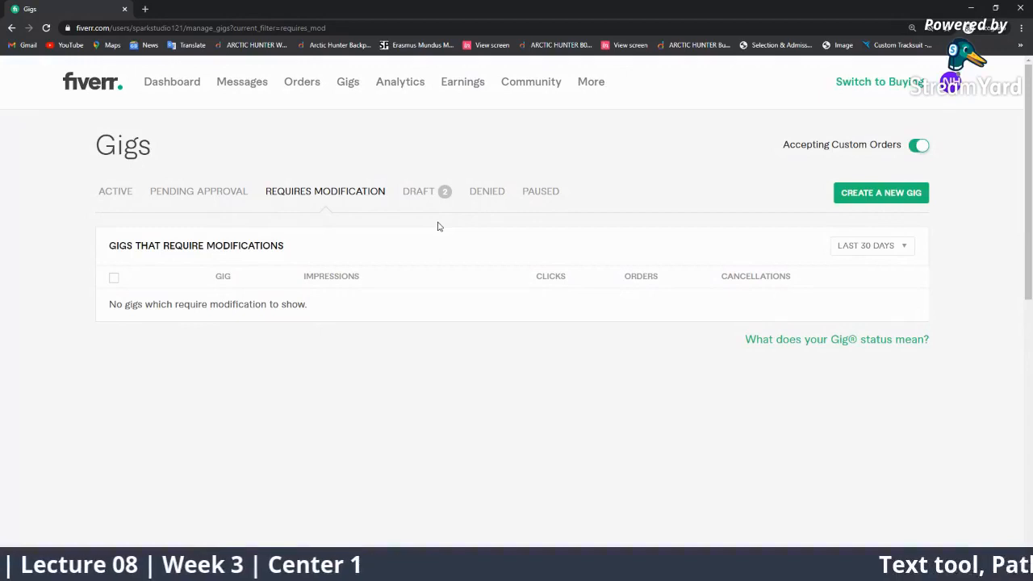
pyautogui.click(418, 191)
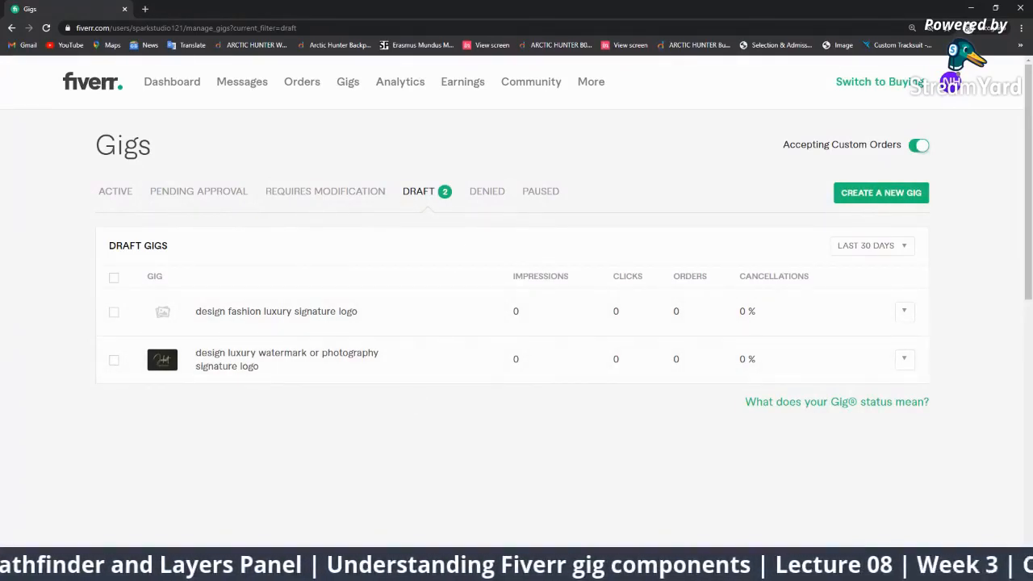
pyautogui.click(489, 192)
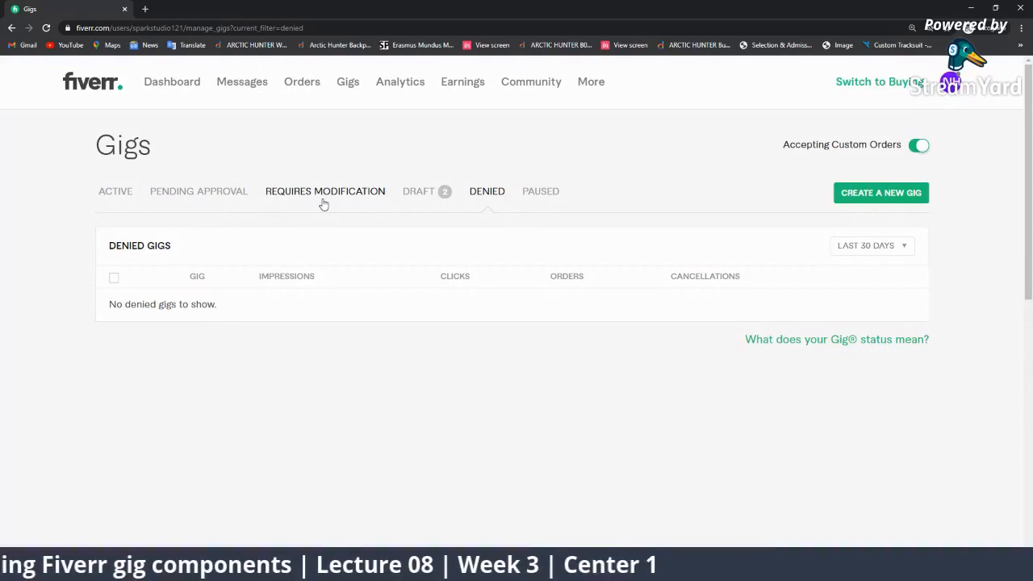
pyautogui.click(529, 193)
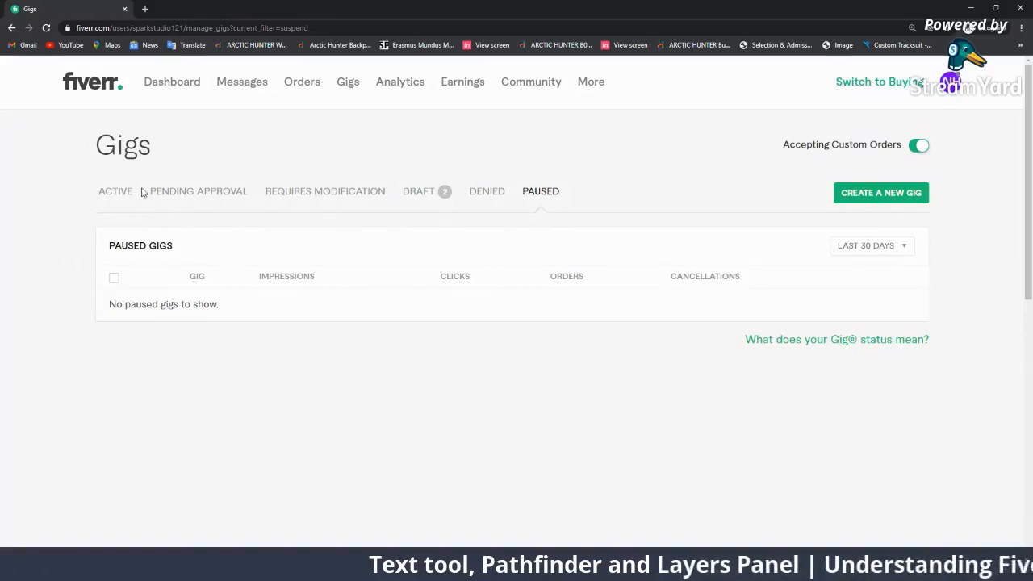
# Compare the active, pending approval and draft gigs once more, ending on the active gigs list.
pyautogui.click(109, 191)
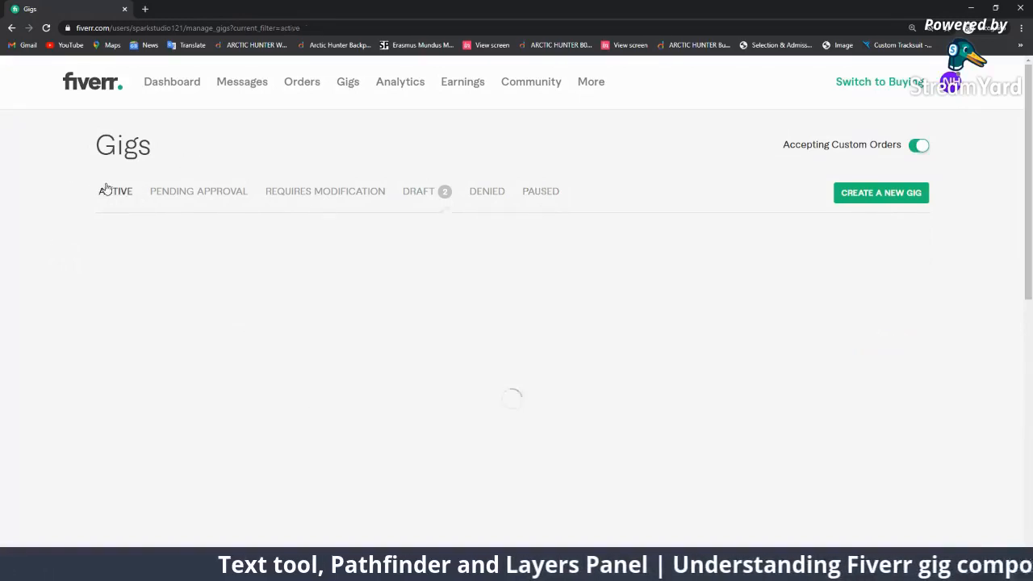
pyautogui.click(196, 203)
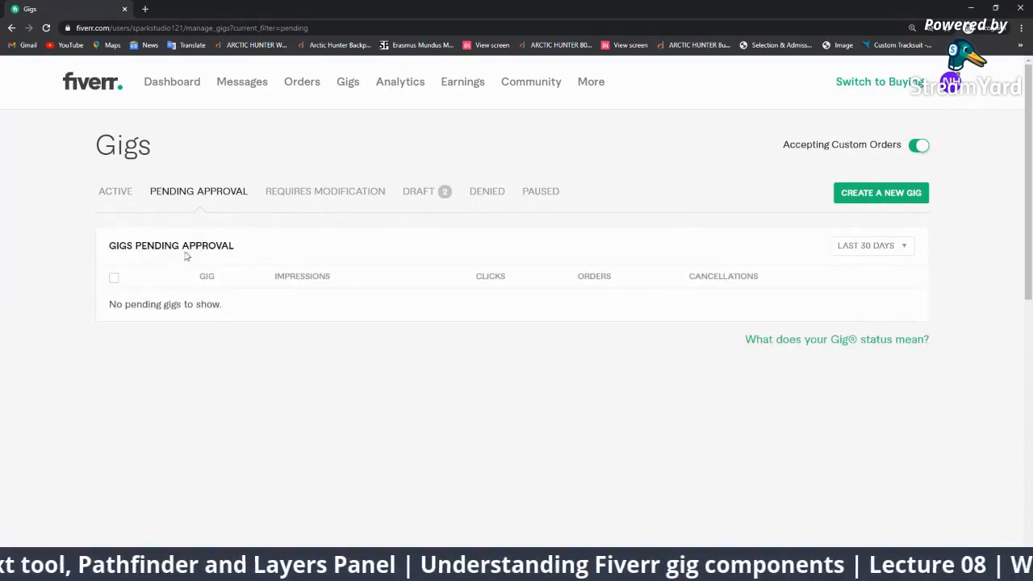
pyautogui.click(117, 200)
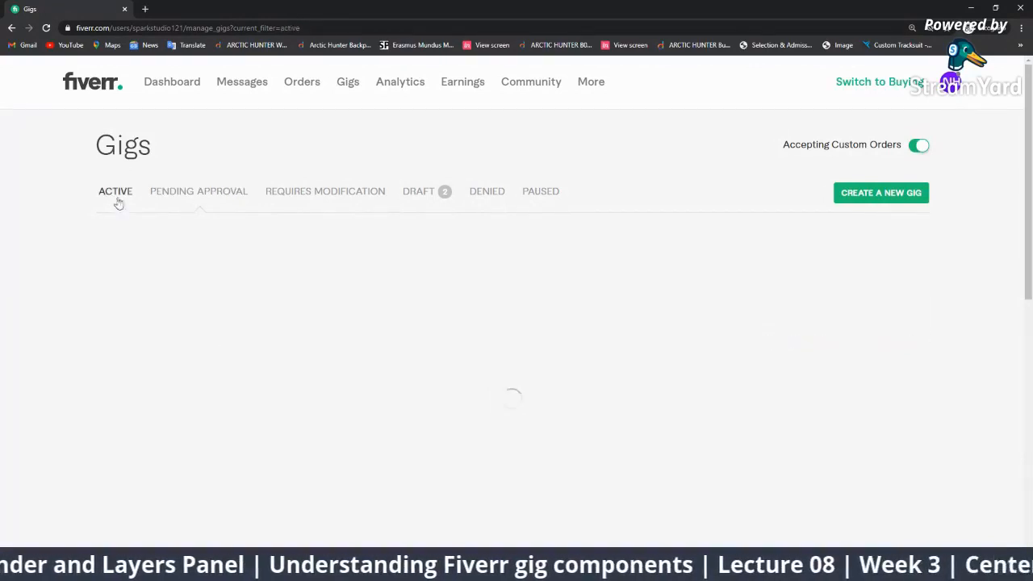
pyautogui.click(417, 196)
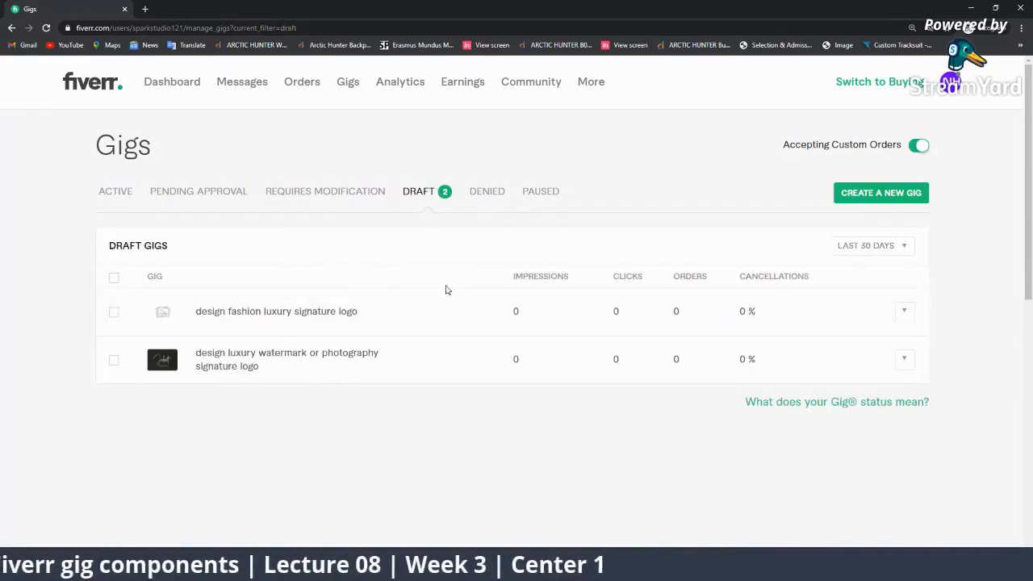
pyautogui.click(127, 200)
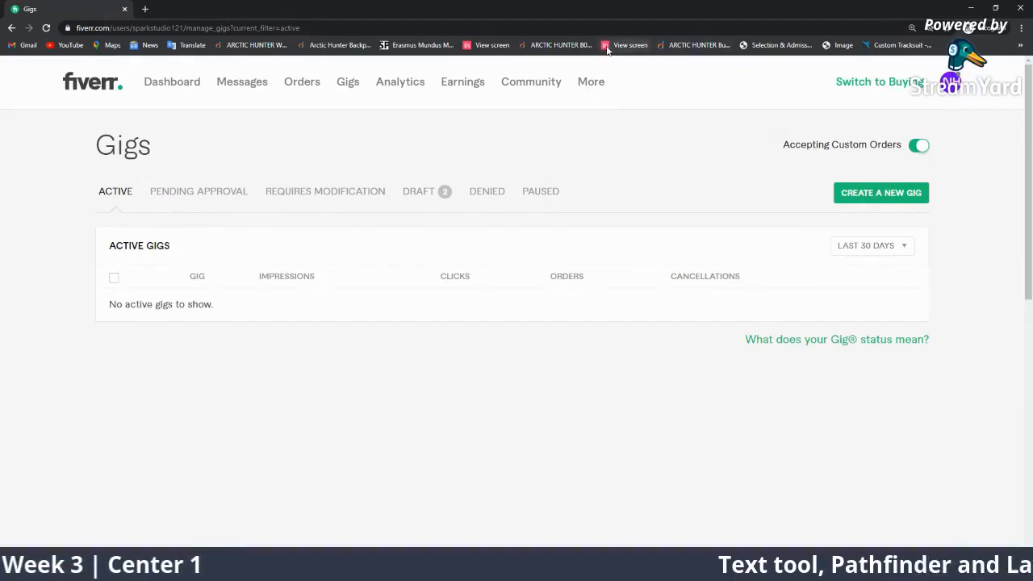
# Open the seller analytics and point out total completed orders, average selling price, earned in November and total earnings.
pyautogui.click(393, 88)
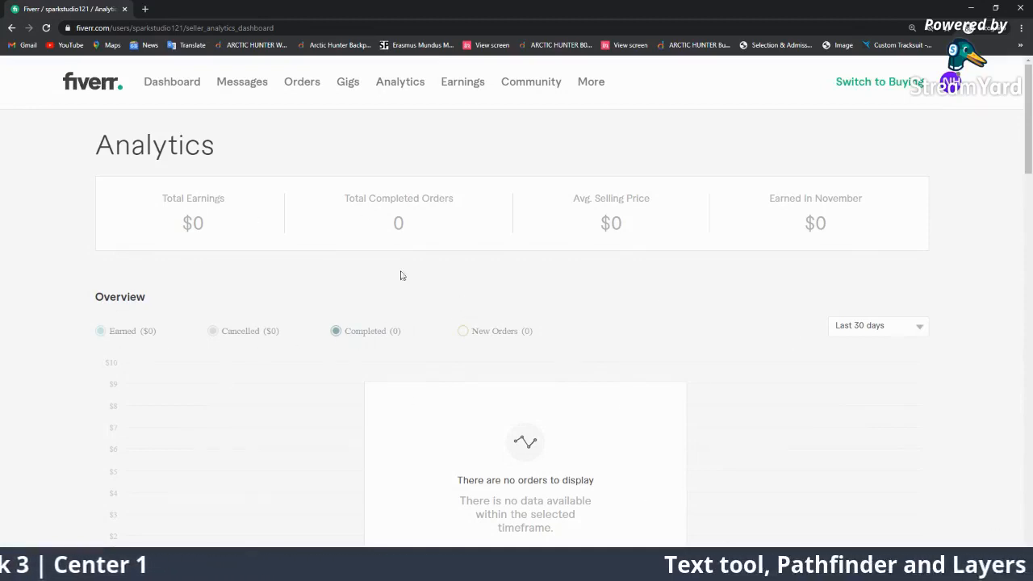
pyautogui.moveTo(476, 205); pyautogui.dragTo(327, 200)
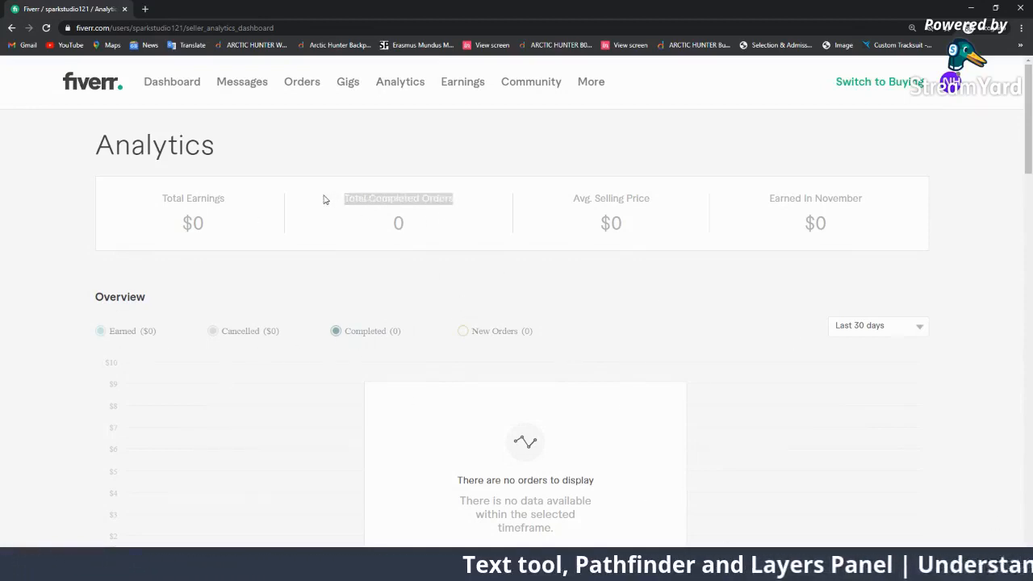
pyautogui.moveTo(649, 202); pyautogui.dragTo(563, 206)
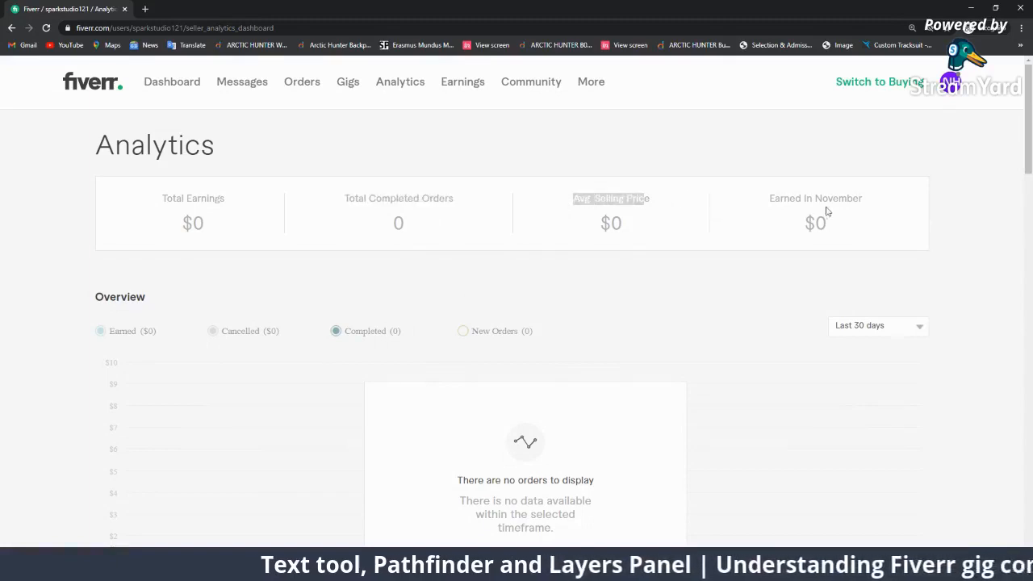
pyautogui.moveTo(866, 205); pyautogui.dragTo(727, 202)
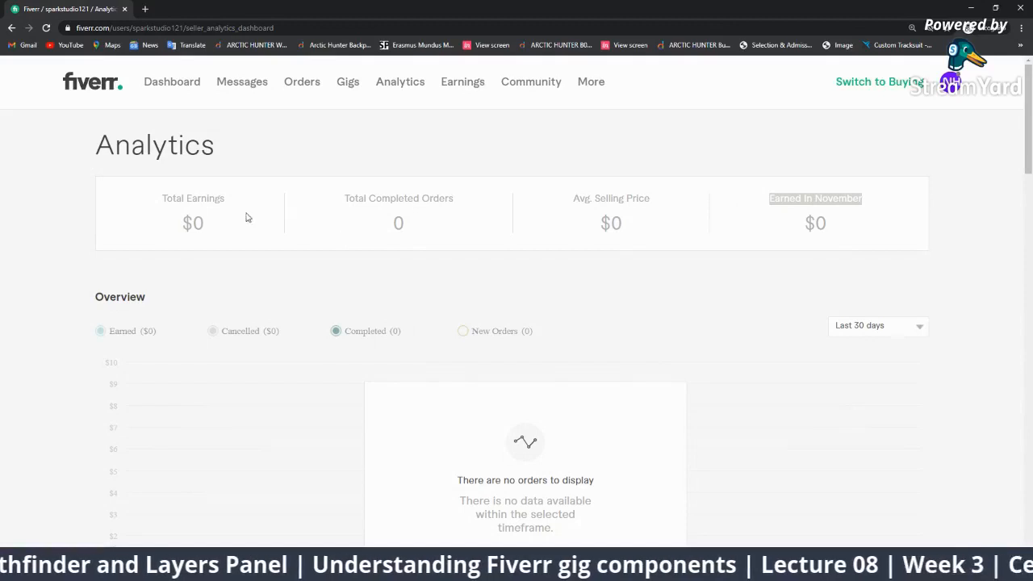
pyautogui.moveTo(225, 200); pyautogui.dragTo(147, 202)
pyautogui.click(384, 289)
# Show the analytics overview chart and change its timeframe to Last 3 months.
pyautogui.scroll(-2, 364, 286)
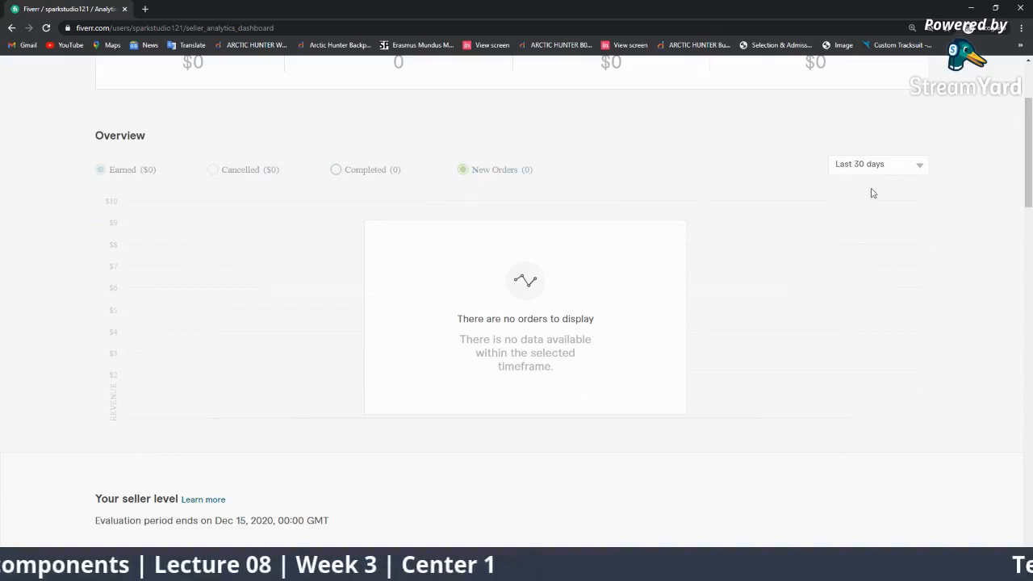
pyautogui.click(883, 164)
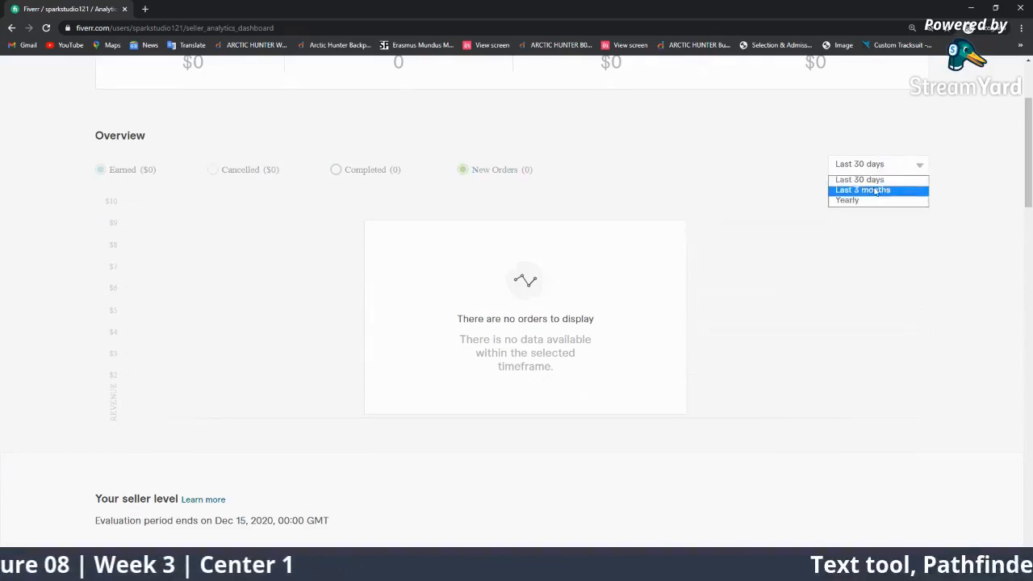
pyautogui.click(872, 189)
pyautogui.click(883, 167)
pyautogui.click(877, 201)
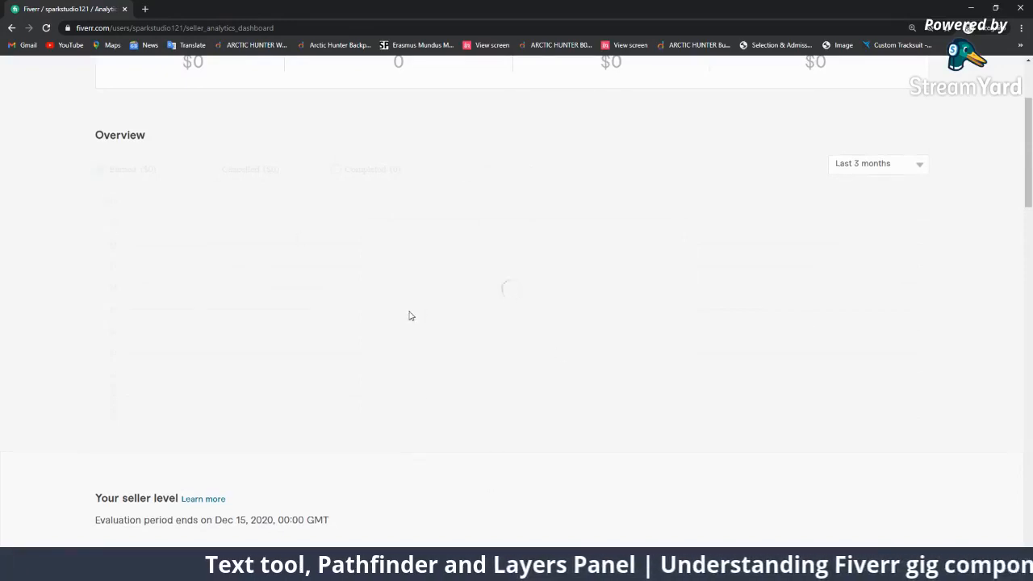
# Show the seller level track and point out the Level One goals for response rate, order completion, on-time delivery and rating.
pyautogui.scroll(-4, 505, 371)
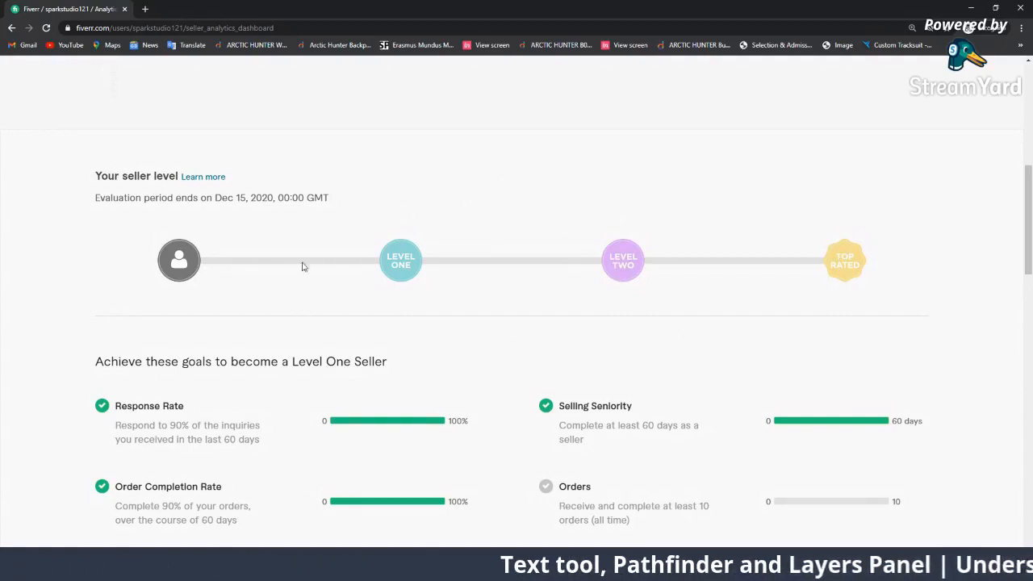
pyautogui.scroll(-1, 247, 267)
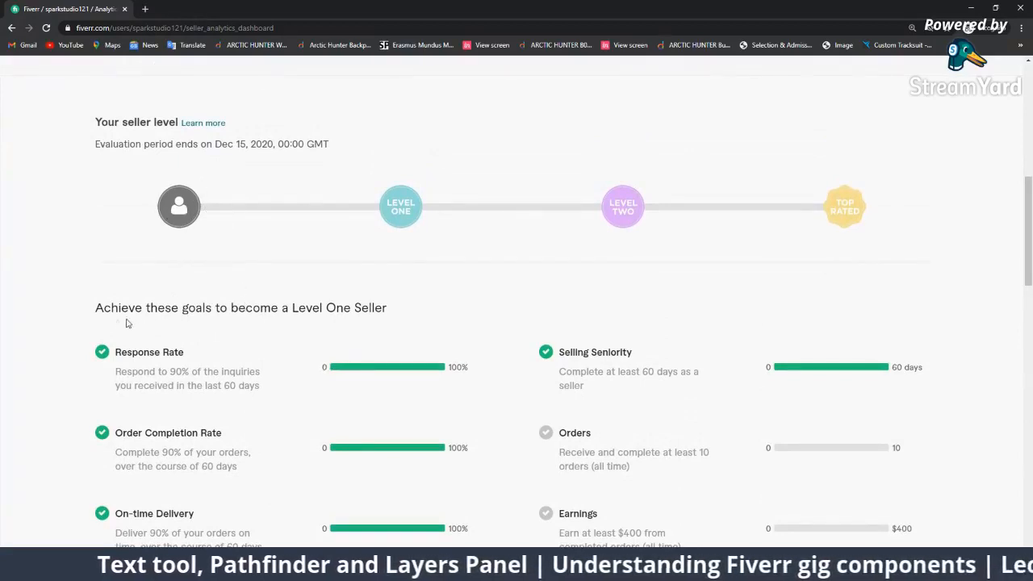
pyautogui.moveTo(94, 310); pyautogui.dragTo(393, 319)
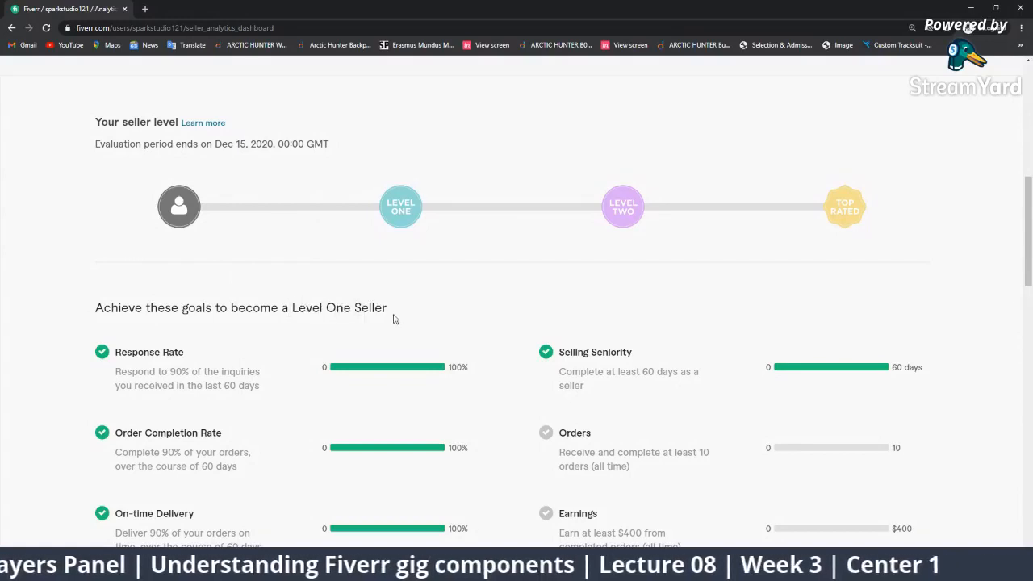
pyautogui.scroll(-2, 361, 371)
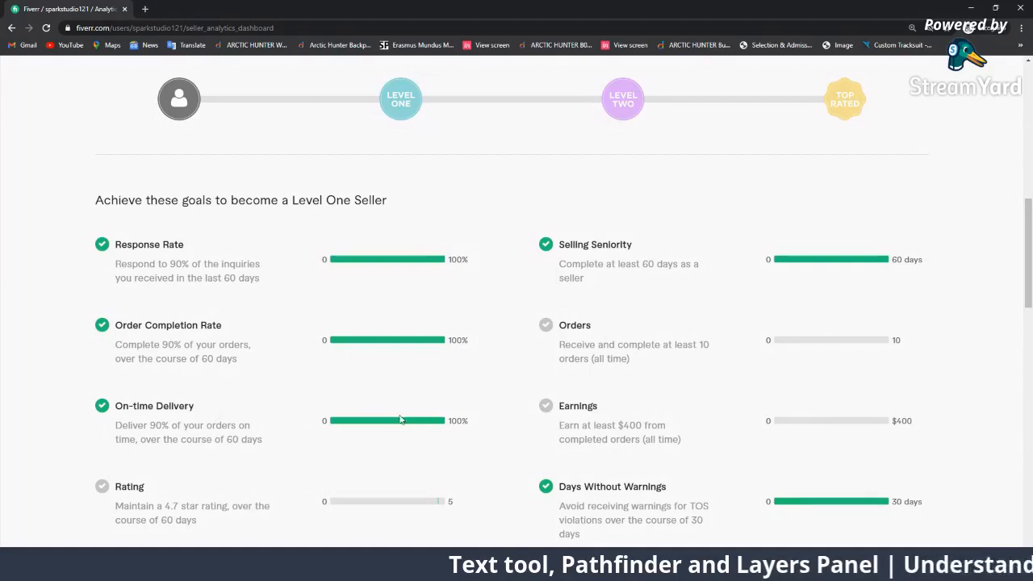
pyautogui.scroll(-2, 399, 412)
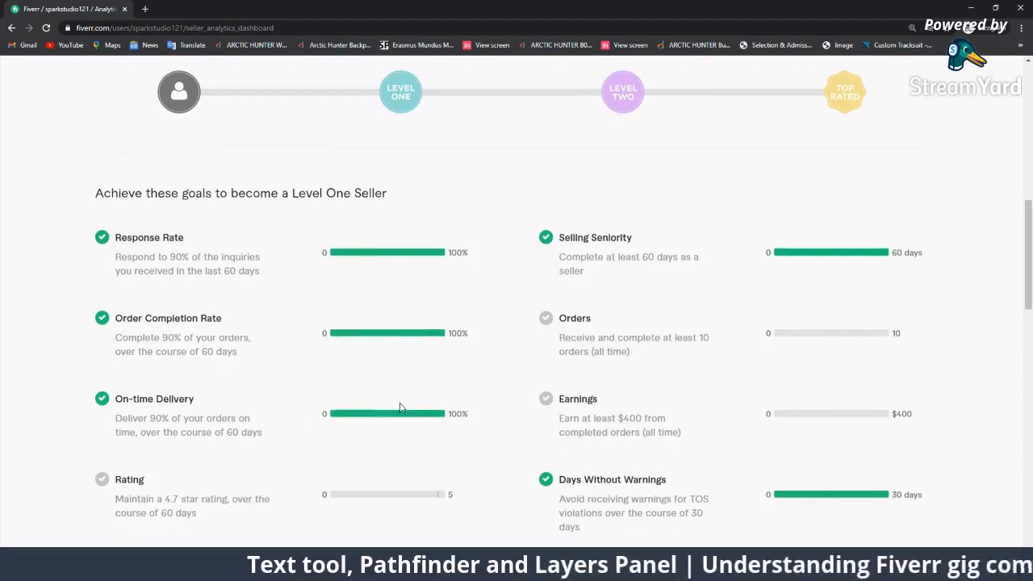
pyautogui.moveTo(127, 343); pyautogui.dragTo(401, 369)
pyautogui.click(449, 340)
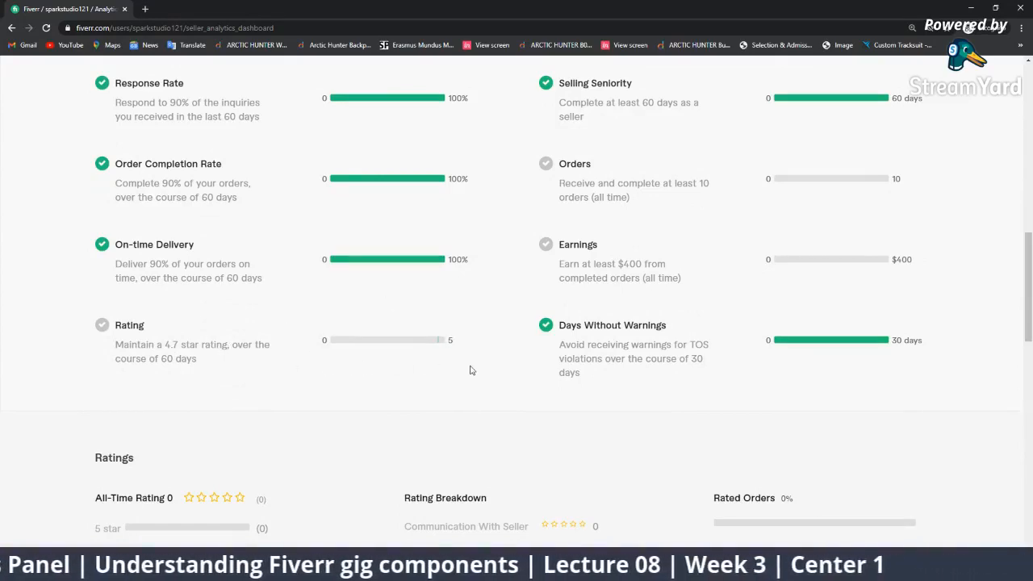
pyautogui.scroll(4, 484, 387)
pyautogui.scroll(-2, 804, 385)
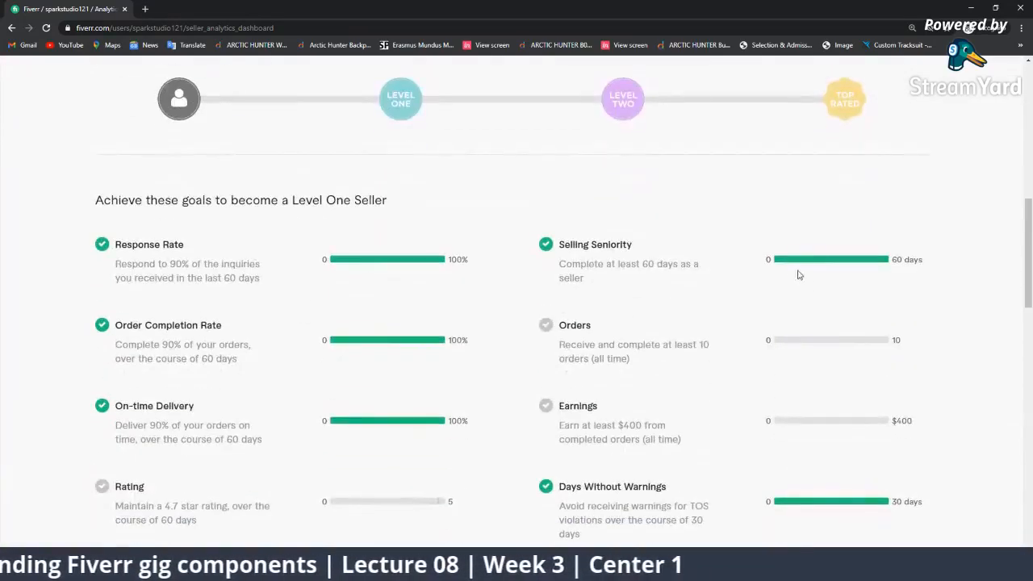
# Highlight the Level One requirements for selling seniority (60 days) and completed orders (10).
pyautogui.moveTo(642, 268); pyautogui.dragTo(677, 267)
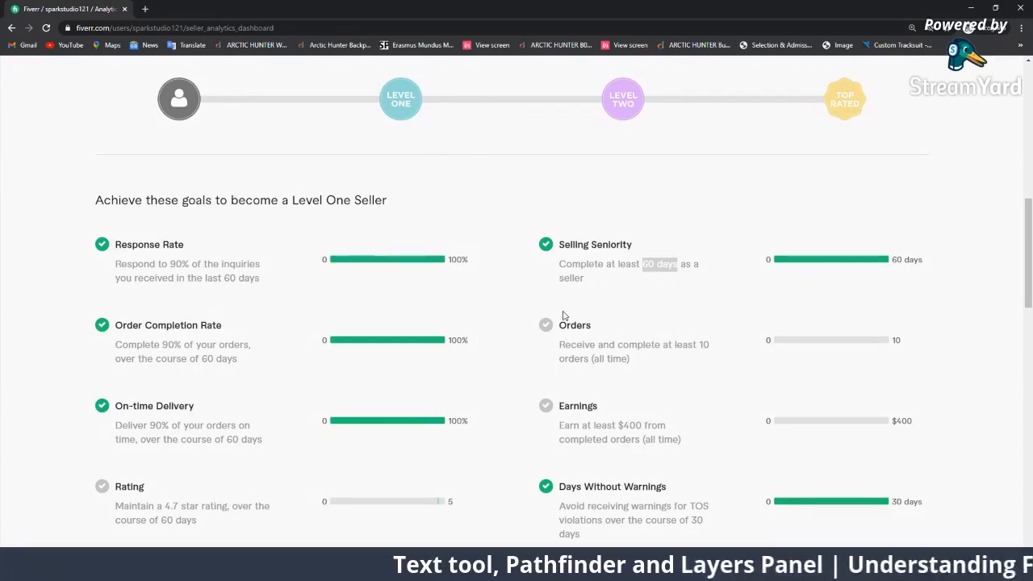
pyautogui.scroll(1, 560, 322)
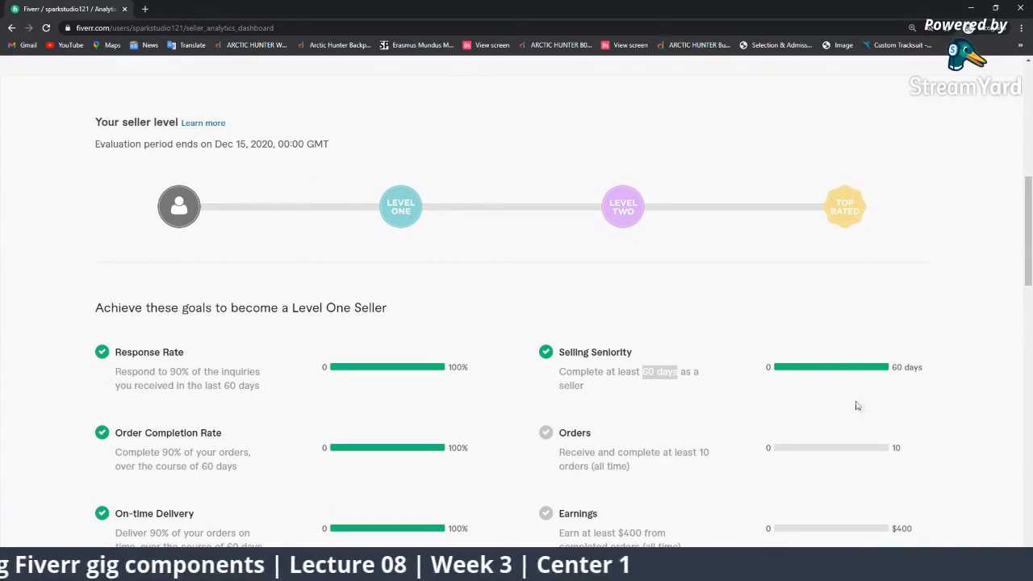
pyautogui.scroll(-1, 908, 418)
pyautogui.scroll(-1, 908, 417)
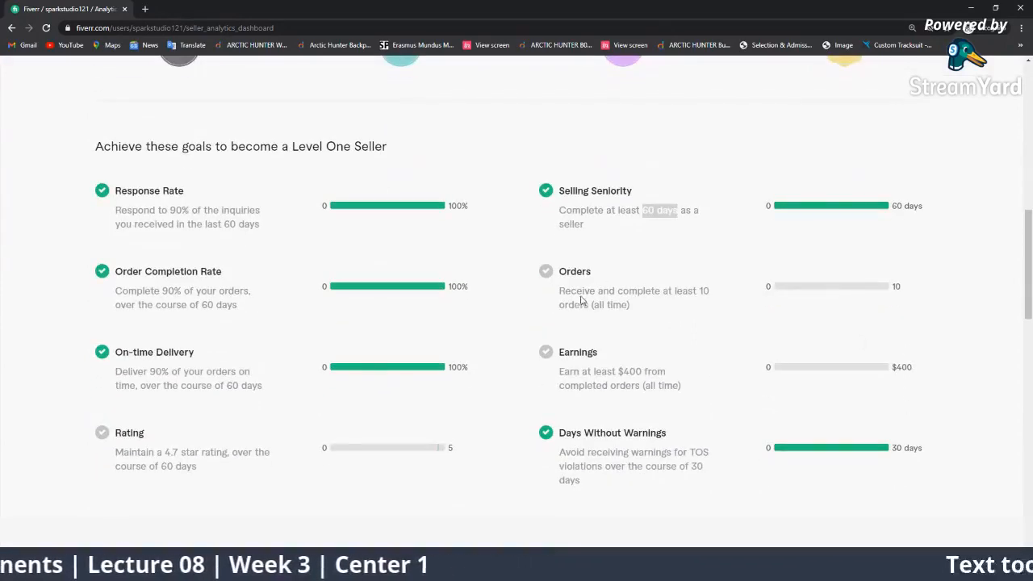
pyautogui.doubleClick(705, 292)
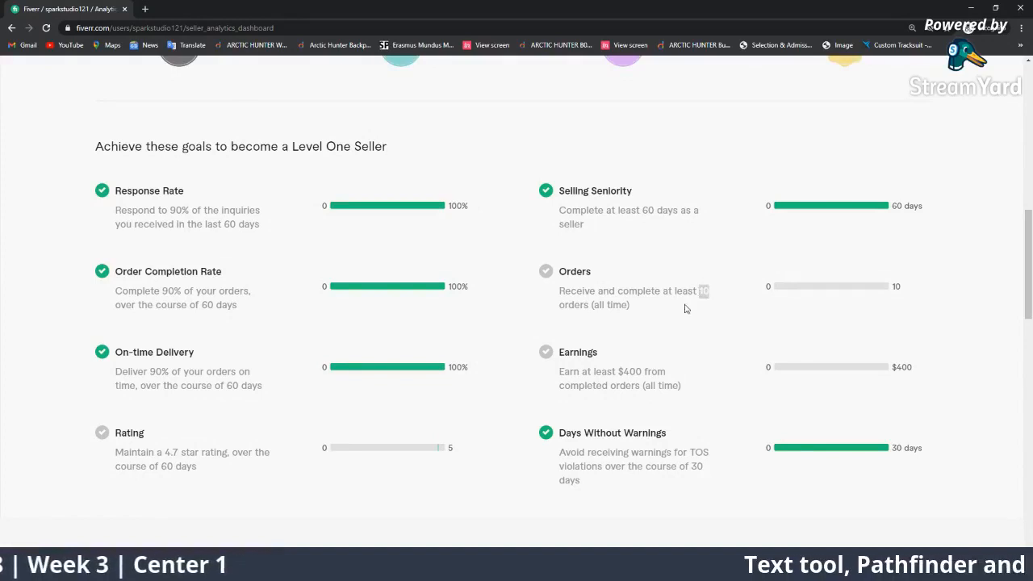
pyautogui.moveTo(672, 305); pyautogui.dragTo(634, 309)
pyautogui.click(627, 315)
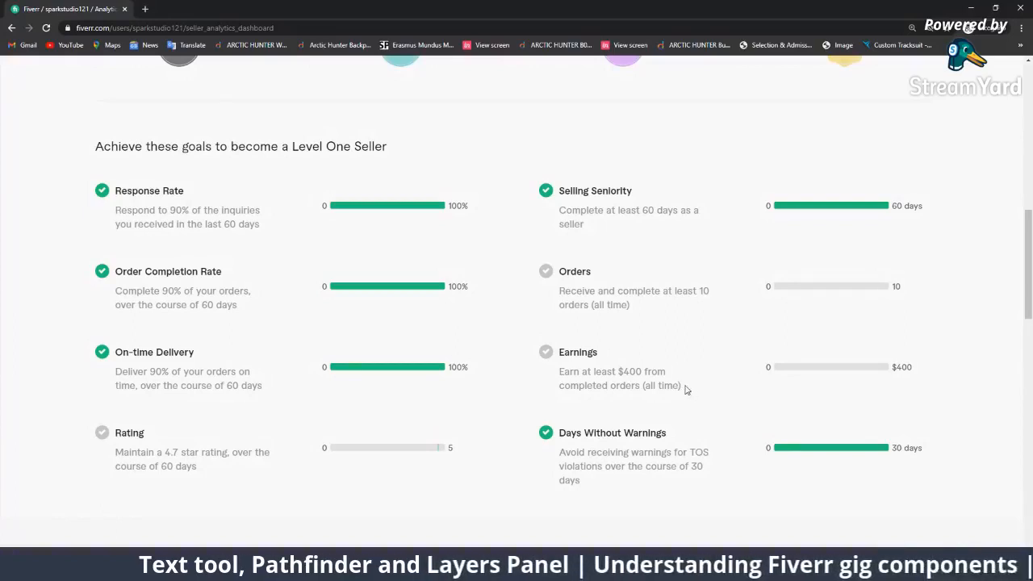
# Highlight the $400 earnings goal against the 10-order goal, and point out the days without warnings requirement.
pyautogui.moveTo(685, 390); pyautogui.dragTo(617, 370)
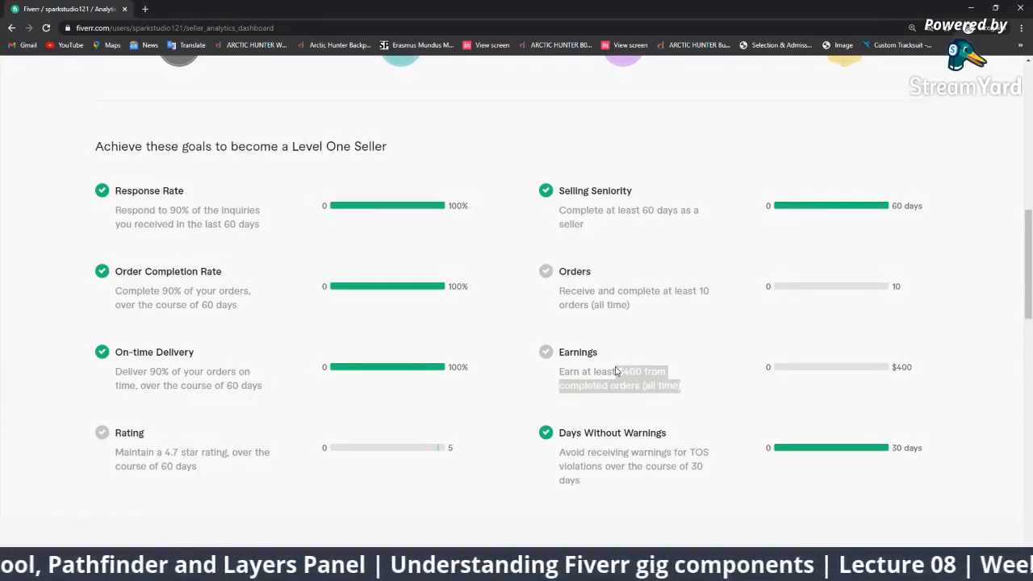
pyautogui.click(704, 290)
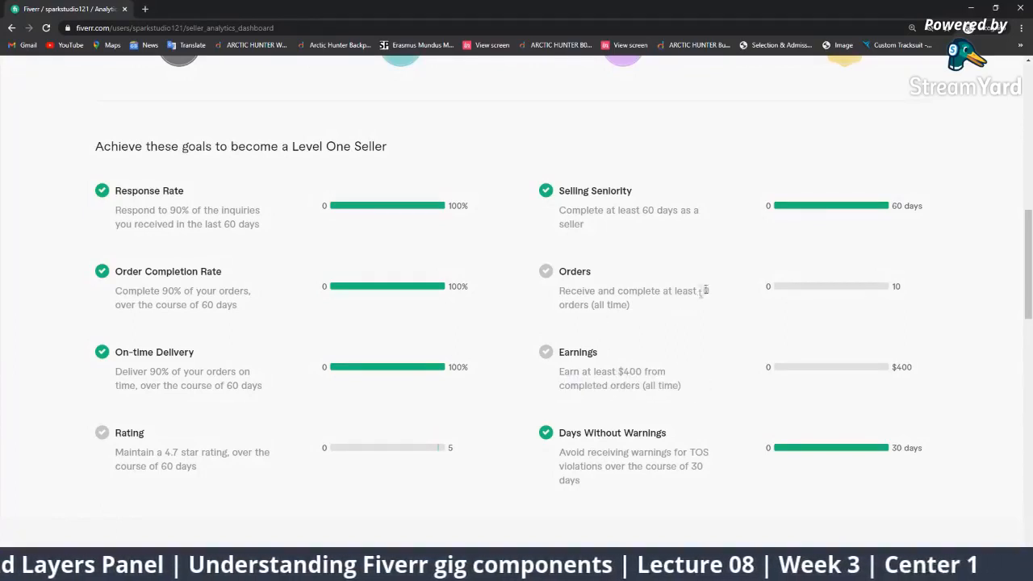
pyautogui.moveTo(704, 290); pyautogui.dragTo(731, 309)
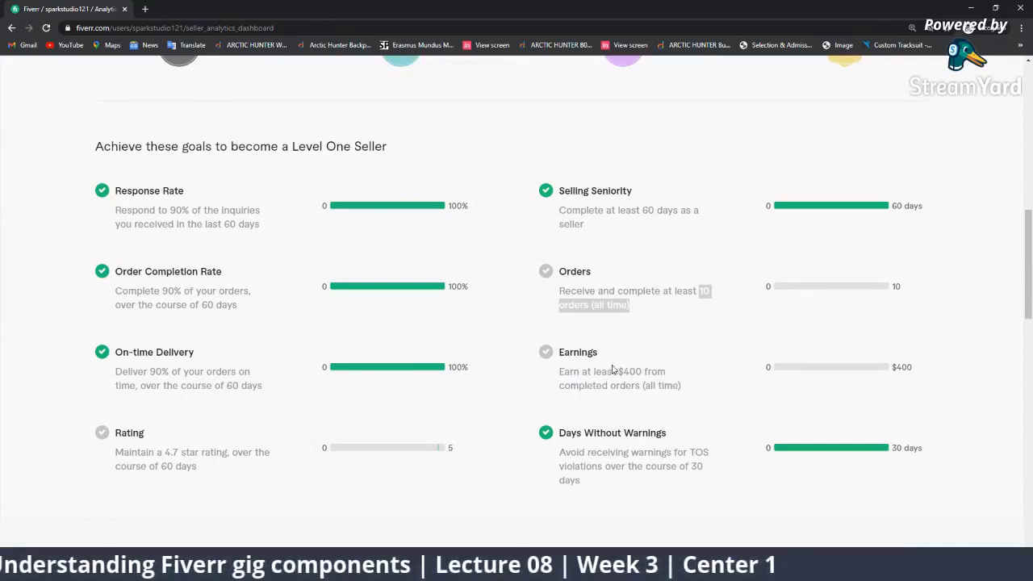
pyautogui.moveTo(615, 370); pyautogui.dragTo(665, 376)
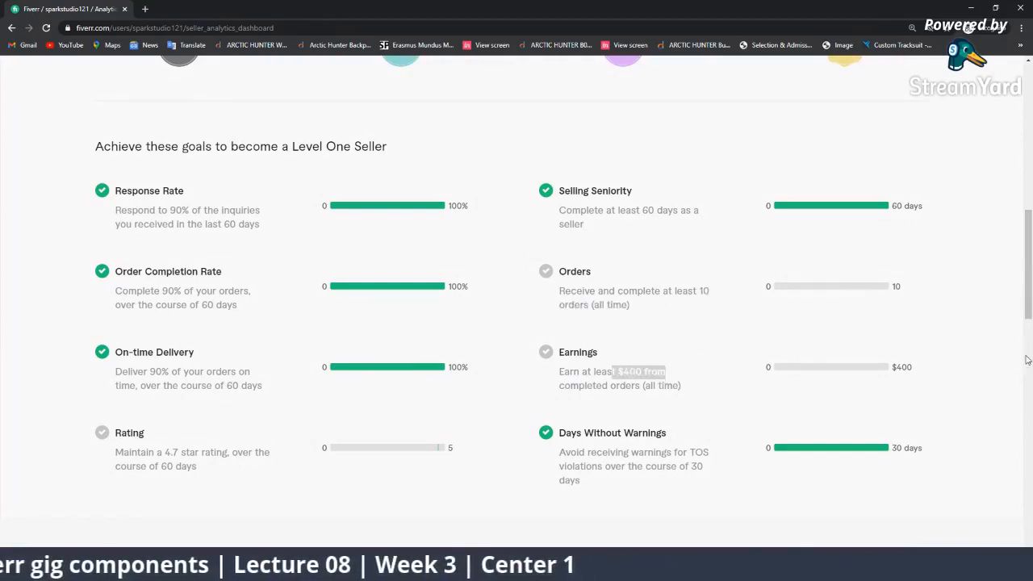
pyautogui.moveTo(705, 492); pyautogui.dragTo(549, 456)
pyautogui.click(735, 503)
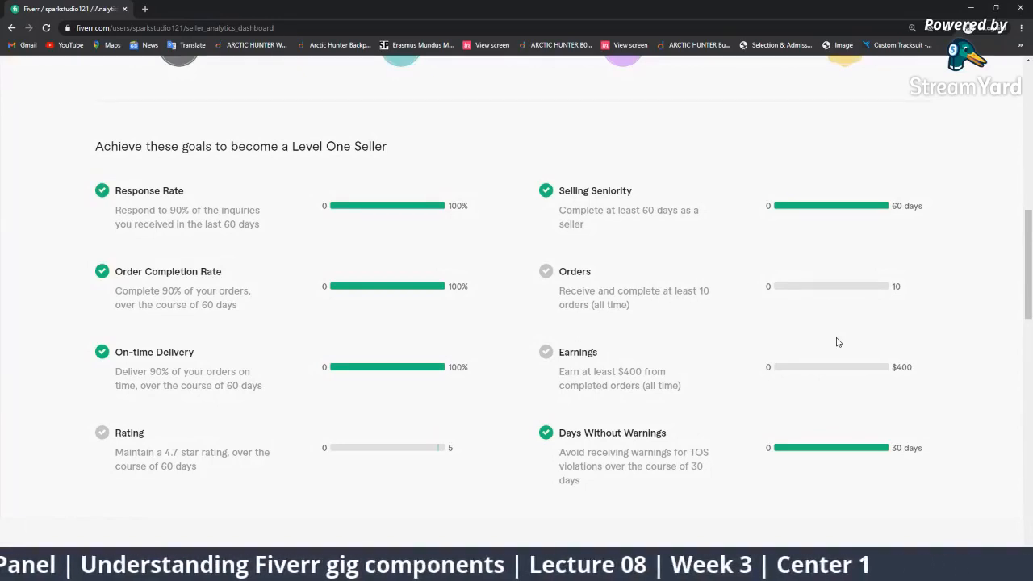
# Show the ratings section and the World Domination map on the analytics page.
pyautogui.scroll(-4, 495, 272)
pyautogui.scroll(-1, 144, 253)
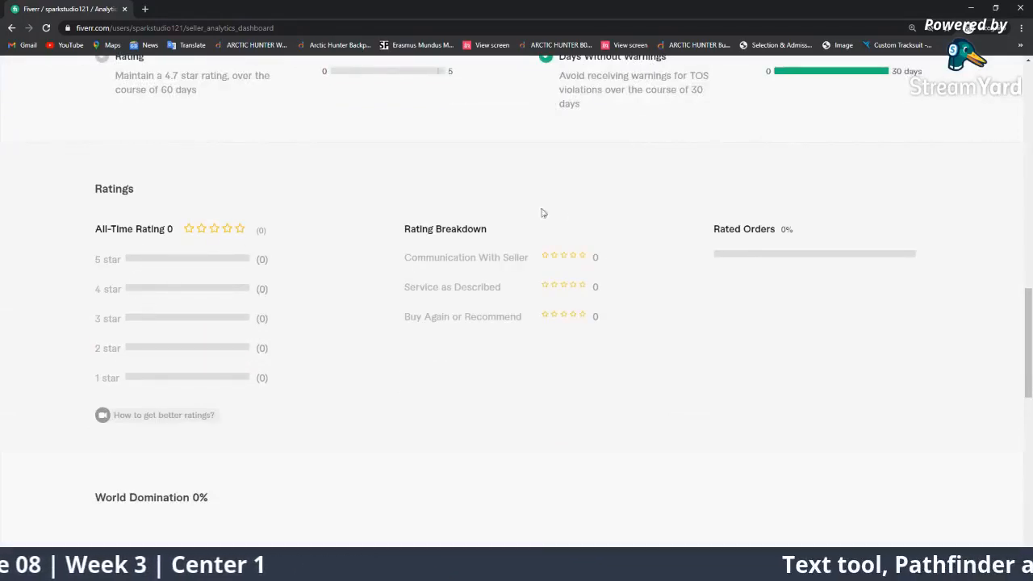
pyautogui.scroll(-3, 628, 343)
pyautogui.scroll(-1, 253, 366)
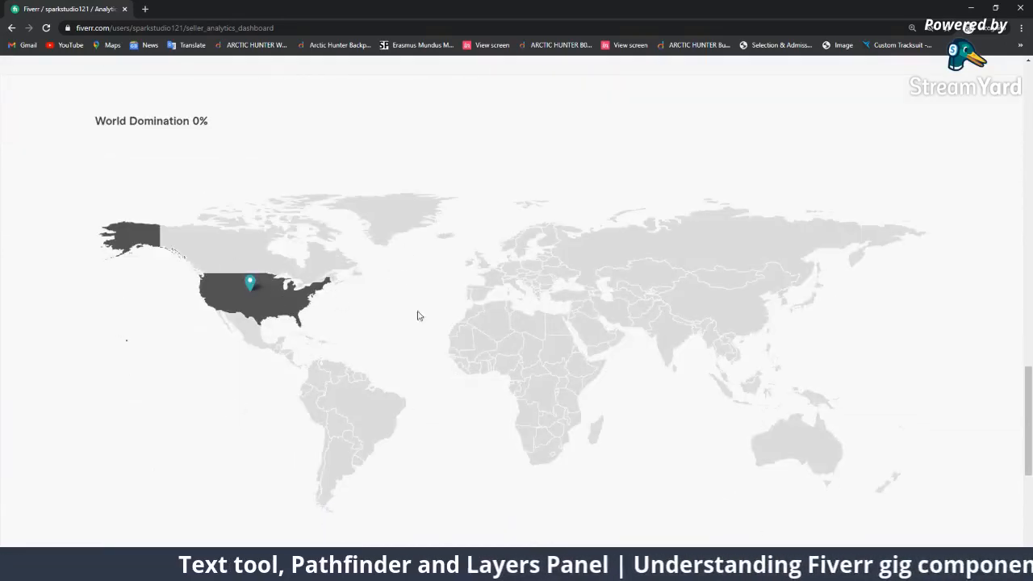
pyautogui.scroll(-4, 417, 314)
# Open the Earnings page and point out net income, withdrawn, used for purchases, the withdrawal methods and expected earnings.
pyautogui.scroll(3, 512, 368)
pyautogui.scroll(15, 515, 373)
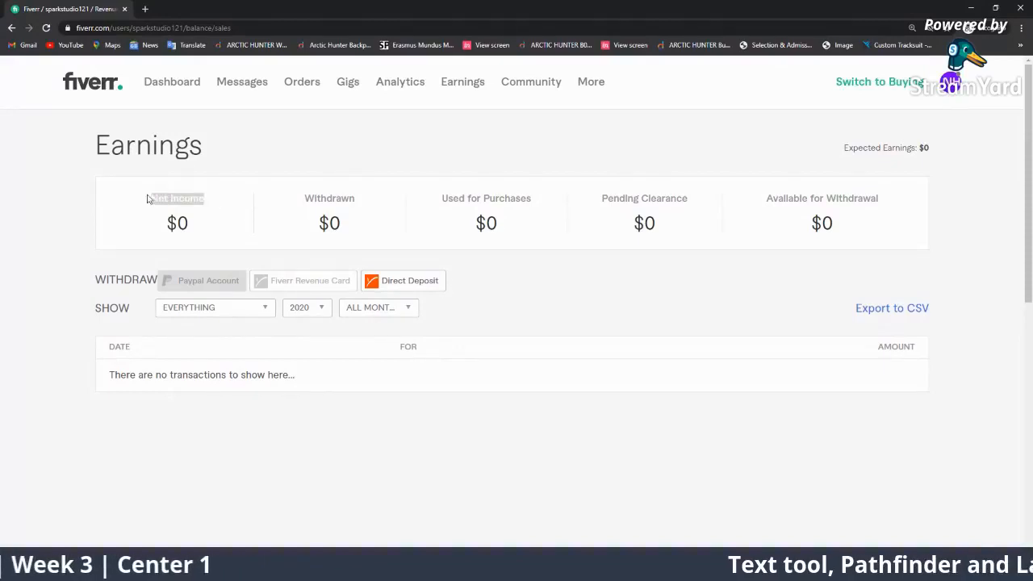
pyautogui.click(352, 206)
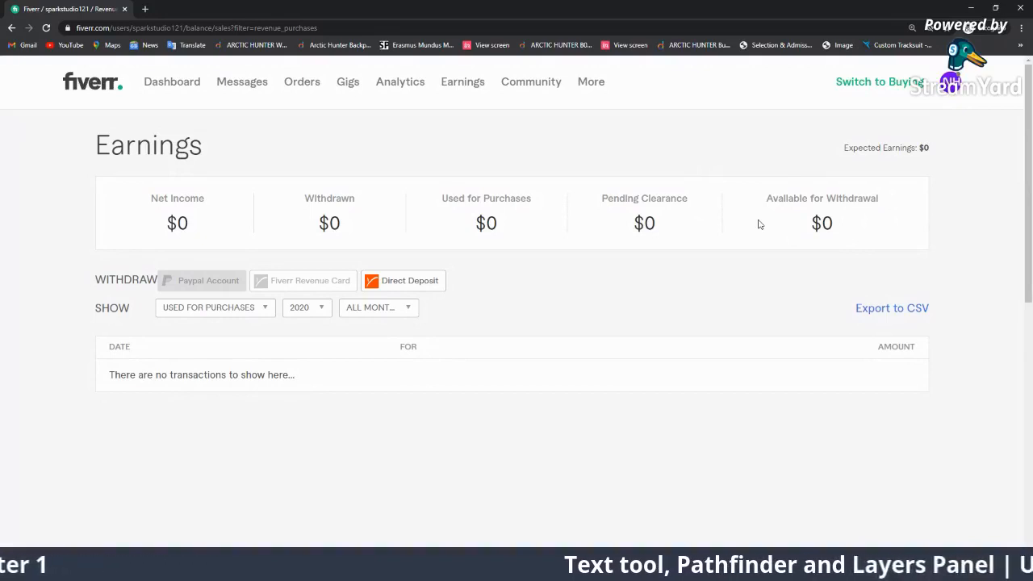
pyautogui.moveTo(214, 289)
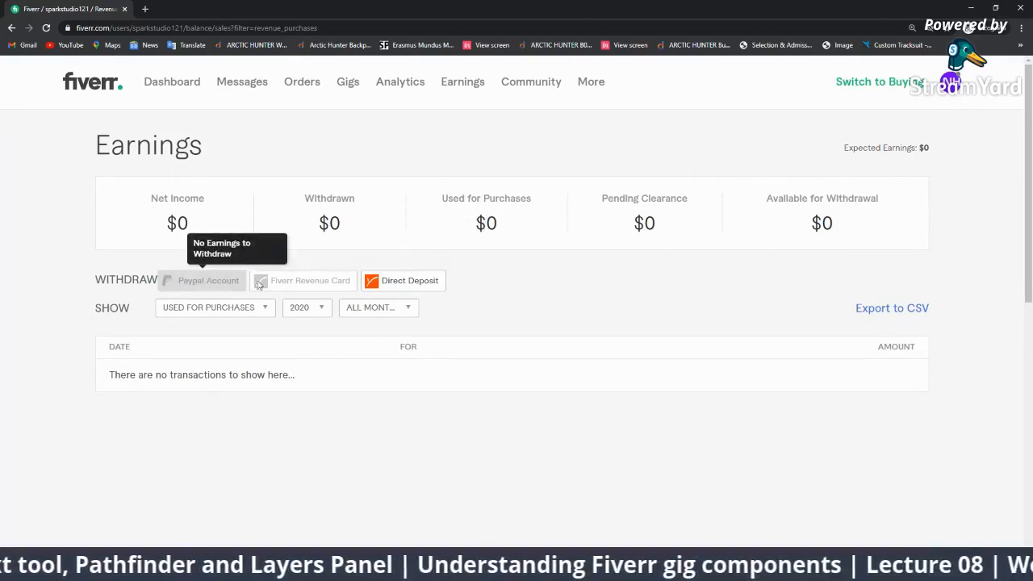
pyautogui.moveTo(283, 286)
pyautogui.moveTo(393, 292)
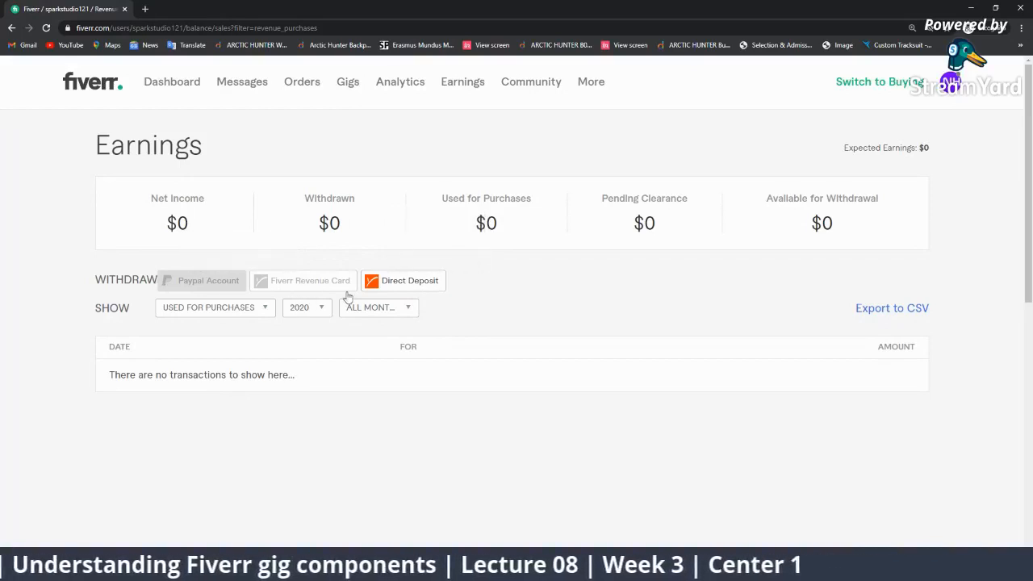
pyautogui.moveTo(348, 297)
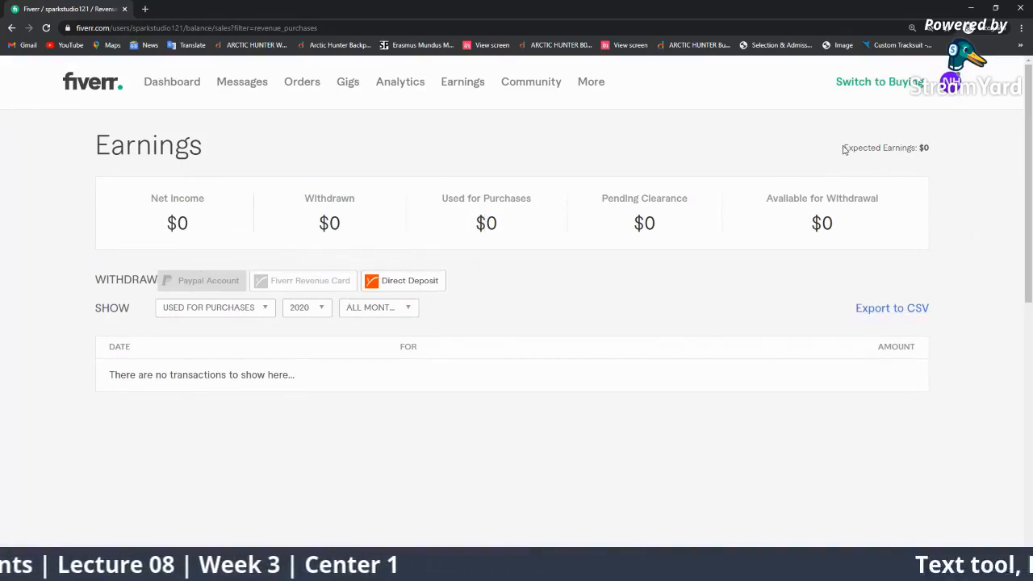
pyautogui.moveTo(845, 149); pyautogui.dragTo(933, 152)
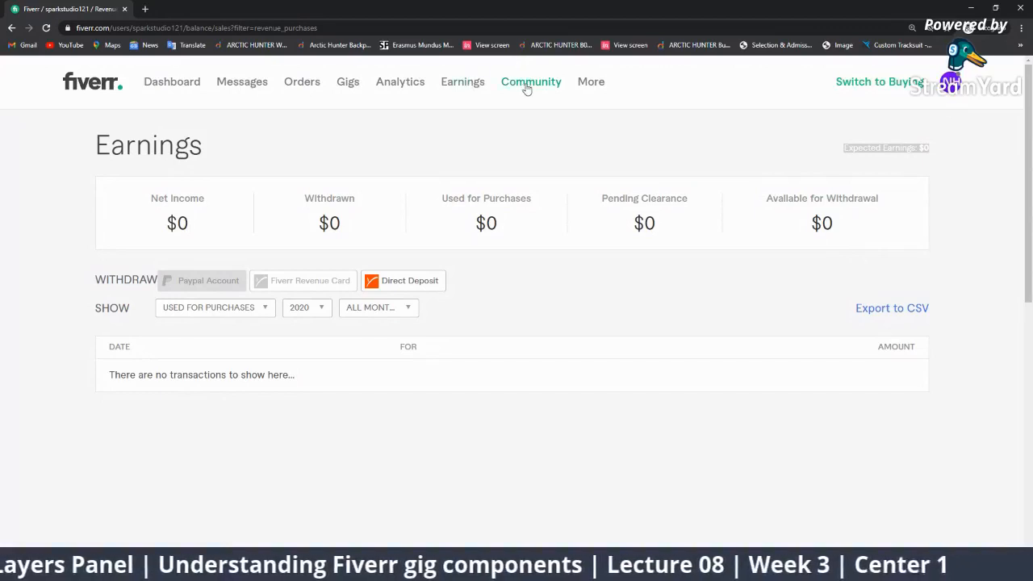
# Show the Community and More options, view My Contacts, and open the Buyer Requests page.
pyautogui.moveTo(527, 88)
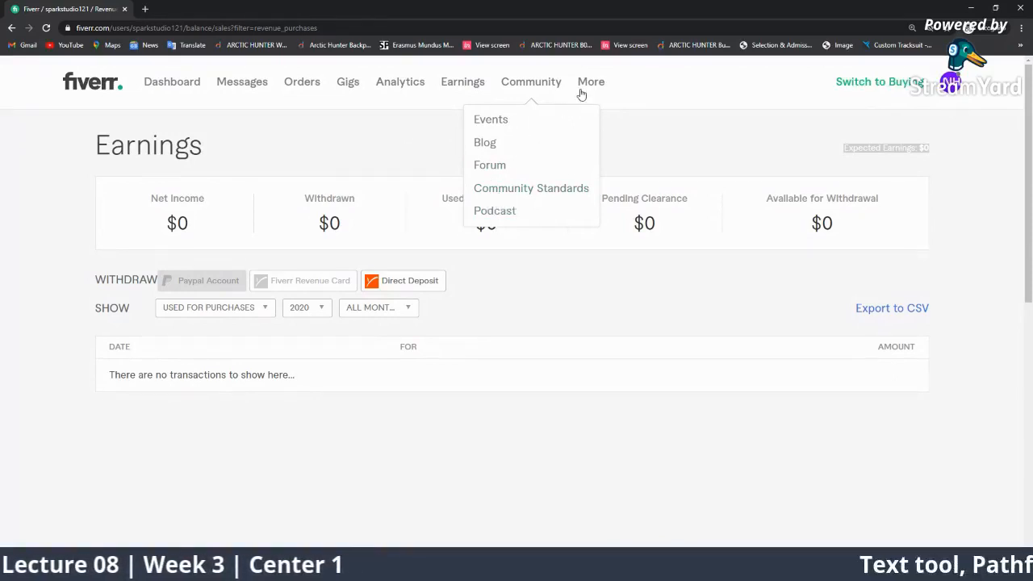
pyautogui.moveTo(581, 95)
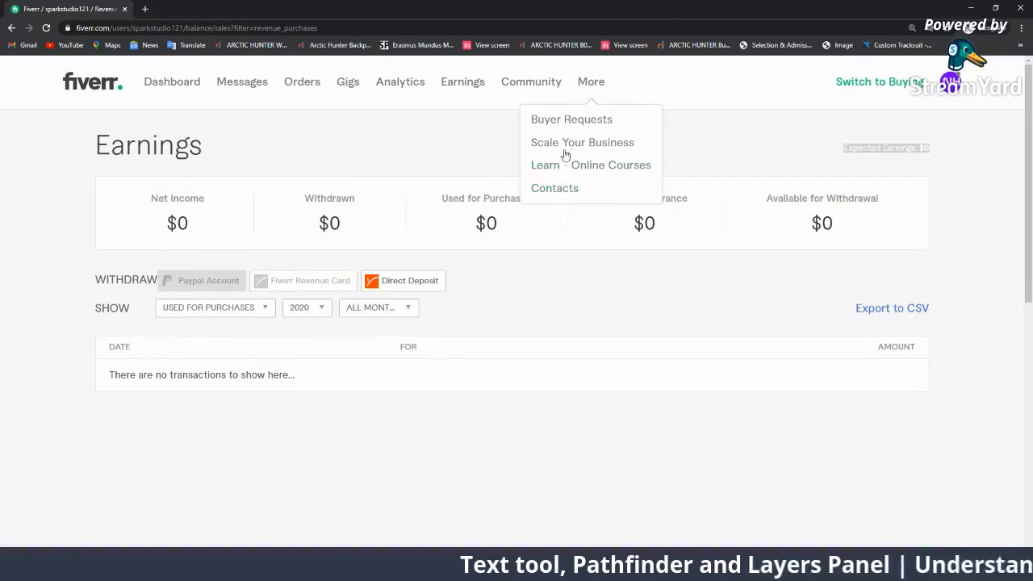
pyautogui.click(557, 188)
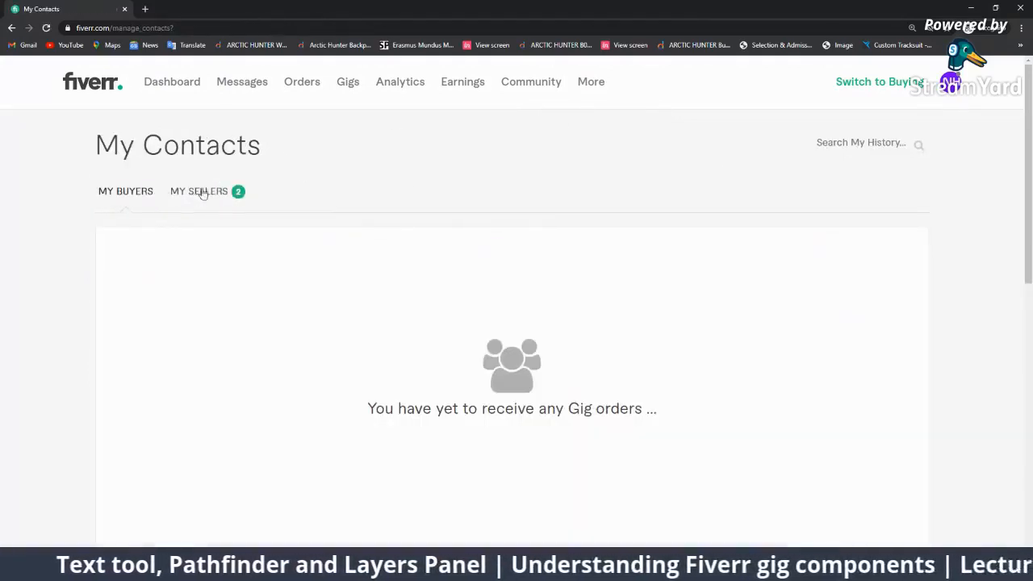
pyautogui.moveTo(601, 83)
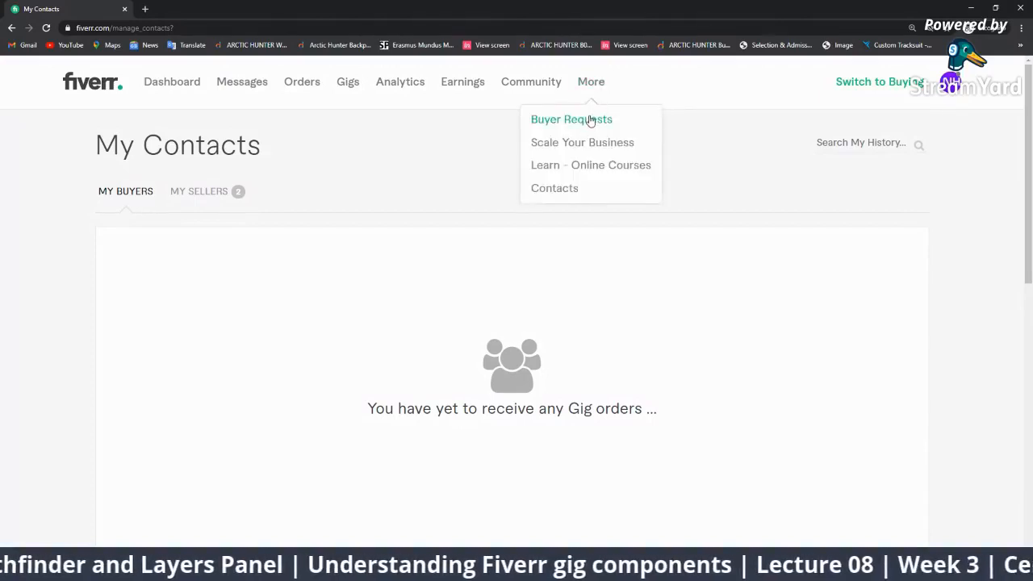
pyautogui.click(590, 120)
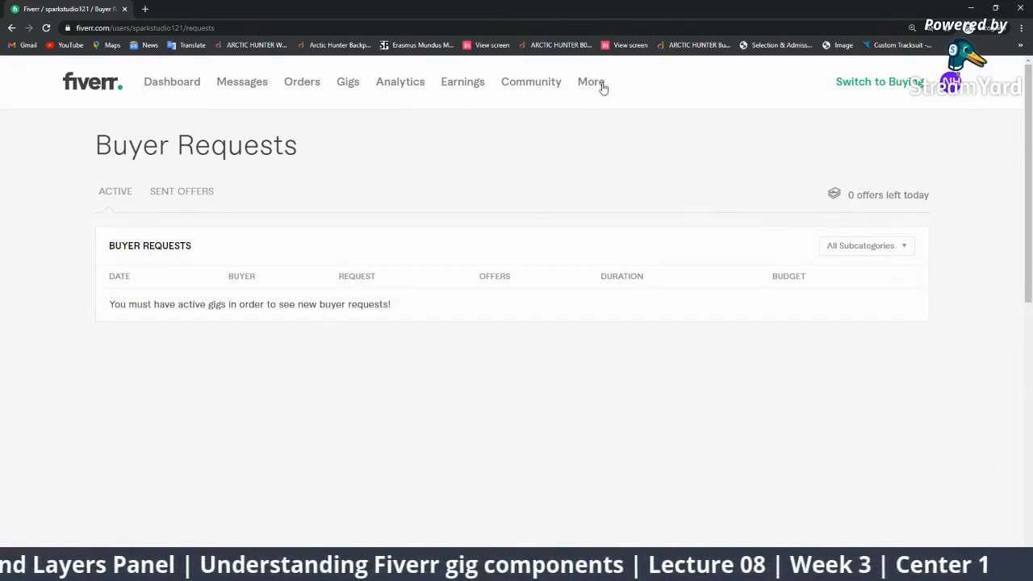
# Switch to buying mode, show the service search with its recent searches, and browse the recommended gigs.
pyautogui.click(892, 88)
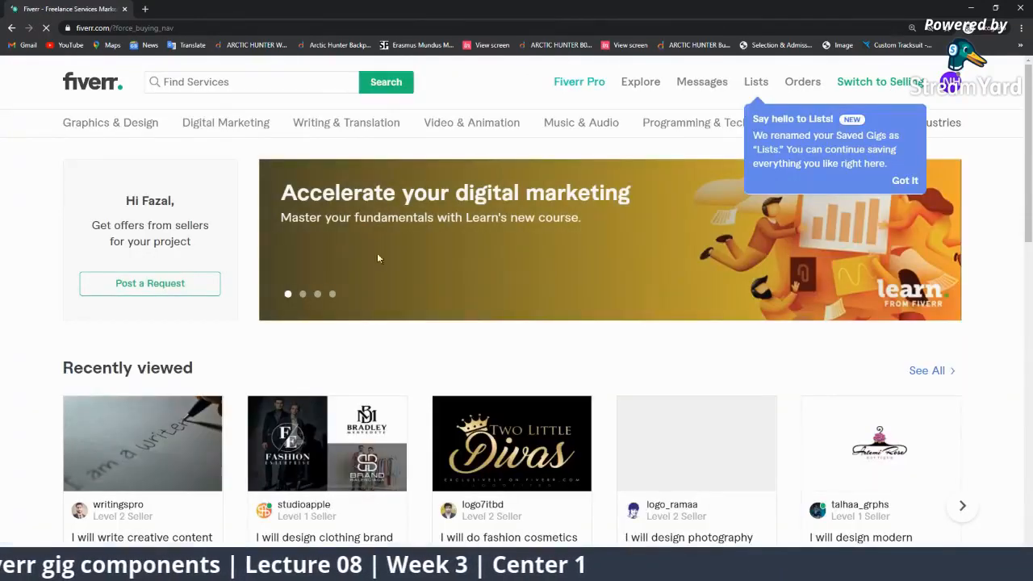
pyautogui.click(233, 82)
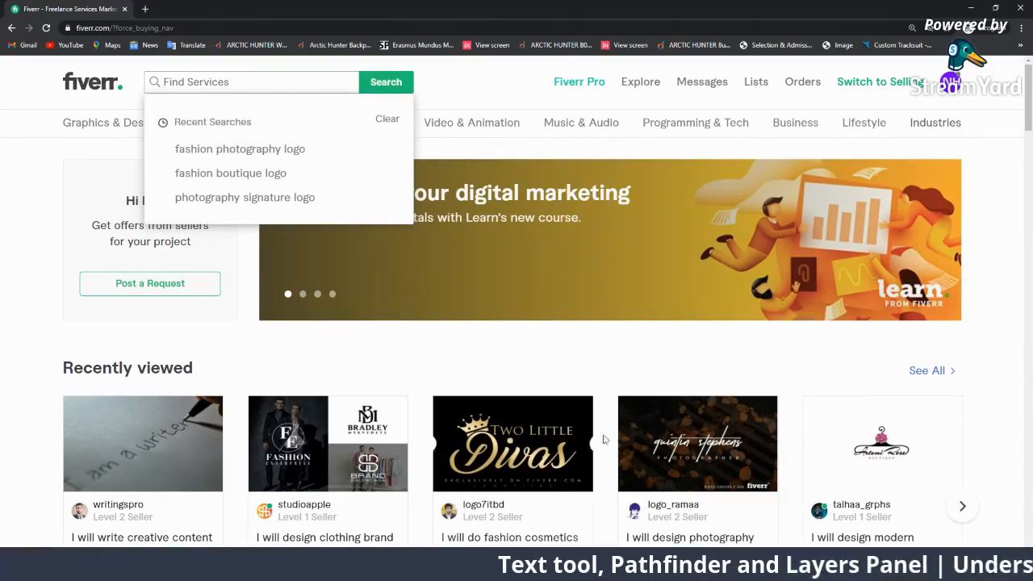
pyautogui.scroll(-8, 604, 439)
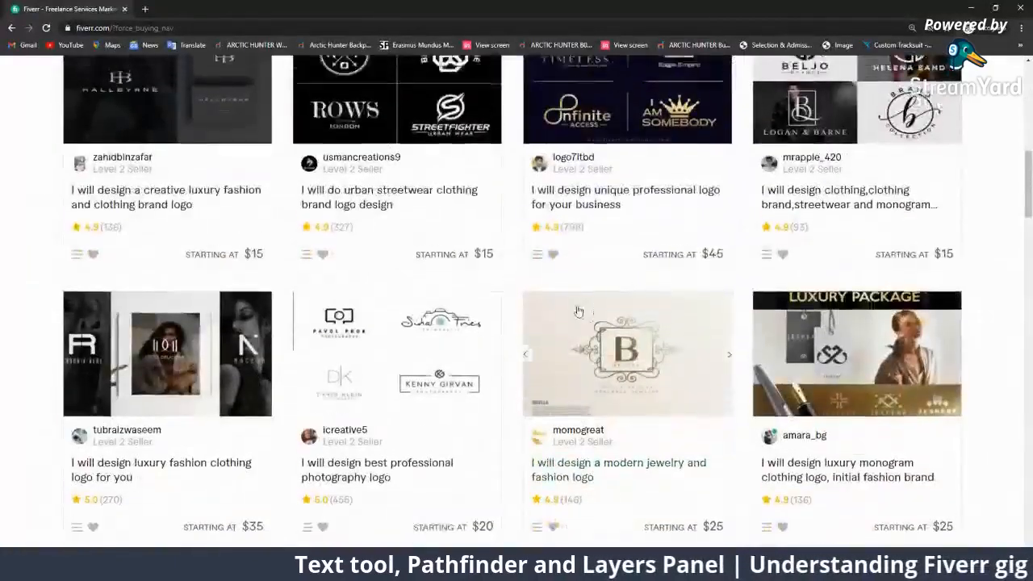
pyautogui.scroll(5, 579, 311)
# Switch to the StreamYard broadcast window to read the viewers' comments.
pyautogui.hotkey('alt', 'Tab')
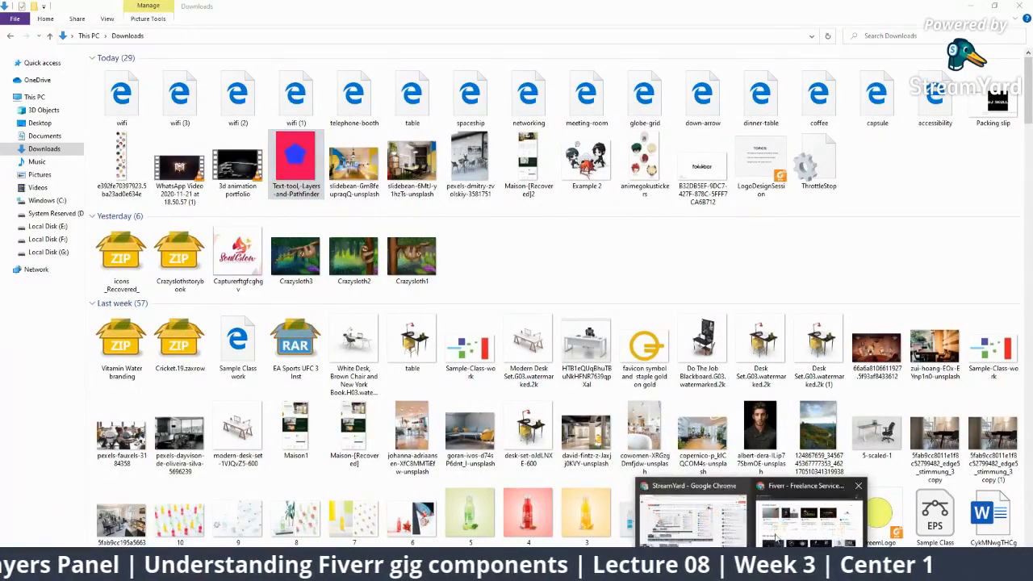
pyautogui.click(649, 489)
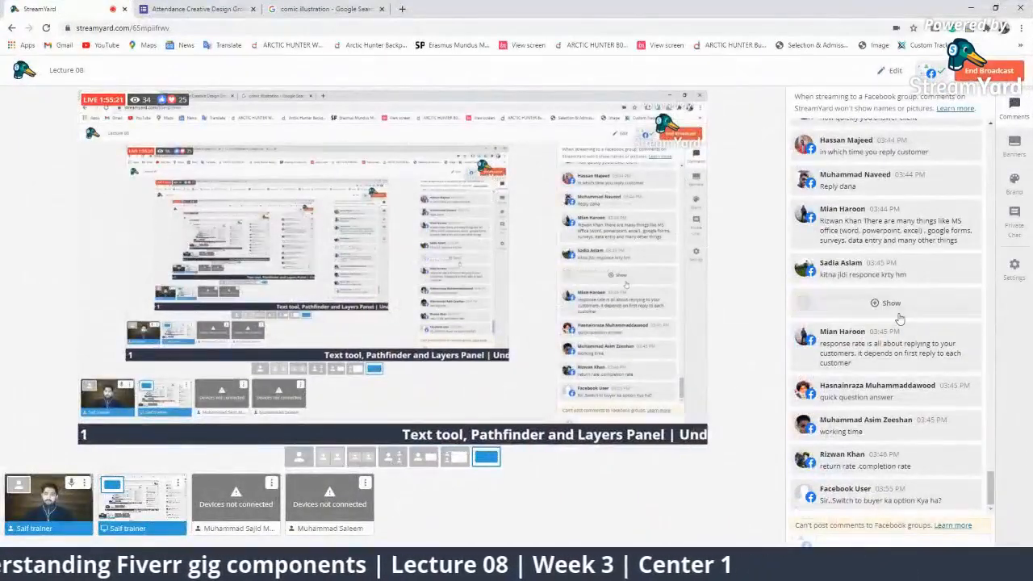
# Replace "gig components" with "Profile components and Overview" in the description of the Lecture 08 broadcast.
pyautogui.click(891, 303)
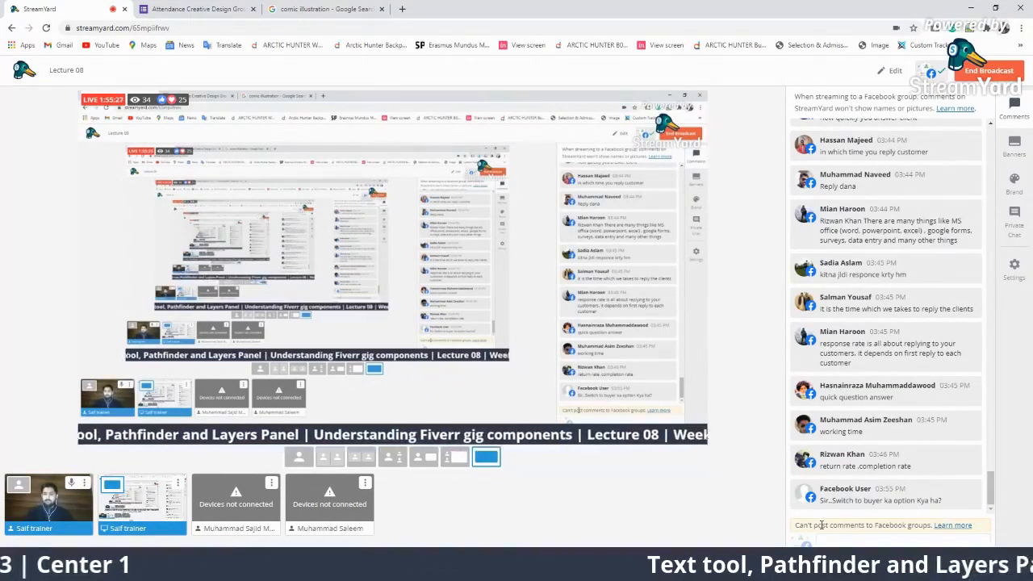
pyautogui.click(891, 71)
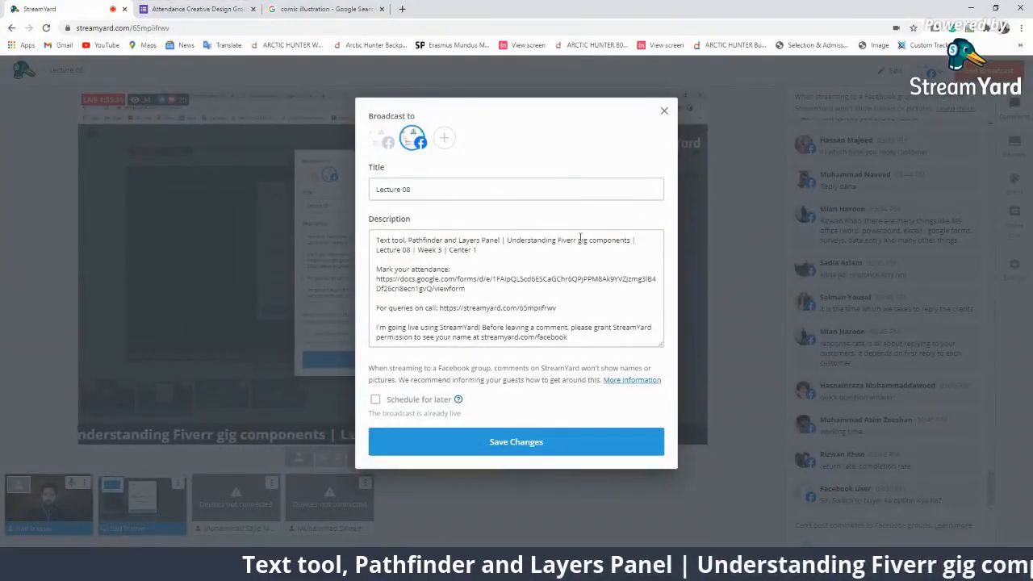
pyautogui.moveTo(579, 238); pyautogui.dragTo(633, 240)
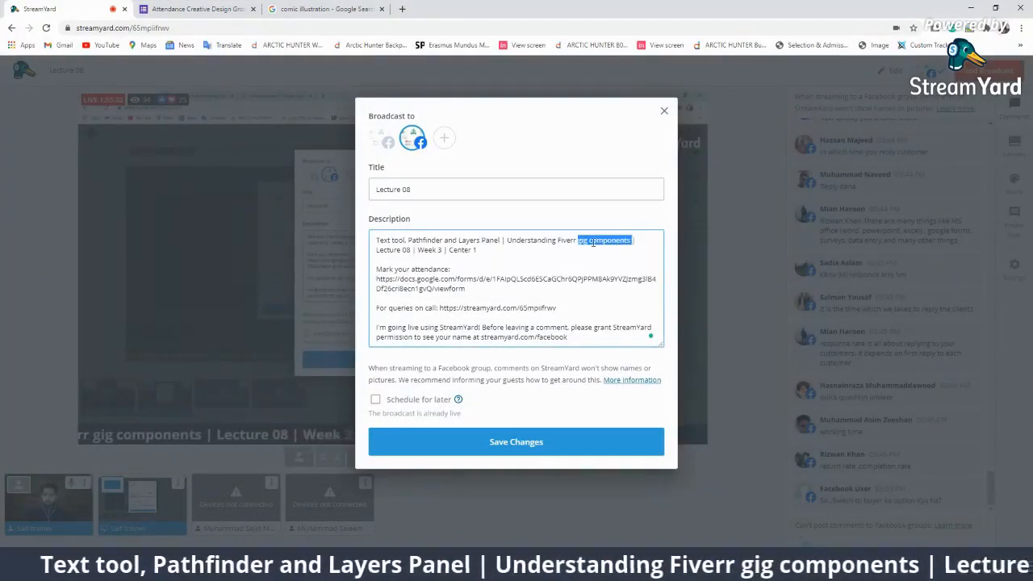
pyautogui.press('BackSpace')
pyautogui.write('Prop')
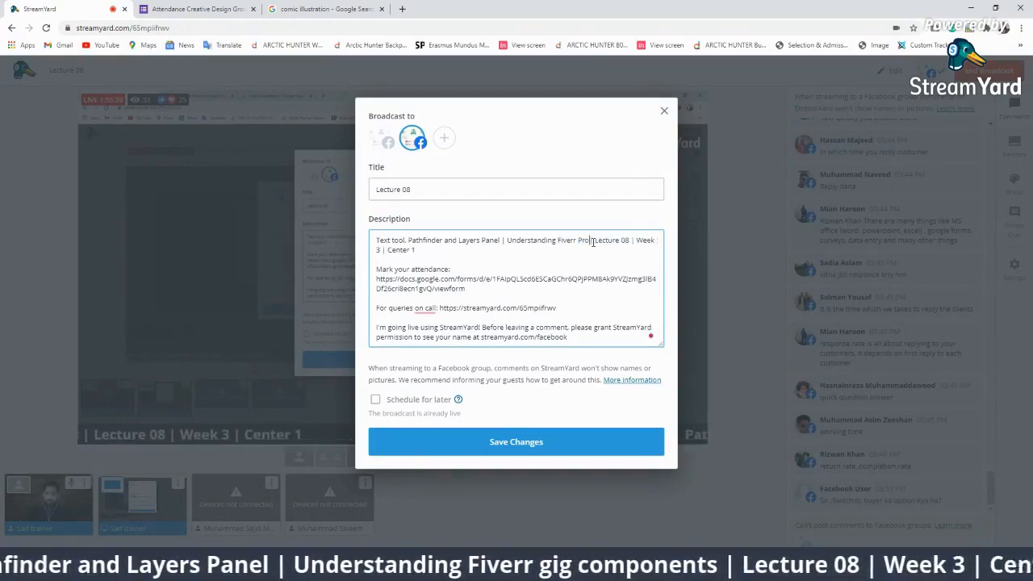
pyautogui.press('BackSpace')
pyautogui.press('BackSpace')
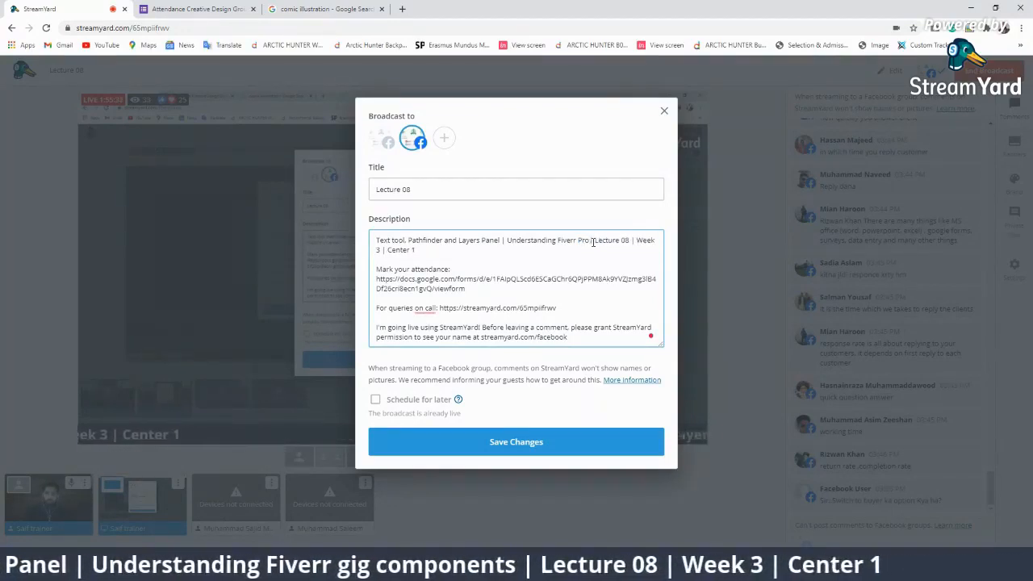
pyautogui.write('ofi')
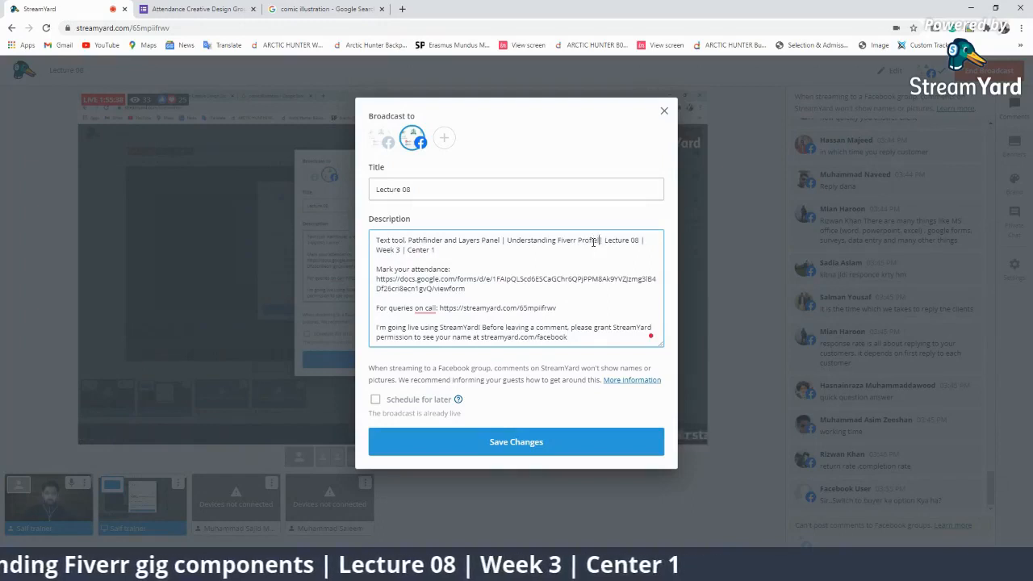
pyautogui.write('le componen')
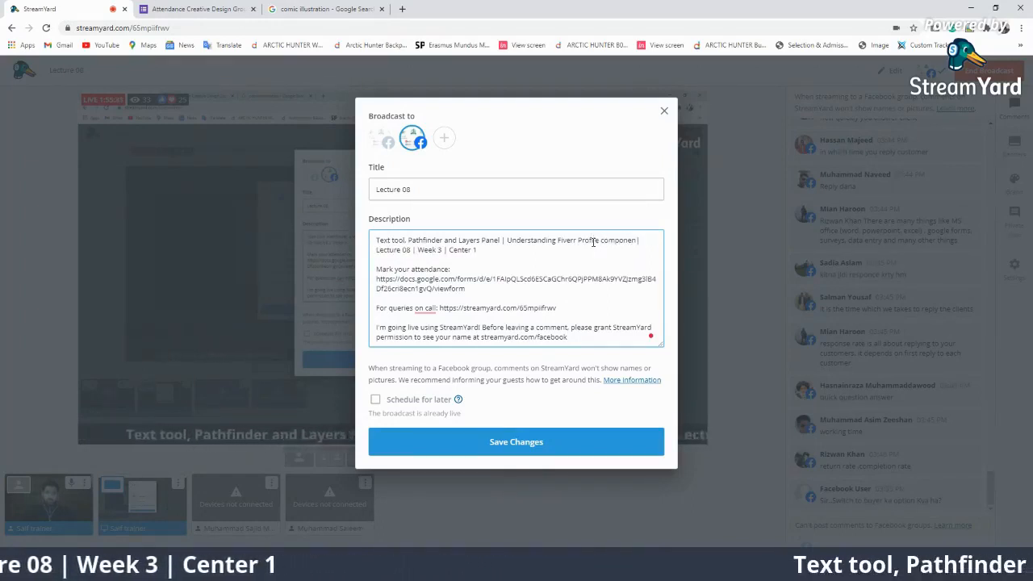
pyautogui.write('ts and Over')
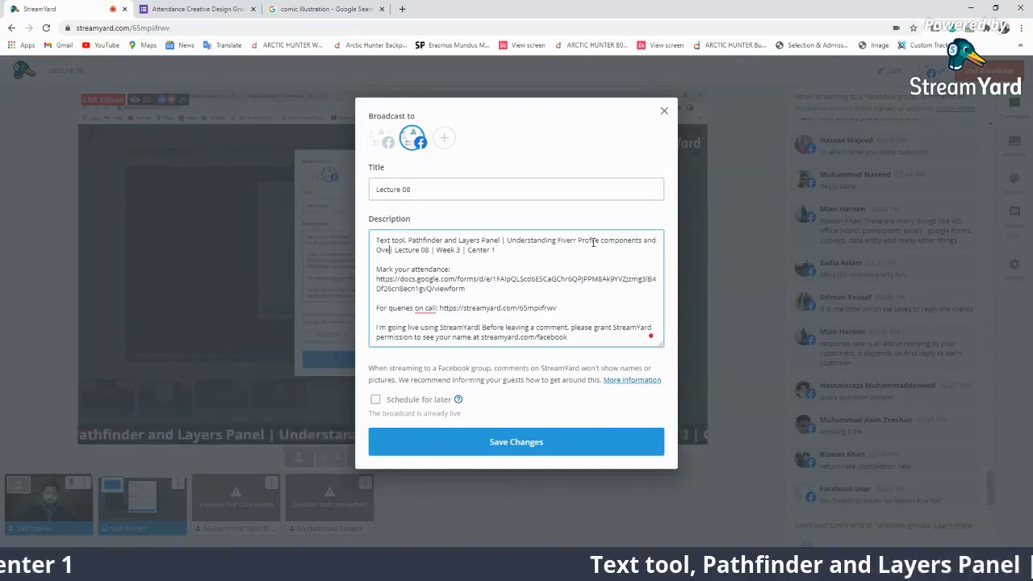
pyautogui.write('view')
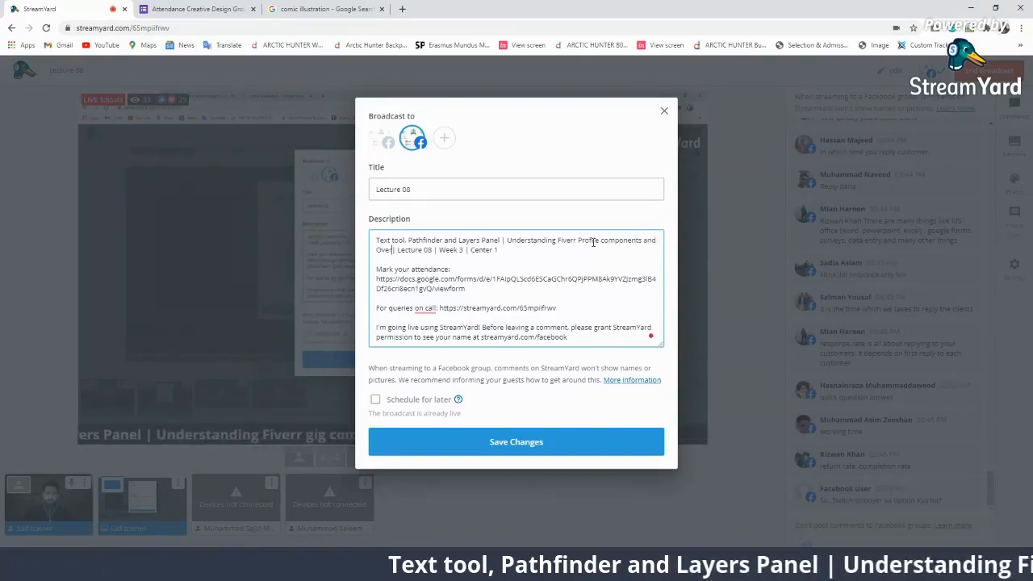
# Select the topic line of the description, save the broadcast changes, and reopen the broadcast details to check the new text.
pyautogui.hotkey('ctrl', 'a')
pyautogui.click(548, 239)
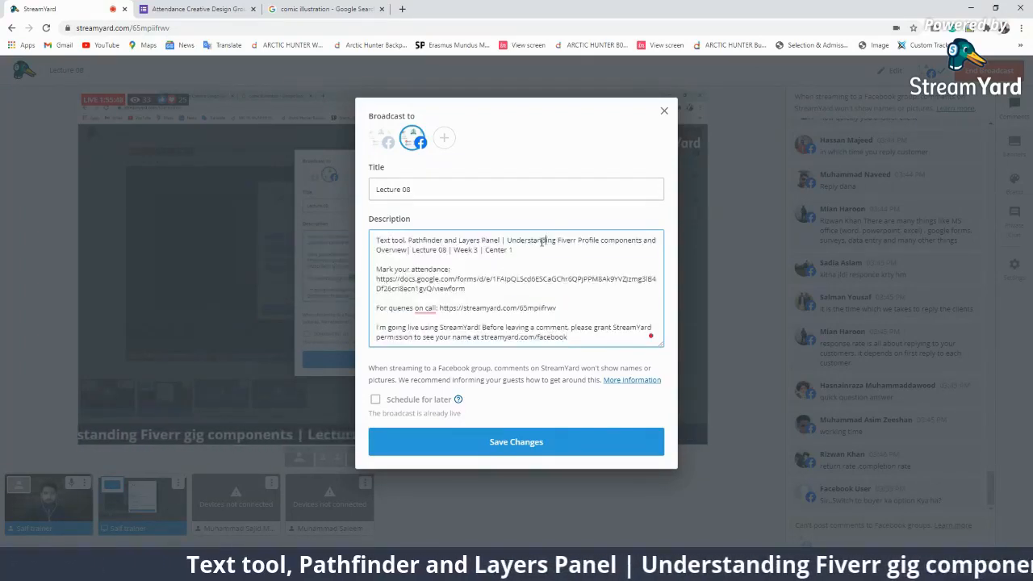
pyautogui.moveTo(533, 241); pyautogui.dragTo(386, 336)
pyautogui.moveTo(374, 241); pyautogui.dragTo(505, 261)
pyautogui.click(539, 436)
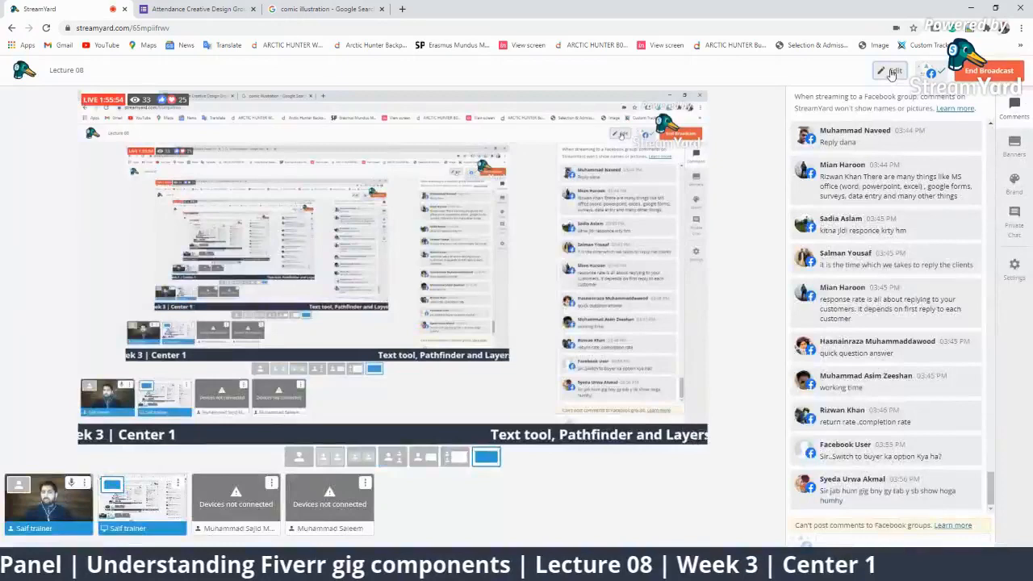
pyautogui.click(892, 72)
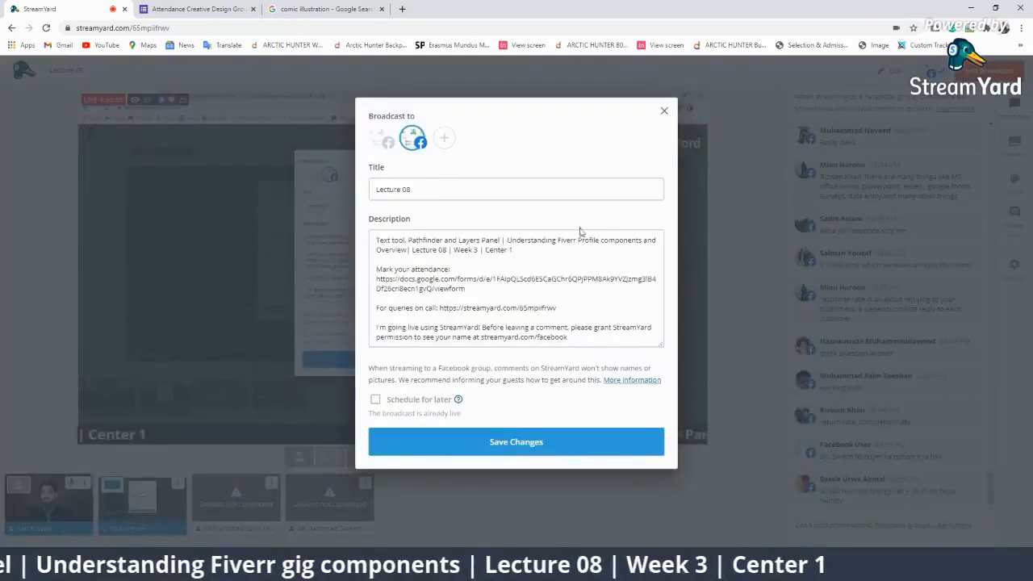
pyautogui.click(664, 112)
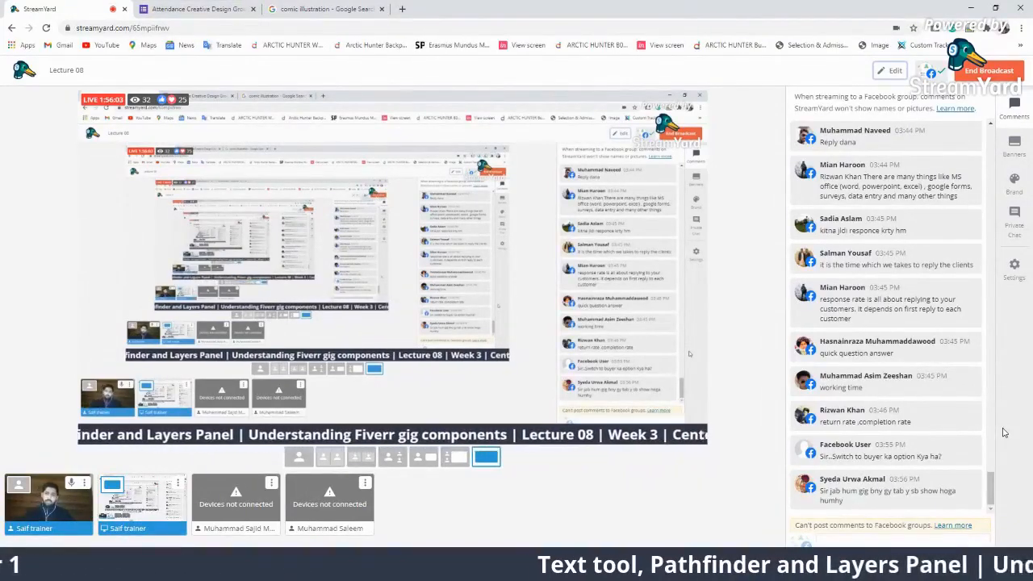
# Switch to the Fiverr window and run the recent search "fashion photography logo".
pyautogui.click(975, 5)
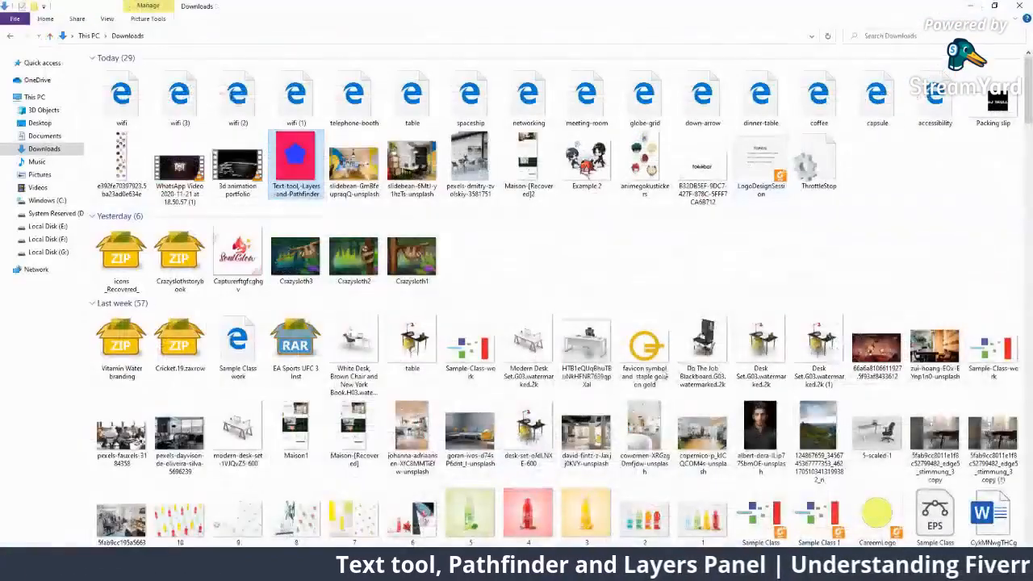
pyautogui.moveTo(750, 573)
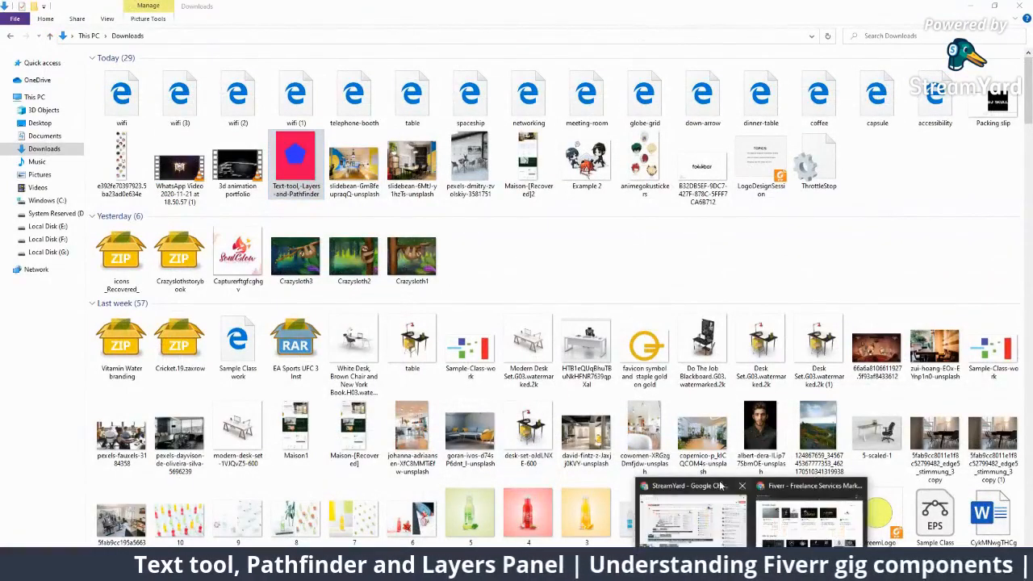
pyautogui.click(692, 508)
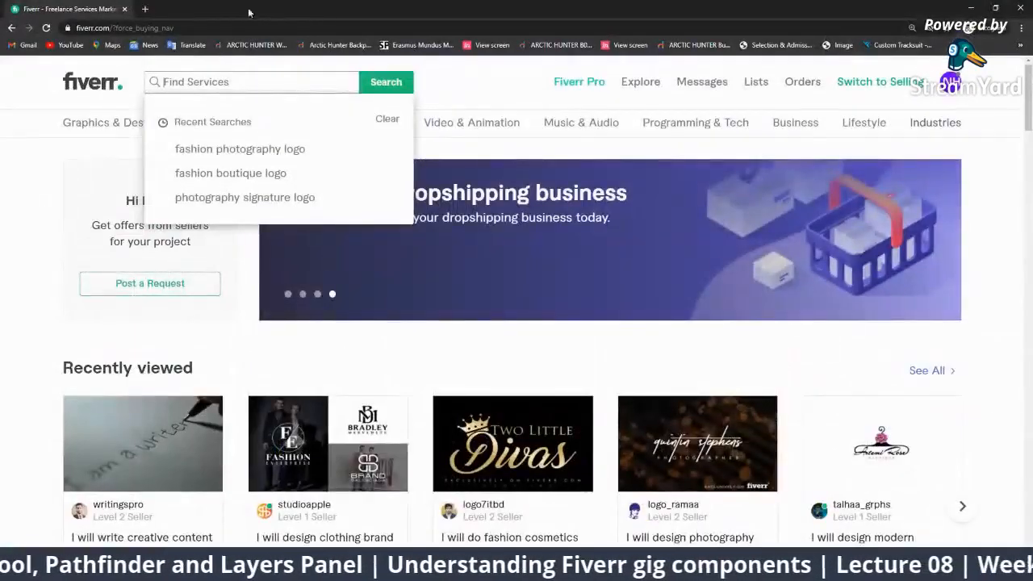
pyautogui.click(247, 147)
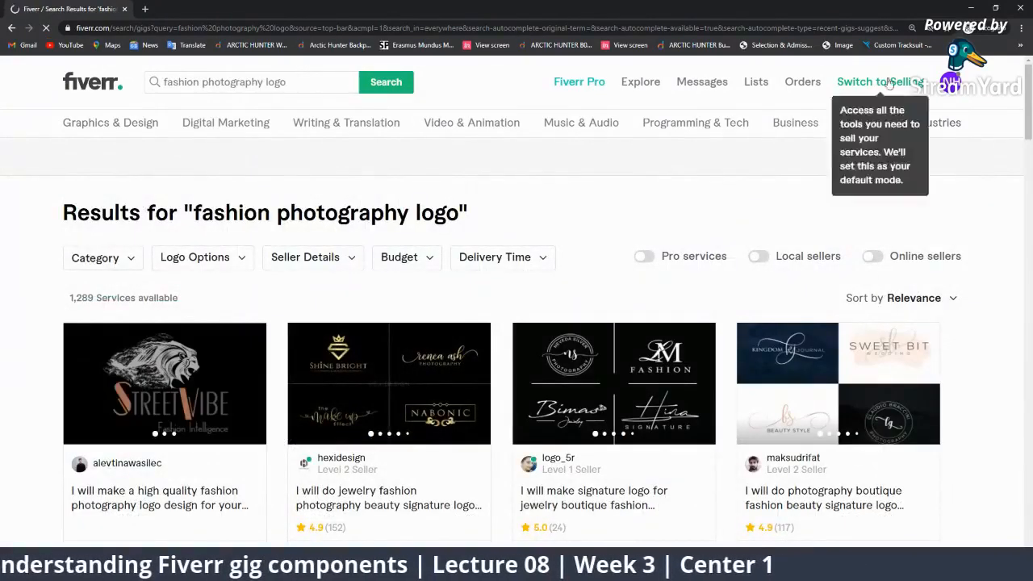
# Demonstrate switching to selling and back to buying mode, showing the recent searches and browsing the recommended gigs.
pyautogui.click(889, 83)
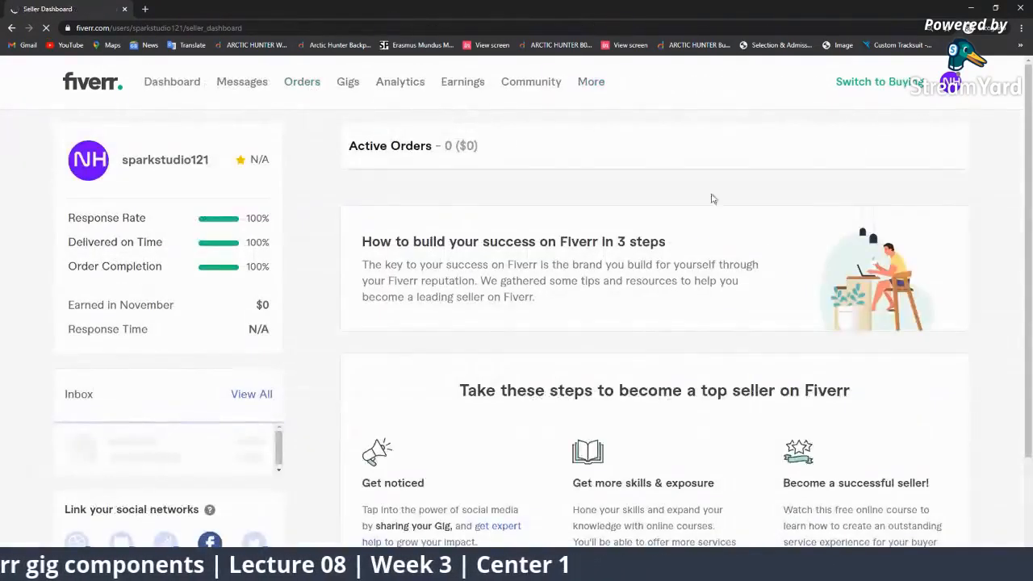
pyautogui.click(879, 84)
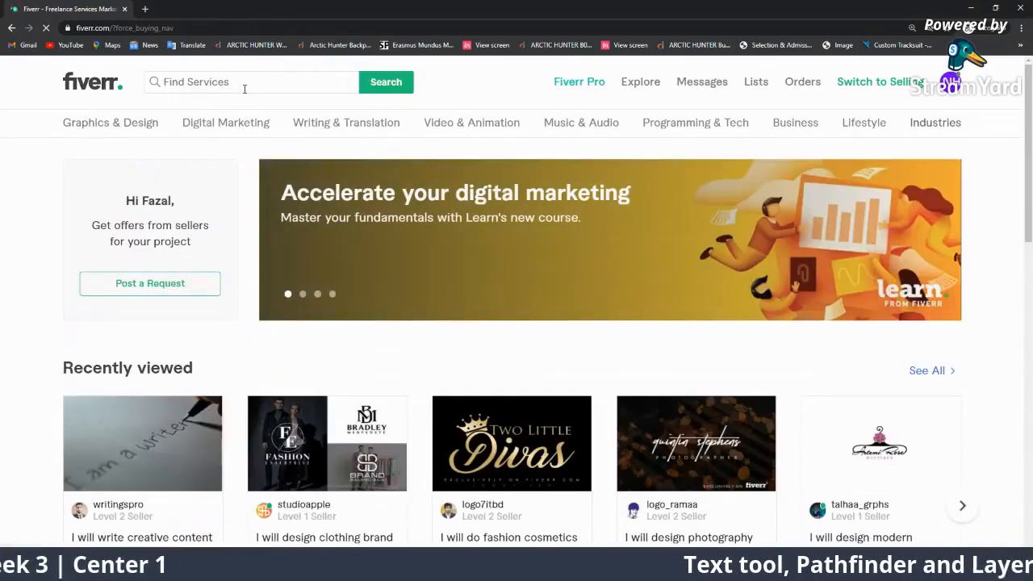
pyautogui.click(243, 88)
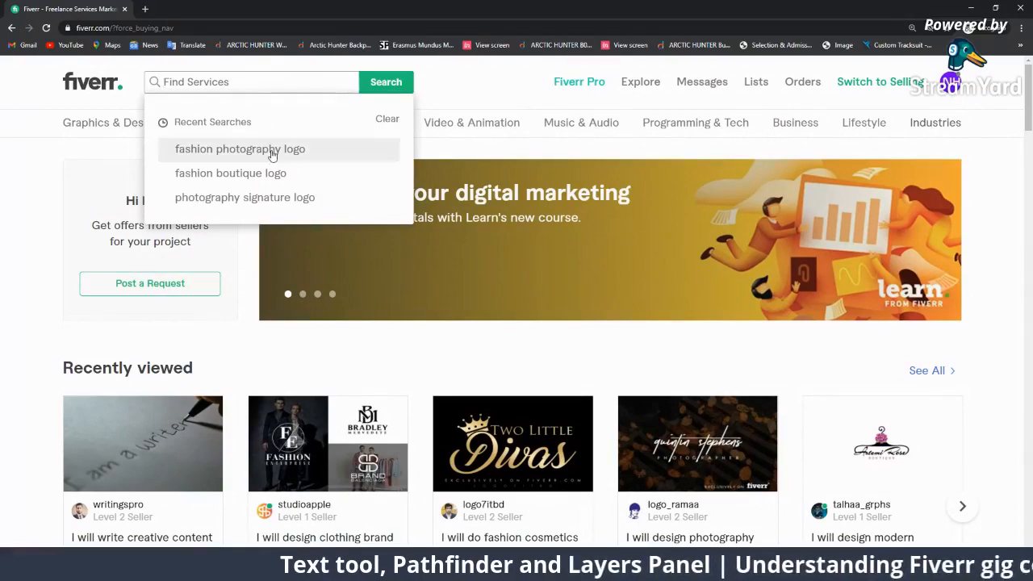
pyautogui.scroll(-10, 418, 419)
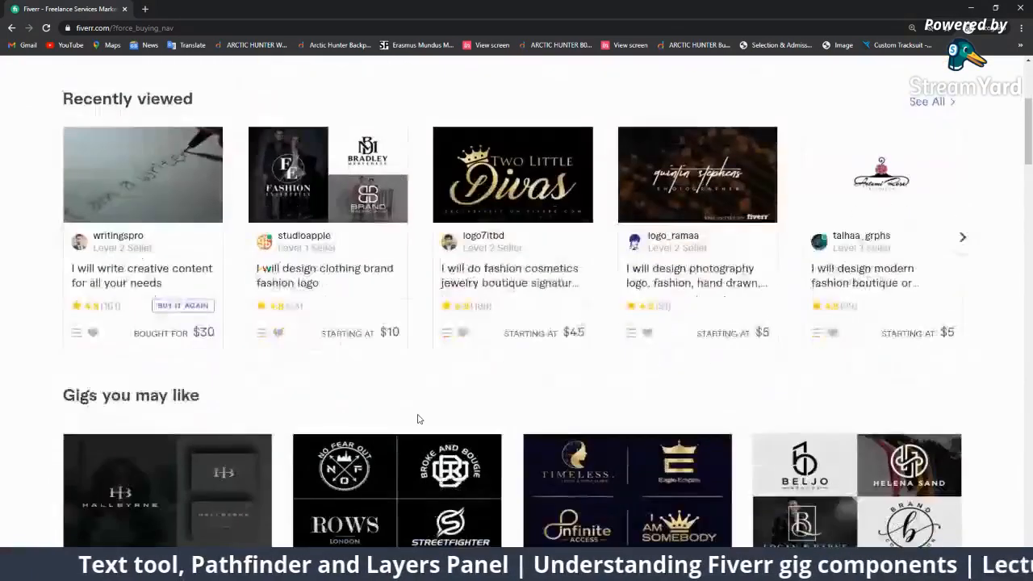
pyautogui.scroll(-3, 418, 419)
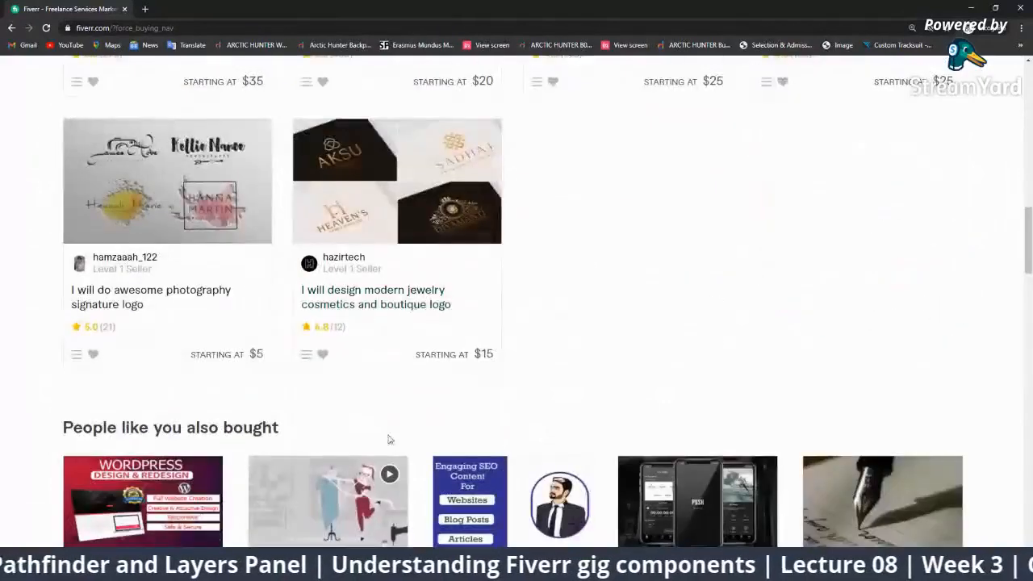
# Switch back to the StreamYard window and read through the viewers' comments on response rate, buyer mode and gigs.
pyautogui.hotkey('alt', 'Tab')
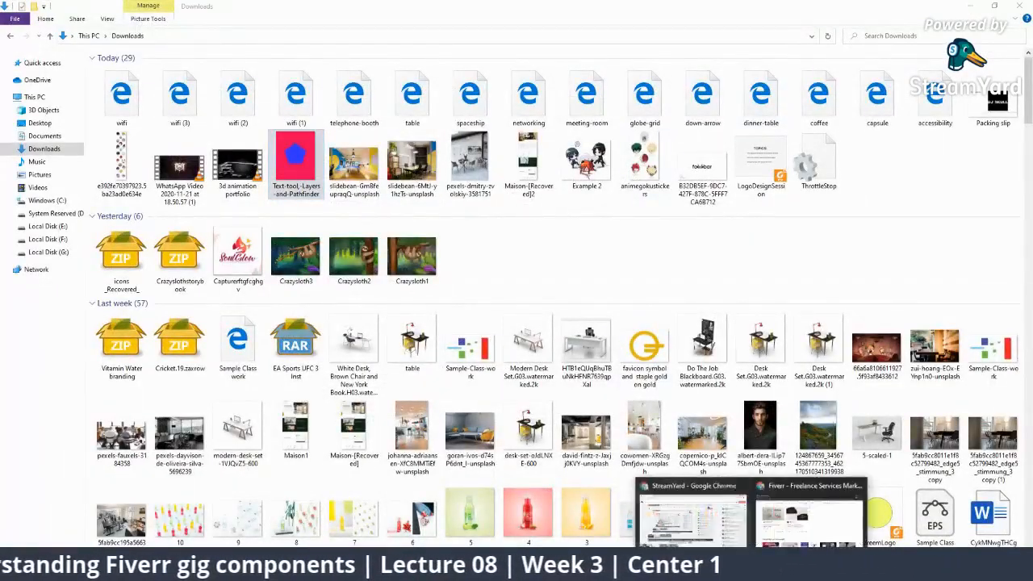
pyautogui.click(680, 500)
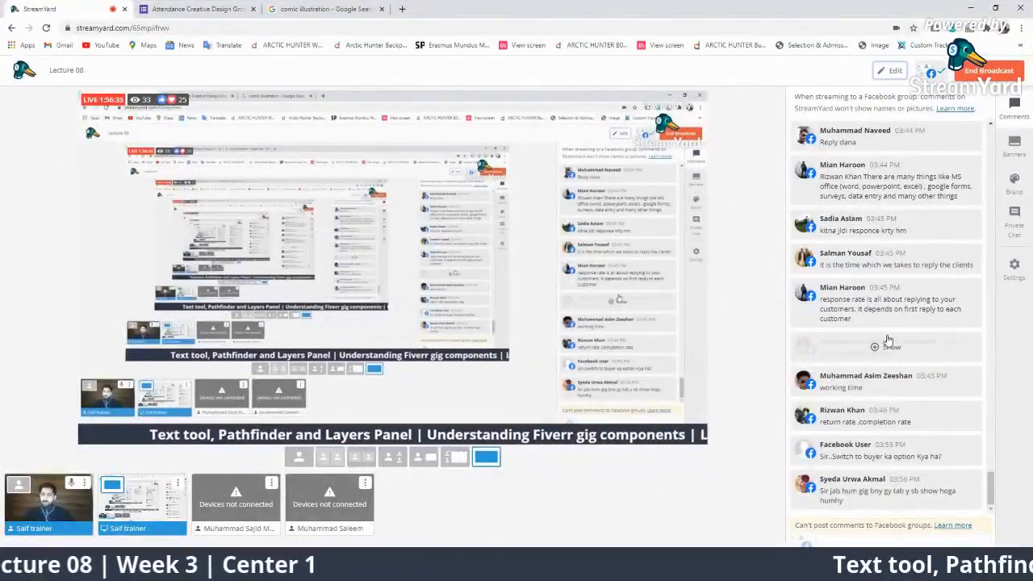
pyautogui.scroll(1, 887, 476)
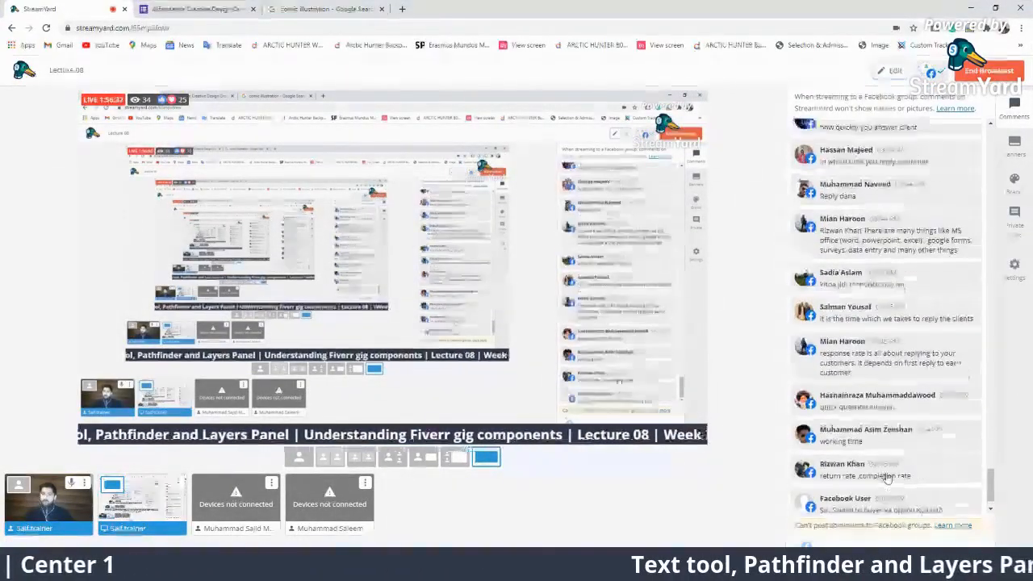
pyautogui.scroll(-1, 892, 434)
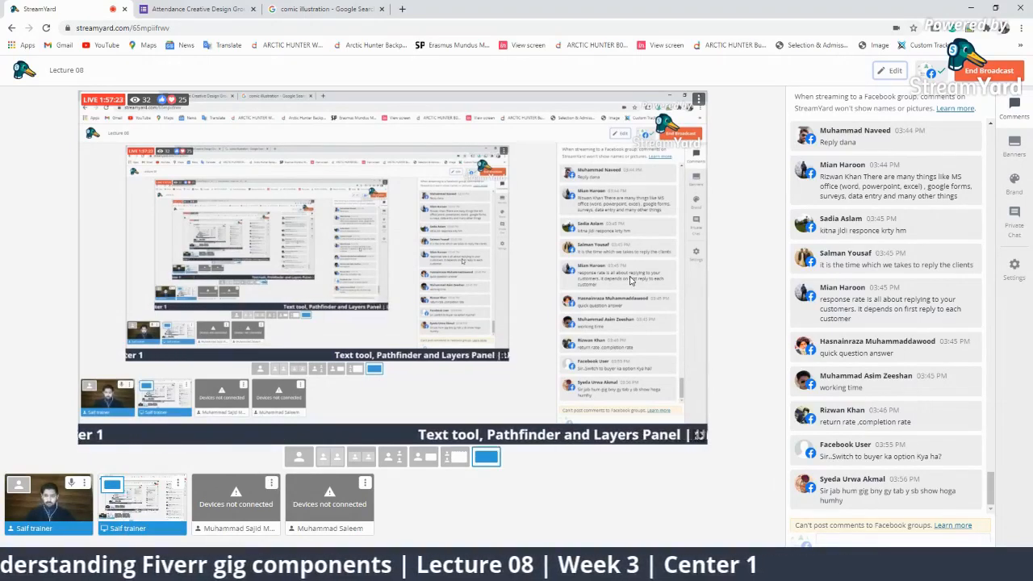
pyautogui.click(928, 302)
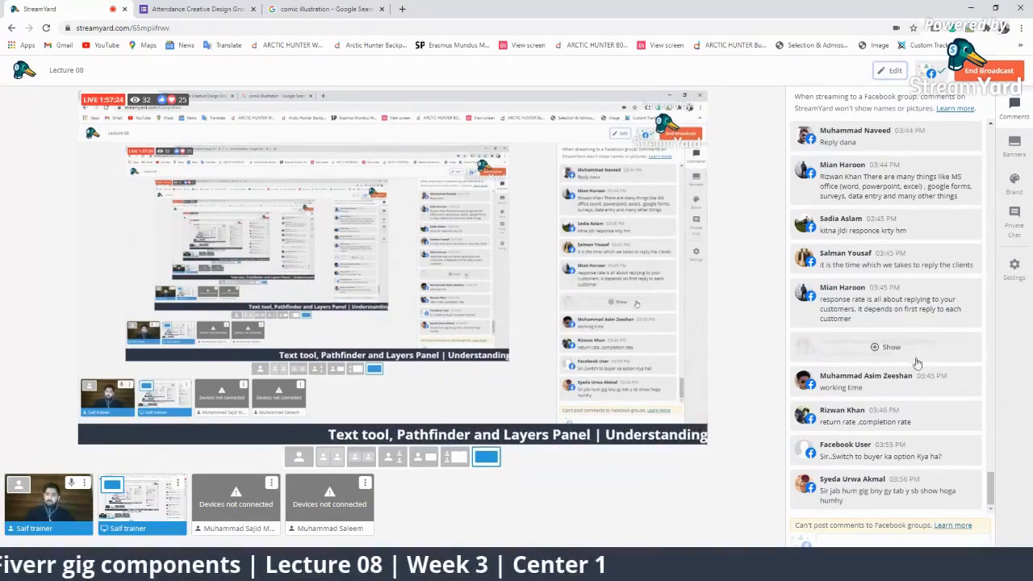
pyautogui.click(891, 303)
pyautogui.click(928, 452)
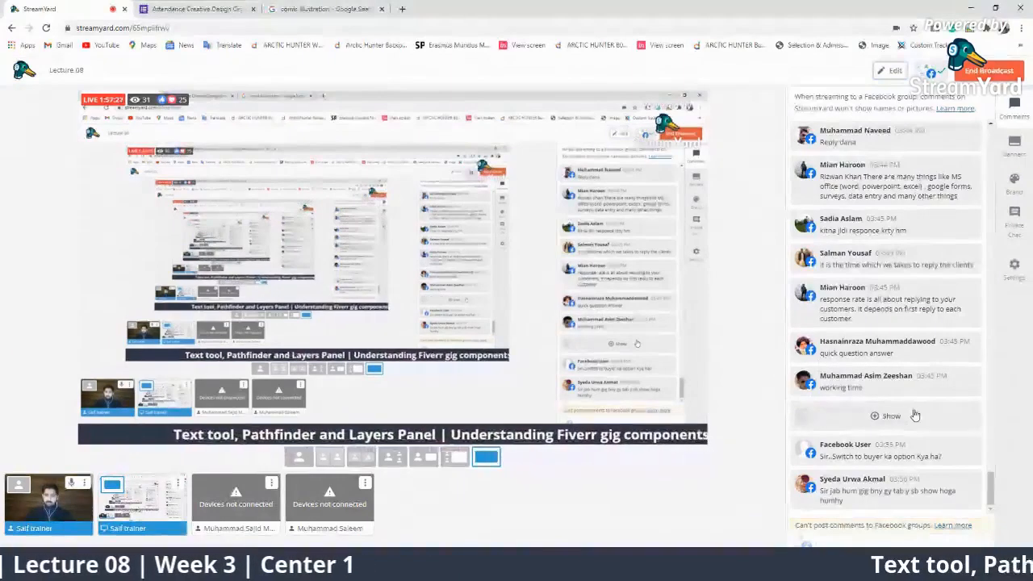
pyautogui.click(891, 449)
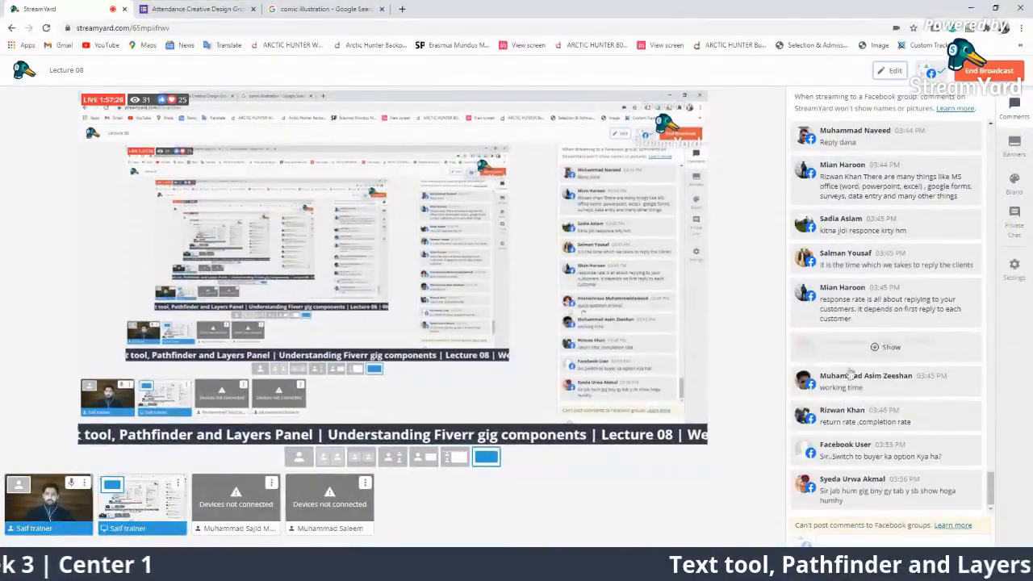
pyautogui.click(928, 343)
pyautogui.click(891, 346)
pyautogui.click(928, 221)
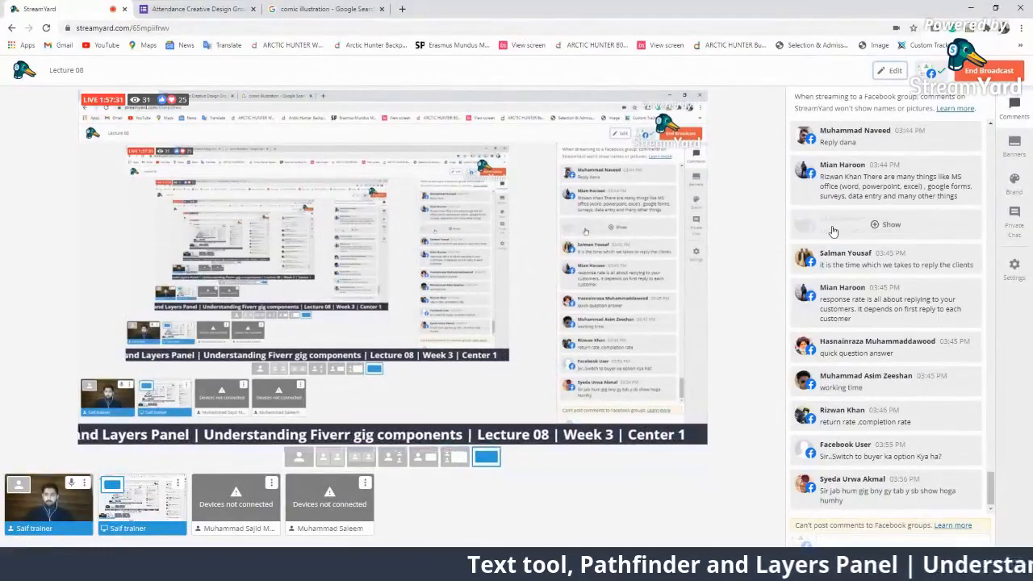
pyautogui.click(891, 224)
pyautogui.click(928, 133)
pyautogui.click(891, 135)
pyautogui.click(928, 413)
pyautogui.click(891, 416)
pyautogui.click(928, 448)
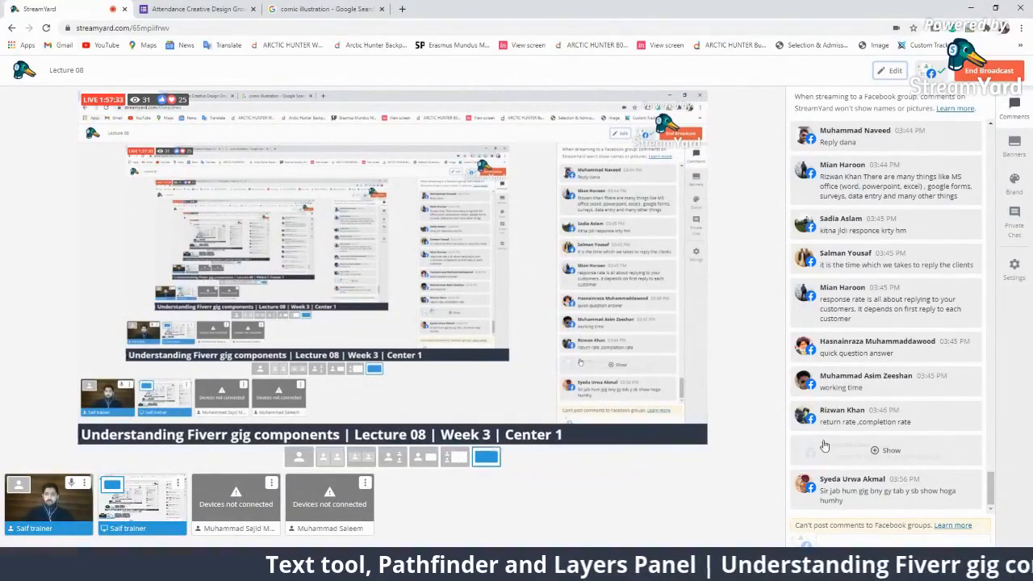
pyautogui.click(891, 449)
pyautogui.click(928, 171)
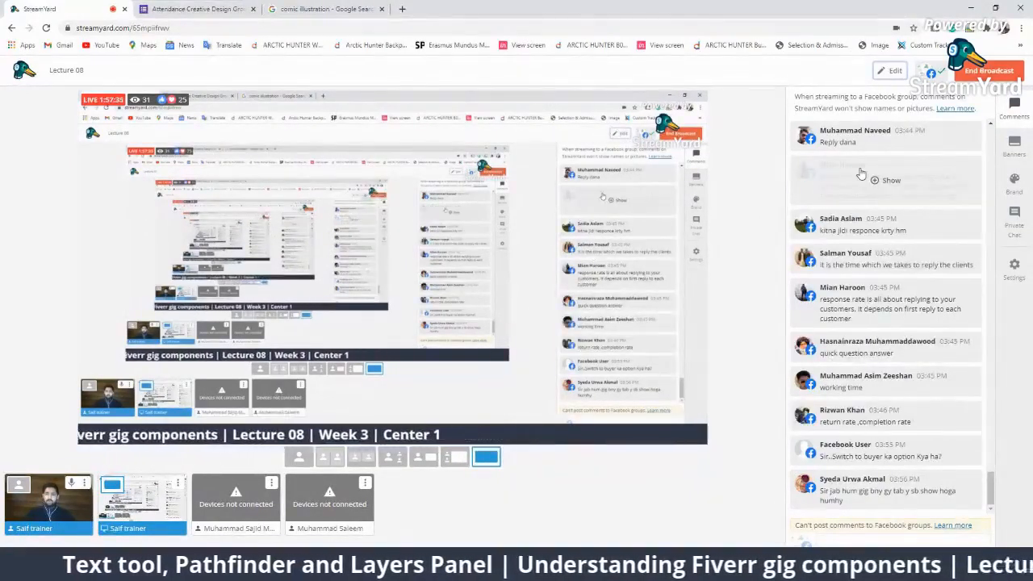
pyautogui.click(888, 180)
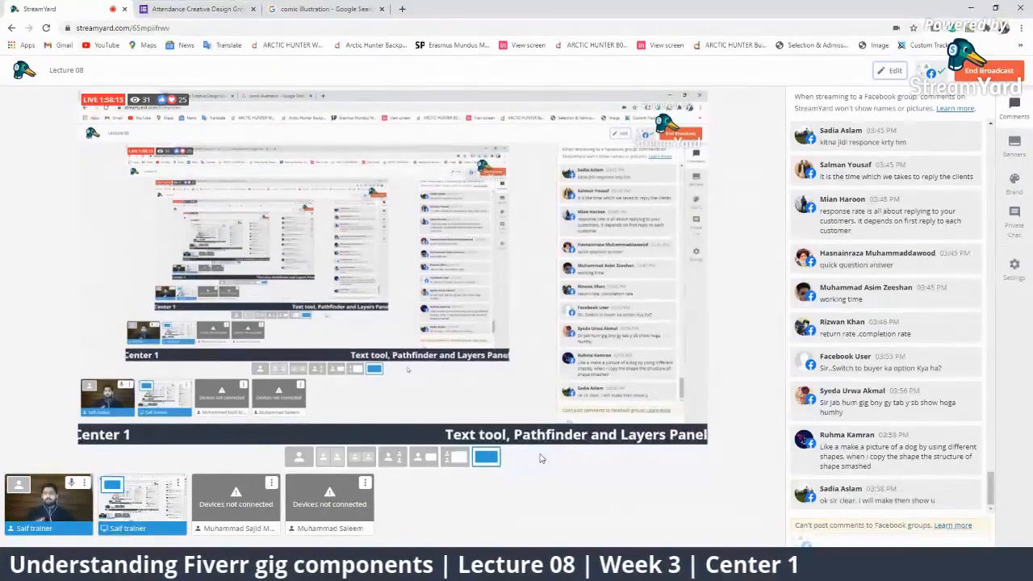
# End the Lecture 08 live broadcast.
pyautogui.moveTo(873, 448)
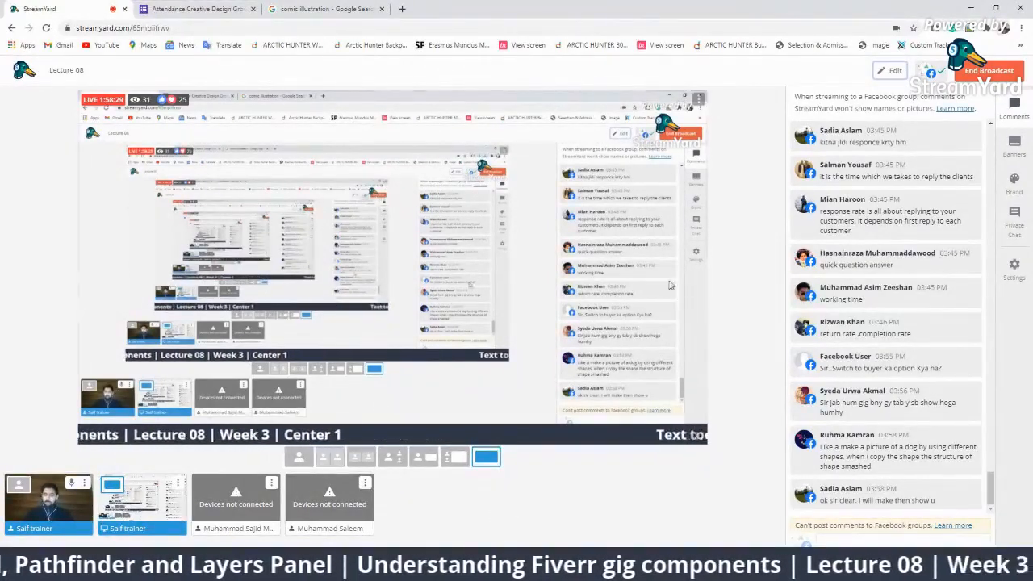
pyautogui.click(986, 71)
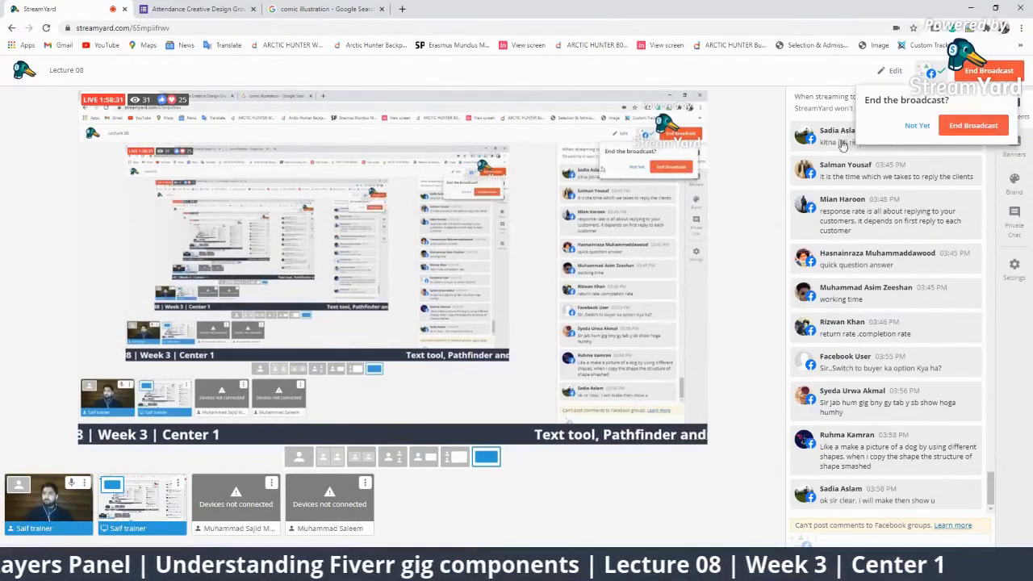